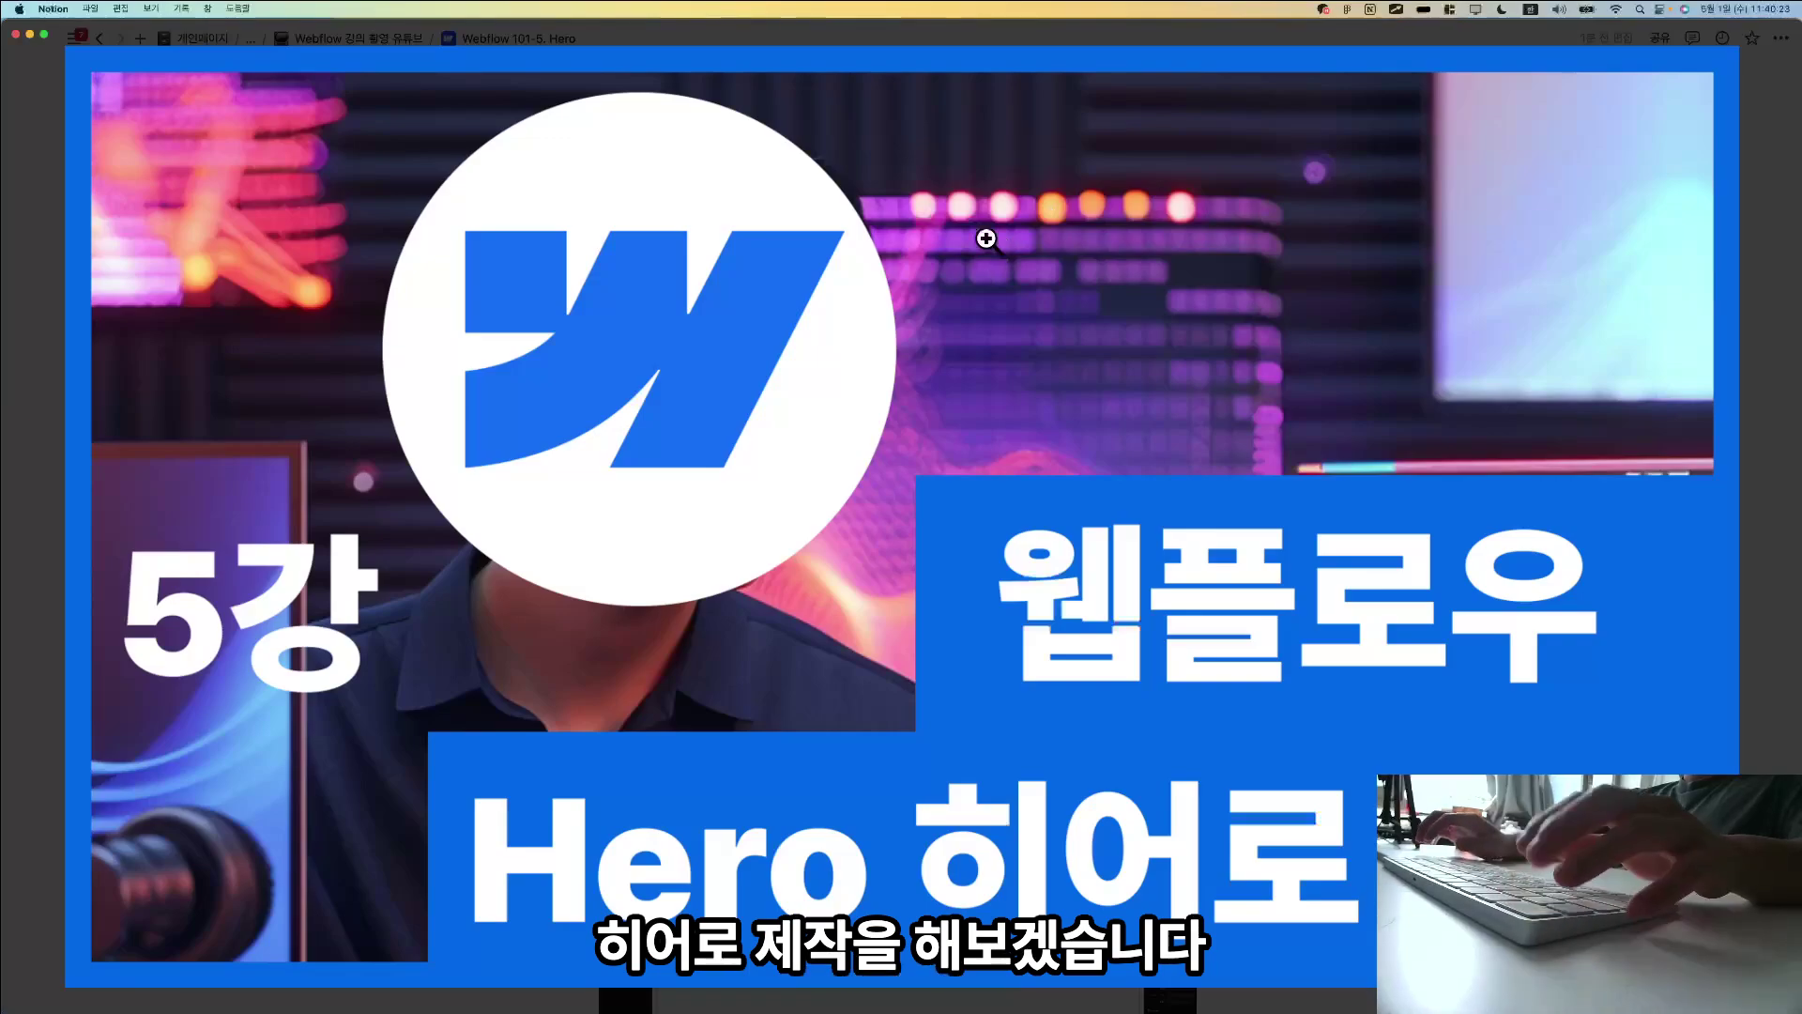
Enlarge the lesson page and examine the Before 첫화면 screenshot of the empty Webflow canvas at full size.
key(Escape)
scroll(976, 474, down, 3)
scroll(976, 473, down, 4)
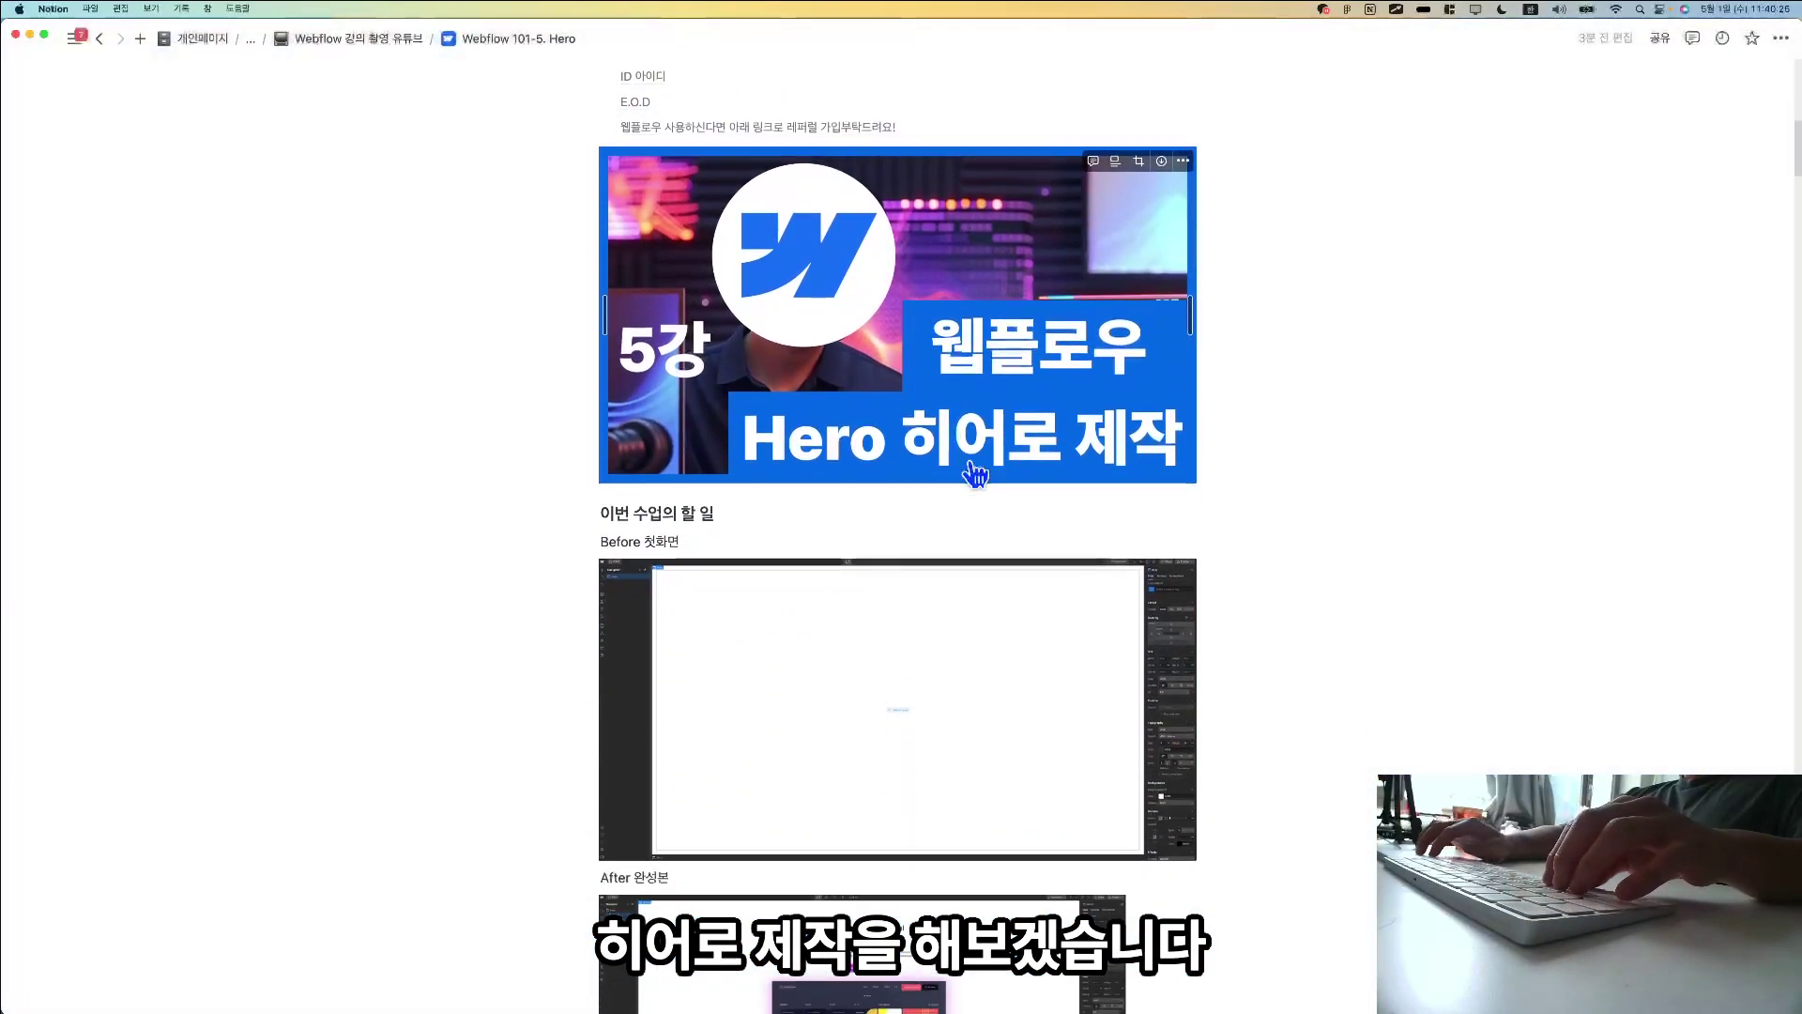
click(968, 458)
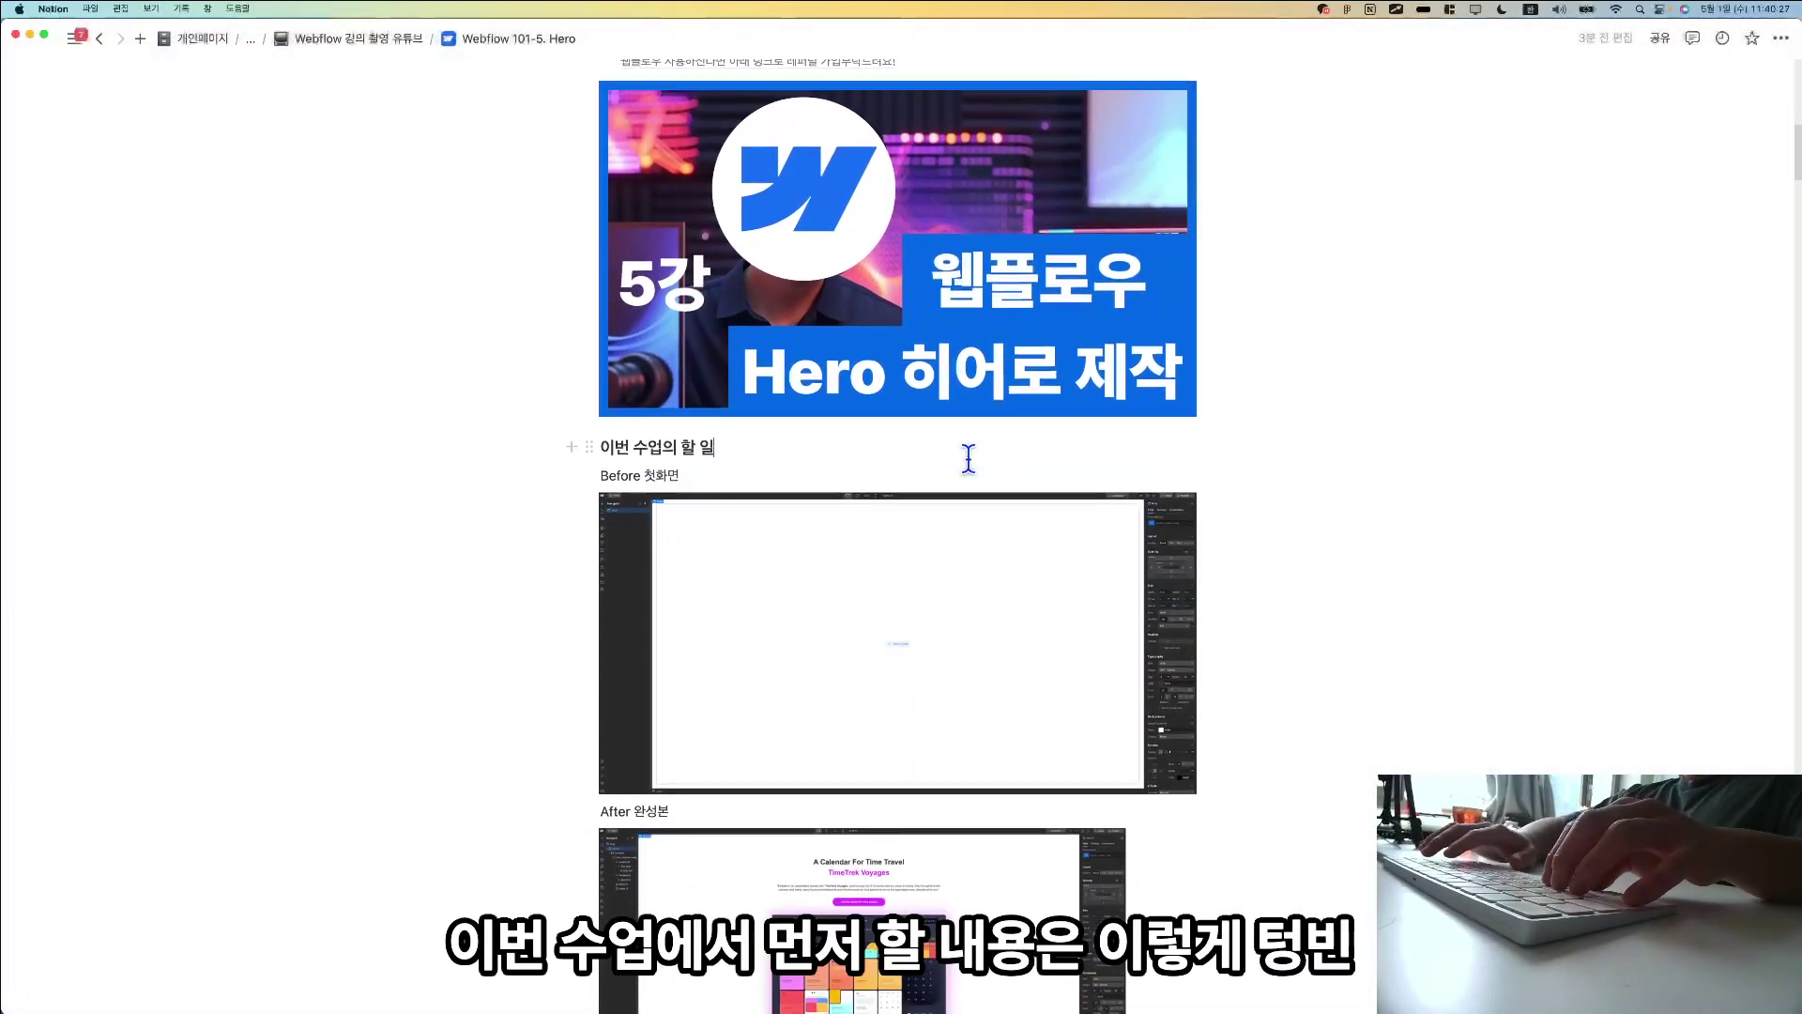
key(super+equal)
key(super+equal)
key(super+equal)
scroll(970, 465, down, 2)
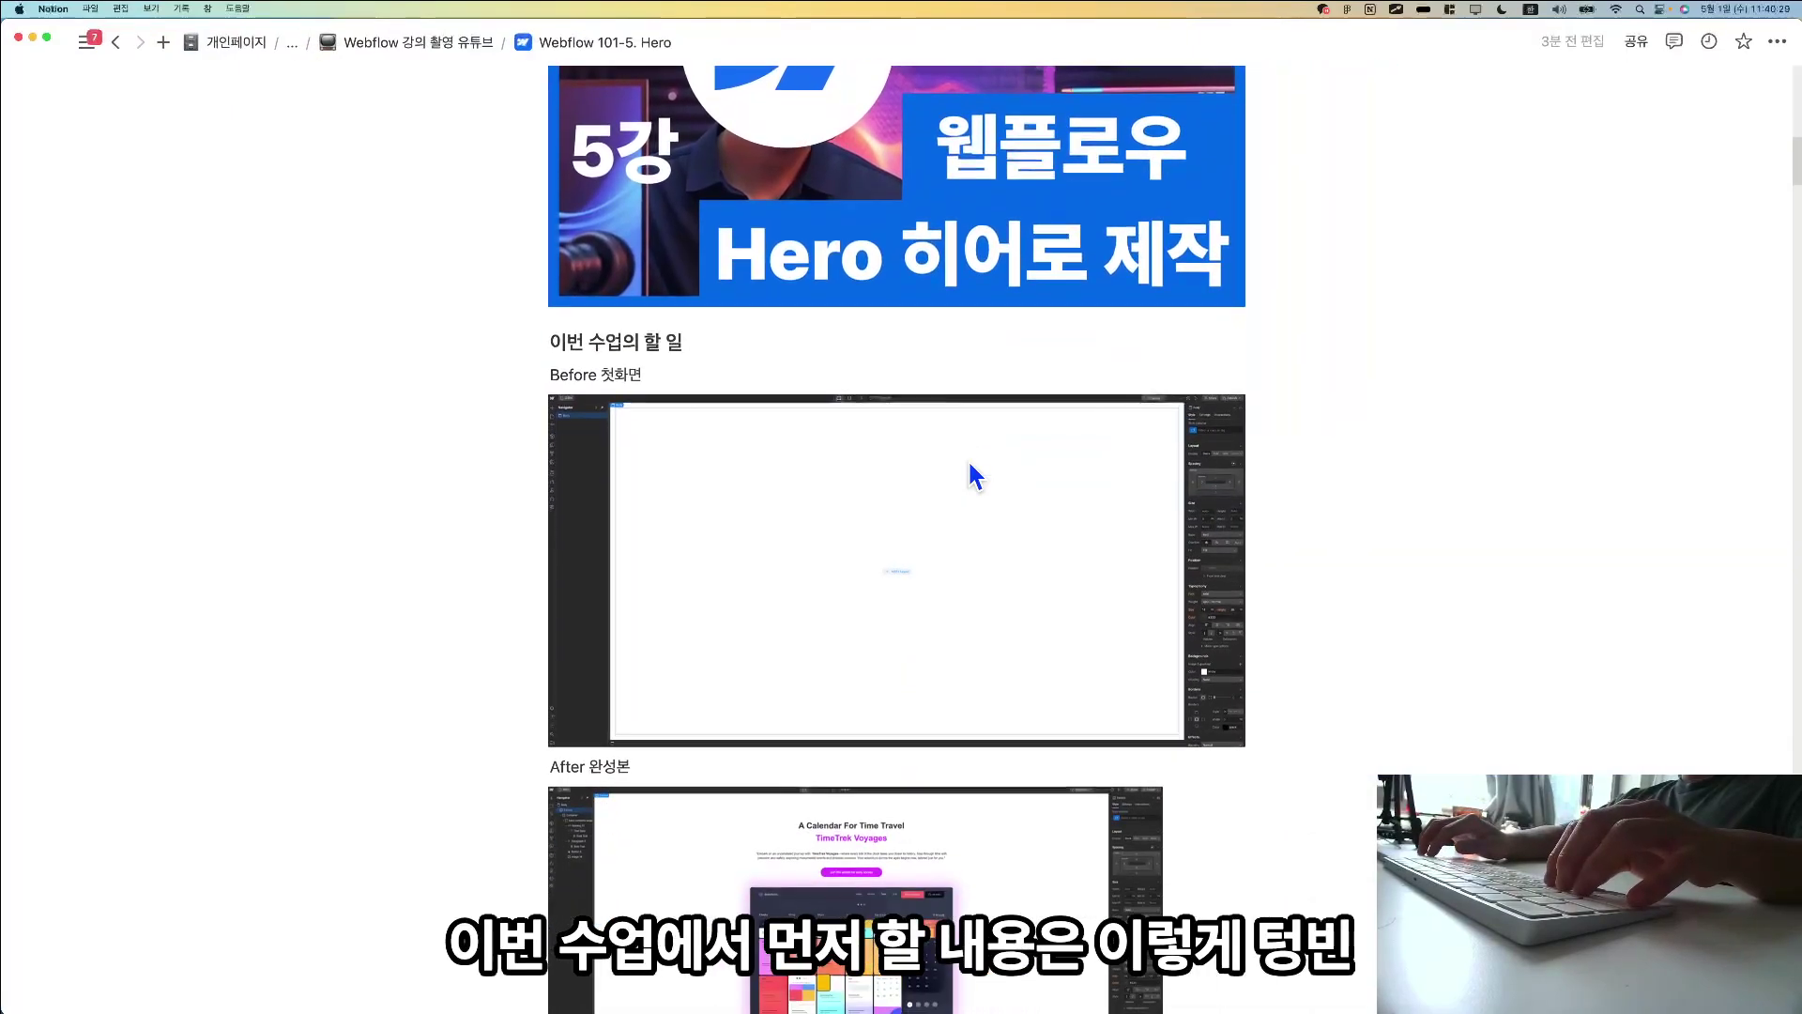
click(904, 597)
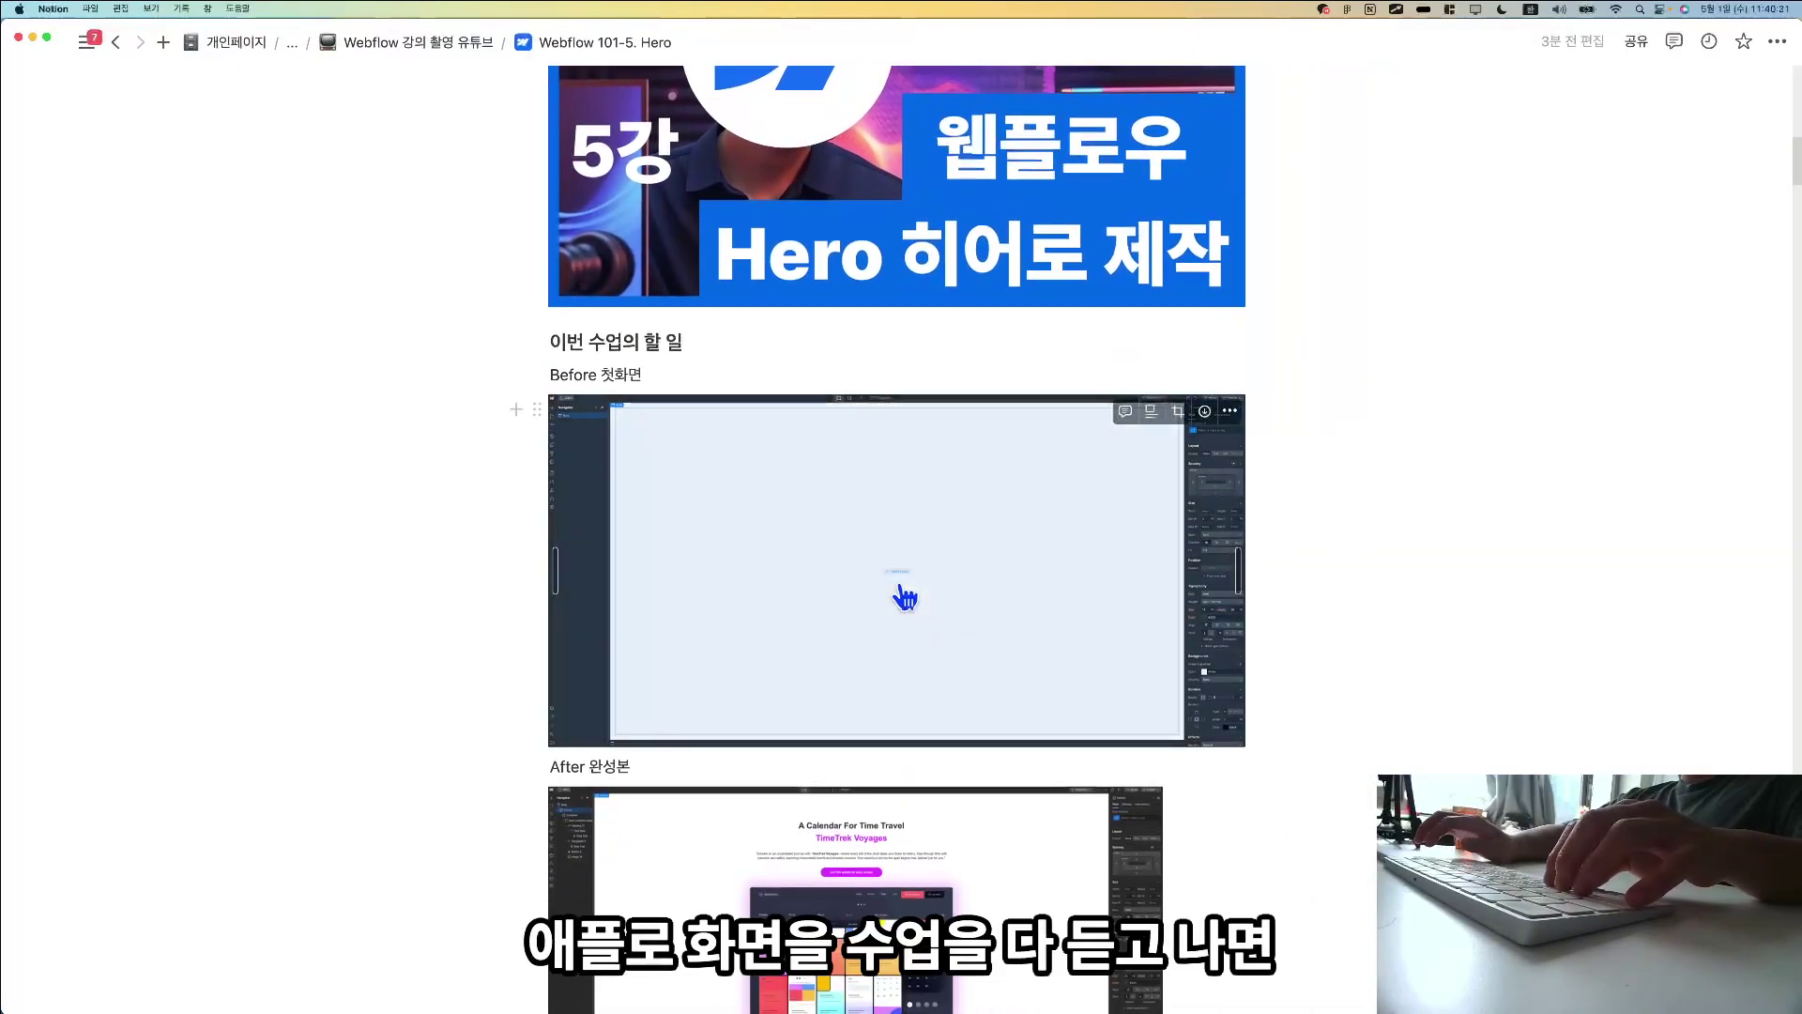
click(905, 596)
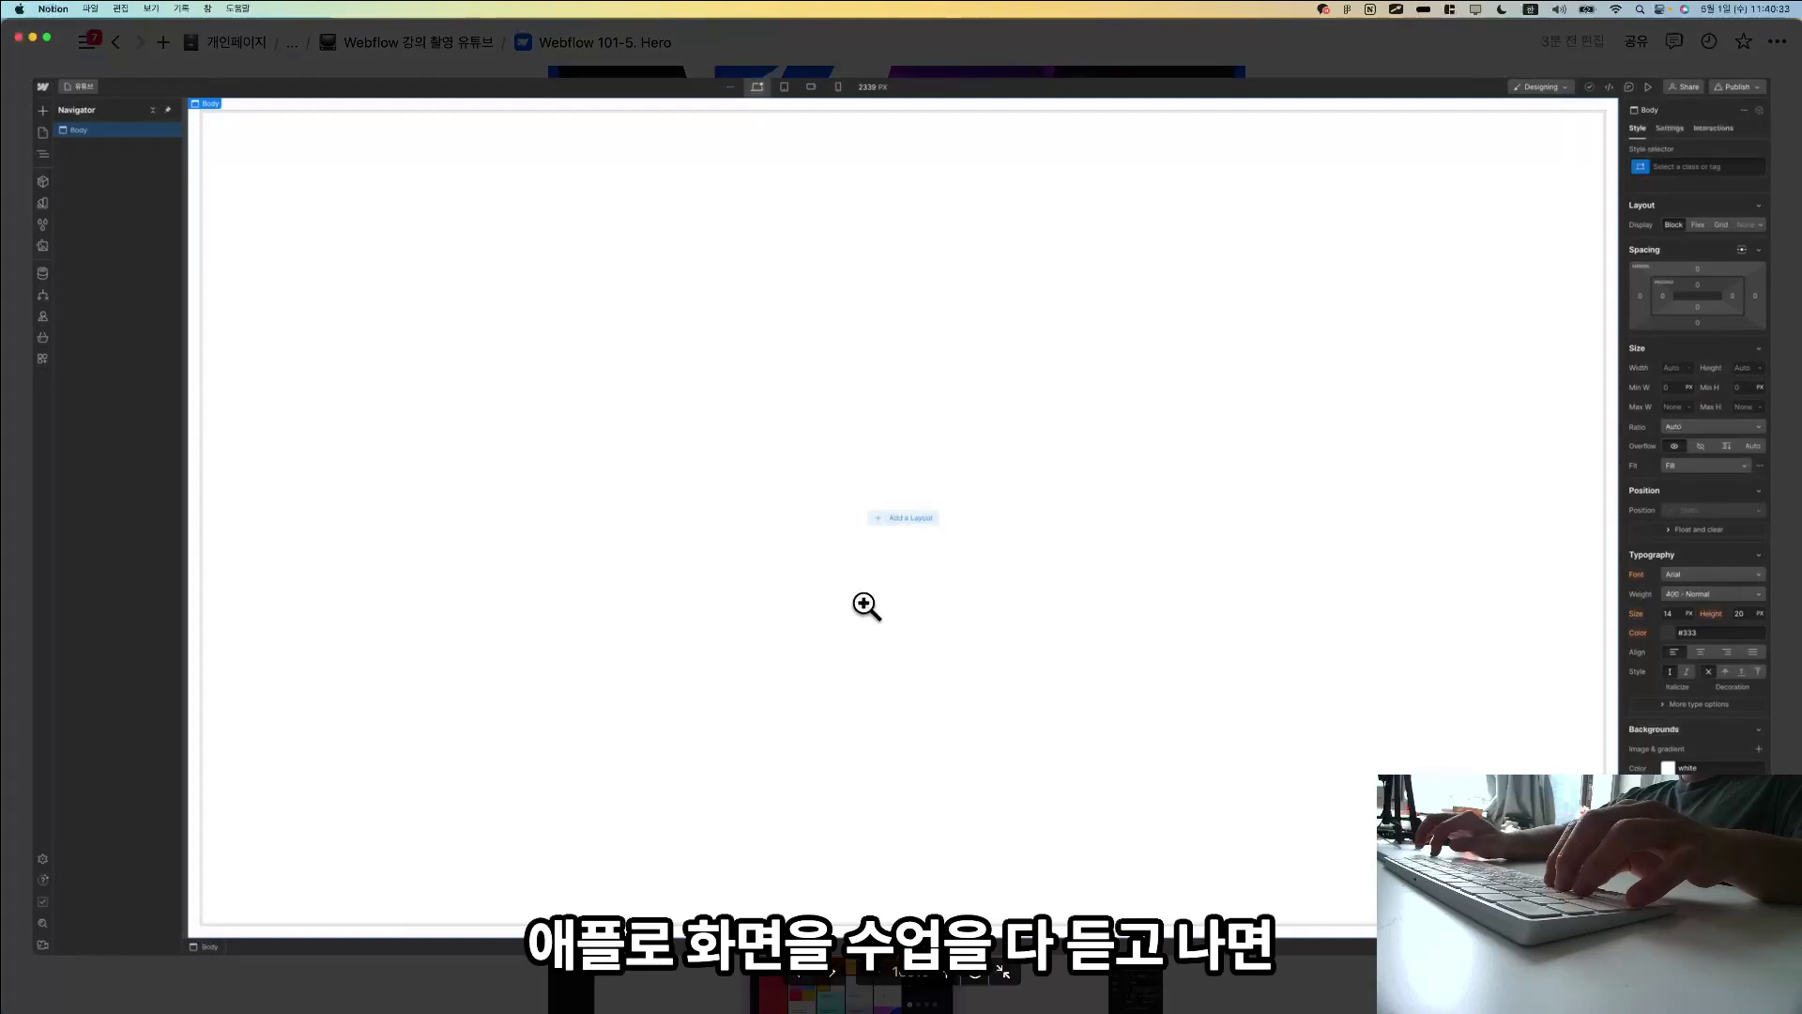
key(Escape)
Examine the After 완성본 screenshot at full size and read the 순서 list of lesson topics with the referral link.
scroll(857, 619, down, 4)
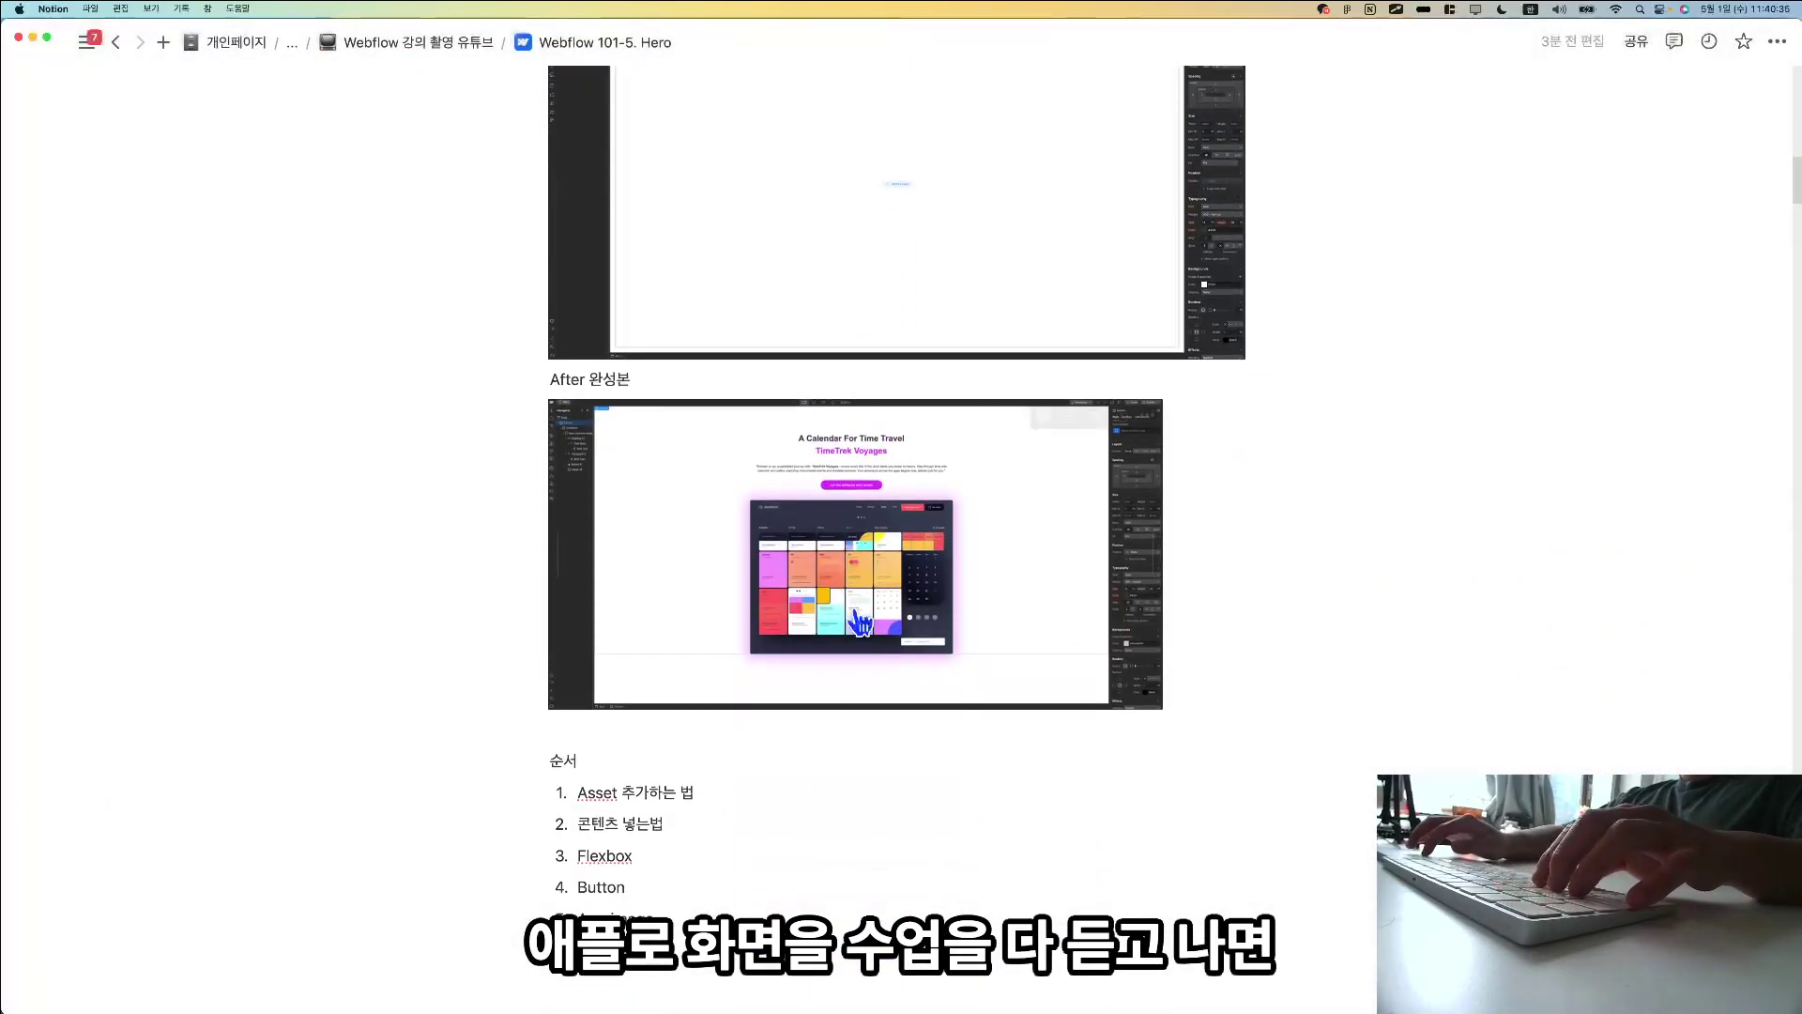
click(853, 608)
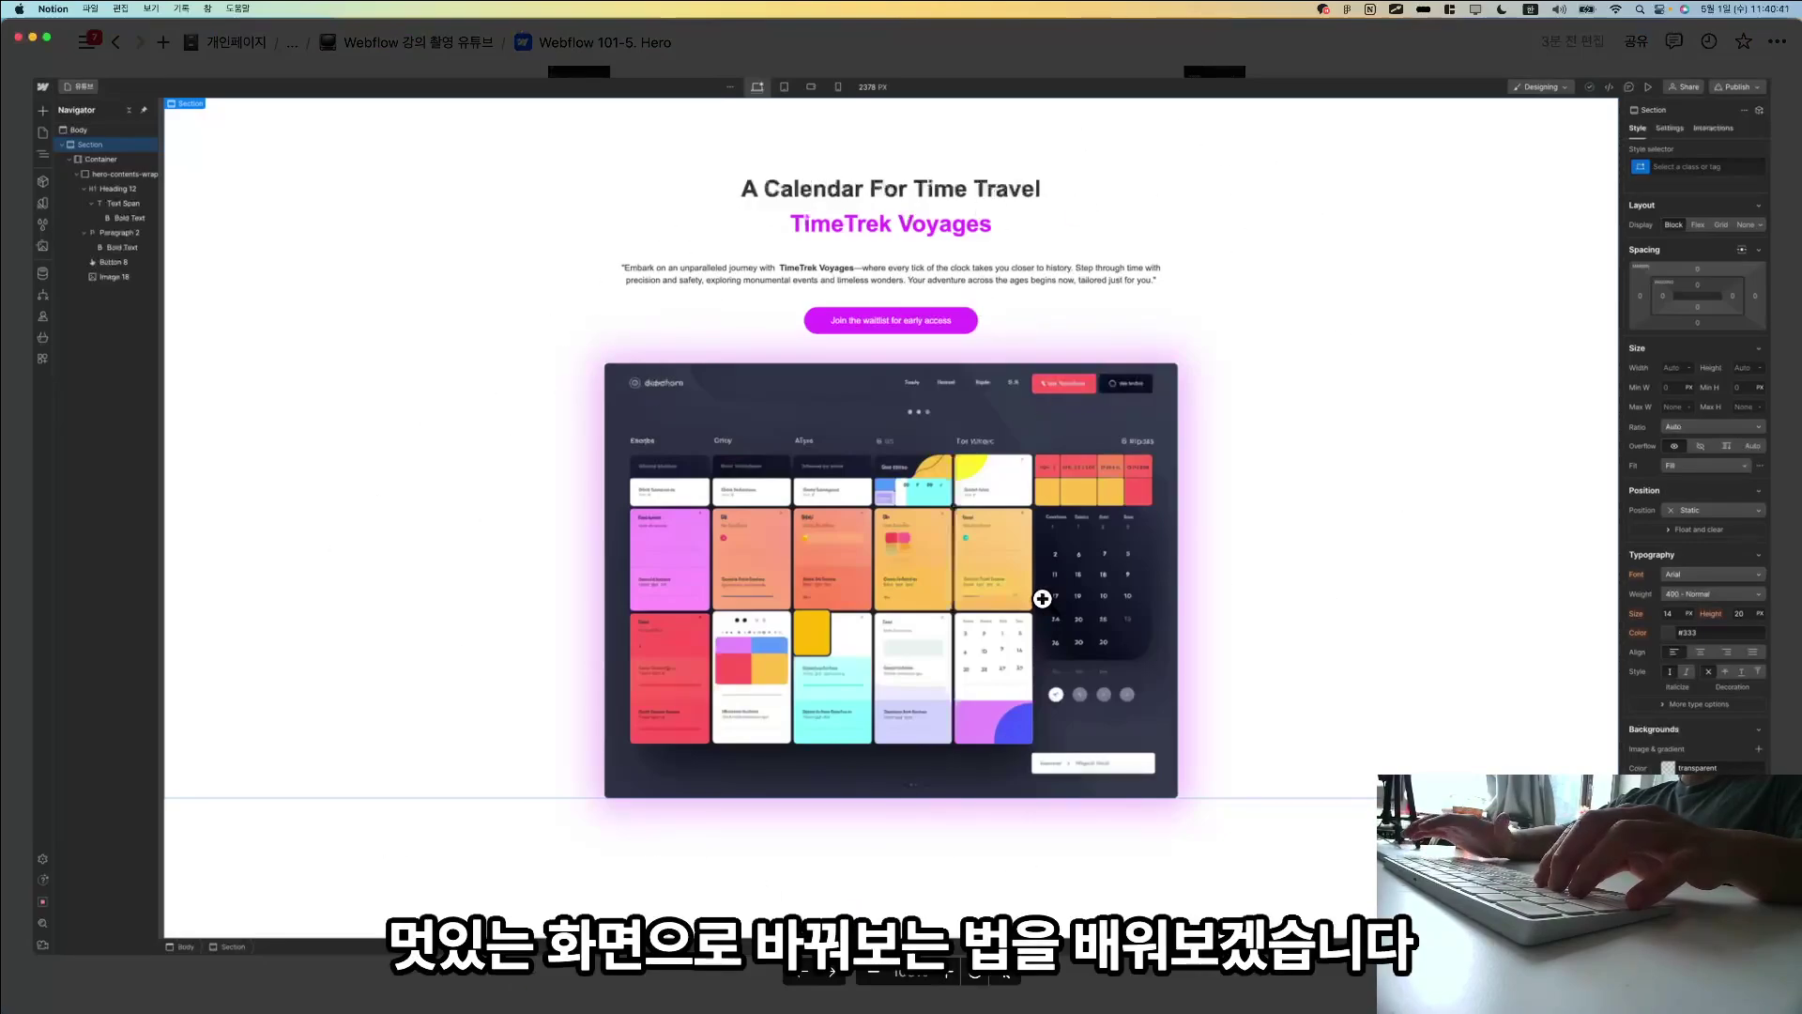
key(Escape)
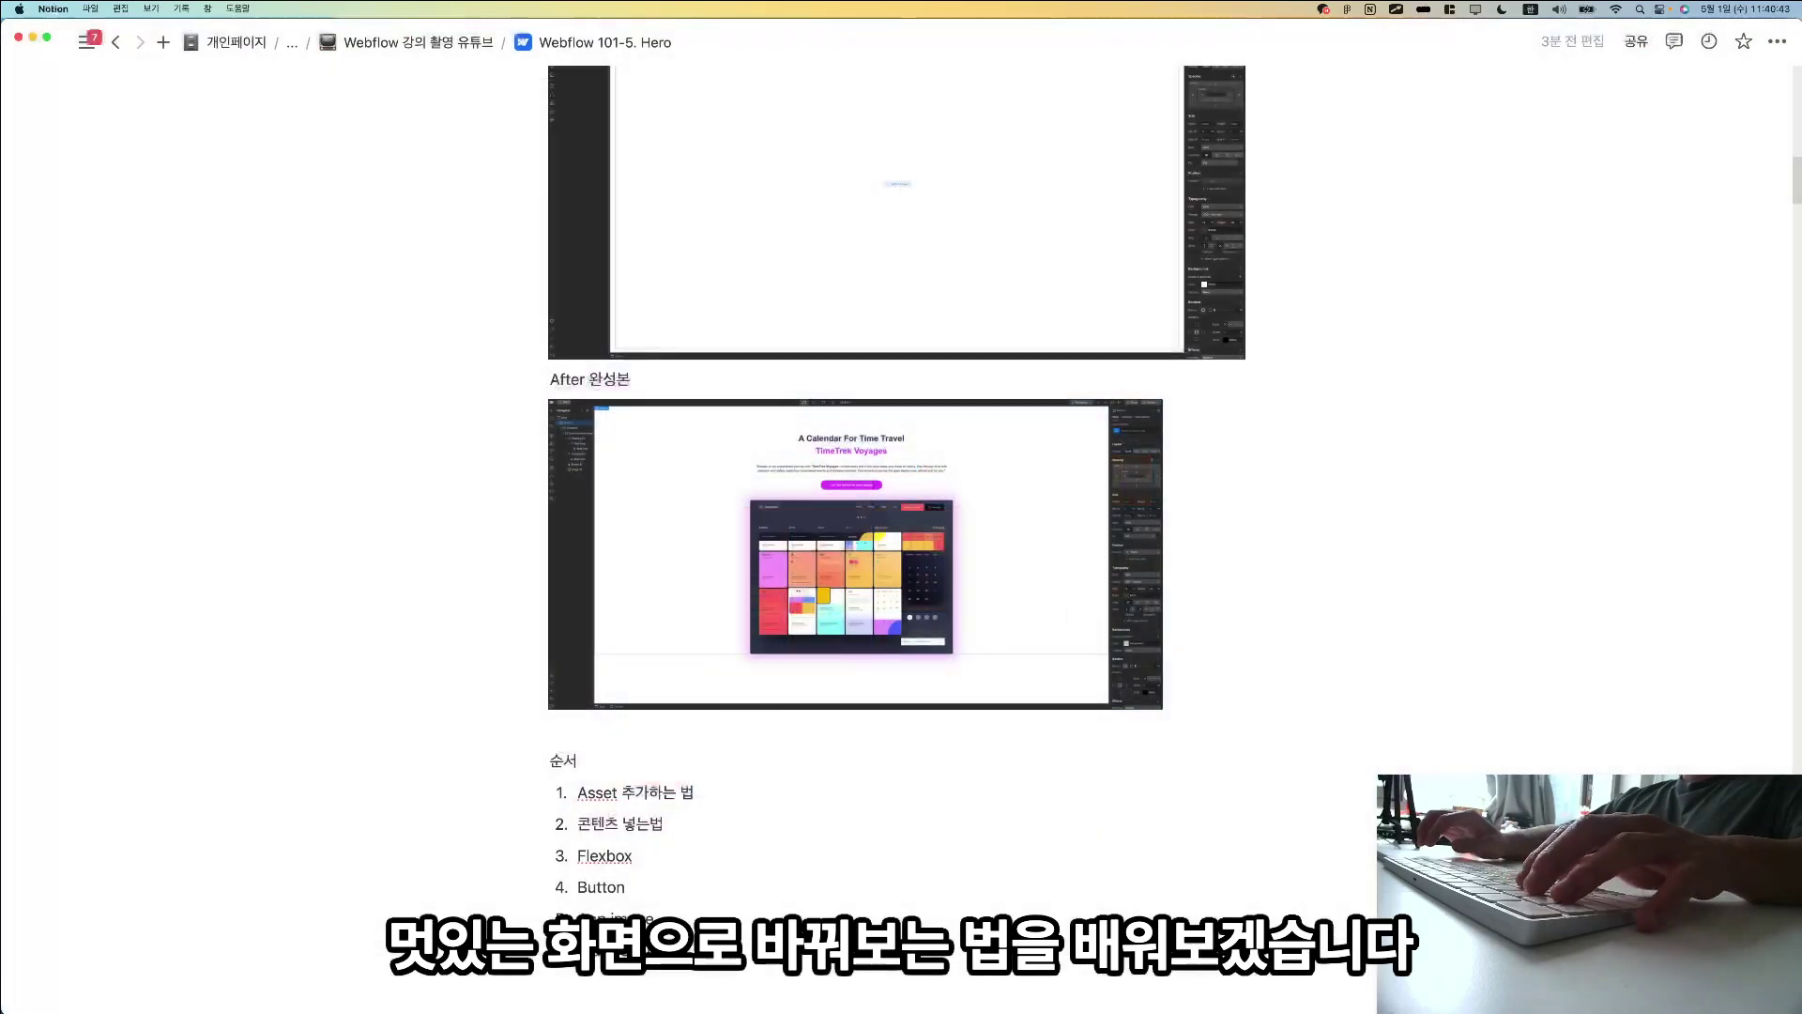
scroll(1048, 614, down, 5)
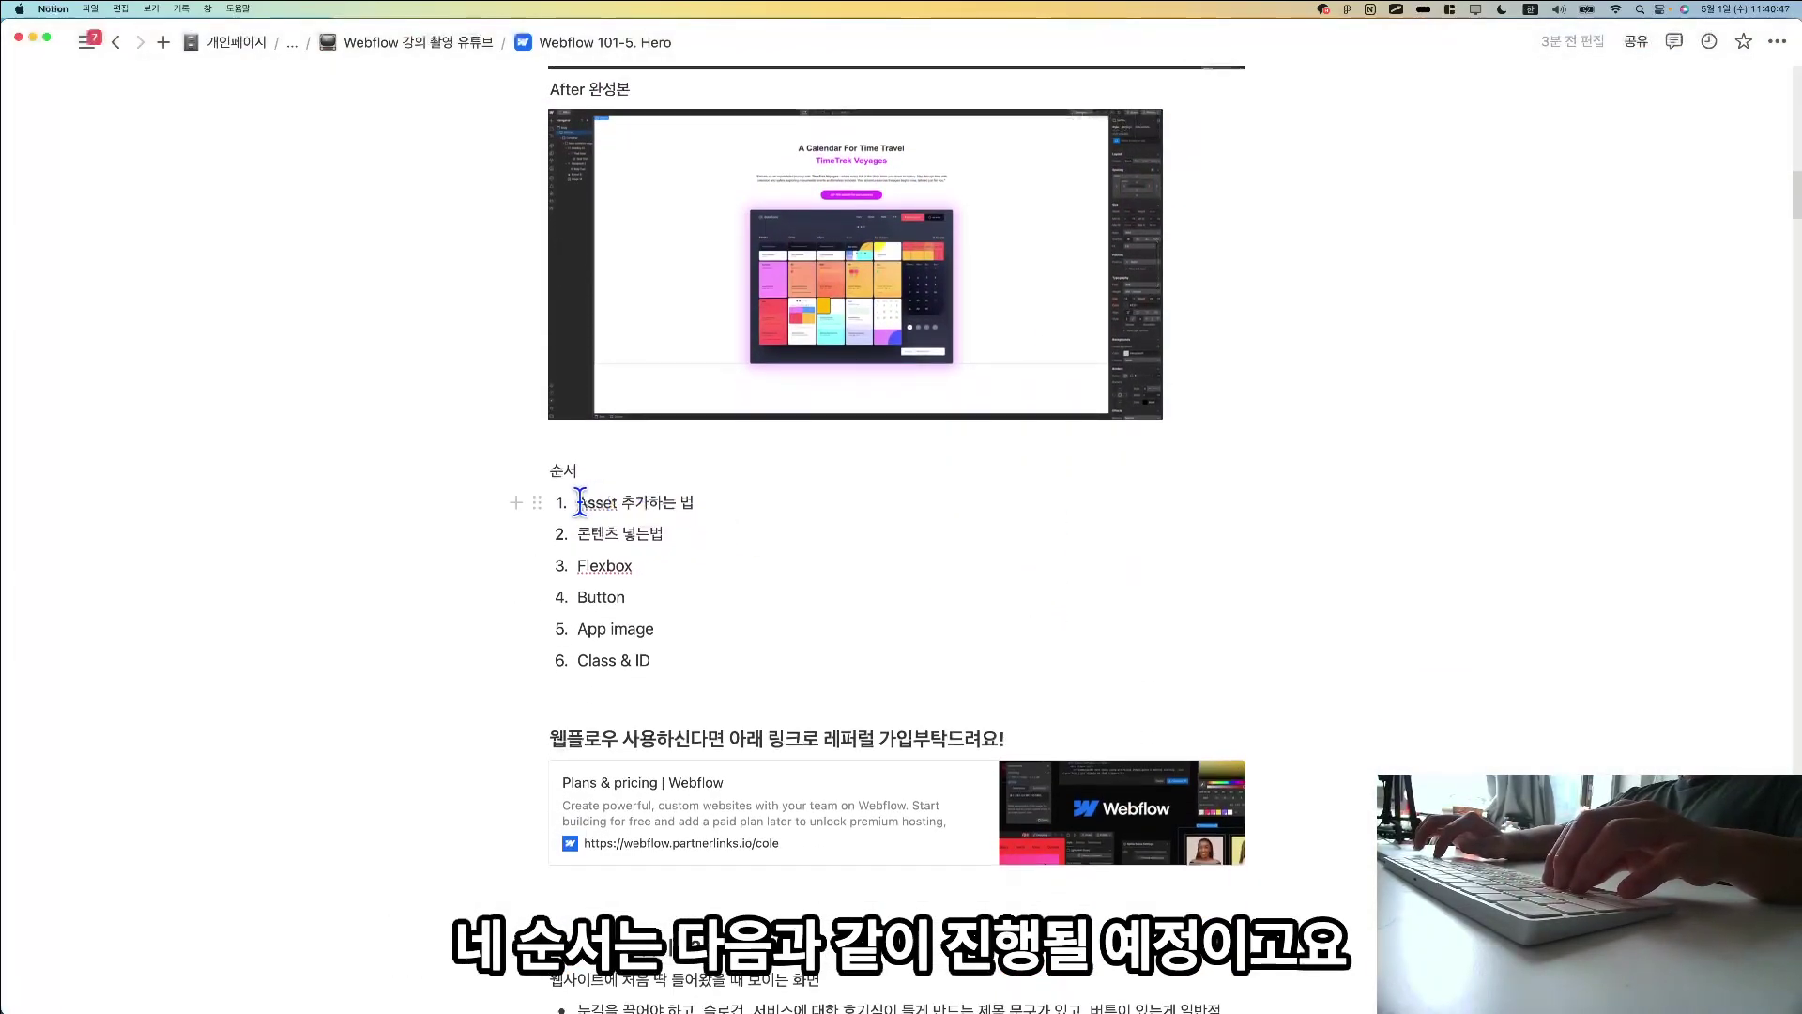
click(765, 679)
key(super+equal)
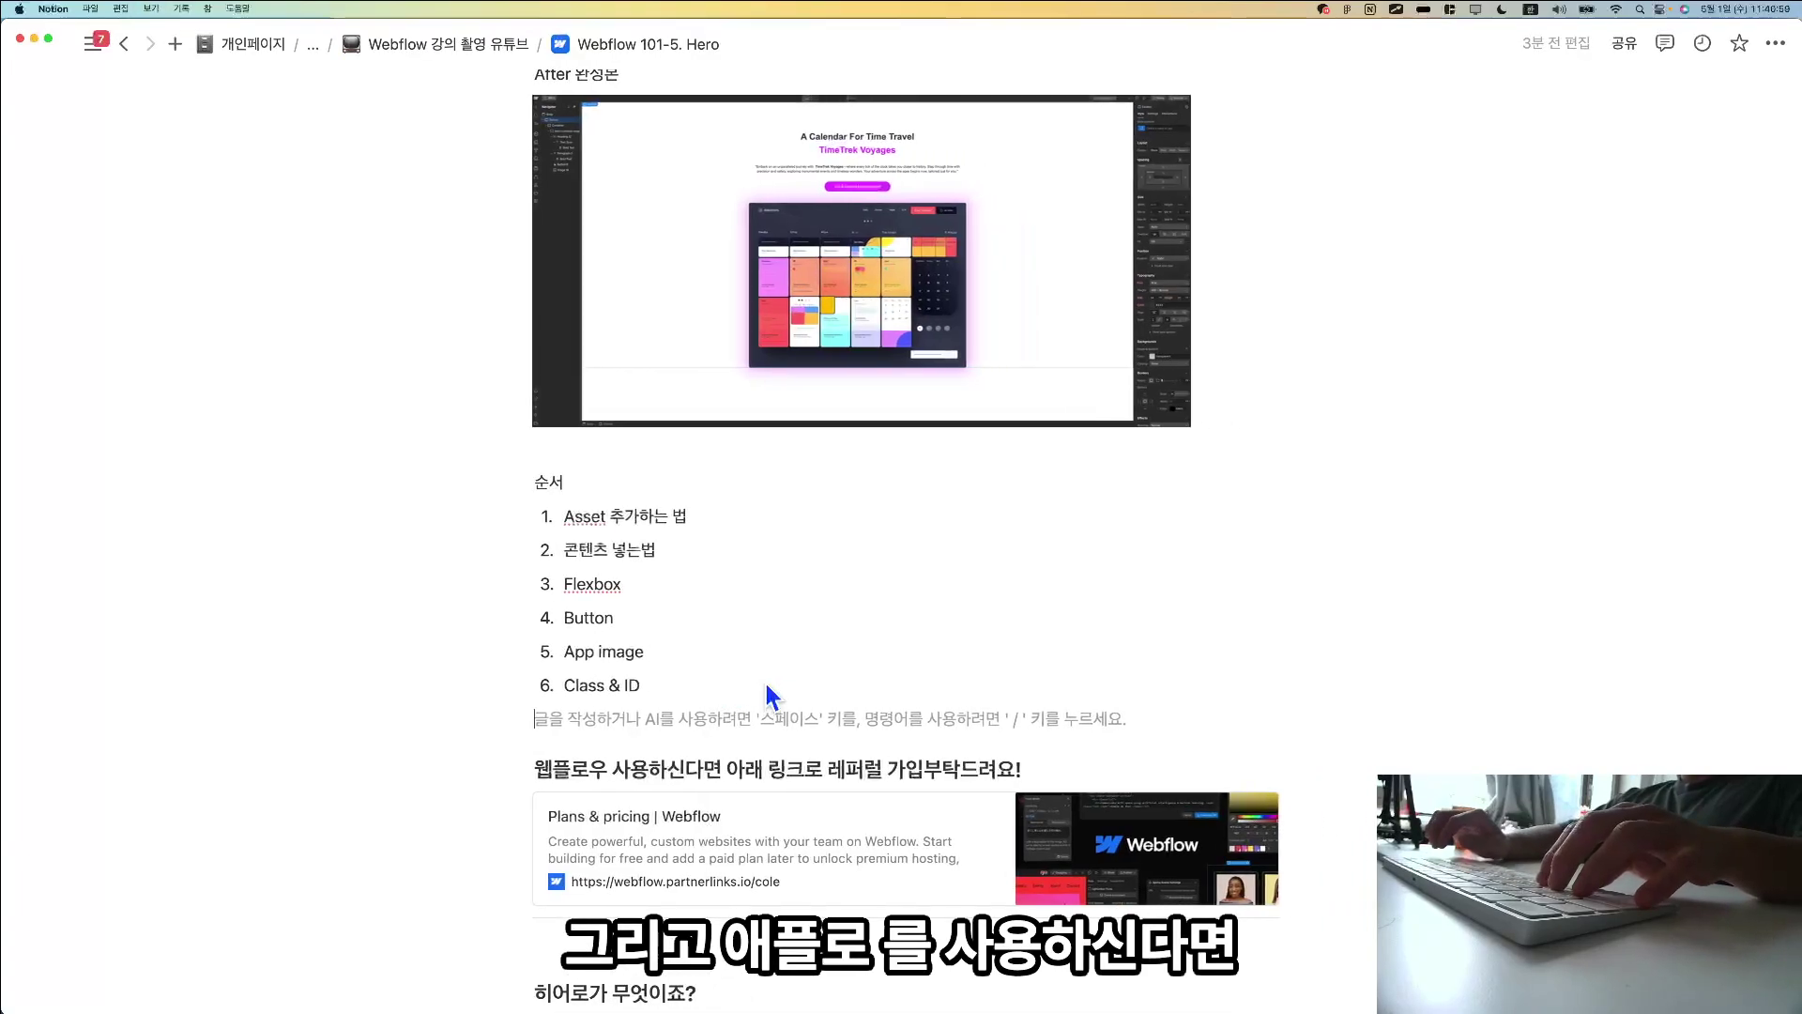
scroll(765, 680, down, 2)
scroll(892, 602, up, 2)
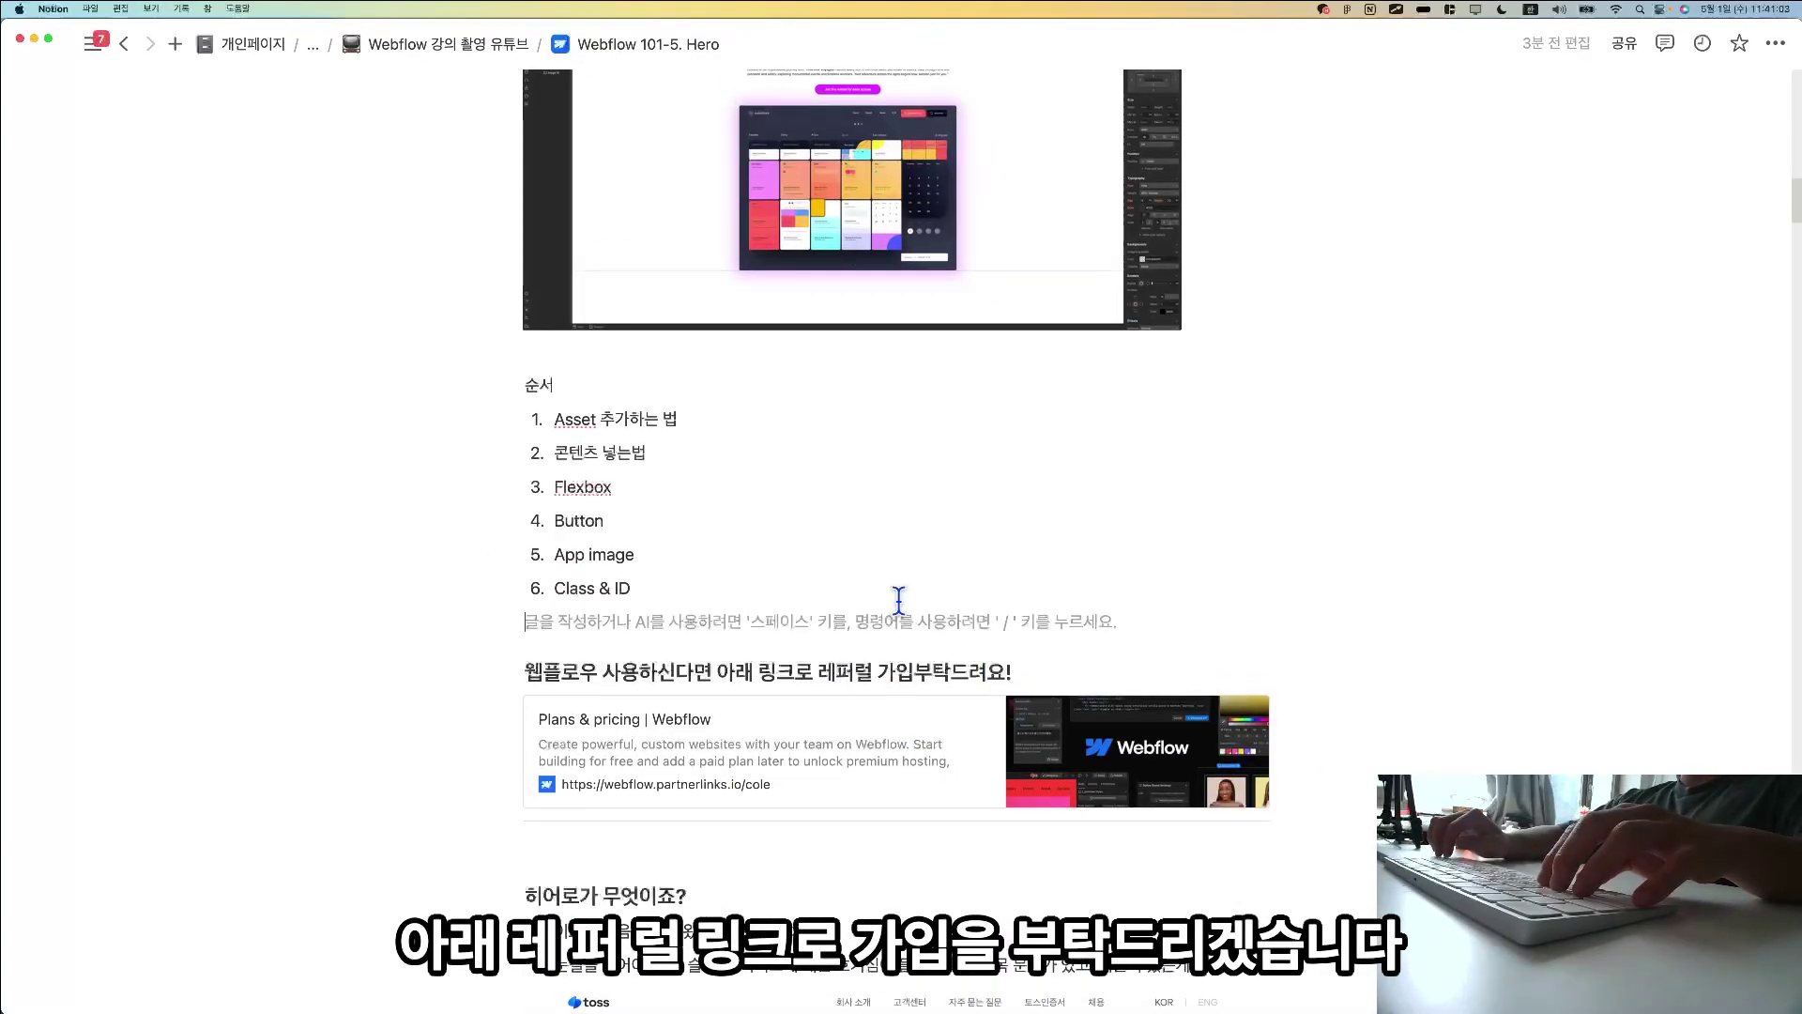
Read the hero explanation with the toss example and the 5-1 section on adding assets.
scroll(898, 601, down, 6)
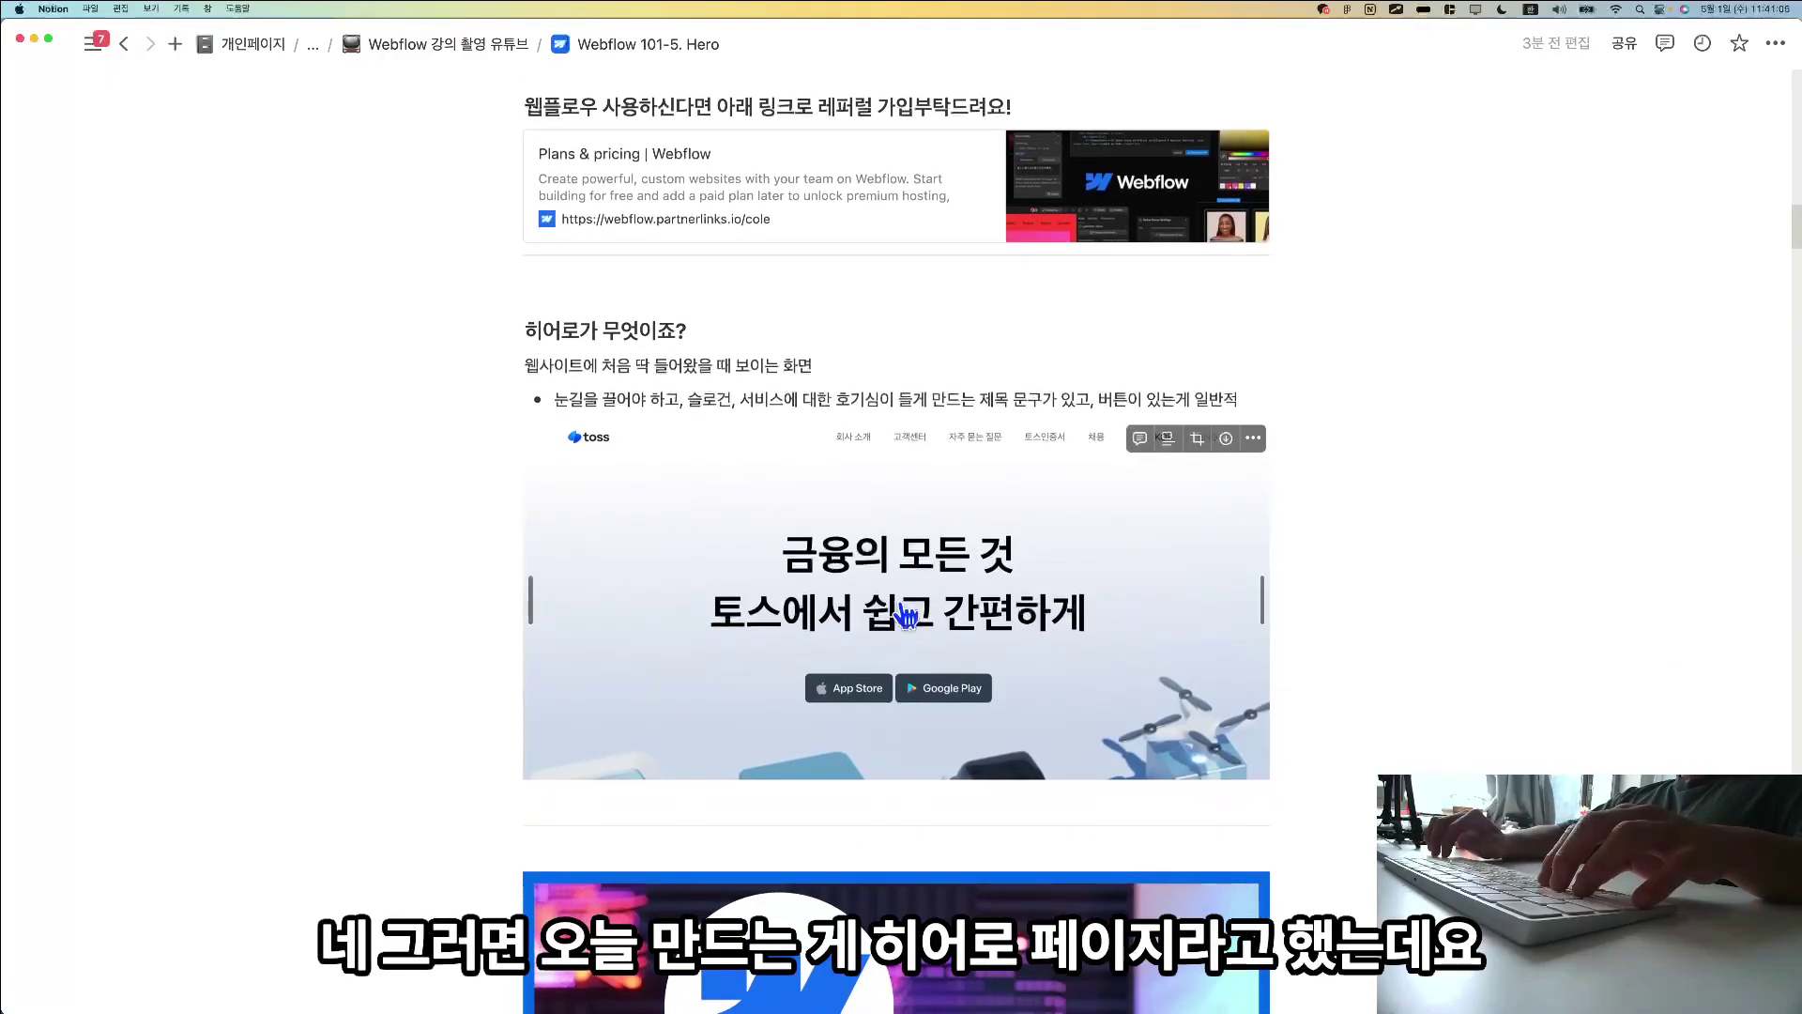
scroll(904, 507, up, 1)
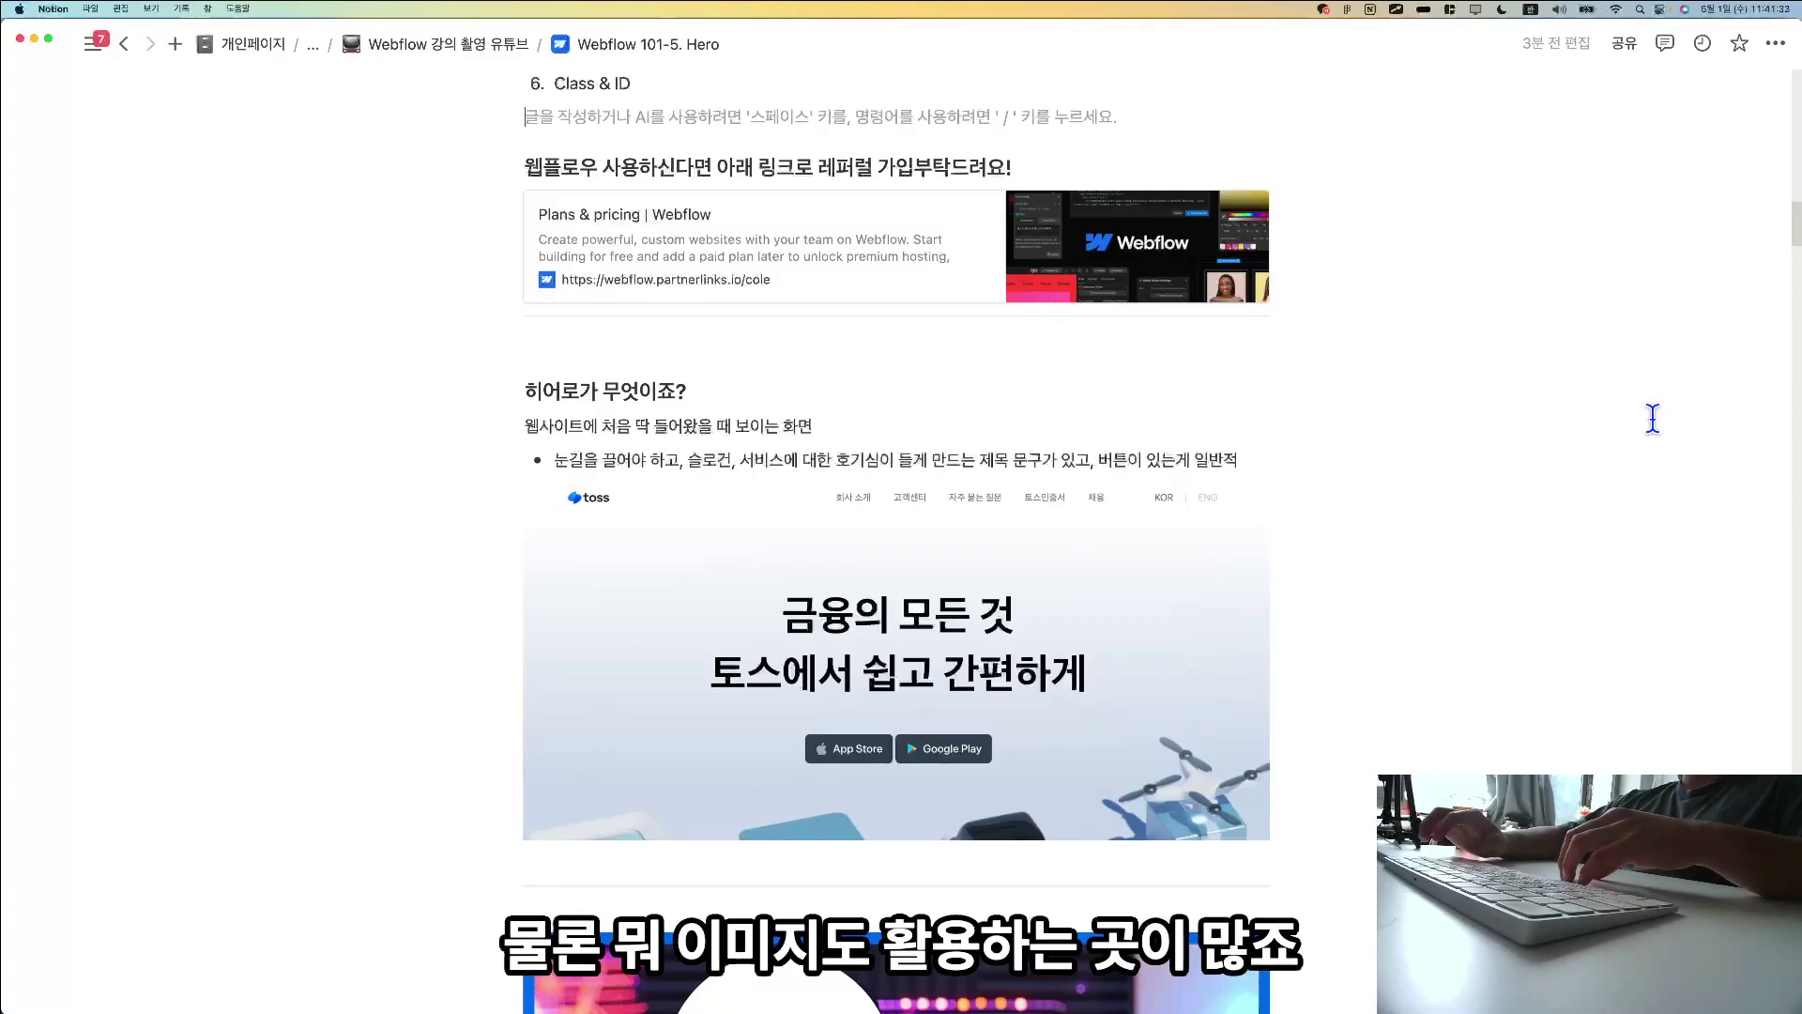
scroll(1652, 418, down, 1)
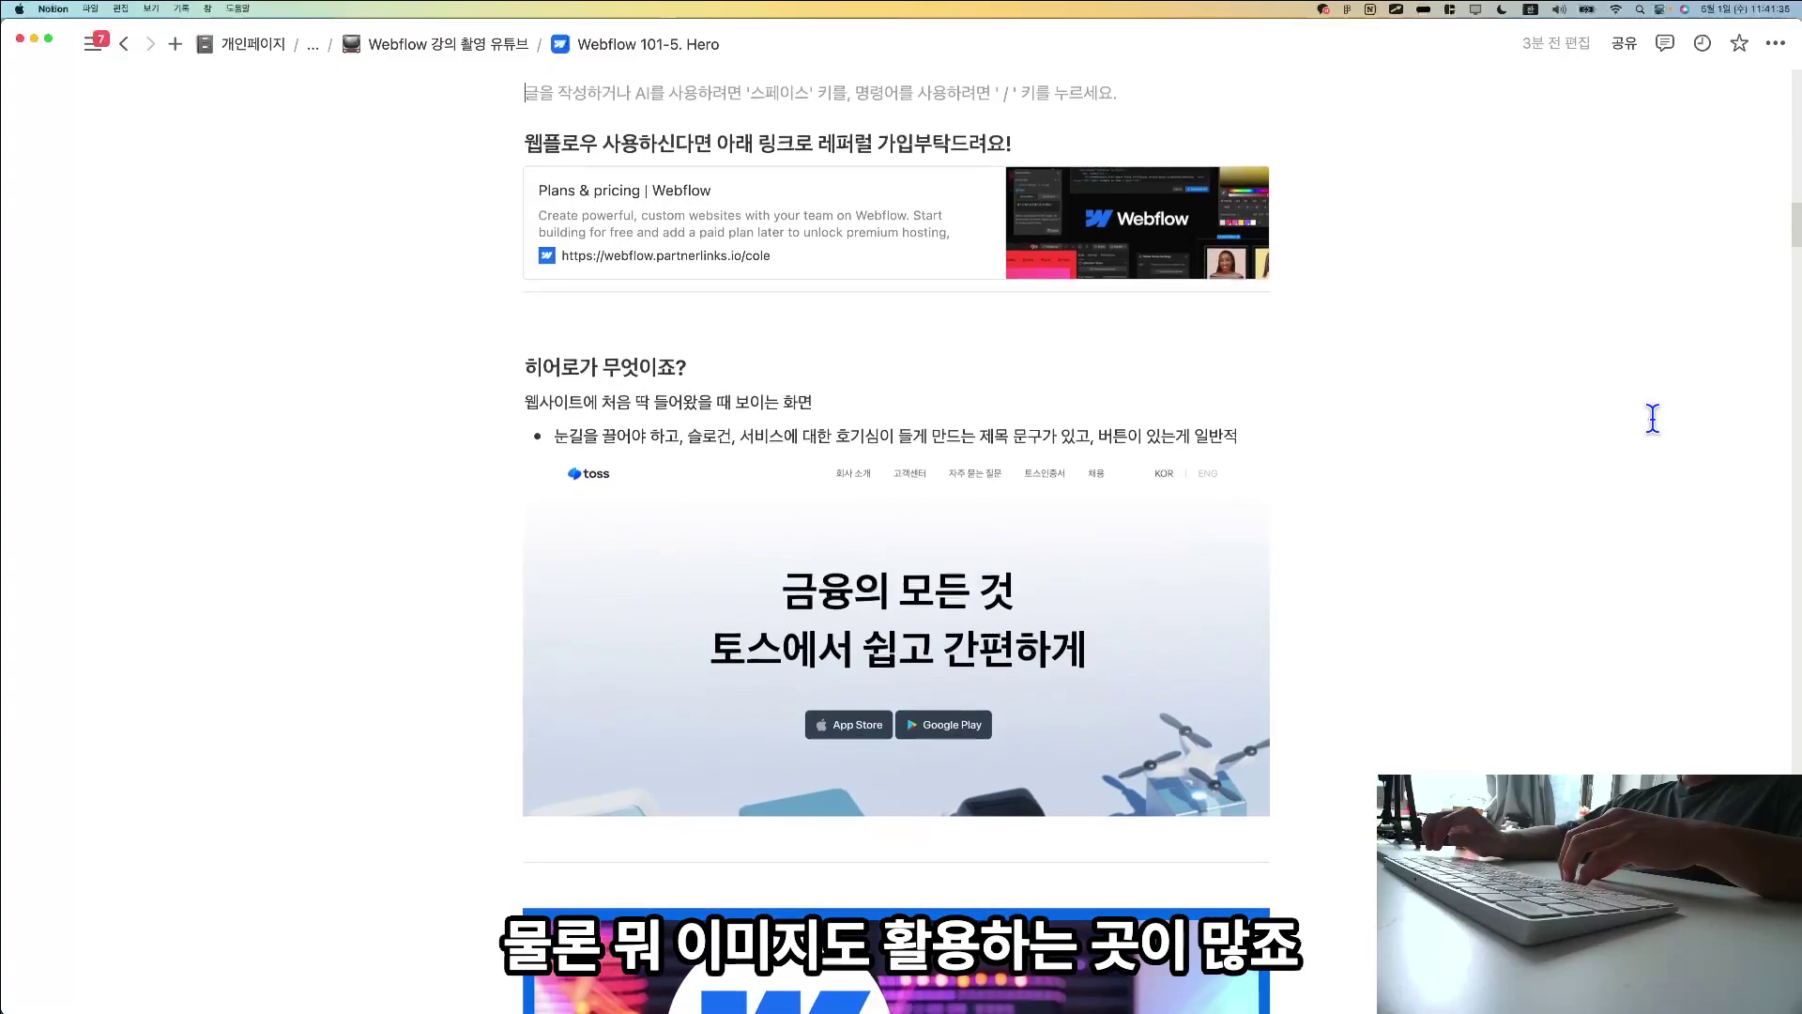
scroll(1653, 418, down, 5)
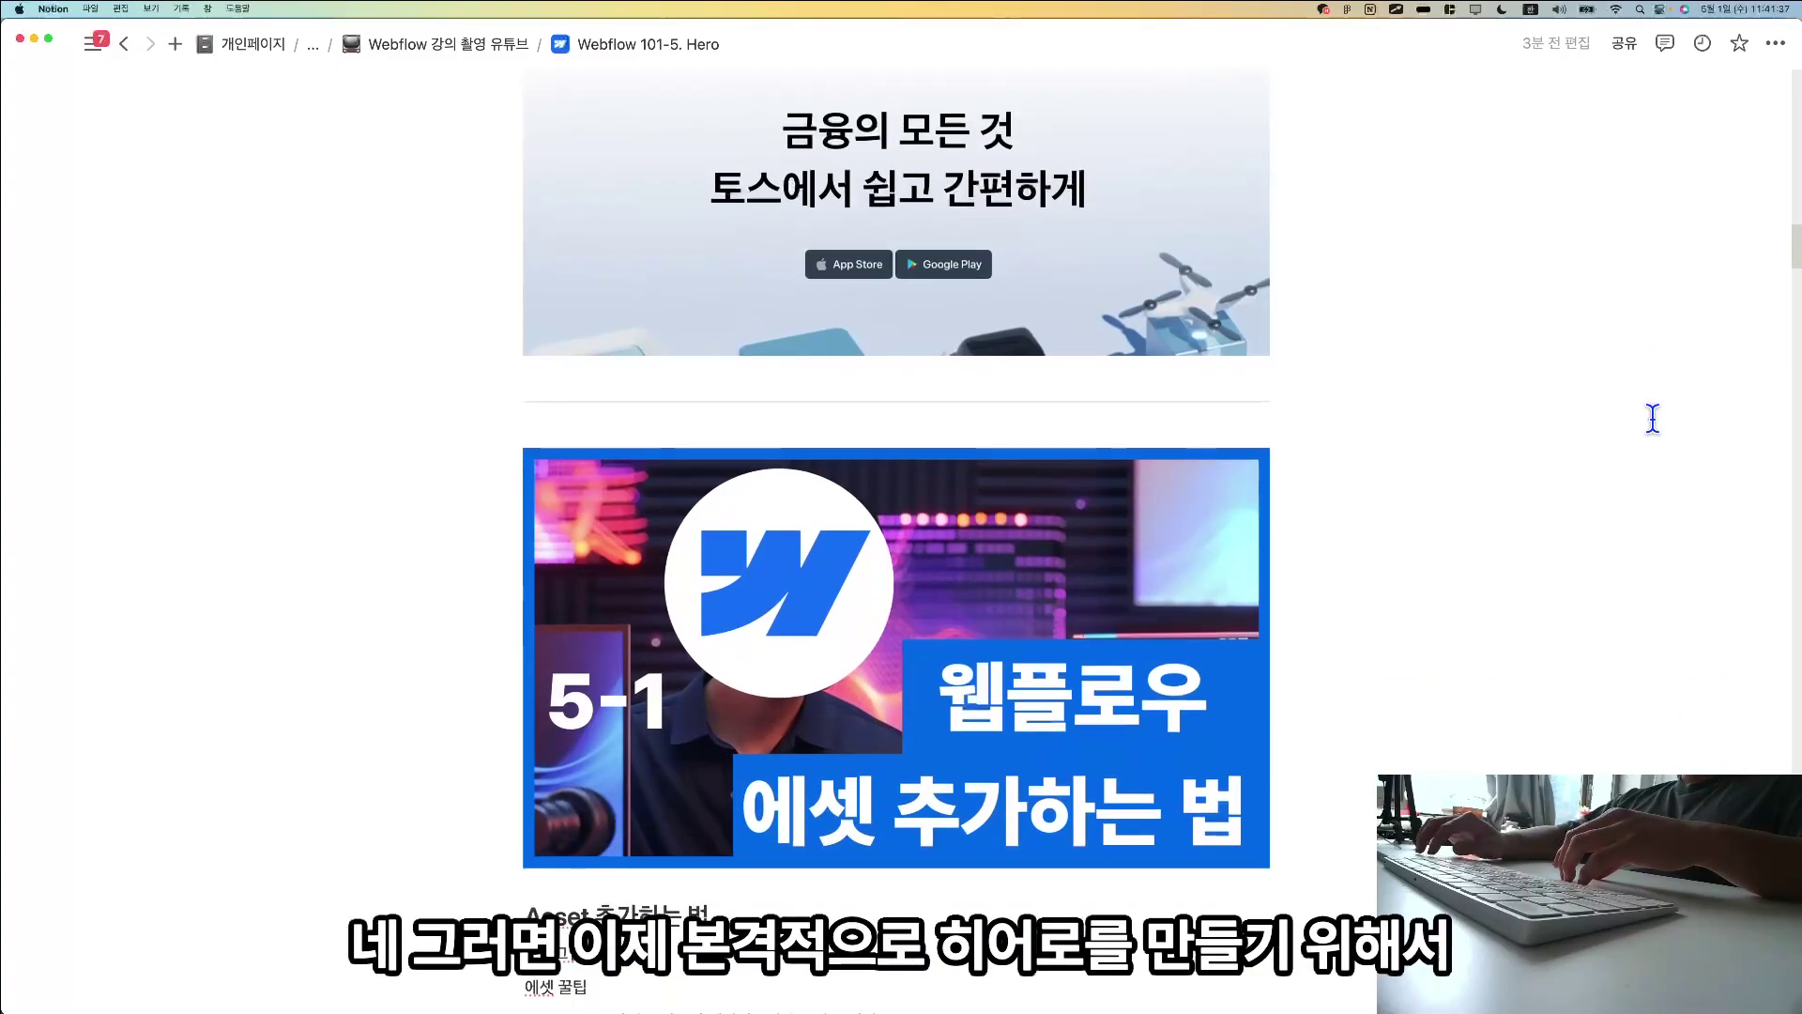
click(1017, 631)
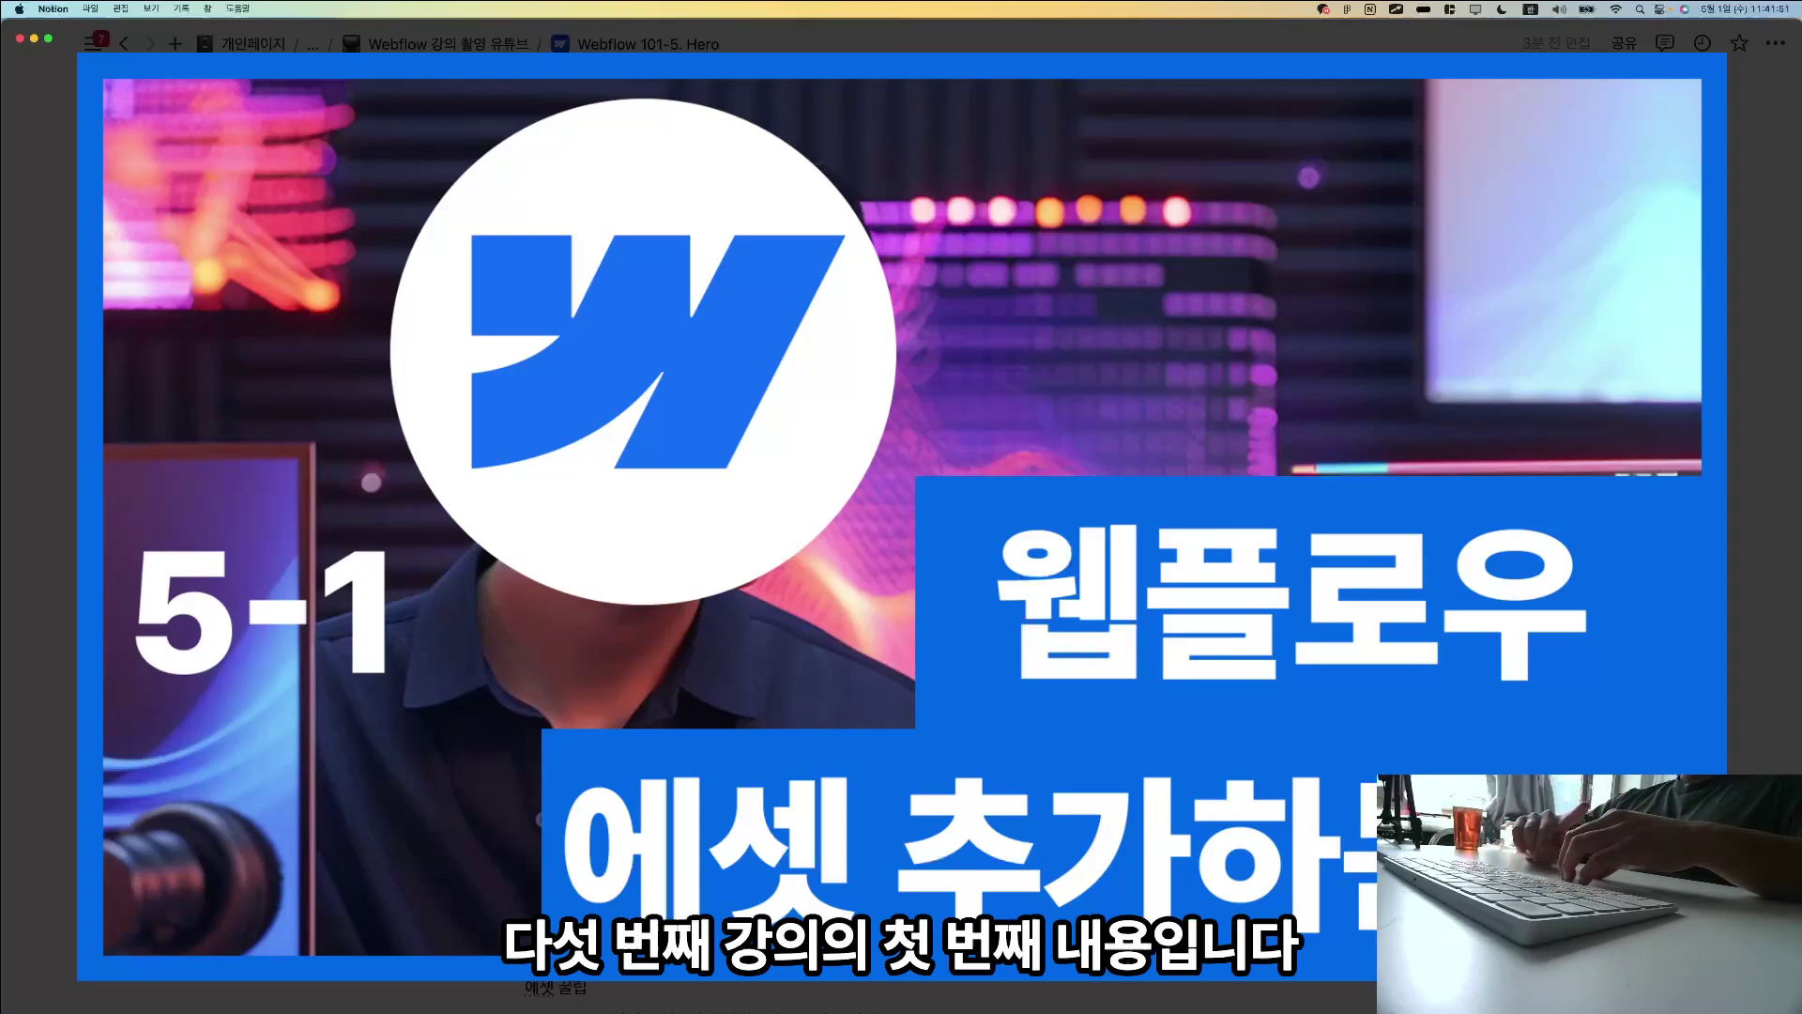
key(Escape)
scroll(1314, 600, down, 6)
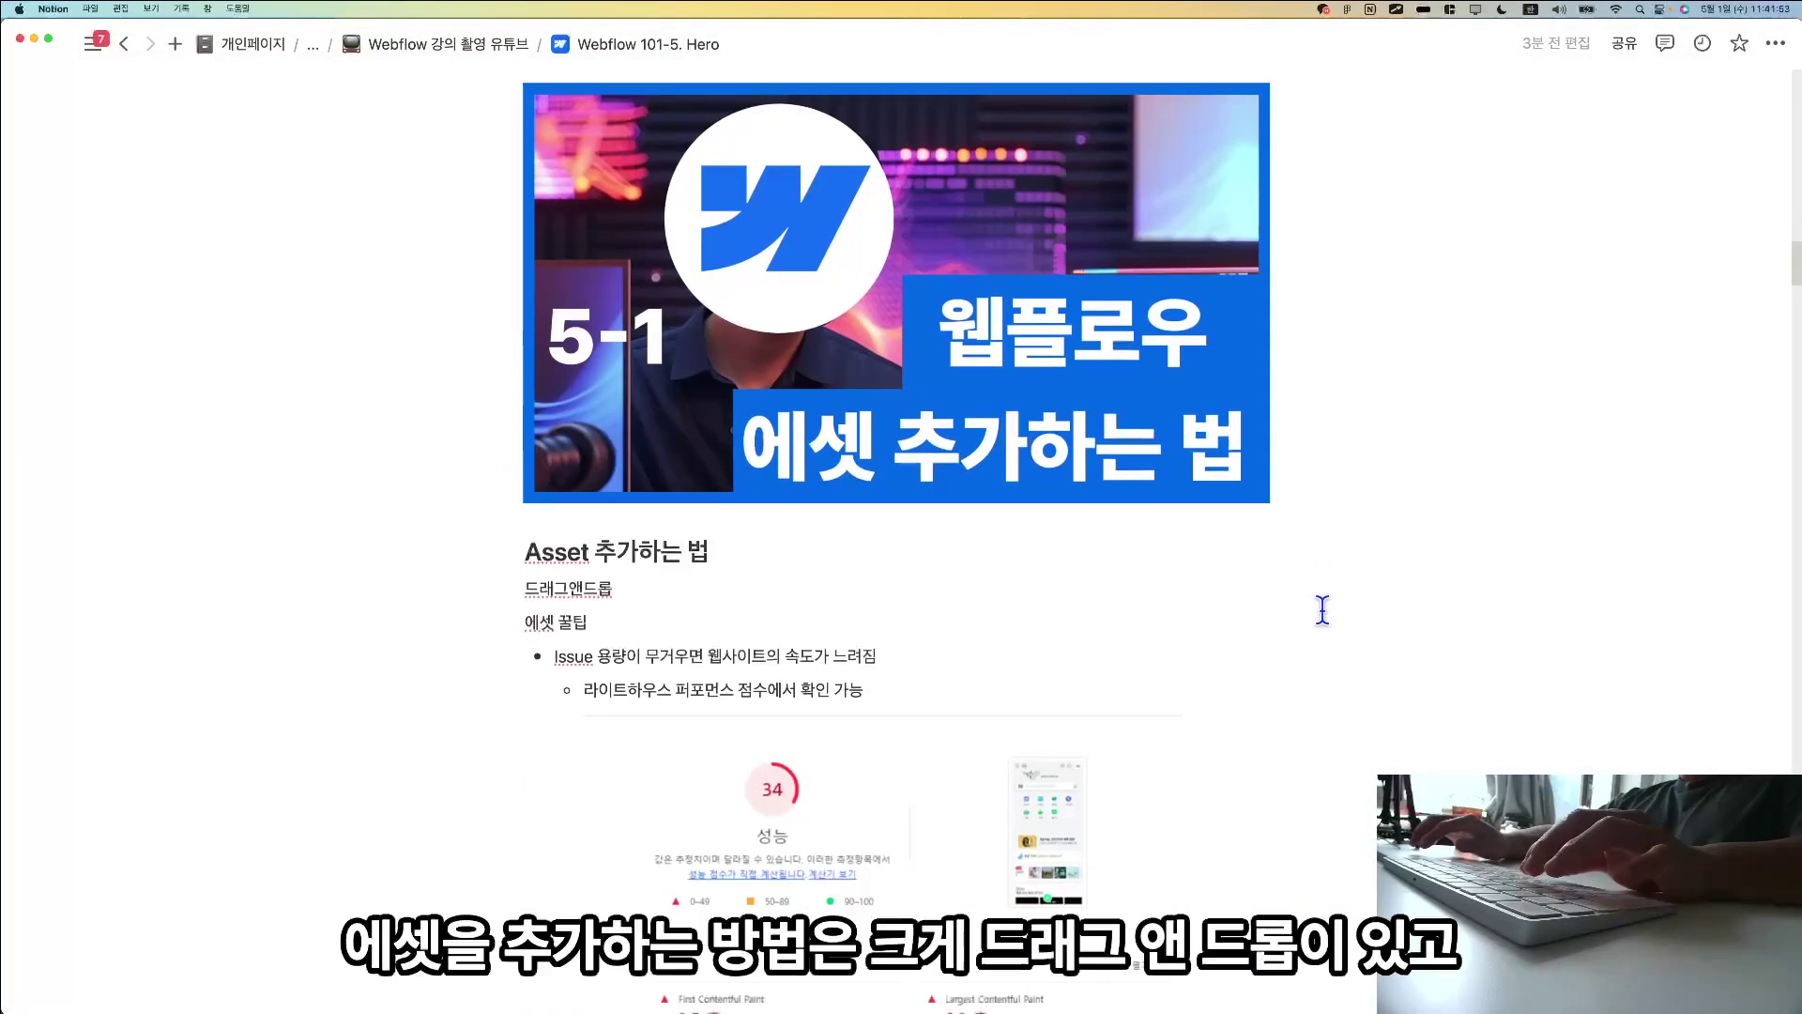
scroll(1322, 610, down, 4)
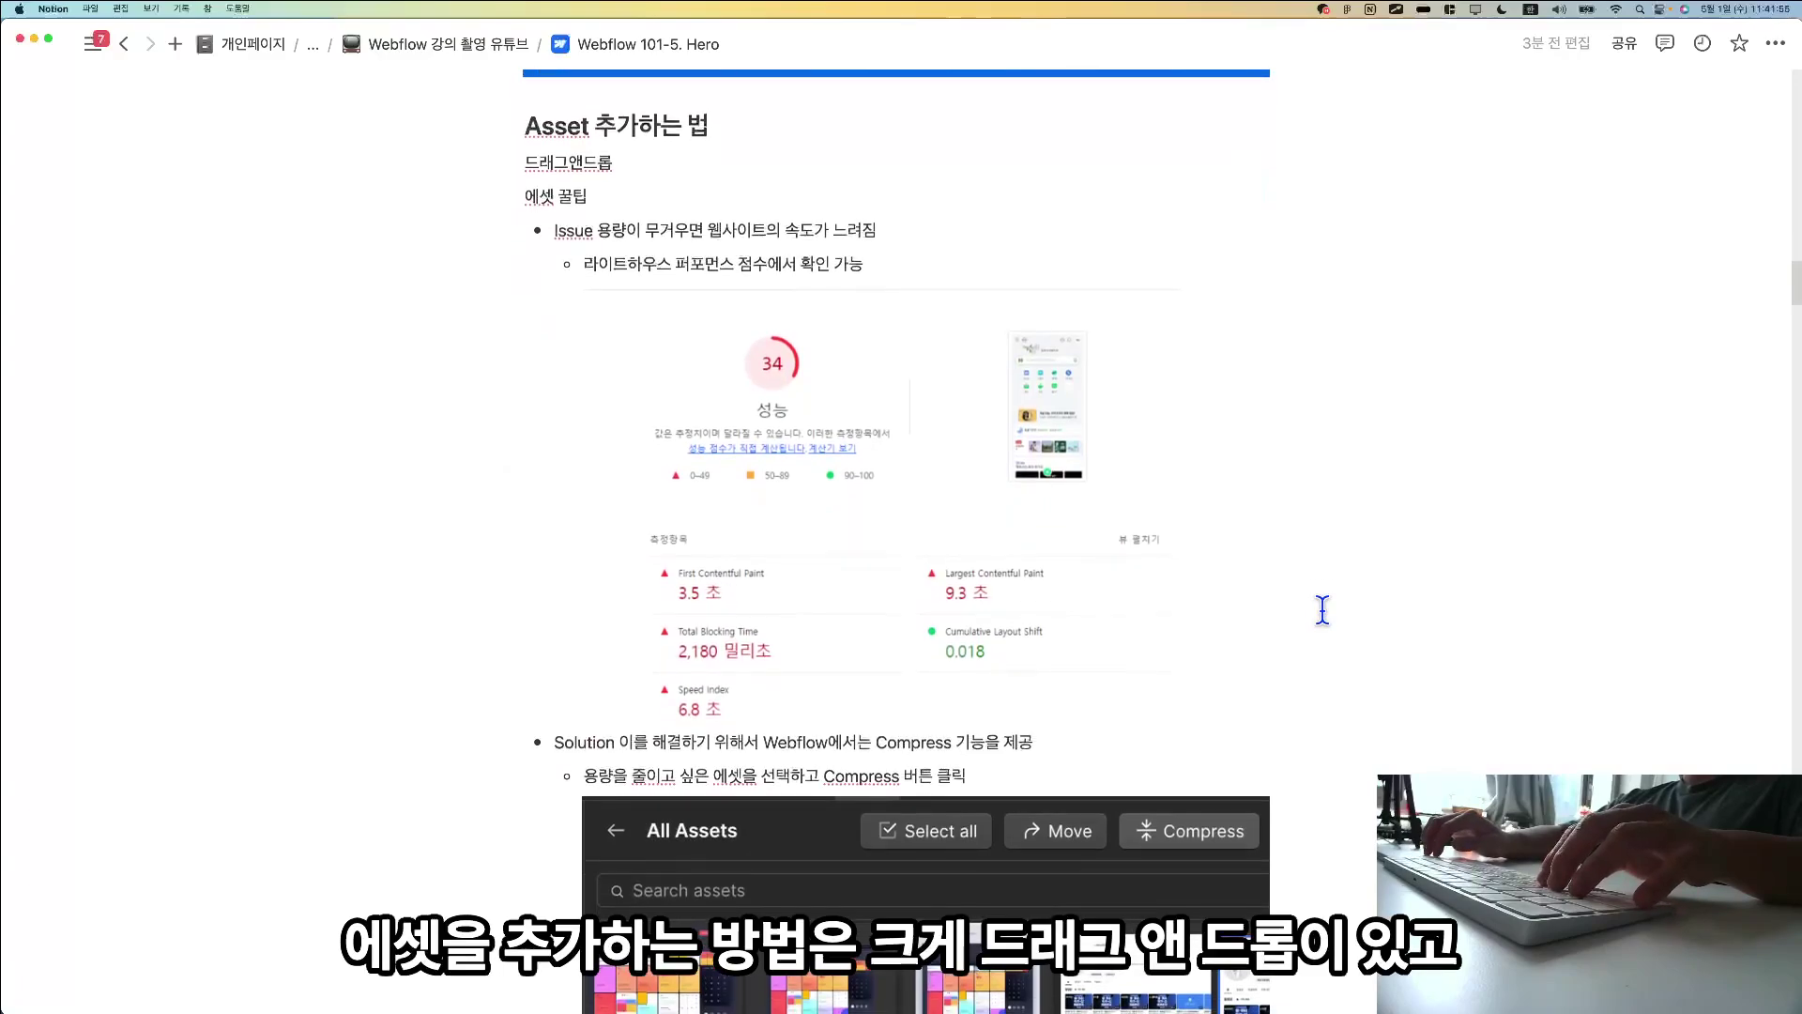
click(654, 167)
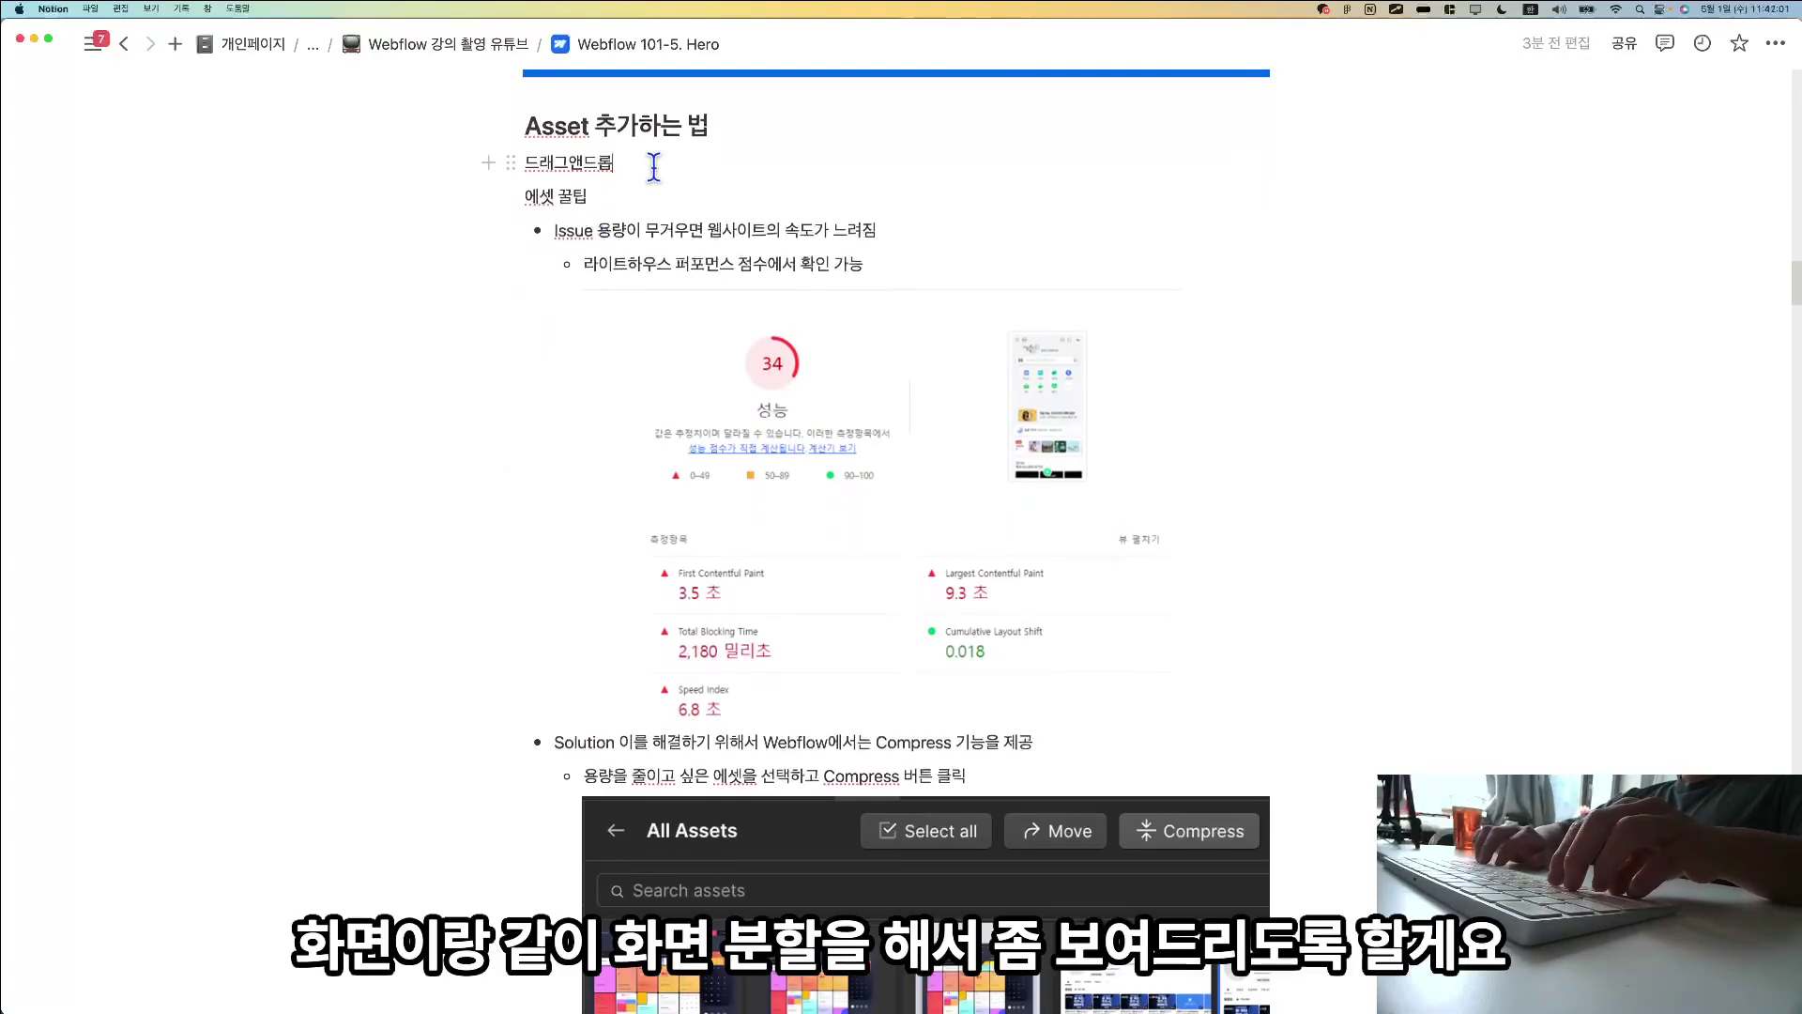
Tile the notes window to half the screen, switch to the Webflow Designer in Chrome, maximize its window and zoom in.
key(ctrl+alt+Right)
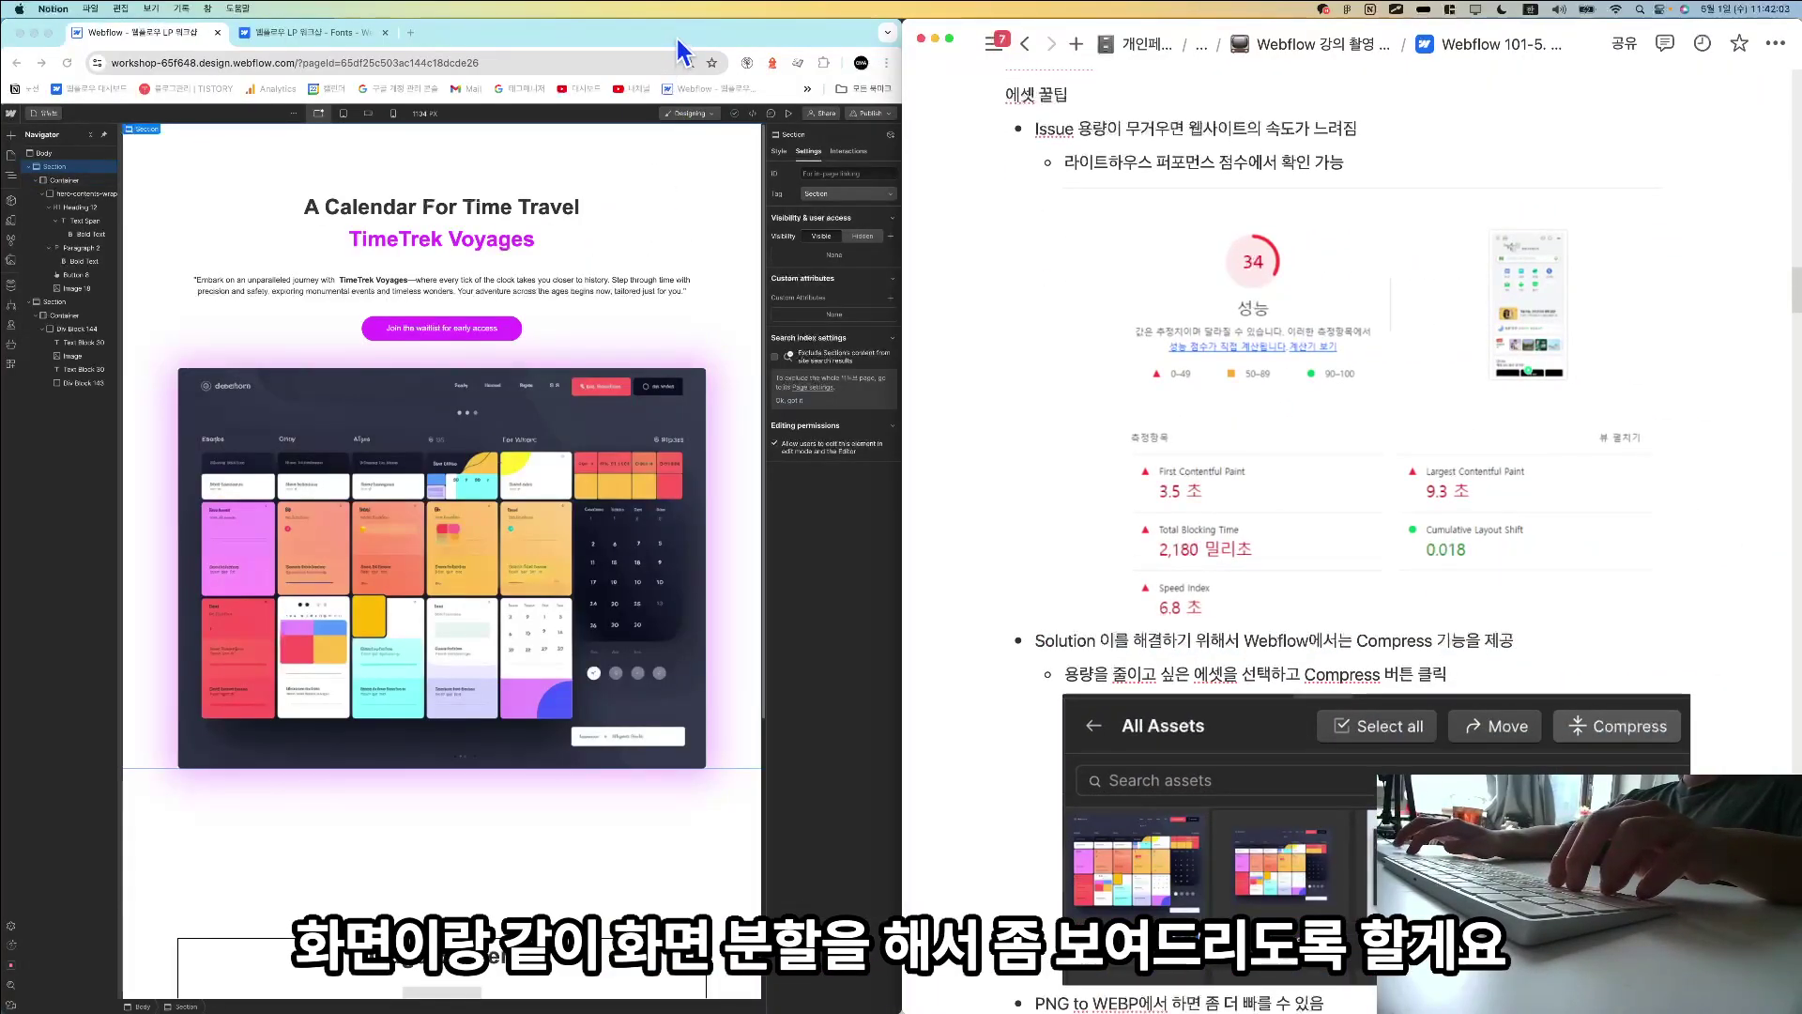
double_click(678, 40)
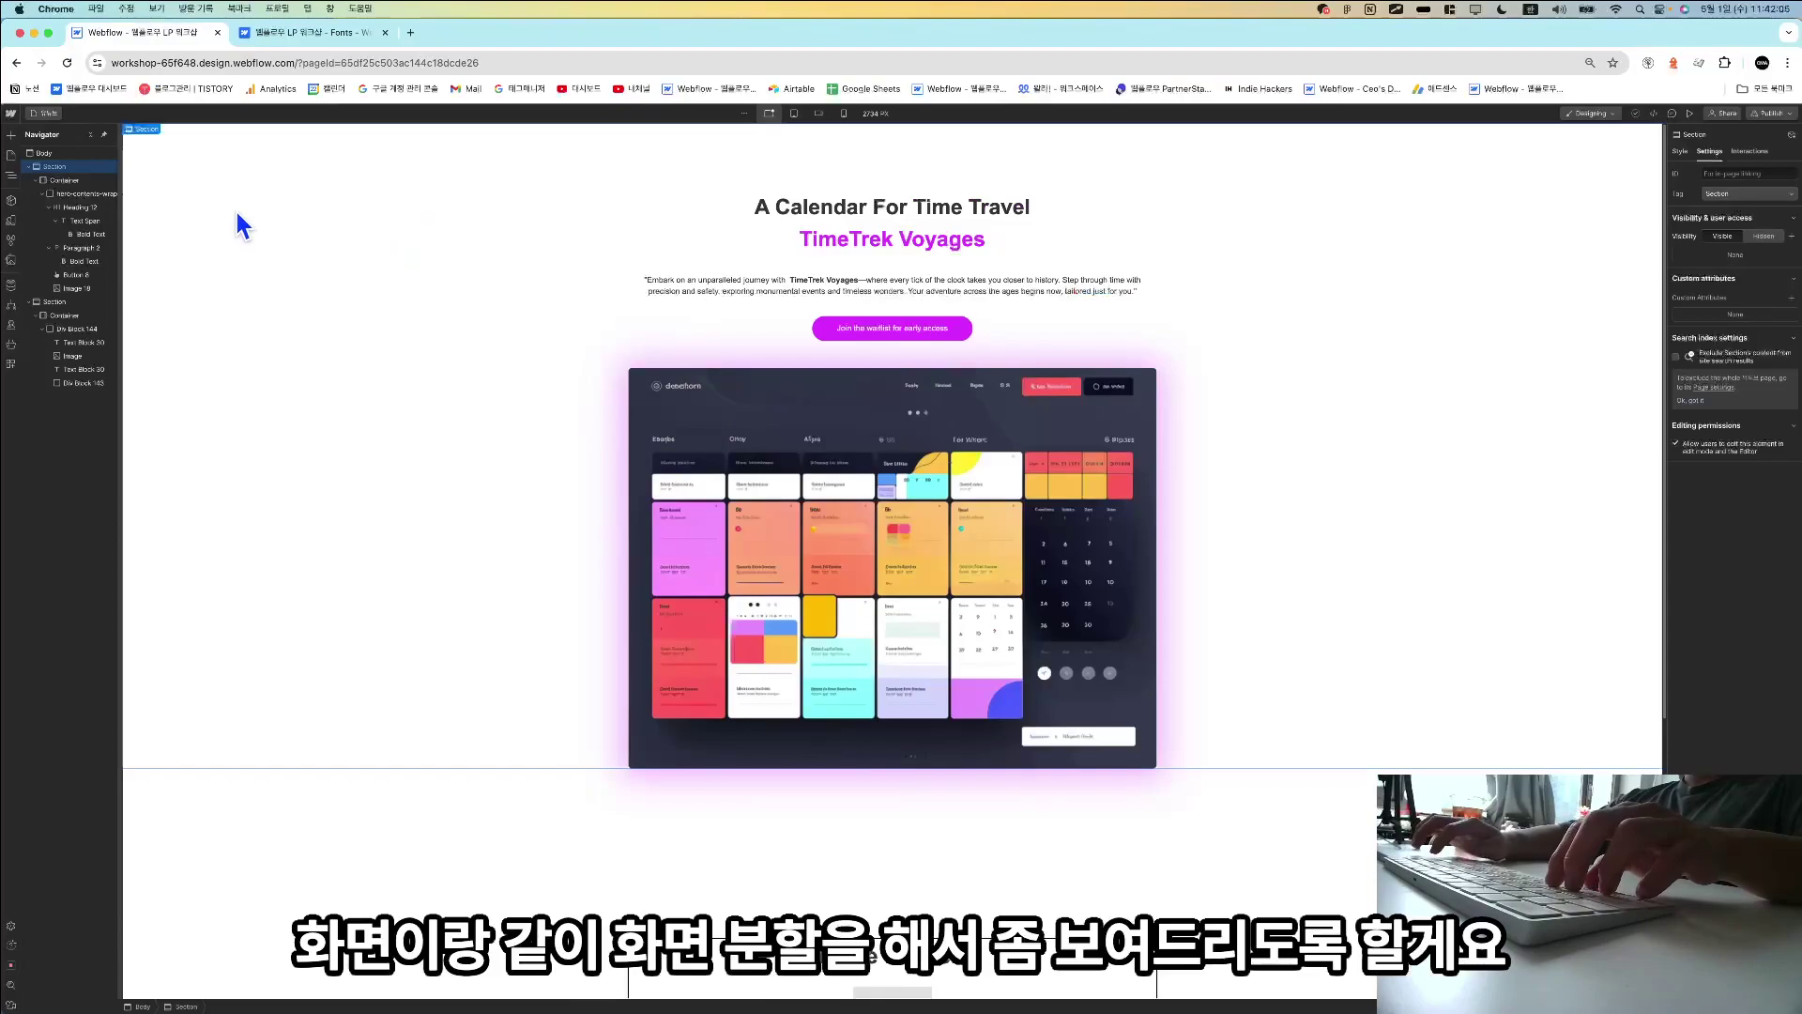
key(super+equal)
key(super+equal)
key(super+equal)
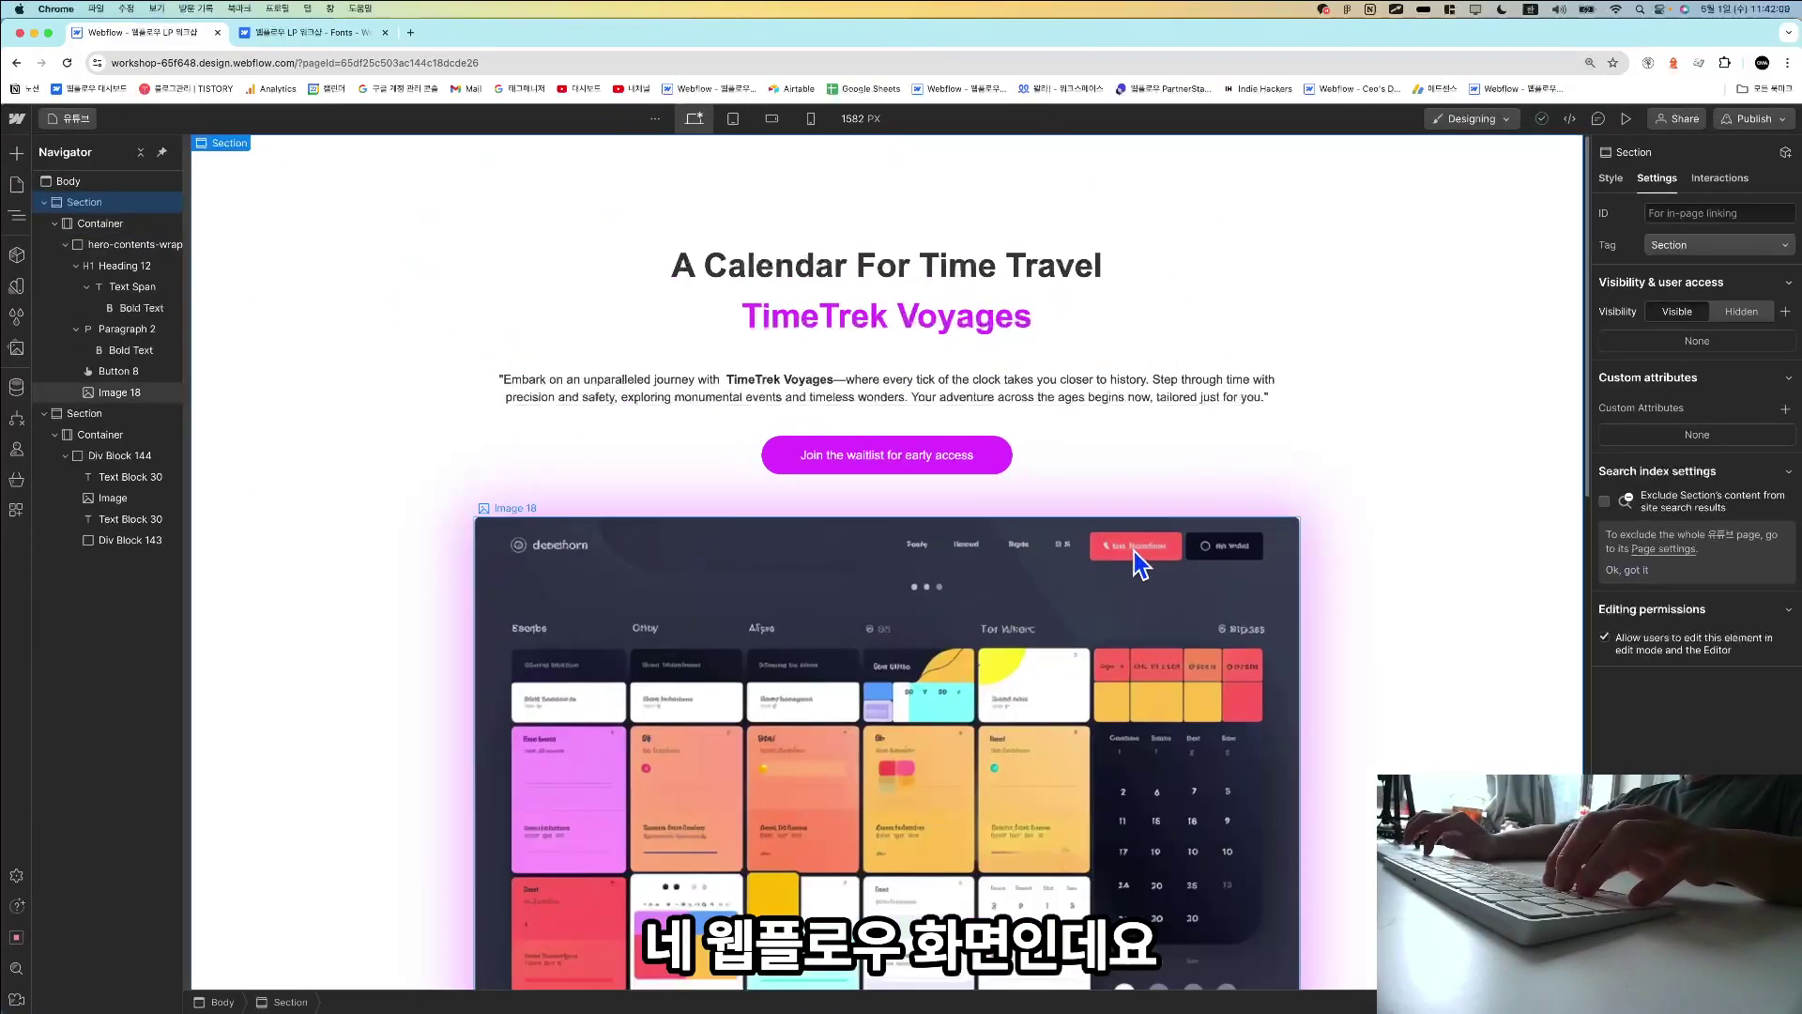
Show the site's assets and expand the view to list all assets and folders.
click(17, 362)
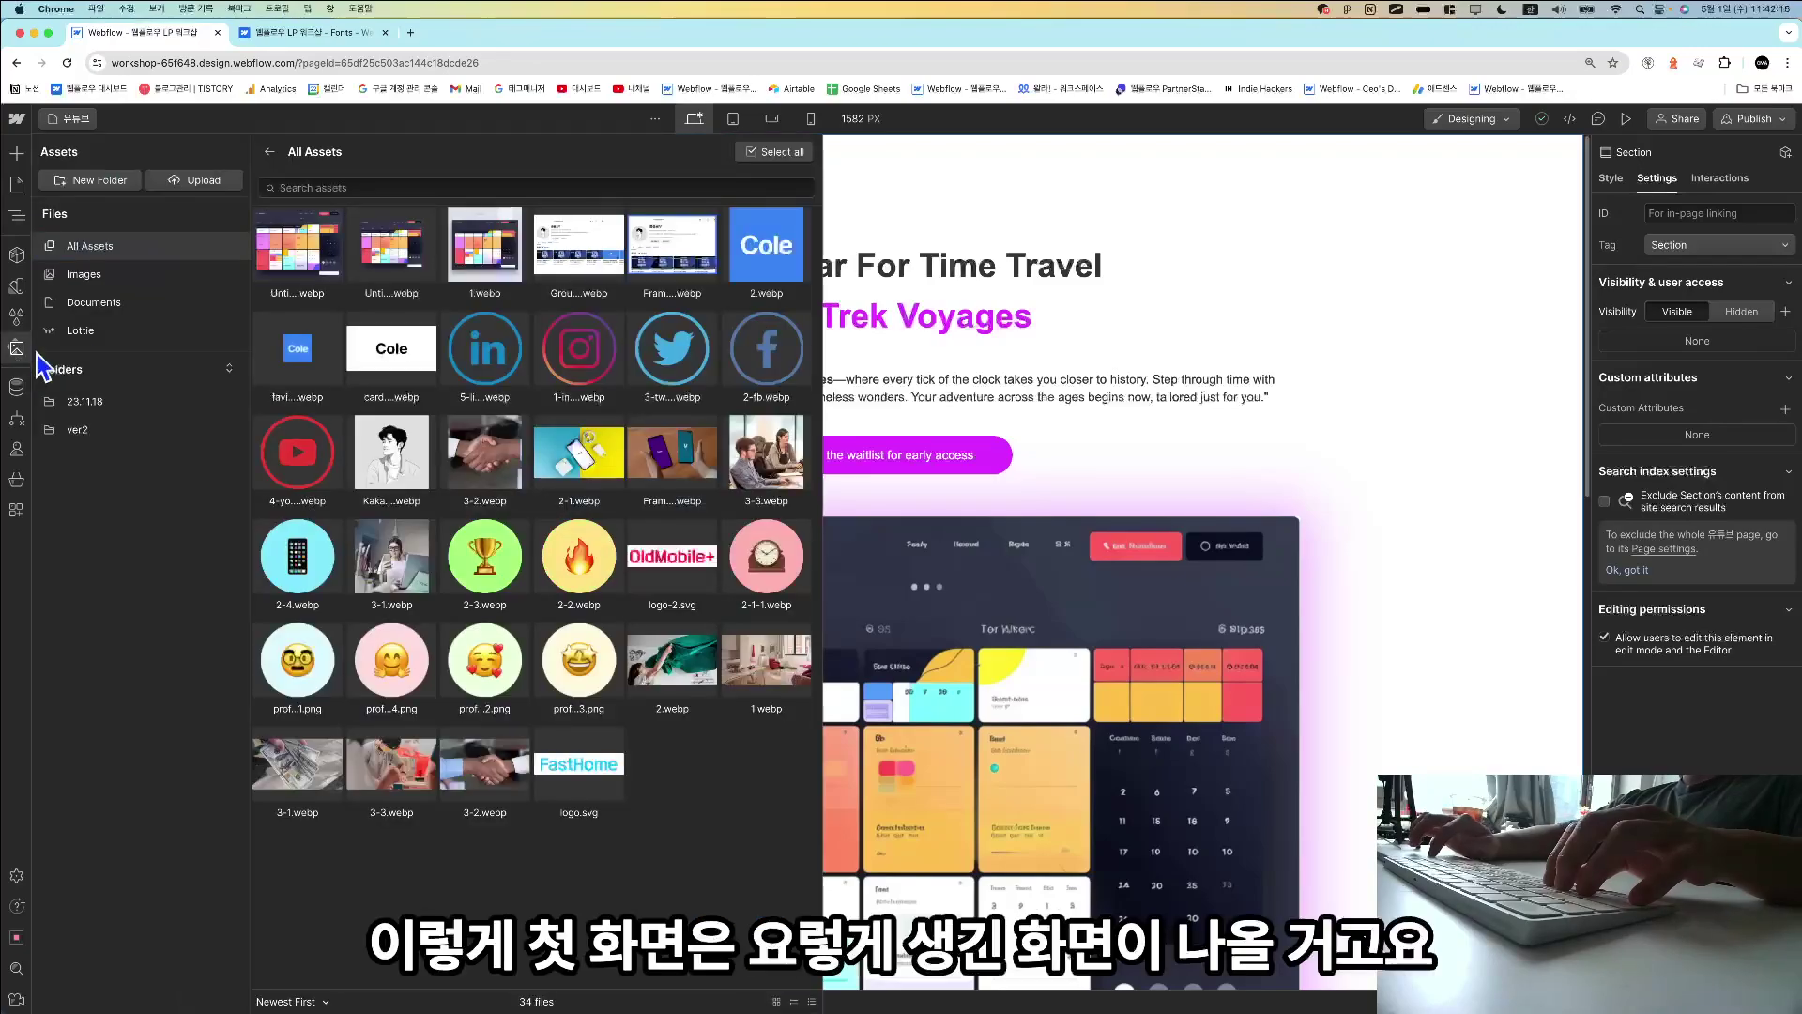
click(278, 167)
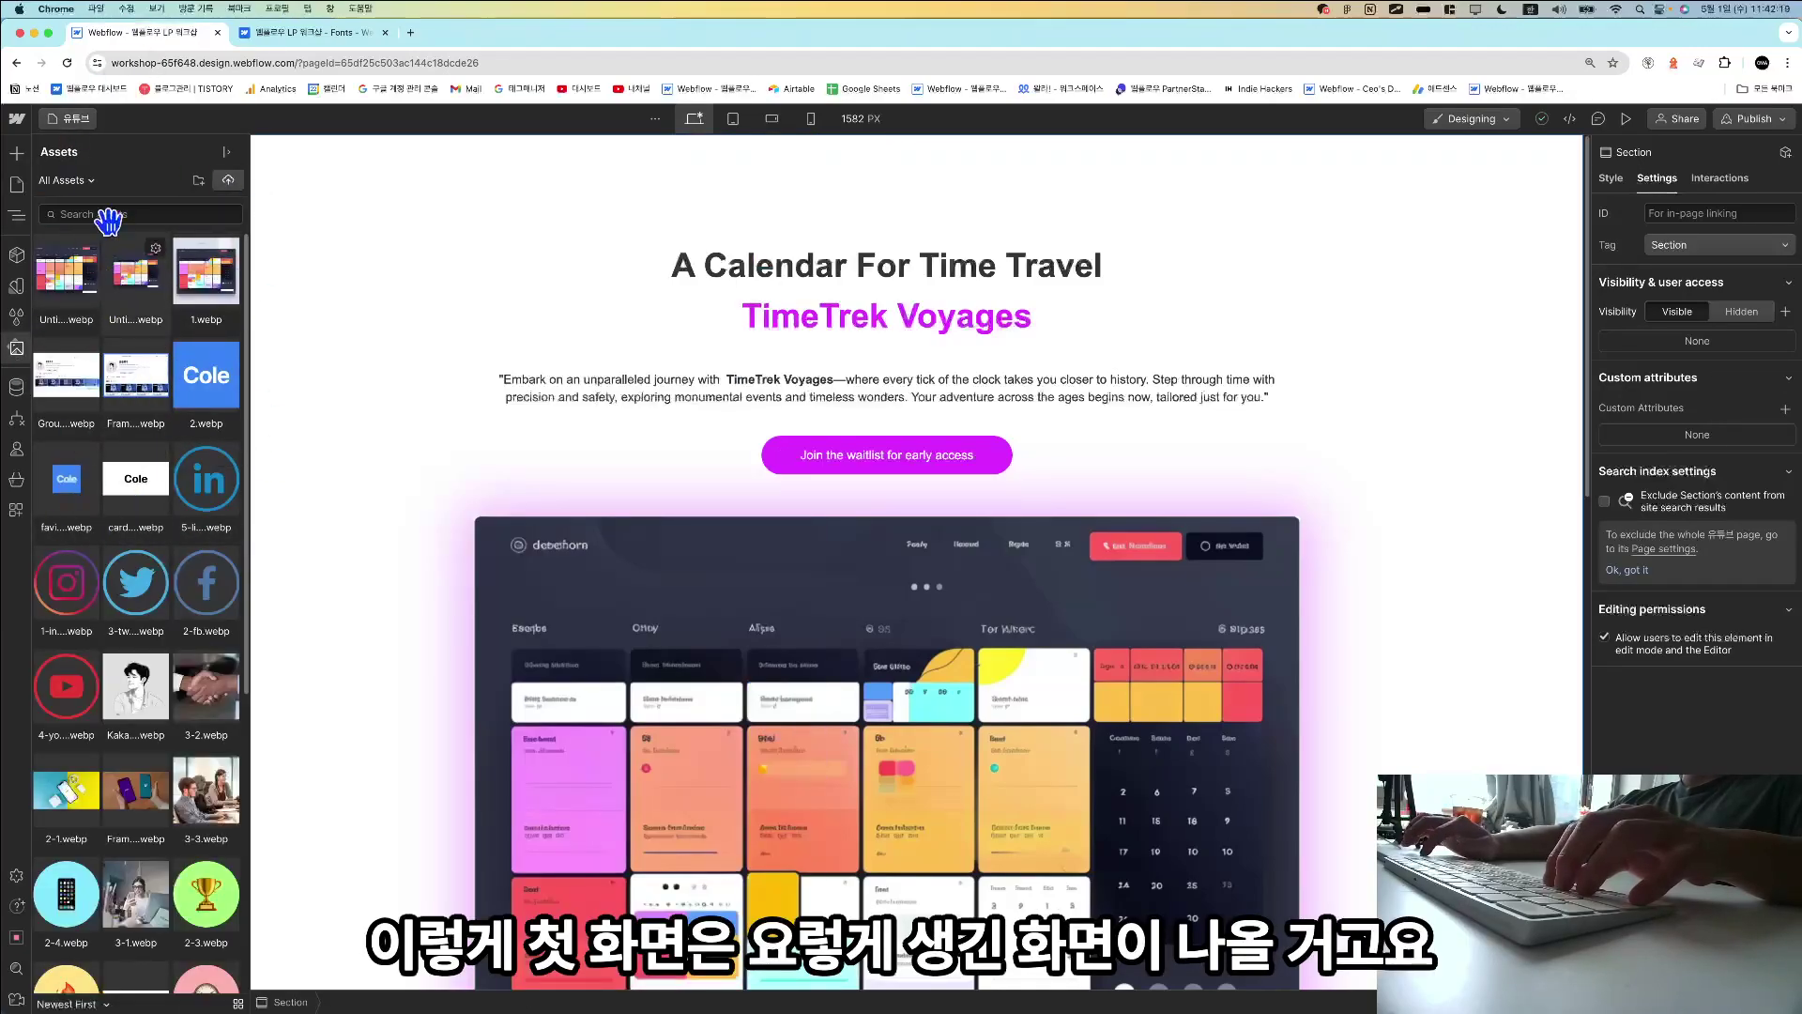
click(228, 153)
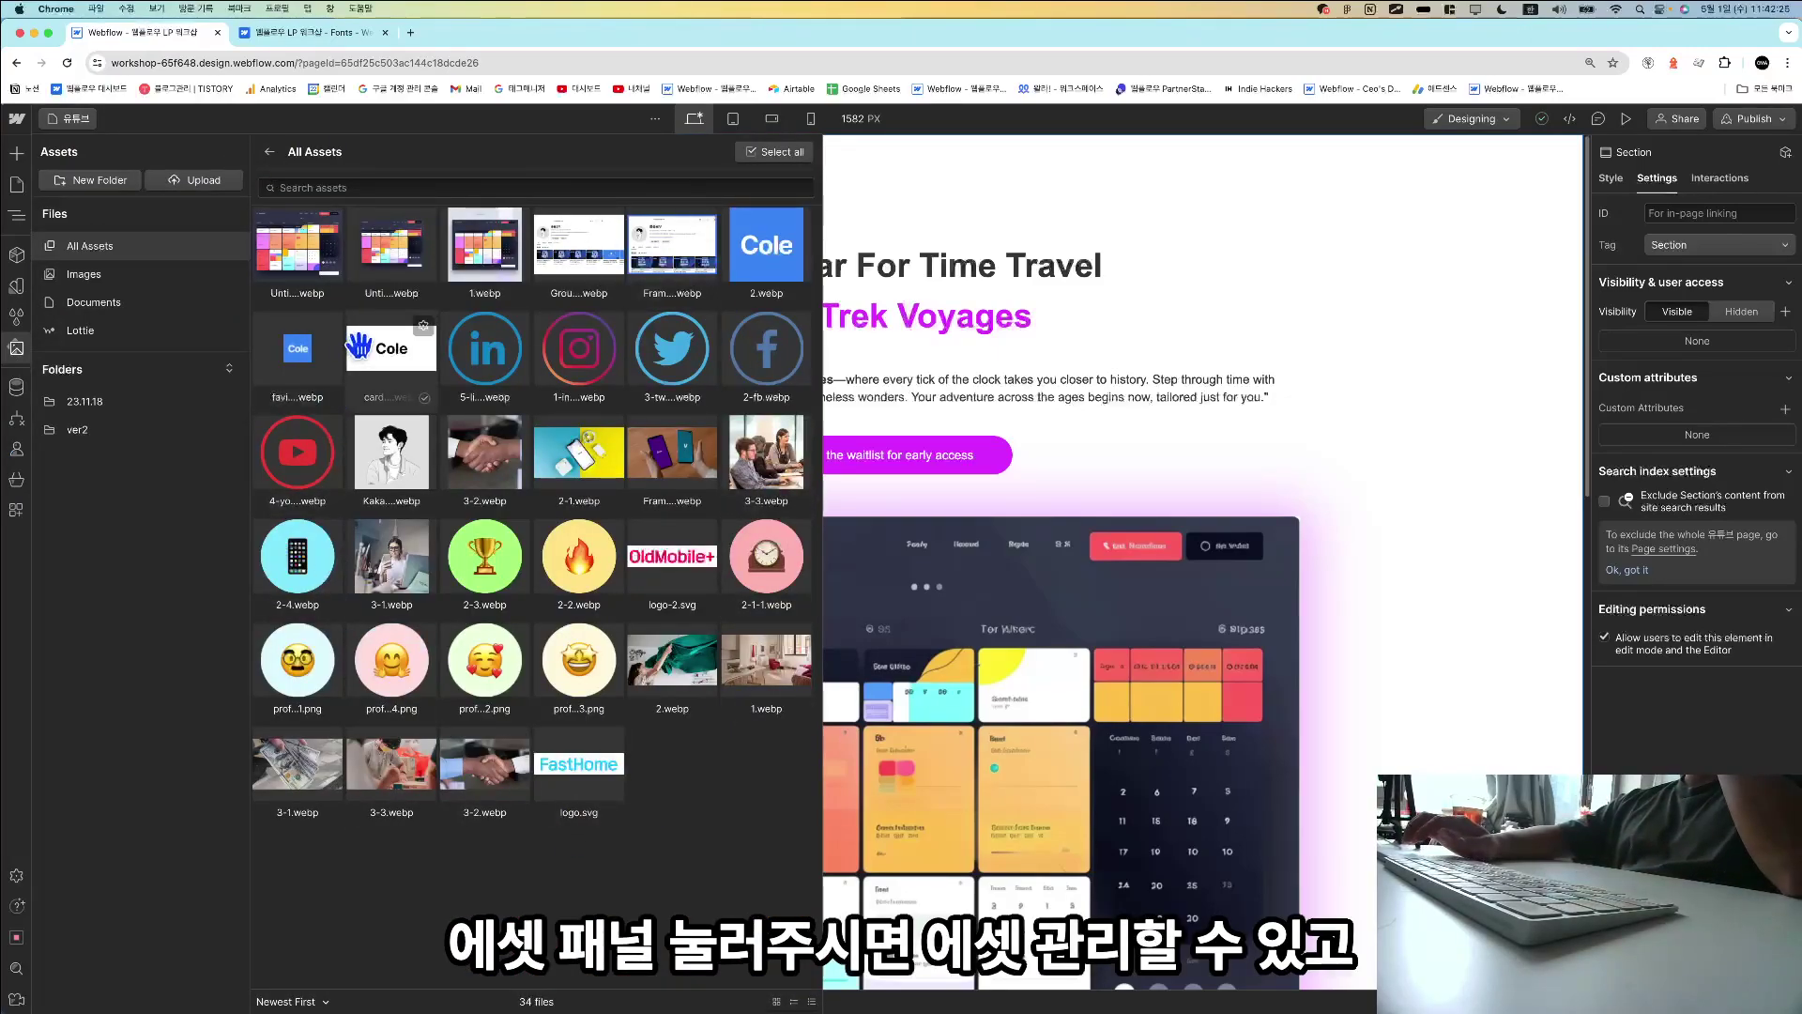
Upload Untitled design 1.png from the 5/1 folder to the site's assets.
click(221, 186)
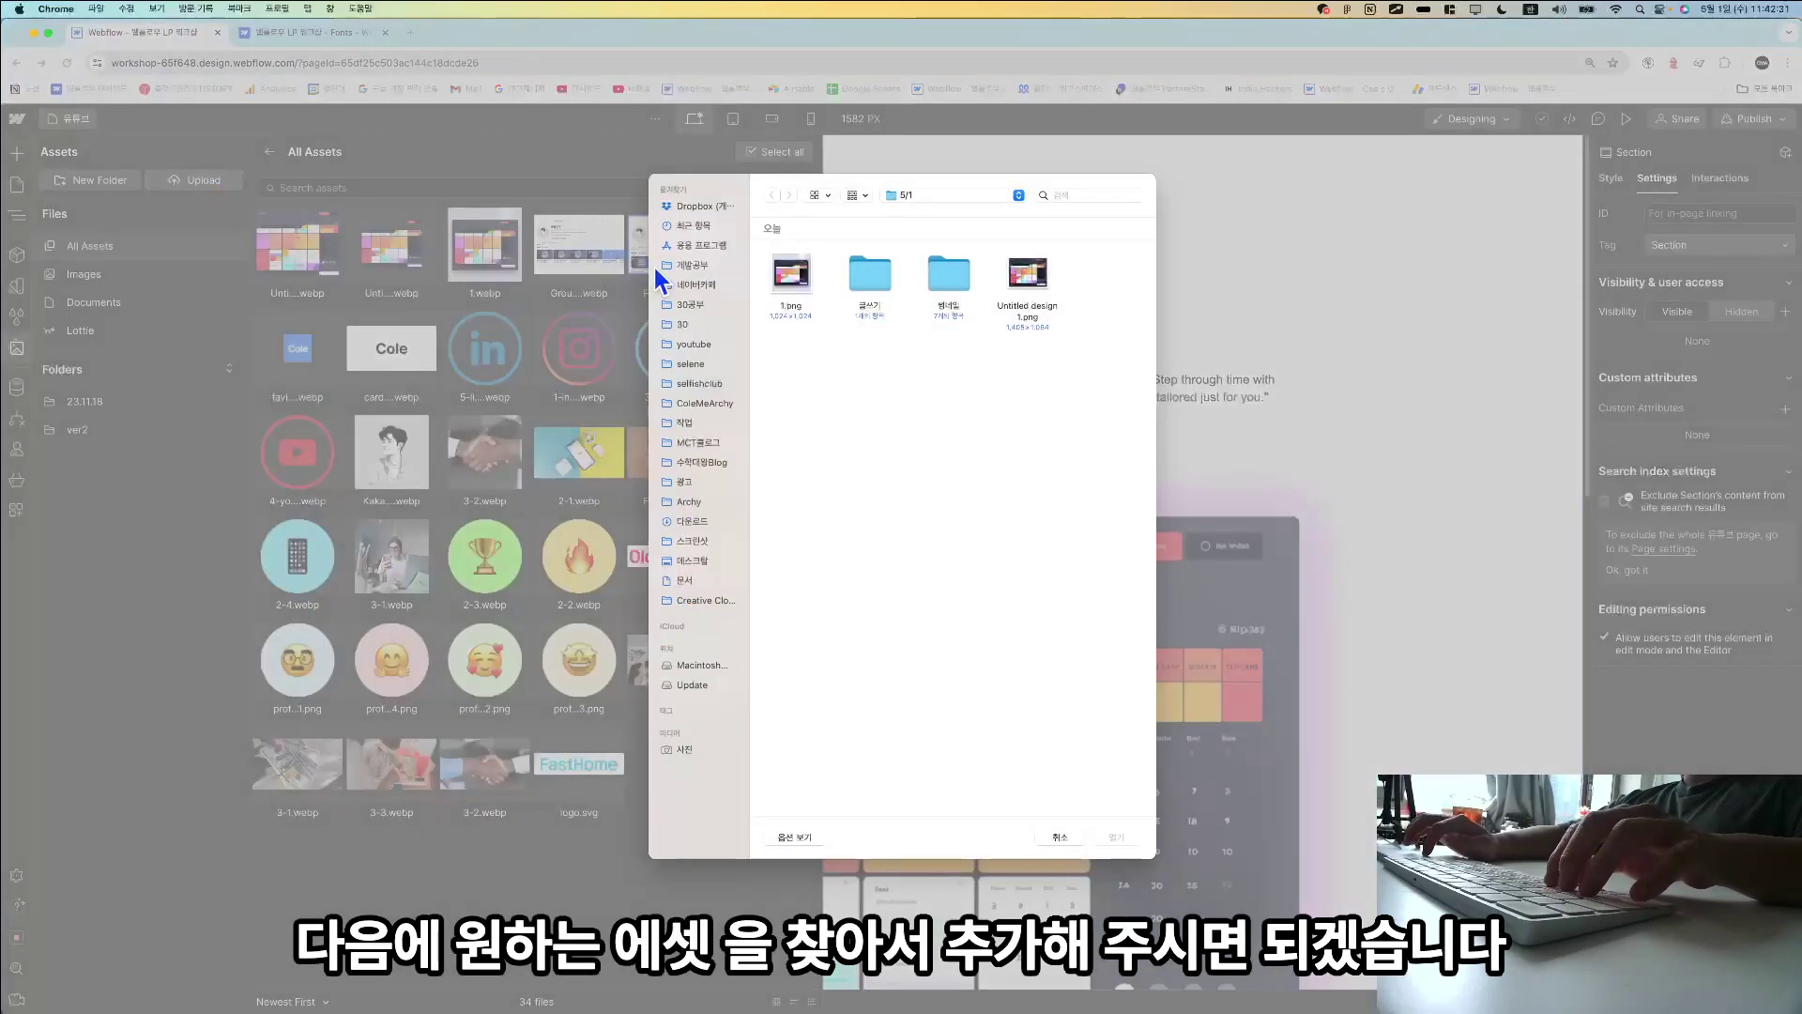
click(704, 345)
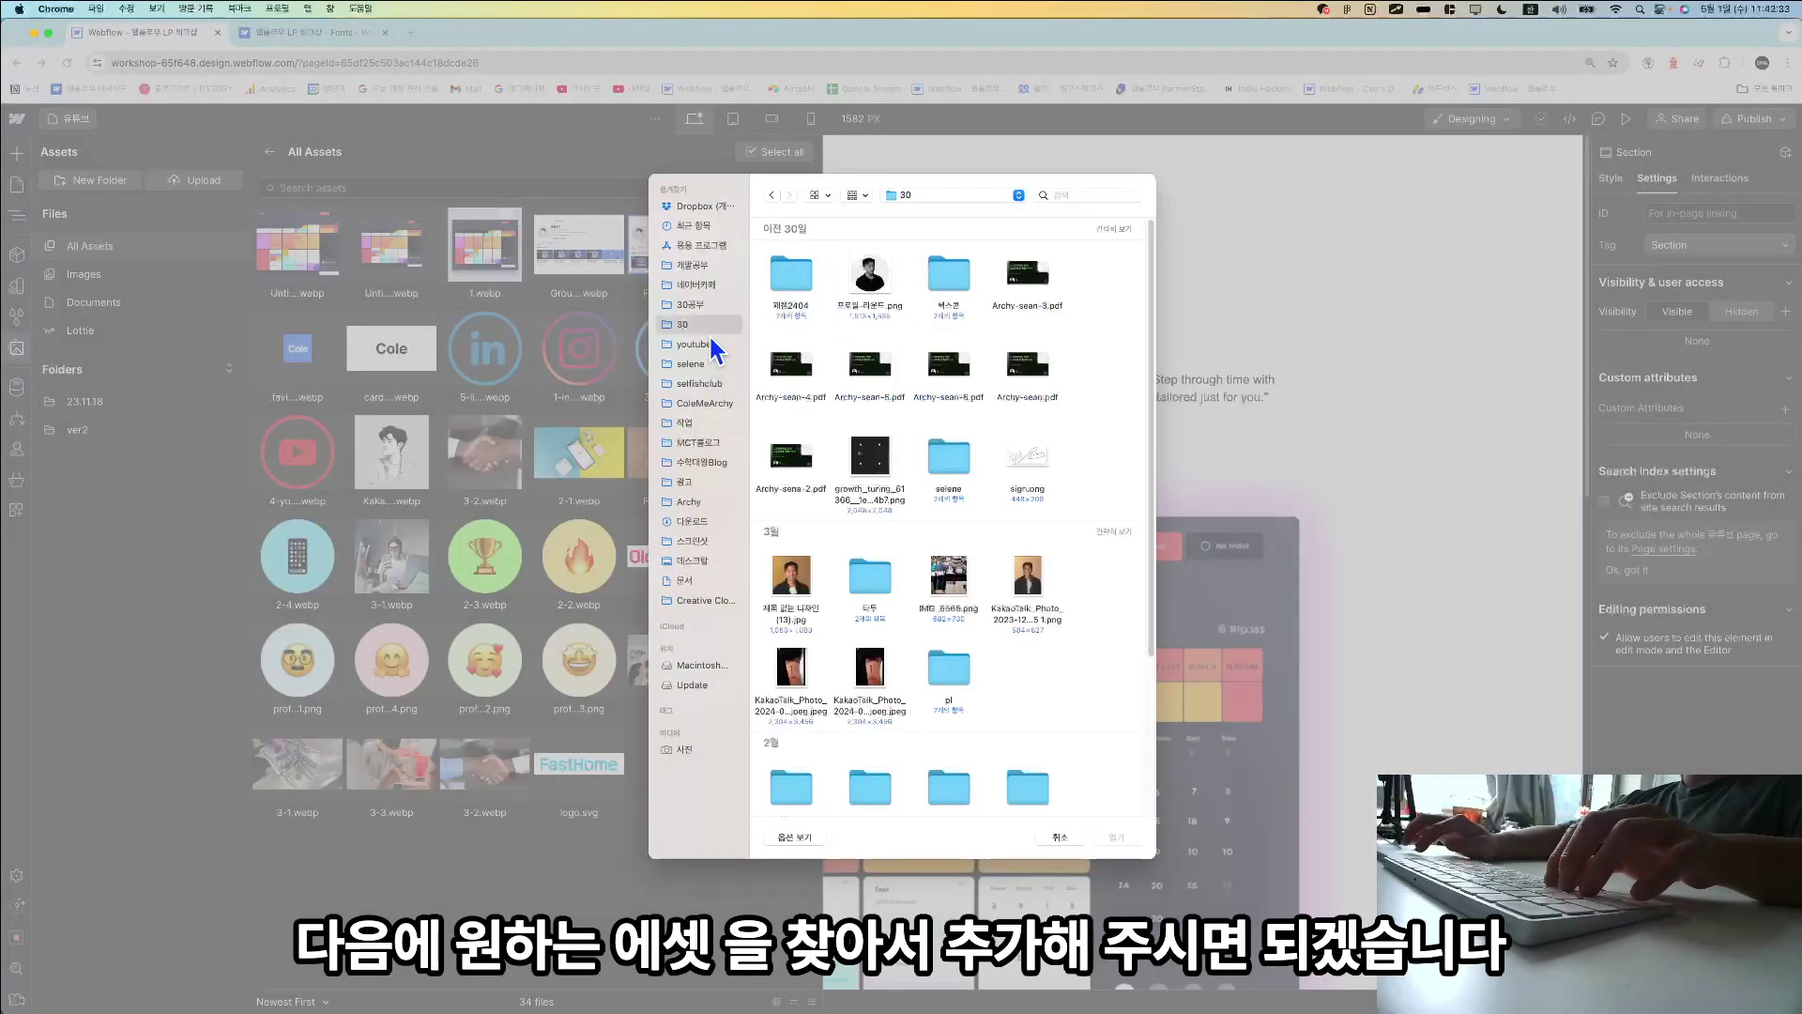
click(793, 277)
double_click(793, 275)
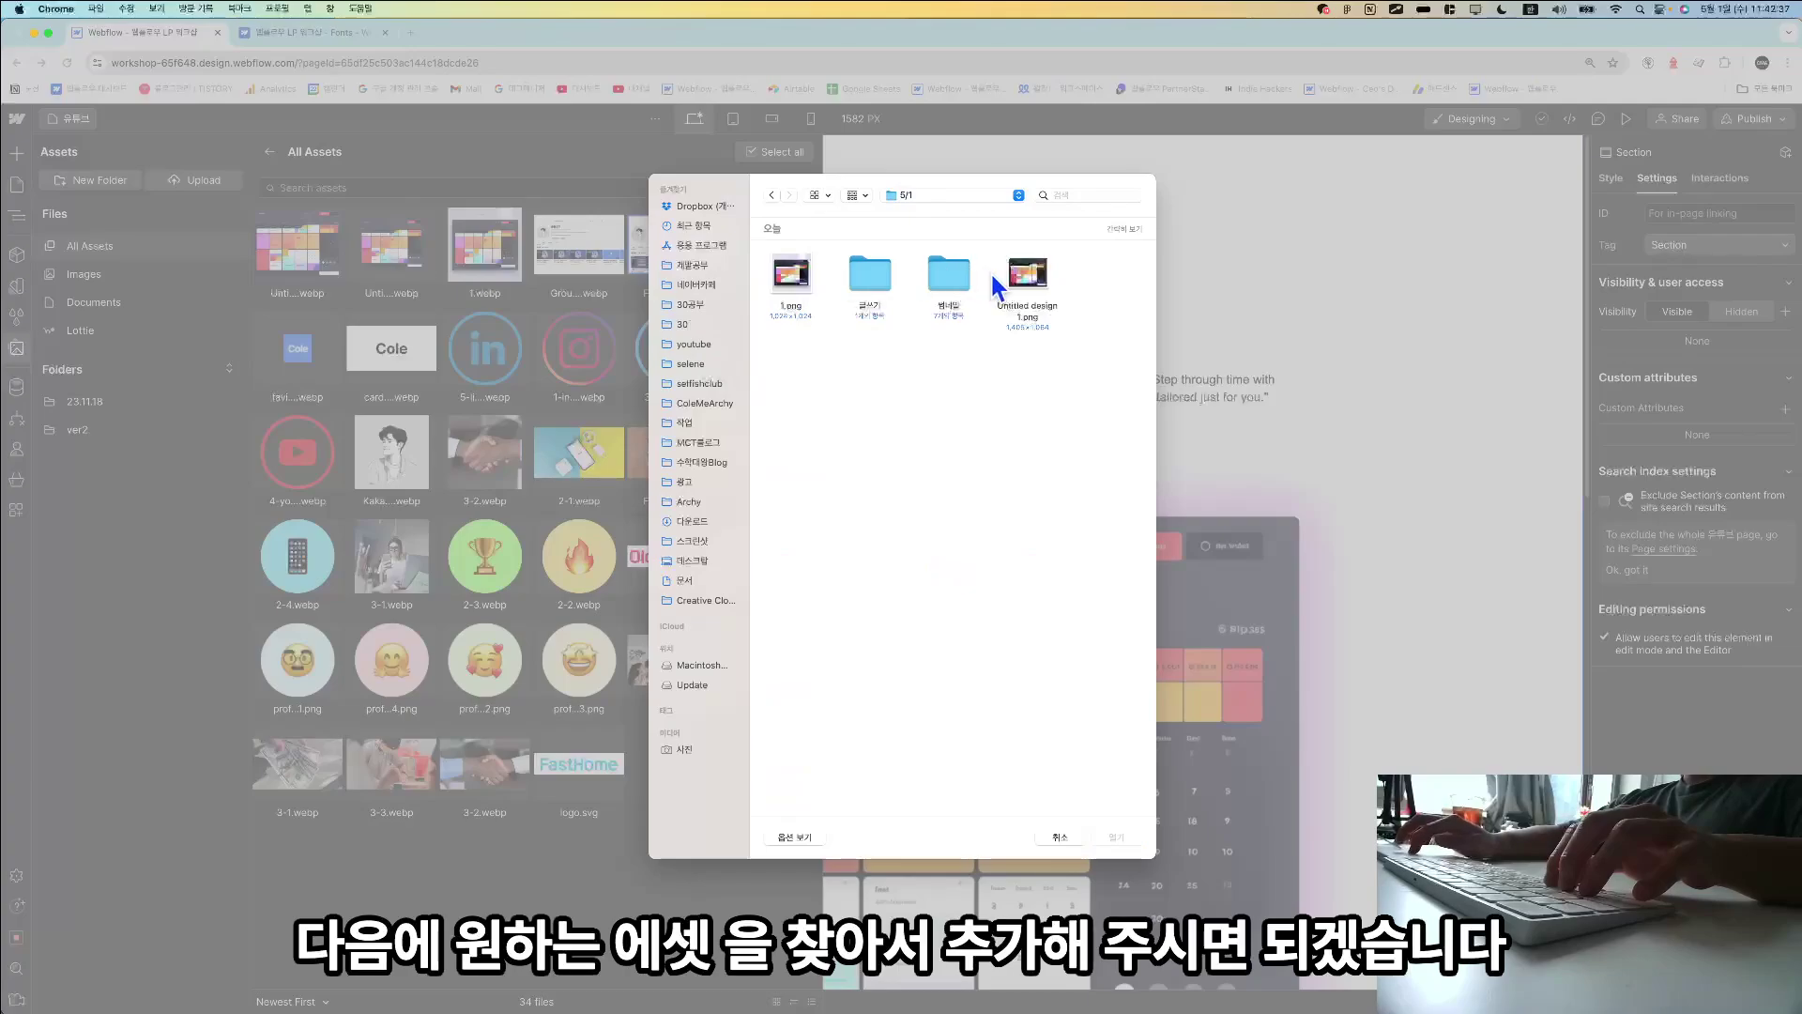
double_click(1031, 274)
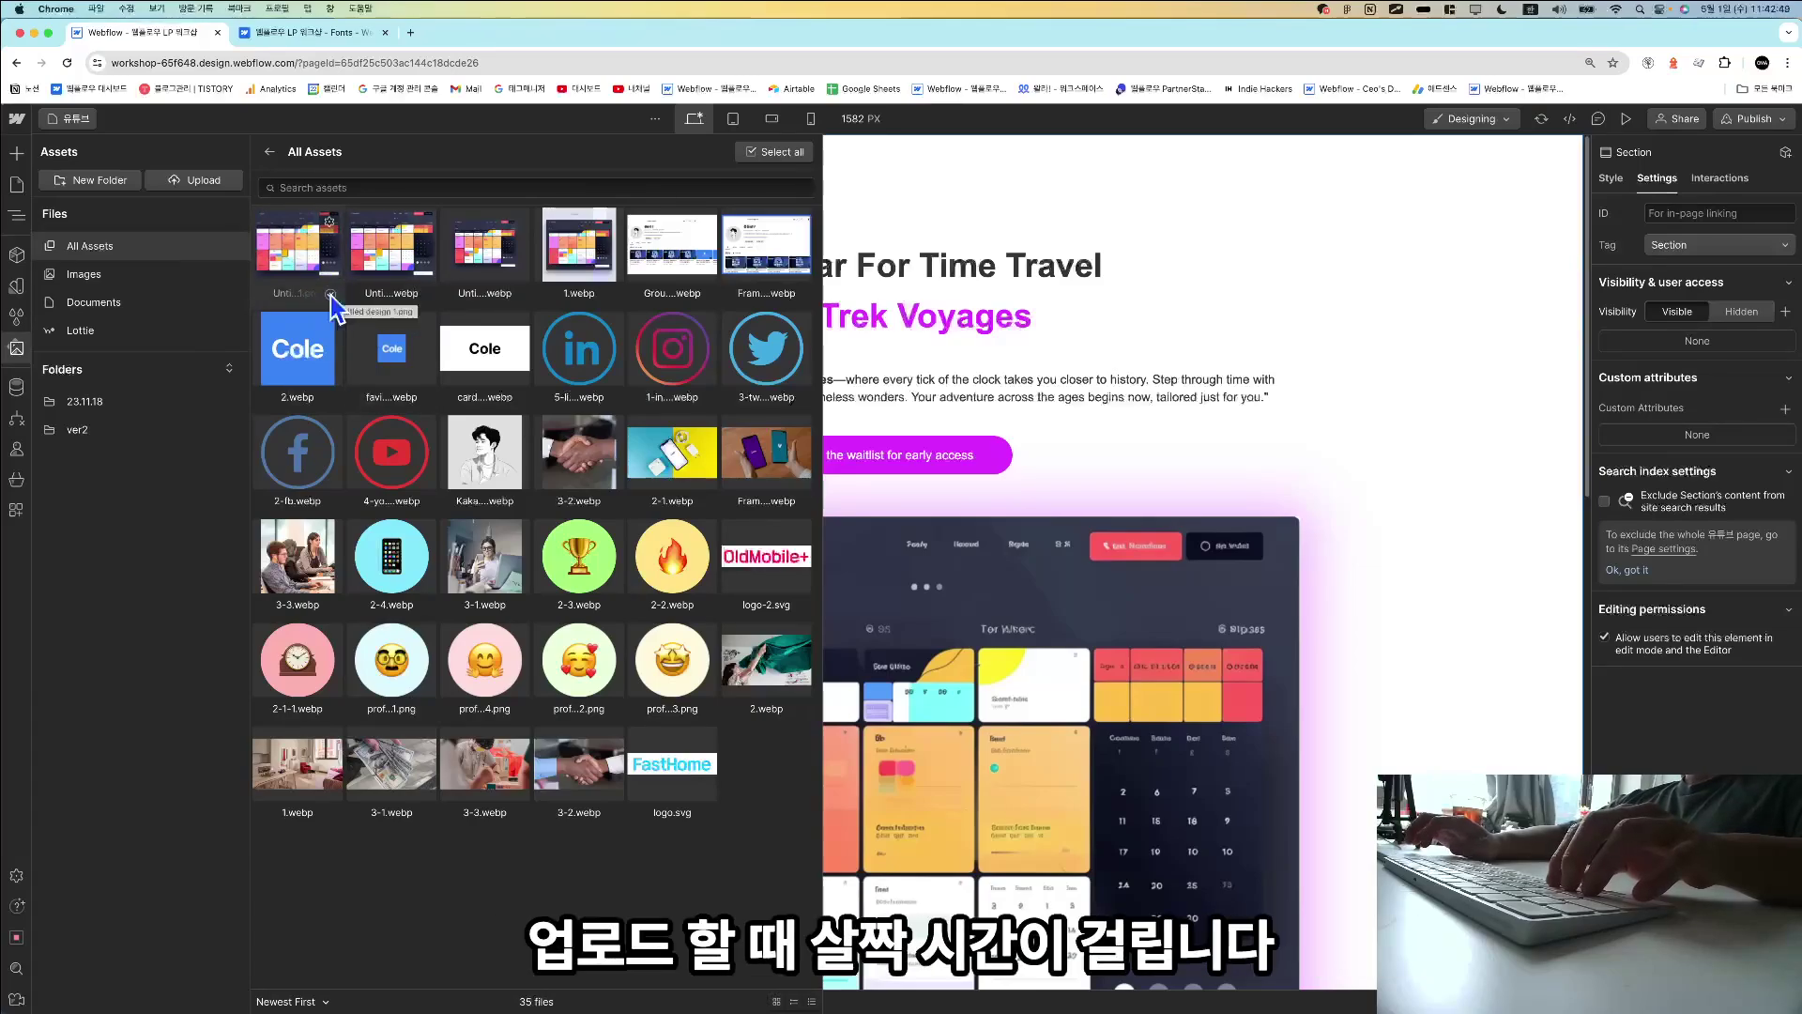
Switch to Finder and try to add Untitled design 1.png from the 5/1 folder straight into the asset grid.
key(super+Tab)
key(super+Tab)
key(super+Tab)
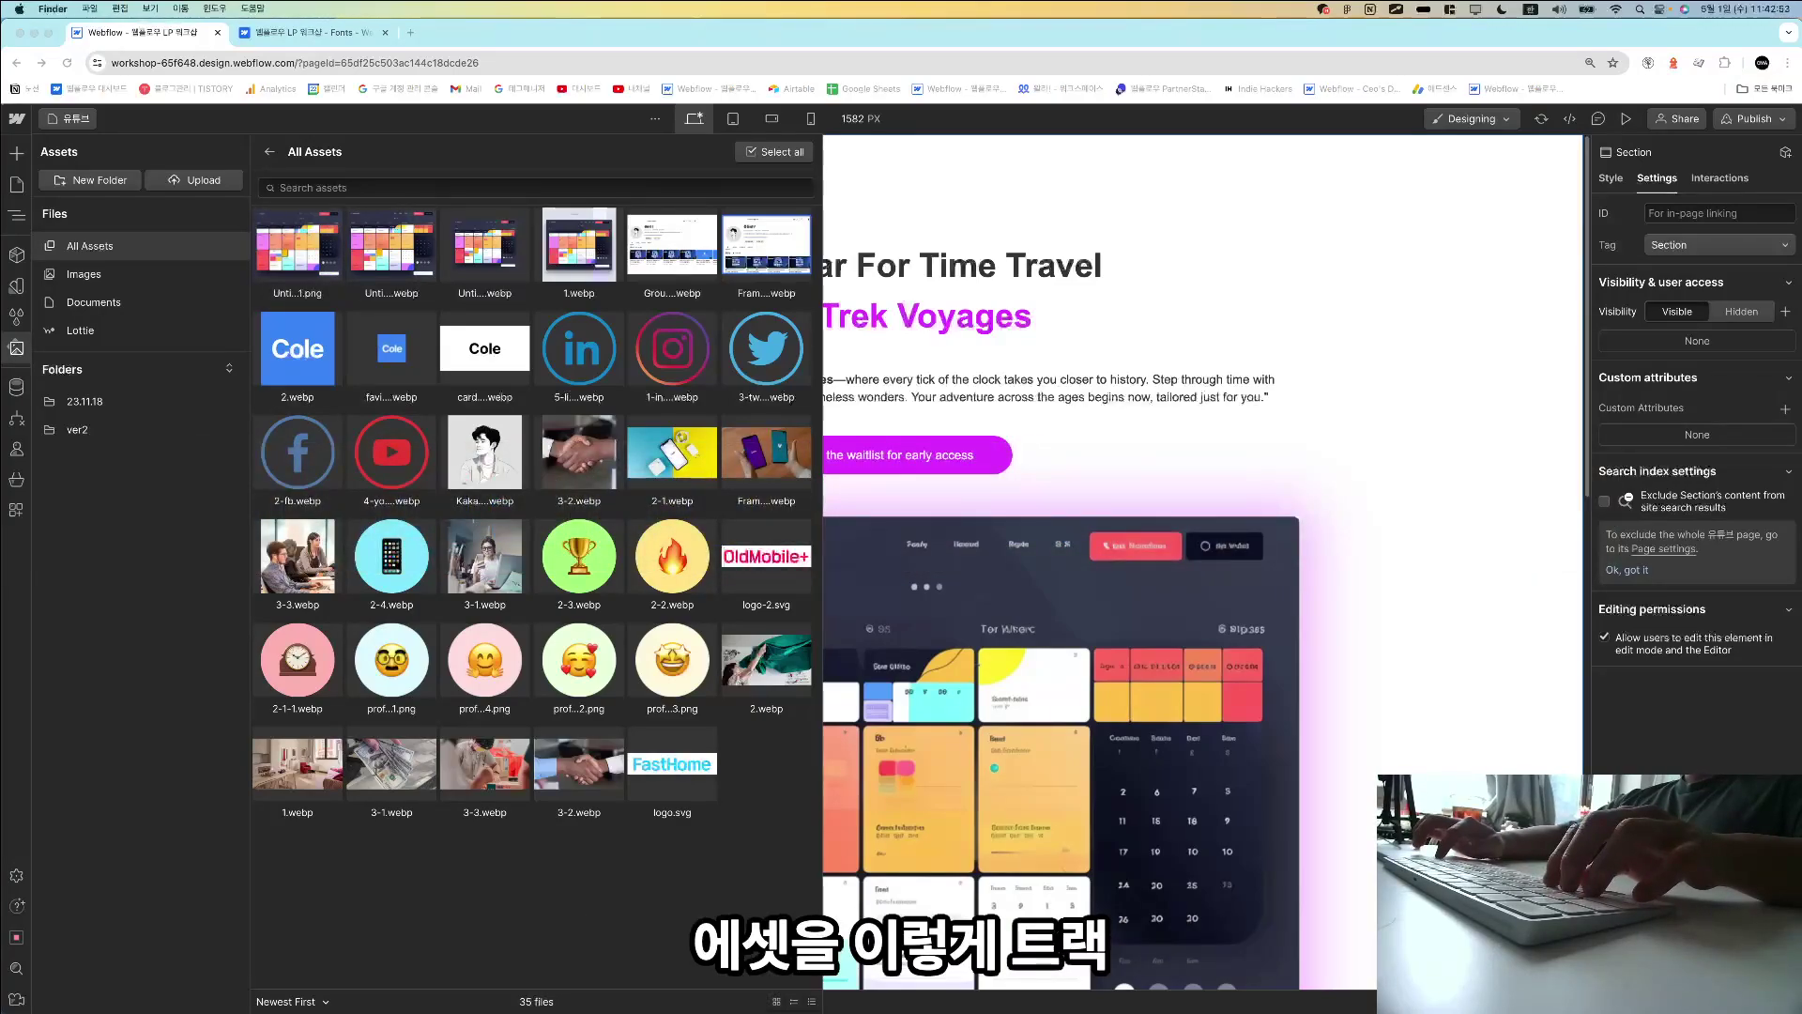
click(642, 390)
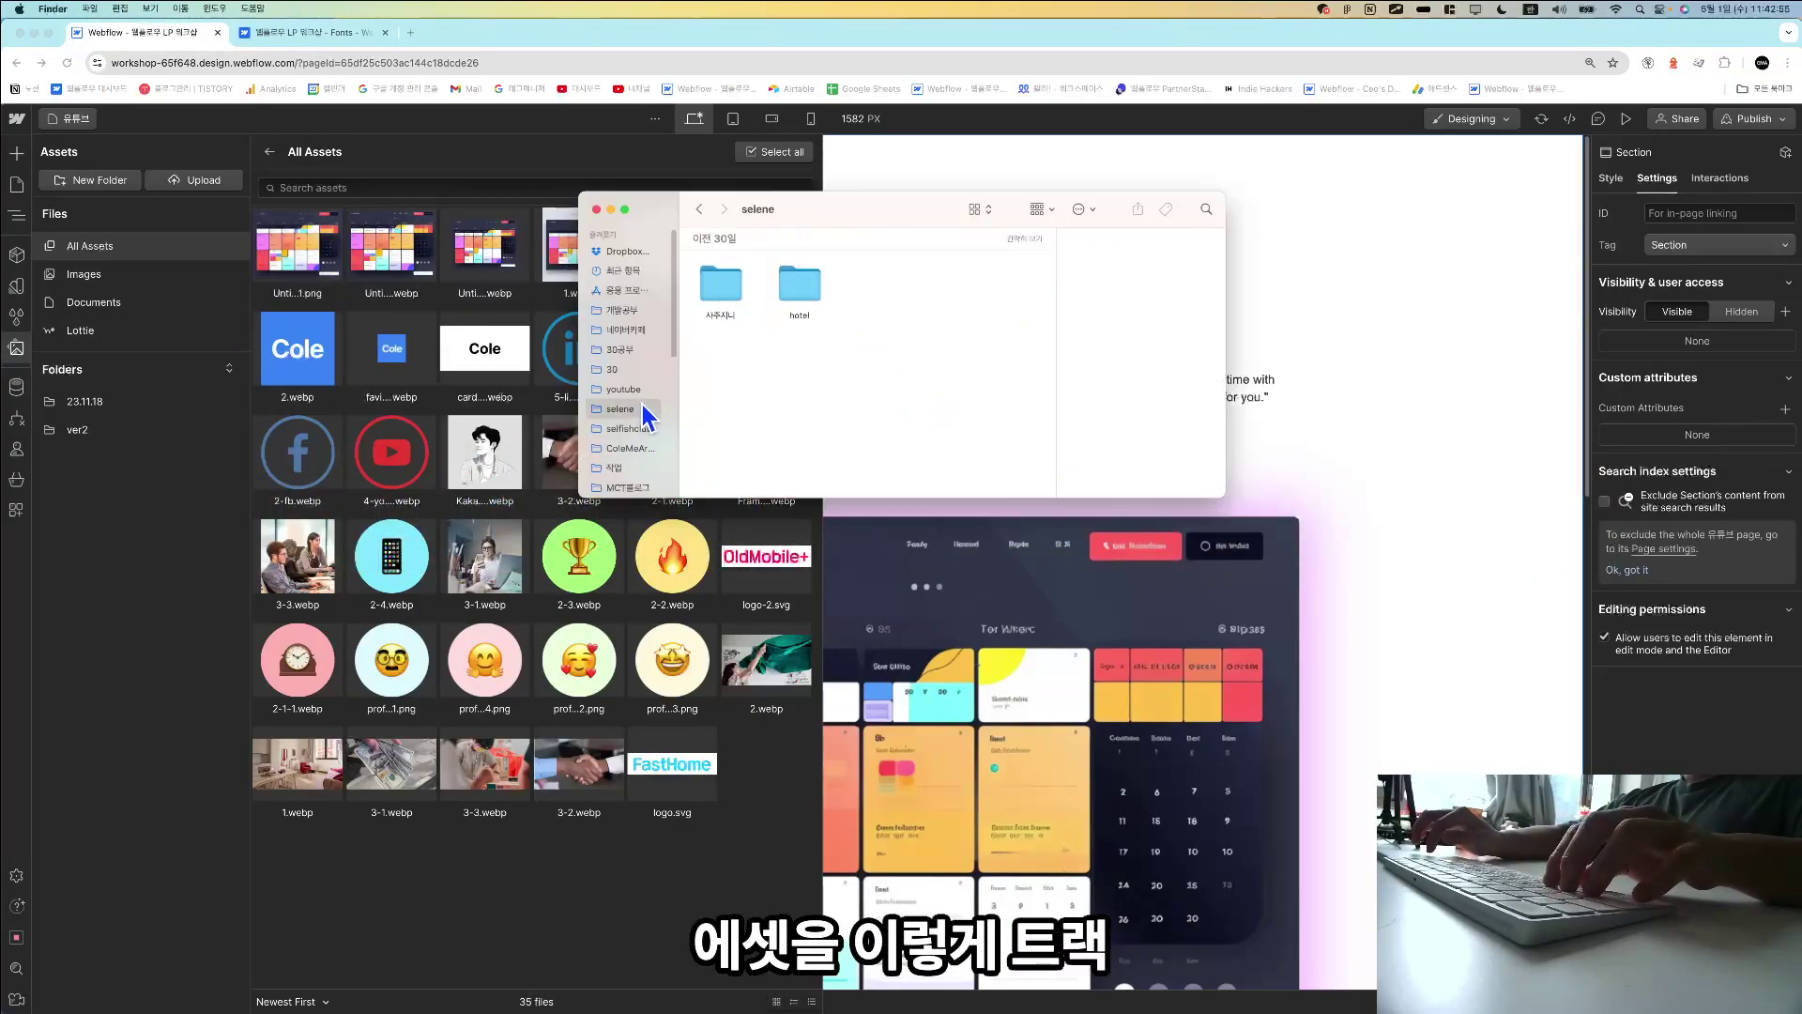
double_click(710, 295)
click(719, 280)
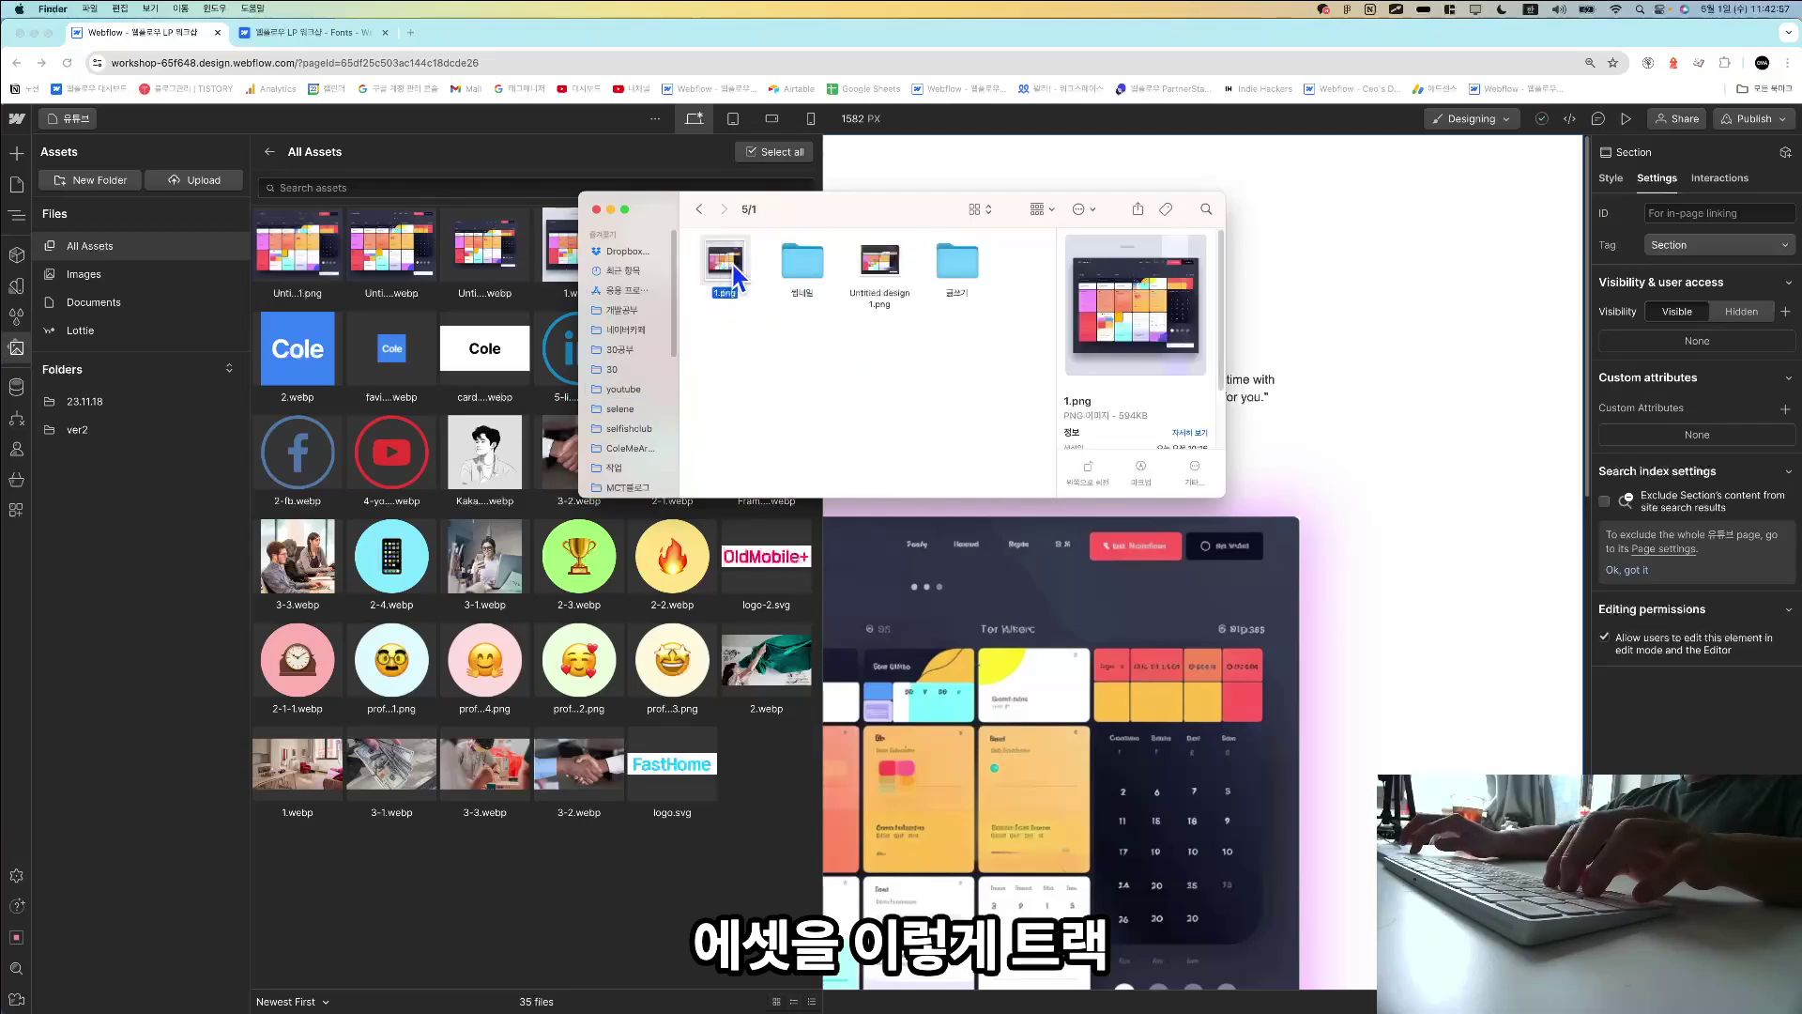
click(873, 278)
drag(873, 278, 472, 282)
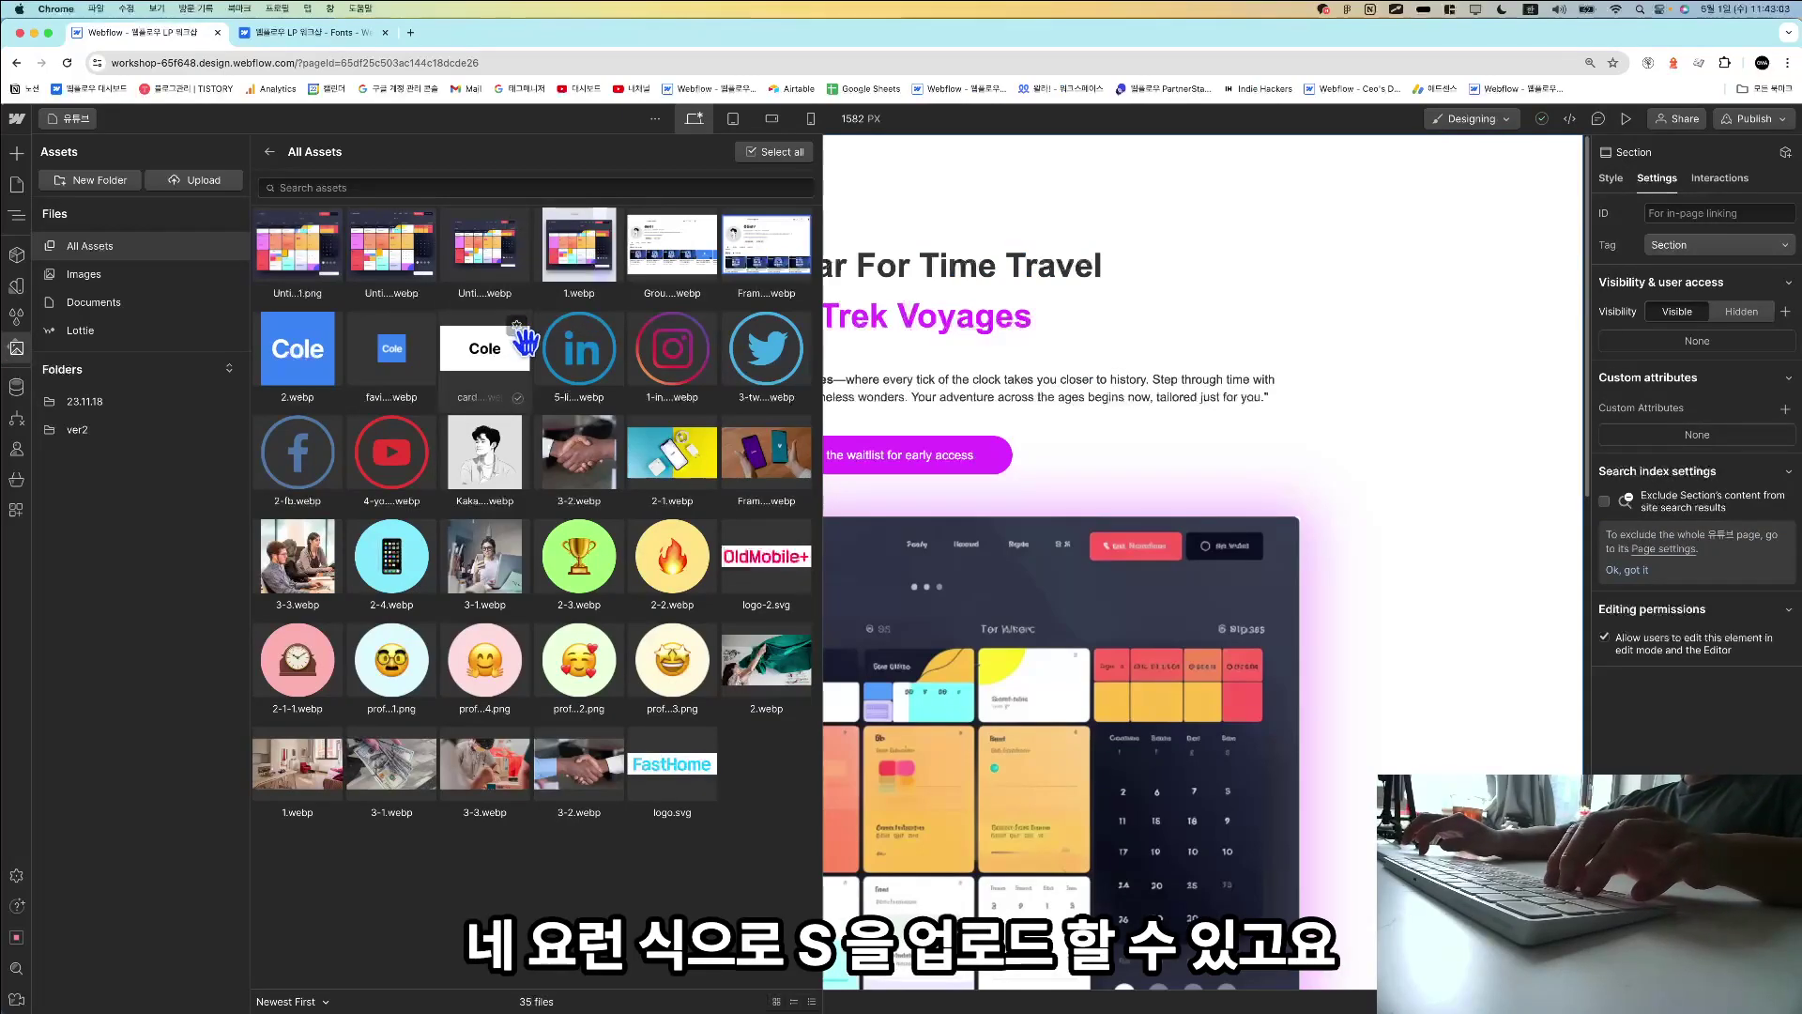
Switch back to the Notion lesson notes, maximize the window and read the asset tips on file weight and compression.
key(super+Tab)
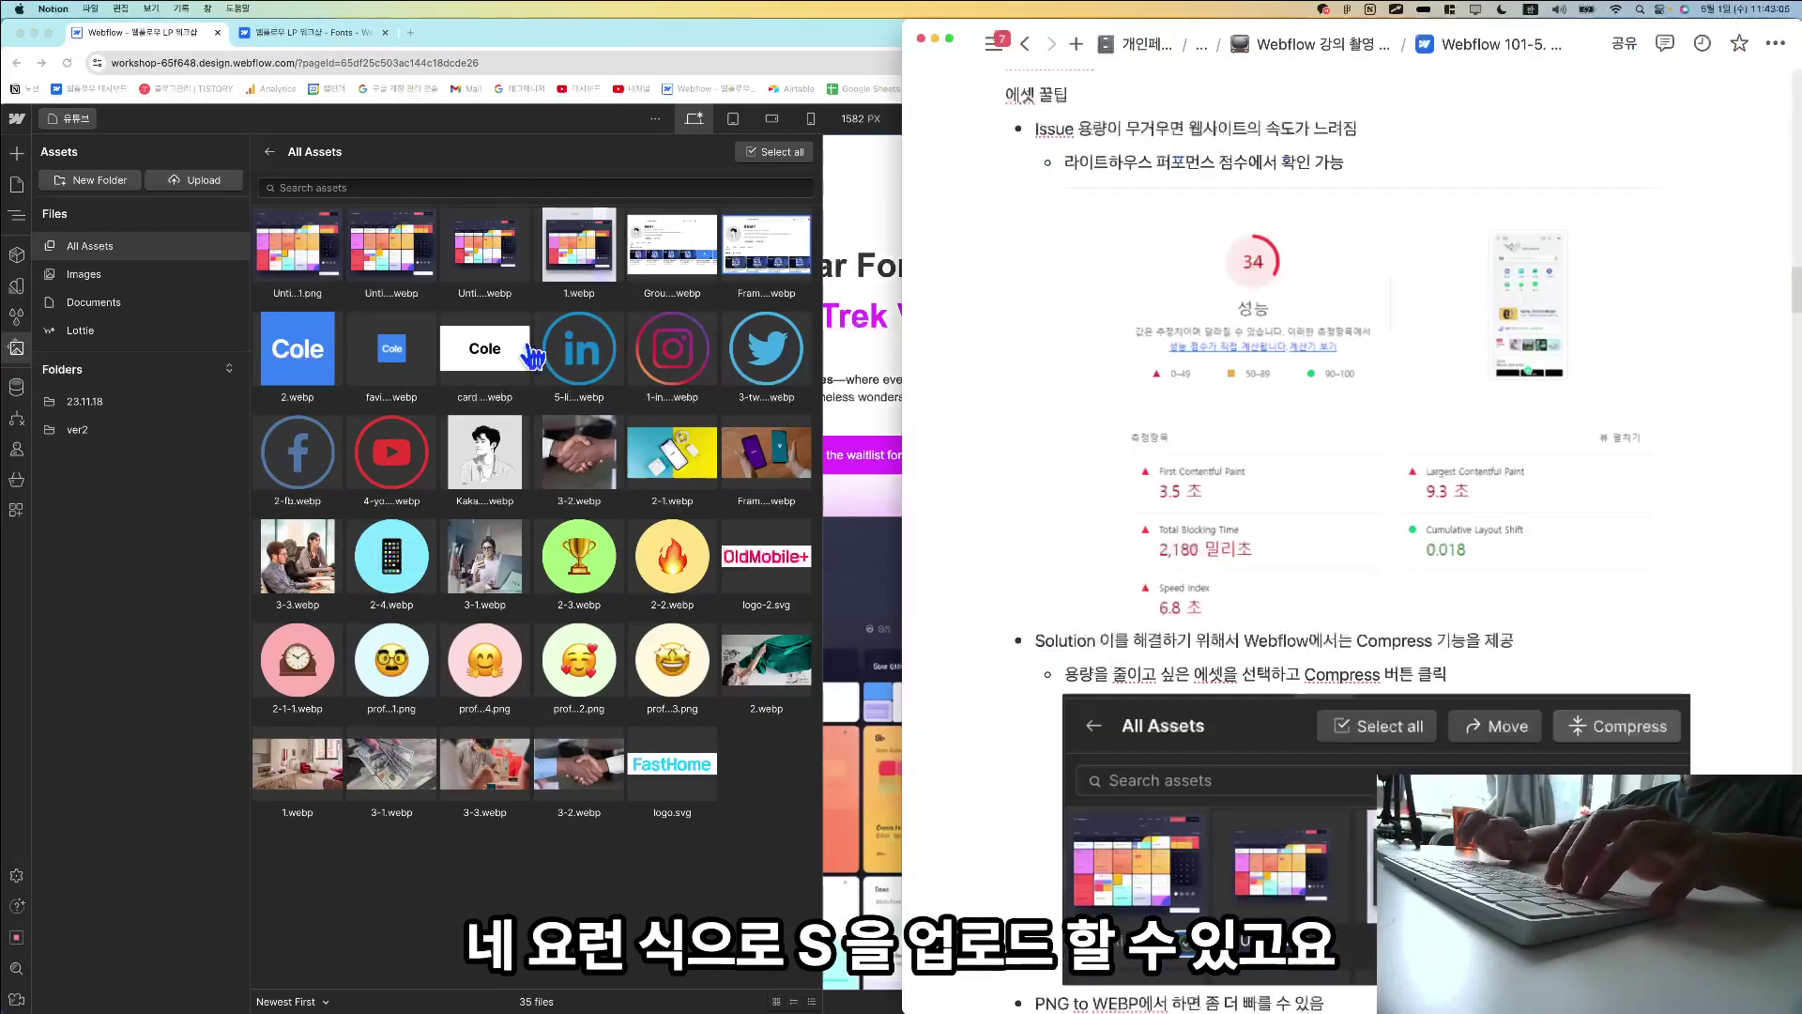
key(ctrl+alt+Return)
scroll(832, 356, down, 1)
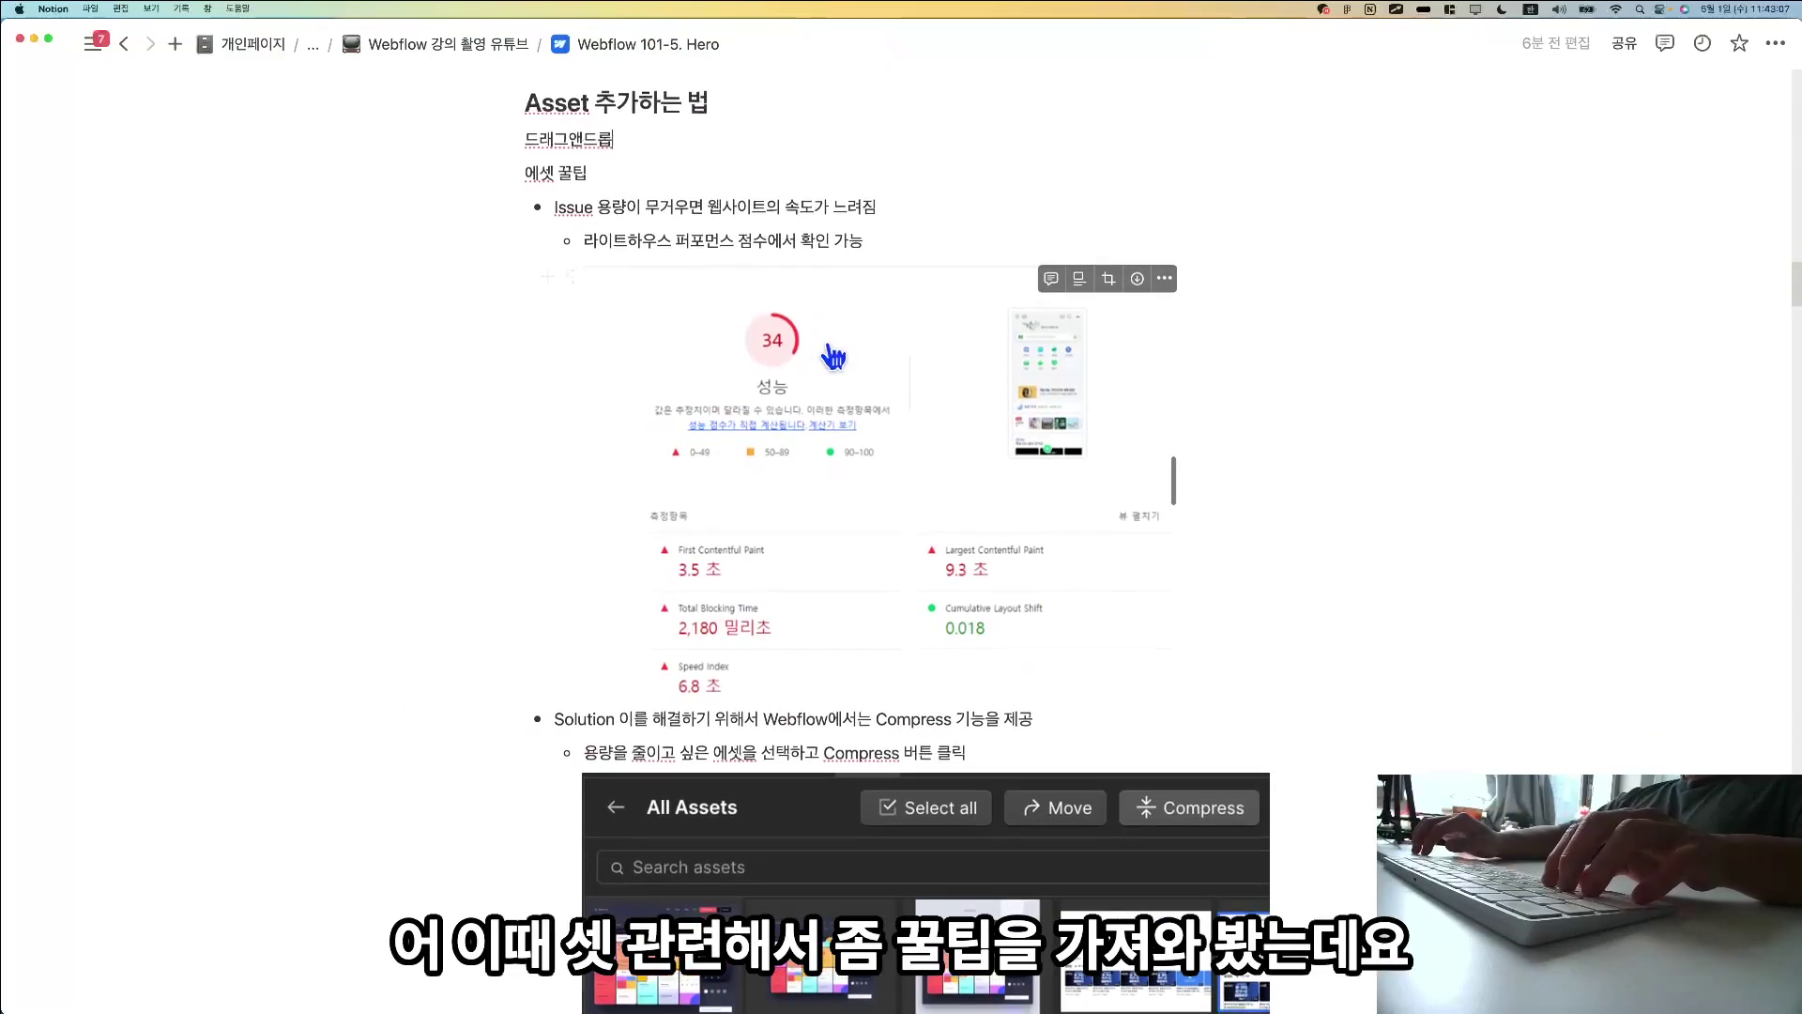
Read the lesson notes on Lighthouse performance scores and Webflow's Compress feature for heavy assets.
scroll(833, 357, down, 1)
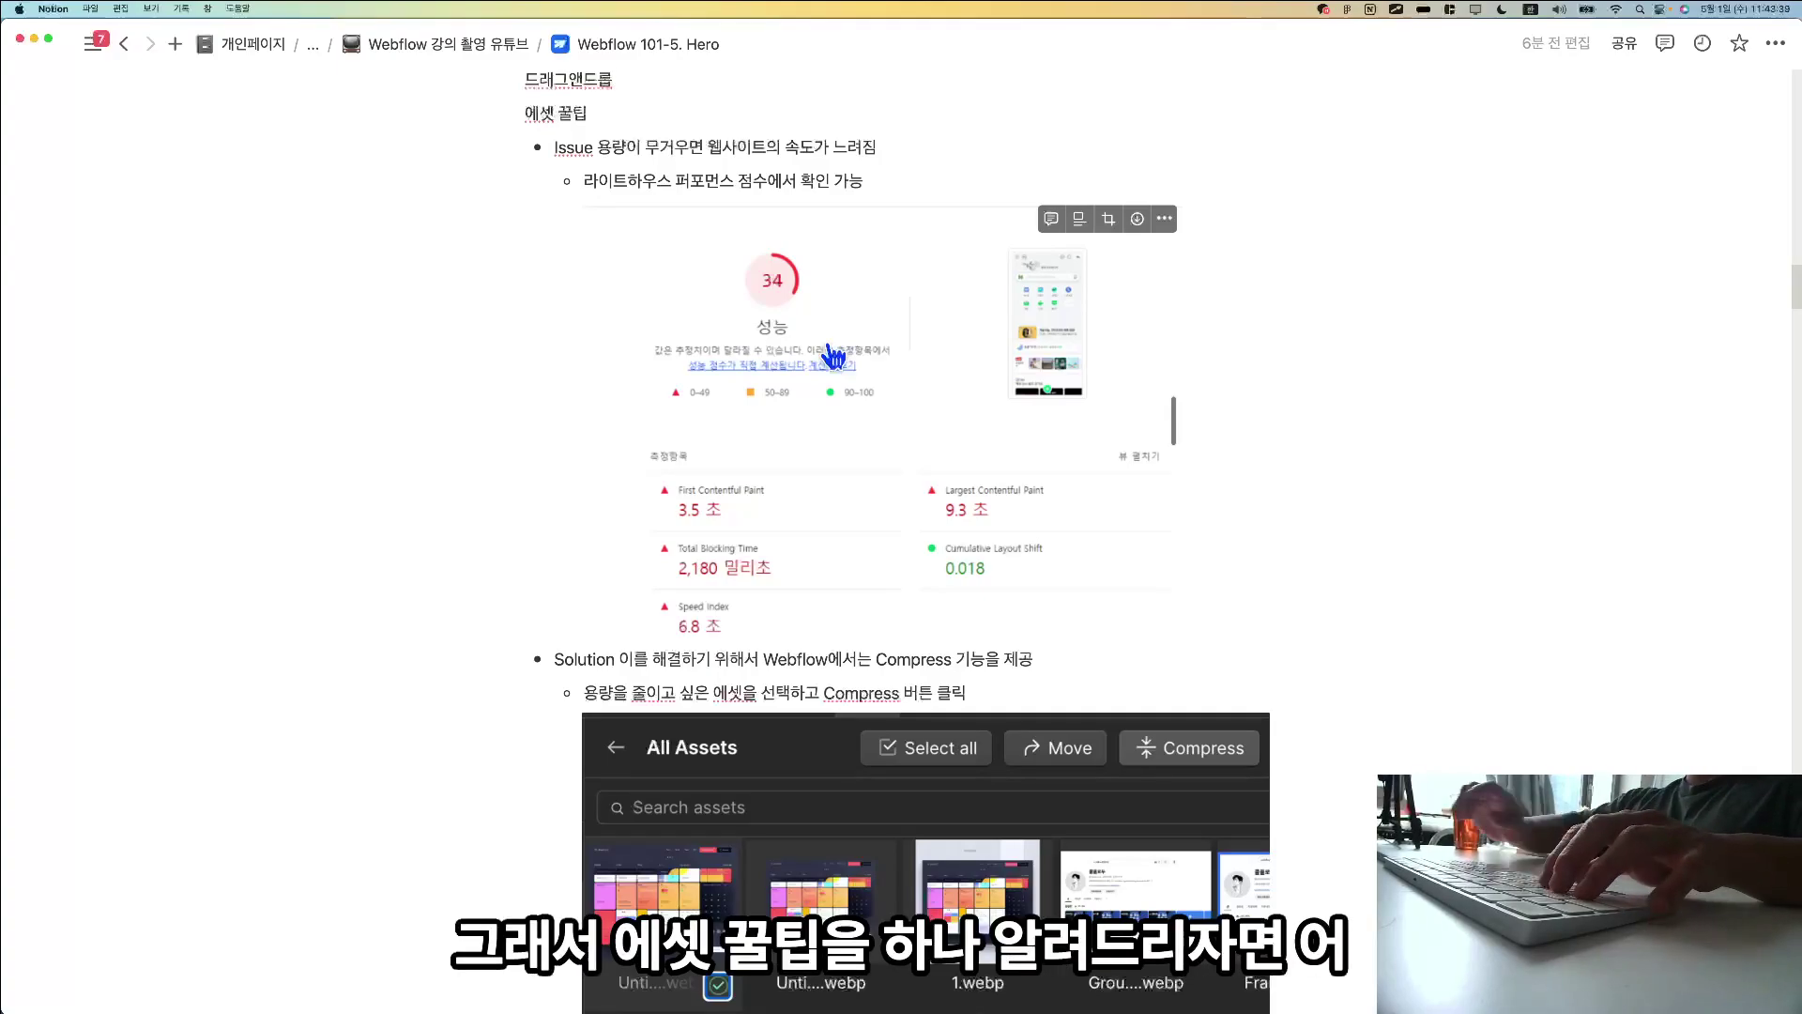
scroll(1079, 515, down, 5)
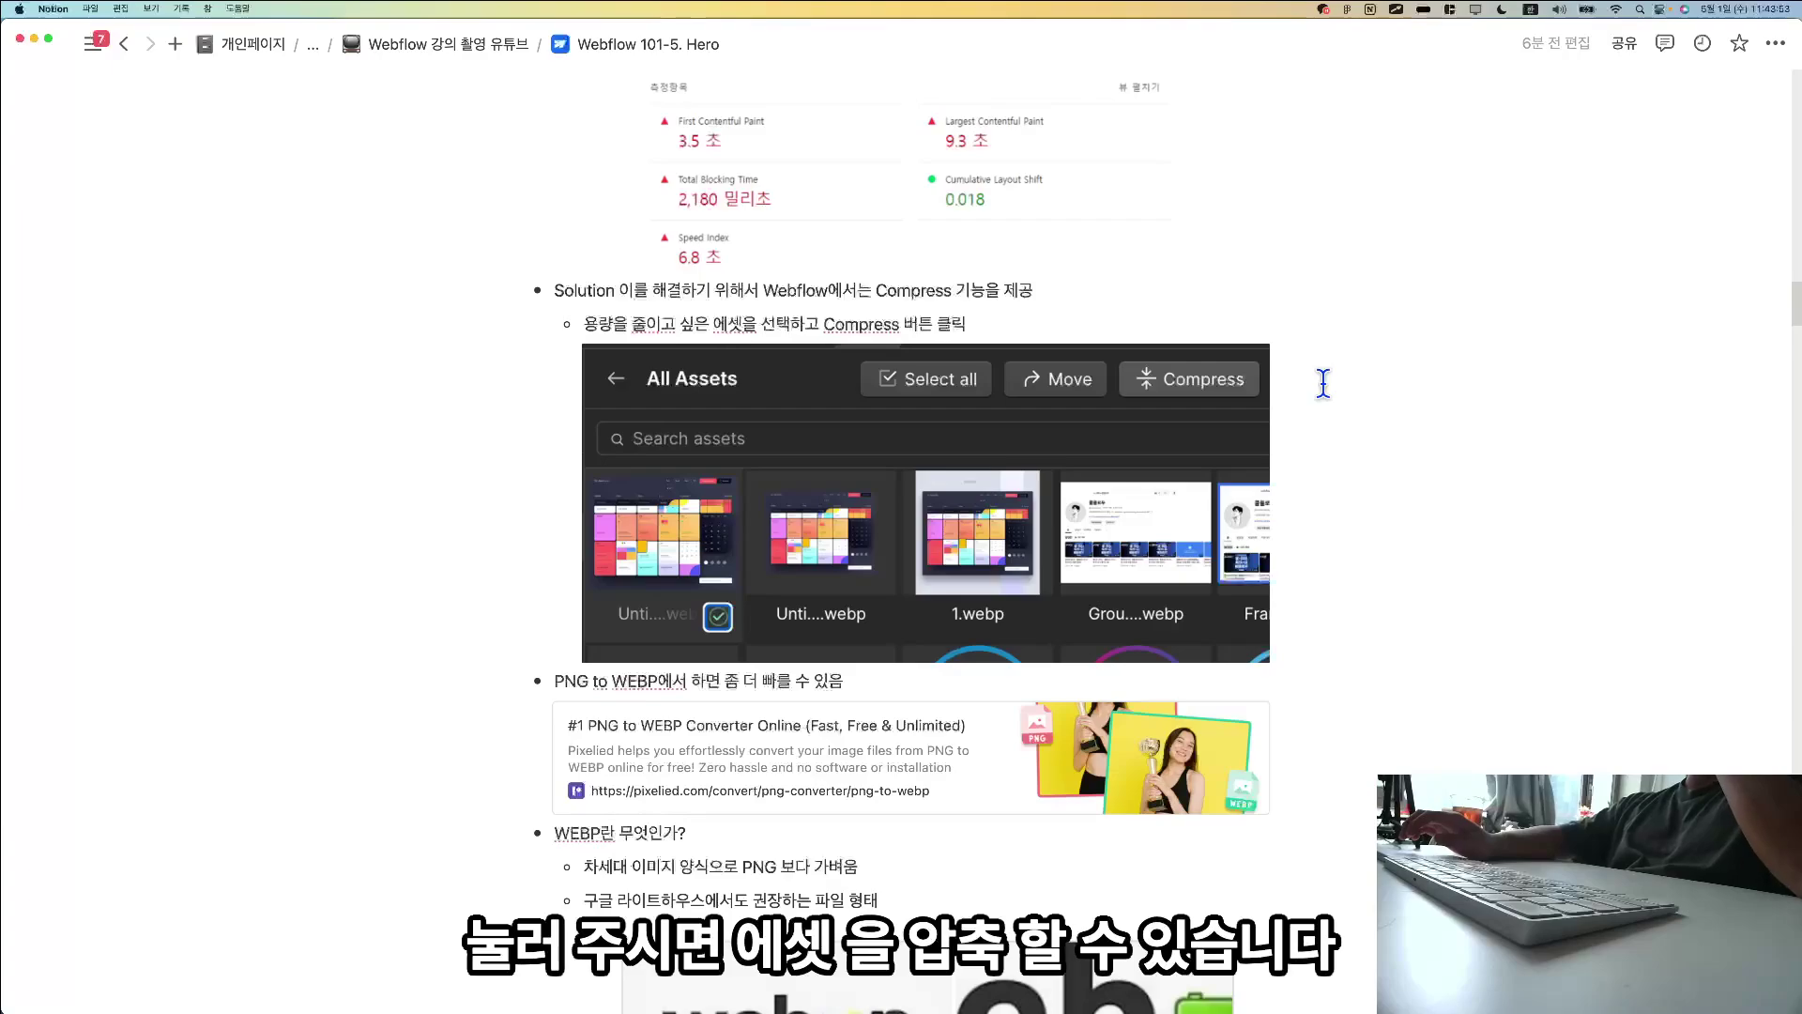
scroll(1323, 383, down, 2)
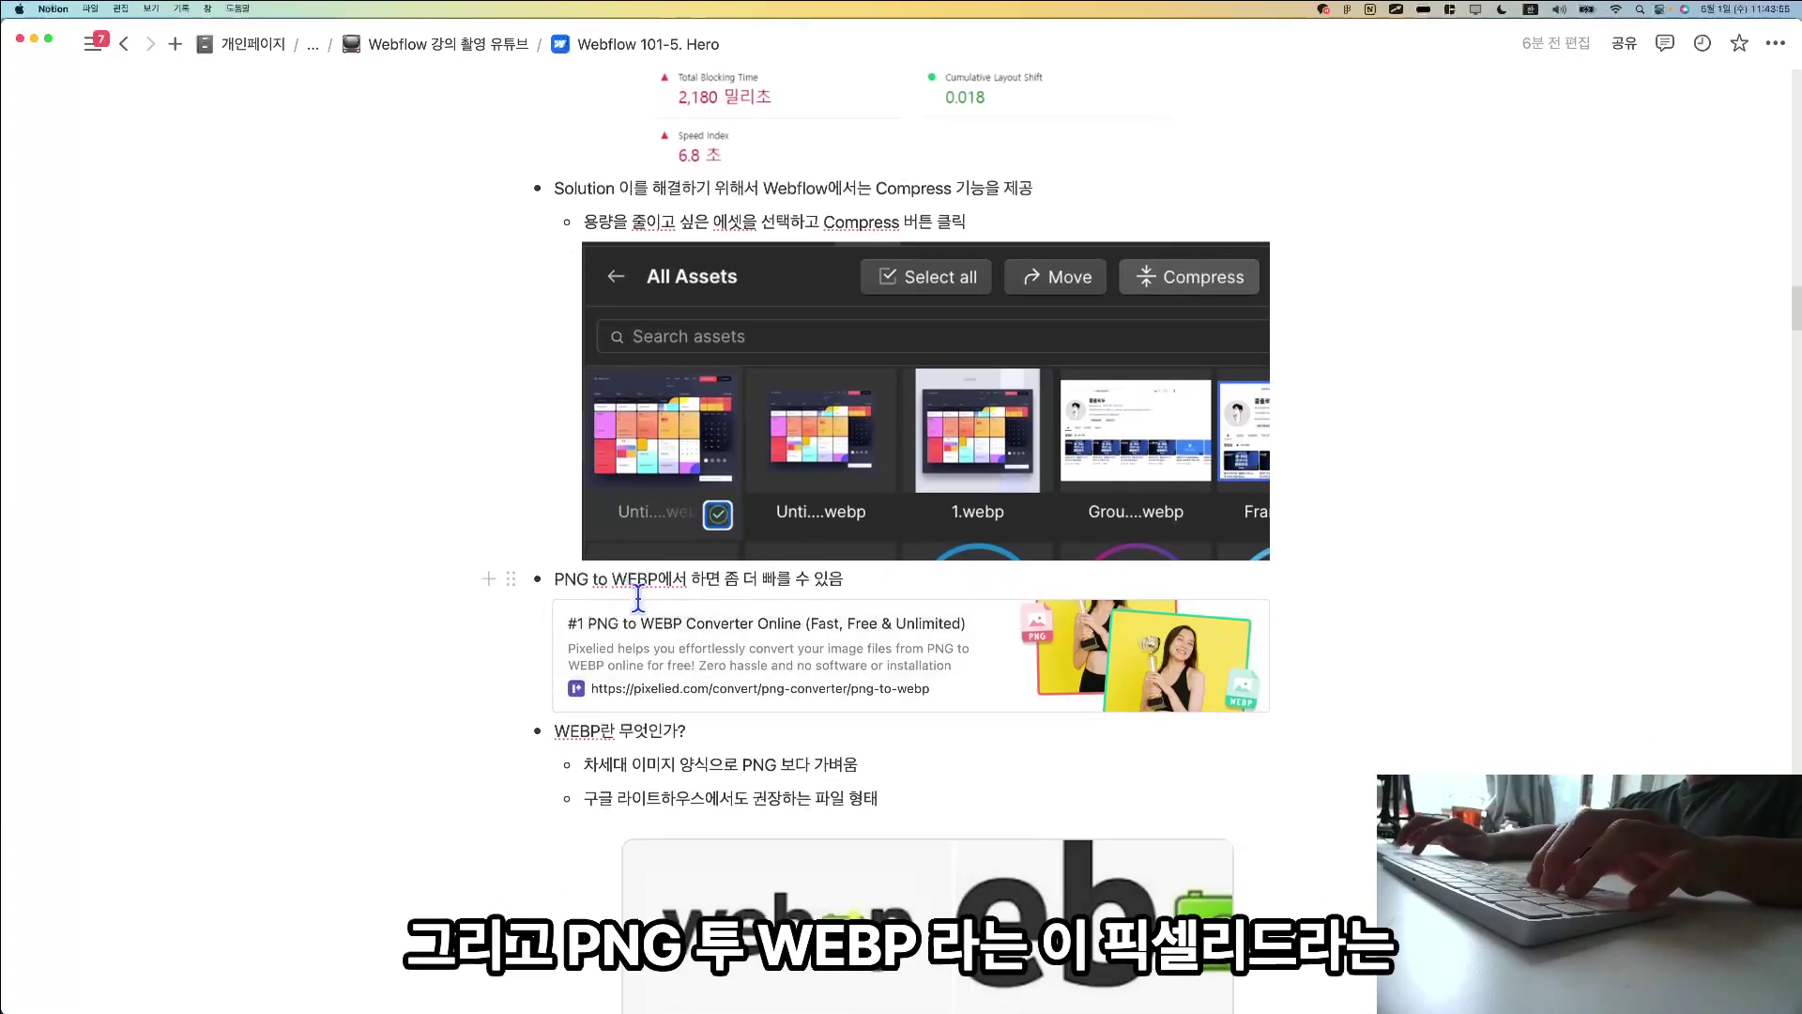
Open the linked Pixelied PNG to WEBP converter and view the source formats it can convert from.
click(658, 706)
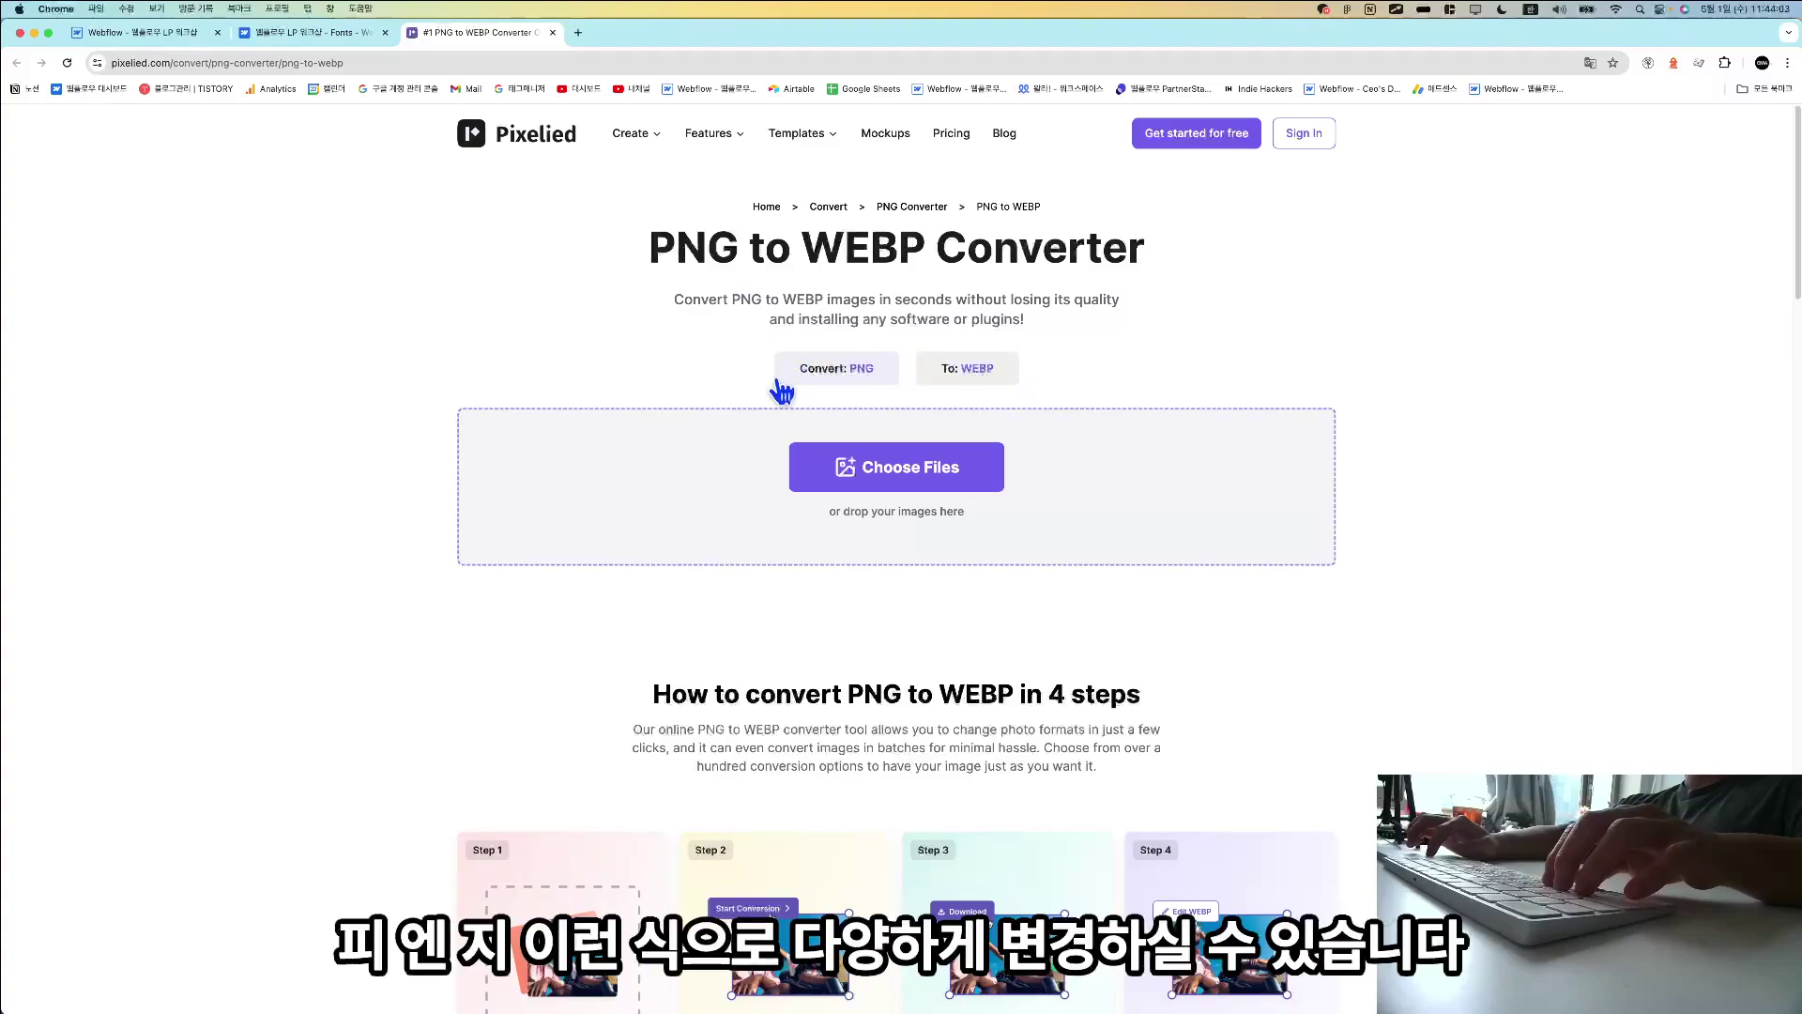
click(787, 372)
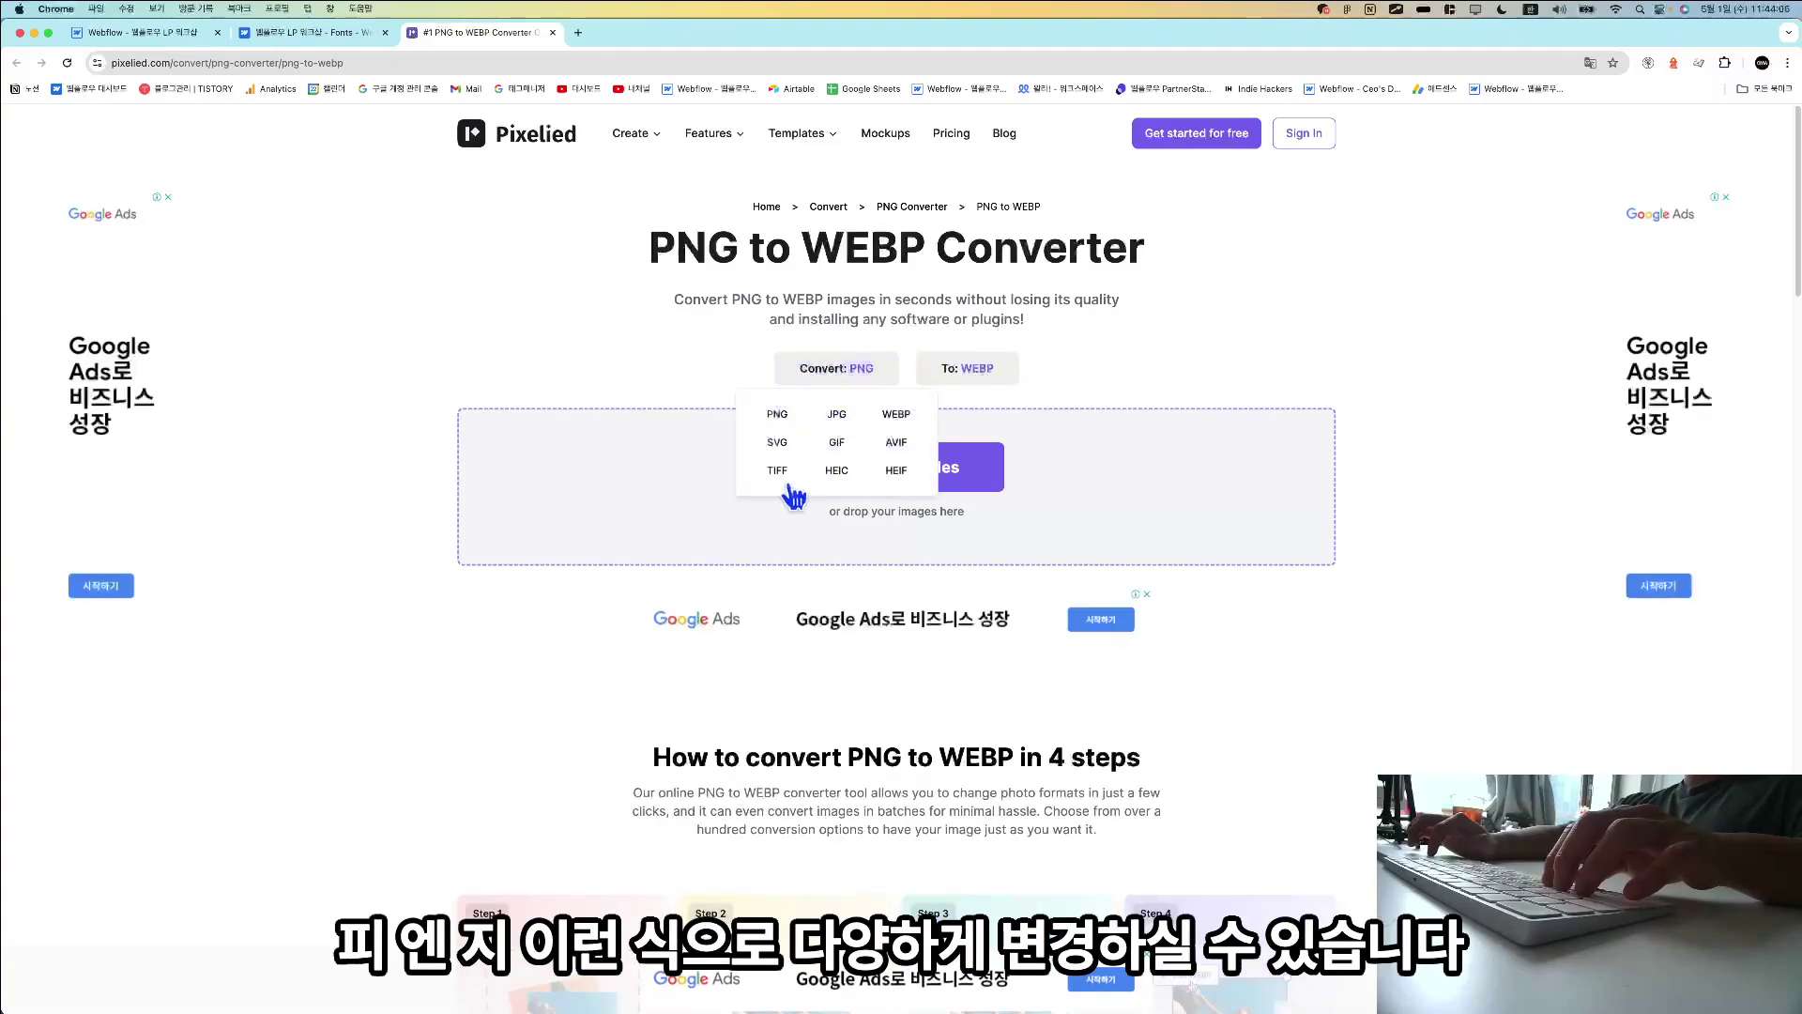
click(1204, 316)
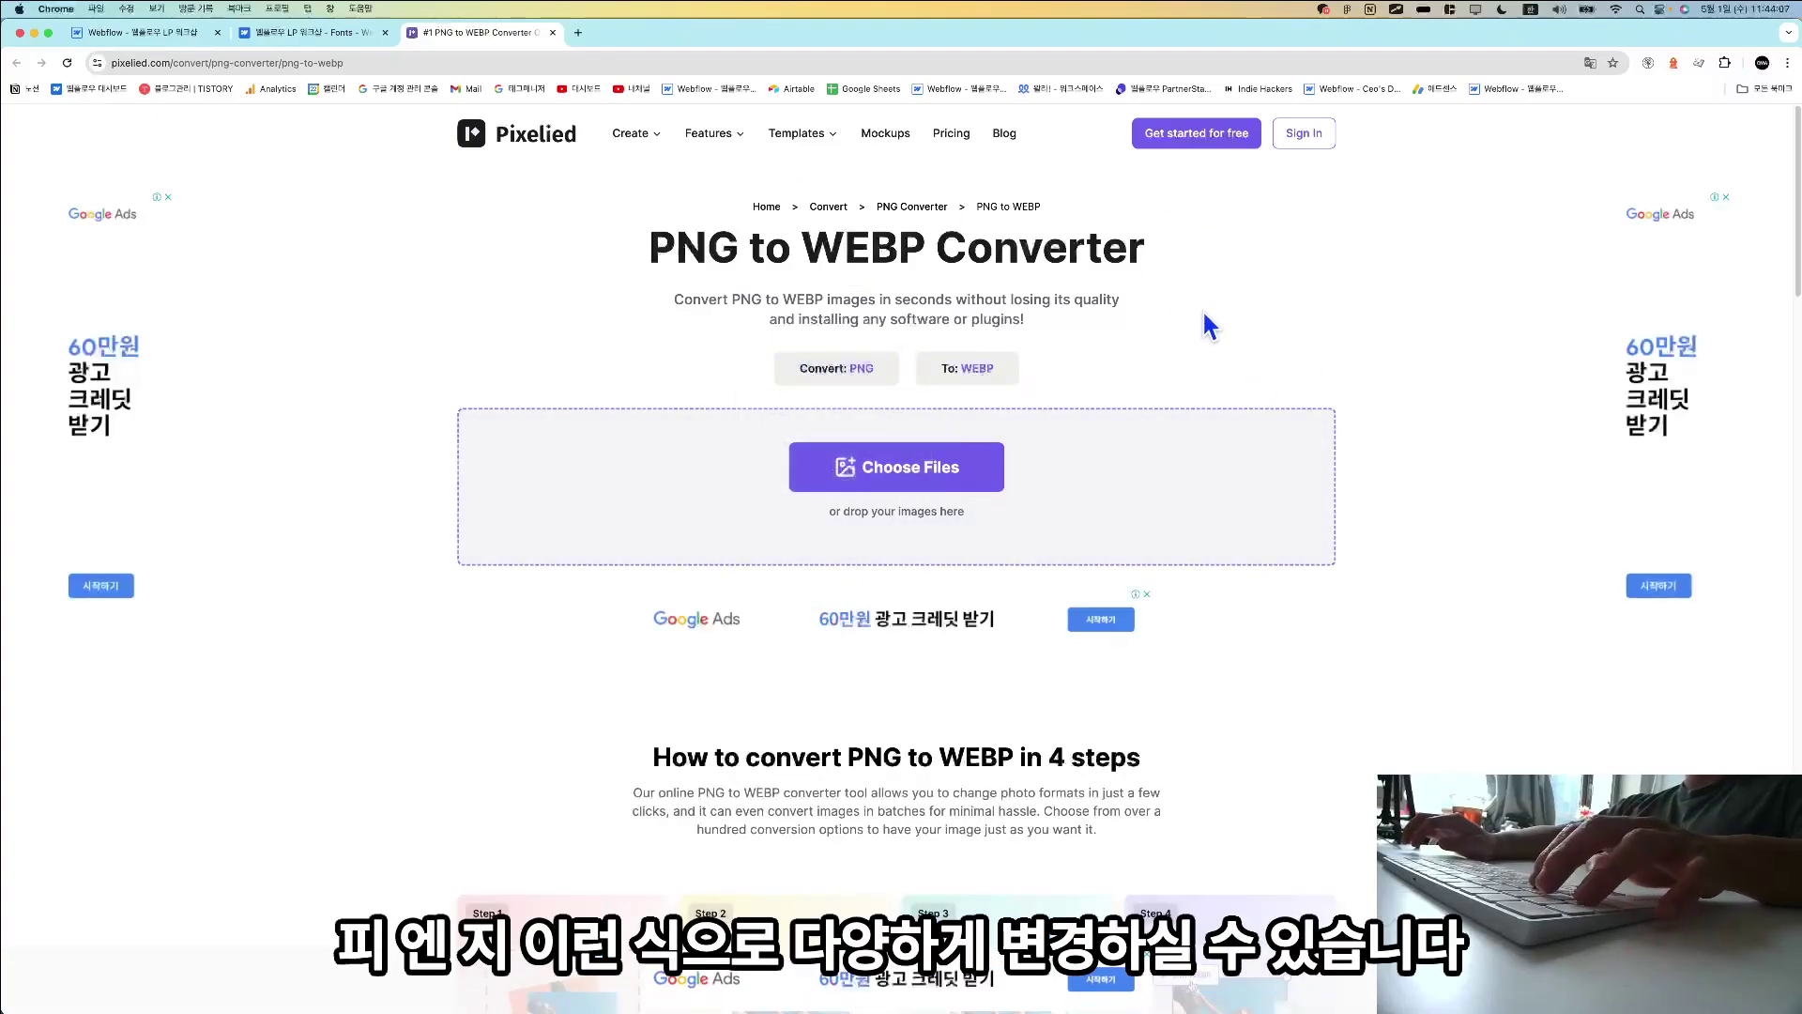
Switch back to the Notion lesson notes and read the section explaining what WEBP is.
key(super+Tab)
scroll(1210, 324, down, 5)
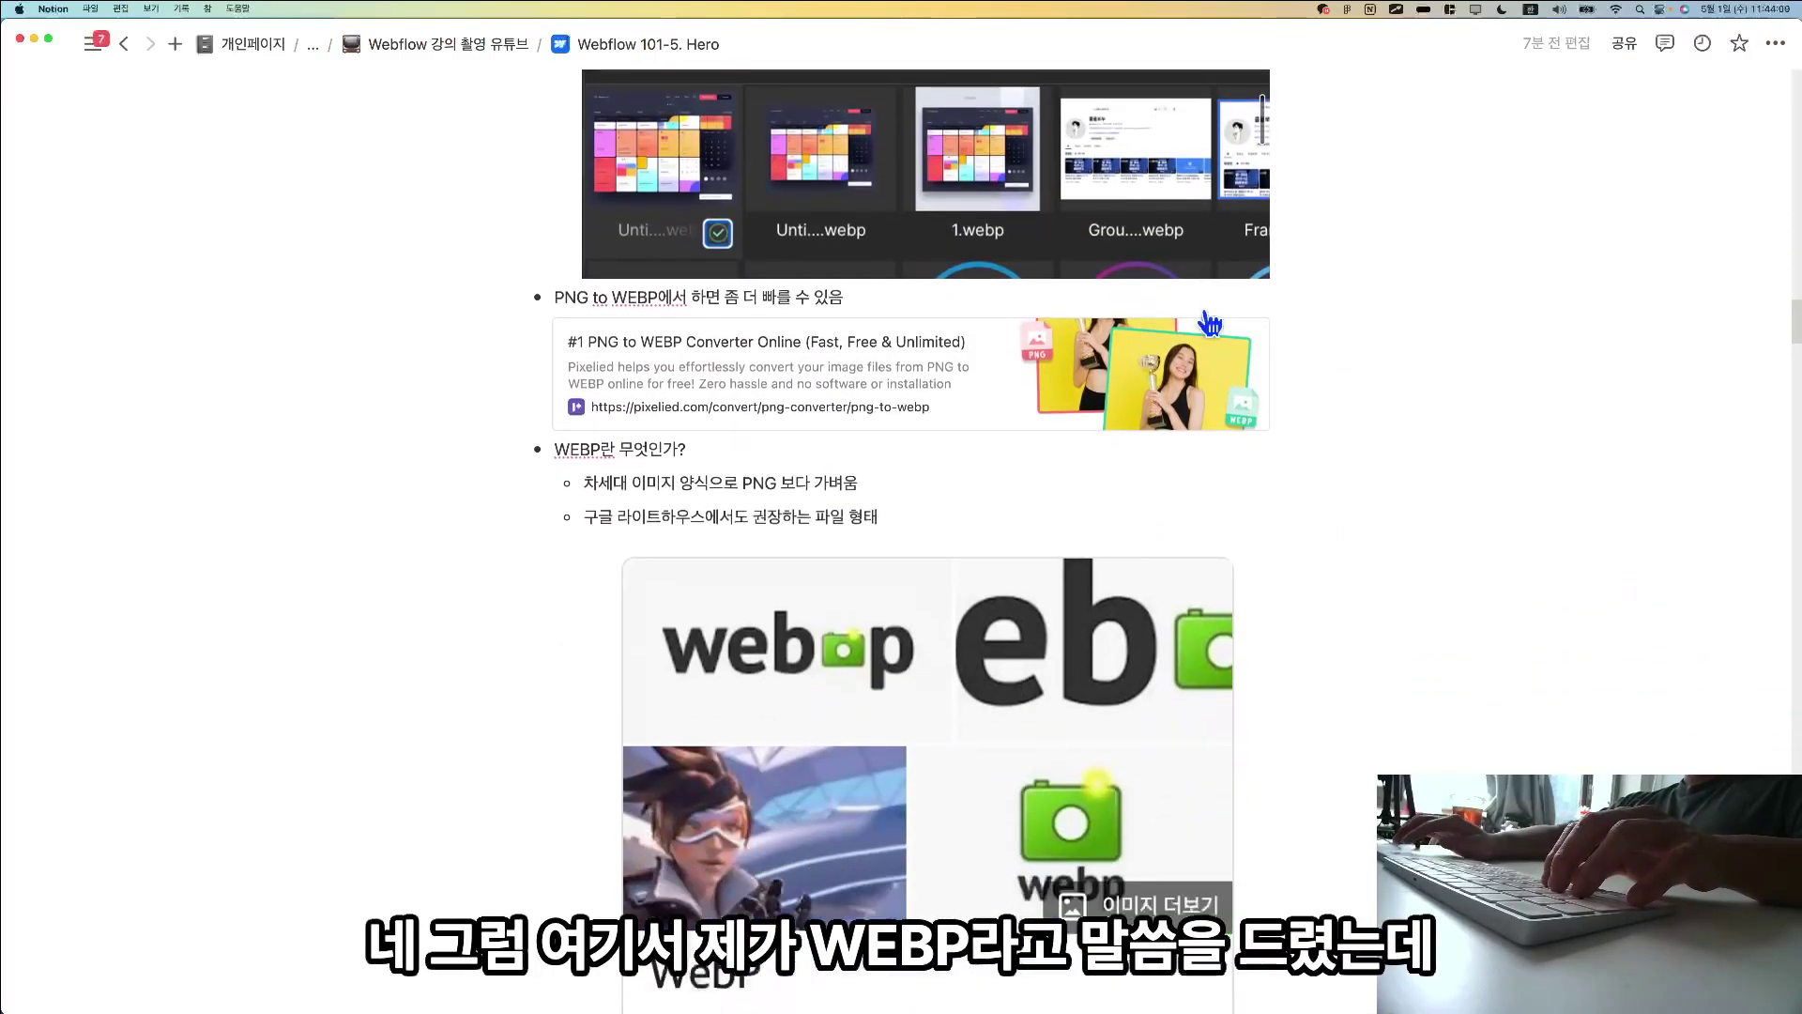
scroll(1206, 315, down, 2)
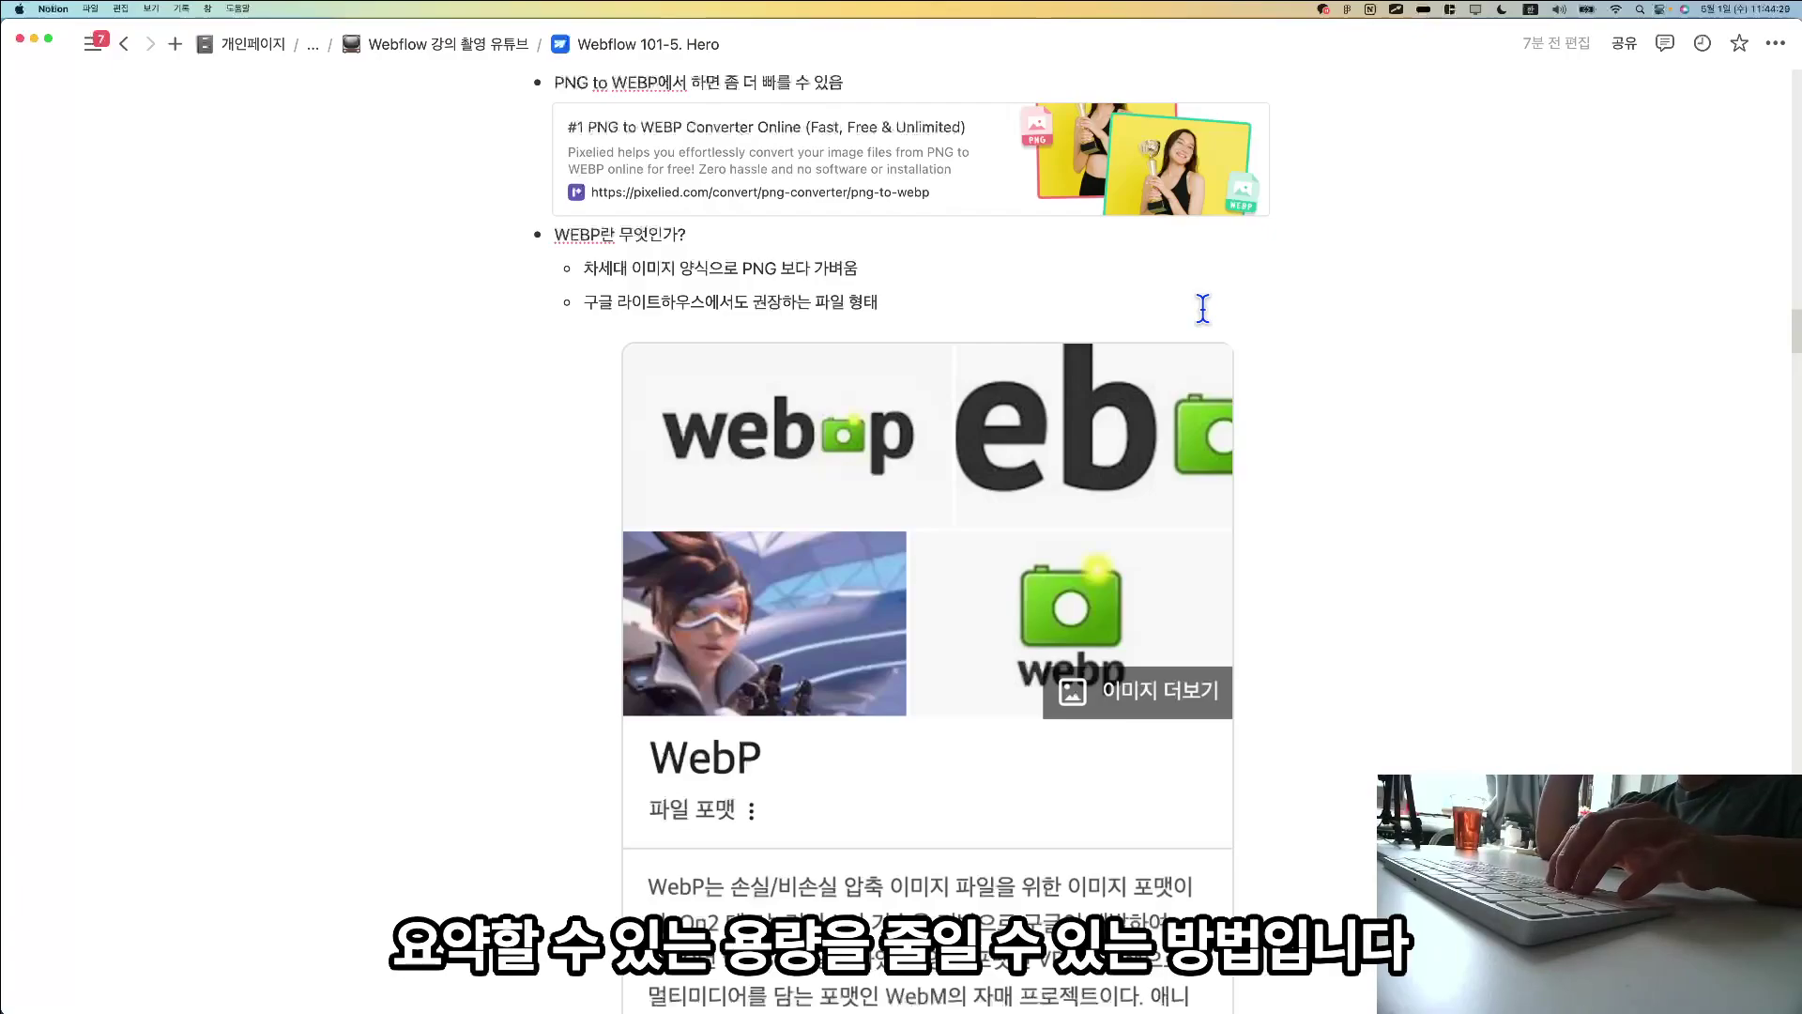
scroll(1202, 307, down, 1)
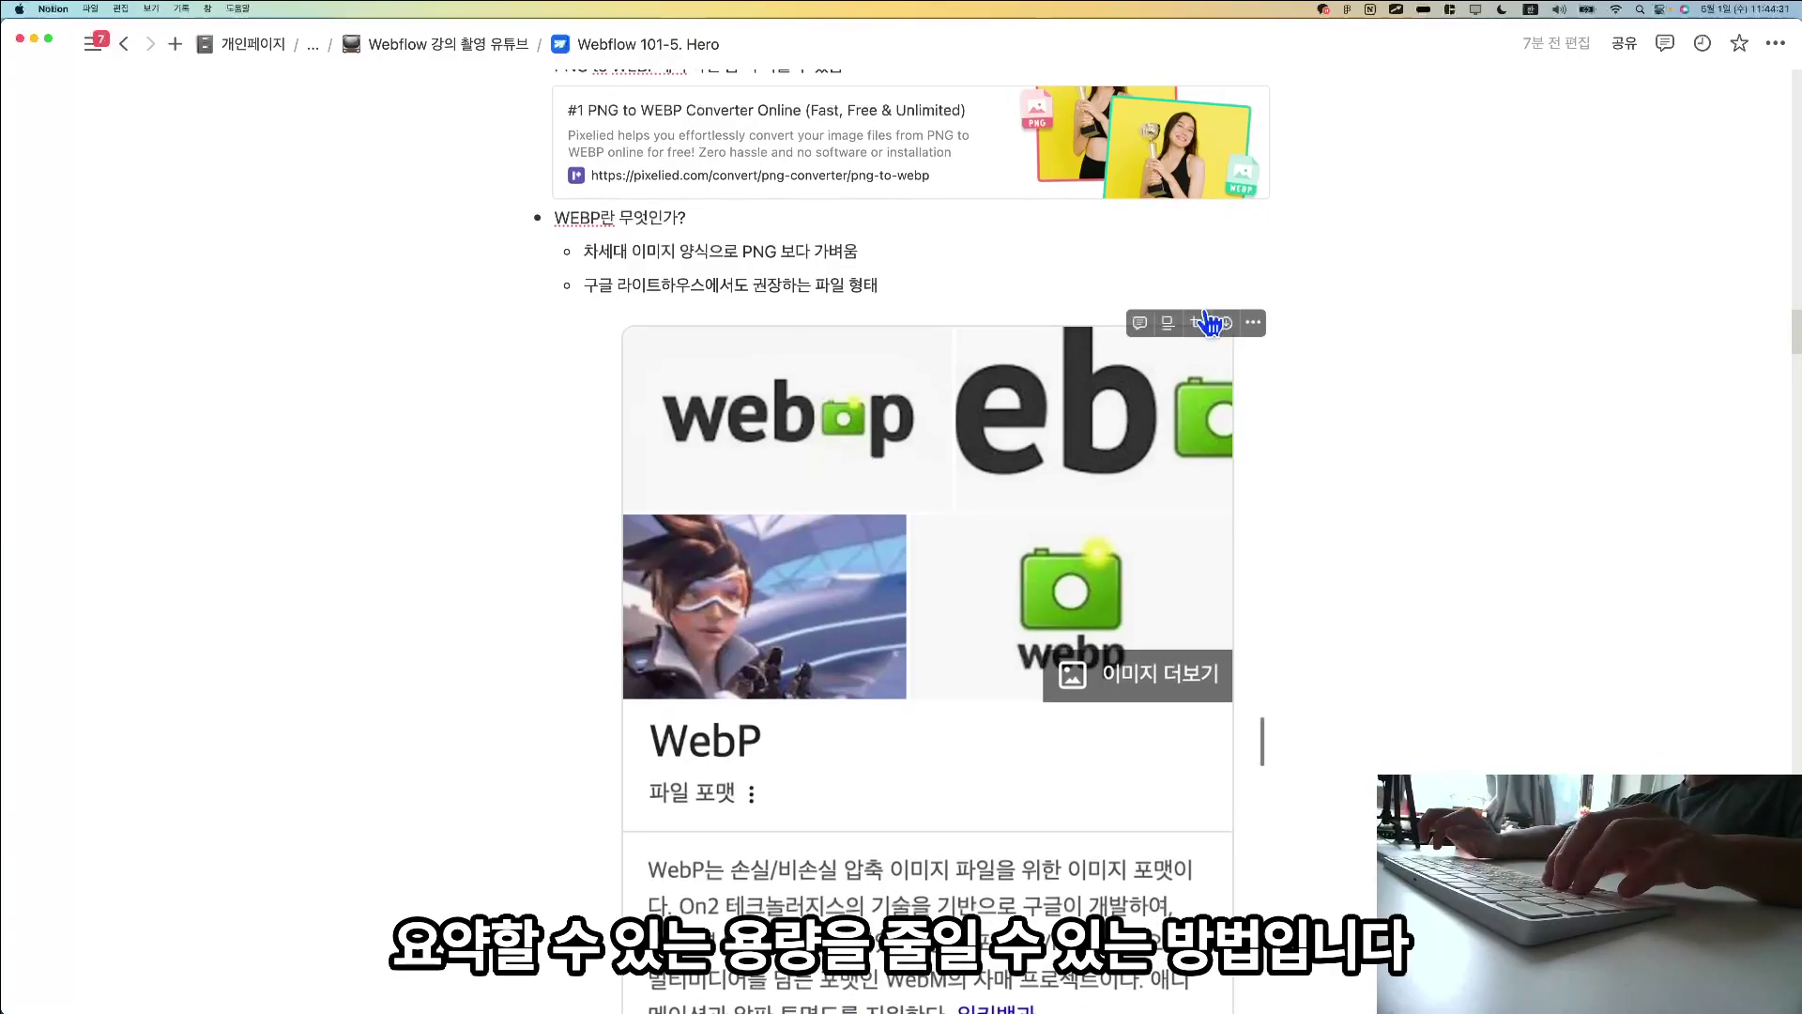
click(1021, 286)
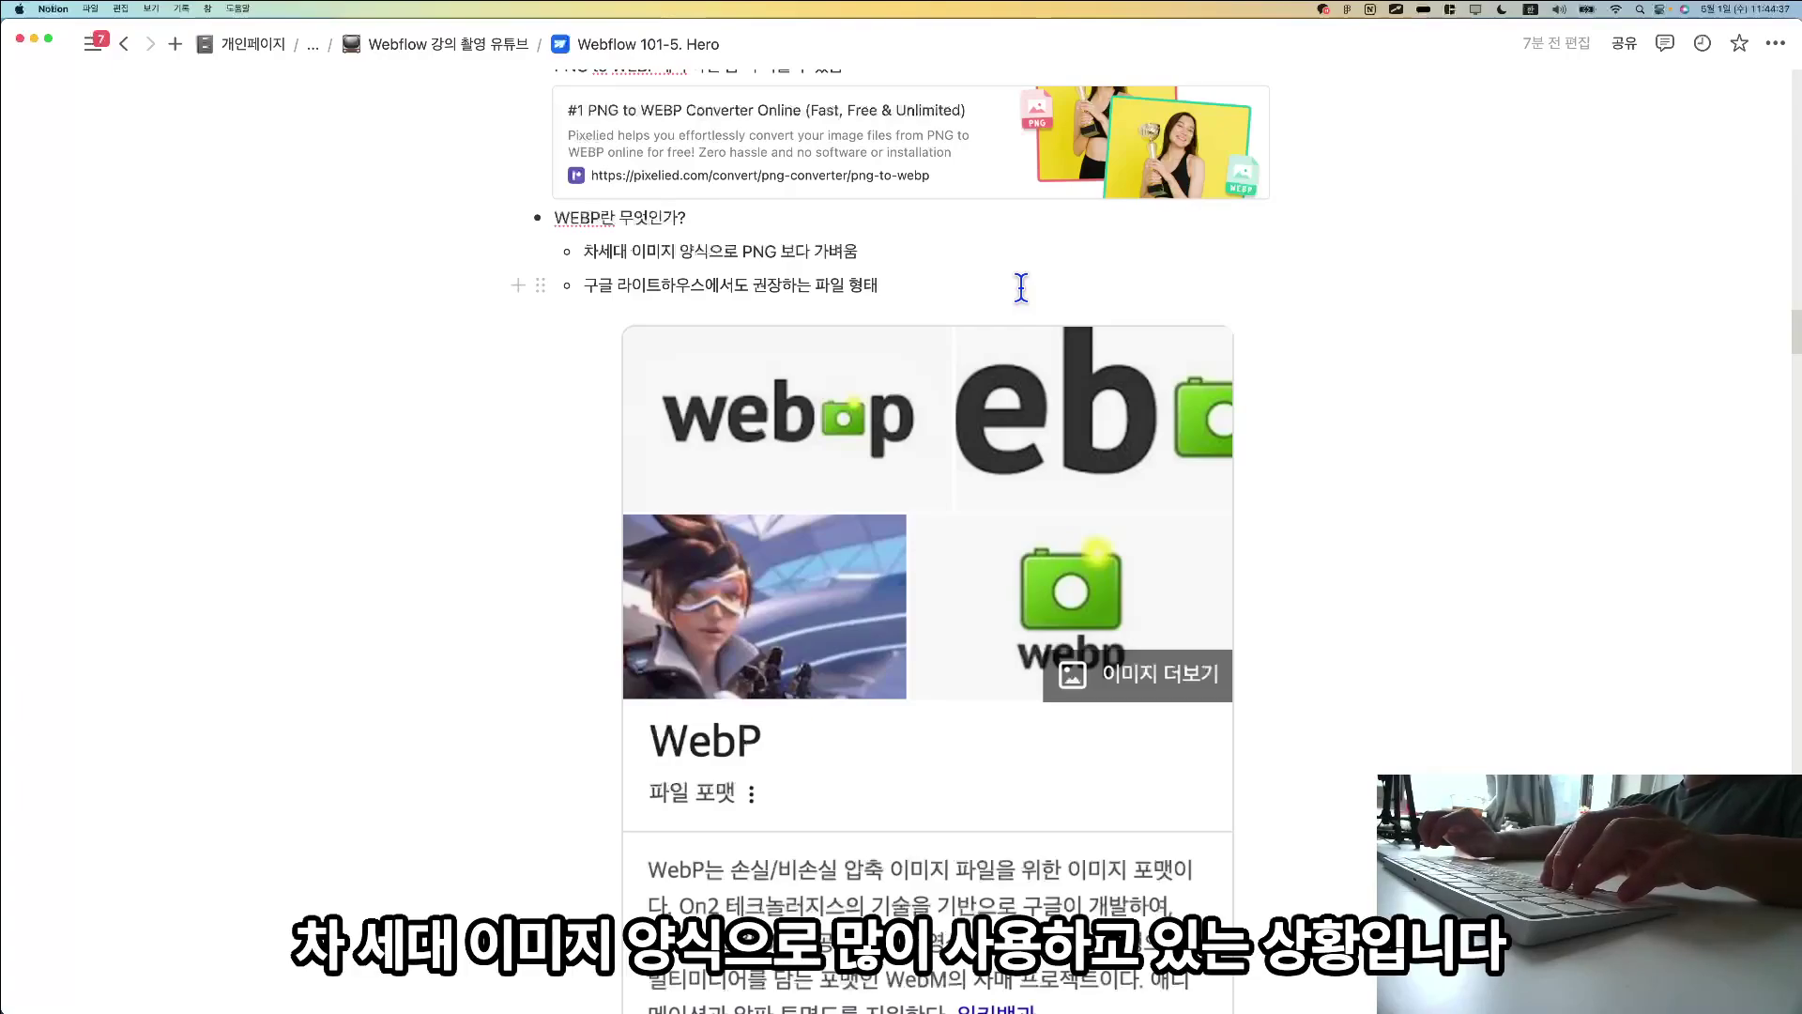
scroll(1021, 287, down, 5)
scroll(1021, 286, up, 6)
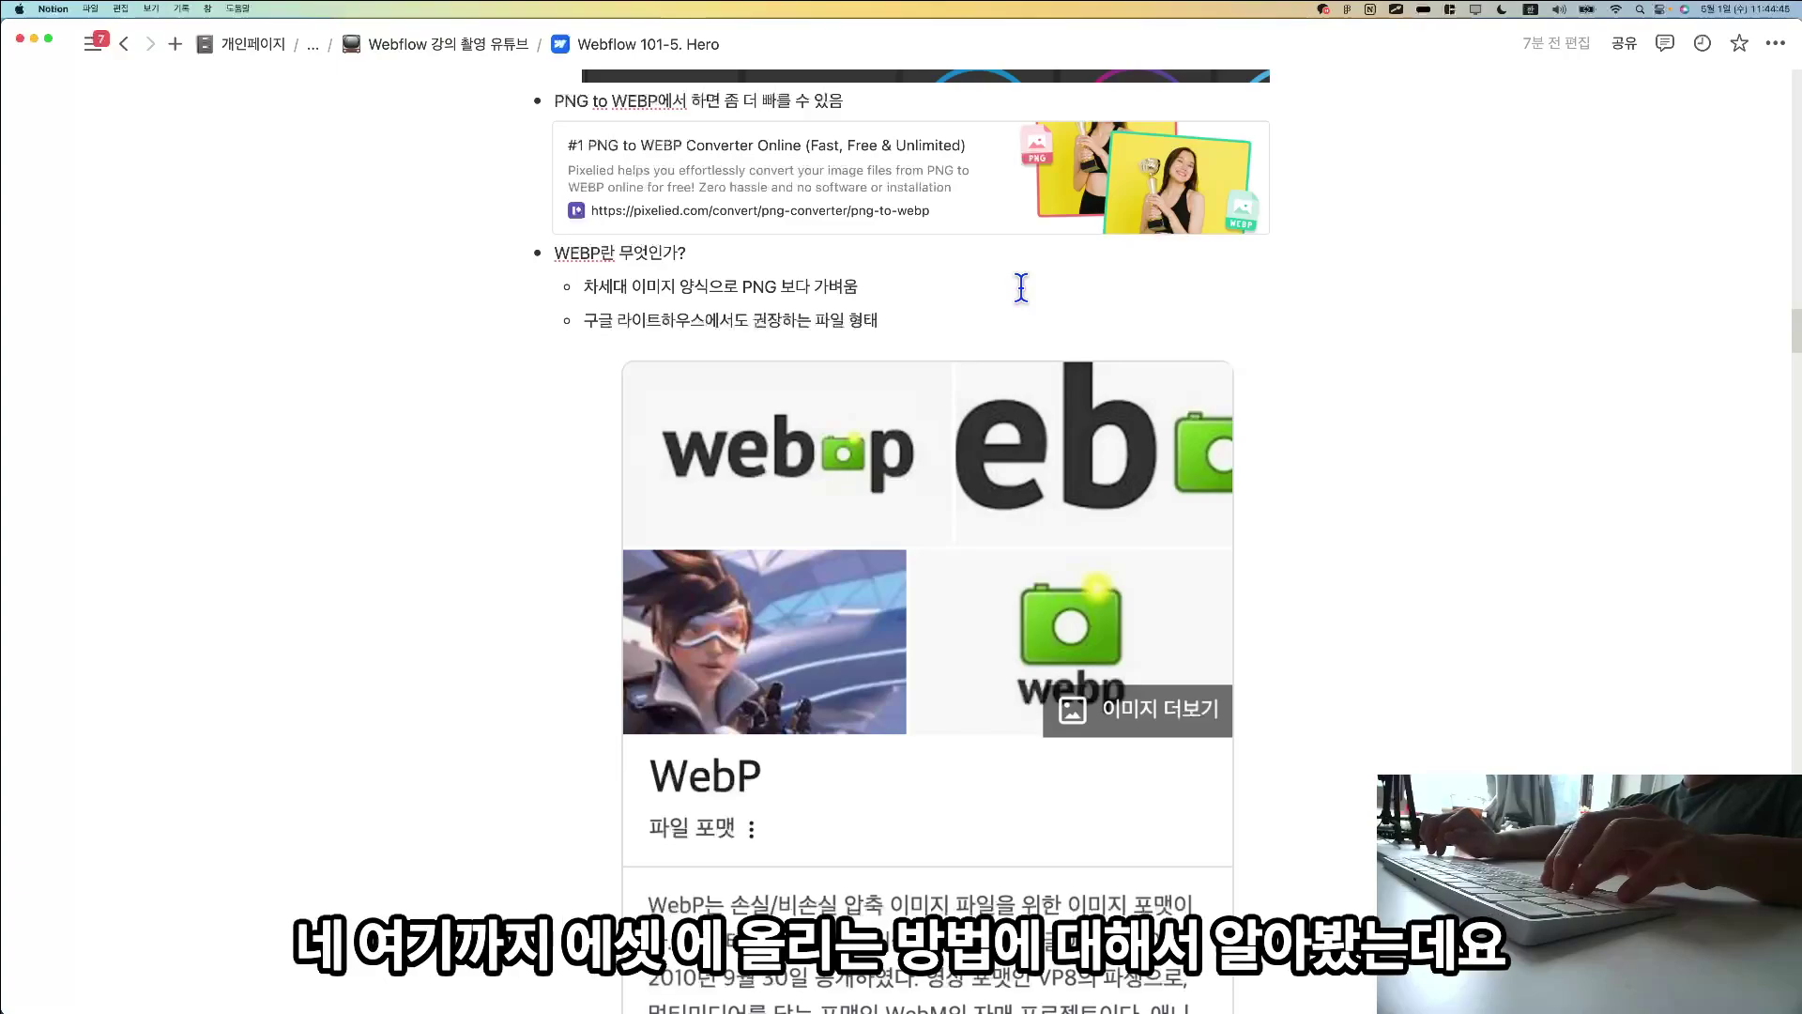
View the 5-2 cover image about adding Webflow content at full size and close it again.
scroll(1021, 286, down, 1)
scroll(1022, 286, down, 10)
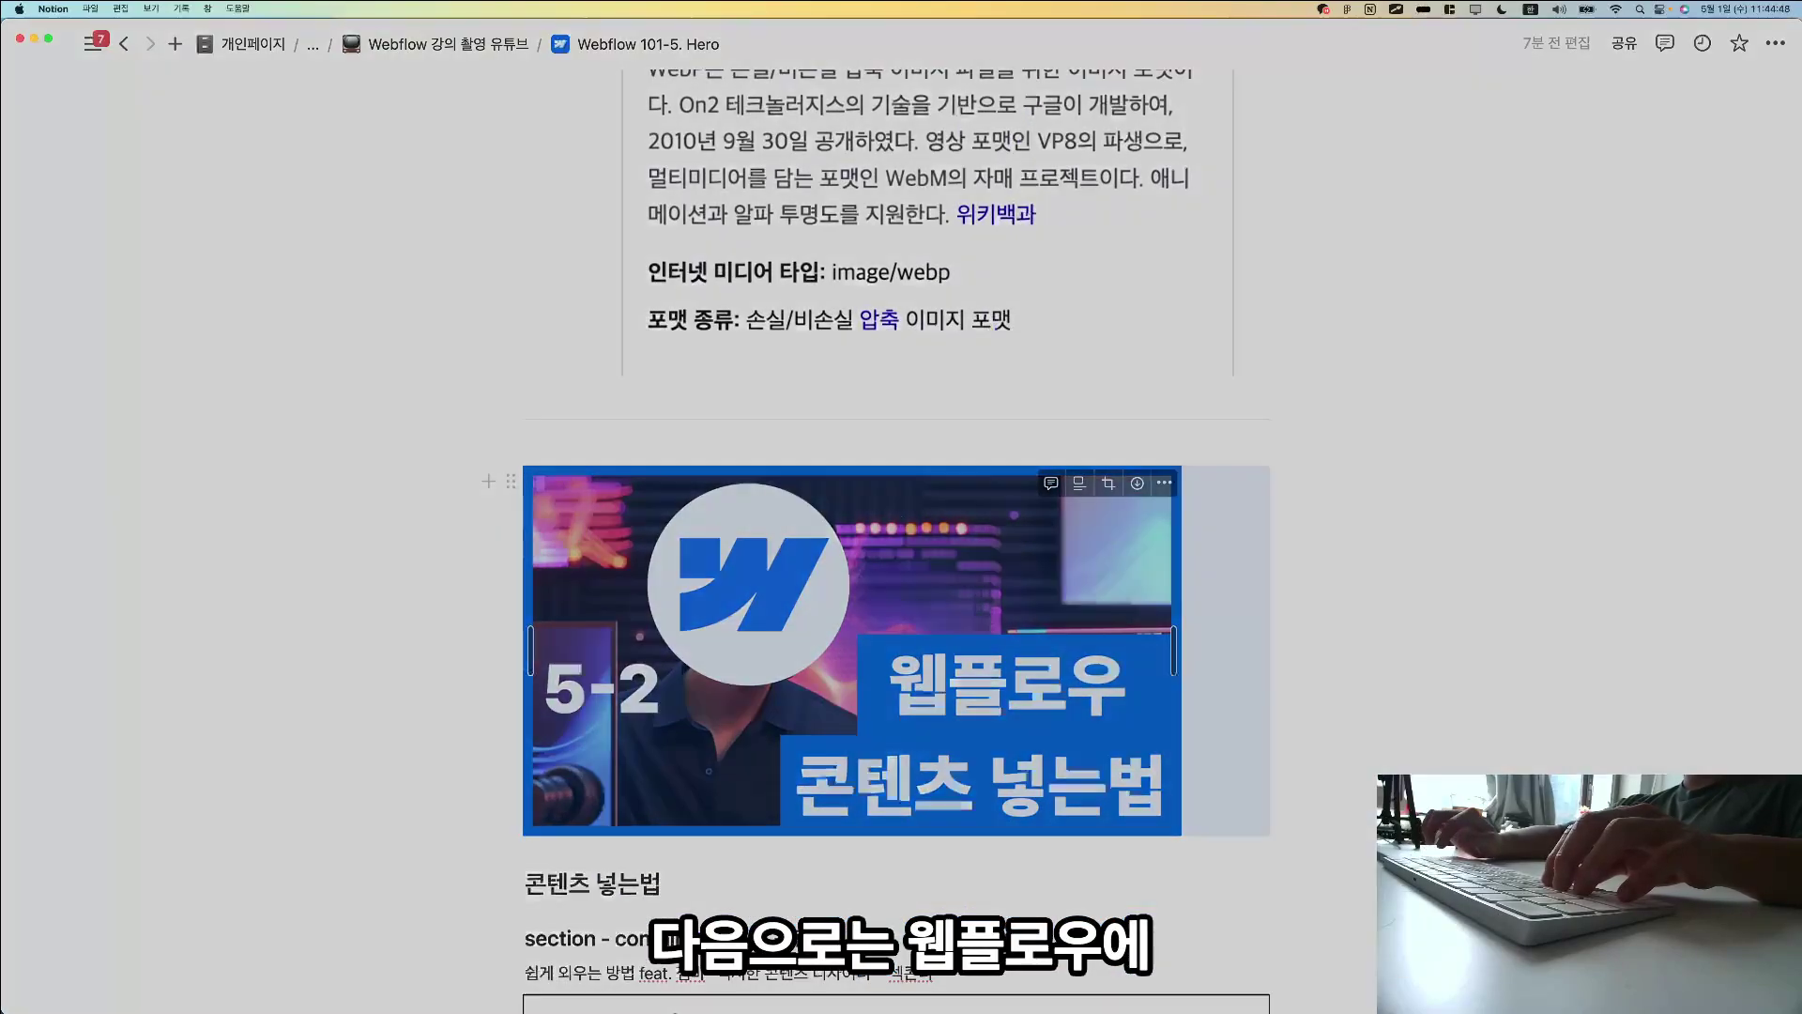
double_click(891, 503)
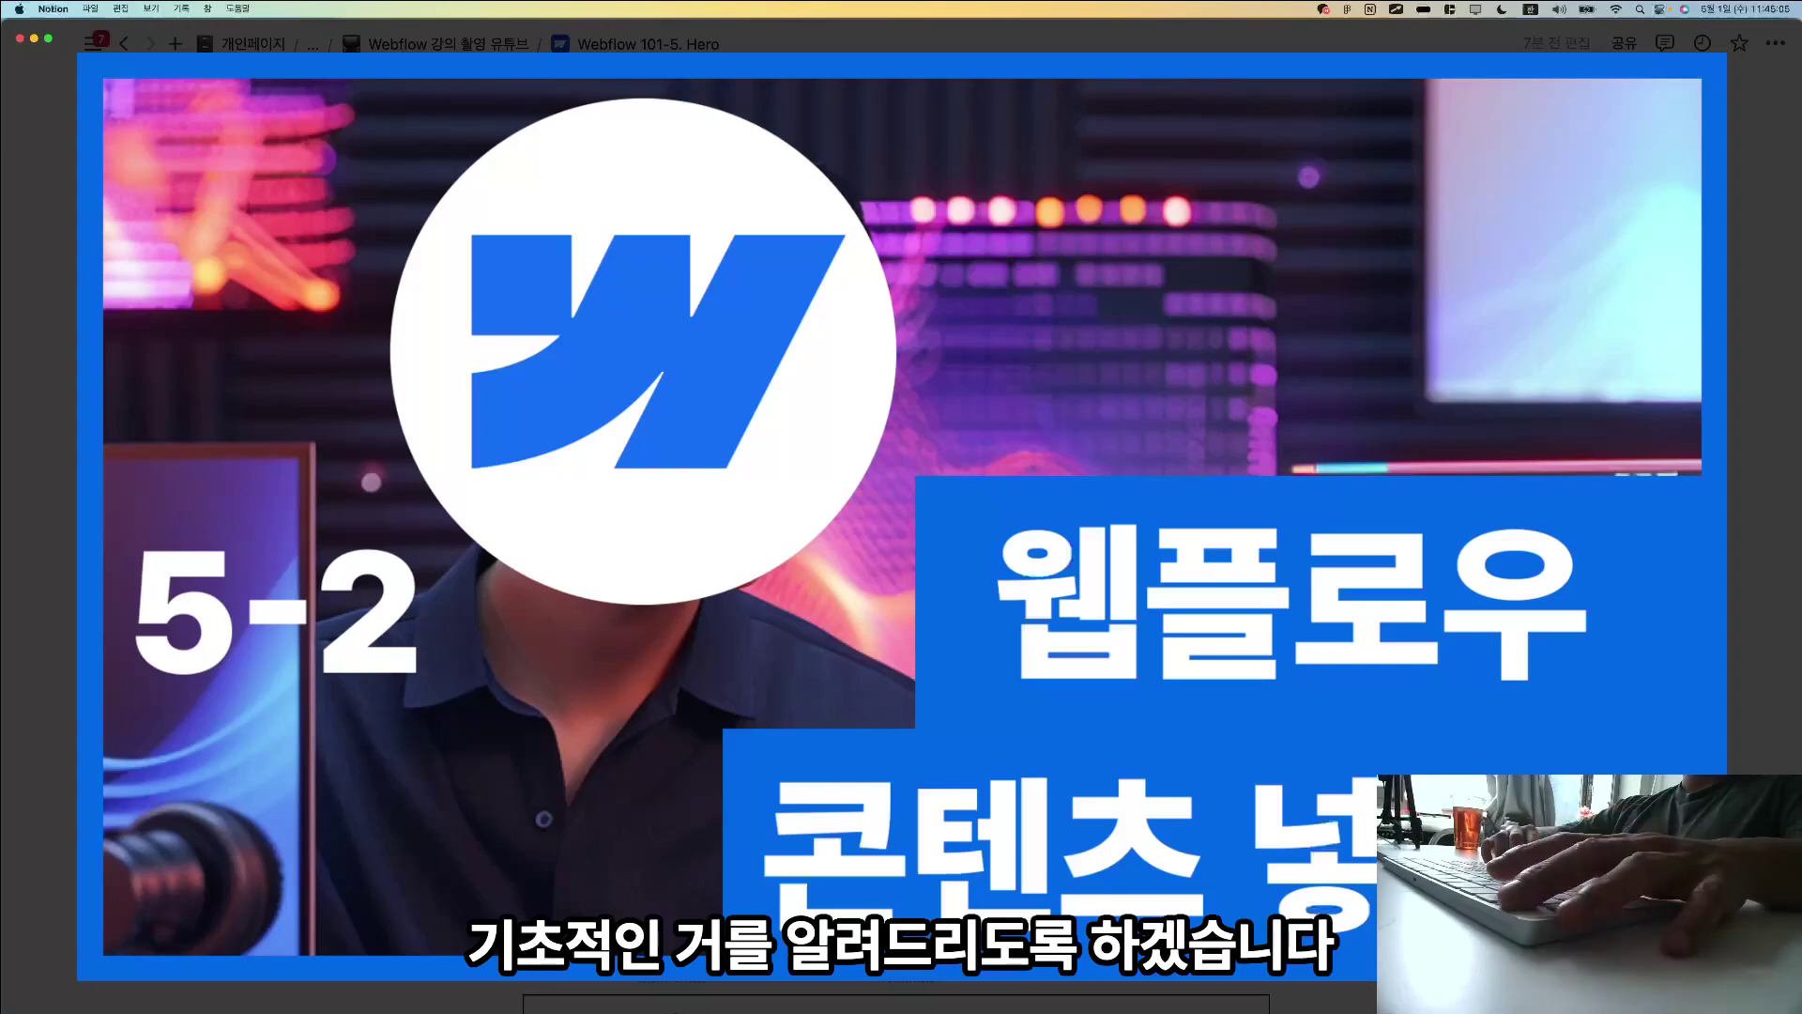
key(Escape)
Enlarge the nested Section, Container and Div diagram in the notes on adding content.
scroll(1262, 488, down, 5)
scroll(1291, 575, down, 3)
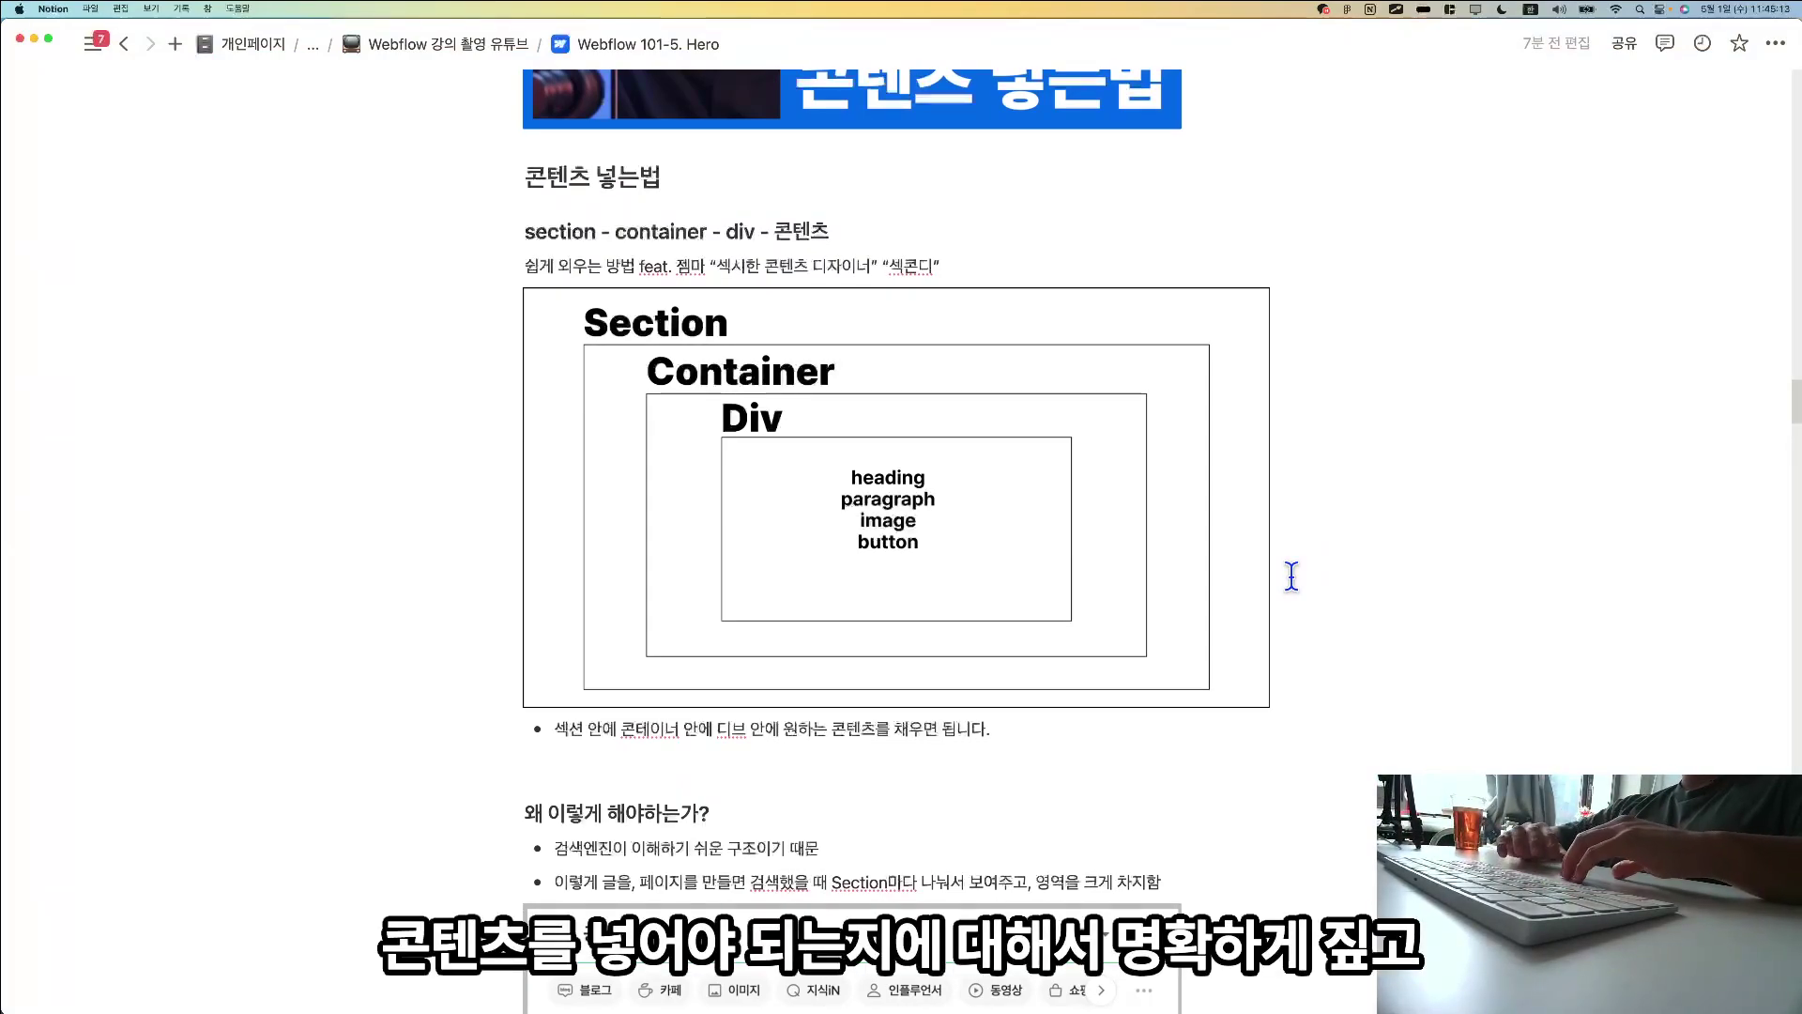
click(1066, 522)
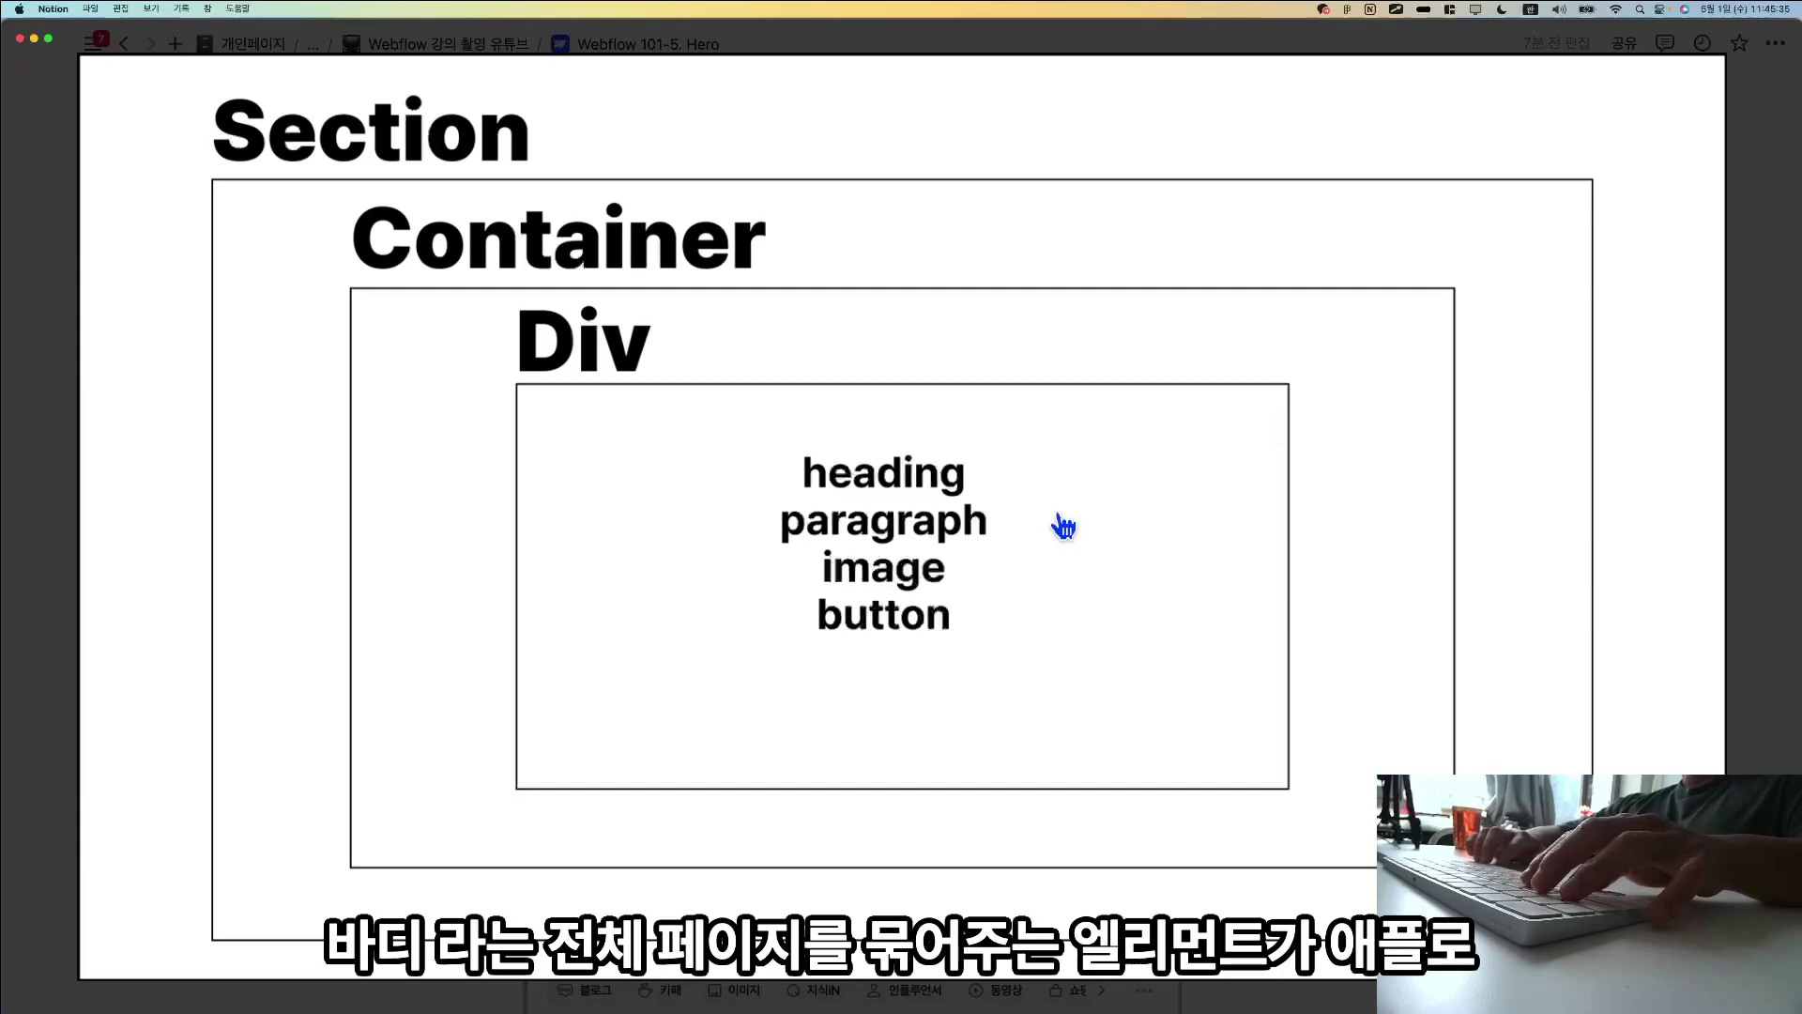
Switch to the Webflow Designer in Chrome, show the page's element tree and select the Body element.
key(super+Tab)
click(322, 38)
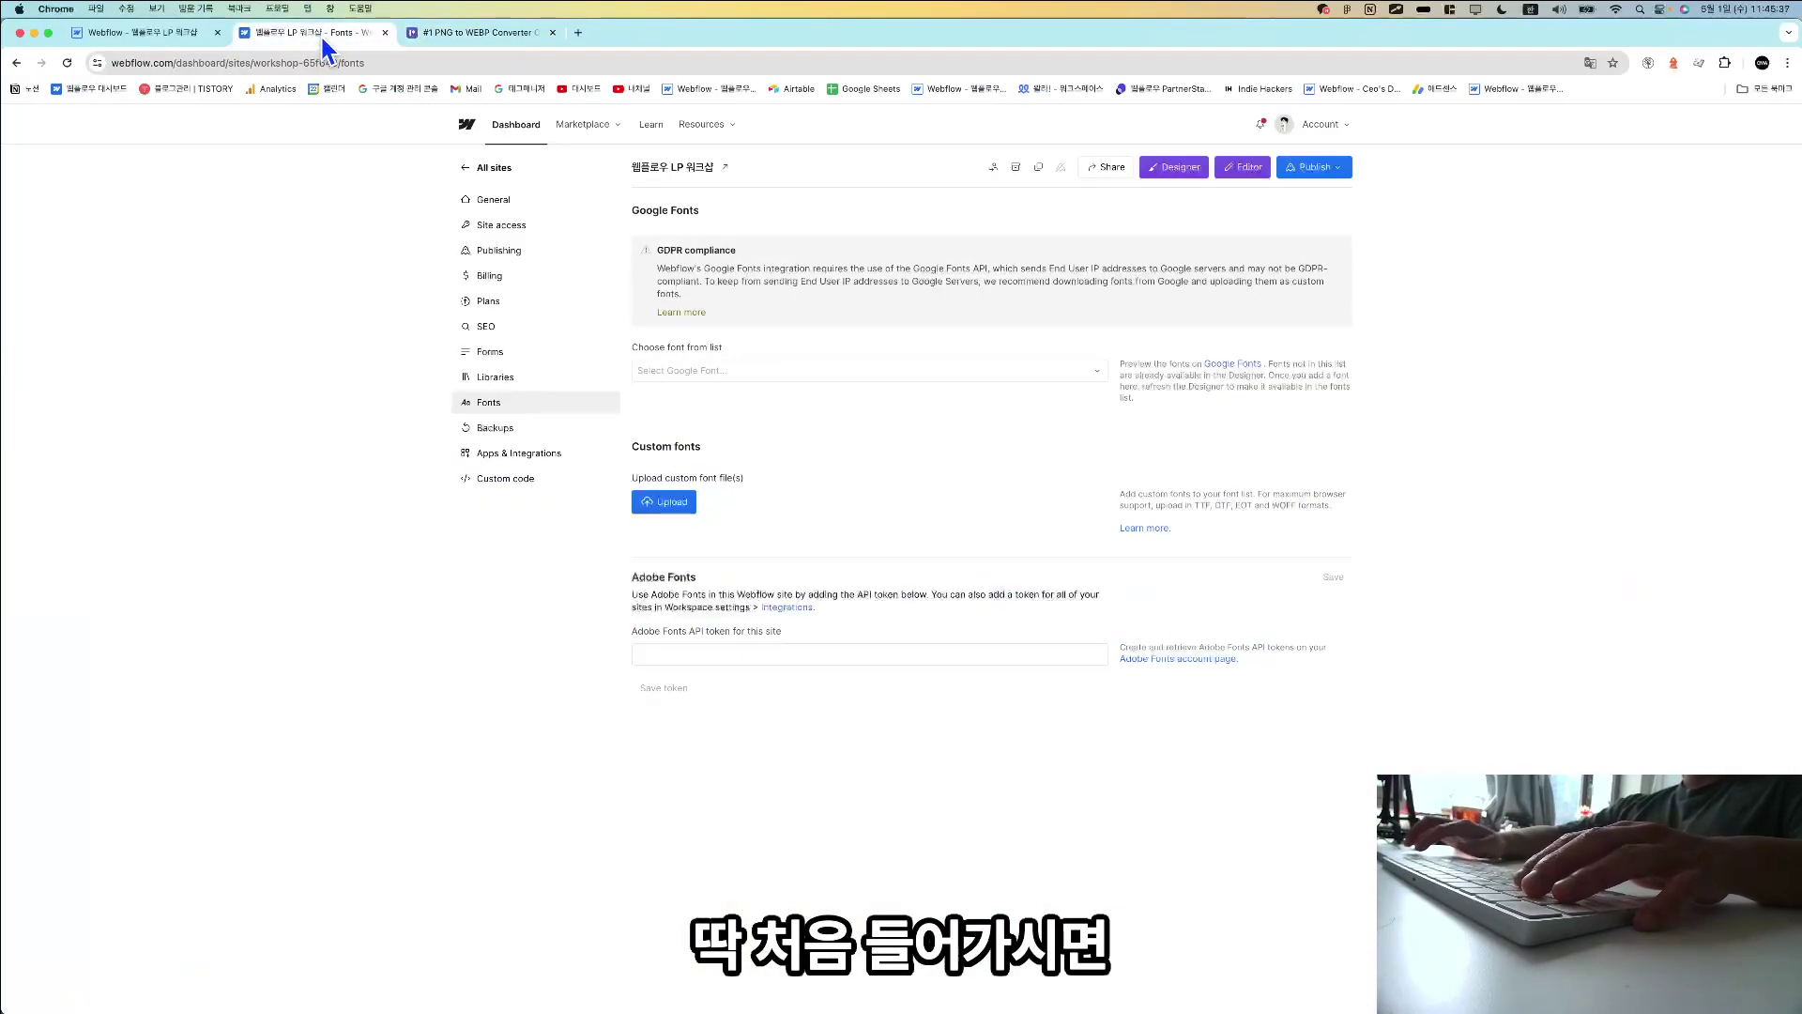
click(141, 32)
click(17, 216)
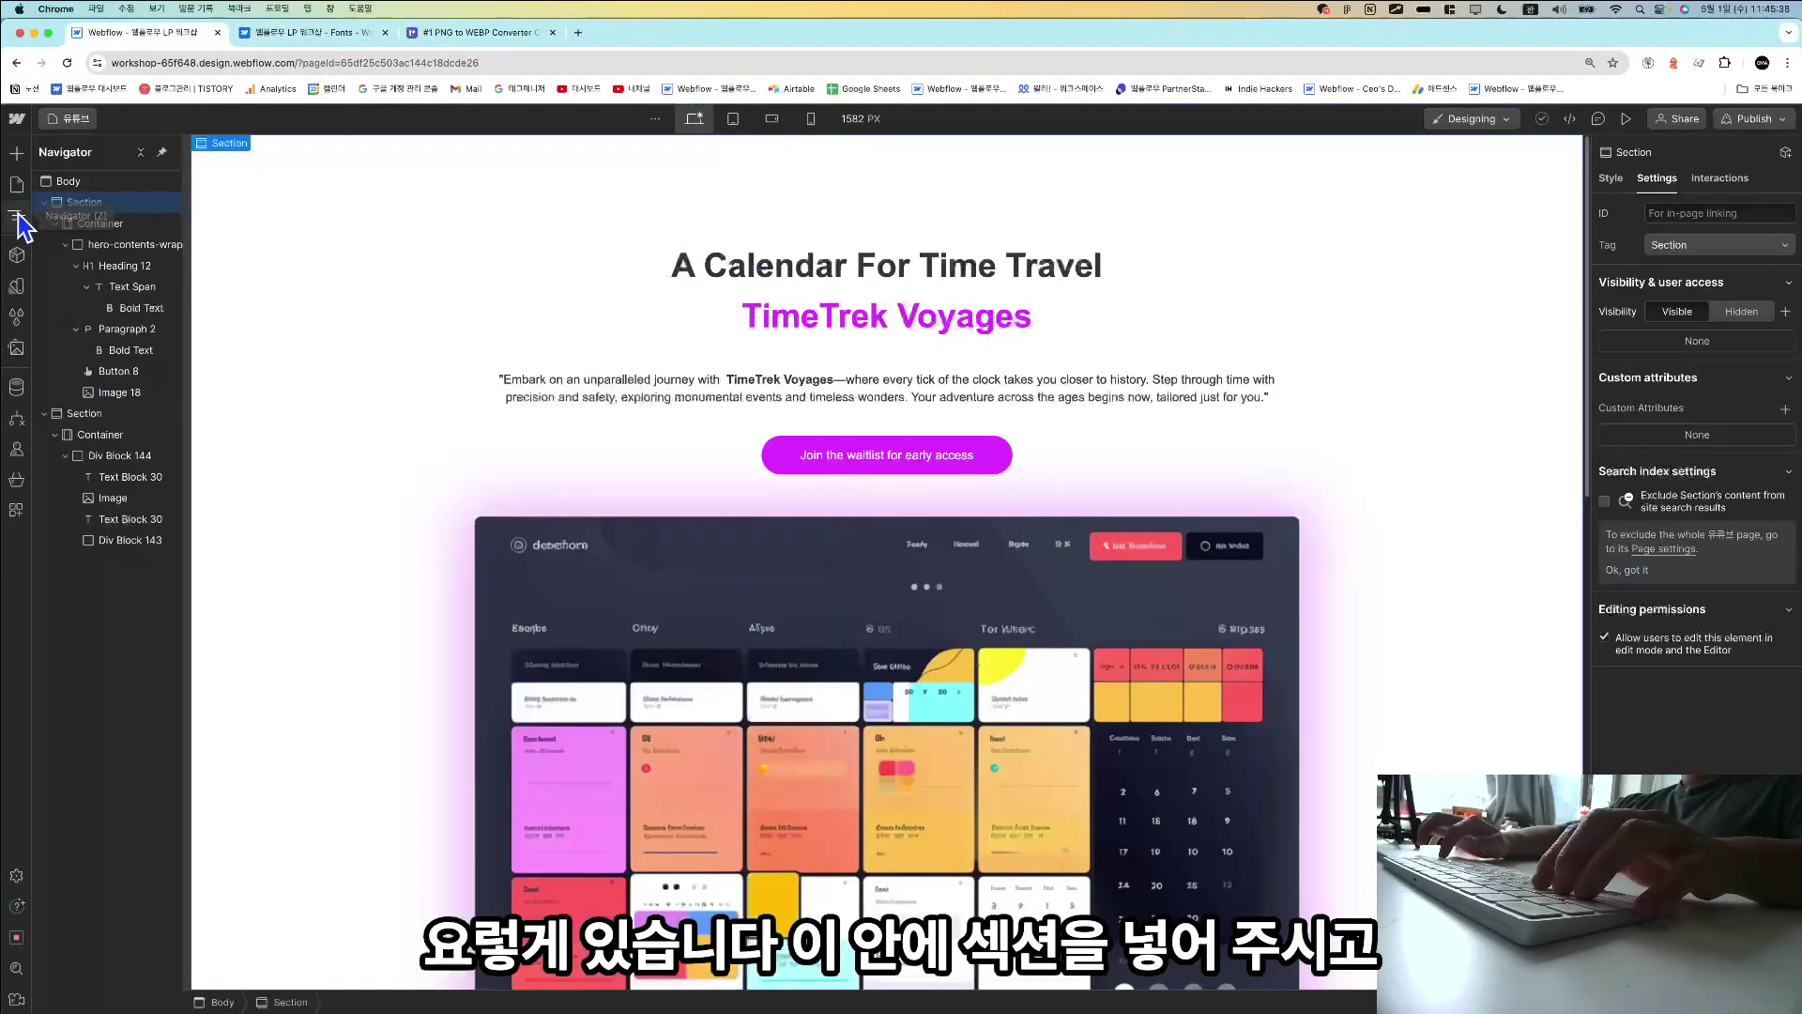
click(89, 181)
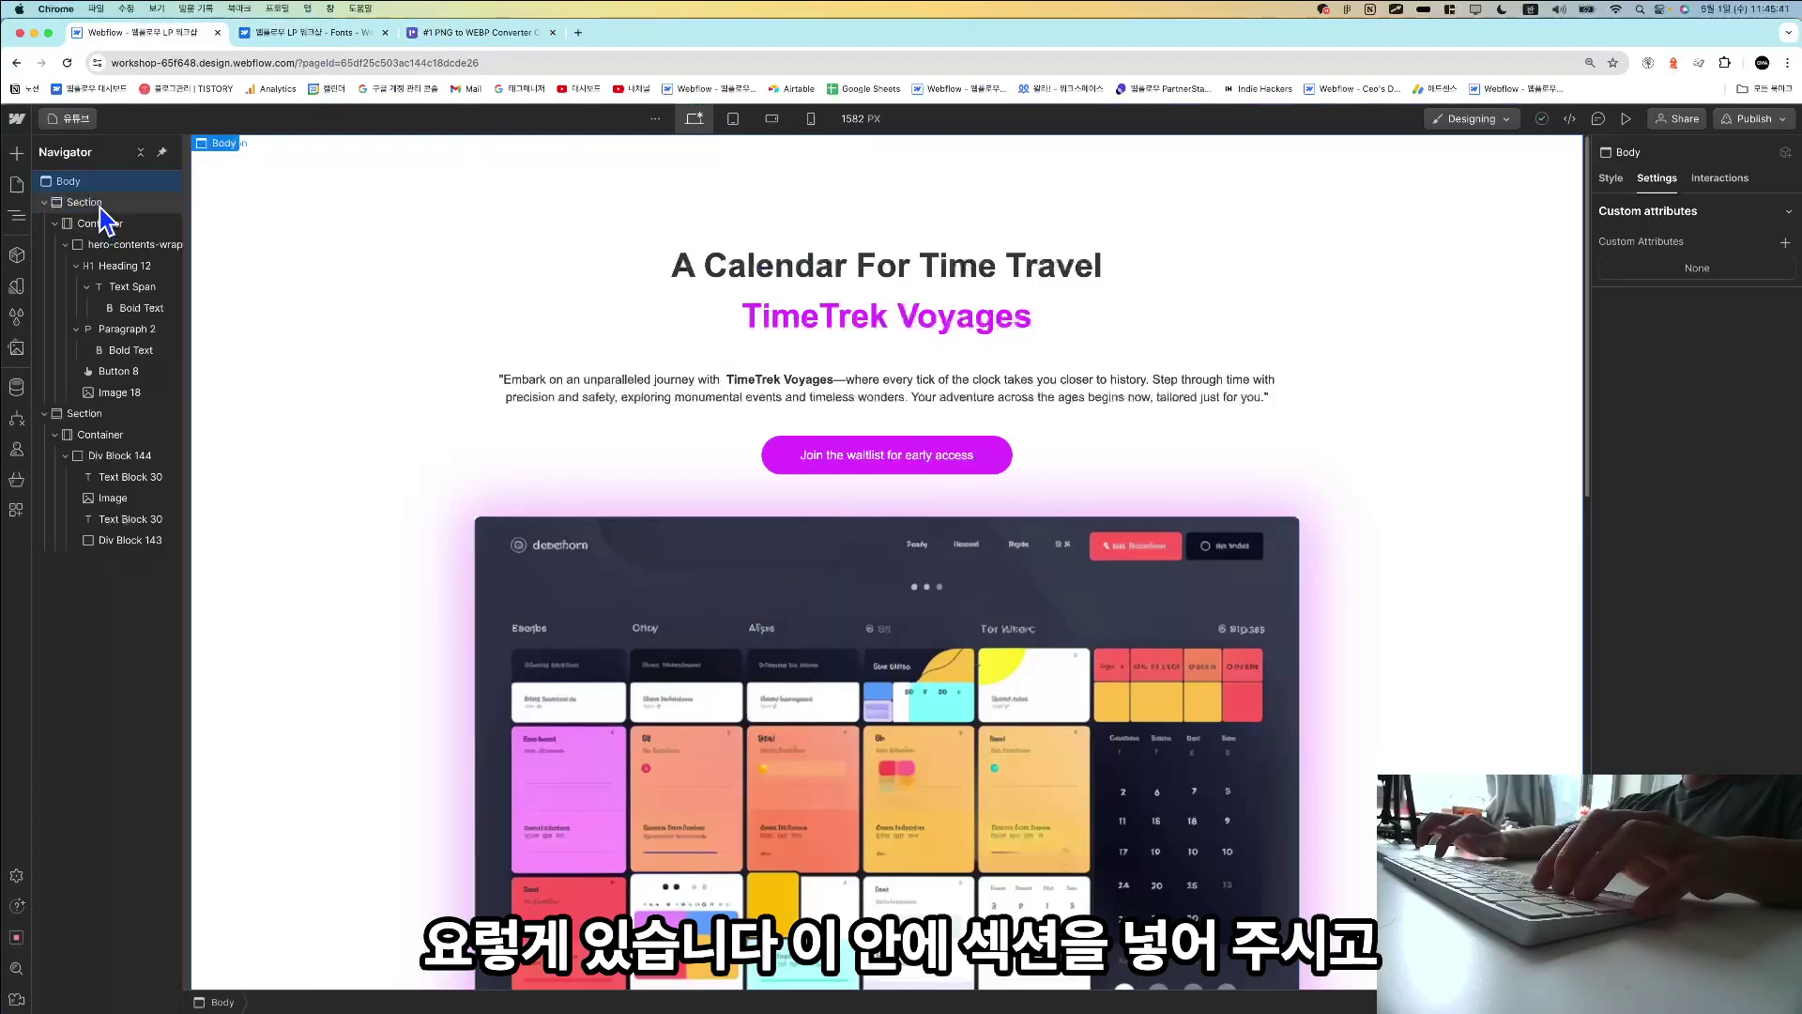
Enlarge the browser view to 200% and select the first Section, its Container and the hero-contents-wrapper div in turn.
click(85, 203)
key(super+equal)
key(super+equal)
key(super+equal)
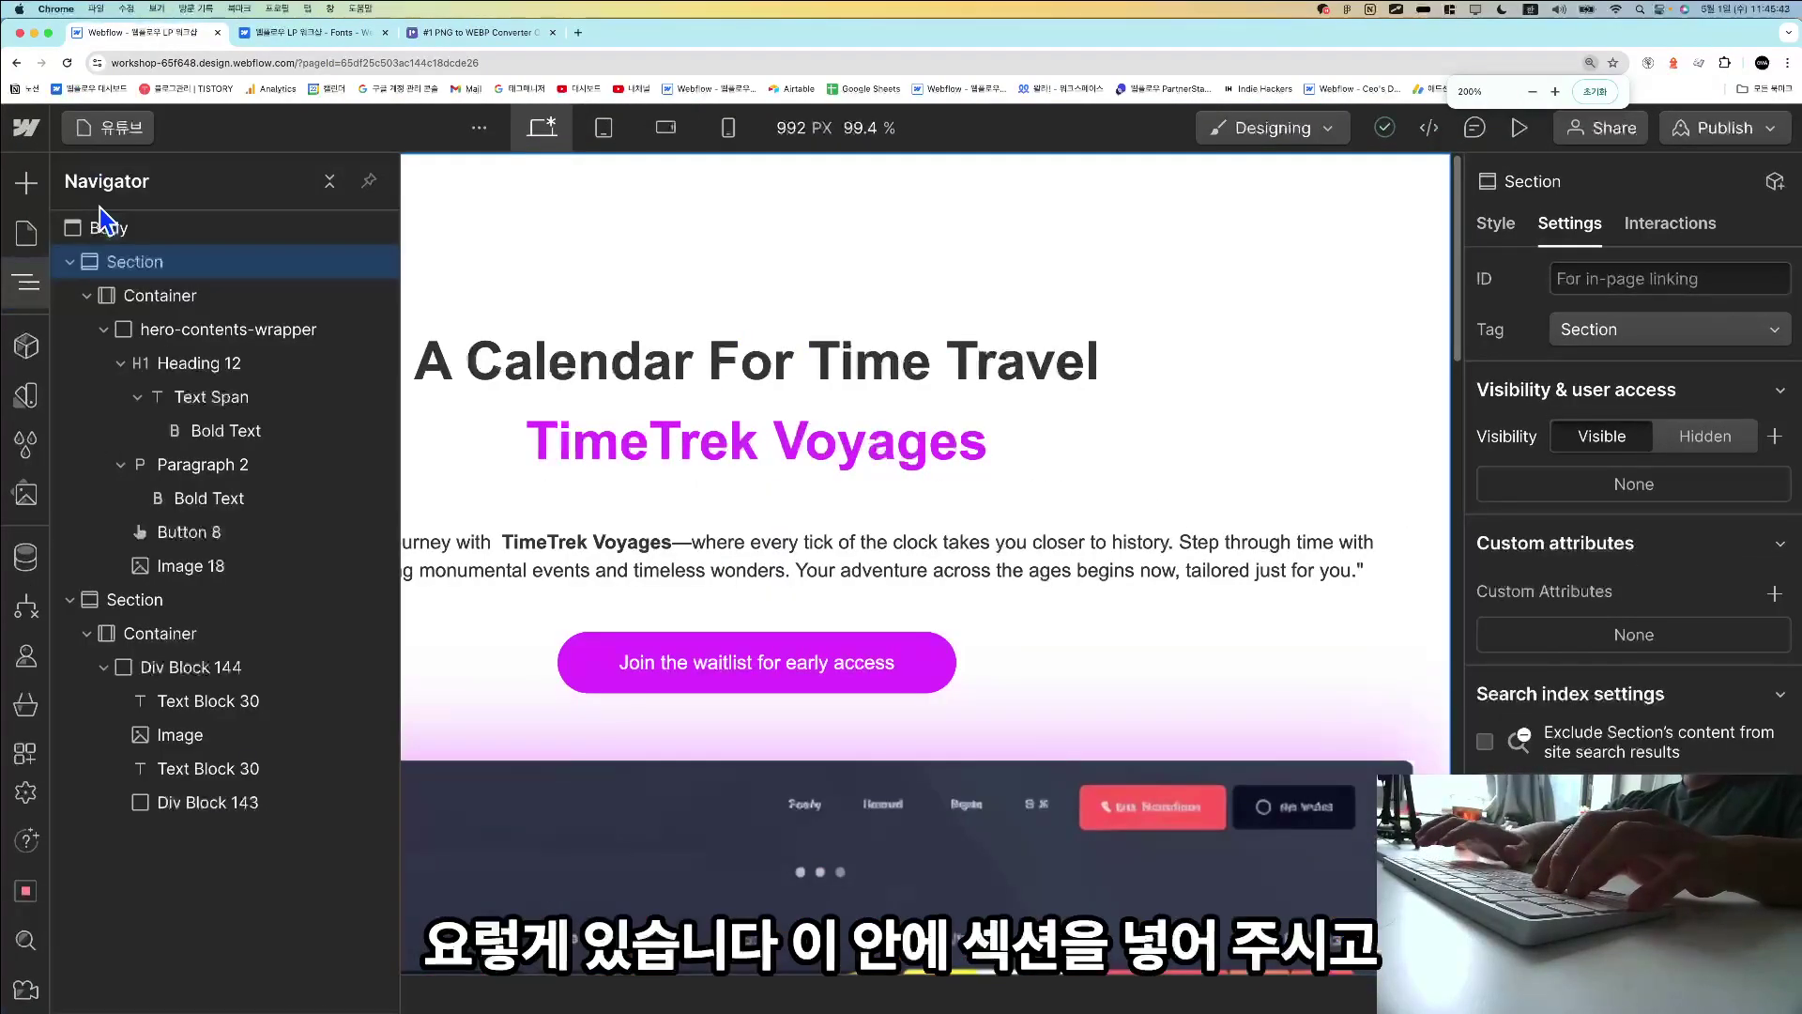
click(160, 303)
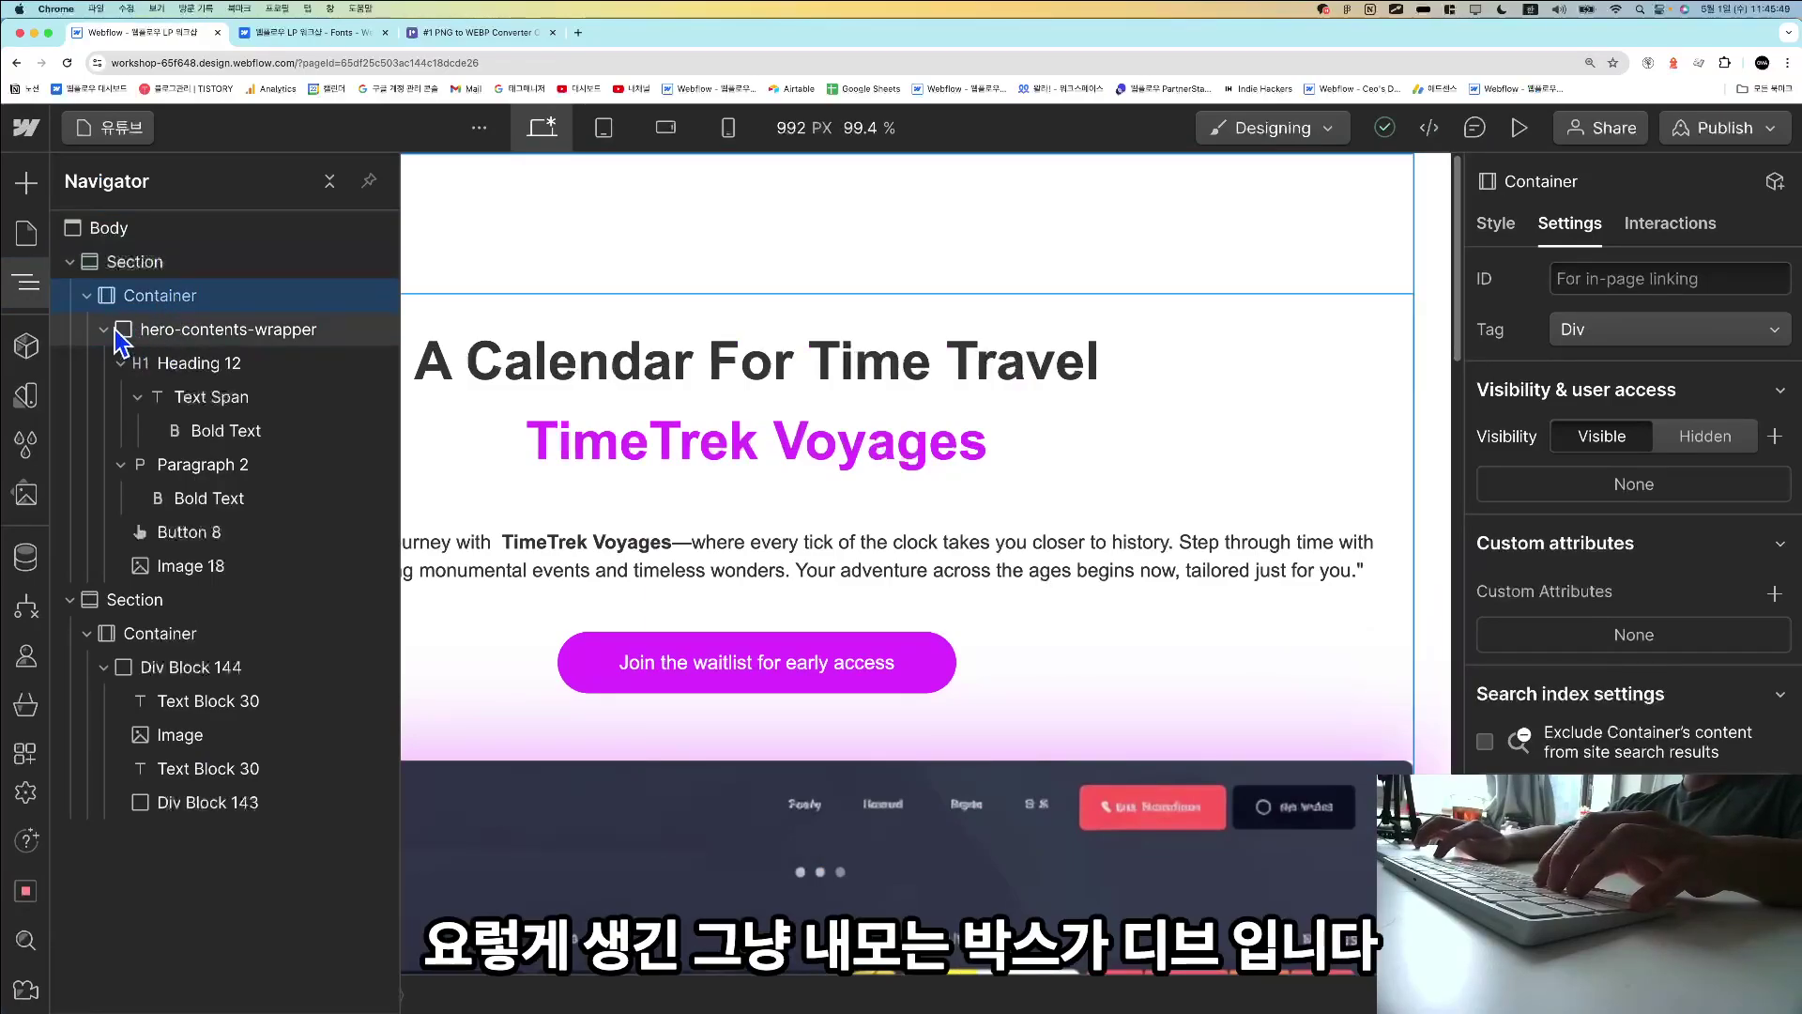
click(143, 336)
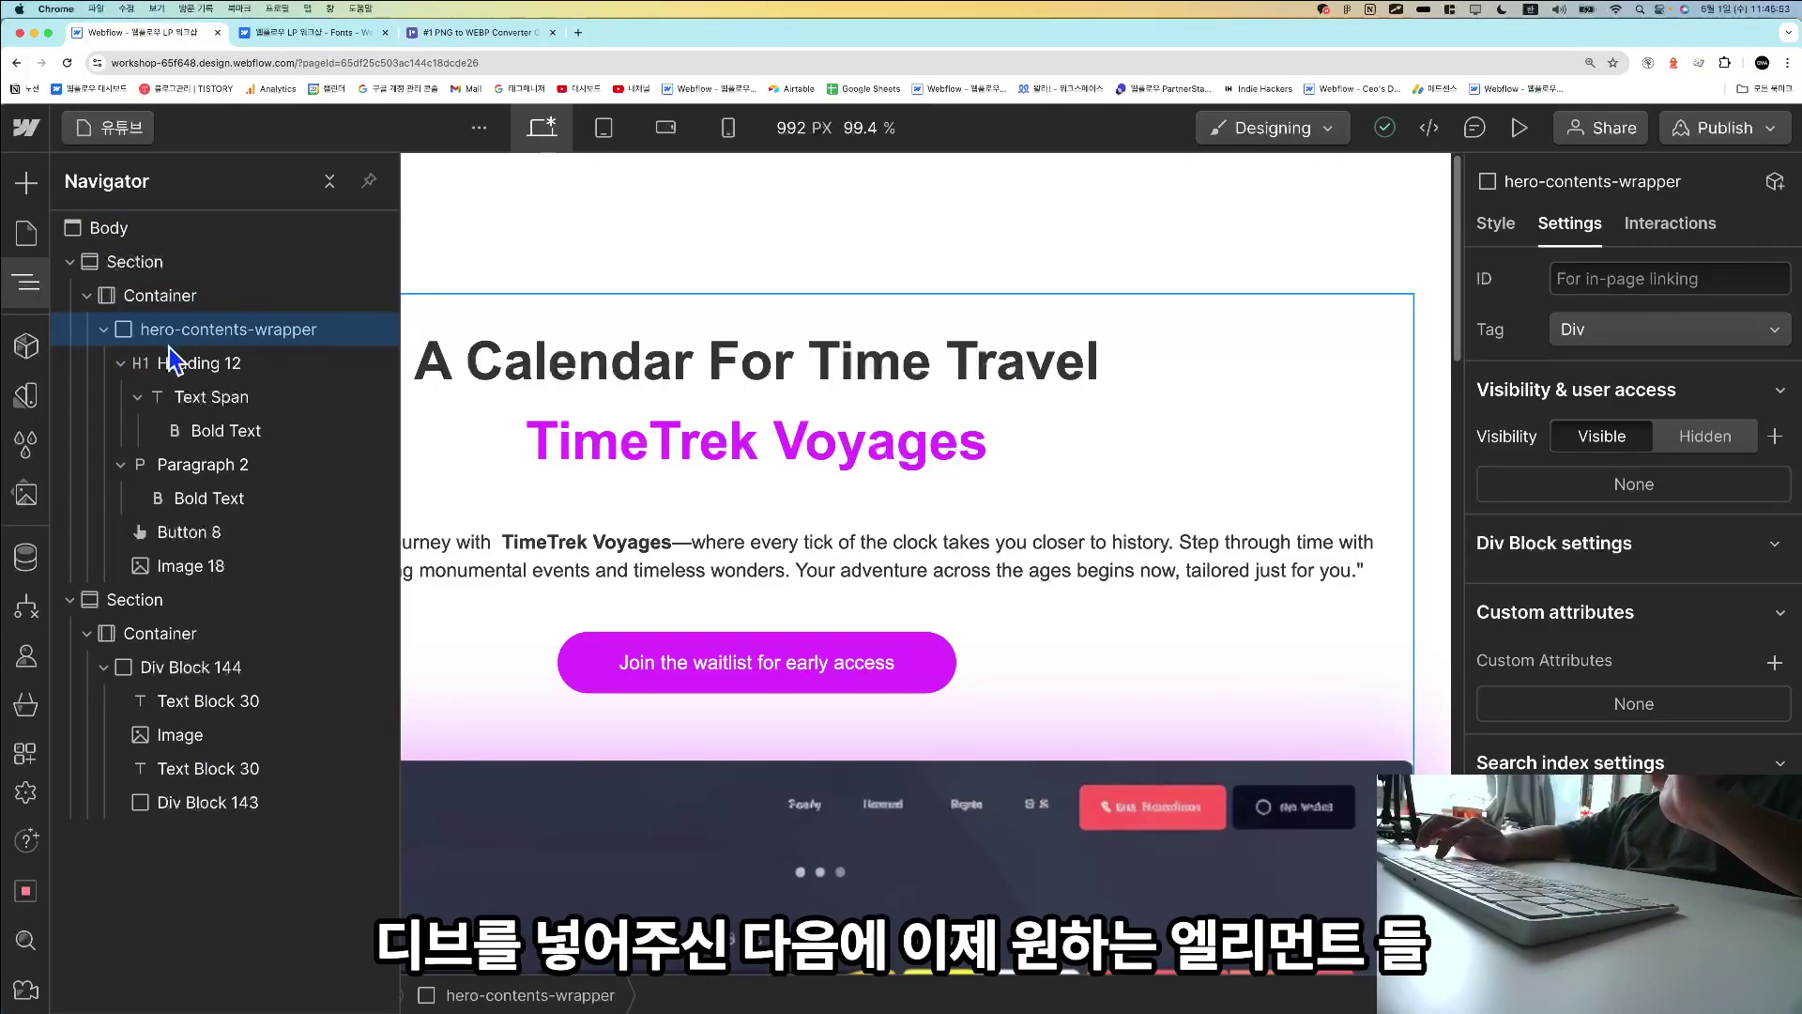
Collapse Heading 12 and Paragraph 2 in the element tree, and select Paragraph 2, Button 8 and Image 18 in turn.
click(120, 364)
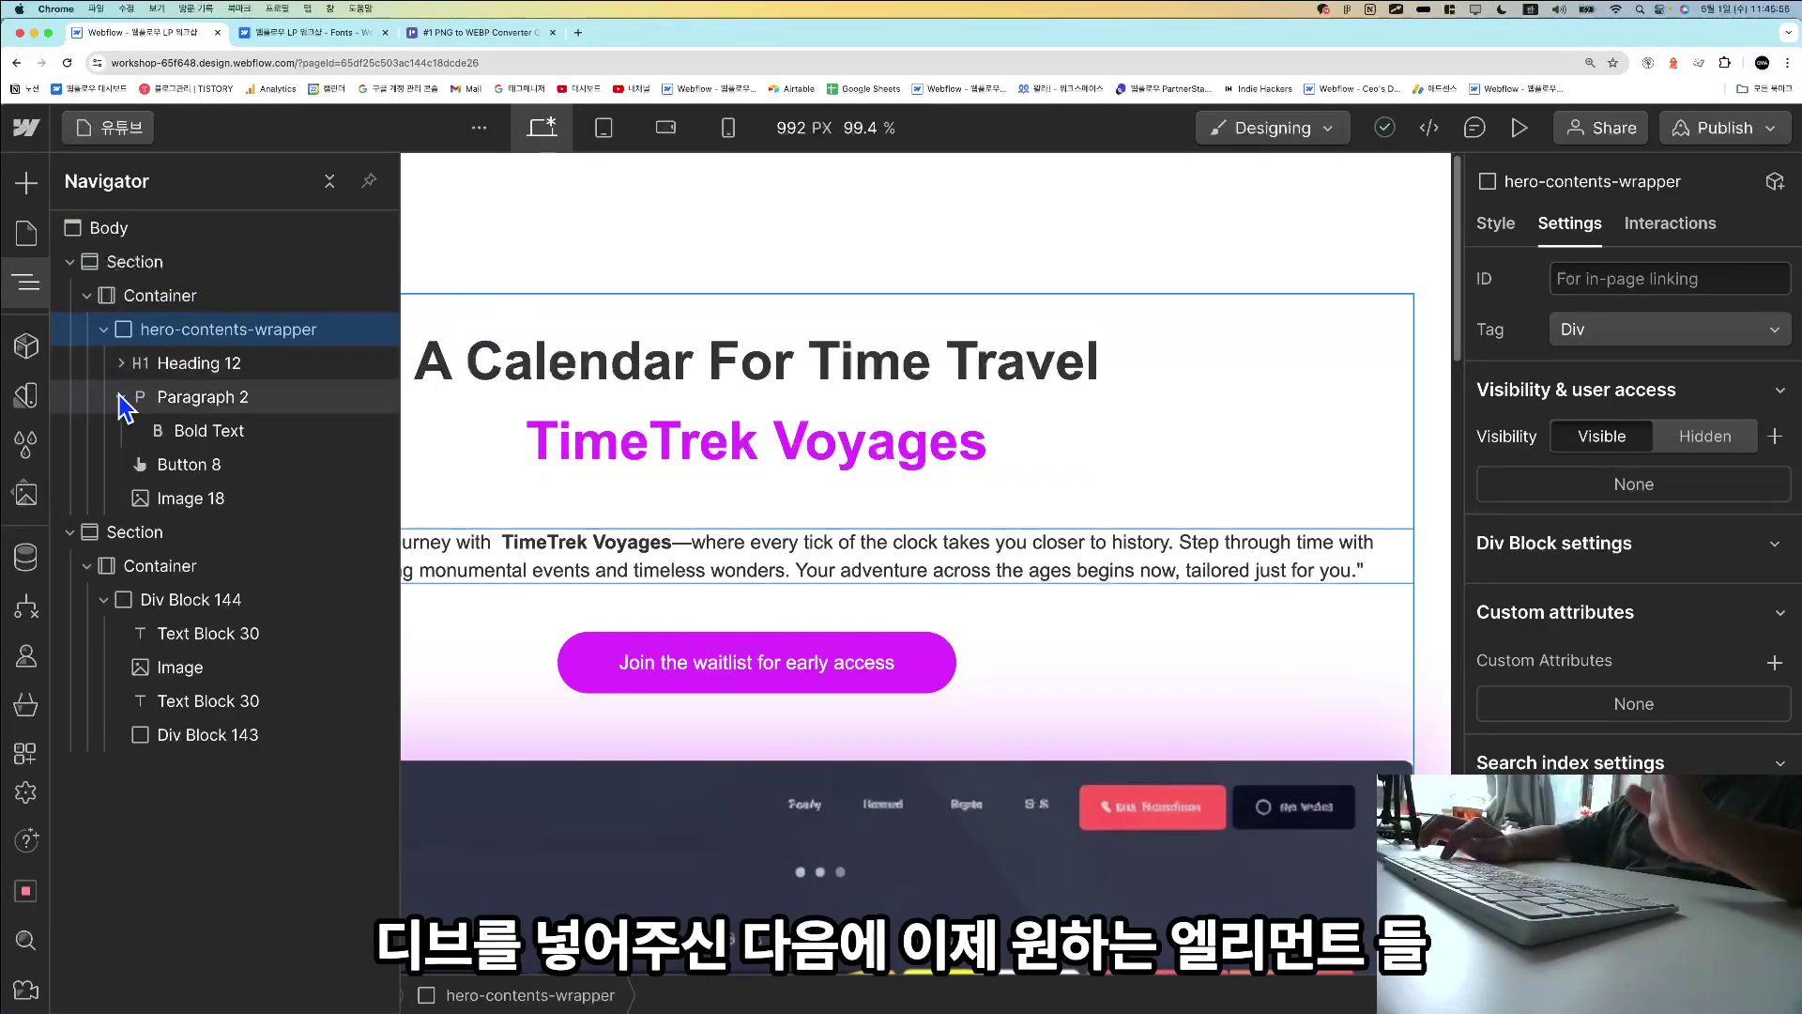
click(122, 397)
key(Down)
click(180, 403)
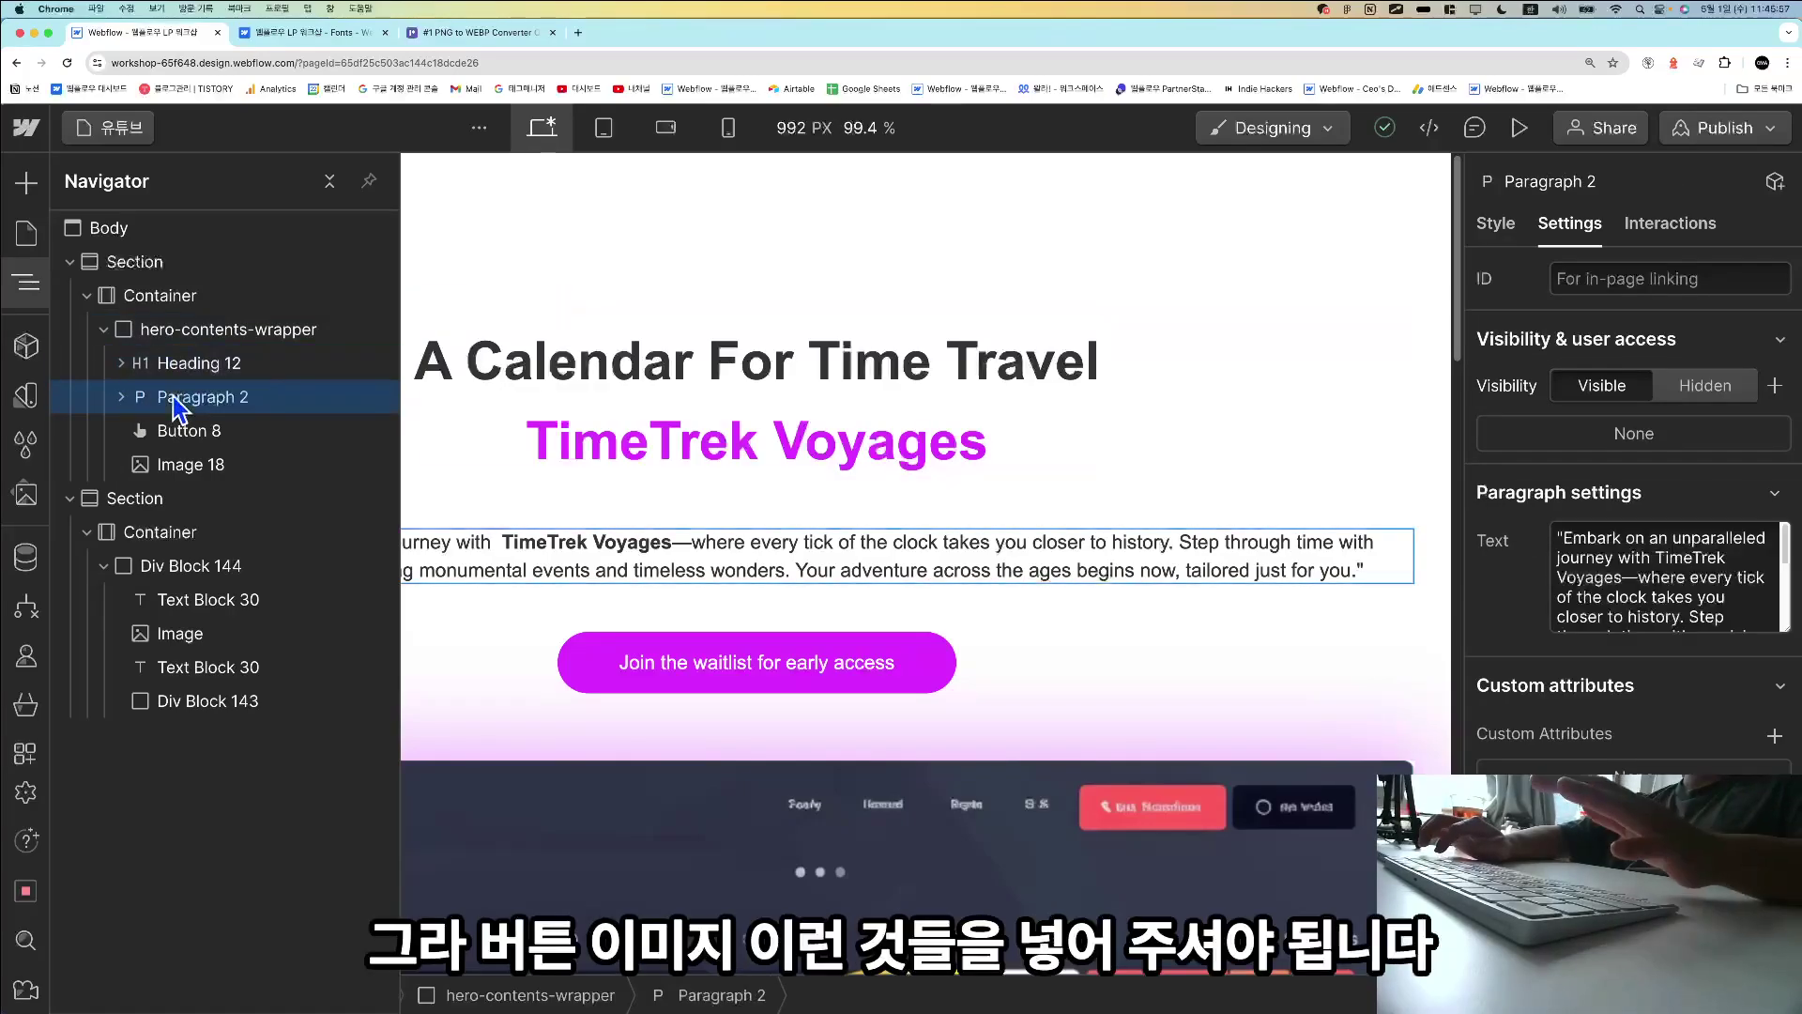
click(183, 431)
click(175, 469)
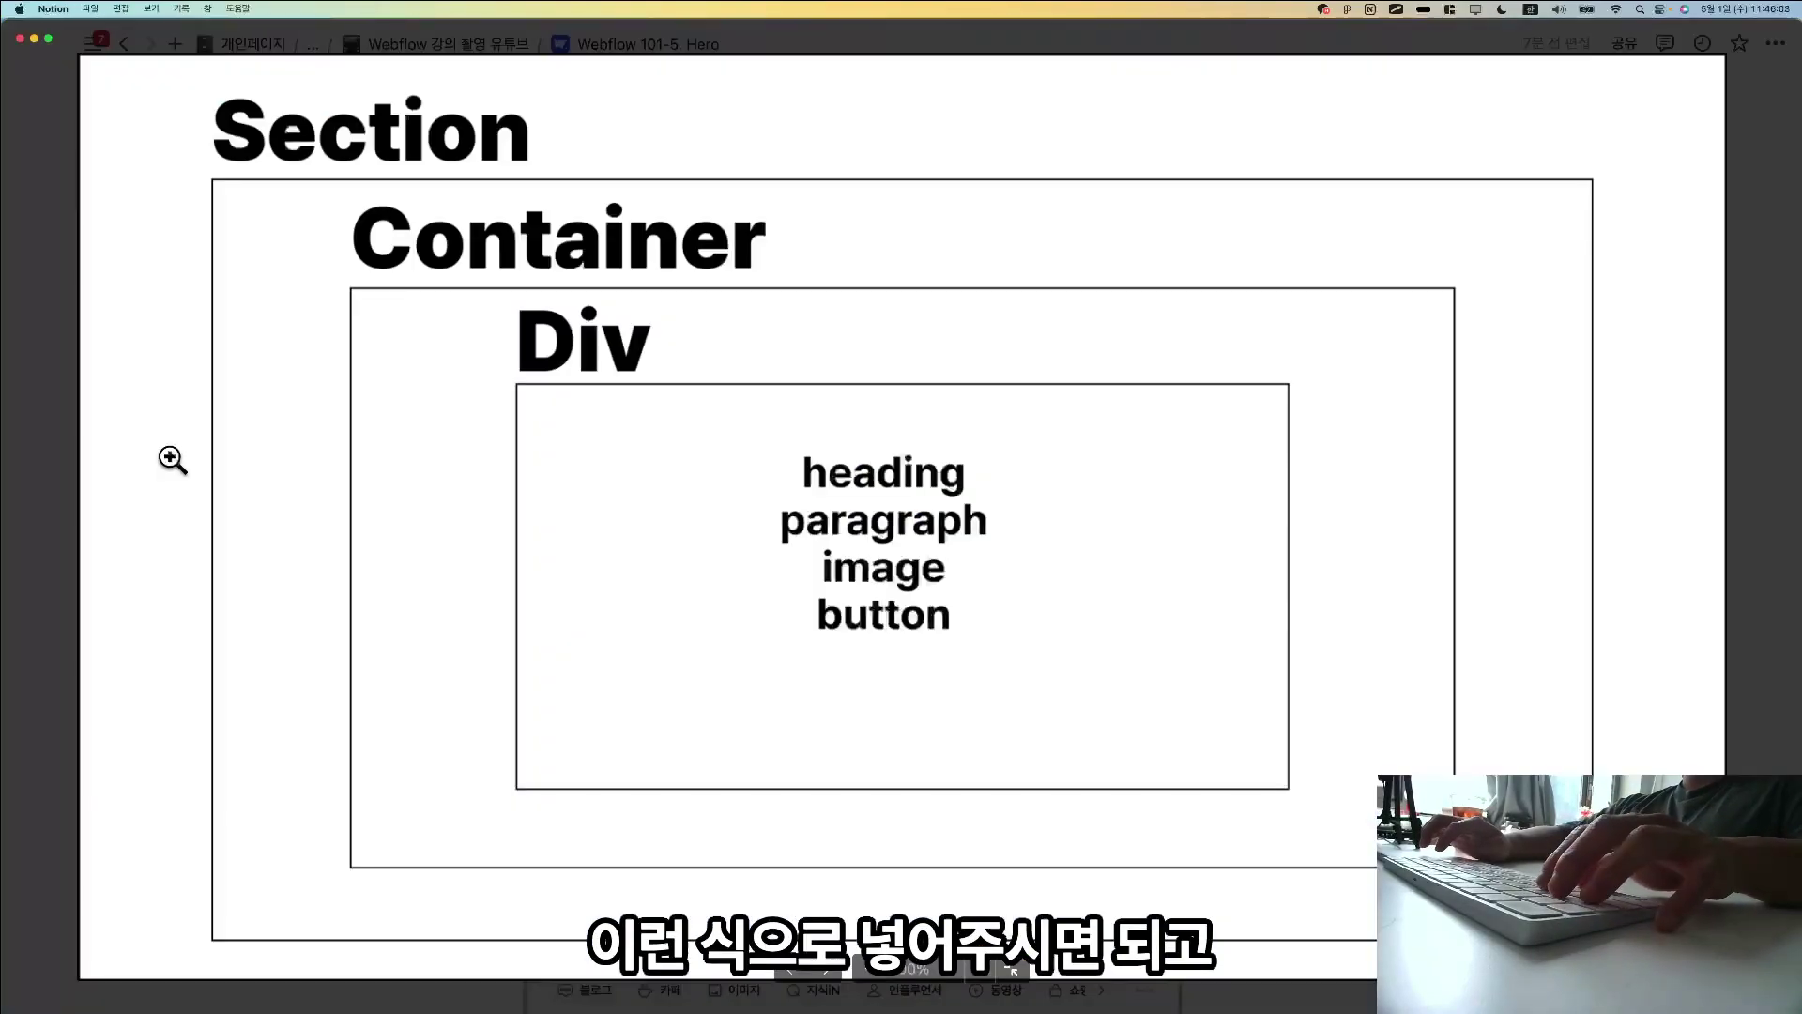
Return to the Notion notes, close the enlarged diagram and read why content needs the section, container and div structure.
key(super+Tab)
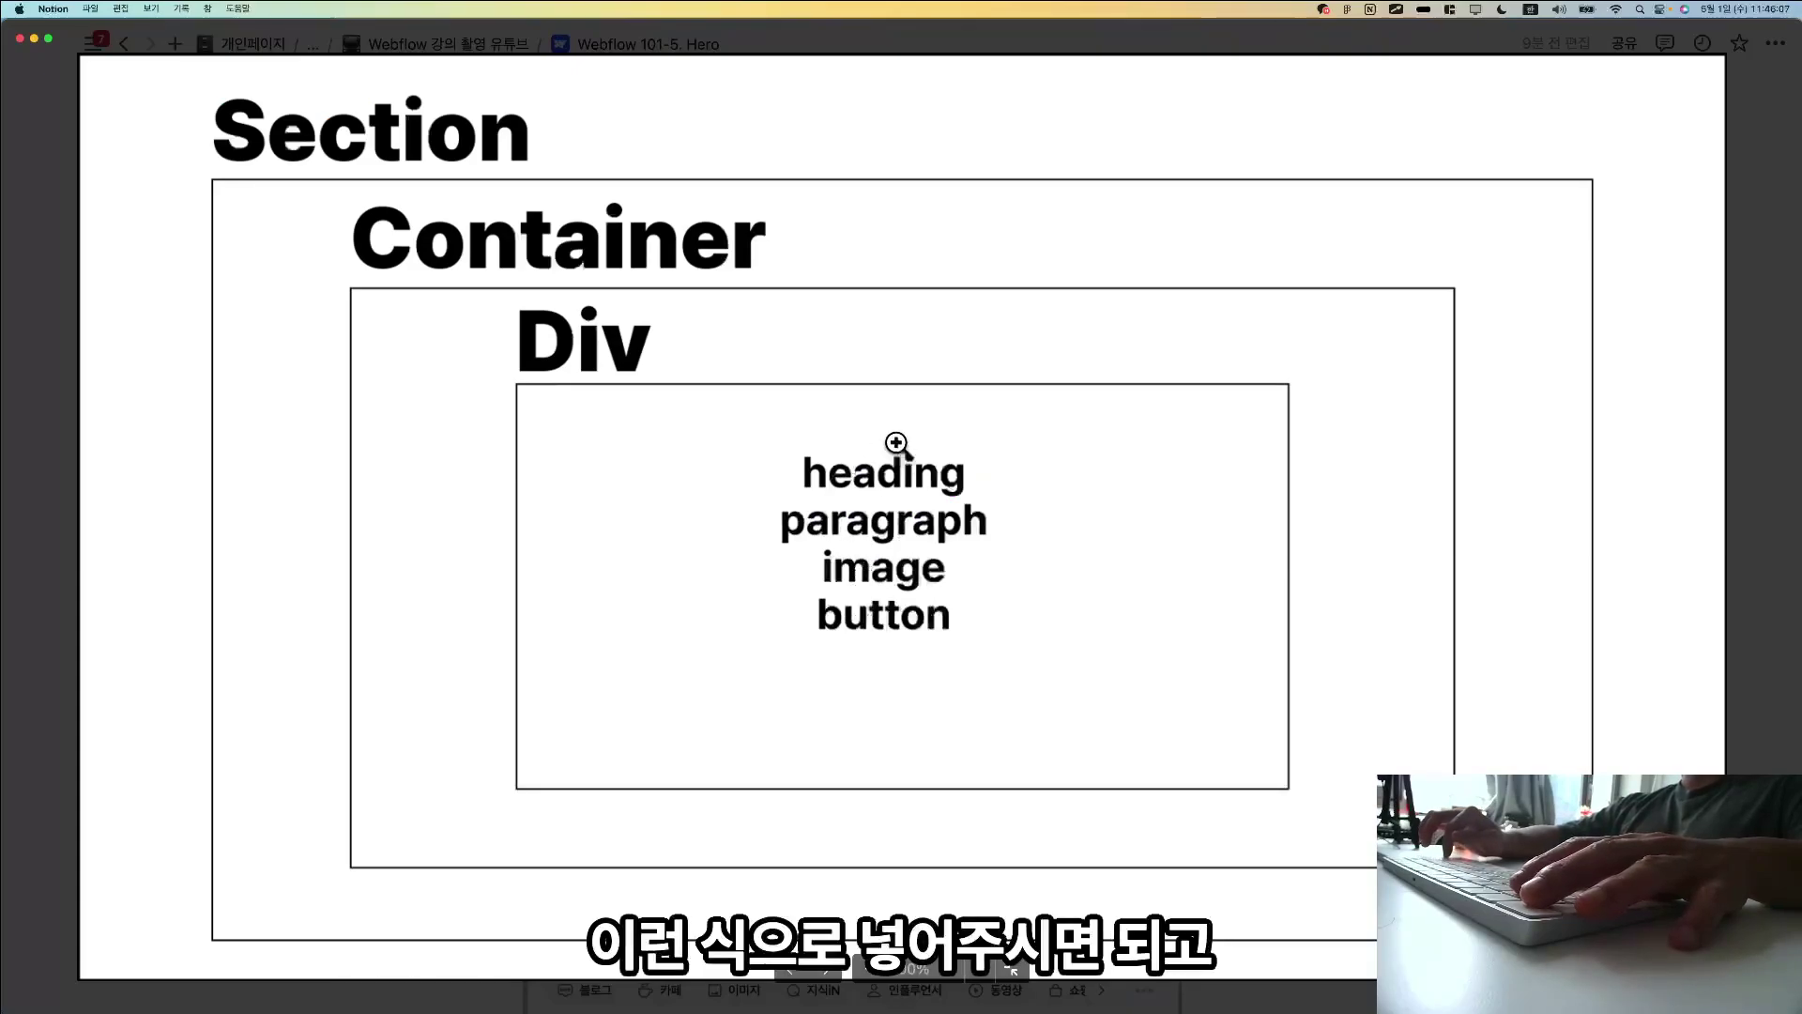
key(Escape)
scroll(925, 526, down, 2)
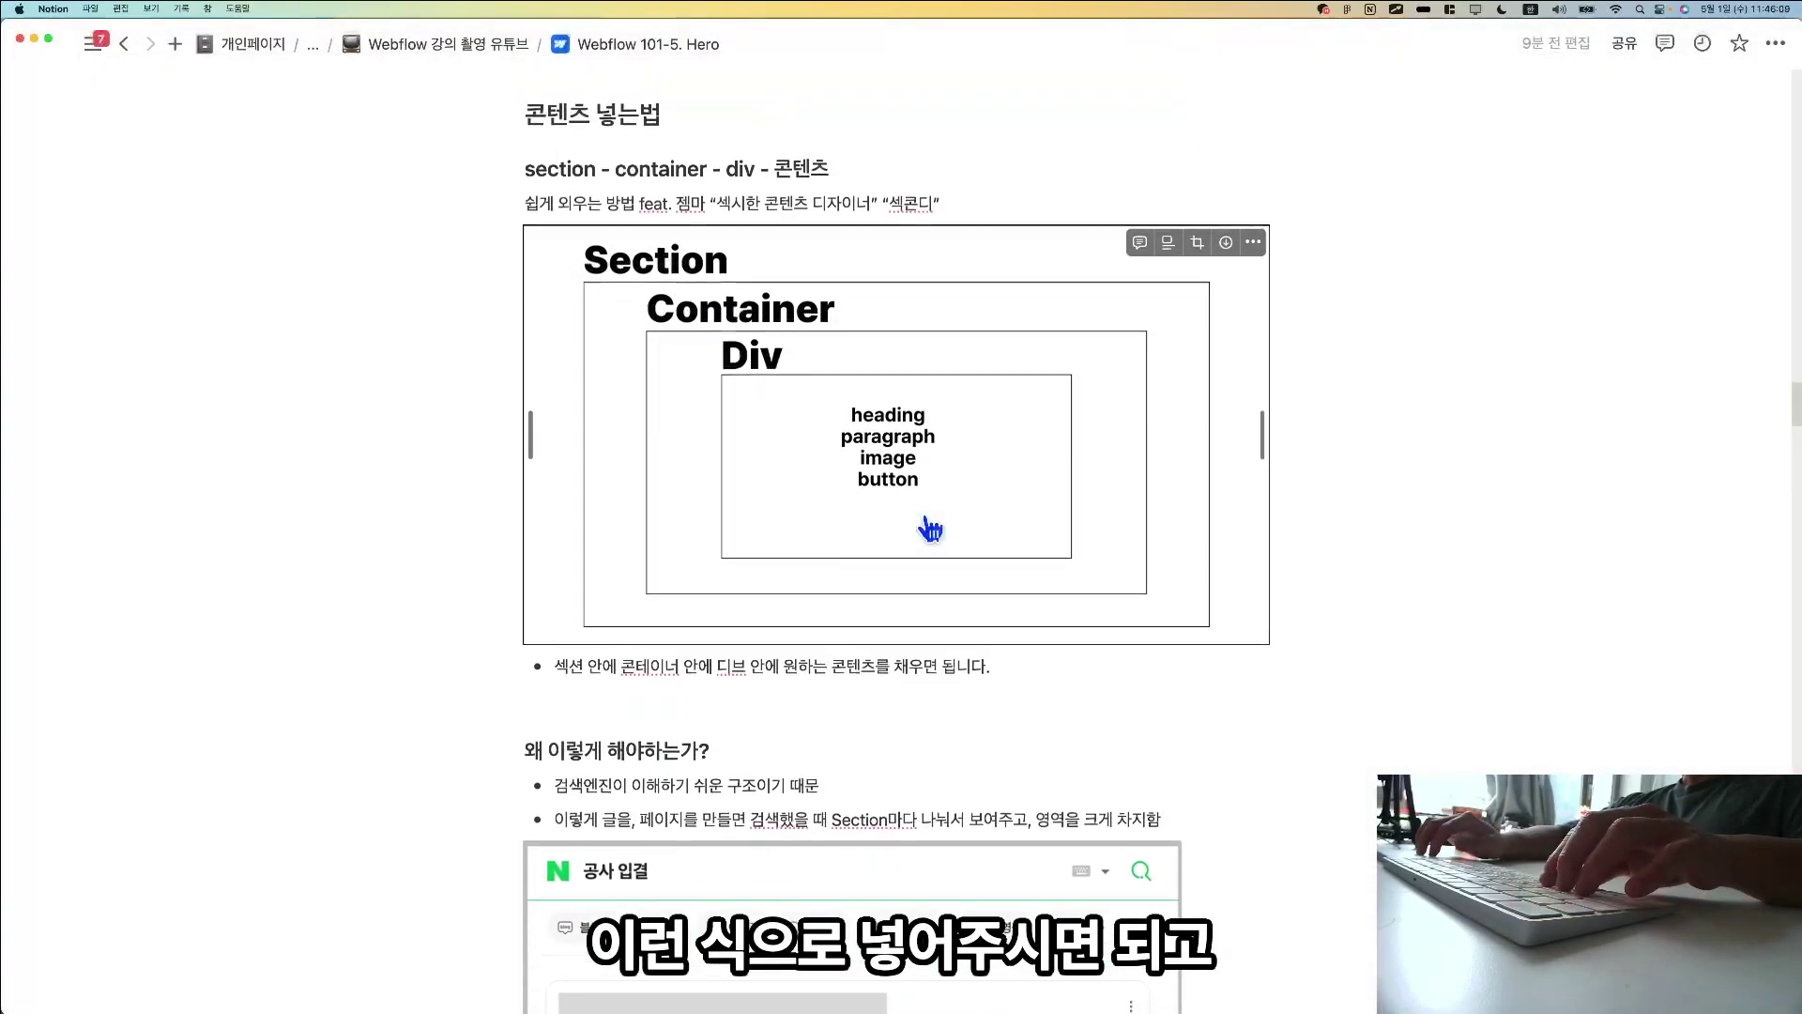
scroll(929, 528, down, 1)
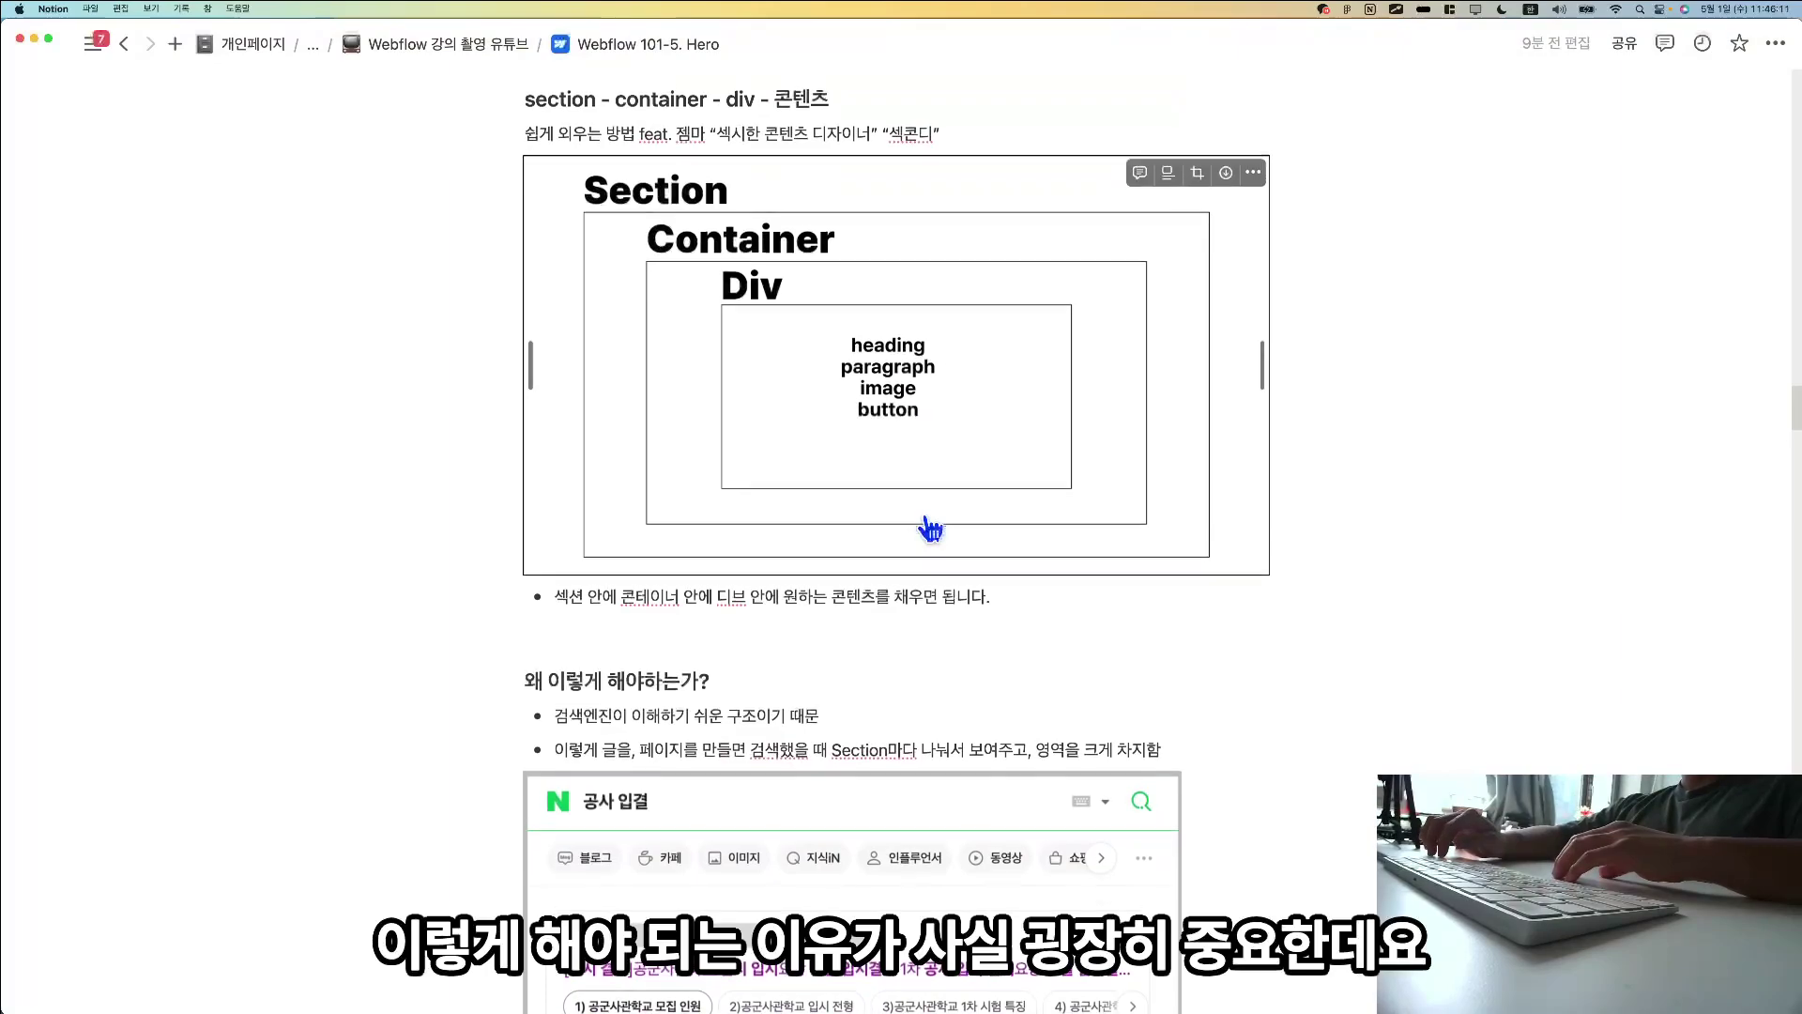
scroll(929, 528, down, 1)
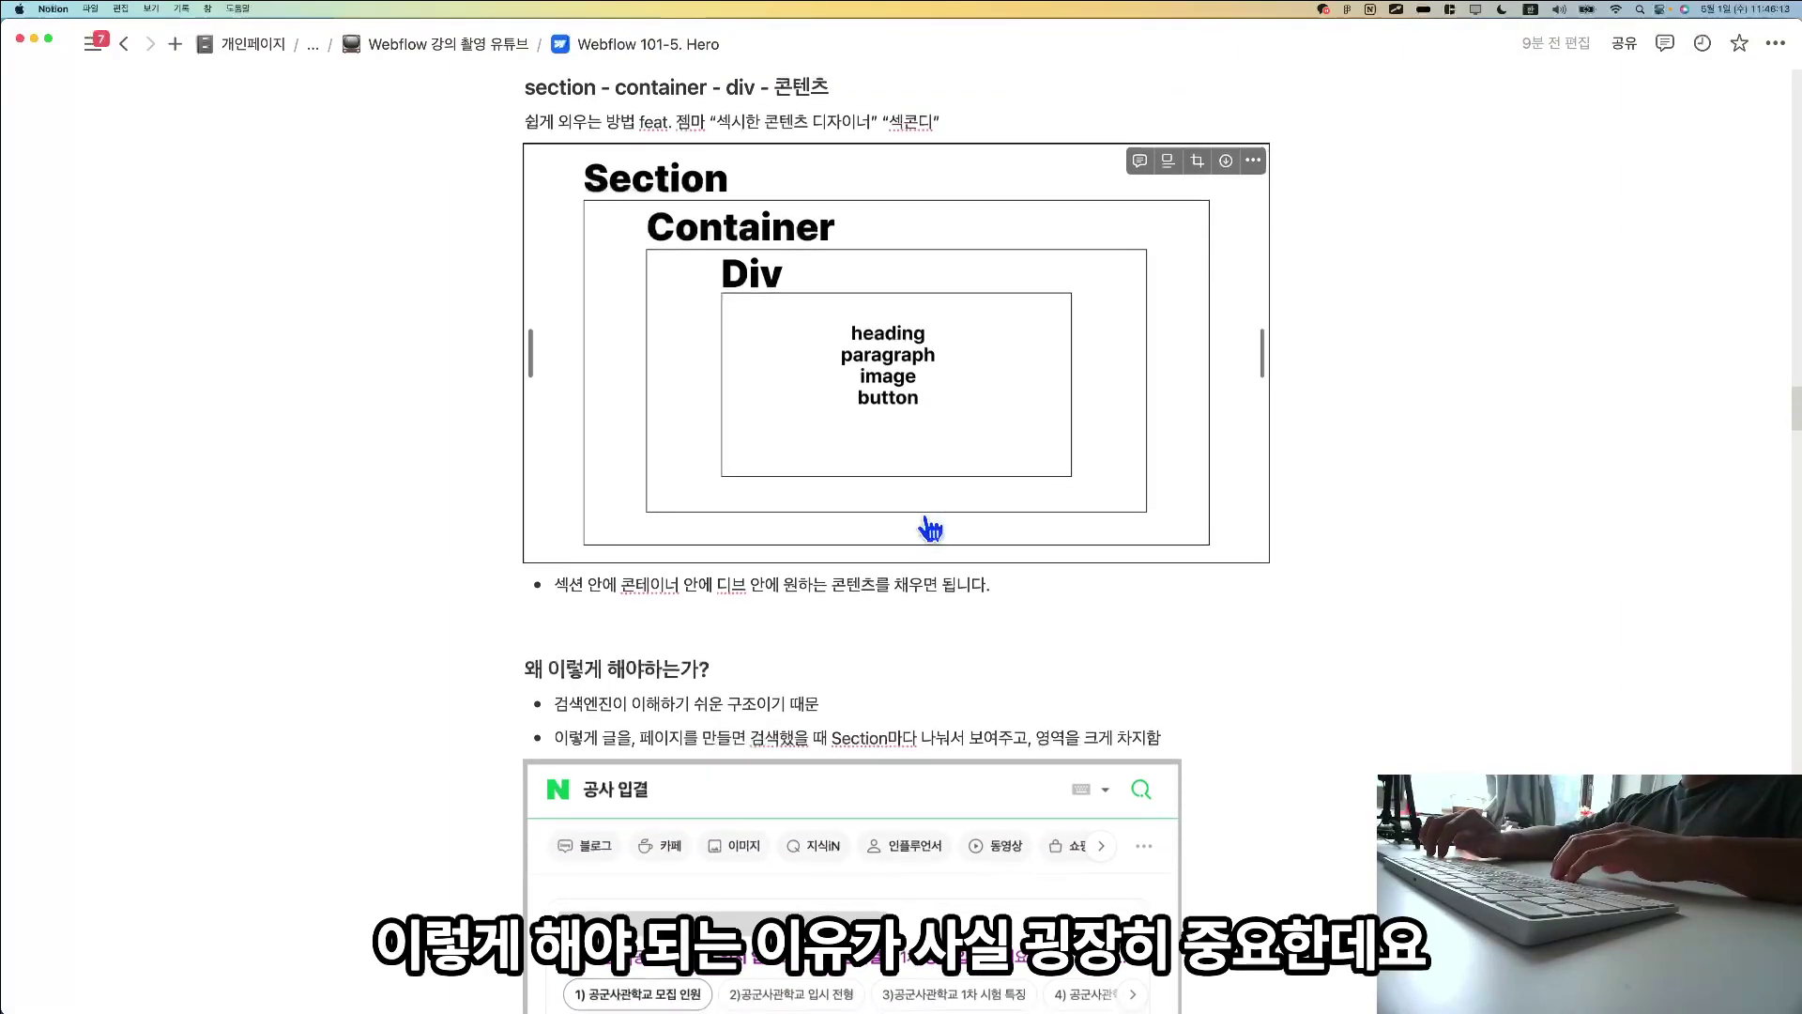
scroll(929, 528, up, 1)
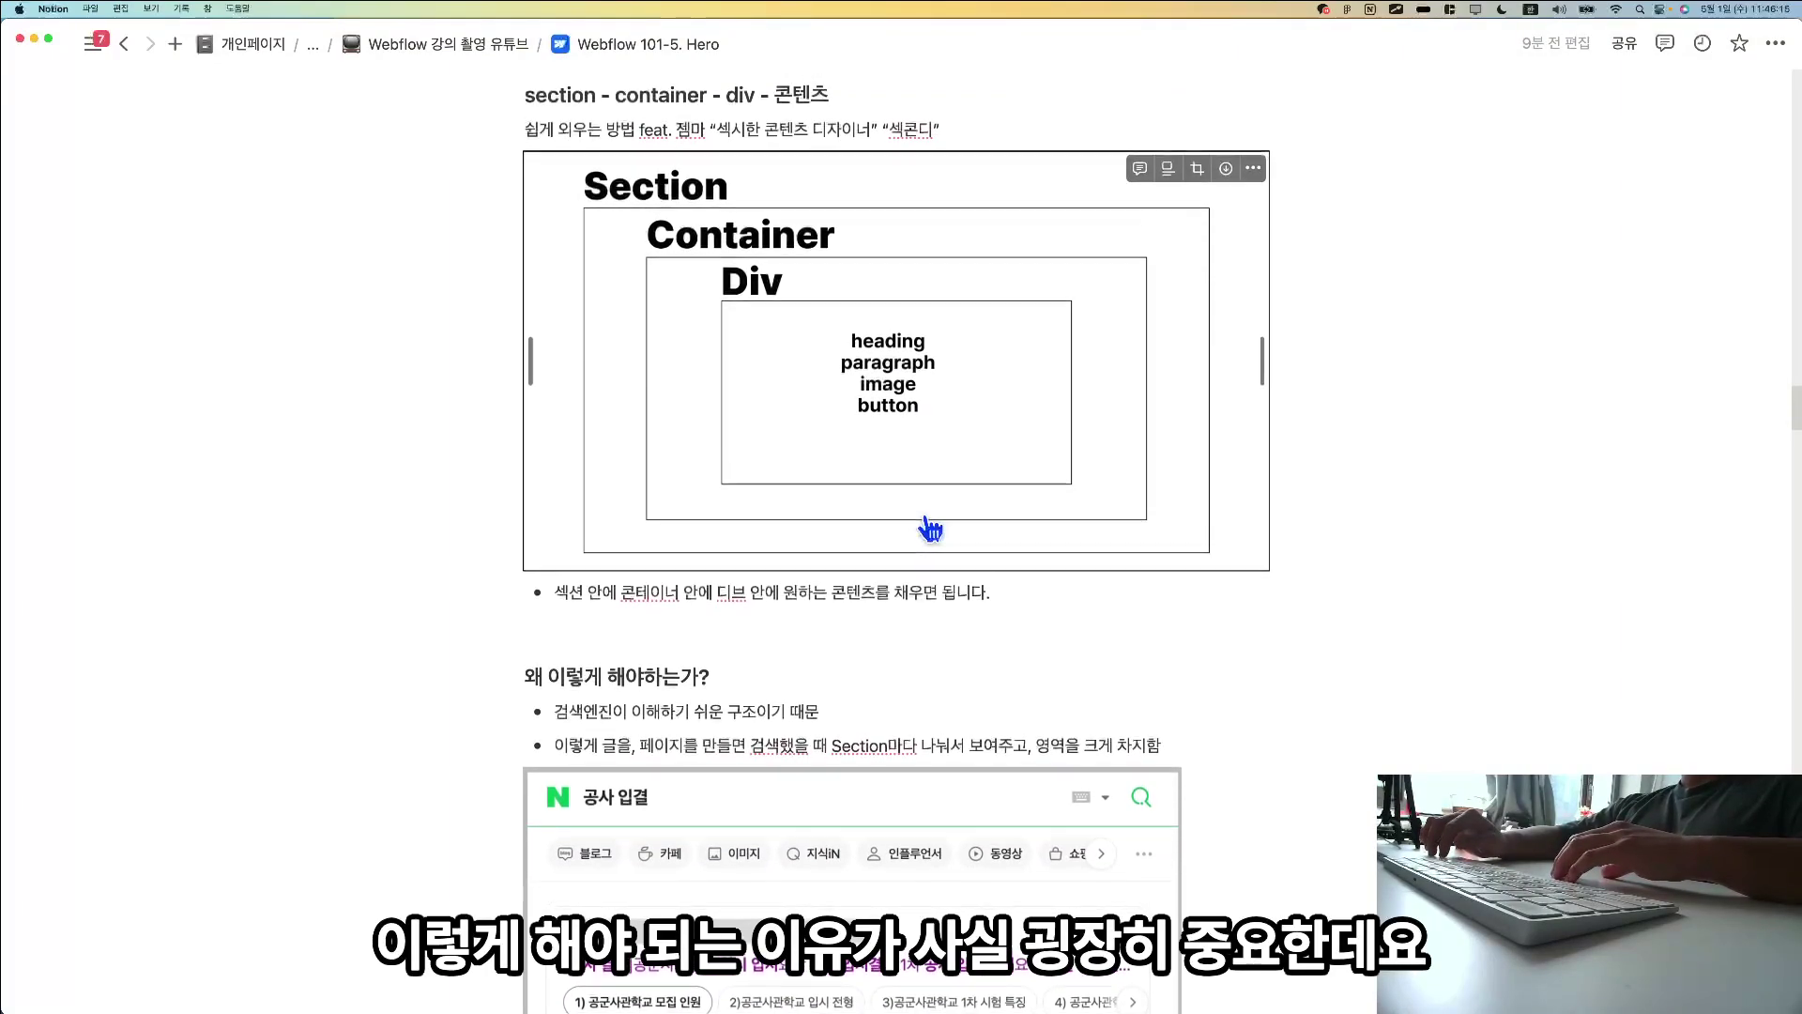
scroll(929, 528, down, 1)
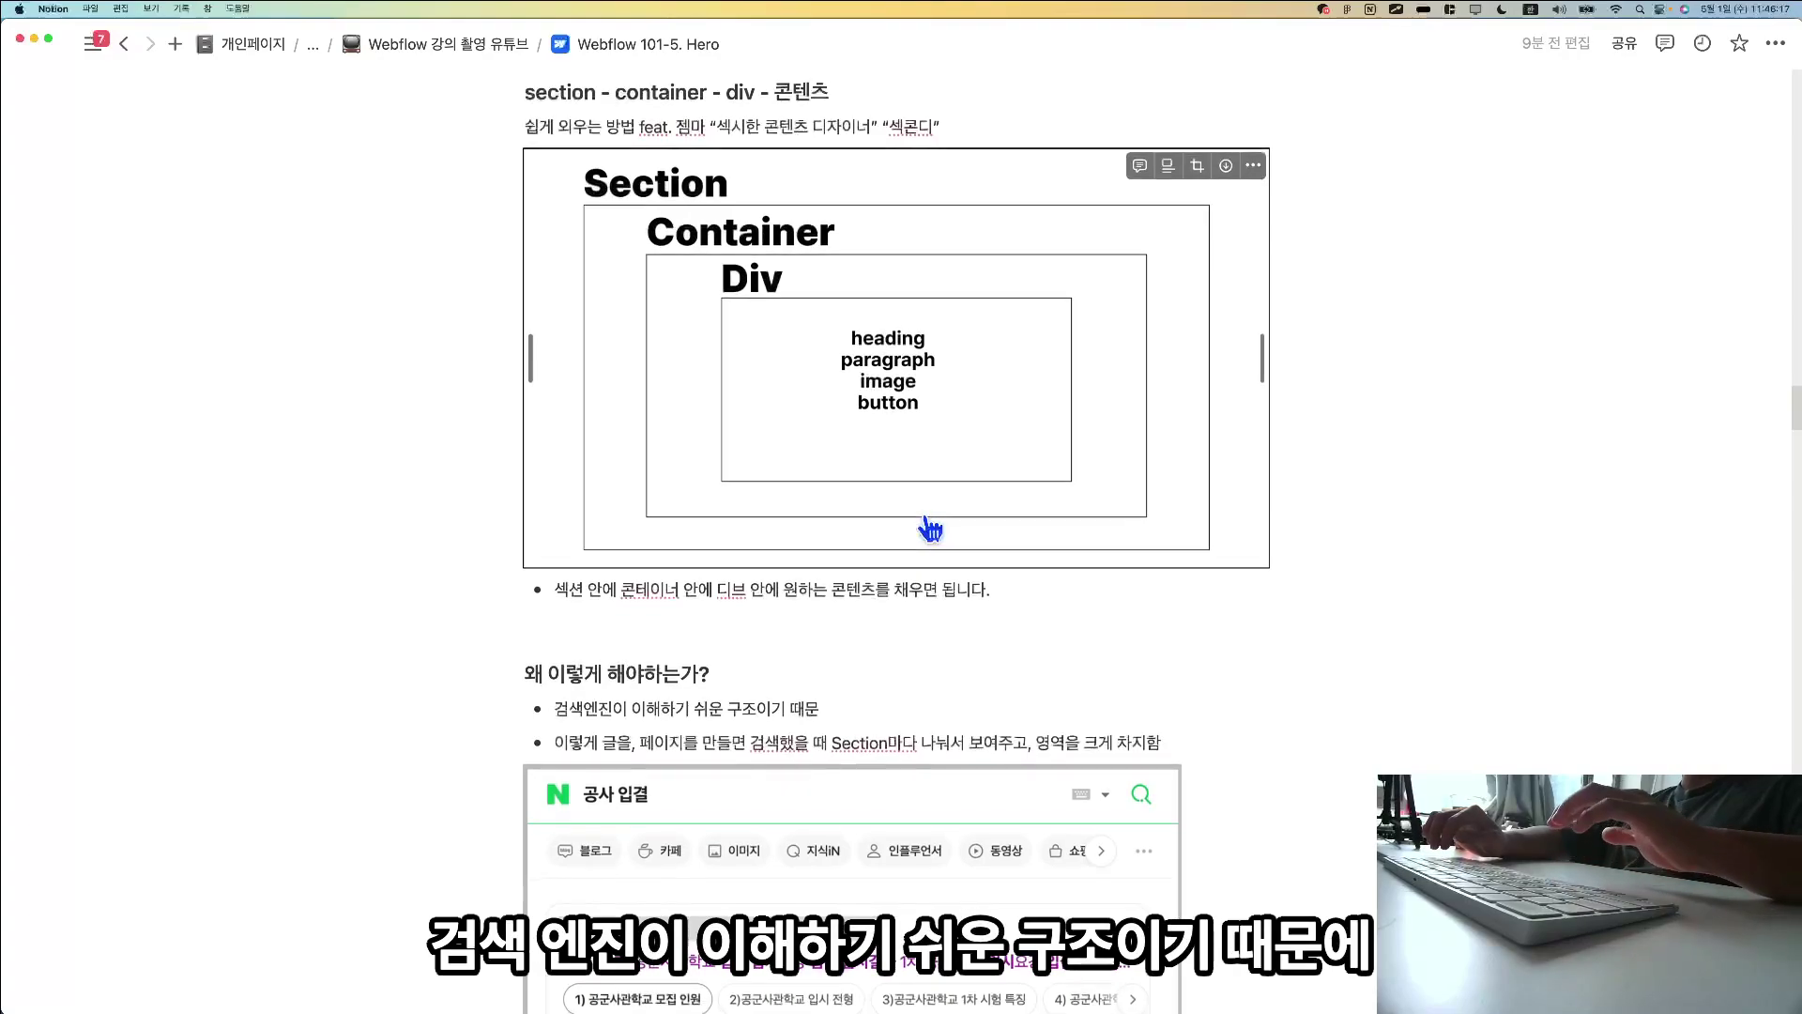
scroll(929, 528, down, 5)
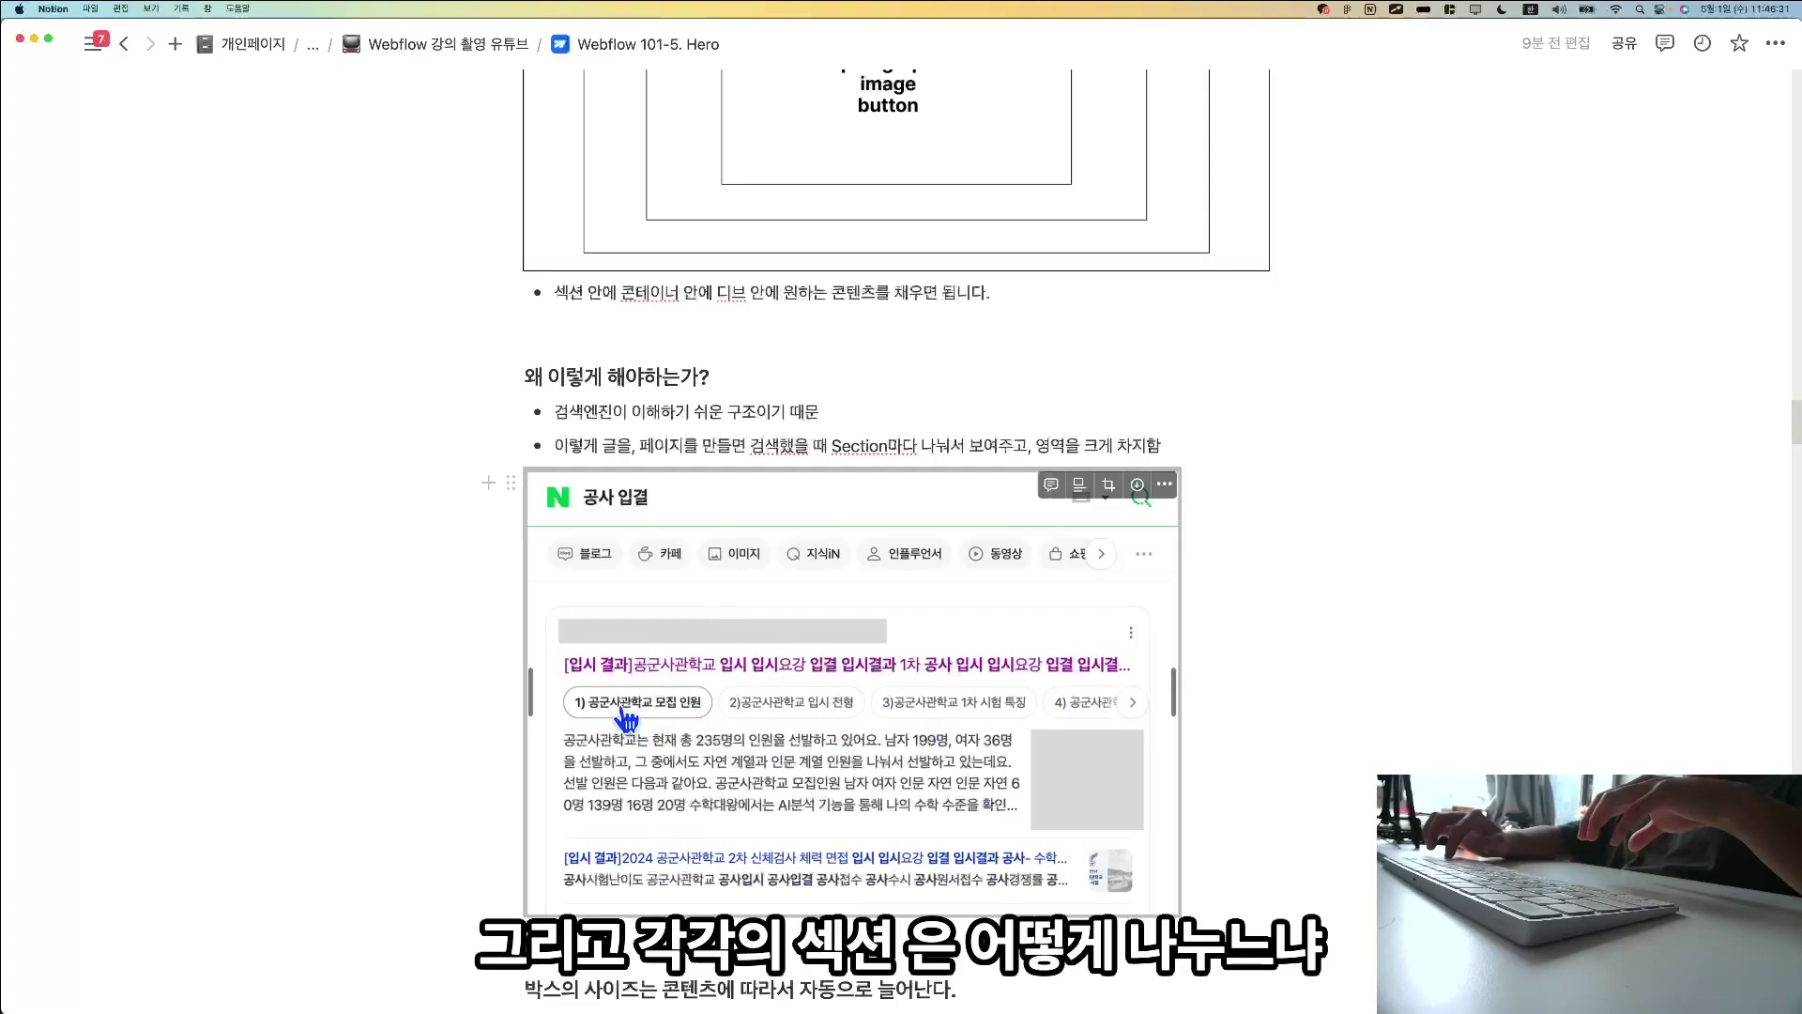
scroll(674, 730, down, 1)
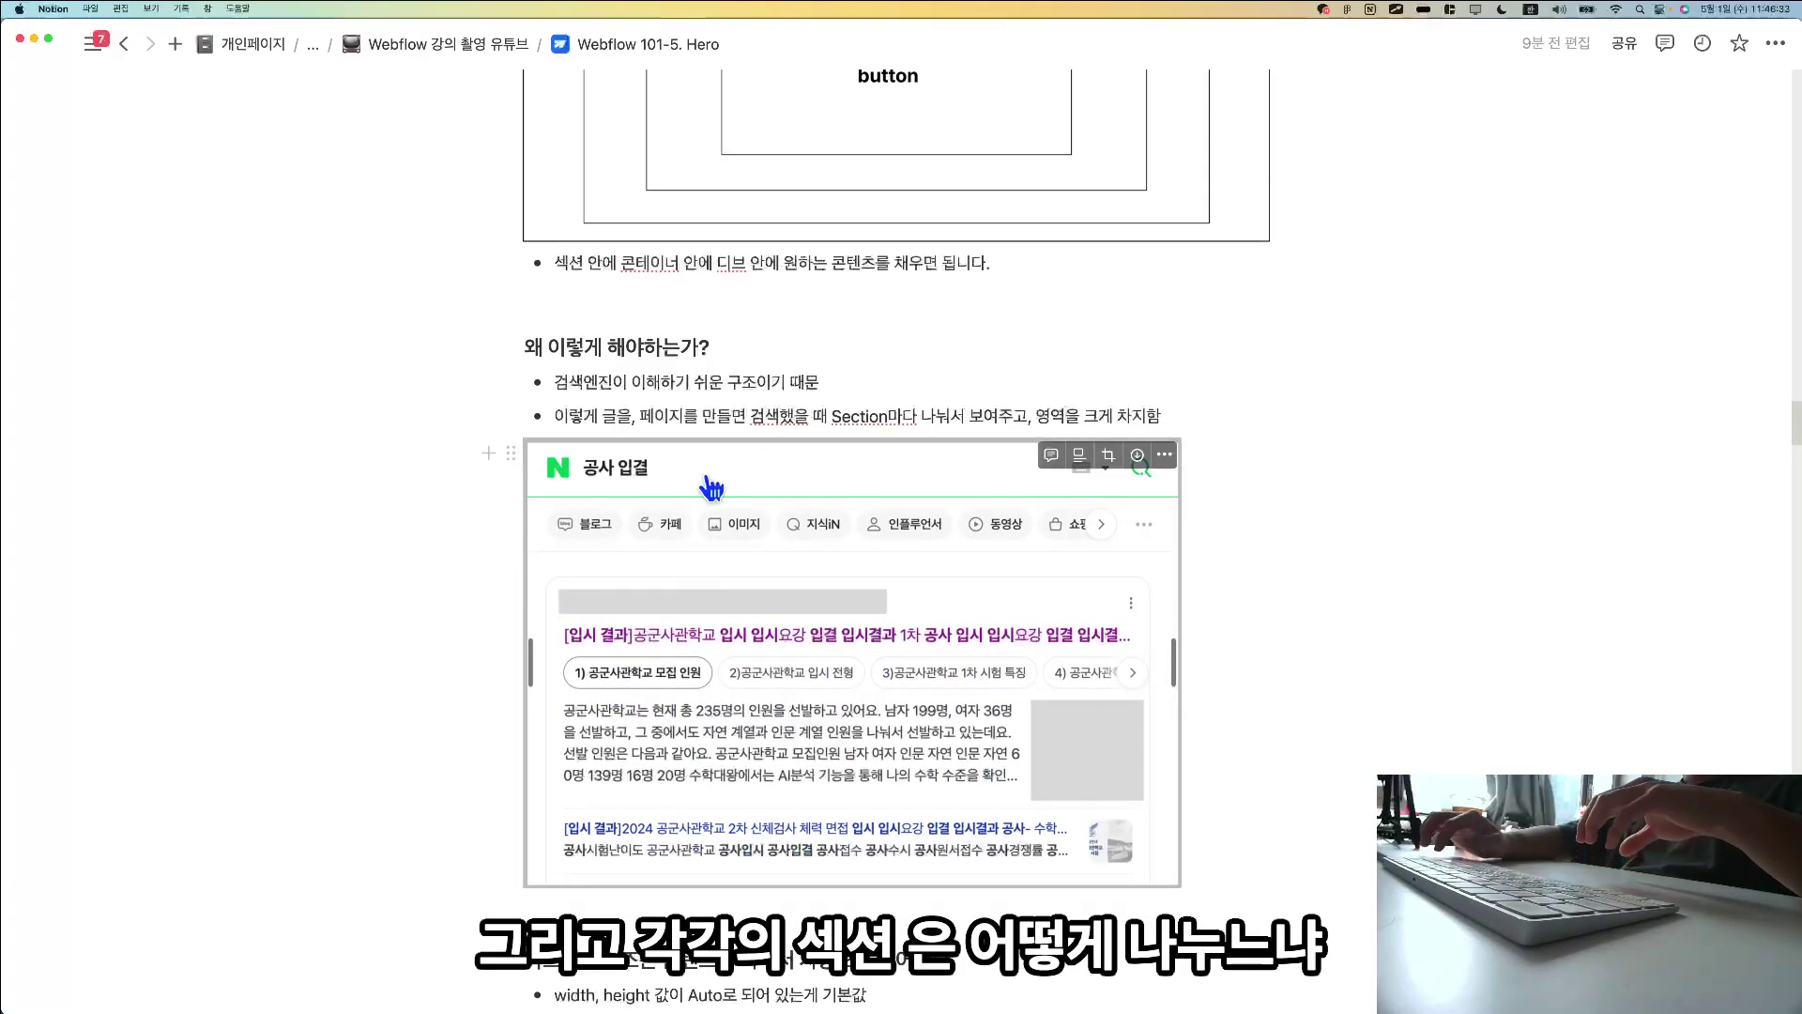
Read the notes on automatic box sizing and highlight the line about dividing Sections semantically.
scroll(717, 506, down, 3)
scroll(712, 488, down, 15)
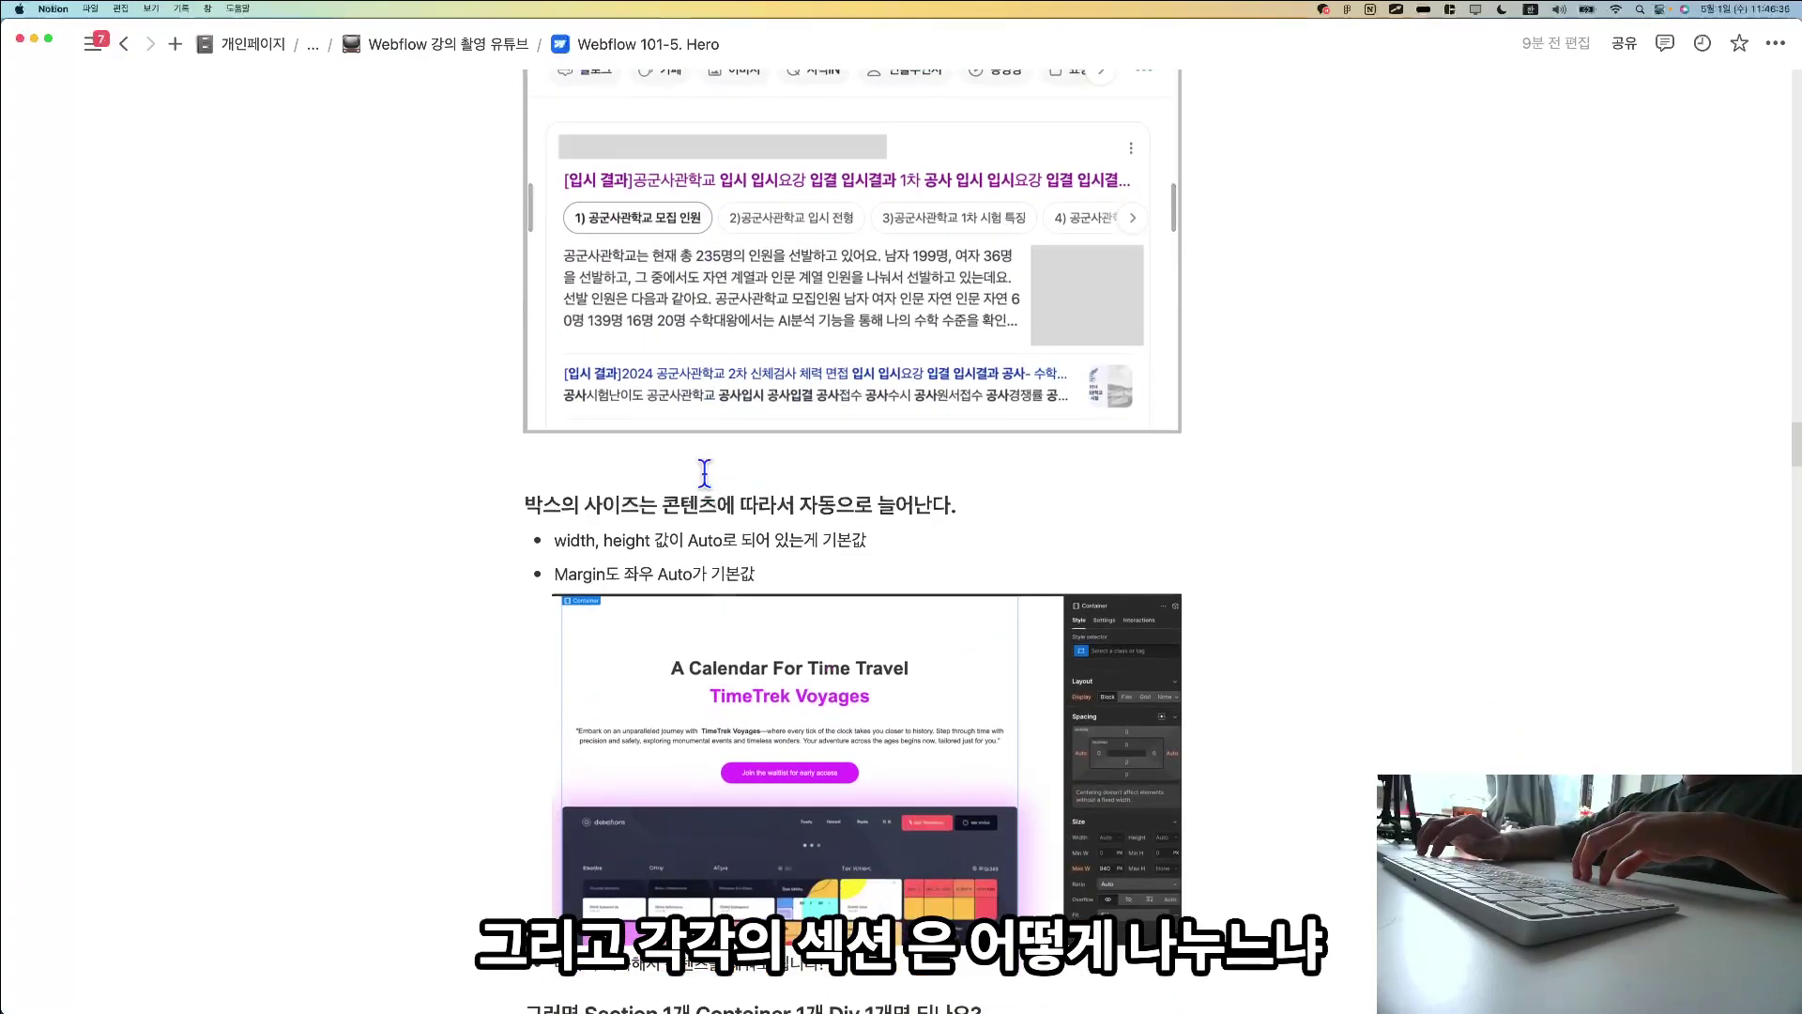
scroll(712, 488, down, 10)
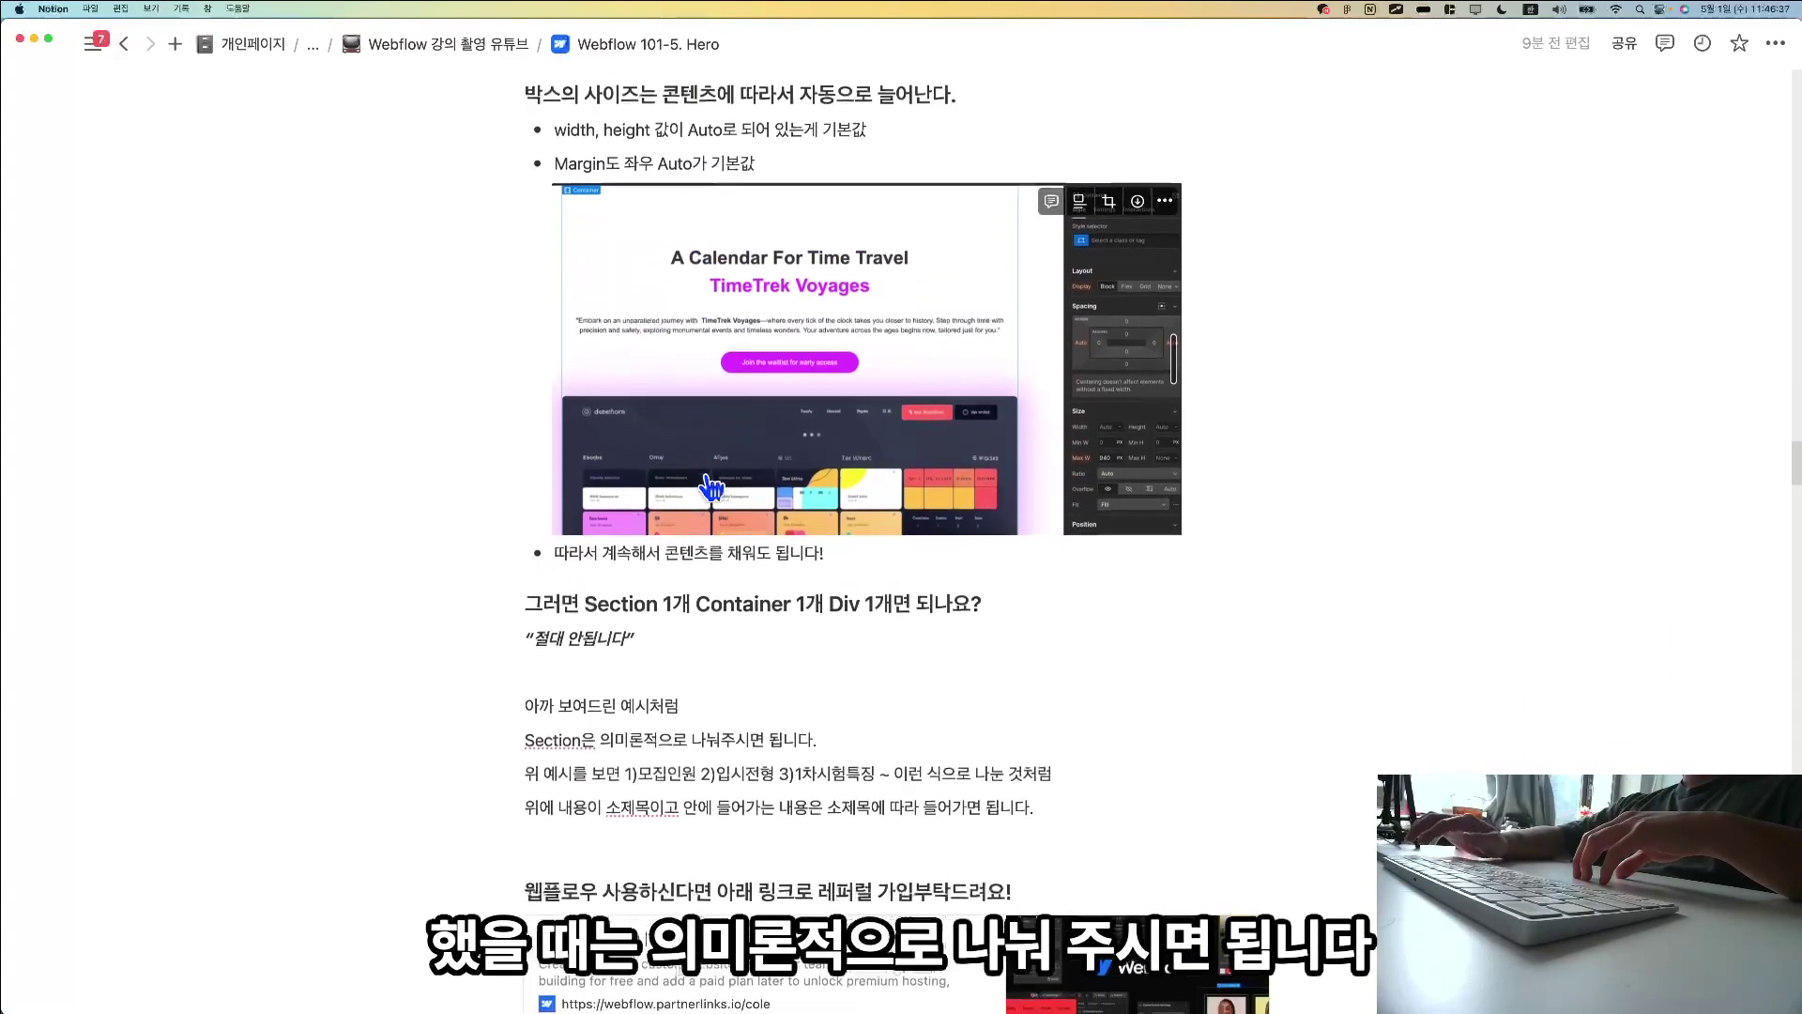
drag(526, 724, 794, 731)
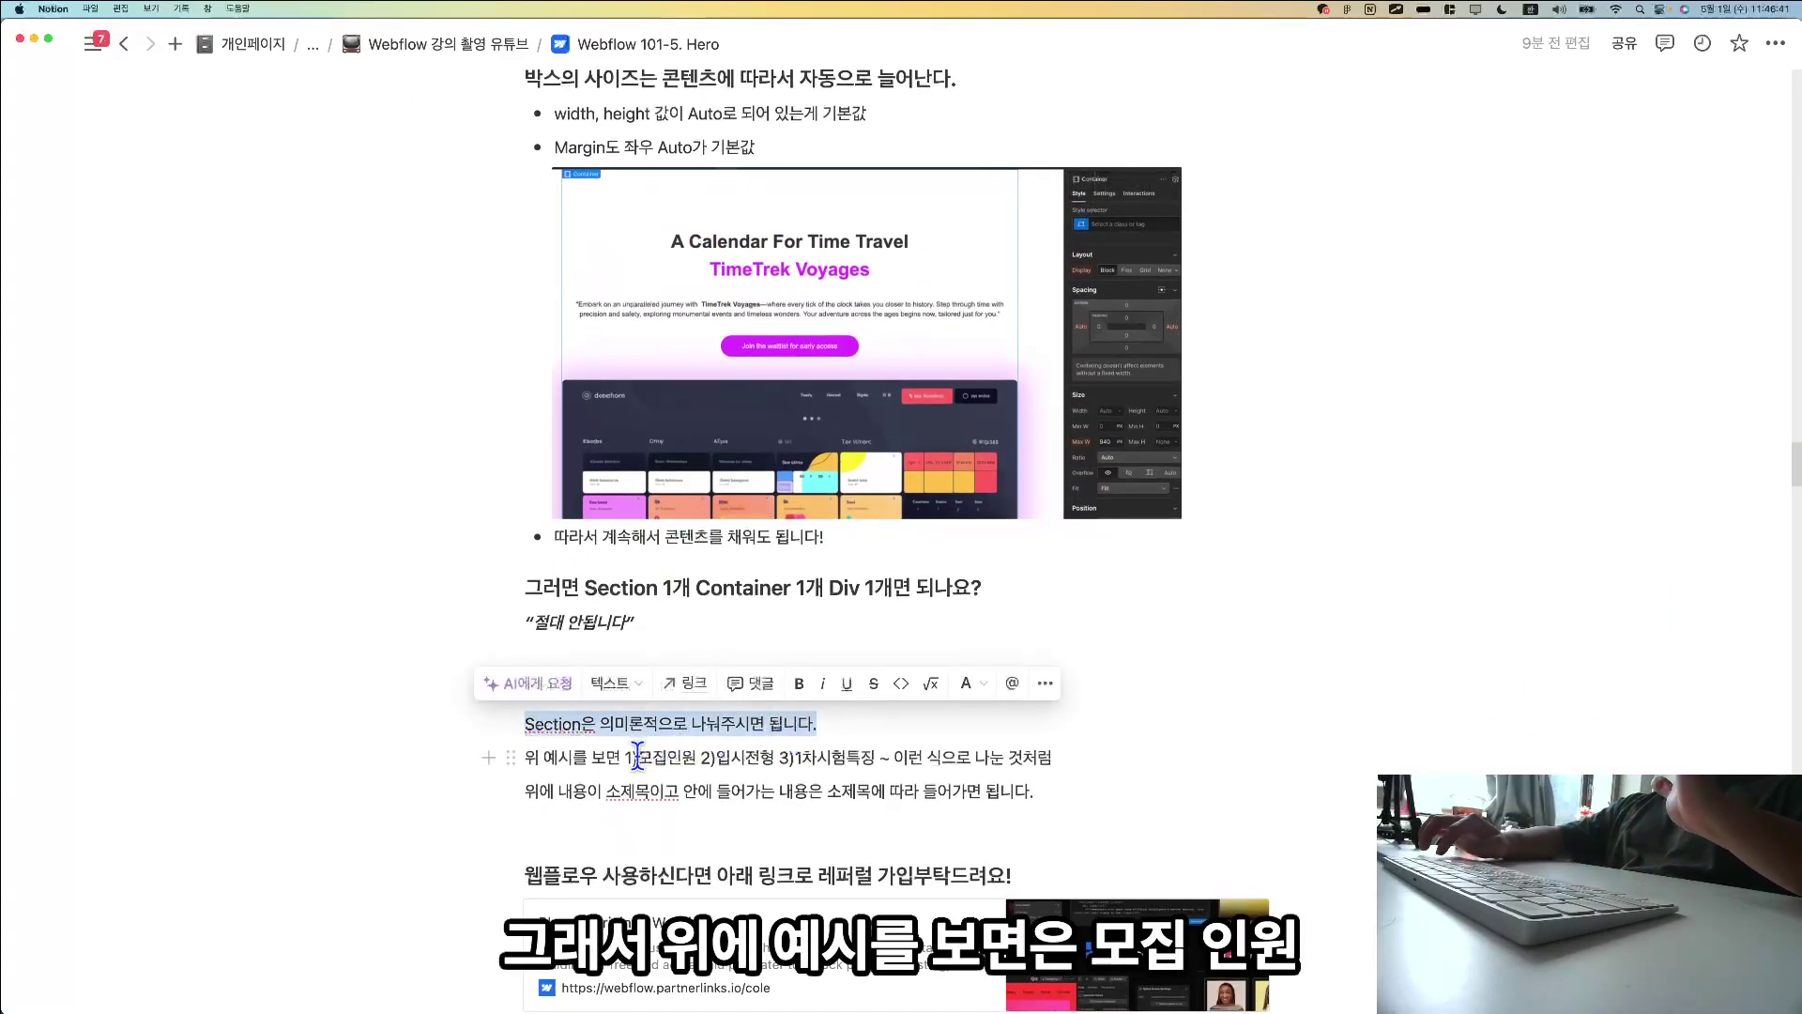
Review the notes on the search-result example and the Section, Container and Div structure diagram.
scroll(637, 757, up, 20)
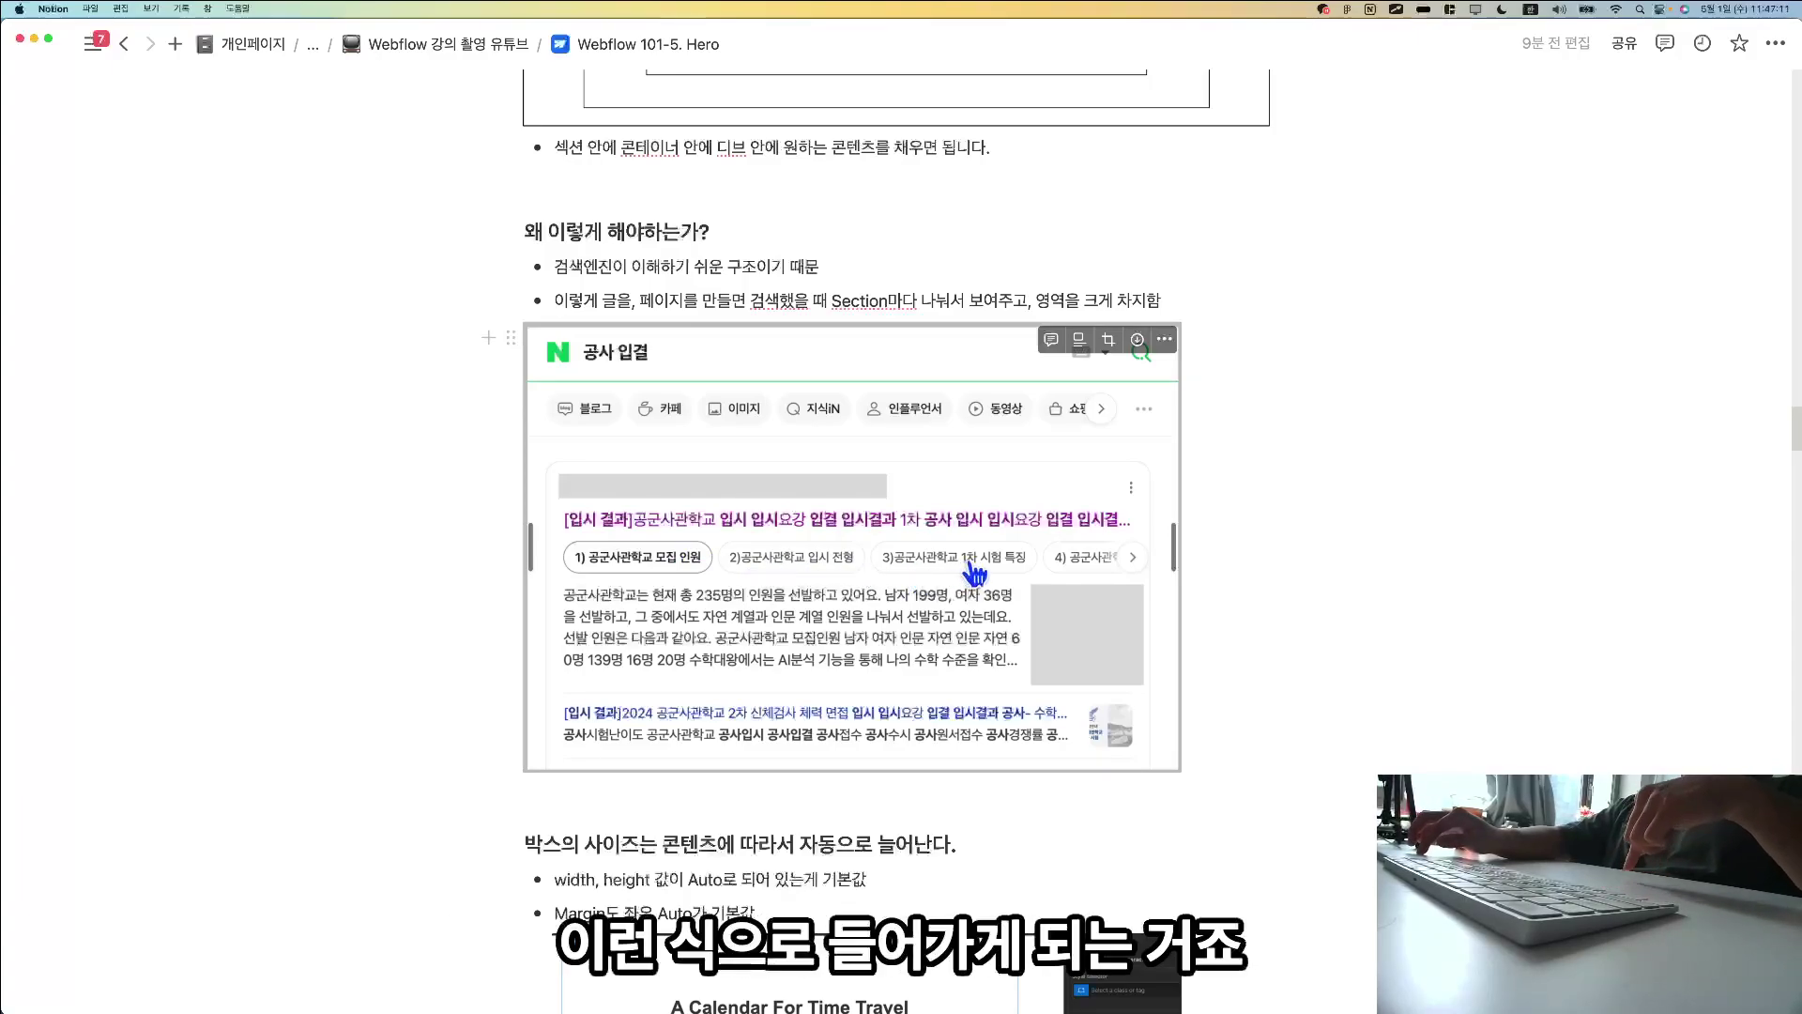
scroll(974, 568, down, 5)
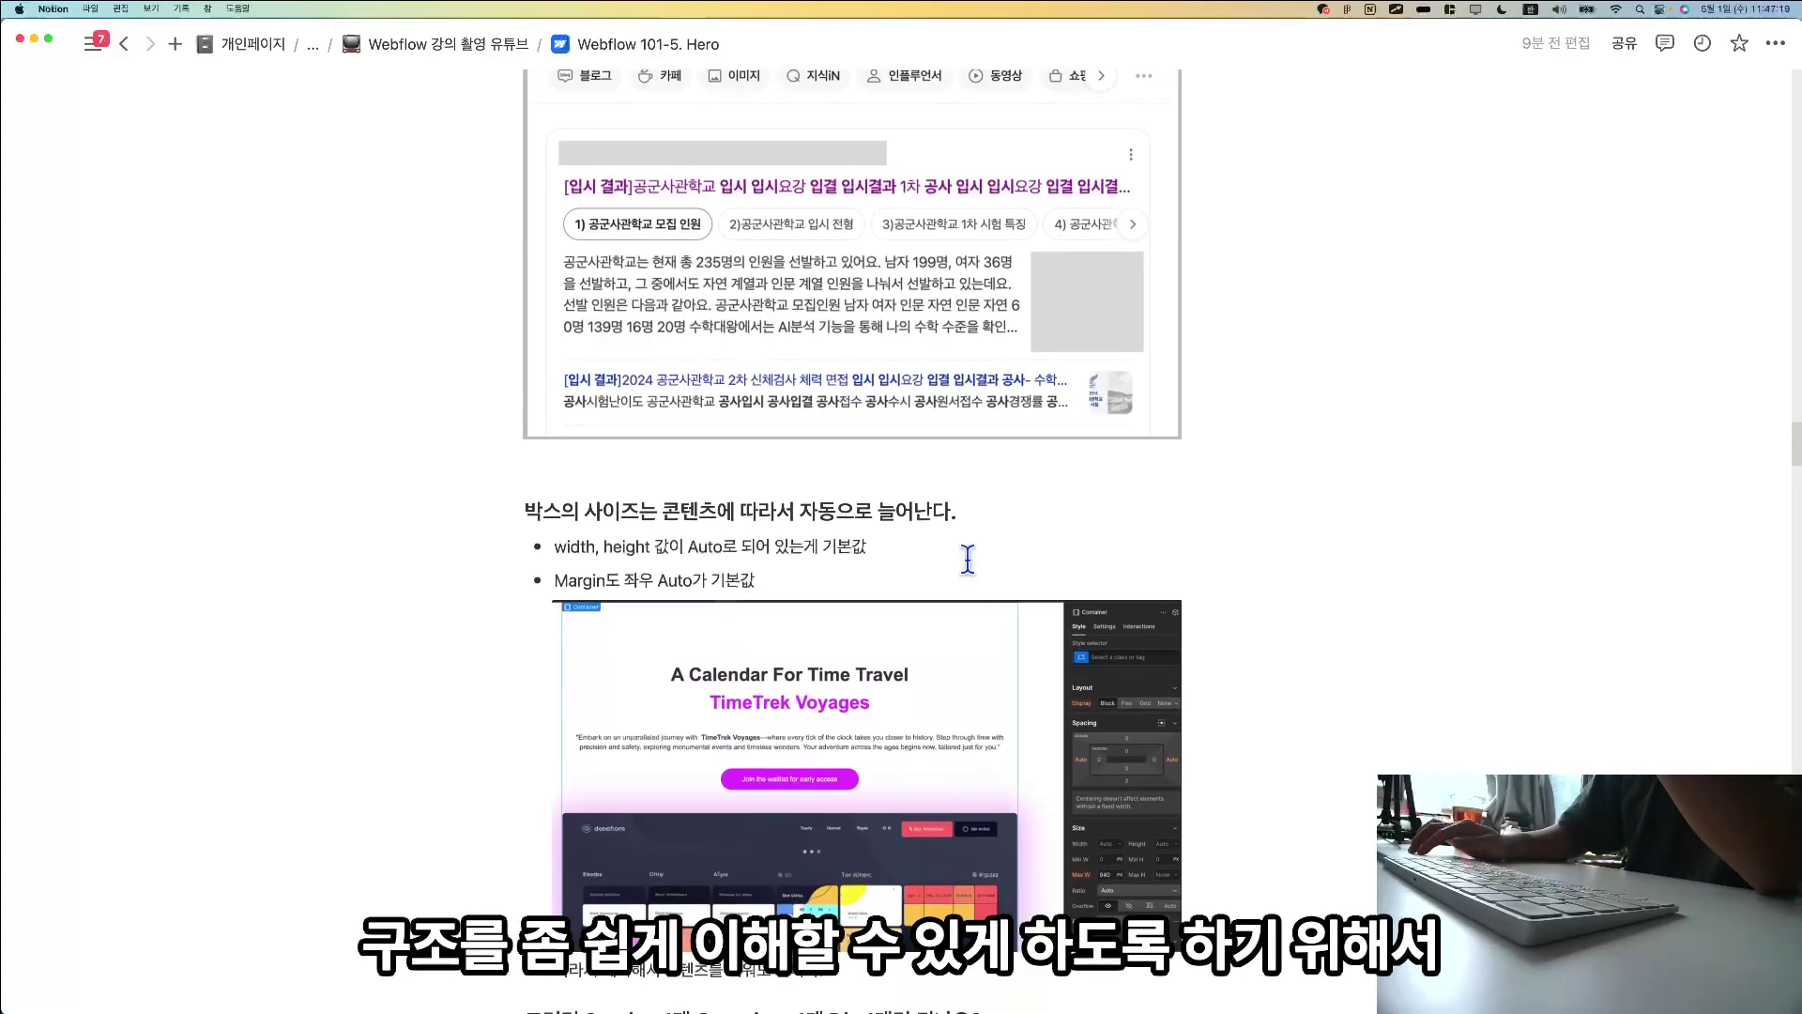
scroll(967, 559, up, 8)
scroll(968, 558, up, 2)
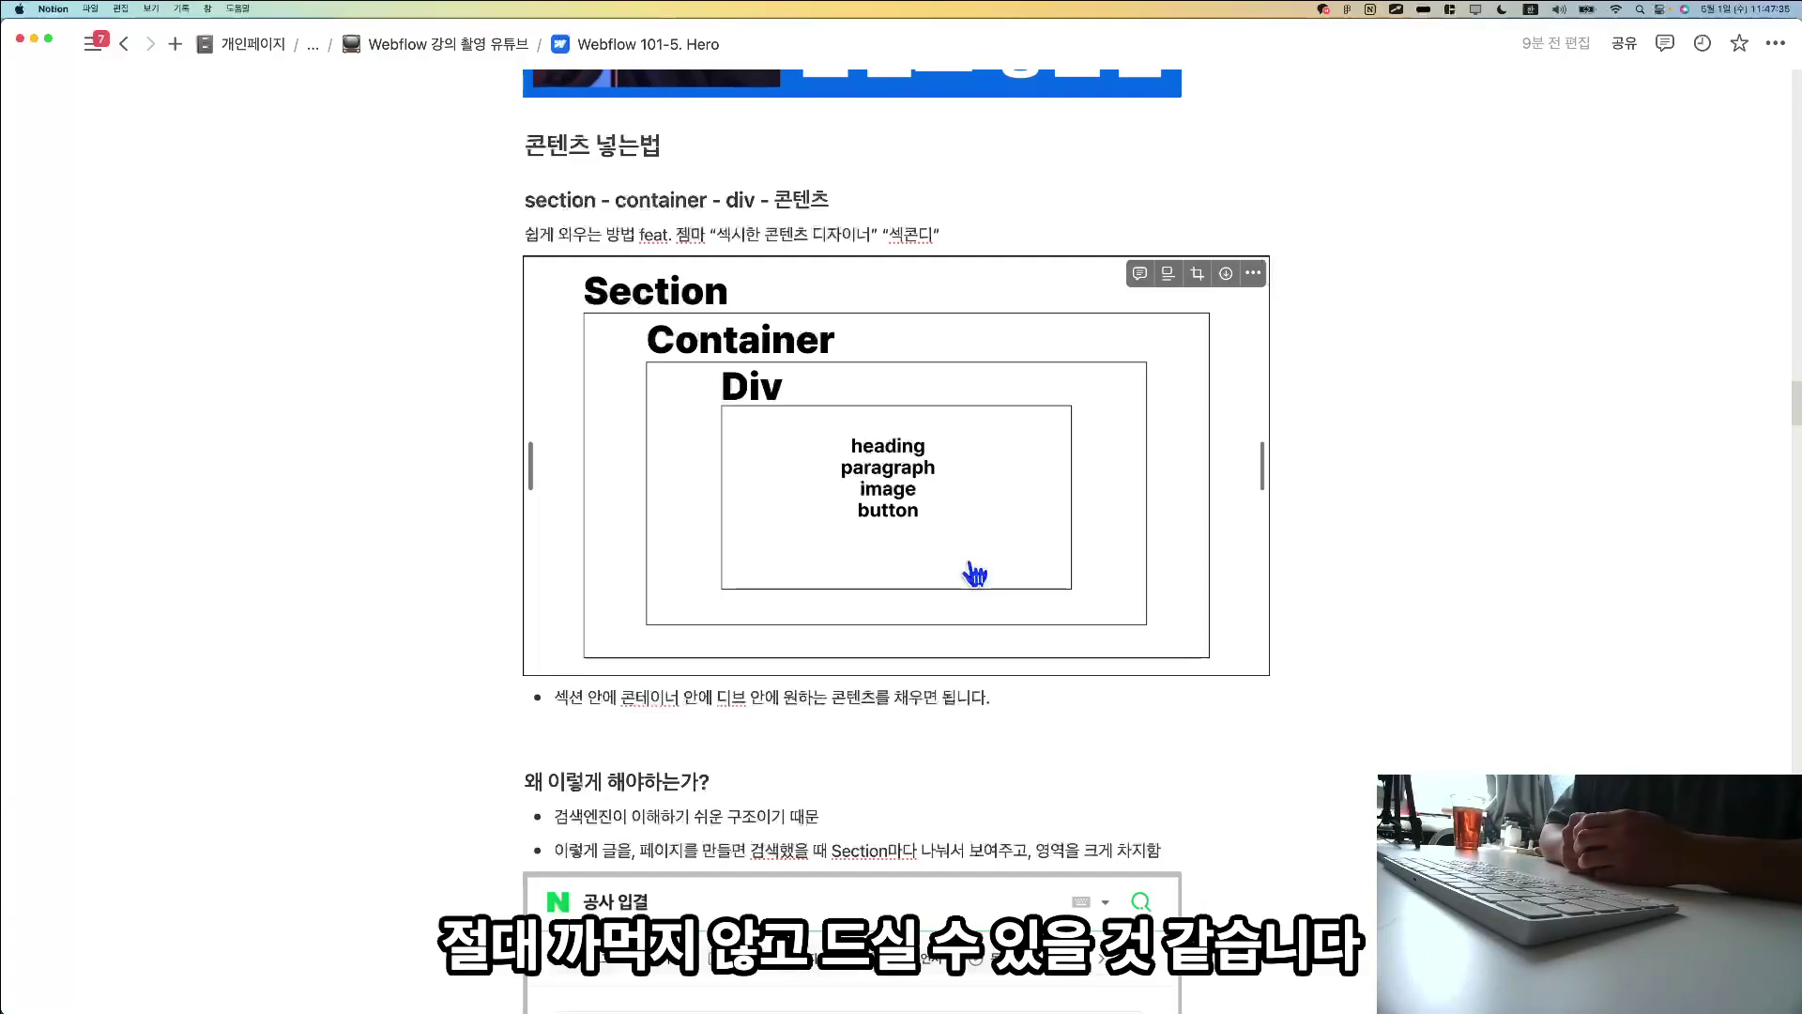
scroll(975, 574, down, 6)
scroll(975, 574, down, 7)
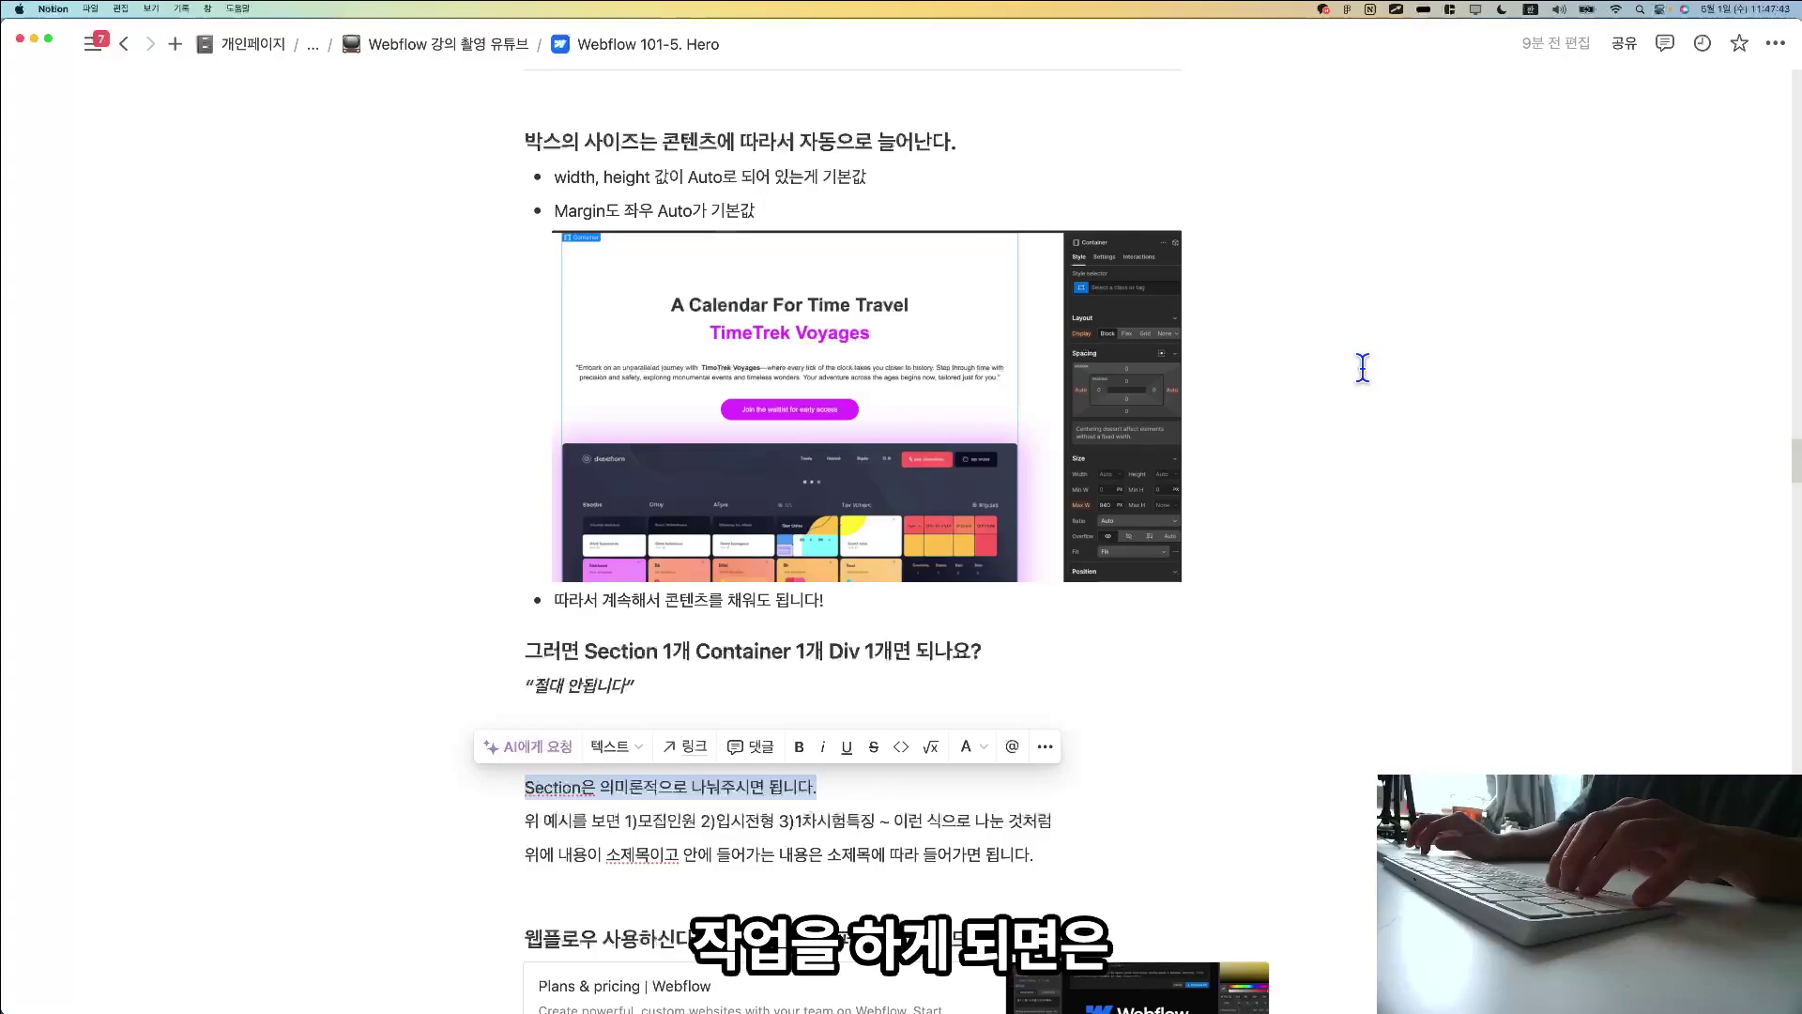
Enlarge the Container screenshot and mark its label, the Auto side margins and the Auto width and height with the Brush Tool.
click(582, 246)
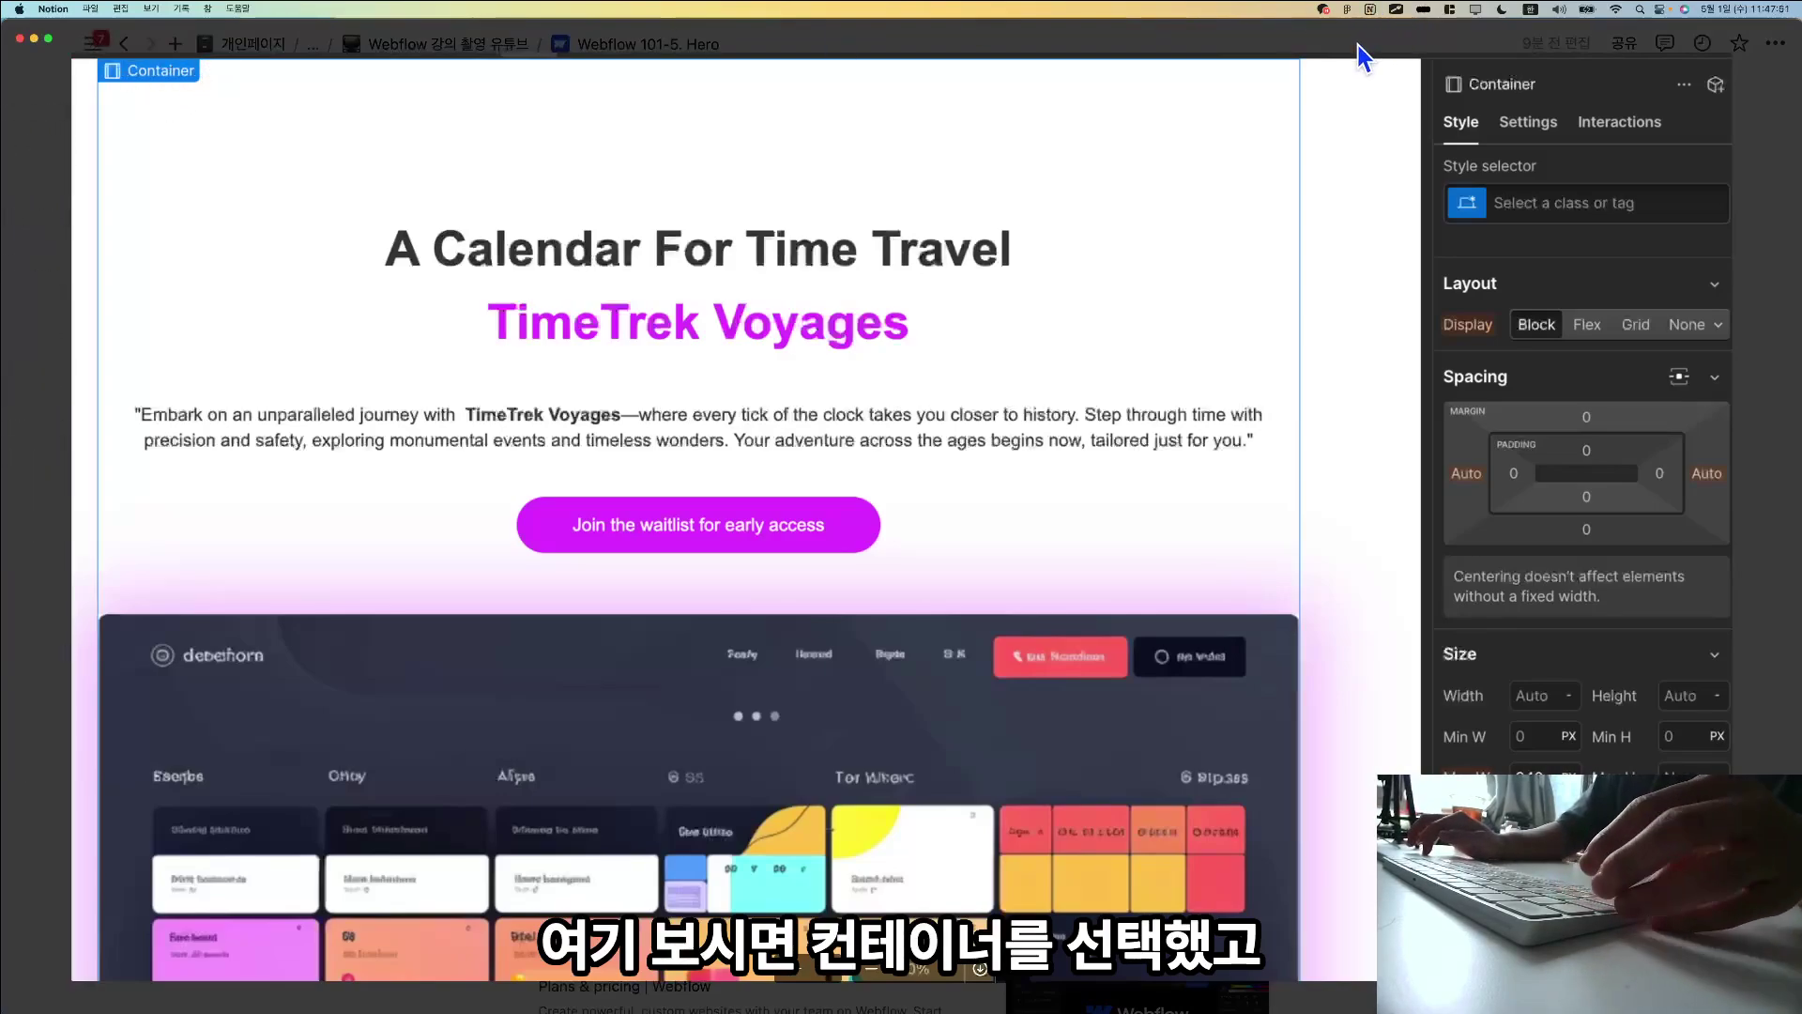
key(ctrl+Tab)
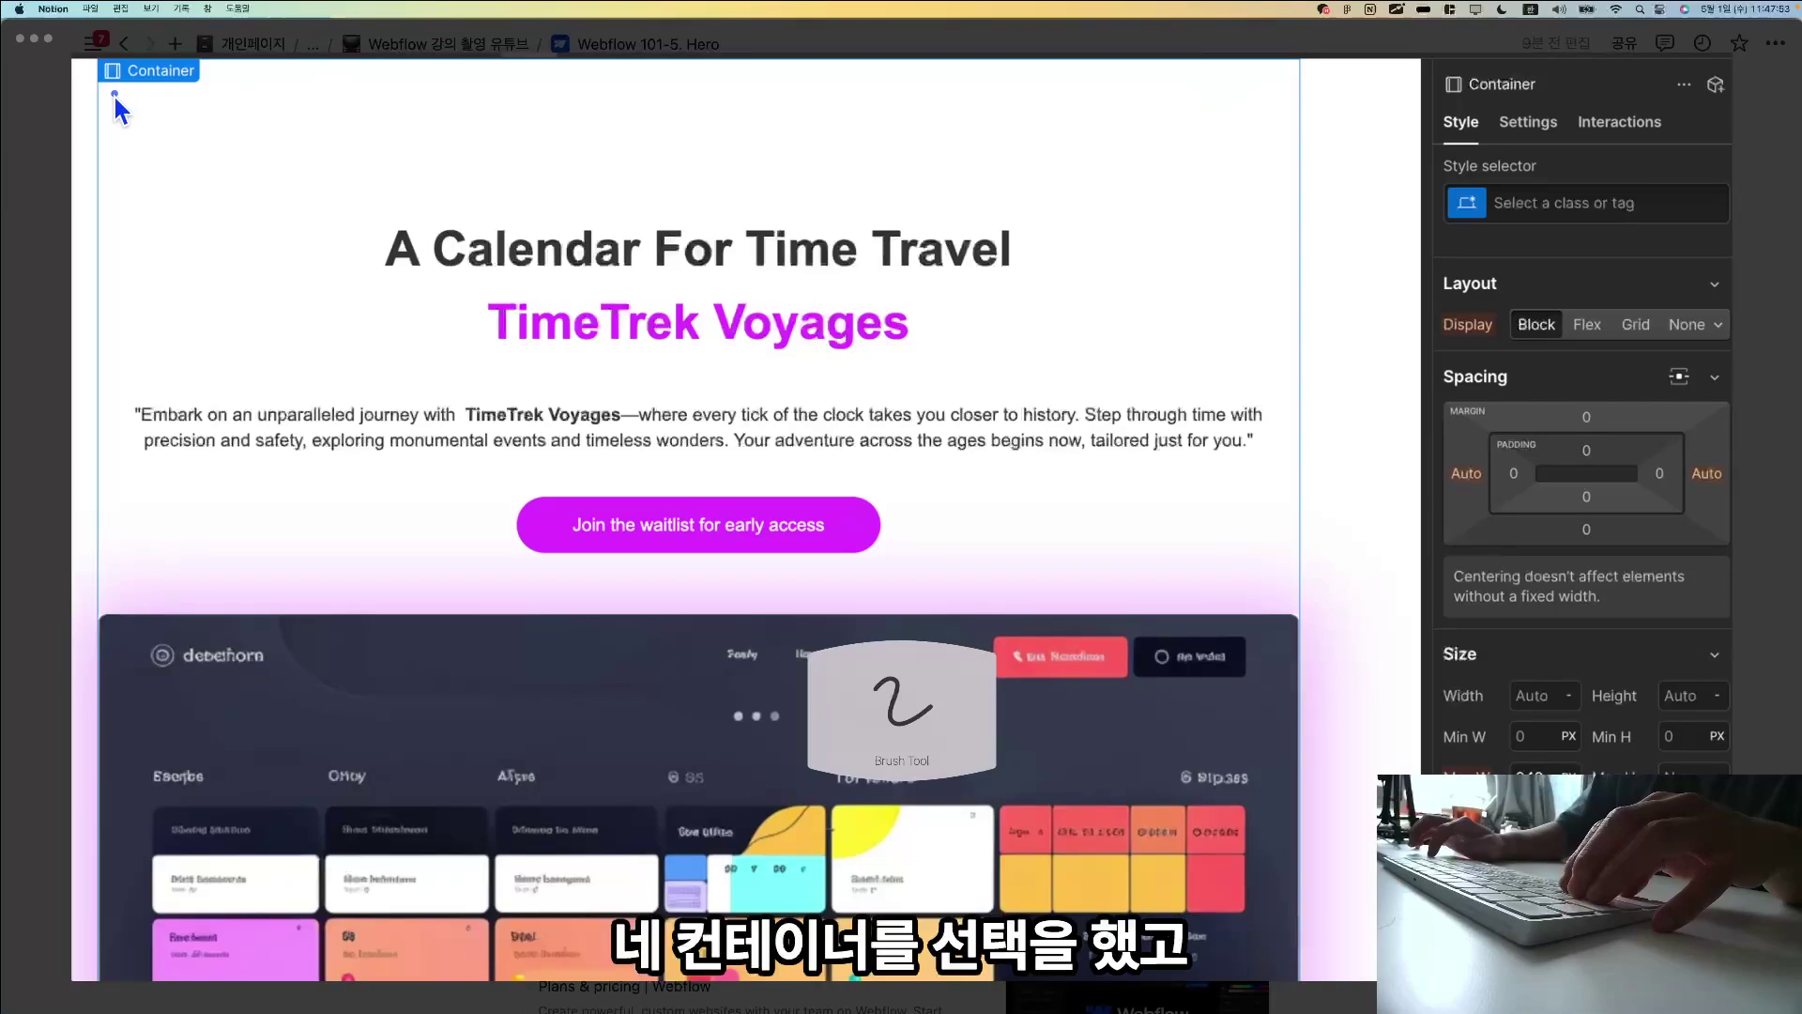
mouse_move(141, 94)
mouse_down()
mouse_move(217, 110)
mouse_move(129, 136)
mouse_move(191, 27)
mouse_move(223, 82)
mouse_up()
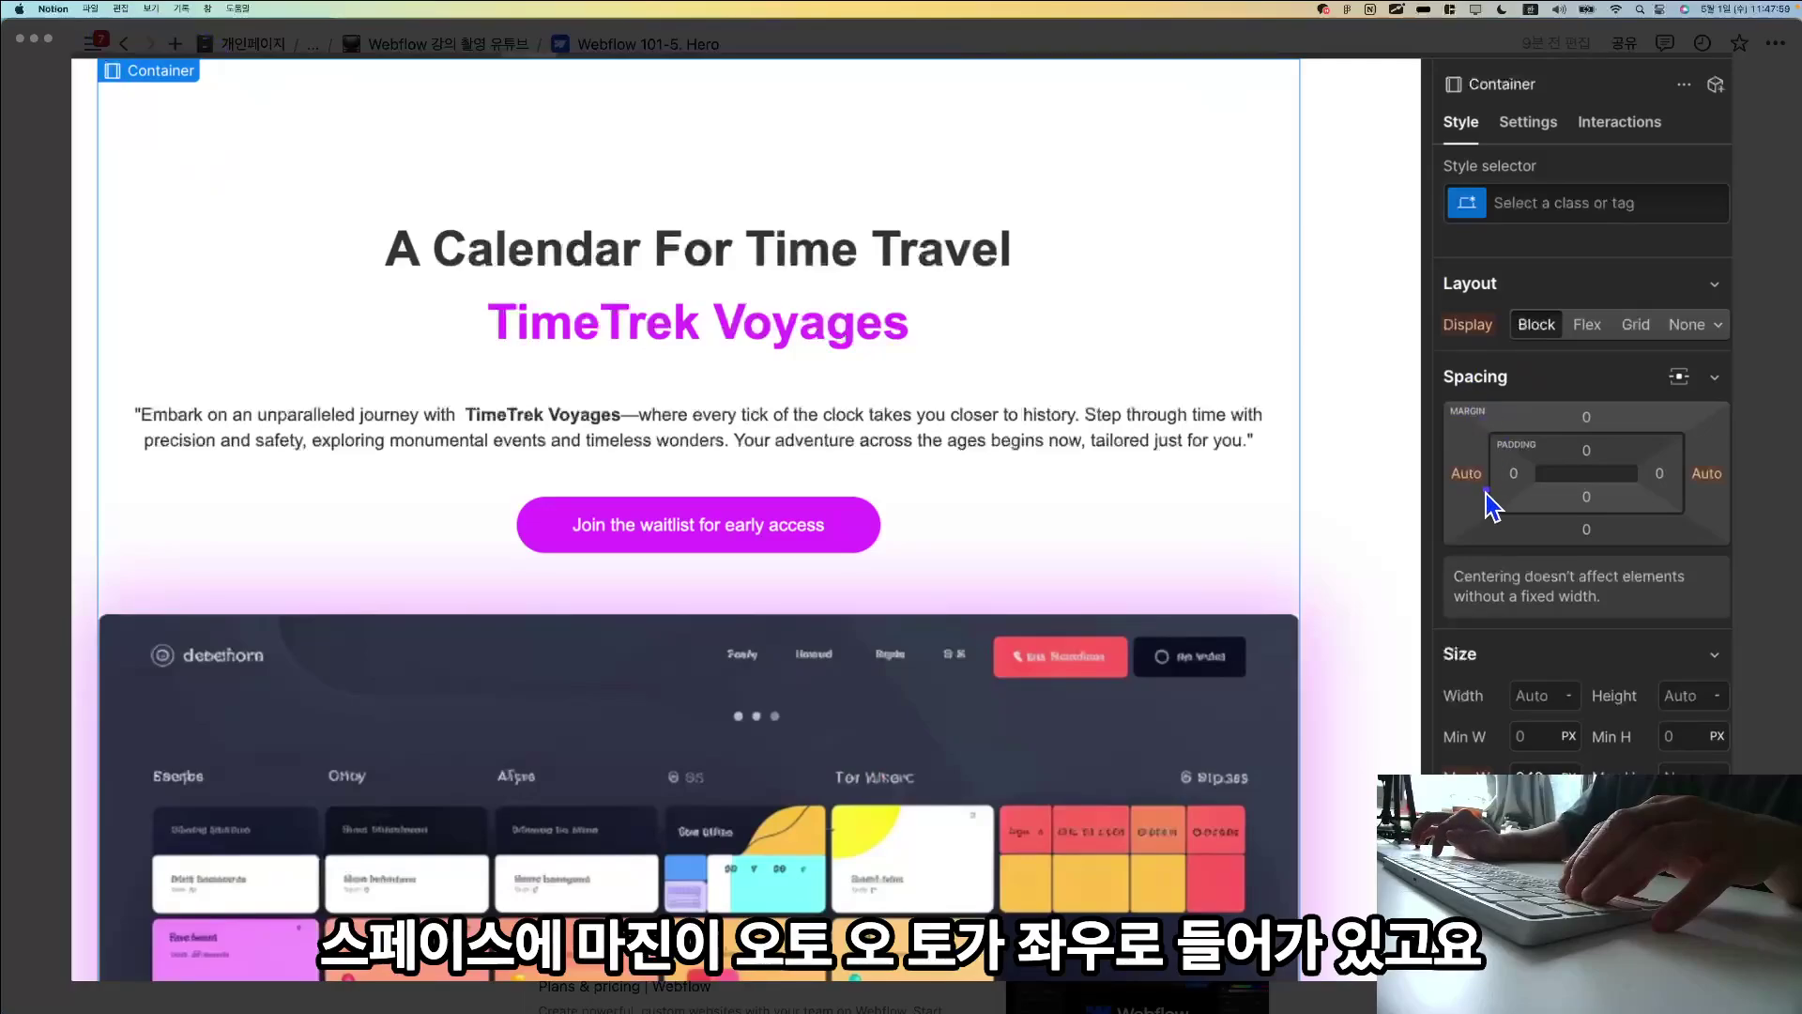
drag(1487, 488, 1506, 449)
mouse_move(1700, 507)
mouse_down()
mouse_move(1675, 459)
mouse_move(1756, 442)
mouse_move(1728, 522)
mouse_up()
mouse_move(1496, 768)
mouse_down()
mouse_move(1558, 746)
mouse_move(1507, 699)
mouse_move(1607, 677)
mouse_up()
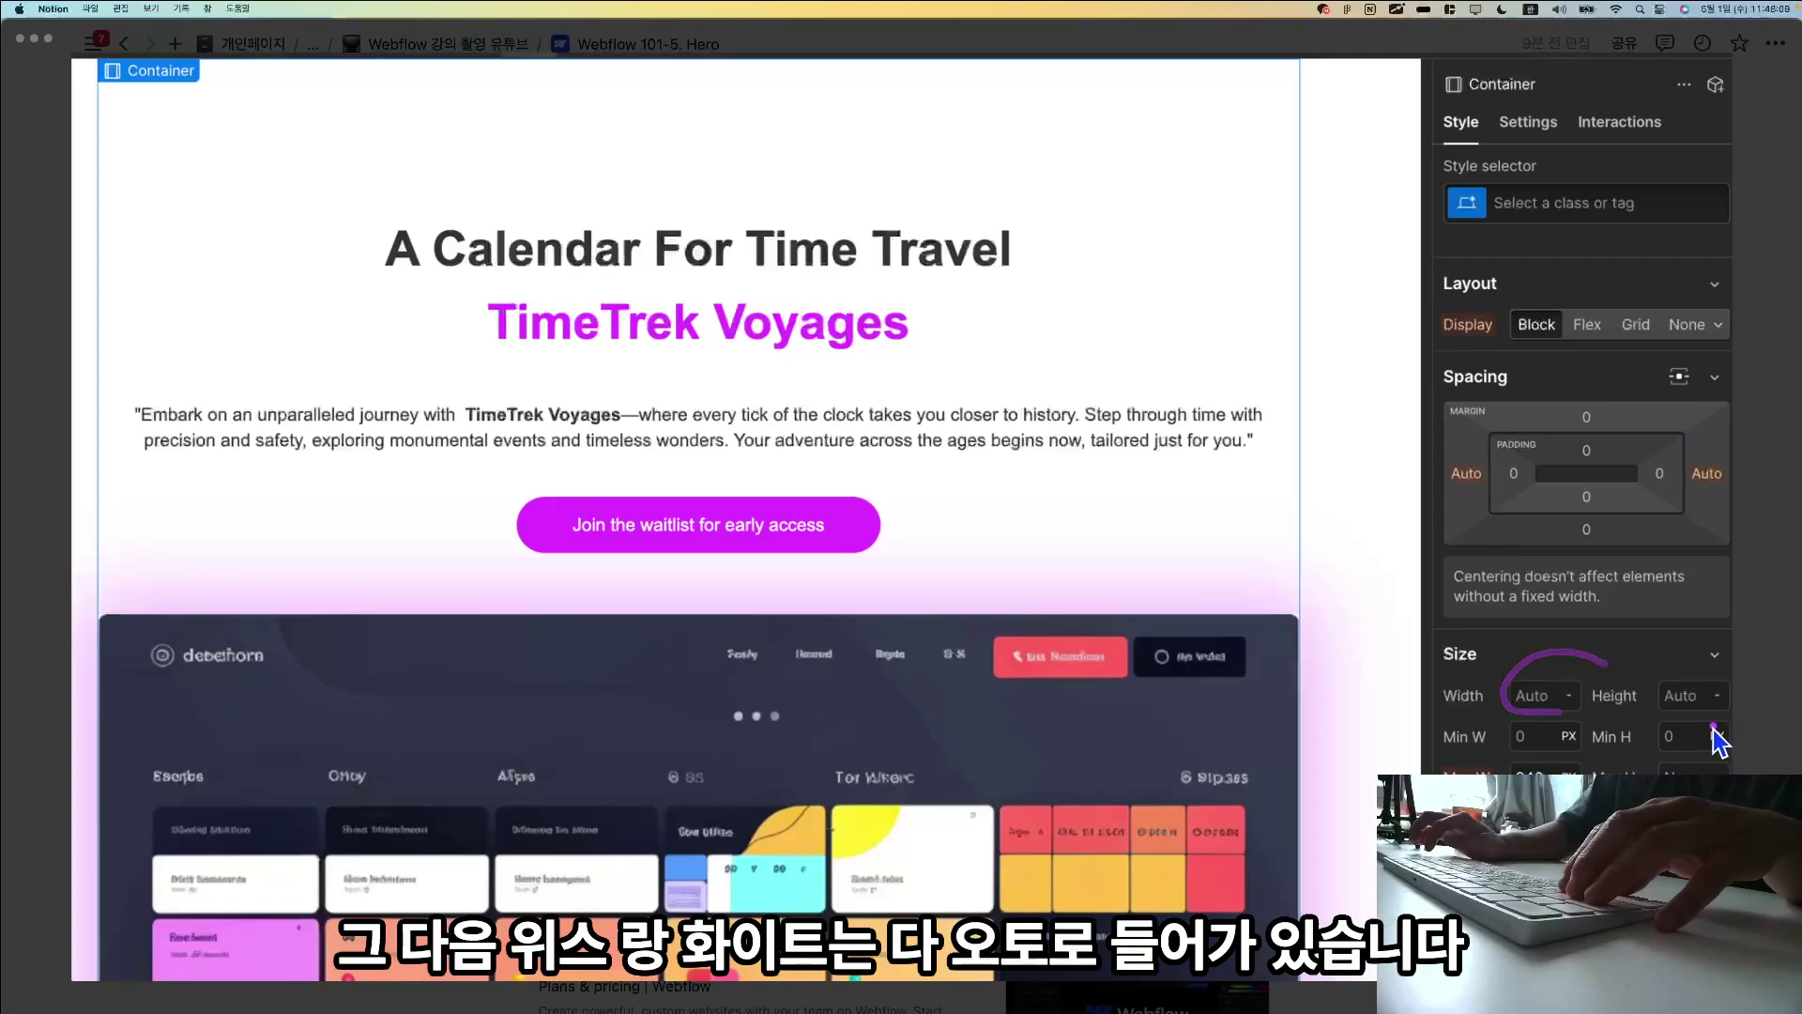
drag(1713, 726, 1714, 729)
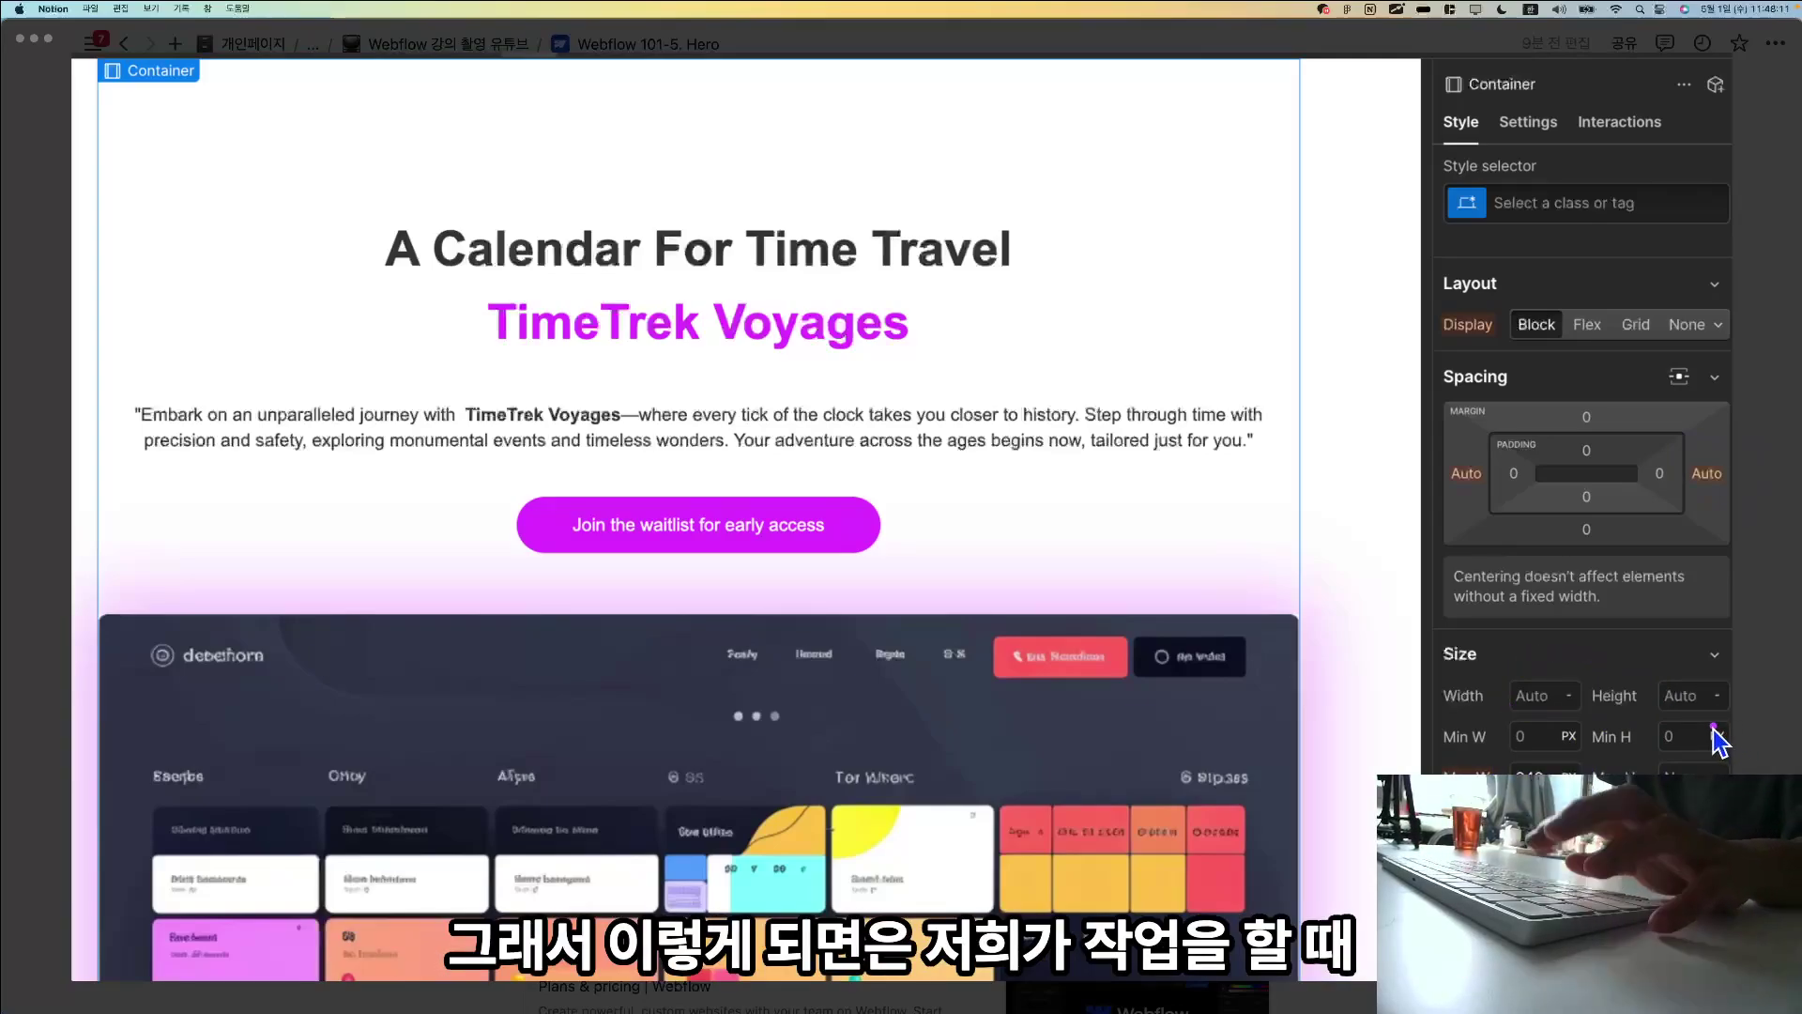
key(Escape)
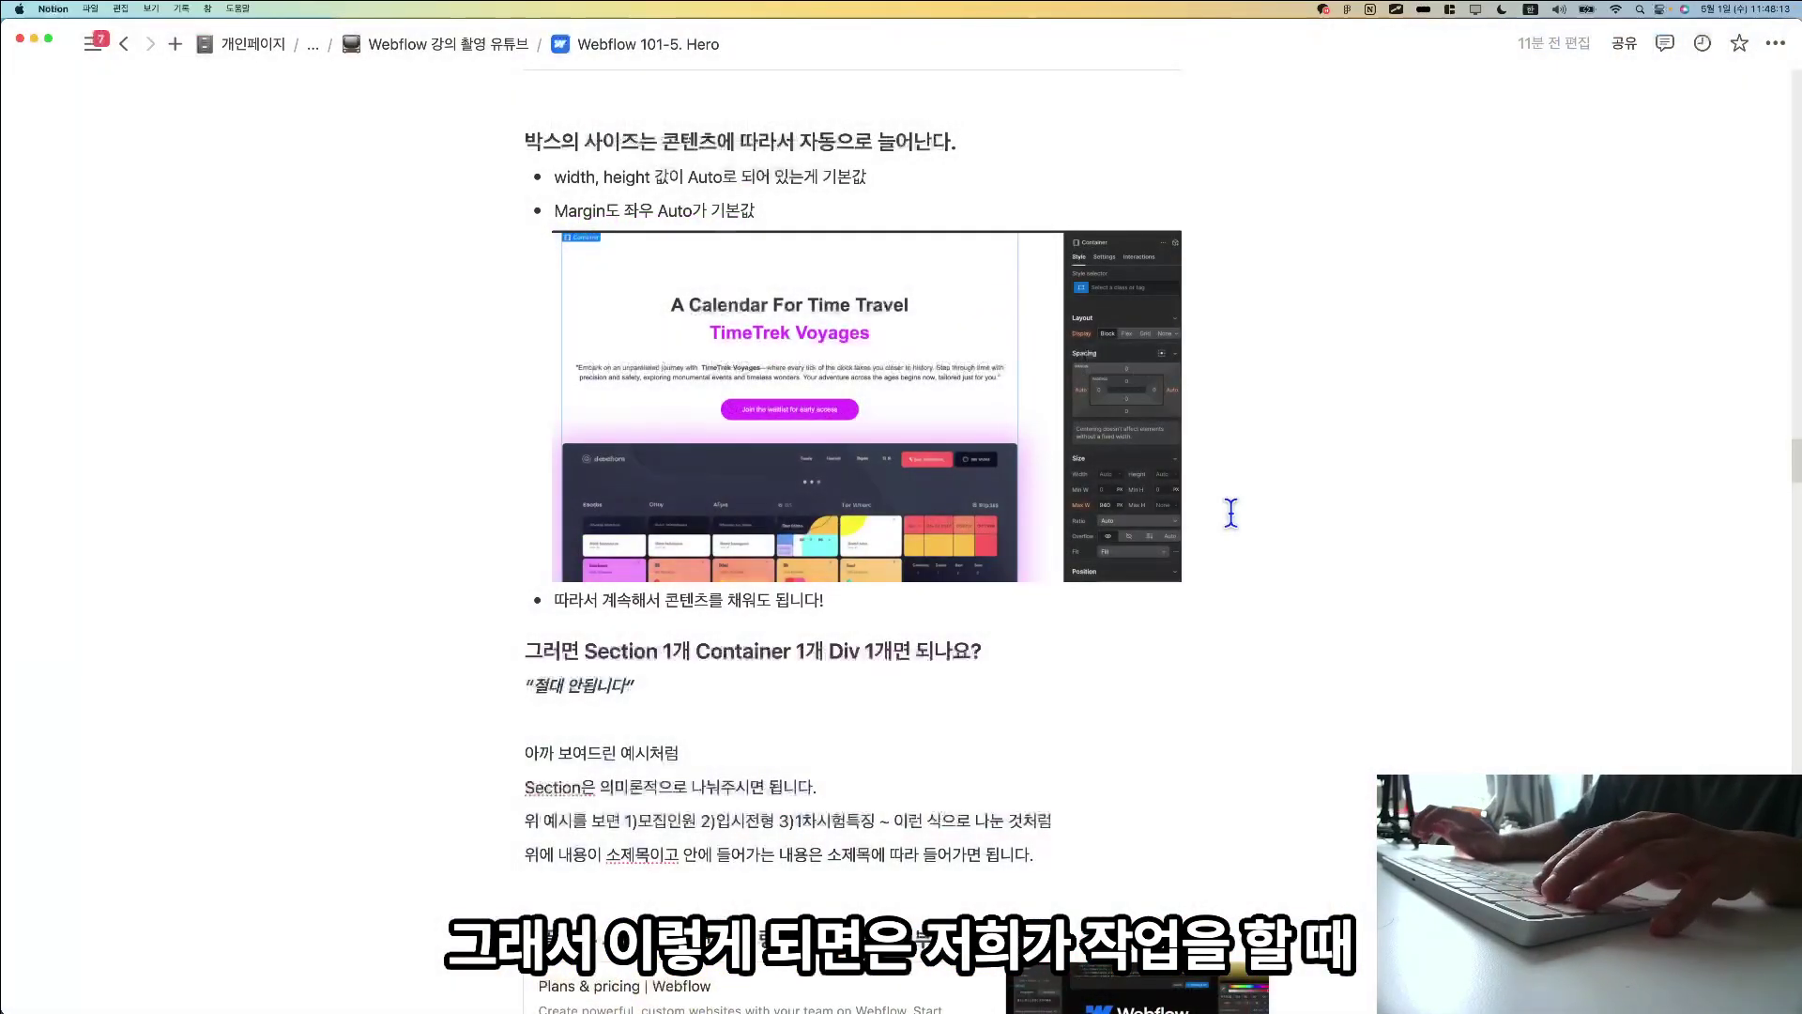
Read the notes on automatic box sizing and whether one Section, Container and Div are enough.
scroll(876, 458, down, 3)
scroll(877, 458, up, 2)
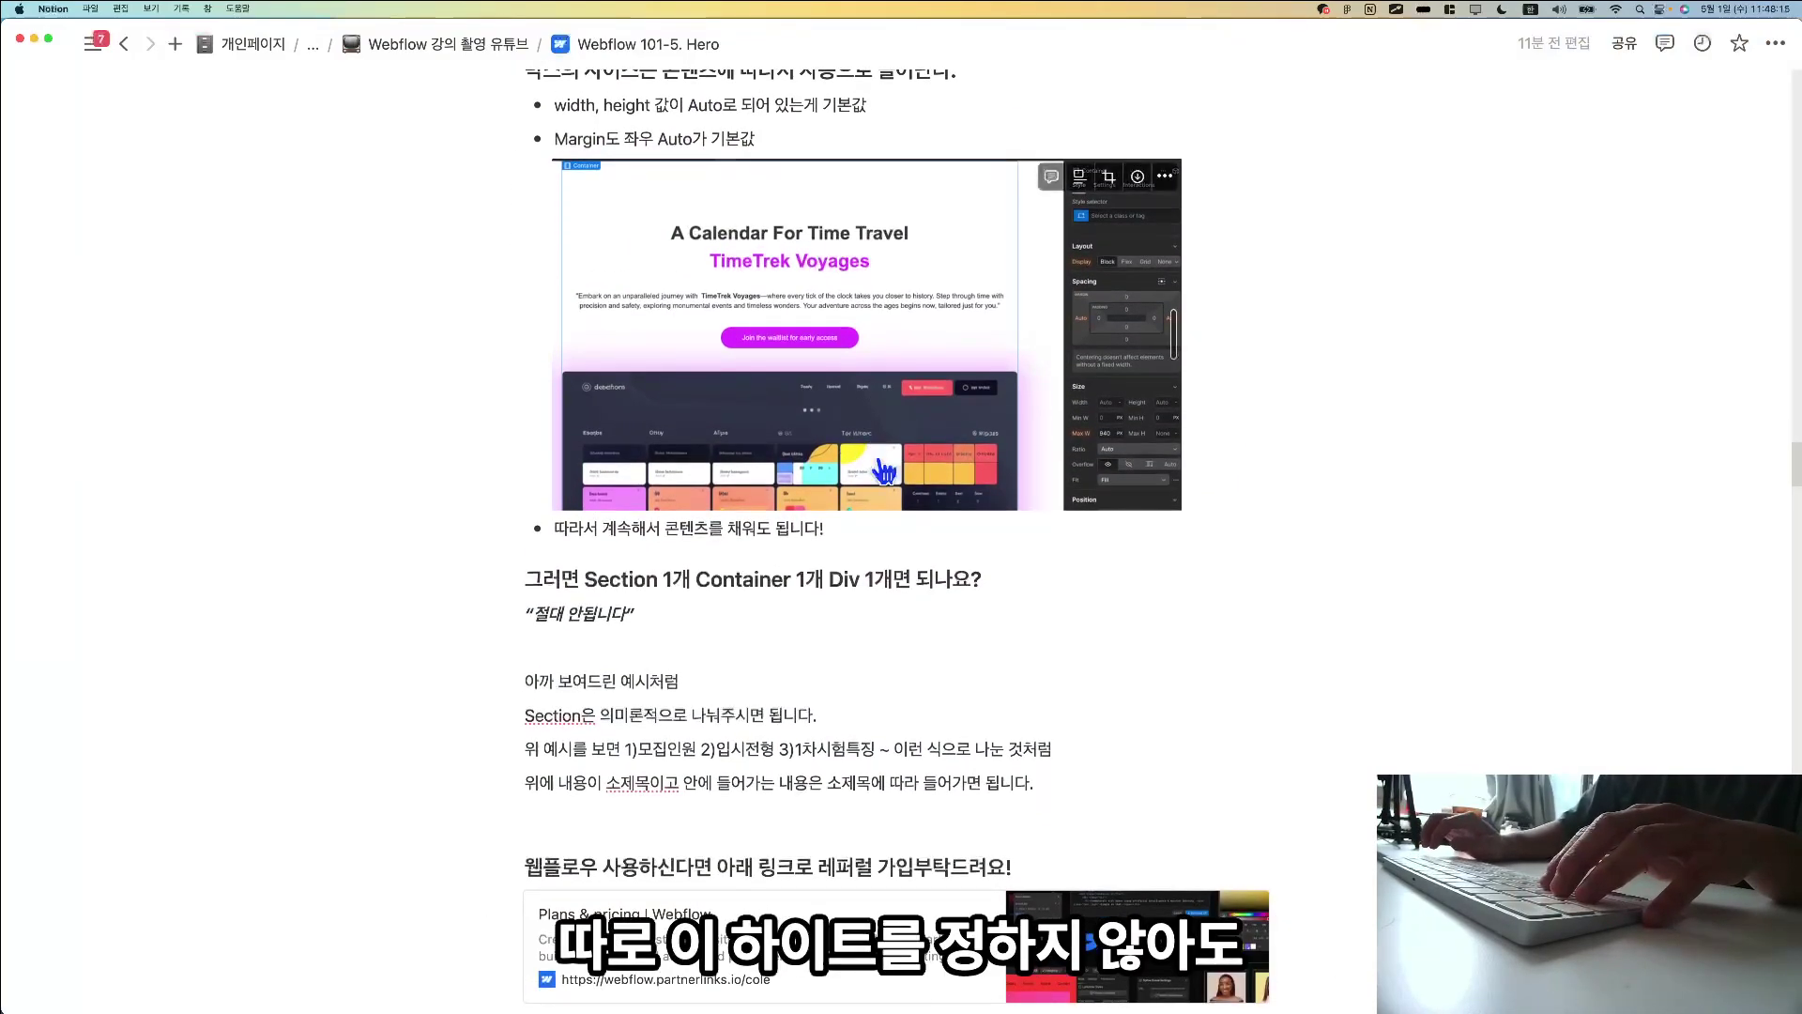
scroll(882, 470, up, 3)
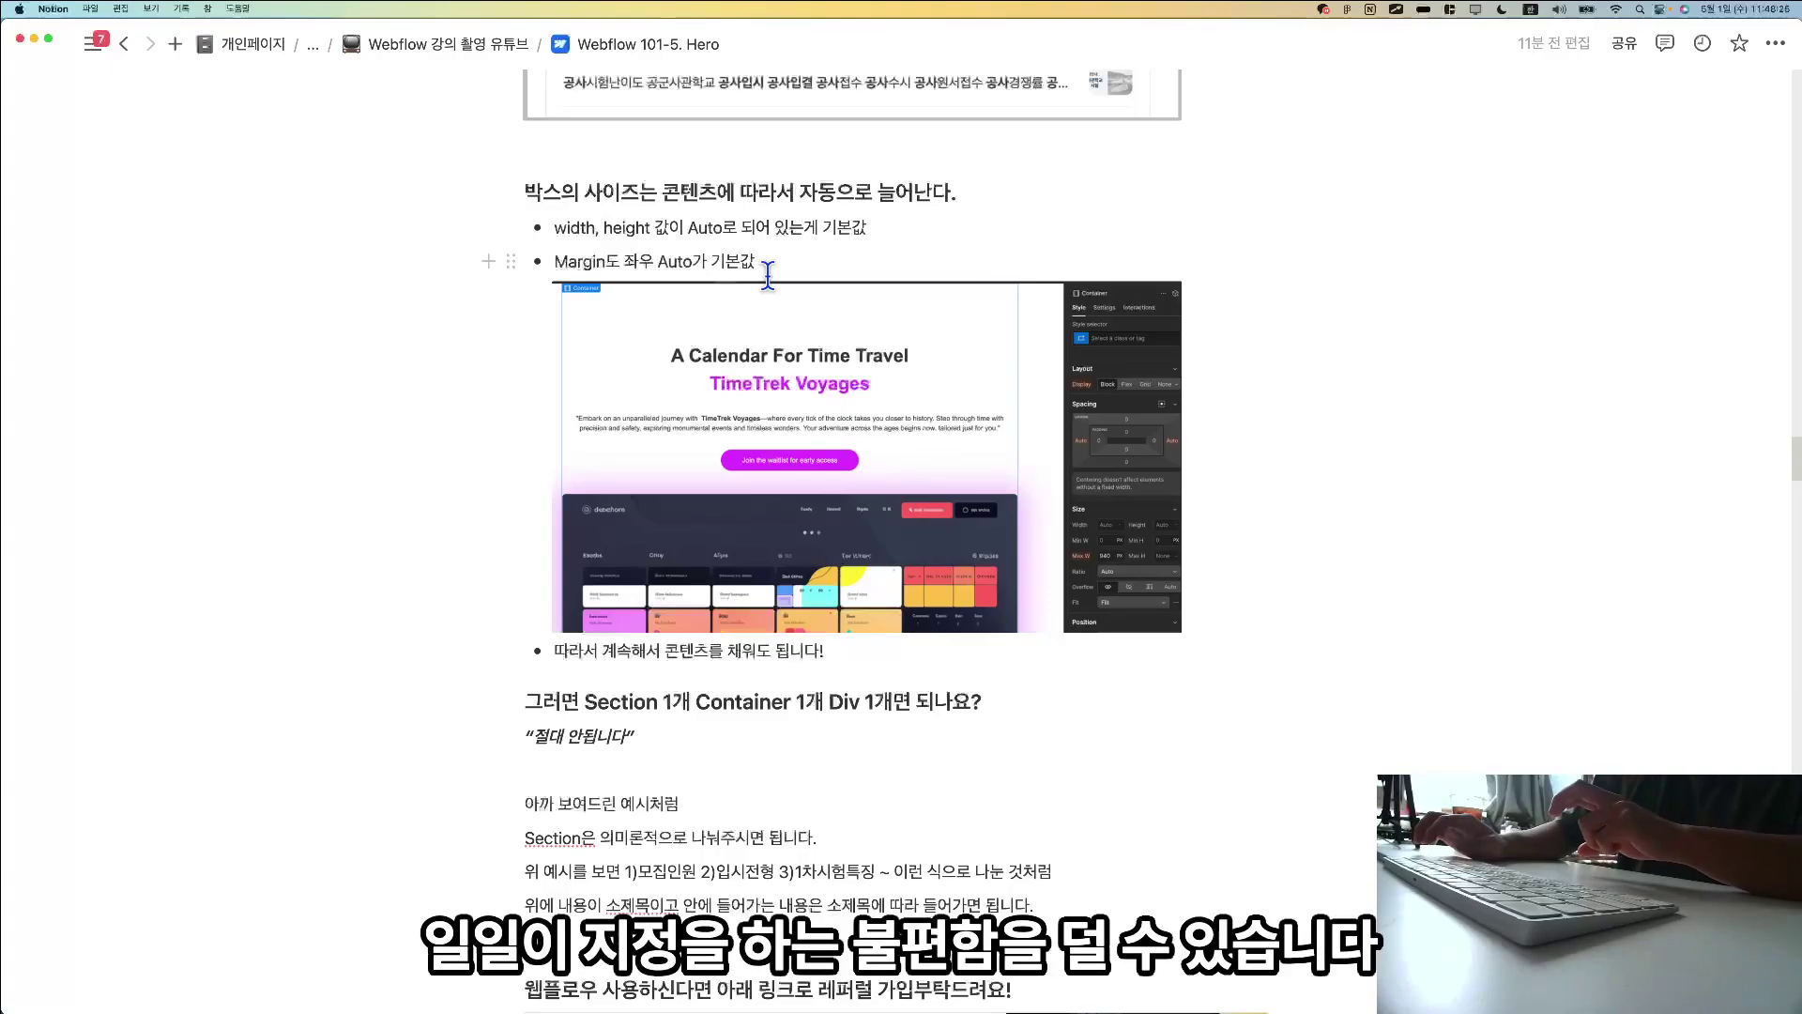
scroll(769, 282, down, 1)
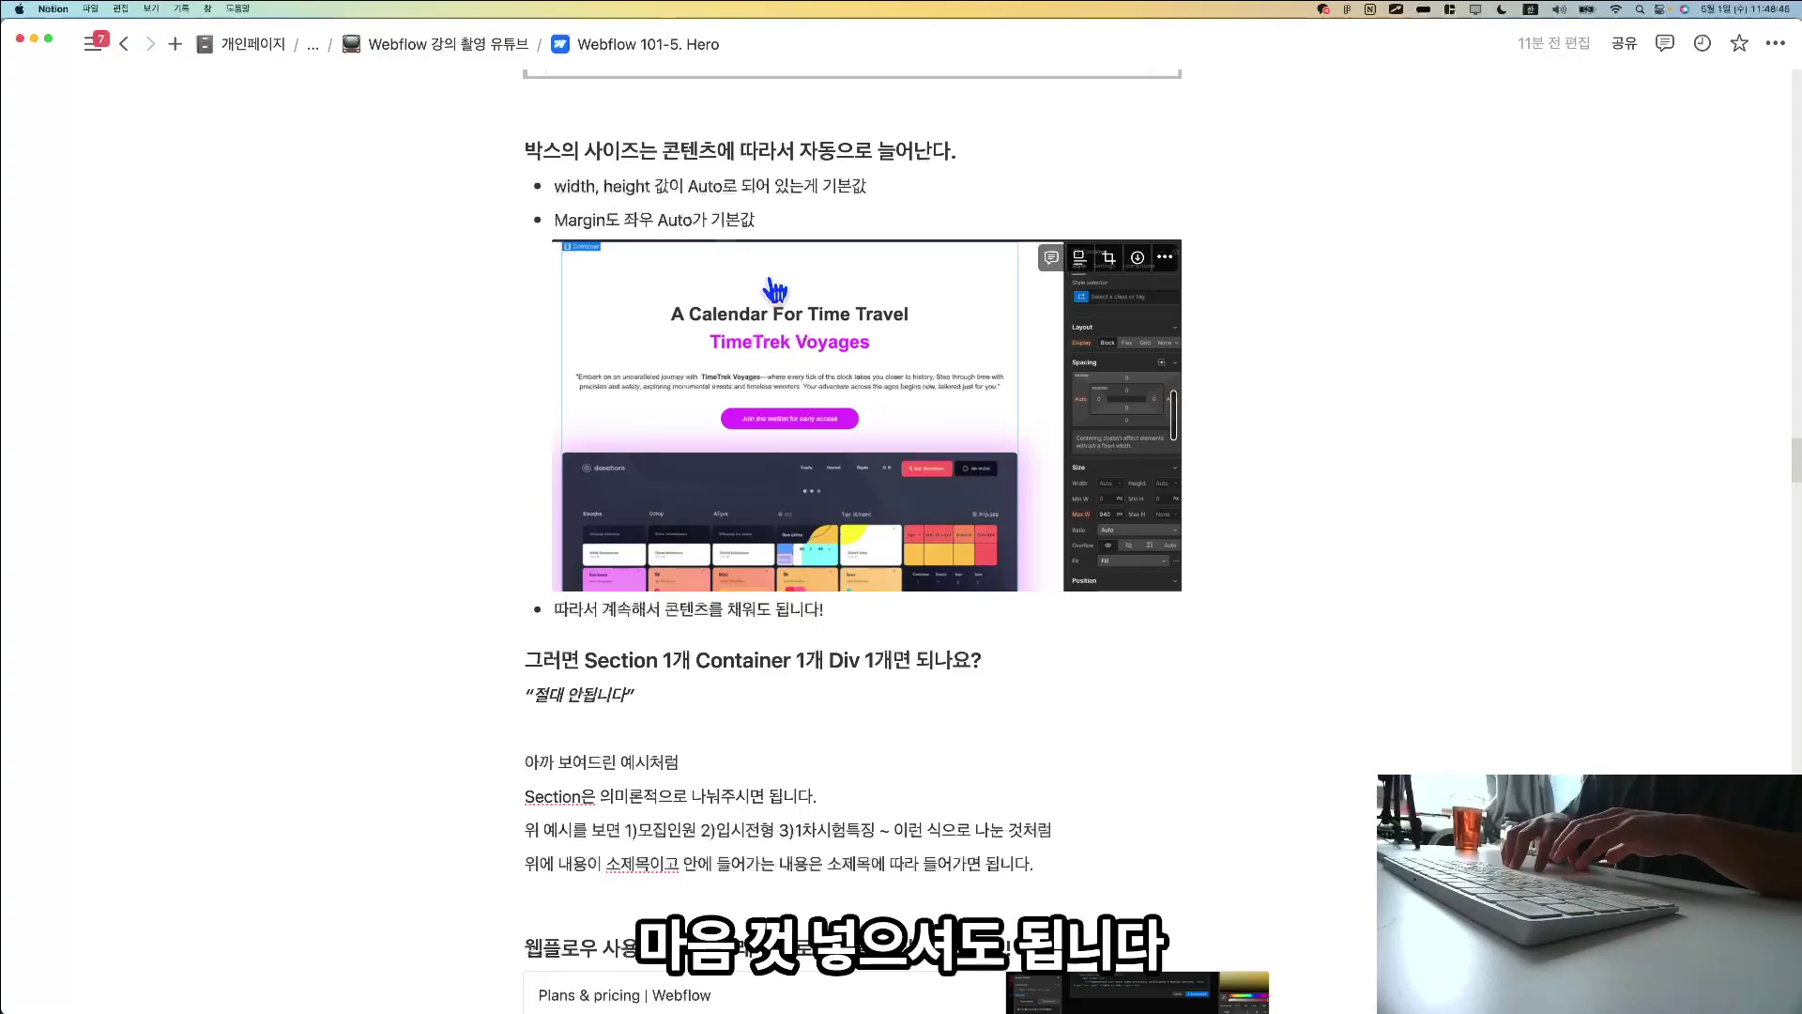
scroll(774, 289, down, 7)
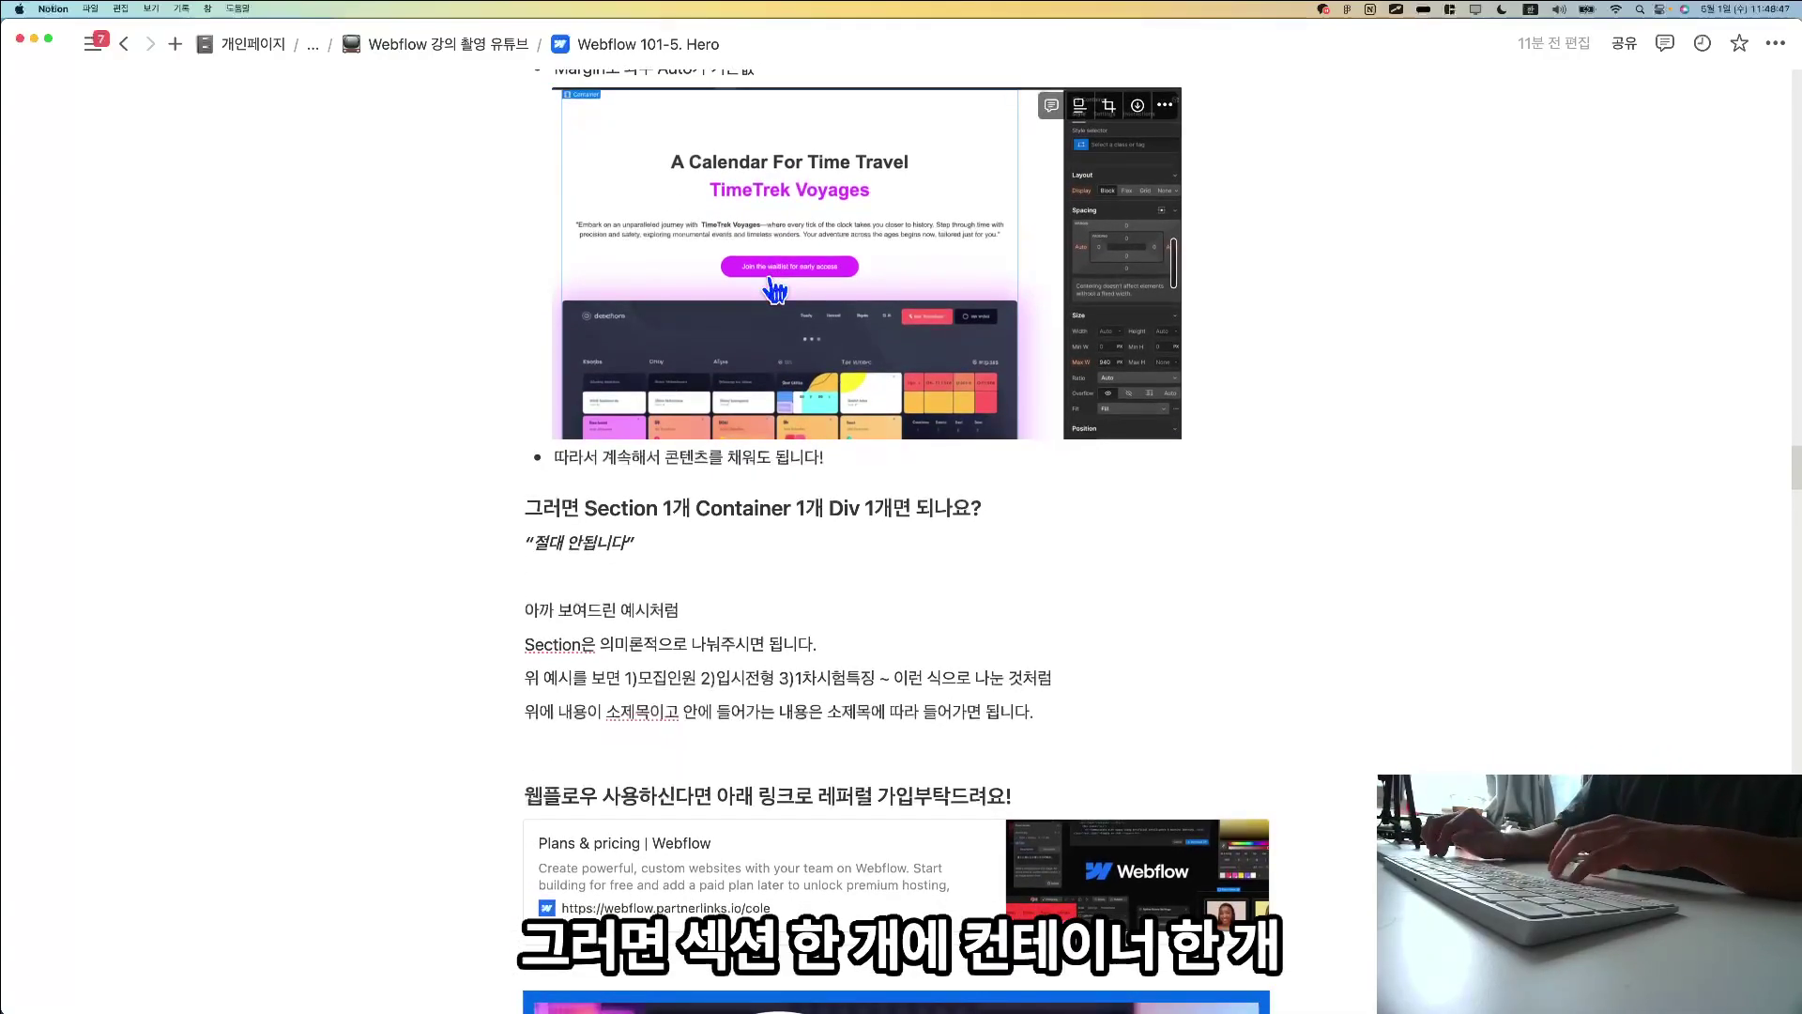
scroll(681, 338, up, 2)
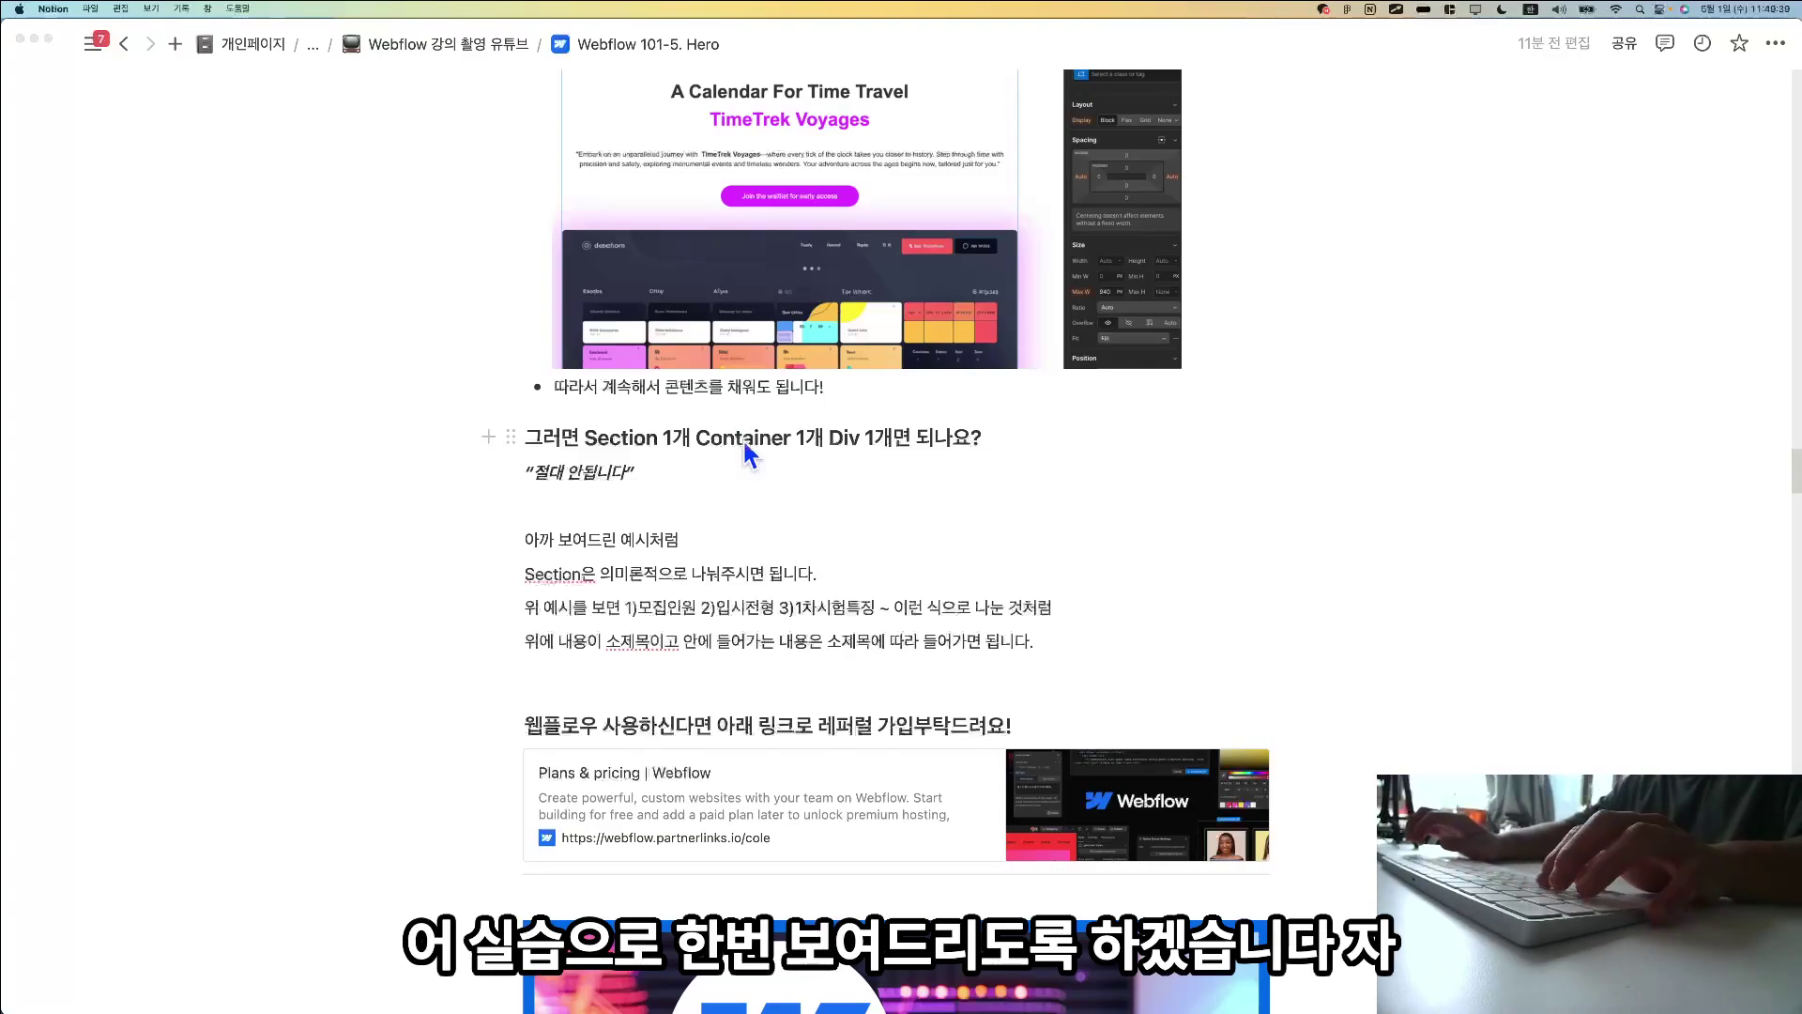
Switch to the Webflow designer in Chrome and create a new page named 실습-유튜브.
key(super+Tab)
key(super+minus)
key(super+minus)
key(super+minus)
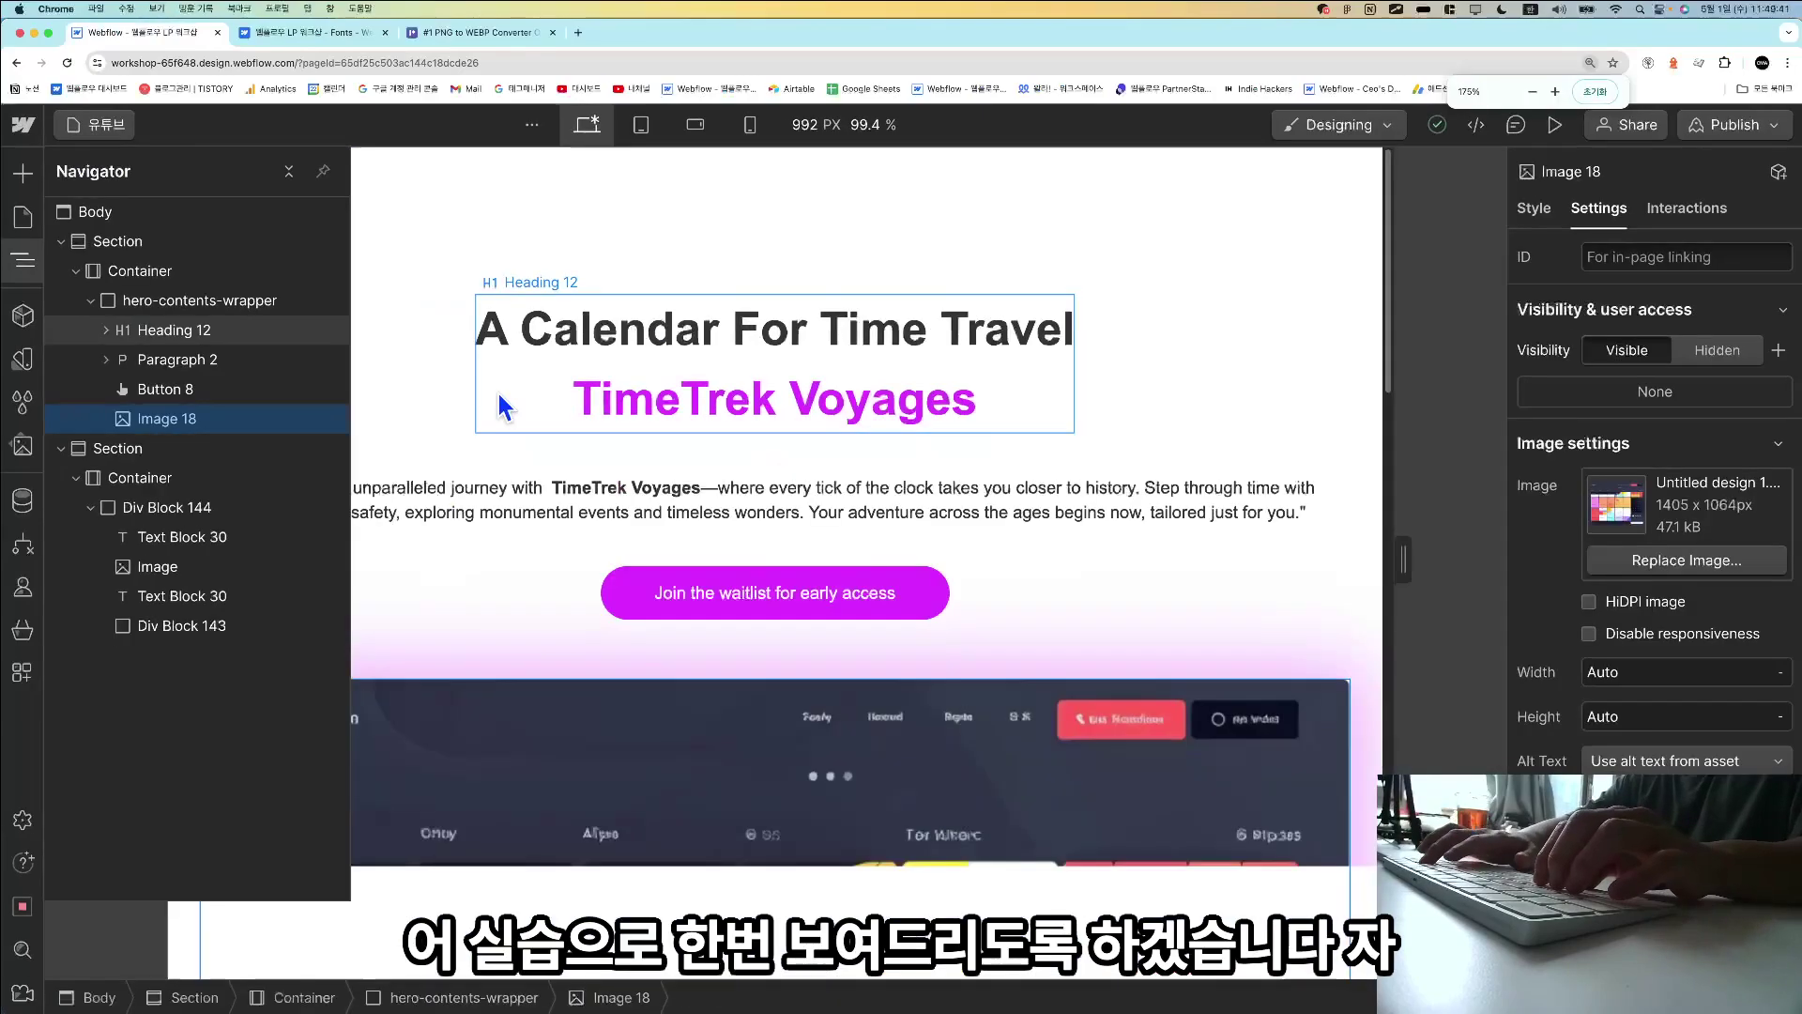
click(16, 186)
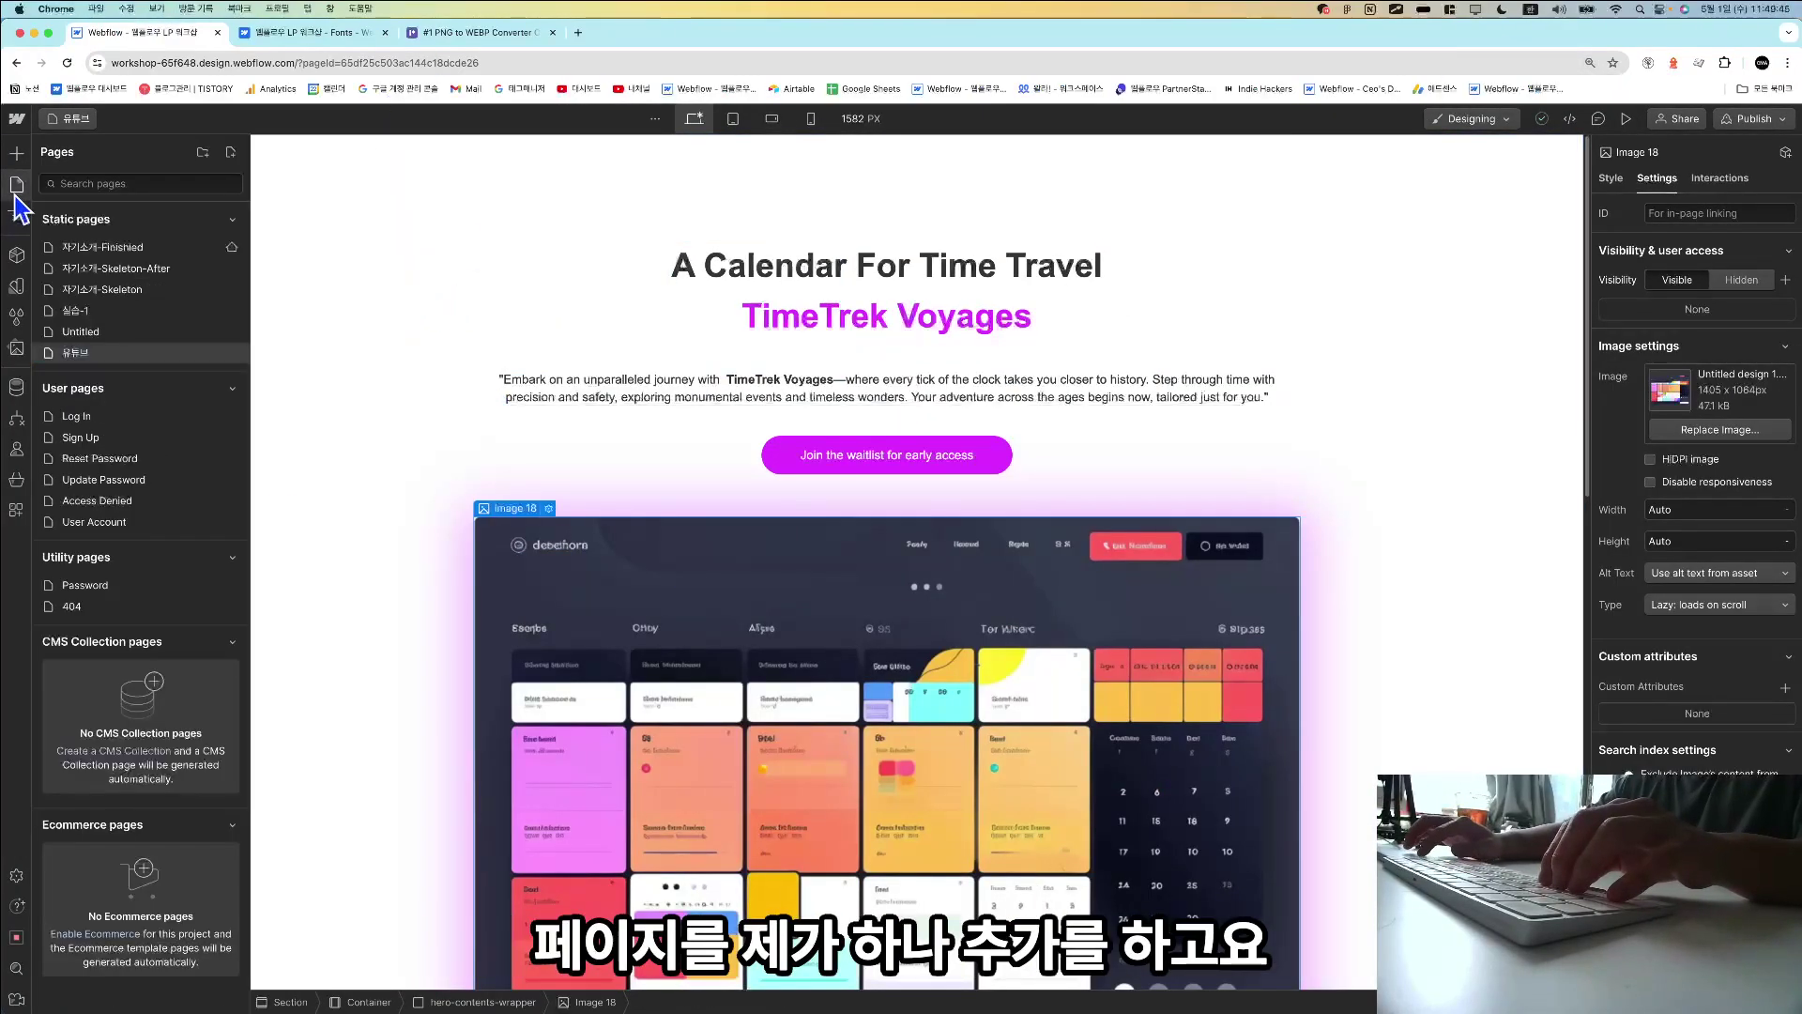
click(234, 156)
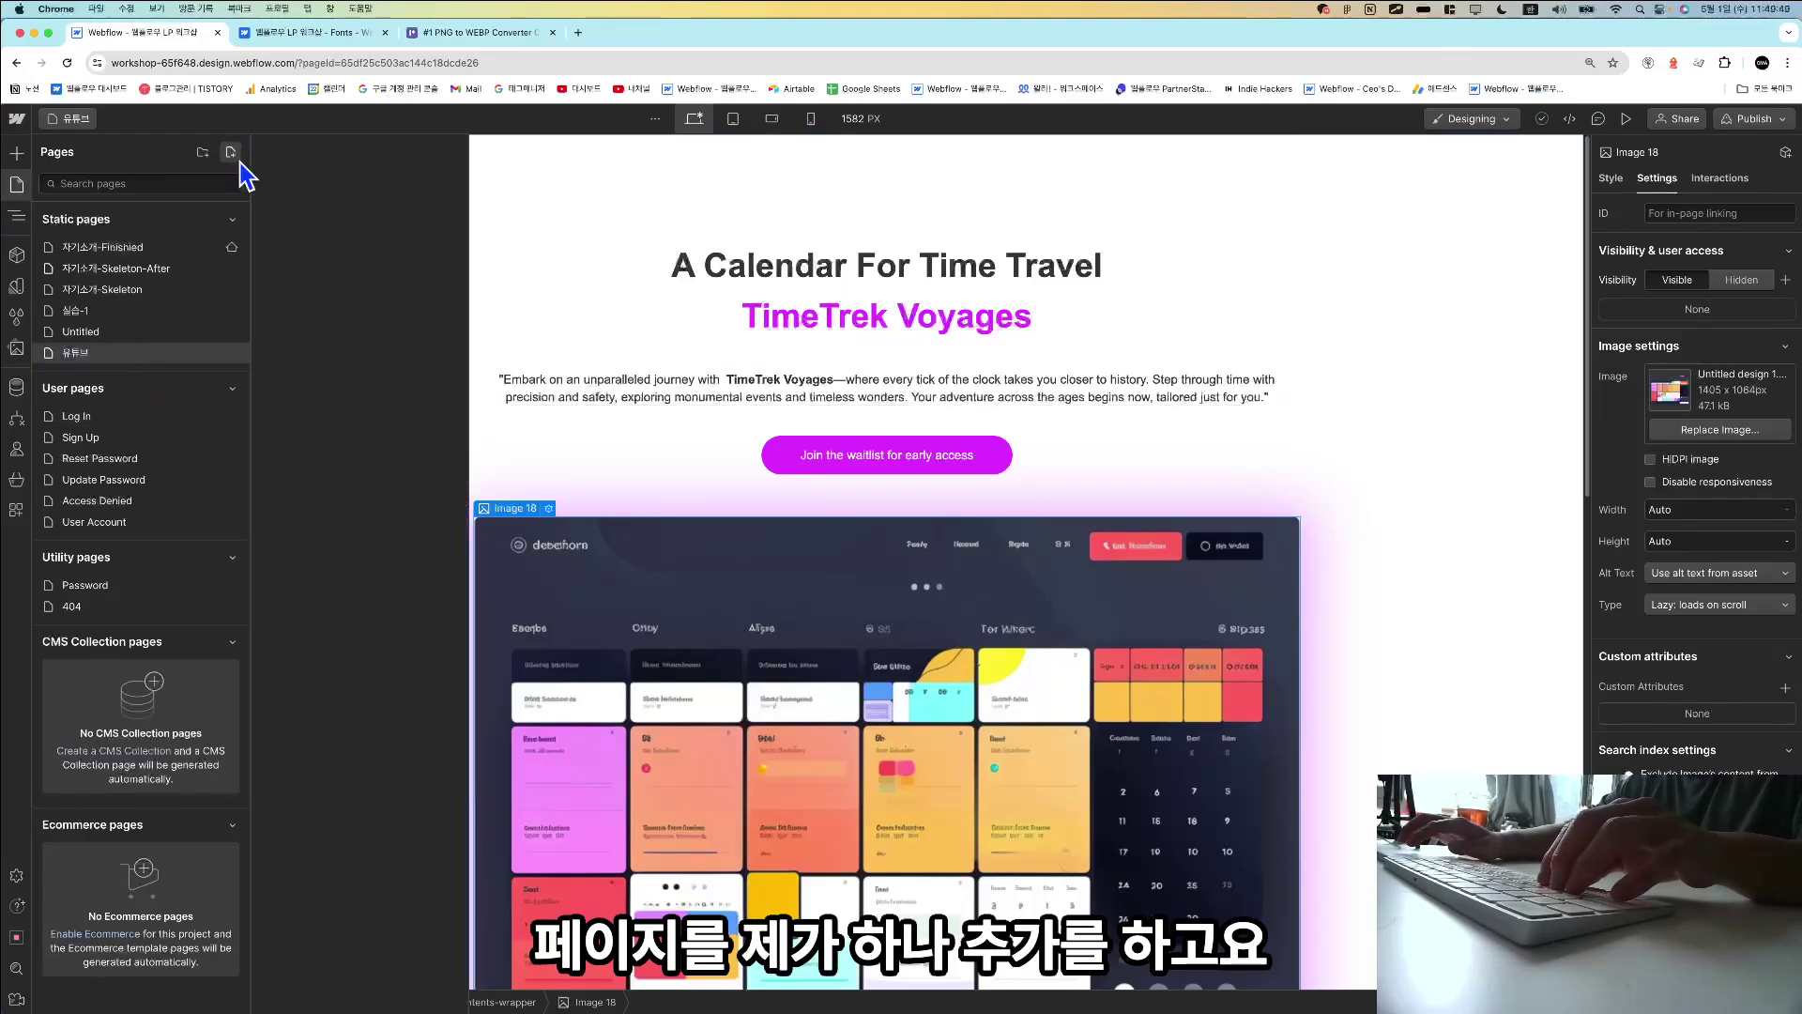
double_click(667, 246)
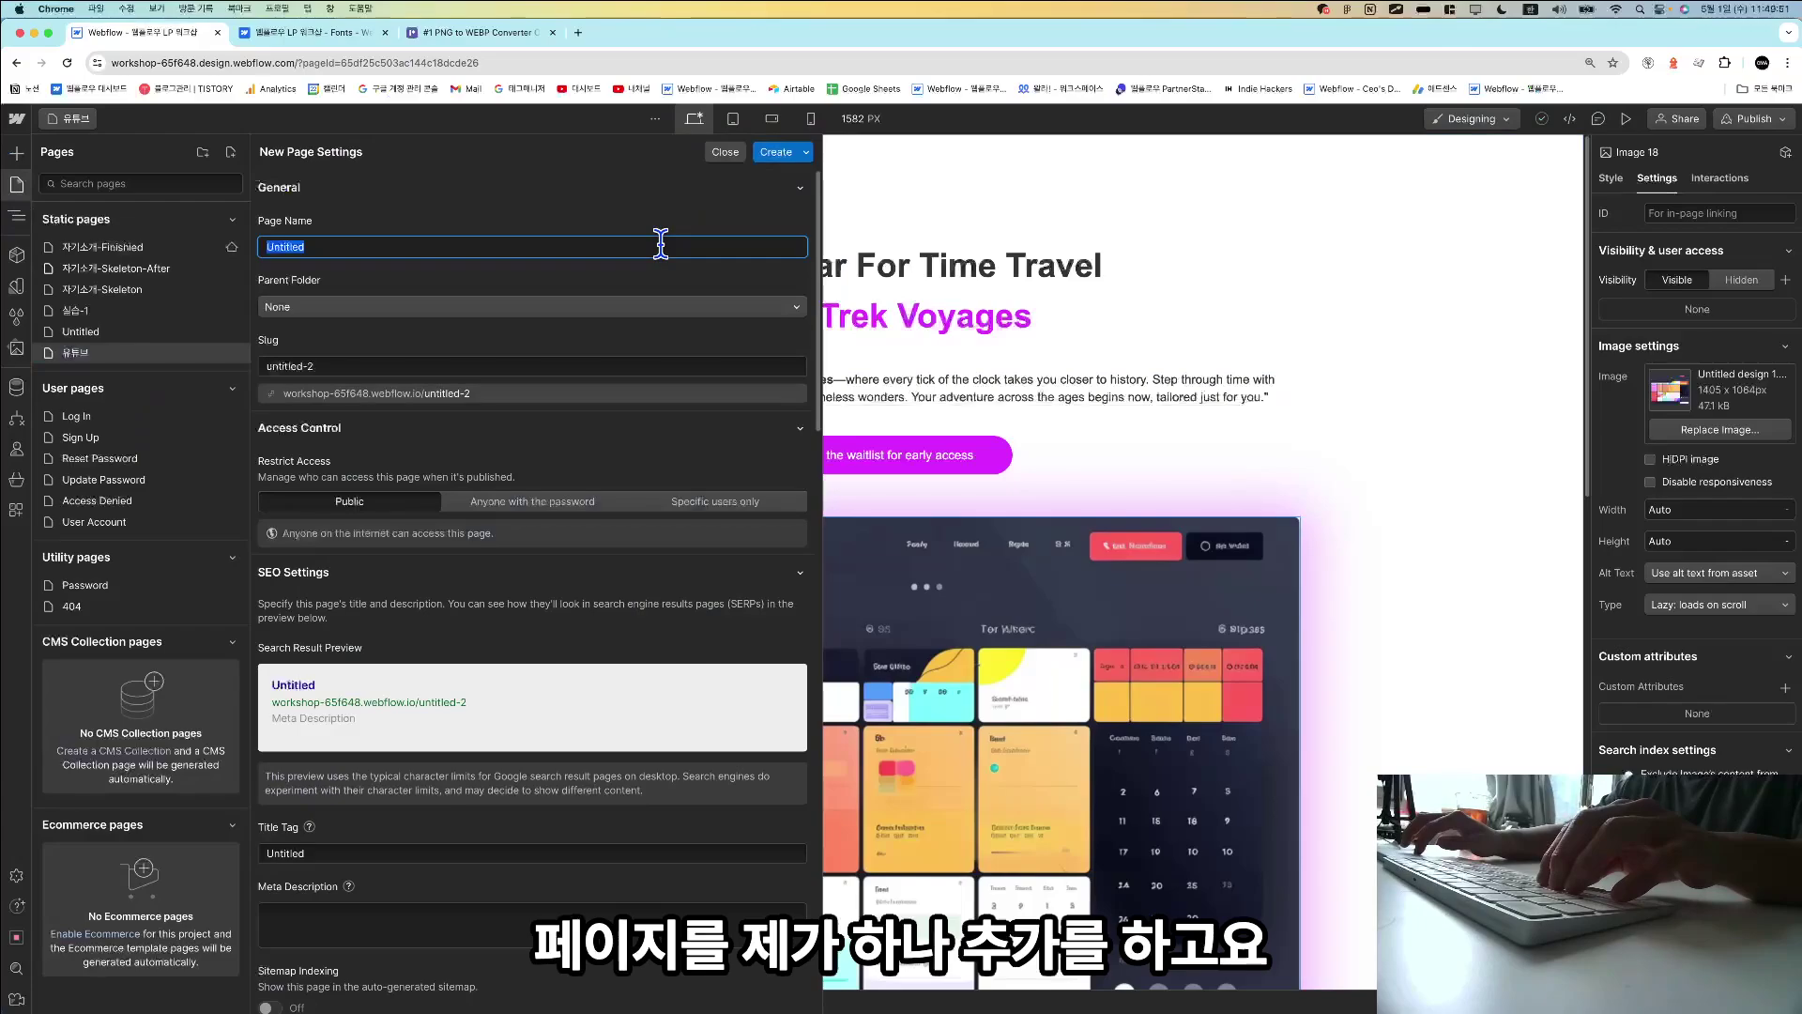
text(실습-유튜브)
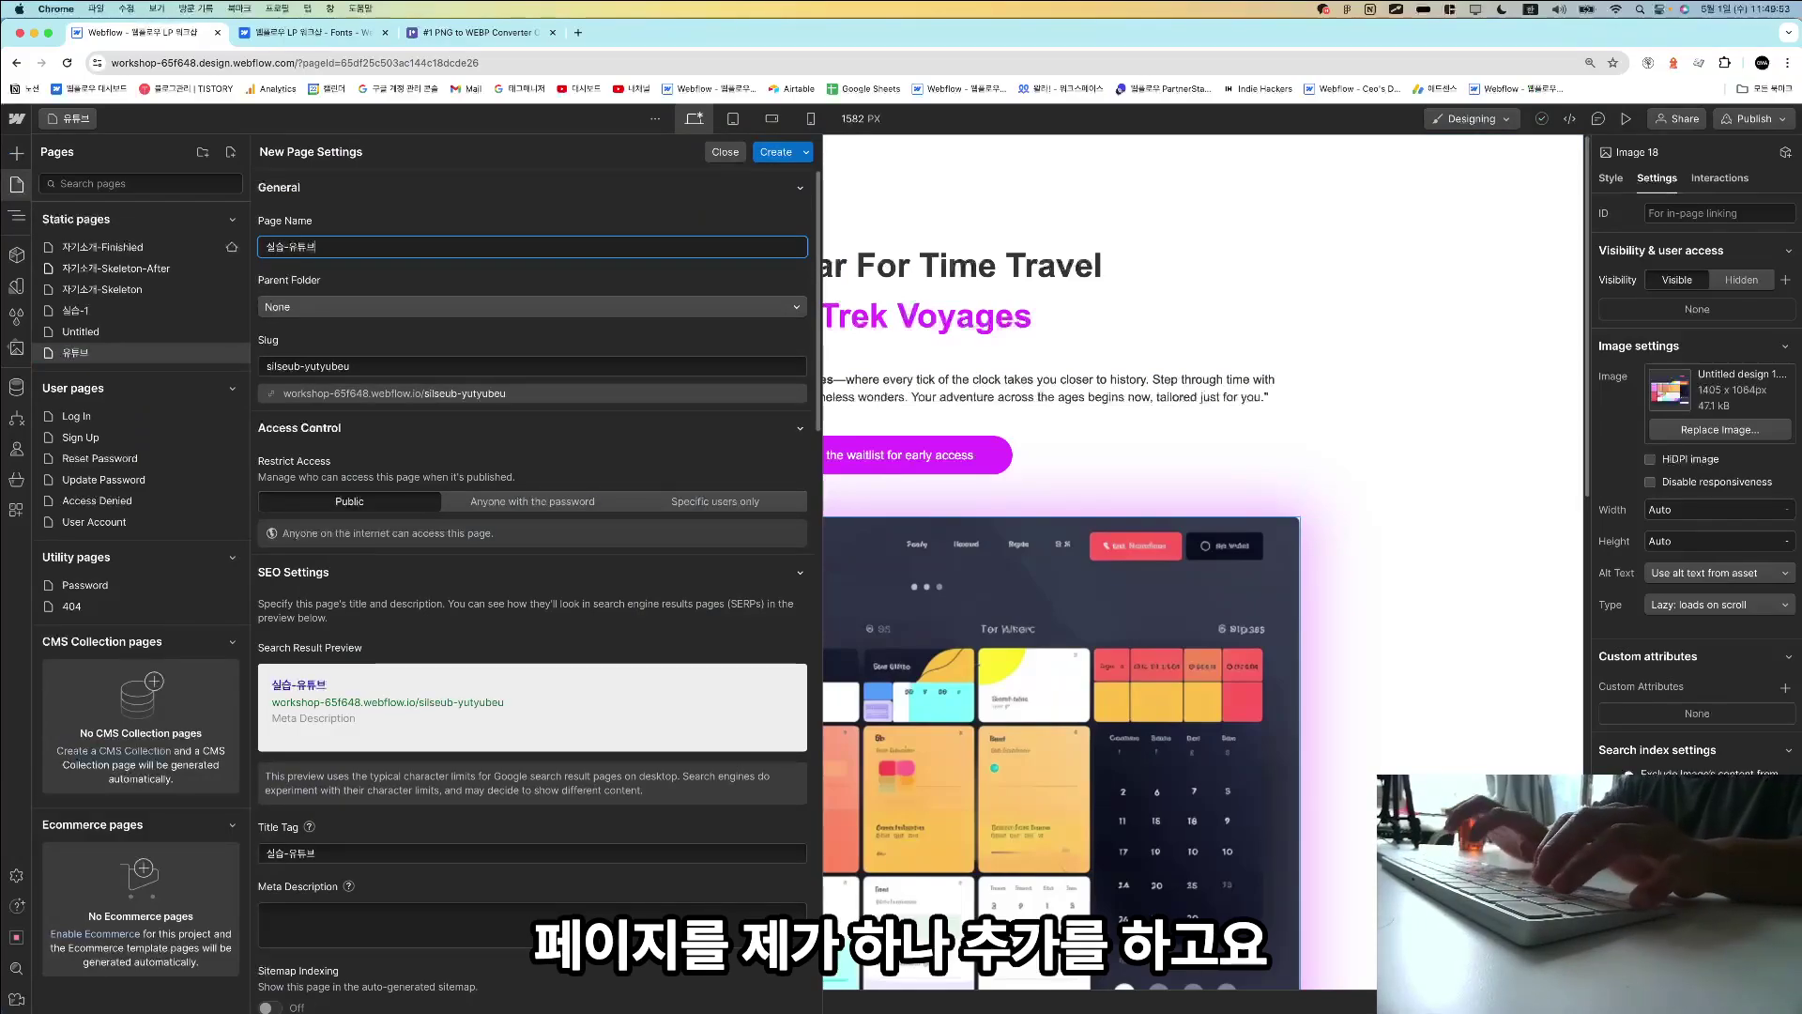
key(Return)
click(776, 151)
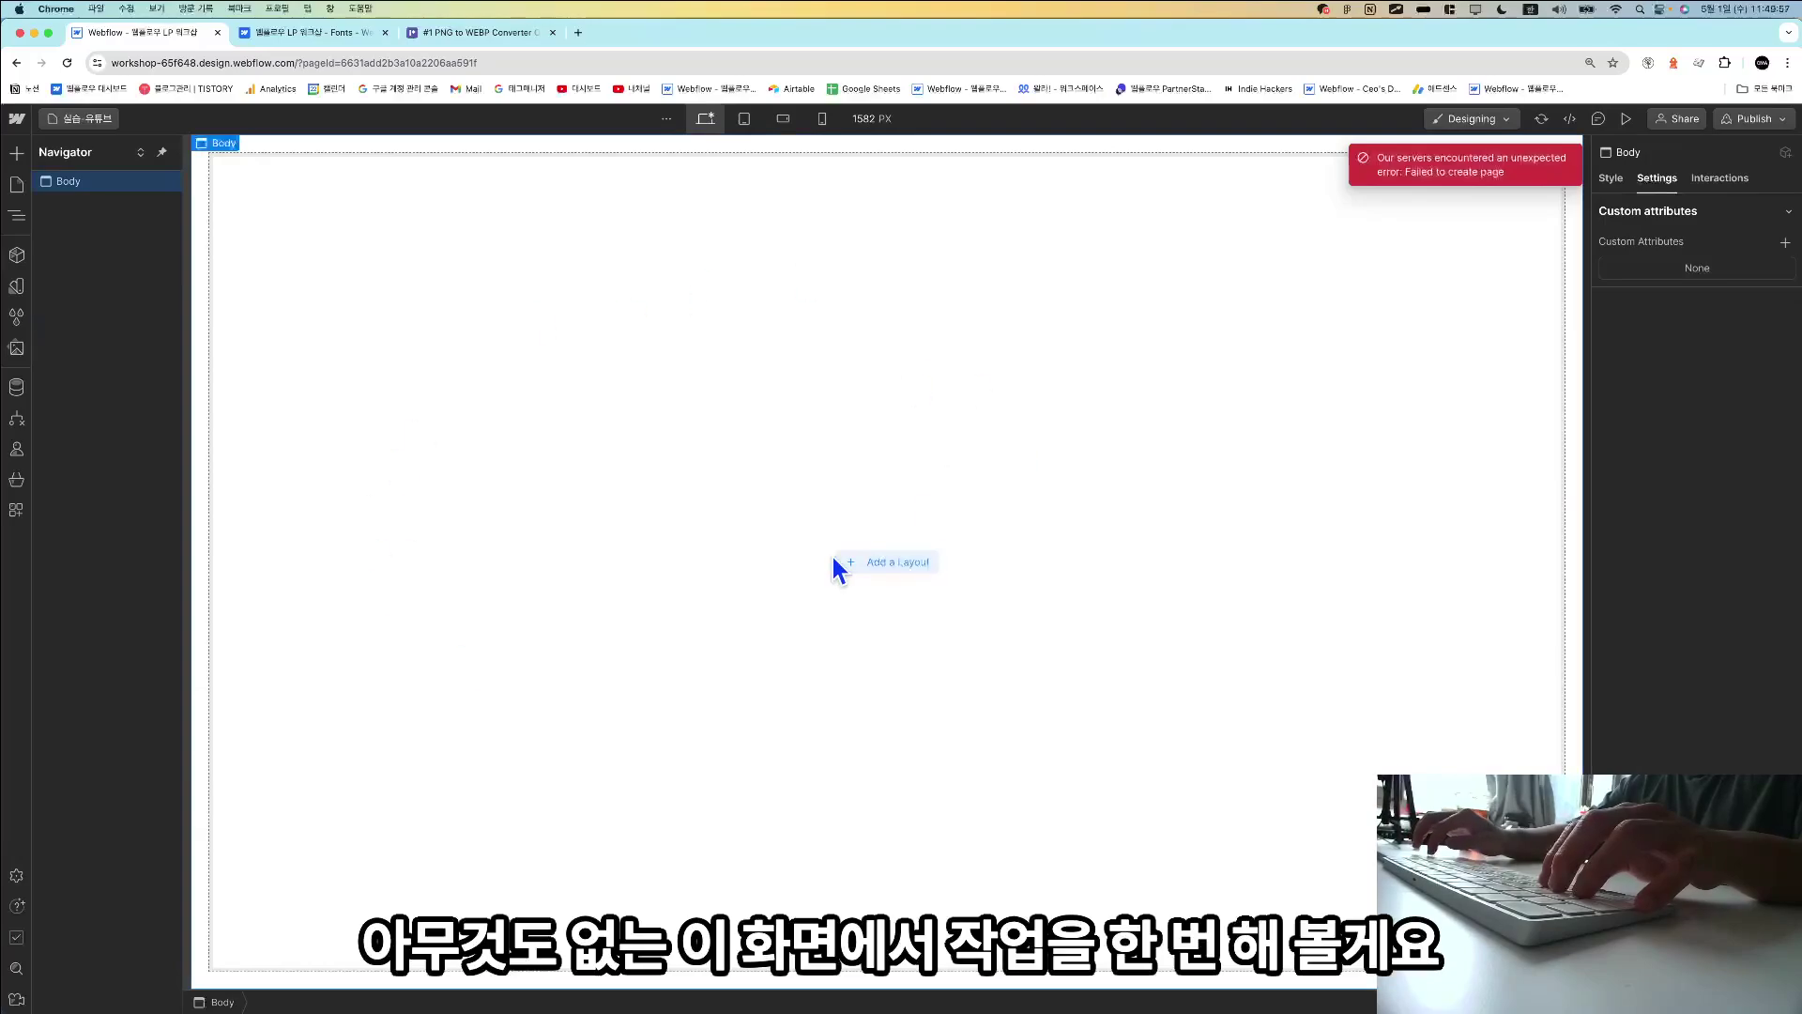
Build the nested structure on the blank page: a Section holding a Container, with a Div Block inside the Container.
key(super+equal)
key(super+equal)
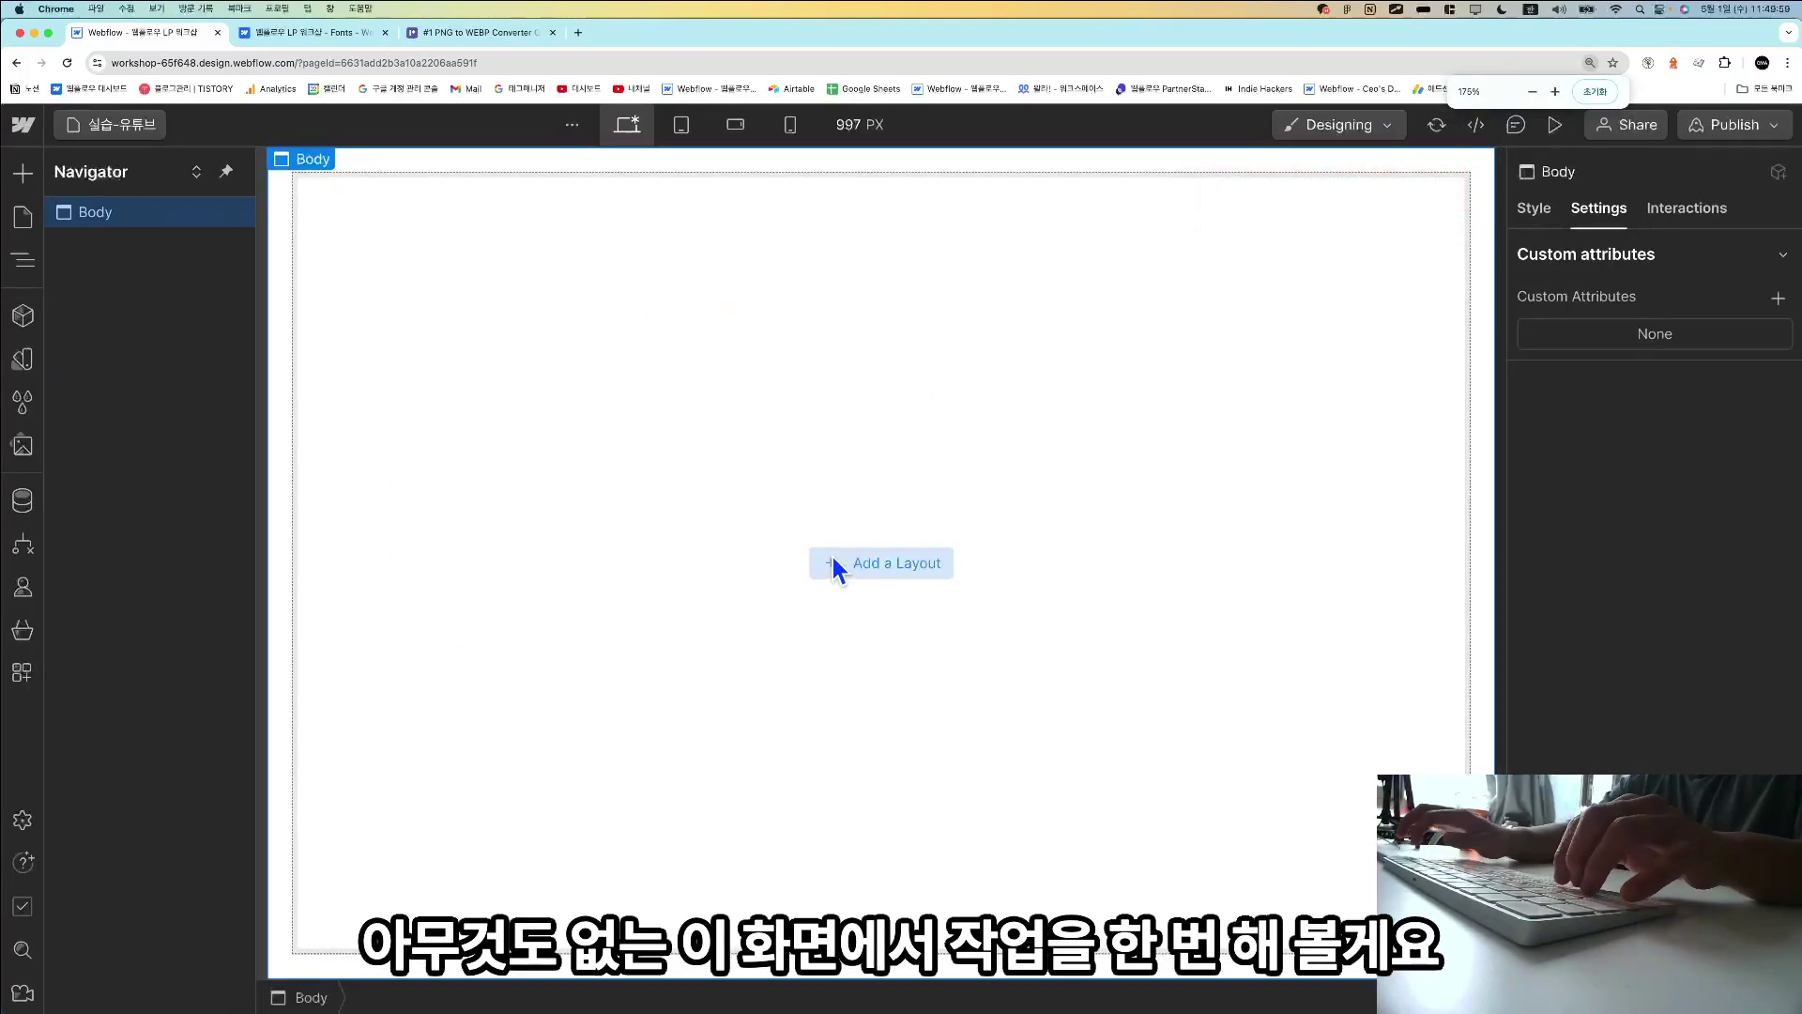
click(832, 560)
key(Escape)
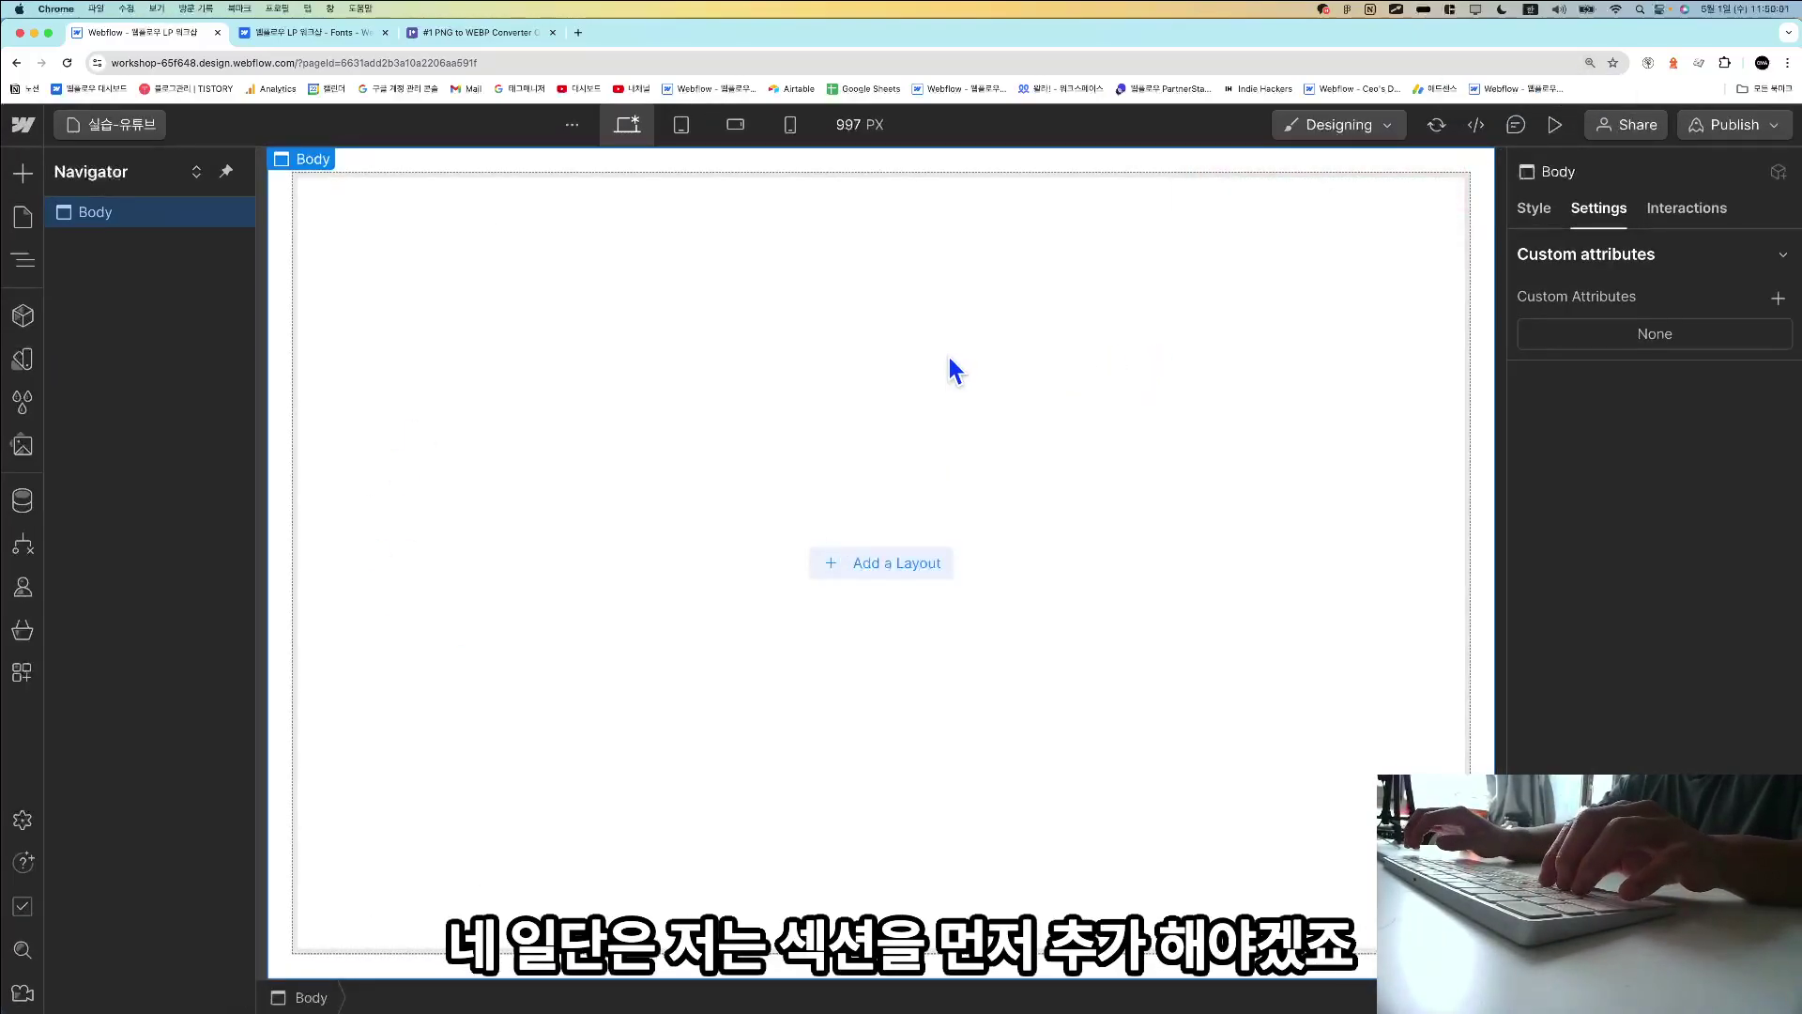
click(38, 171)
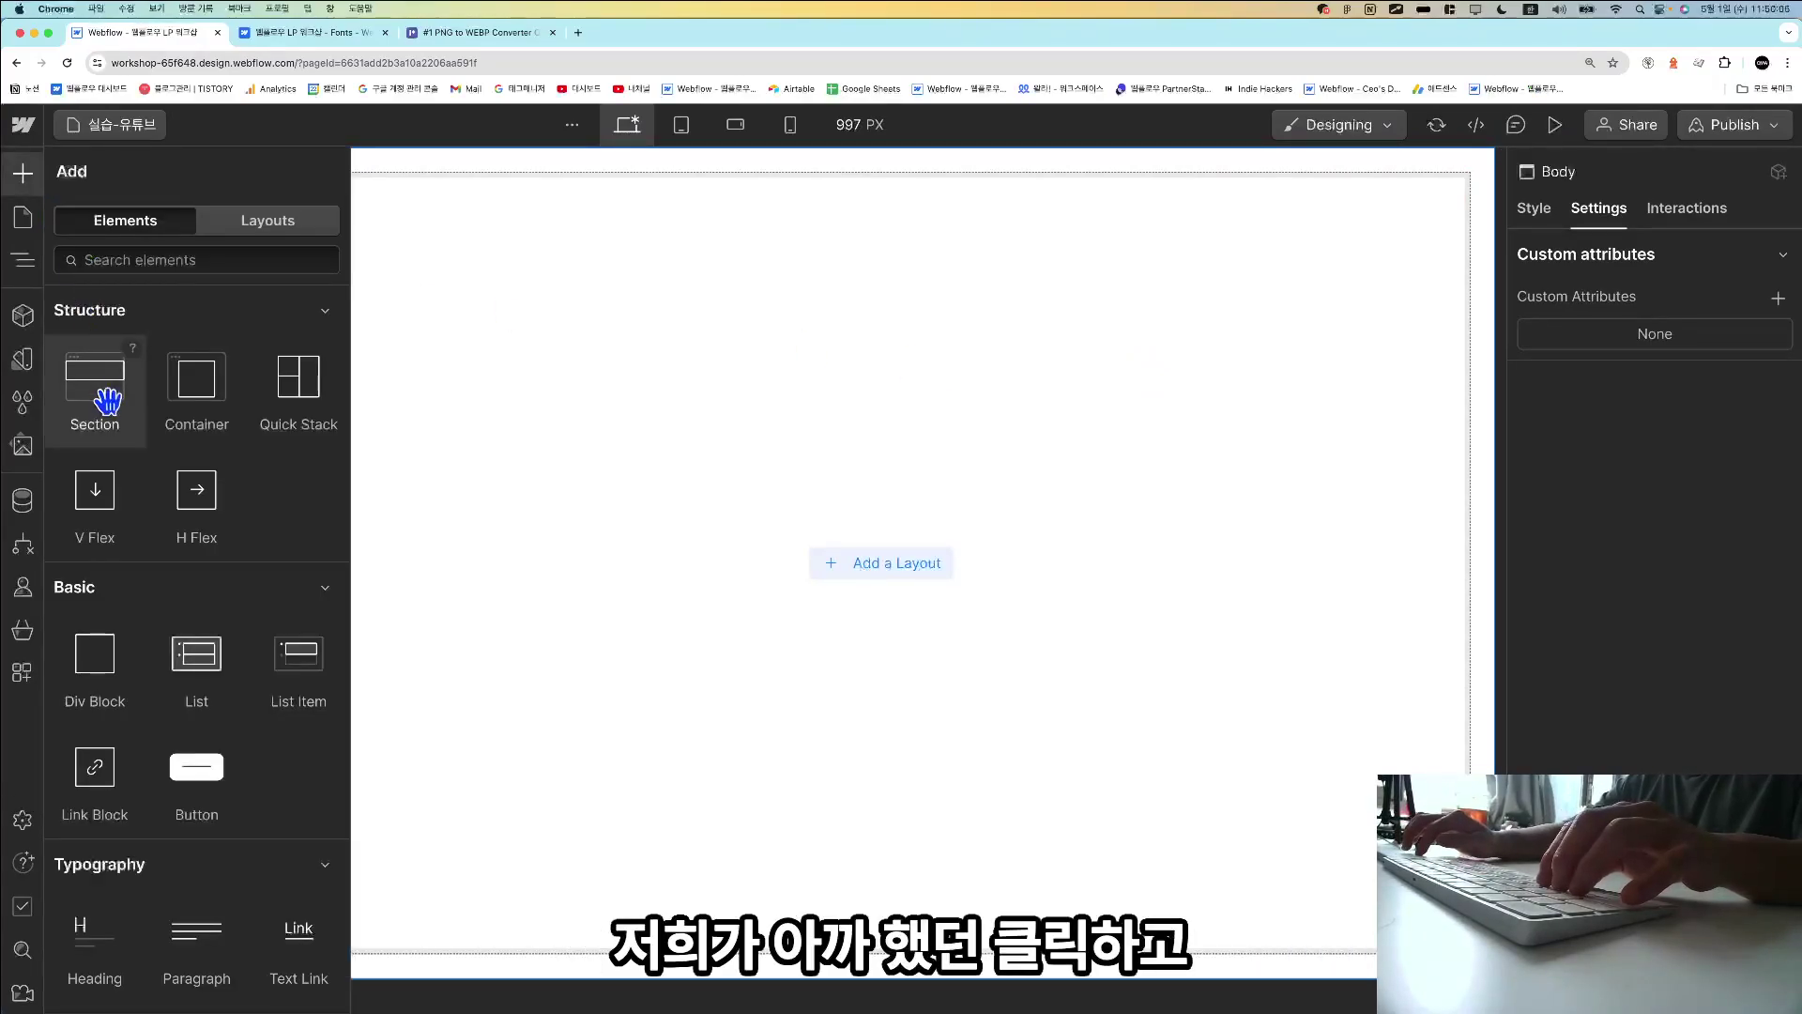
click(108, 401)
click(23, 172)
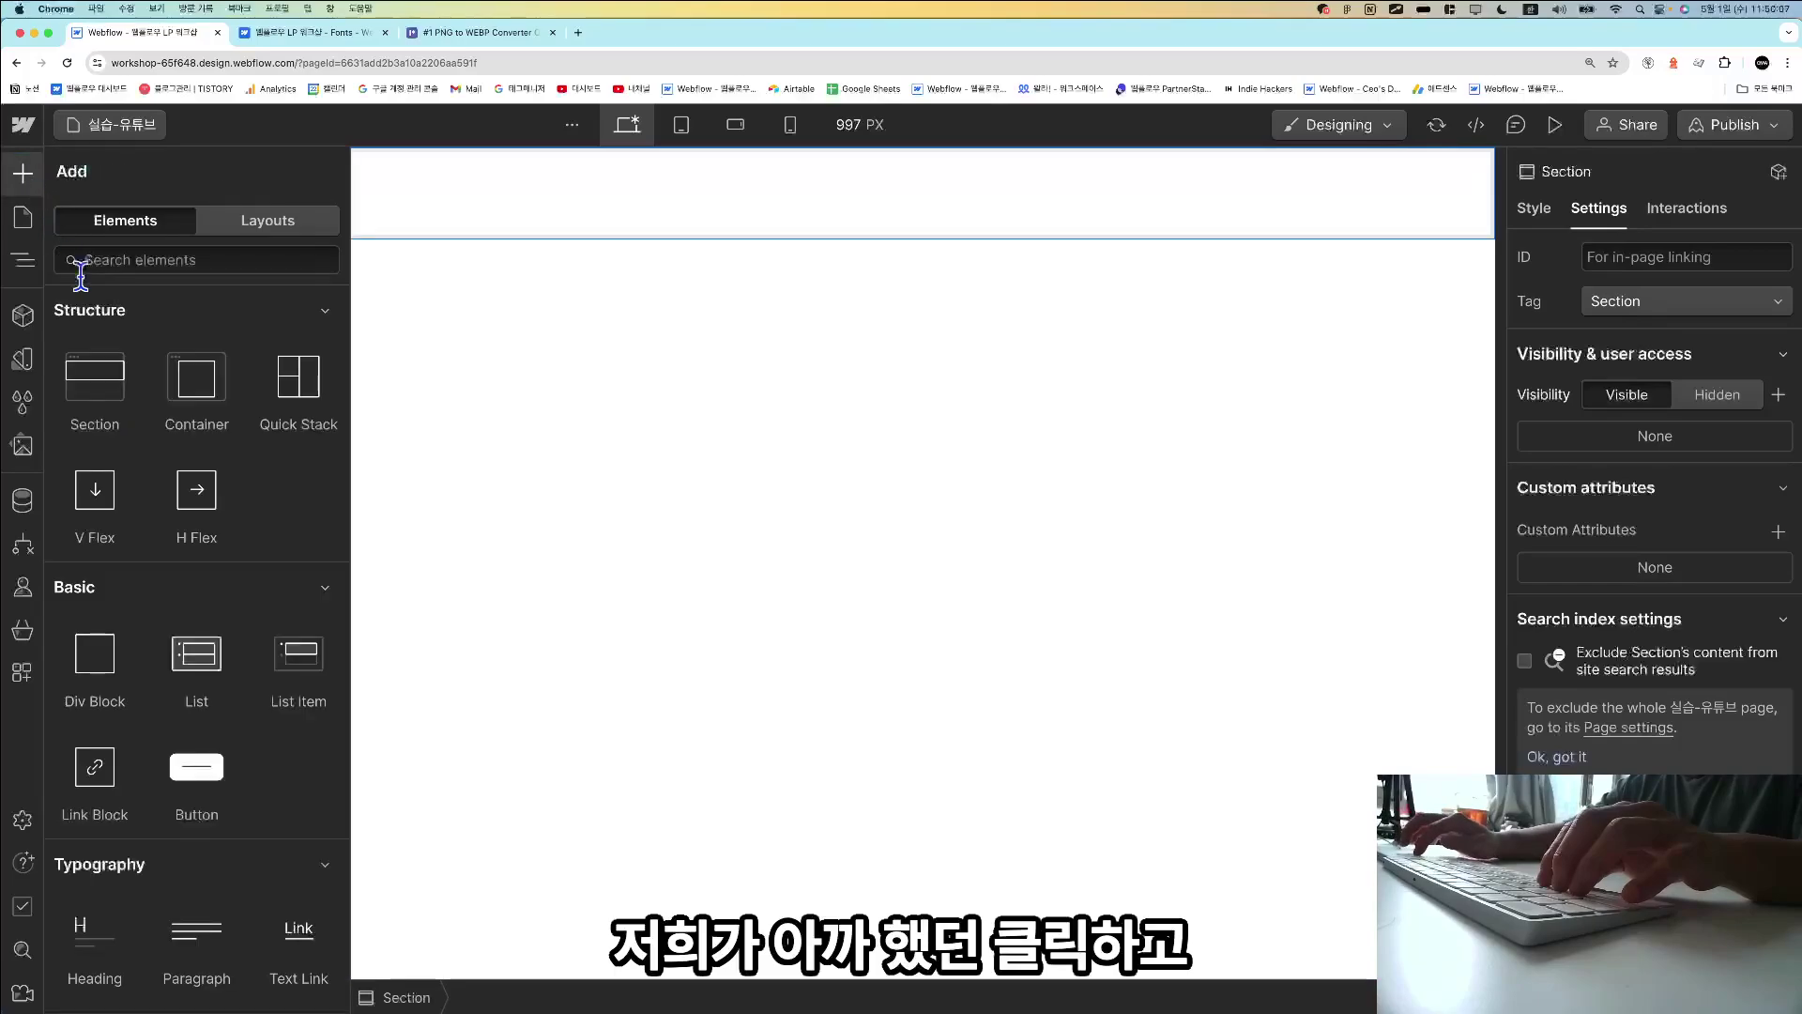
click(197, 385)
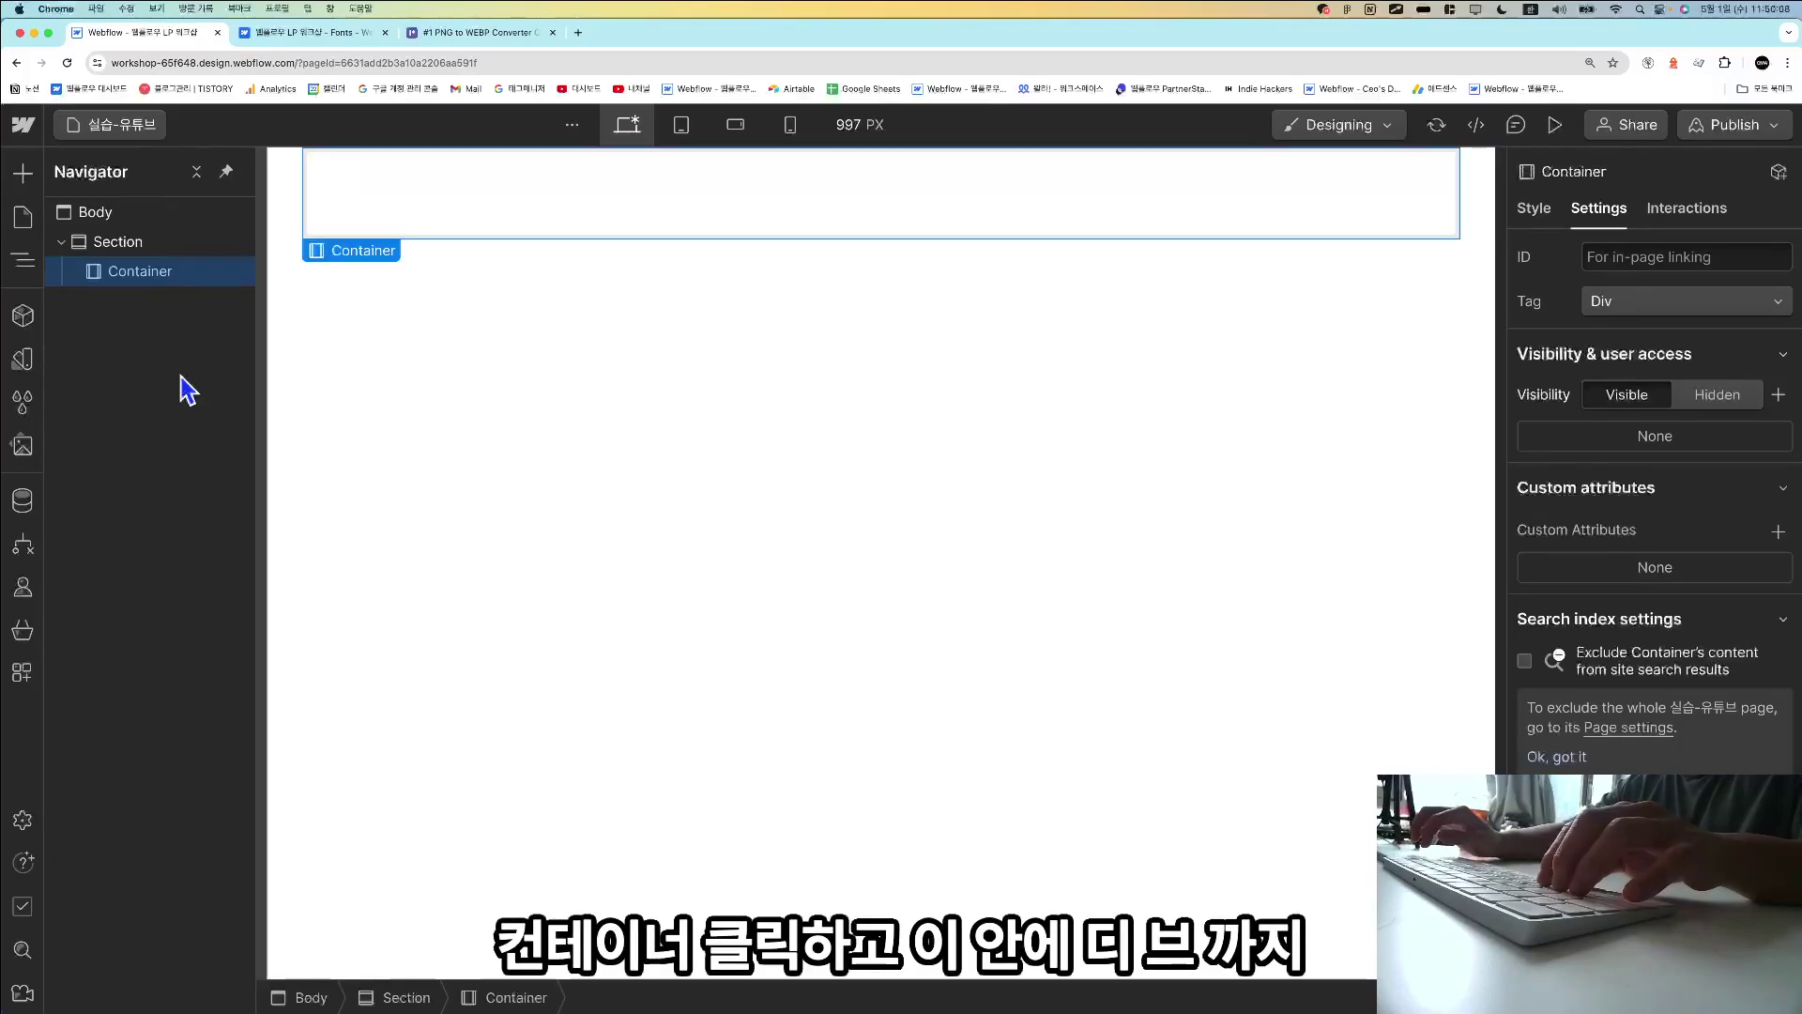
click(28, 177)
click(104, 646)
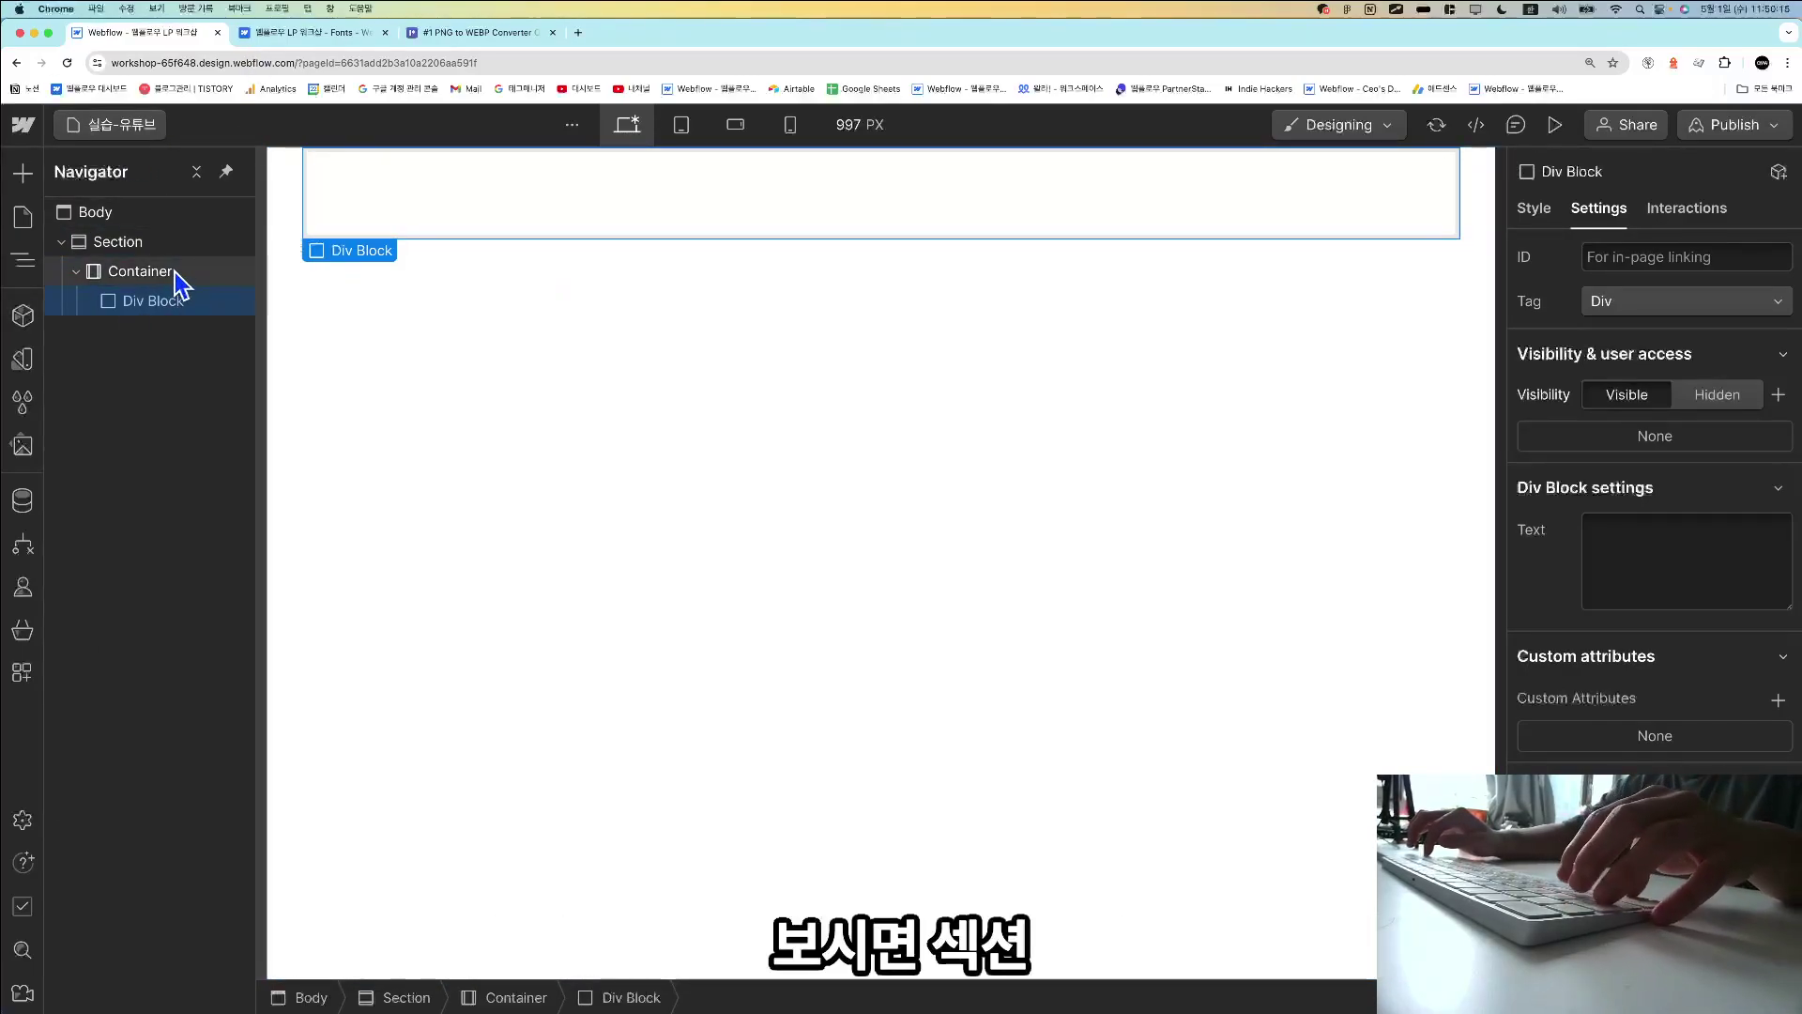
key(alt+Tab)
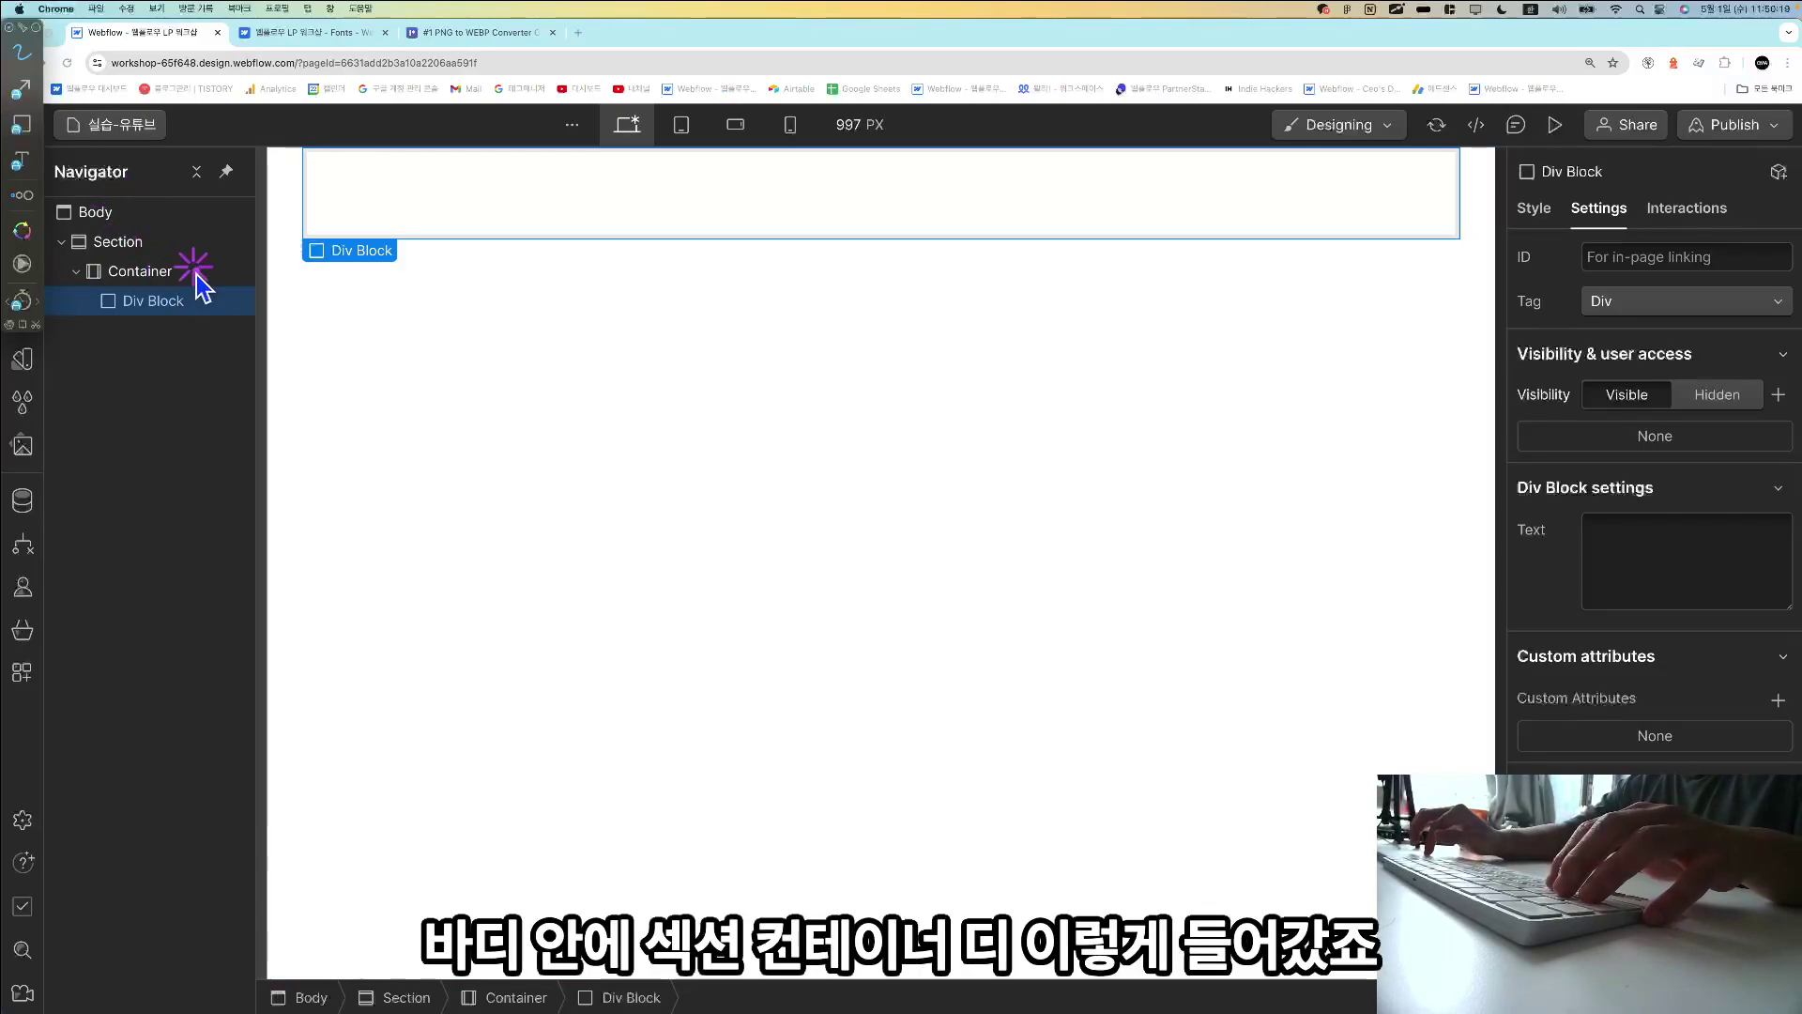
click(720, 199)
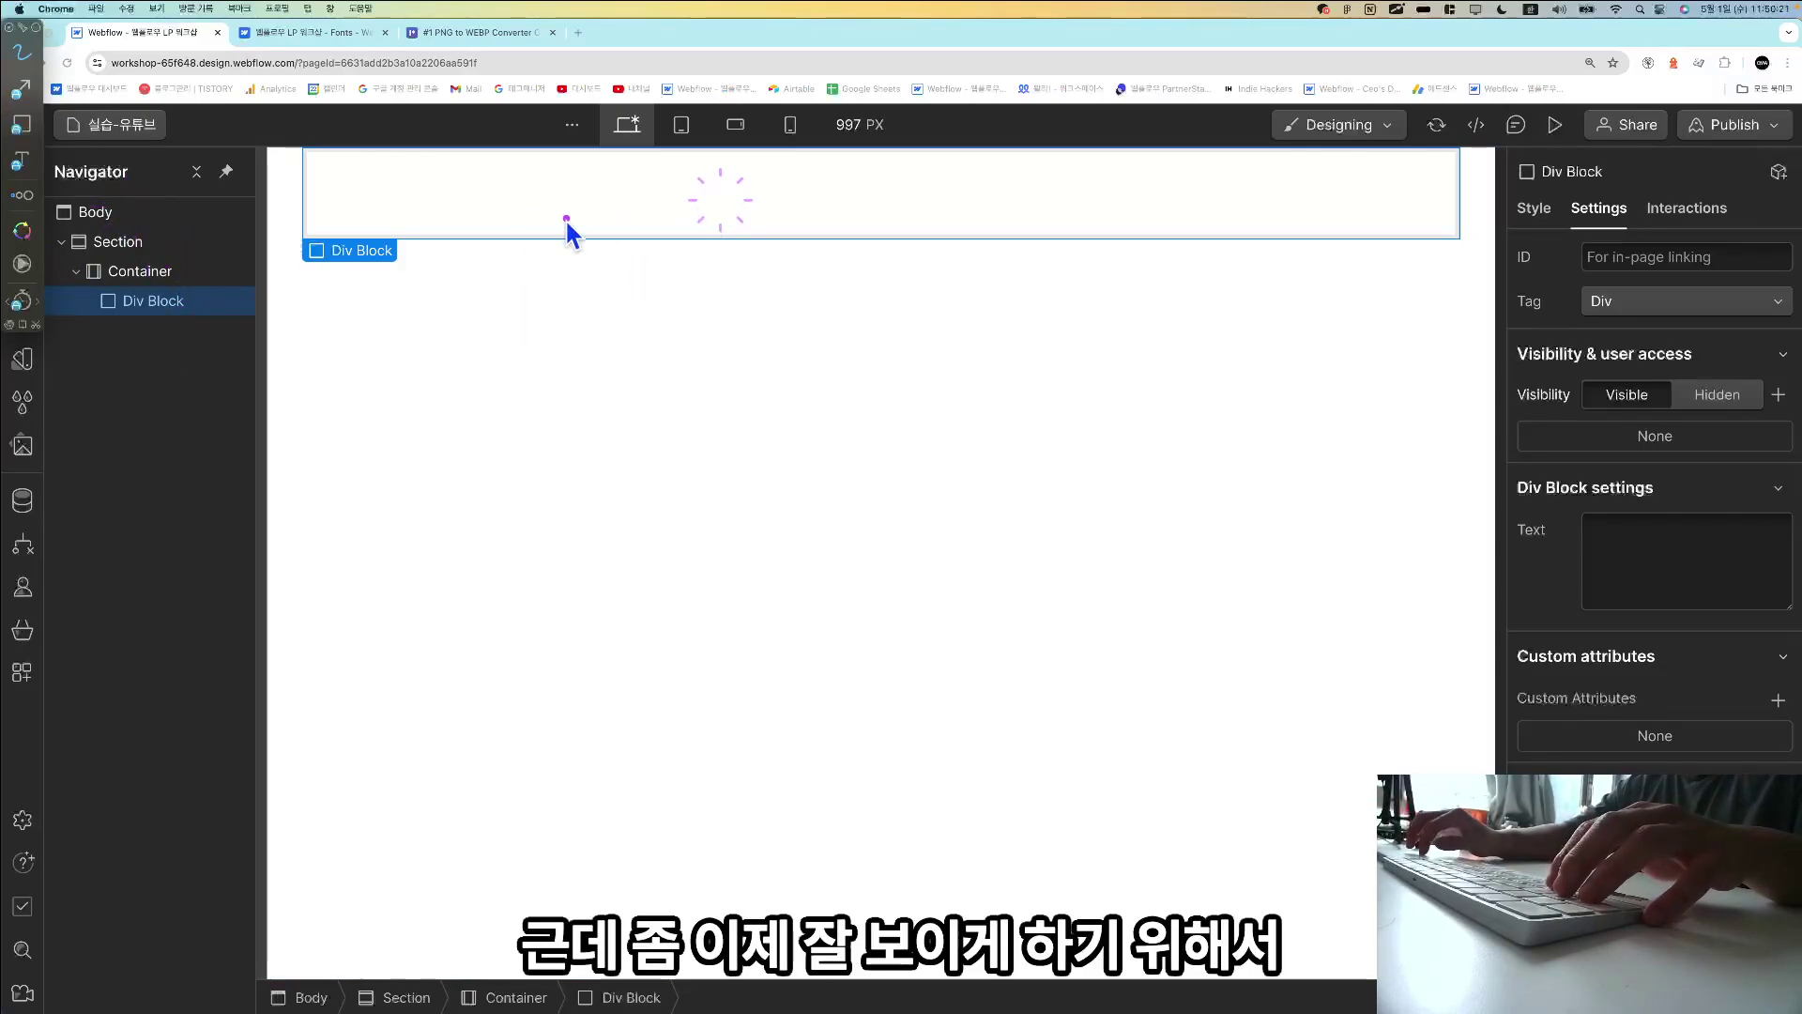
key(Escape)
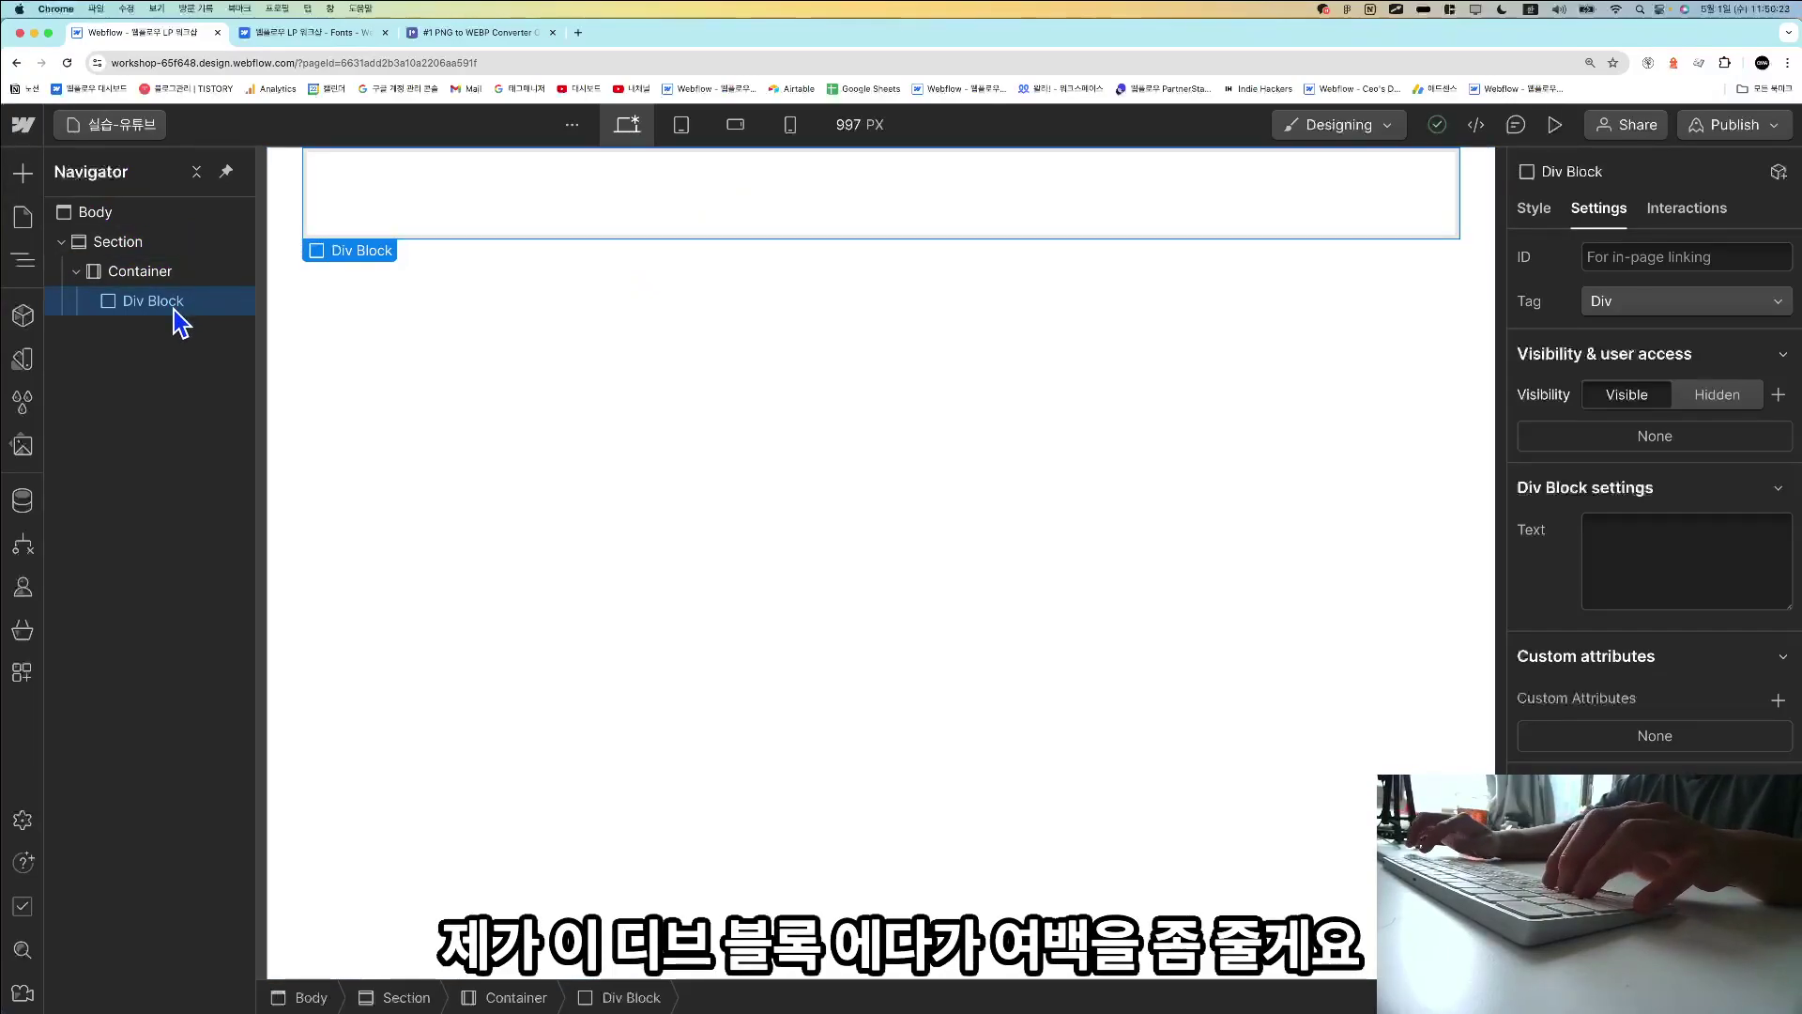
Set the Div Block's top margin to 200.
click(1550, 216)
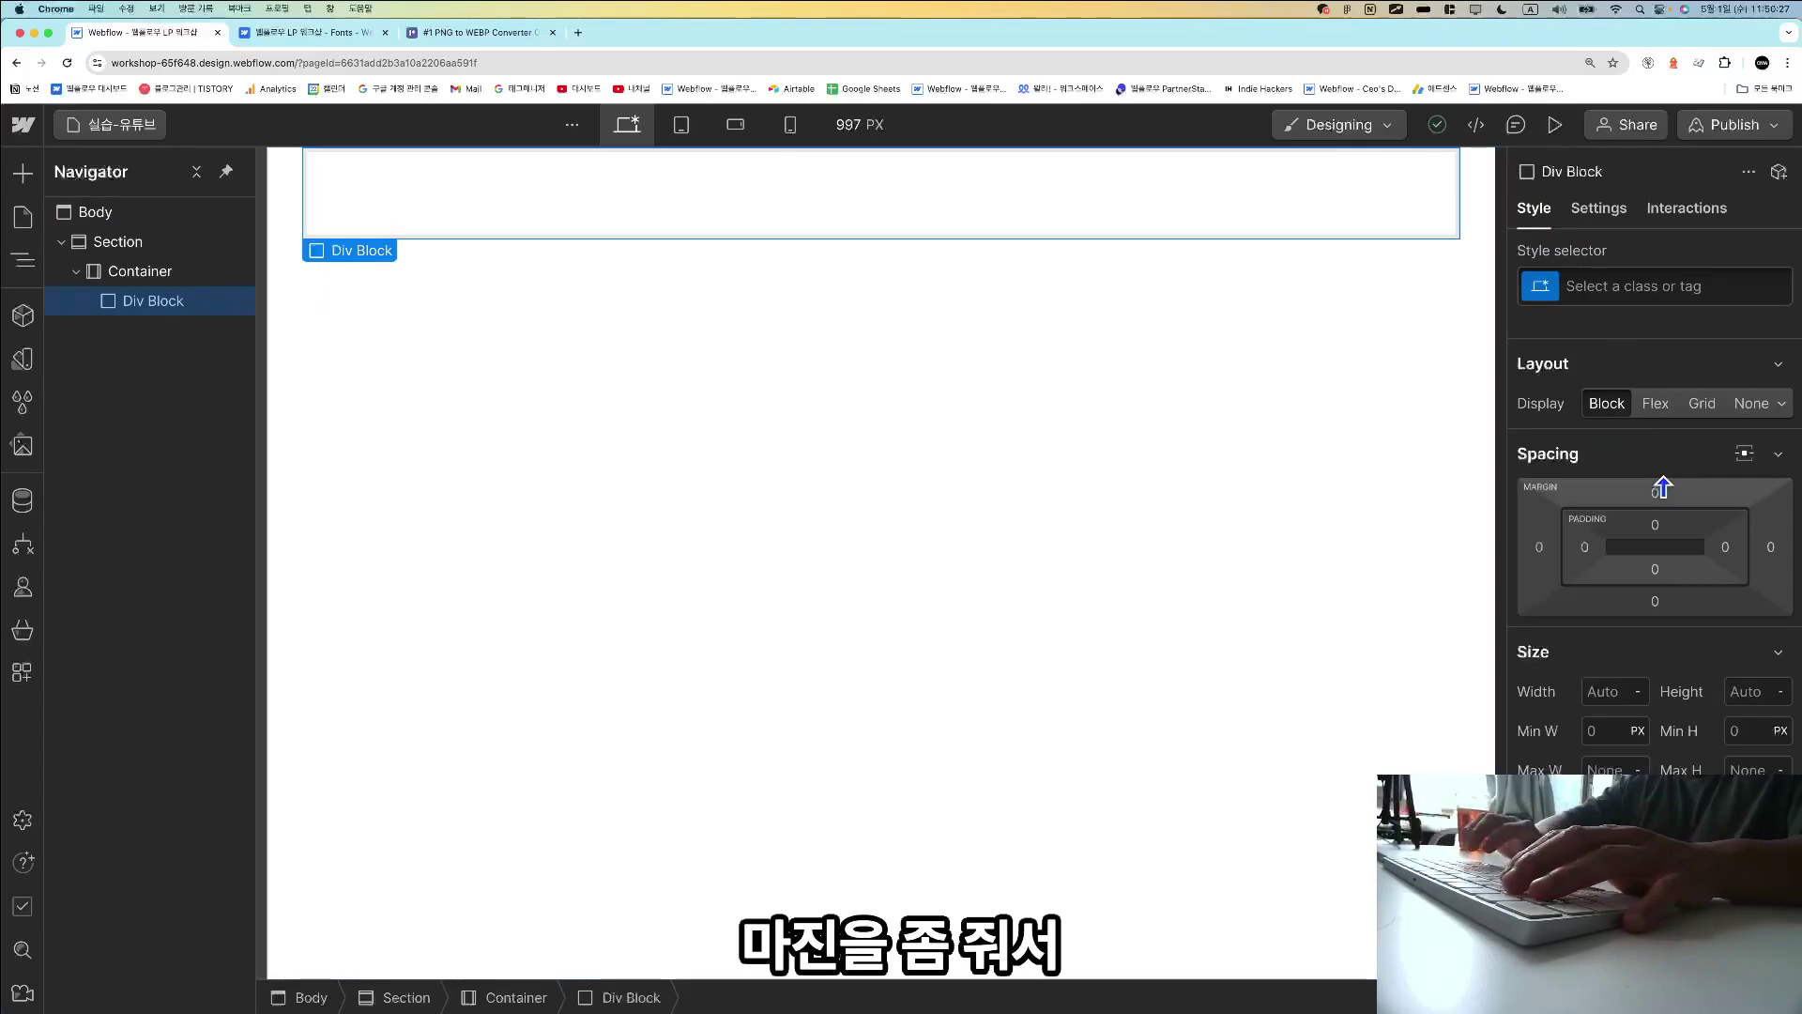
click(1662, 489)
text(200)
key(Return)
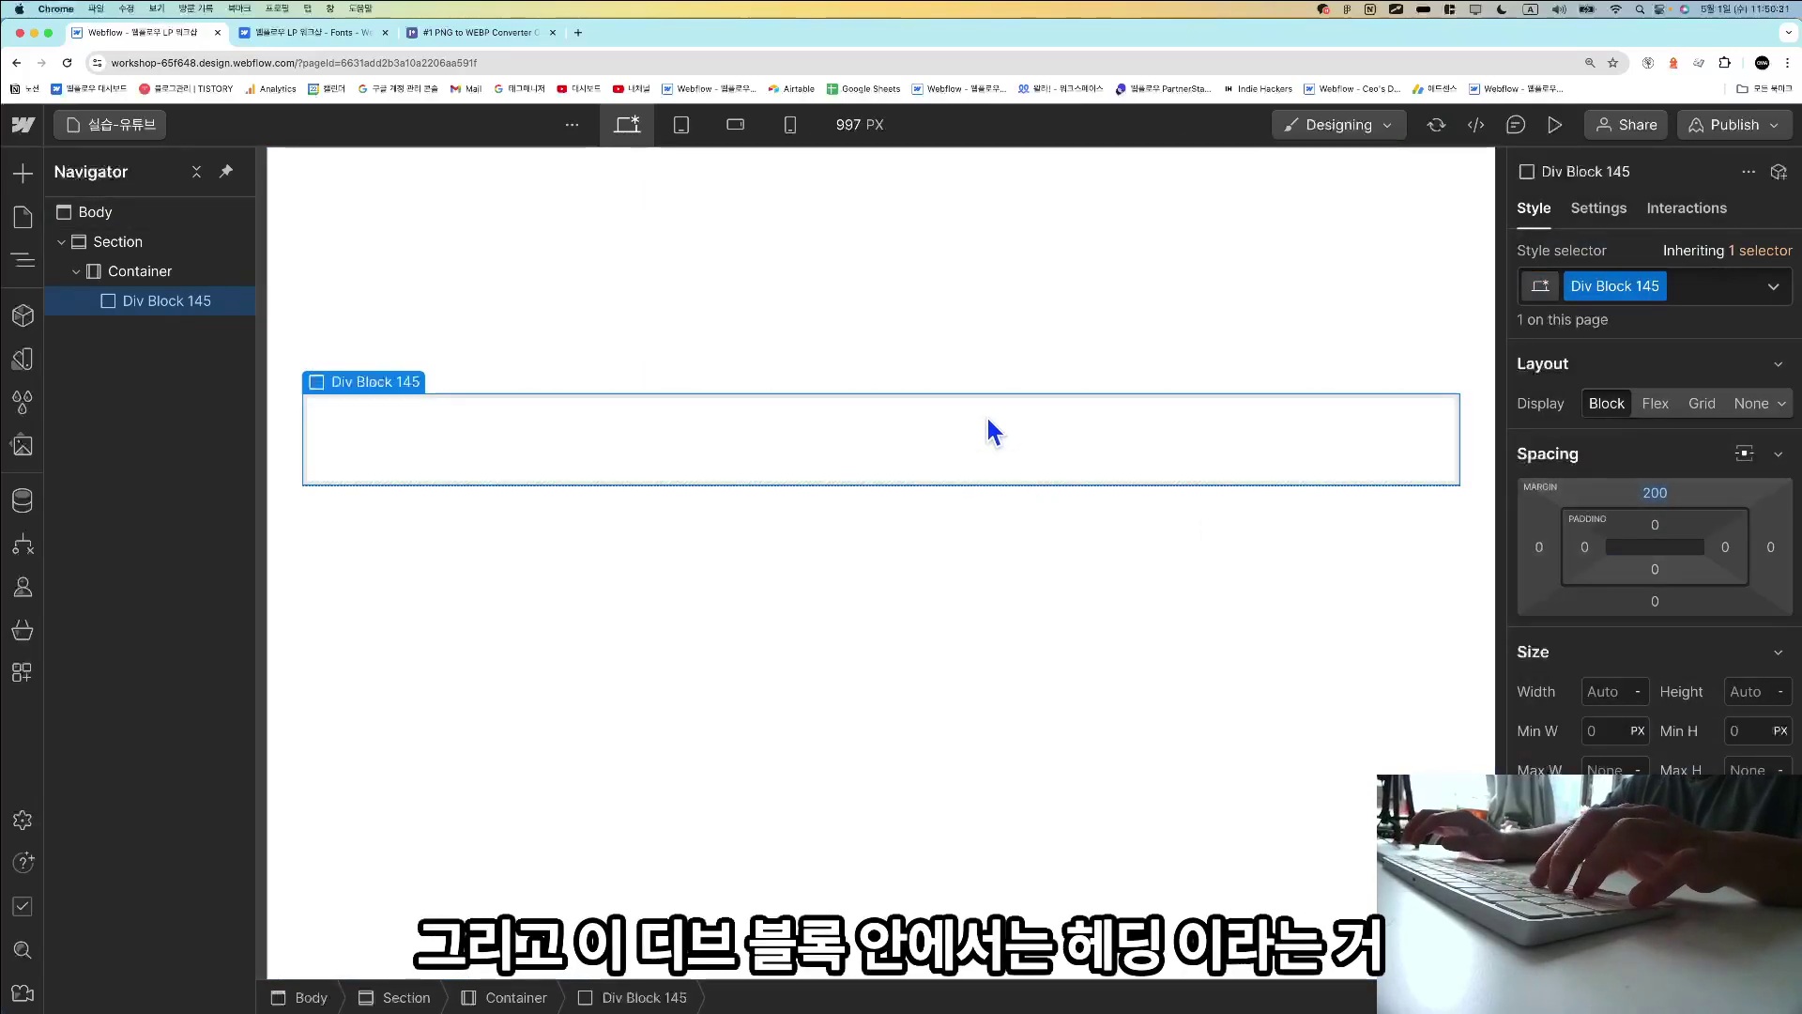
Add a Heading and a Paragraph inside the Div Block.
key(super+e)
text(head)
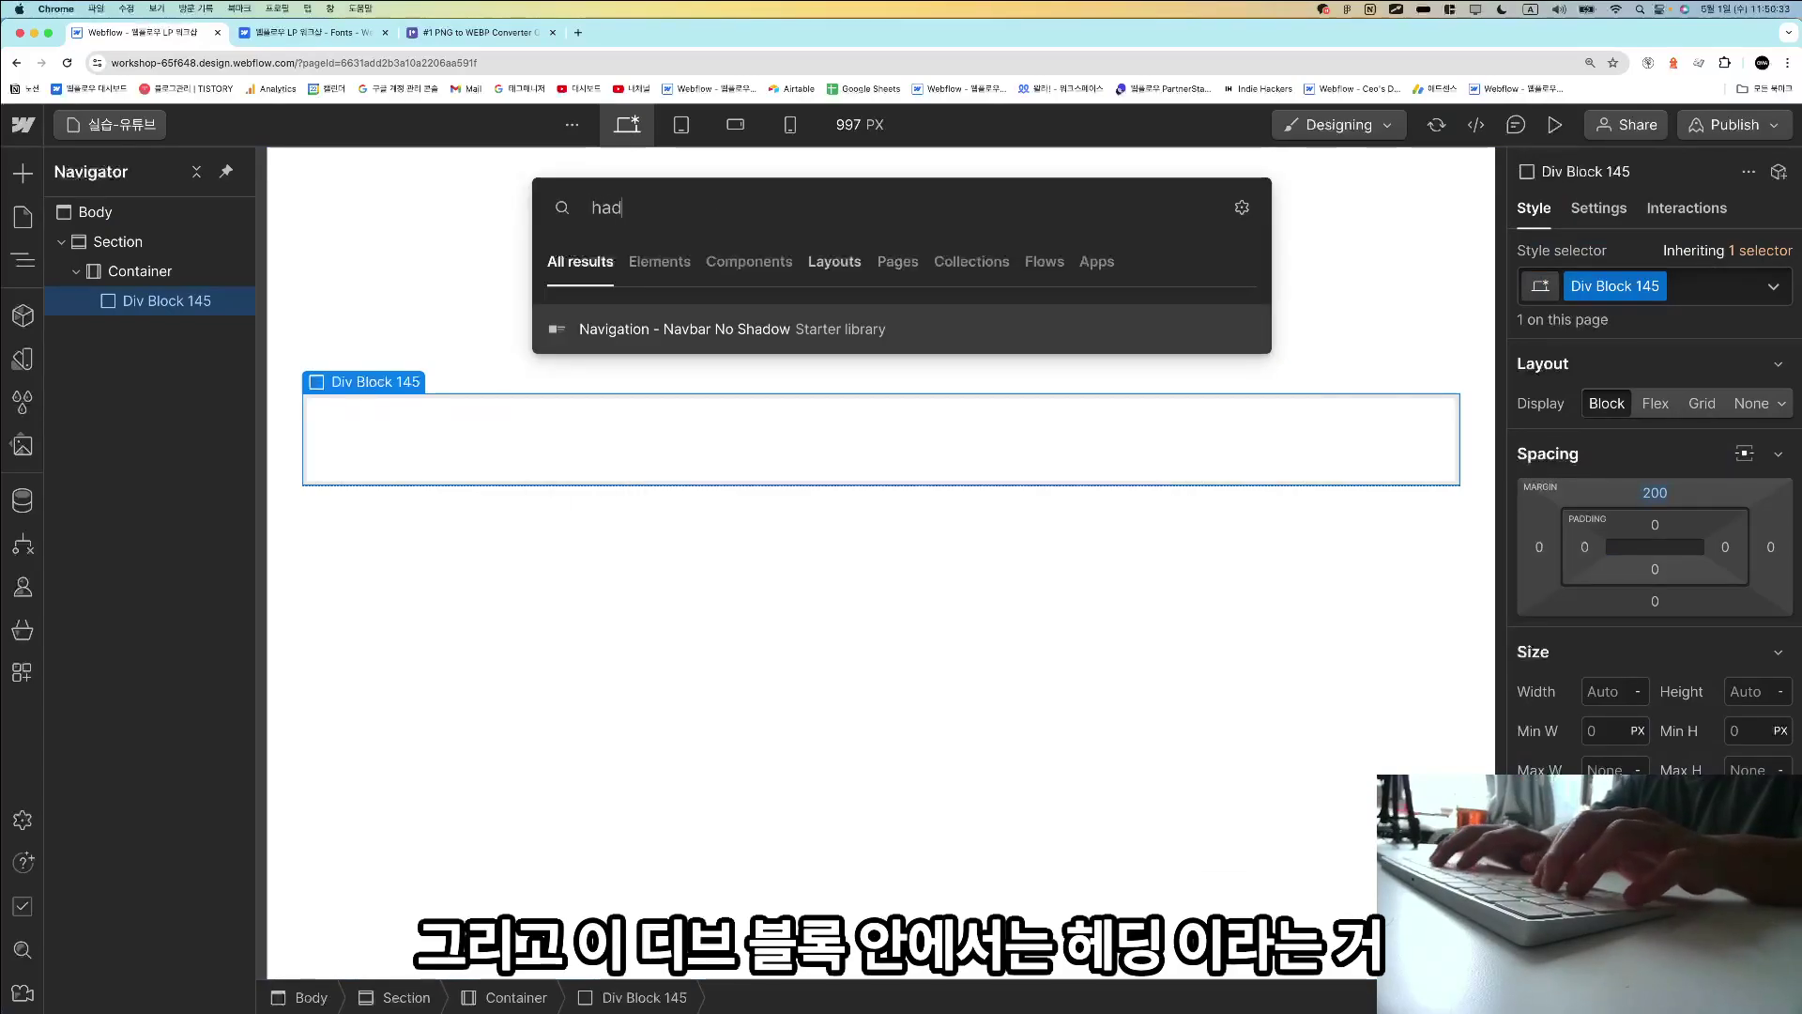
key(Return)
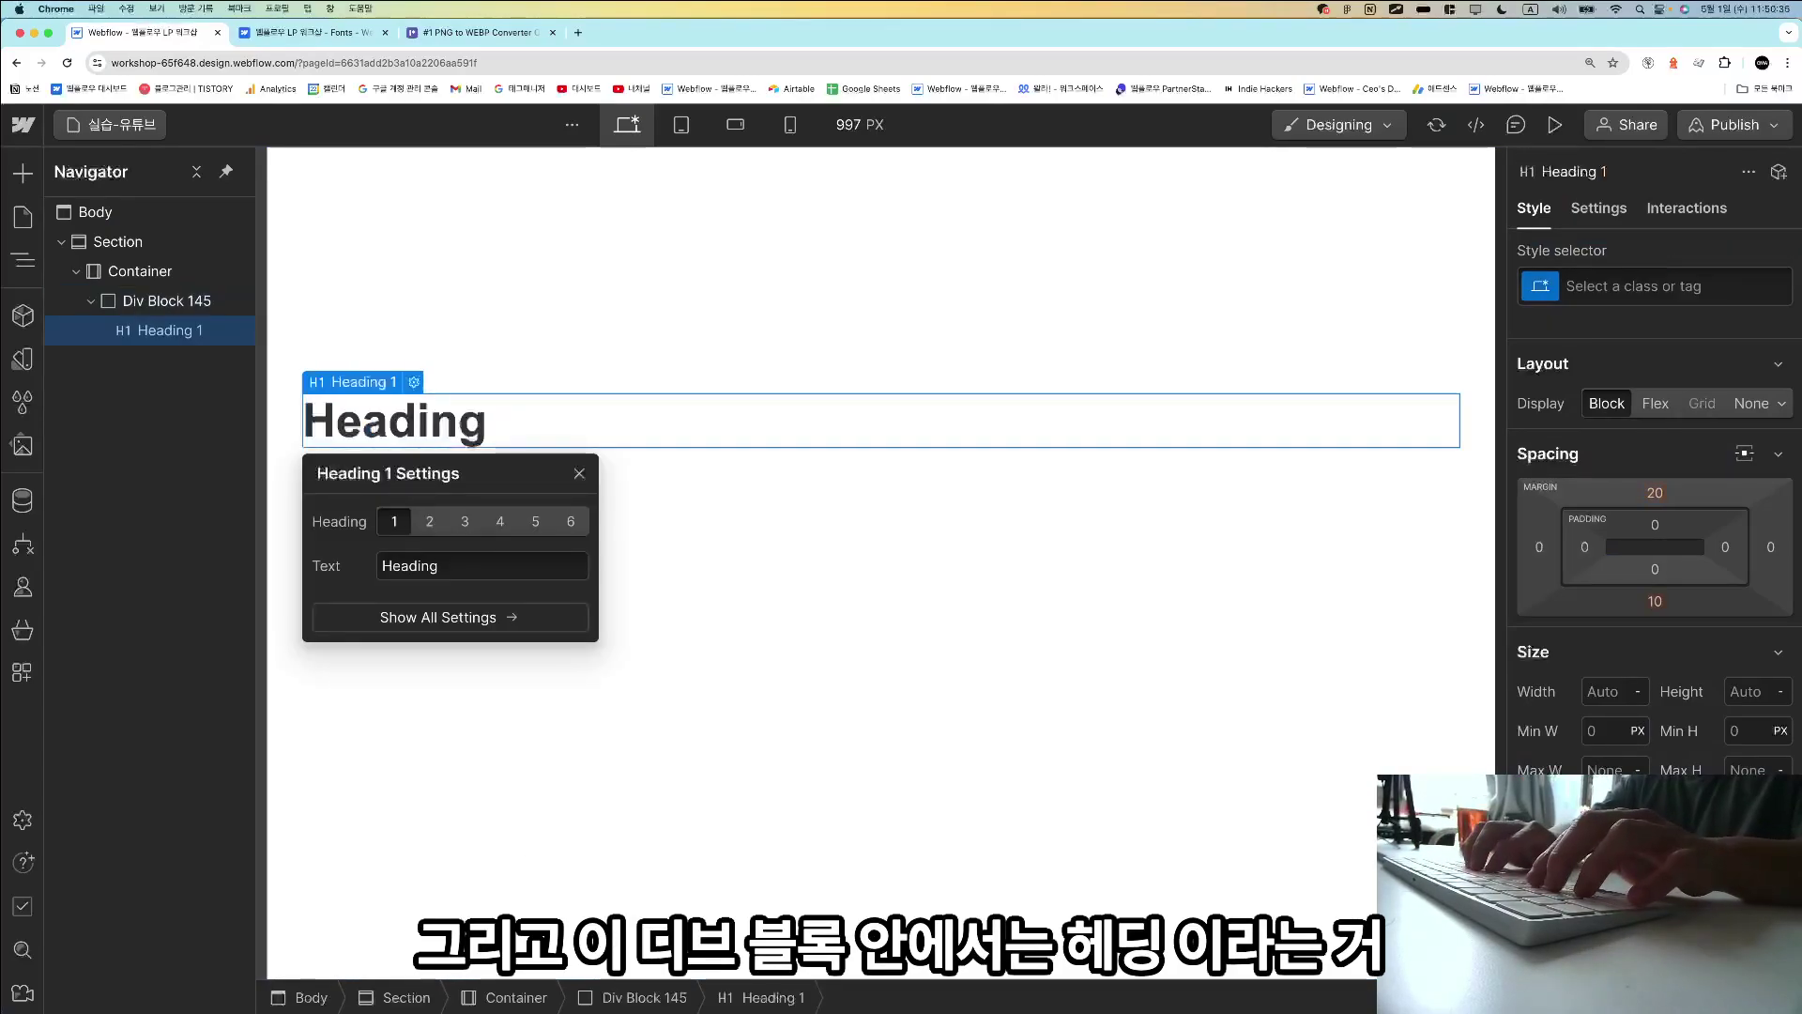
key(super+e)
text(para)
key(Return)
Add an Image and a Button below the Paragraph inside the Div Block.
key(super+e)
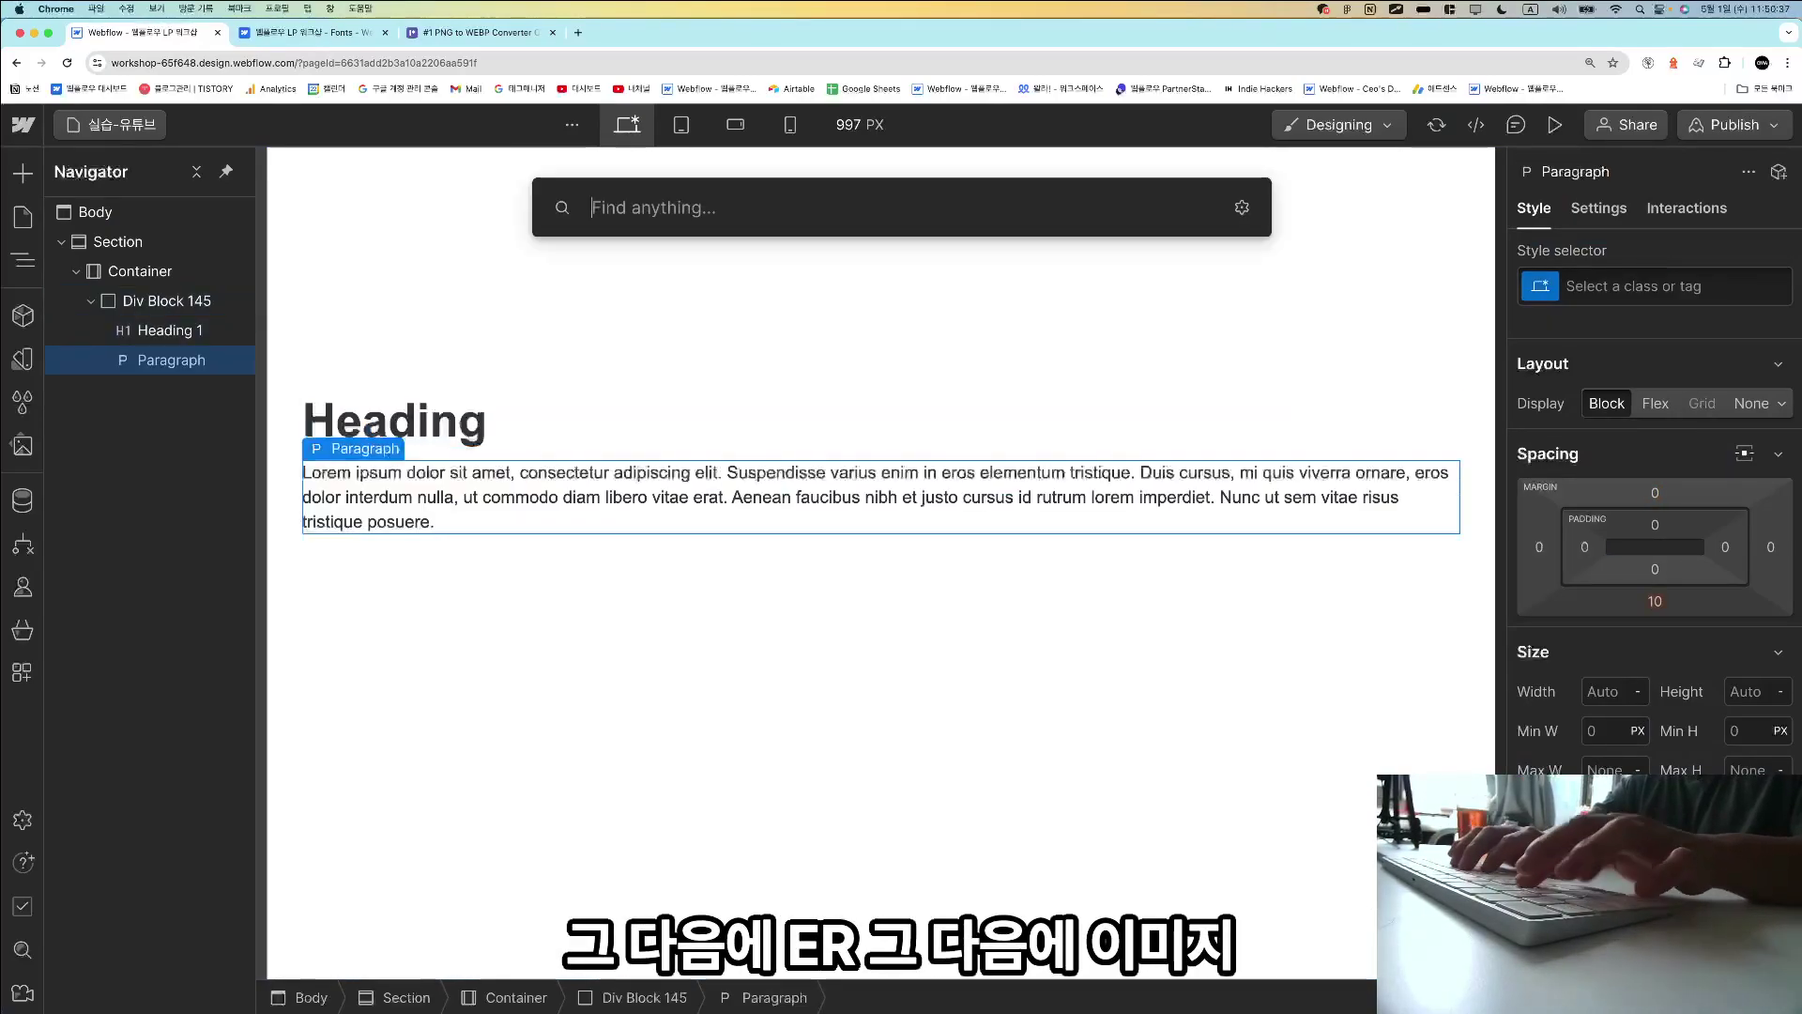
text(im)
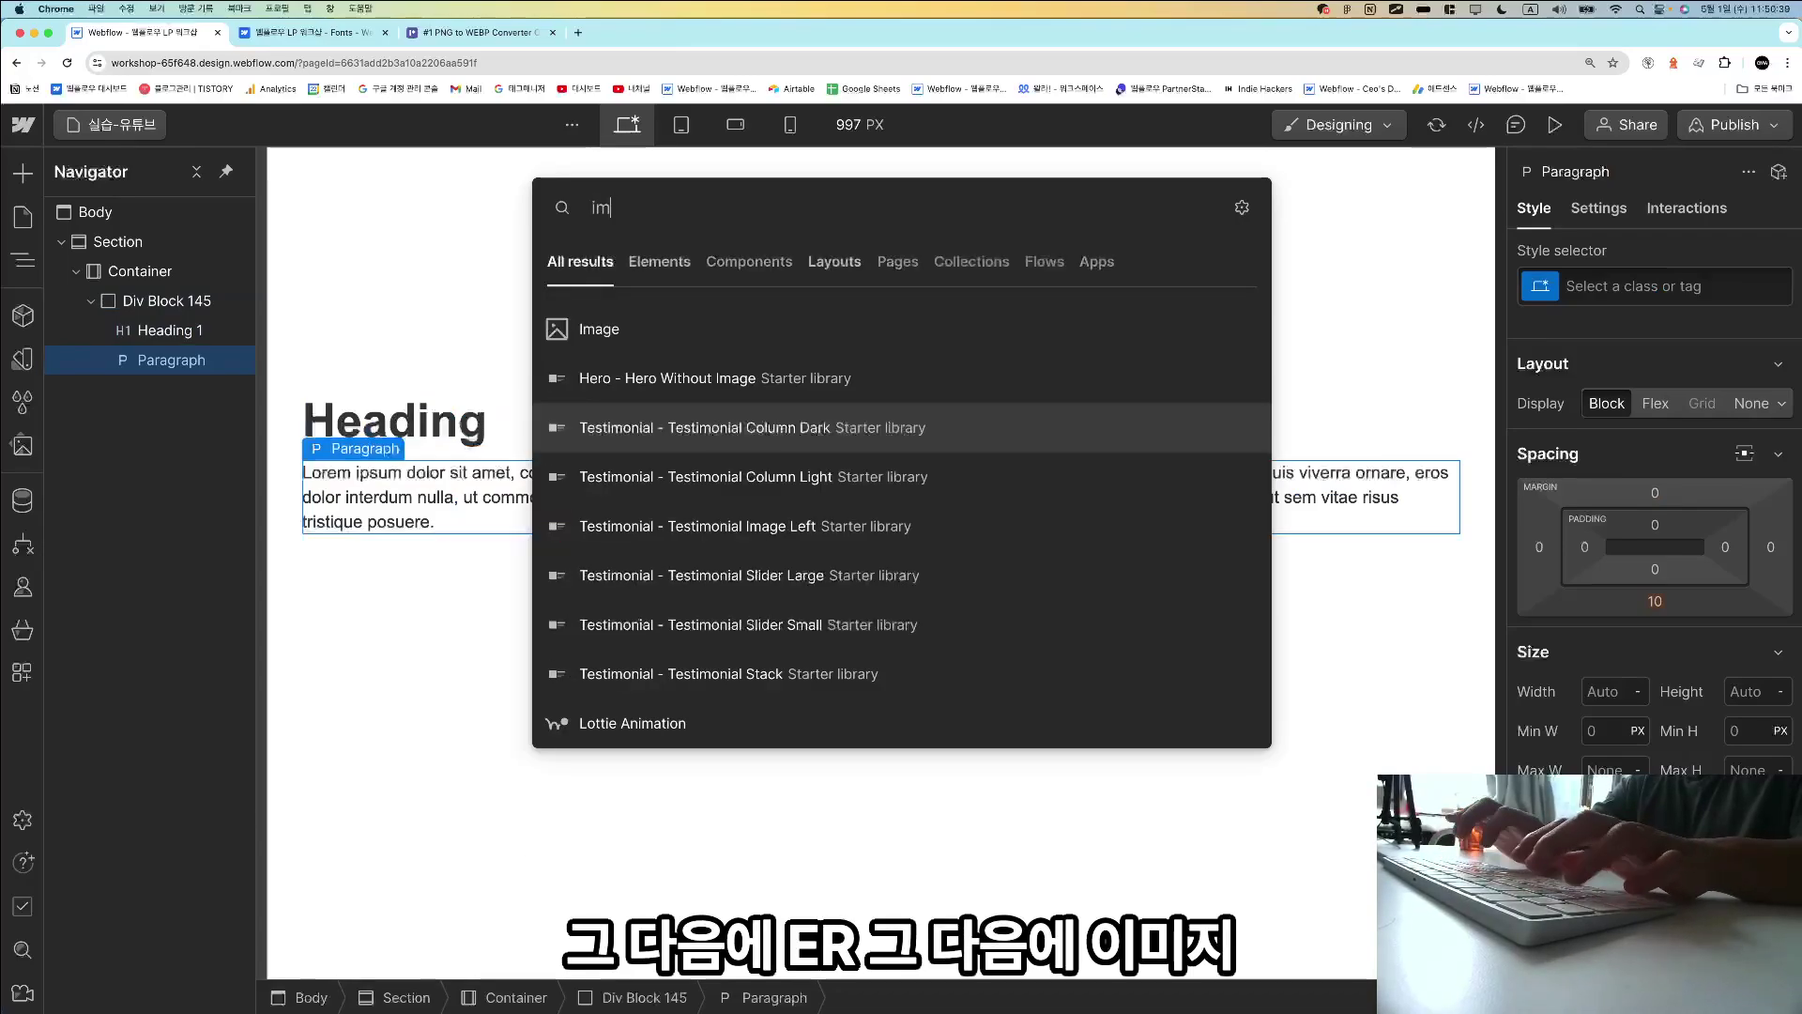
text(ag)
key(Return)
key(super+e)
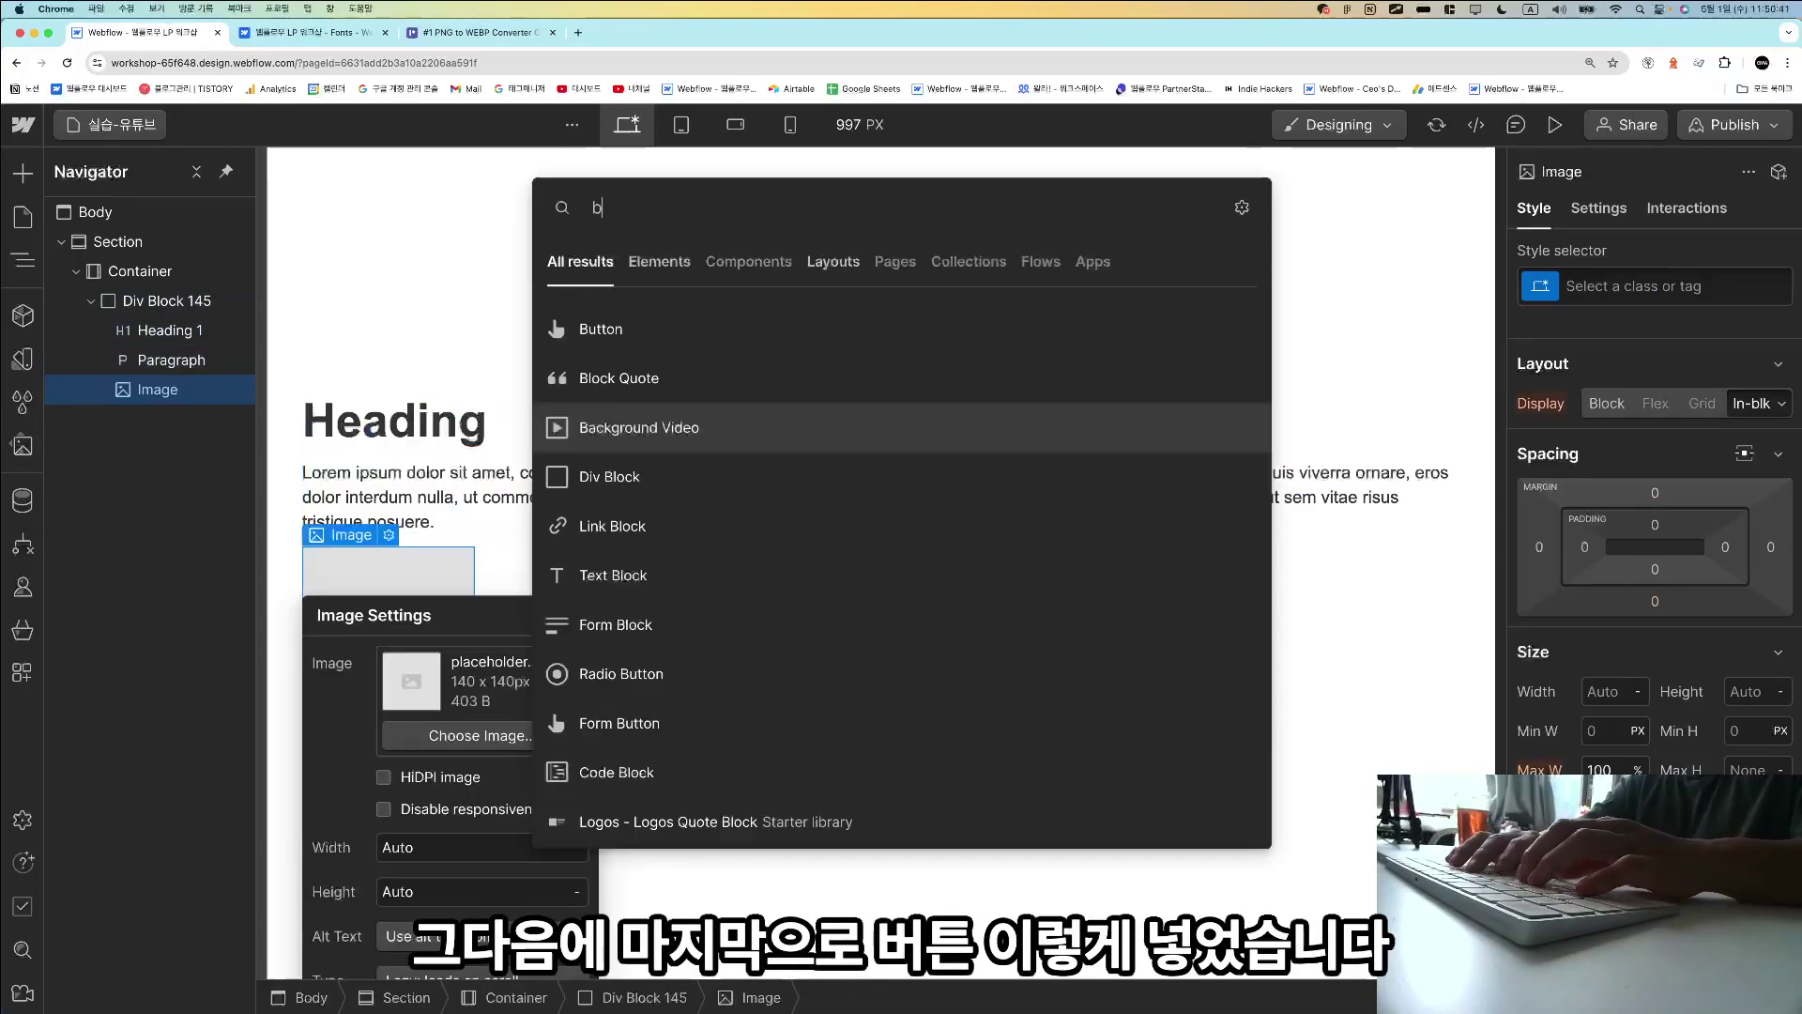
text(button)
key(Return)
click(993, 721)
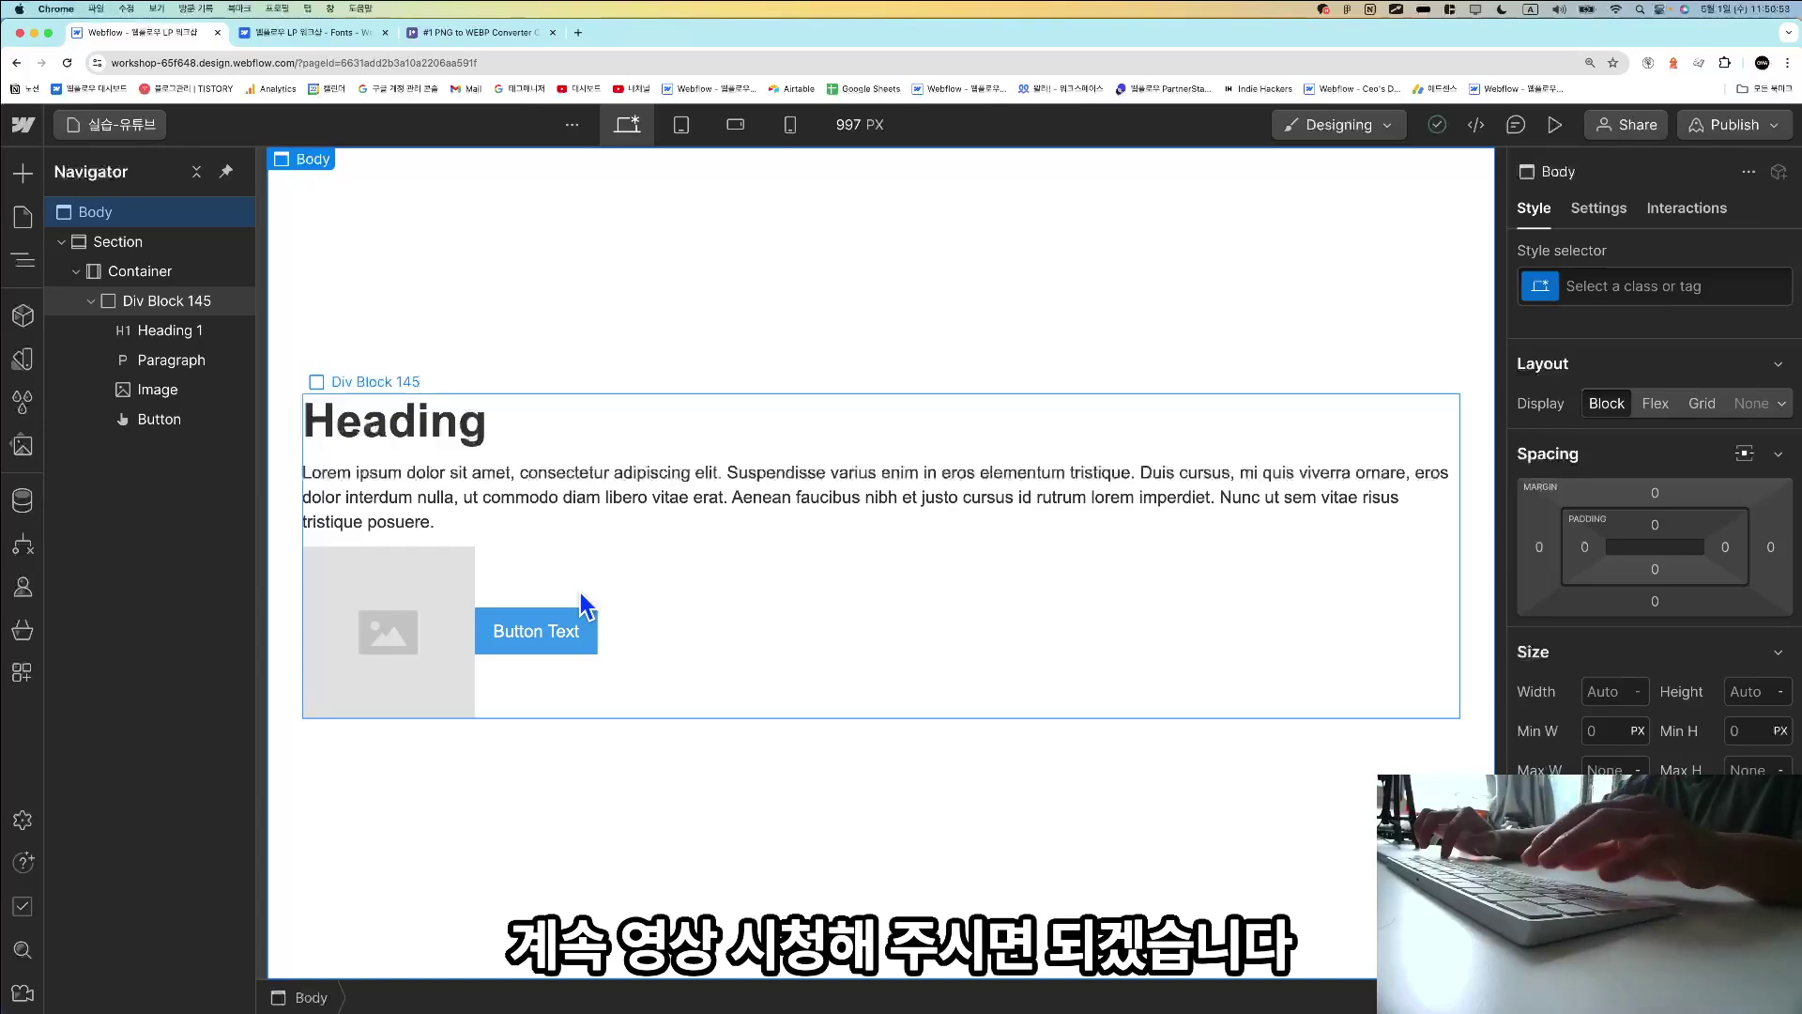
Review the page hierarchy by selecting the Section, Container, Div Block, Heading, Paragraph, Image and Button one after another.
click(188, 246)
click(176, 272)
click(177, 300)
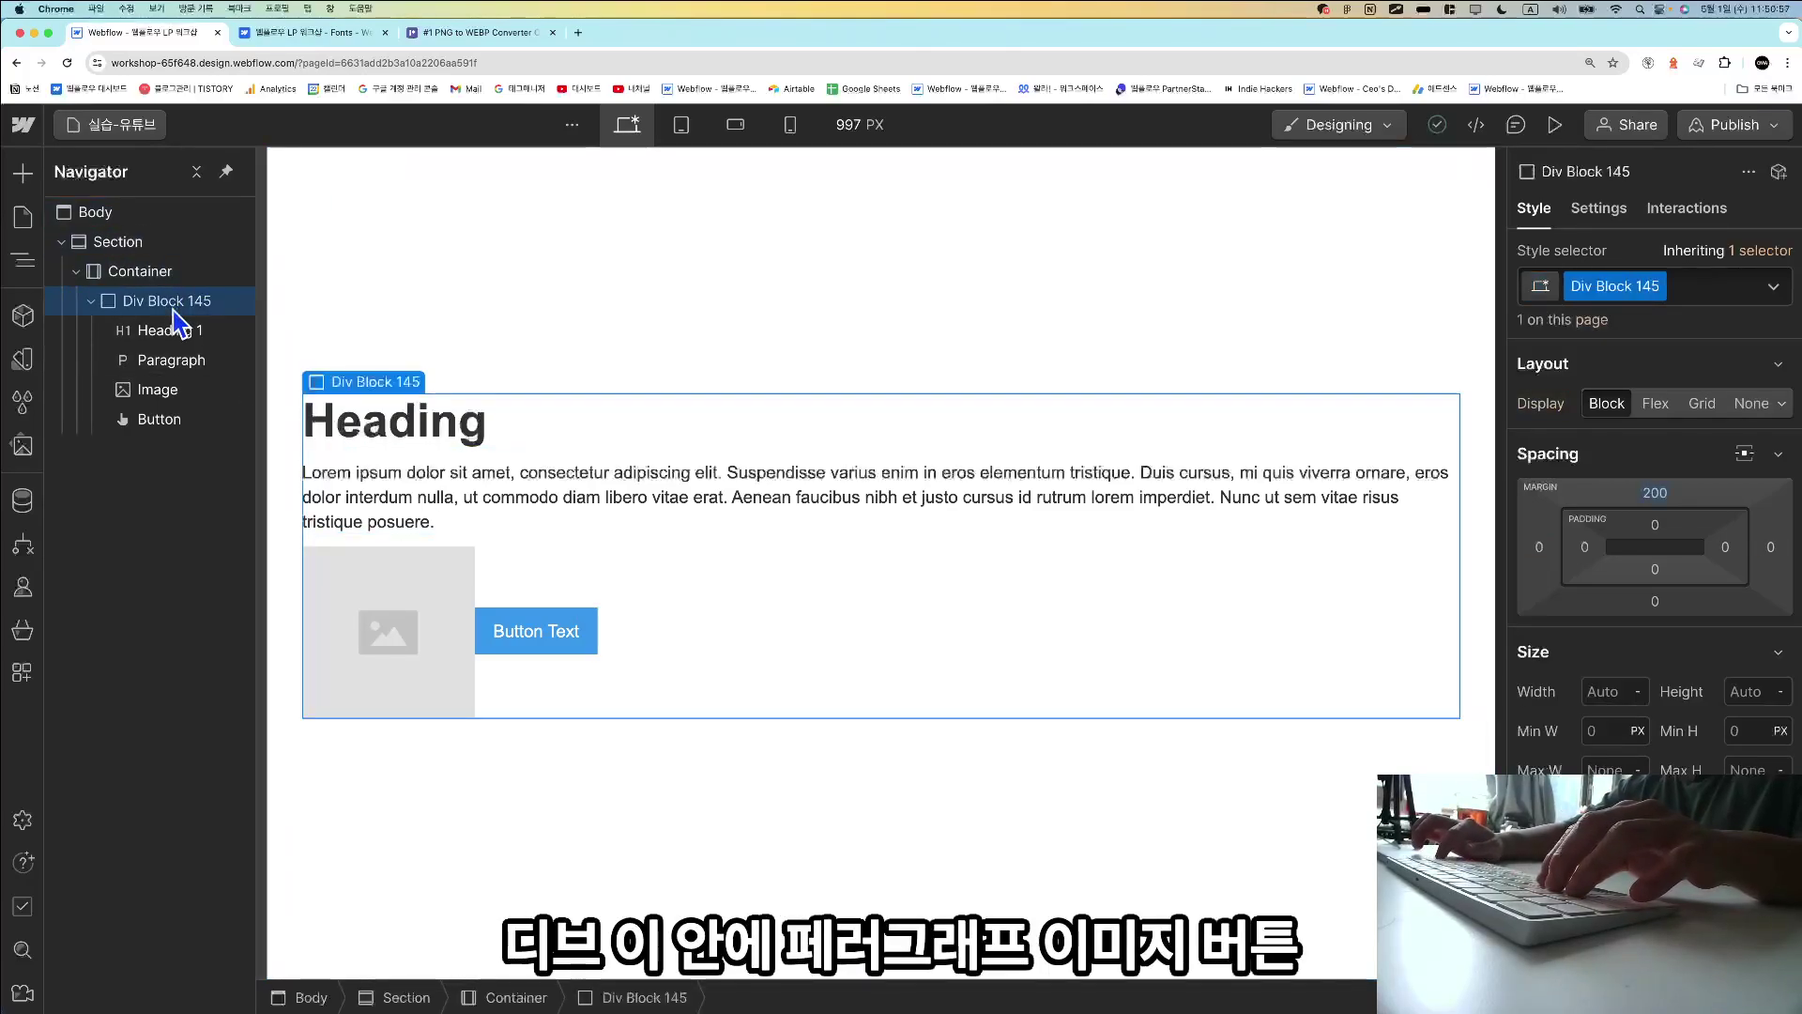
click(178, 336)
click(175, 362)
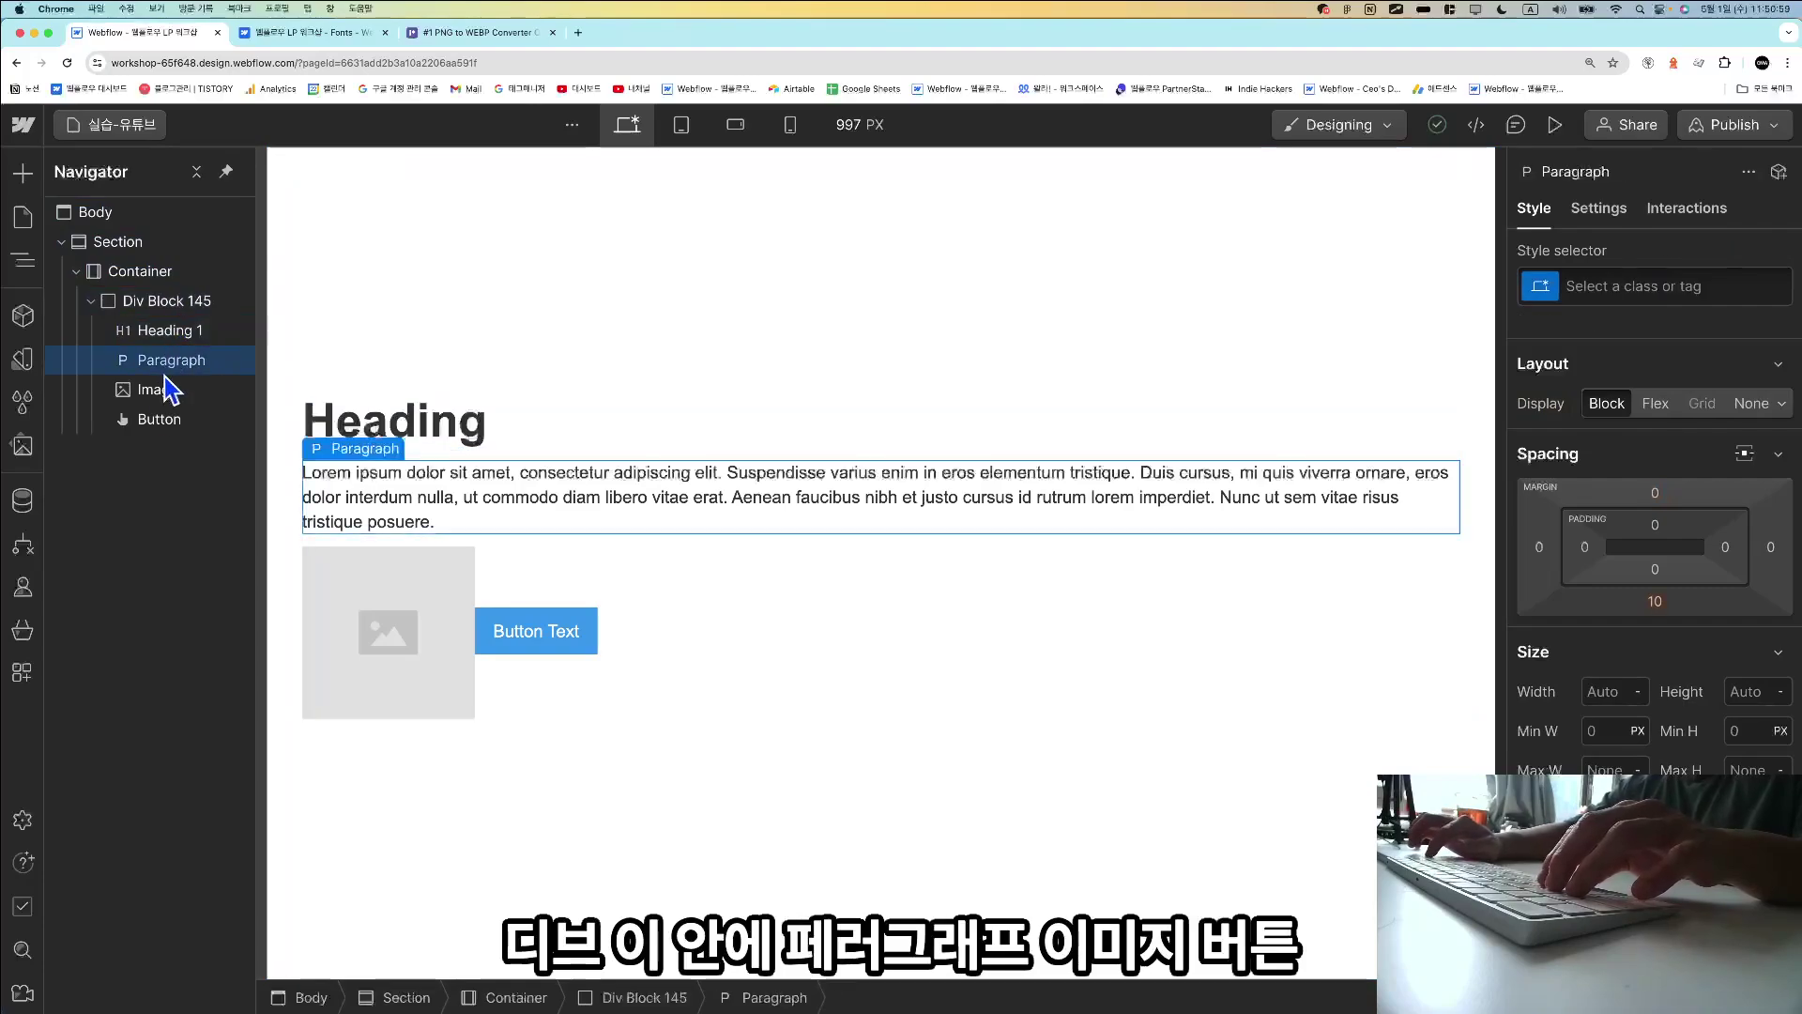
click(161, 417)
click(156, 402)
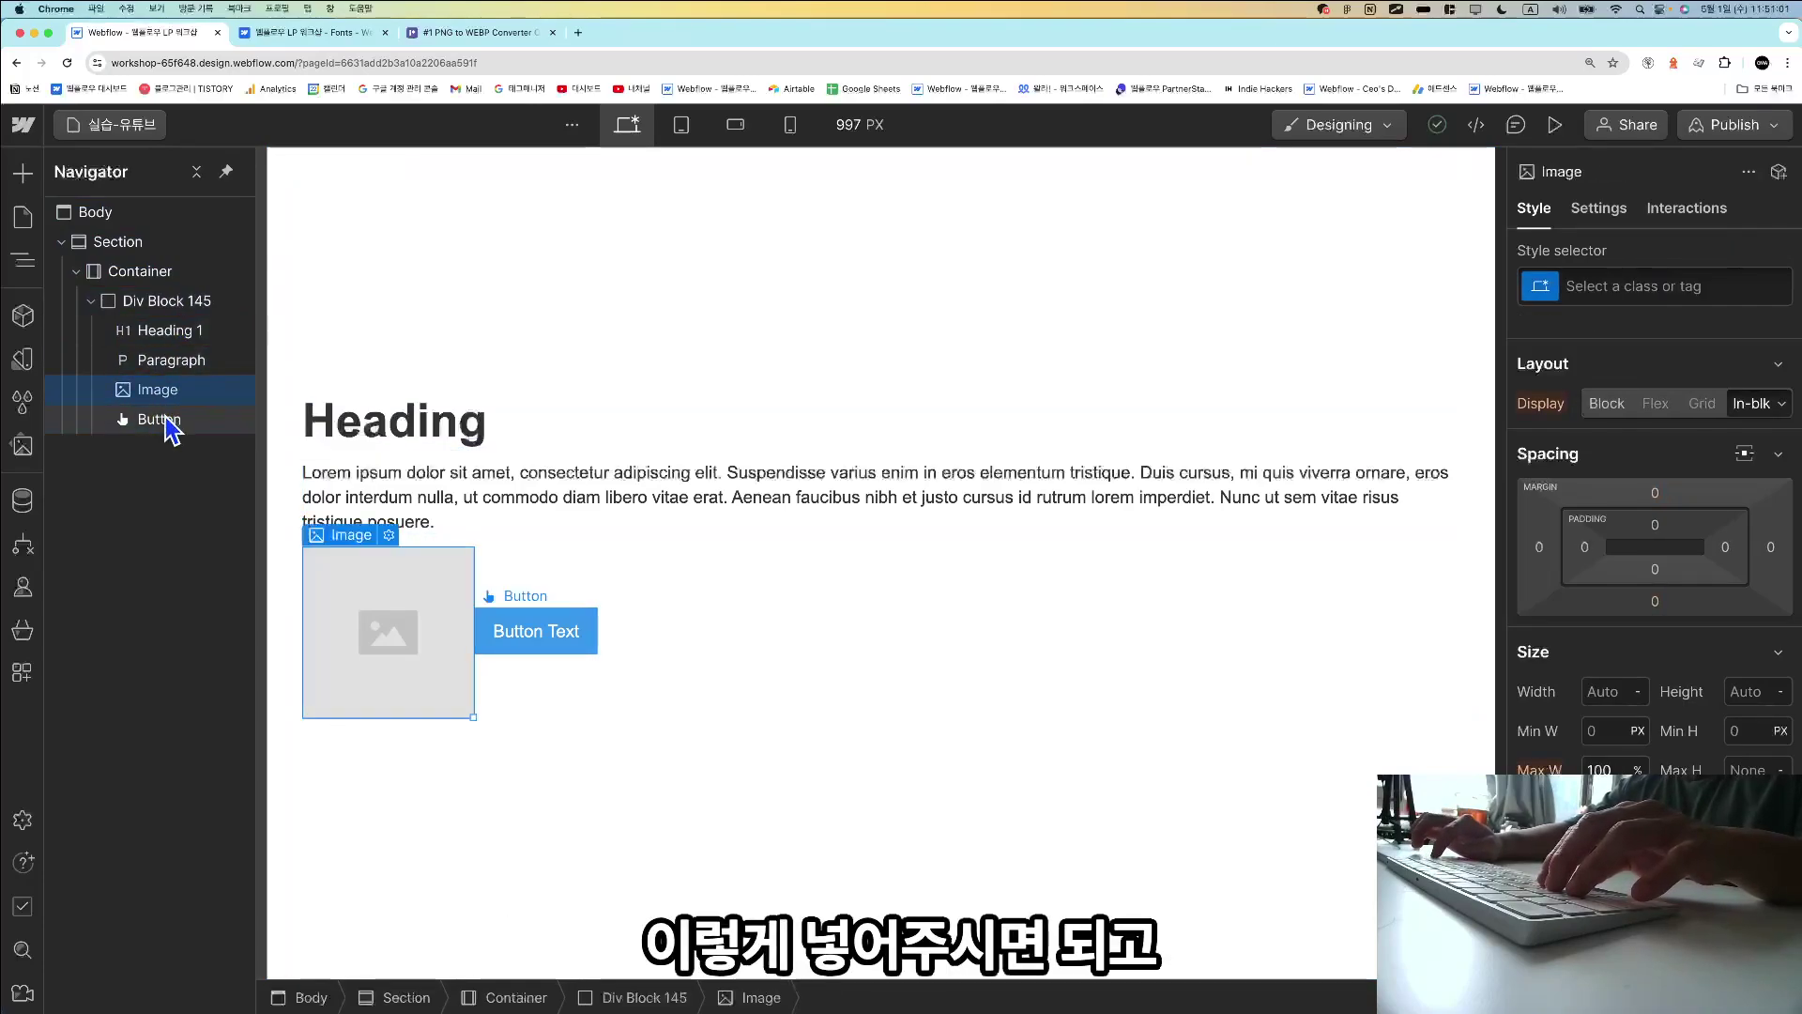
click(165, 422)
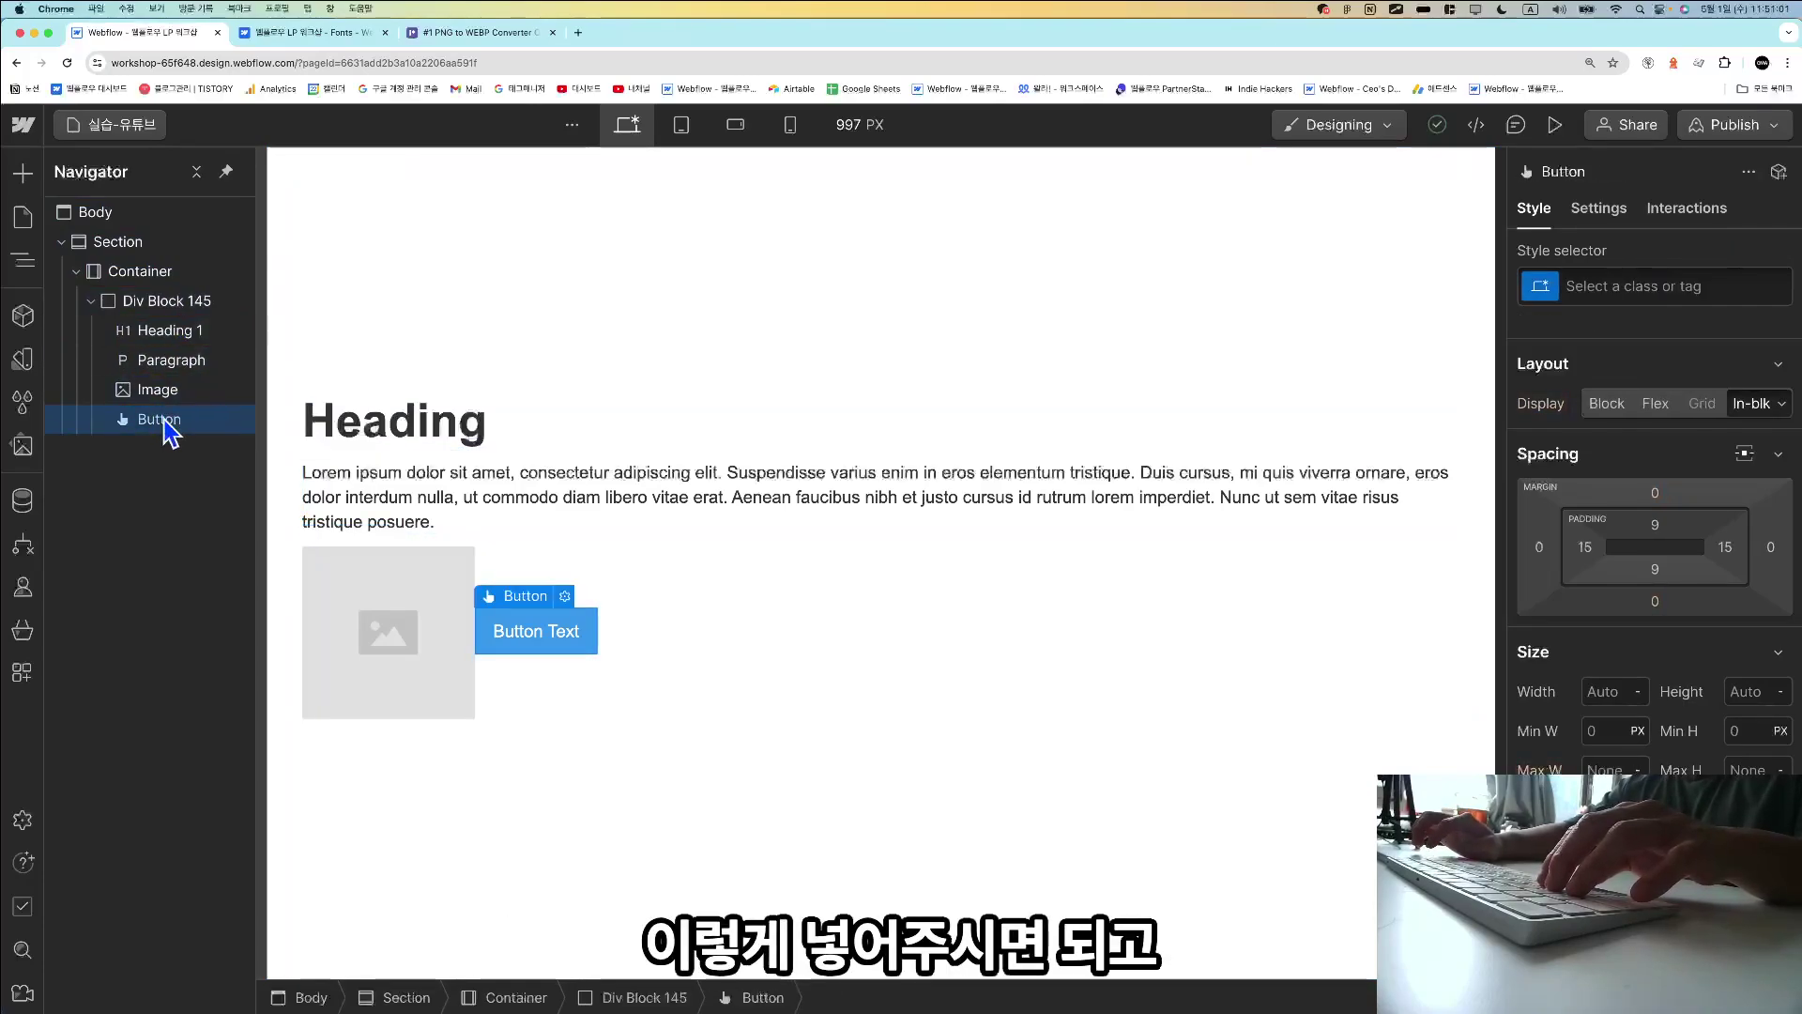
Look at the available elements and try to add a Section inside the Div Block.
click(22, 172)
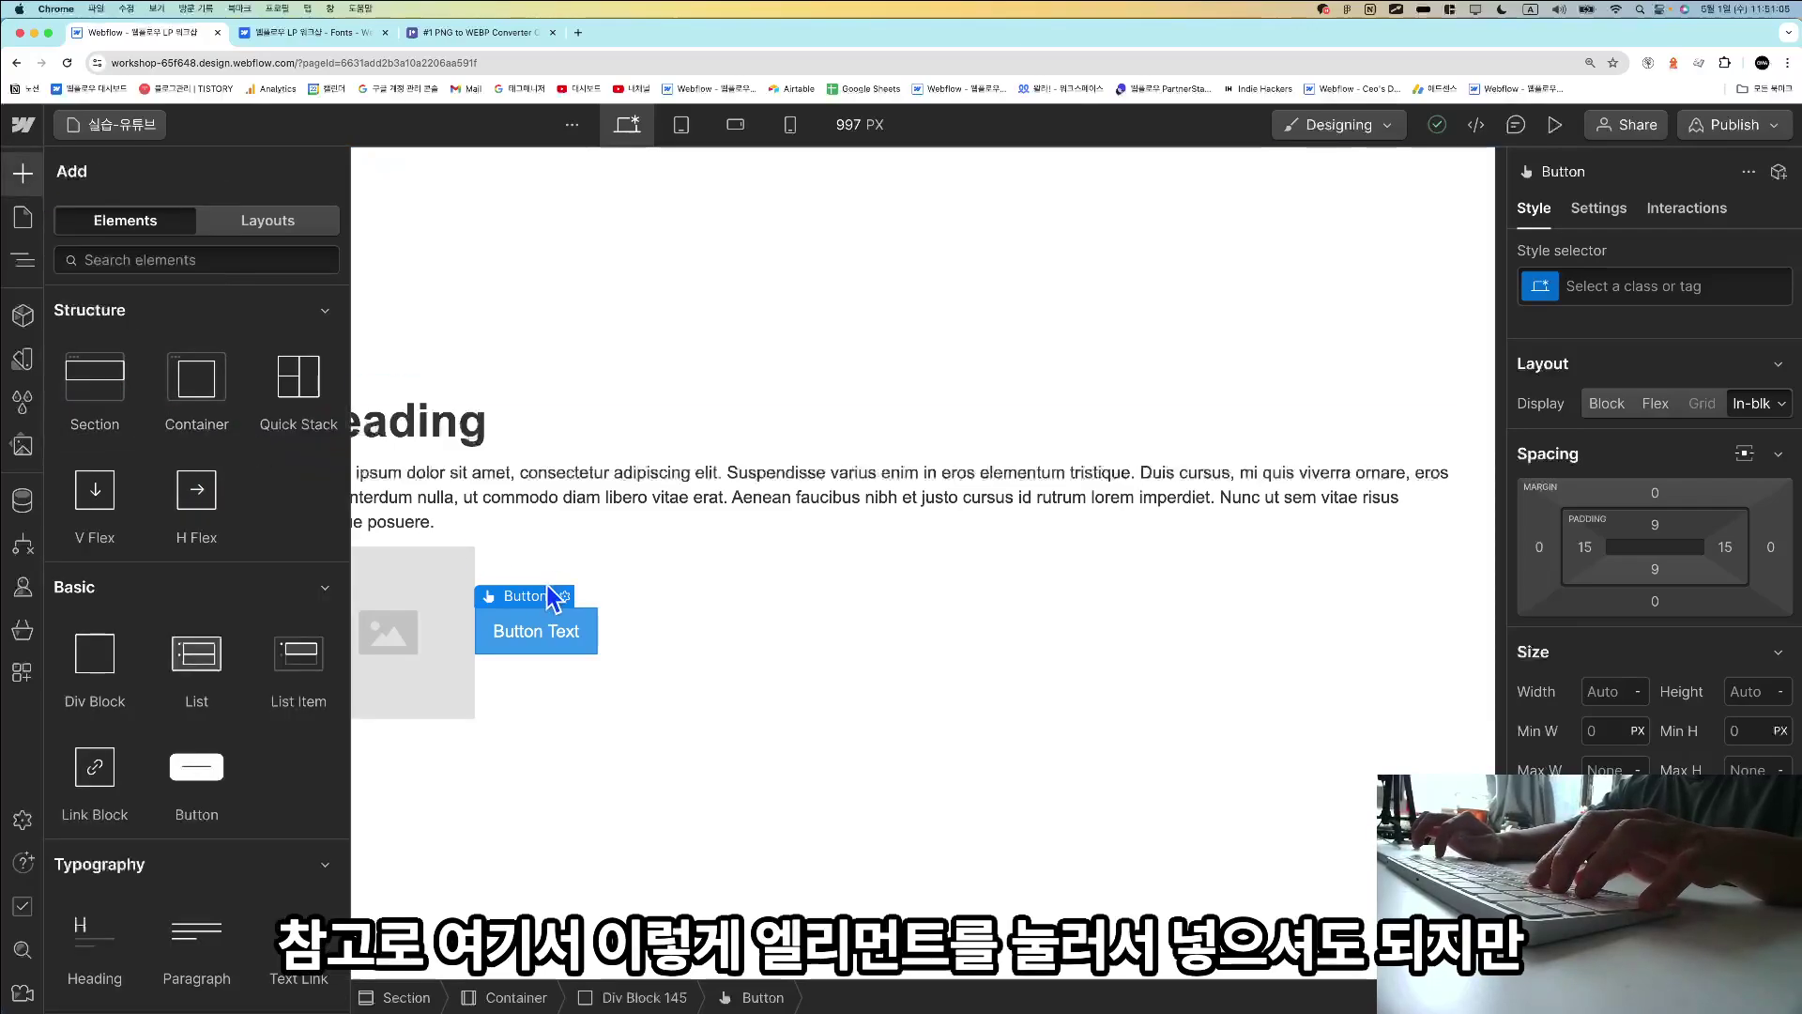
click(556, 558)
key(super+e)
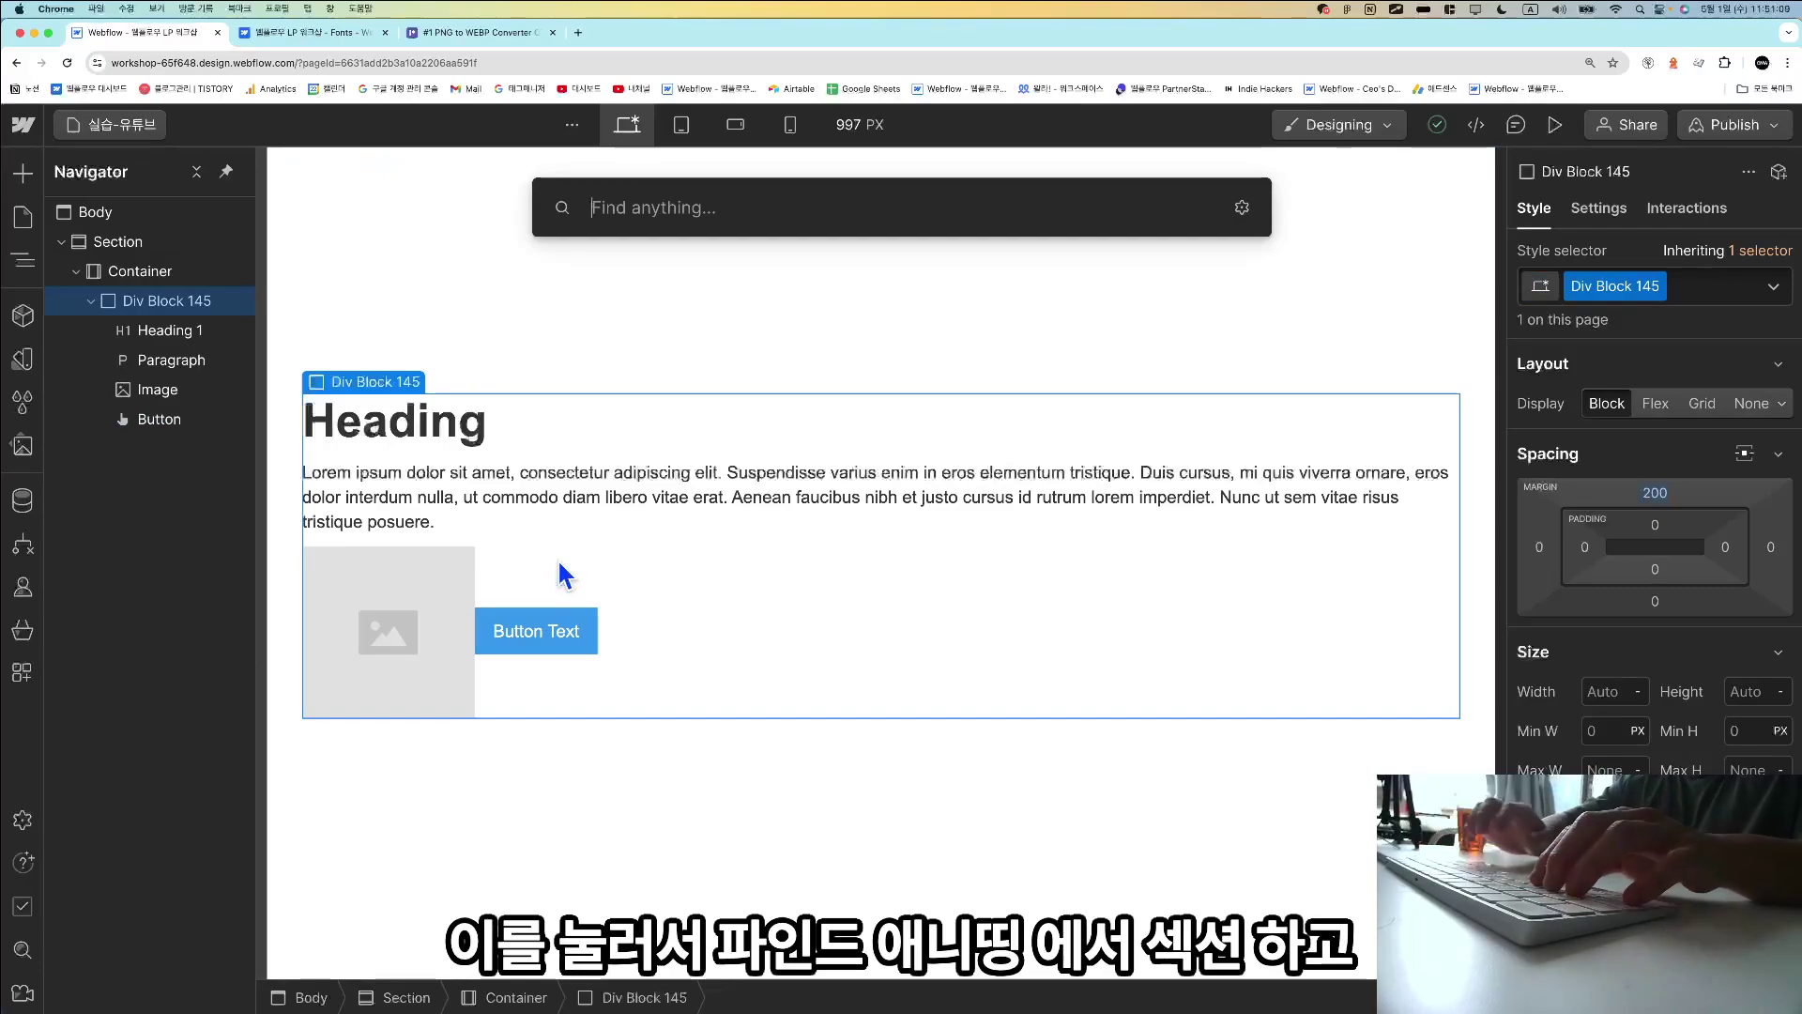
text(section)
key(Return)
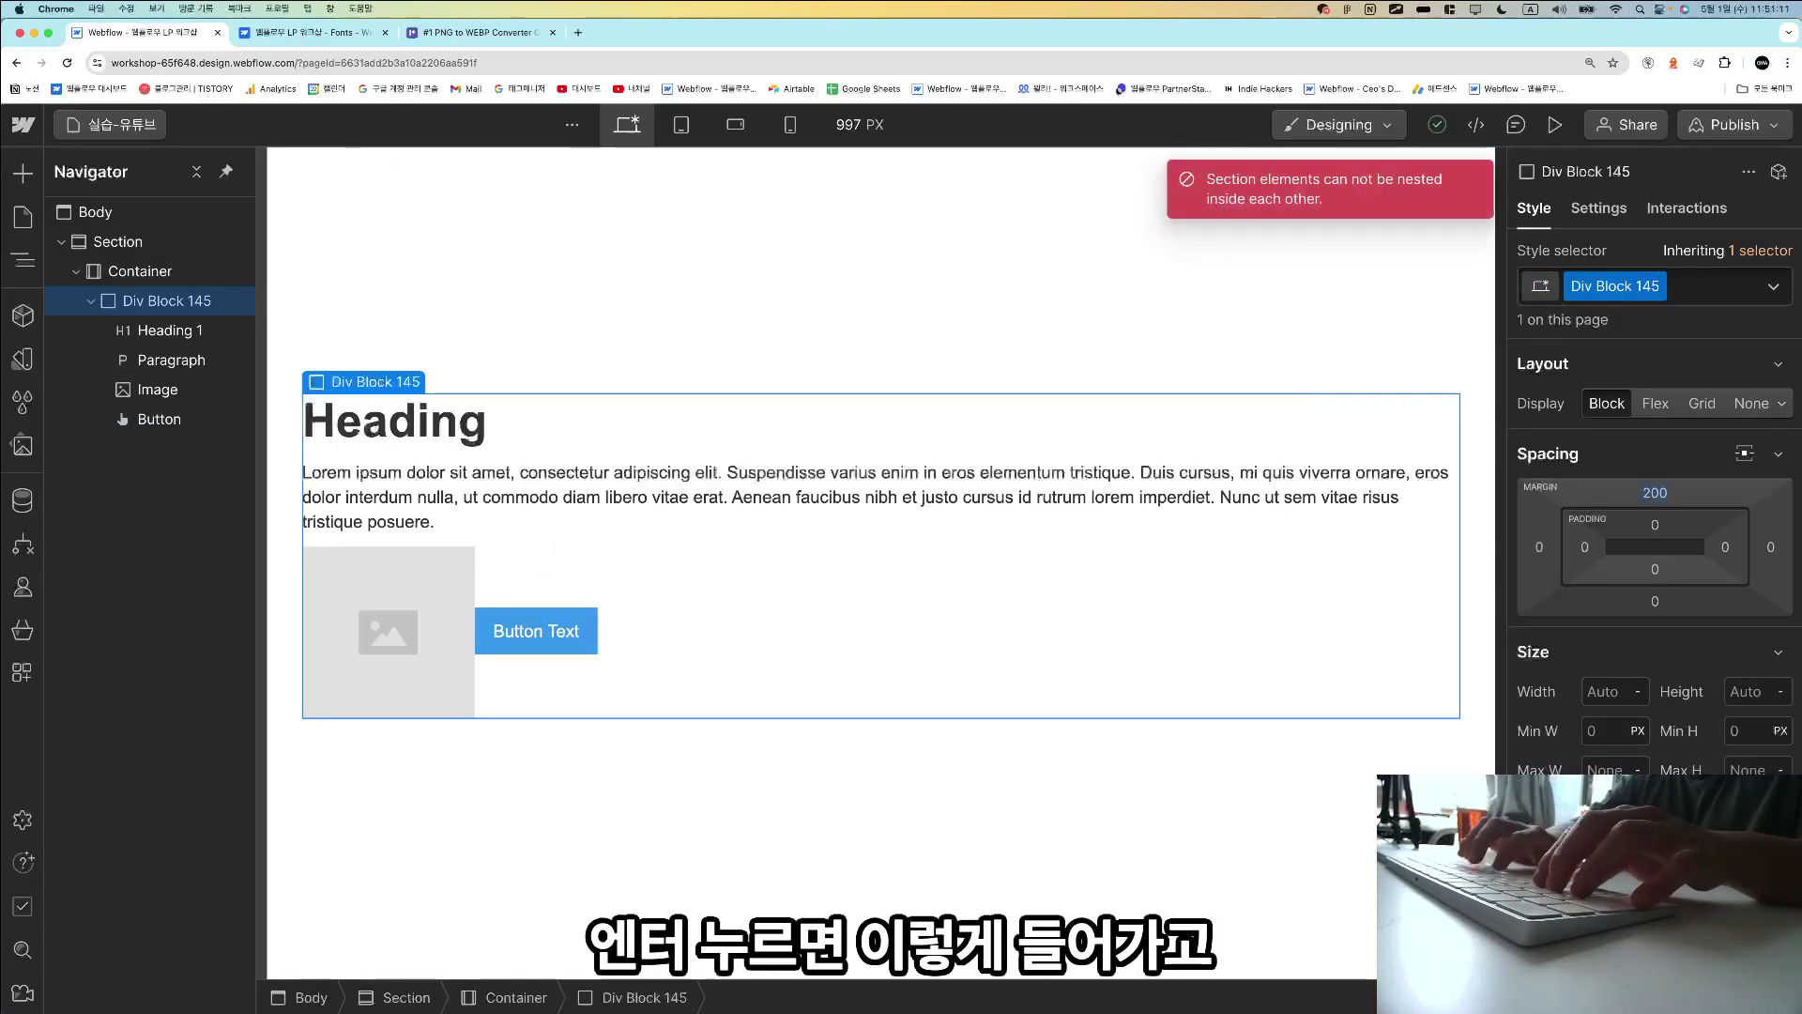
Try adding a Container with a nested Div Block inside the existing Div Block, and undo both additions.
key(super+e)
text(con)
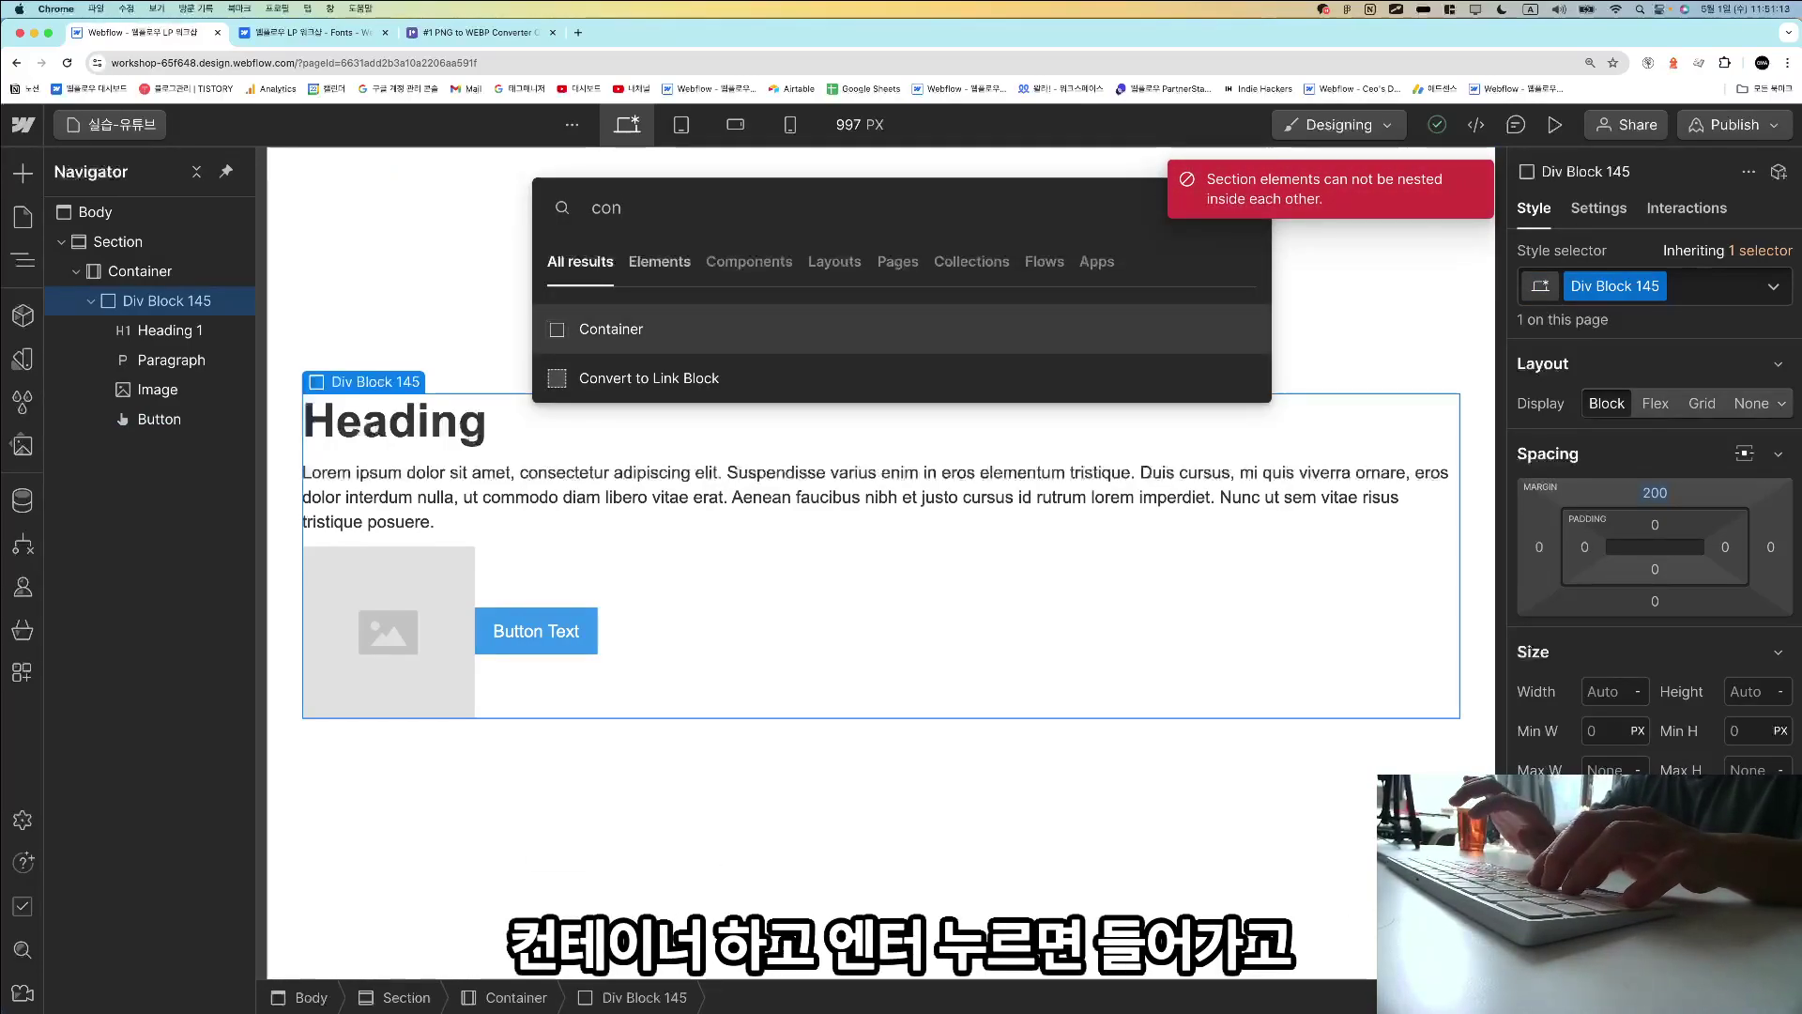
key(Return)
key(super+e)
text(div)
key(Return)
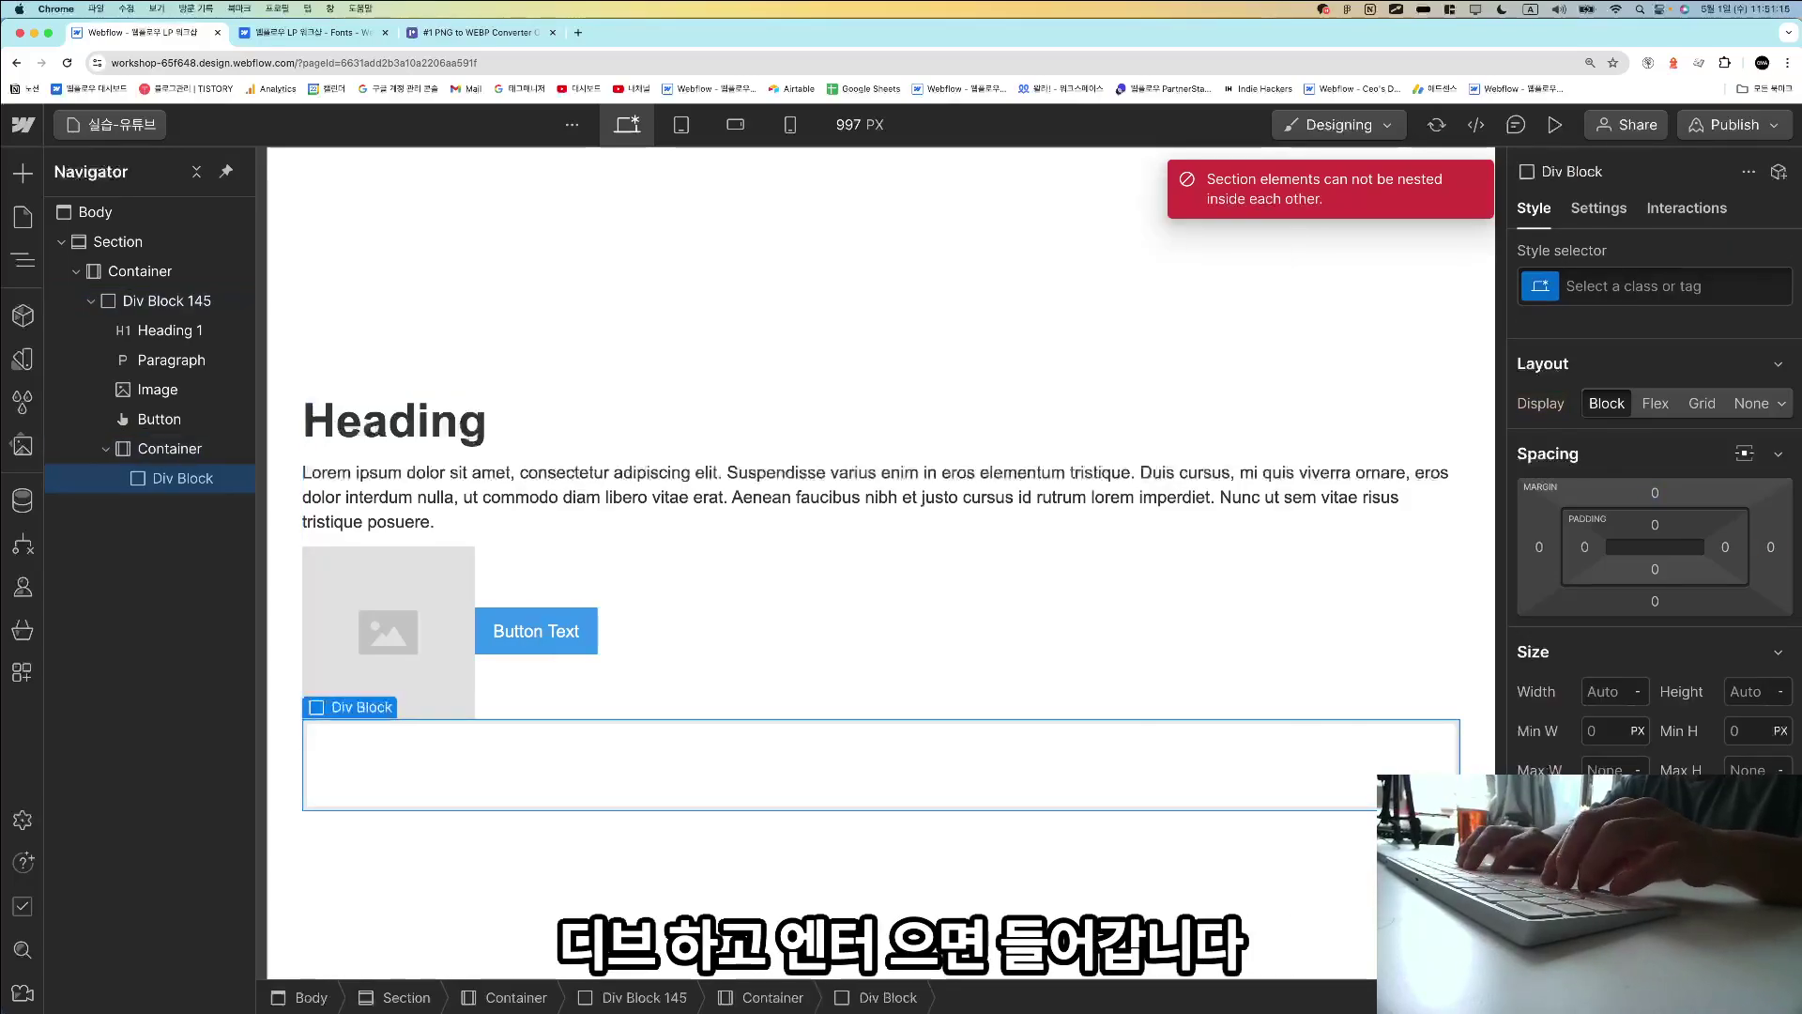
key(super+z)
key(super+z)
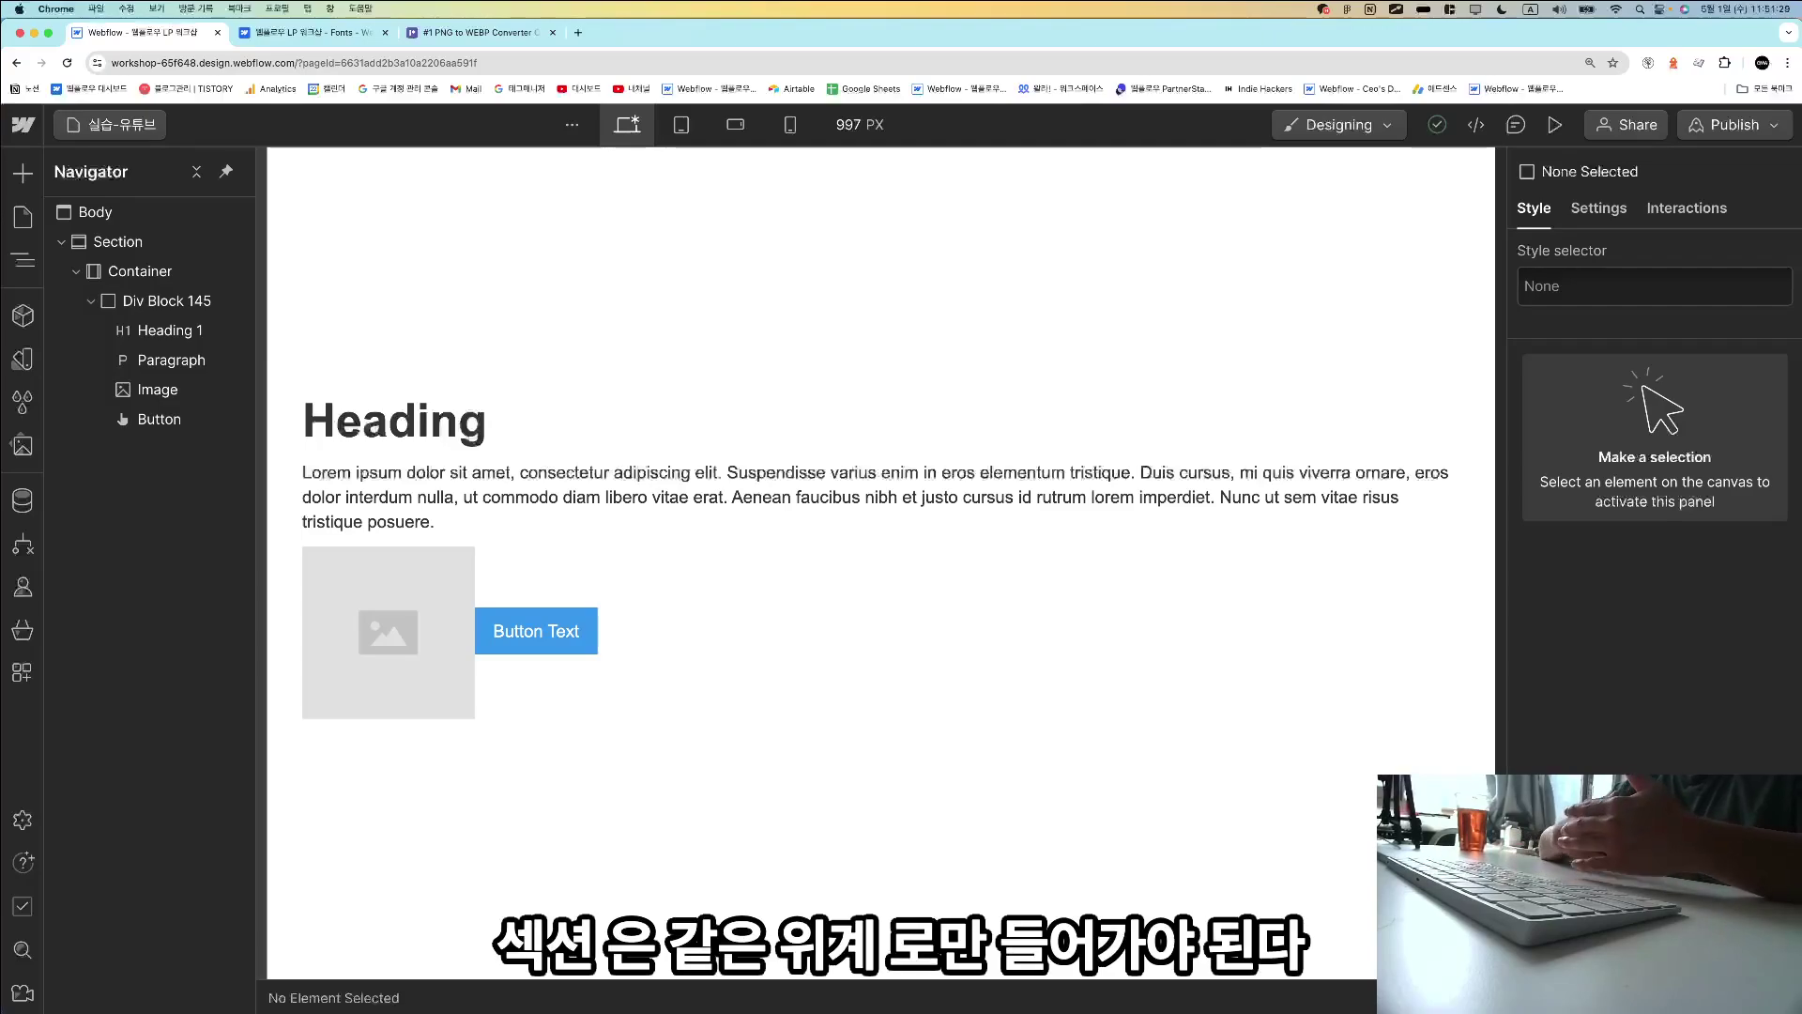
Add a second Section directly under Body, at the same level as the first, and delete it again.
click(118, 216)
key(super+k)
text(se)
key(Return)
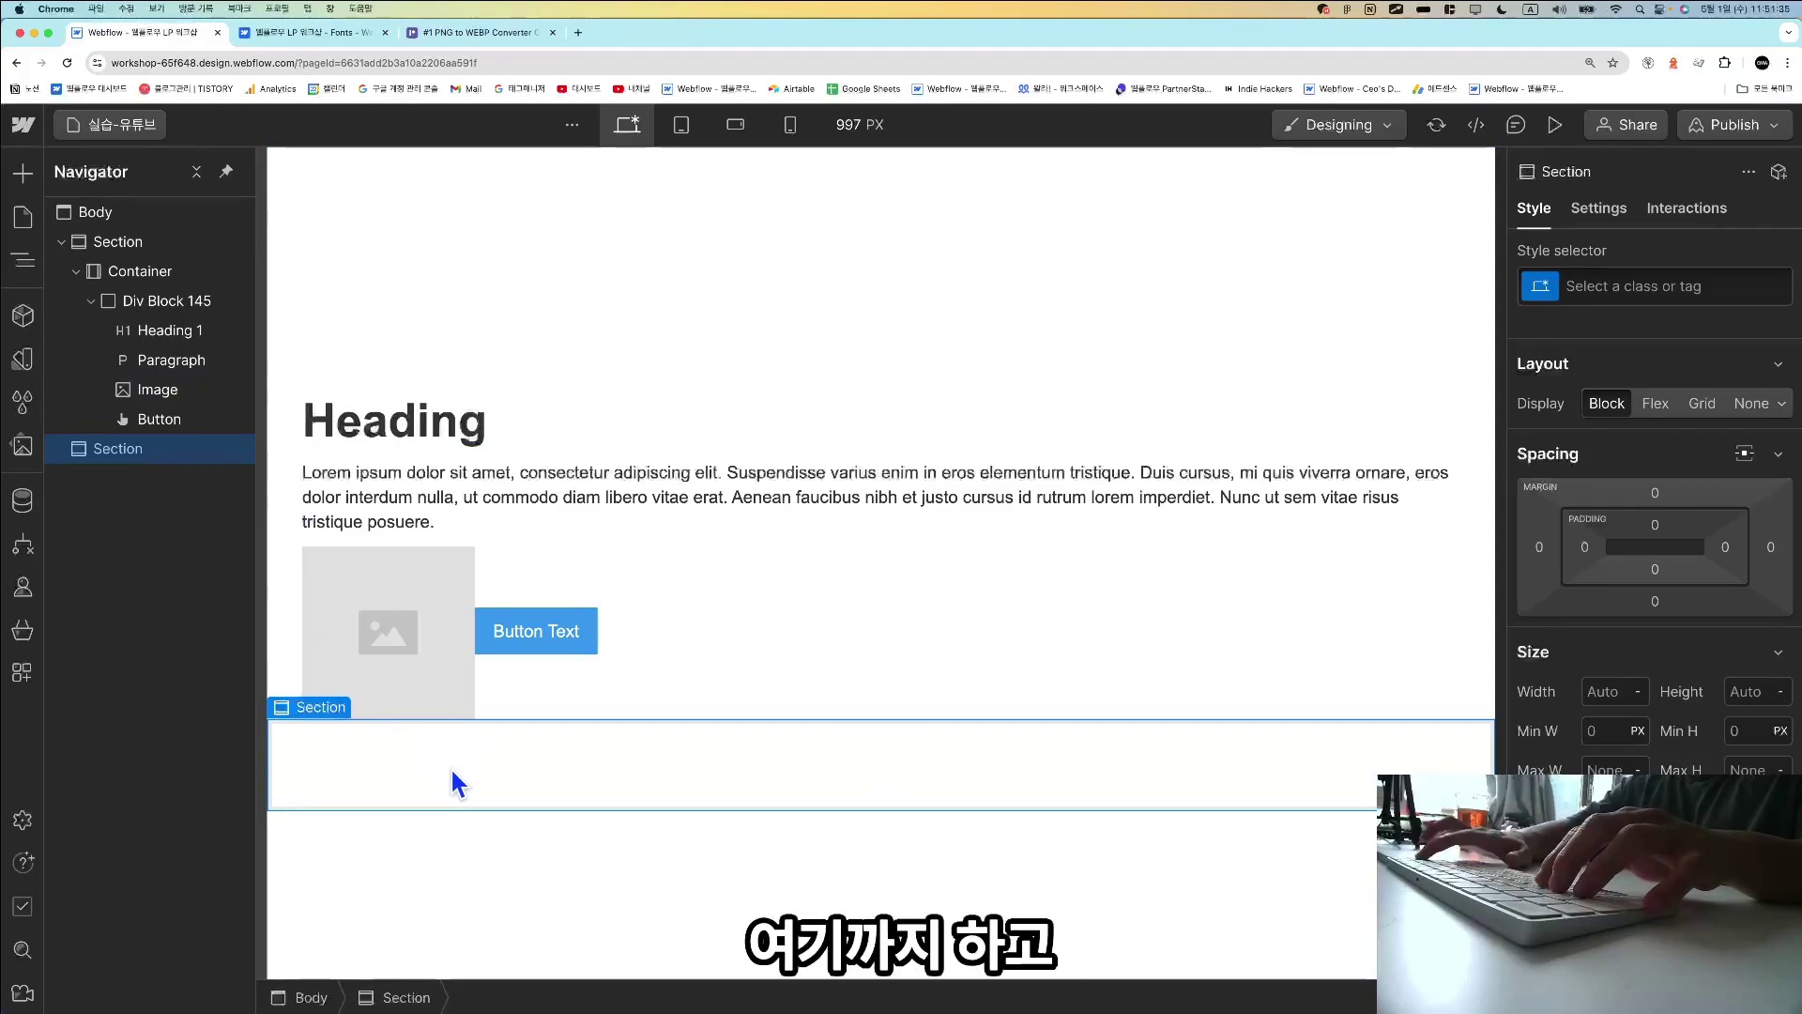
key(Delete)
Switch to the Notion lesson notes and read the list of layout display types in the 5-3 Flexbox part.
key(super+Tab)
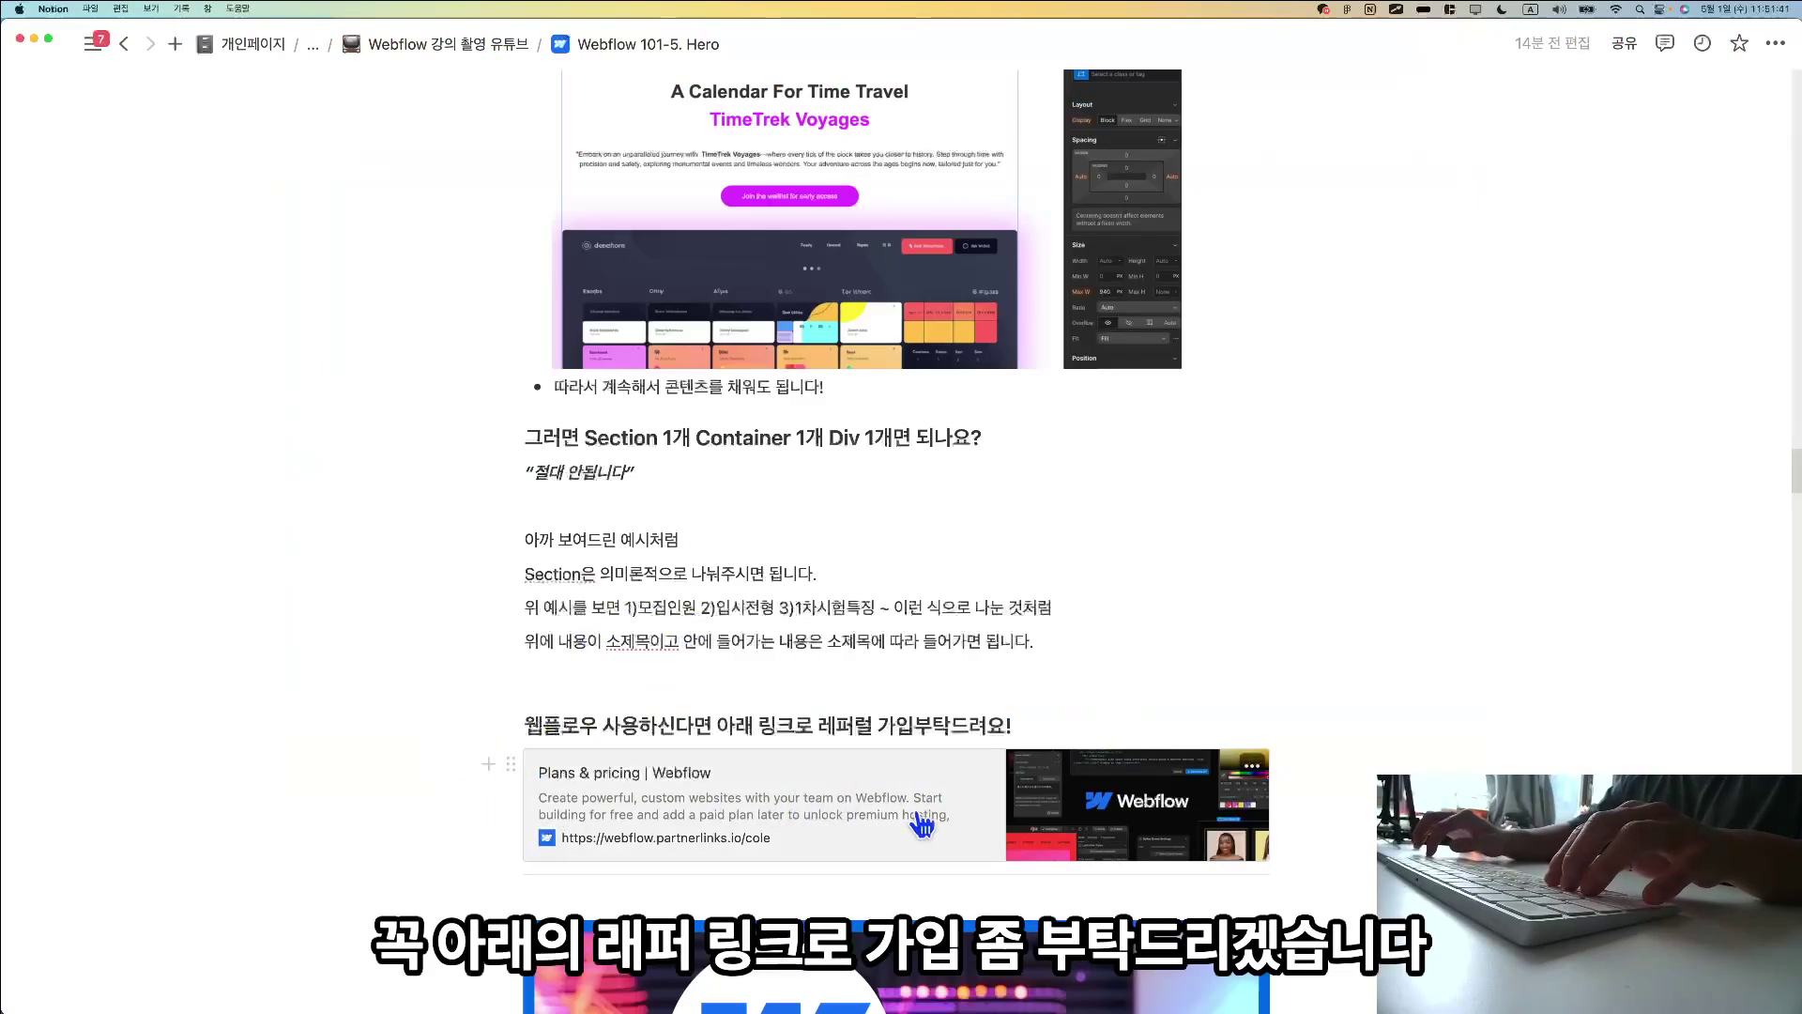
scroll(802, 836, down, 1)
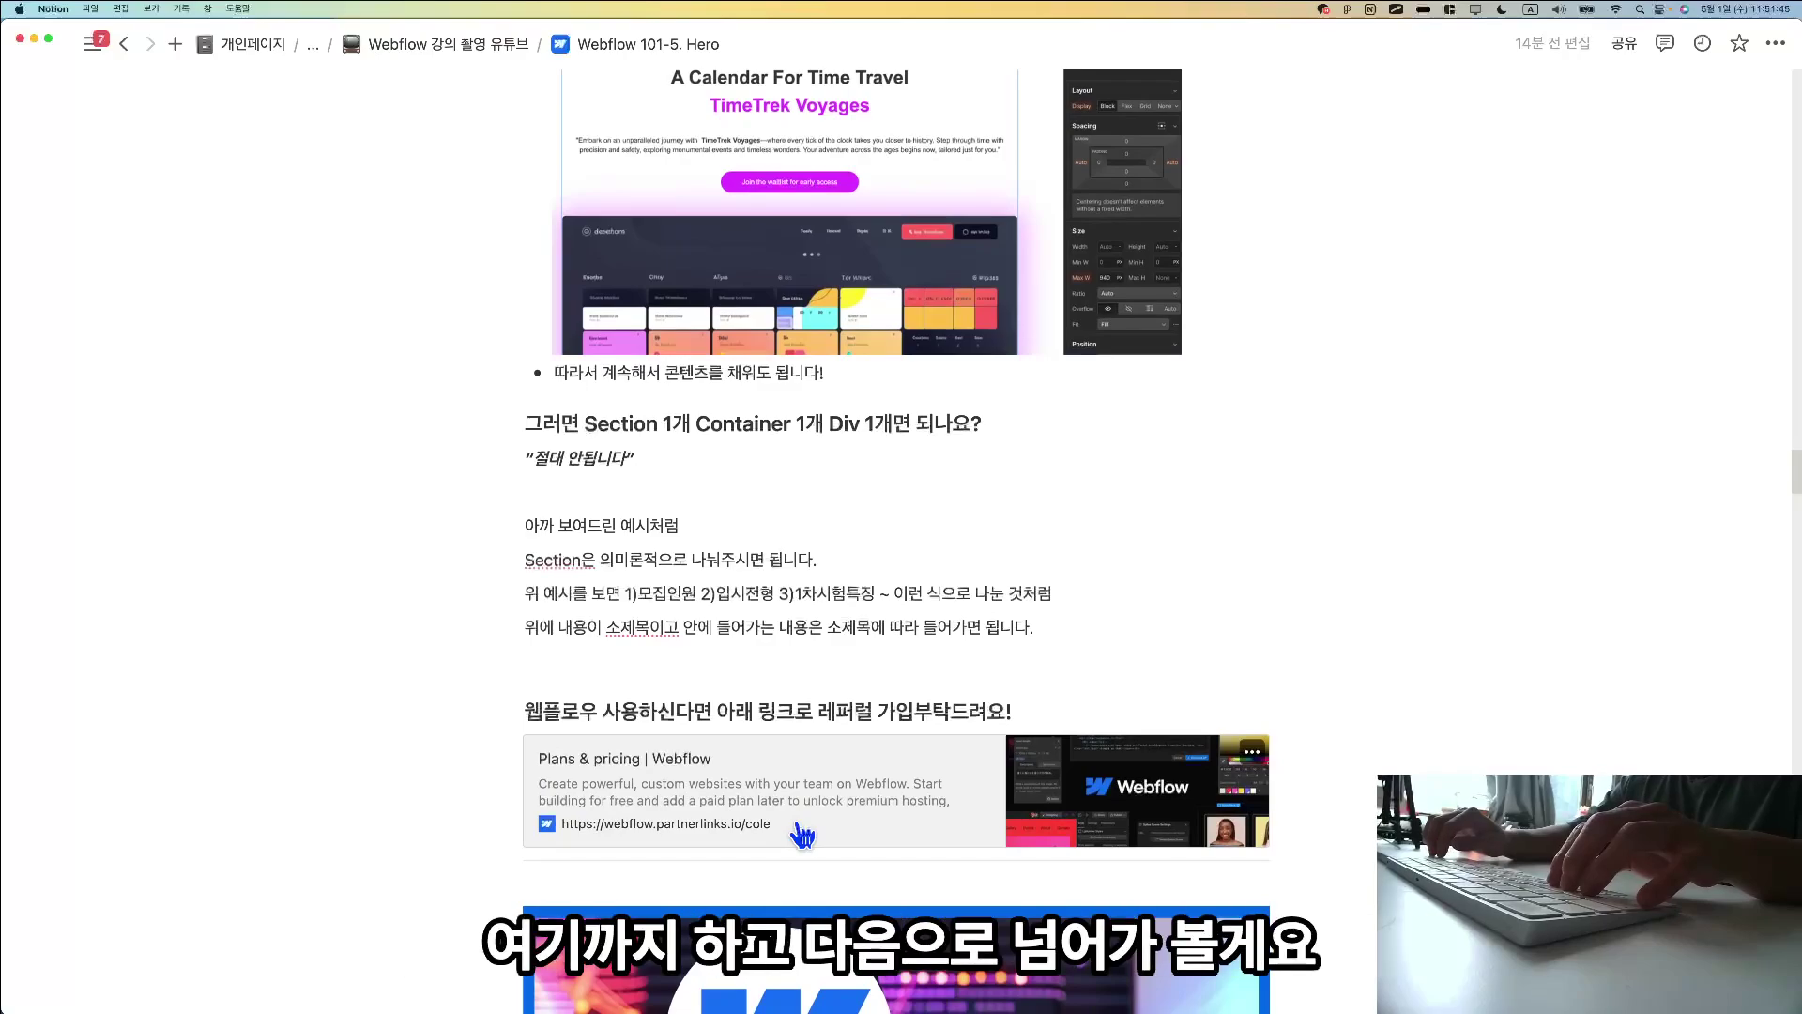
scroll(803, 835, down, 4)
click(803, 835)
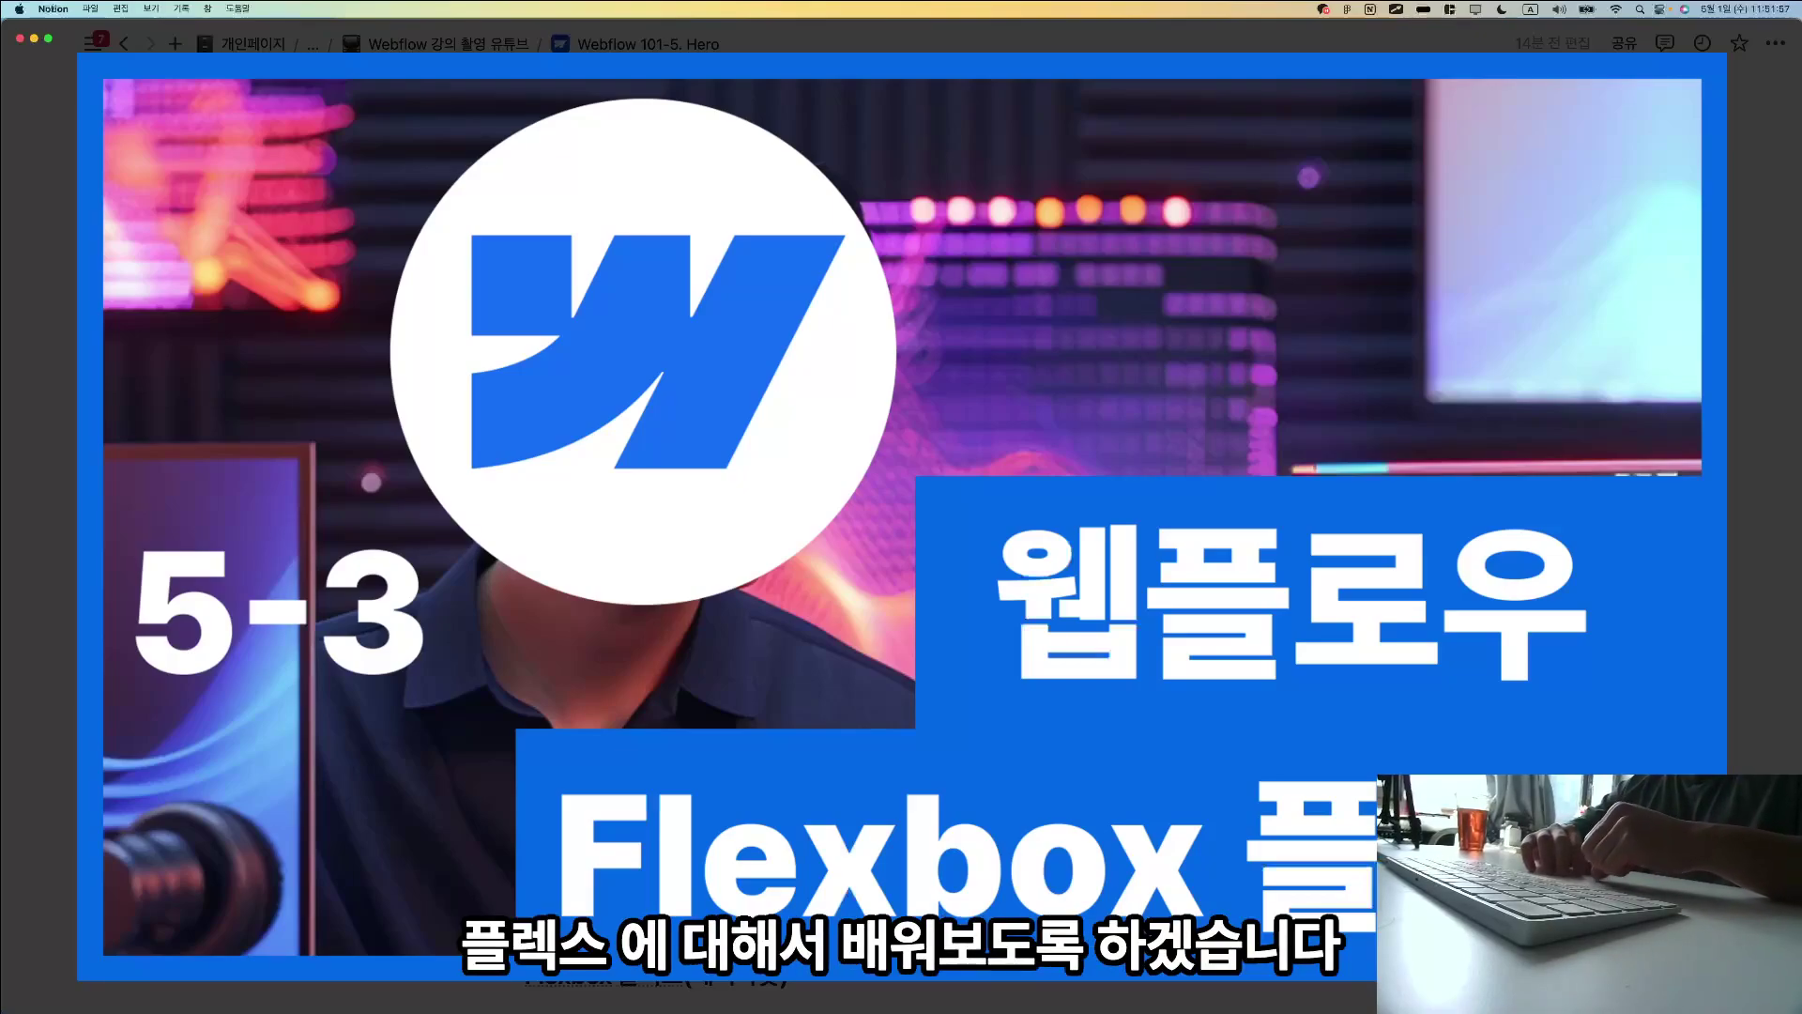
key(Escape)
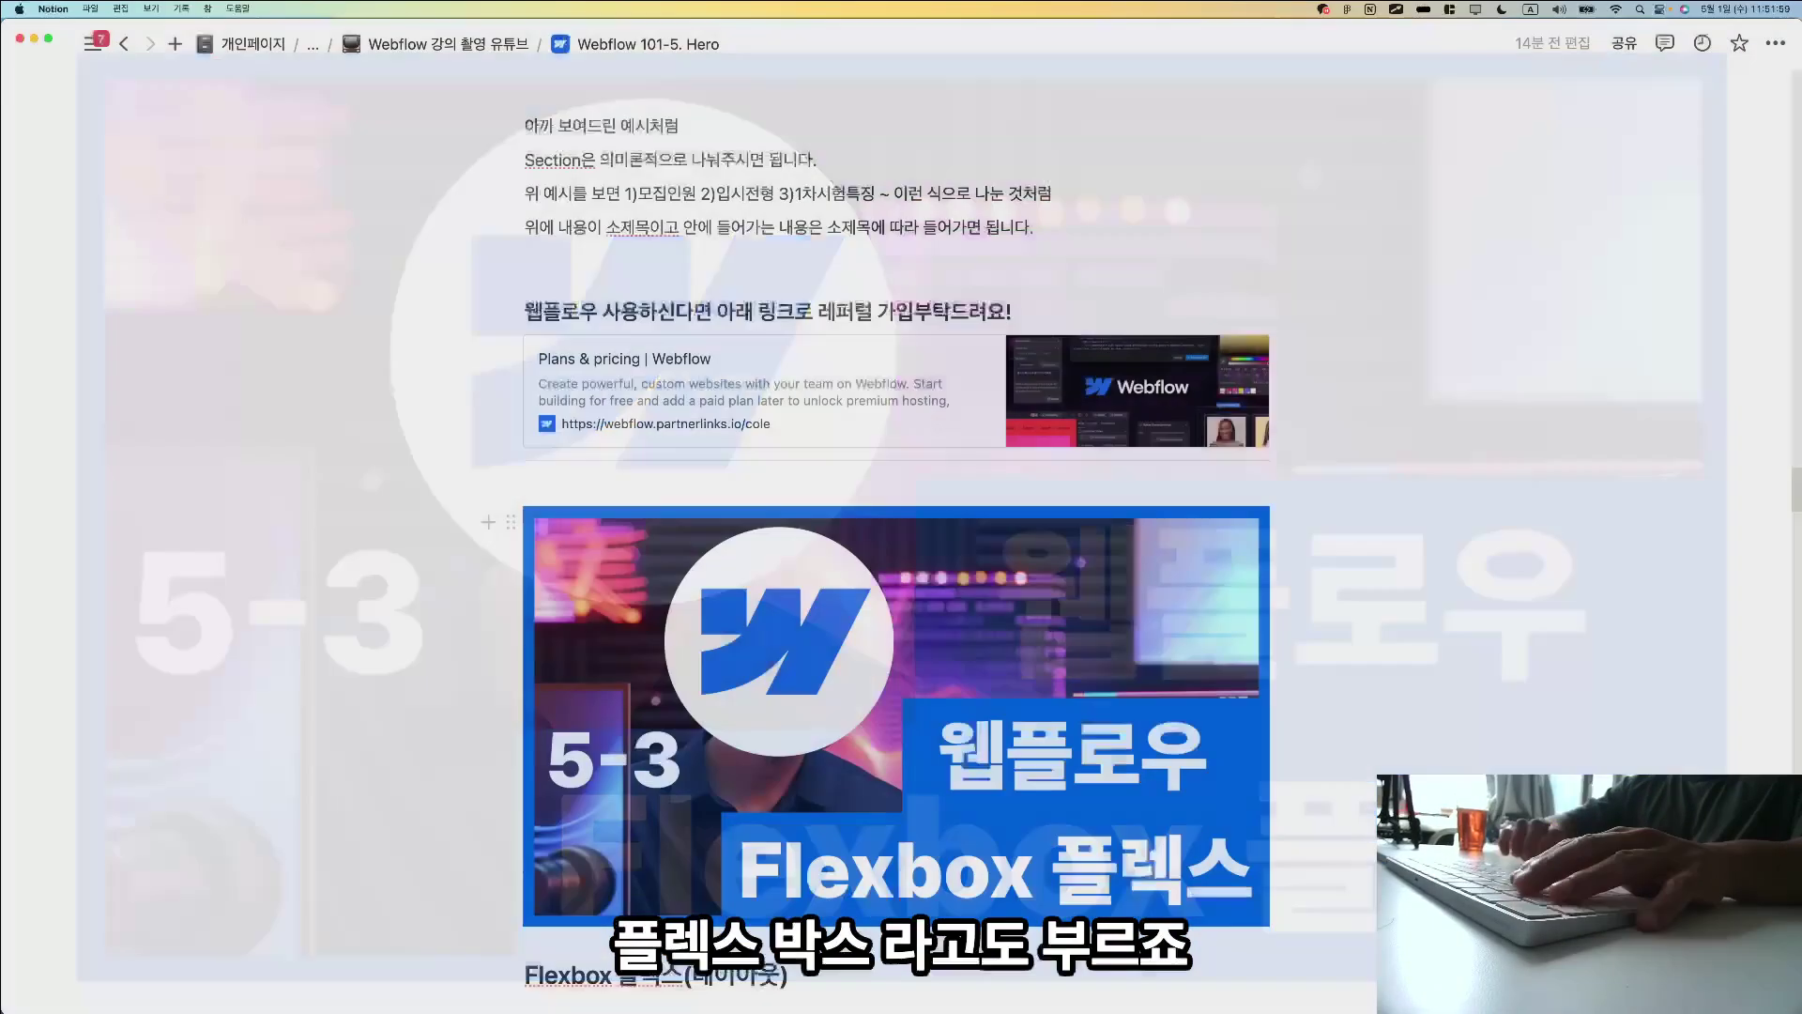
scroll(795, 820, down, 5)
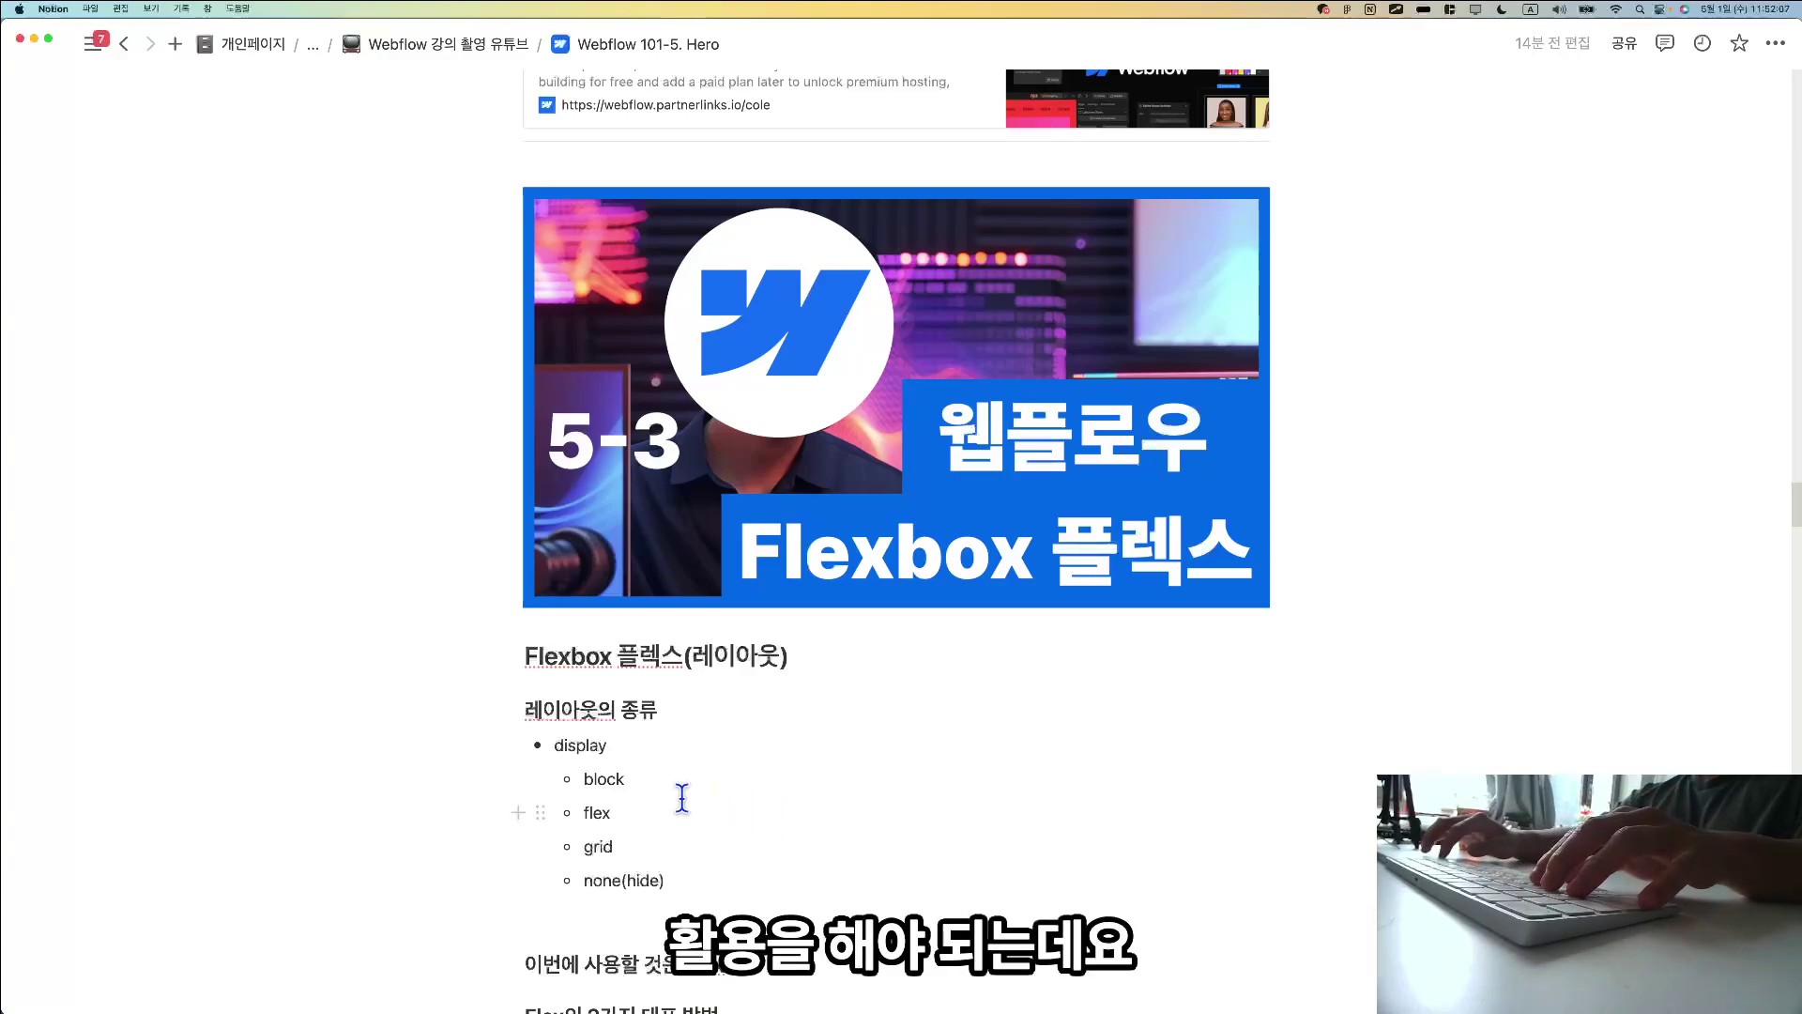
key(Up)
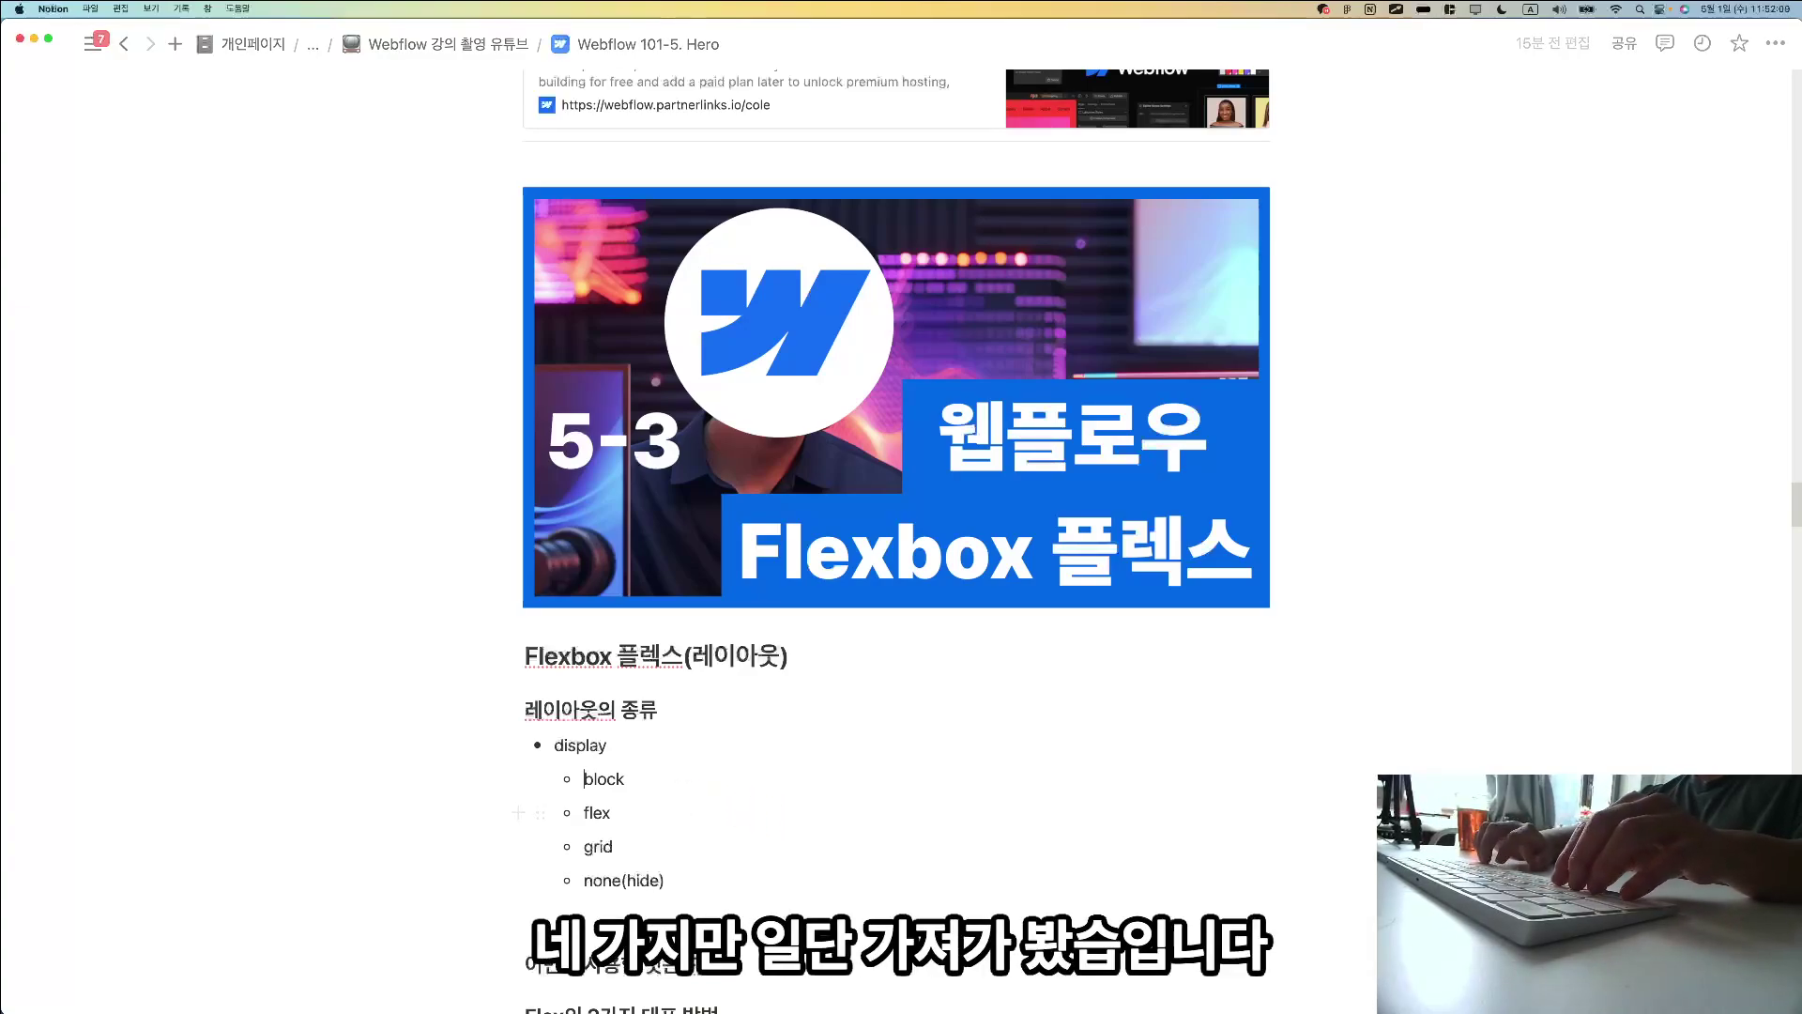
key(shift+super+Right)
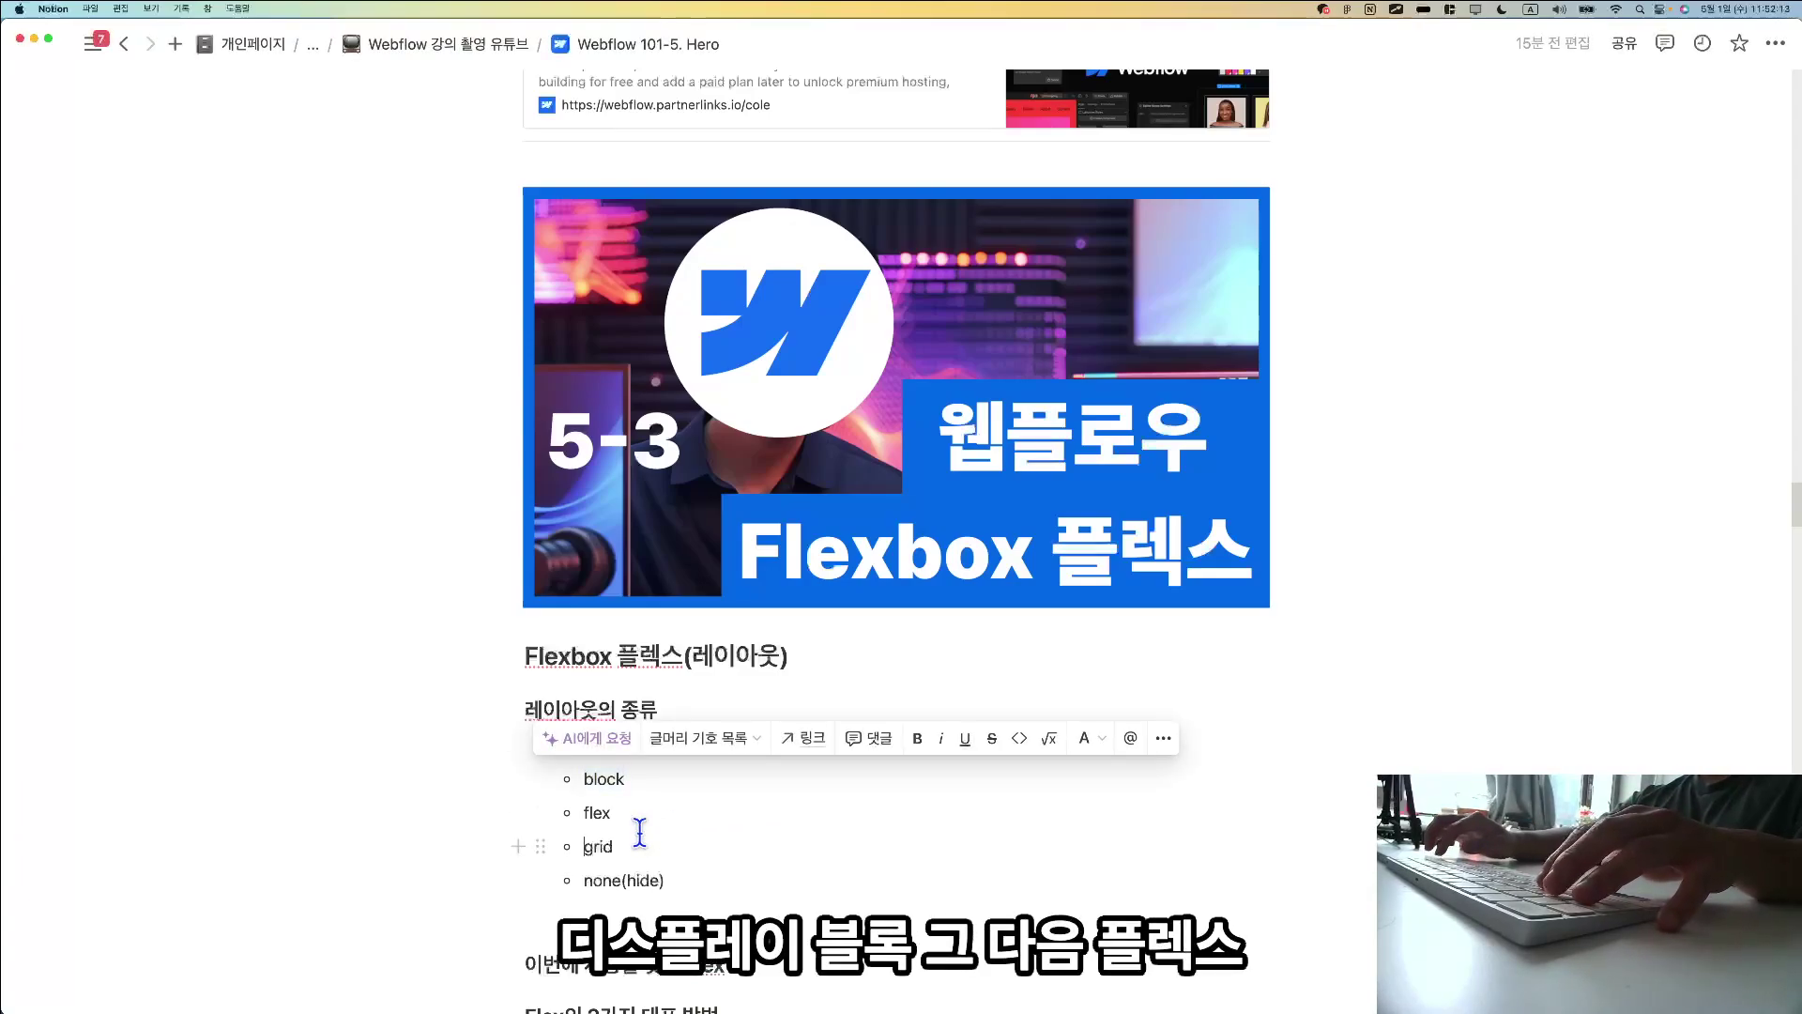
key(alt+shift+a)
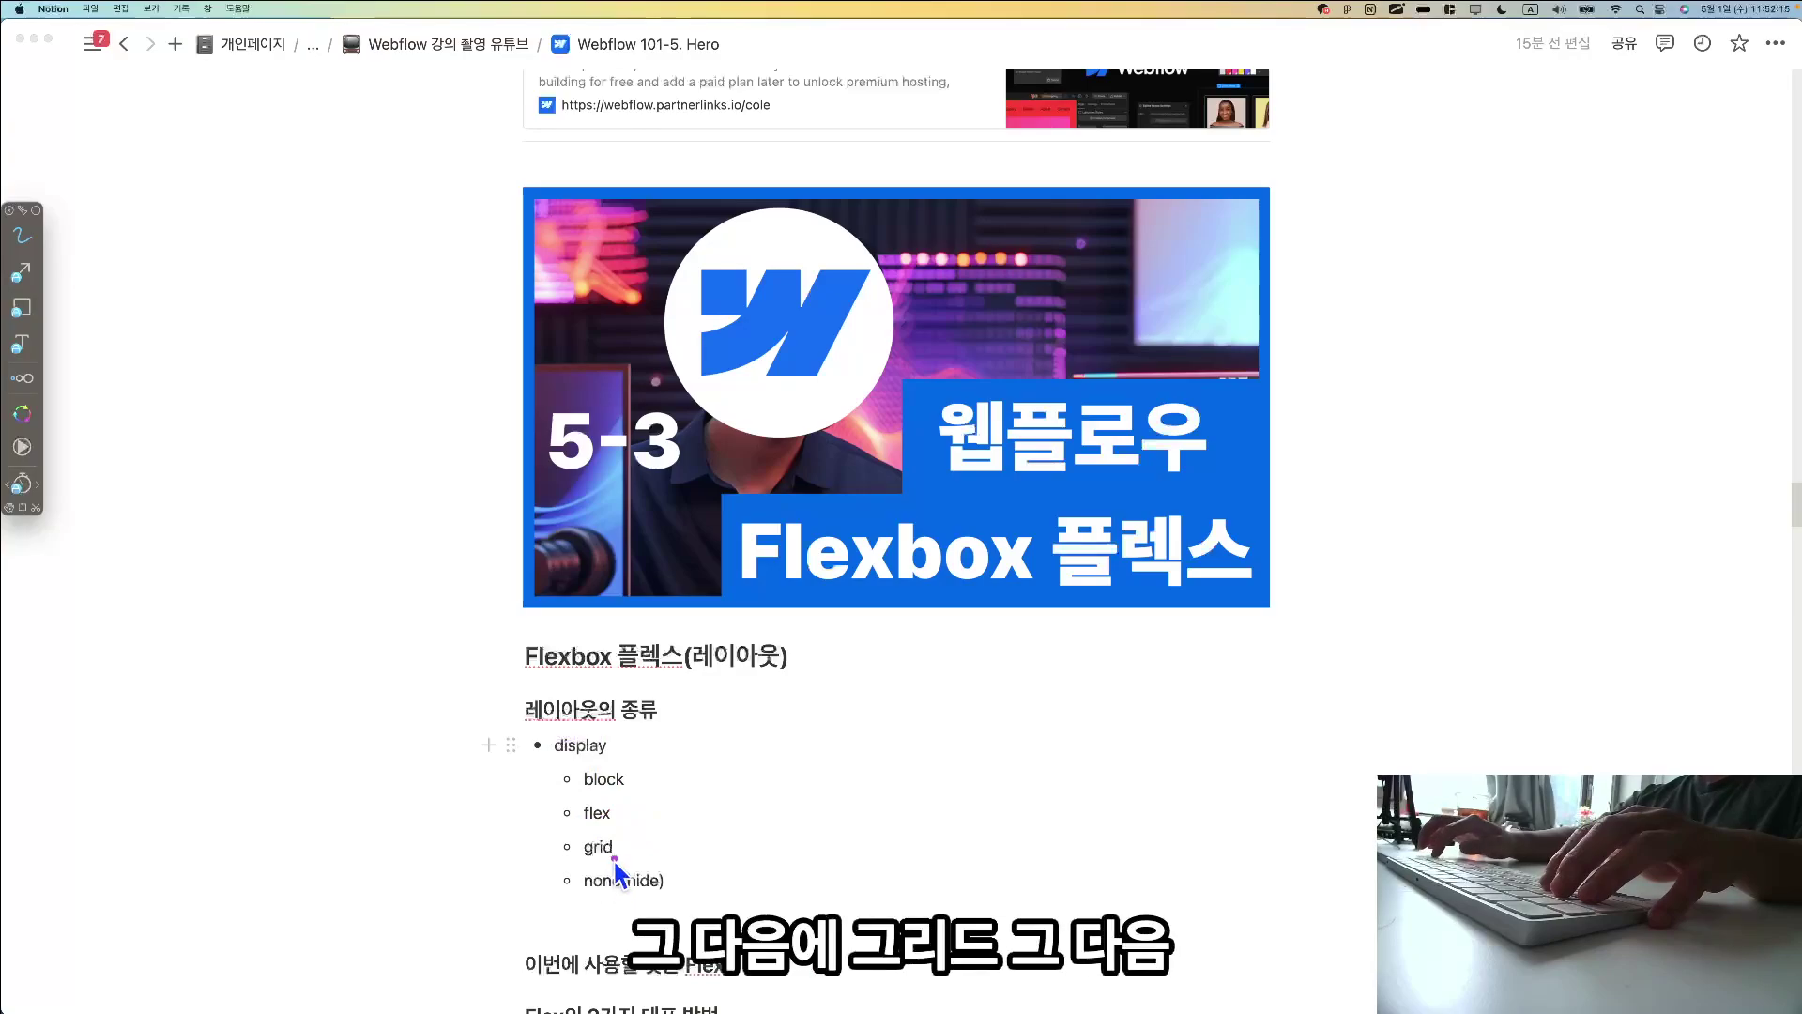
drag(578, 897, 684, 898)
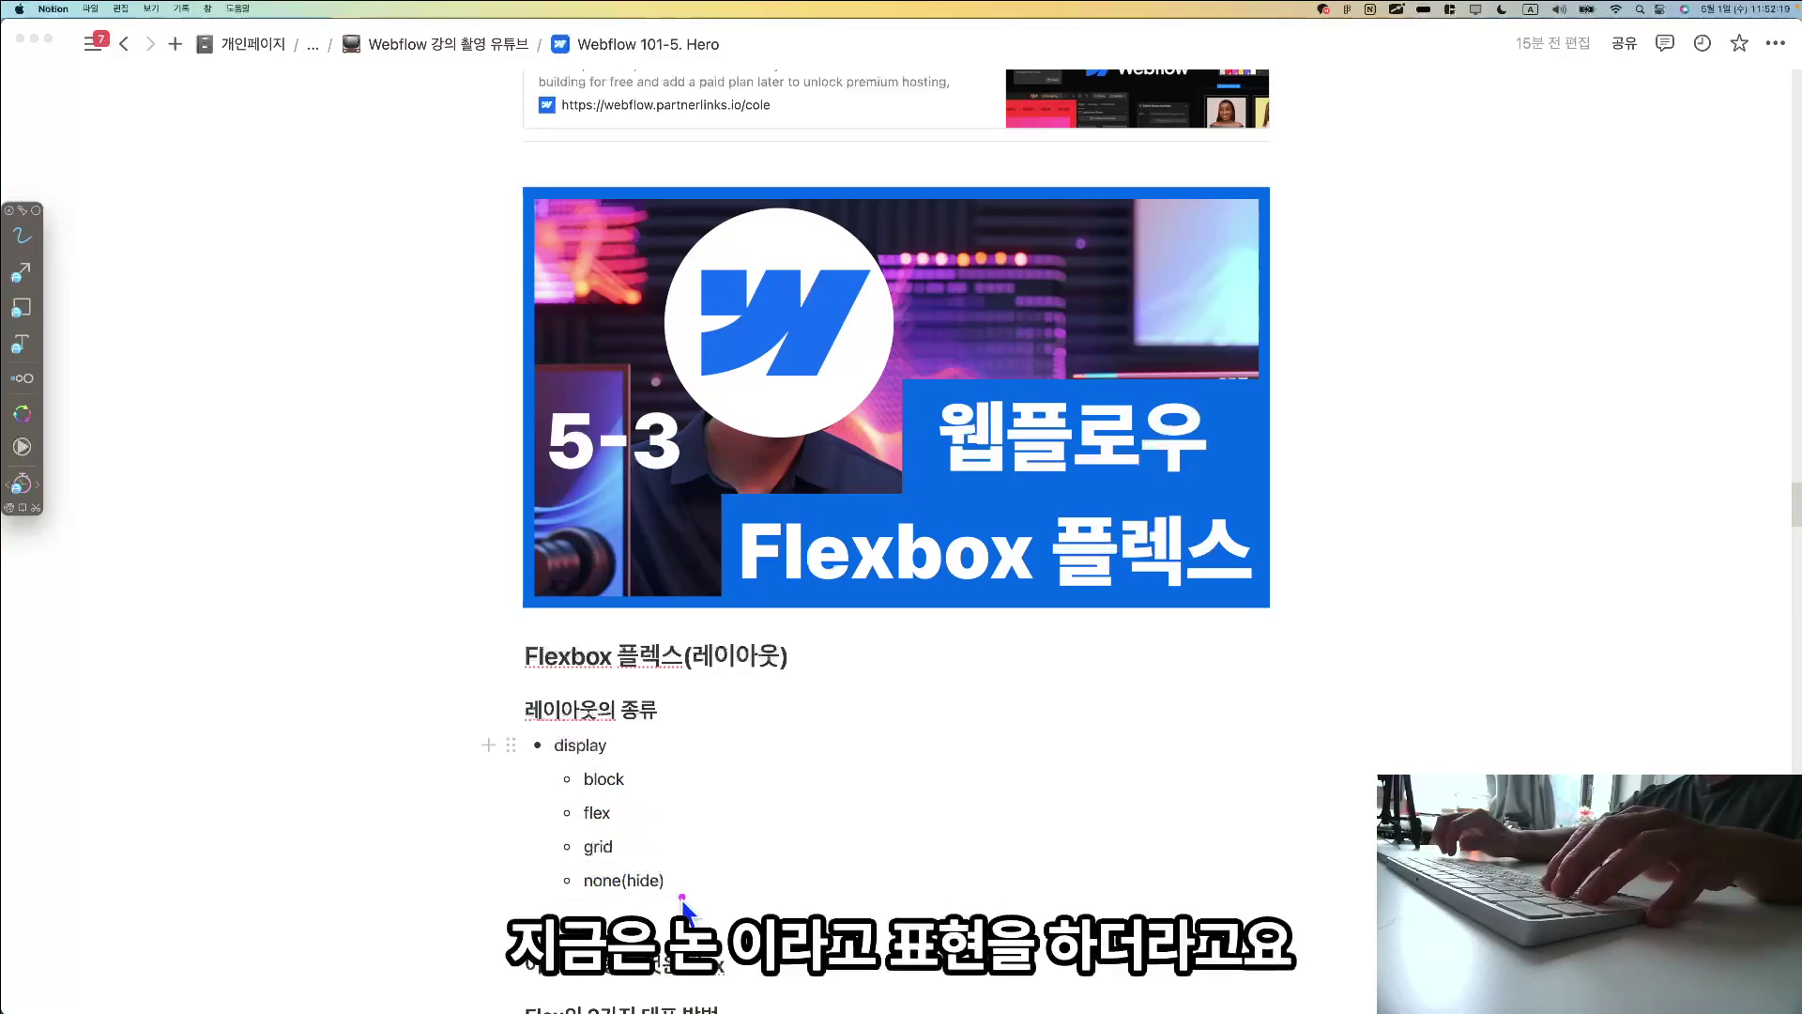
Read the two main Flex methods and the caution about which element Flex applies to, marking each line.
scroll(683, 896, down, 5)
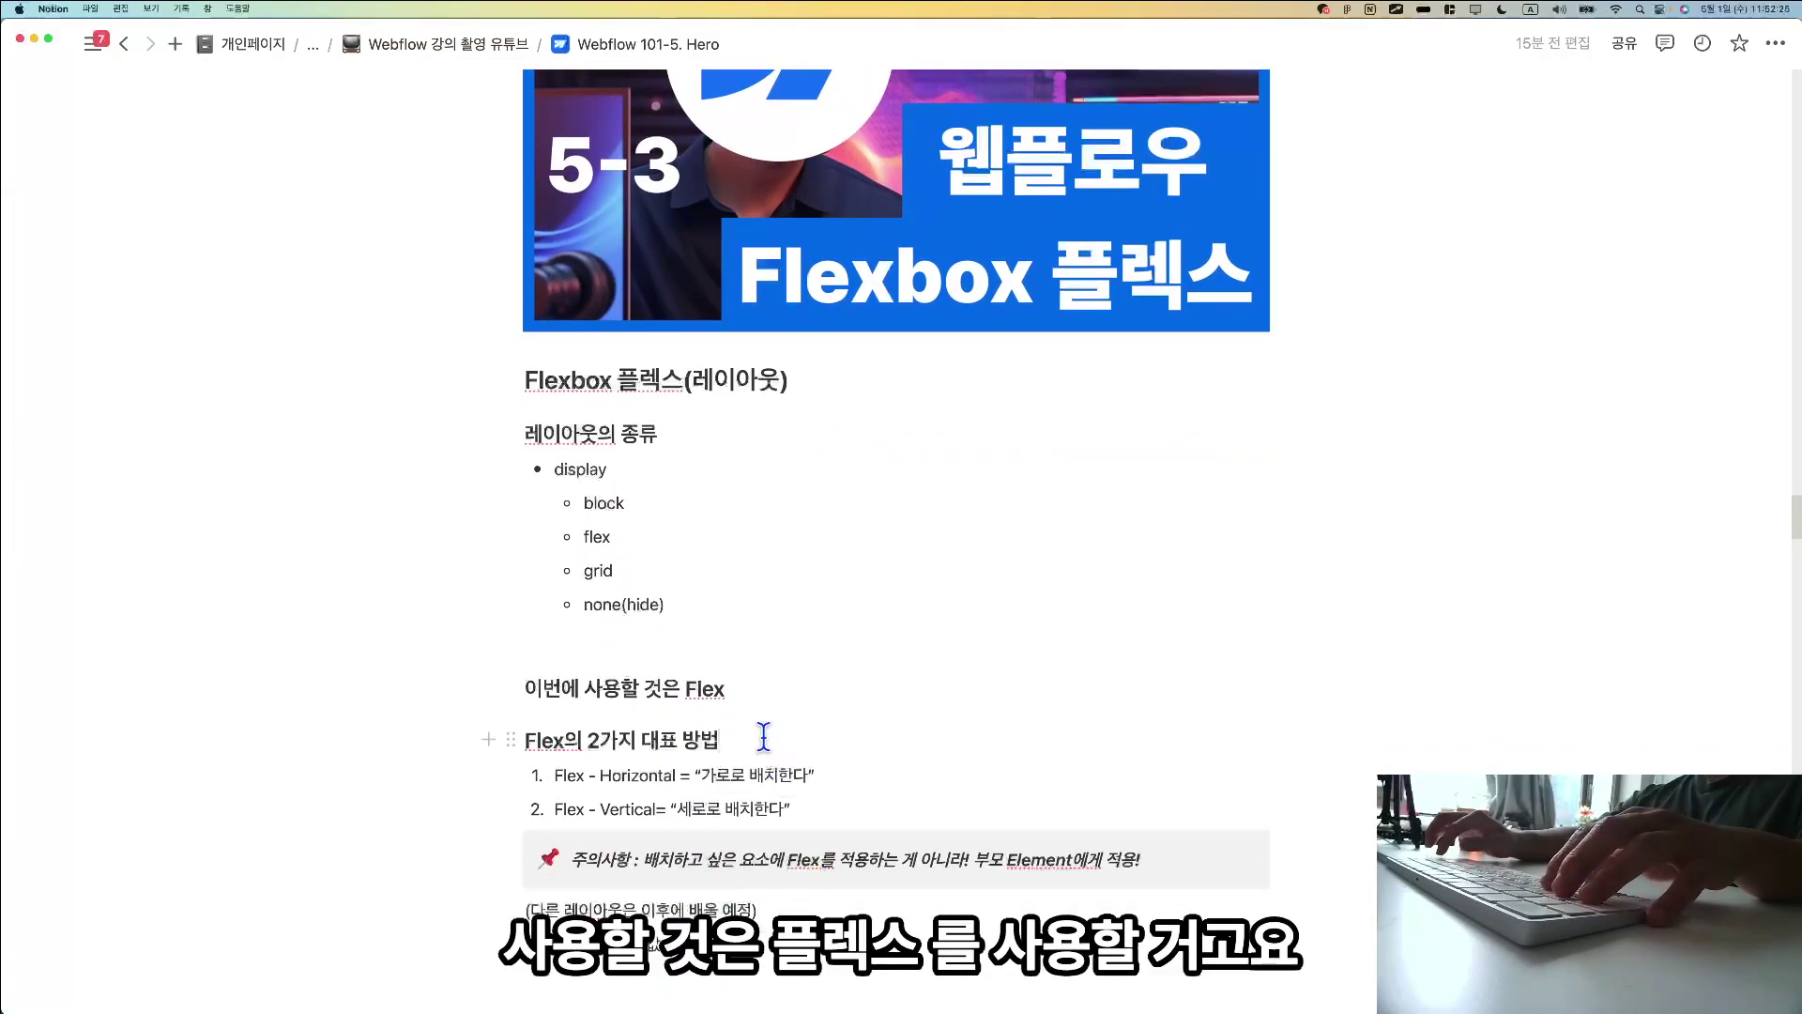
key(super+equal)
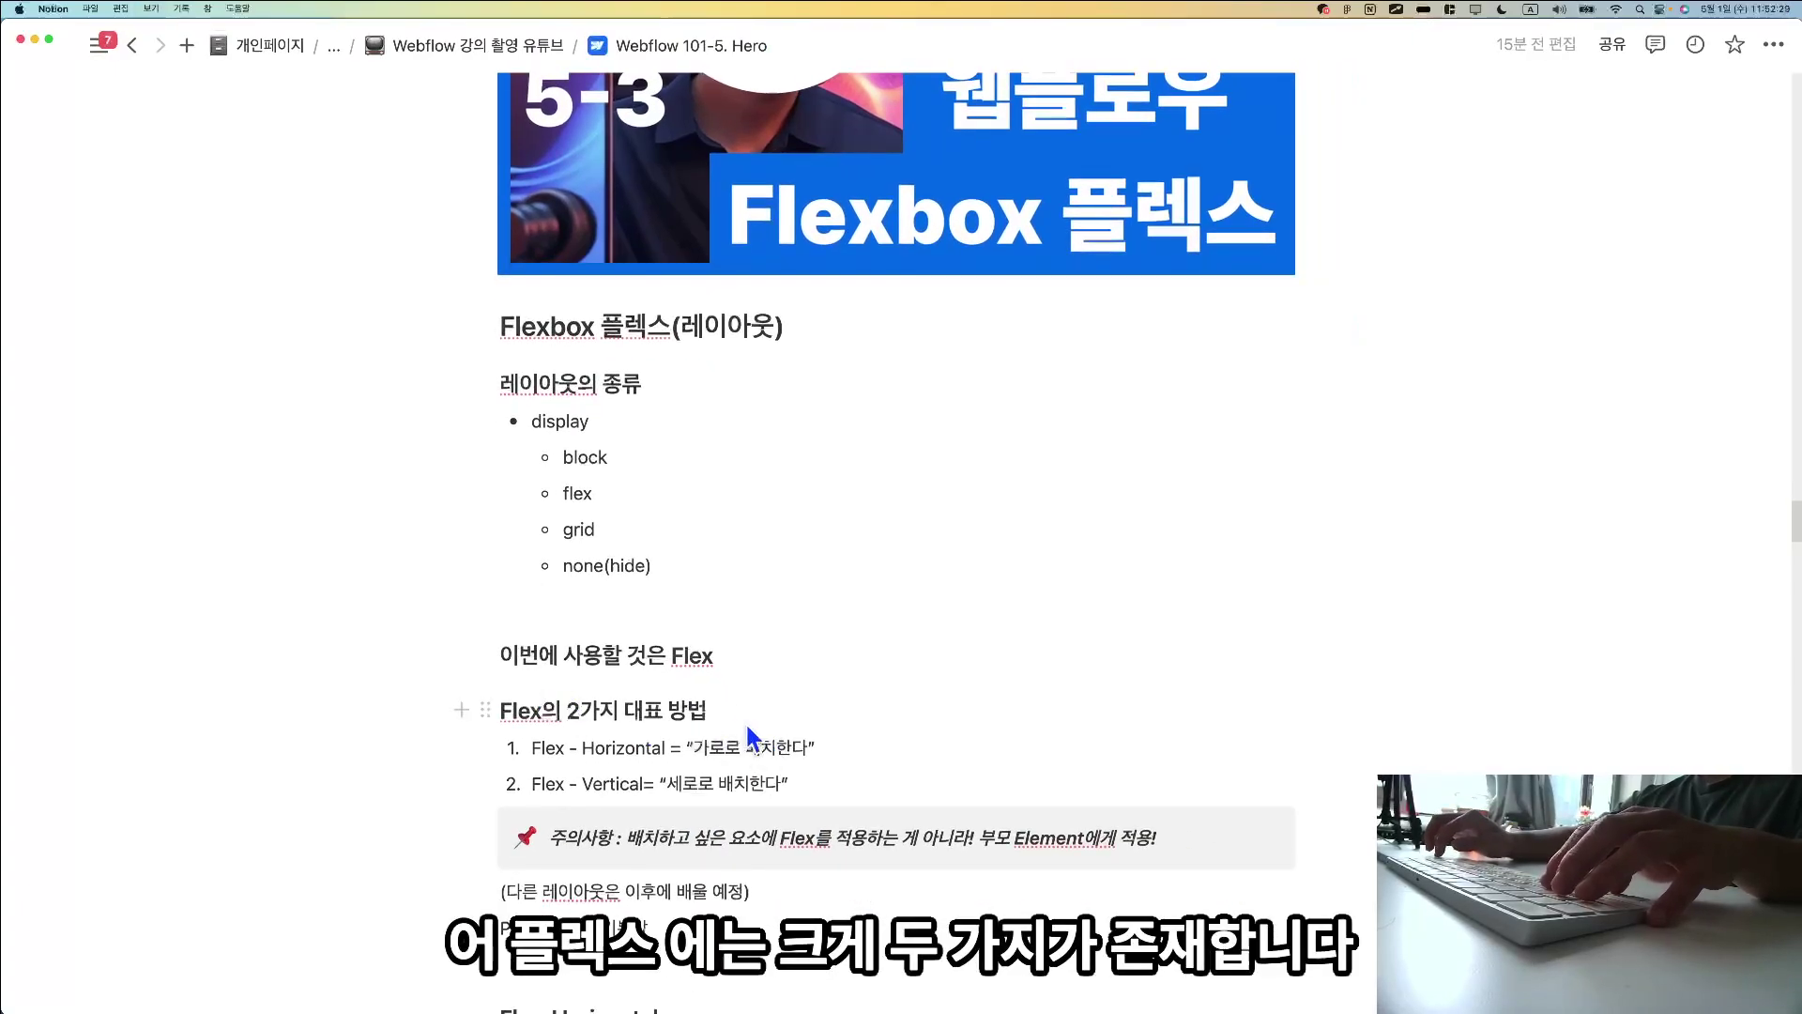
key(alt+Tab)
mouse_move(528, 766)
mouse_down()
mouse_move(822, 763)
mouse_move(820, 723)
mouse_move(671, 740)
mouse_move(706, 781)
mouse_up()
mouse_move(519, 801)
mouse_down()
mouse_move(791, 805)
mouse_move(703, 772)
mouse_move(657, 798)
mouse_move(669, 816)
mouse_up()
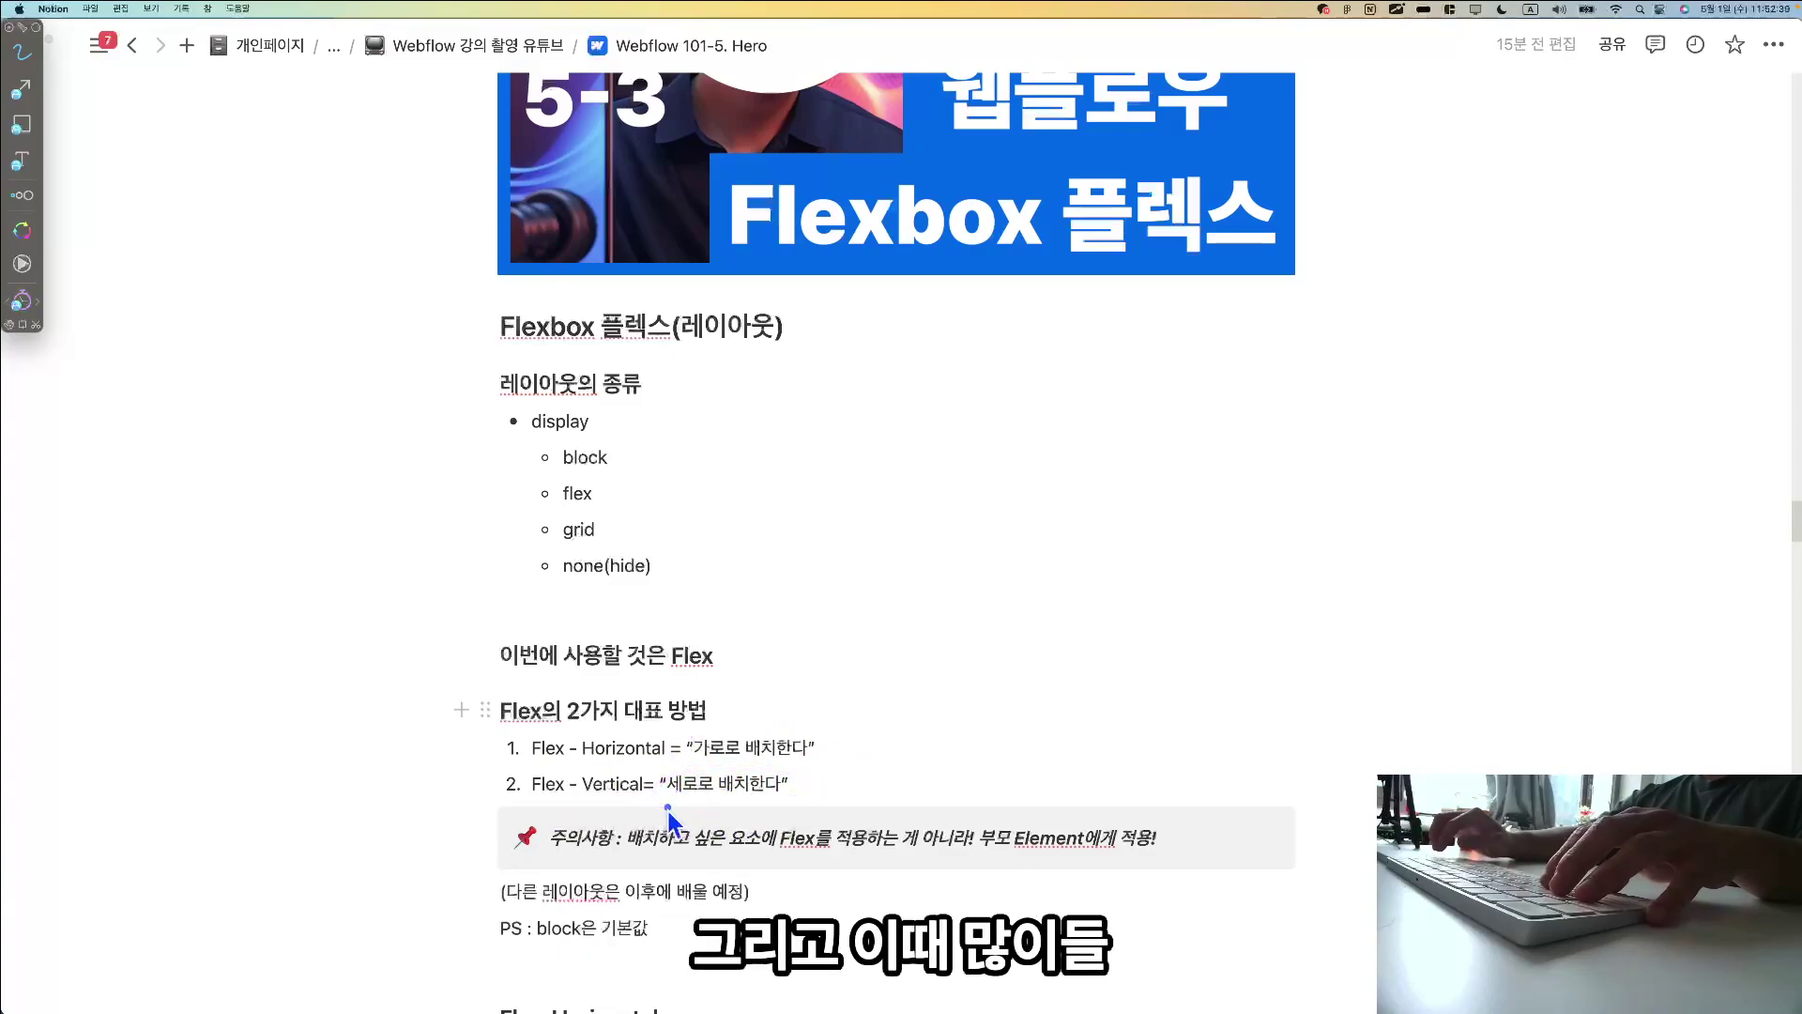
mouse_move(519, 865)
mouse_down()
mouse_move(585, 872)
mouse_move(656, 852)
mouse_move(785, 865)
mouse_move(1005, 844)
mouse_move(1093, 887)
mouse_move(1093, 857)
mouse_move(1142, 852)
mouse_move(1146, 796)
mouse_move(988, 847)
mouse_move(1014, 873)
mouse_move(1115, 816)
mouse_move(844, 881)
mouse_move(1140, 777)
mouse_move(995, 887)
mouse_up()
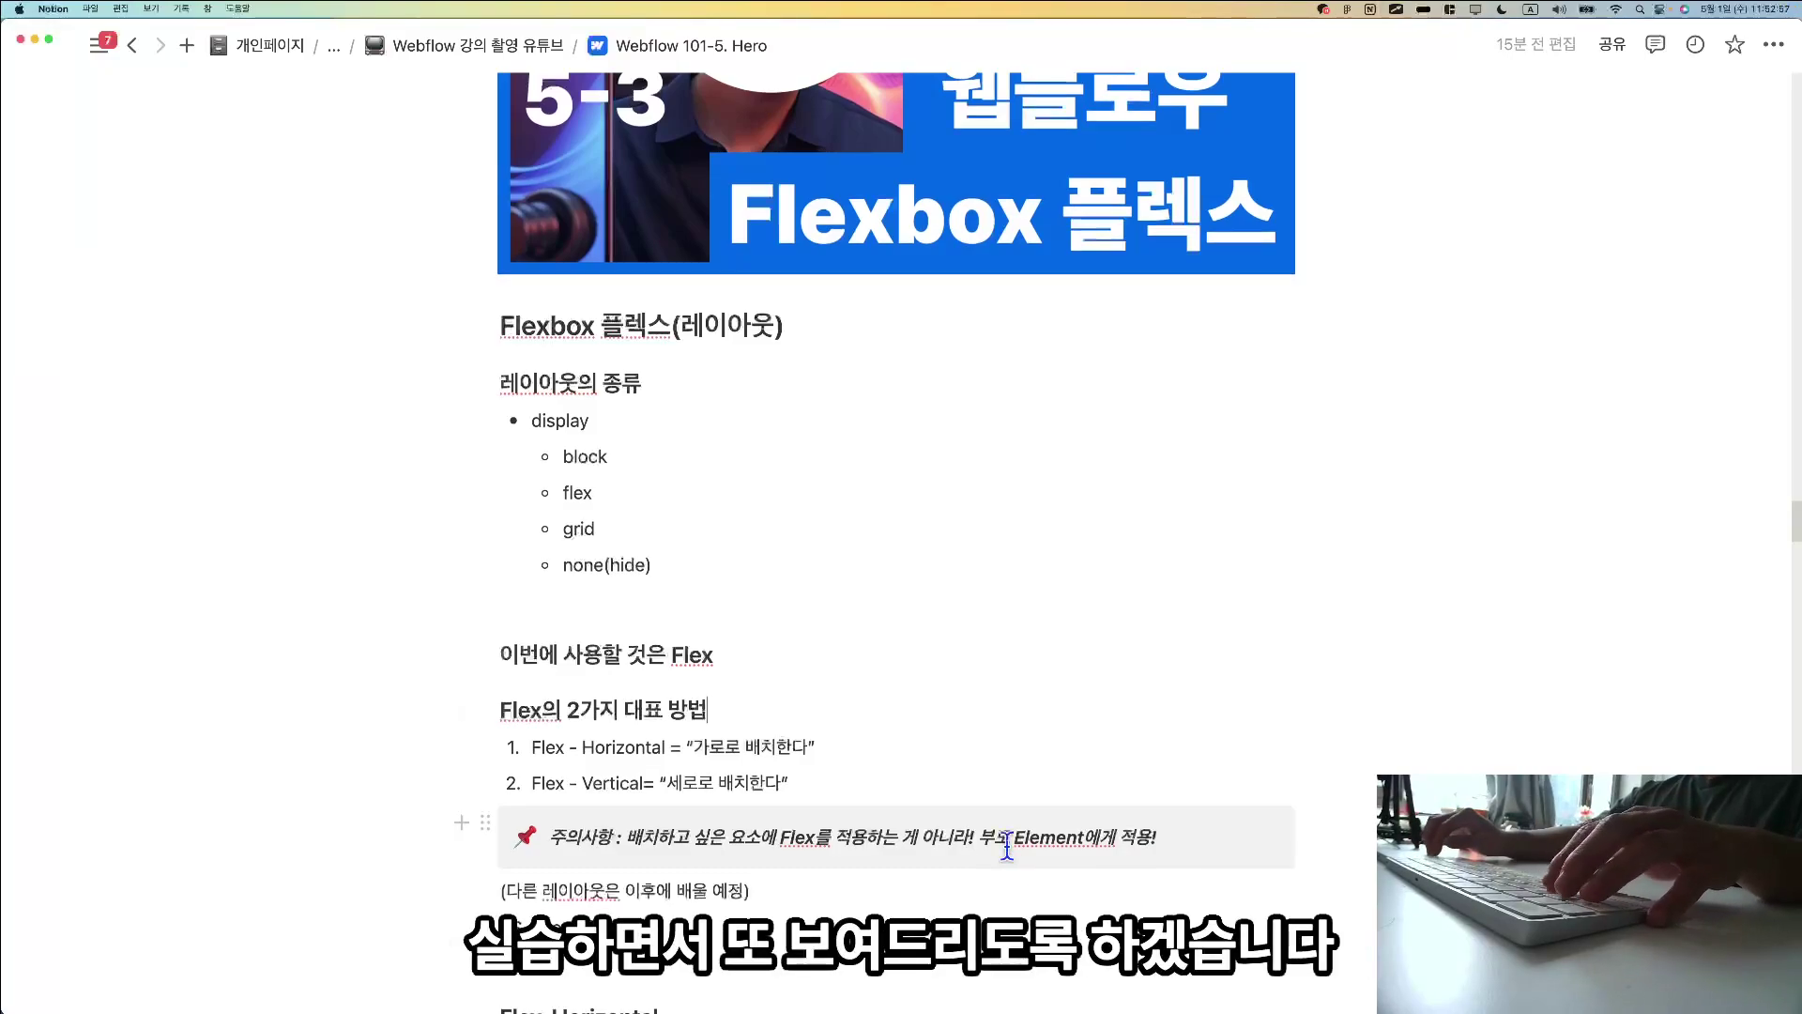
Compare the Flex-Horizontal and Flex-Vertical example images in the notes, and return to the Webflow designer in Chrome.
scroll(1008, 848, down, 2)
scroll(1009, 849, down, 8)
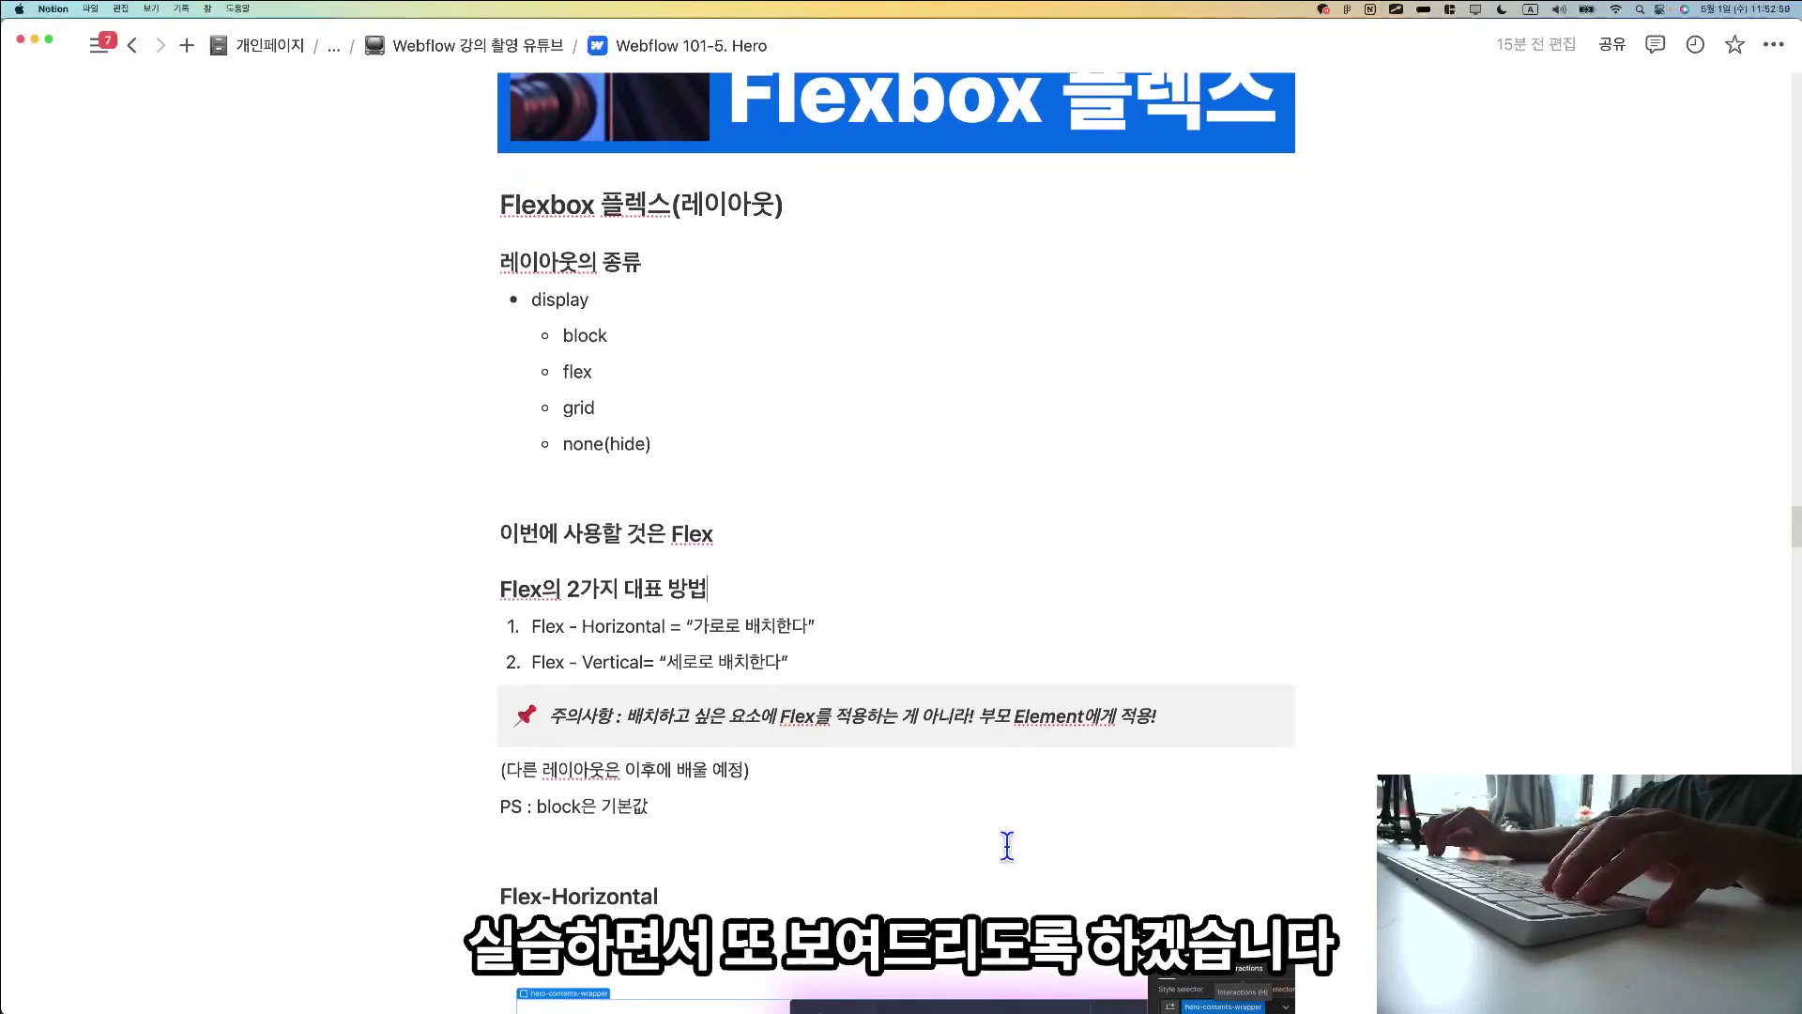
scroll(1013, 859, down, 3)
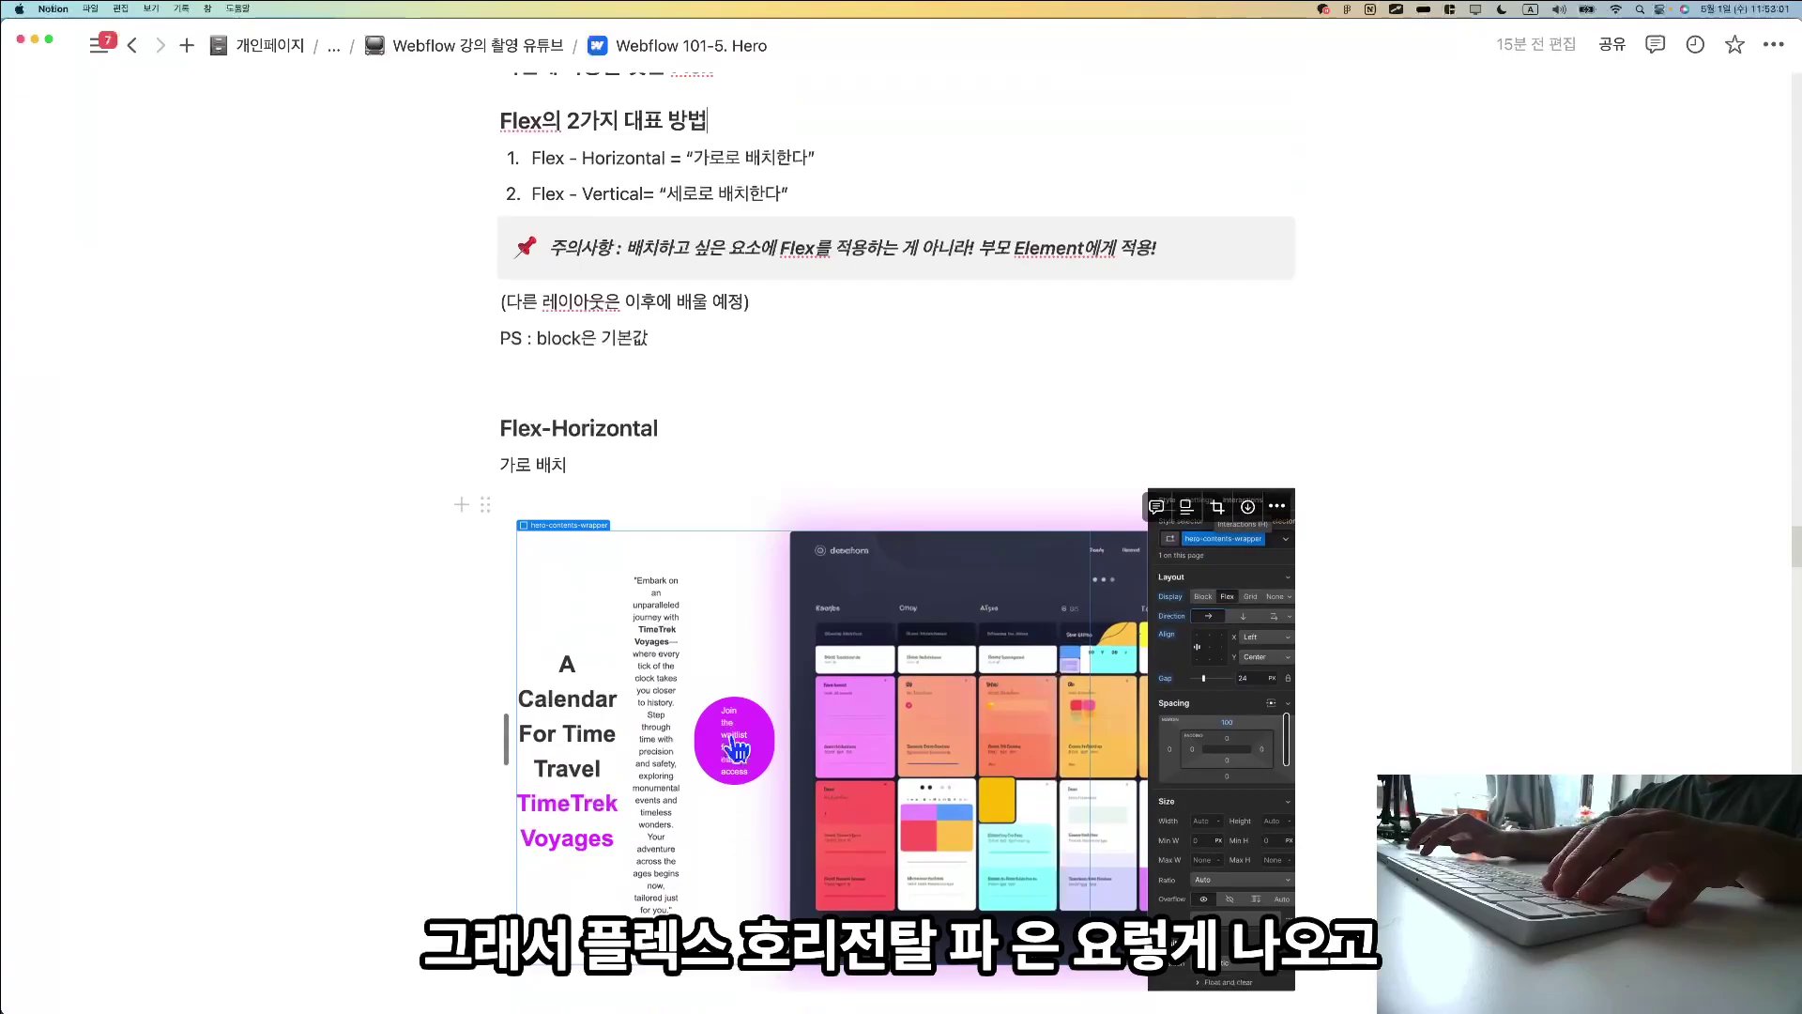
scroll(1030, 893, down, 15)
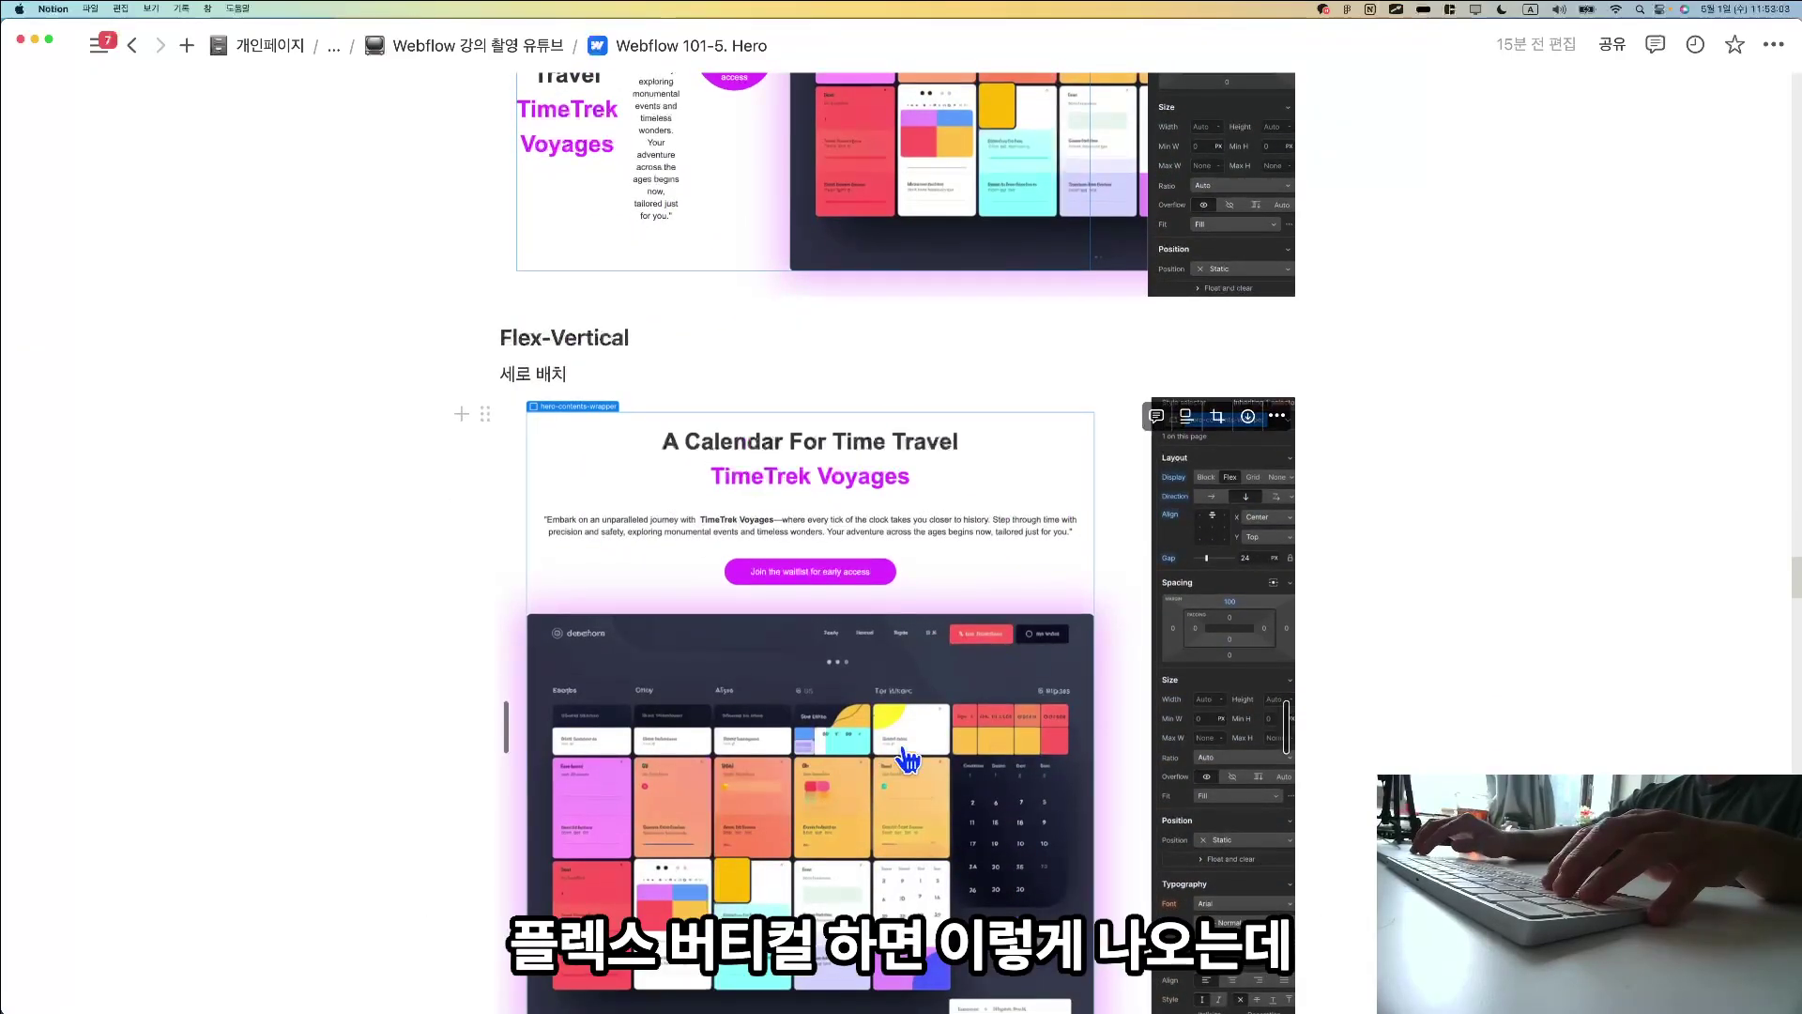
scroll(917, 757, up, 18)
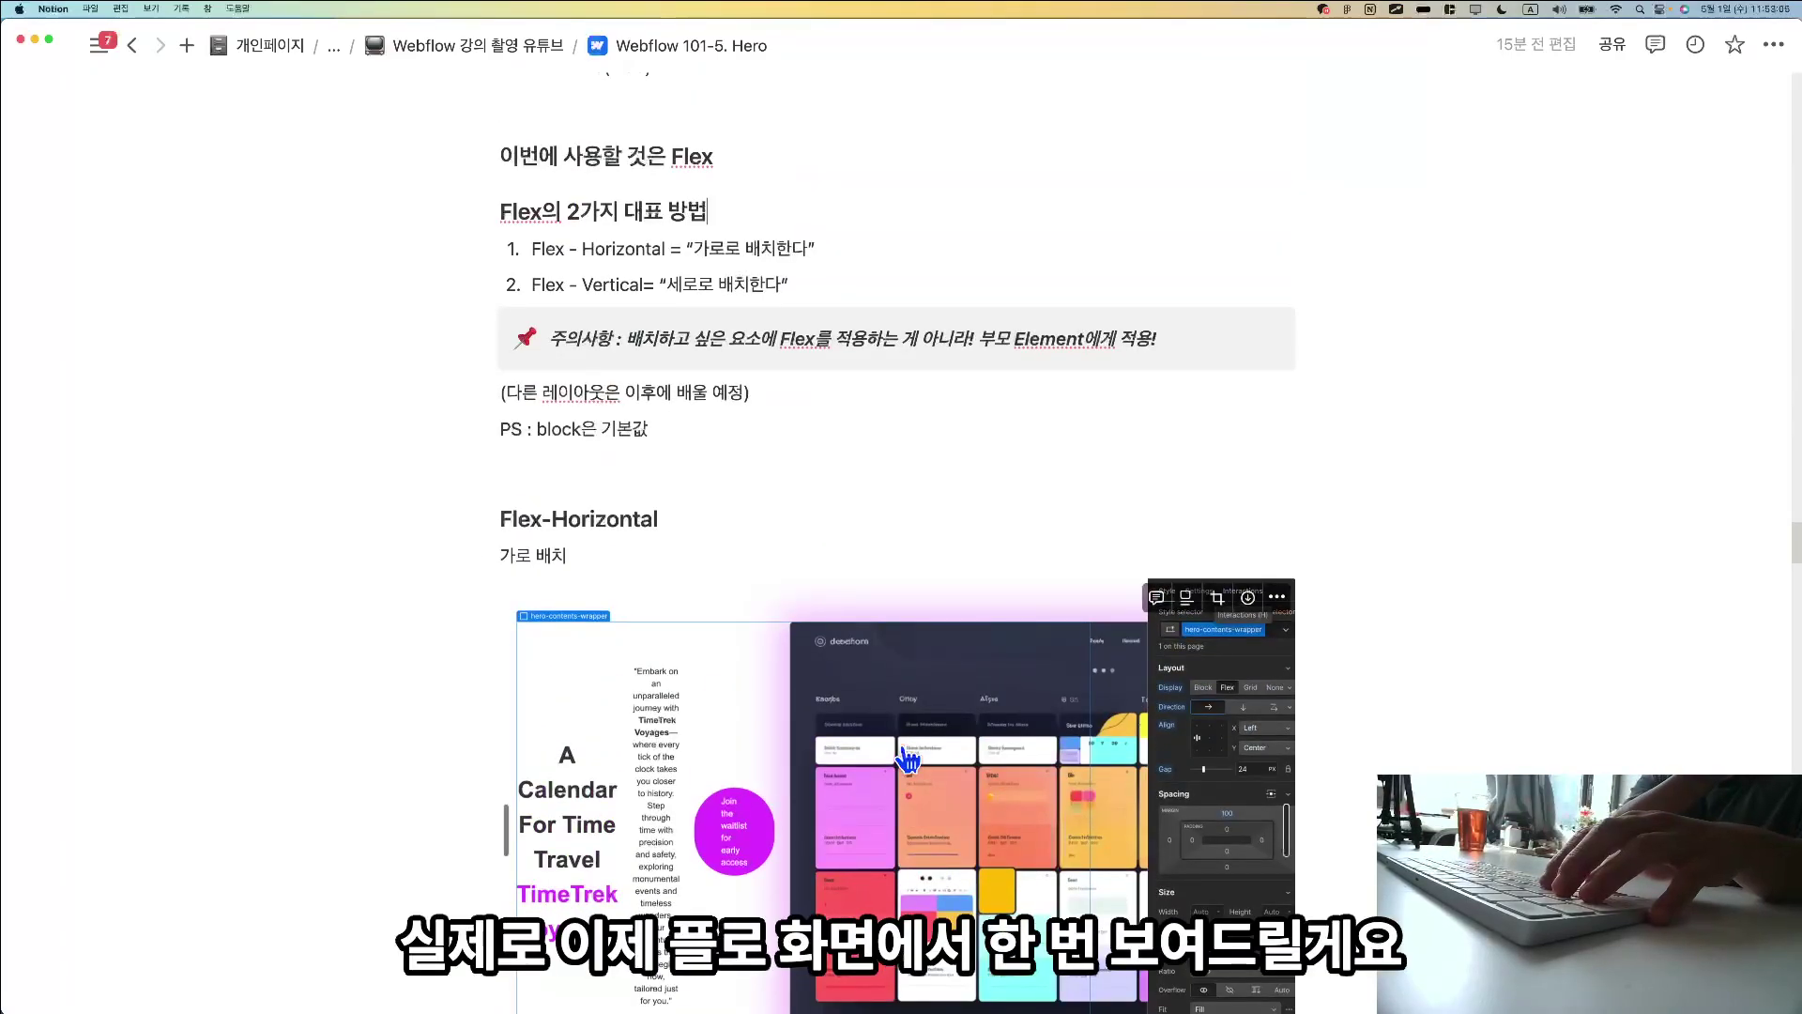
key(super+Tab)
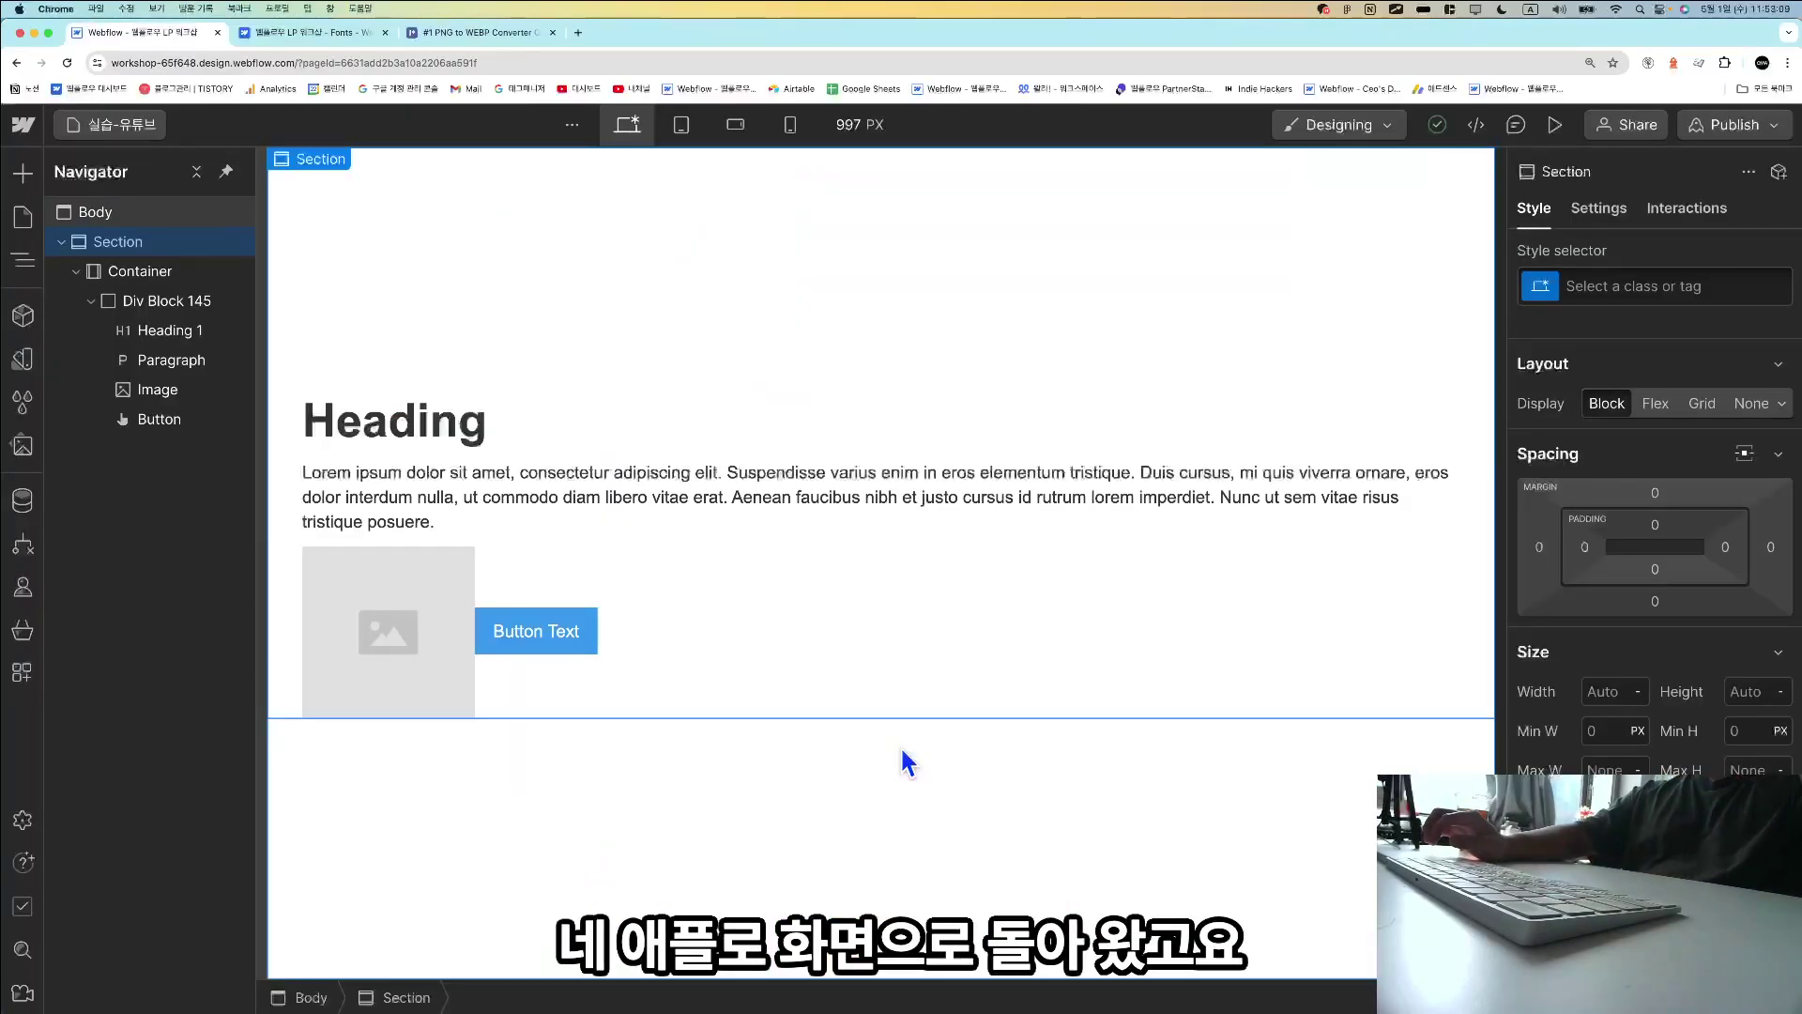
Inspect Div Block 145 and its nested heading, paragraph, image and button by selecting each in the structure tree.
click(155, 302)
click(167, 332)
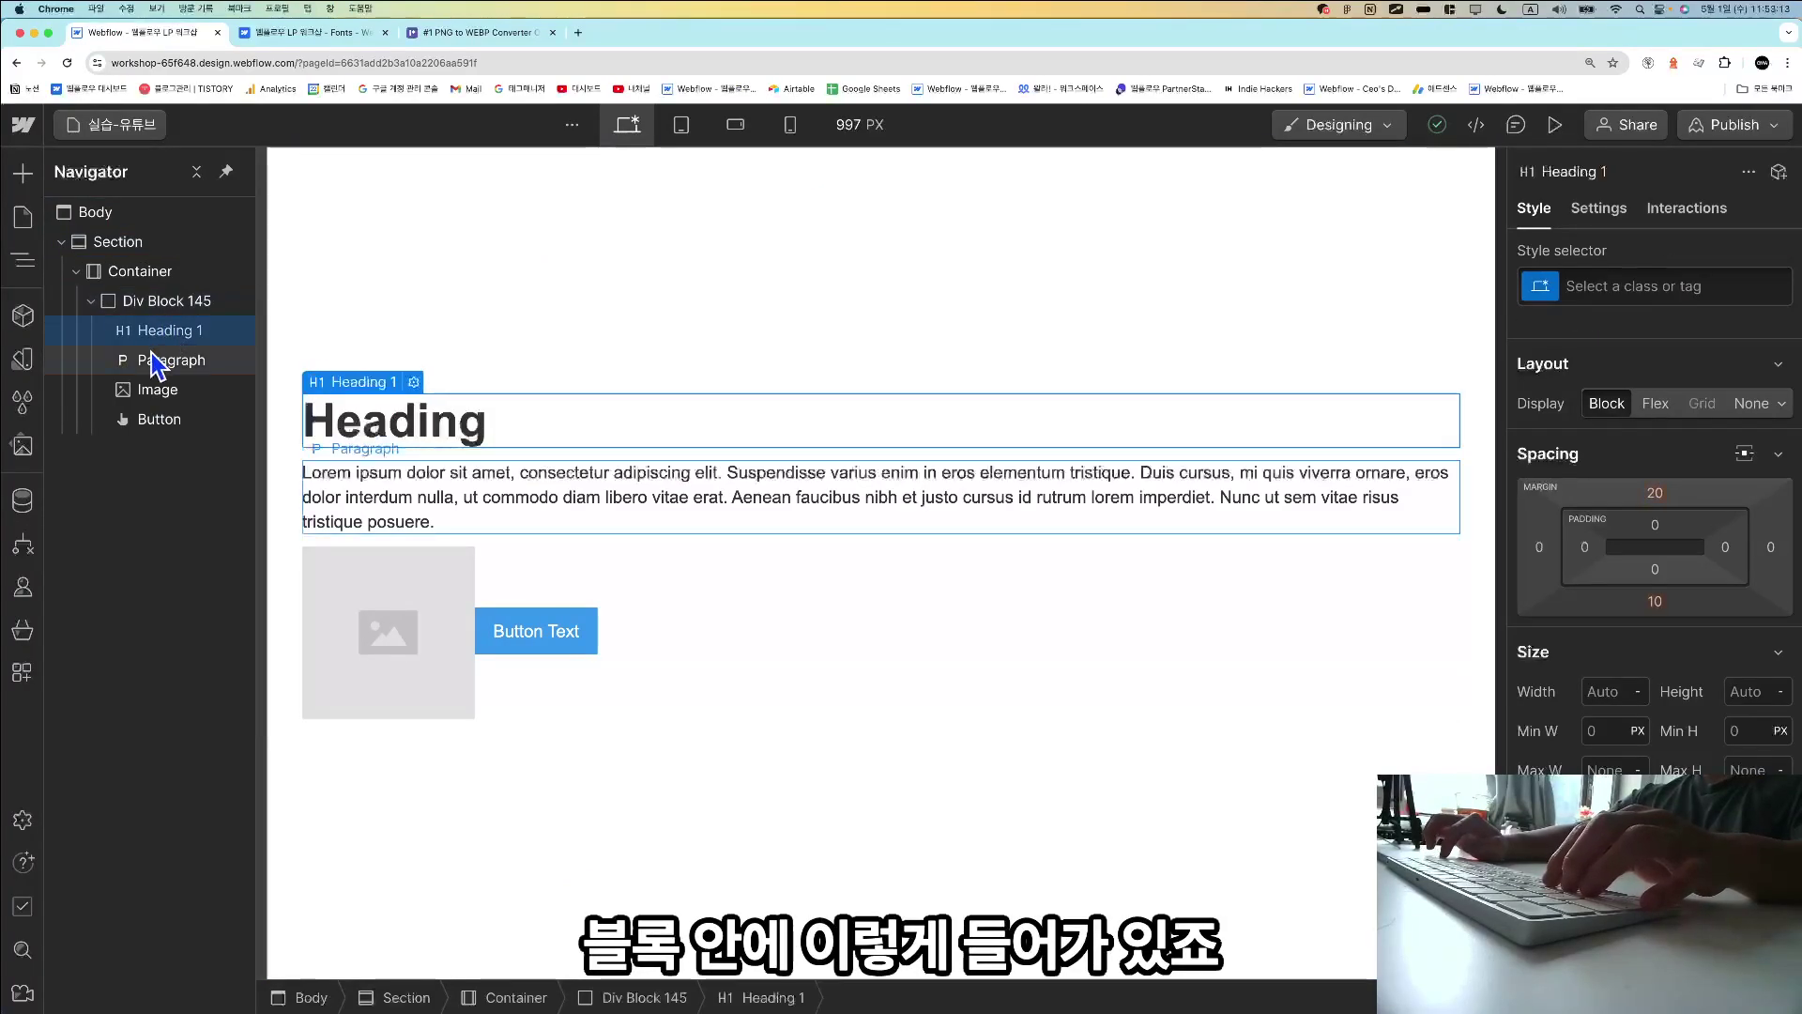
click(152, 359)
click(150, 389)
click(184, 419)
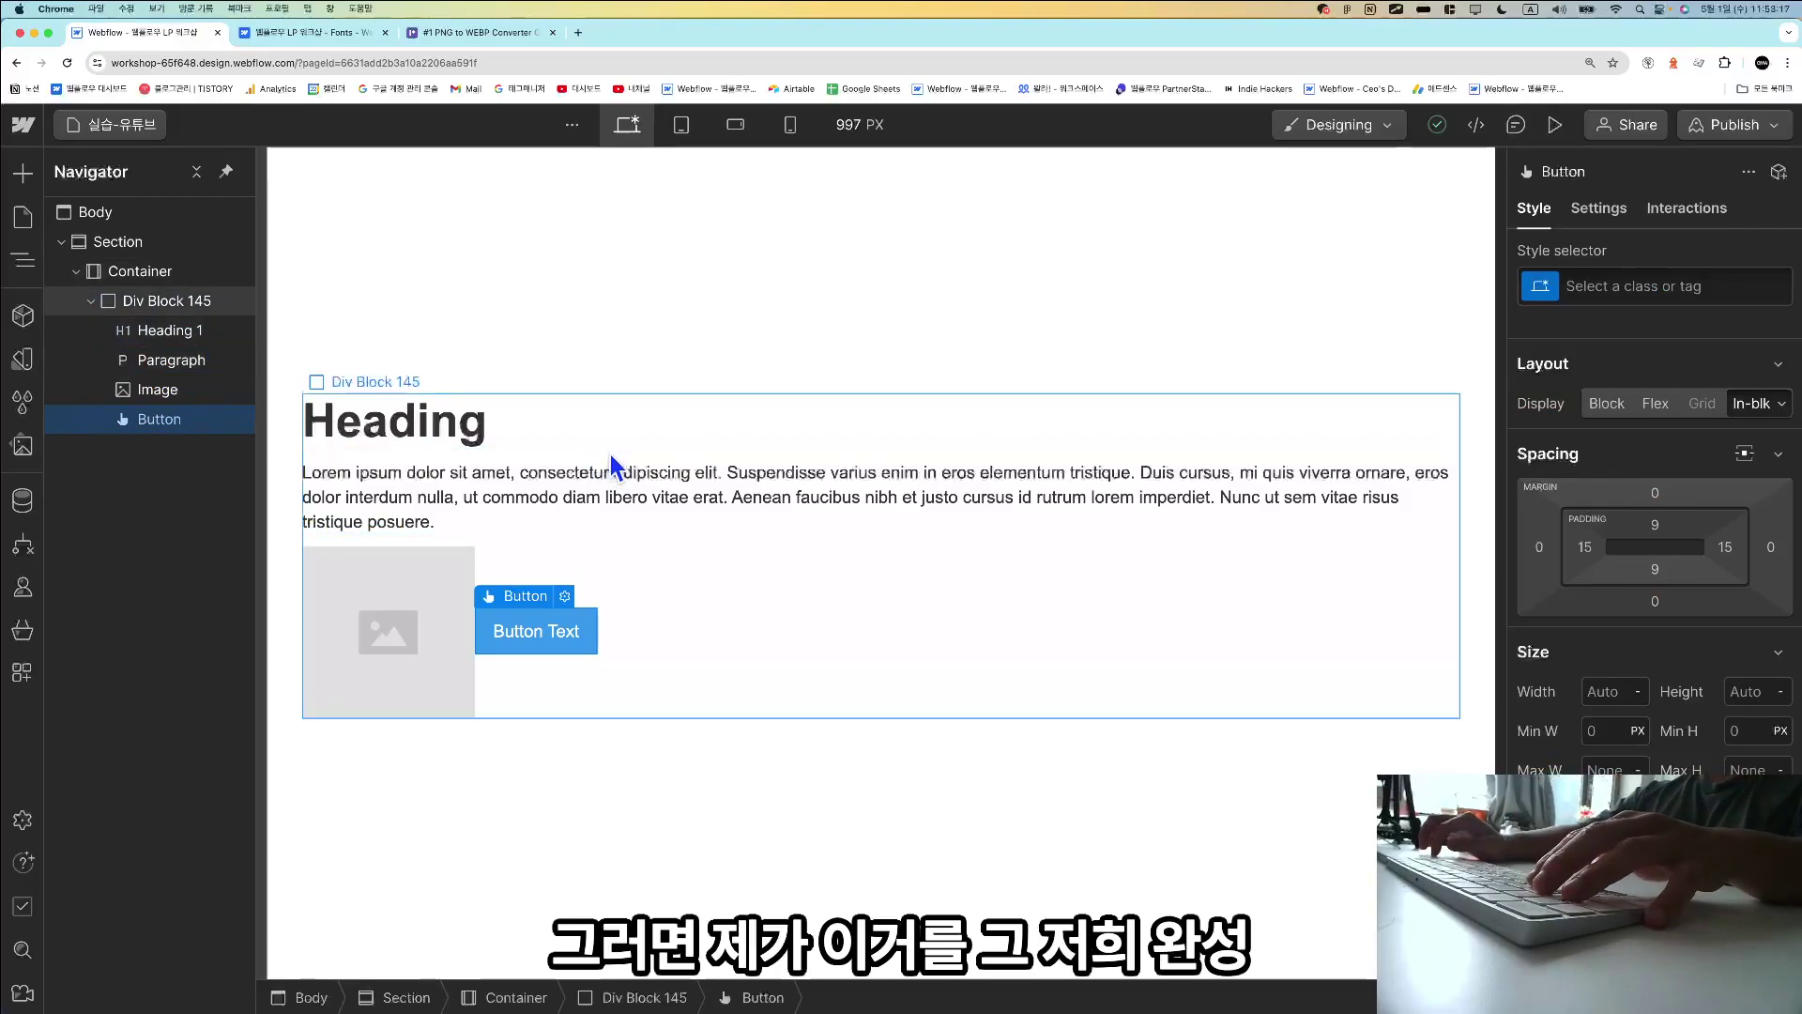
Check the Flex-Vertical example in the Notion lesson notes and return to the Webflow designer in Chrome.
key(super+Tab)
scroll(757, 515, down, 10)
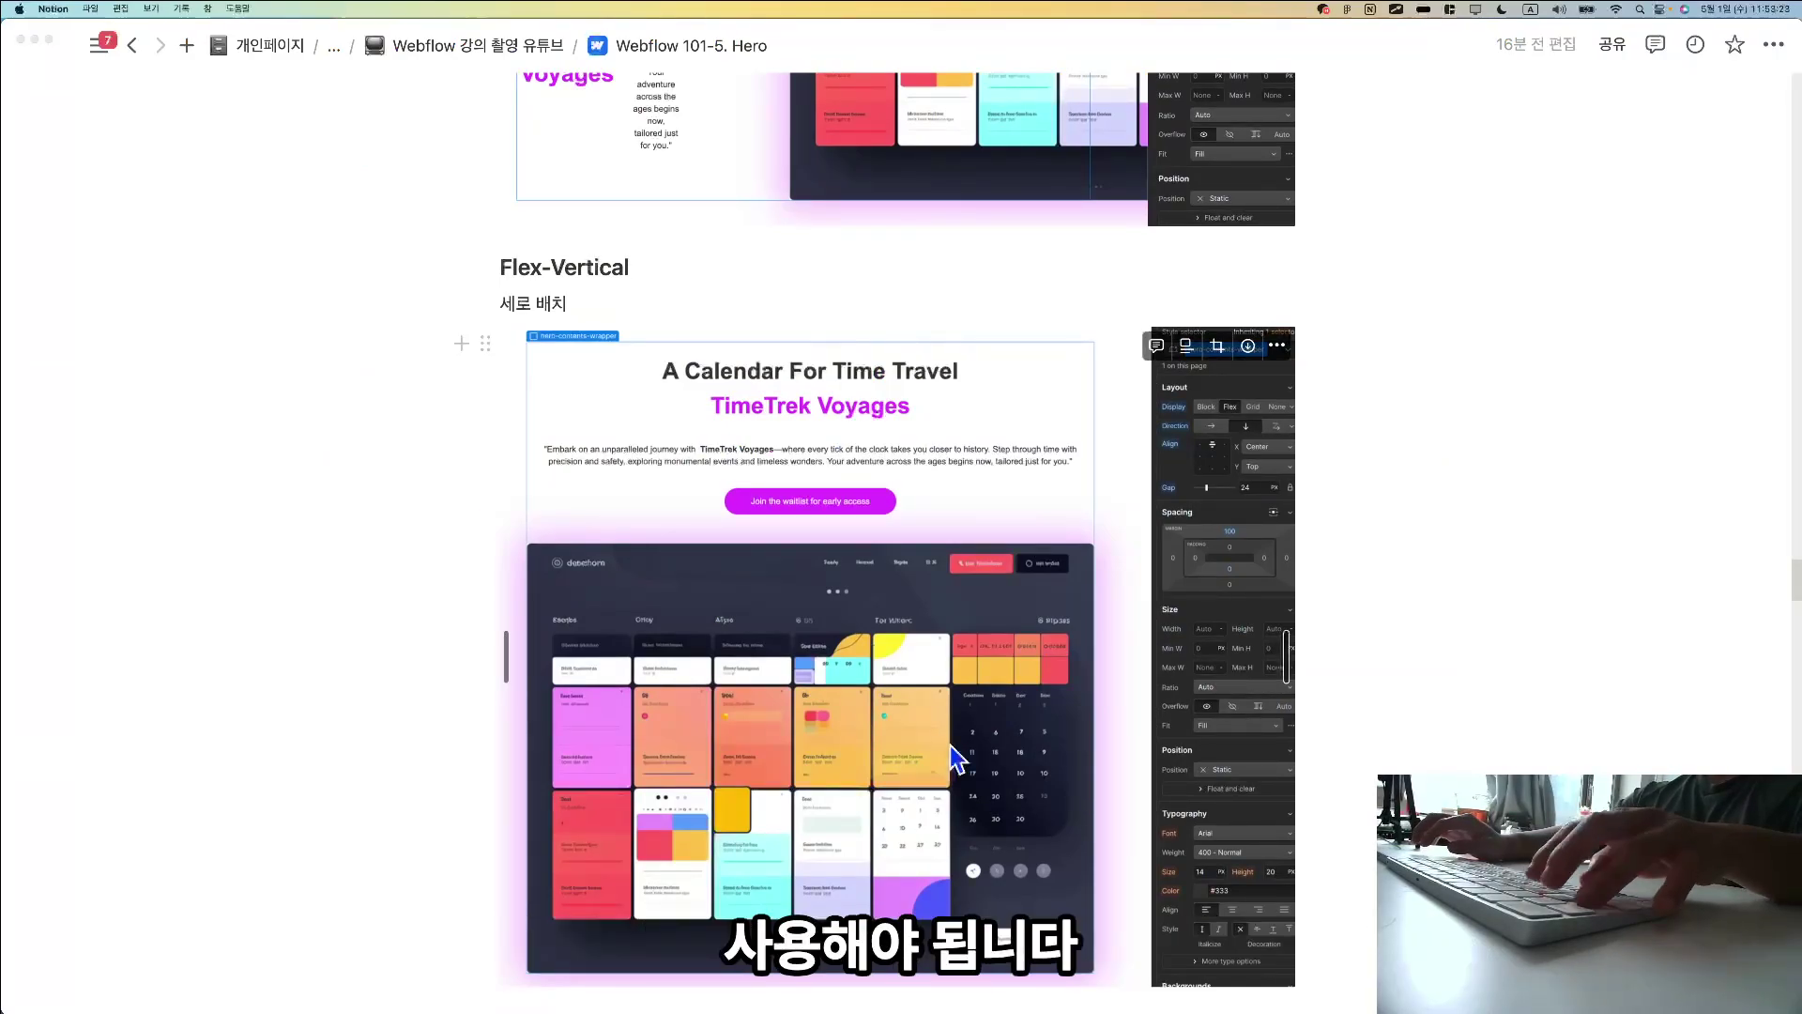
key(super+Tab)
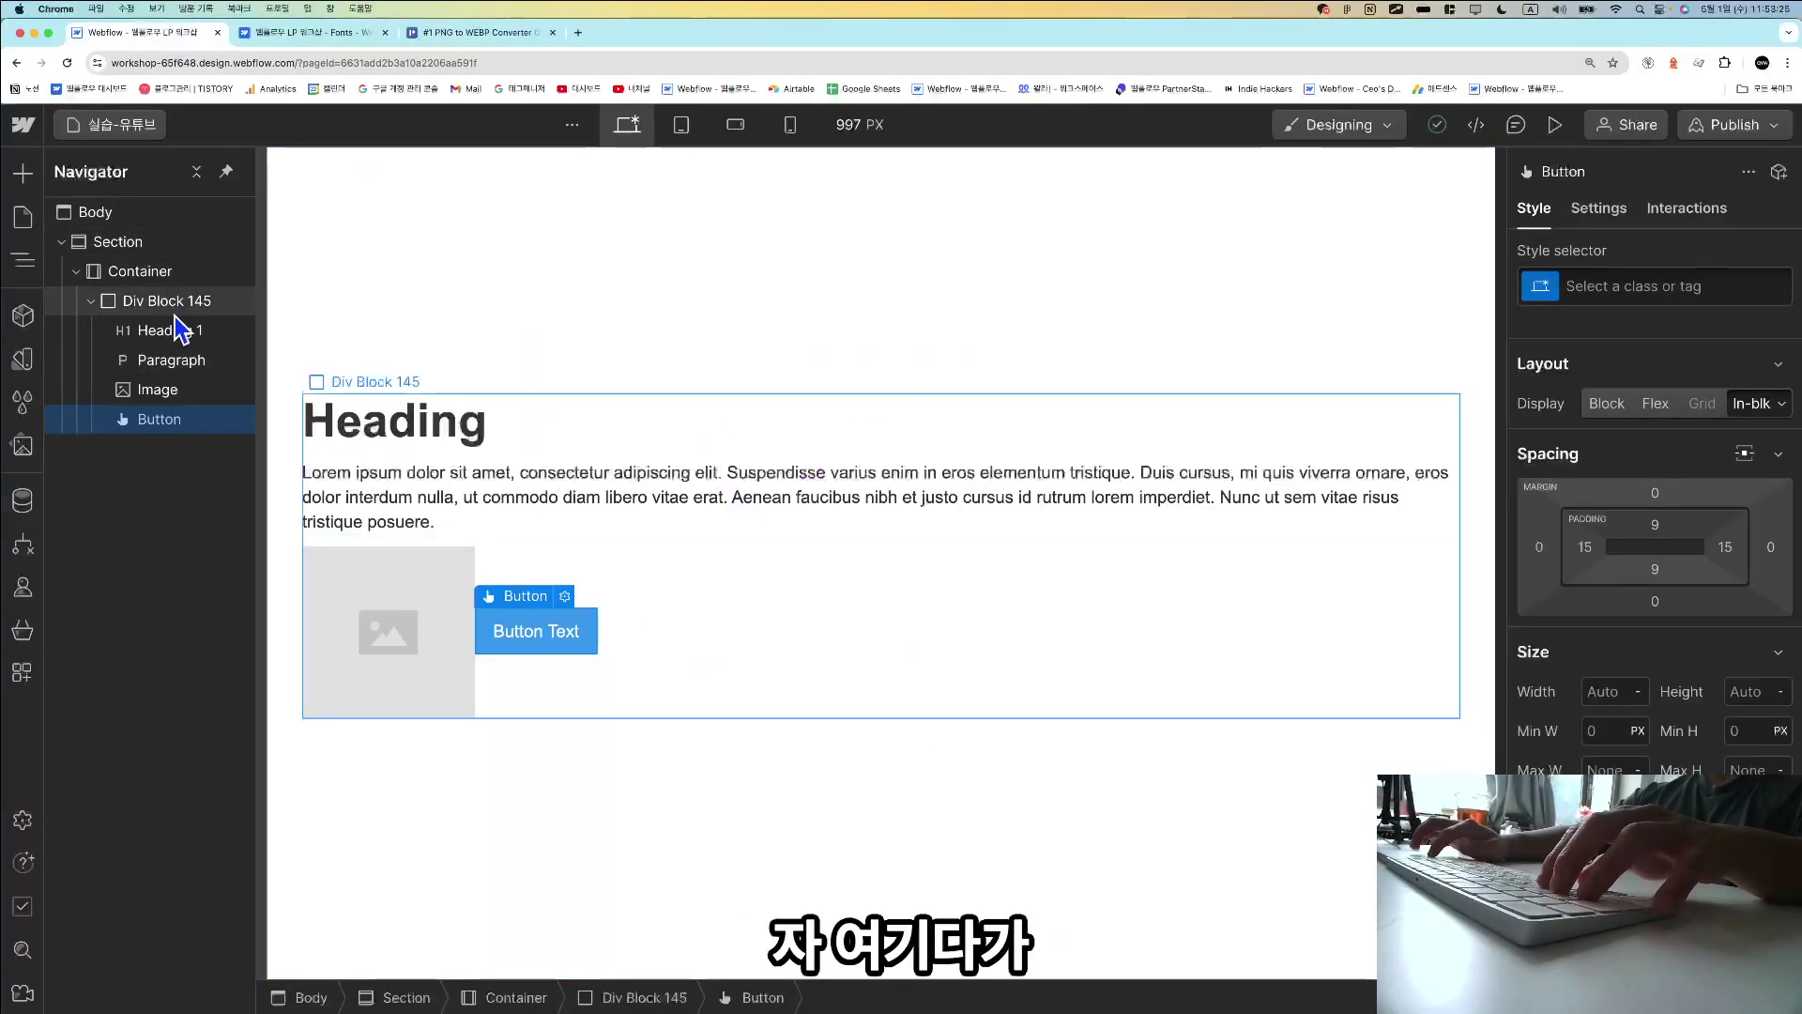
Set the display of the H1 heading inside Div Block 145 to Flex.
click(160, 329)
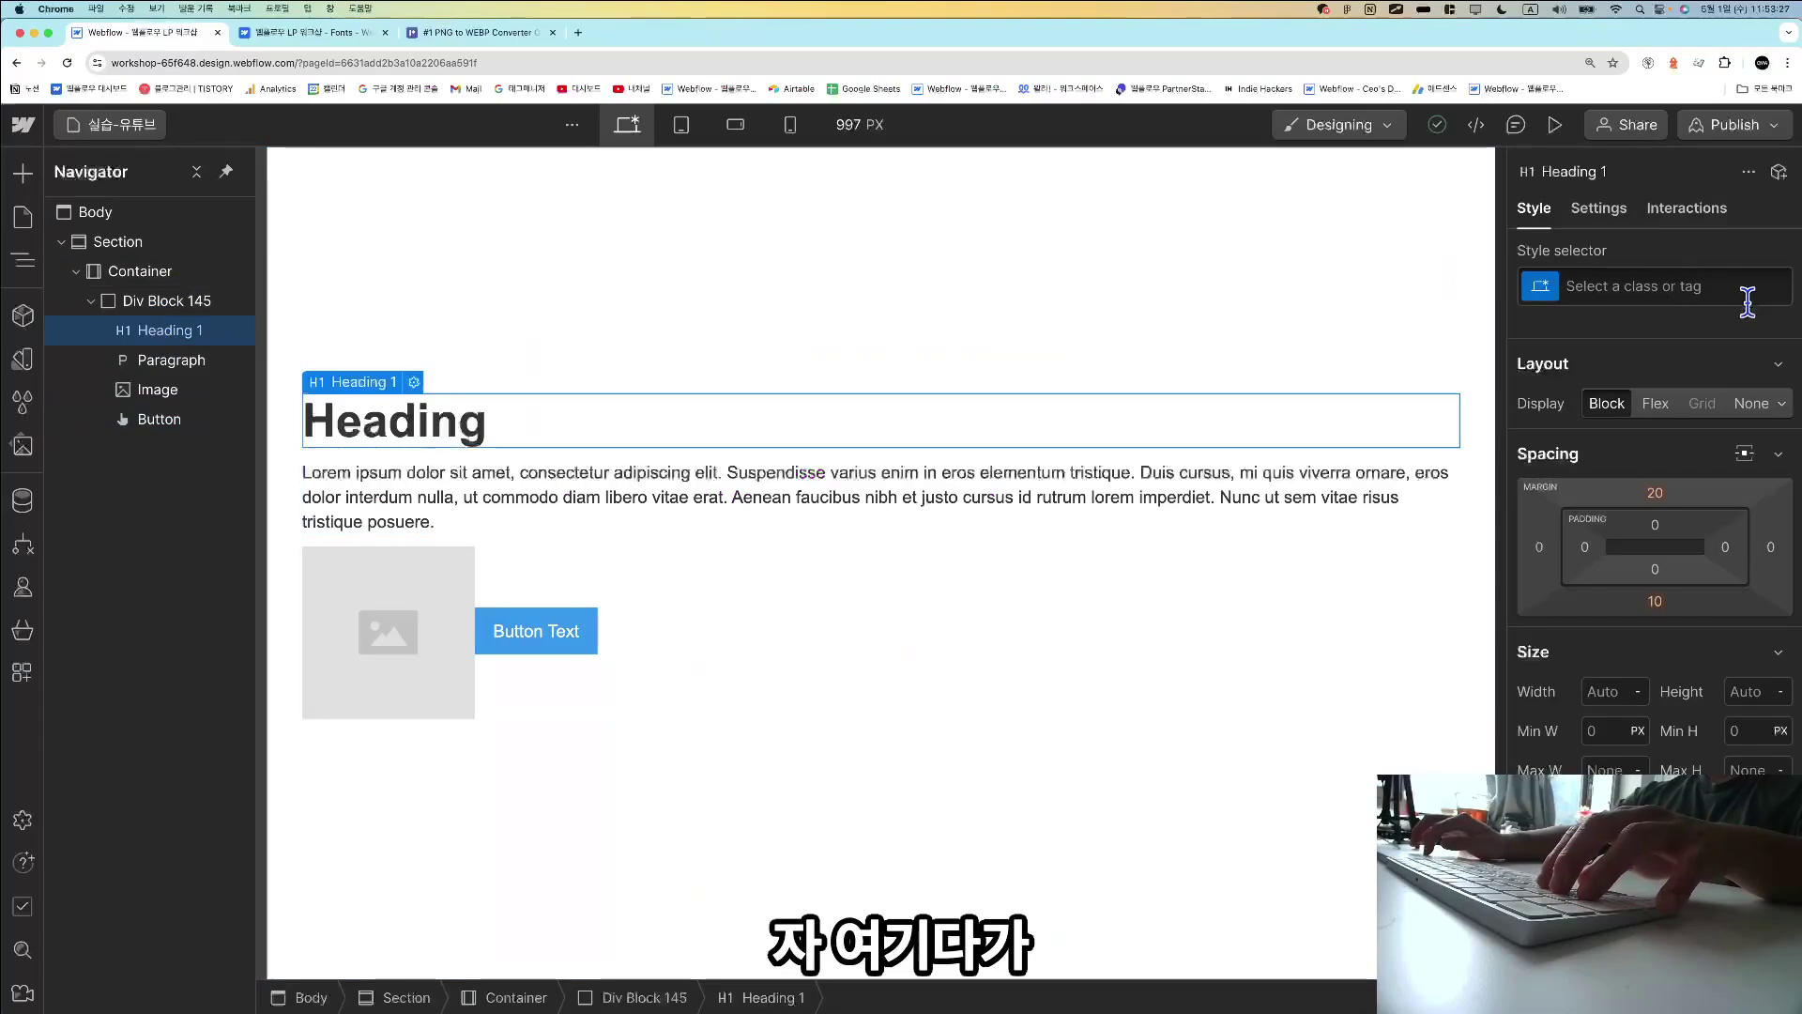
click(1657, 403)
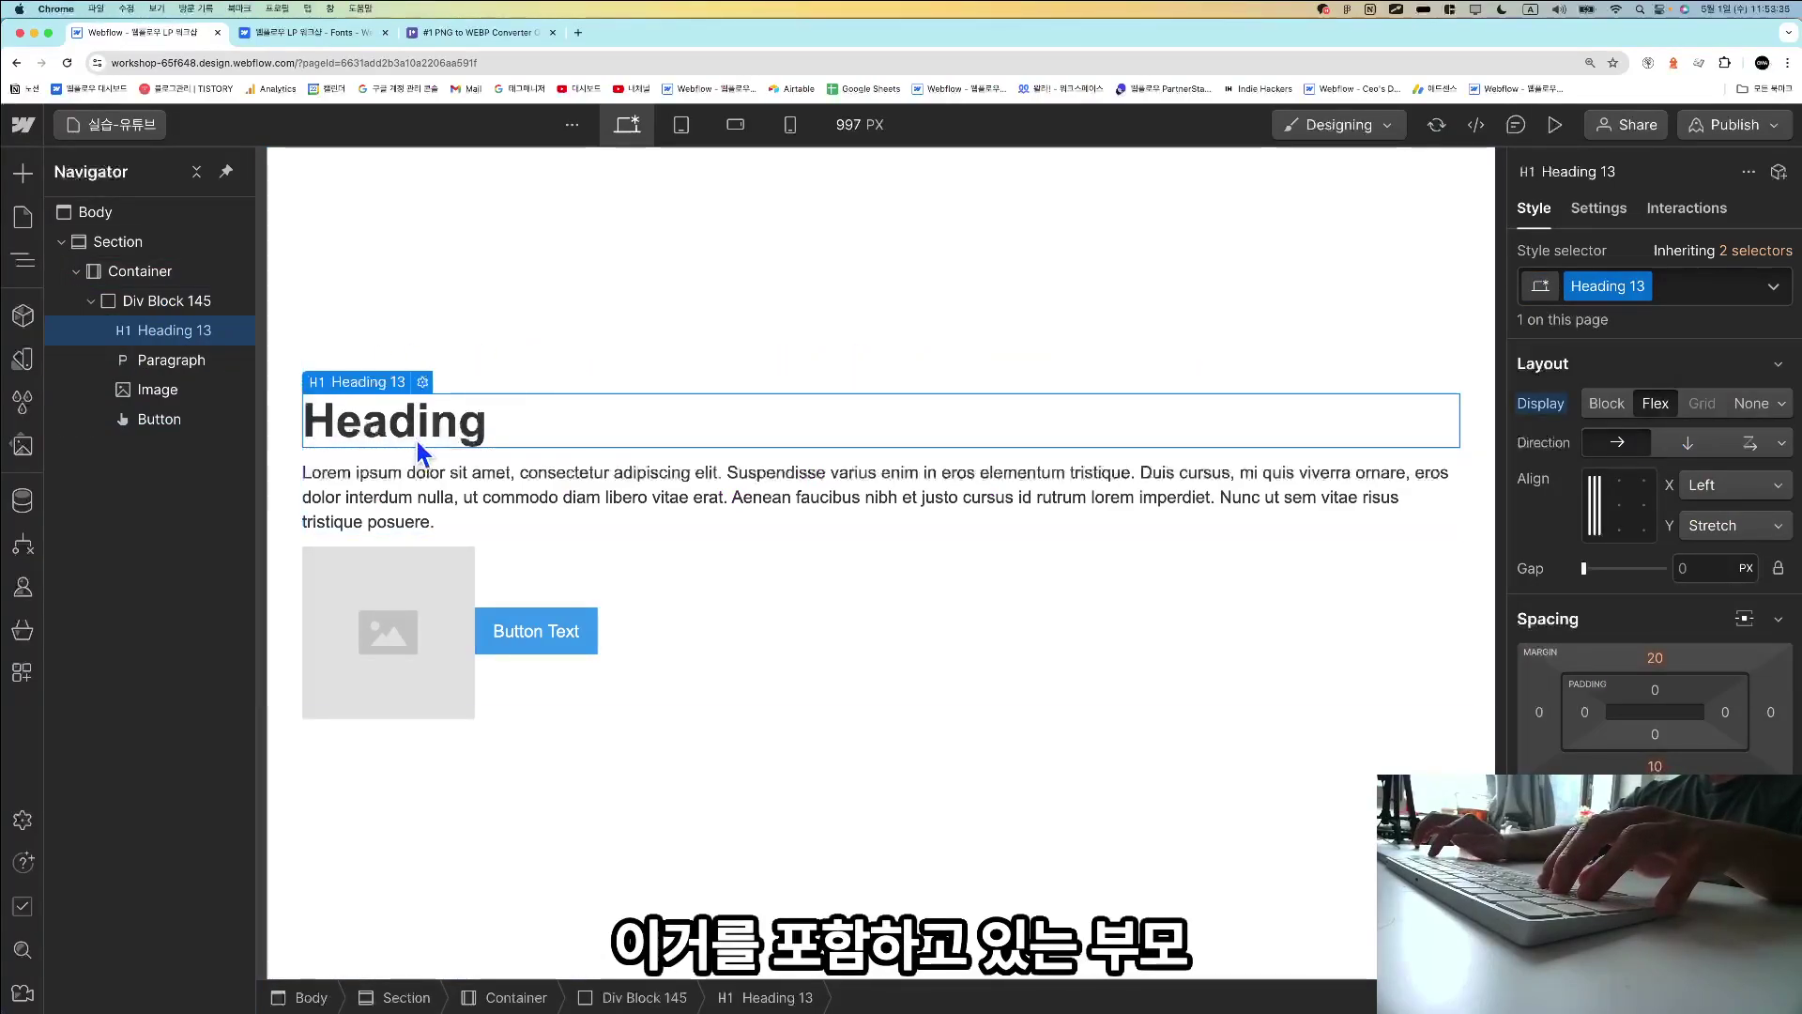
Compare the parent Div Block 145 with its heading, paragraph, image and button children, ending with the div block selected.
click(423, 497)
click(132, 307)
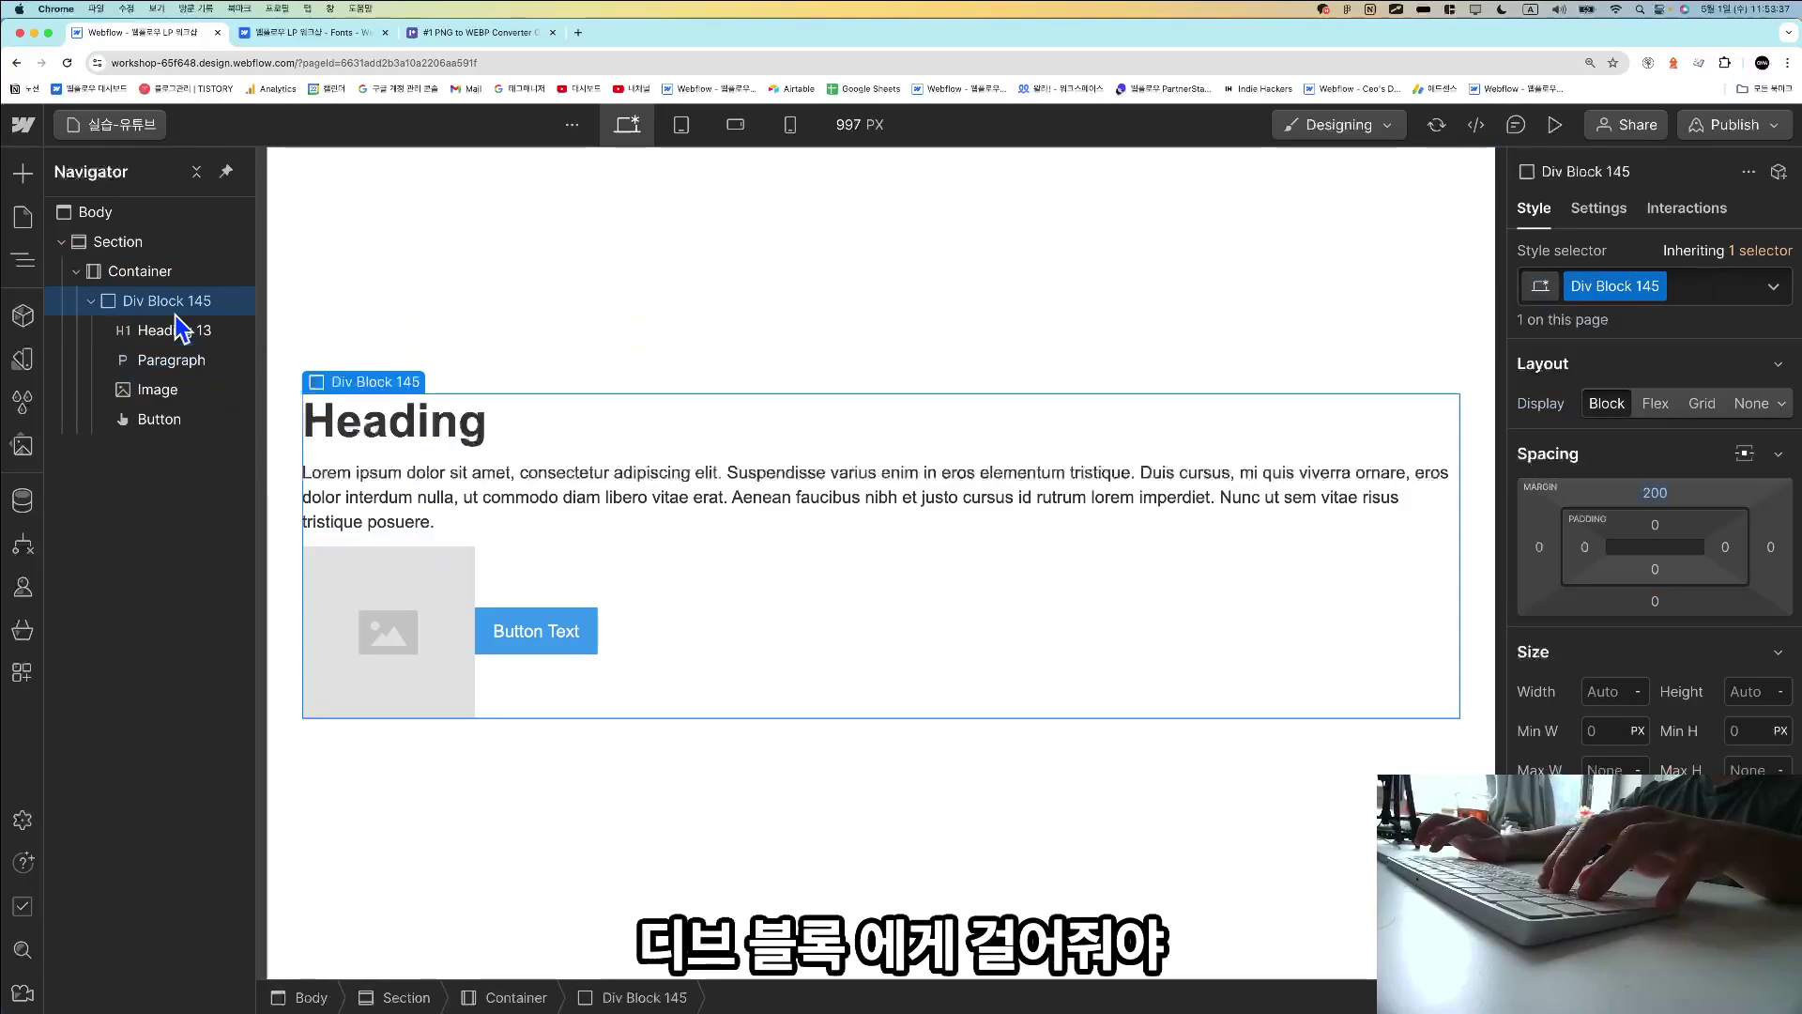
click(825, 443)
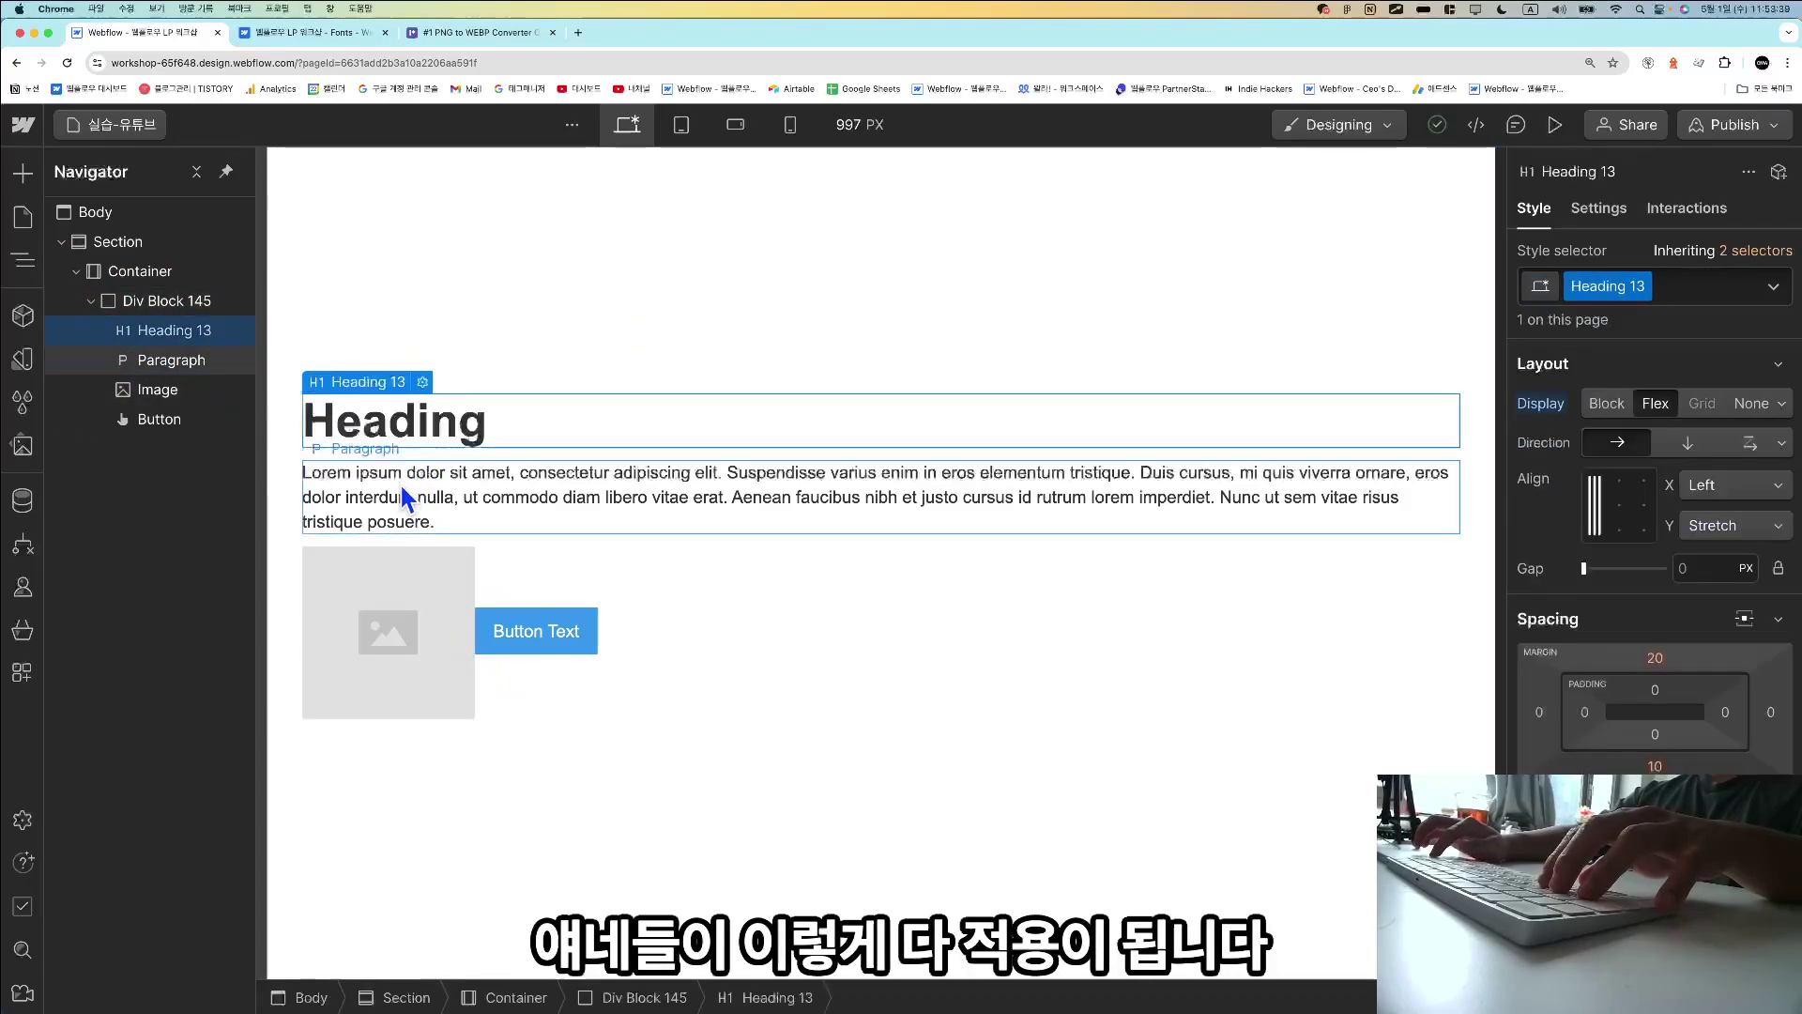
click(406, 524)
click(457, 615)
click(523, 632)
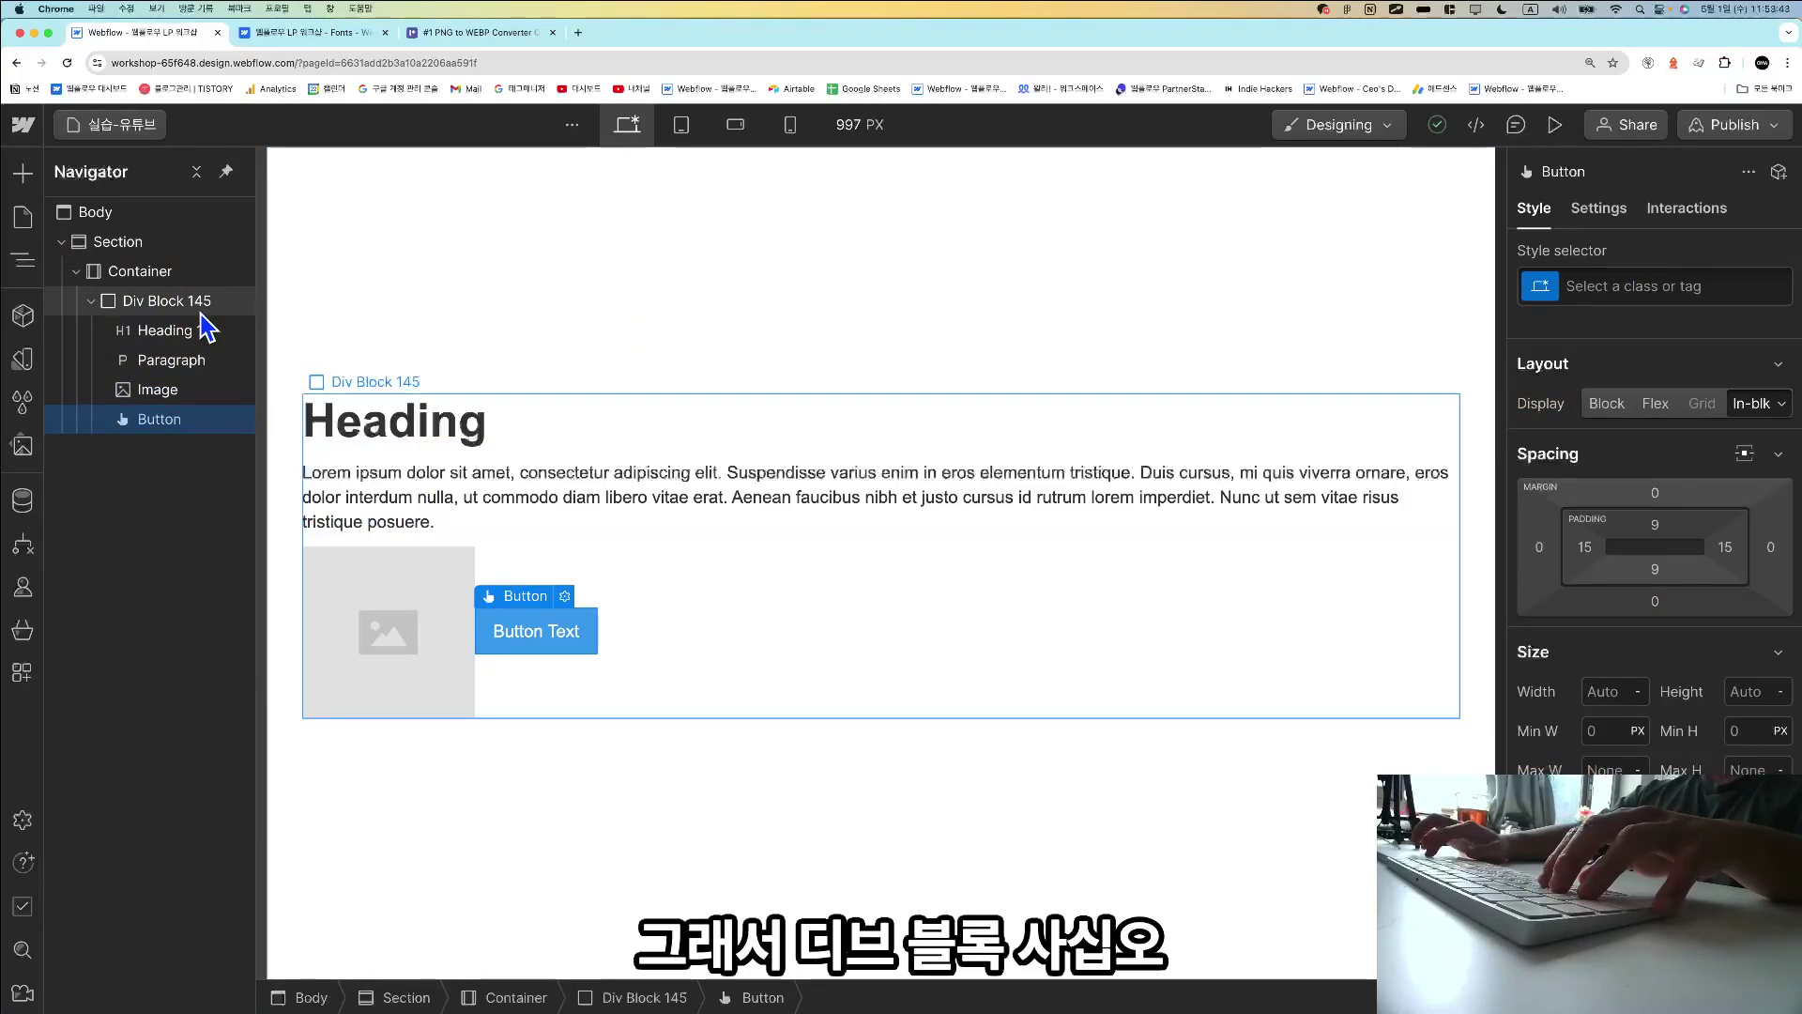
click(174, 300)
double_click(1619, 287)
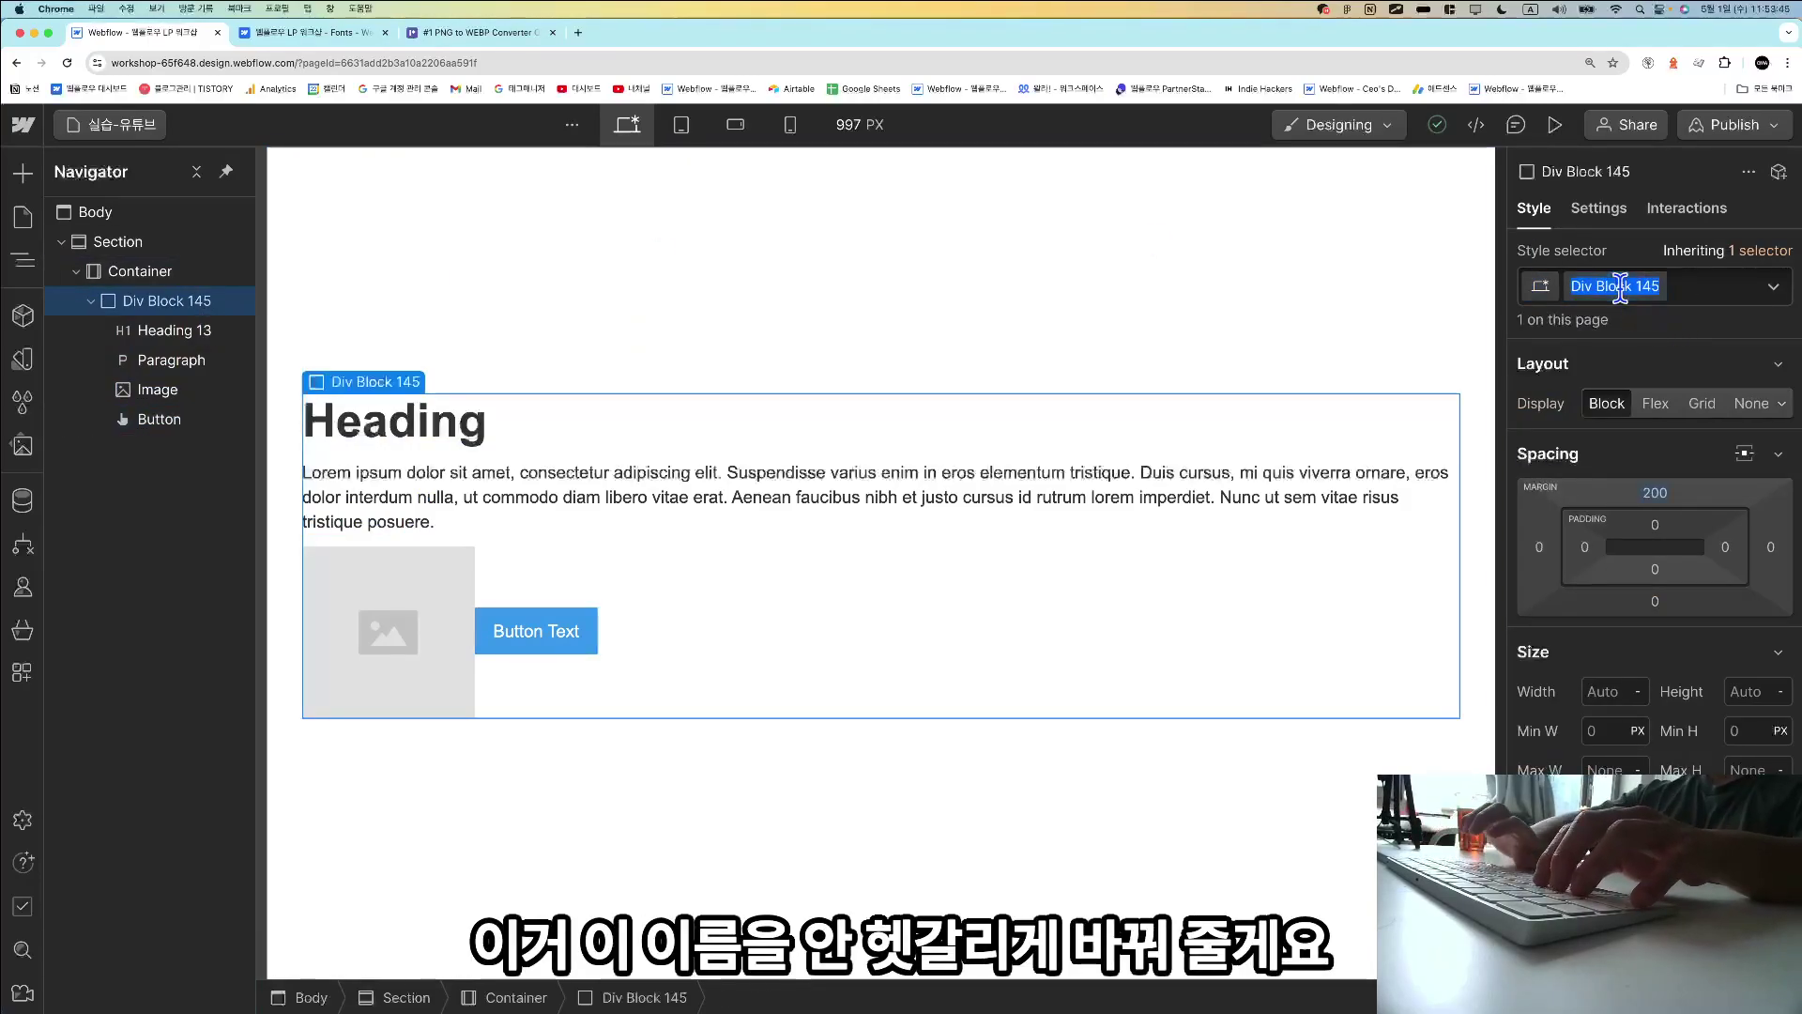
text(hero-wrapp)
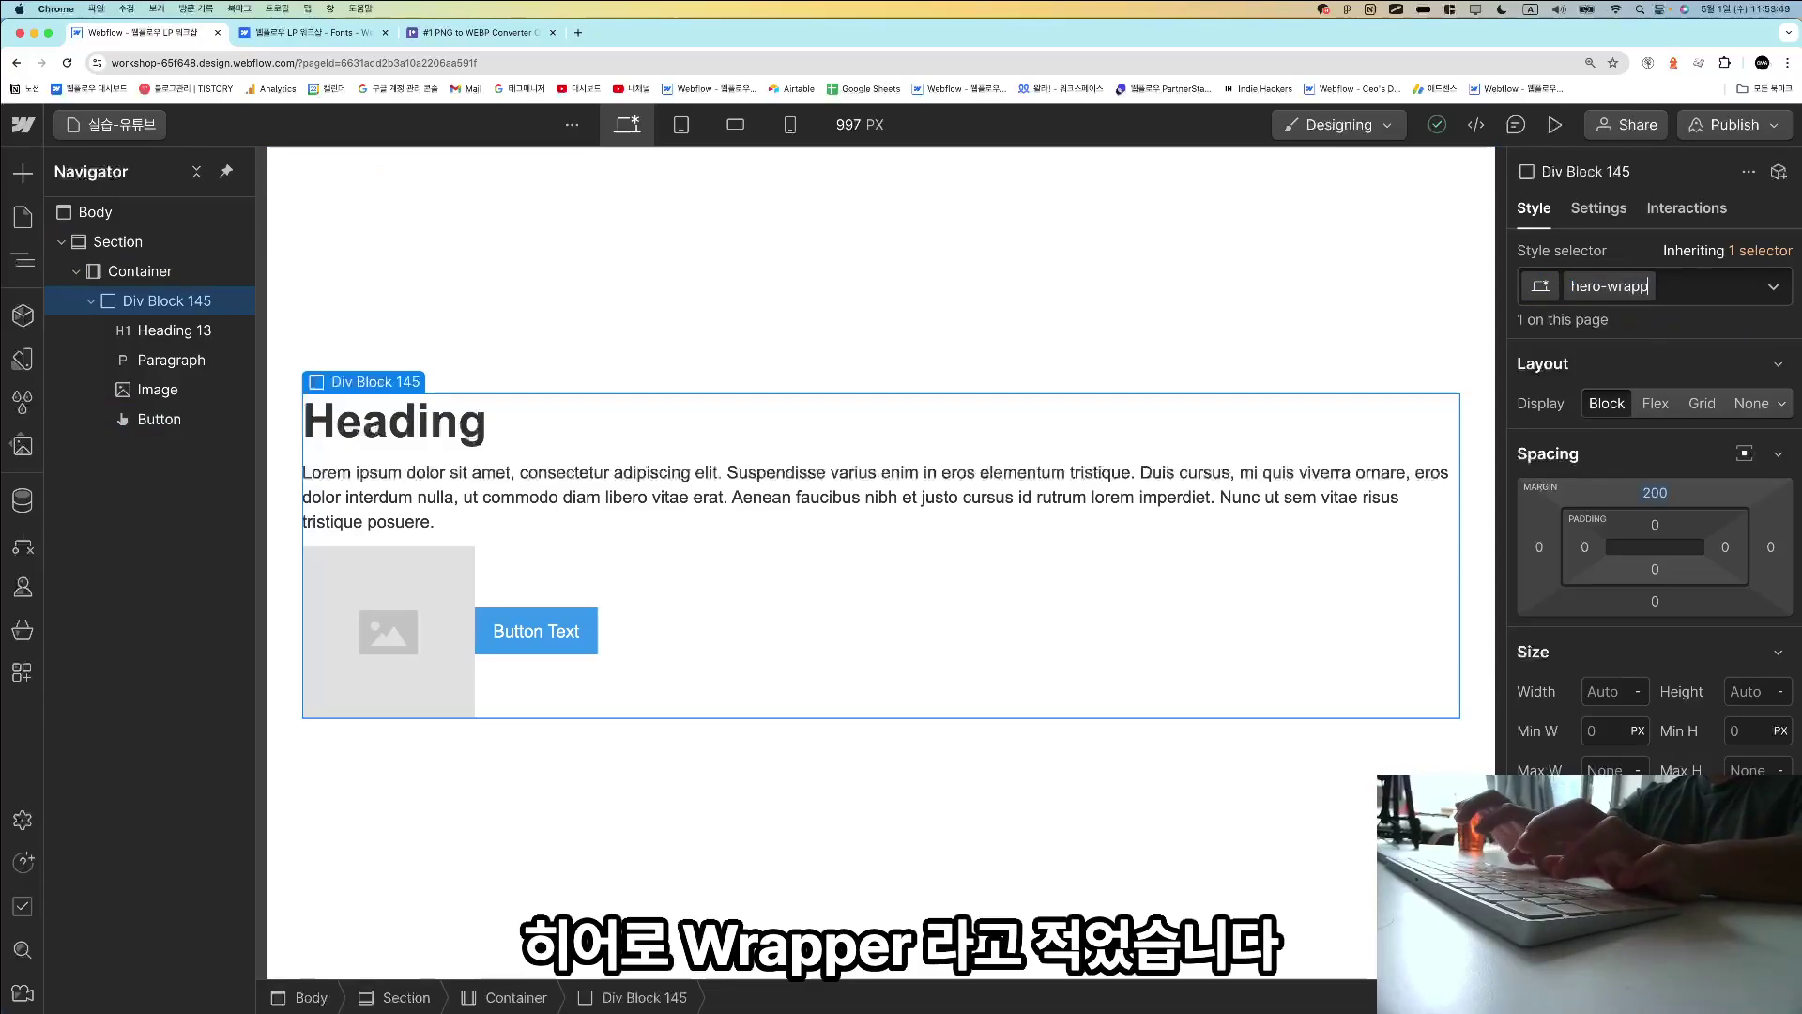
key(Escape)
Rename the Div Block 145 class to test-hero-wrapper.
double_click(1612, 286)
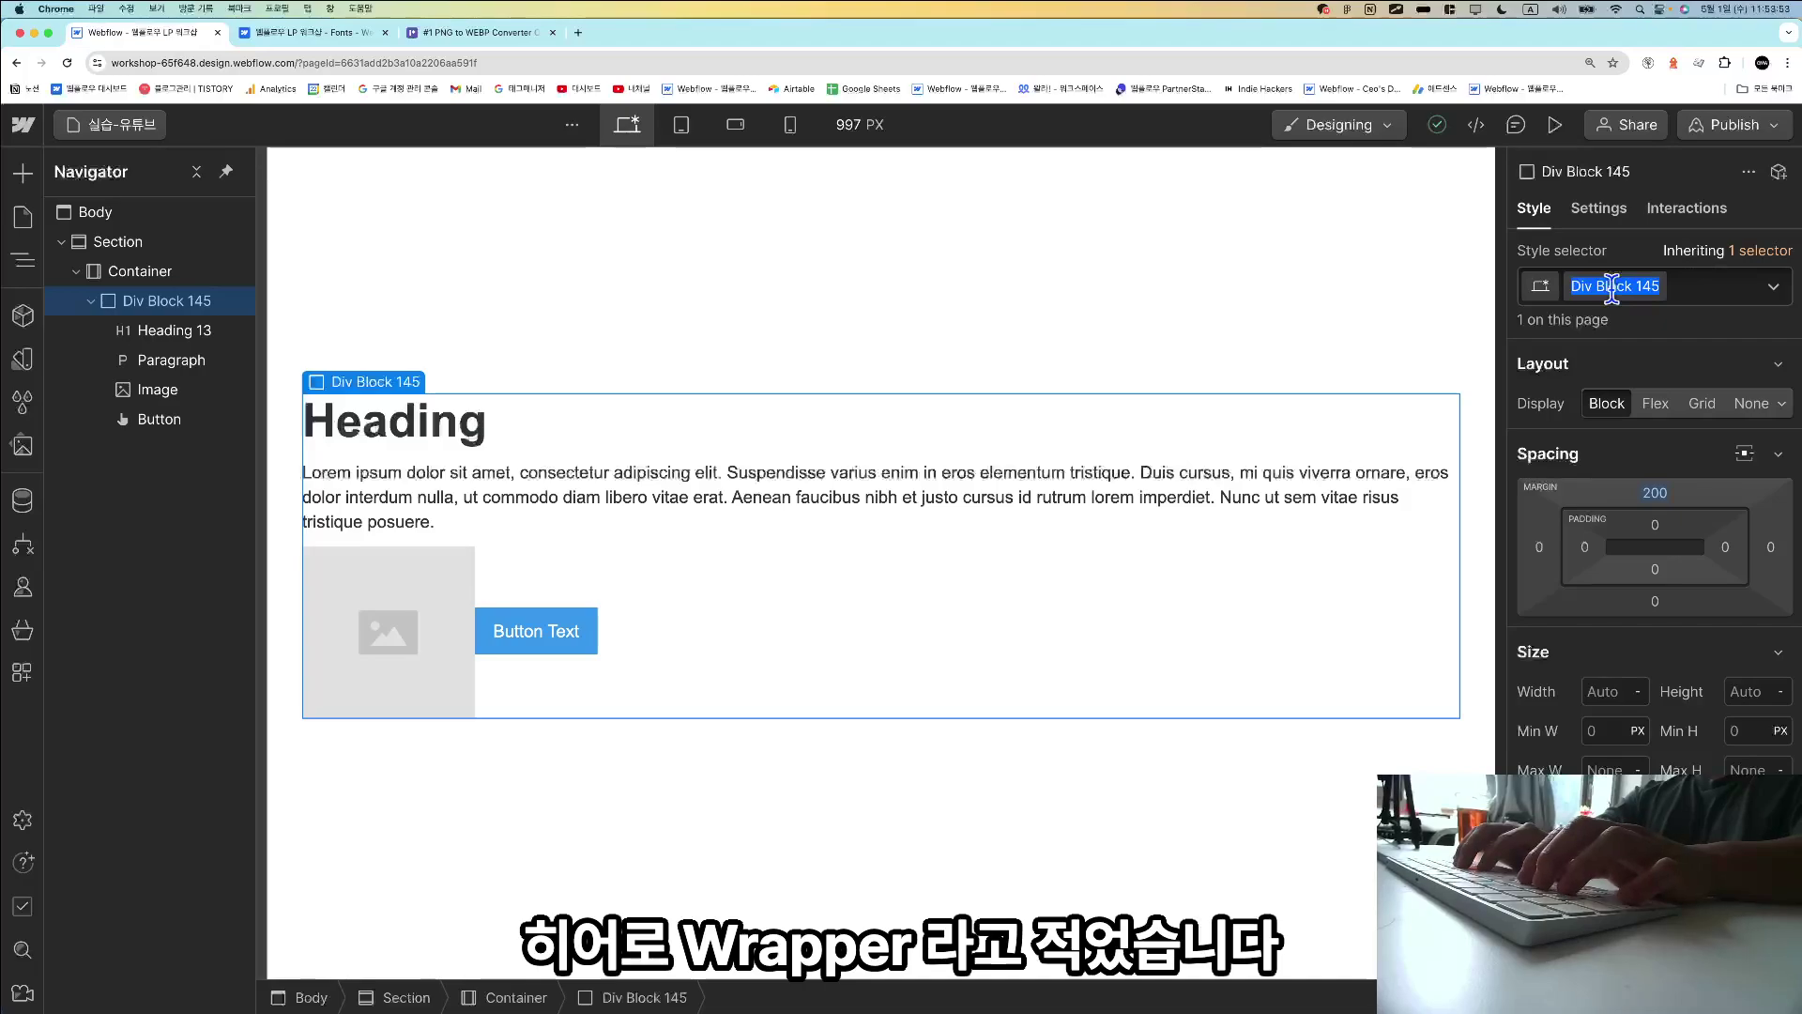
text(test-)
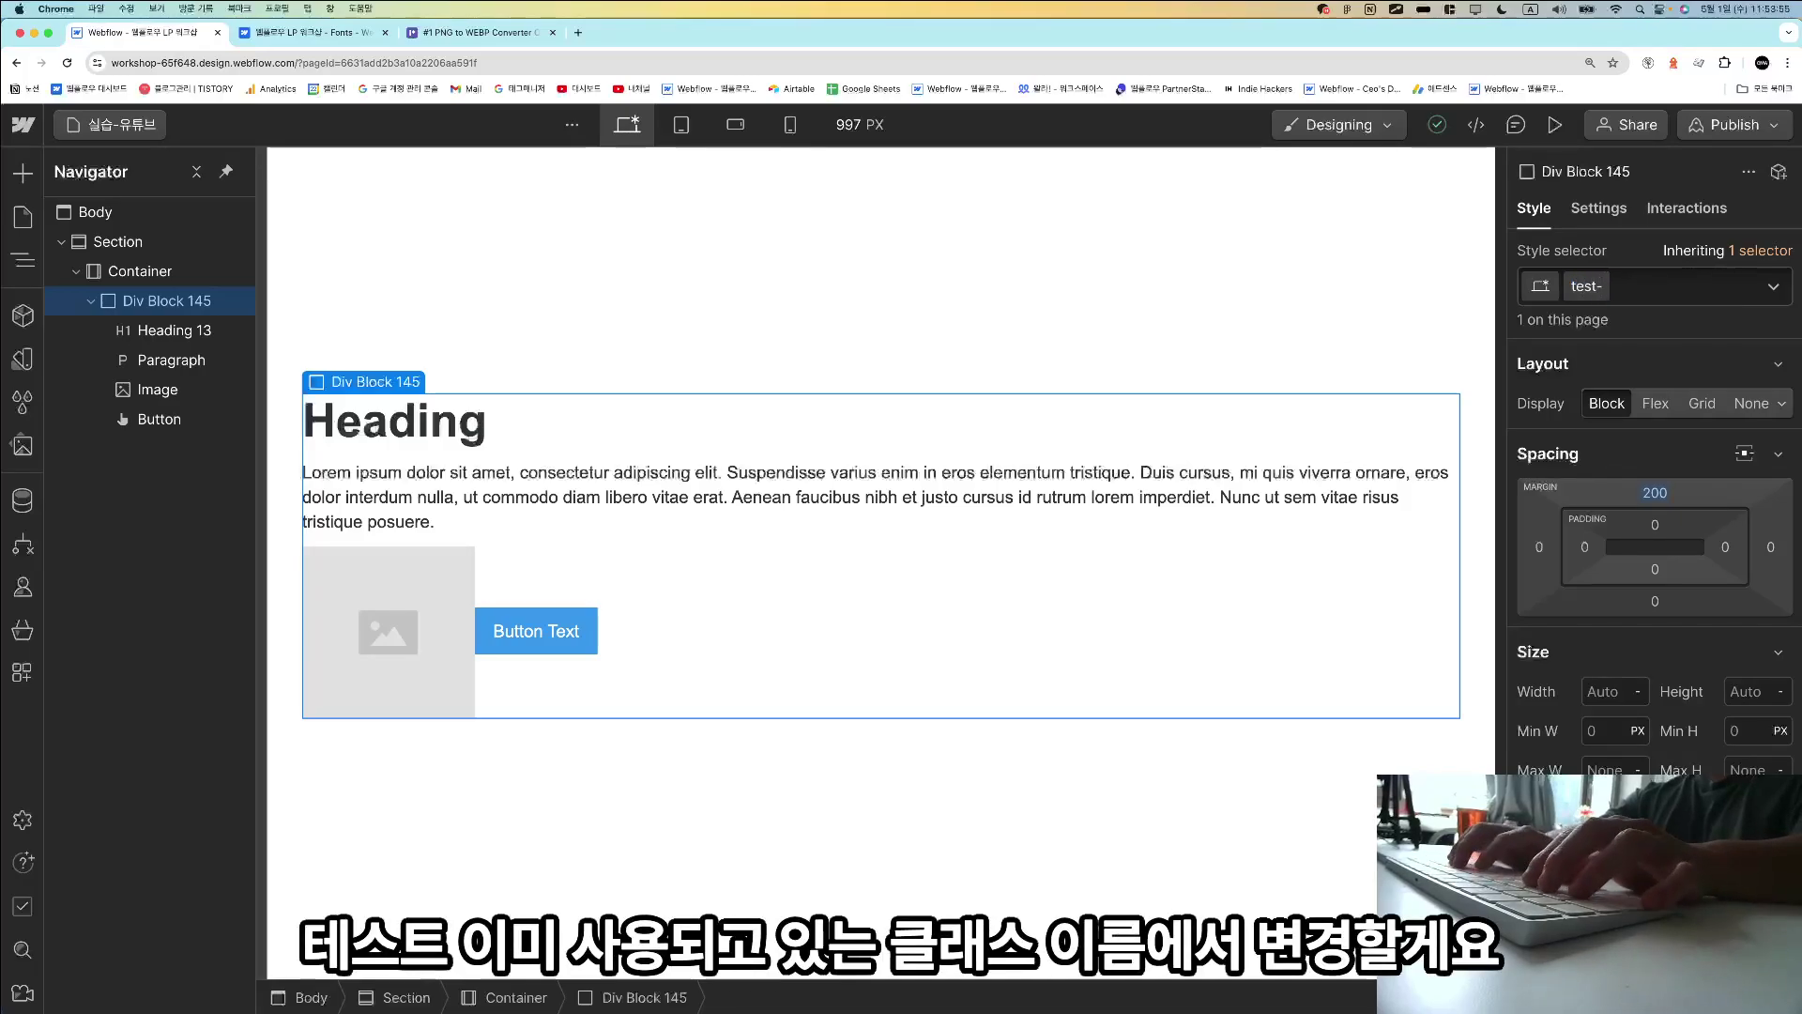
text(hero-w)
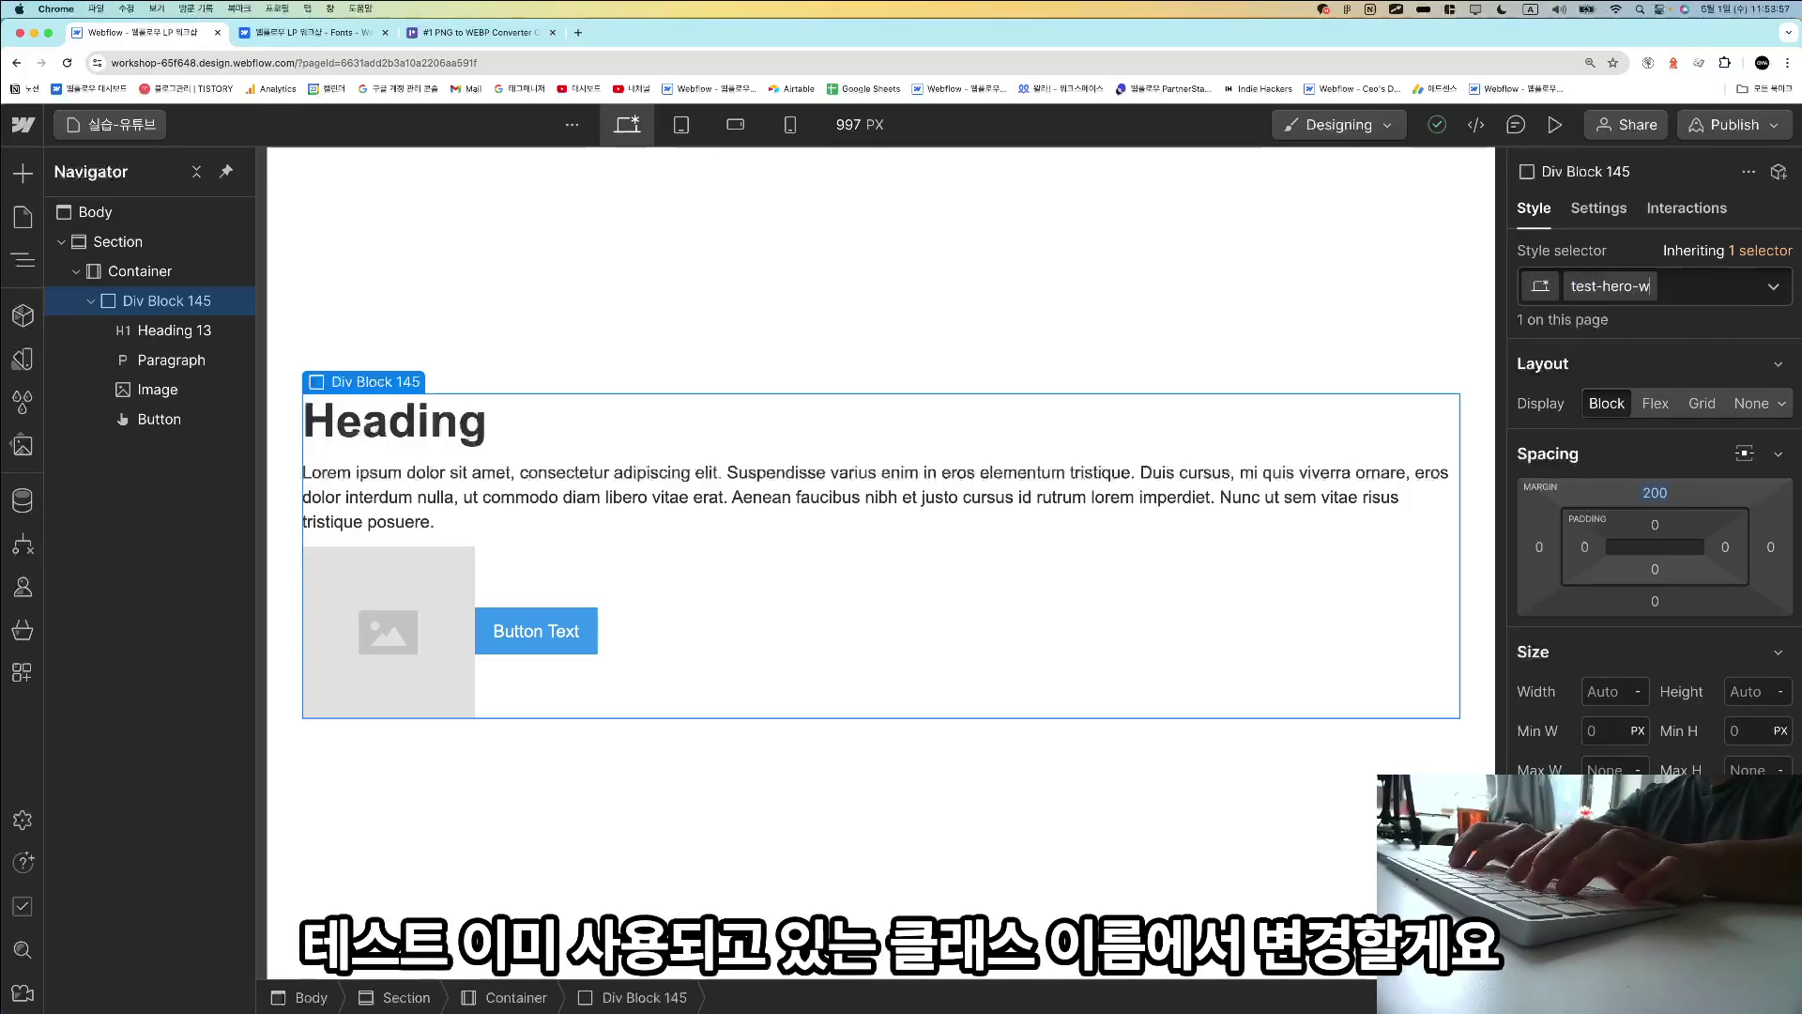
text(rapper)
key(Return)
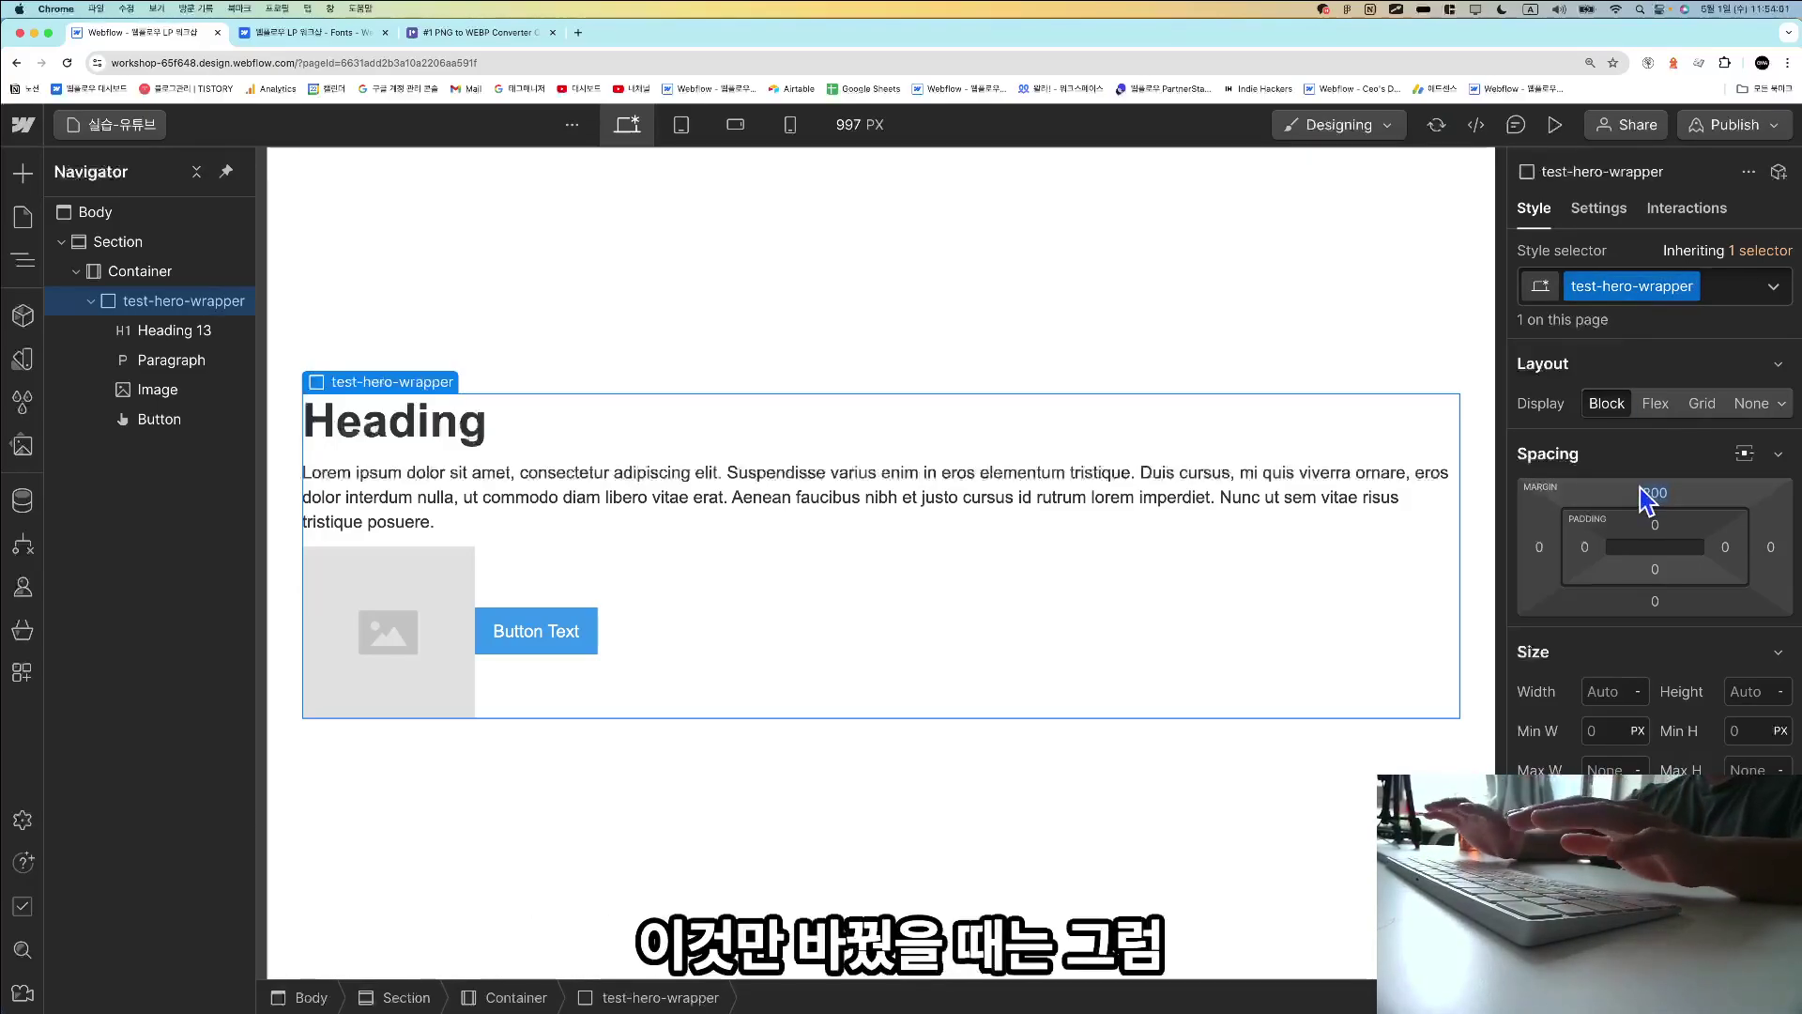
Lay out the test-hero-wrapper div as a Flex container with vertical direction and its children aligned to Center on the X axis.
click(1656, 404)
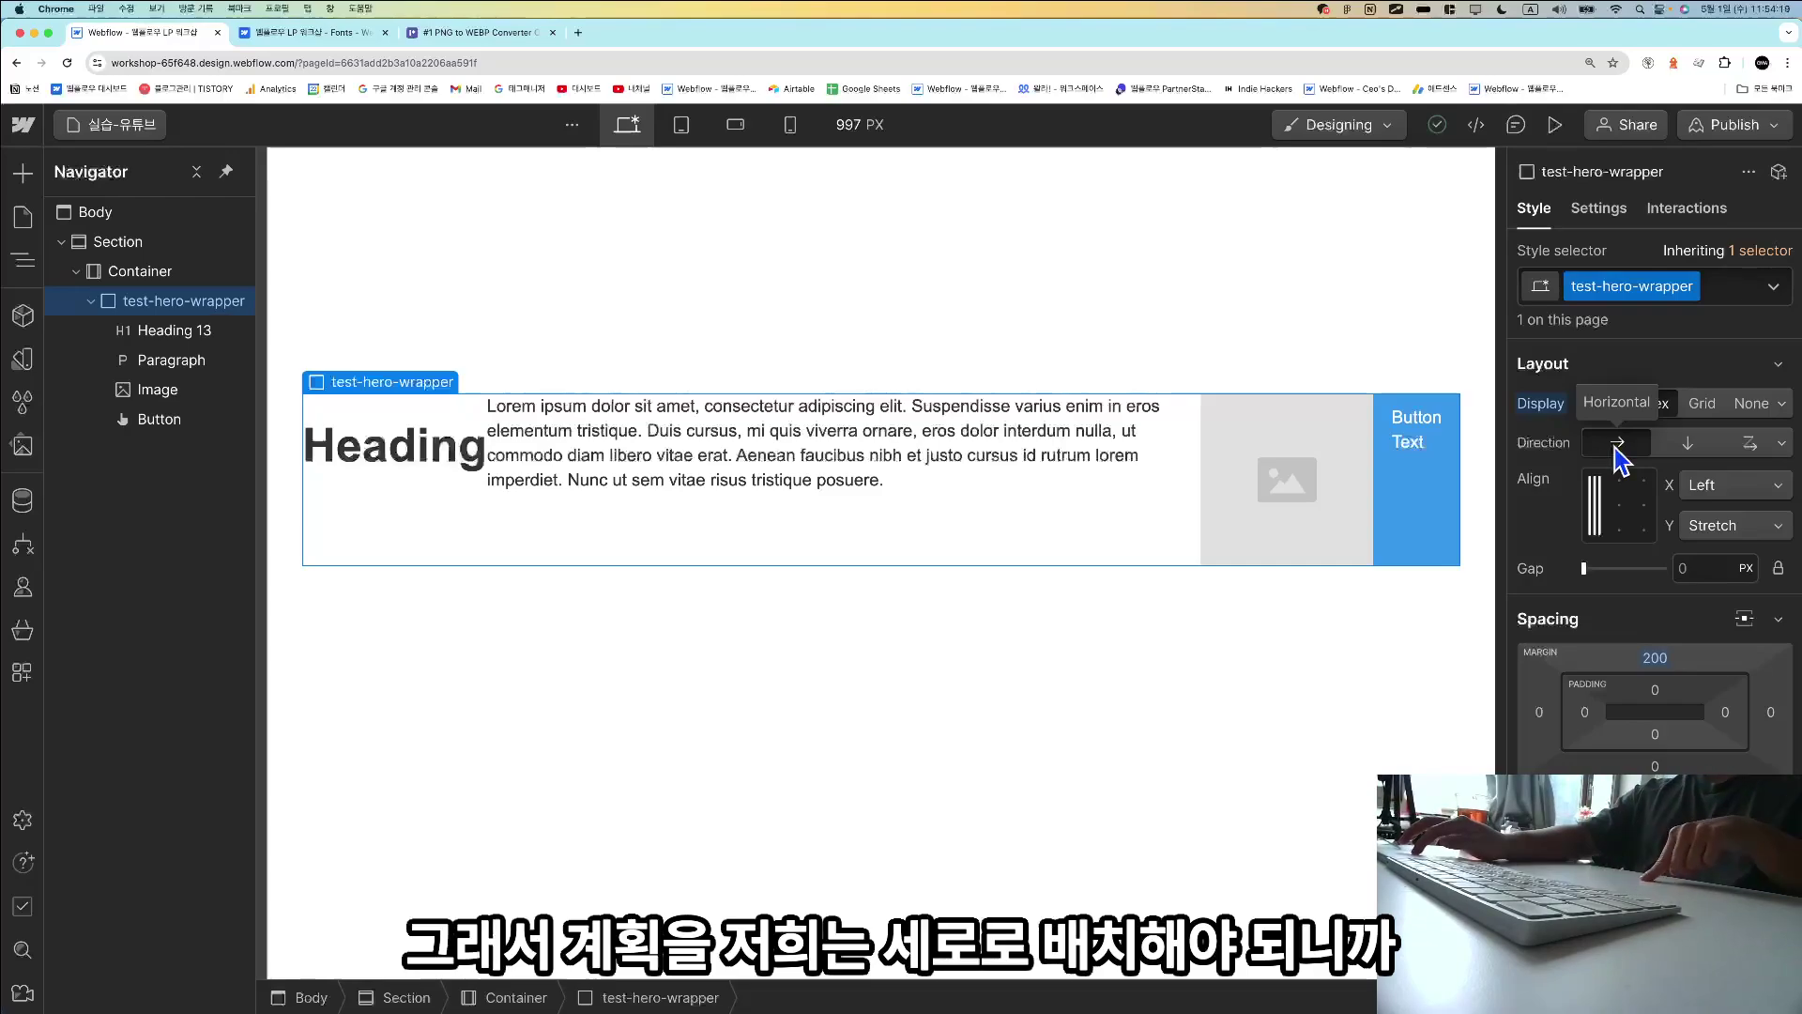
click(1682, 449)
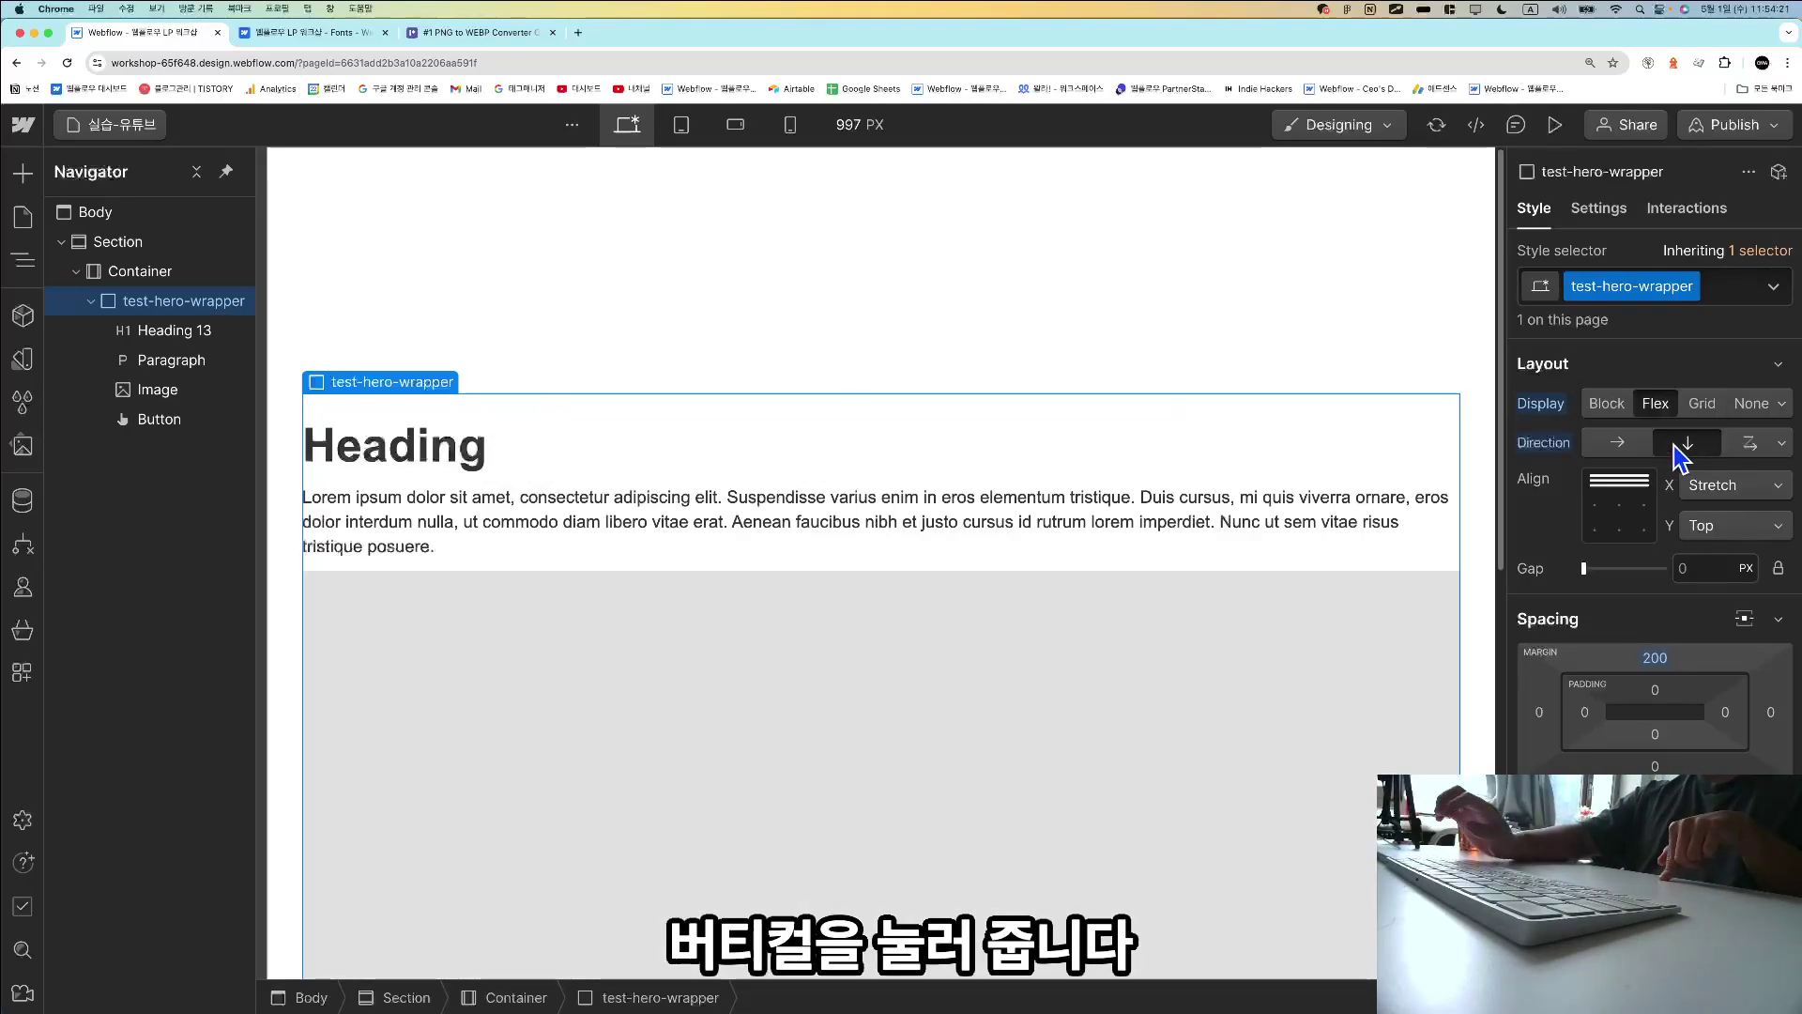
scroll(881, 553, down, 8)
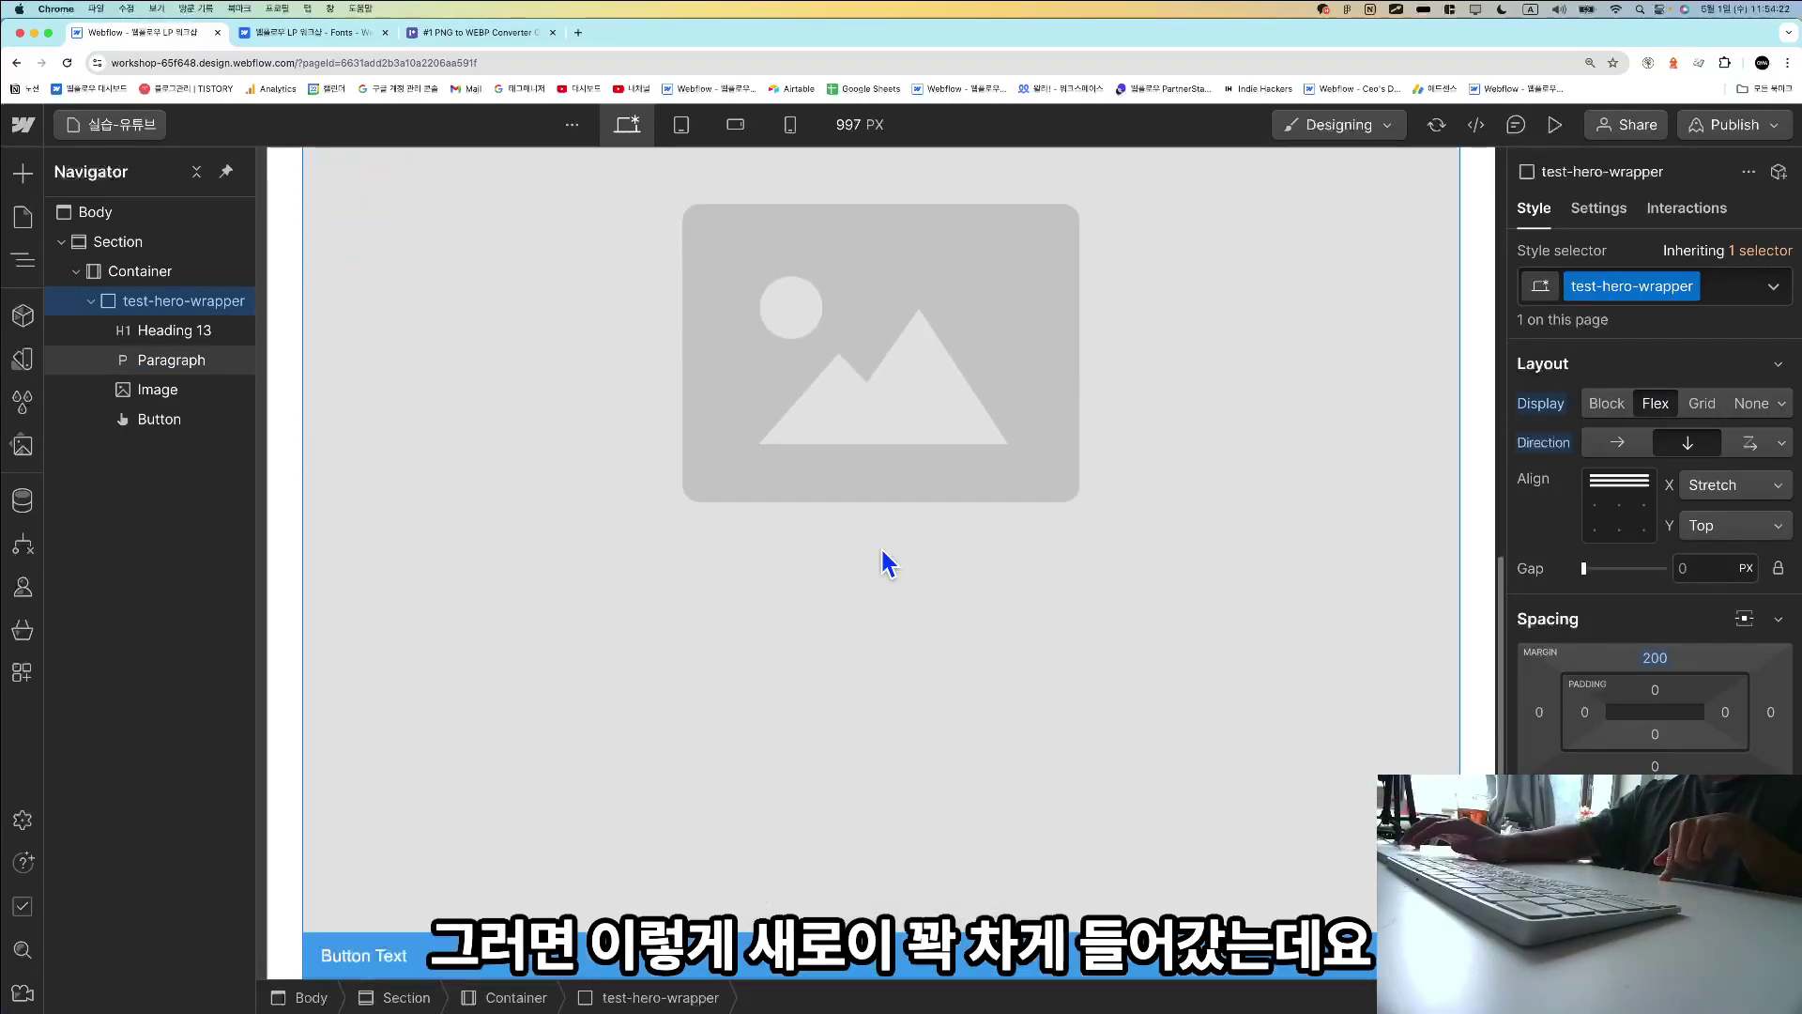
scroll(889, 563, up, 6)
scroll(888, 563, down, 6)
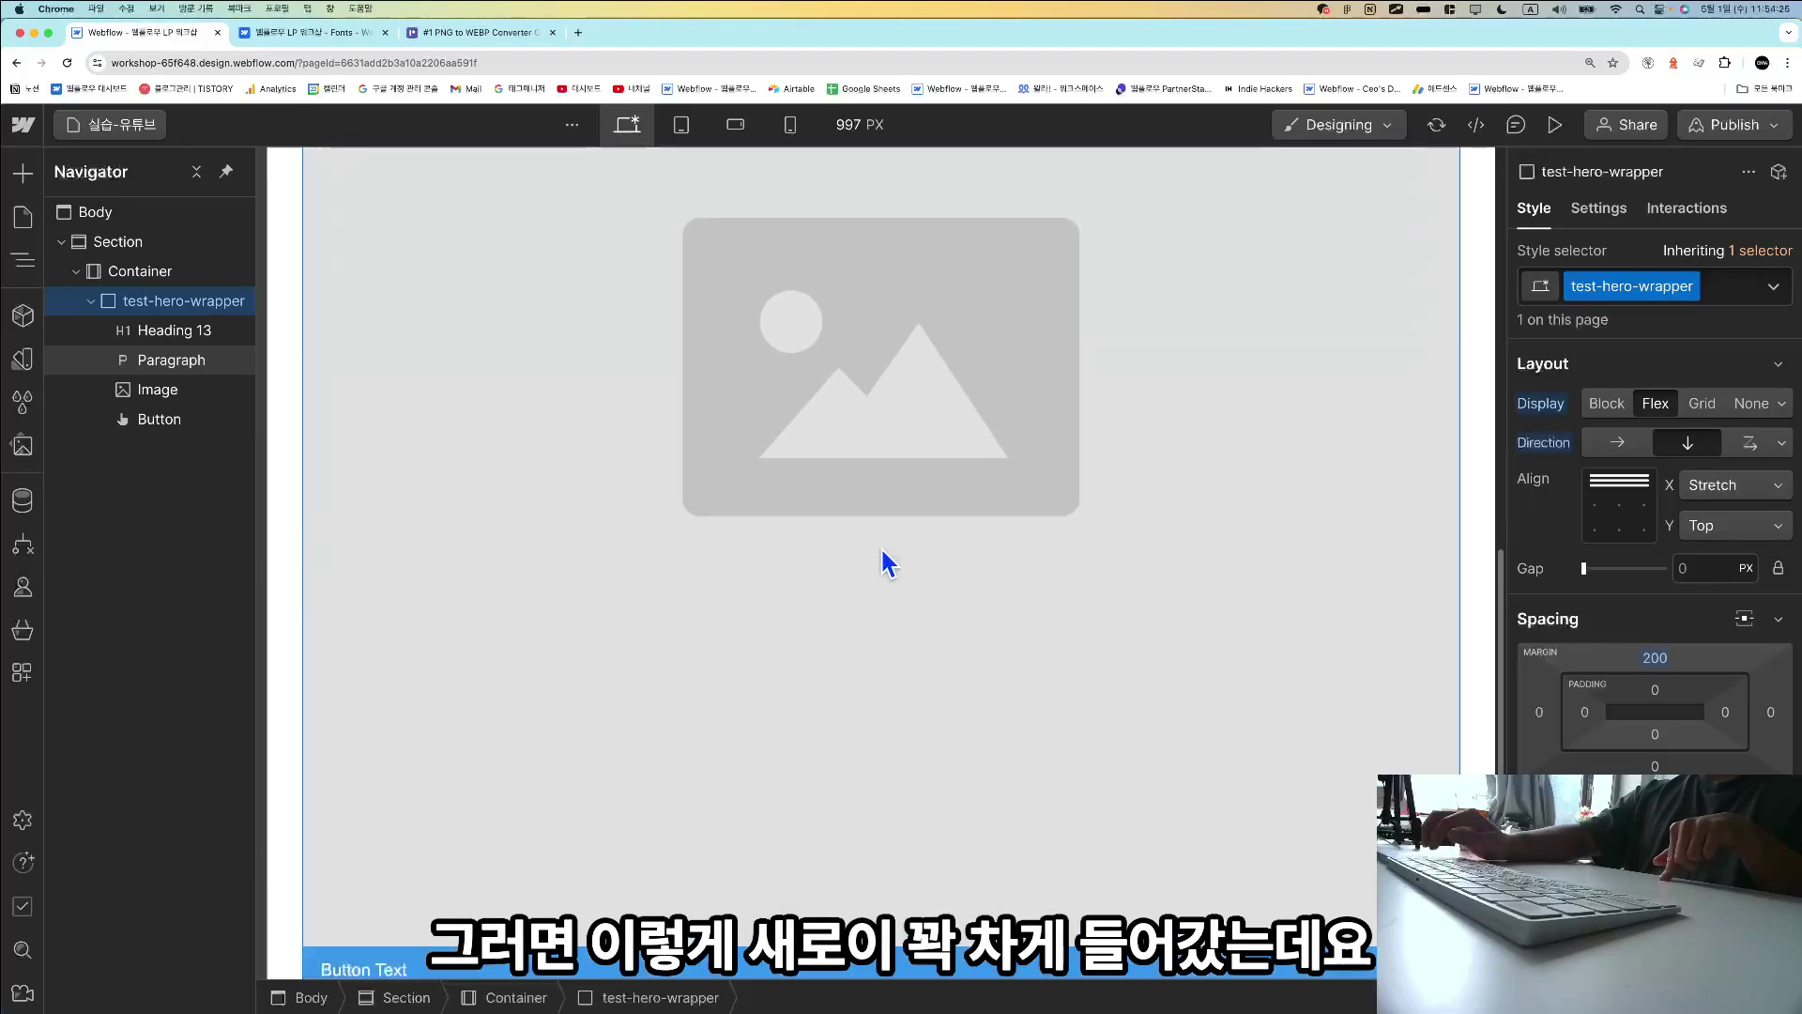
scroll(882, 552, up, 5)
scroll(882, 552, down, 5)
scroll(882, 552, up, 5)
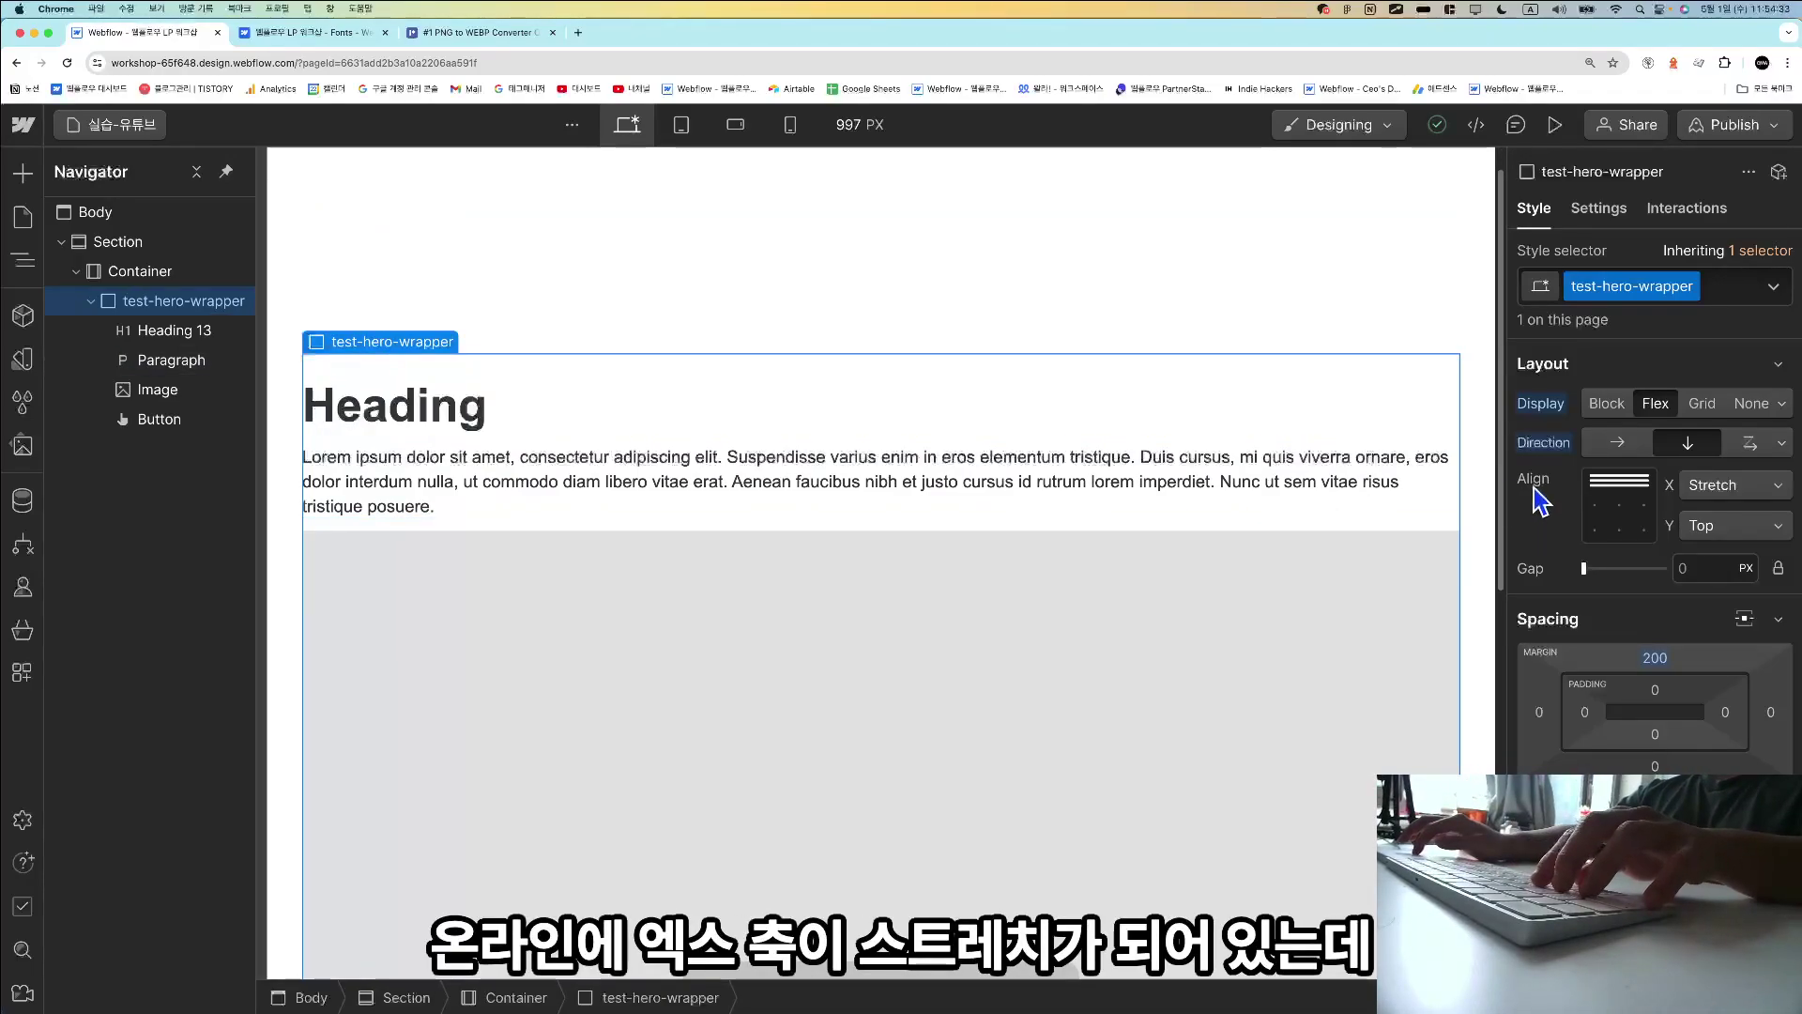
click(1716, 504)
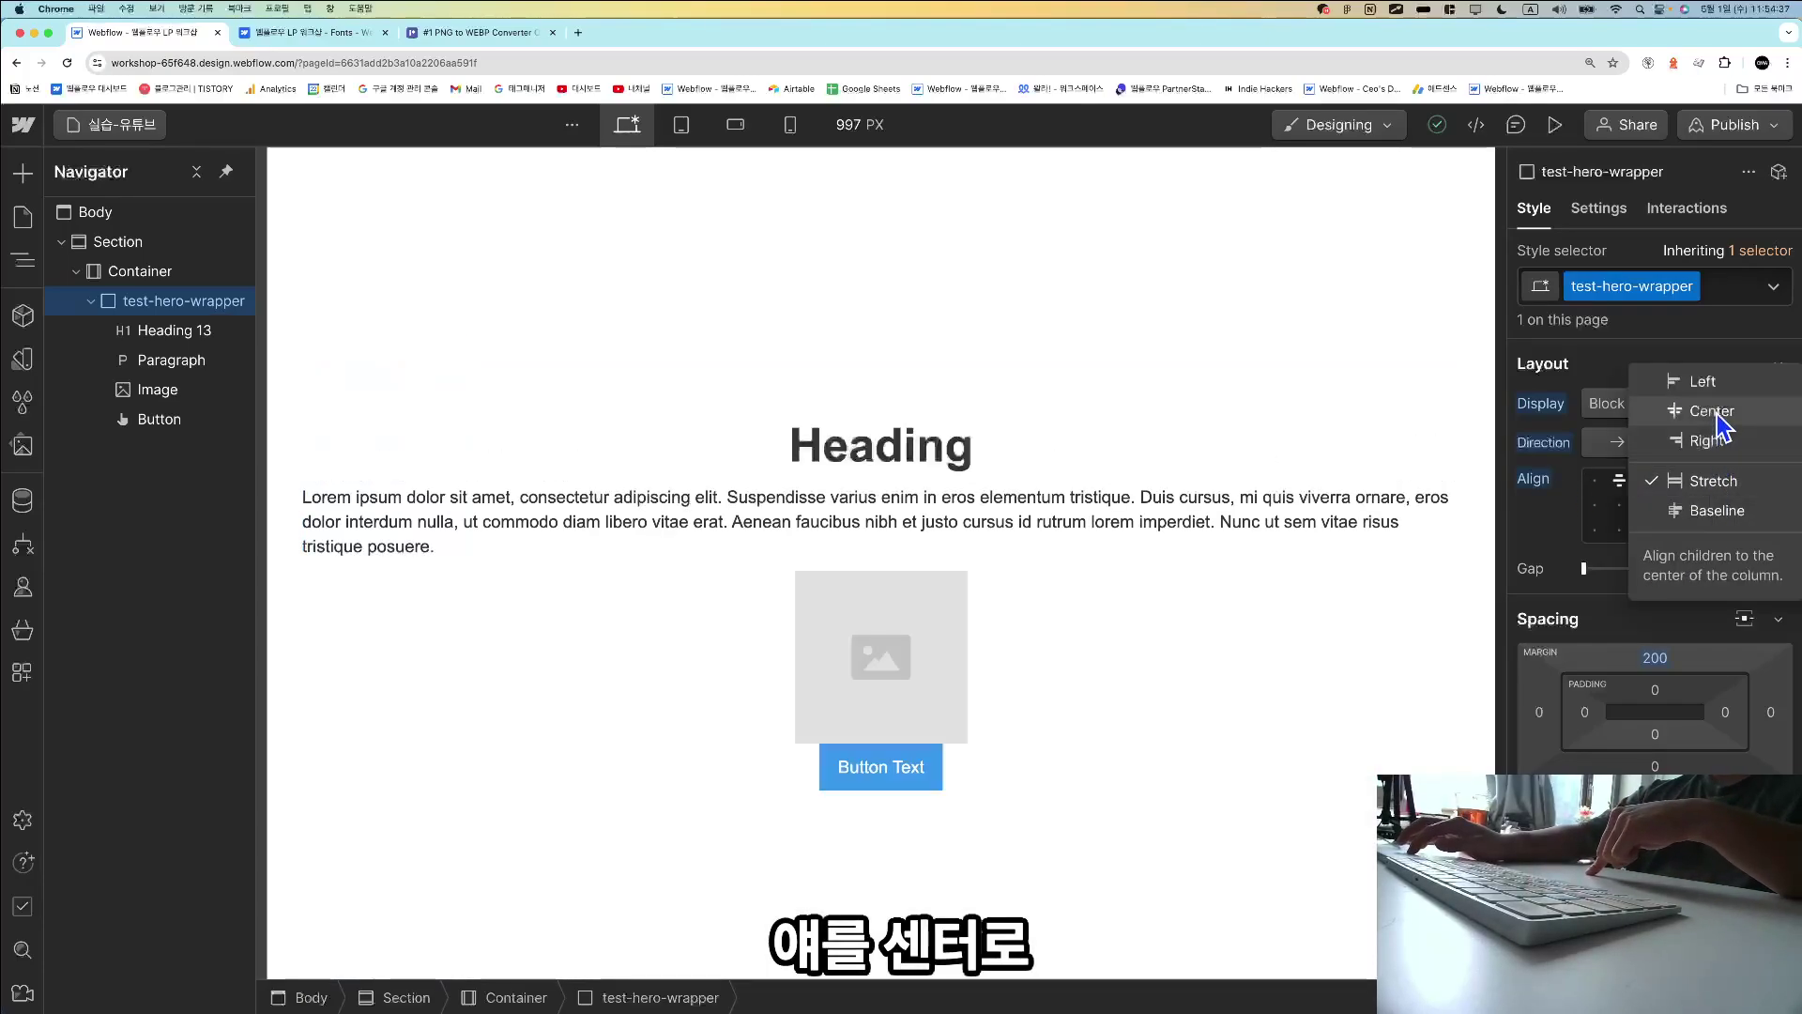
click(1716, 414)
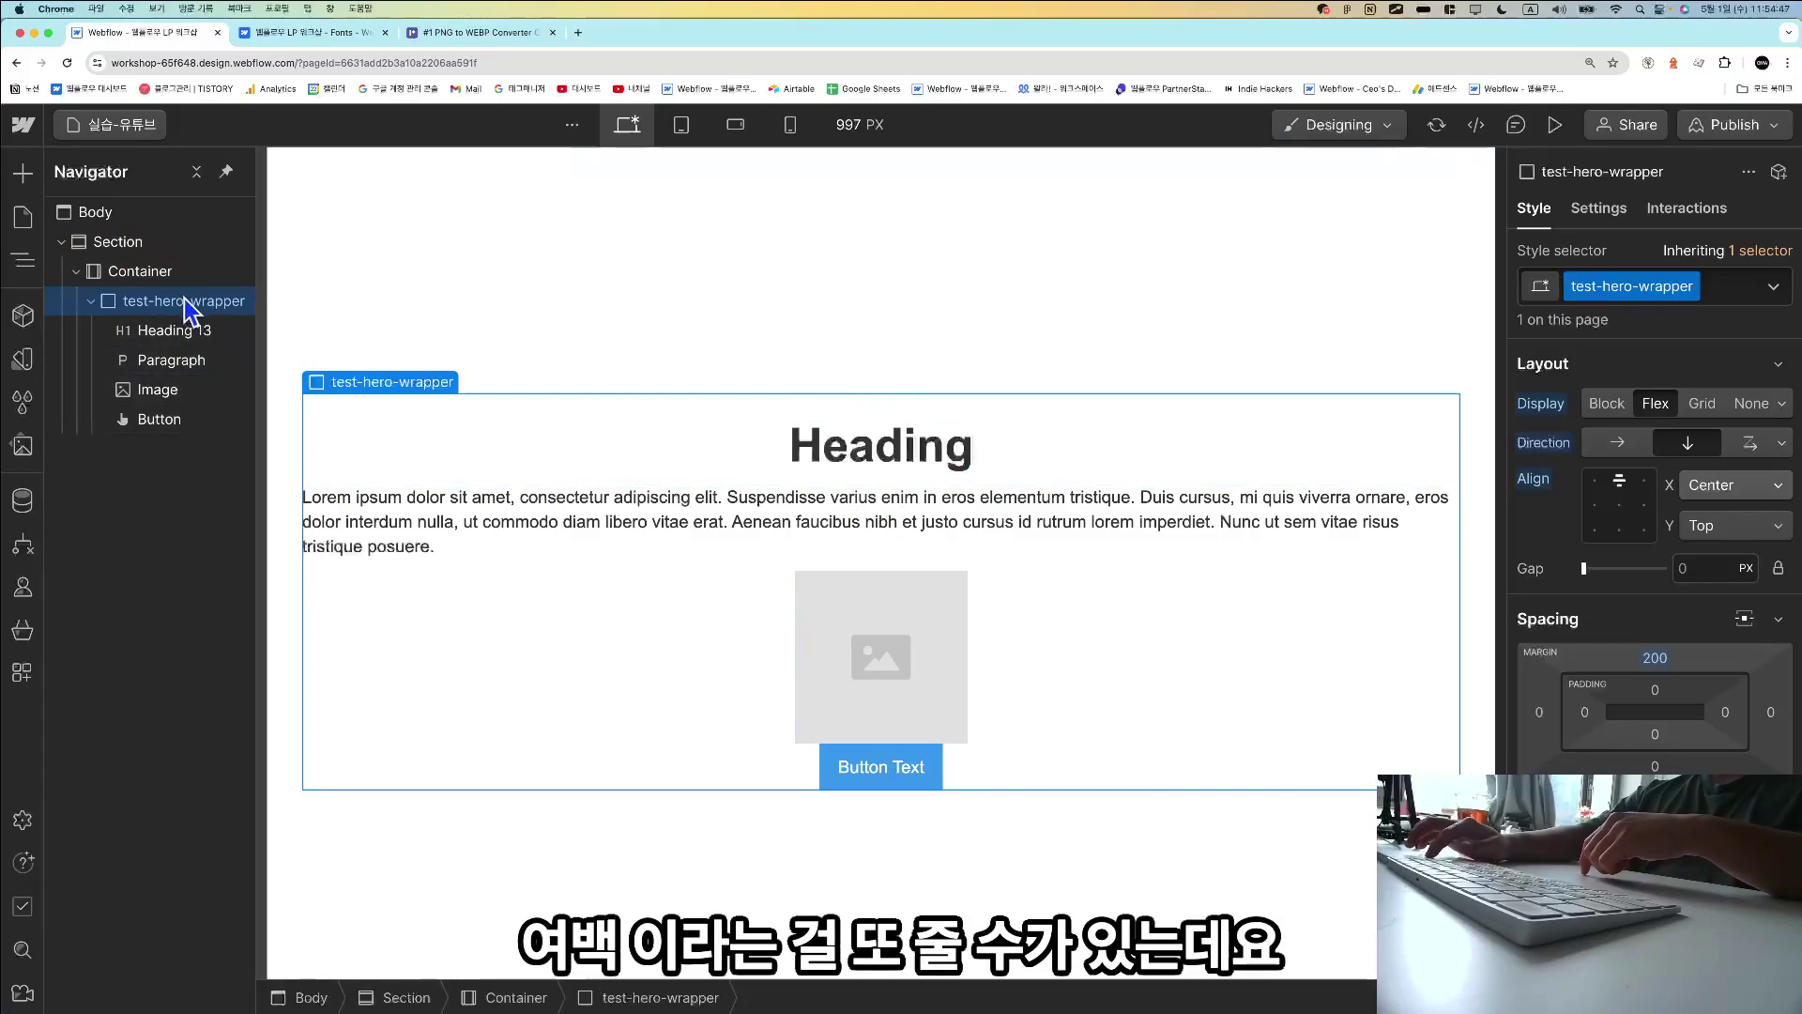
Check the spacing between the wrapper's image, paragraph and heading, and reselect test-hero-wrapper.
click(918, 625)
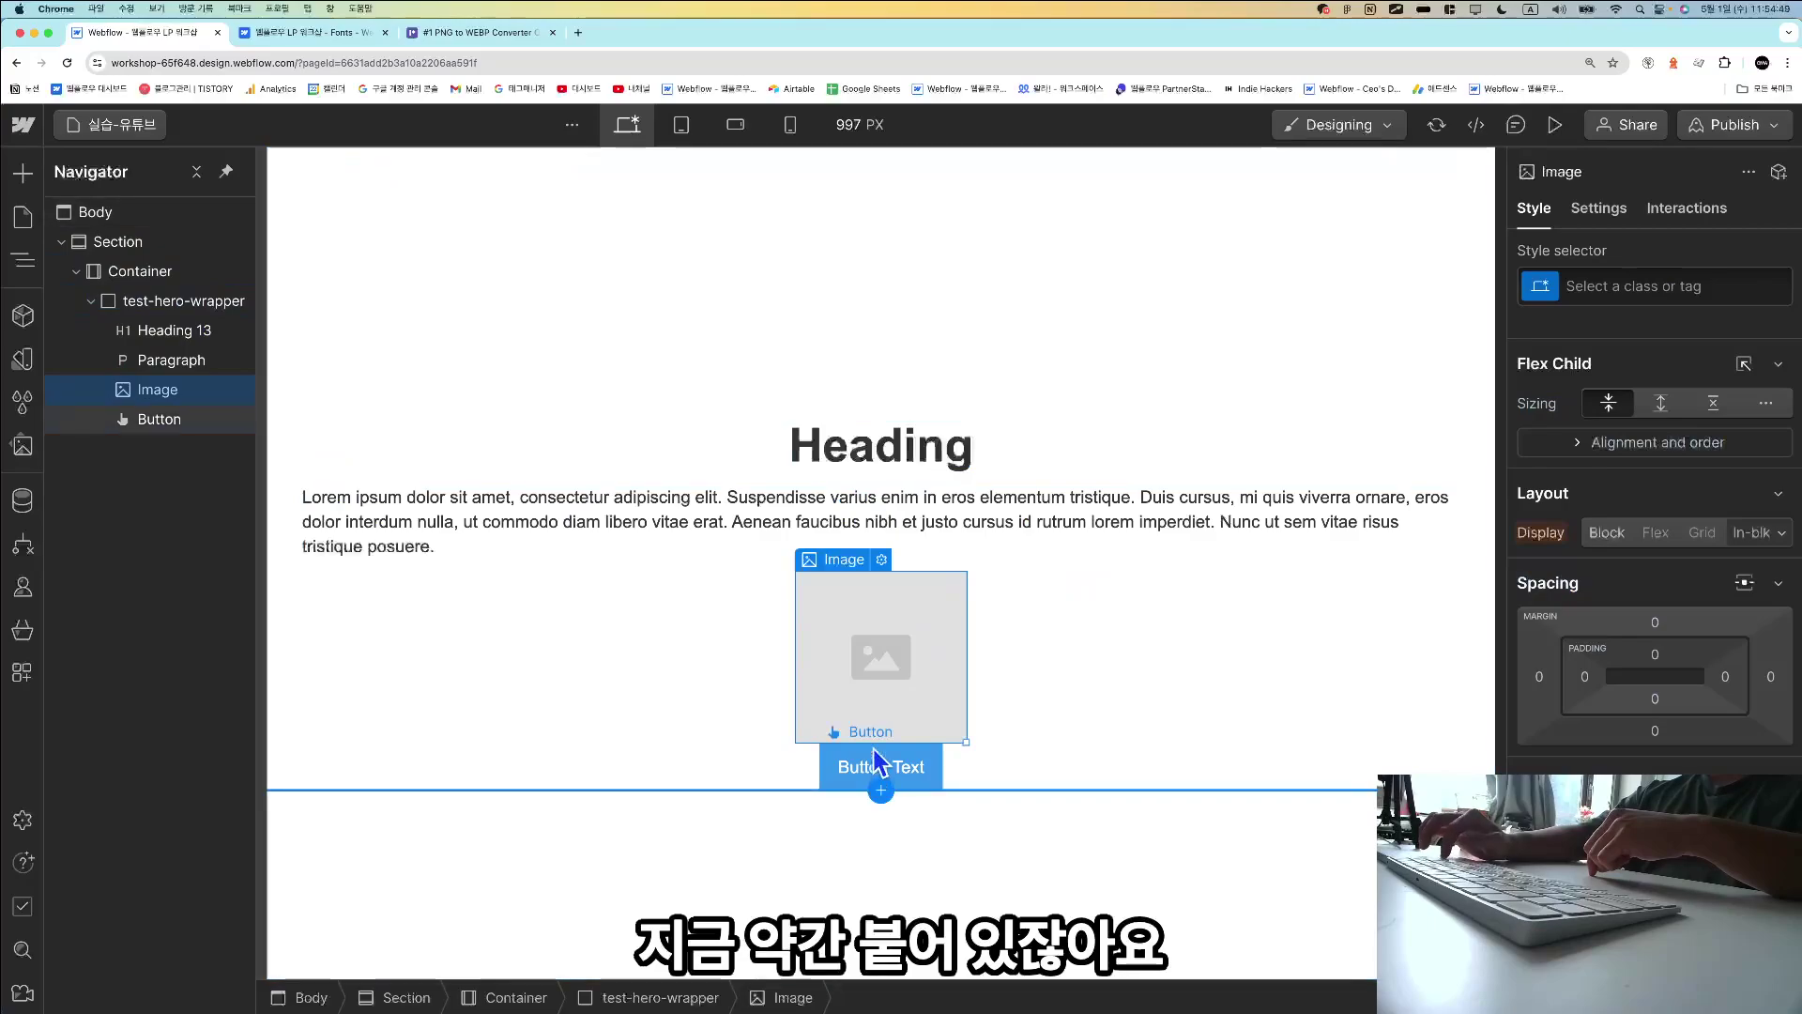
click(904, 495)
click(864, 458)
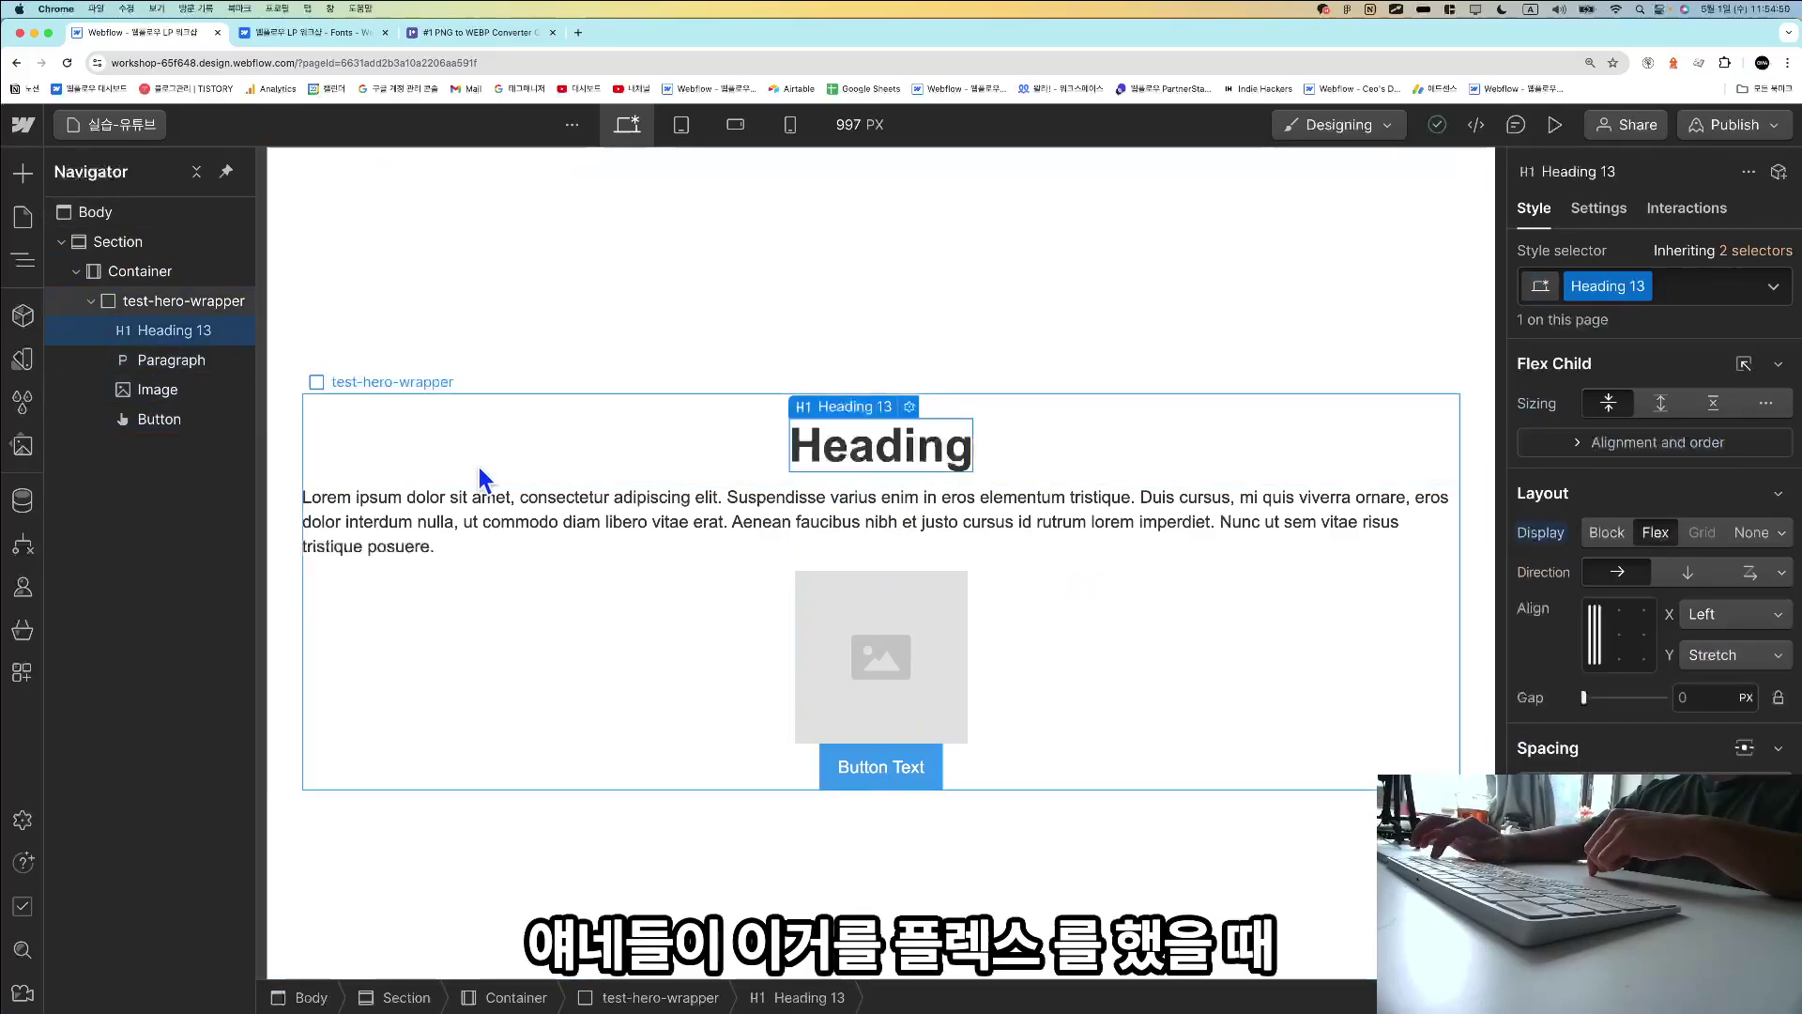
click(172, 300)
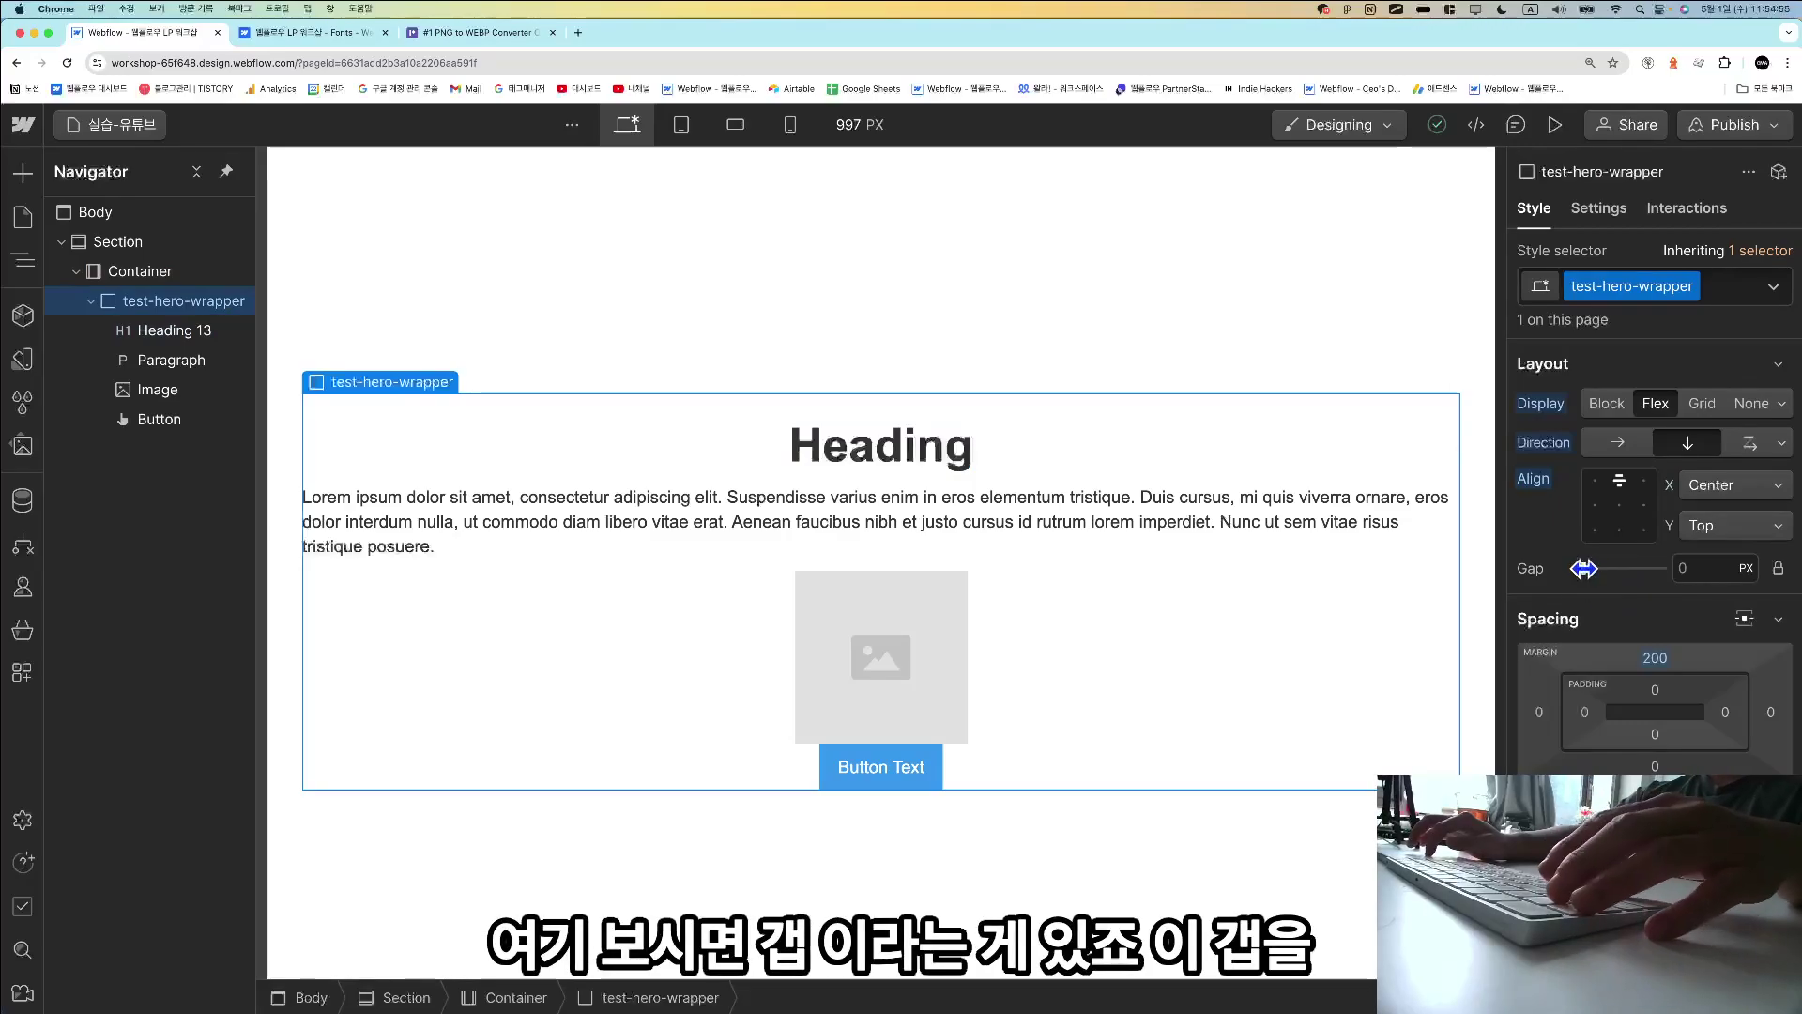
Mark the Gap setting, the wrapper label and the spaces between its child elements with the screen annotation pen.
key(super+shift+a)
drag(1558, 547, 1565, 574)
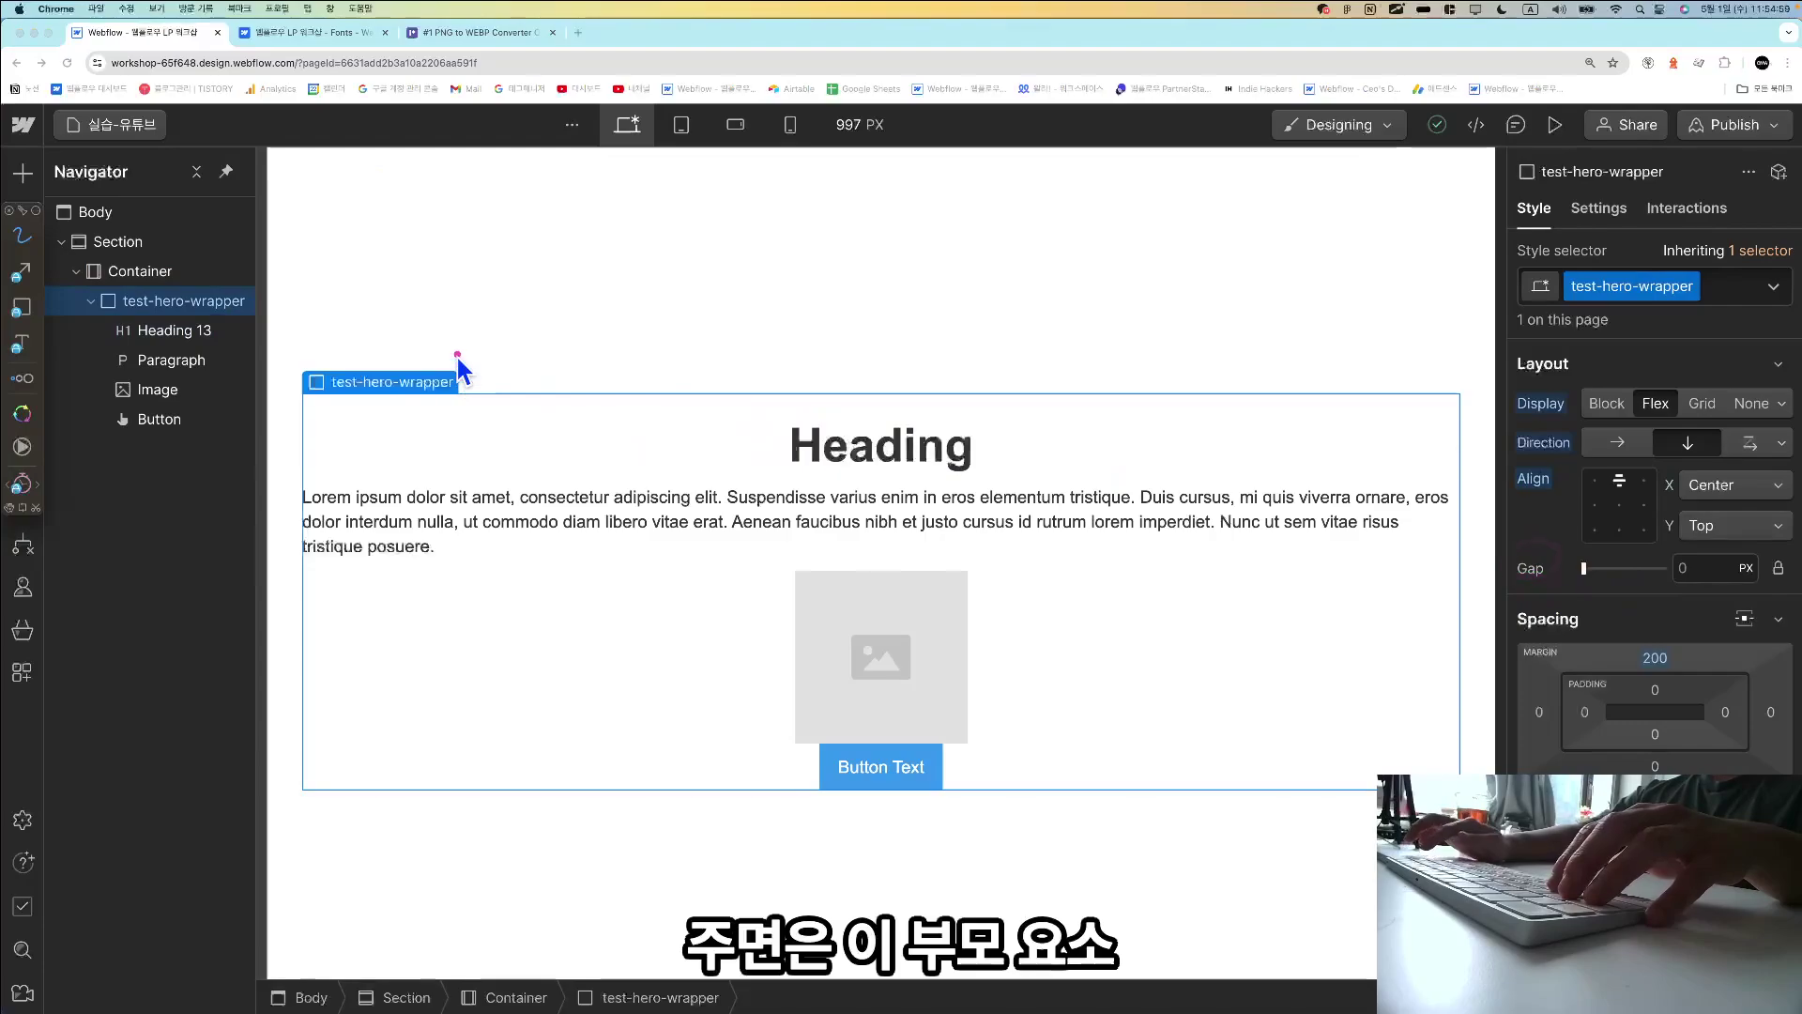
mouse_move(462, 356)
mouse_down()
mouse_move(443, 420)
mouse_move(307, 440)
mouse_move(278, 382)
mouse_move(424, 337)
mouse_move(474, 385)
mouse_up()
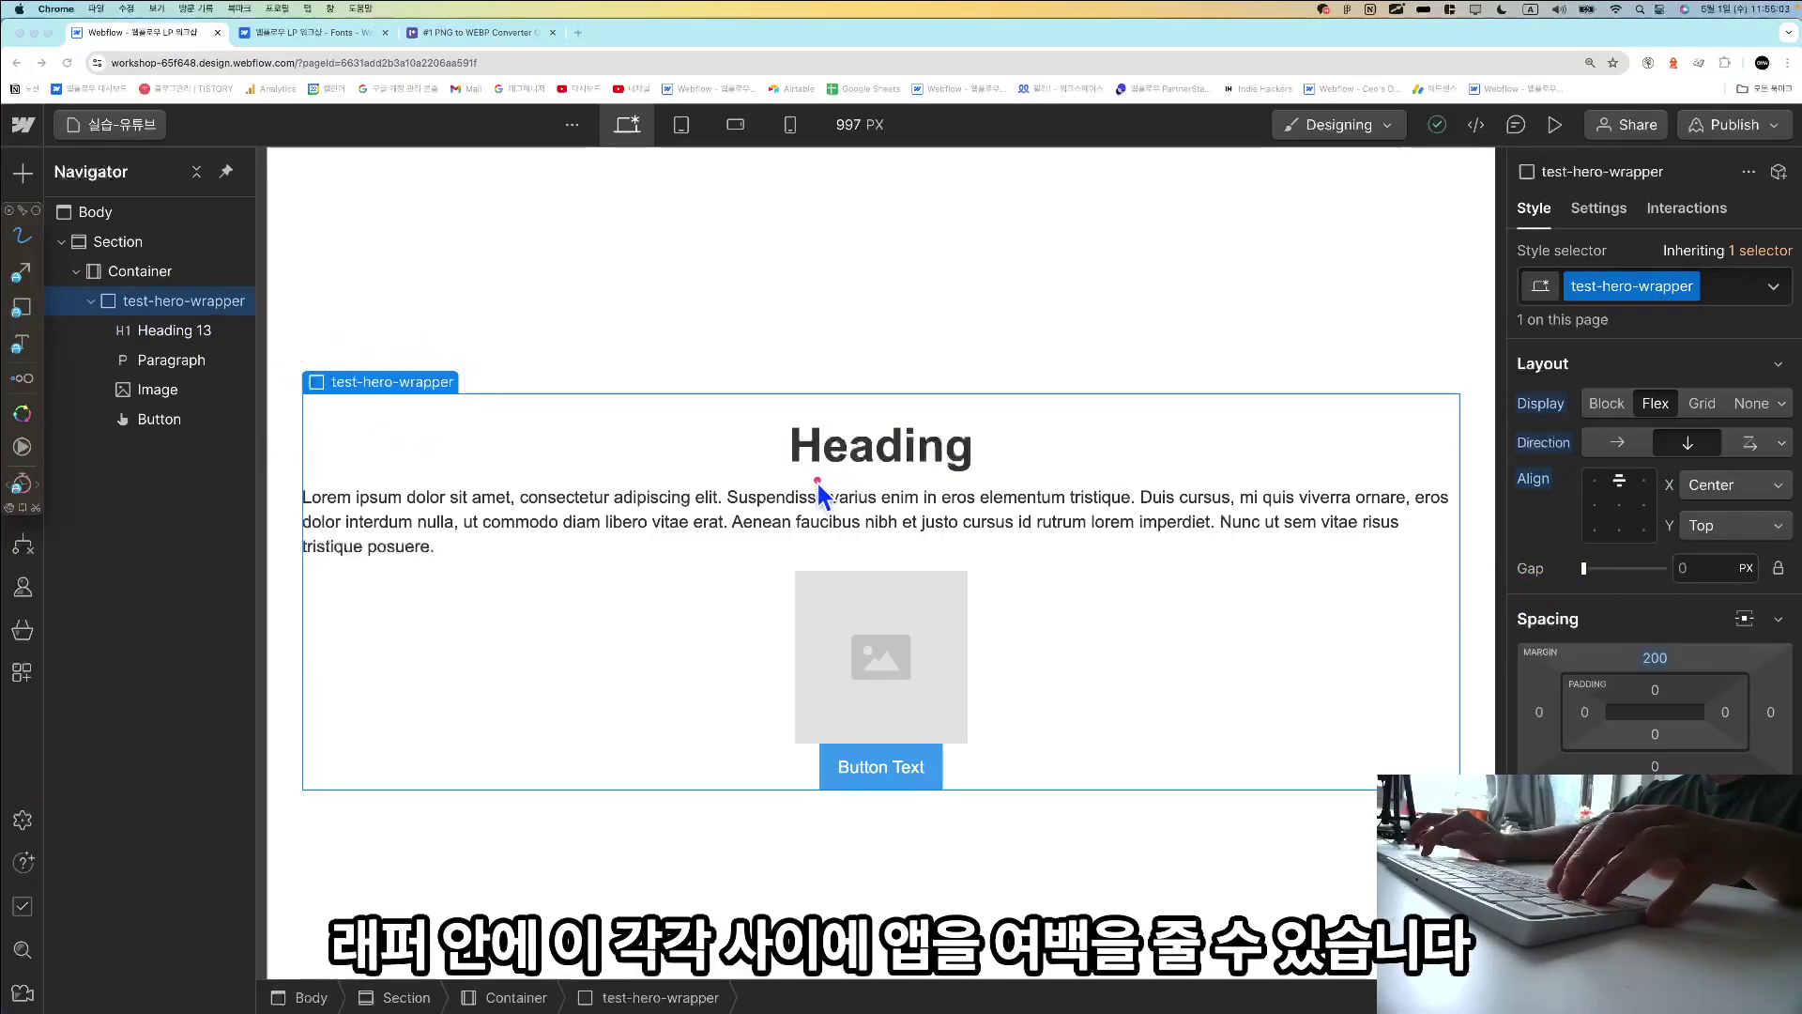
drag(807, 481, 1004, 480)
drag(820, 555, 983, 556)
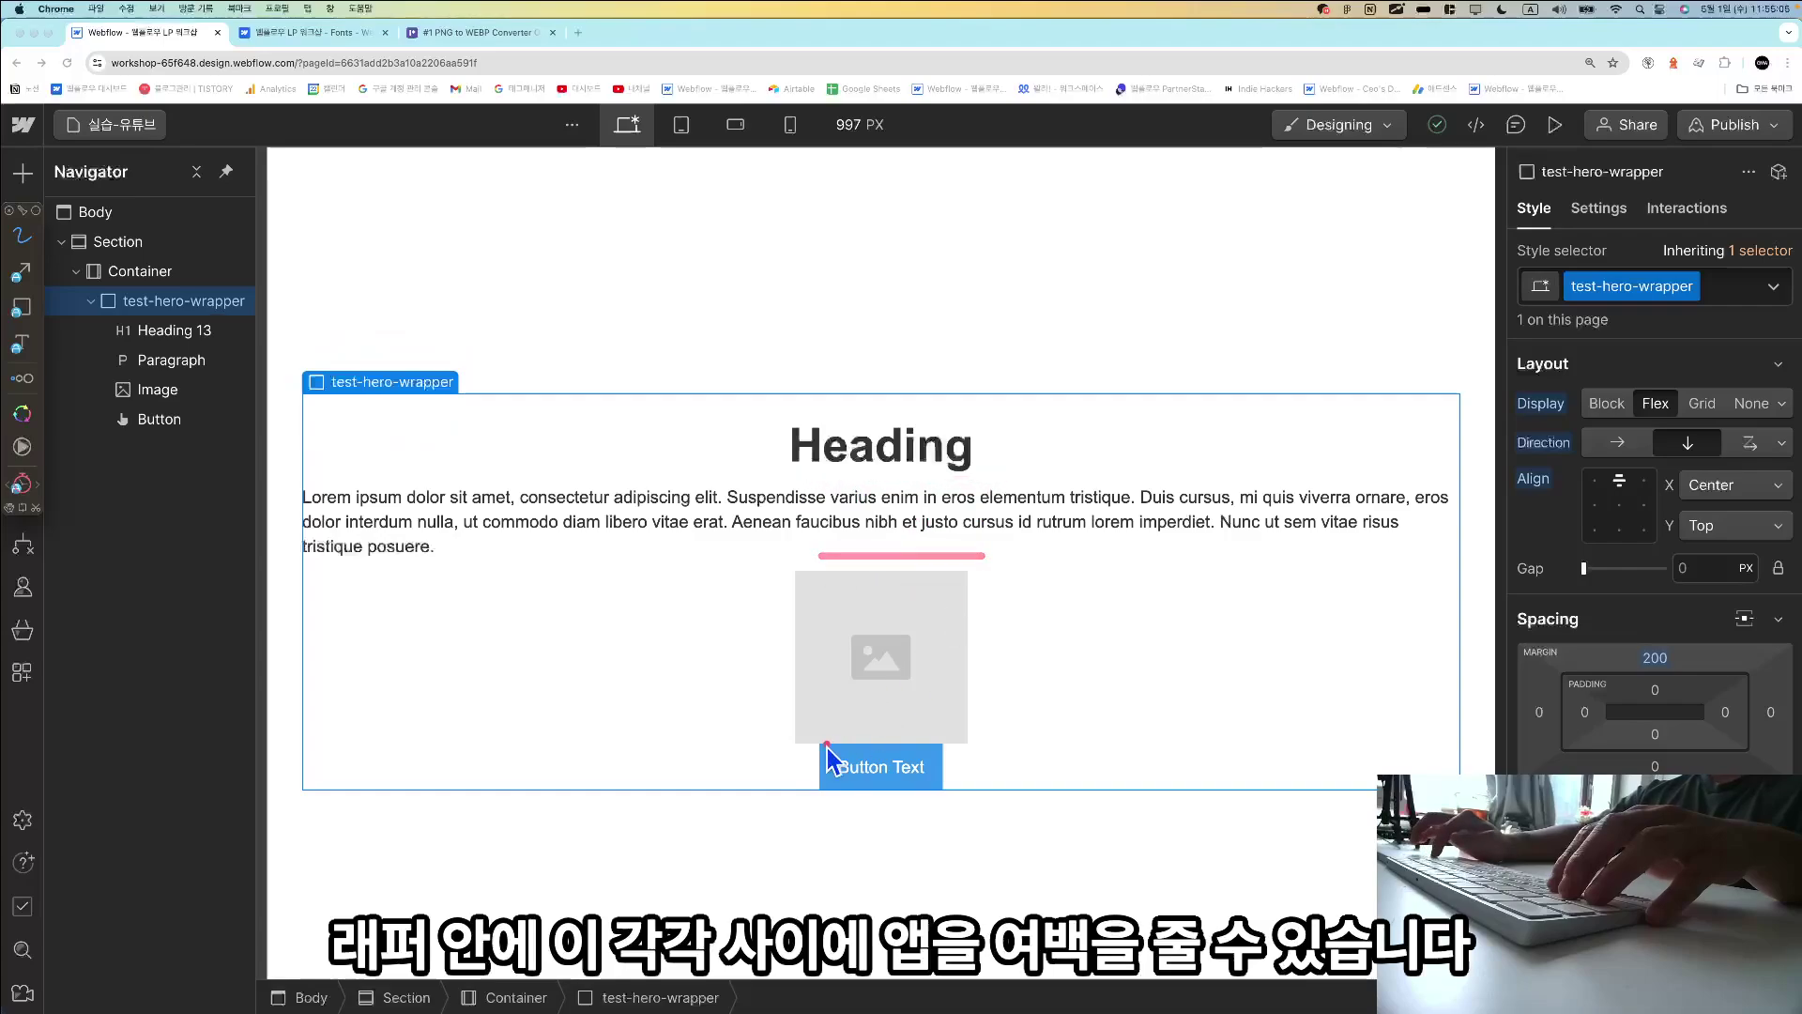
drag(812, 748, 977, 750)
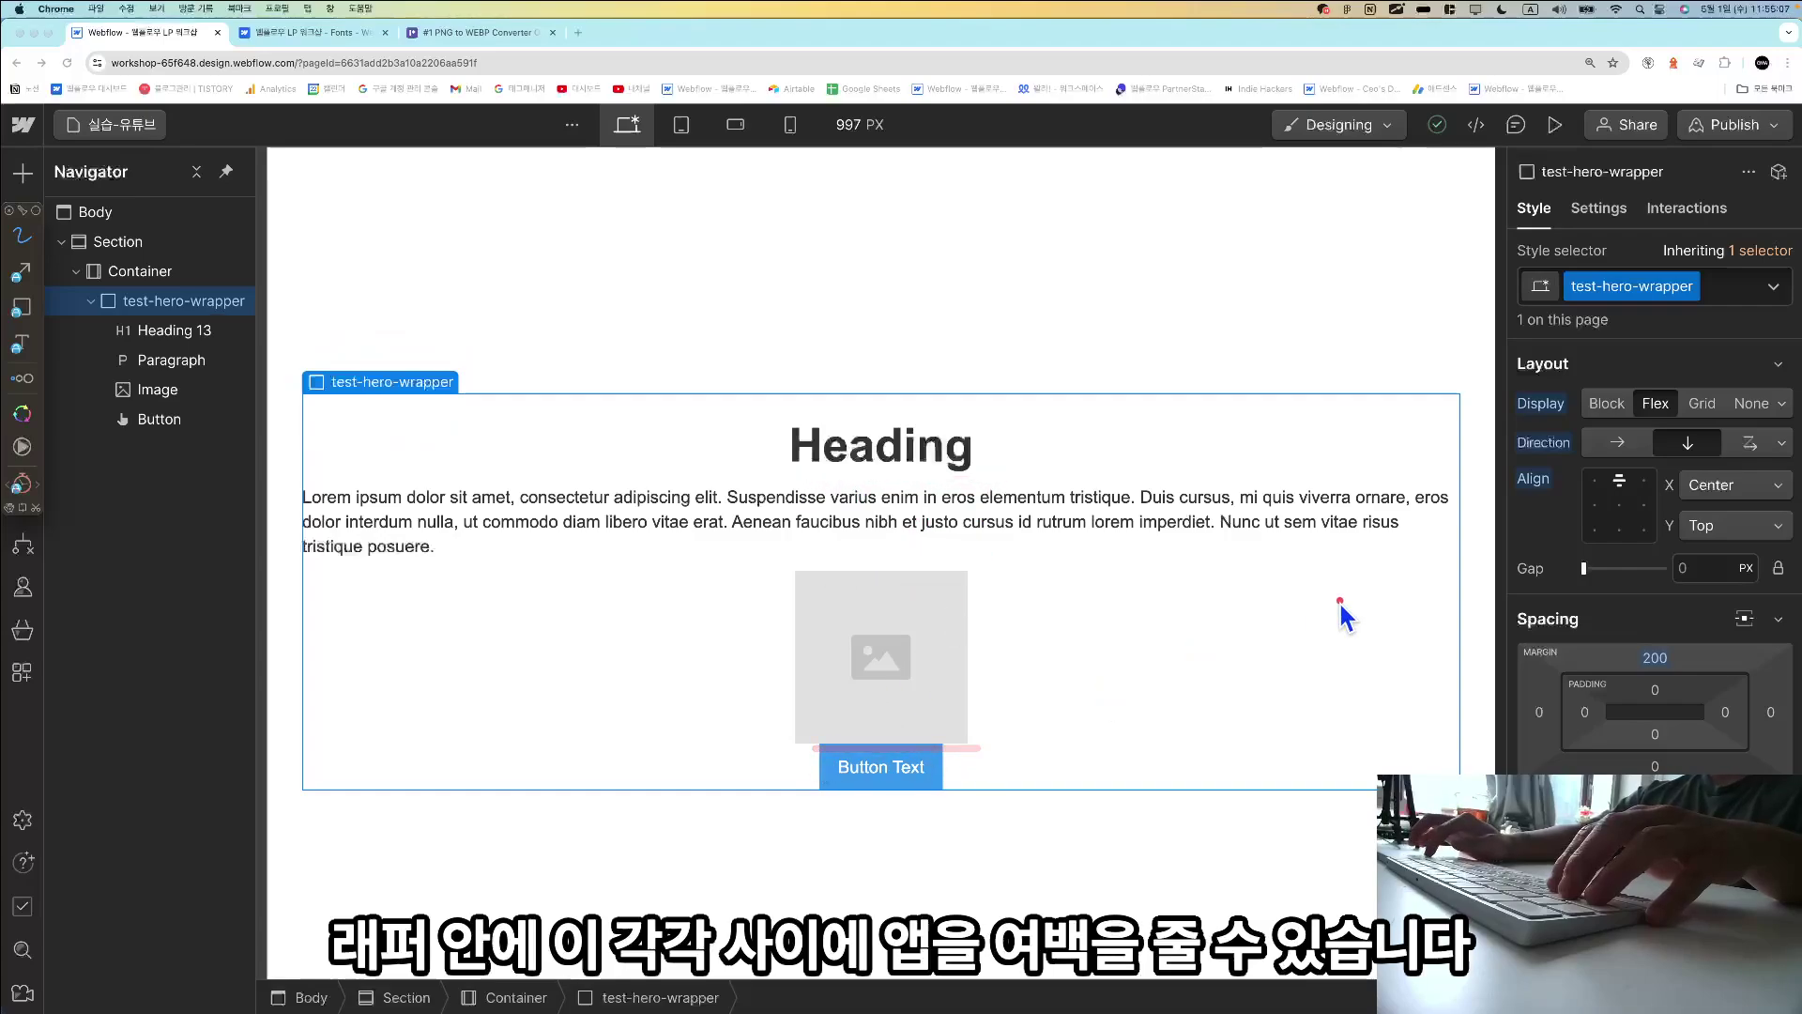
key(Escape)
Set the gap between the children of test-hero-wrapper to 24 px.
click(1690, 568)
text(24)
key(Return)
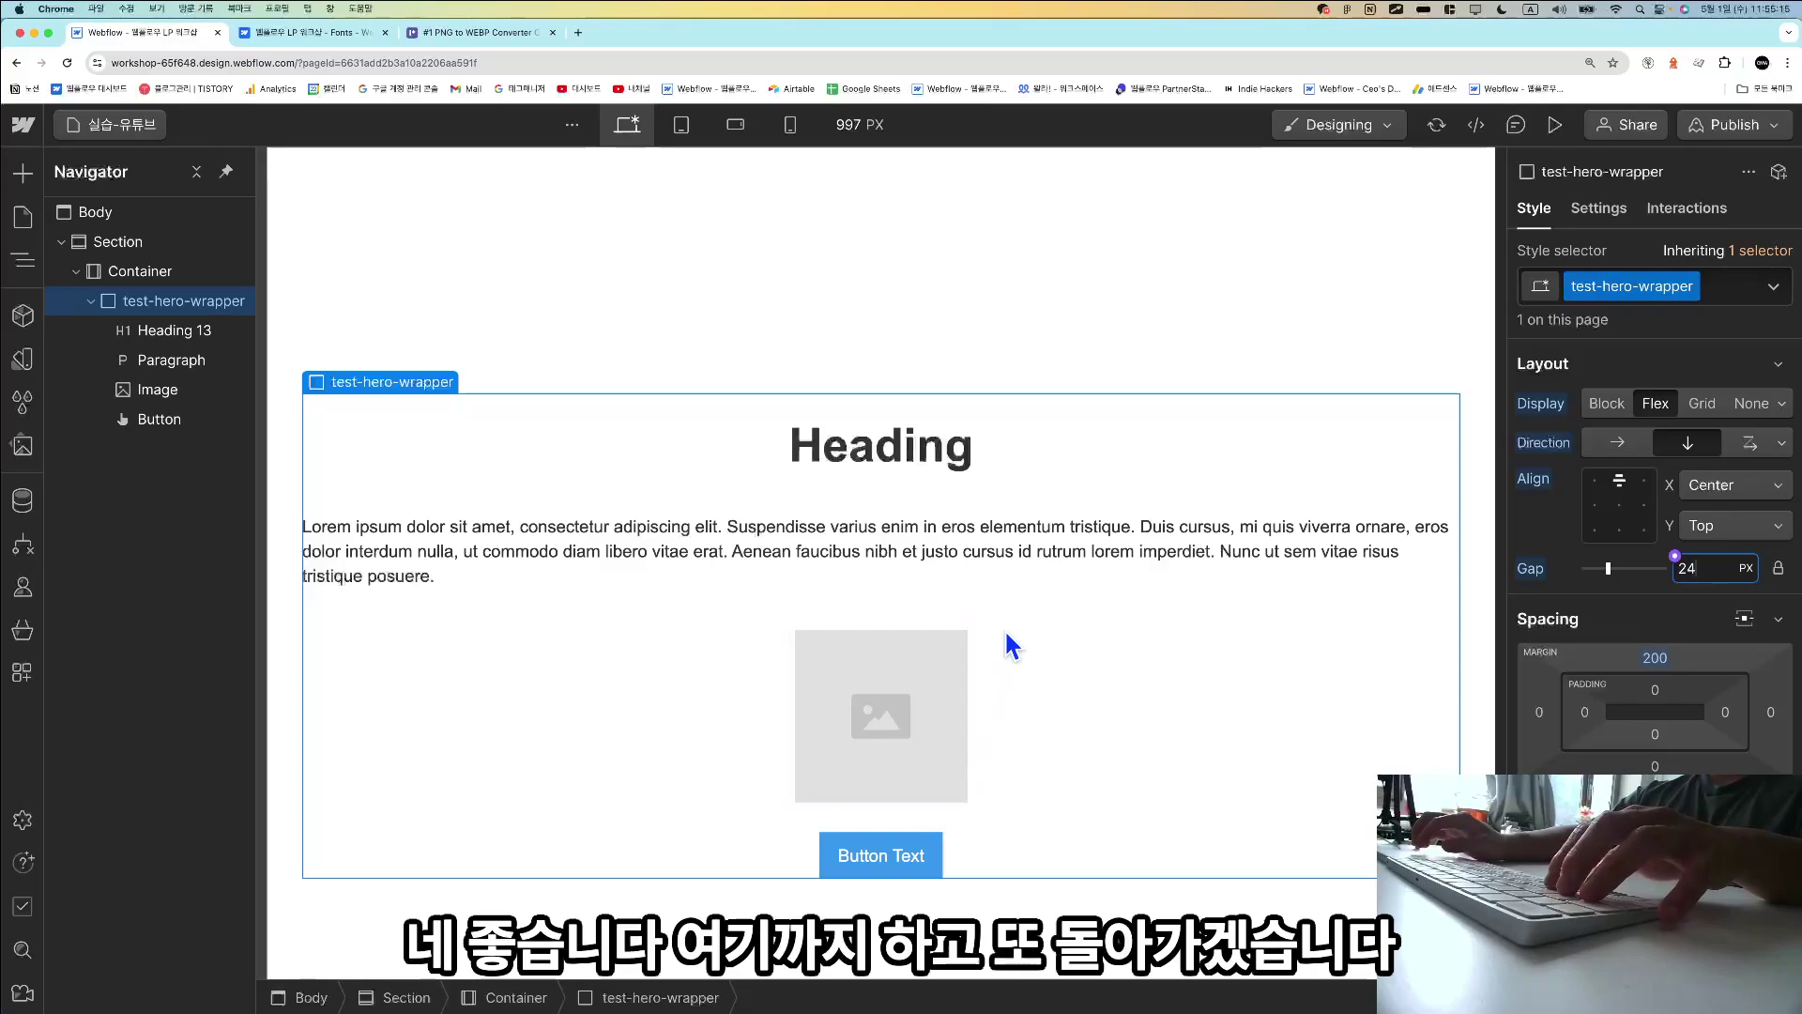
Switch to the Notion lesson notes and review the Flex-Vertical example down to the 5-4 Button part.
key(super+Tab)
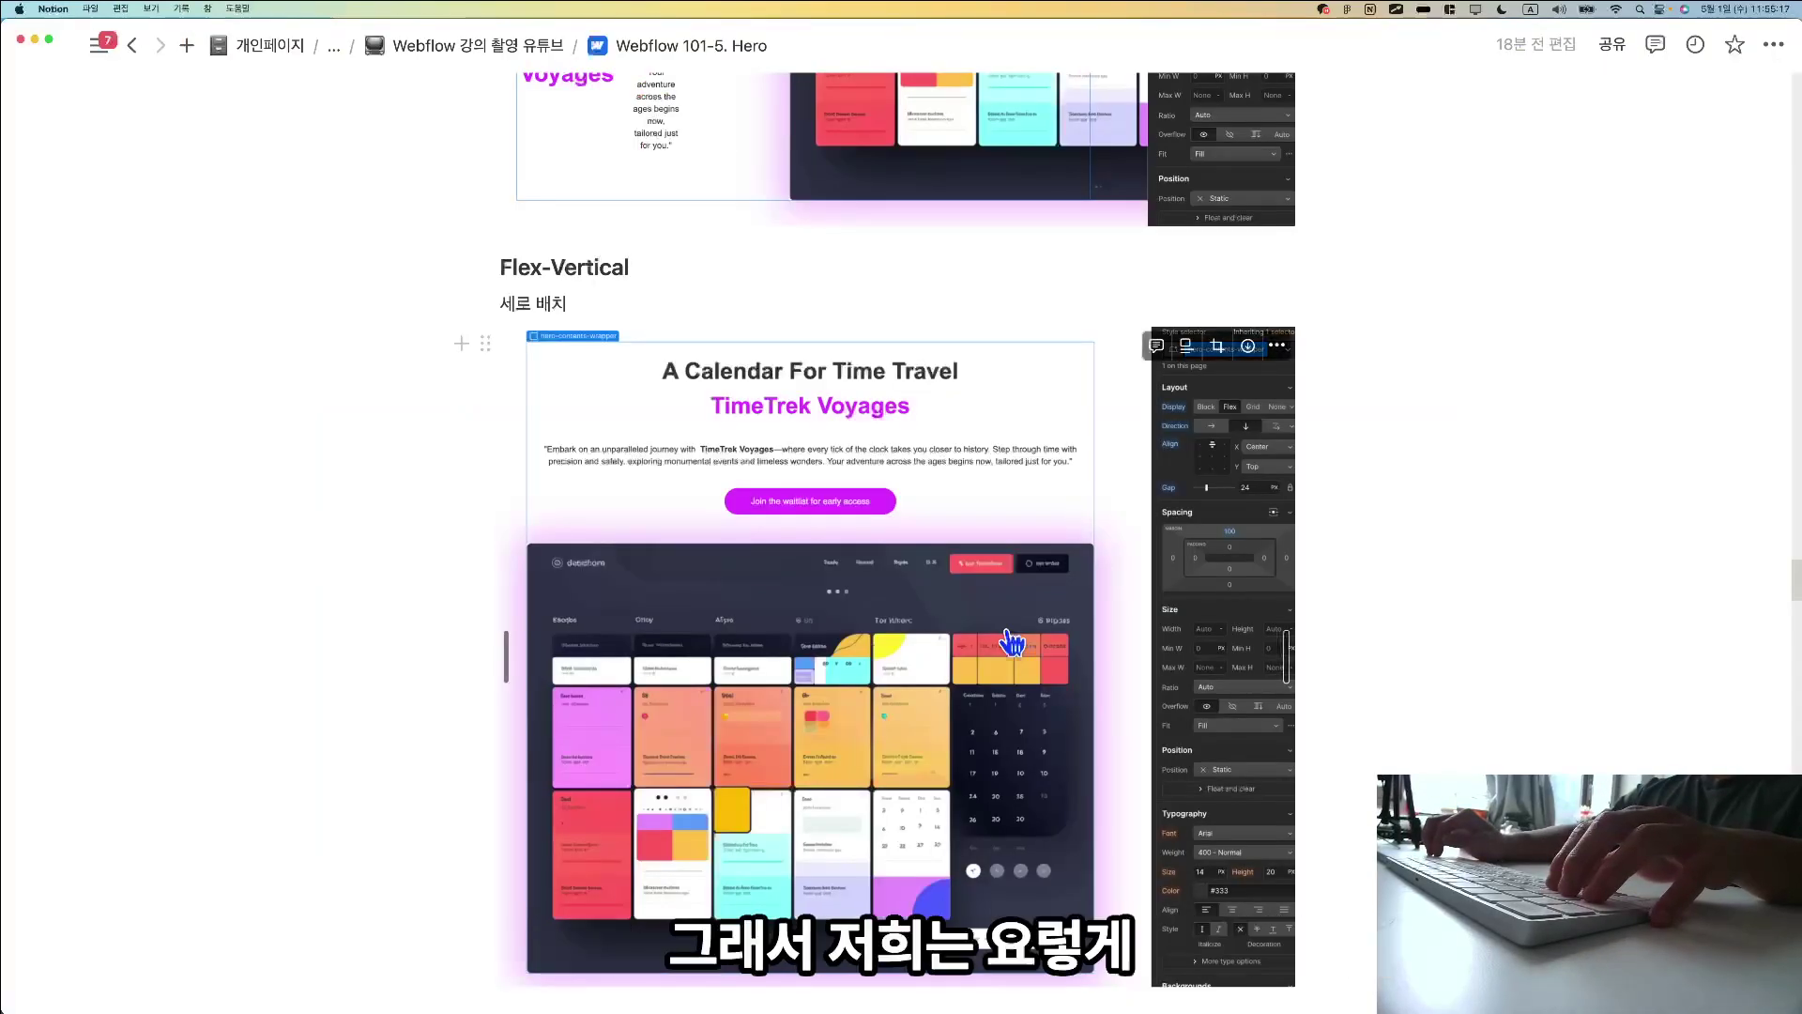
scroll(1012, 643, down, 1)
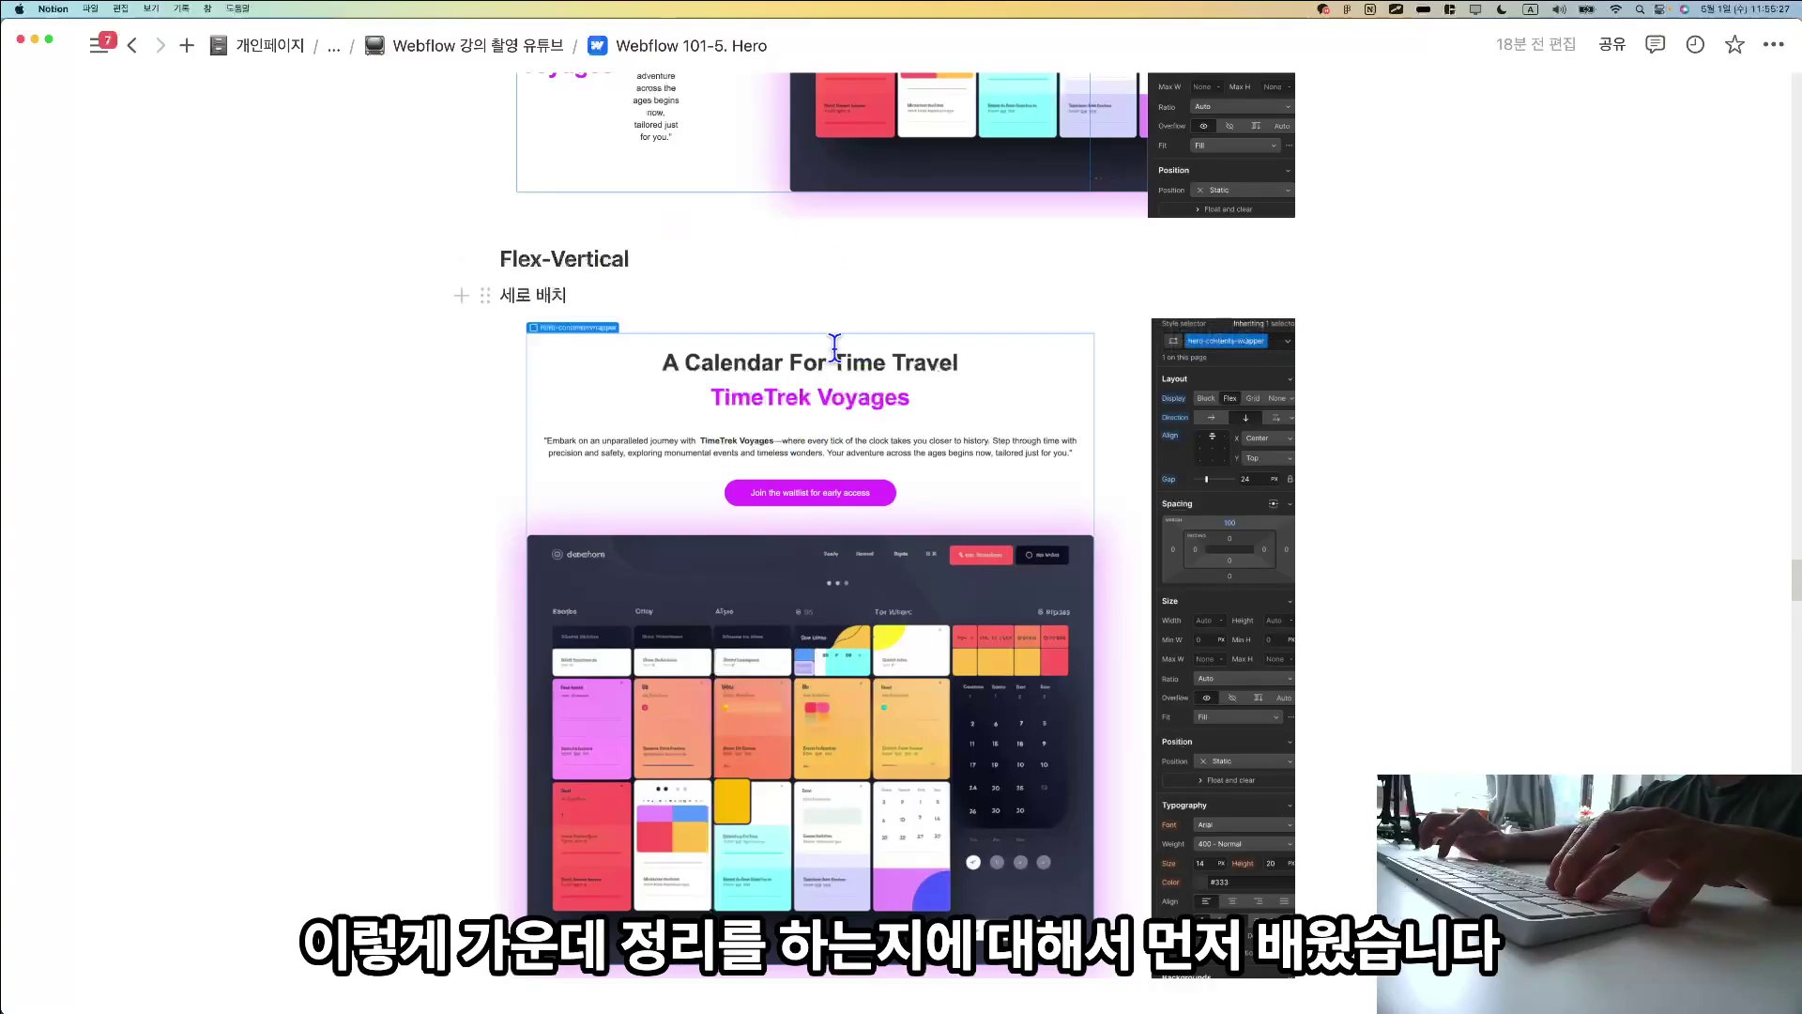
scroll(818, 774, down, 1)
scroll(818, 774, down, 10)
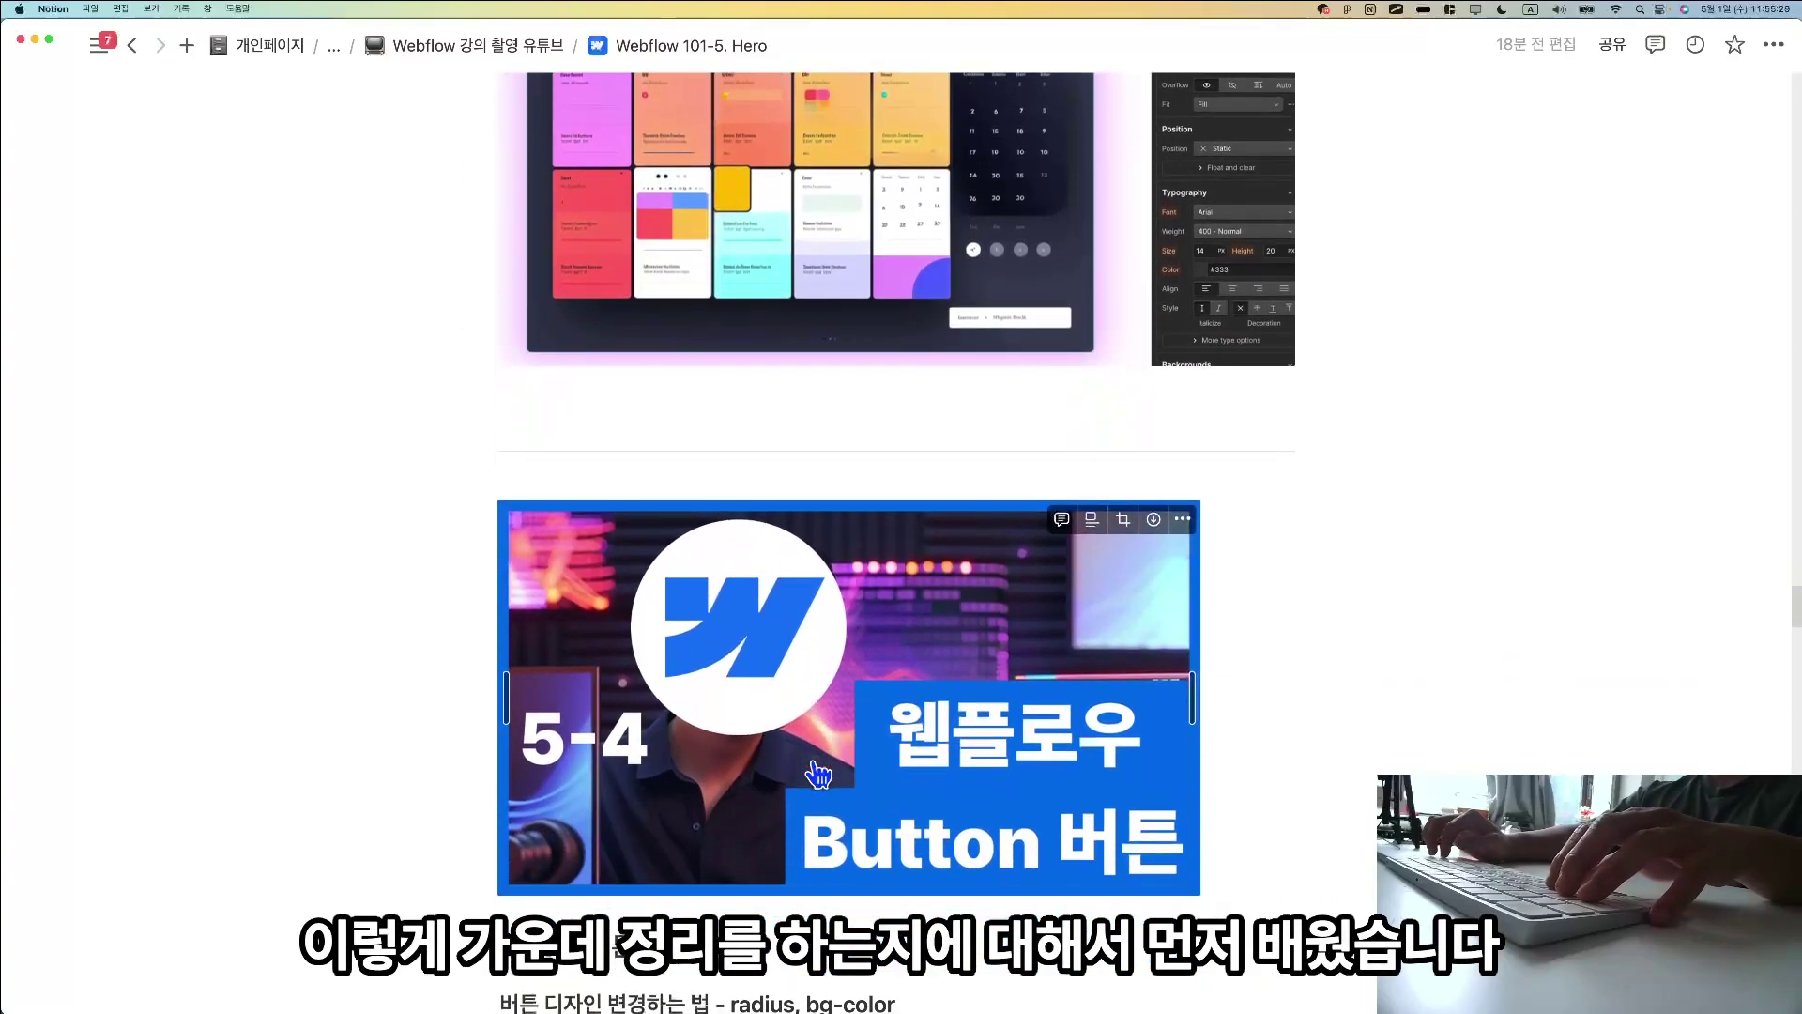
View the 5-4 Button cover image enlarged, close it and go to the notes on changing a button's radius and bg-color.
click(818, 775)
click(819, 774)
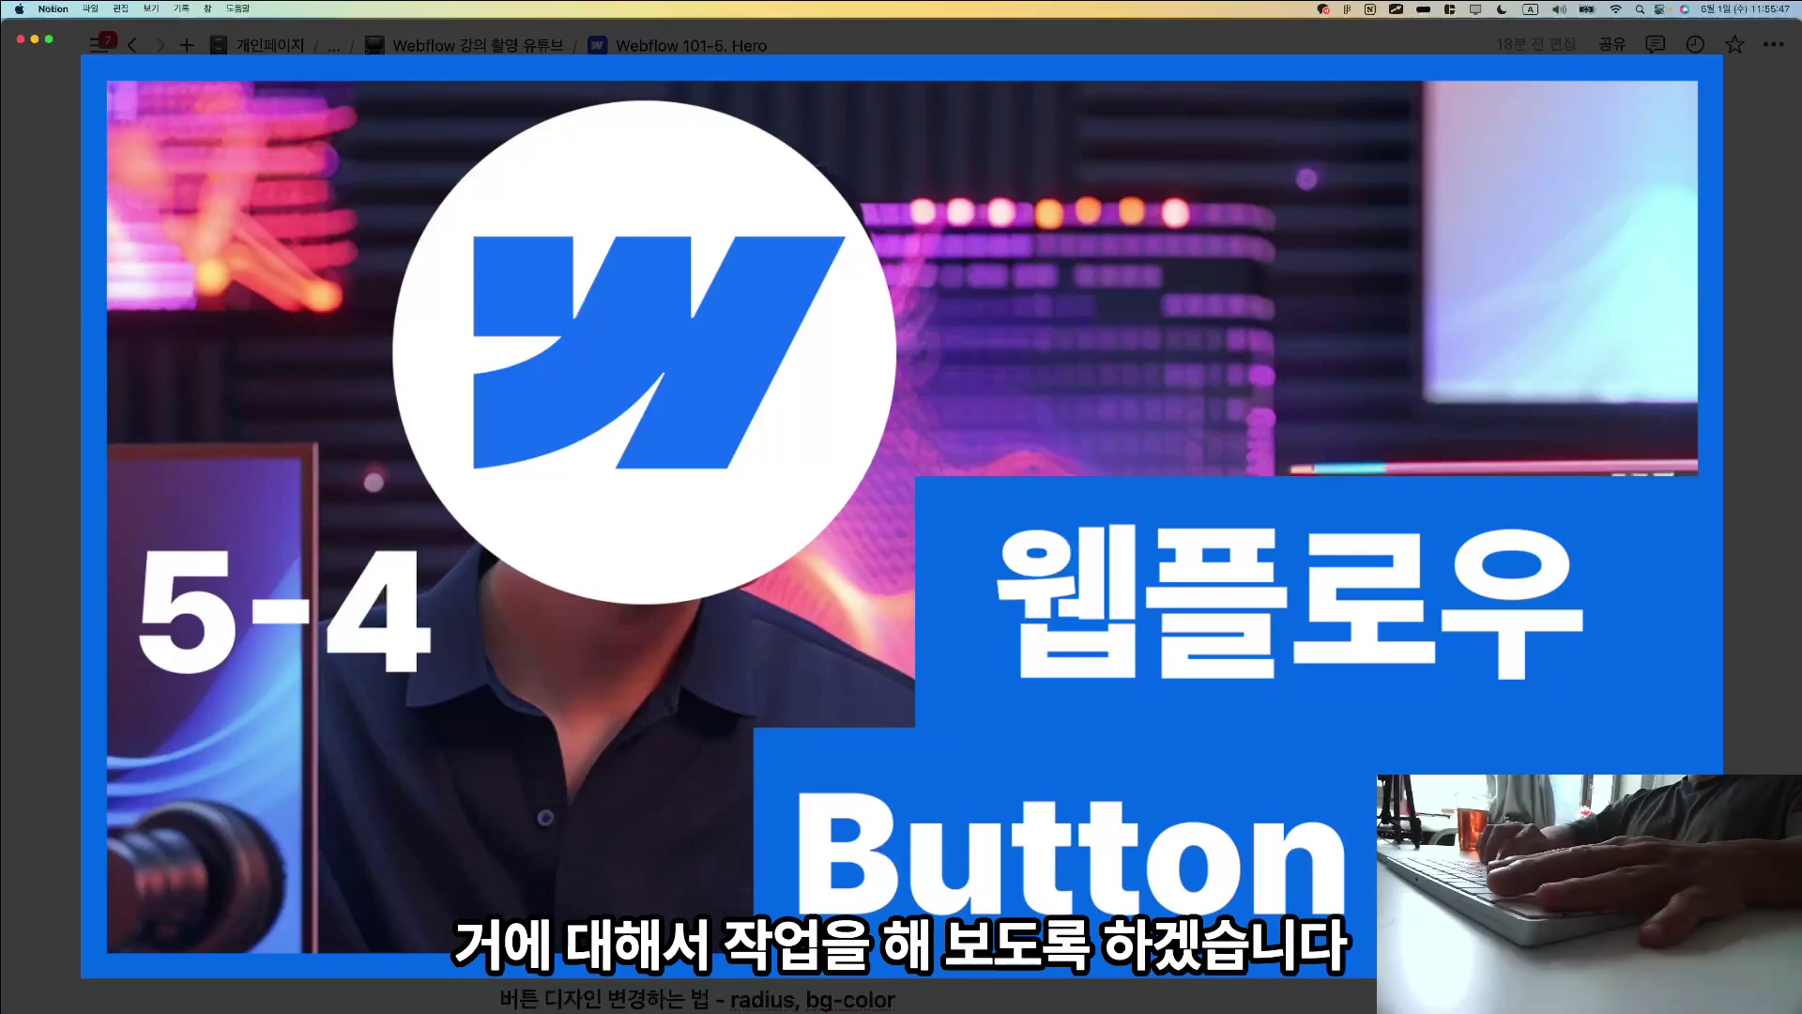
key(Escape)
scroll(818, 774, down, 4)
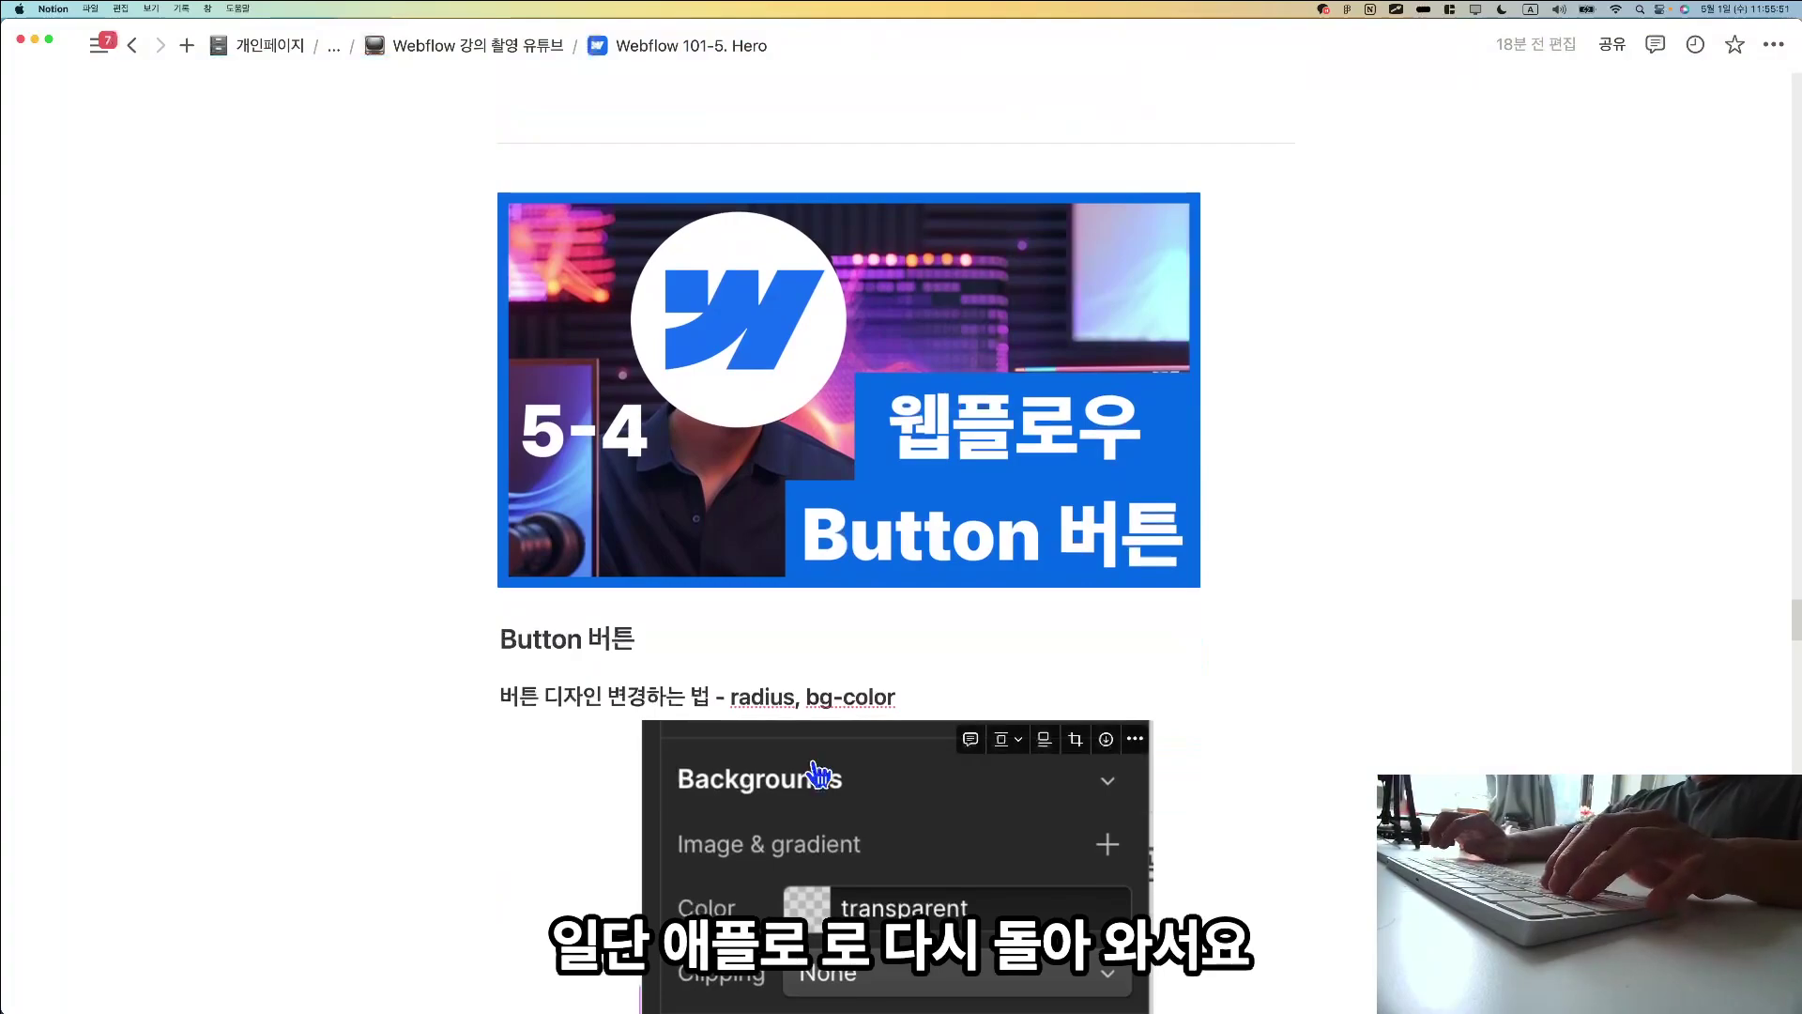
Switch back to the Webflow Designer and add a second Button from the Basic elements below the existing one in test-hero-wrapper.
key(super+Tab)
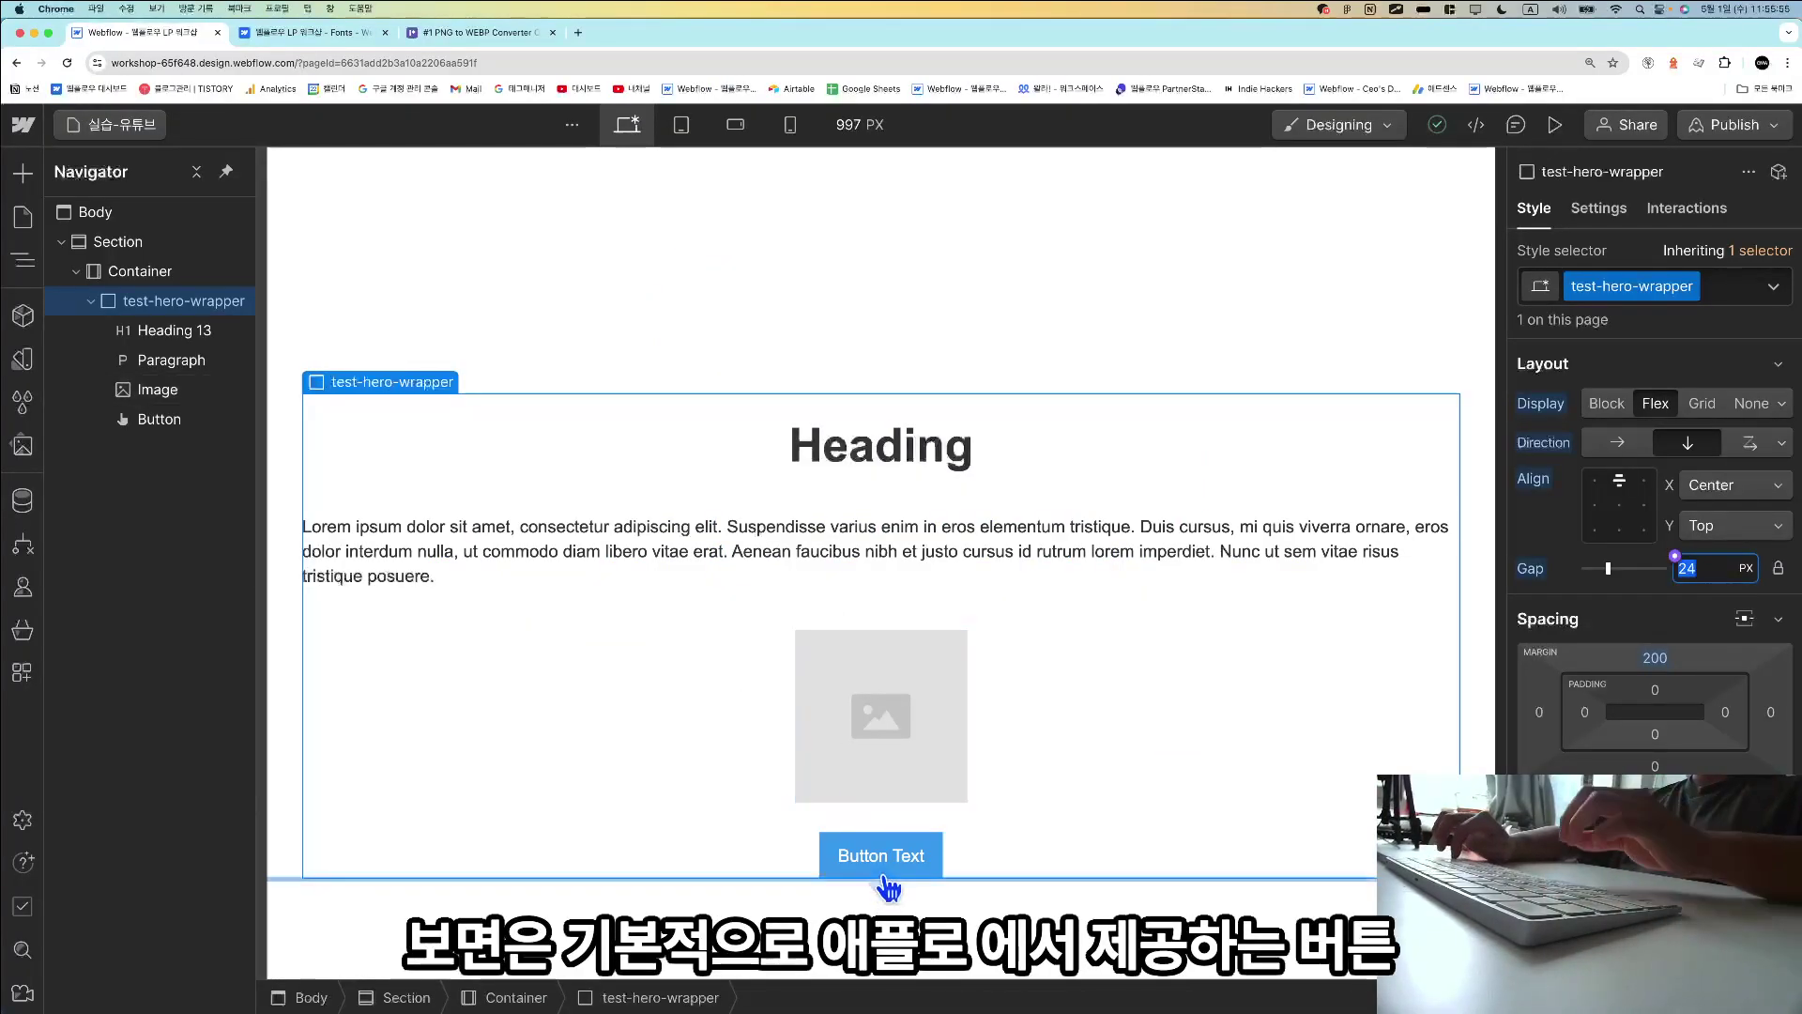
click(881, 859)
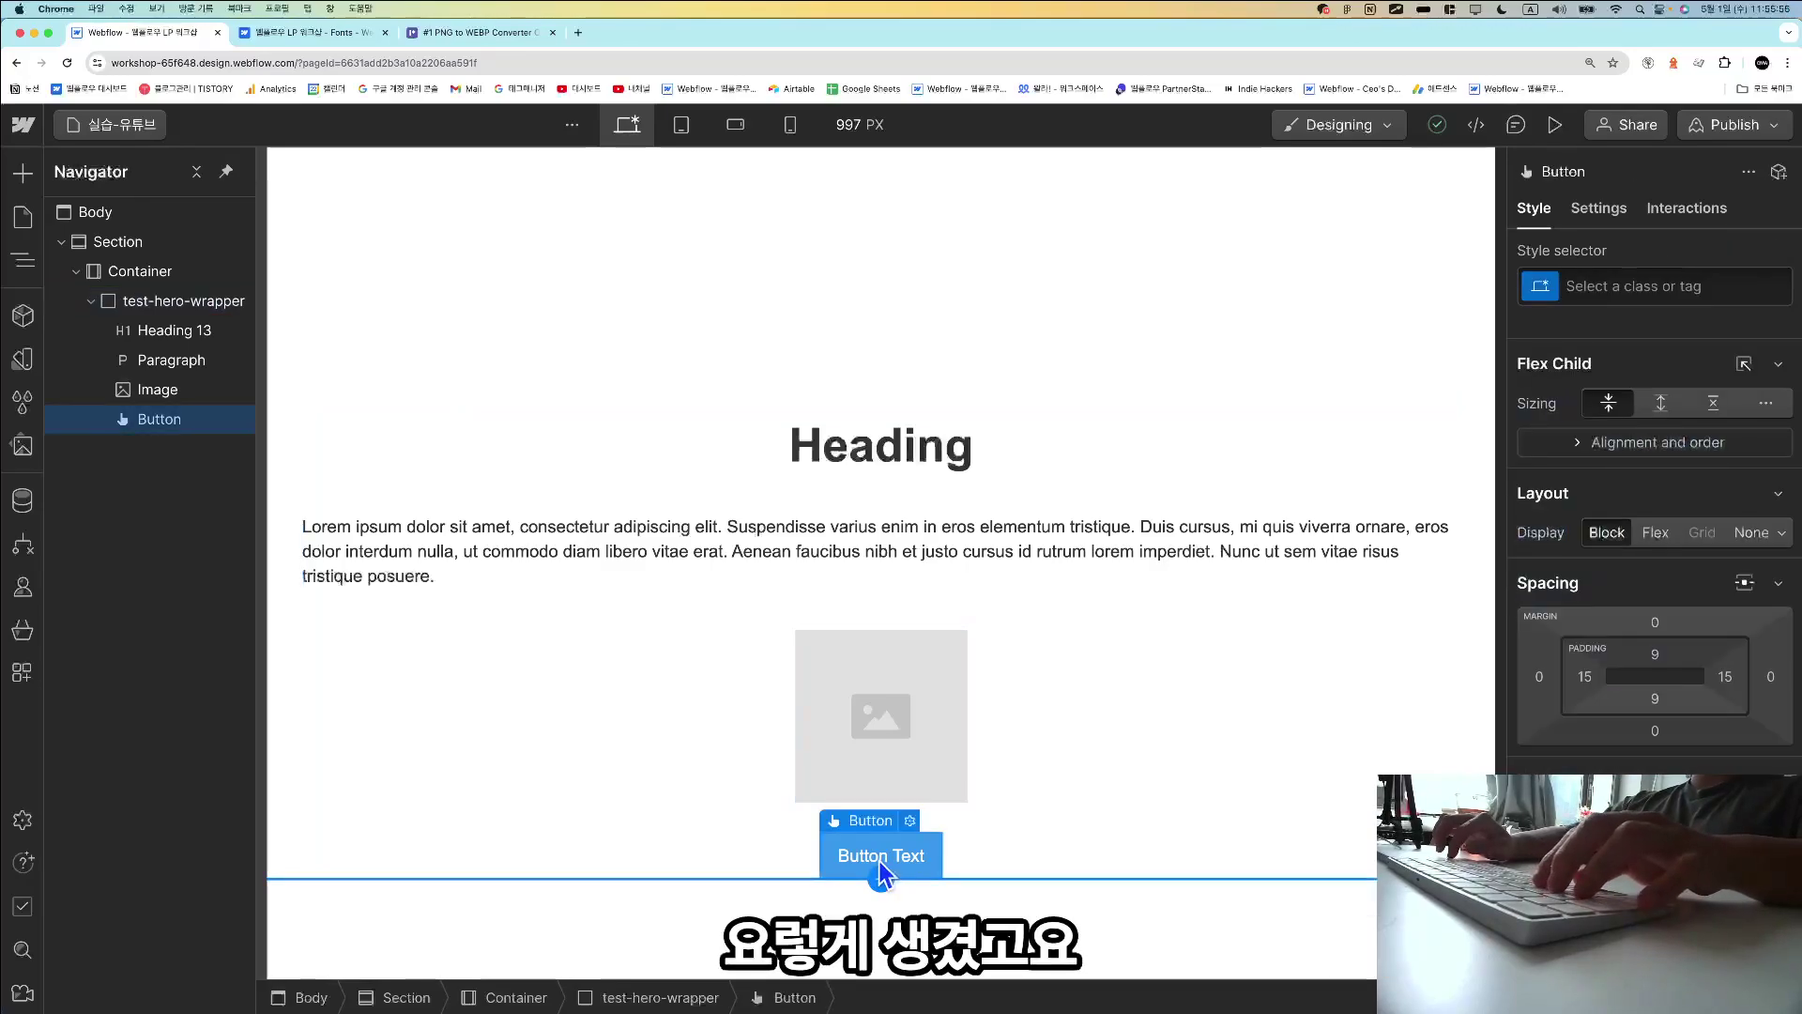
click(23, 173)
scroll(234, 642, down, 5)
scroll(235, 648, down, 10)
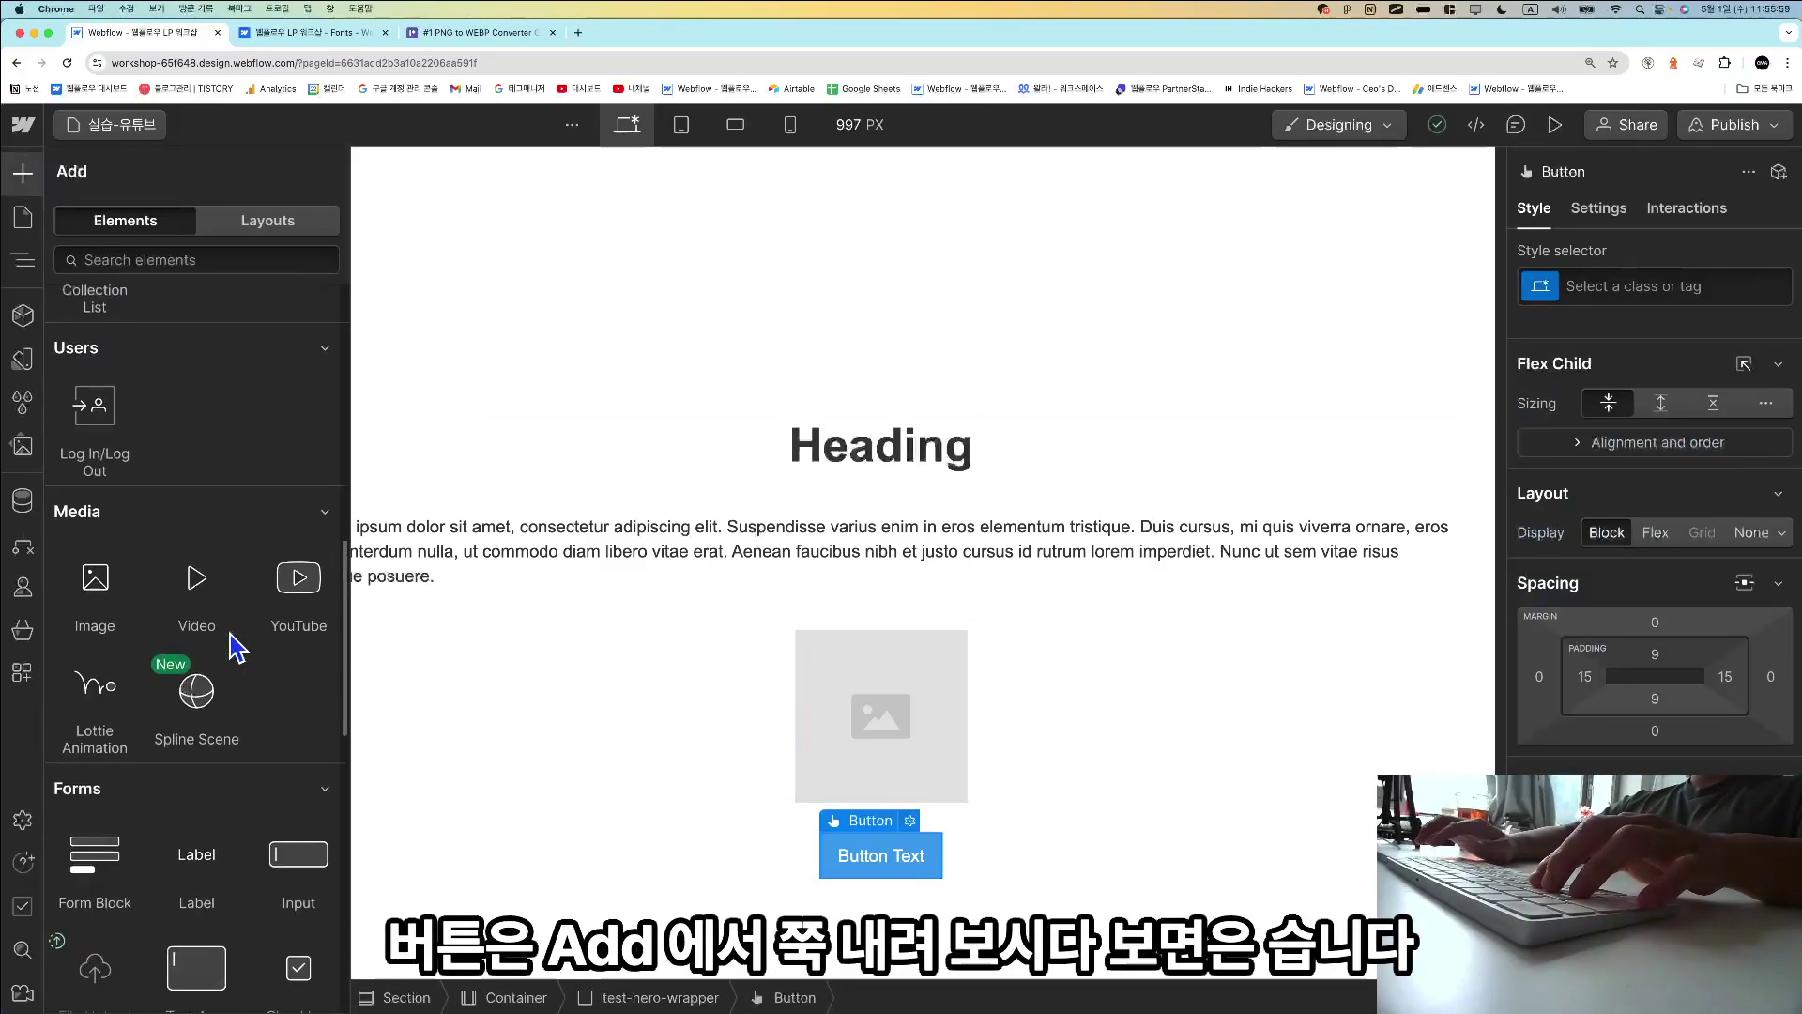
scroll(238, 648, down, 6)
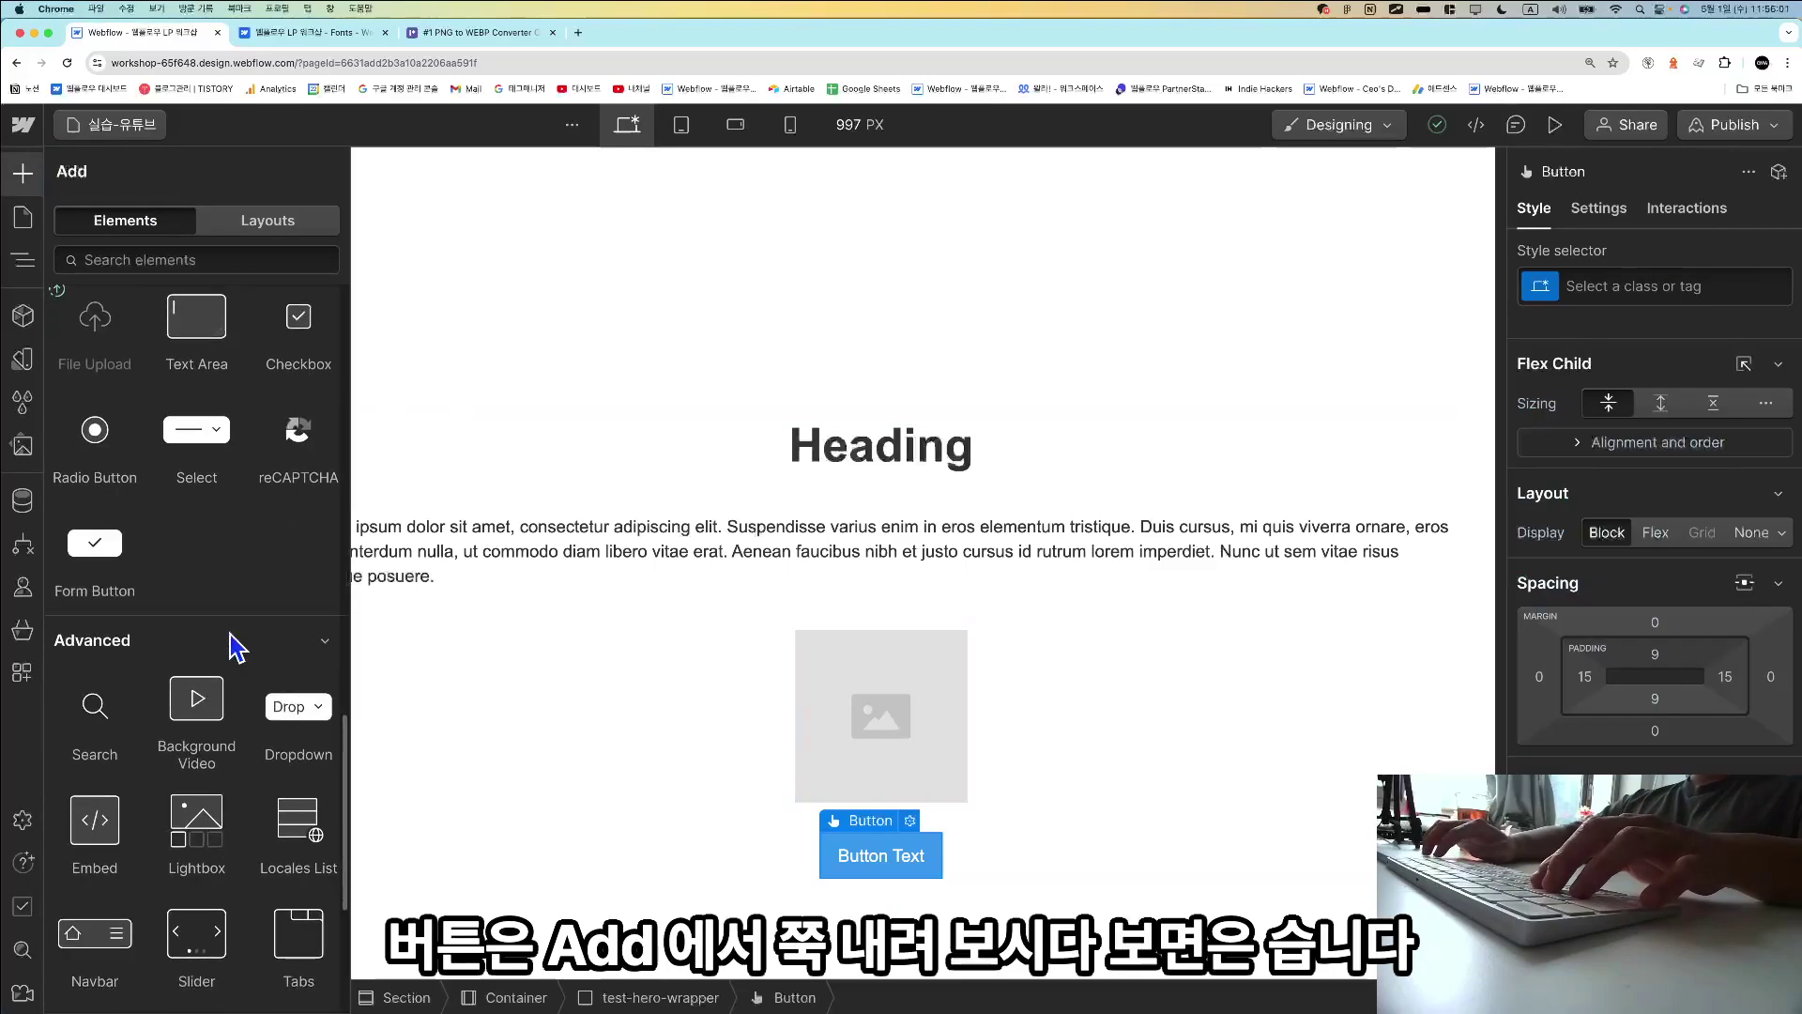
scroll(237, 648, up, 3)
scroll(238, 648, up, 5)
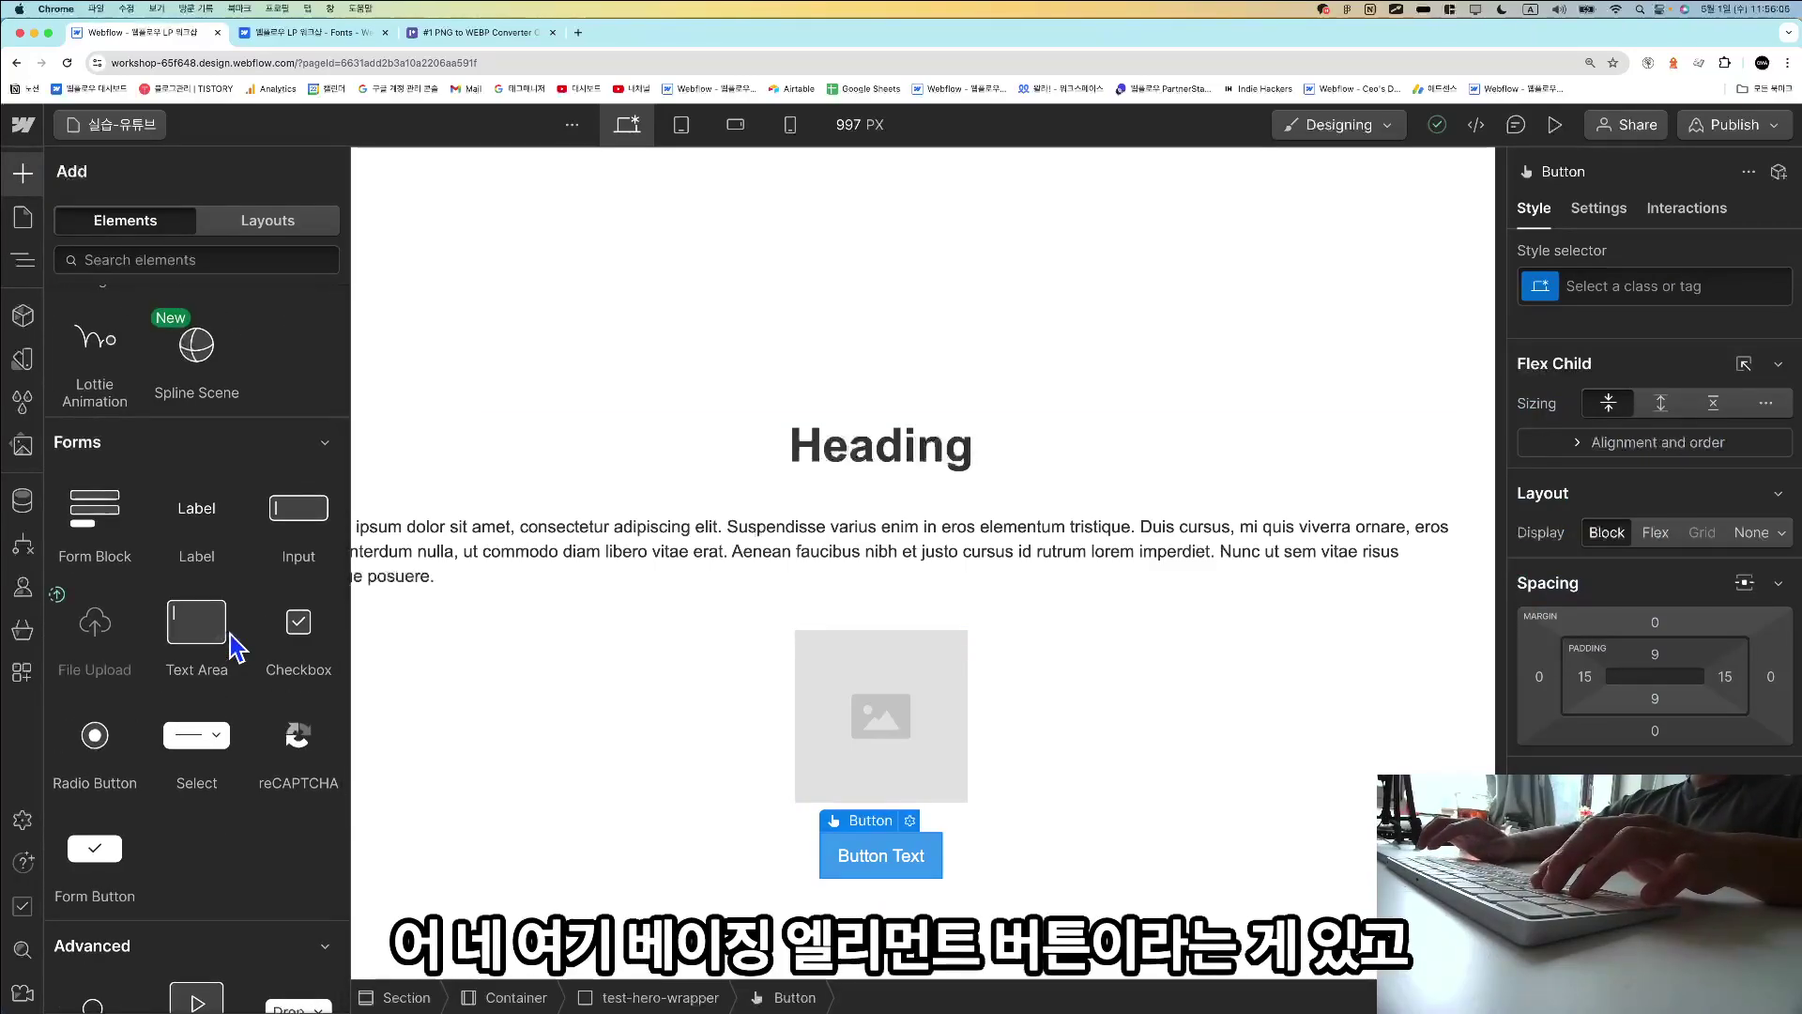
scroll(235, 648, up, 8)
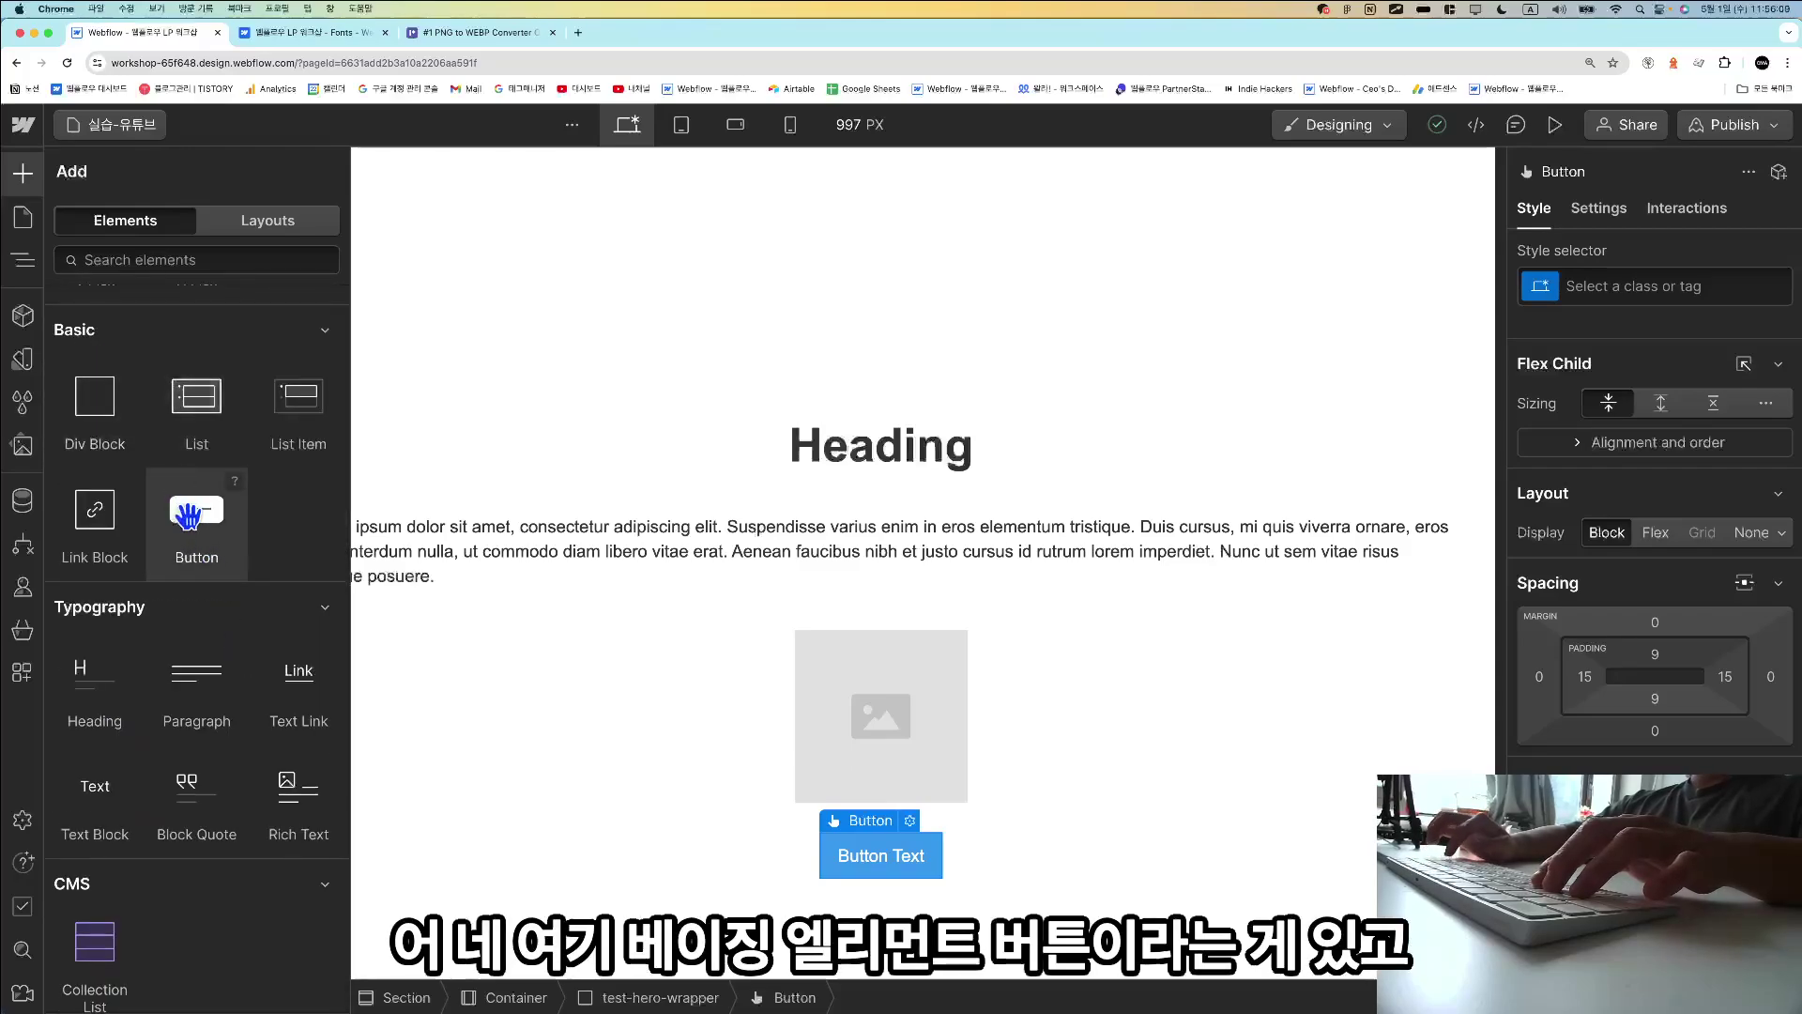
click(194, 521)
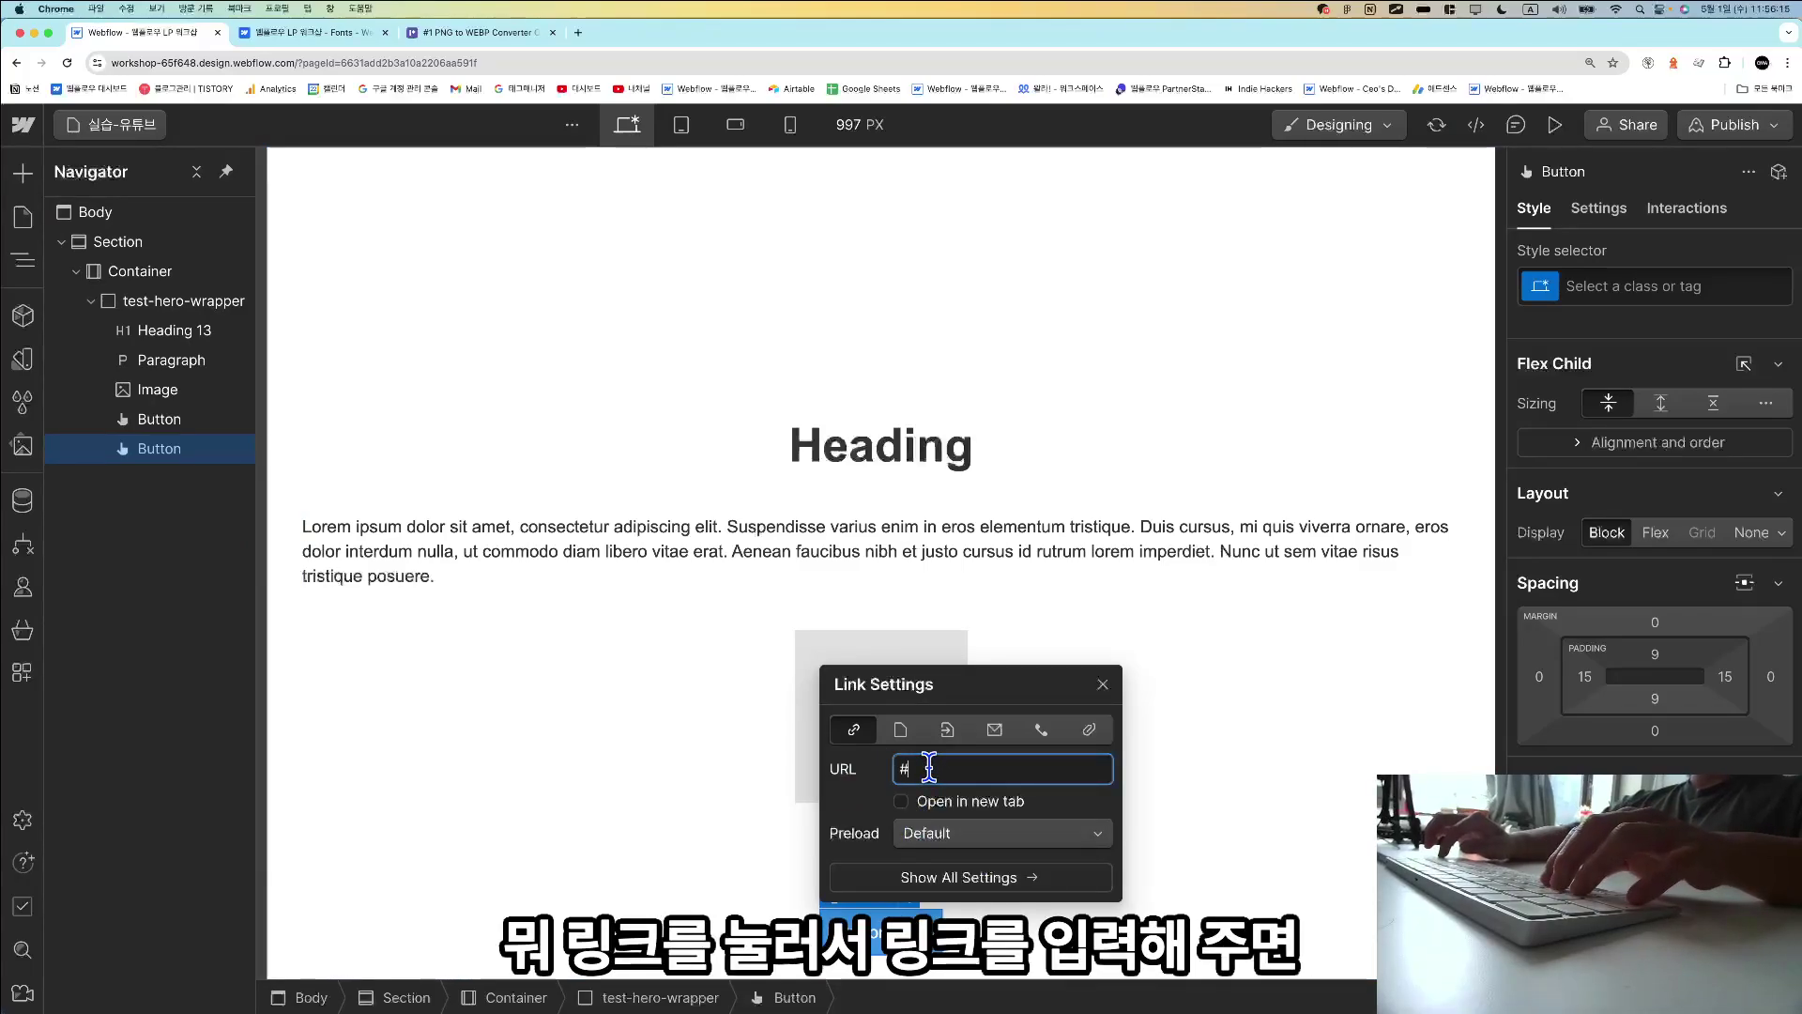
Look through the second button's page, section, email, phone and attachment link options, and delete that button.
click(900, 731)
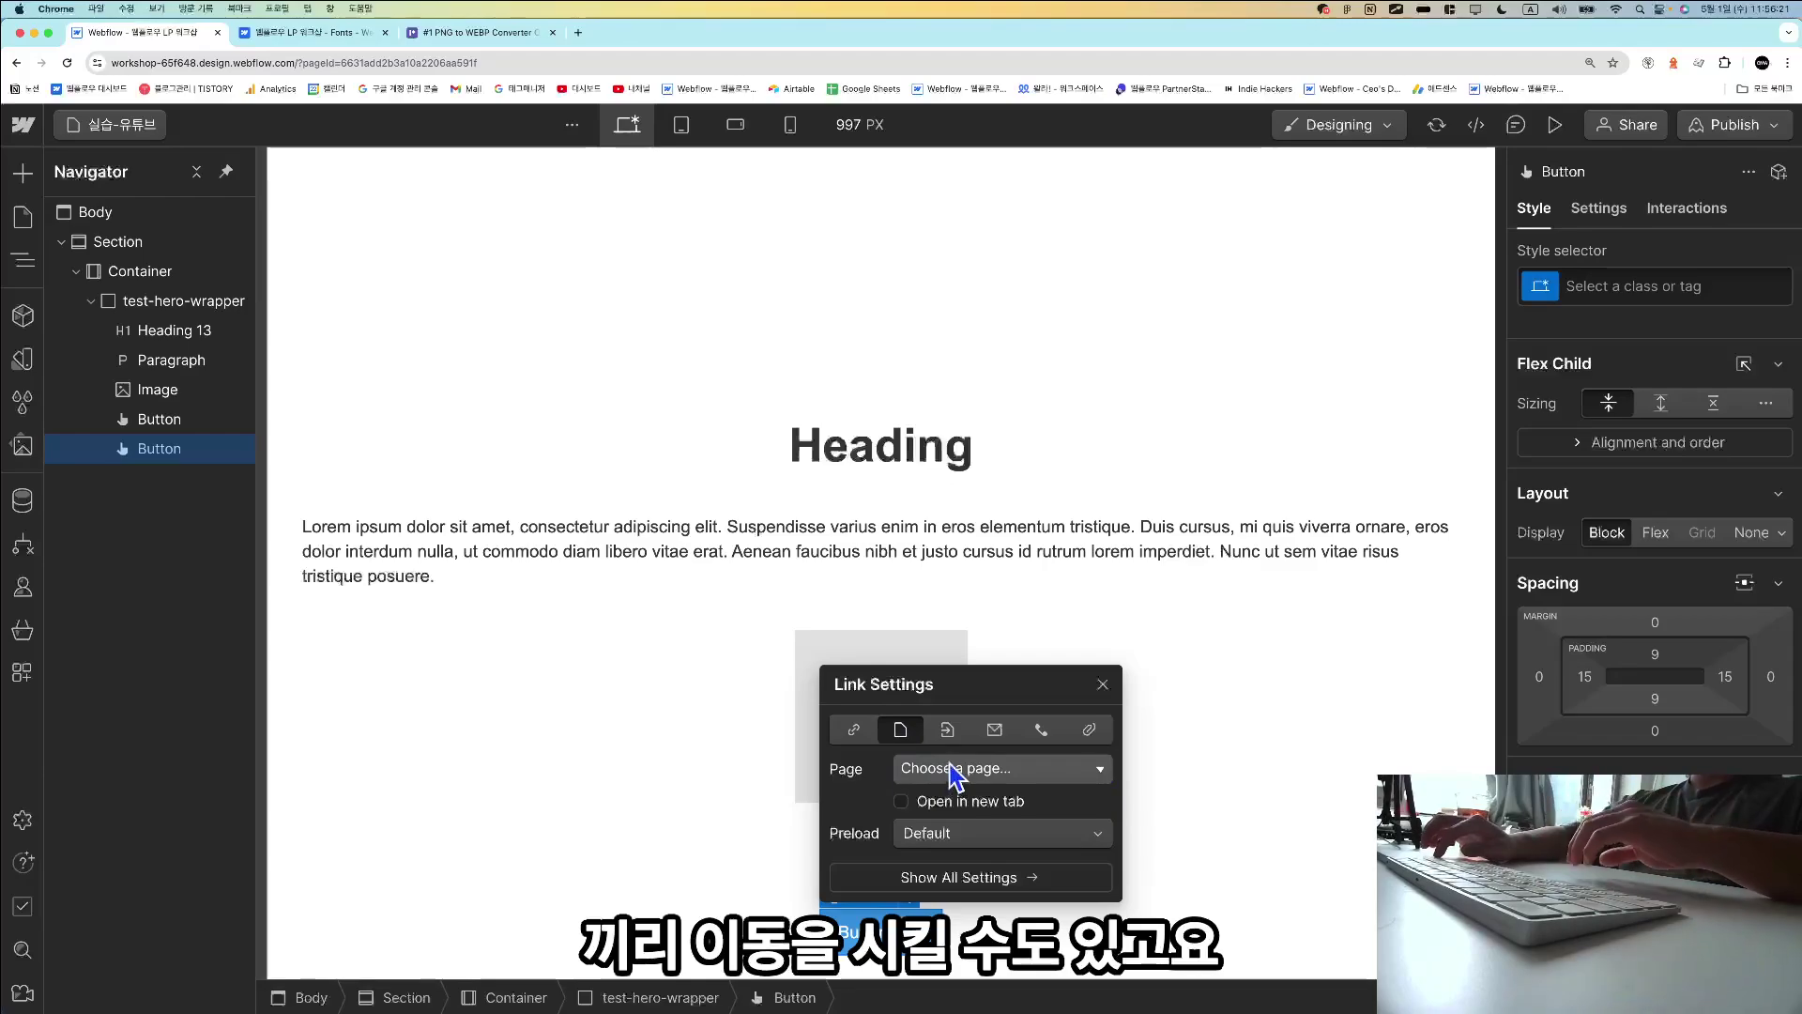
click(948, 731)
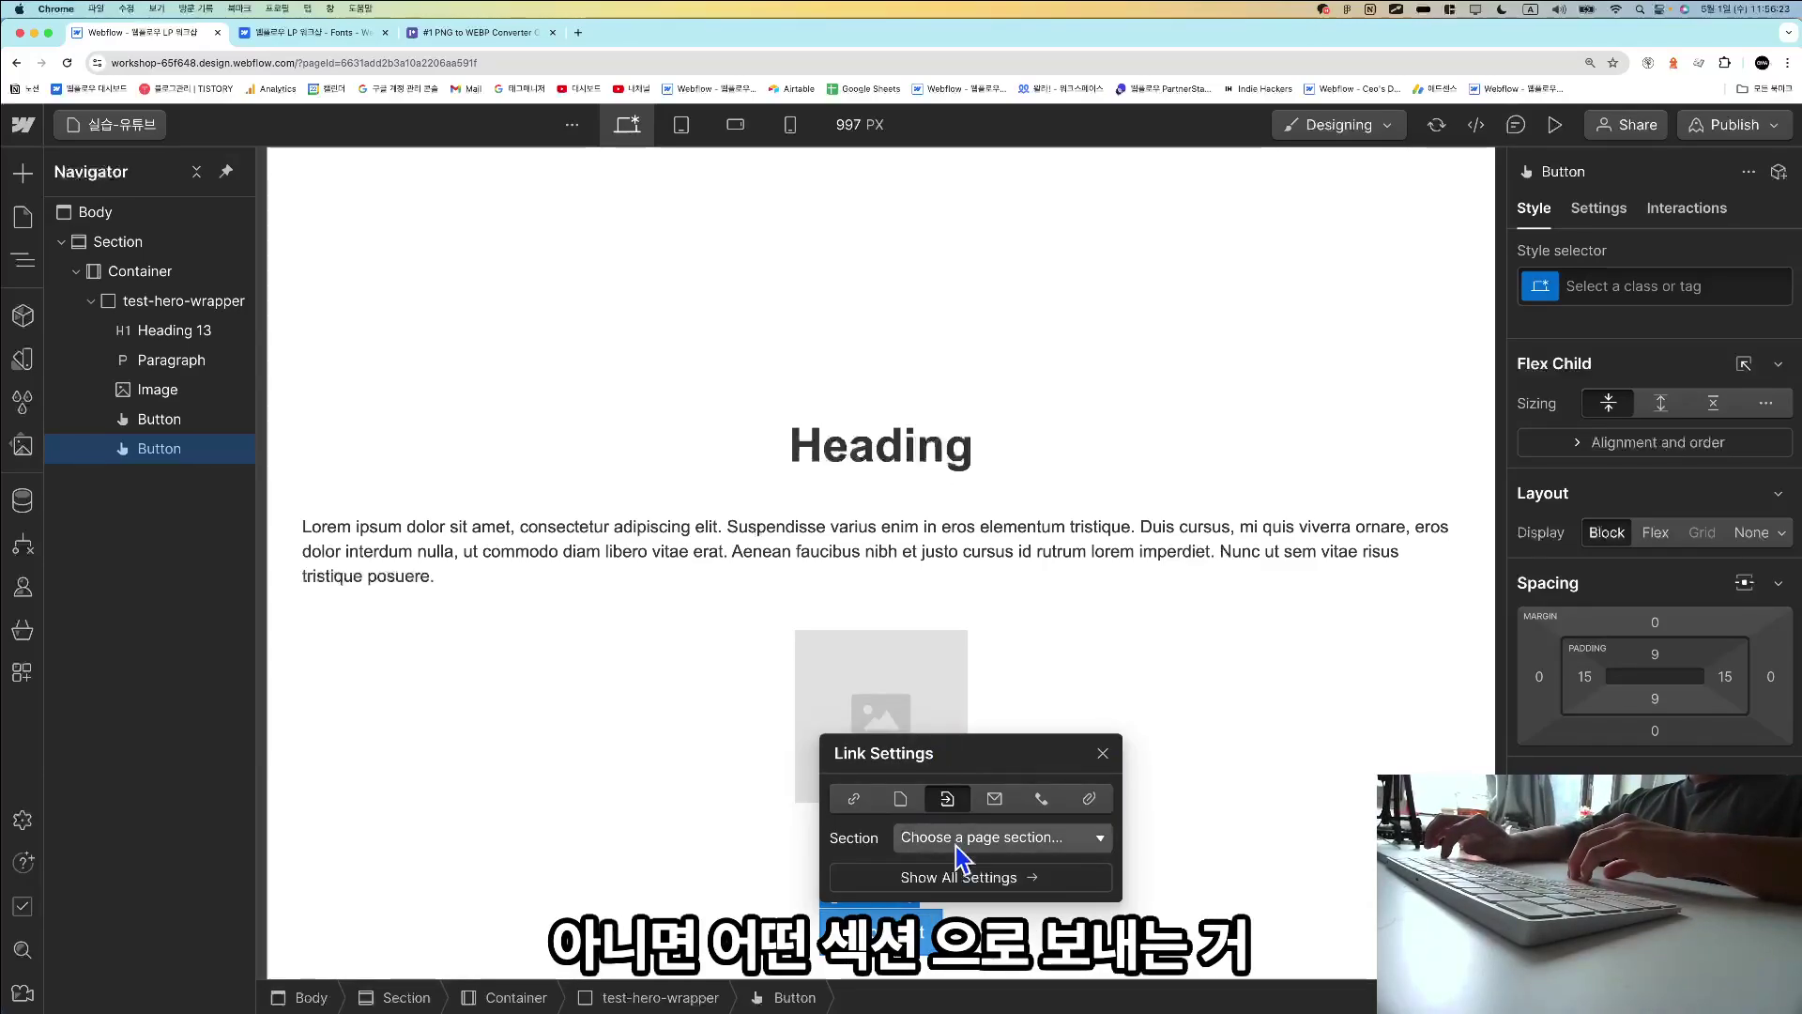
click(995, 798)
click(1042, 760)
click(1090, 772)
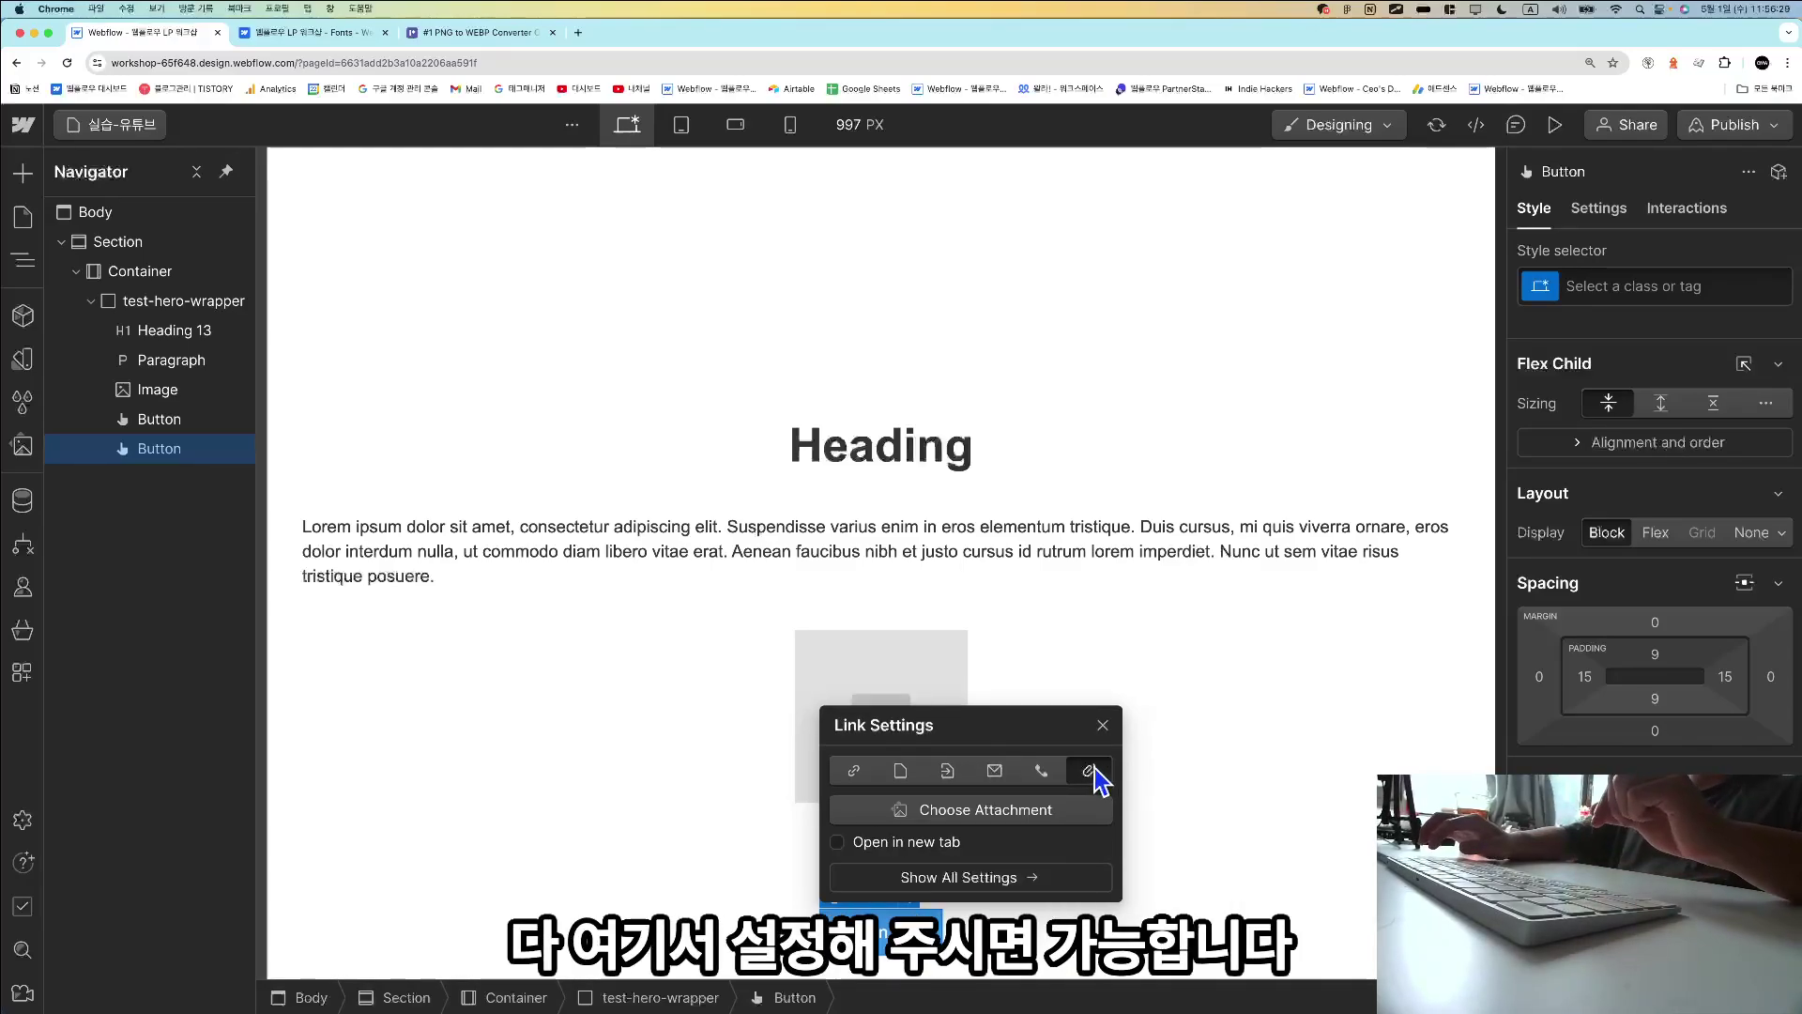
click(1101, 728)
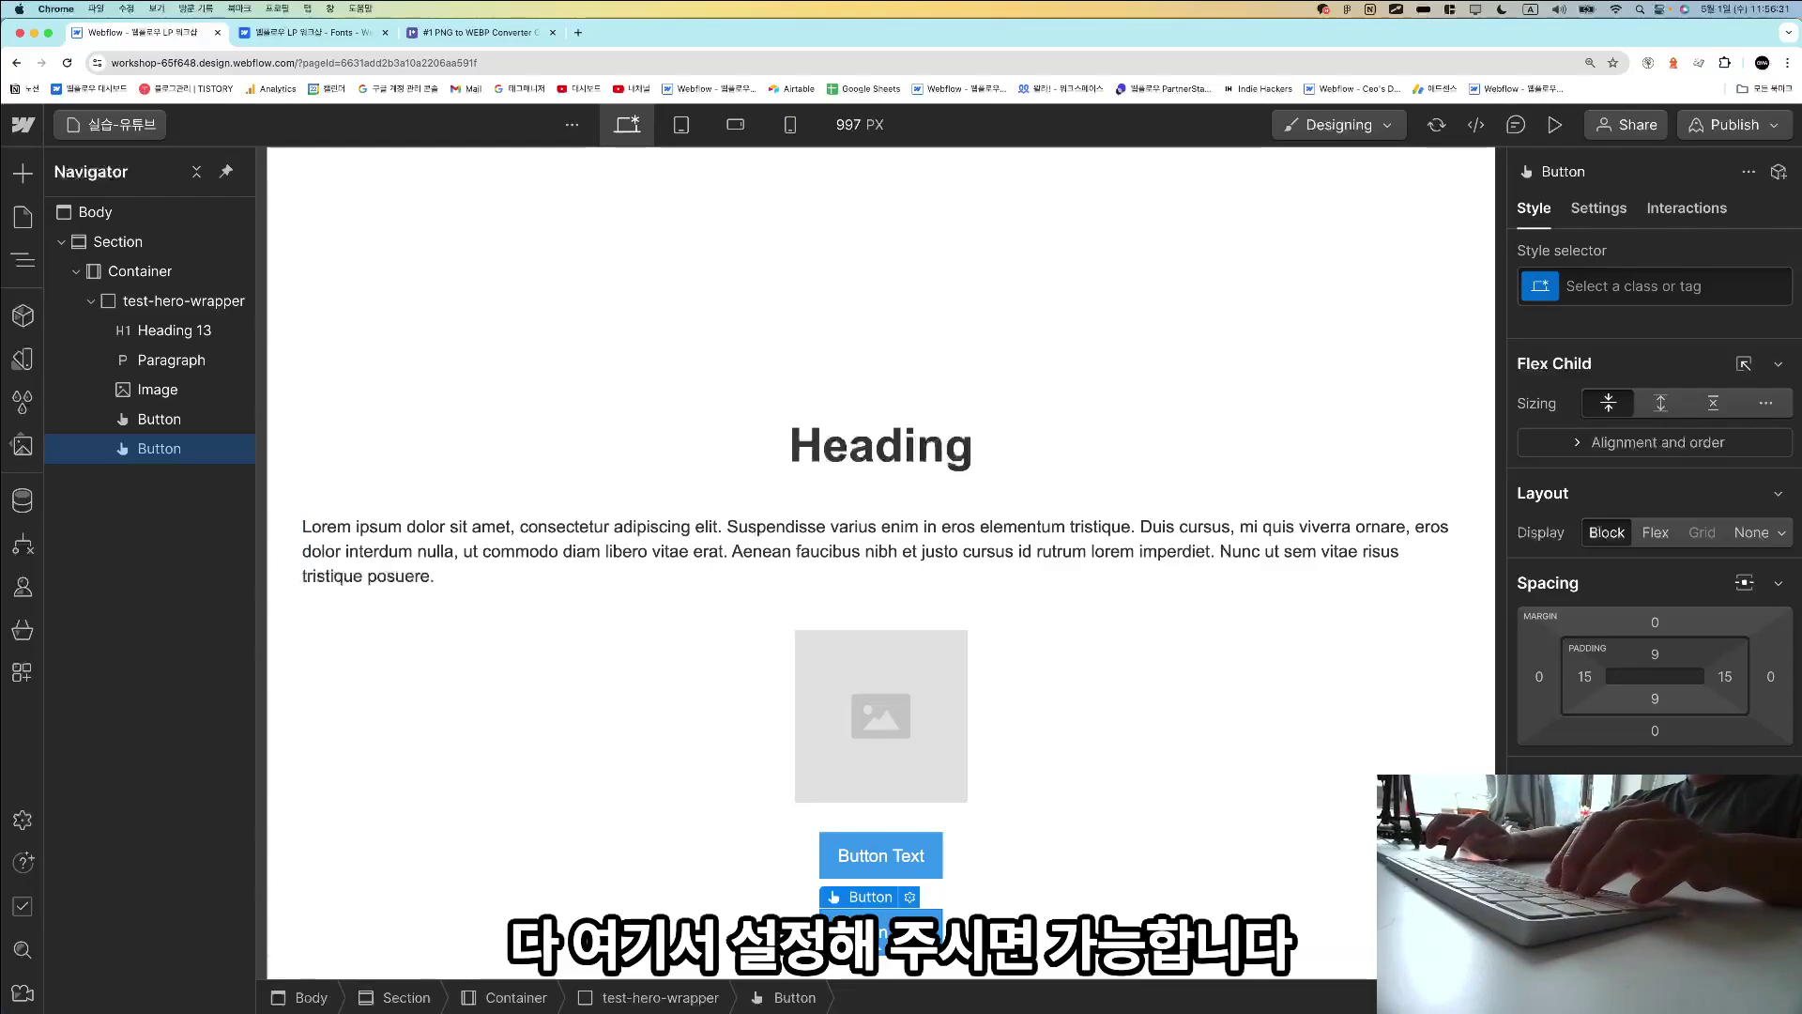
key(Delete)
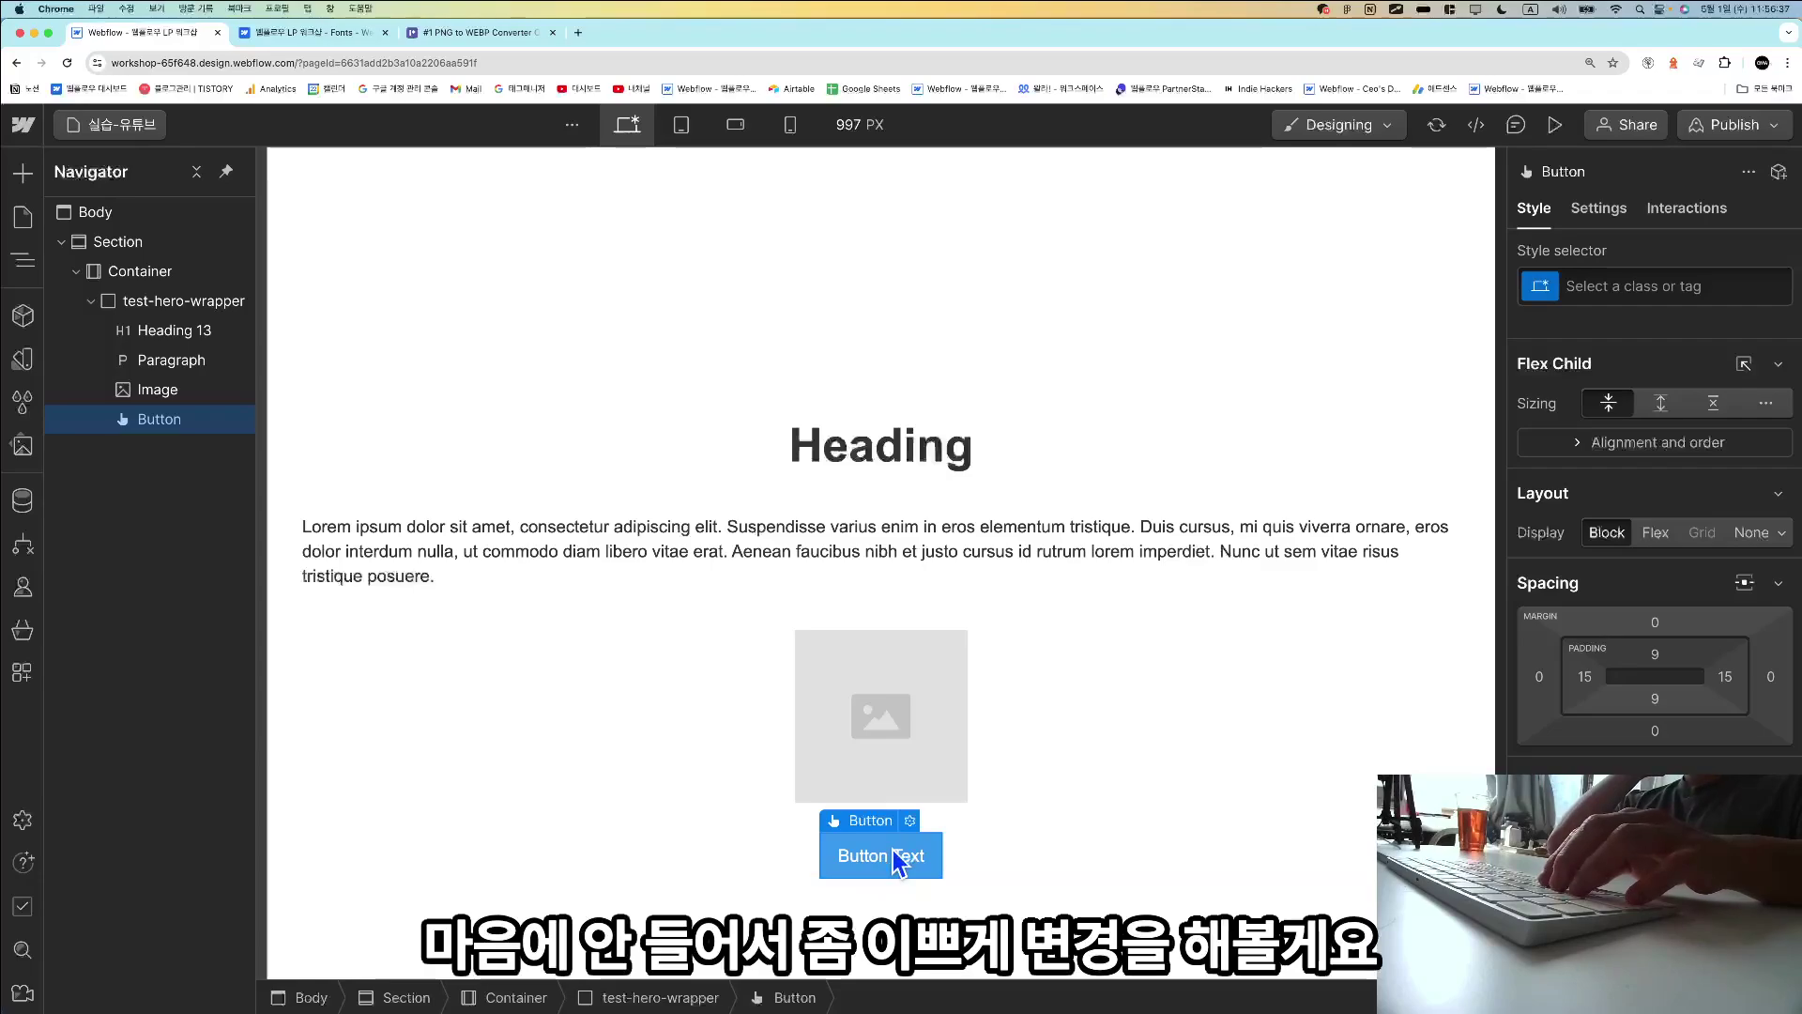
Check the button in the Flex-Vertical example of the Notion lesson notes and return to the Webflow Designer.
key(super+Tab)
scroll(892, 863, down, 10)
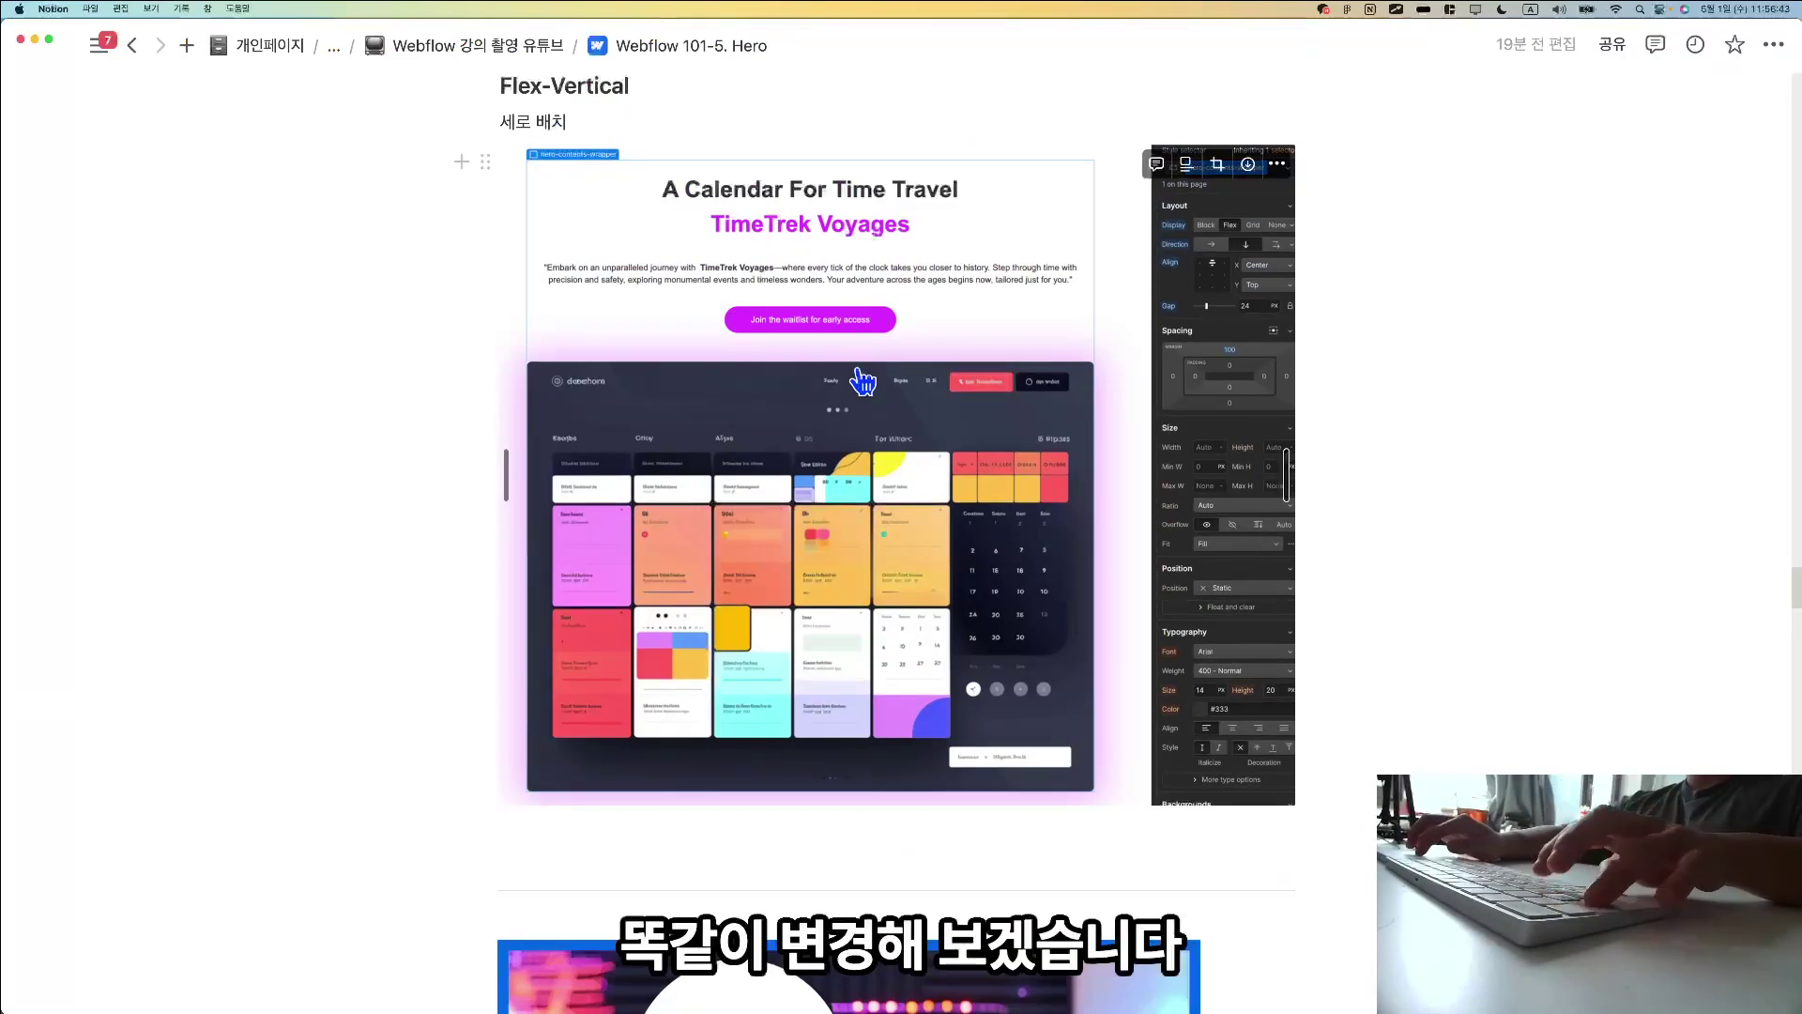
key(super+Tab)
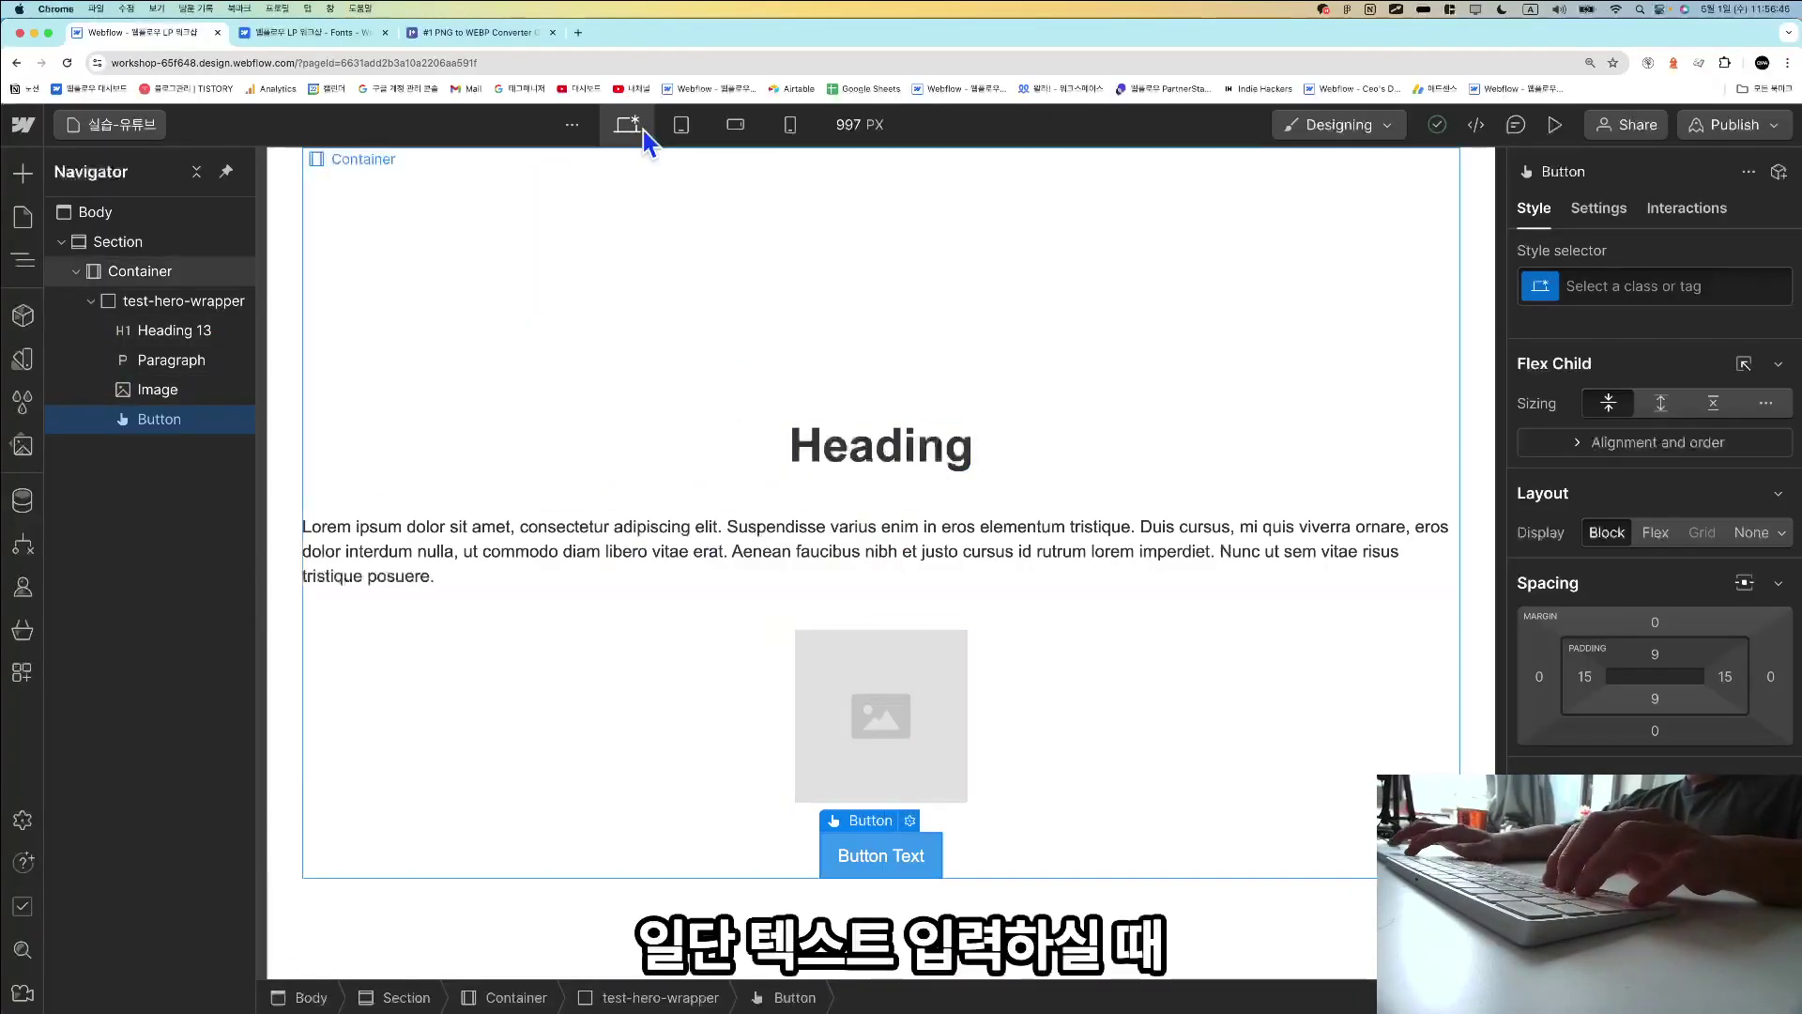
Compose the button text "Join the Waitlist for the Early Access" in the browser's address bar.
click(668, 58)
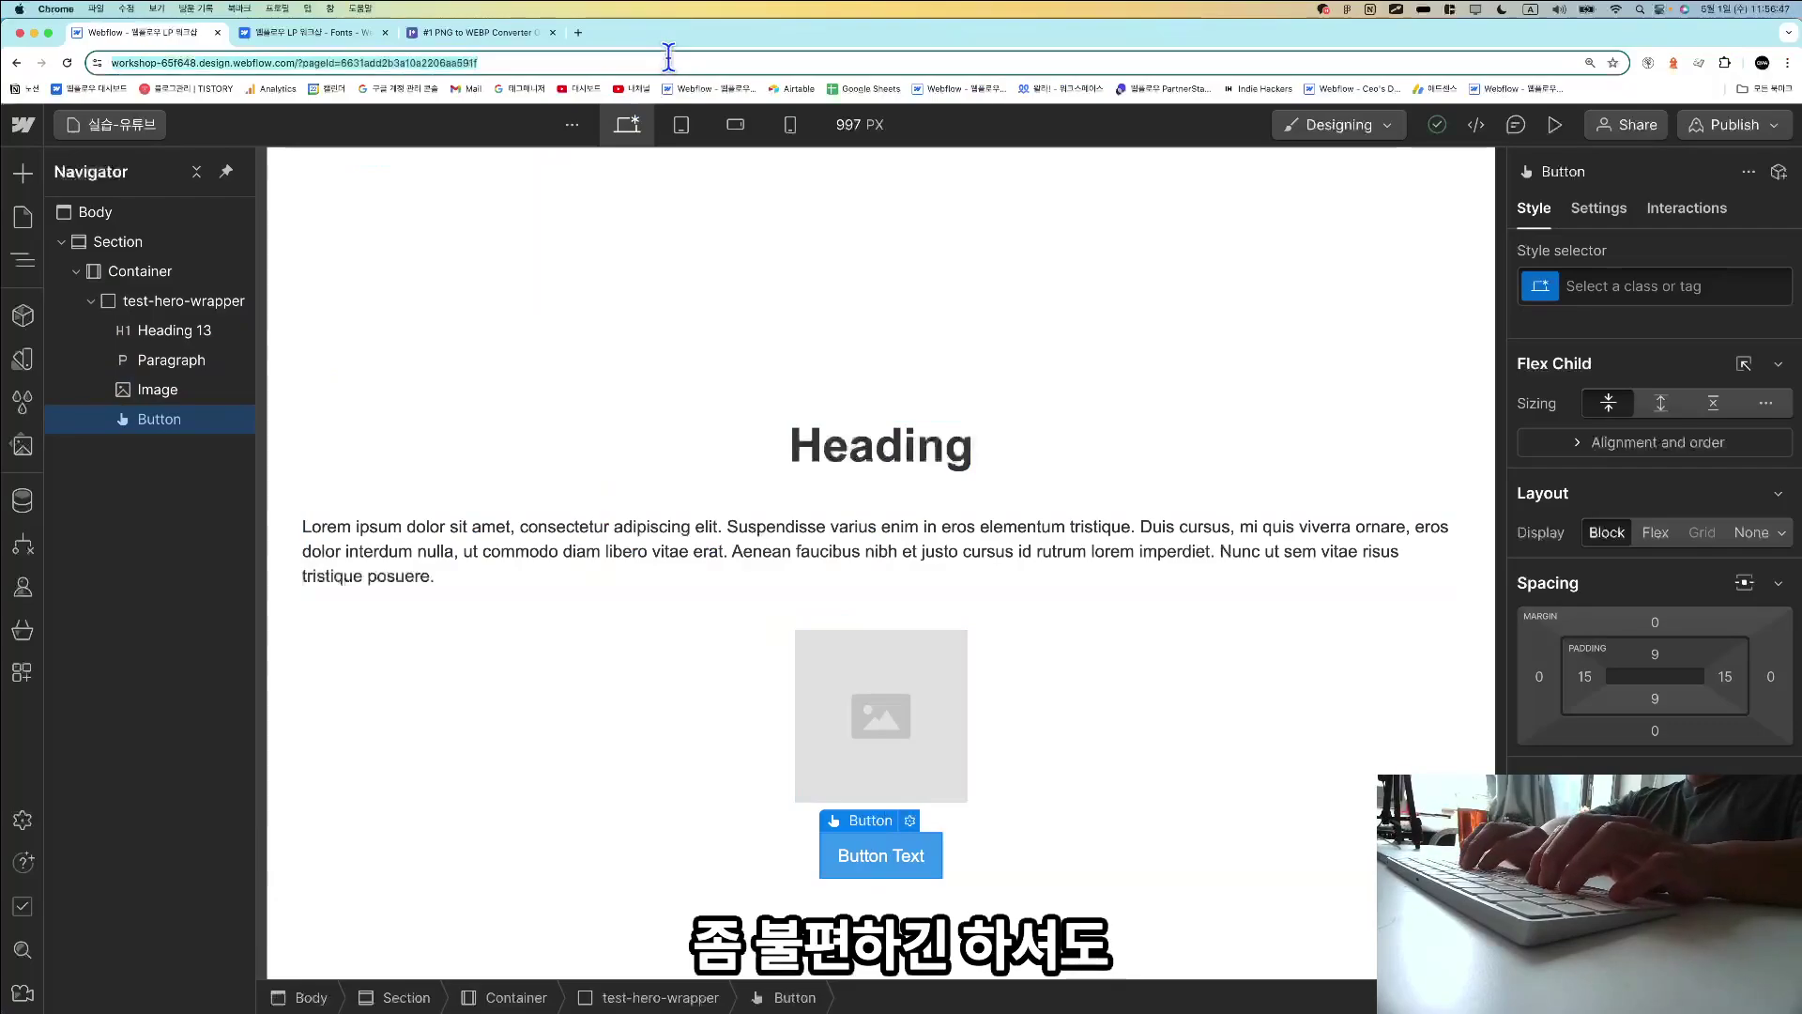
text(Join)
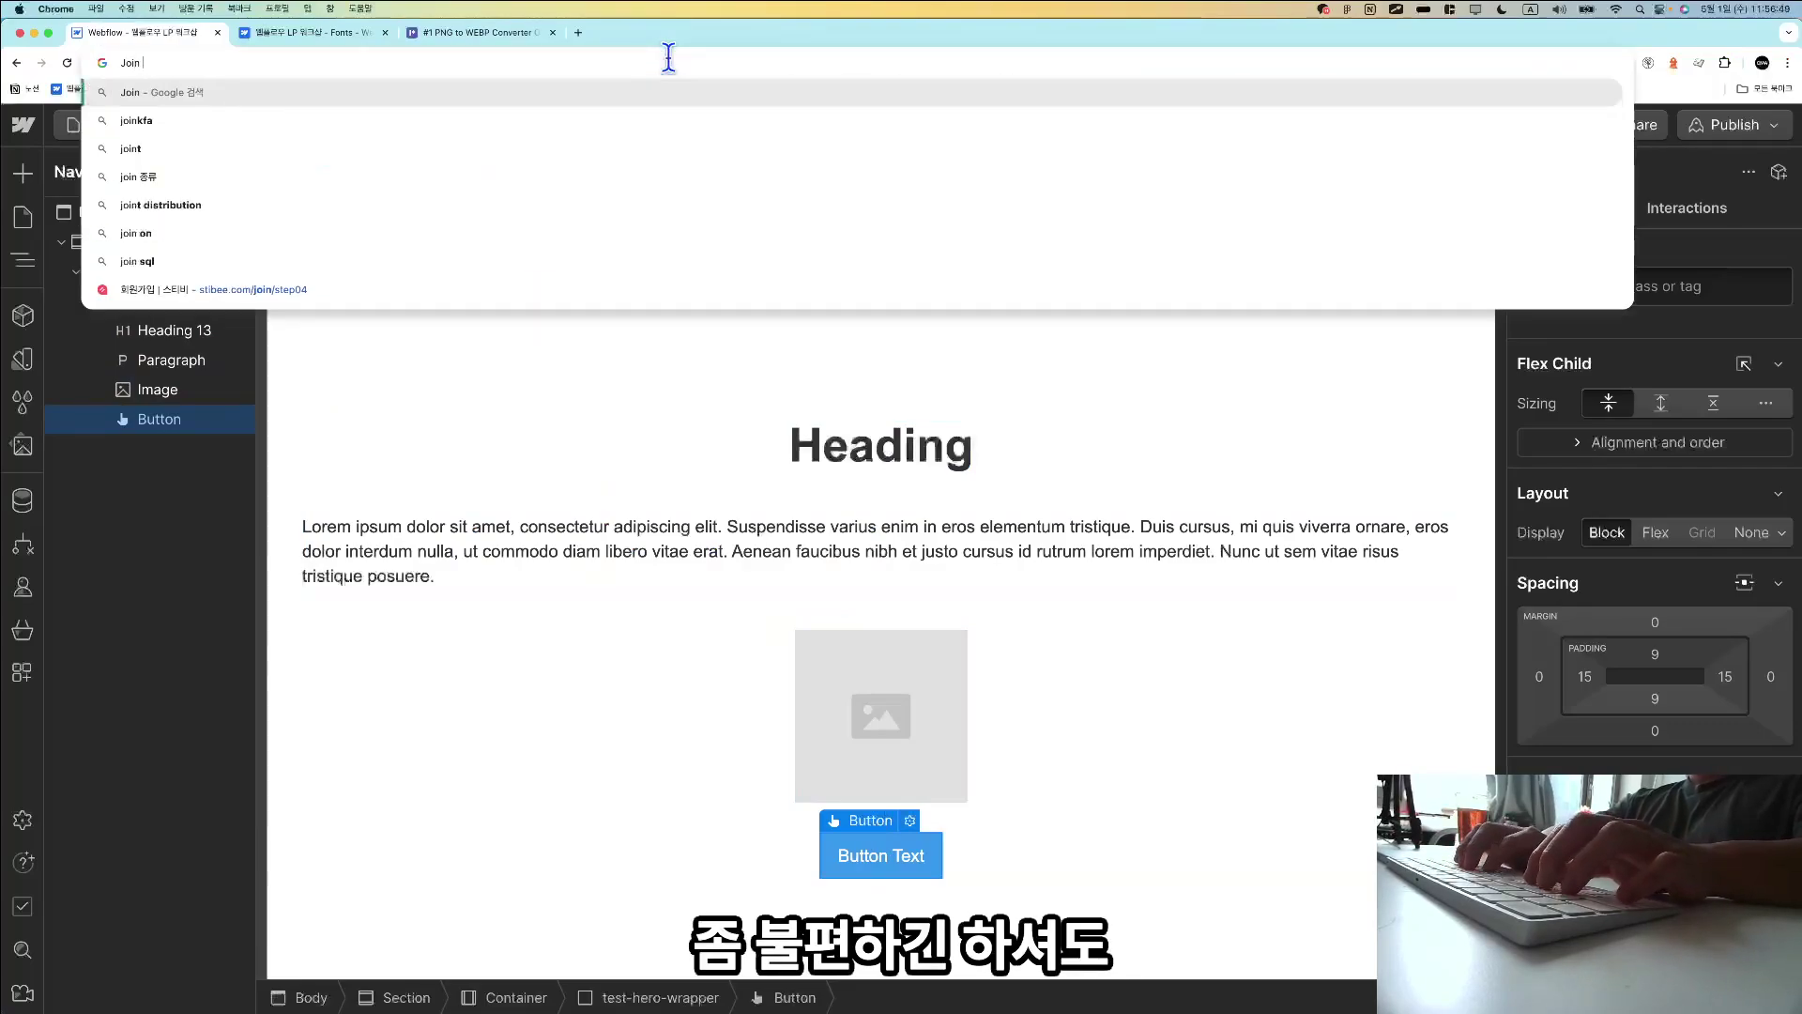
text( the)
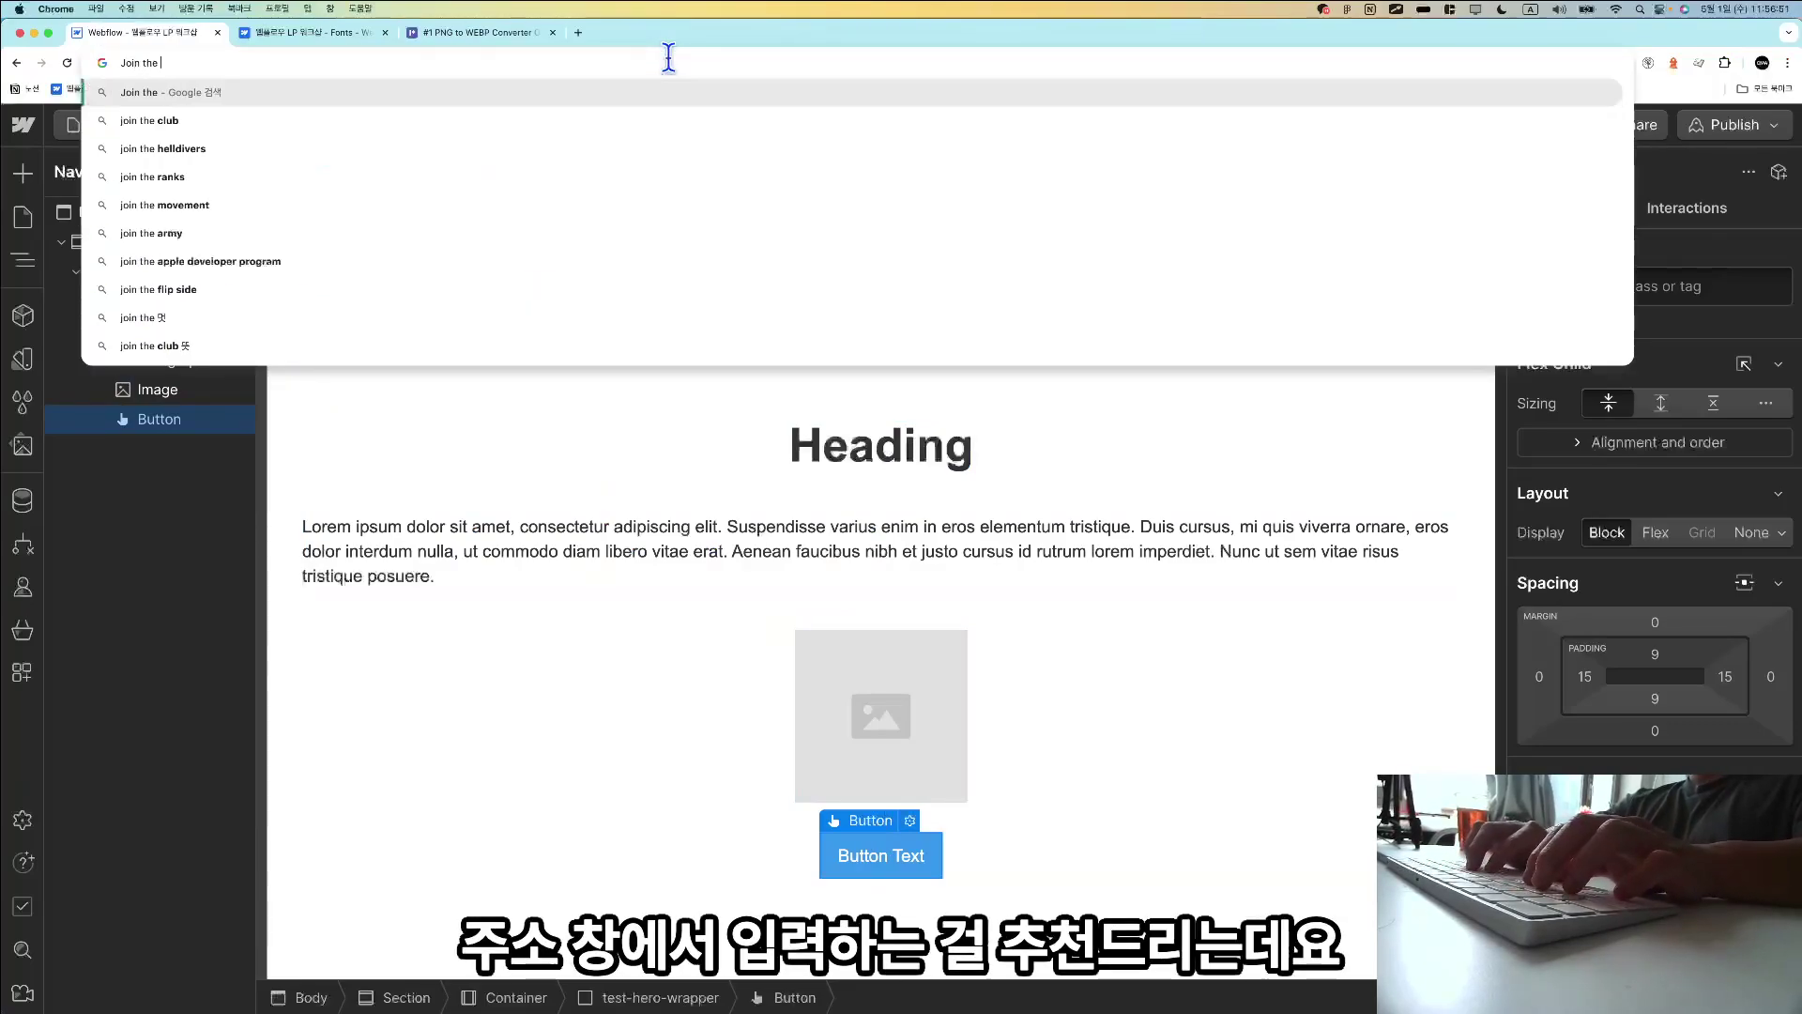
text( W)
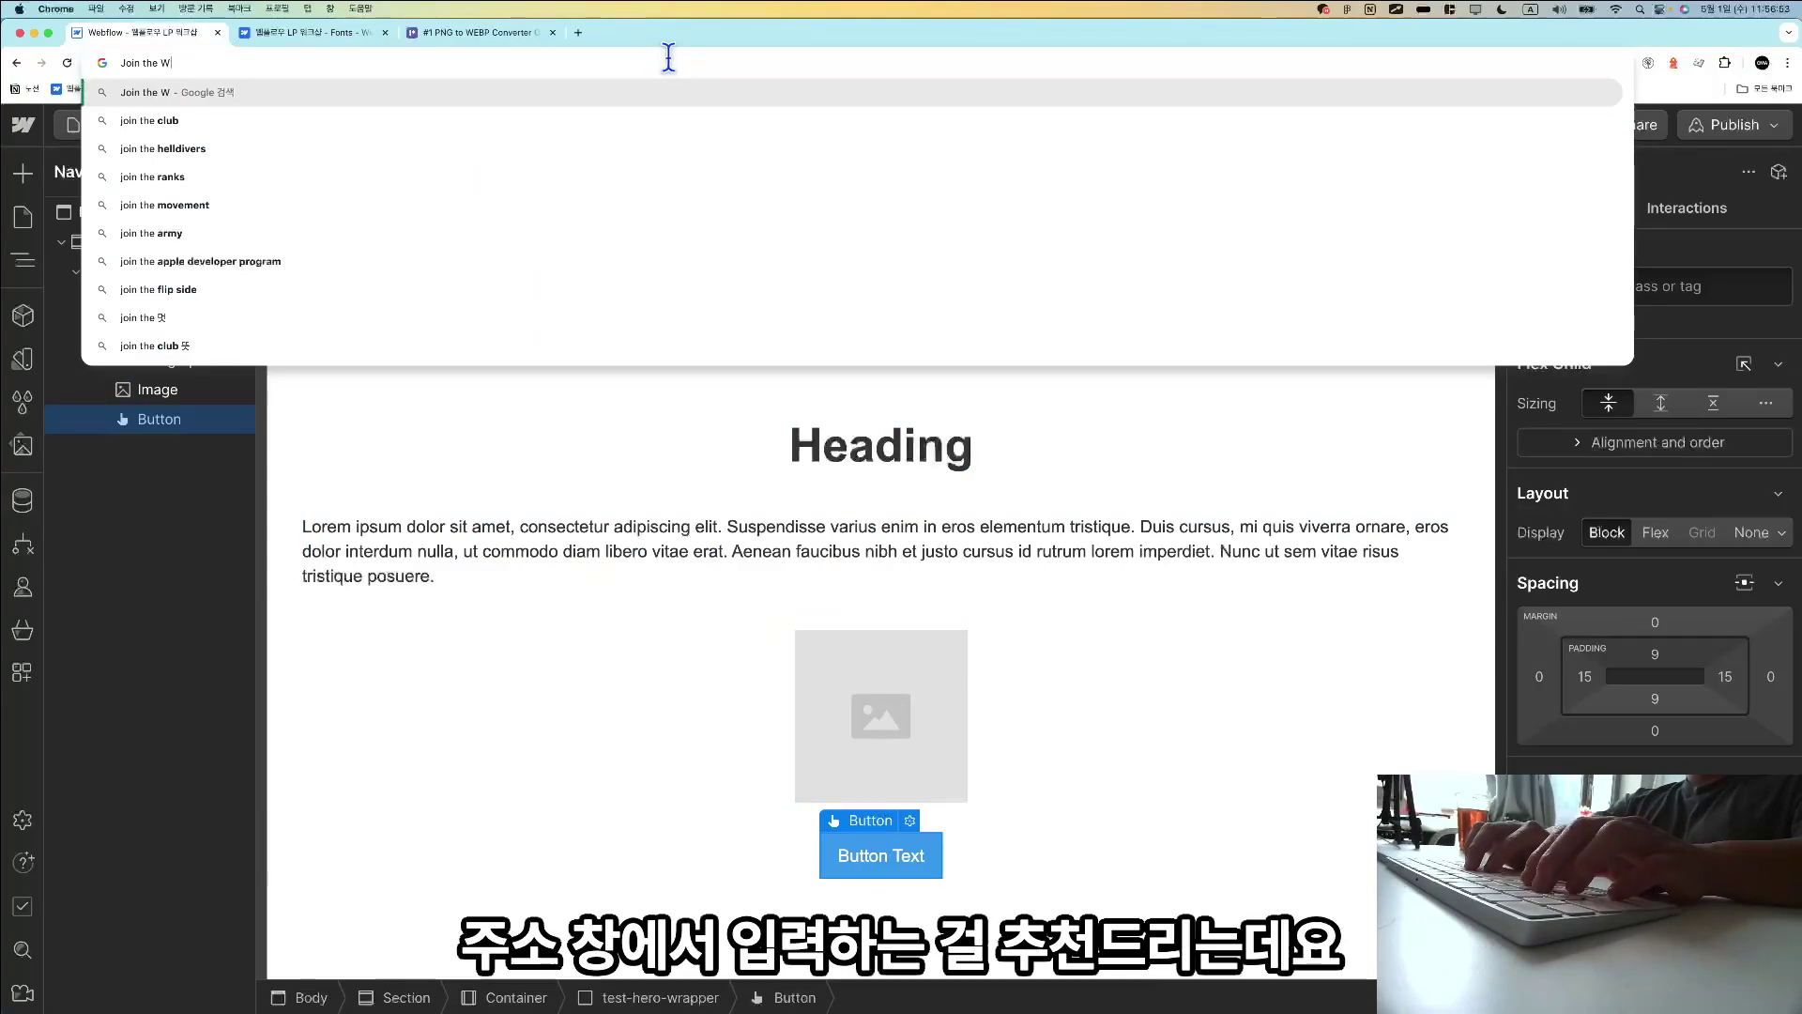
text(ai)
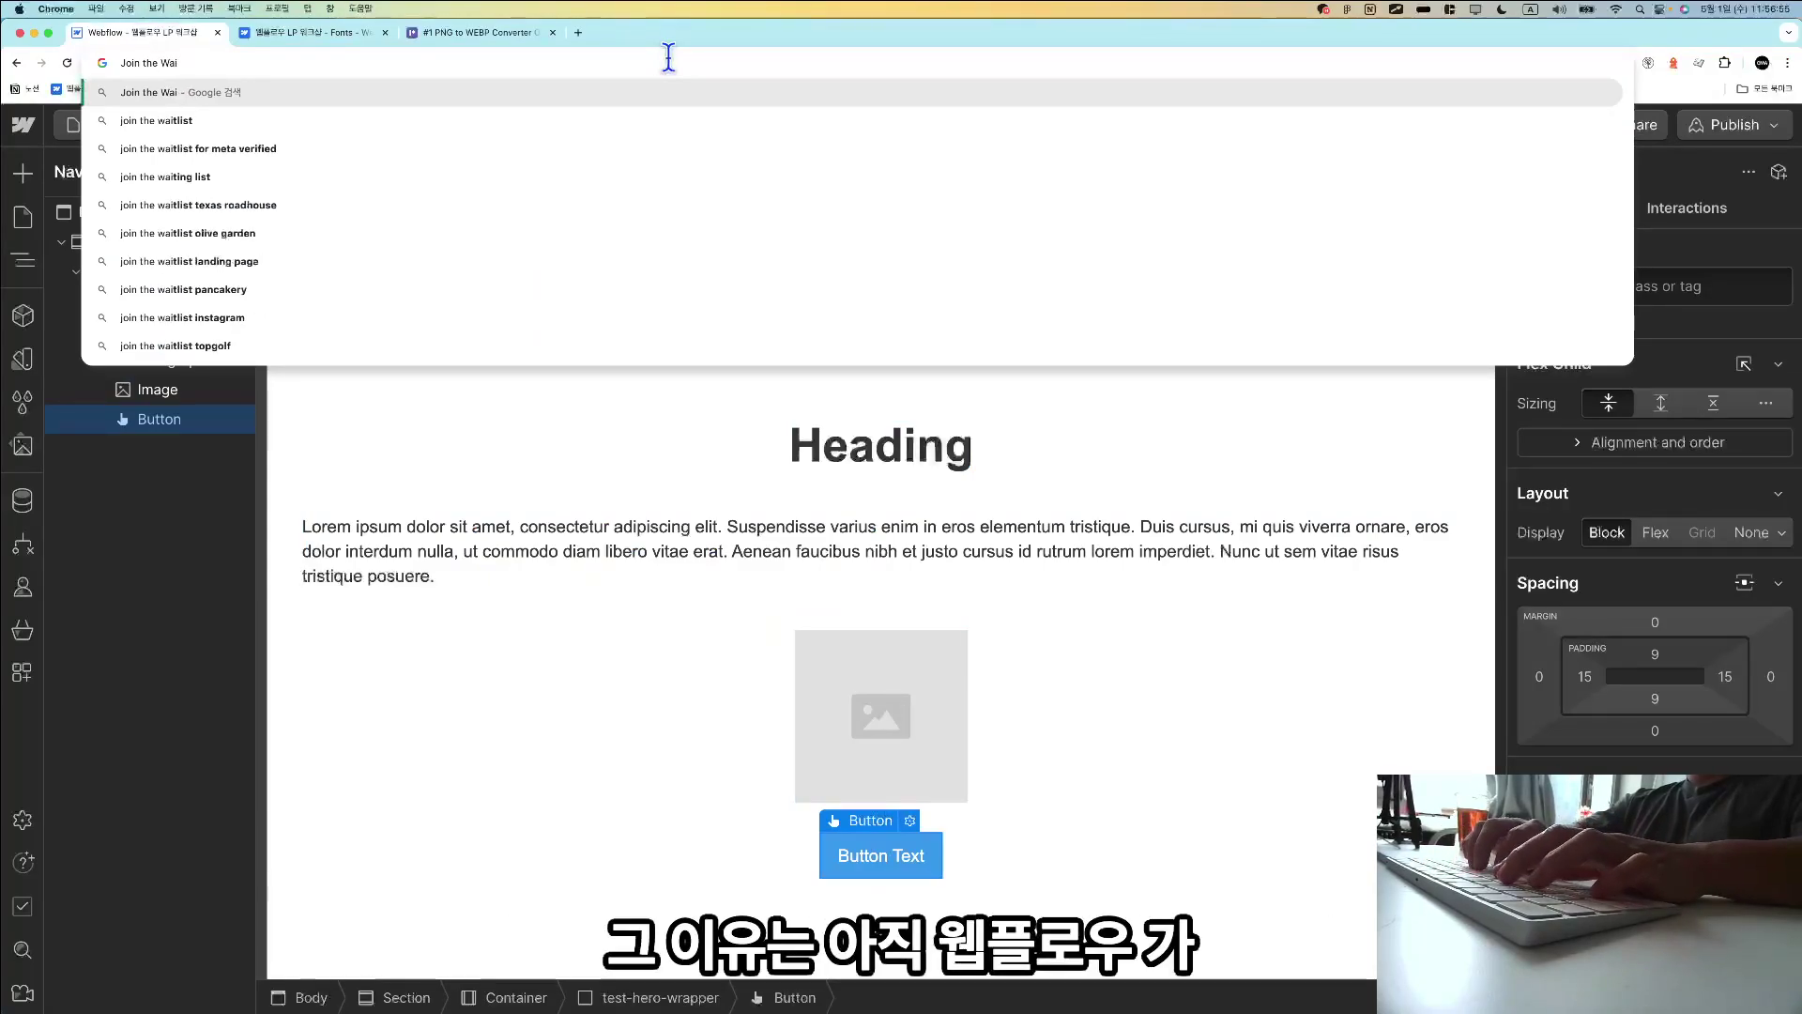
text(tlist)
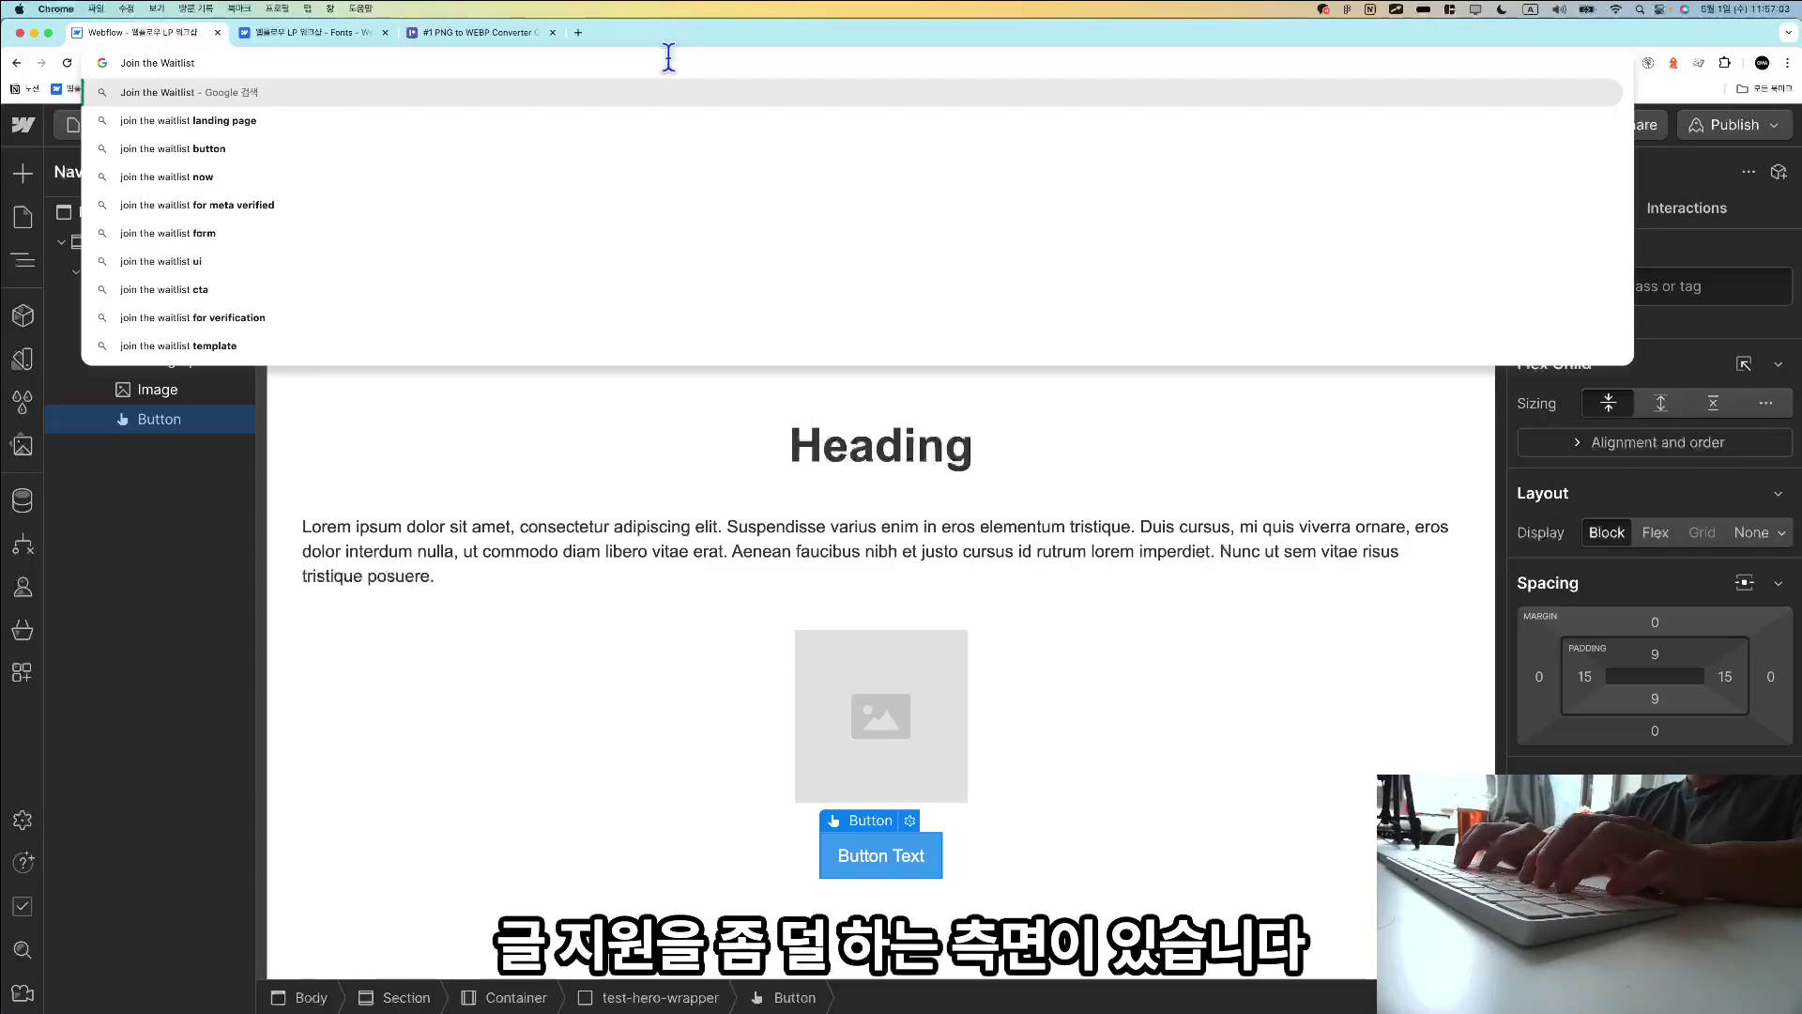
text(for the )
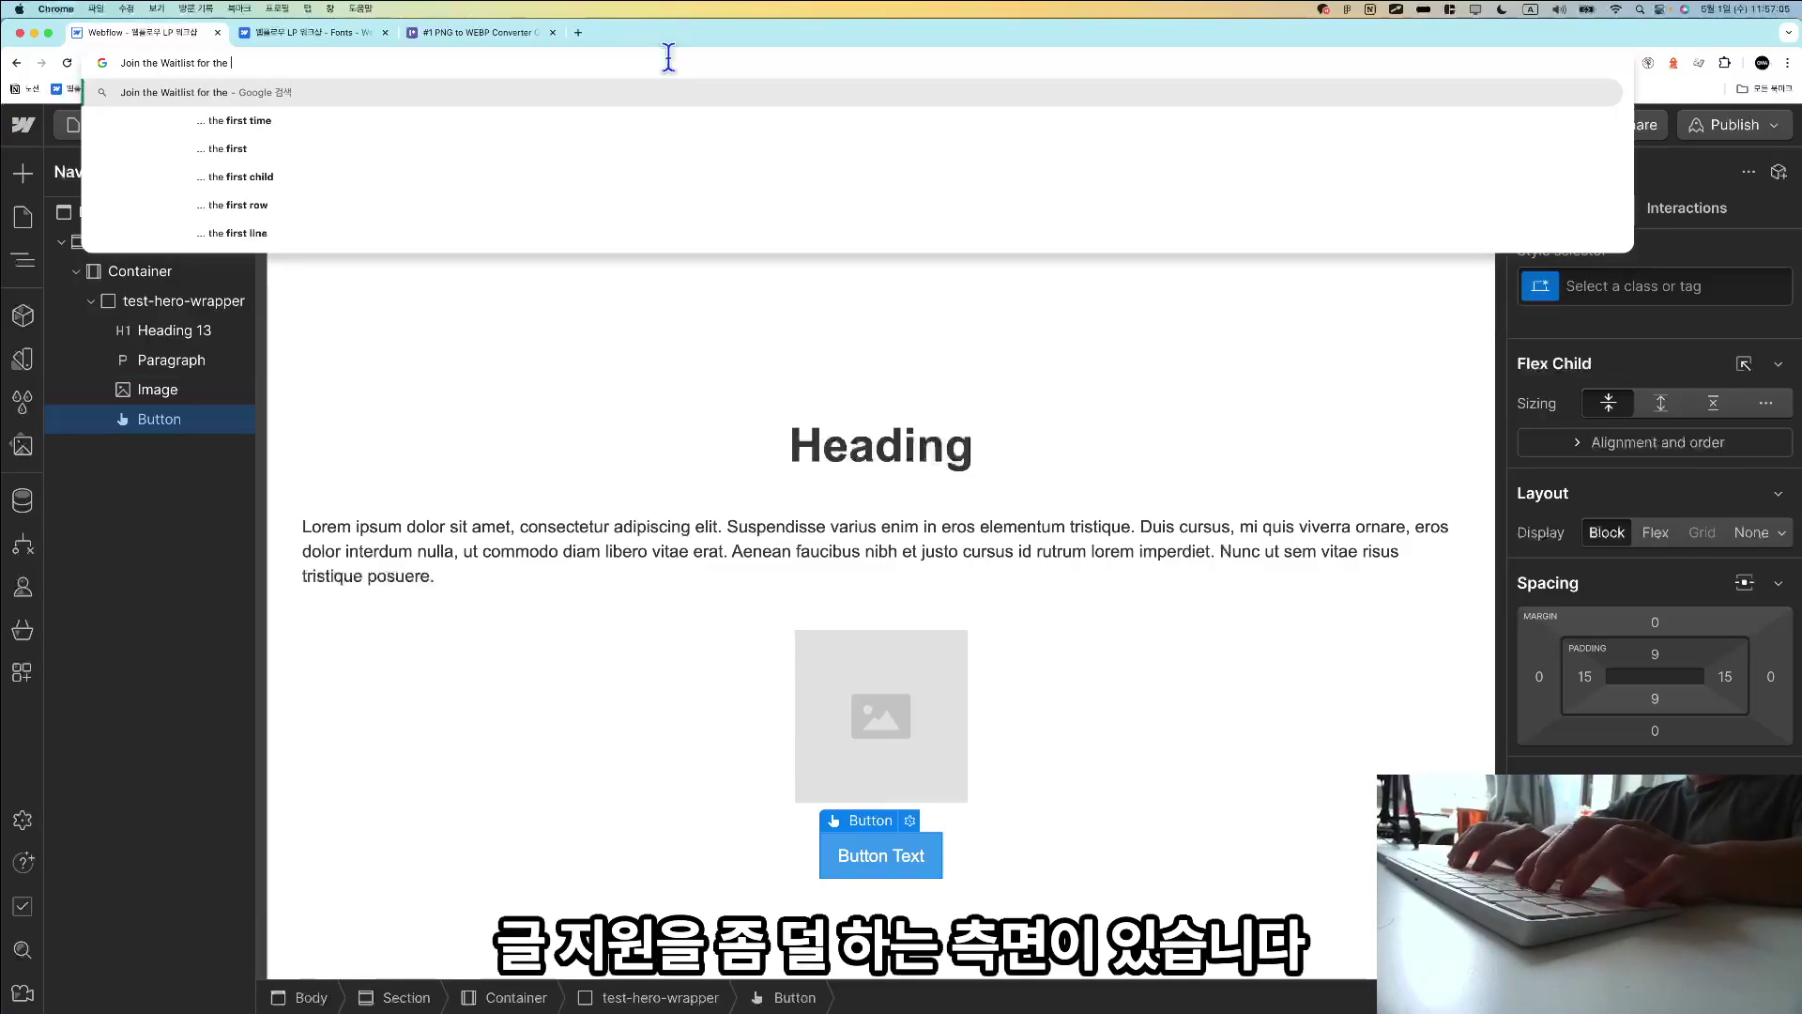
text(early)
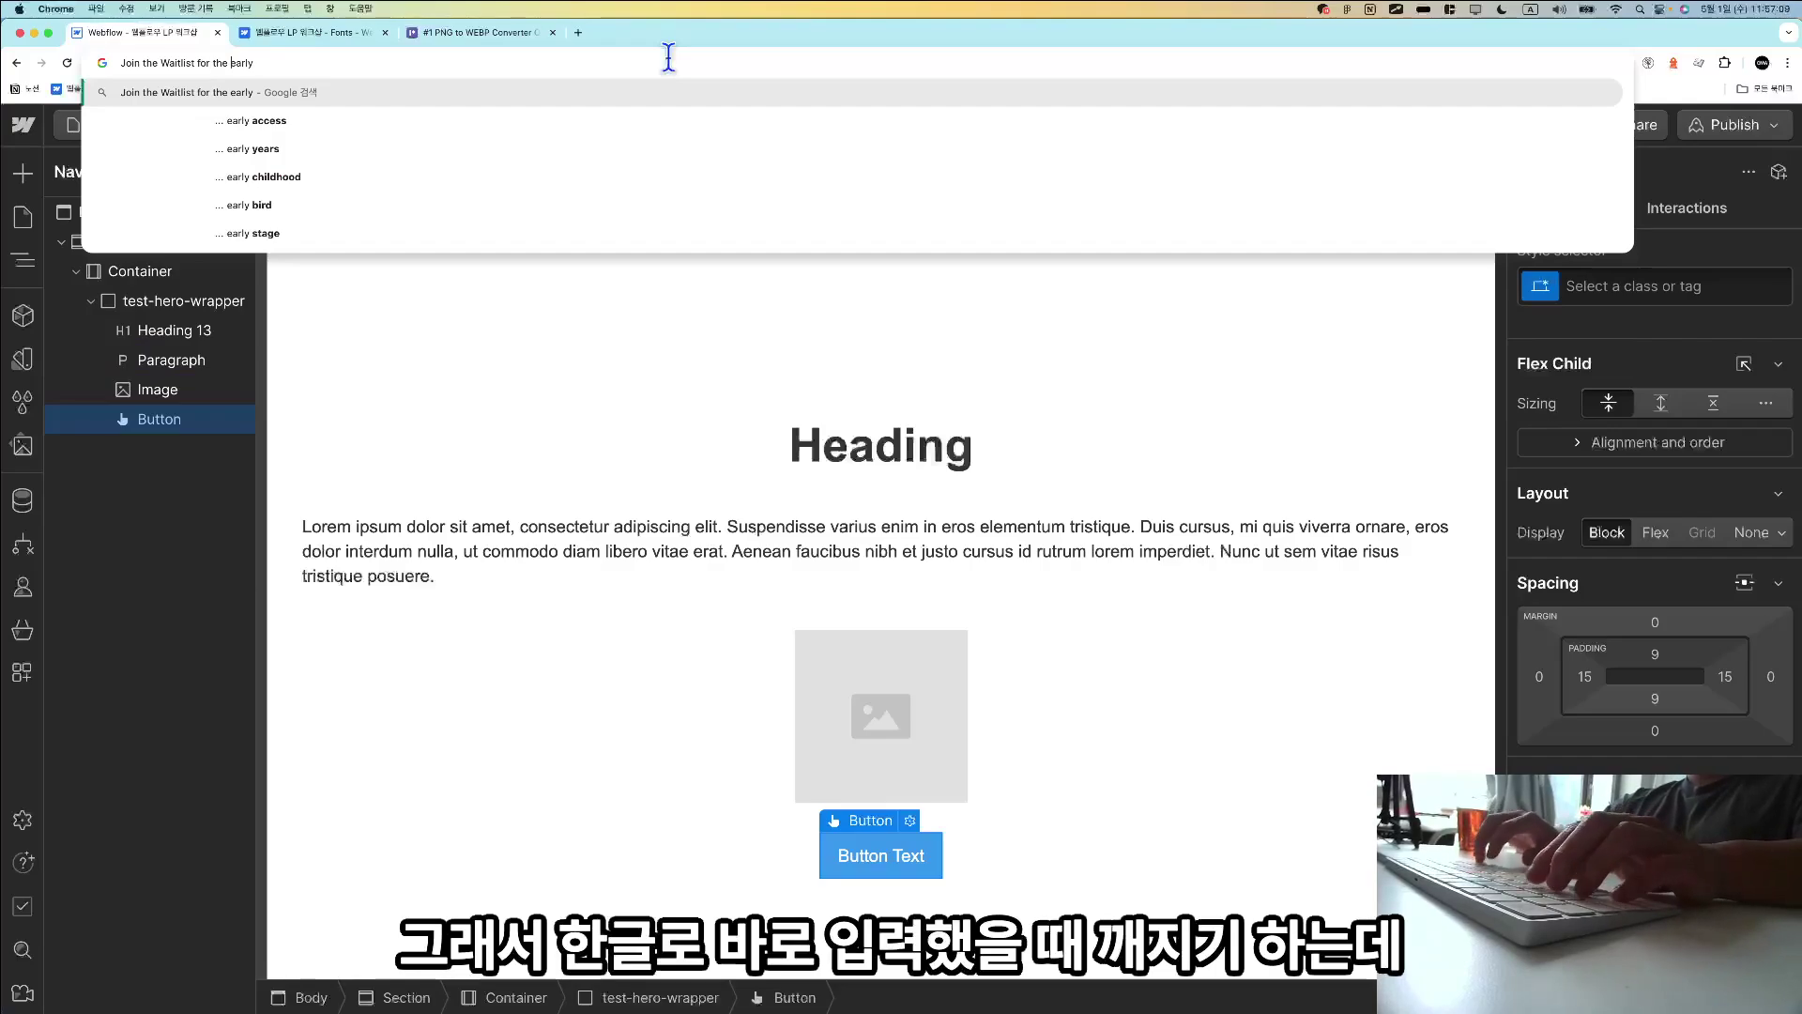
key(Delete)
text(E)
key(End)
text(Access)
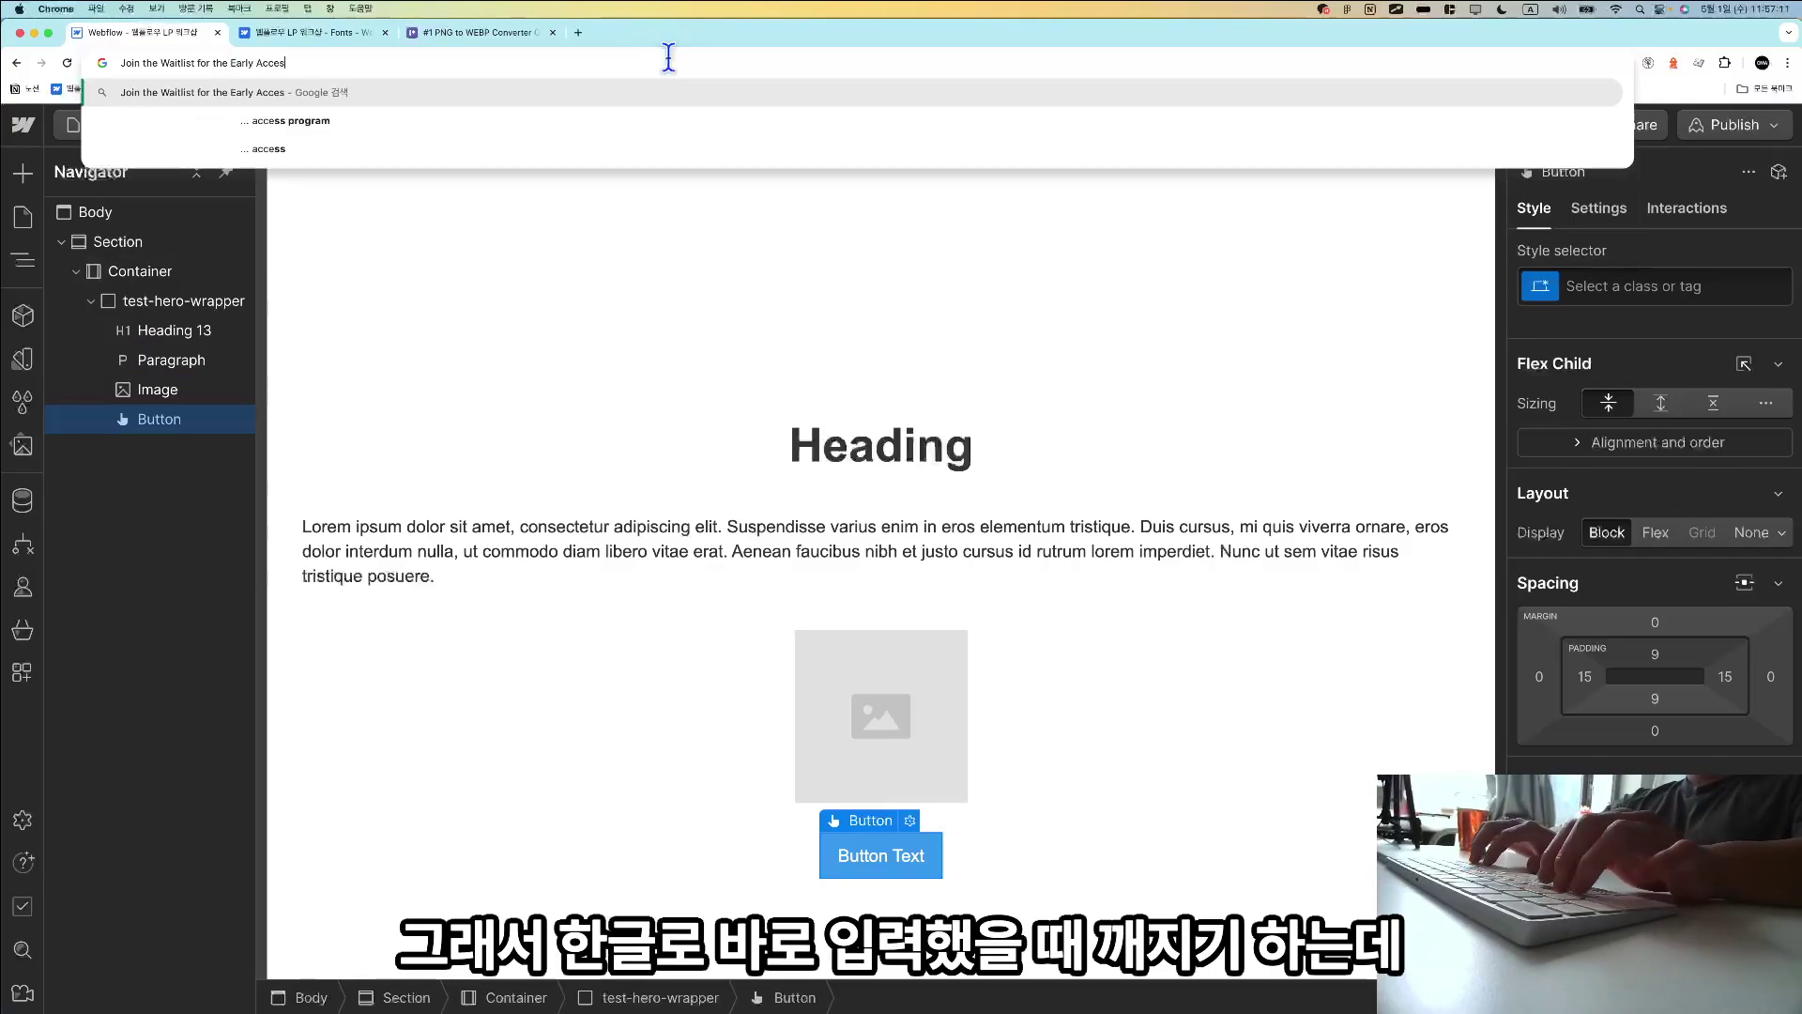
Copy the composed text and replace the hero button's label with it.
key(super+a)
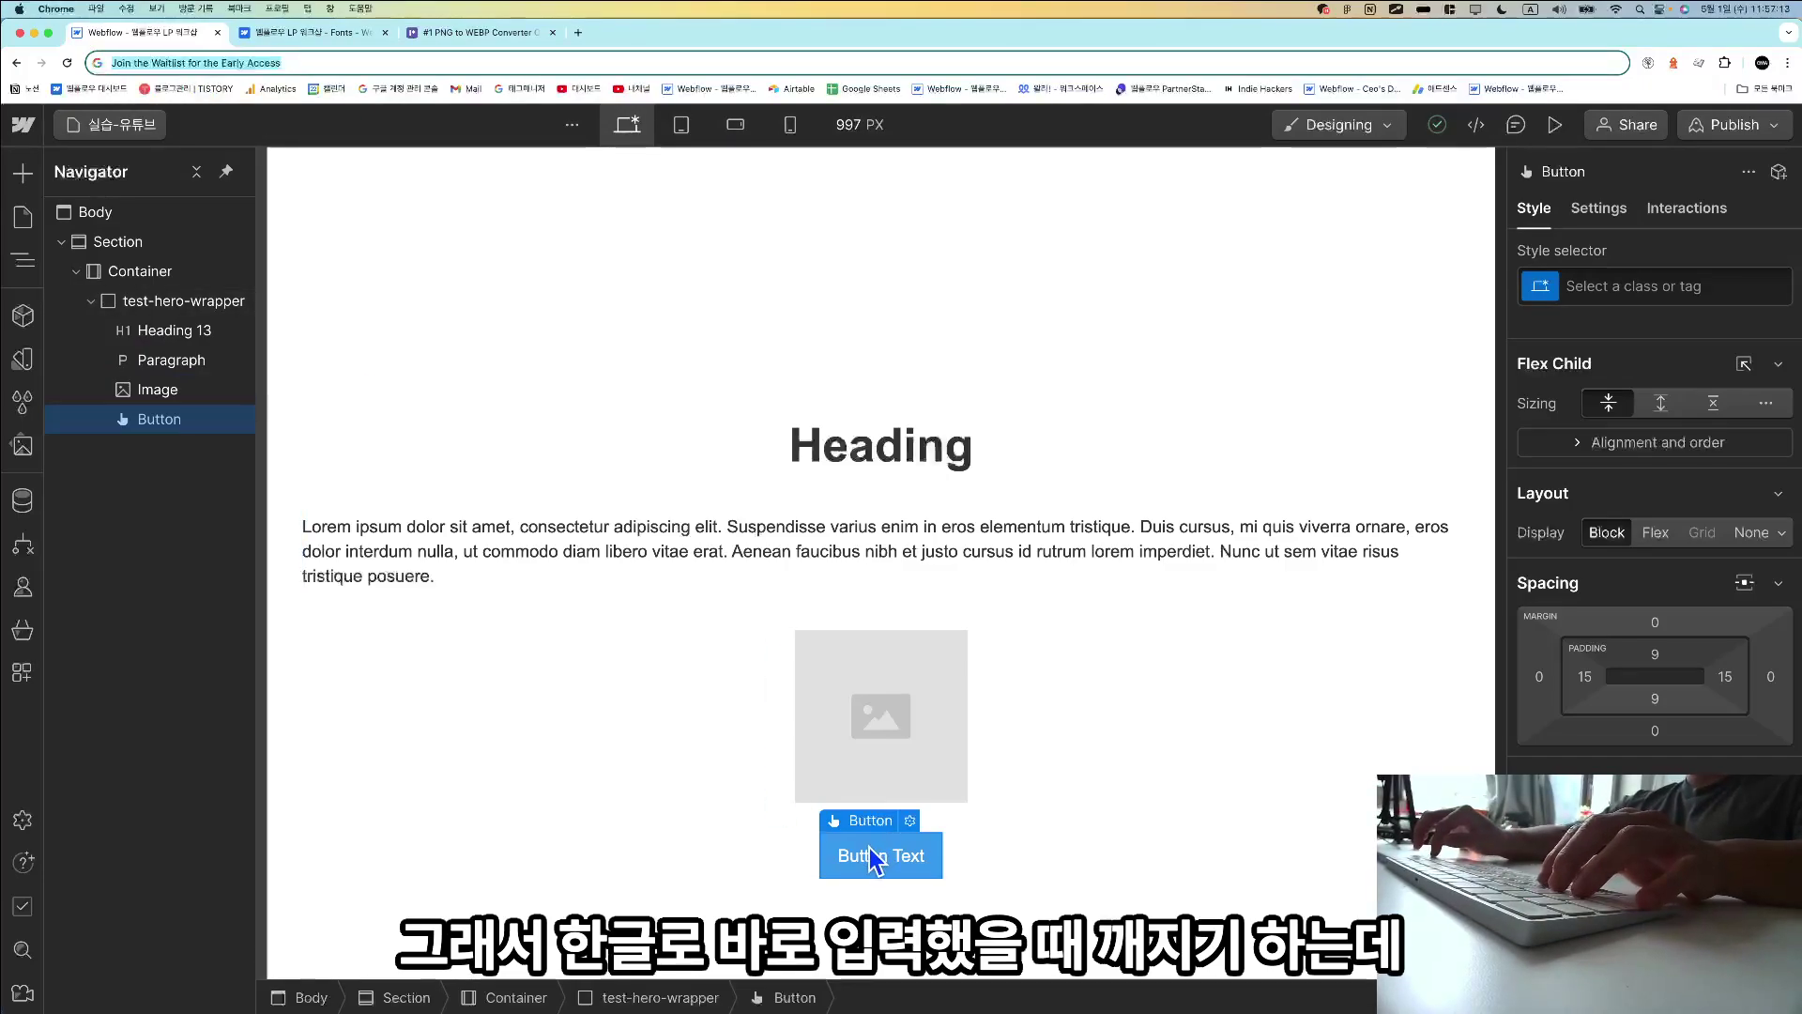
key(super+c)
double_click(873, 861)
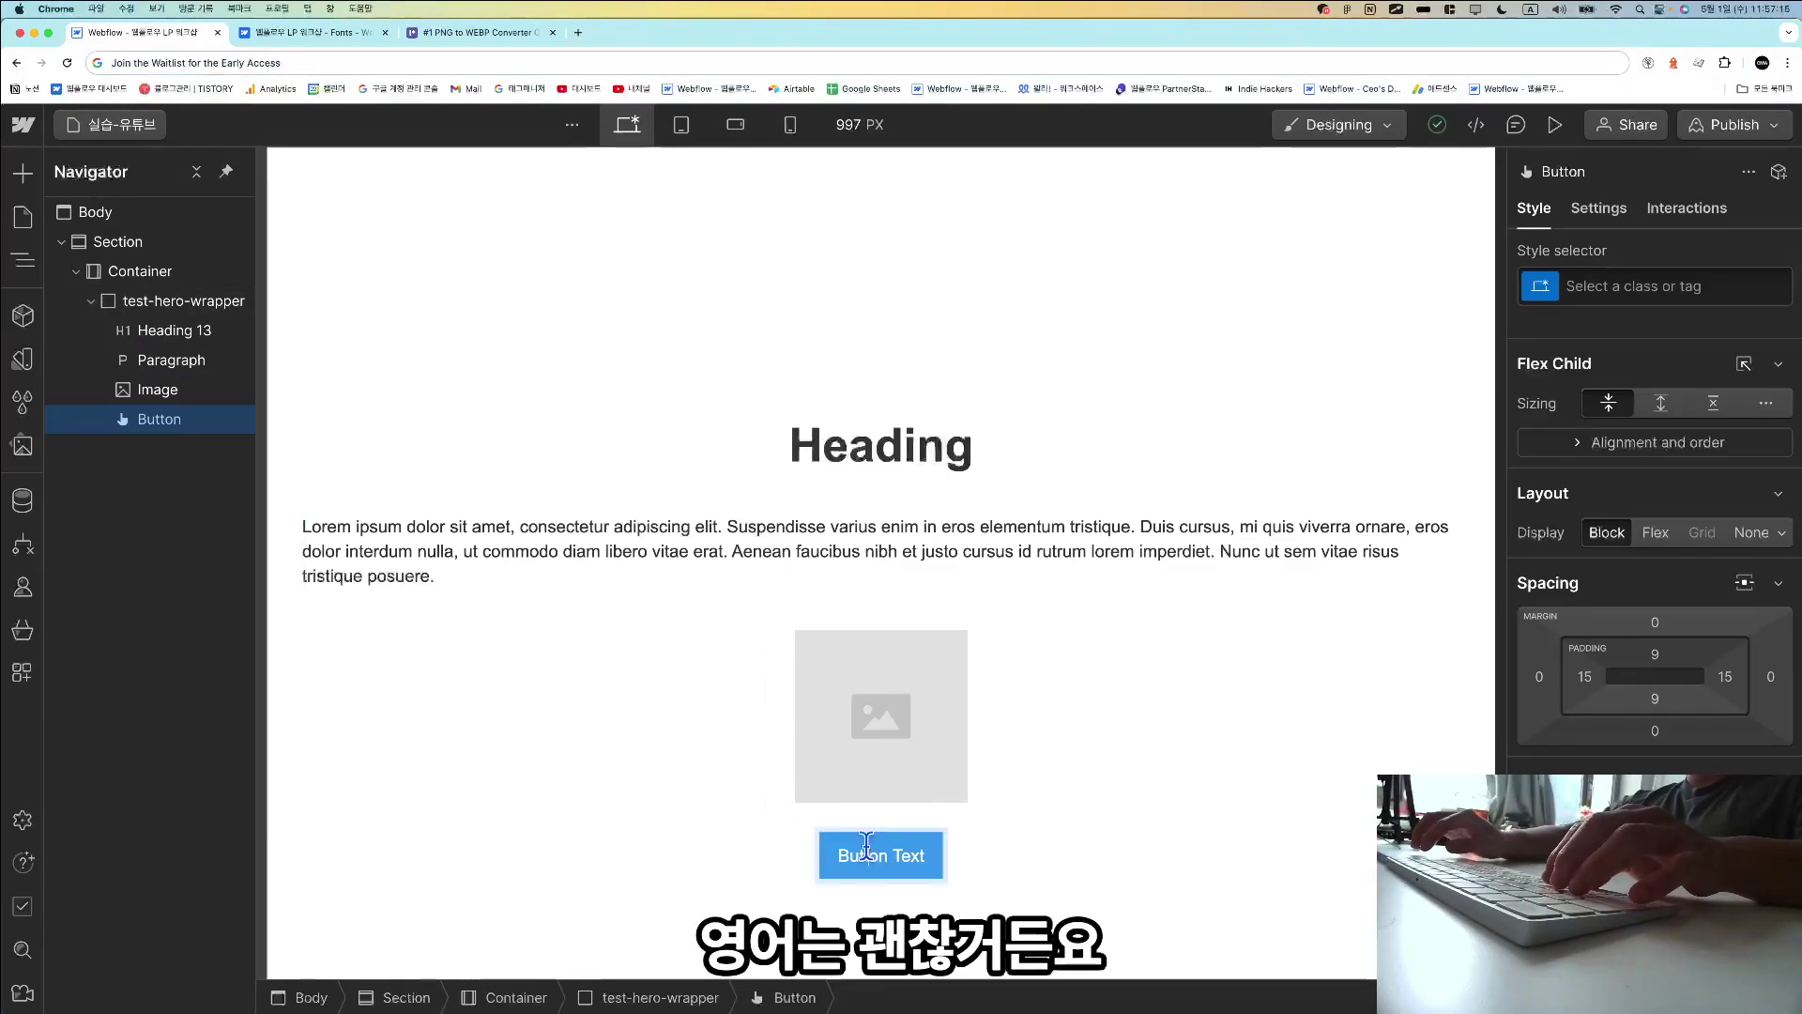
key(super+v)
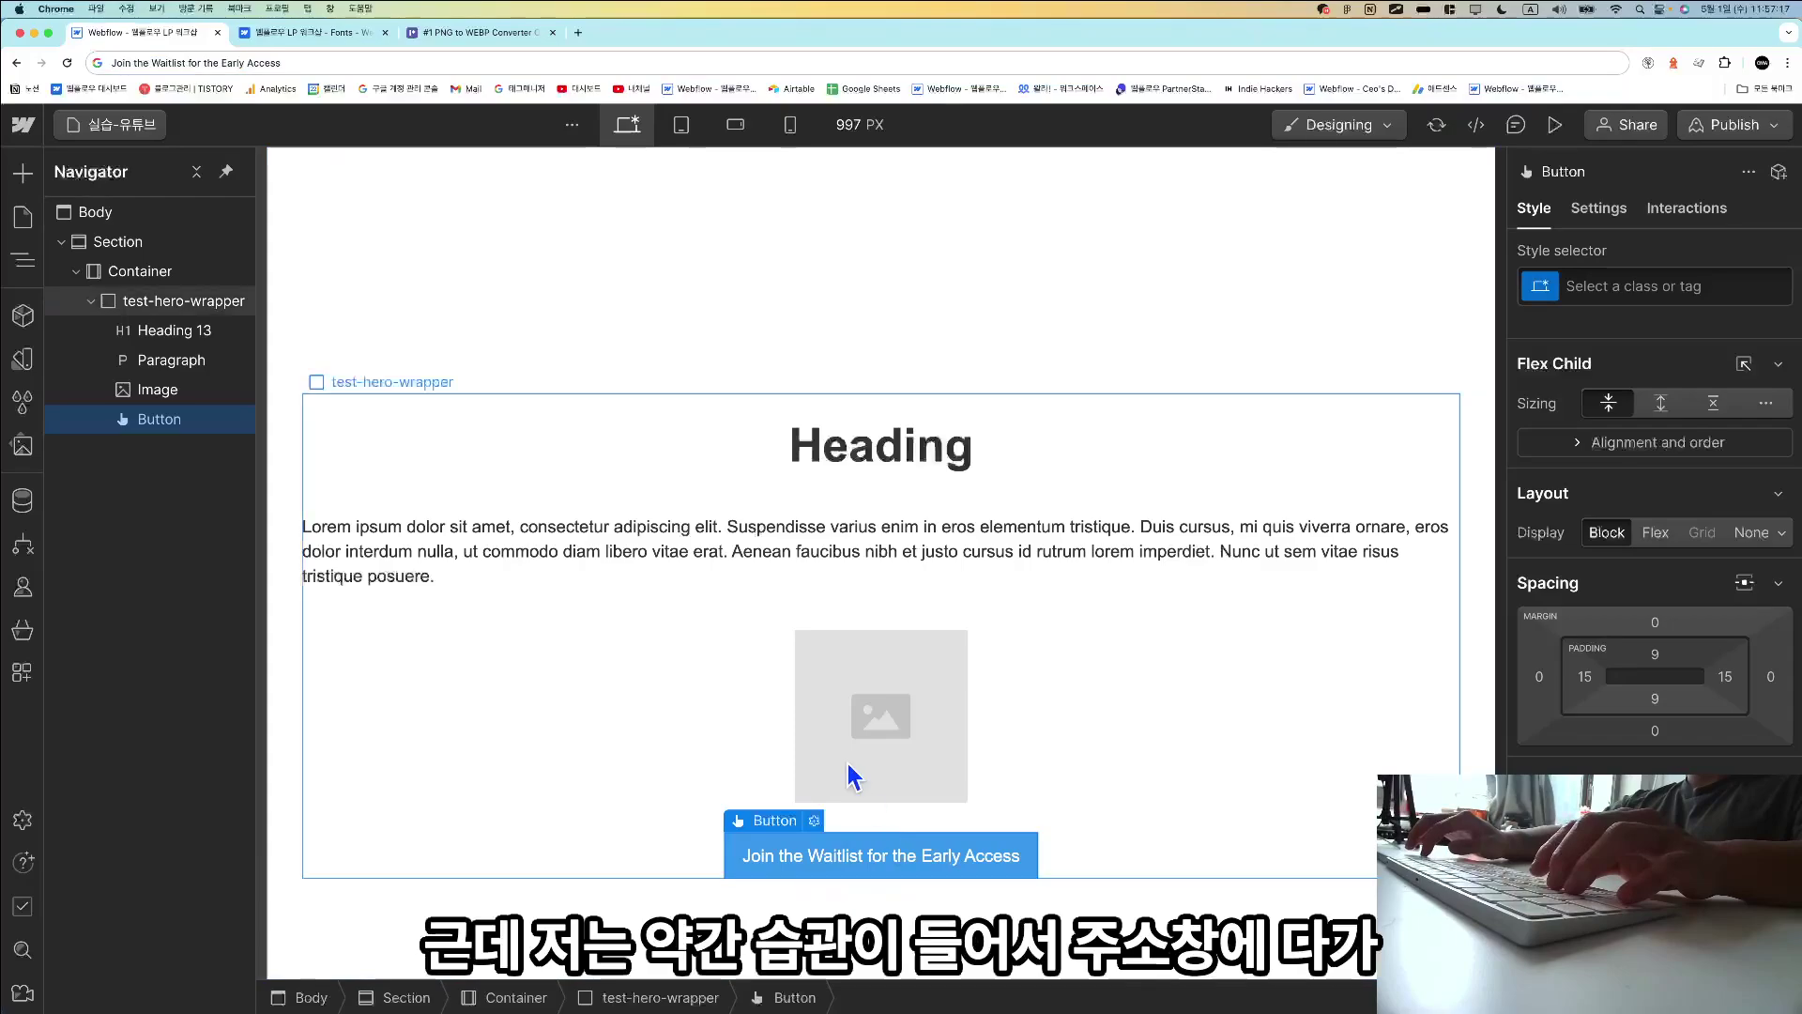
Restore the page URL in the address bar and reselect the hero button on the canvas.
click(473, 63)
key(super+a)
key(super+c)
key(Escape)
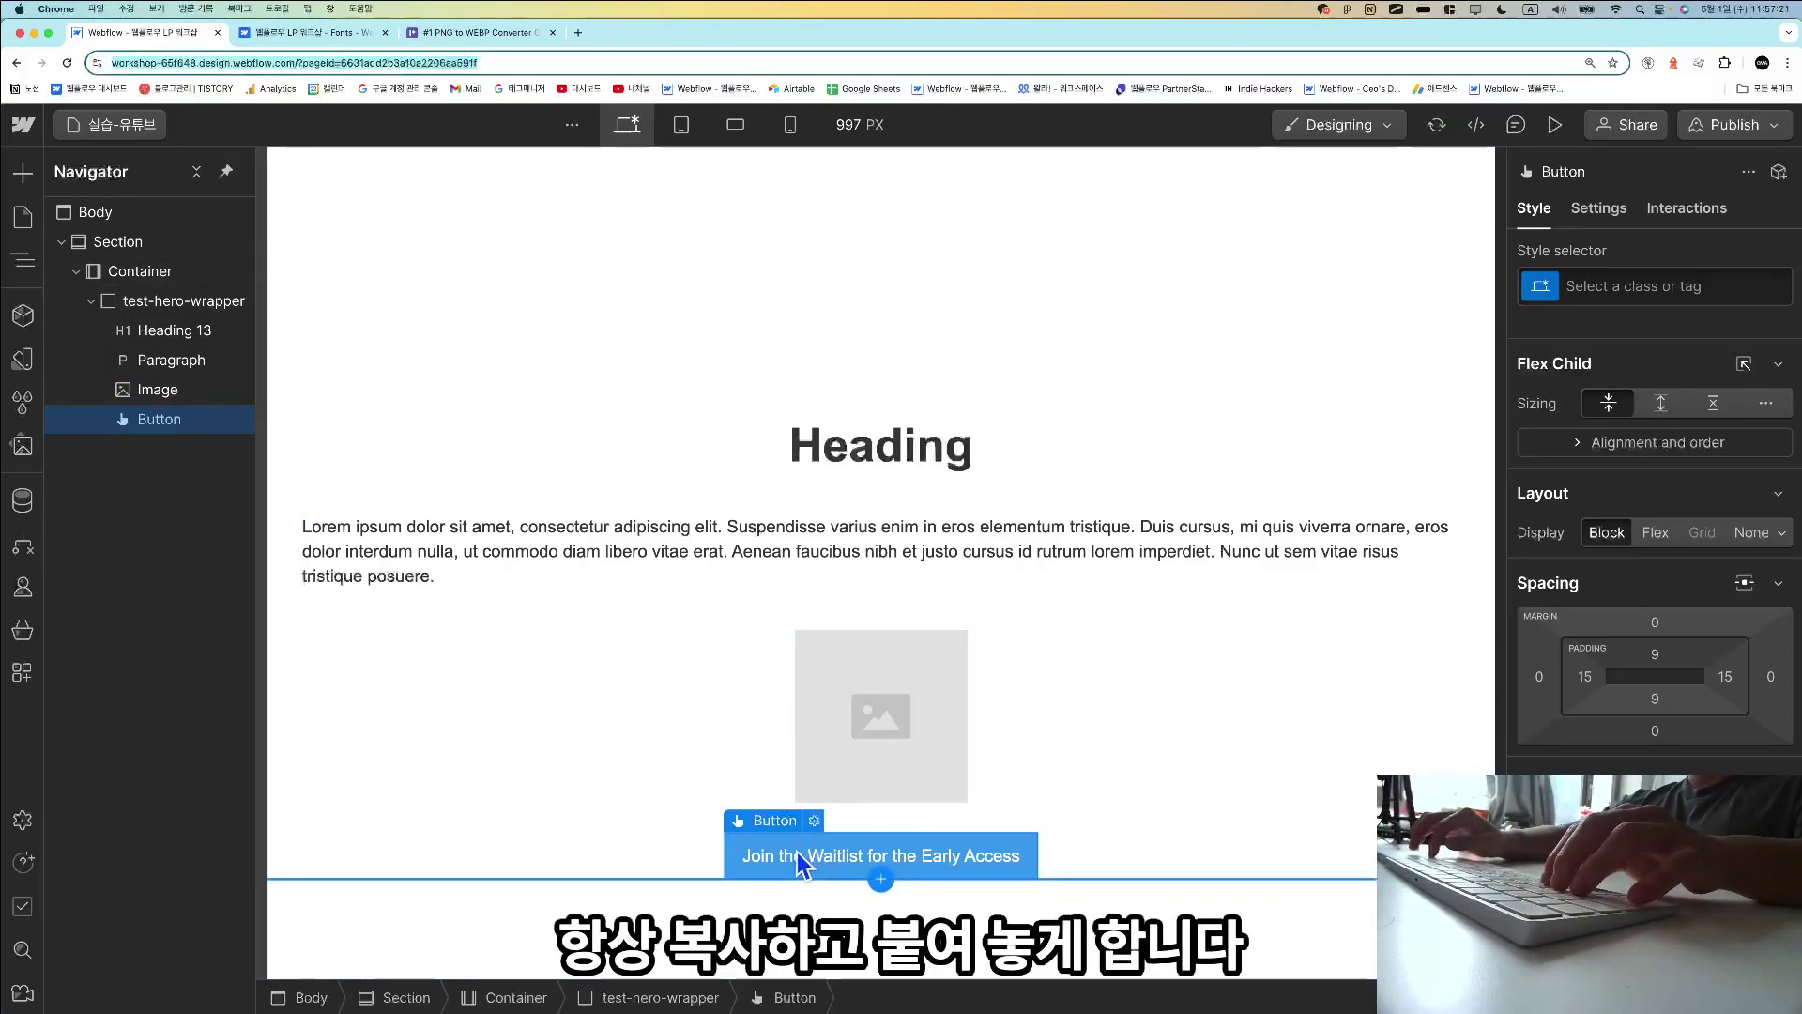
click(1202, 781)
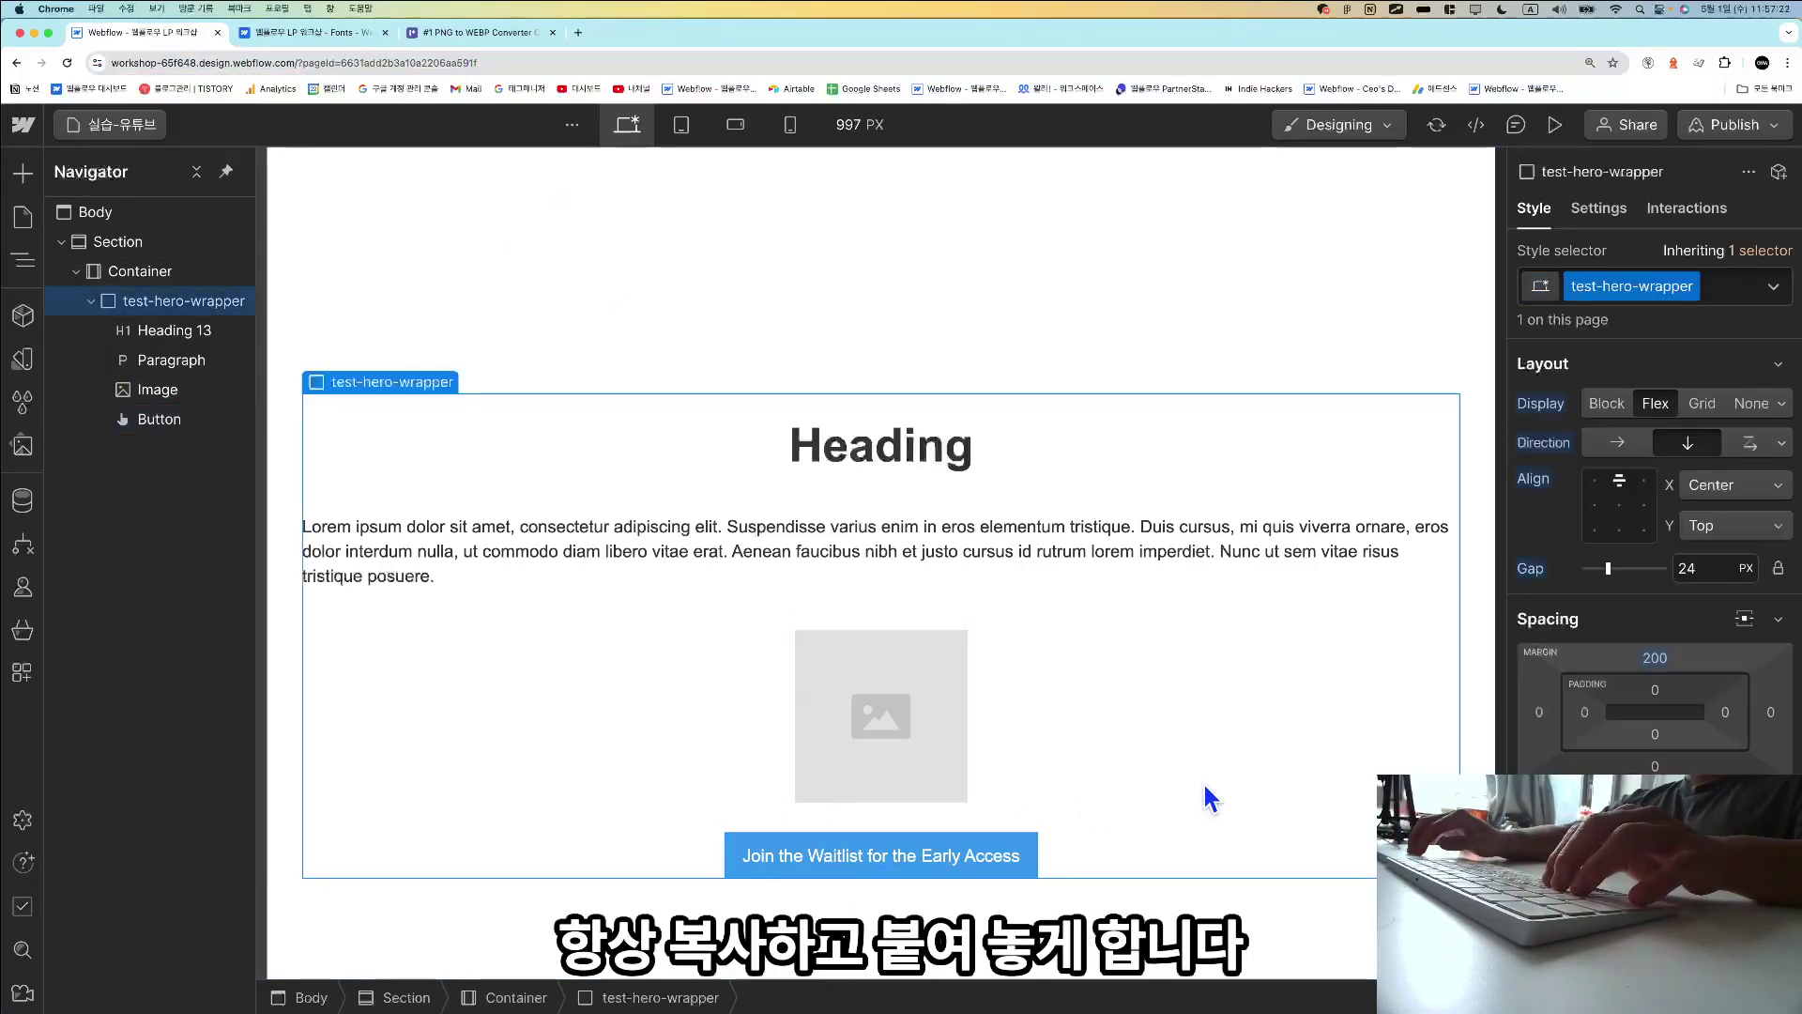
click(774, 862)
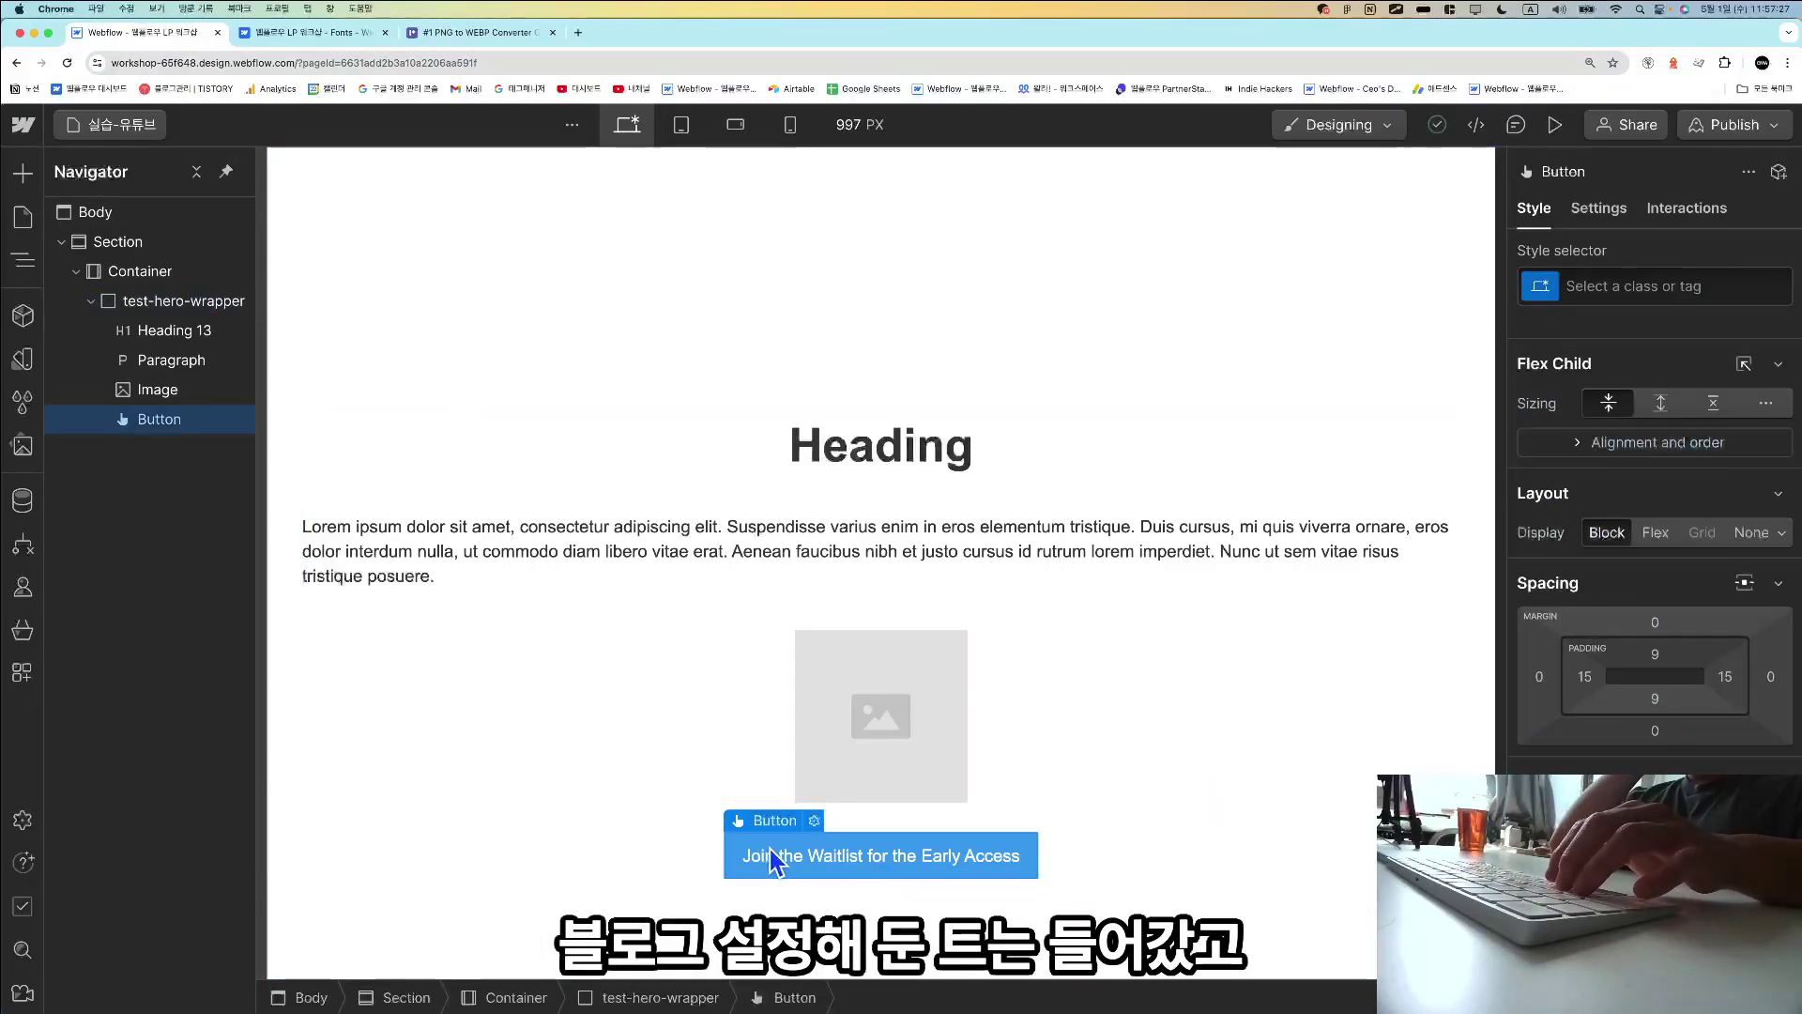
Check the example button's color in the Notion notes, return to Webflow and set the hero button's background color to #ce38ec.
key(super+Tab)
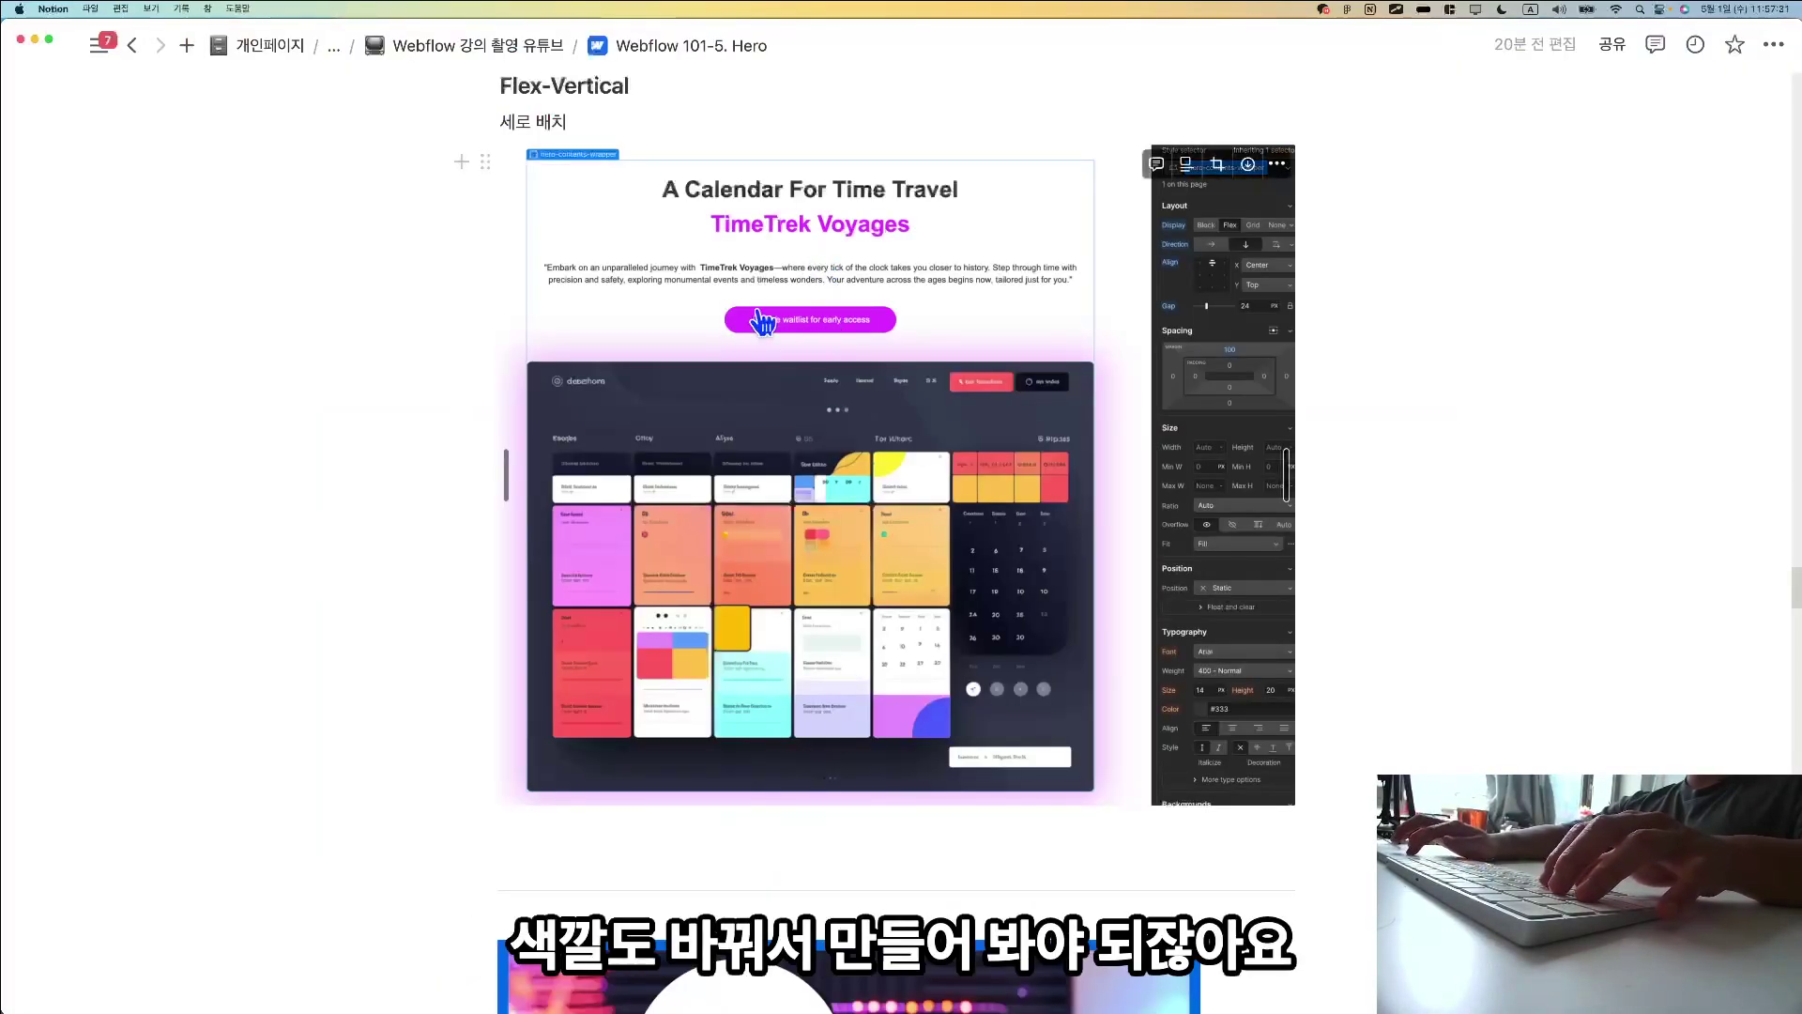
key(super+Tab)
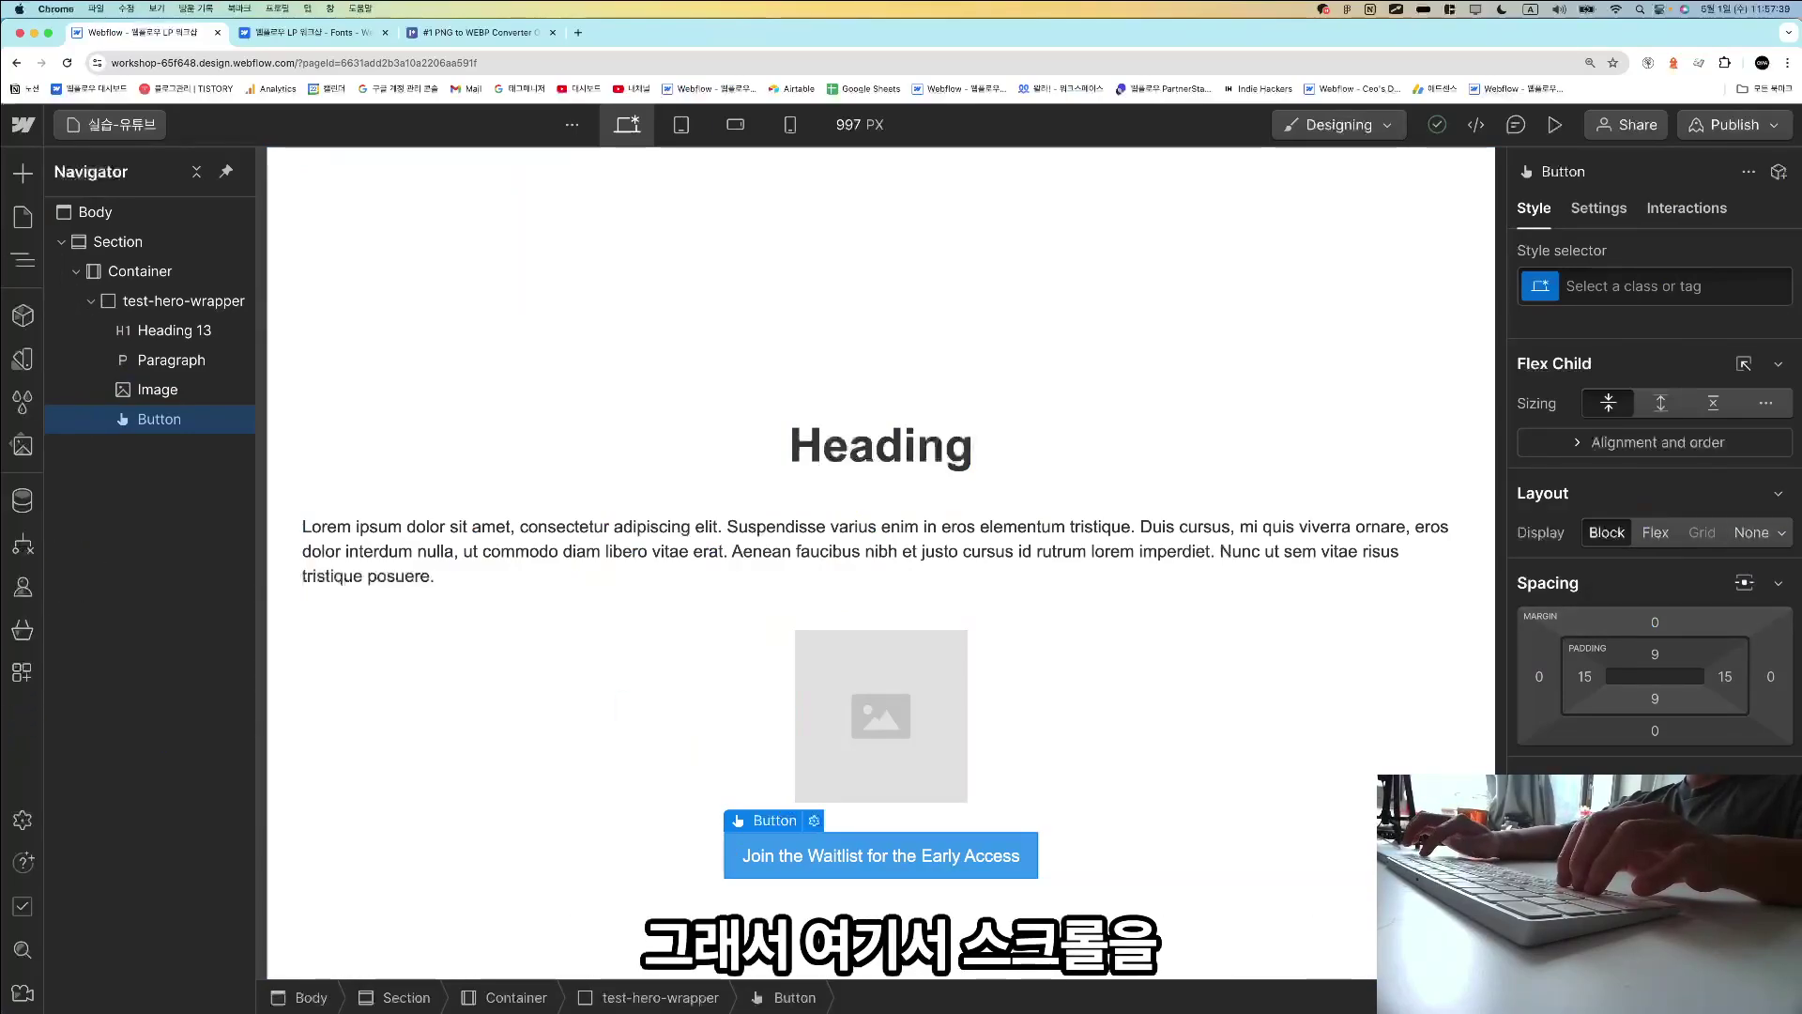
scroll(1601, 522, down, 10)
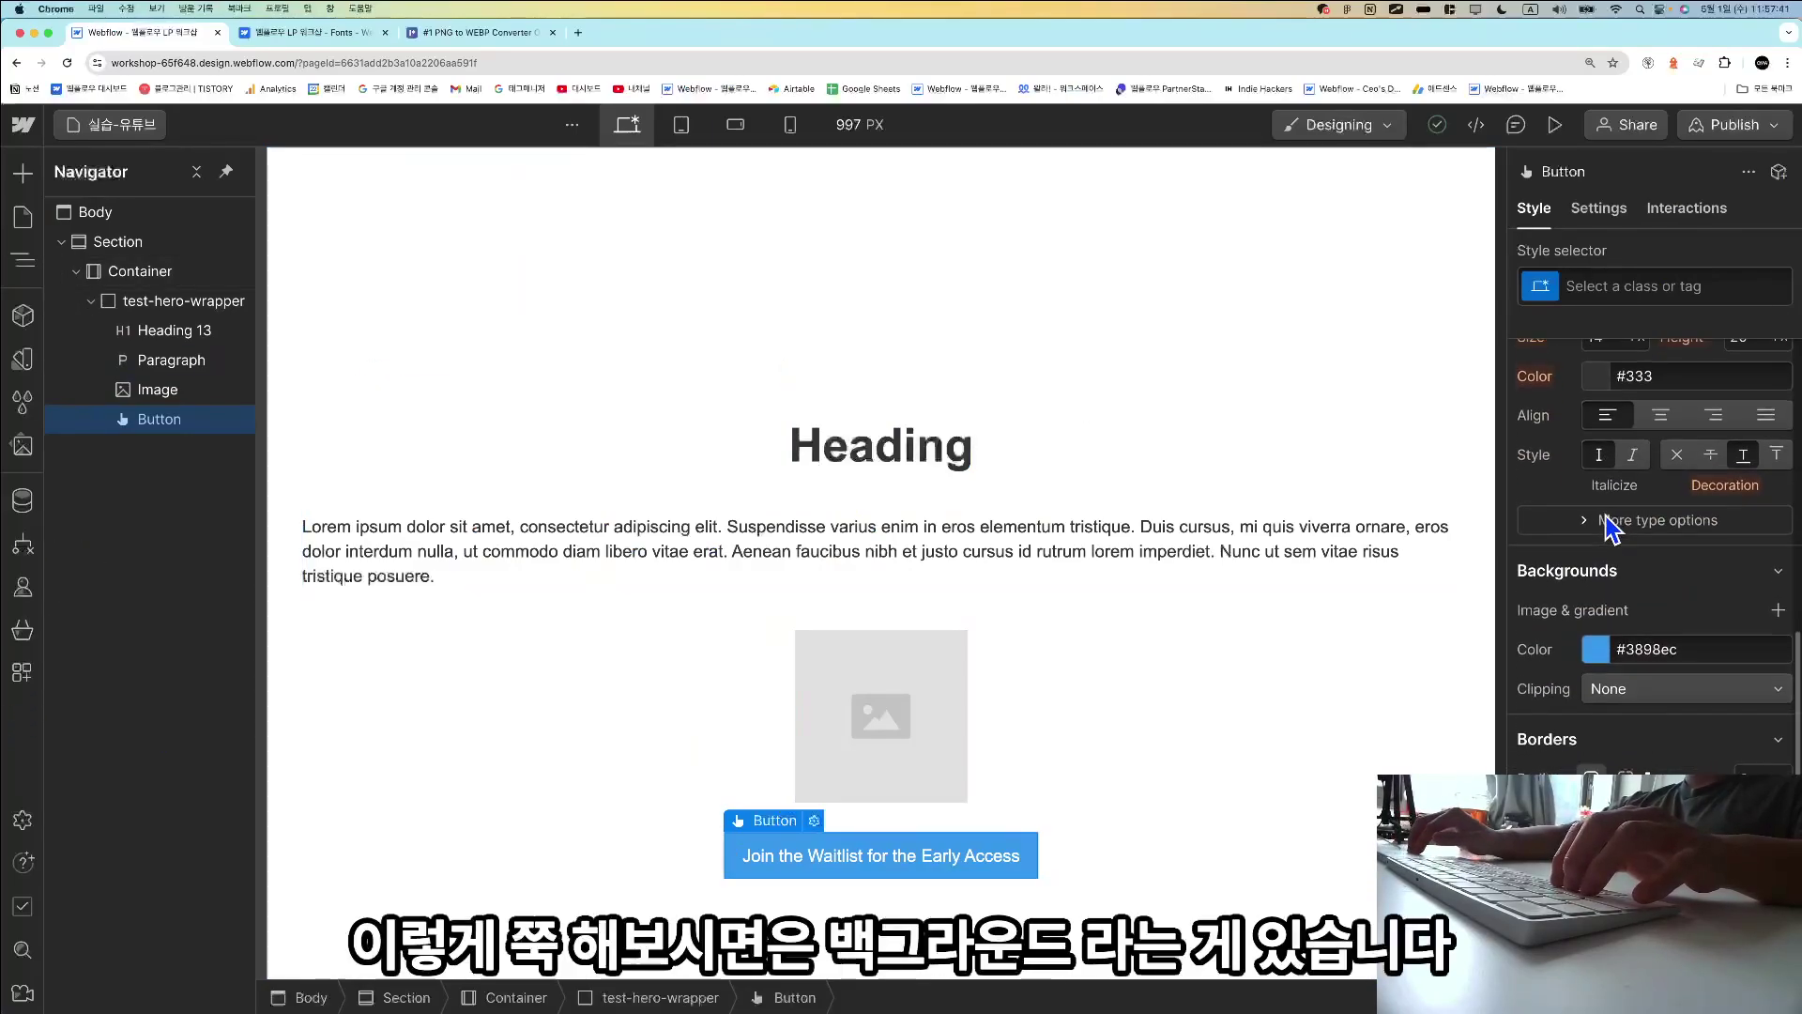
scroll(1608, 522, down, 5)
scroll(1608, 523, up, 3)
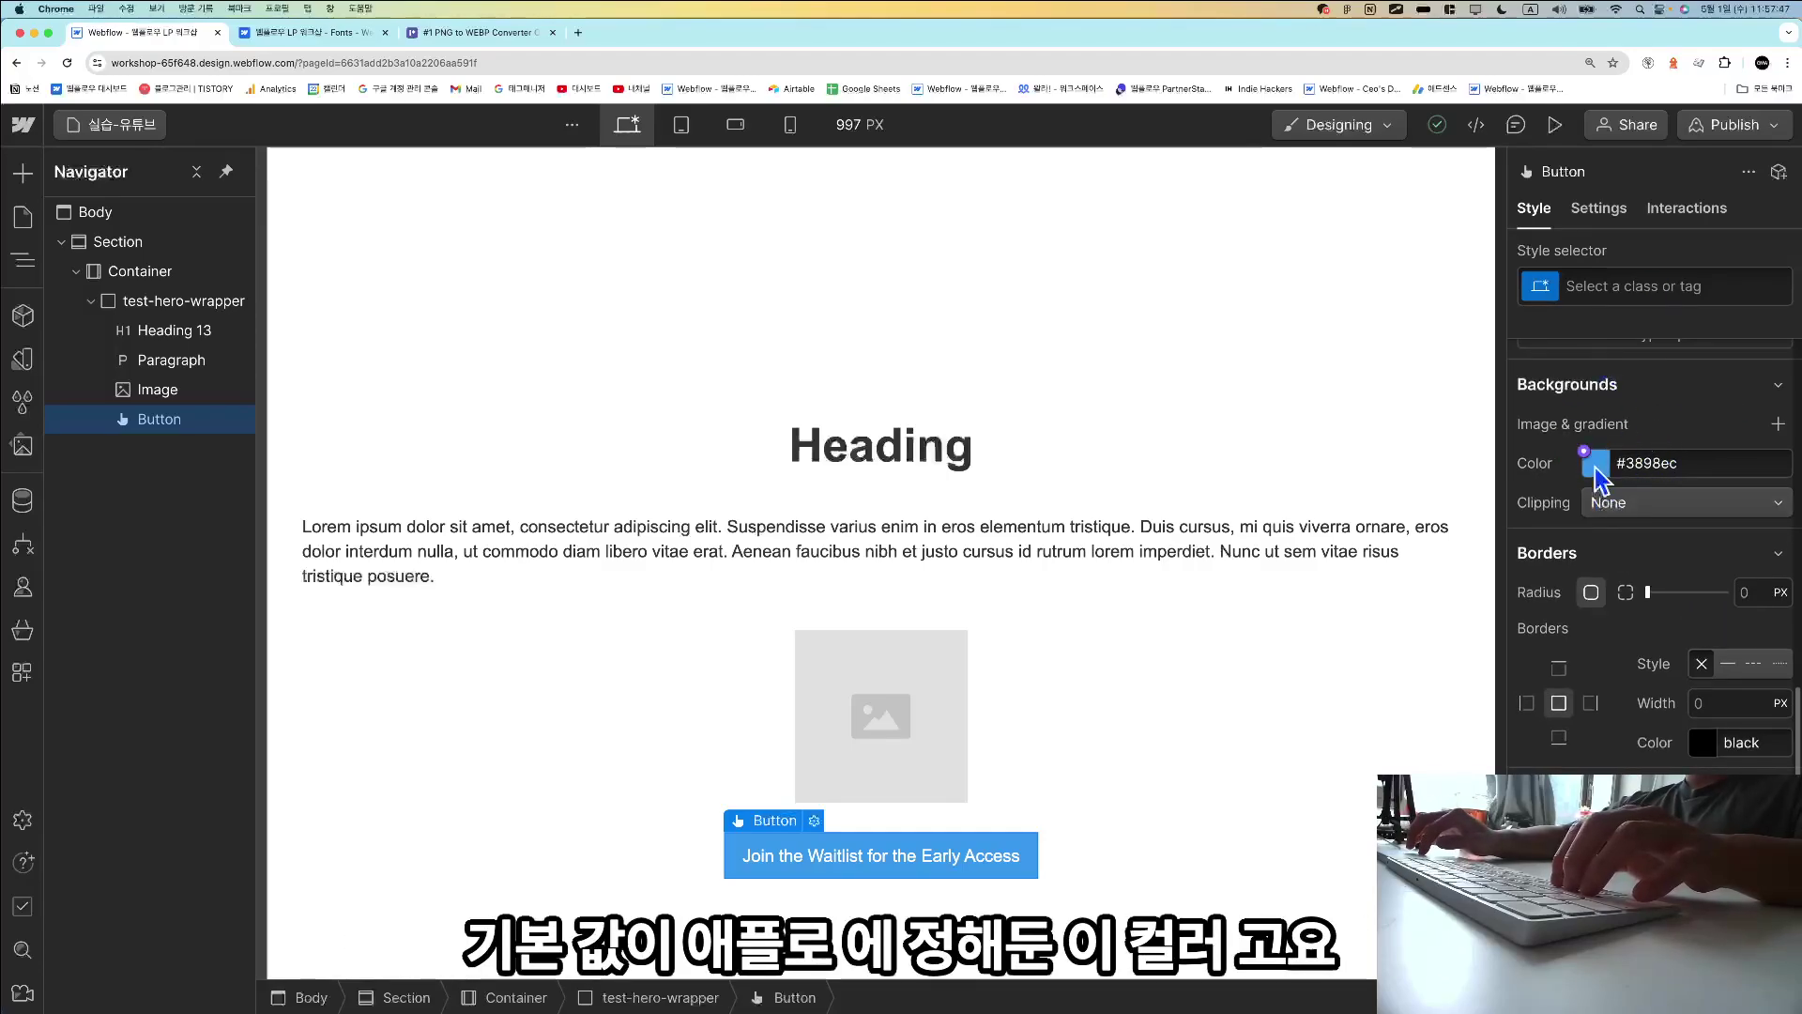
click(1595, 465)
click(1743, 698)
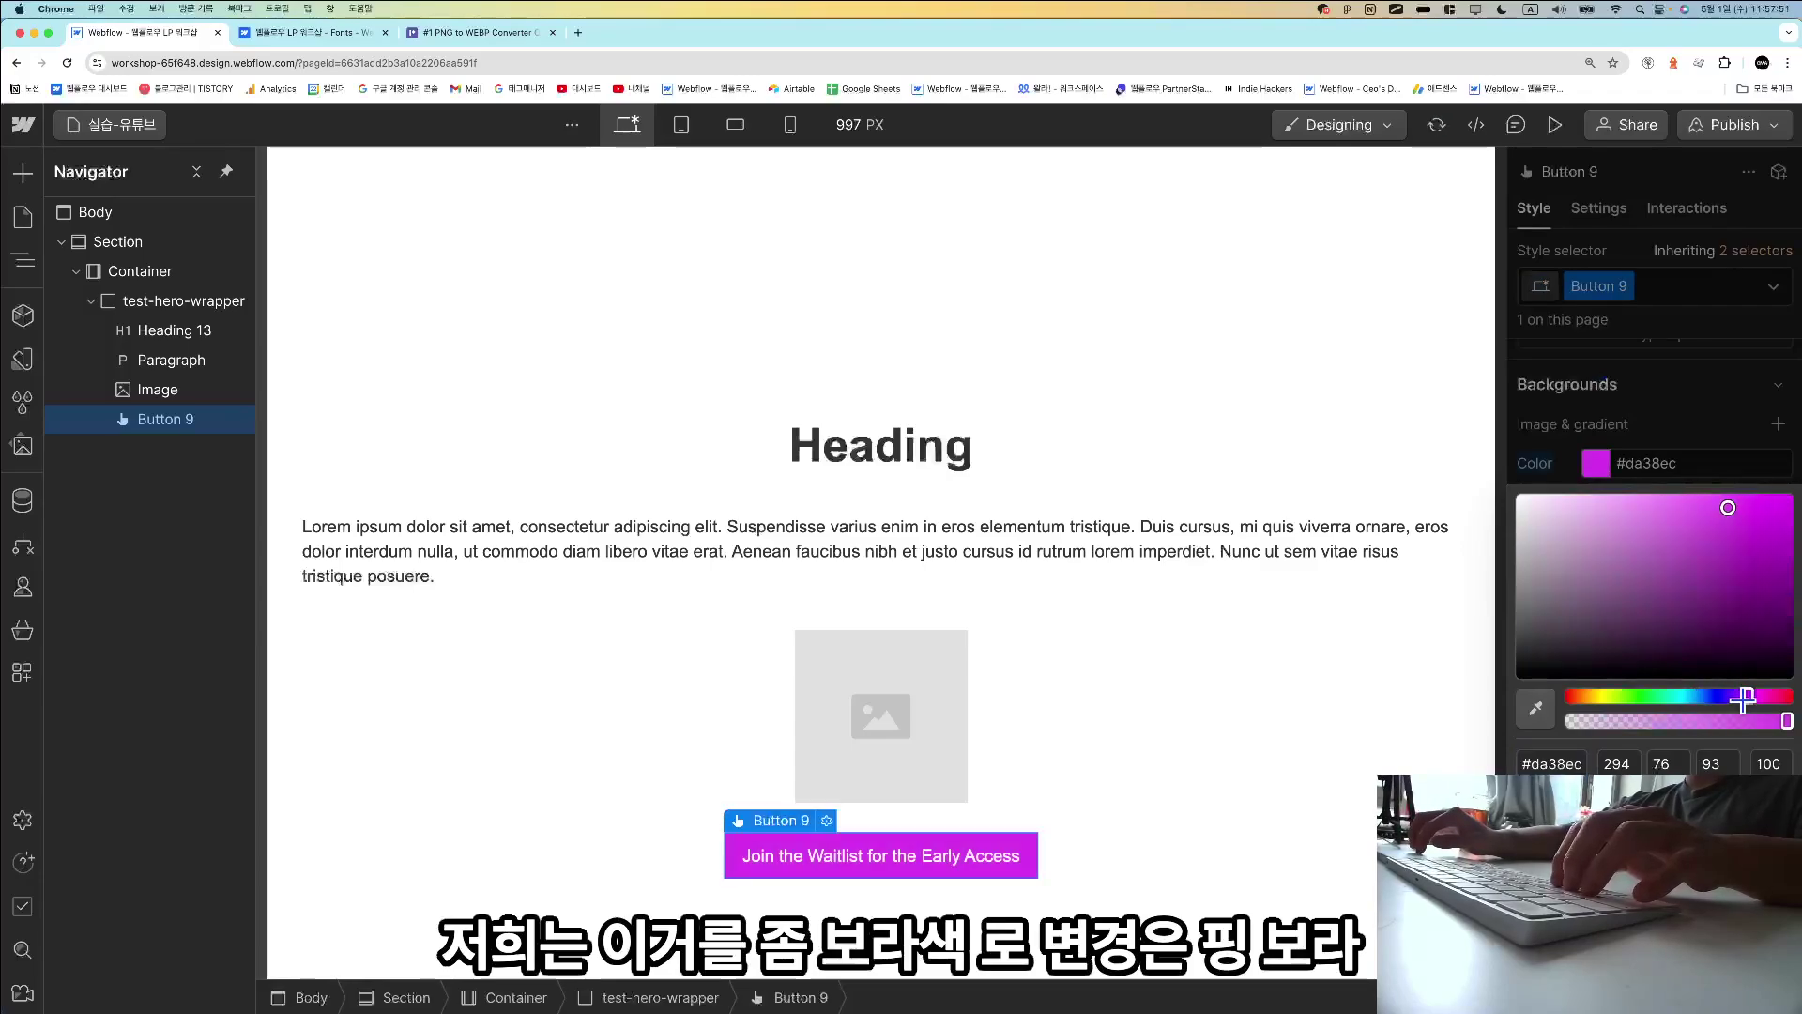
drag(1743, 698, 1740, 699)
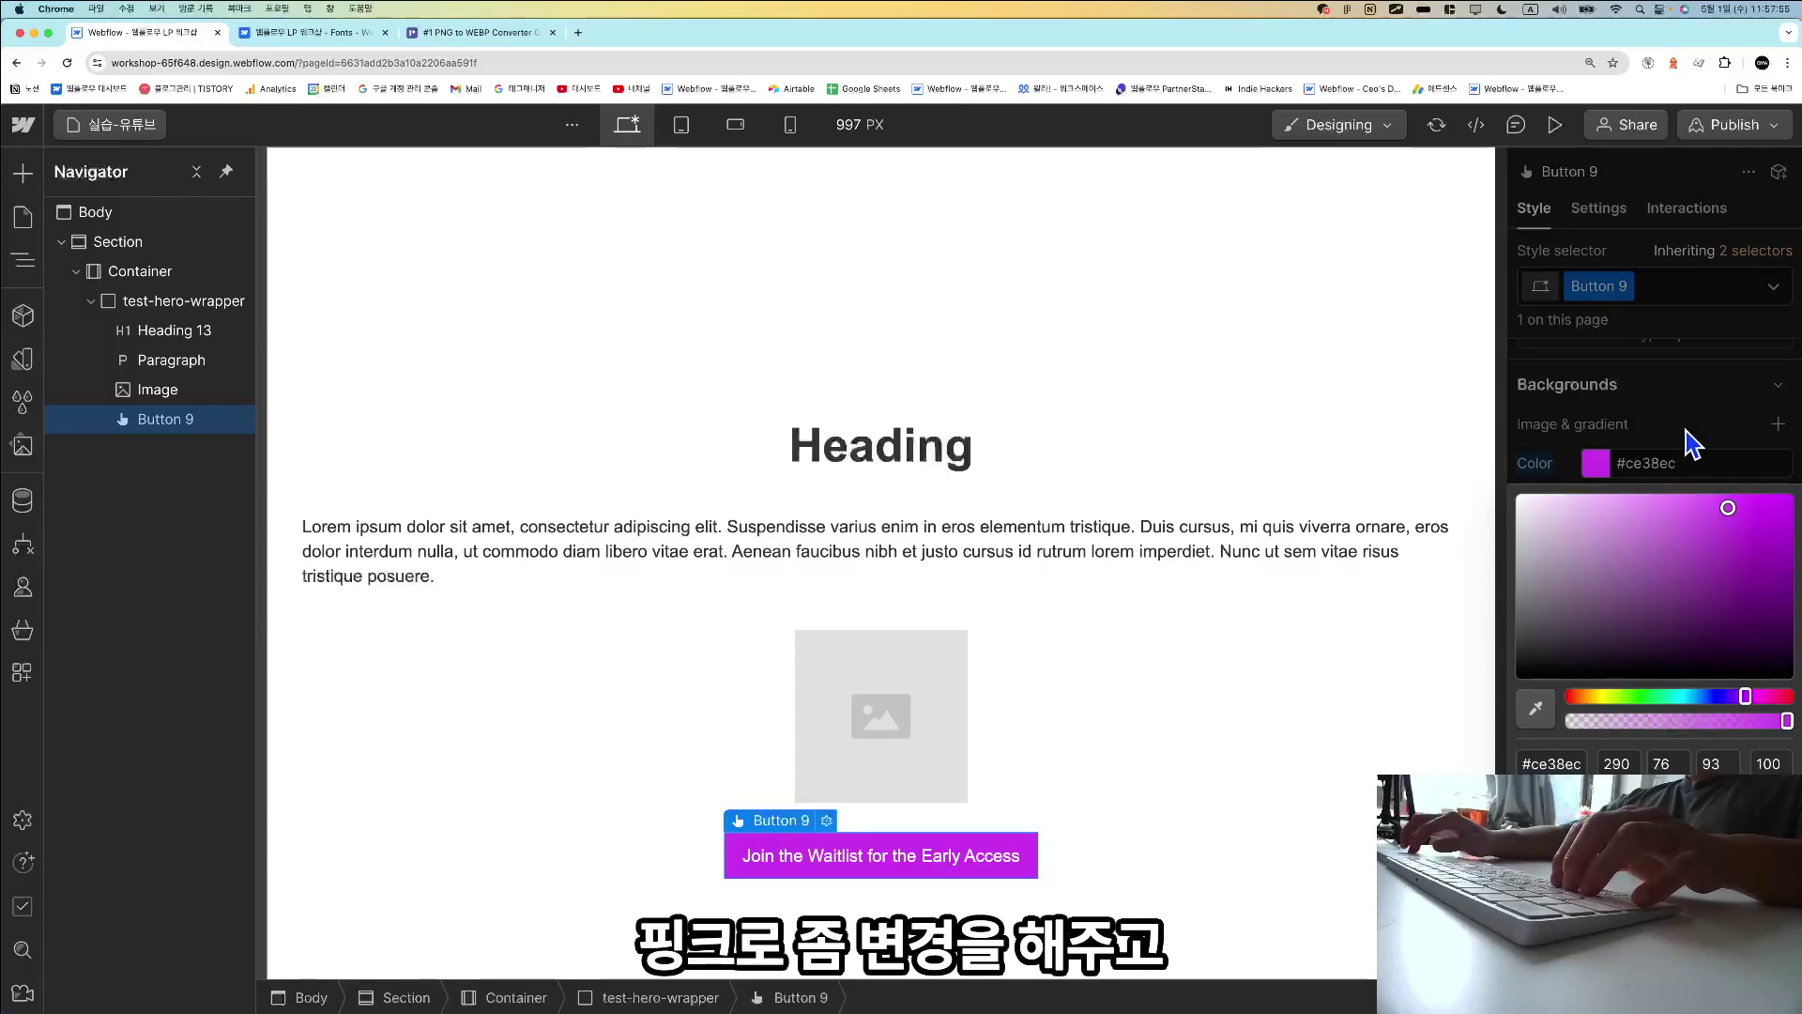
Set the hero button's border radius to 999 px and leave the button.
click(1642, 441)
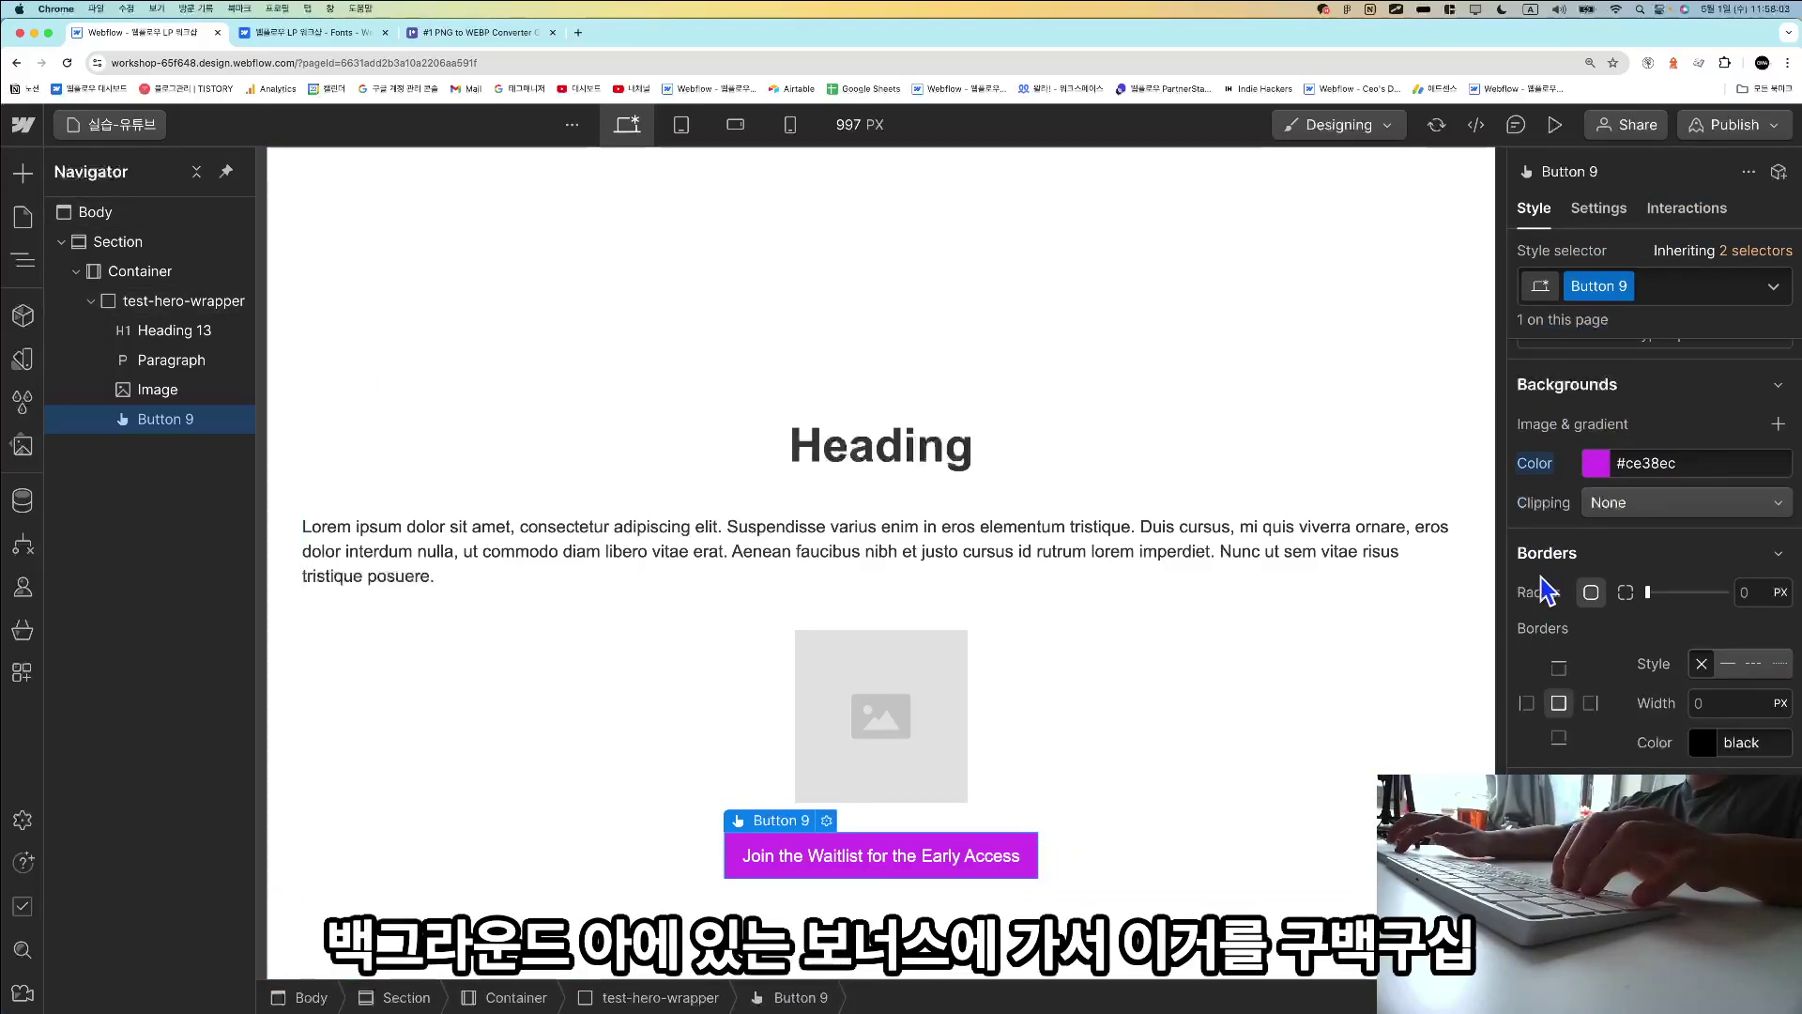
text(999)
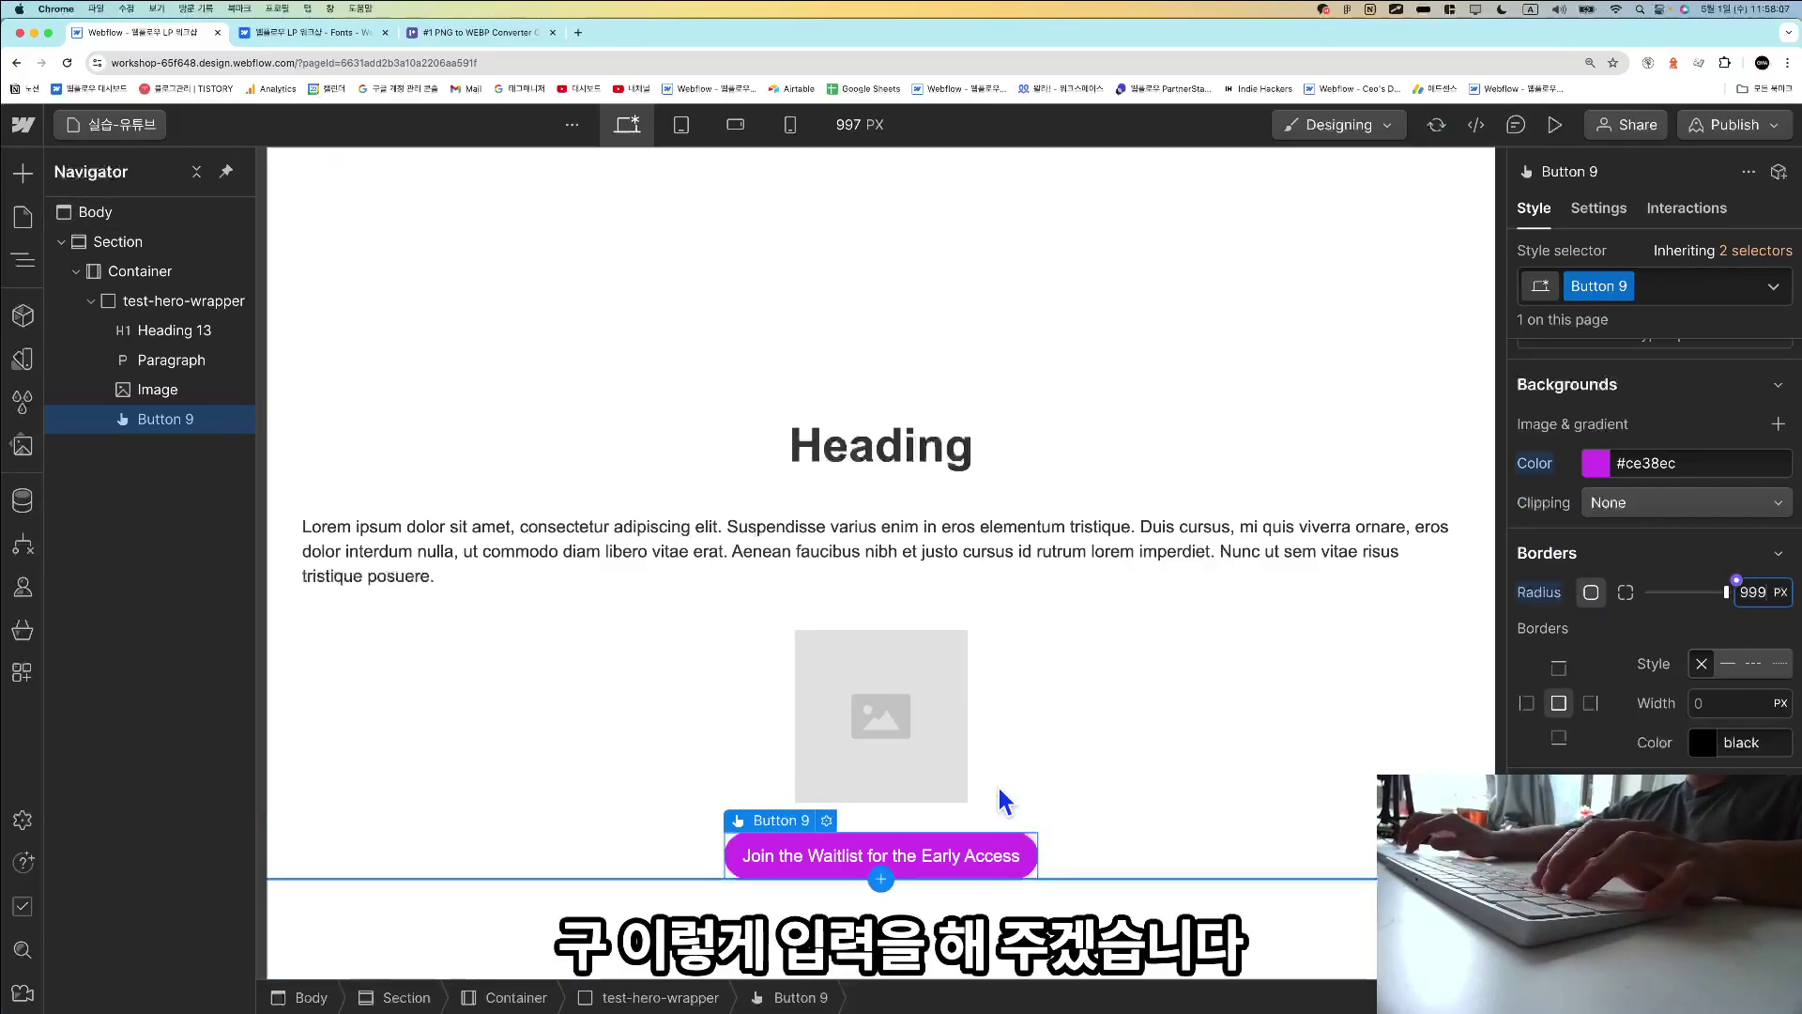
click(1170, 740)
Compare the hero layout in Webflow with the Flex-Vertical example in the Notion lesson notes.
key(super+Tab)
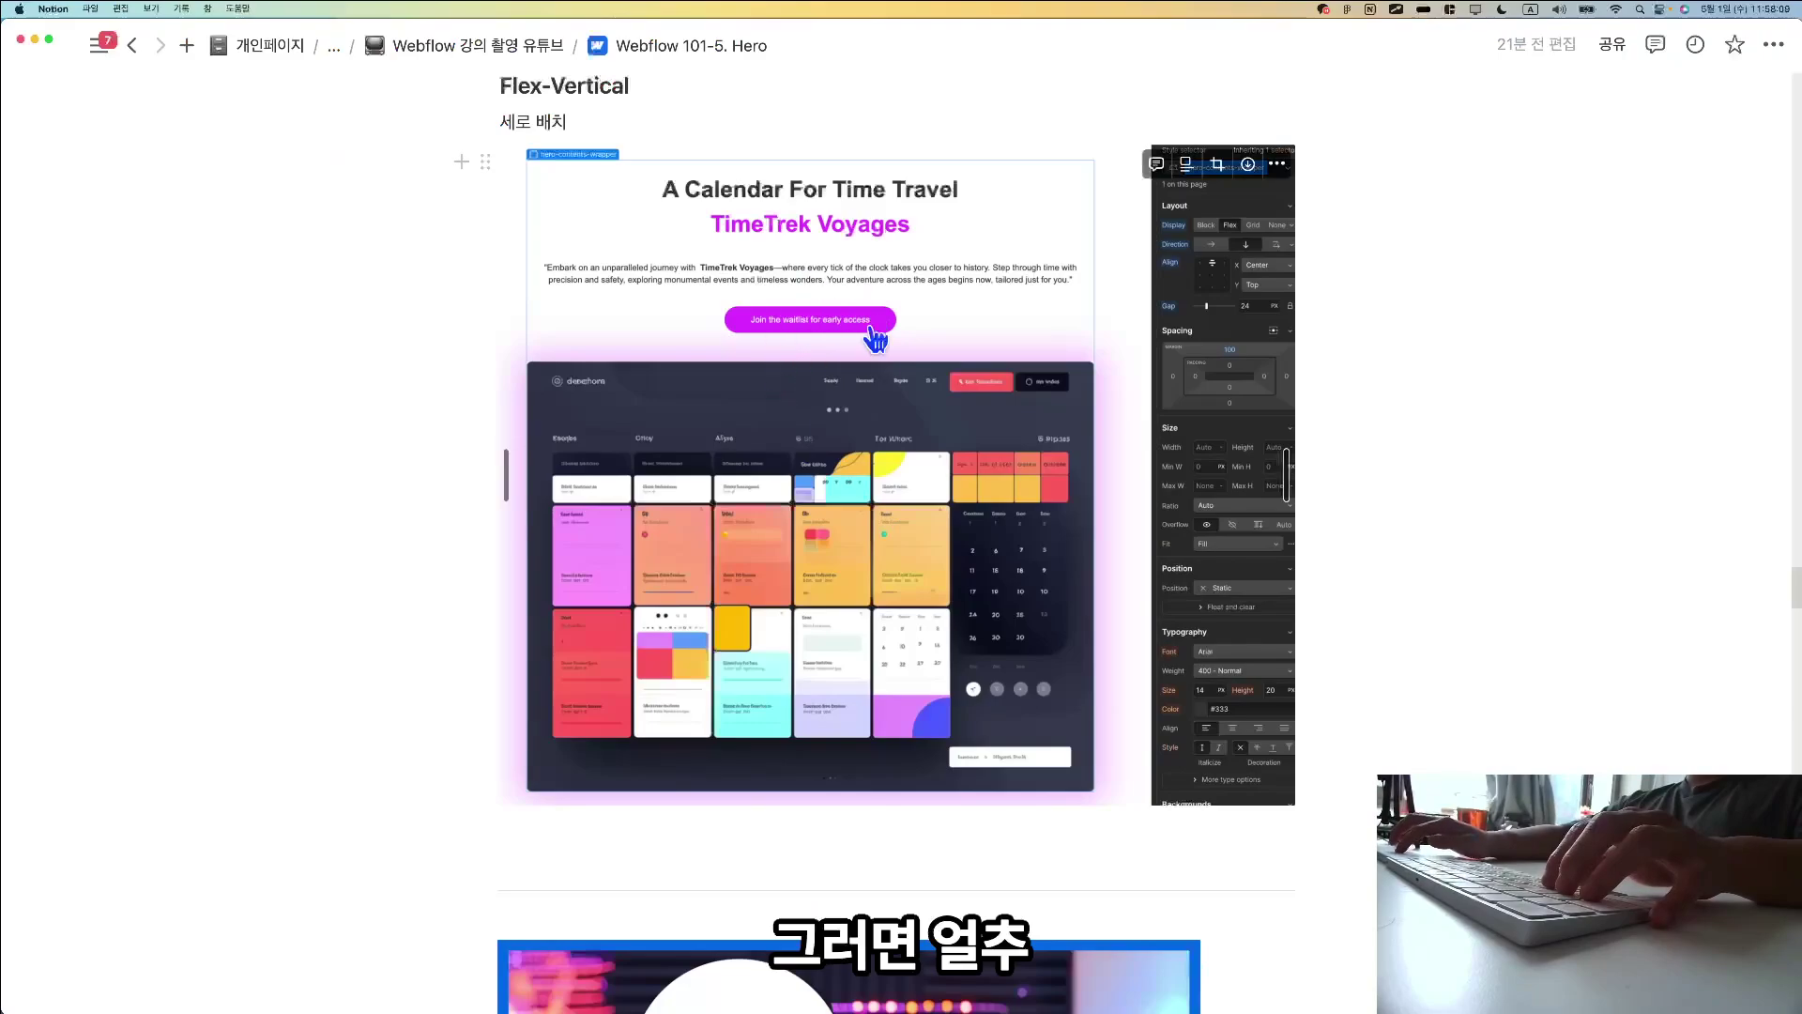
key(super+Tab)
key(super+Tab)
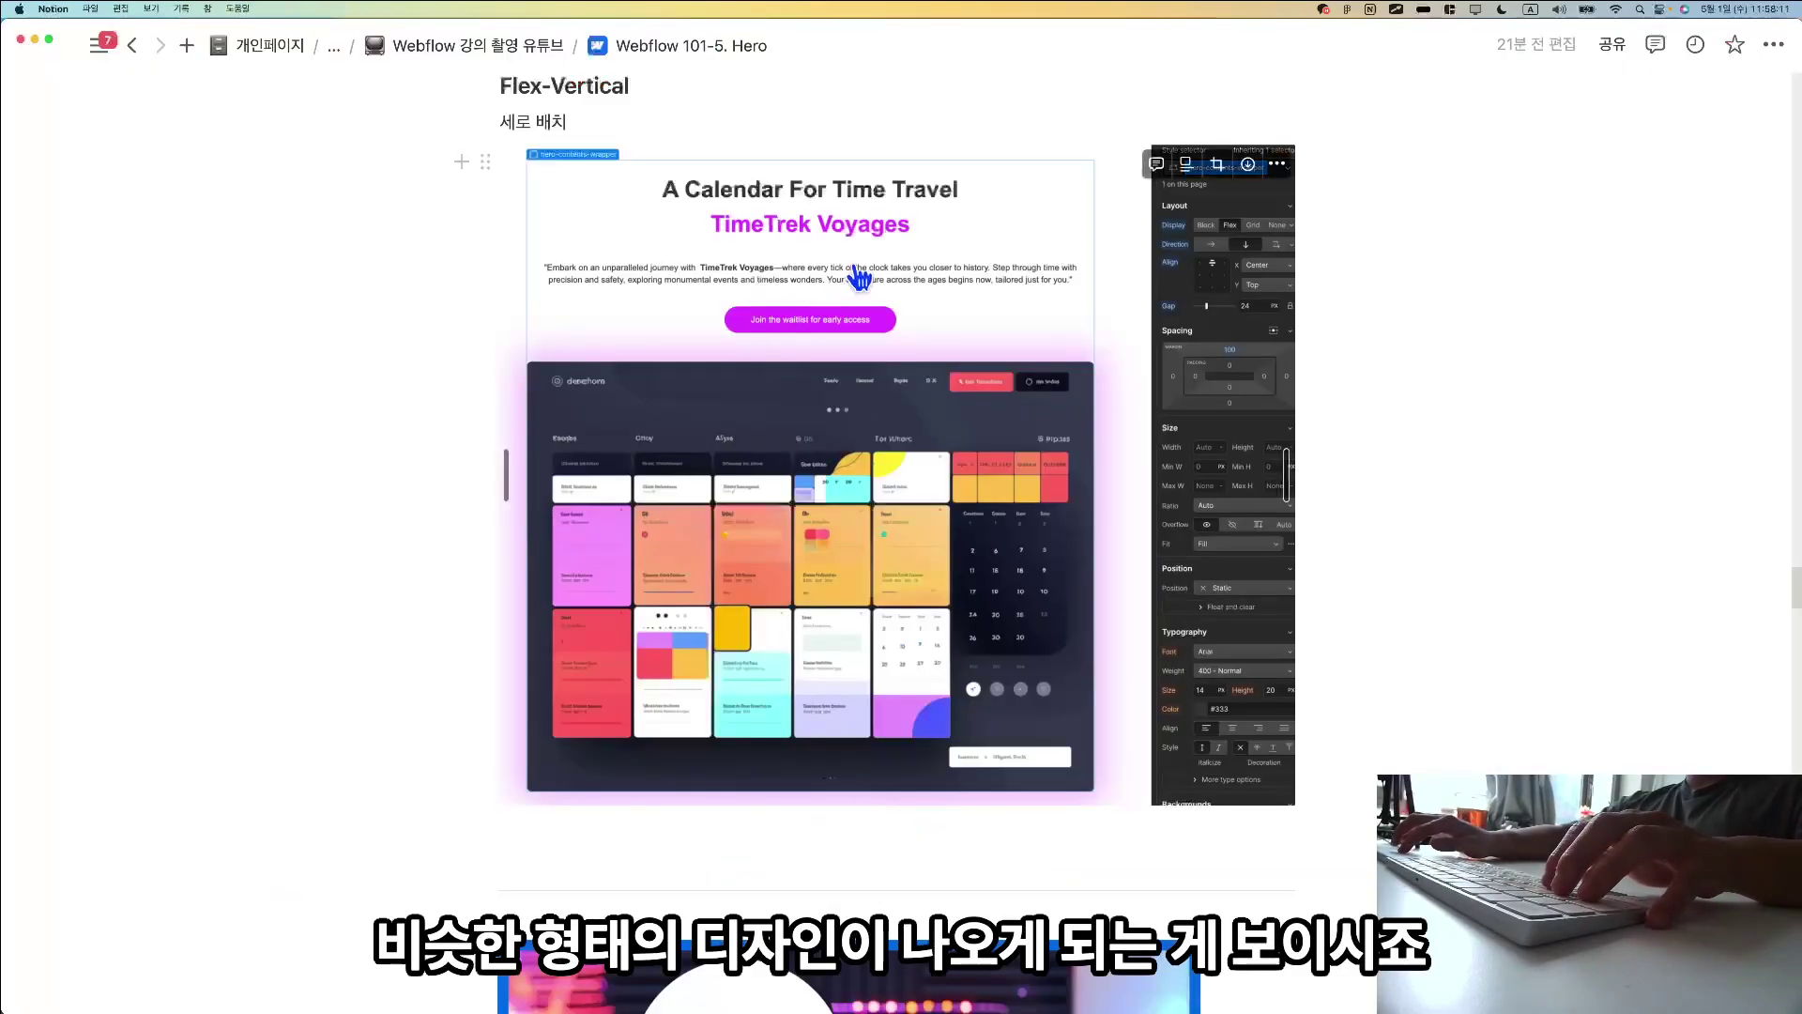
scroll(860, 277, up, 5)
key(super+Tab)
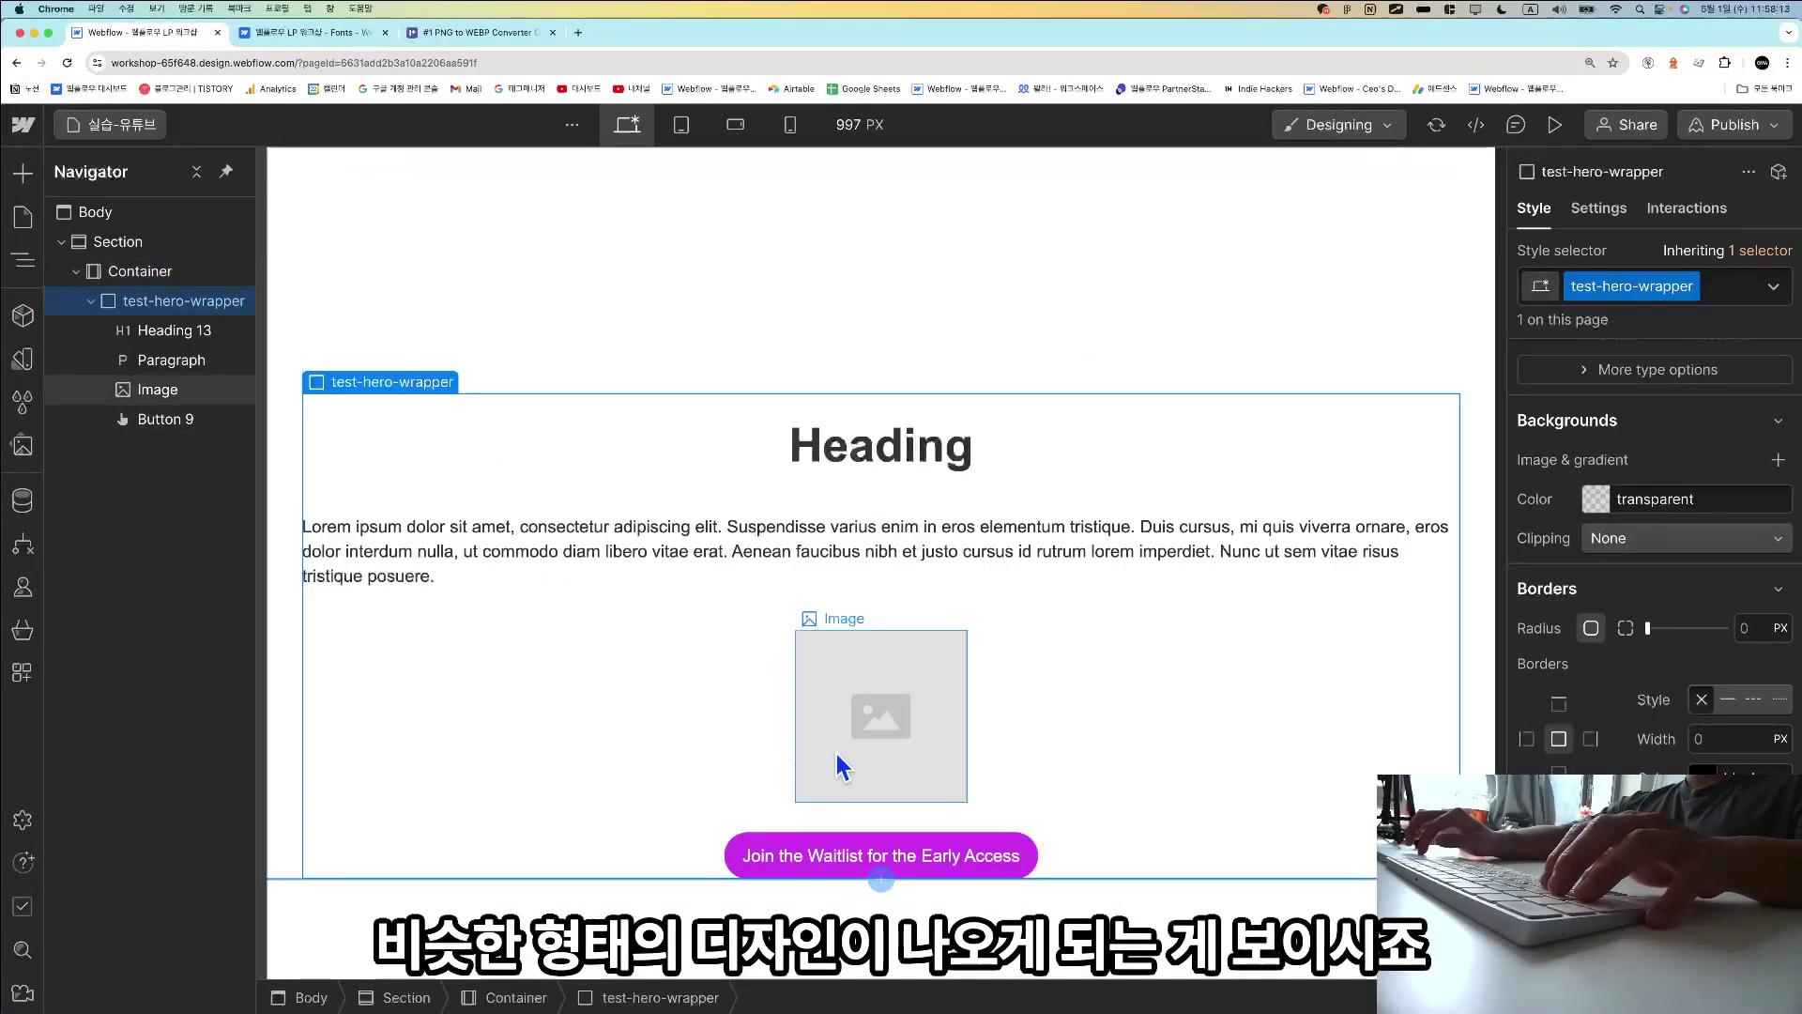
key(super+Tab)
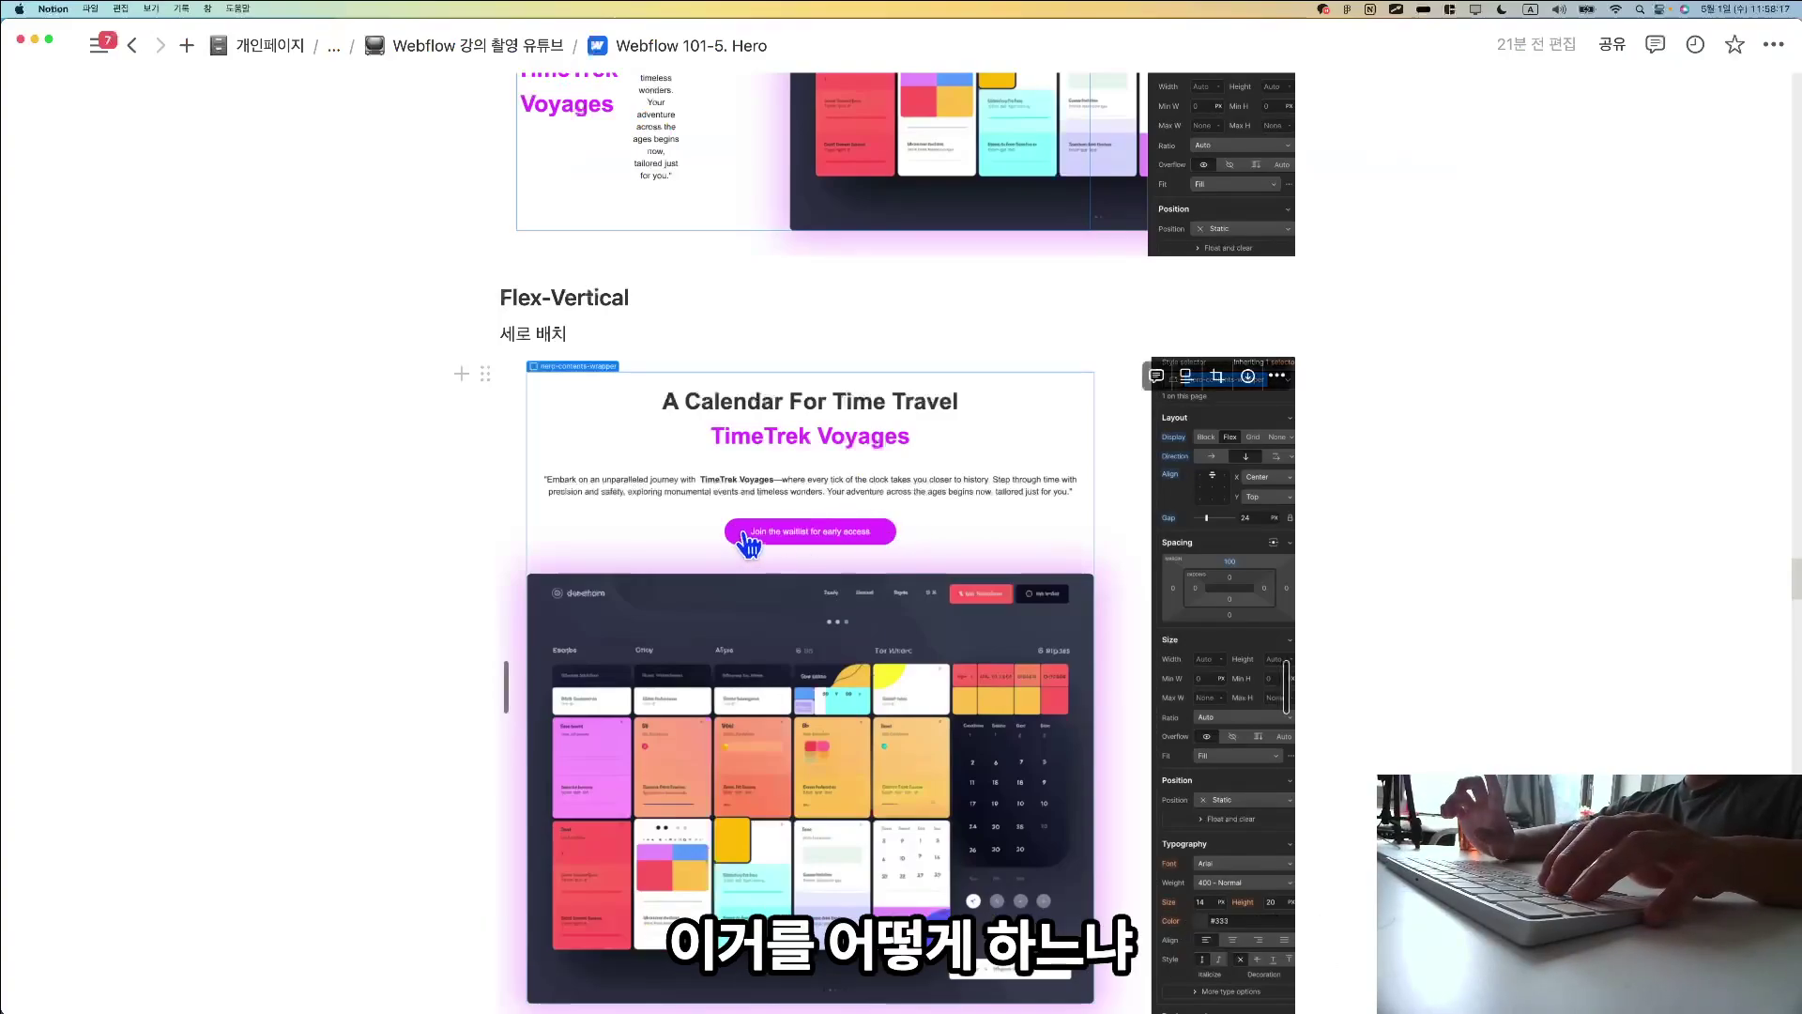
key(super+Tab)
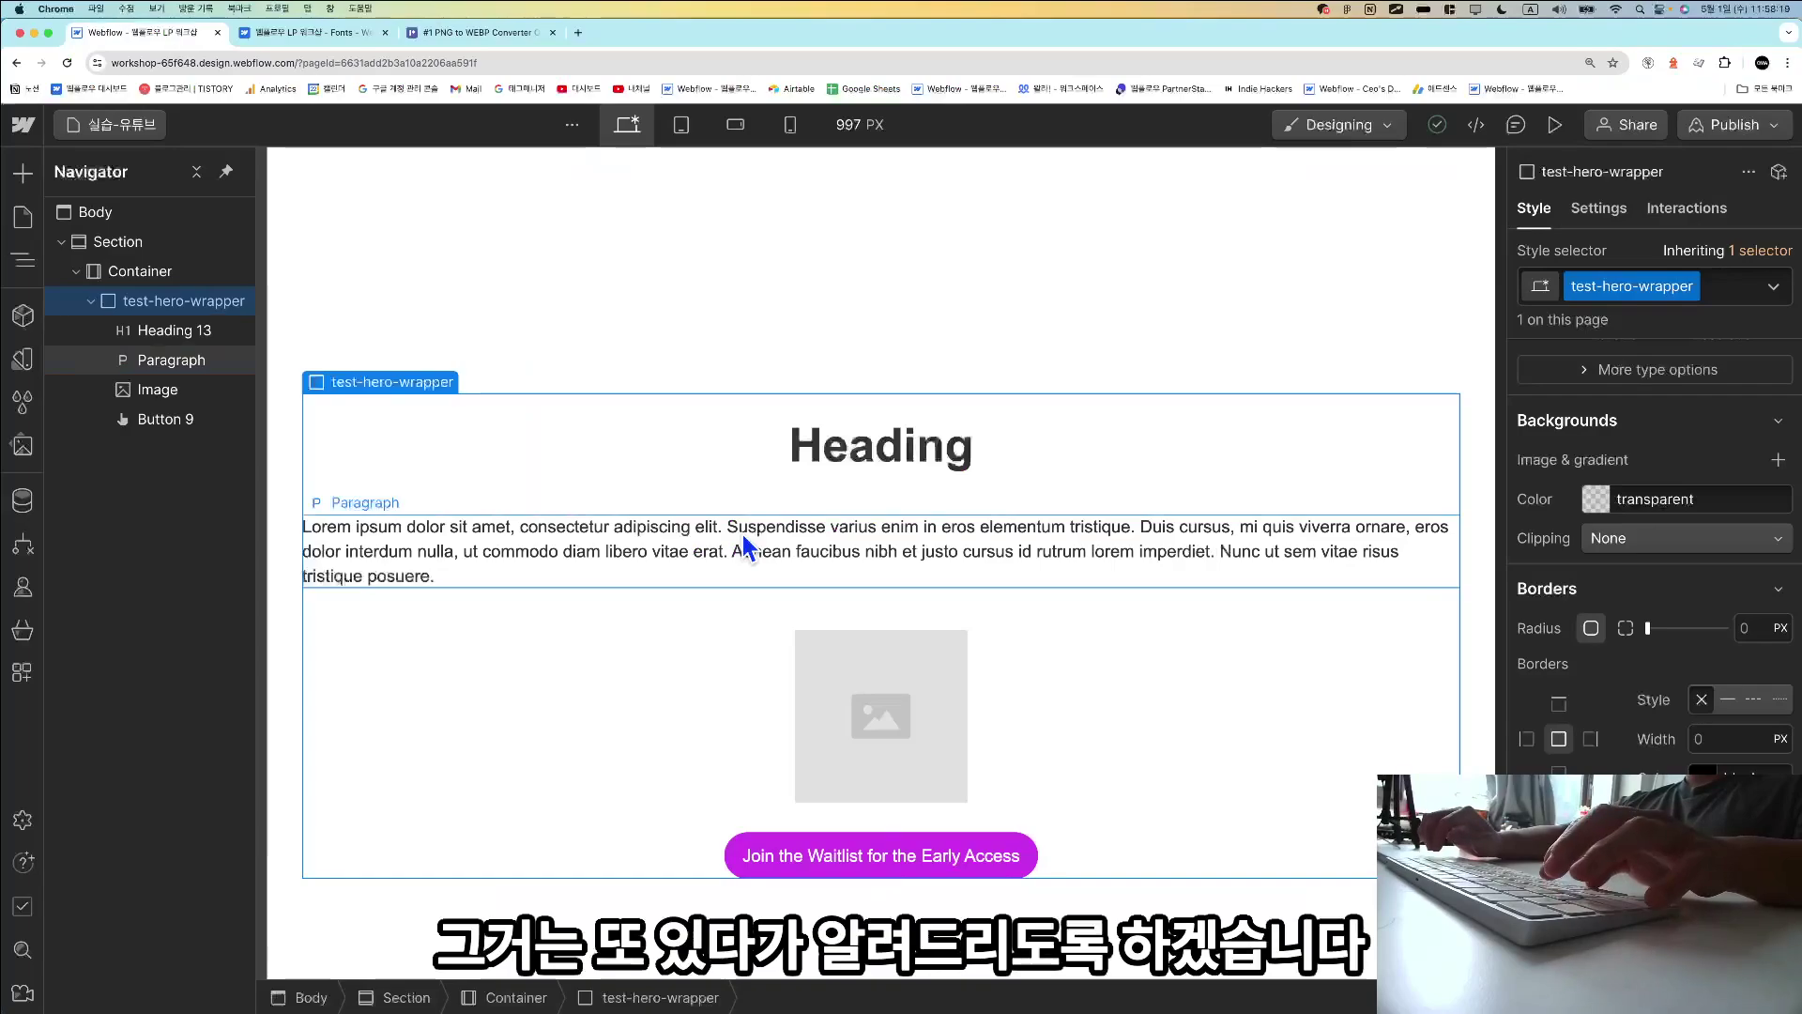
Review the button radius and background color section in the Notion notes and return to Webflow.
key(super+Tab)
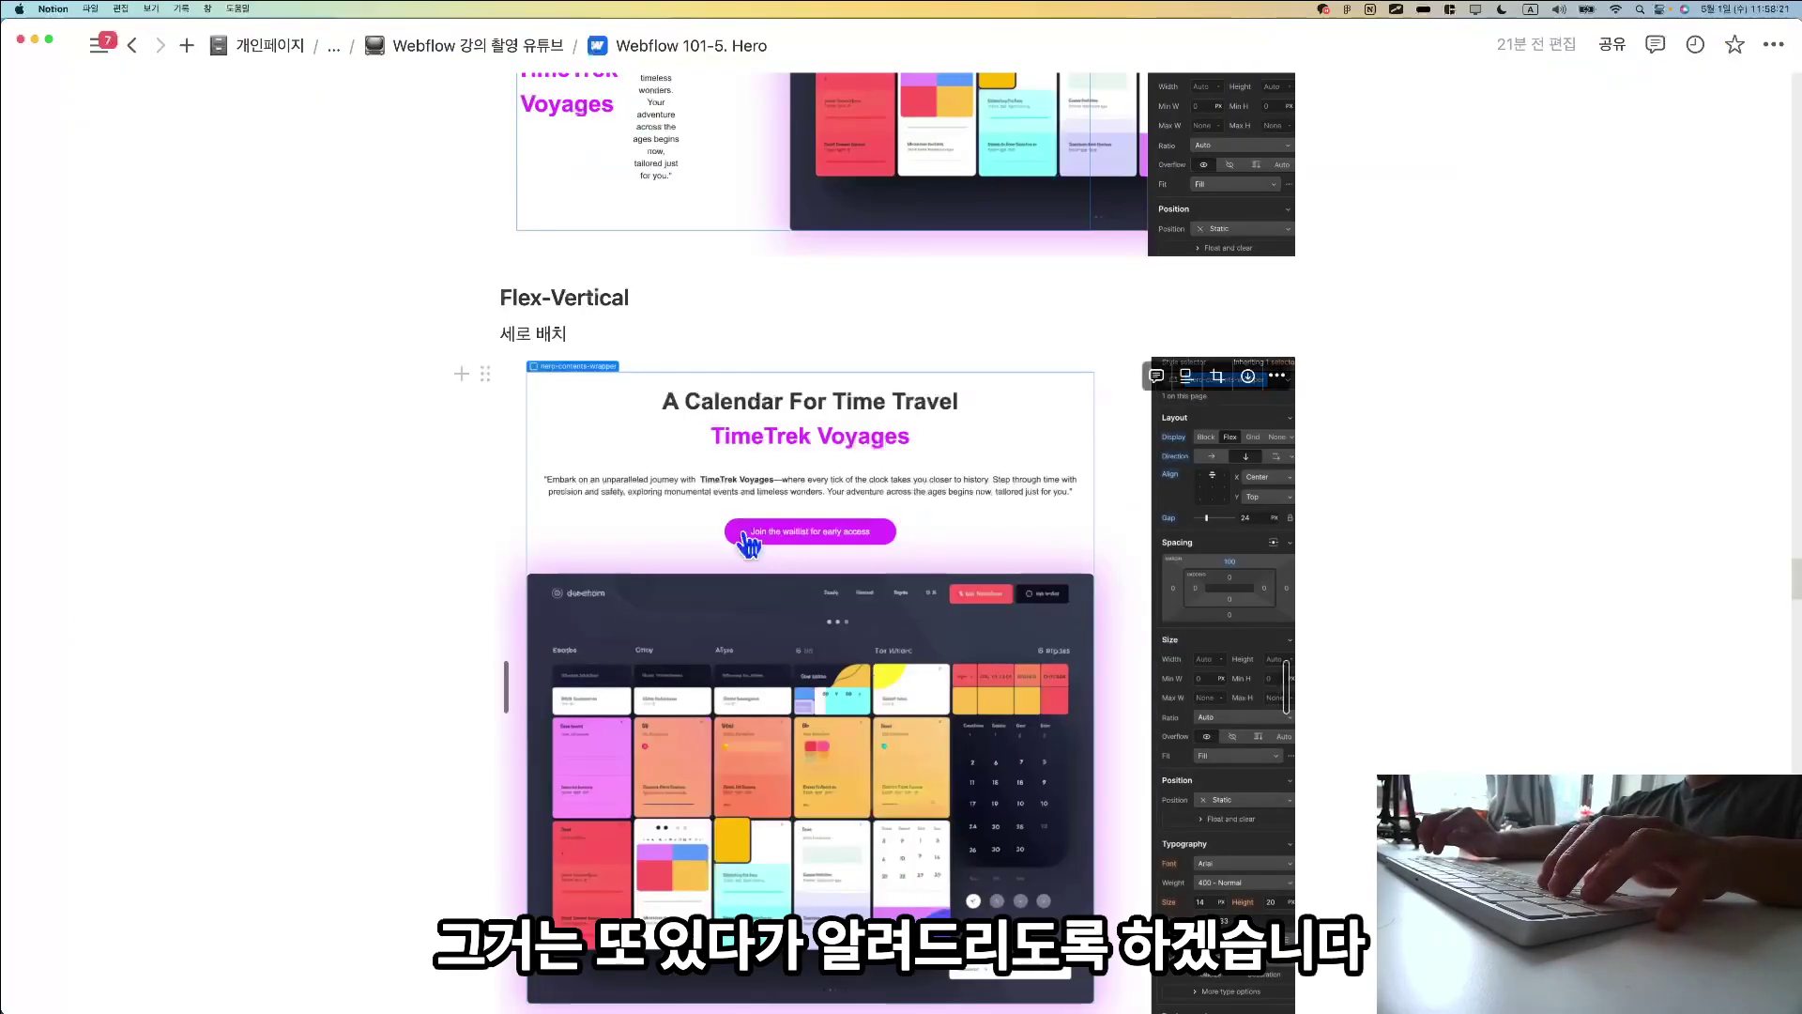
scroll(746, 539, down, 10)
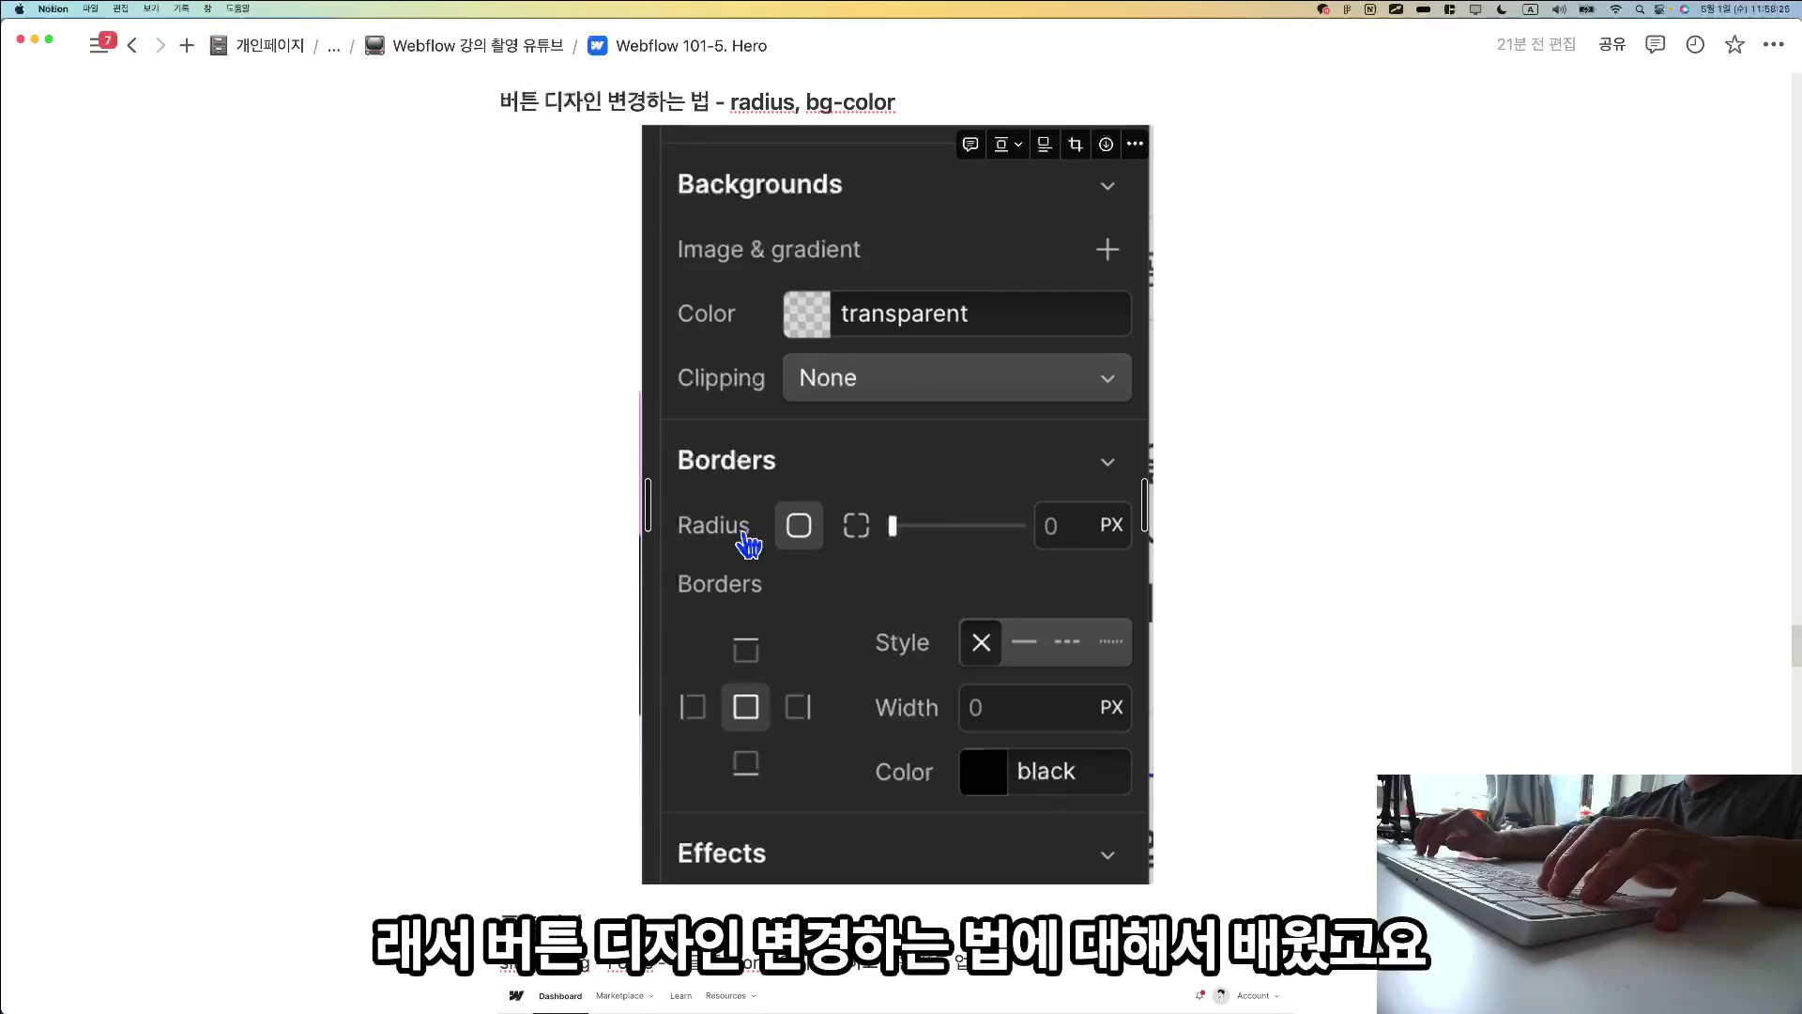
scroll(748, 542, down, 3)
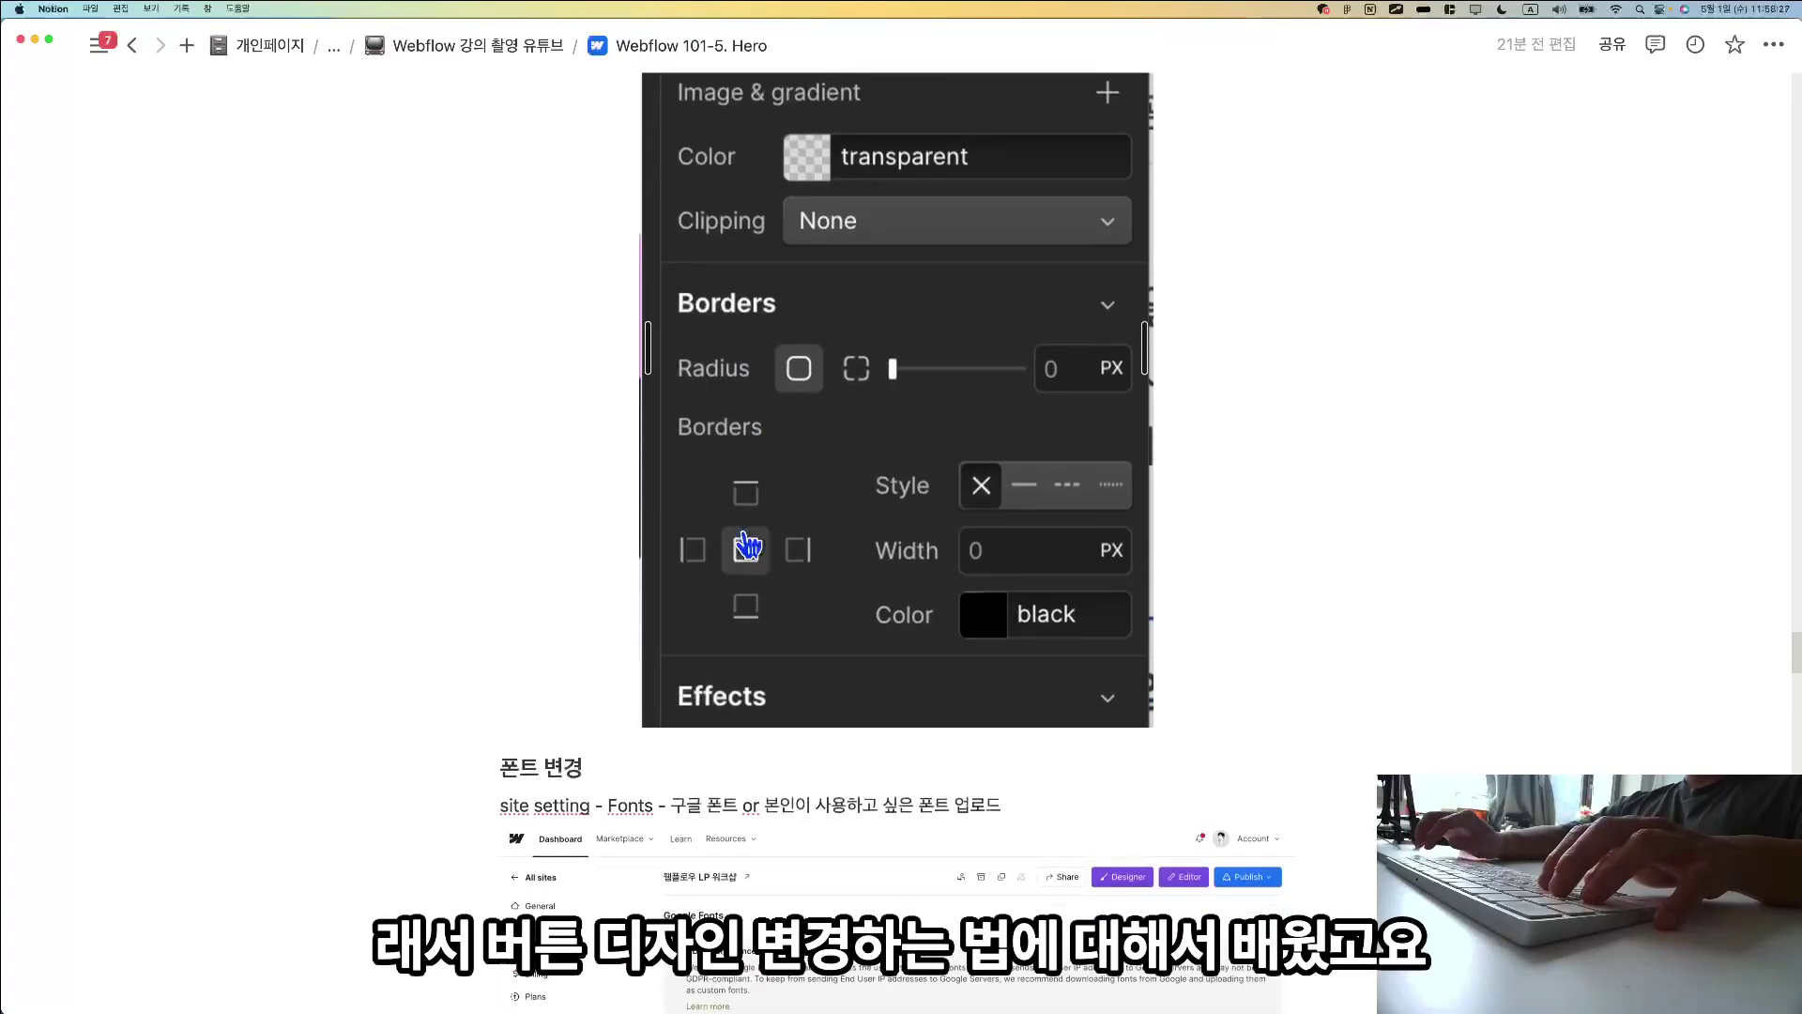
scroll(746, 545, down, 2)
scroll(743, 554, up, 5)
key(super+Tab)
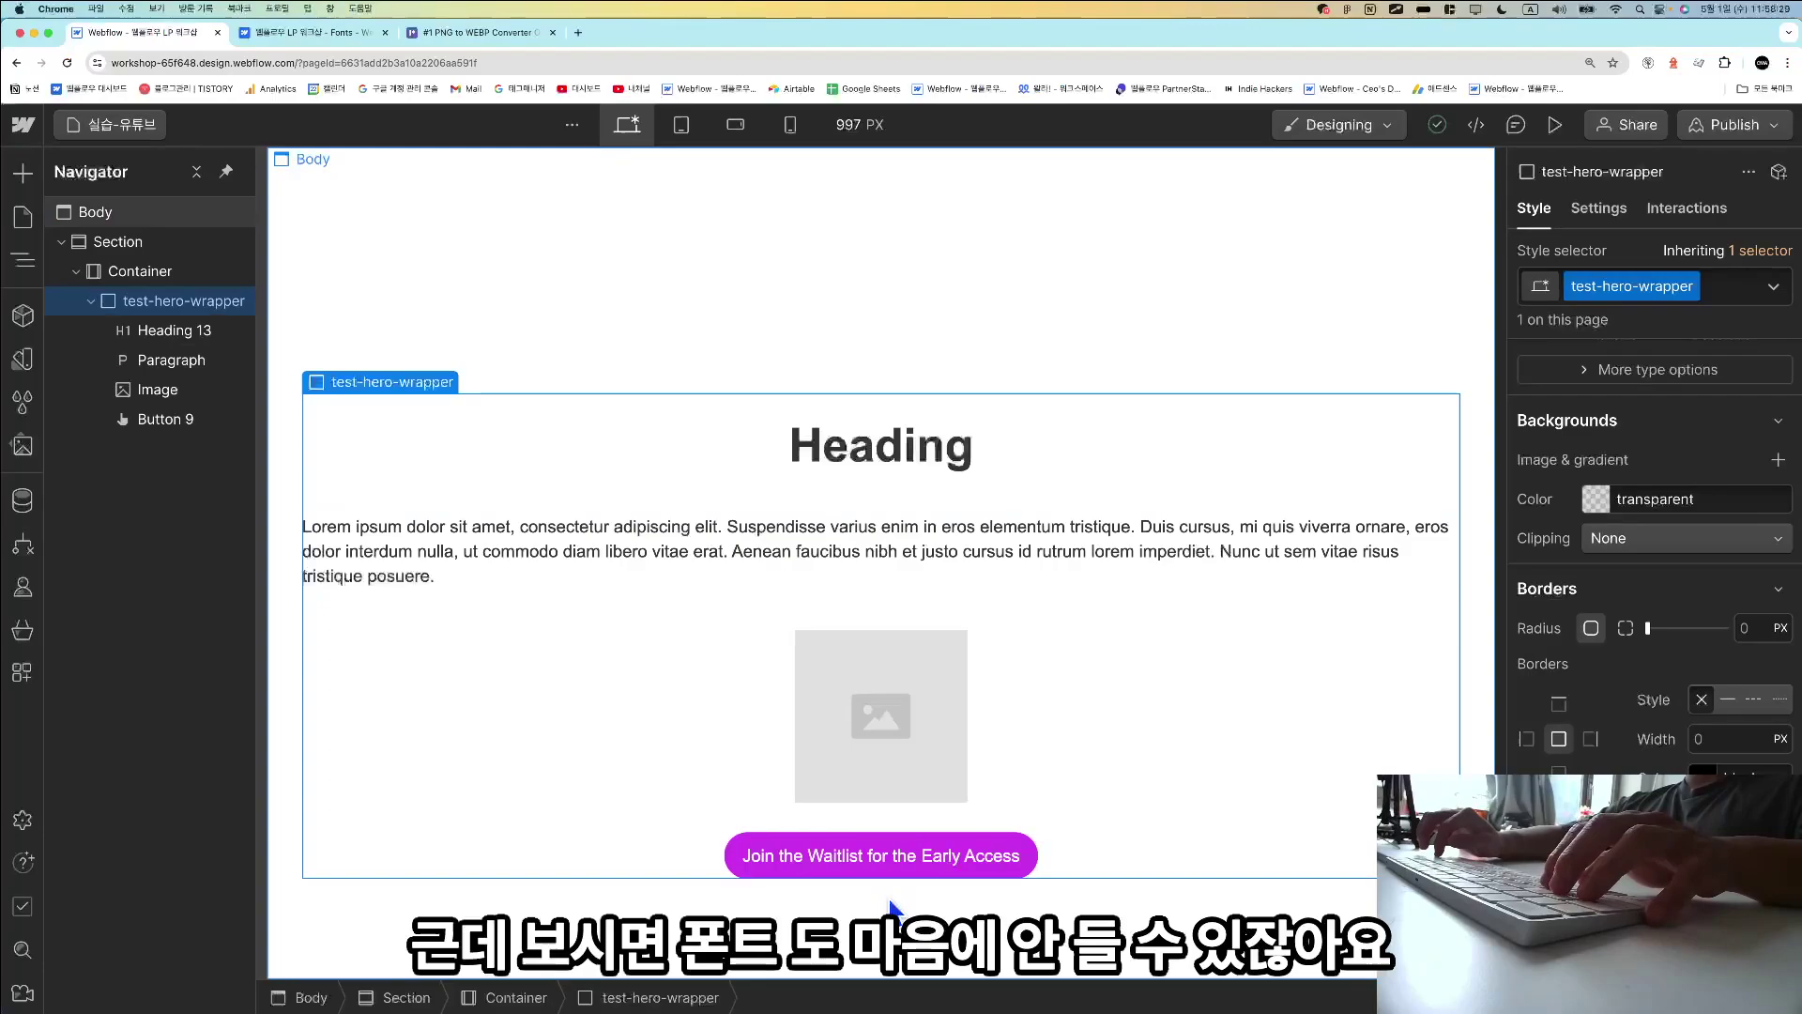
Set the hero button's font size to 18 px and its line height to 150%.
click(826, 856)
scroll(1630, 736, up, 2)
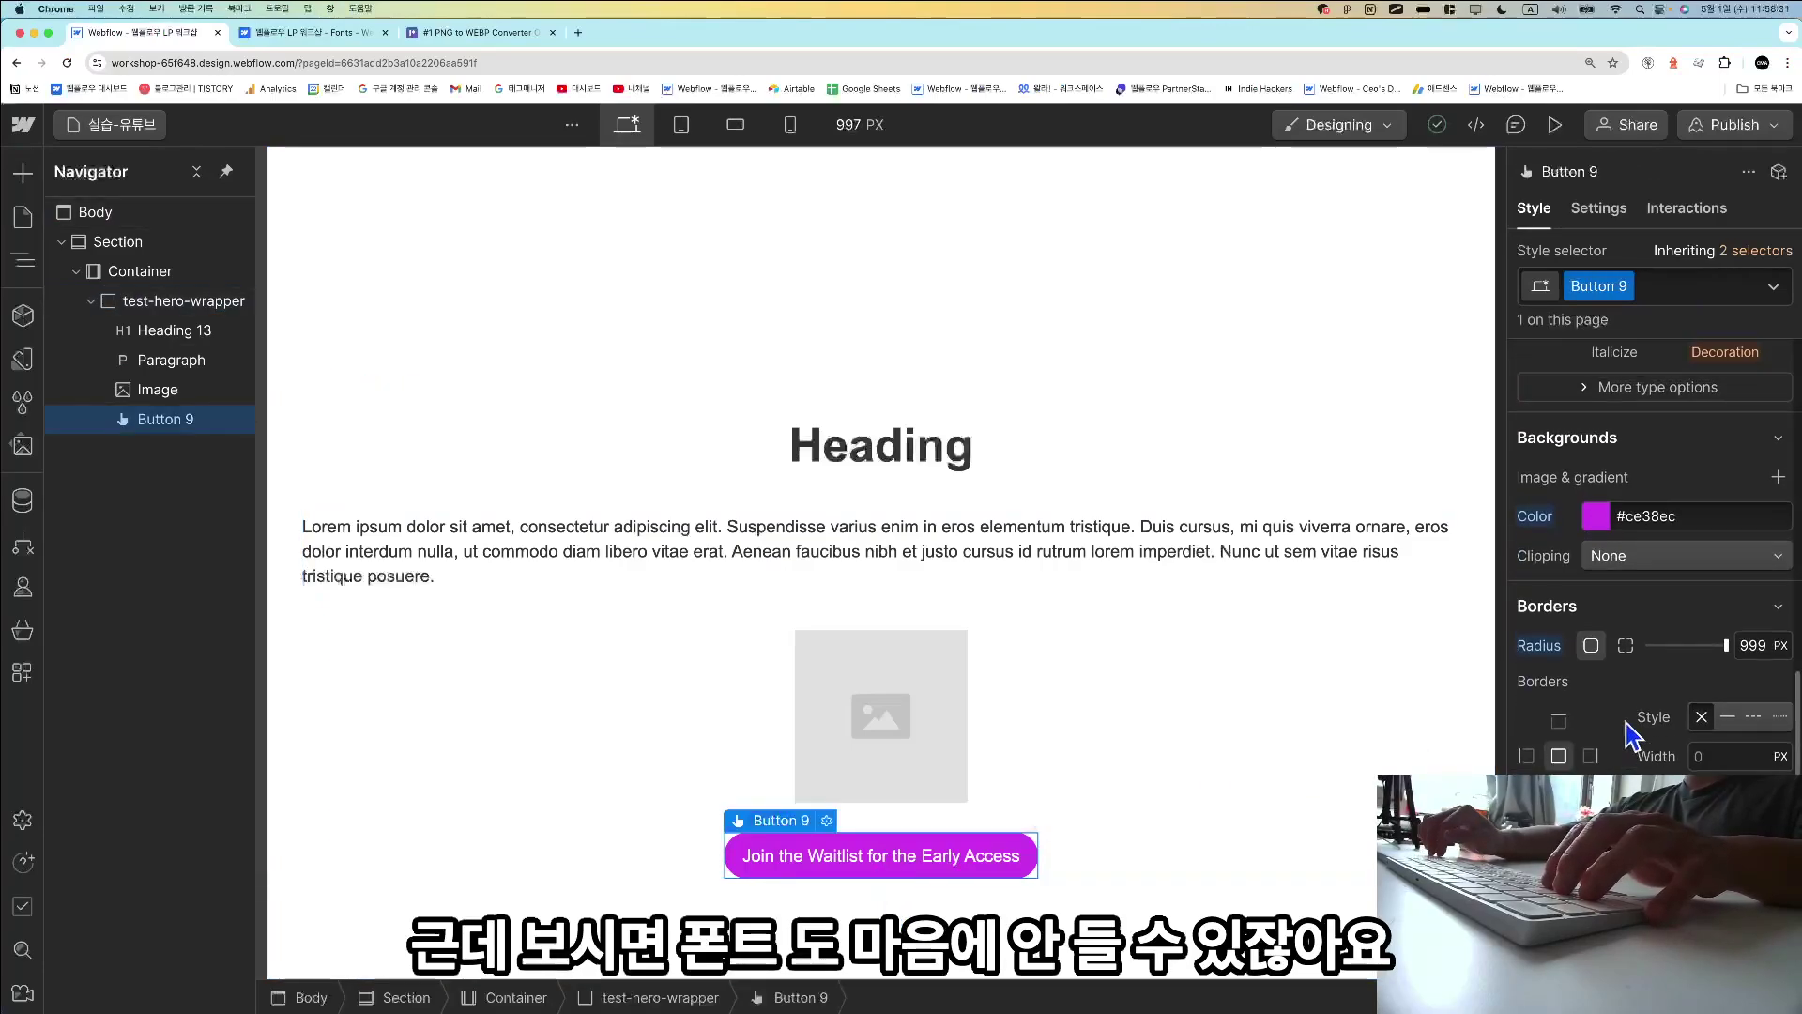
scroll(1630, 737, up, 5)
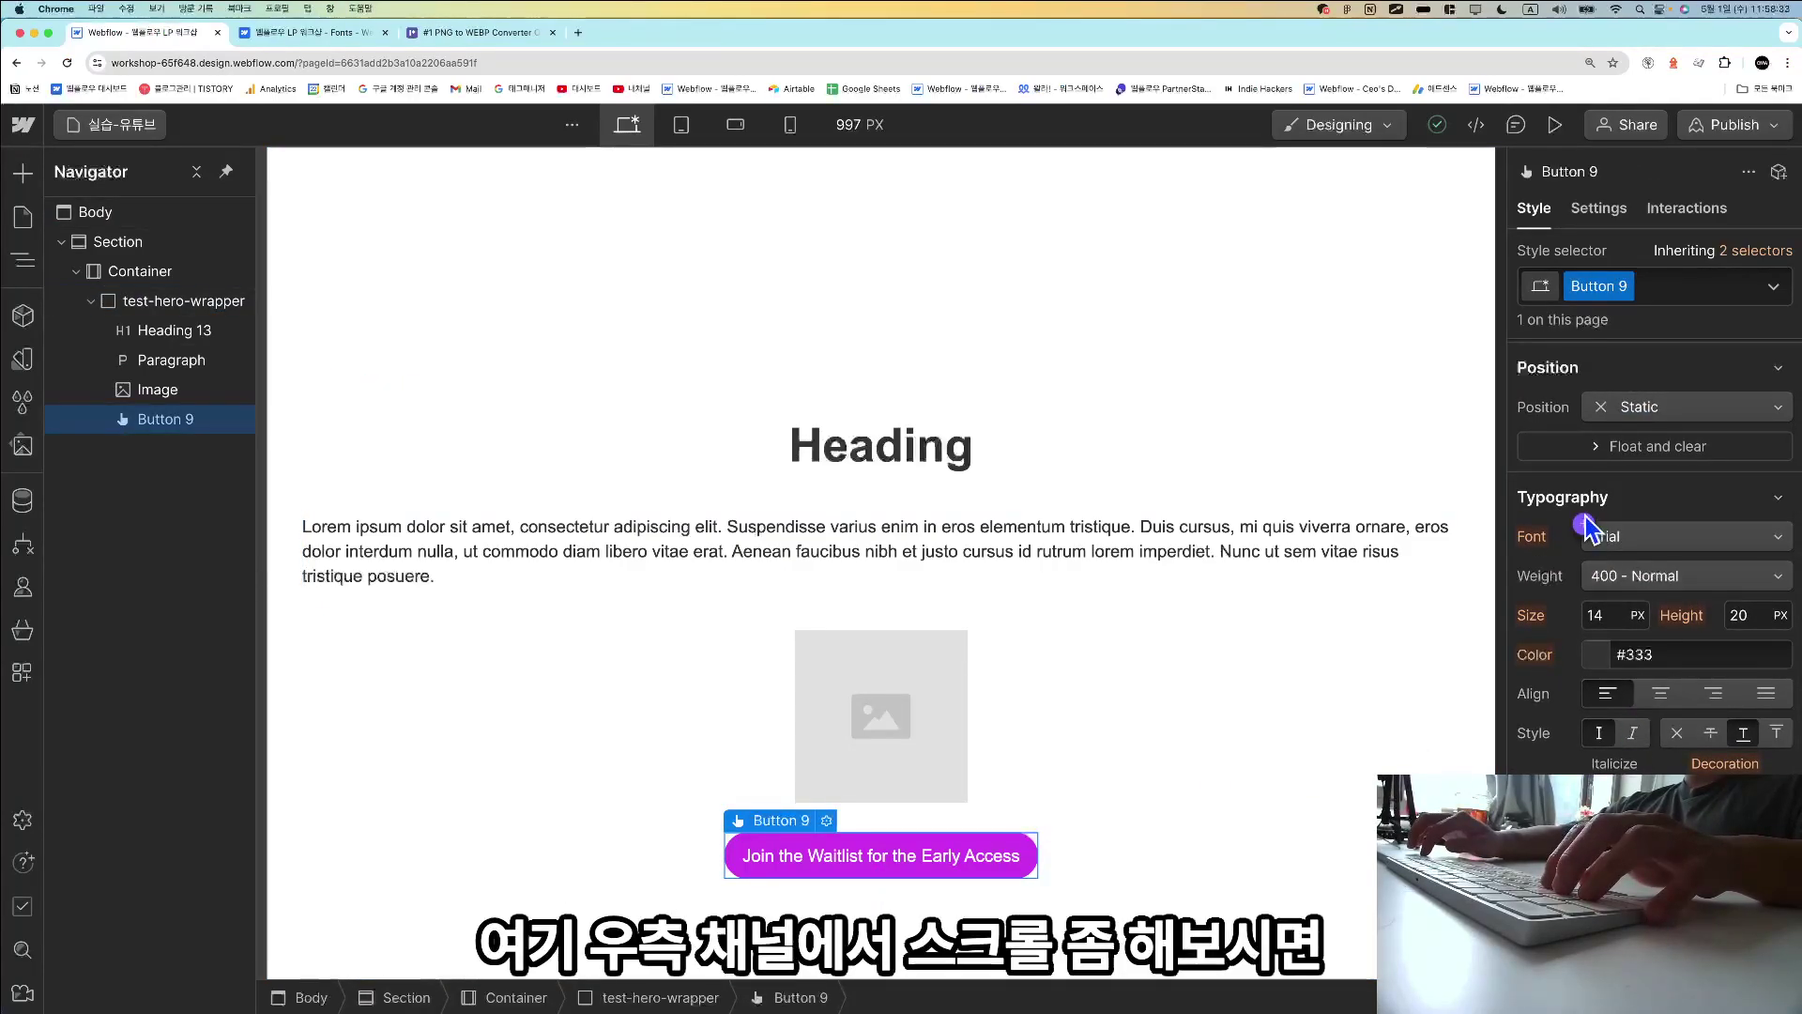
scroll(1586, 525, up, 5)
scroll(1667, 469, down, 5)
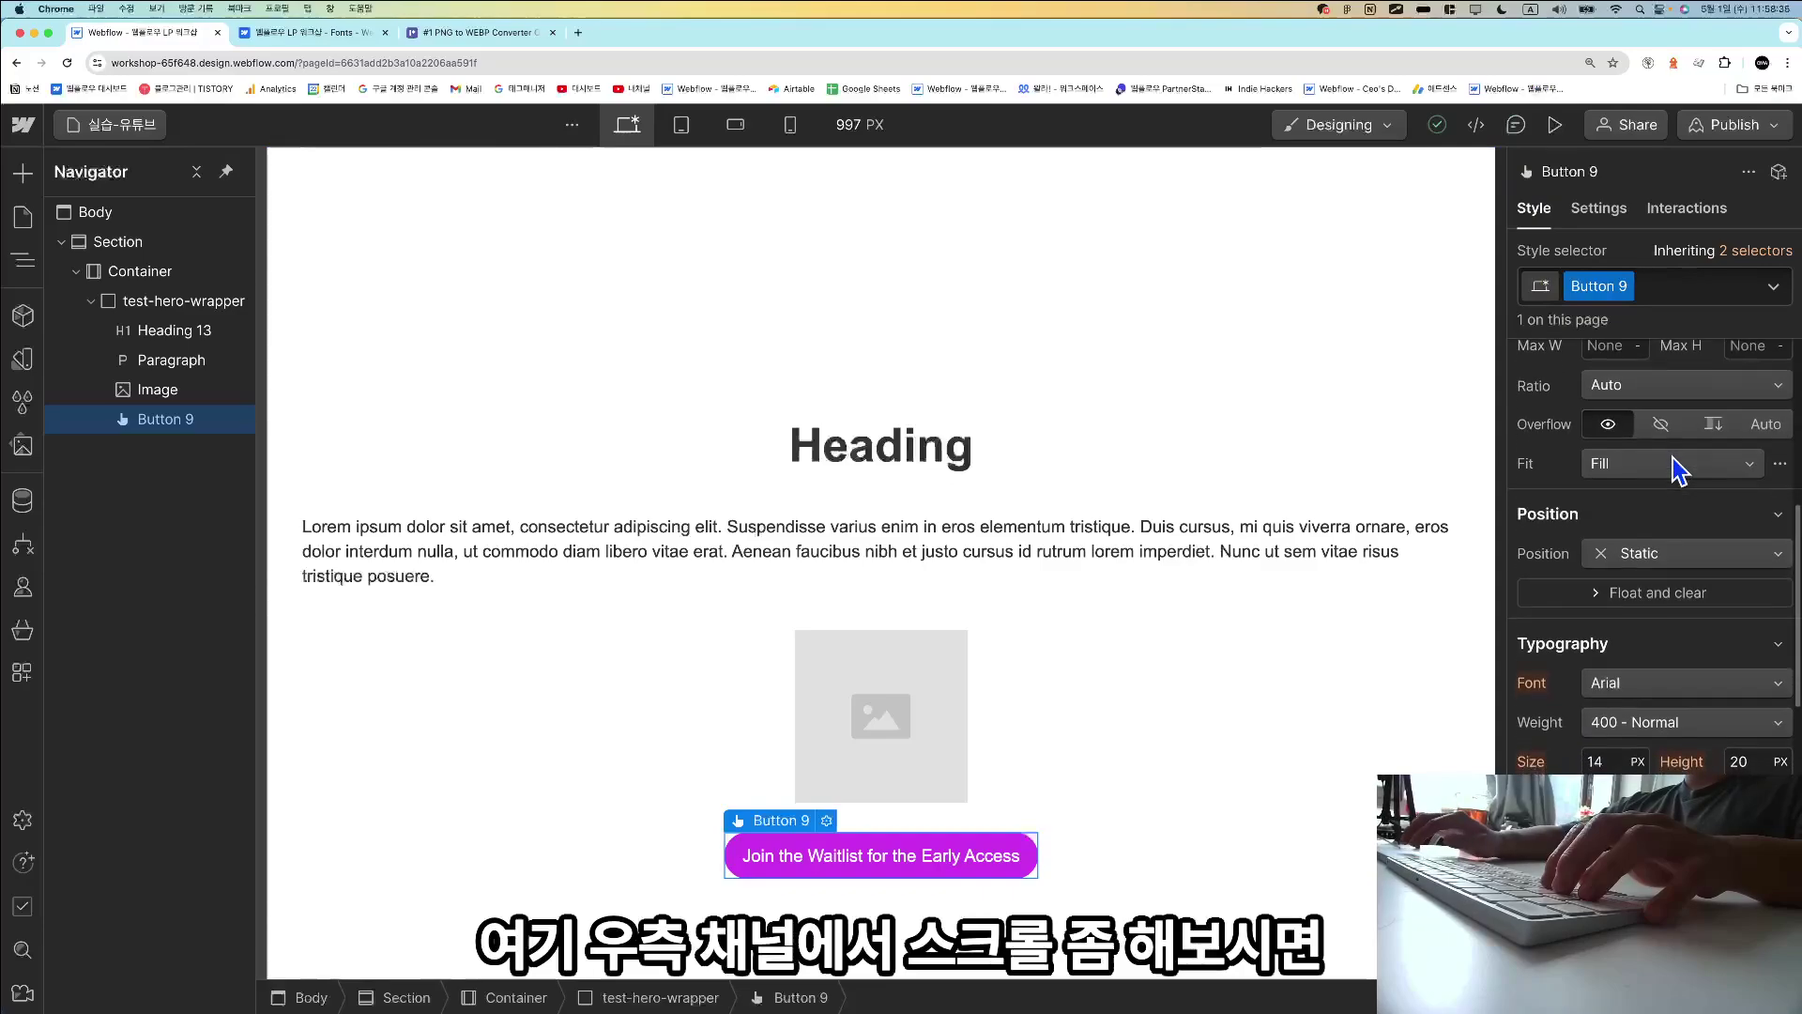
scroll(1678, 469, down, 3)
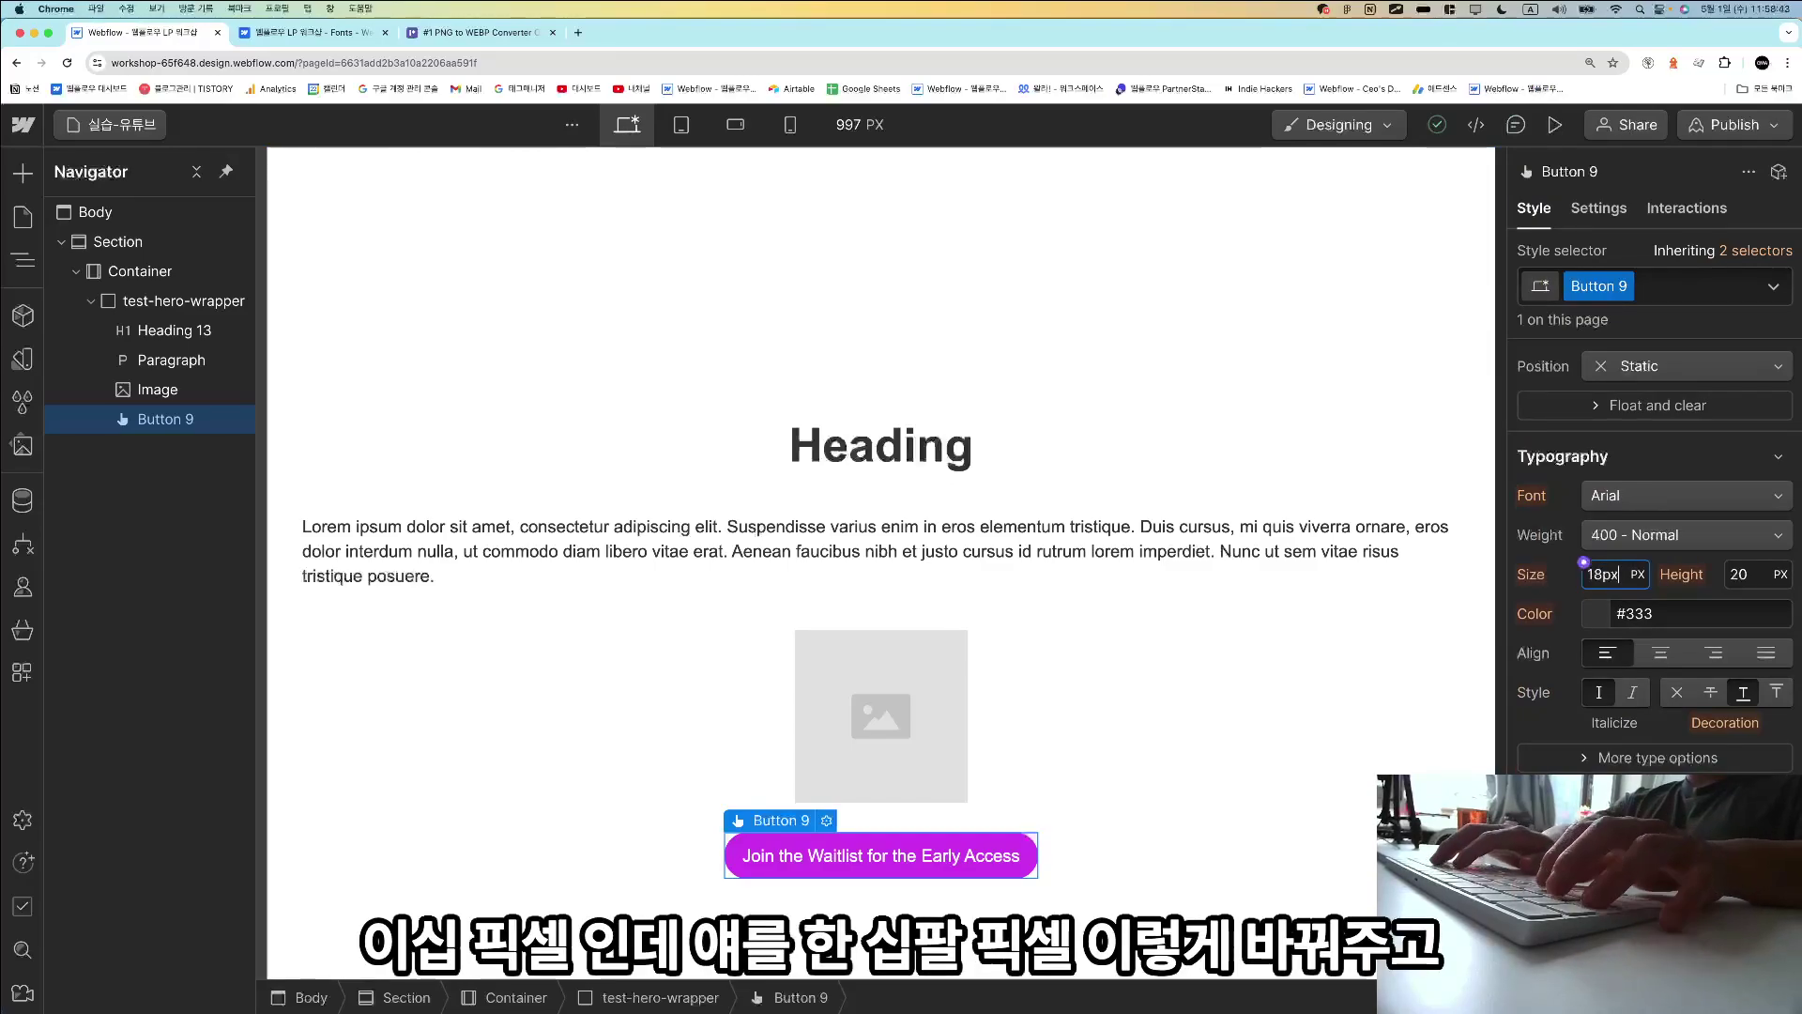
key(Return)
click(1740, 573)
text(150%)
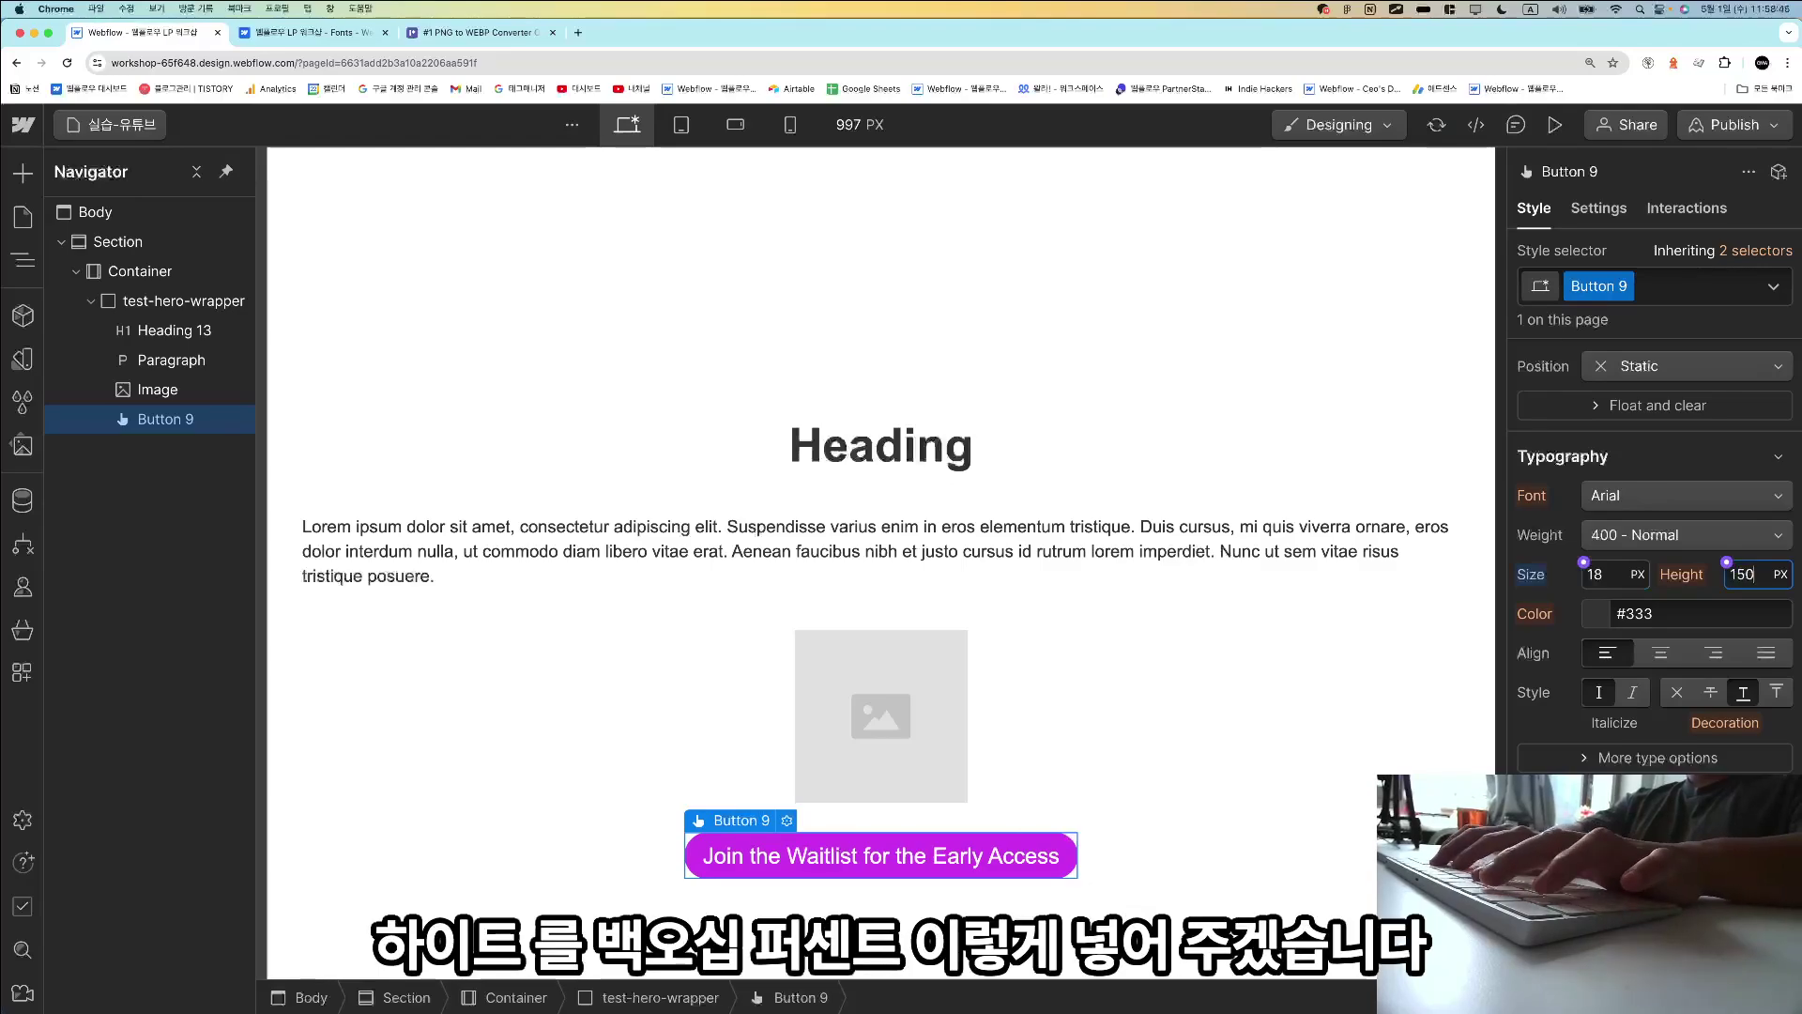
key(Return)
click(1171, 805)
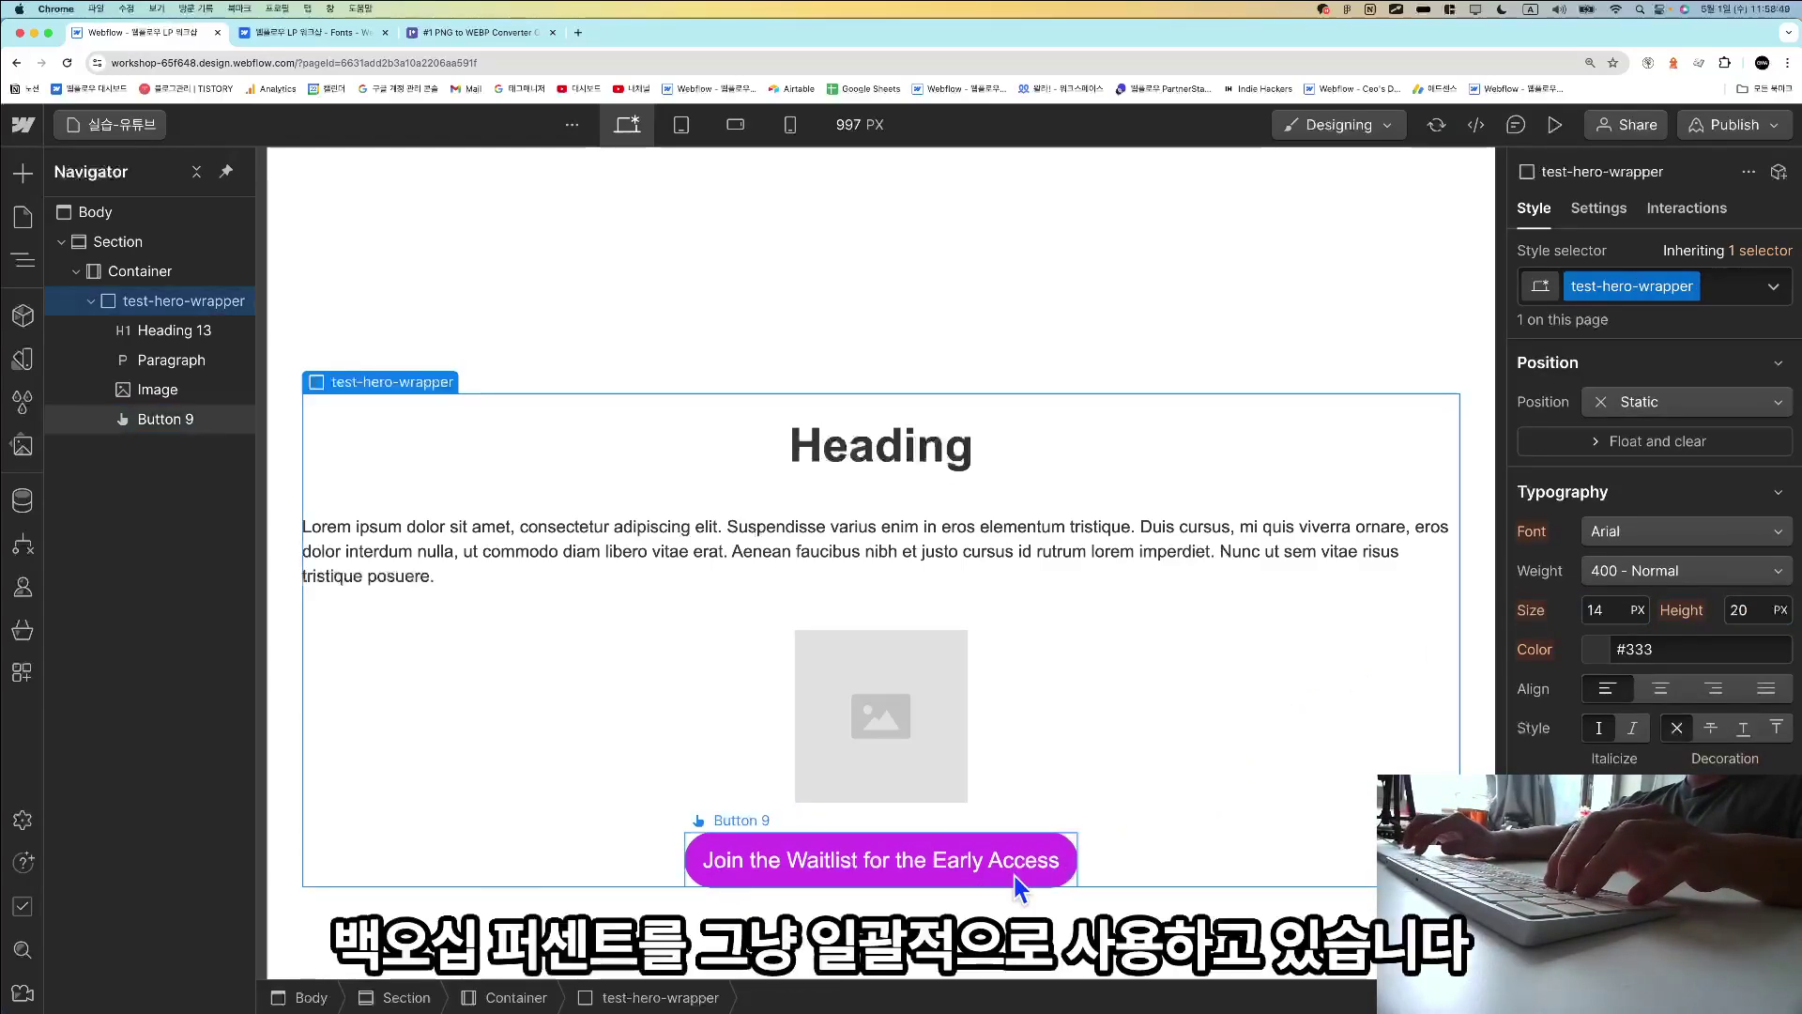
Check the font-change section of the Notion notes, return to Webflow and set the hero button's font to Varela.
click(987, 865)
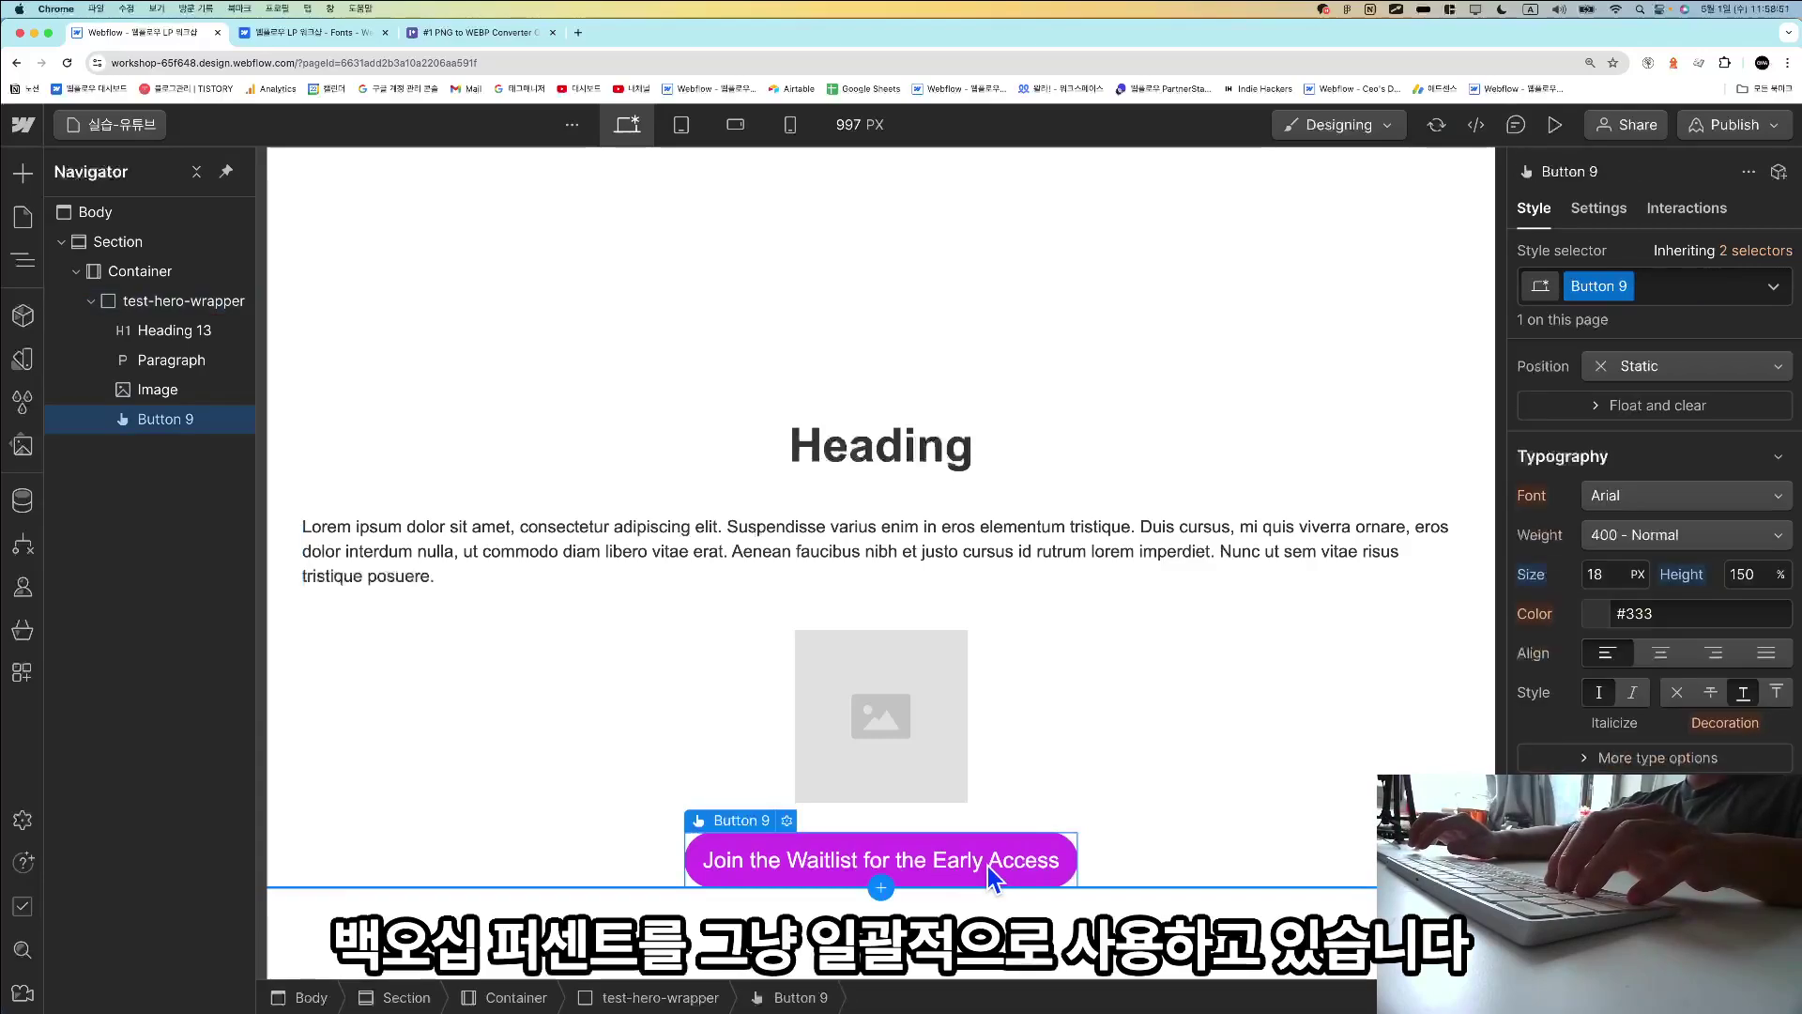
key(super+Tab)
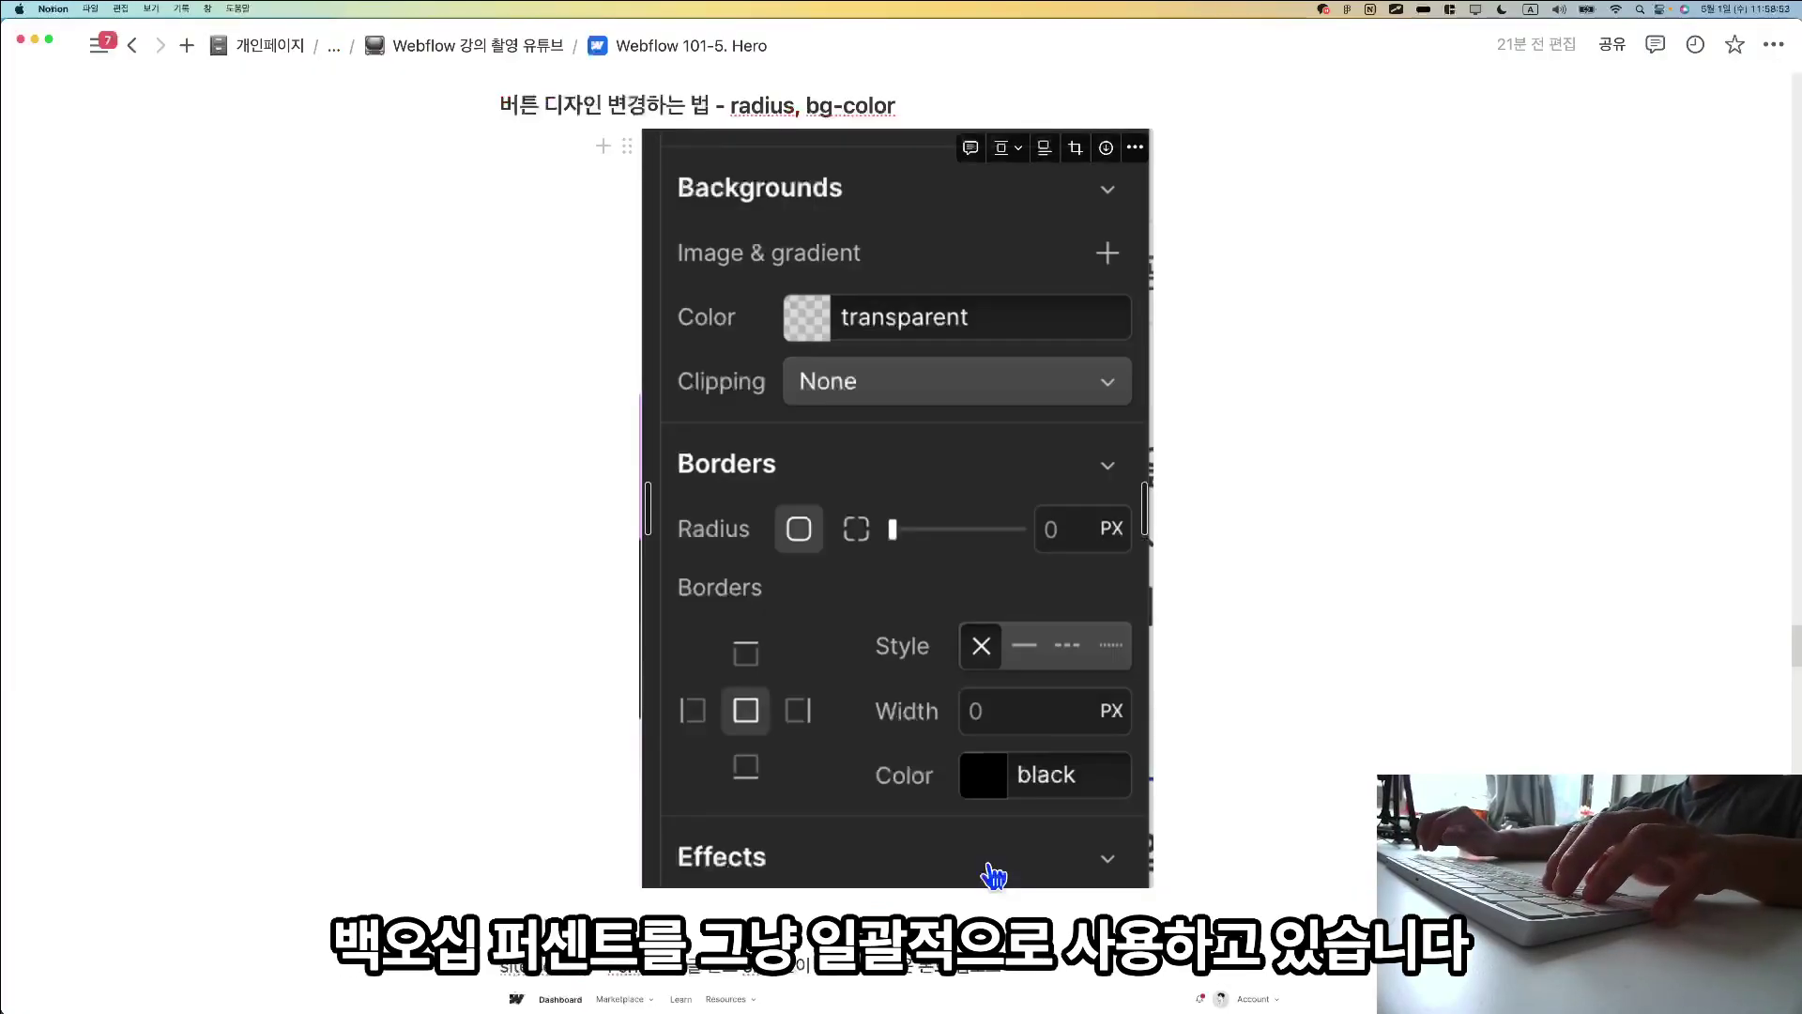
scroll(993, 873, down, 10)
scroll(988, 865, up, 3)
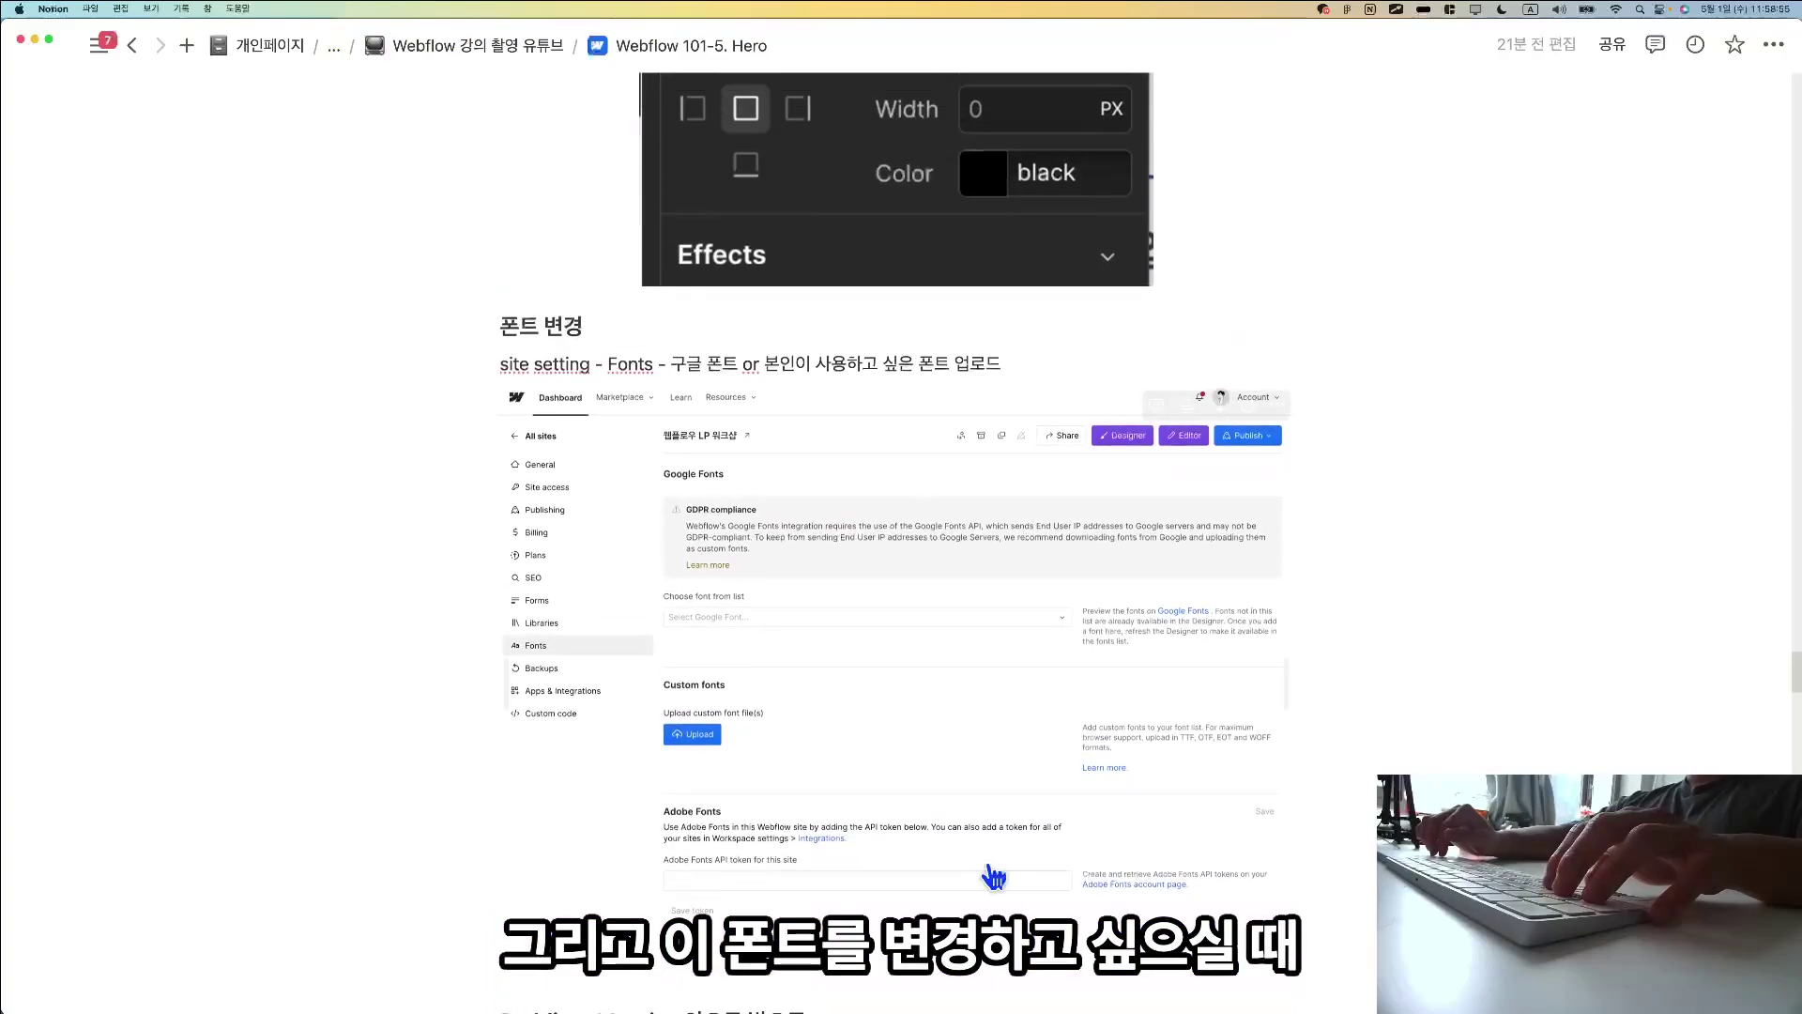
key(super+Tab)
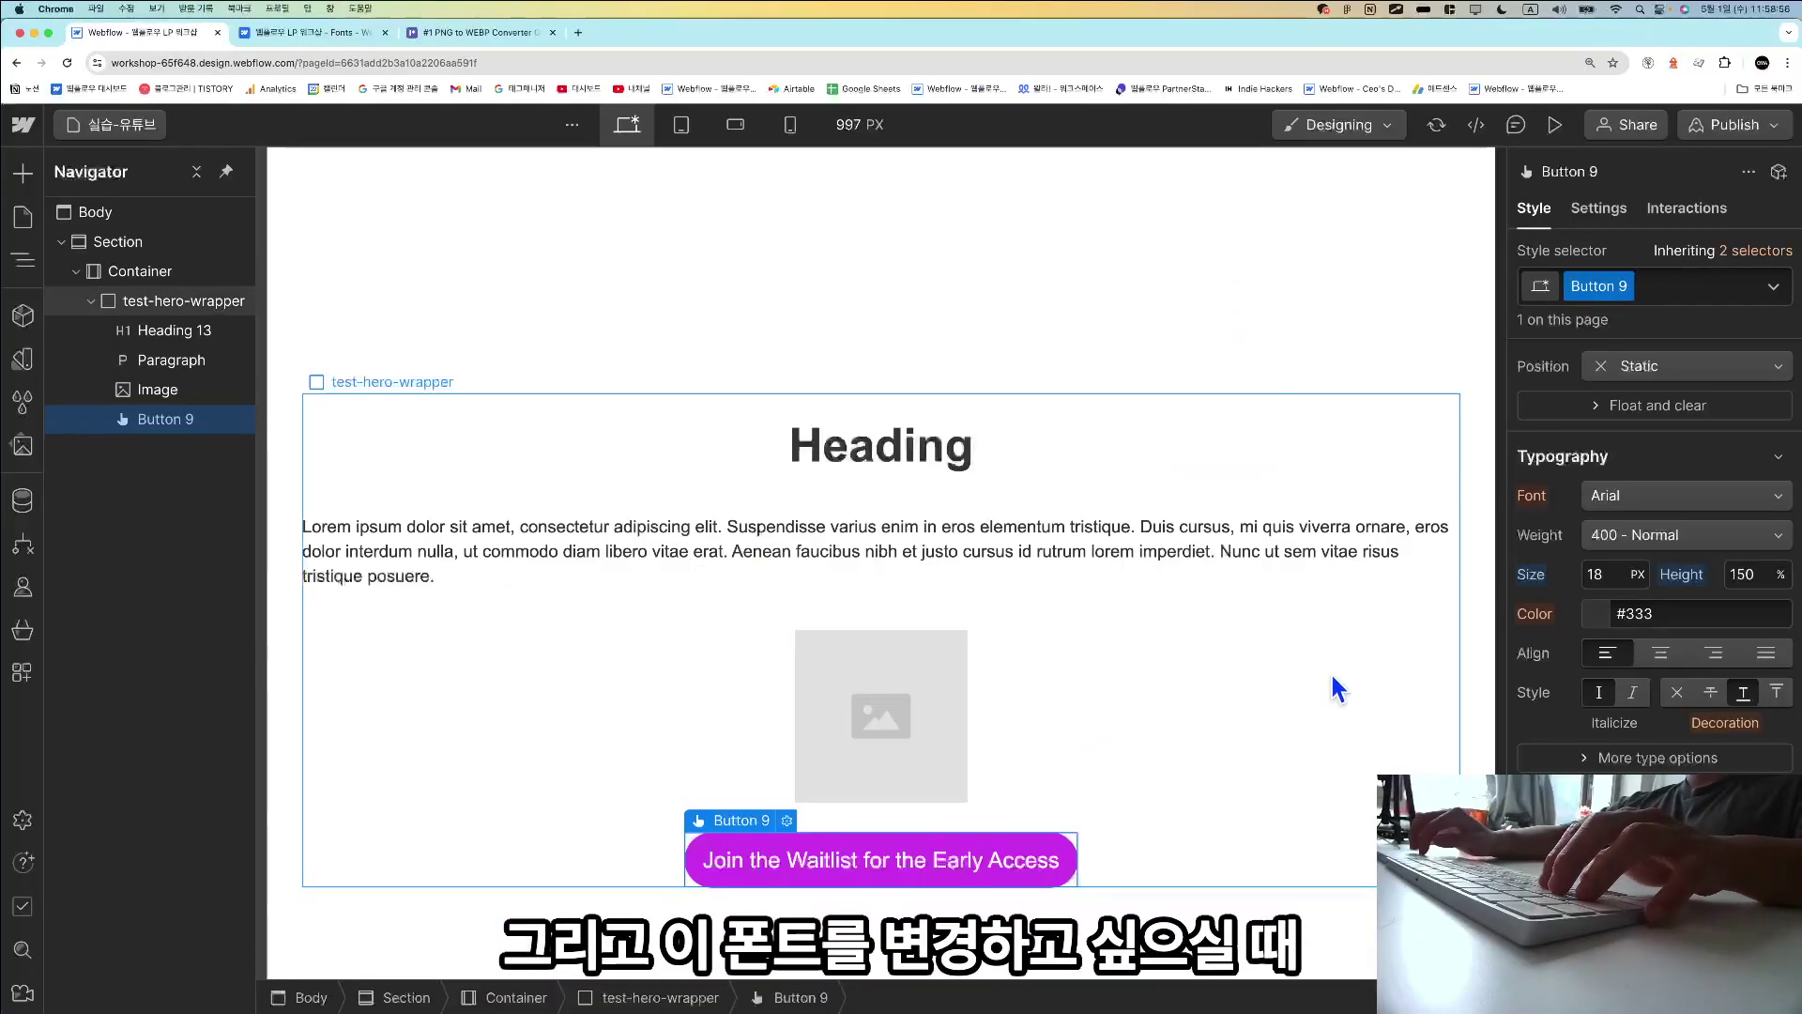
click(1651, 495)
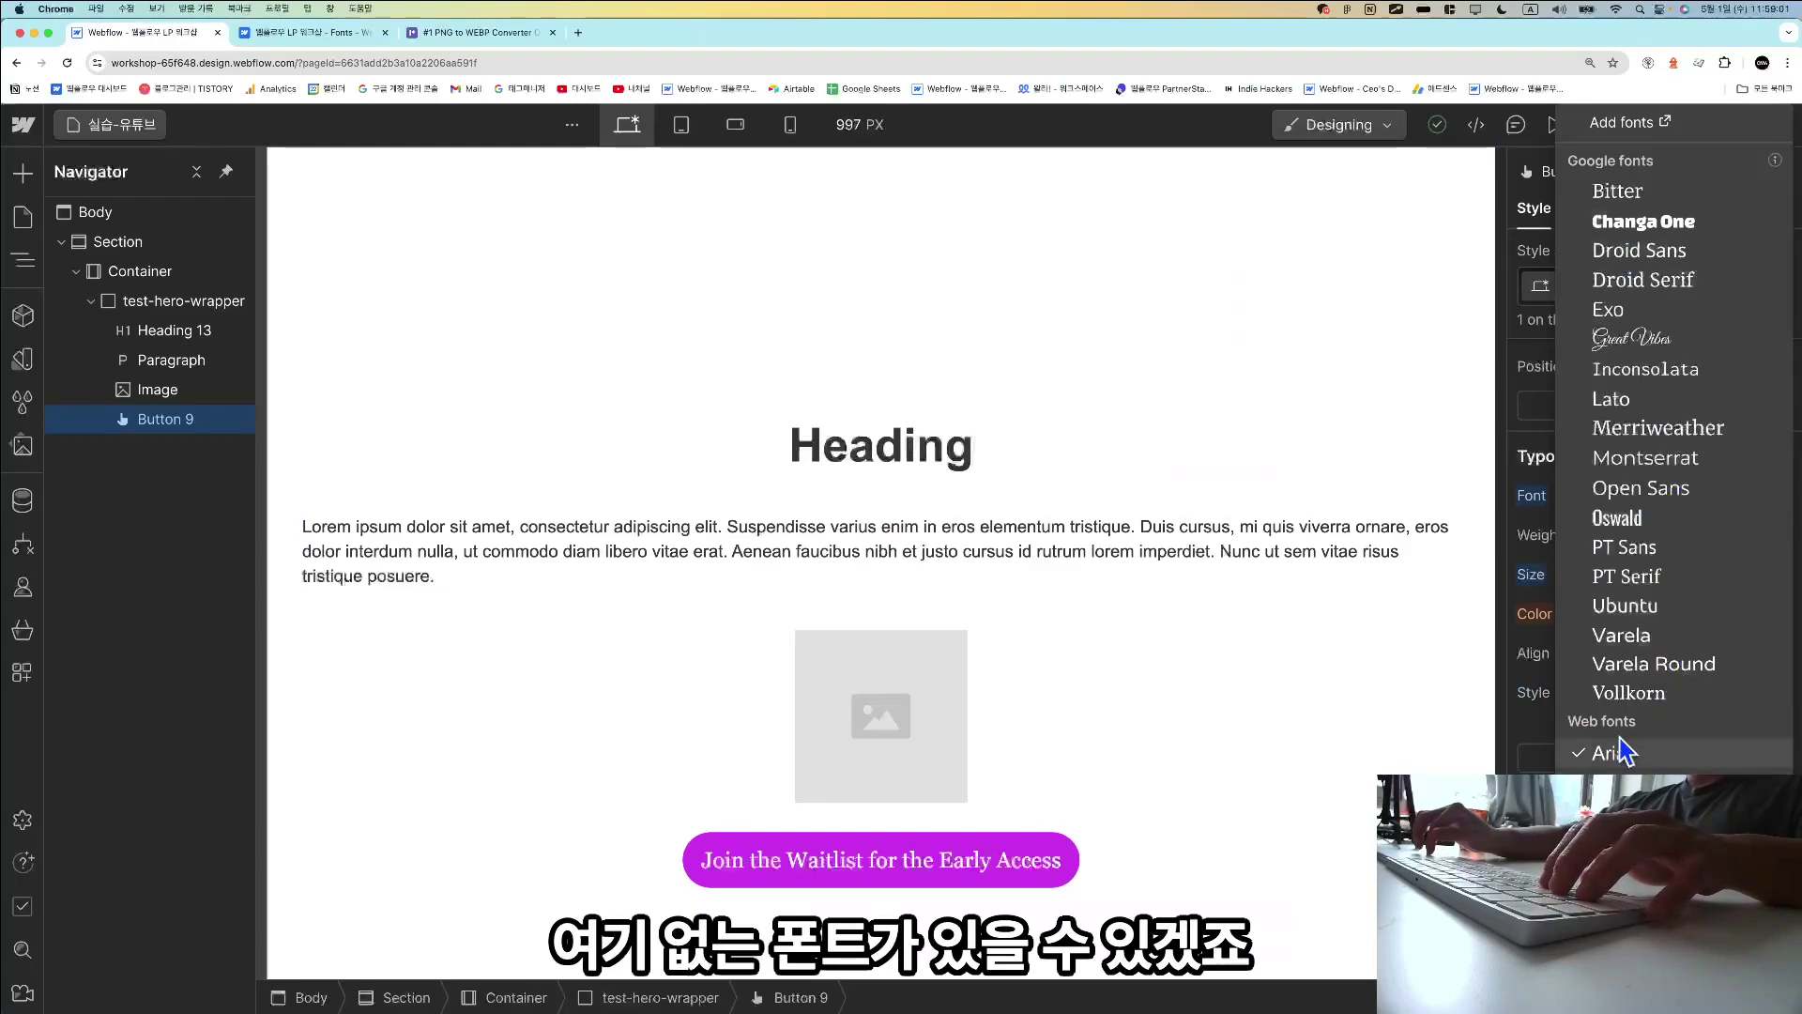
click(1621, 635)
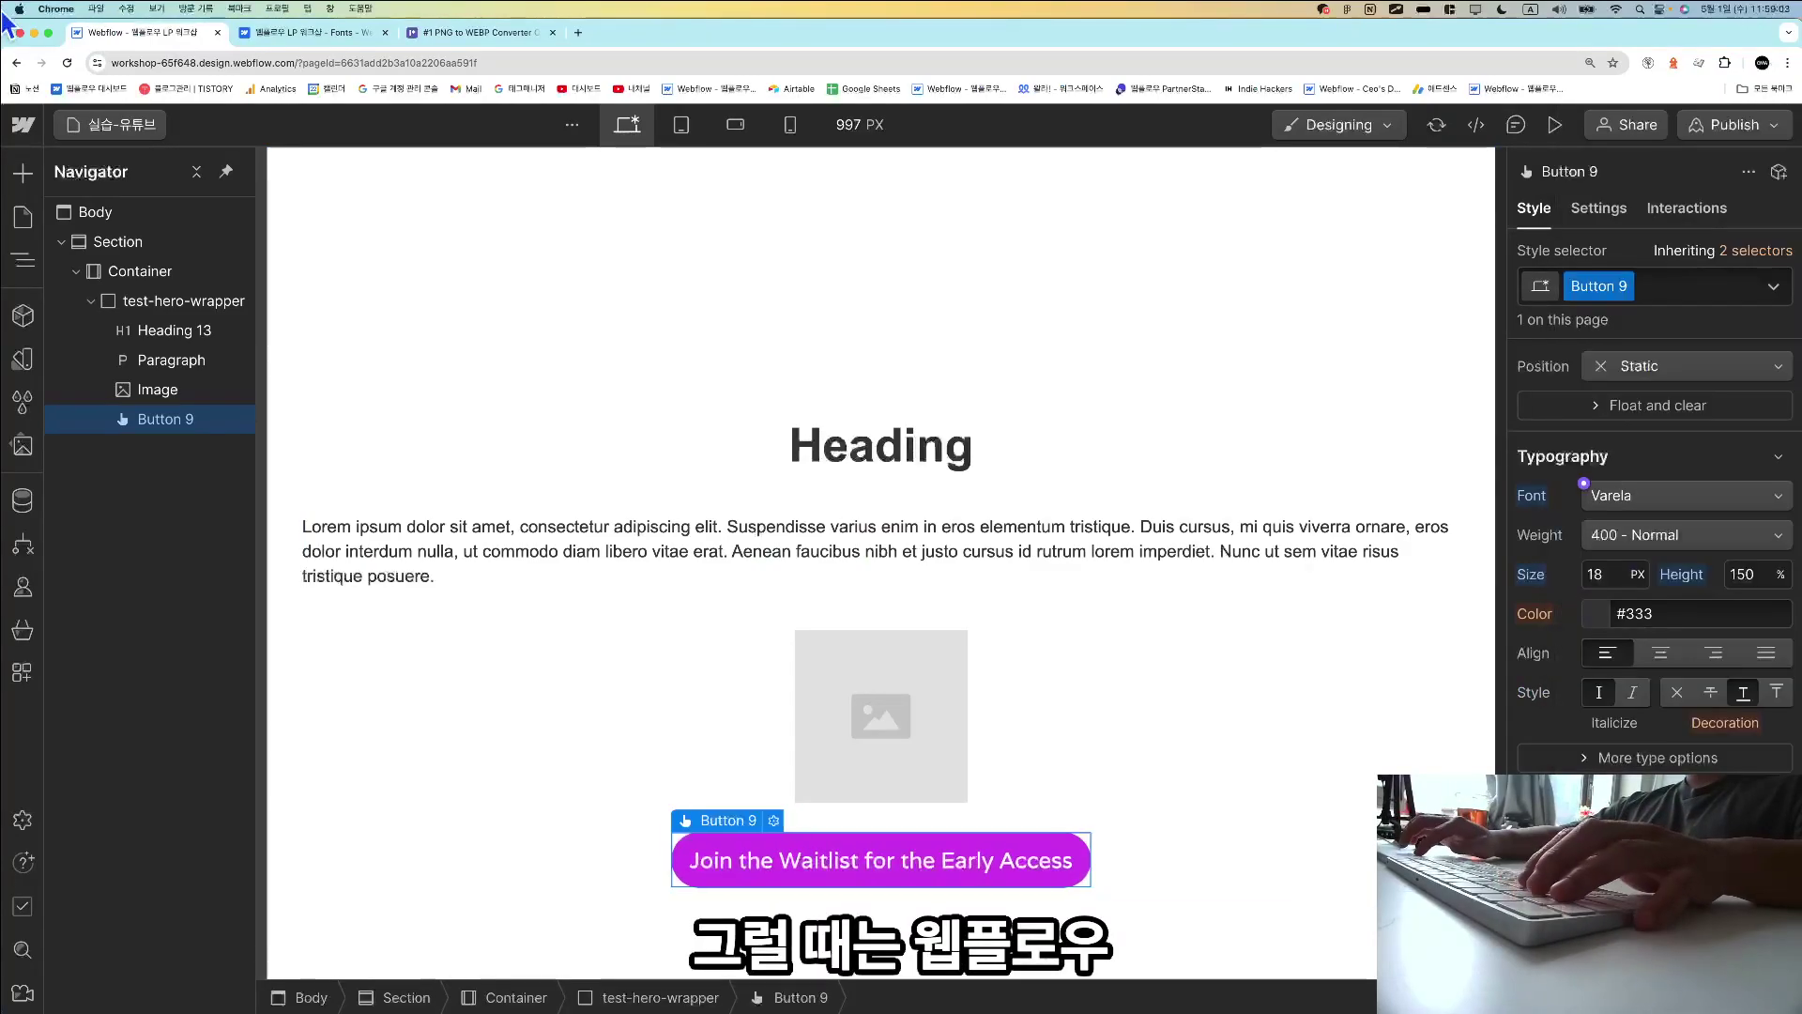
Open the Fonts page of the site settings from the Designer.
click(22, 125)
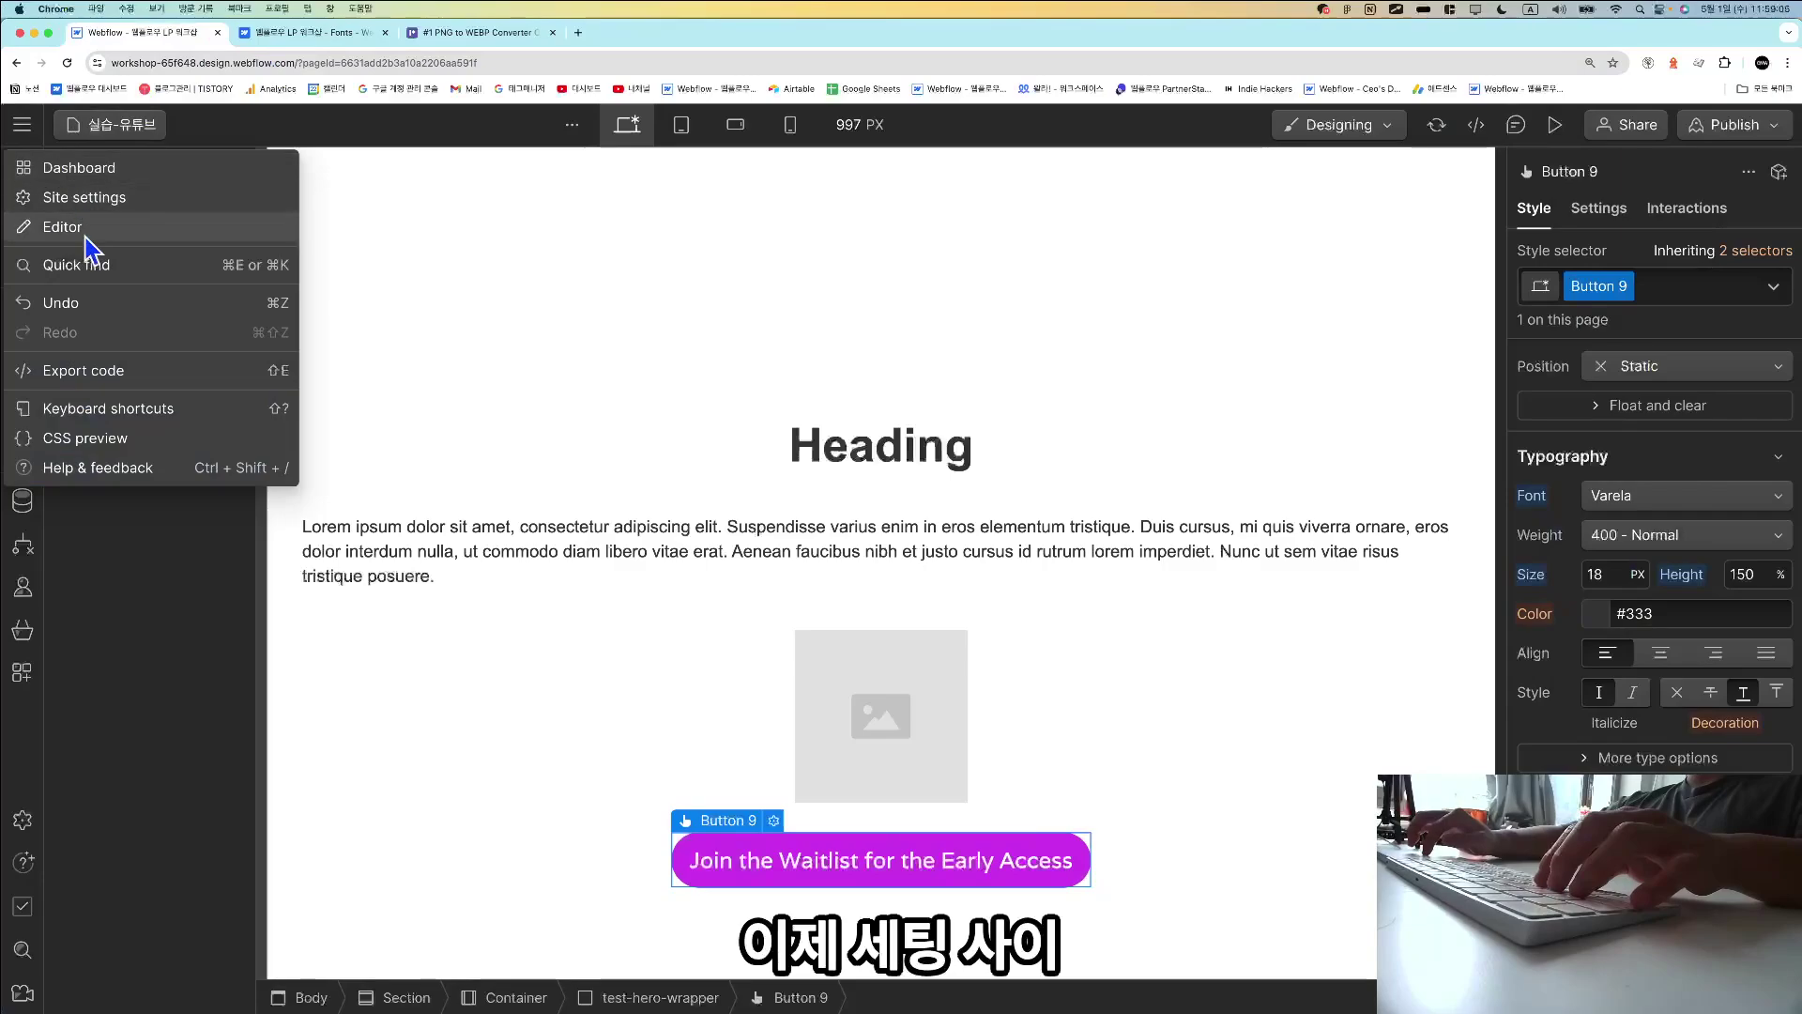
click(22, 126)
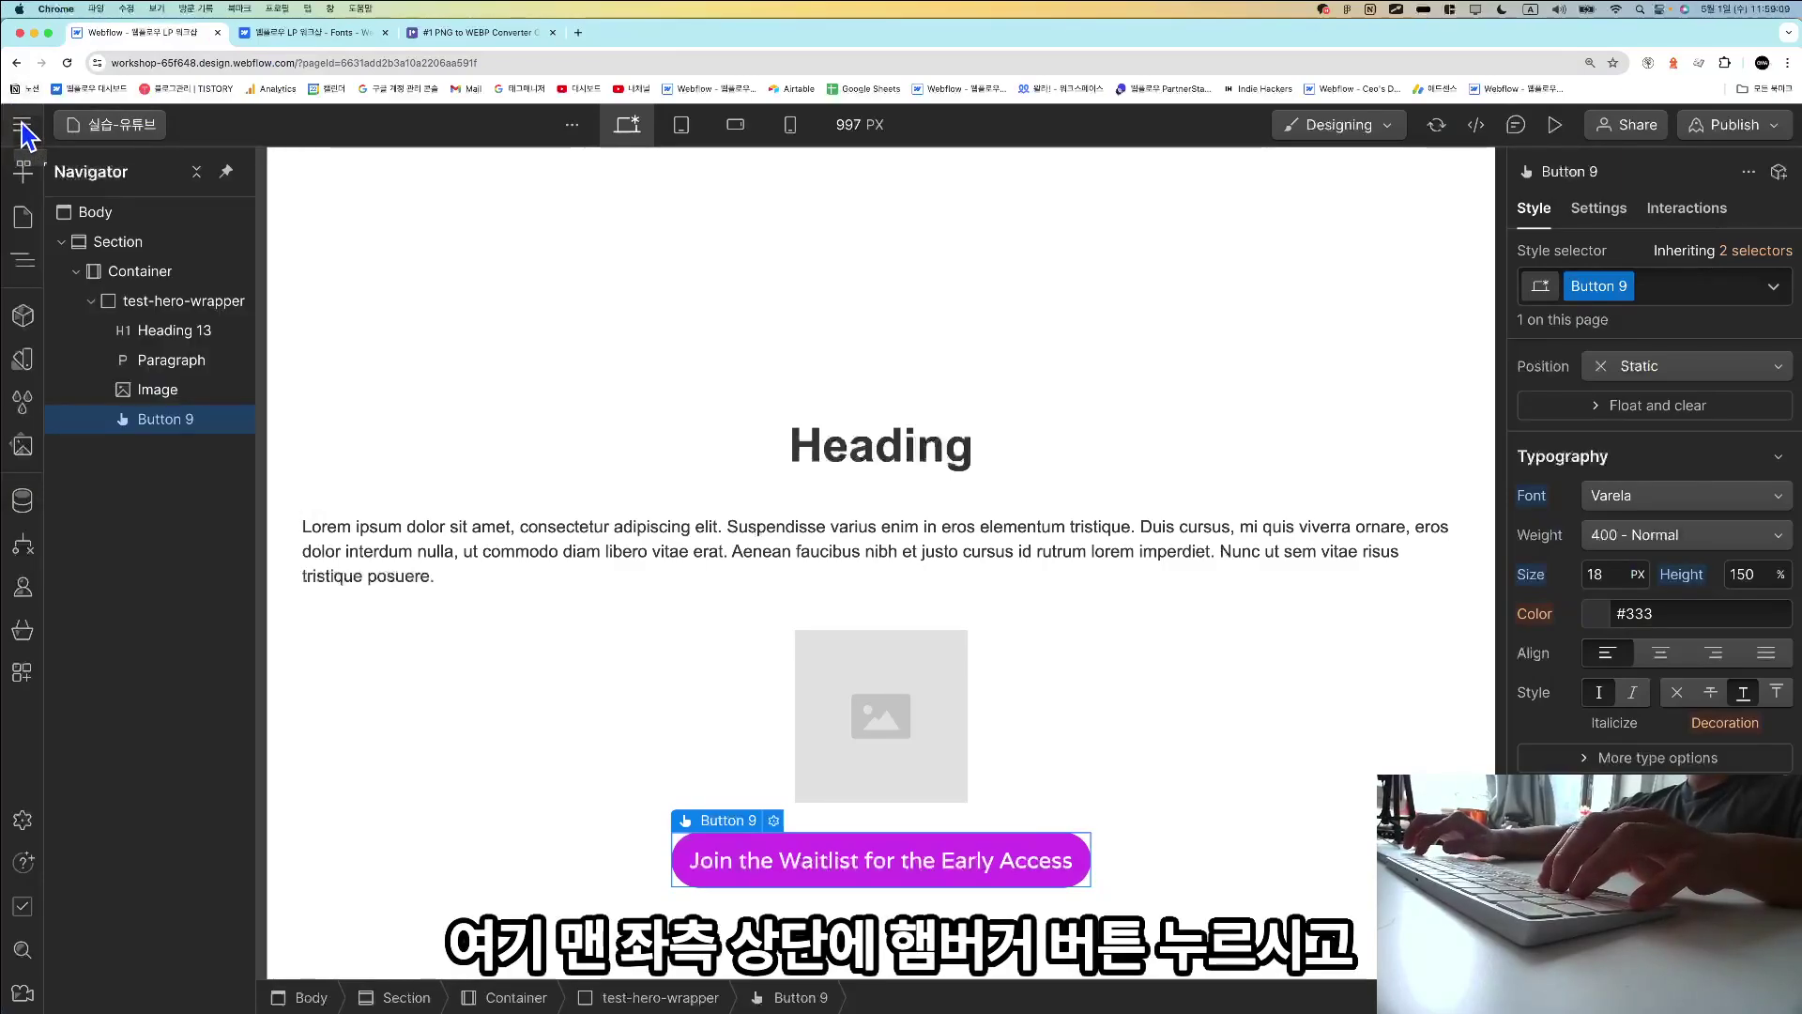
click(22, 129)
click(103, 199)
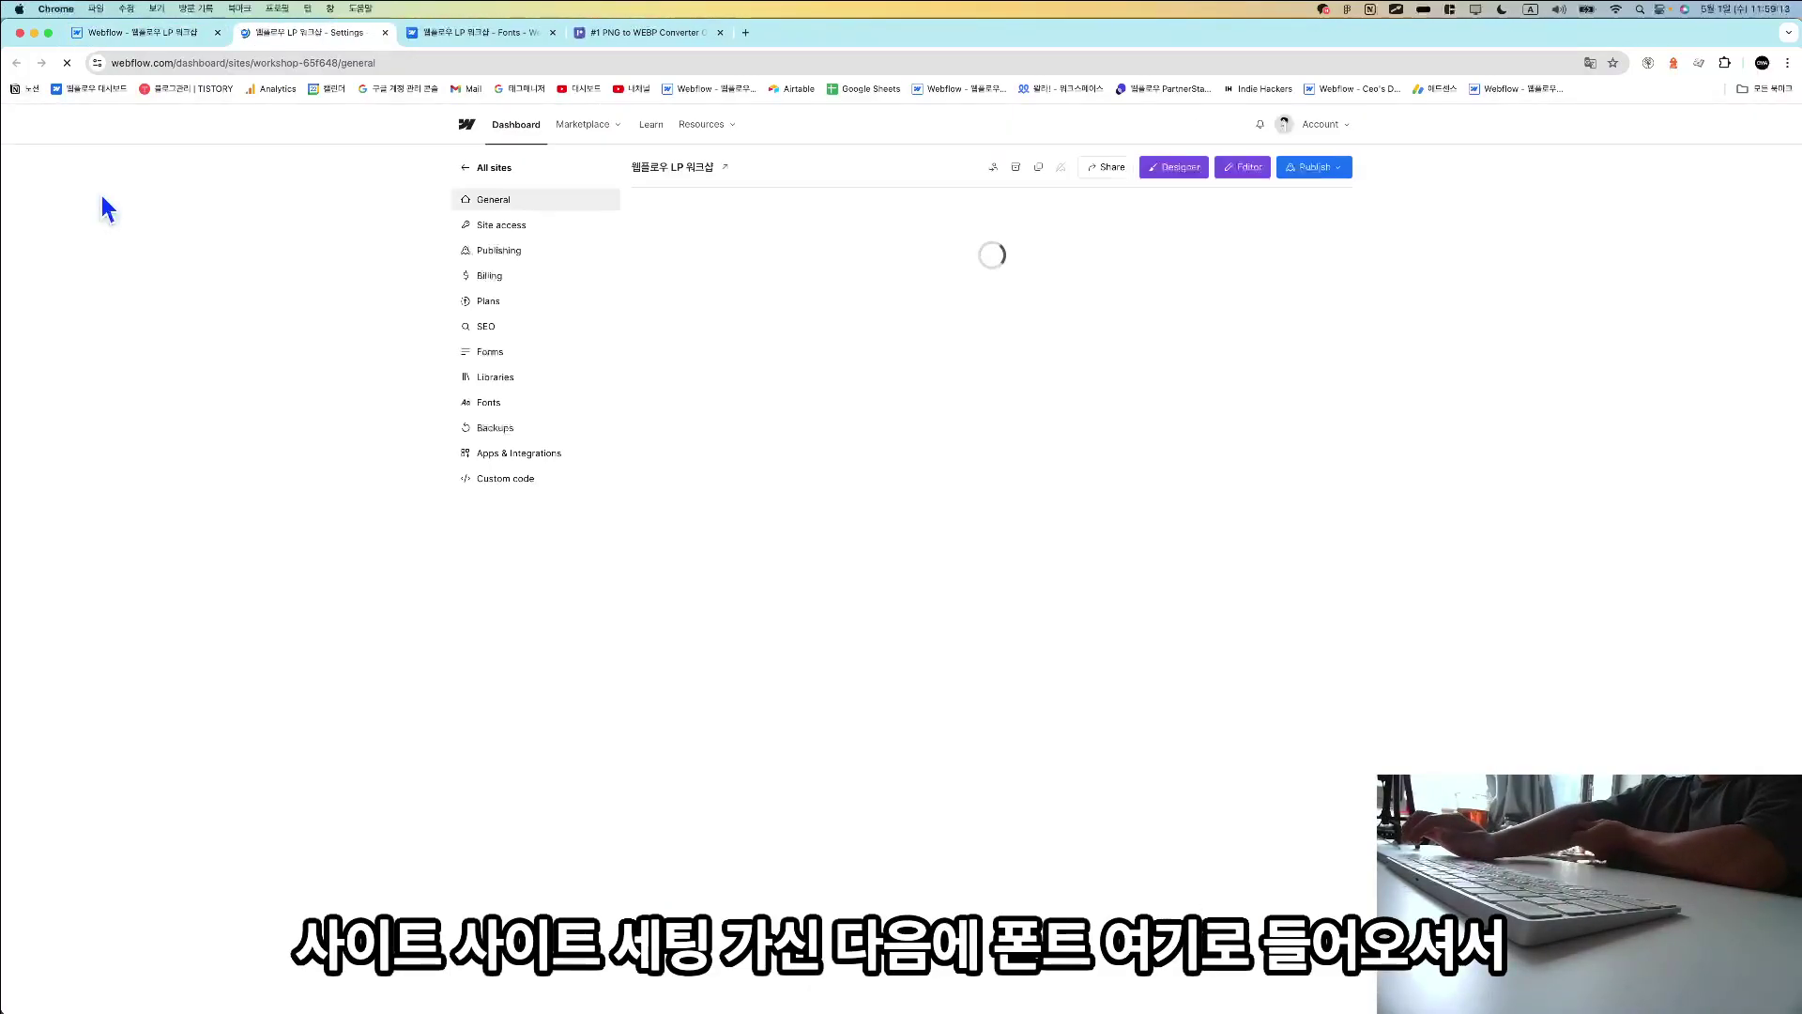
click(517, 404)
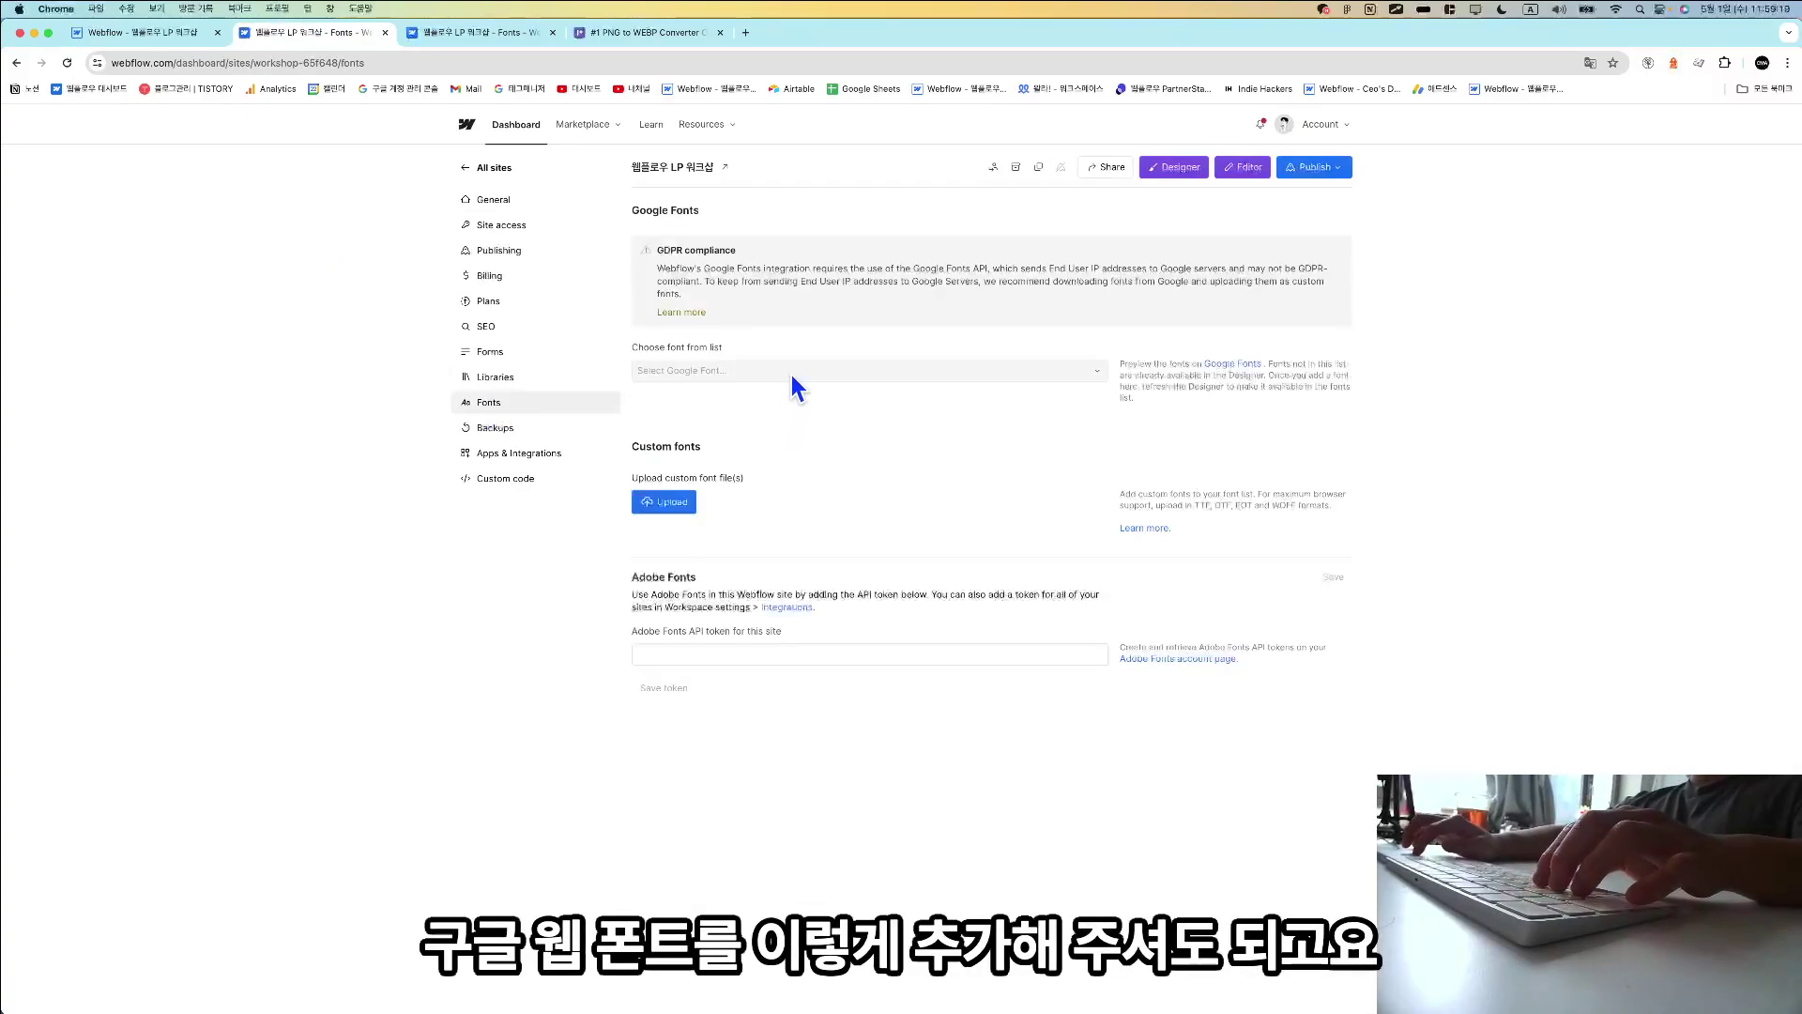
Look at the Google Fonts list and the custom font upload without adding a font, and return to the Designer.
click(790, 370)
click(516, 593)
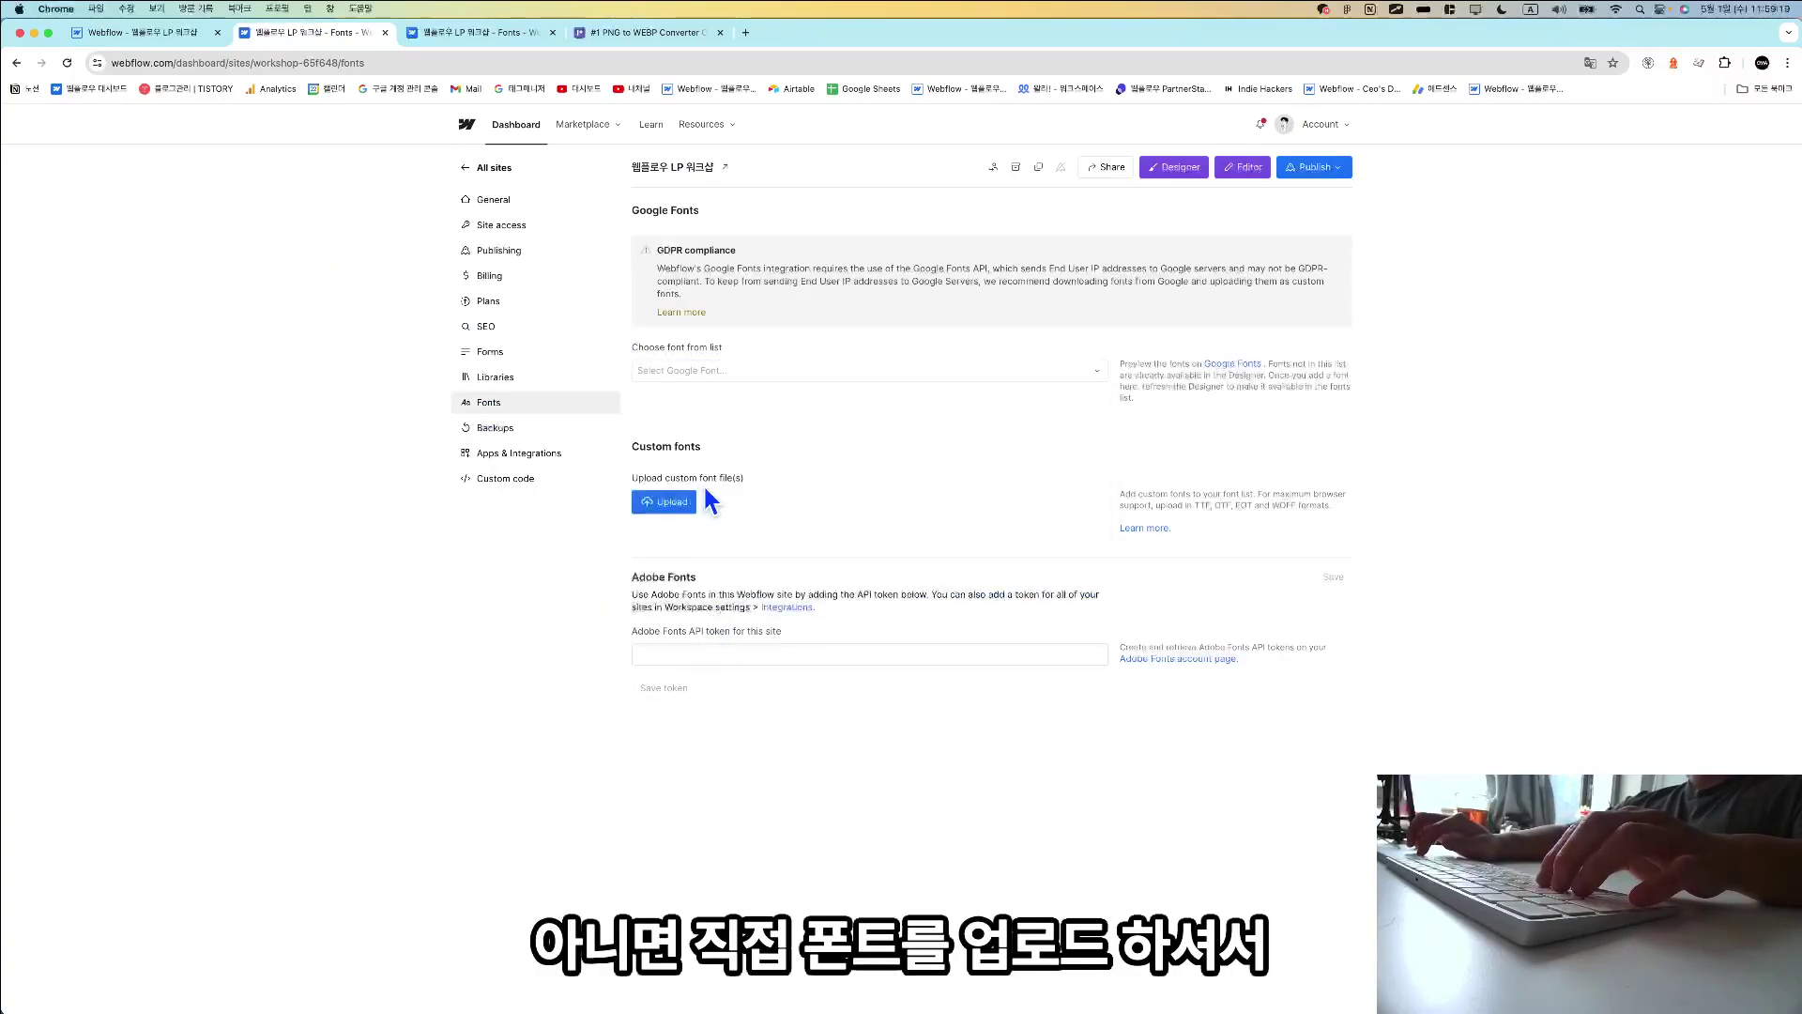
click(640, 503)
key(Escape)
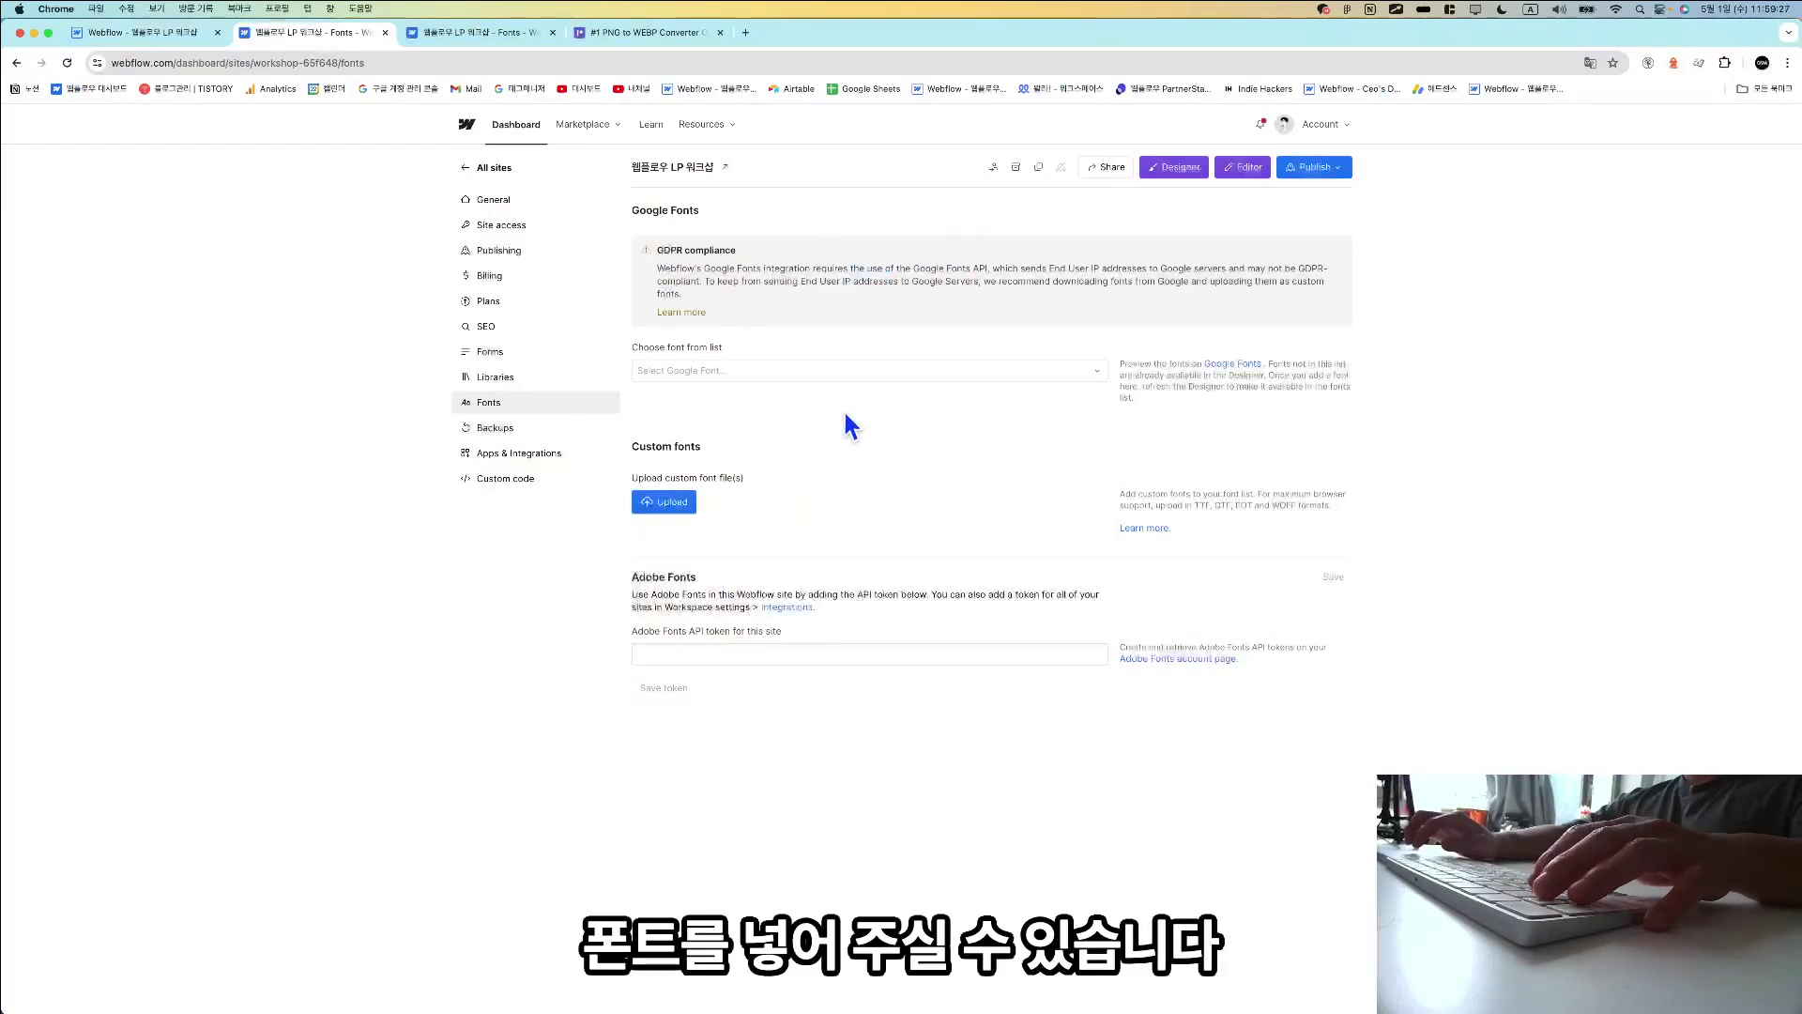
key(super+1)
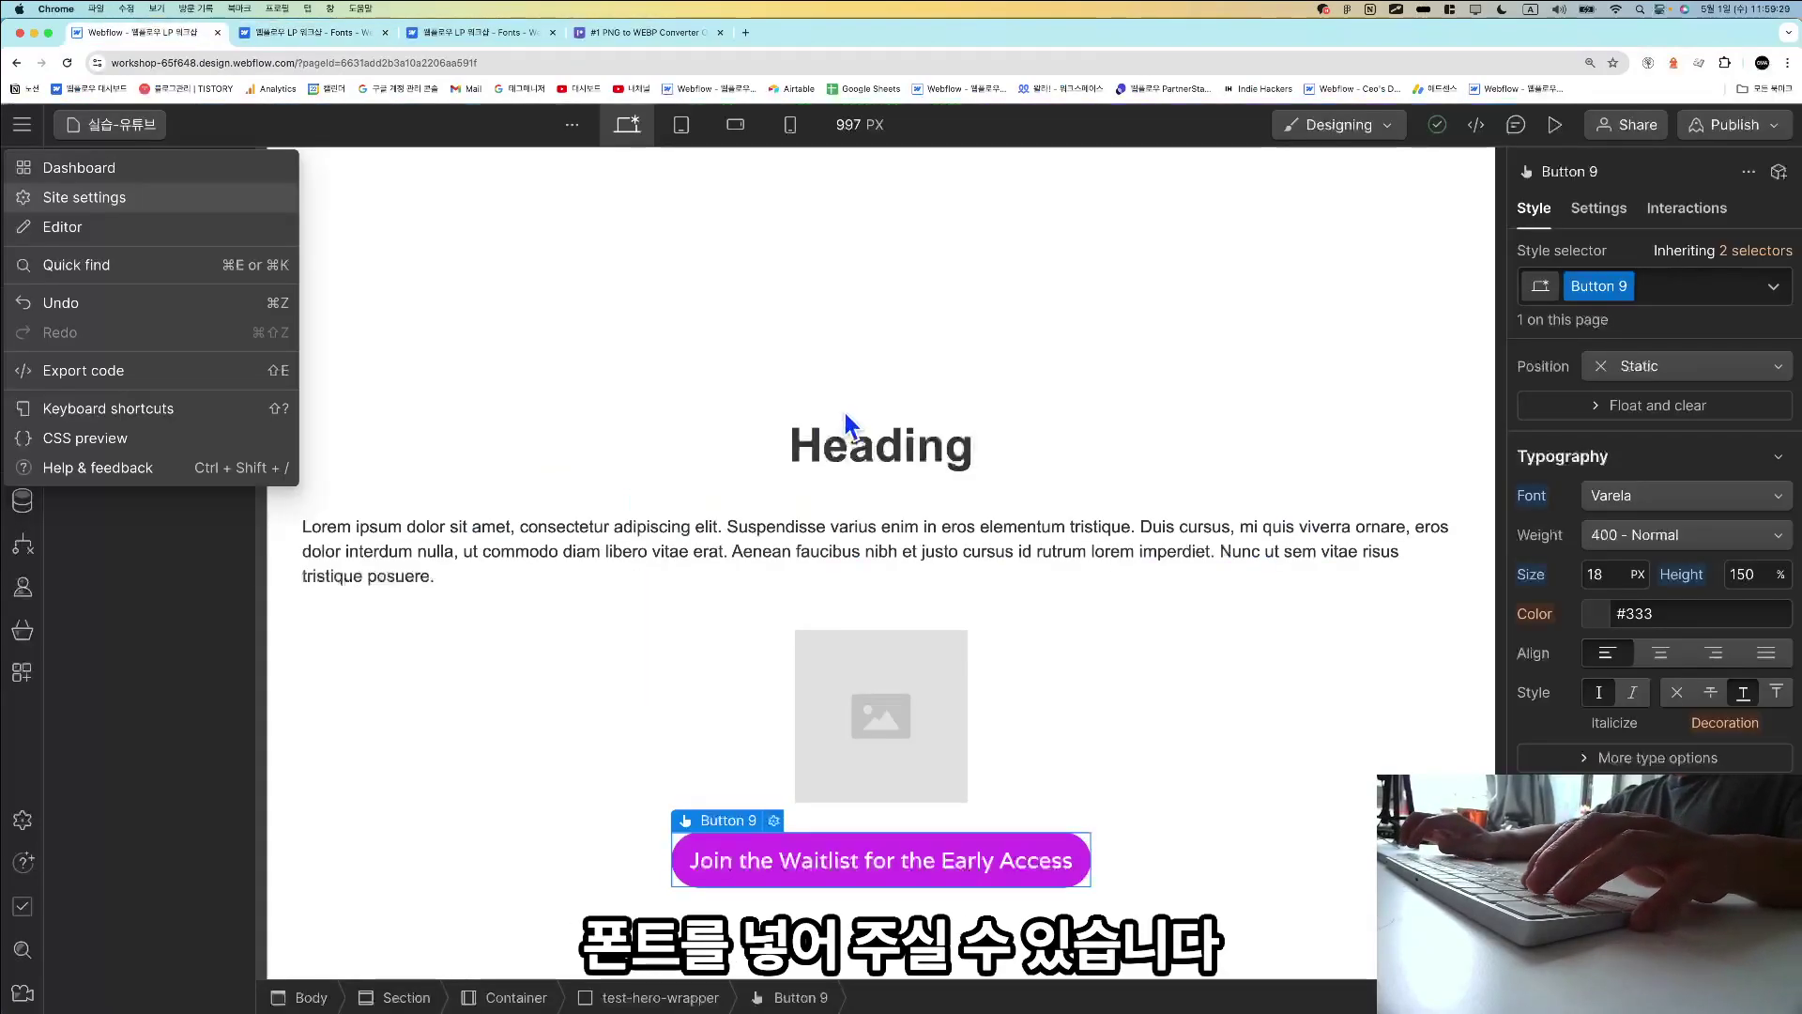
key(Escape)
Read the padding and margin section of the Notion notes and return to the hero button in Webflow.
key(super+Tab)
scroll(849, 422, down, 3)
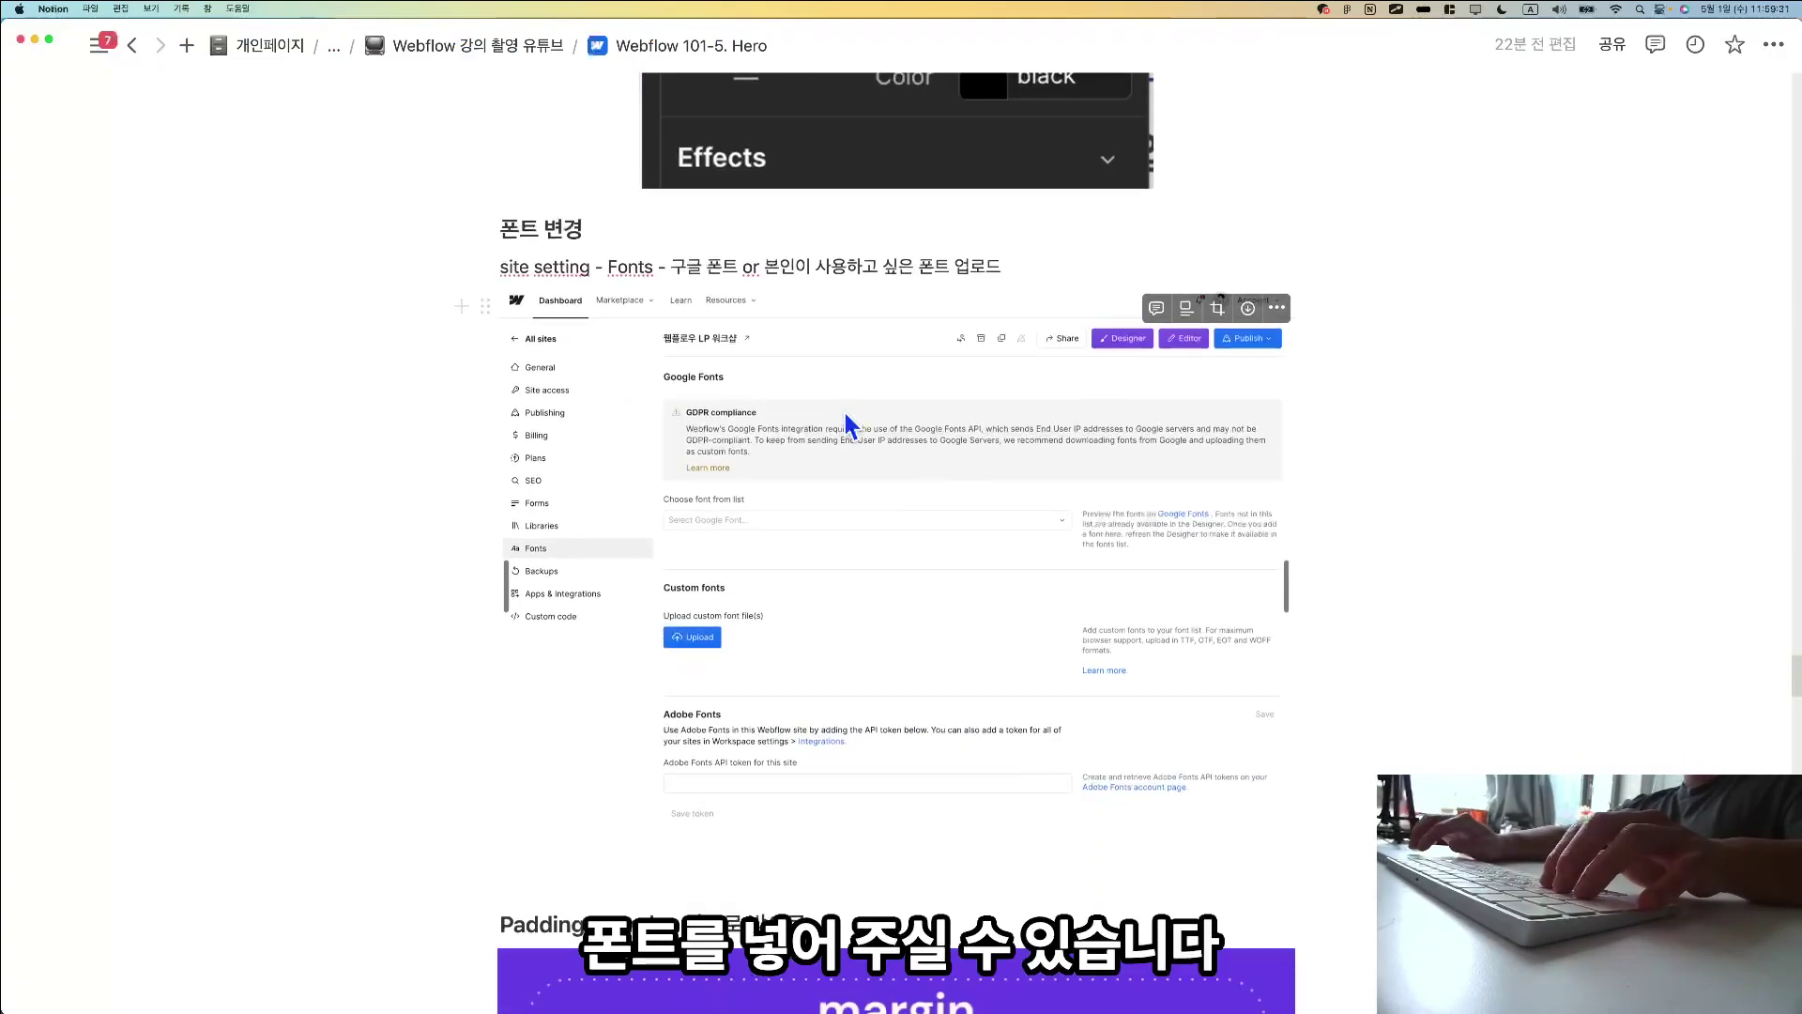
scroll(846, 414, down, 6)
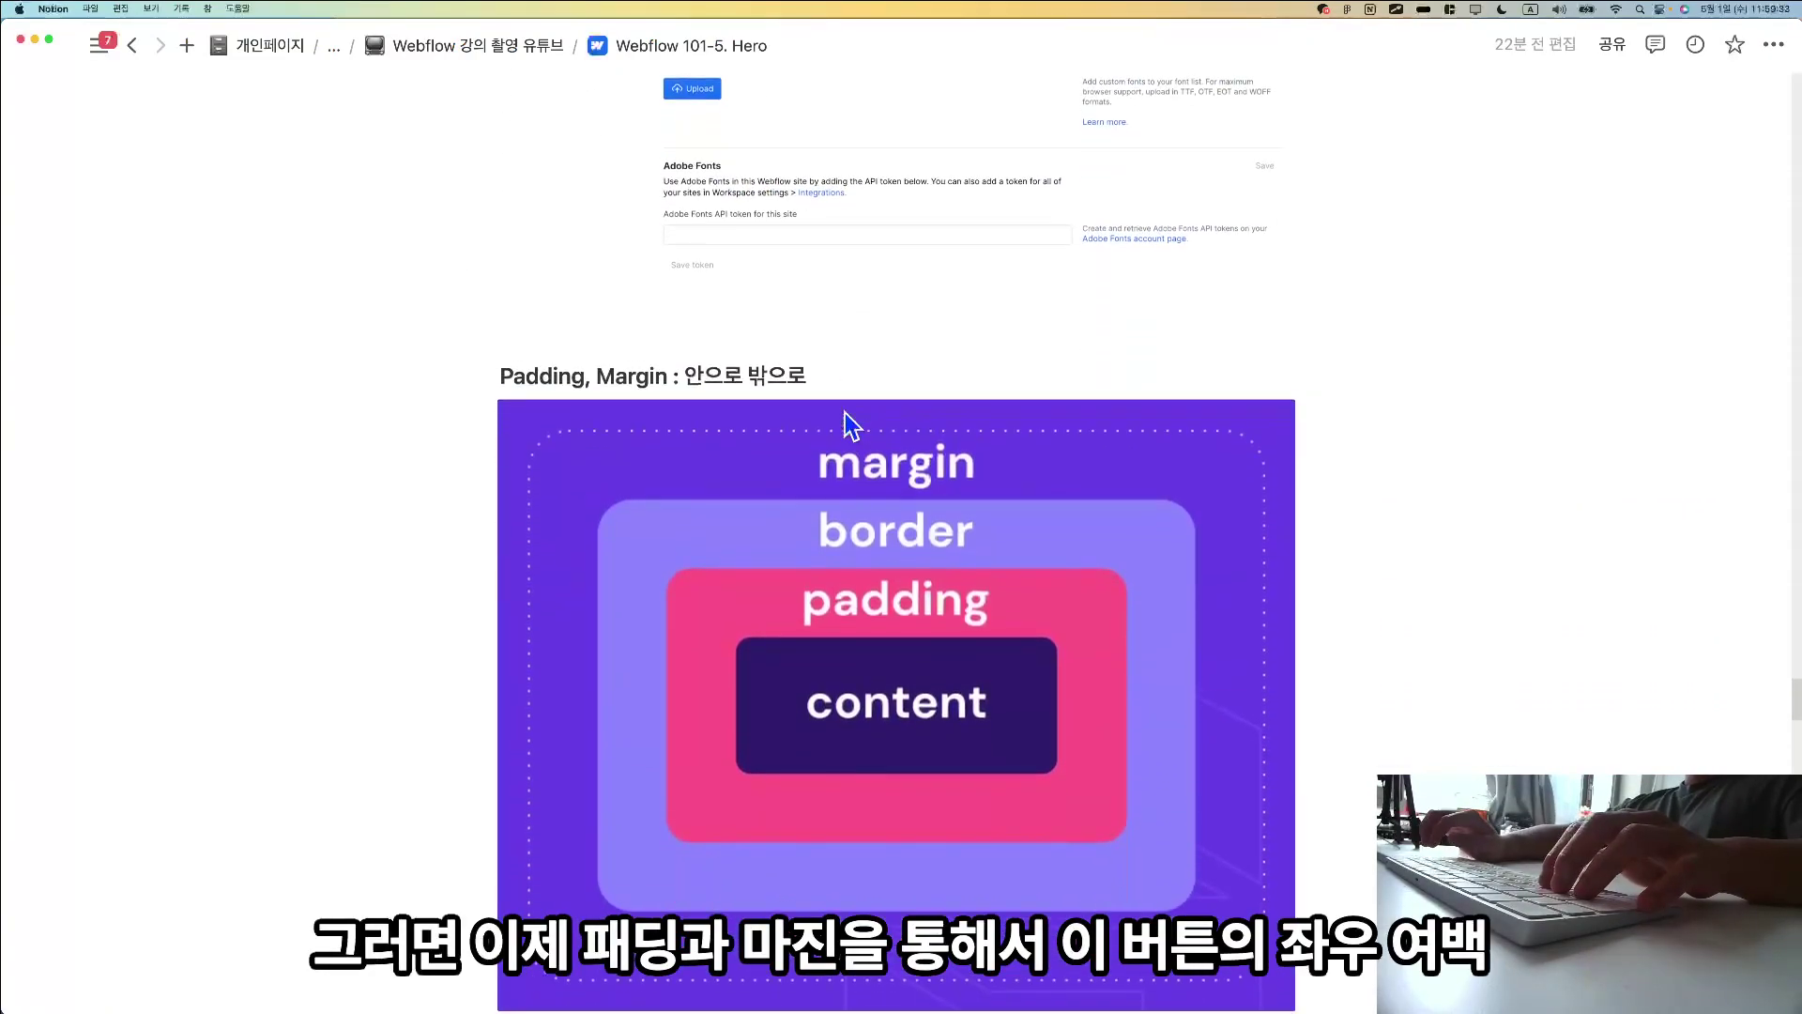
scroll(844, 413, down, 1)
key(super+Tab)
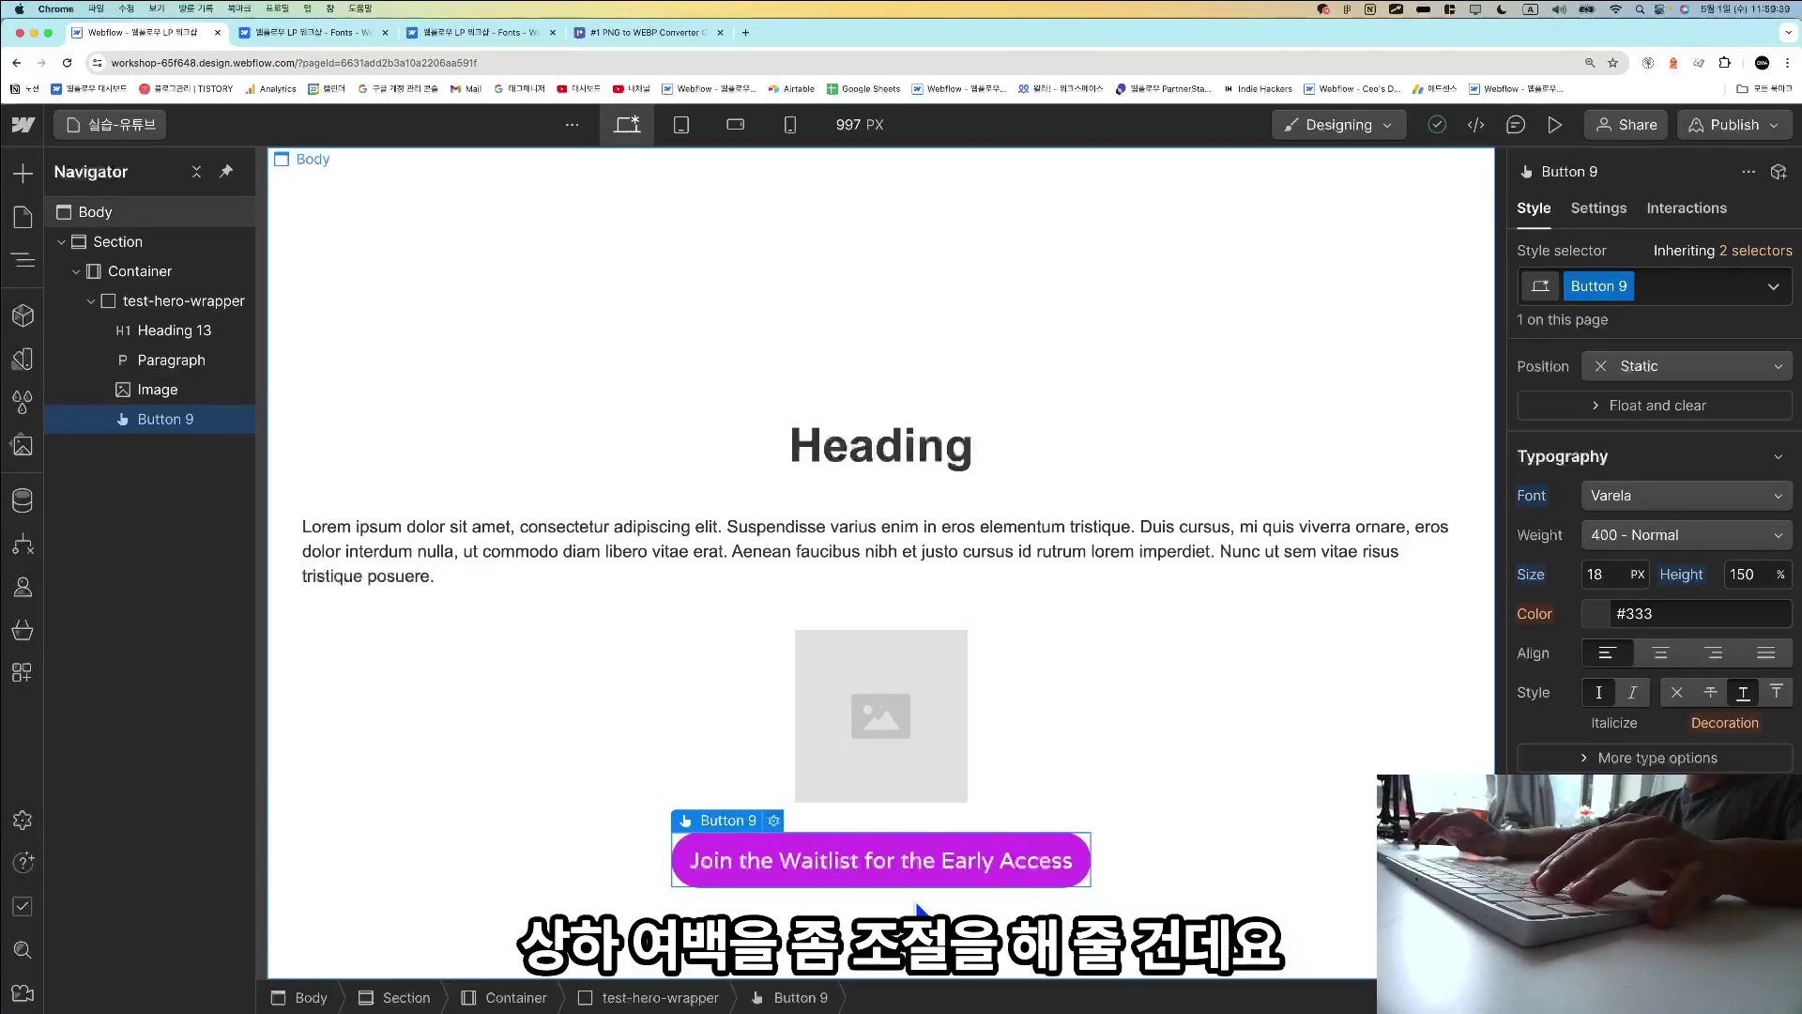
Switch to the Notion lesson notes and enlarge the margin, border, padding and content diagram in the Padding, Margin section.
key(super+Tab)
scroll(913, 622, up, 5)
scroll(913, 622, up, 8)
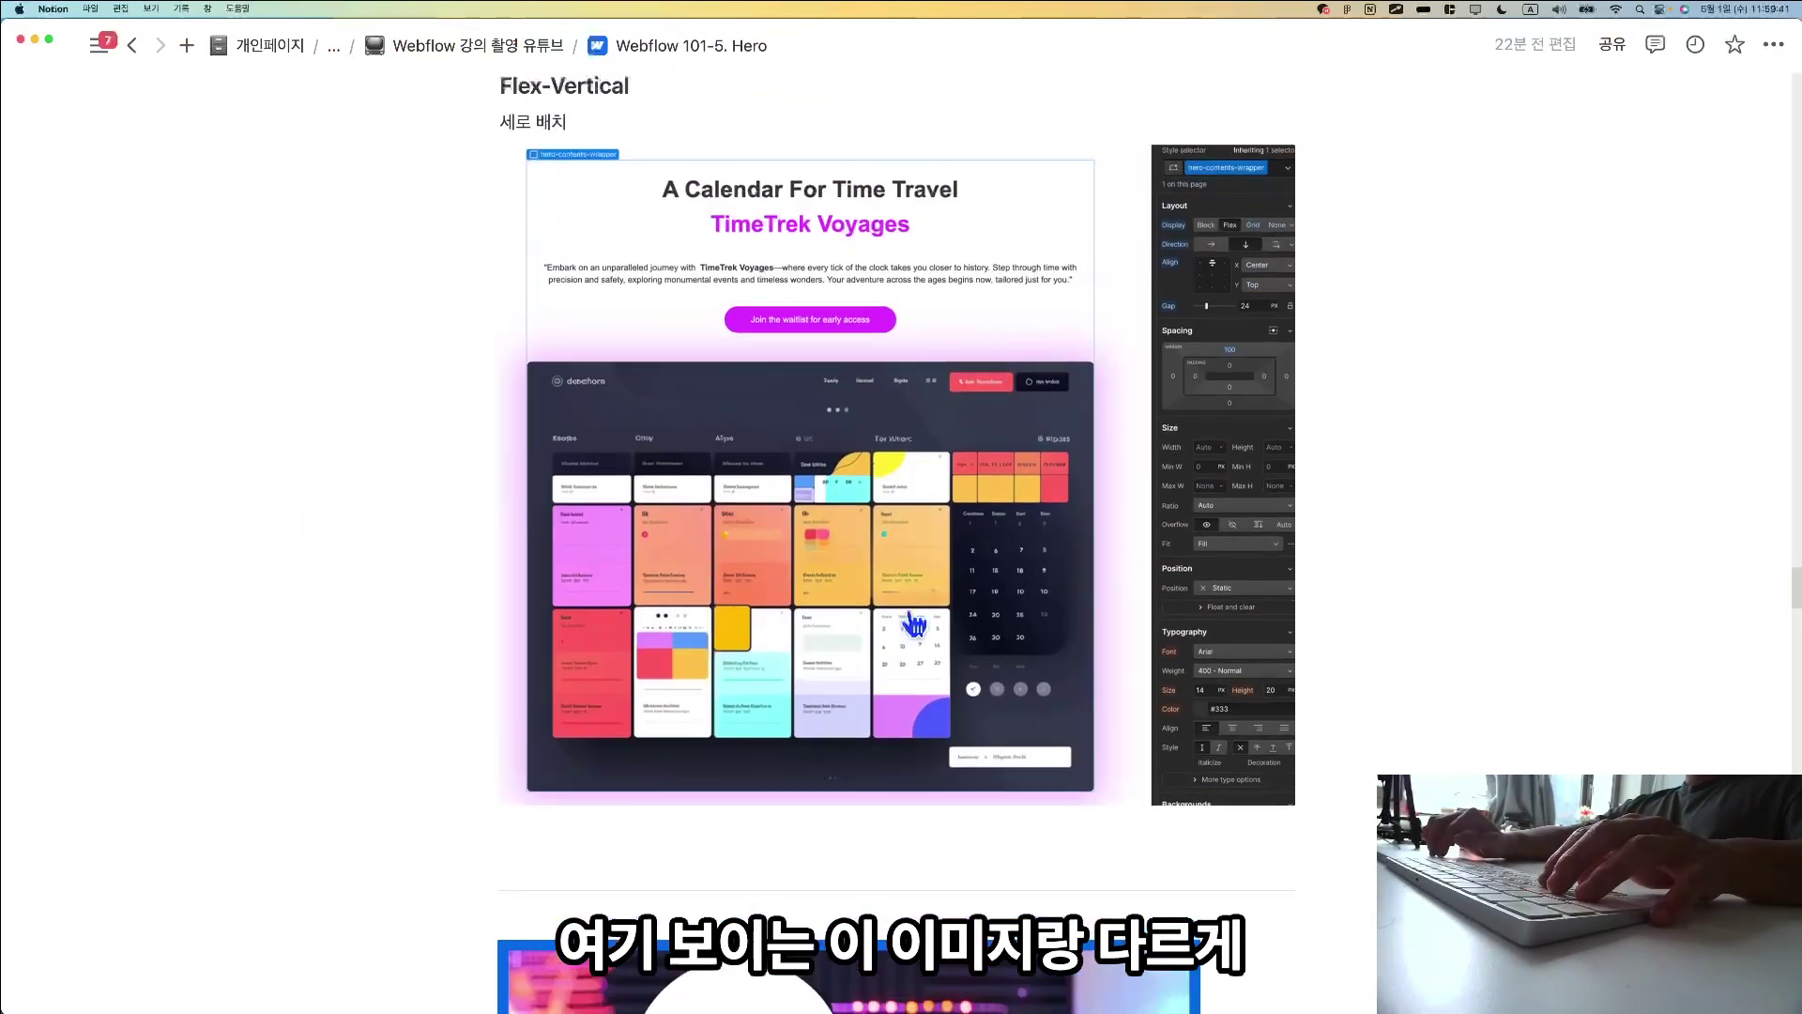
scroll(859, 422, down, 8)
key(super+Tab)
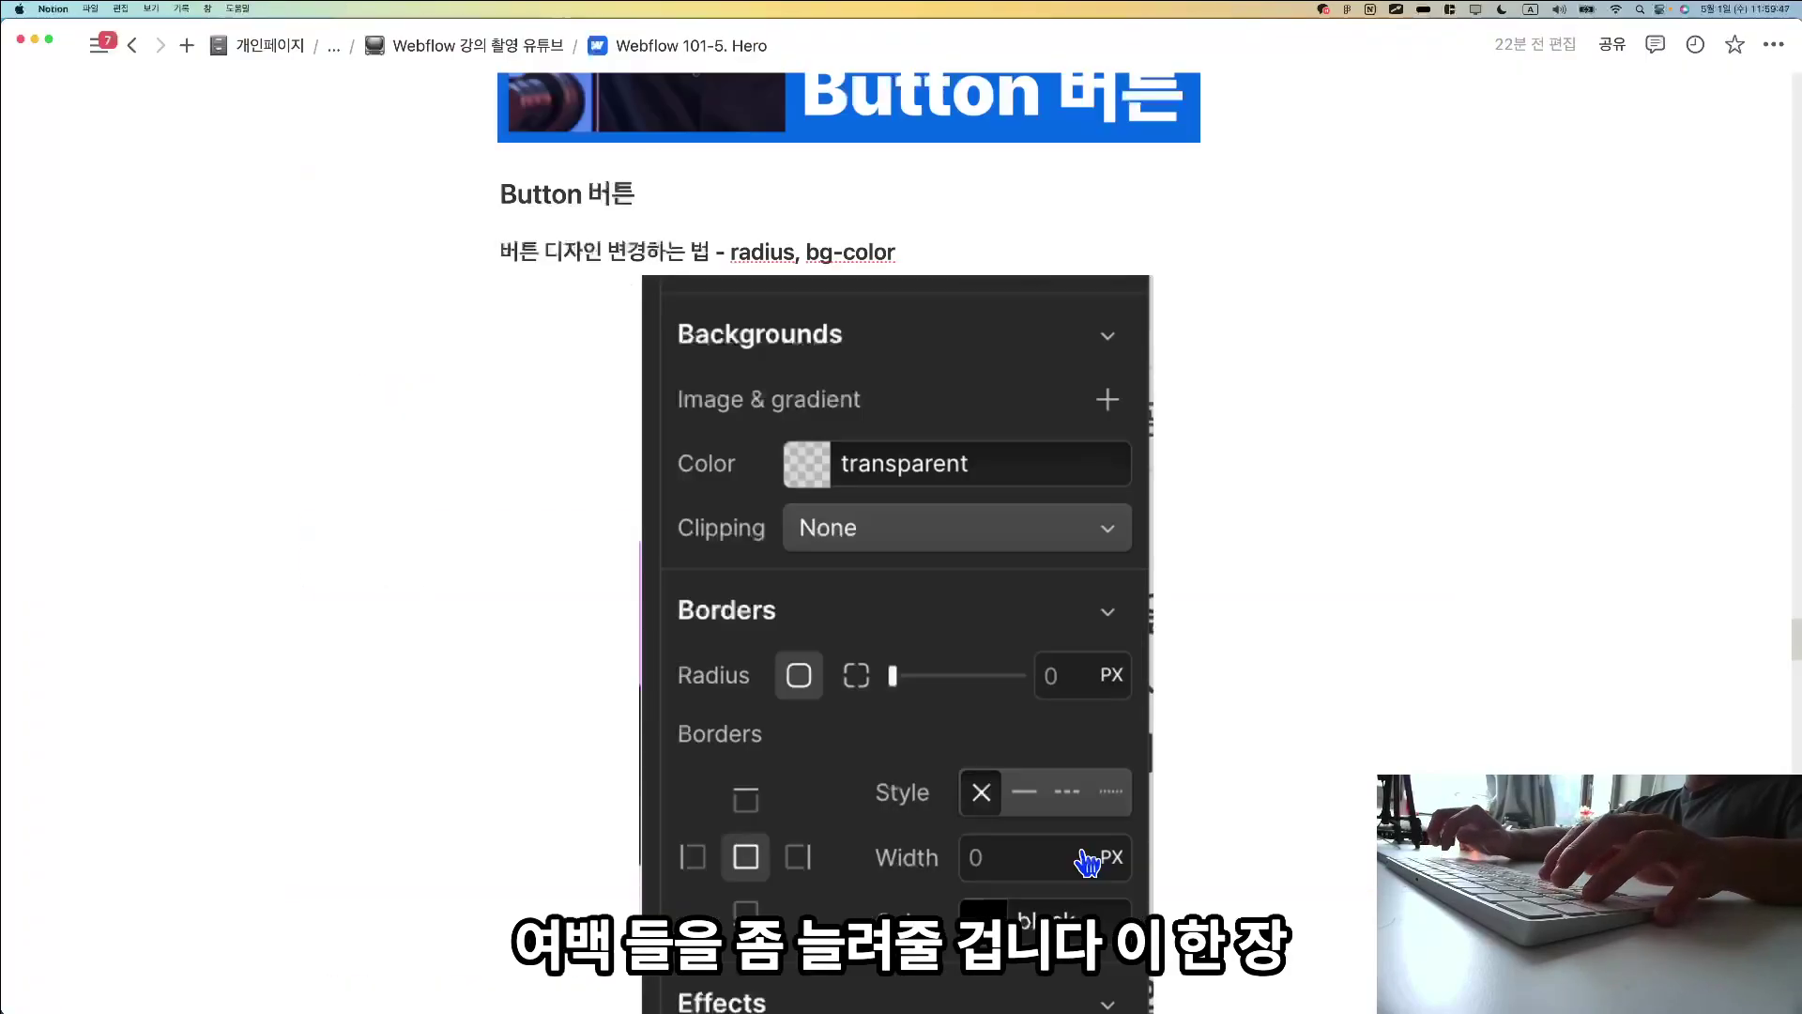
key(super+Tab)
scroll(1087, 859, down, 1)
scroll(1087, 859, down, 15)
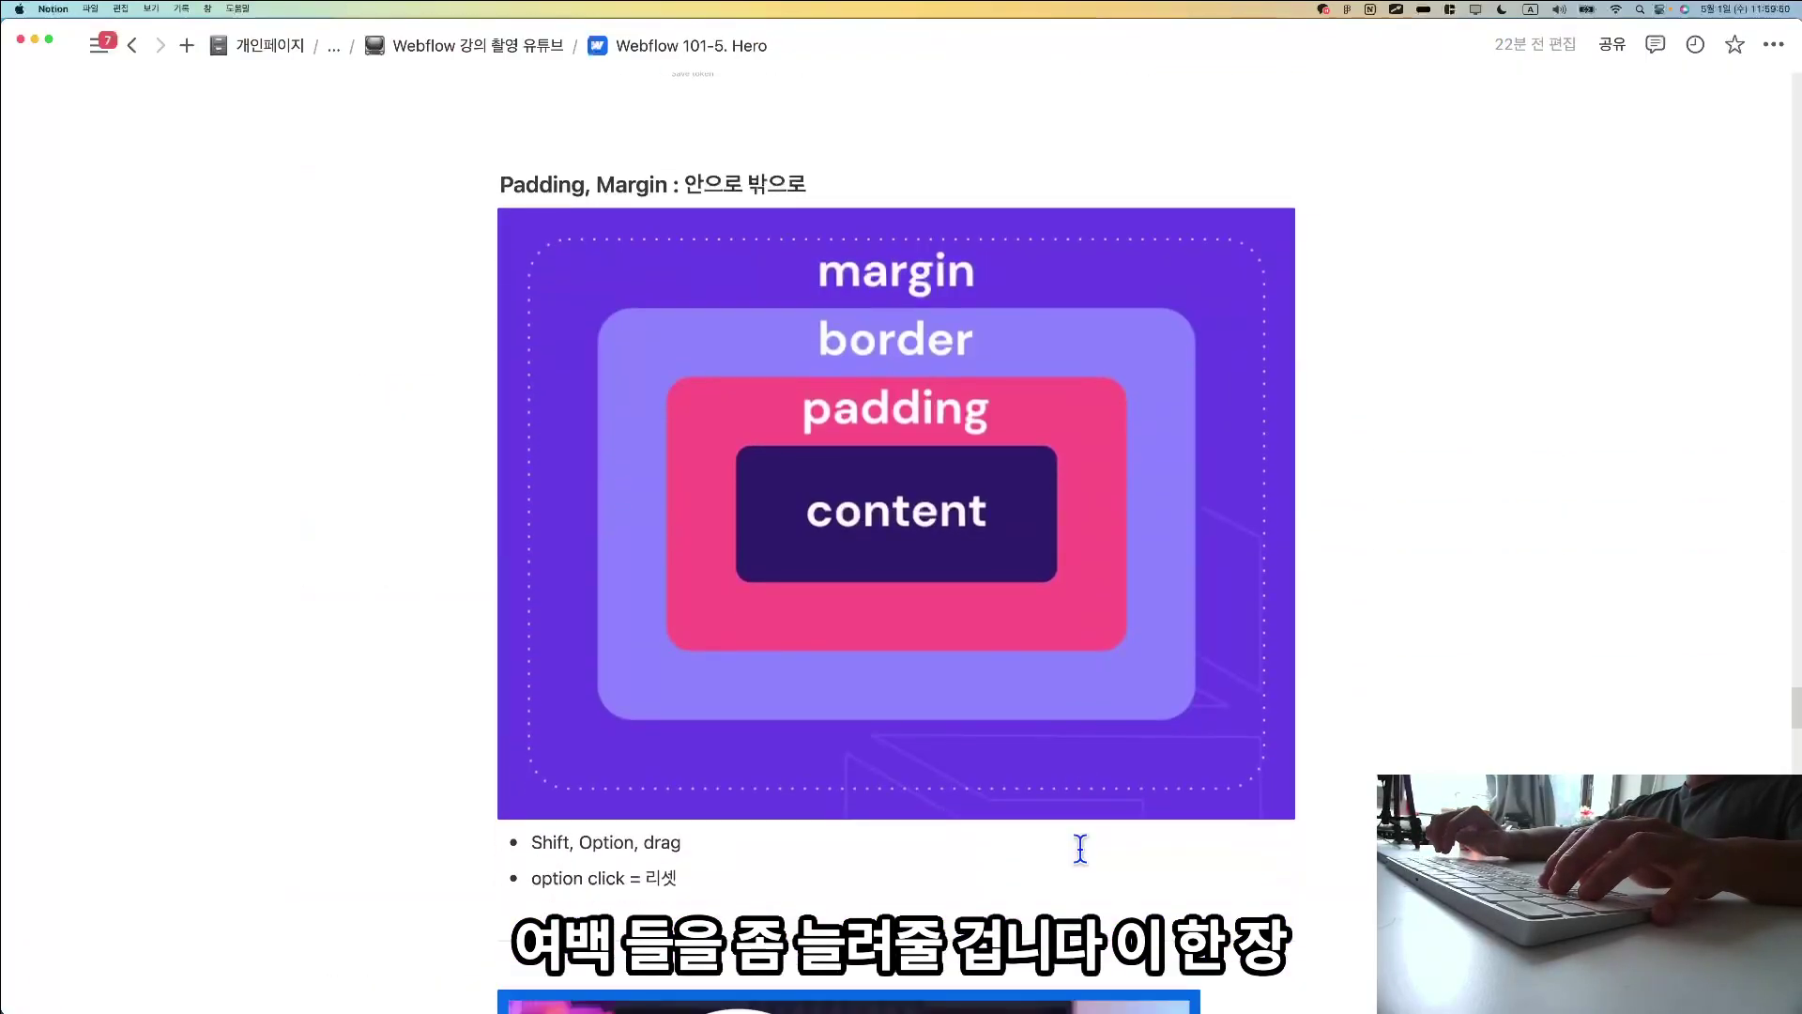
click(932, 550)
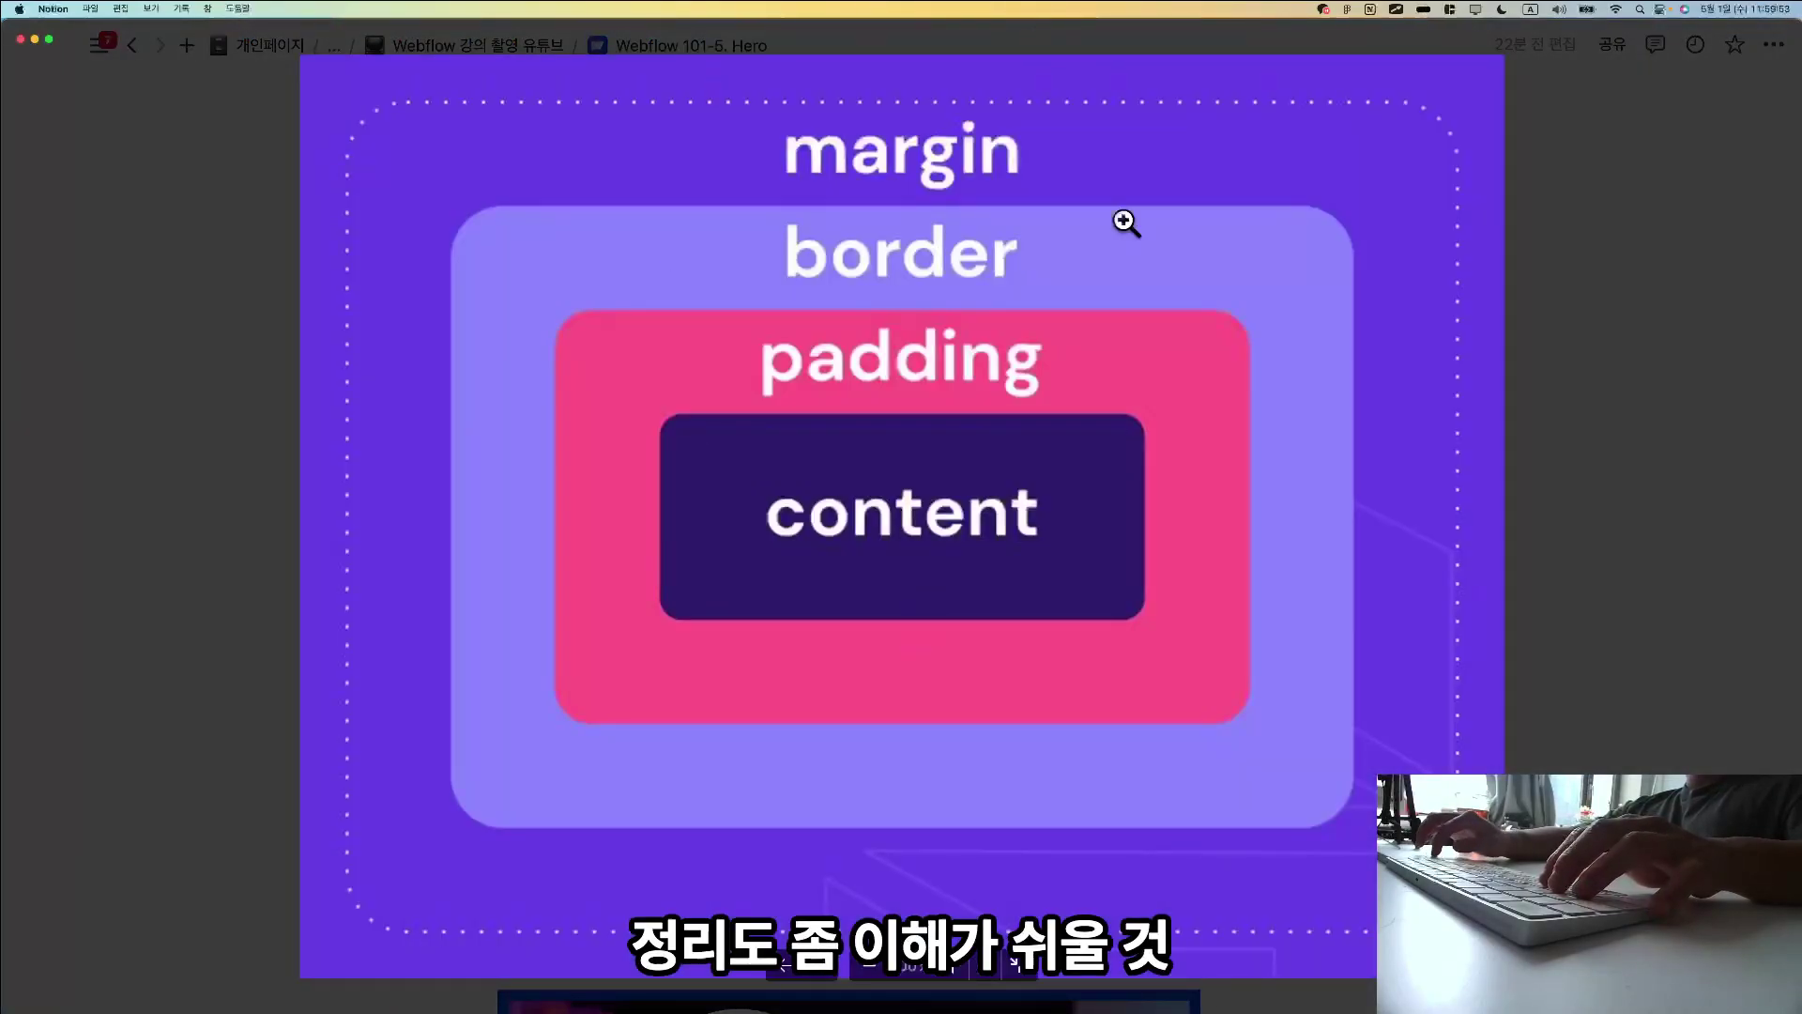
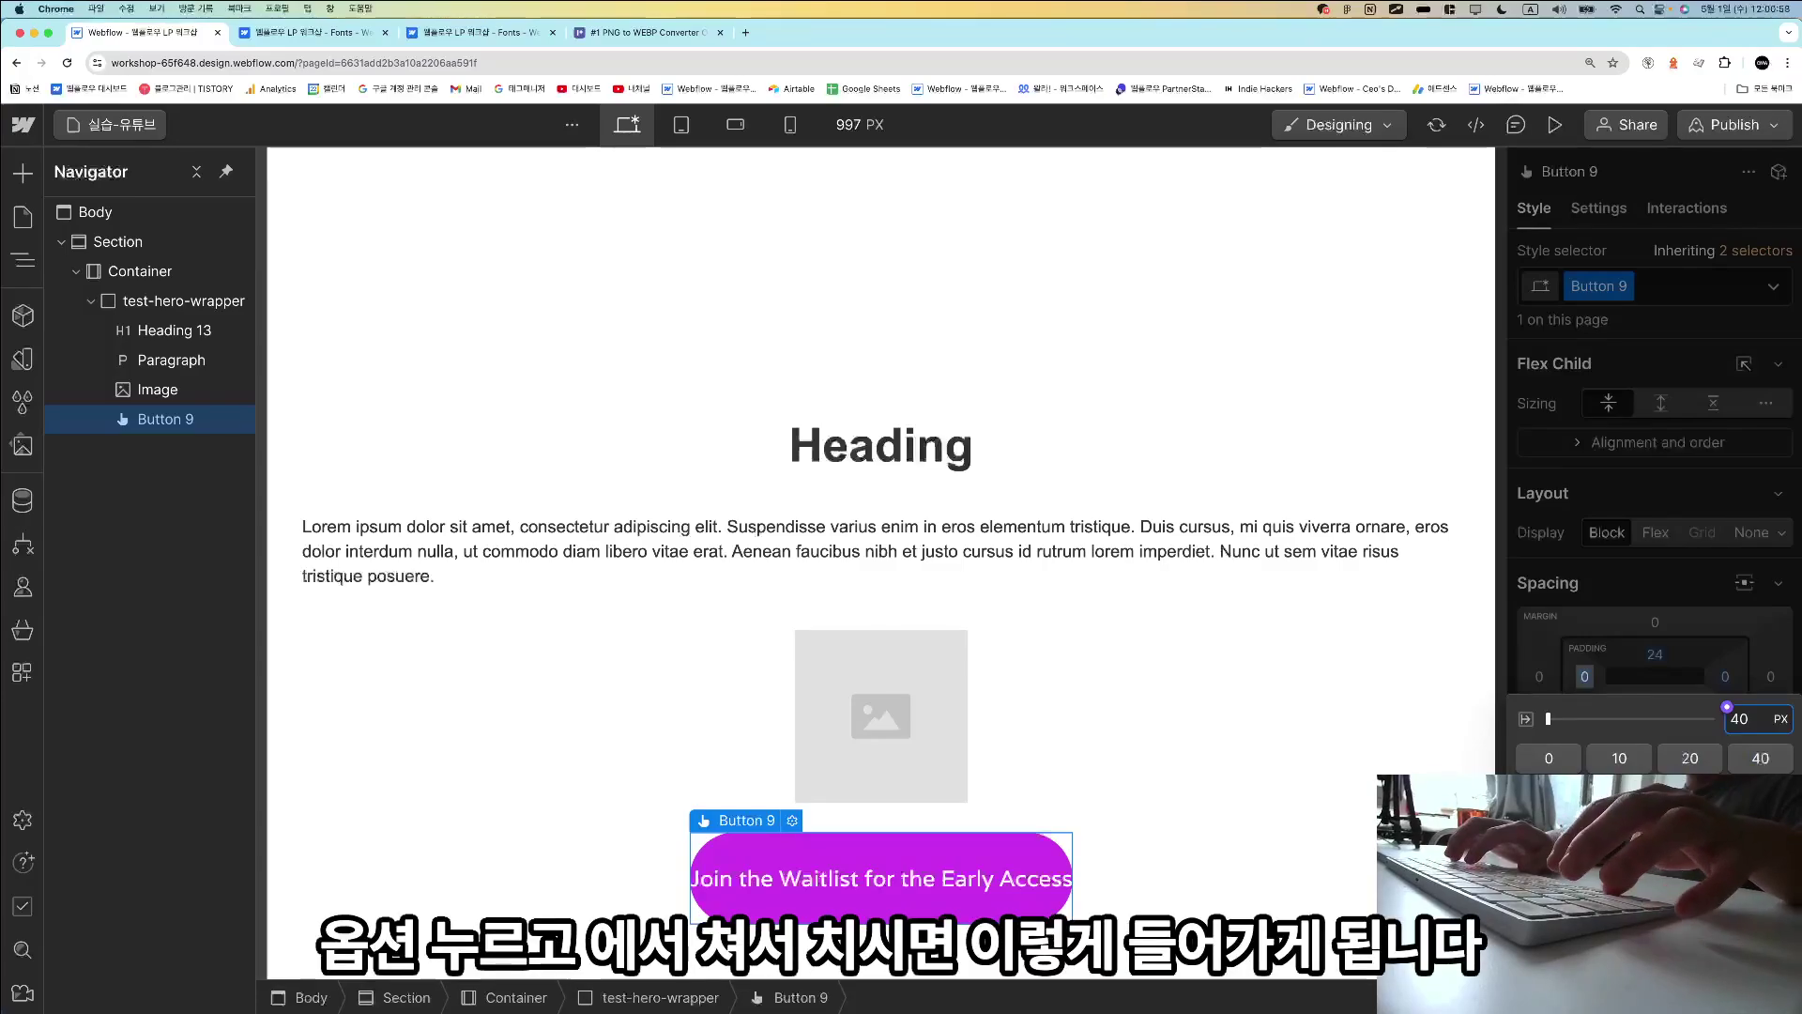
Set the waitlist button's left and right padding to 40 px and its top and bottom padding to 12 px.
key(alt+Return)
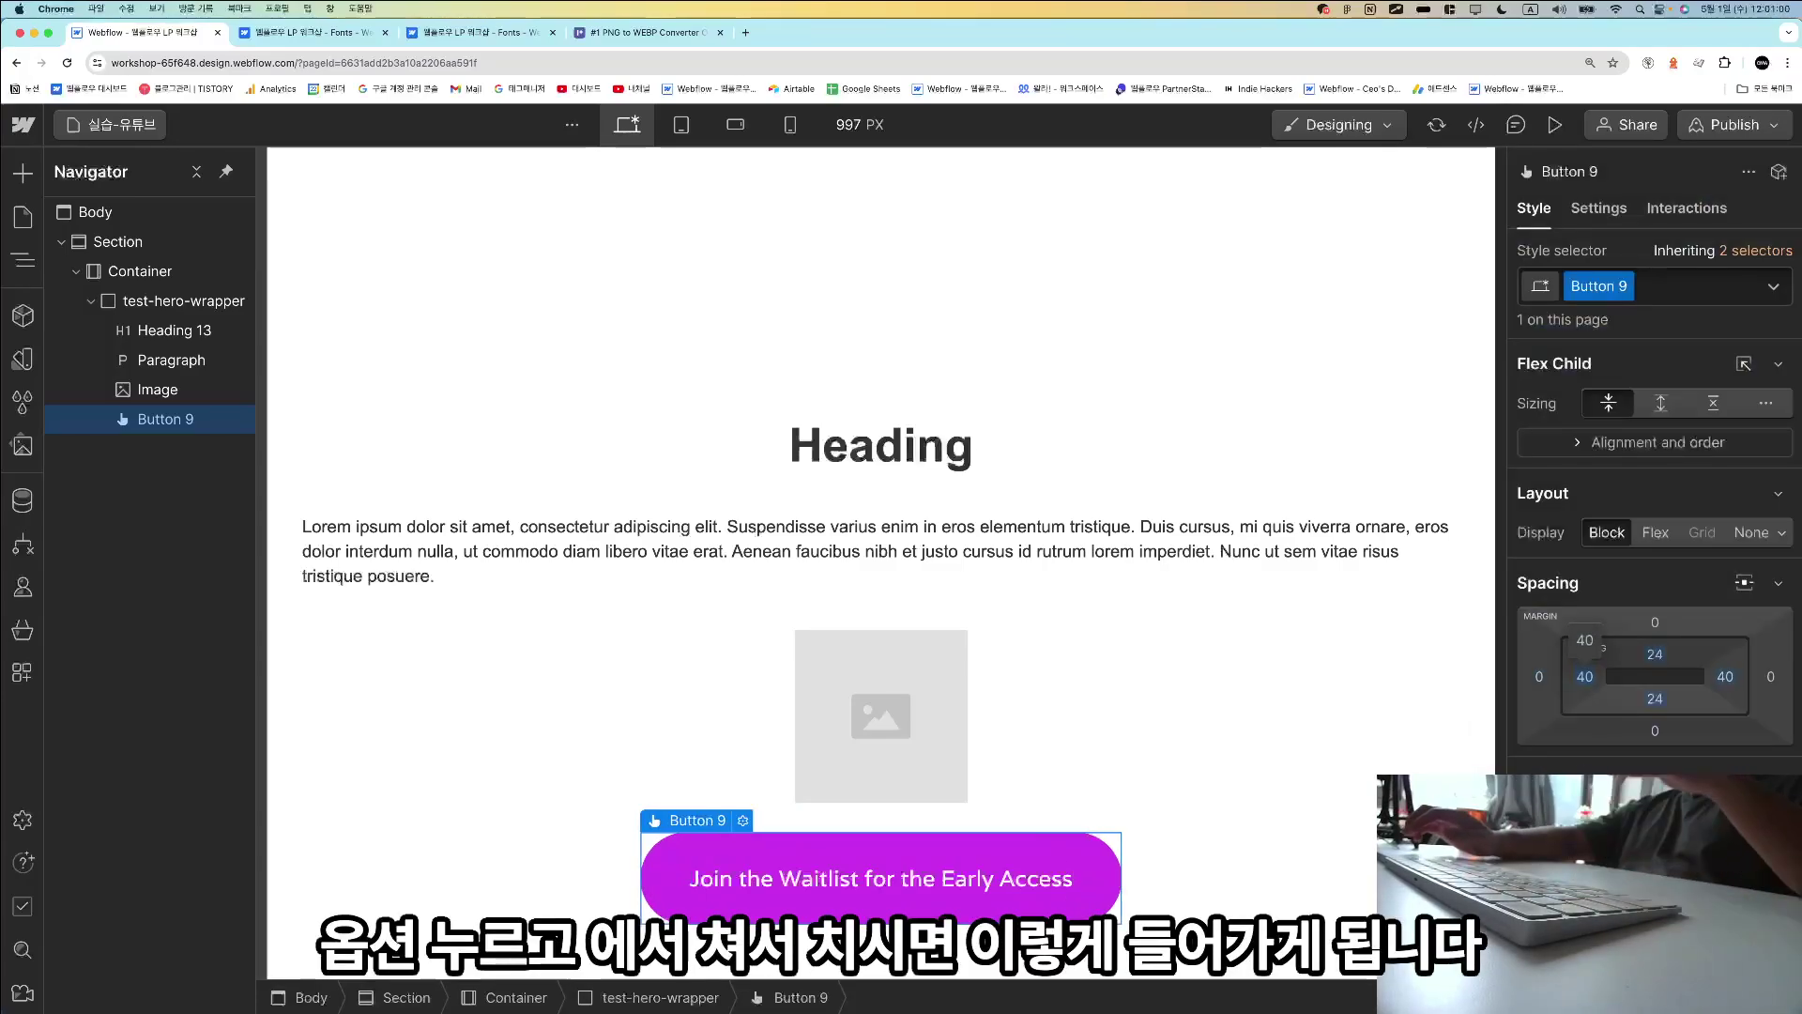
click(1655, 655)
text(12)
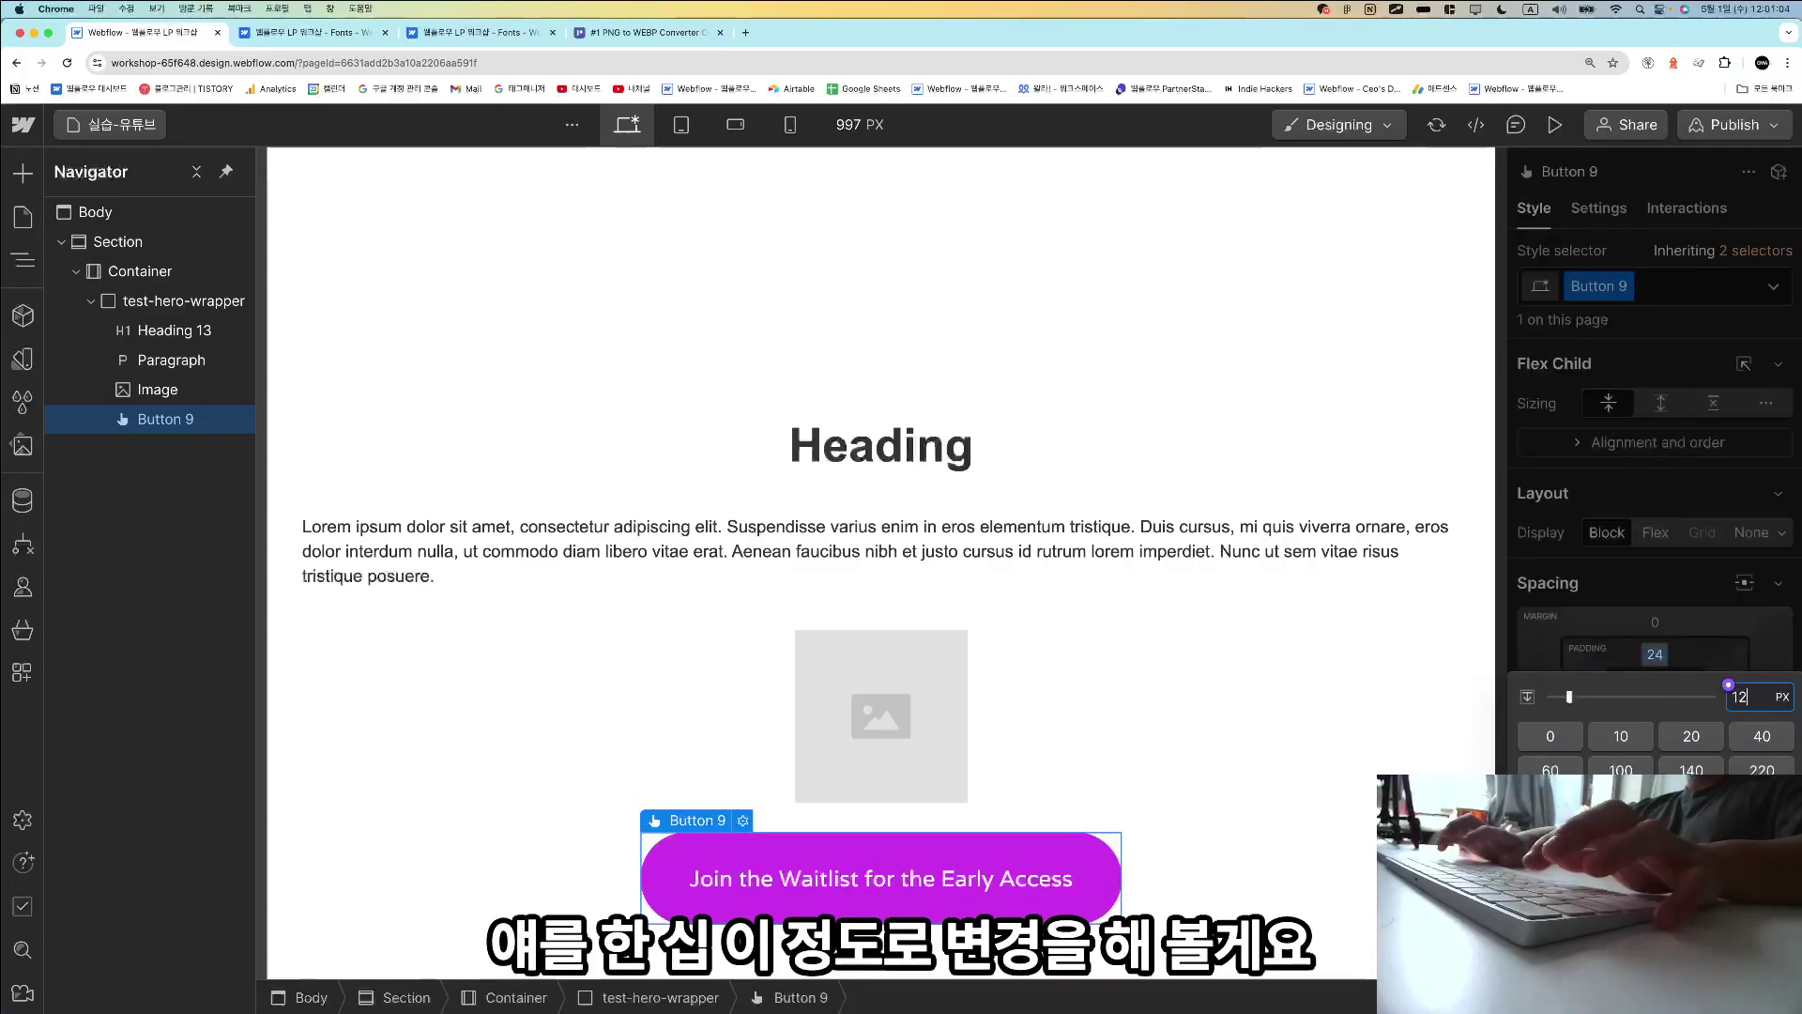
key(alt+Return)
click(1279, 836)
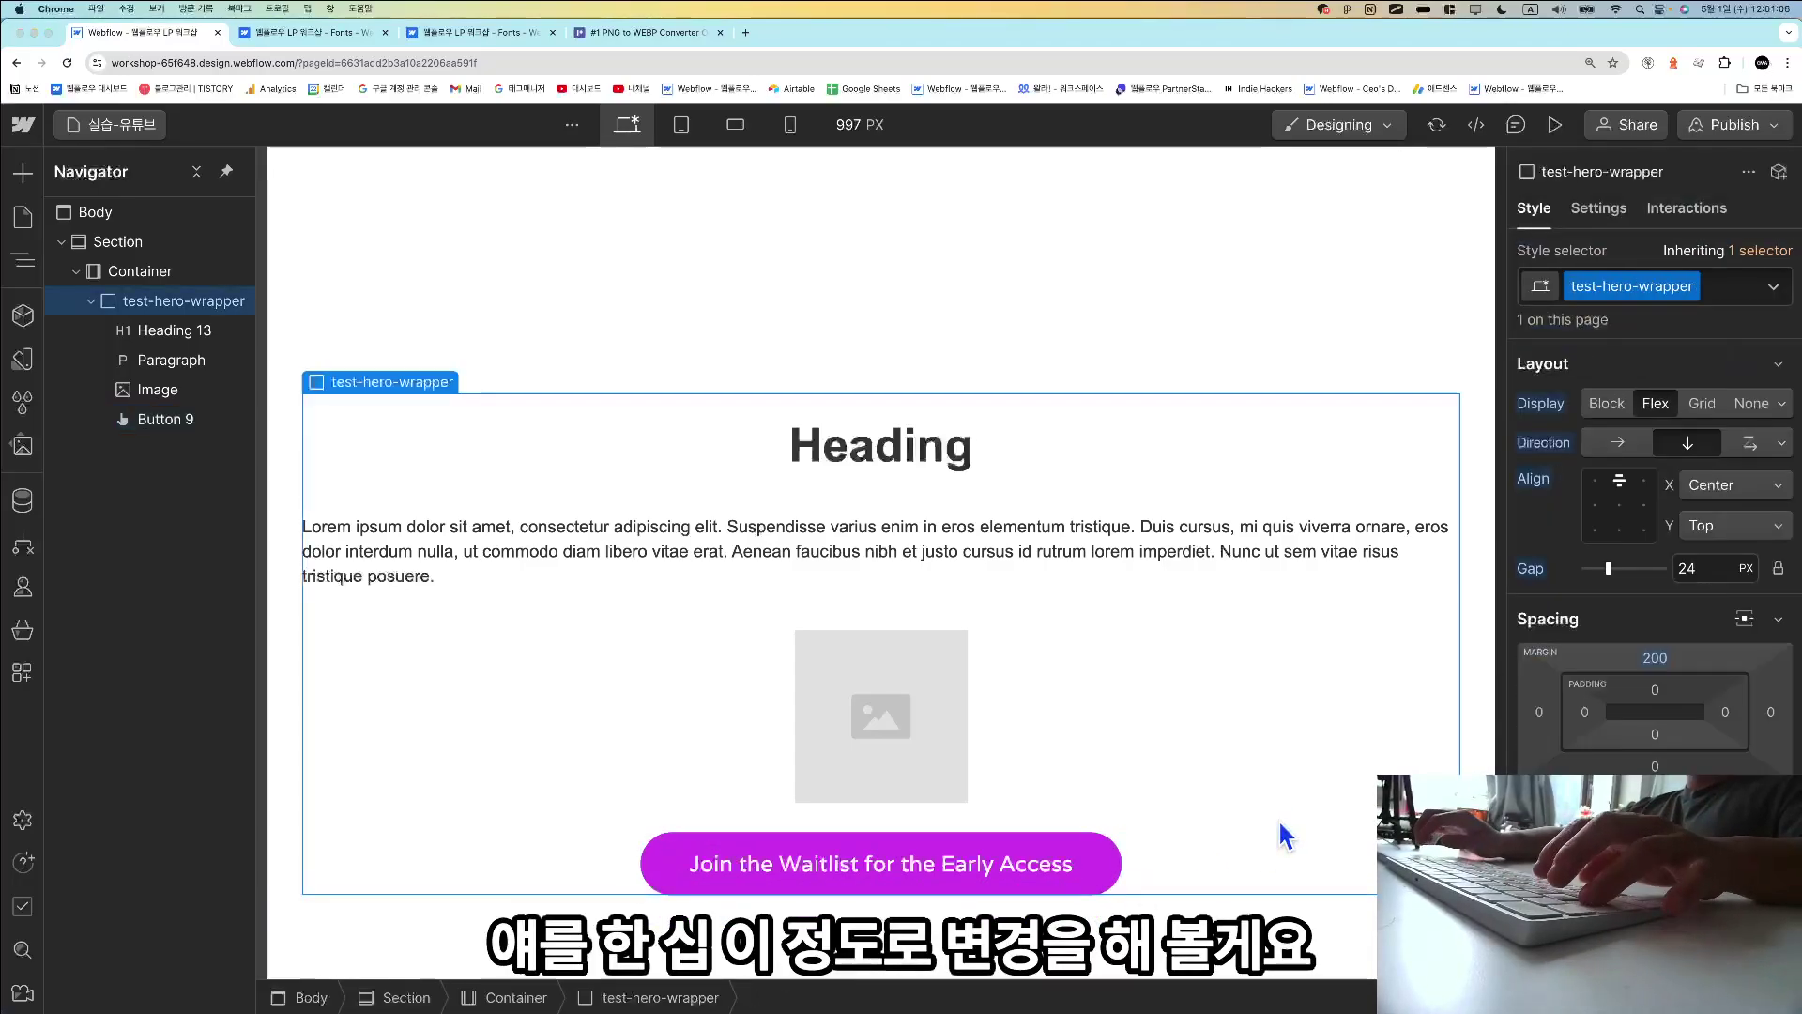
Compare the styled button in Webflow with the Flex-Vertical reference design in the Notion notes.
key(super+Tab)
key(Escape)
scroll(1105, 660, down, 20)
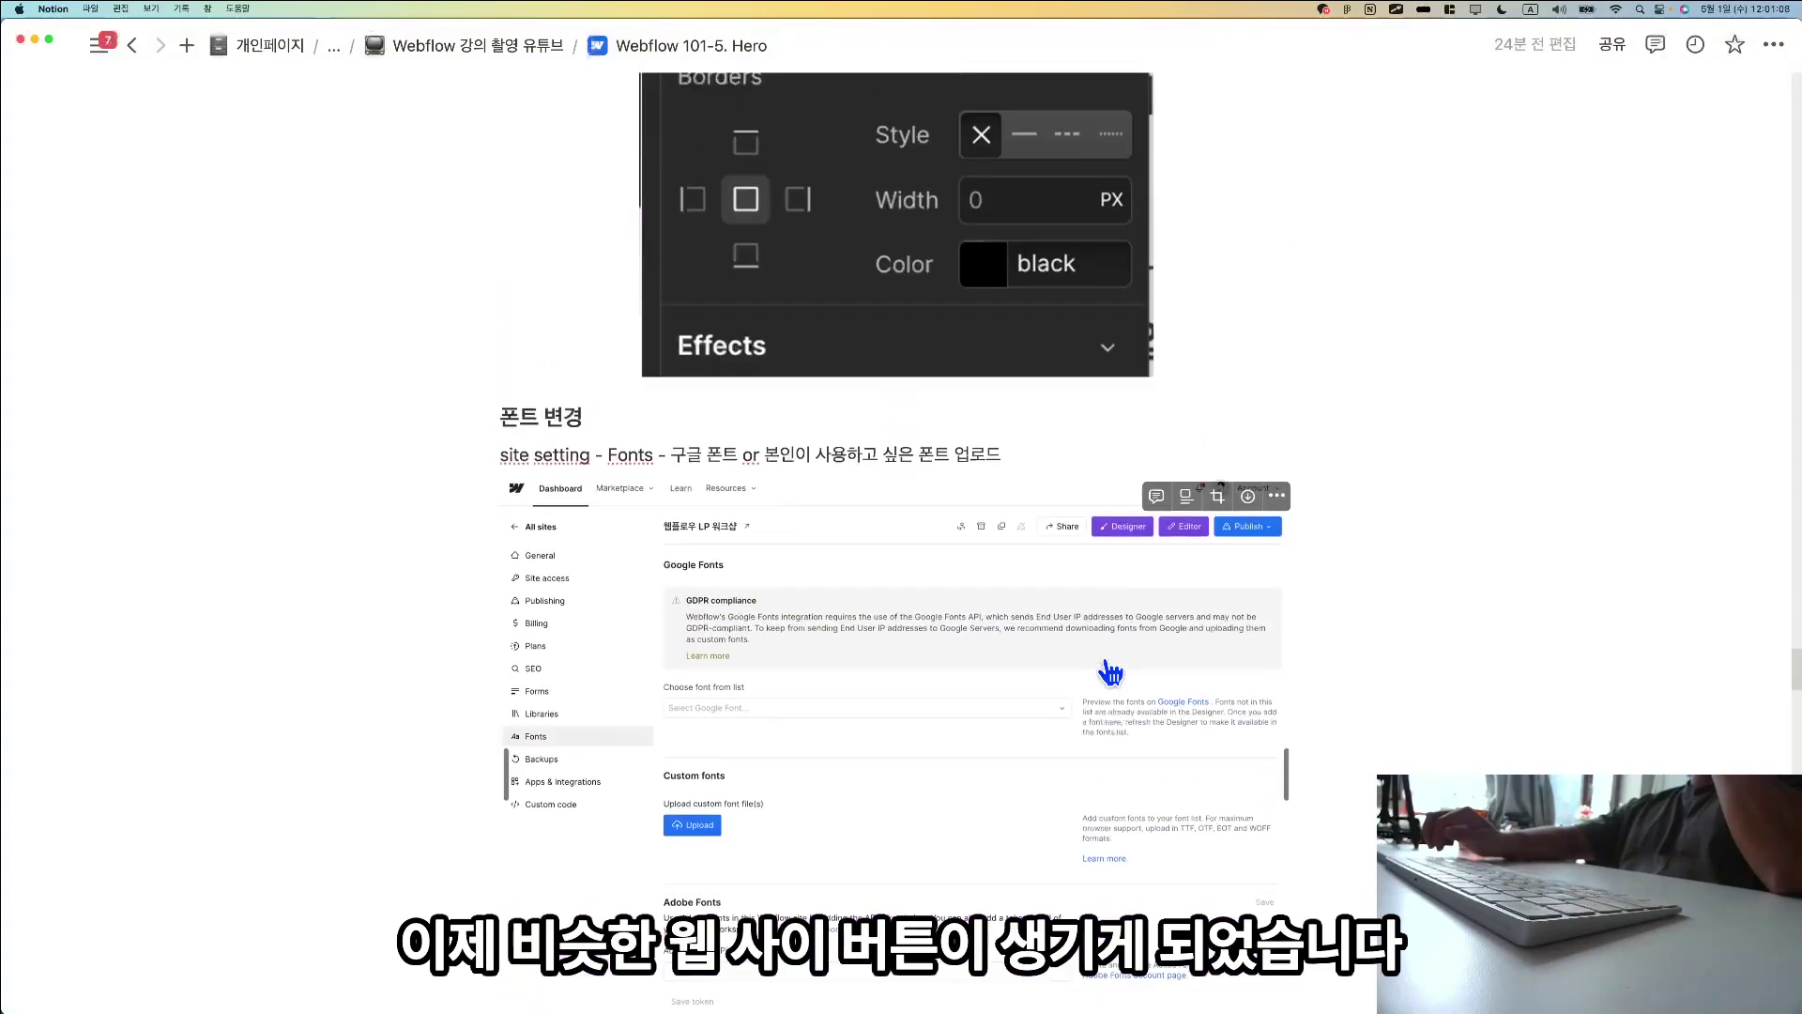
scroll(1103, 657, up, 5)
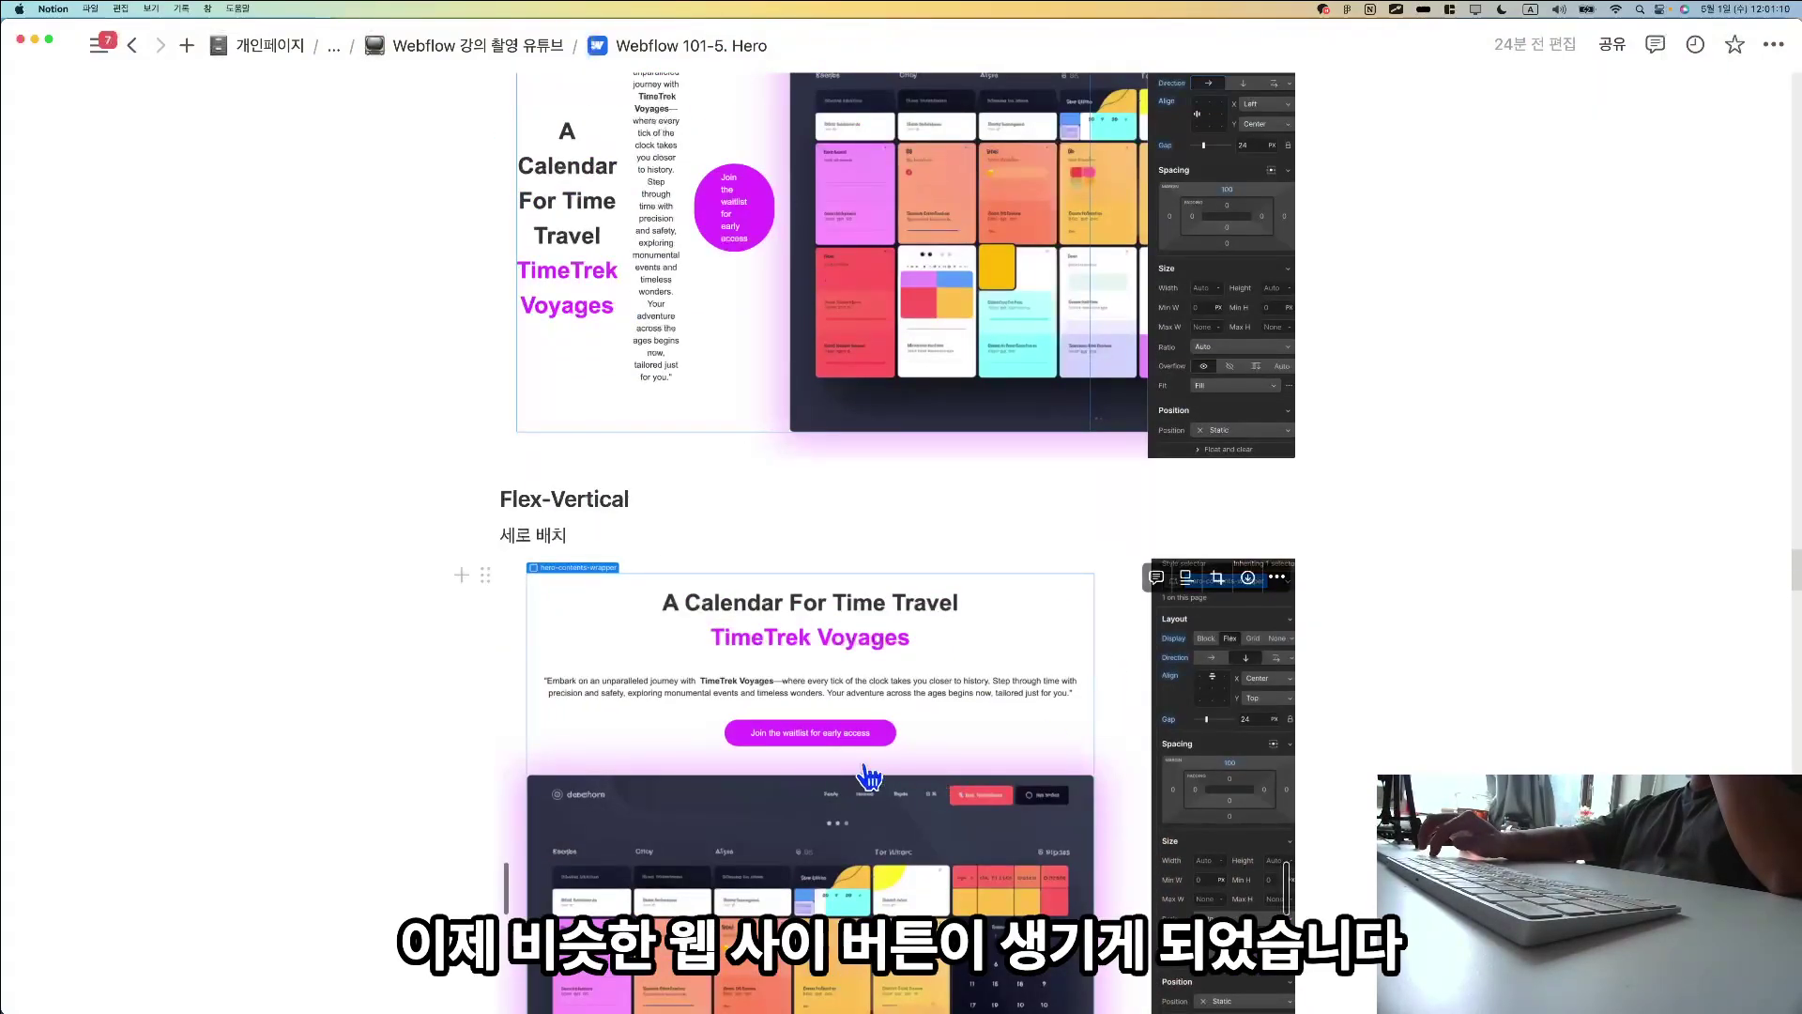
key(super+Tab)
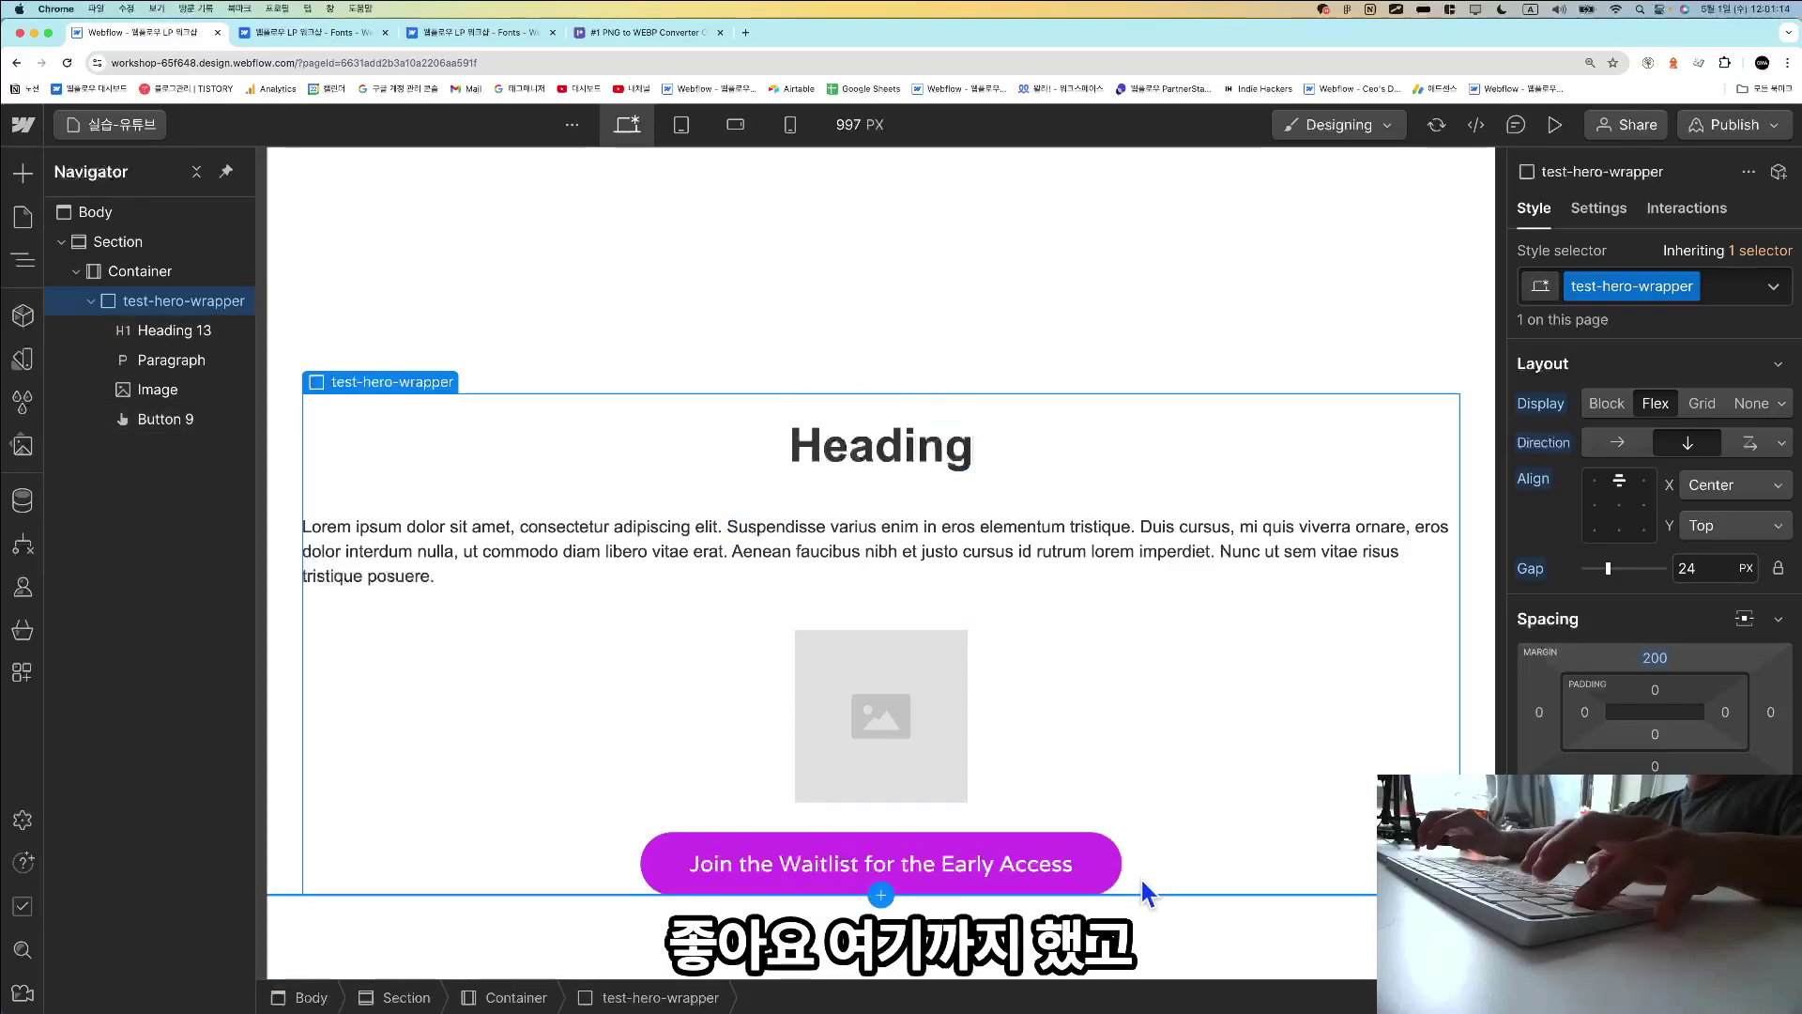
Review the Notion notes from the Button section to the Padding, Margin section, highlighting the "Shift, Option, drag" tip.
key(super+Tab)
scroll(1147, 887, down, 8)
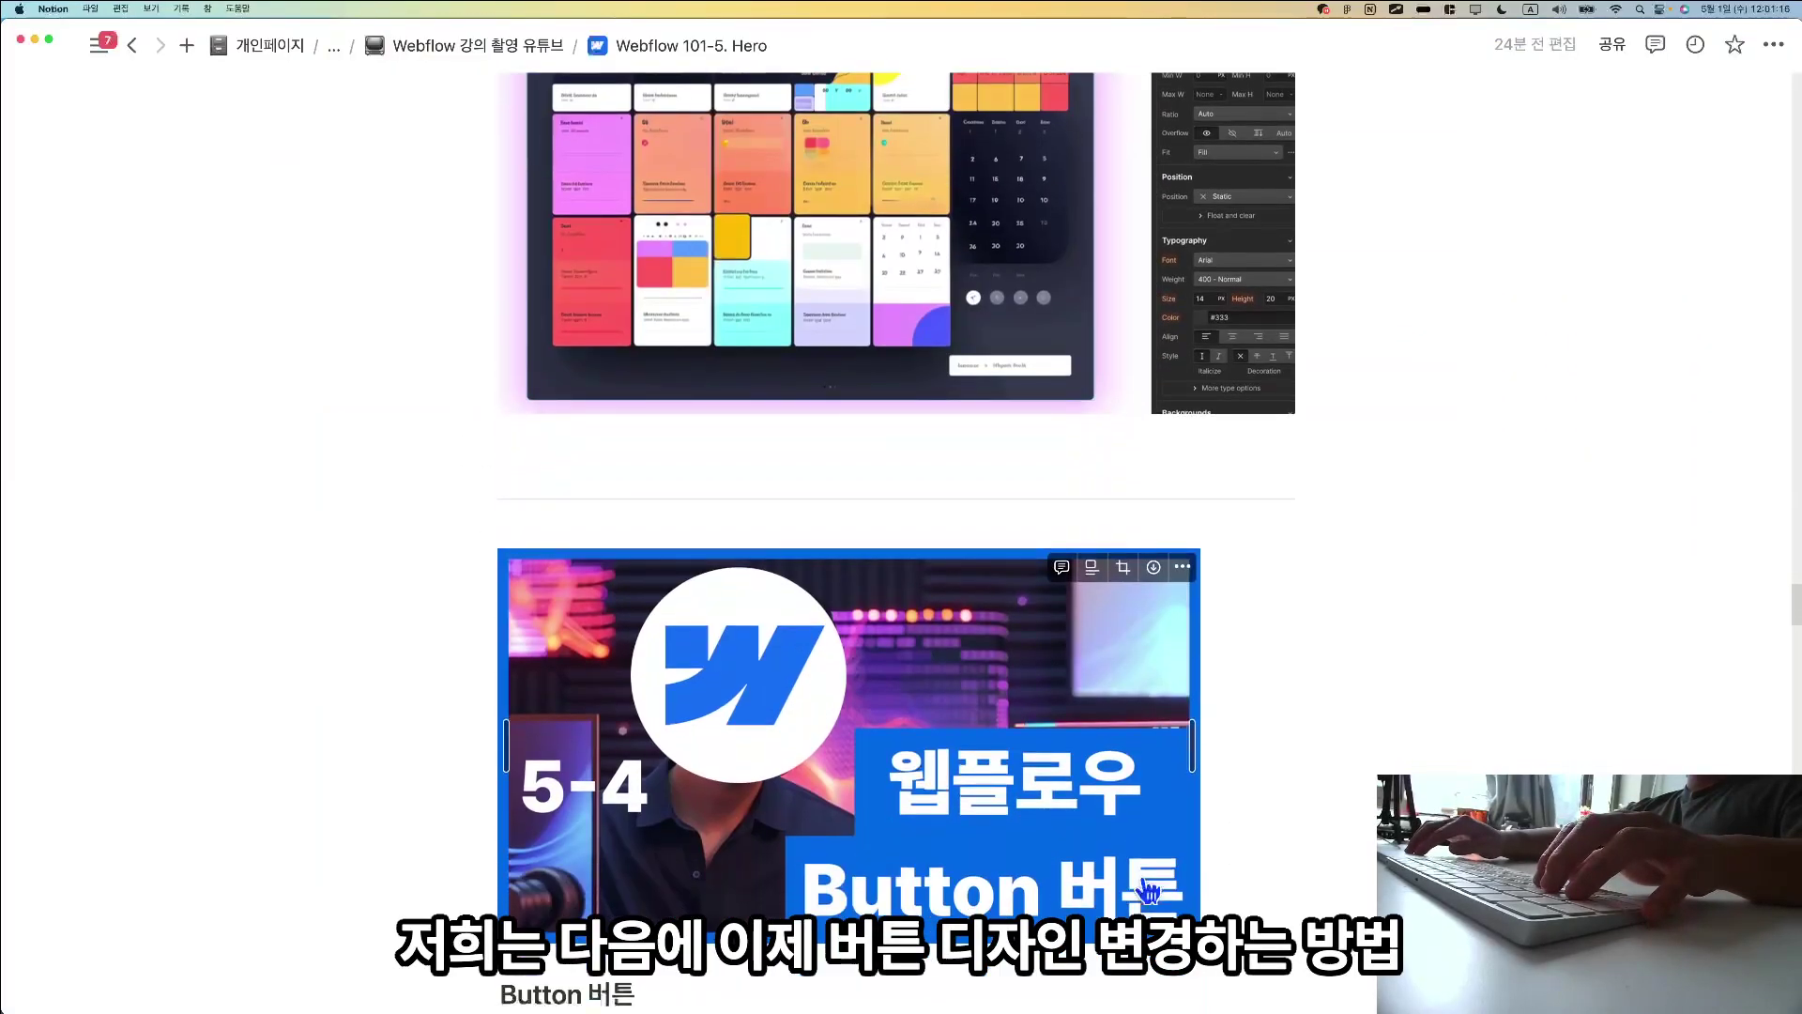
scroll(1147, 887, down, 5)
scroll(1140, 875, down, 15)
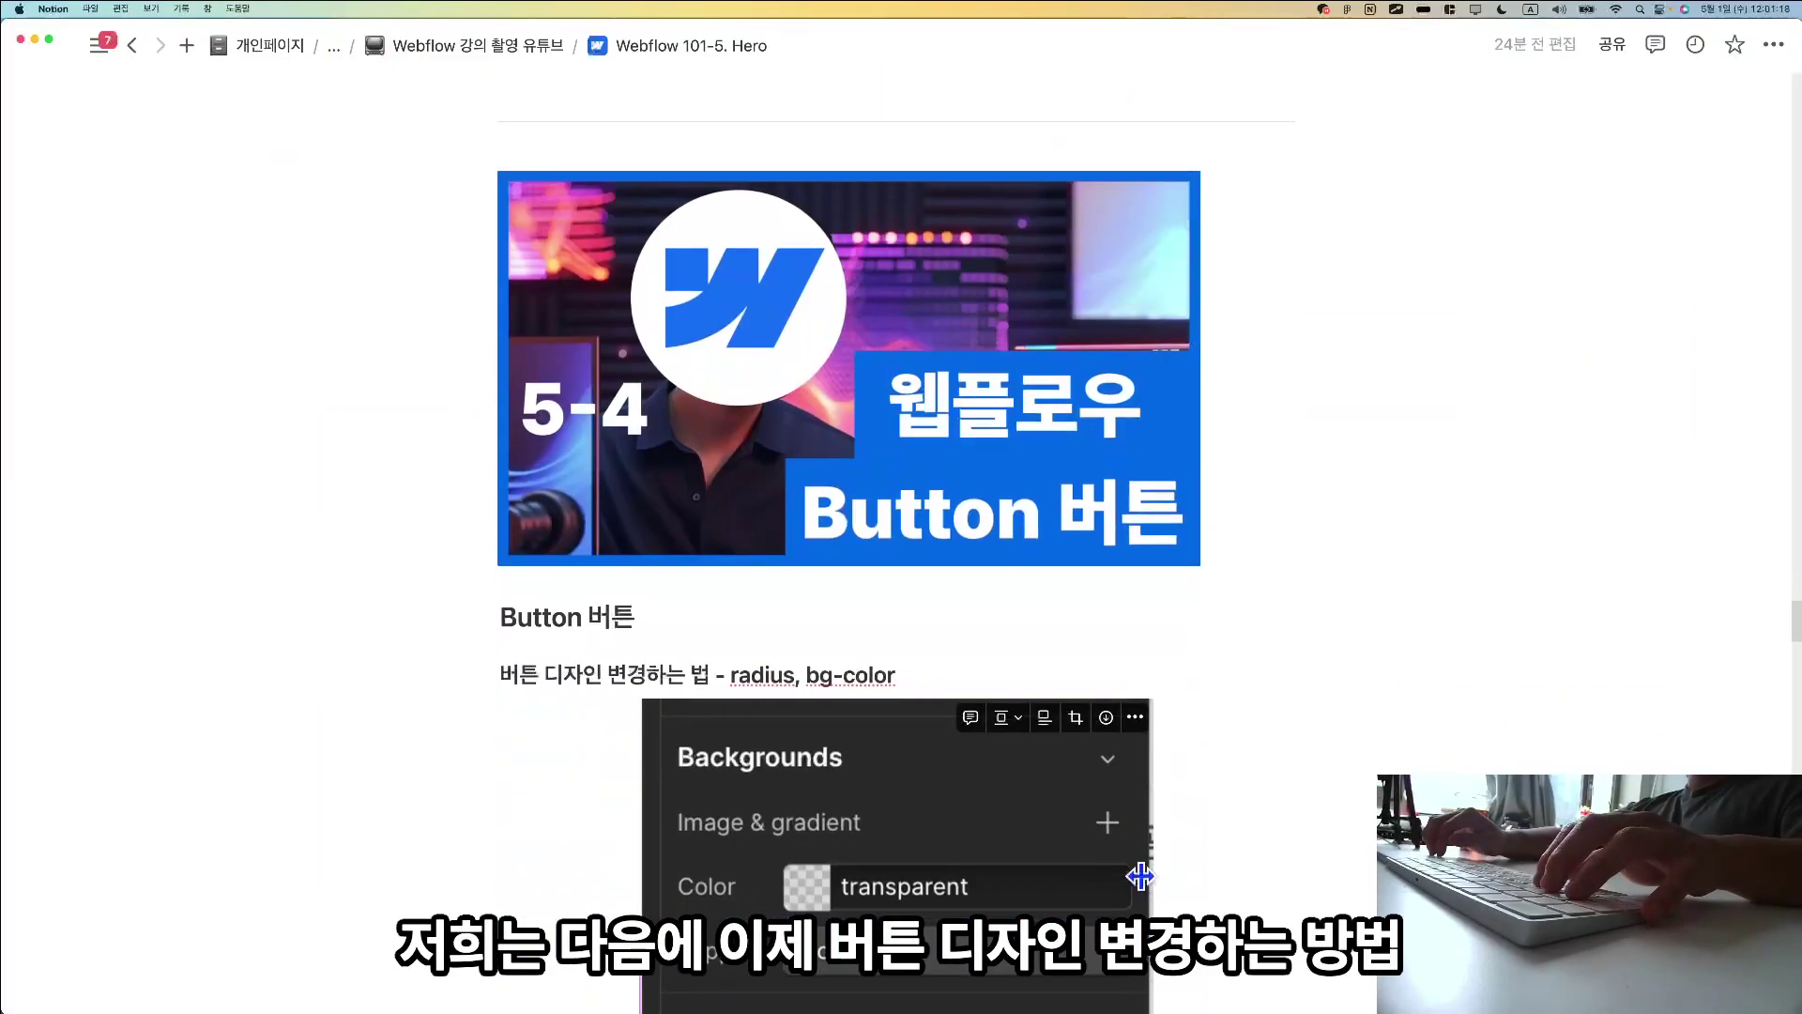
scroll(1147, 890, down, 14)
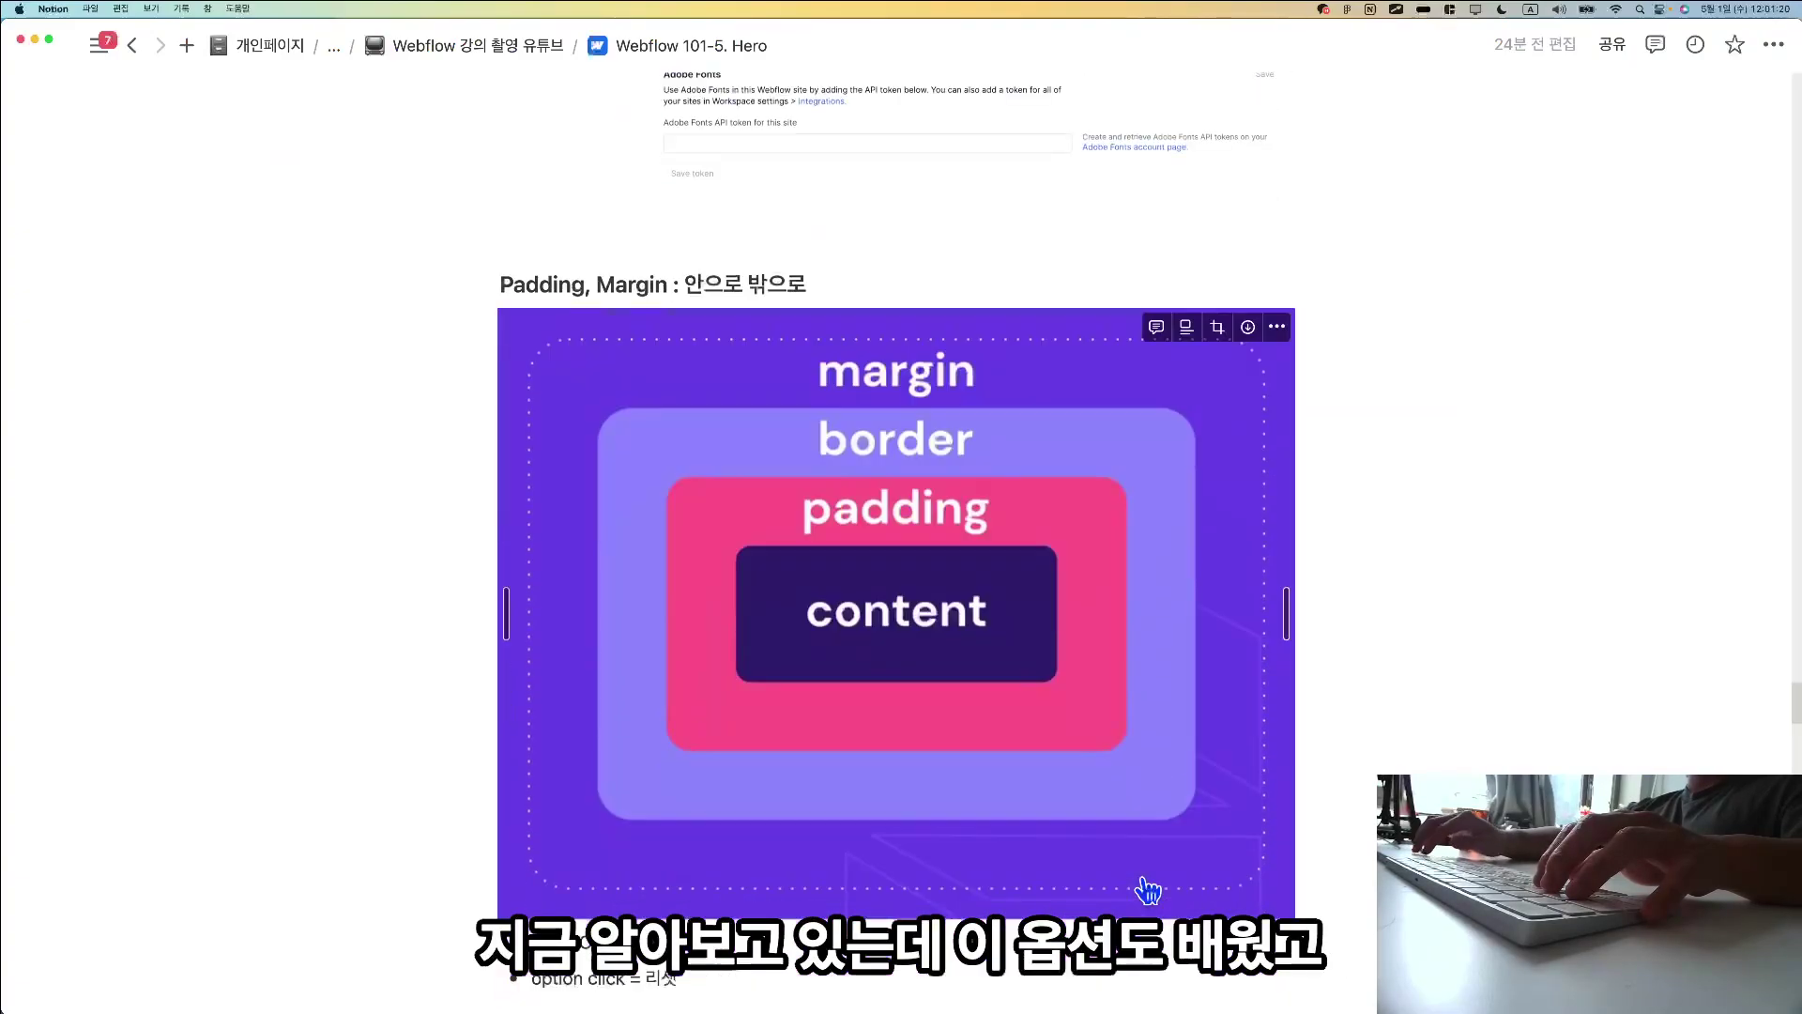
scroll(1138, 873, up, 6)
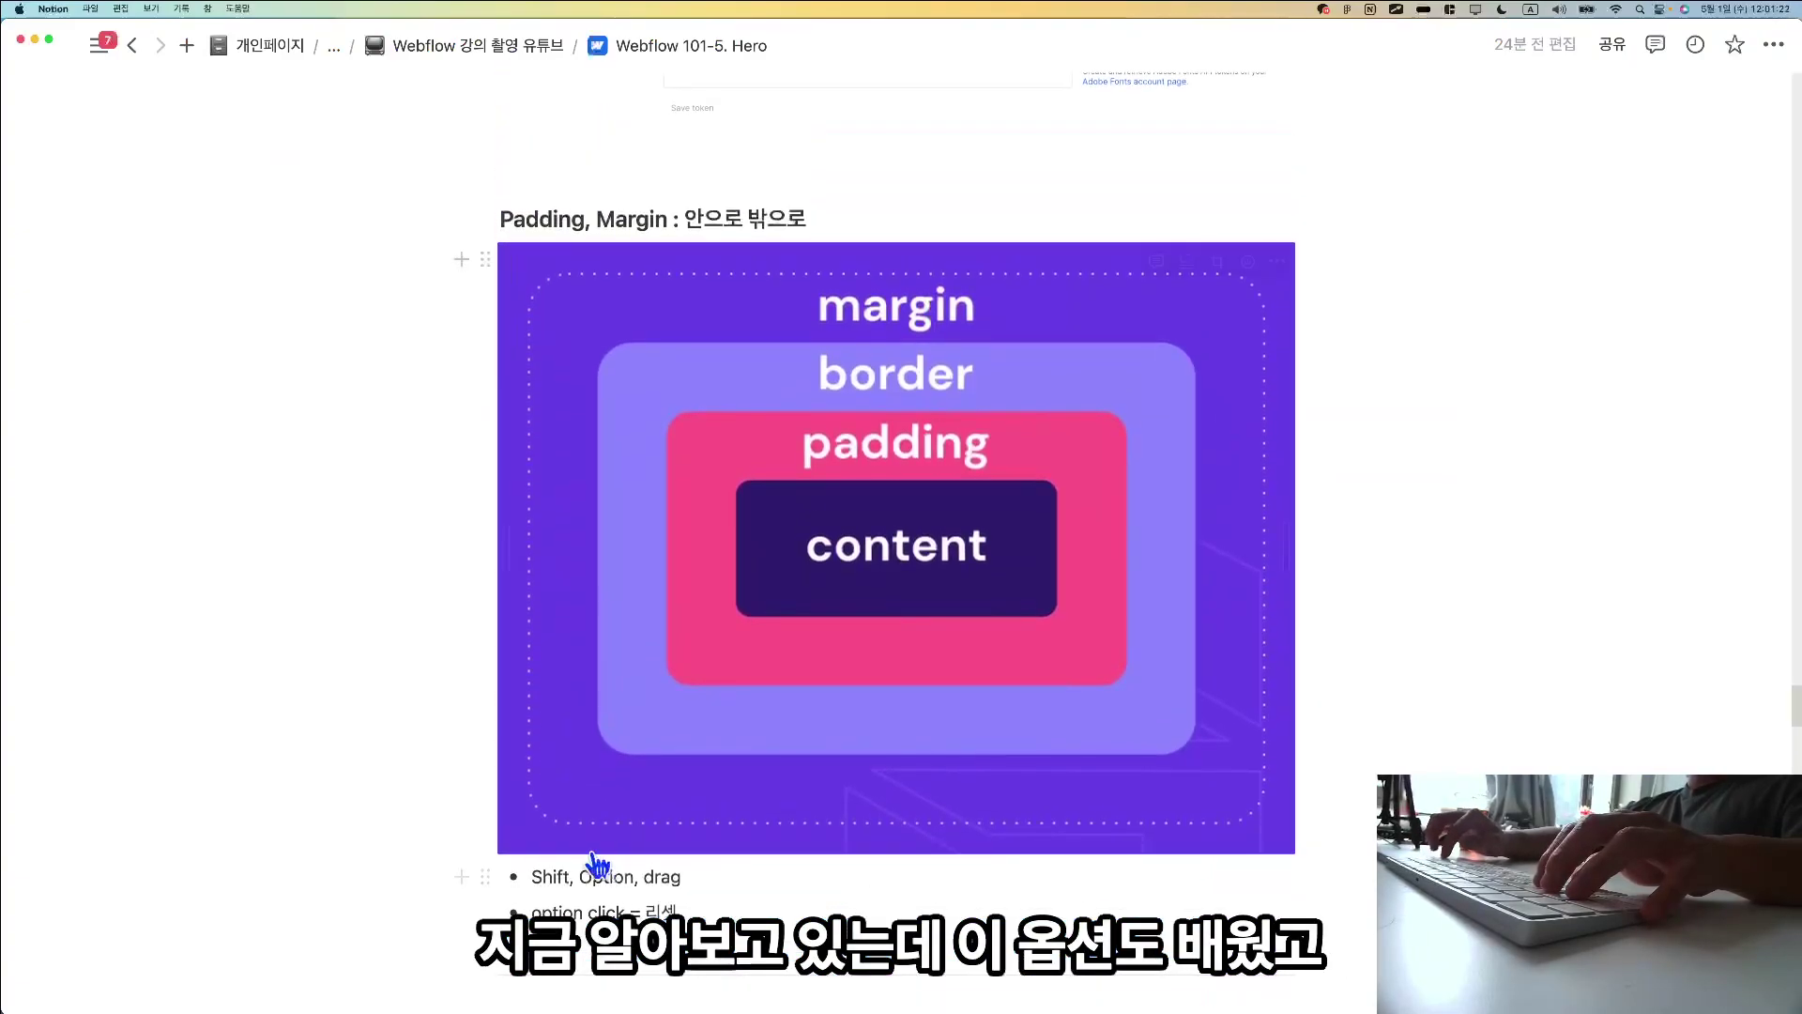
drag(533, 876, 757, 875)
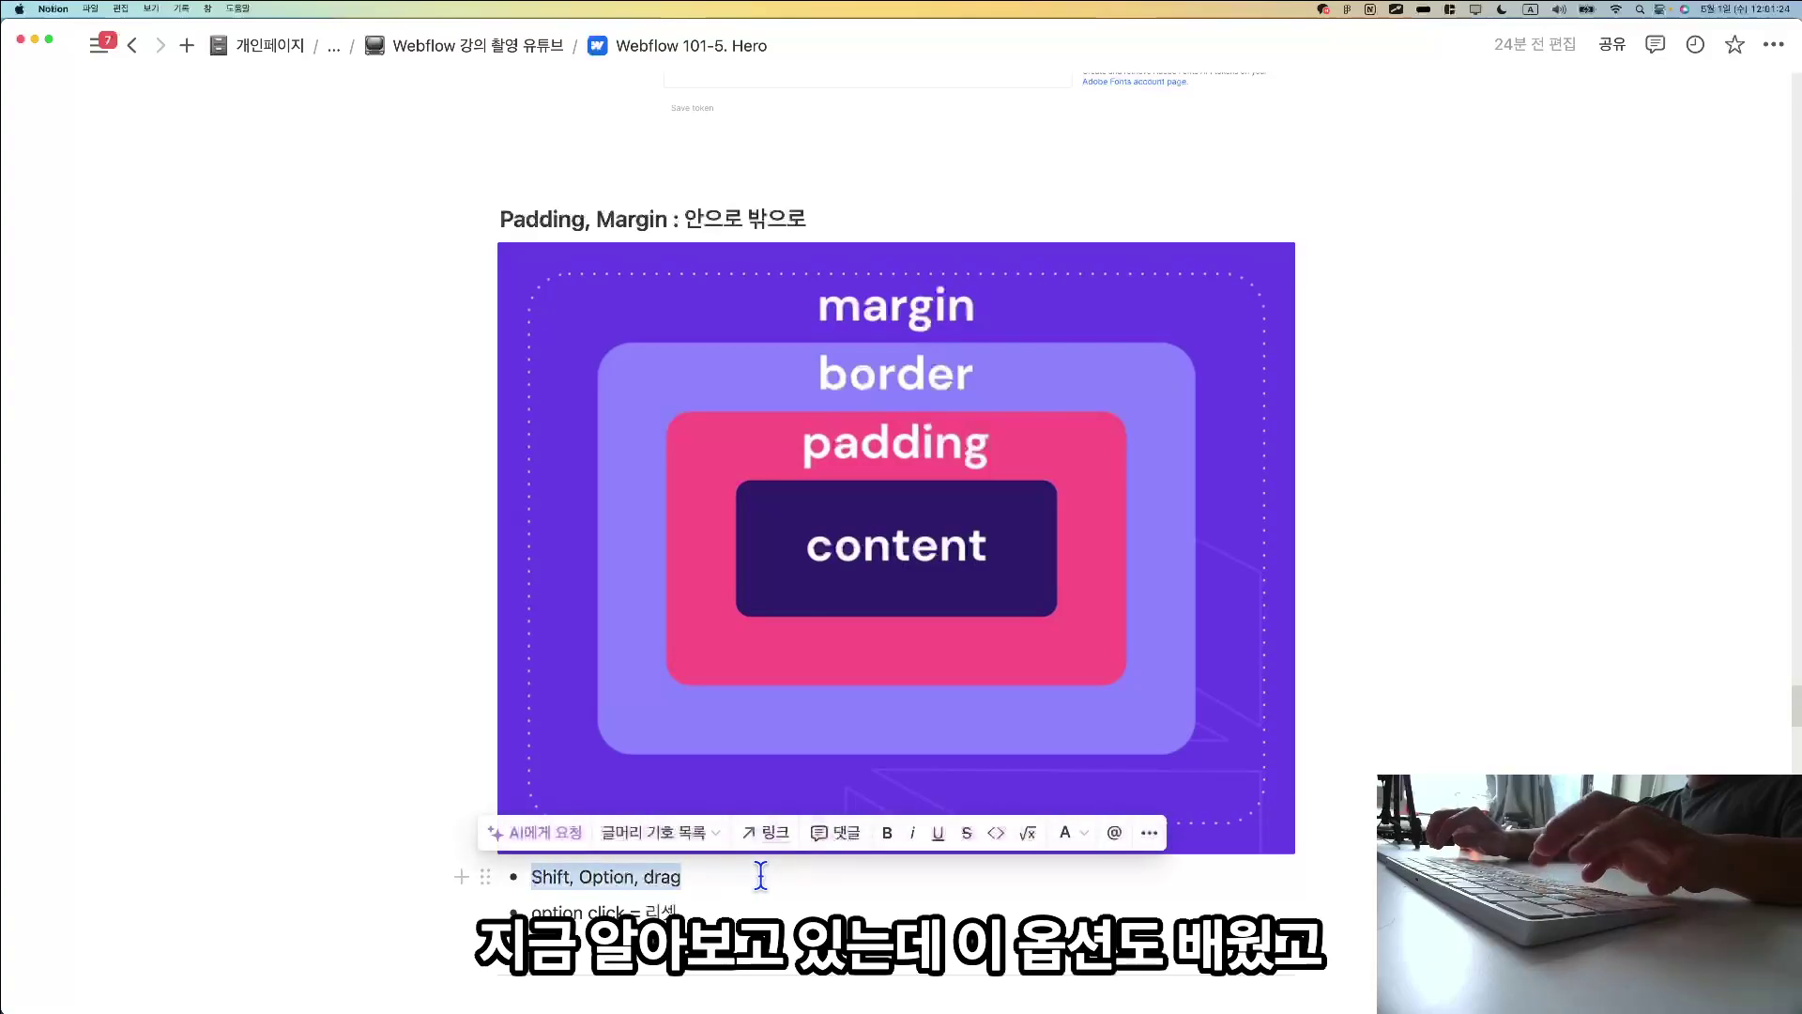
In Webflow, try resetting the waitlist button's horizontal and vertical padding to the inherited values, and undo the resets.
key(super+Tab)
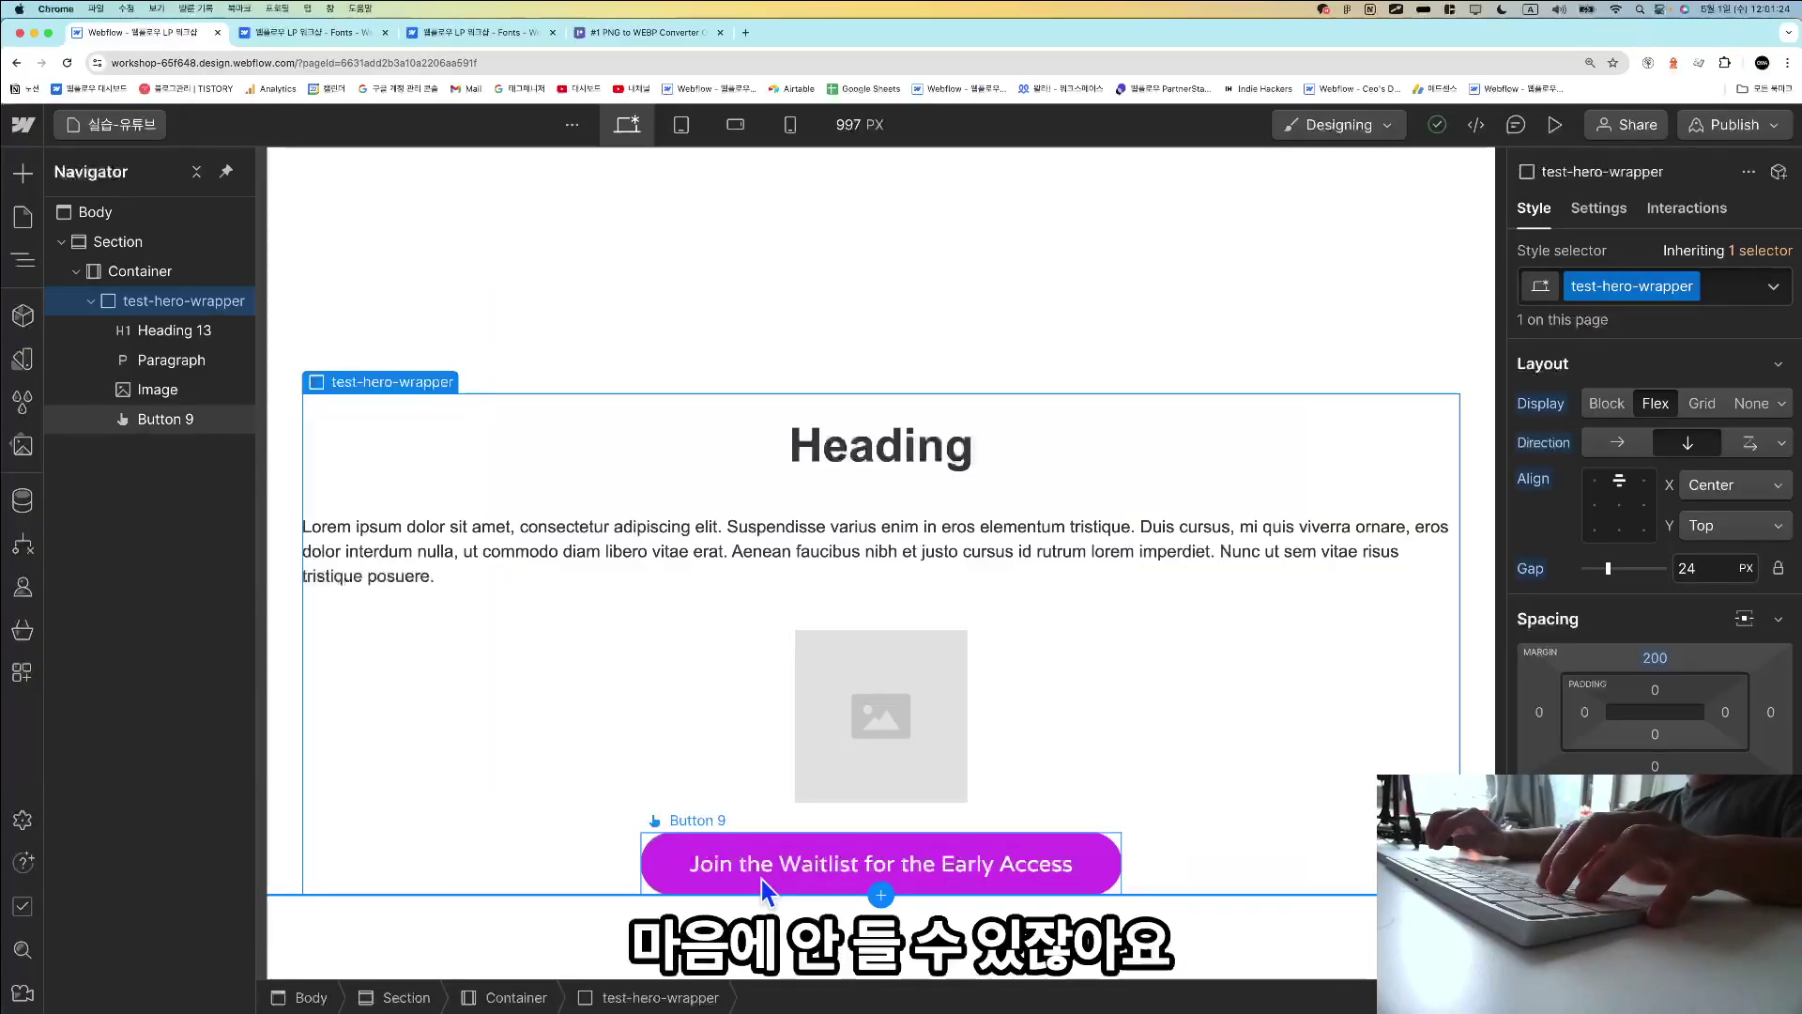
click(837, 880)
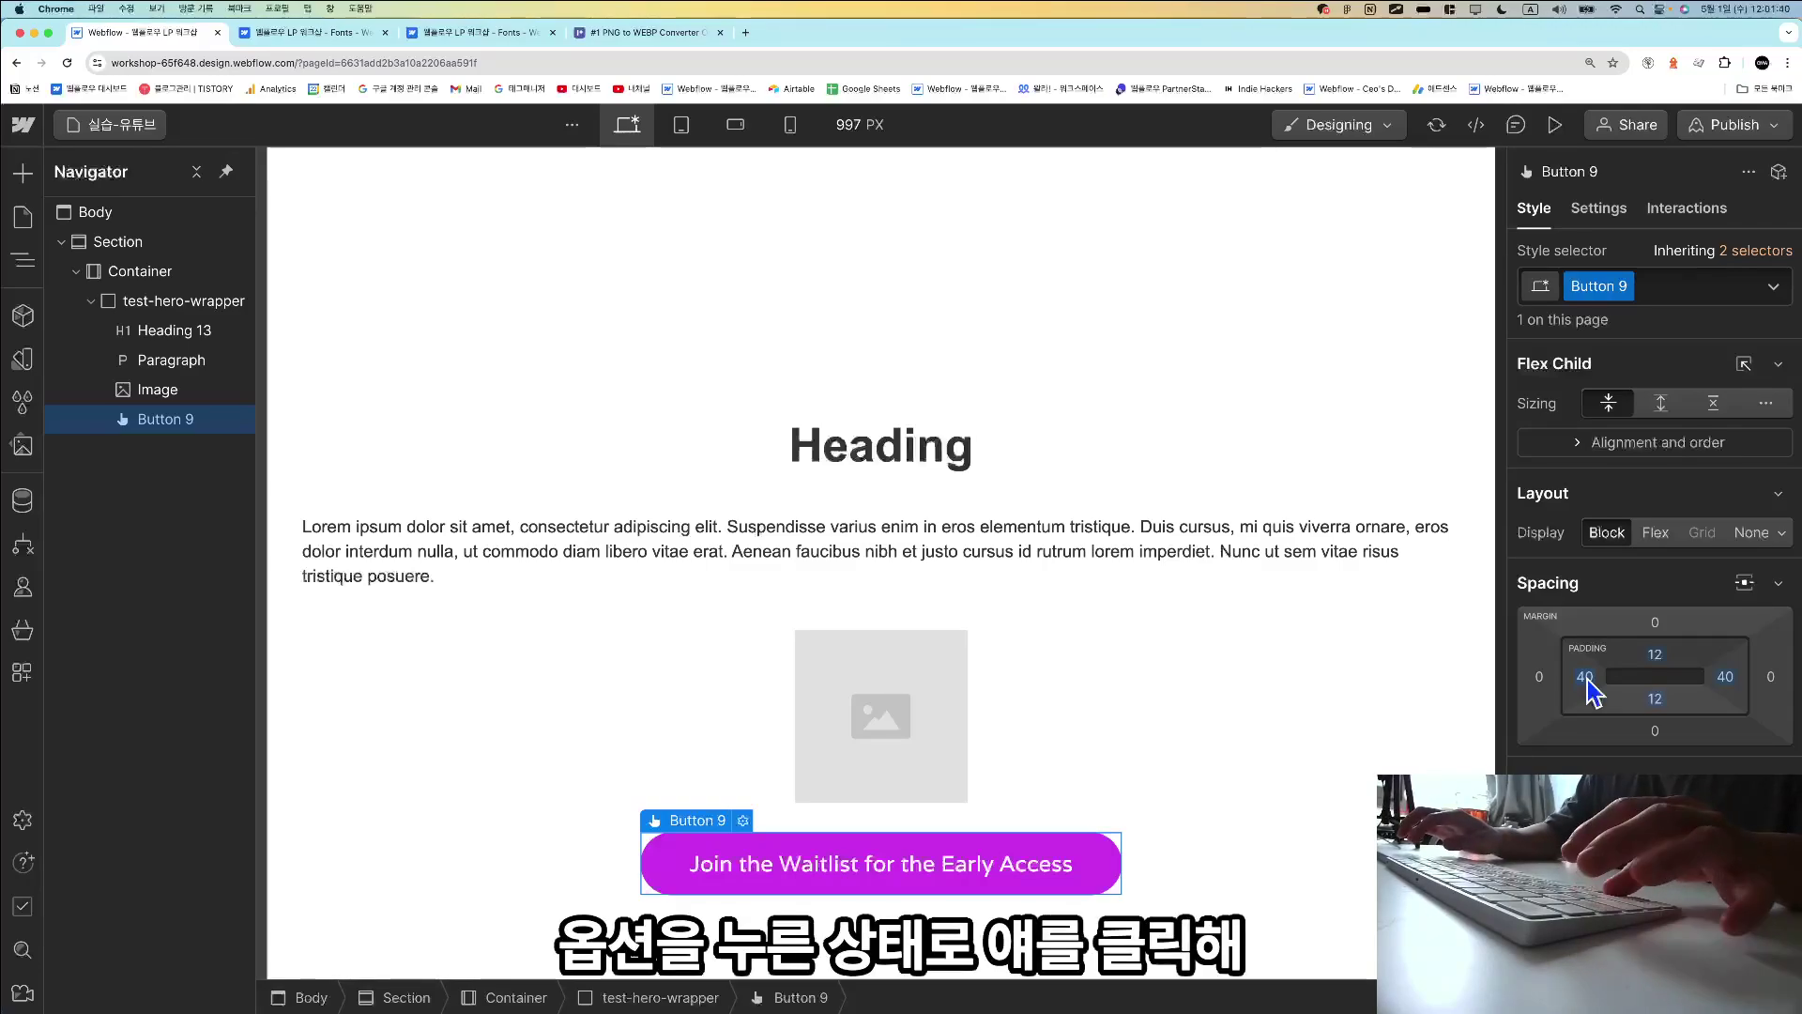
alt+click(1586, 679)
alt+click(1726, 677)
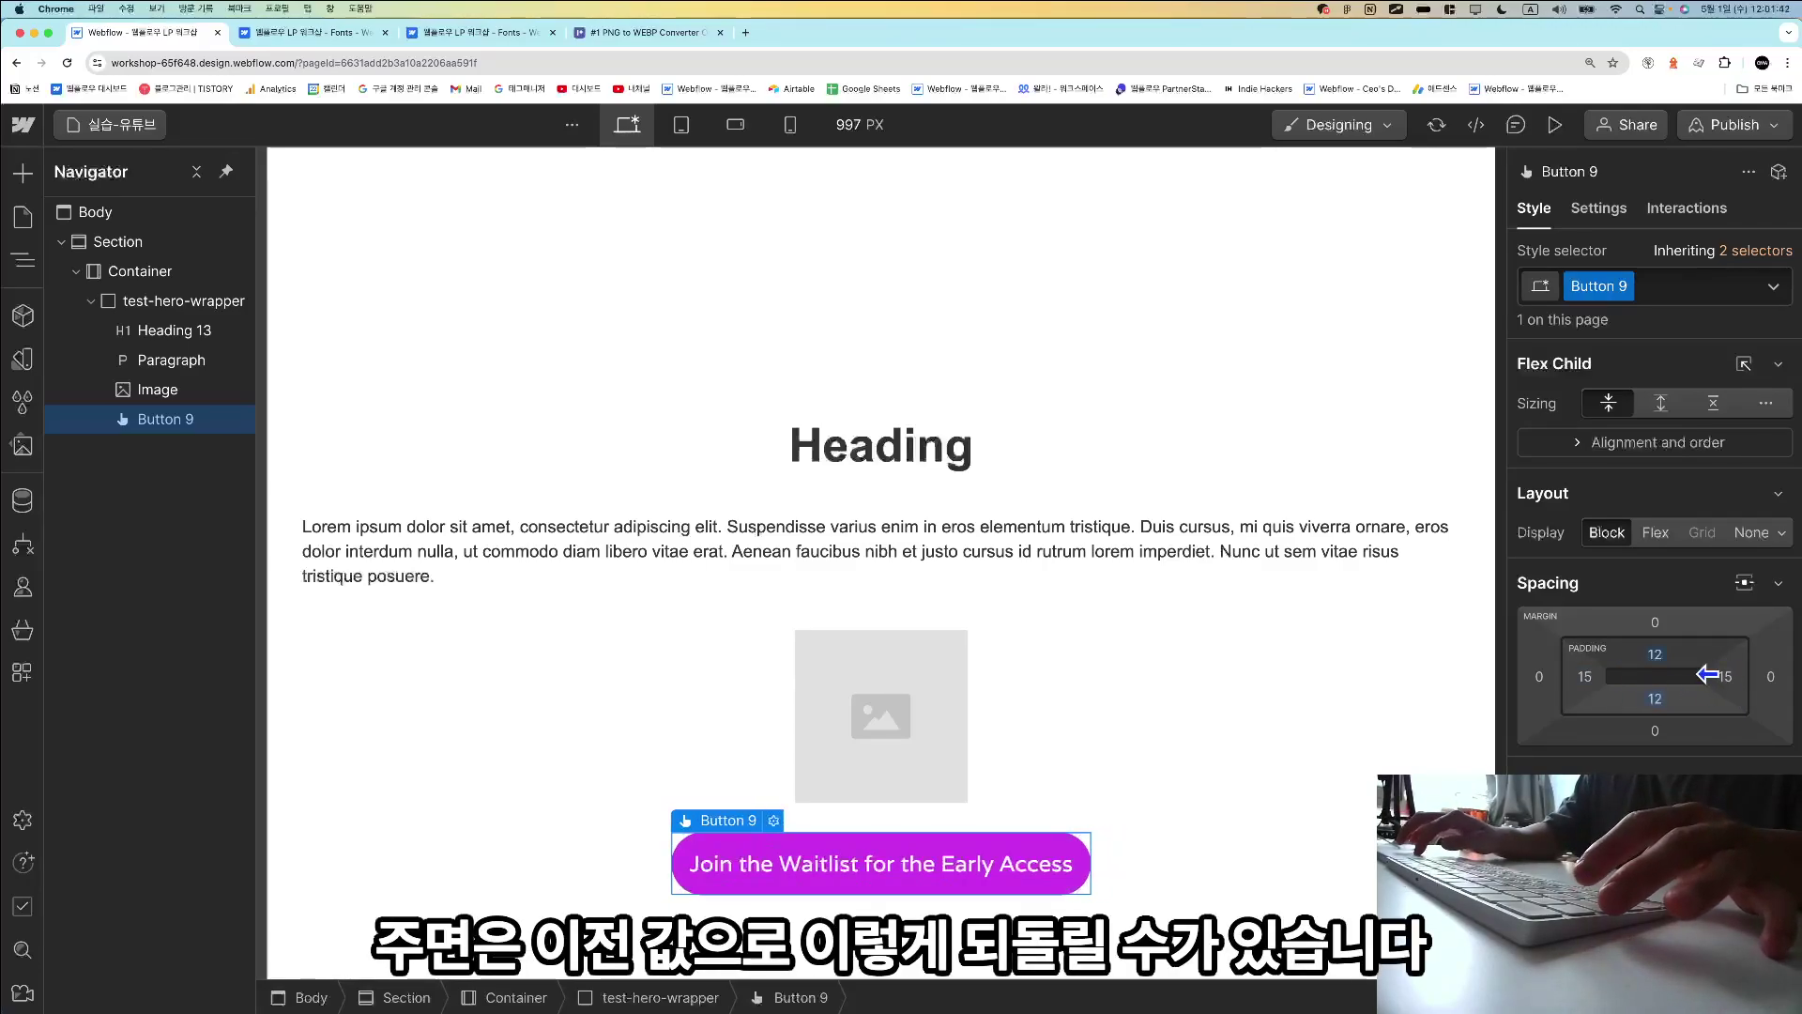
alt+click(1657, 660)
key(super+z)
key(super+z)
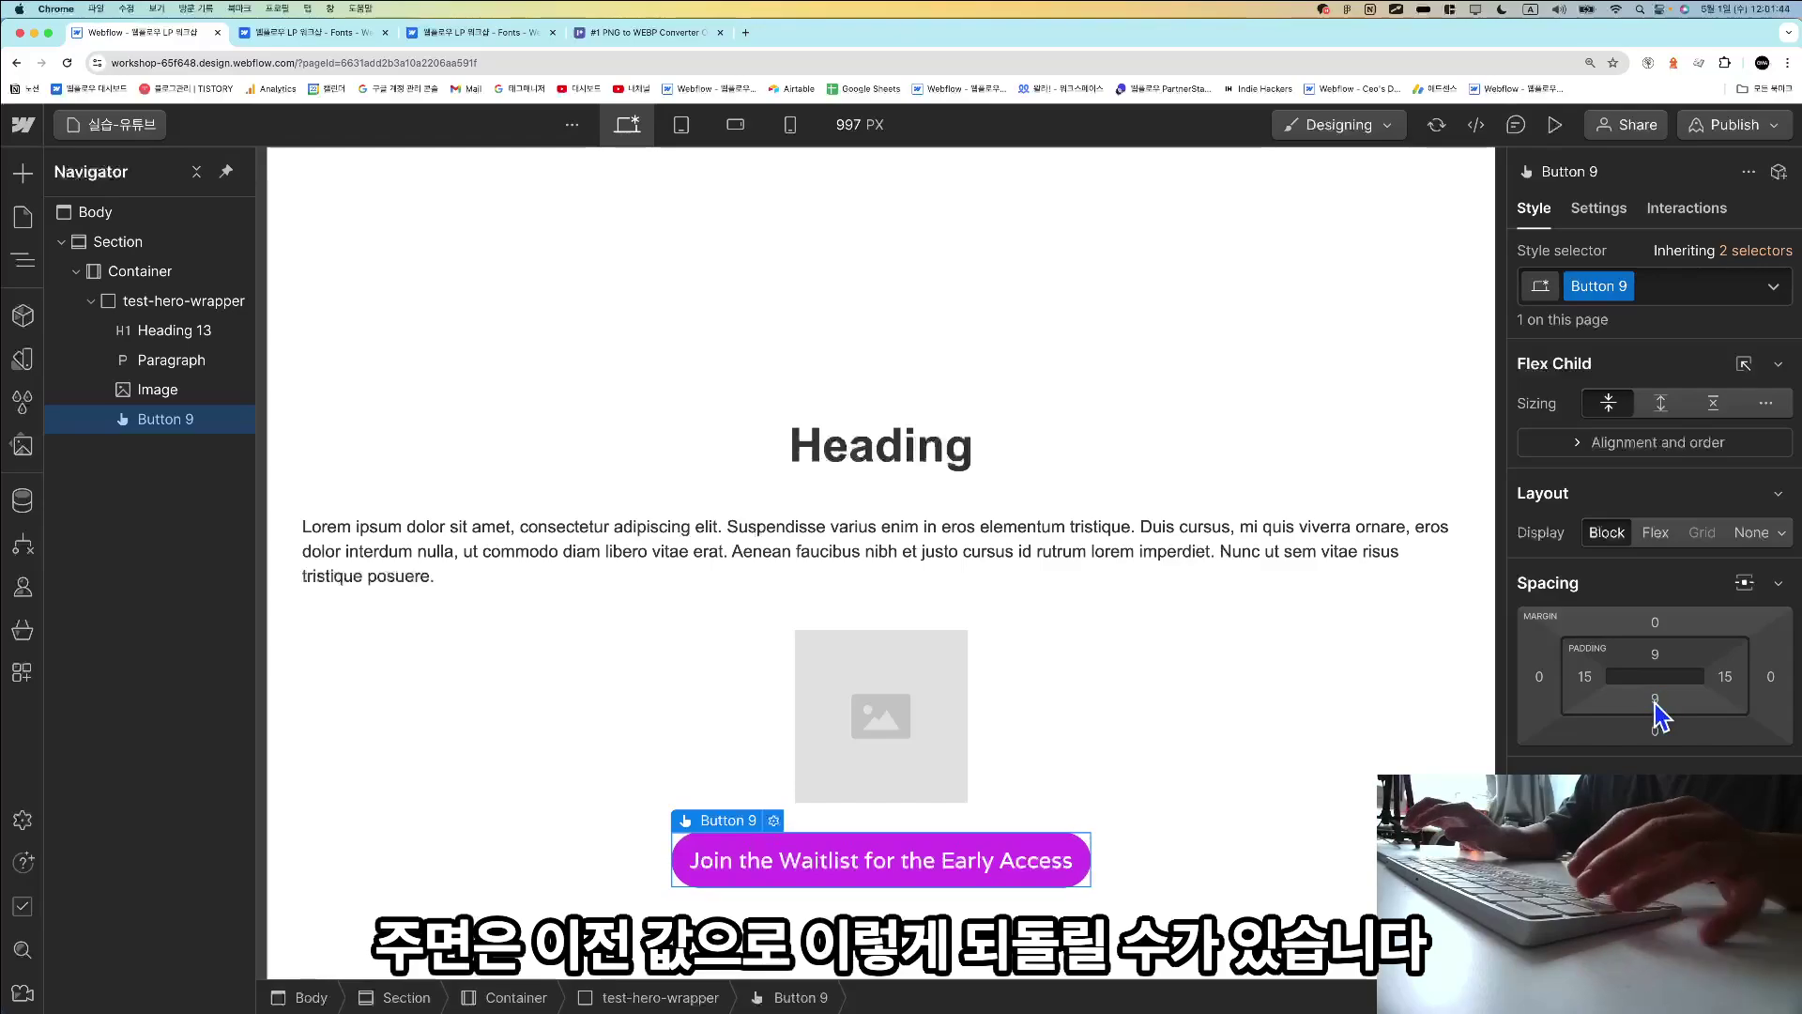
key(super+z)
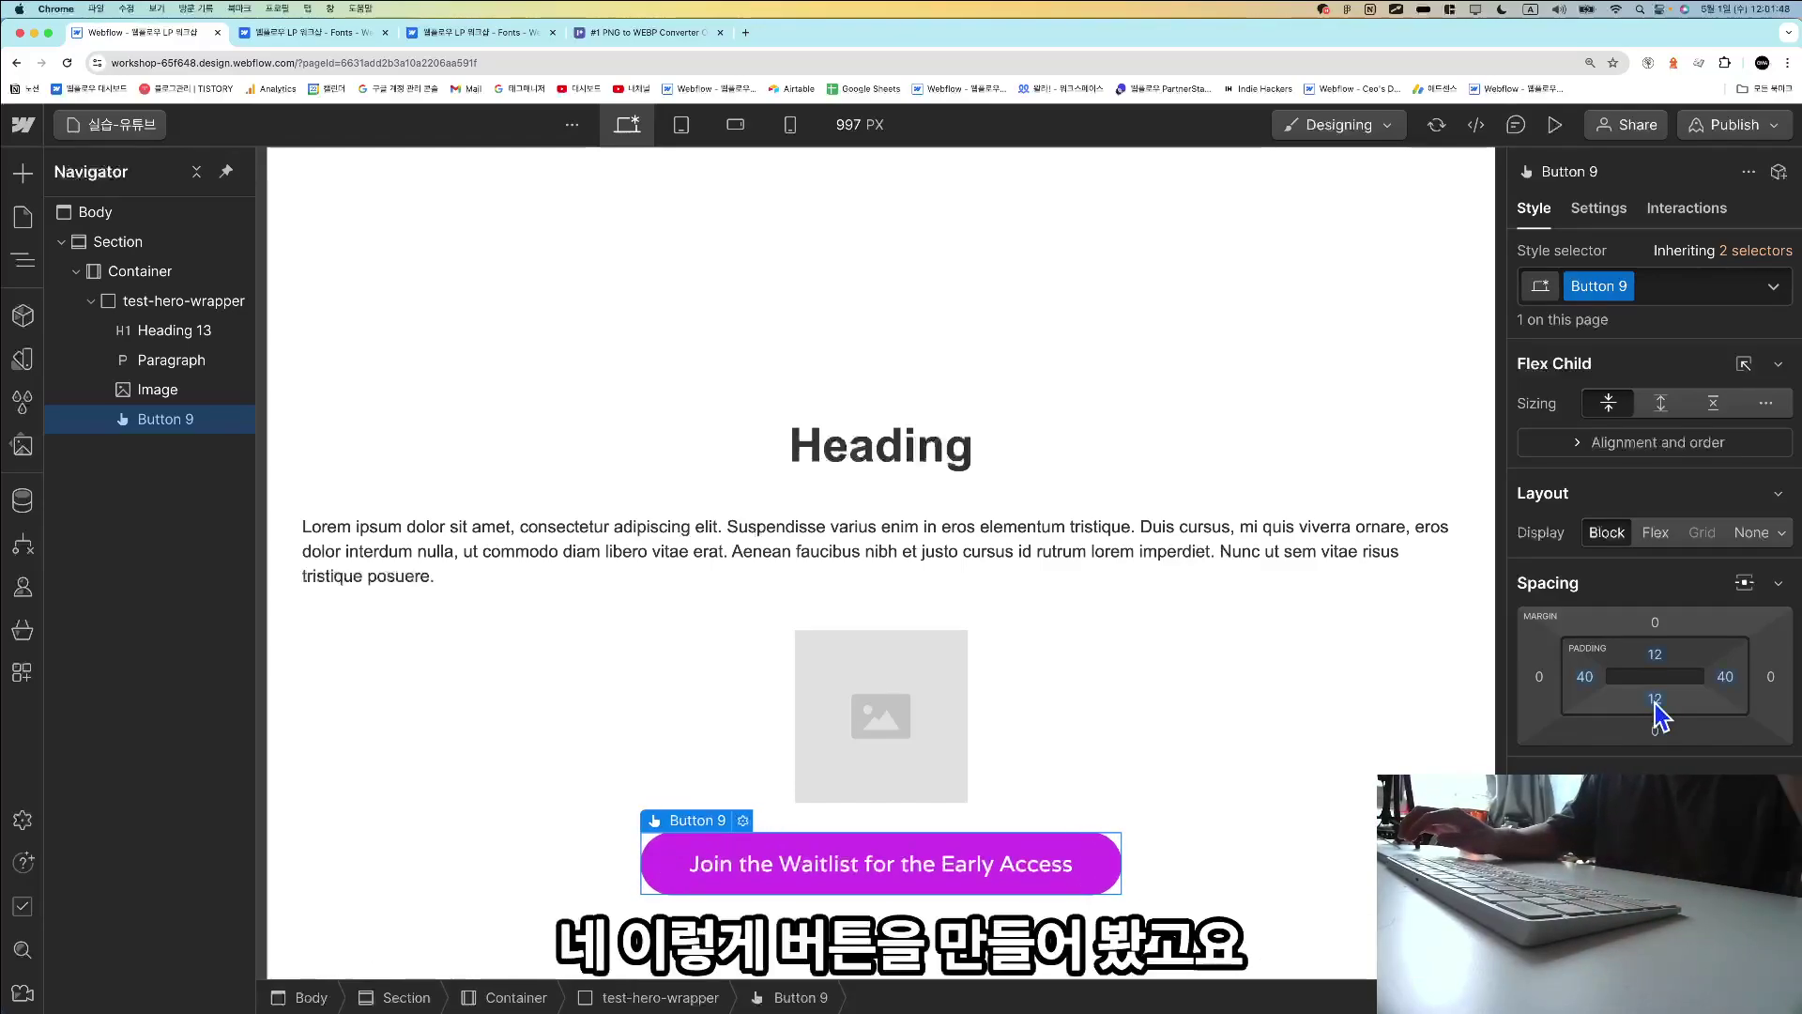
Move on to lesson 5-5 about inserting images in the Notion notes and view its enlarged title picture.
key(super+Tab)
scroll(887, 788, down, 1)
scroll(886, 788, down, 10)
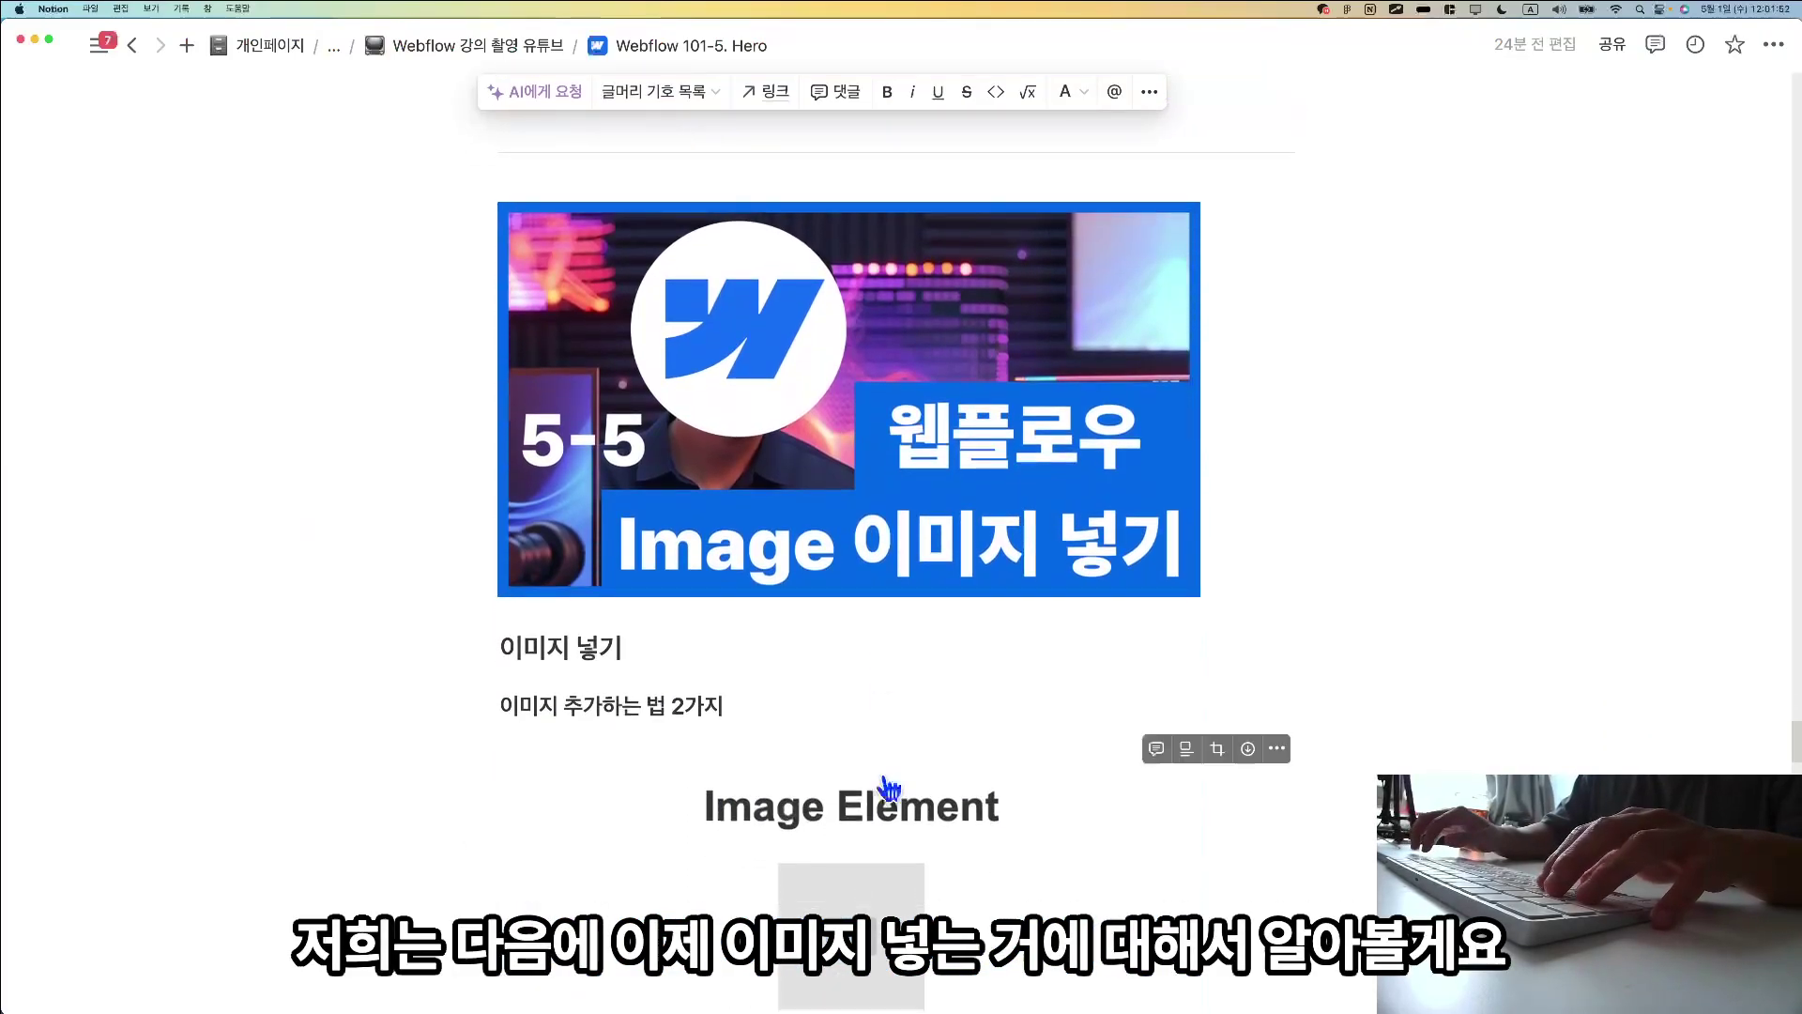
scroll(887, 789, up, 3)
key(super+Tab)
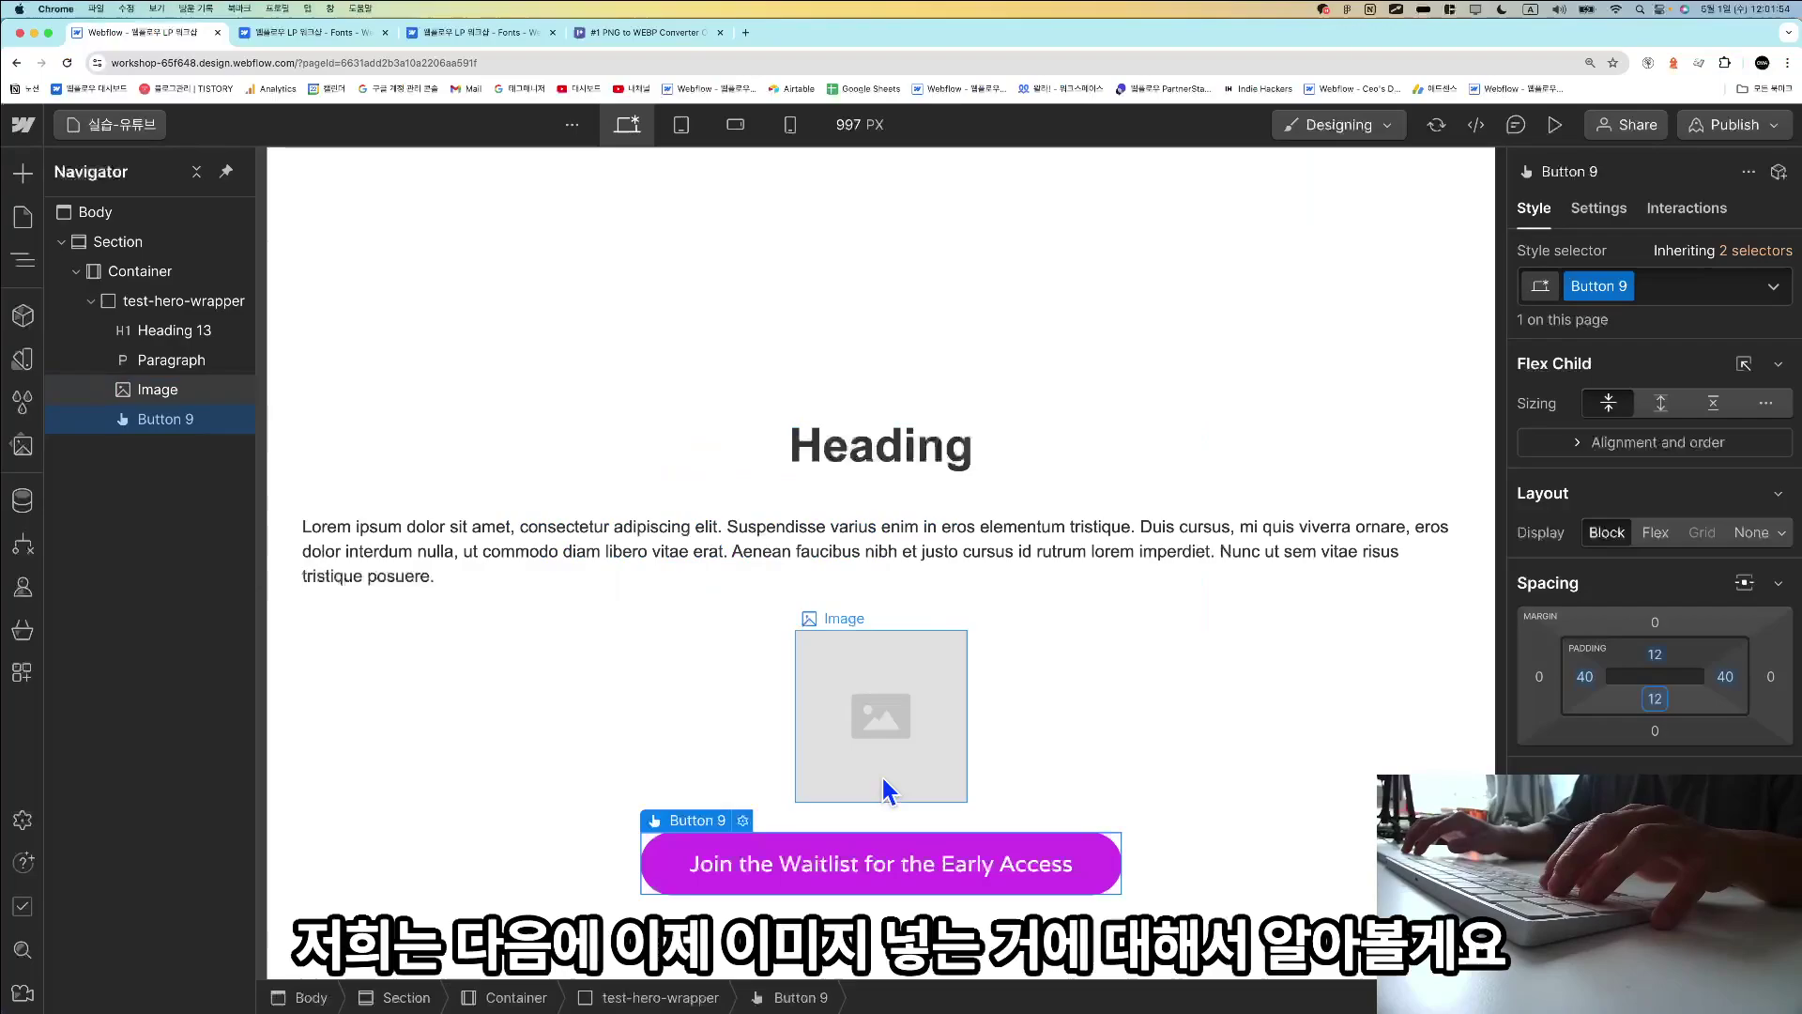
key(super+Tab)
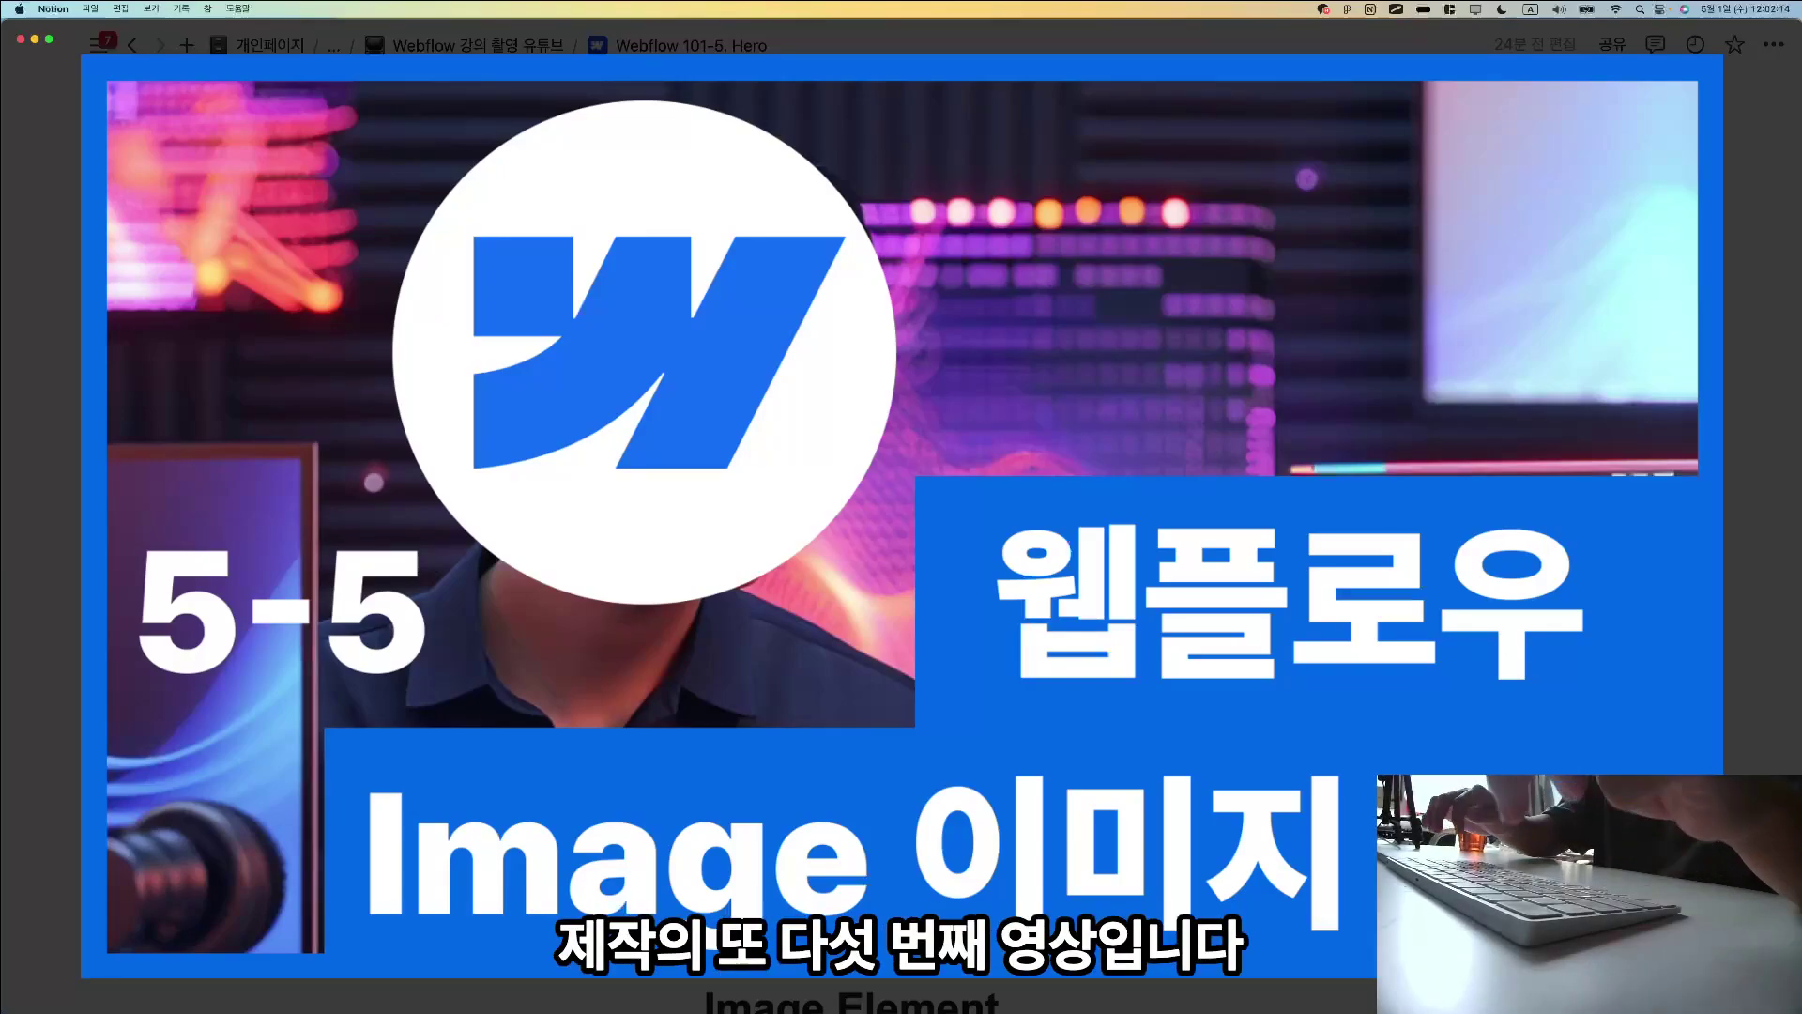
key(Escape)
Examine the notes on the two ways to add an image, including the add - elements - image instructions.
scroll(890, 646, down, 10)
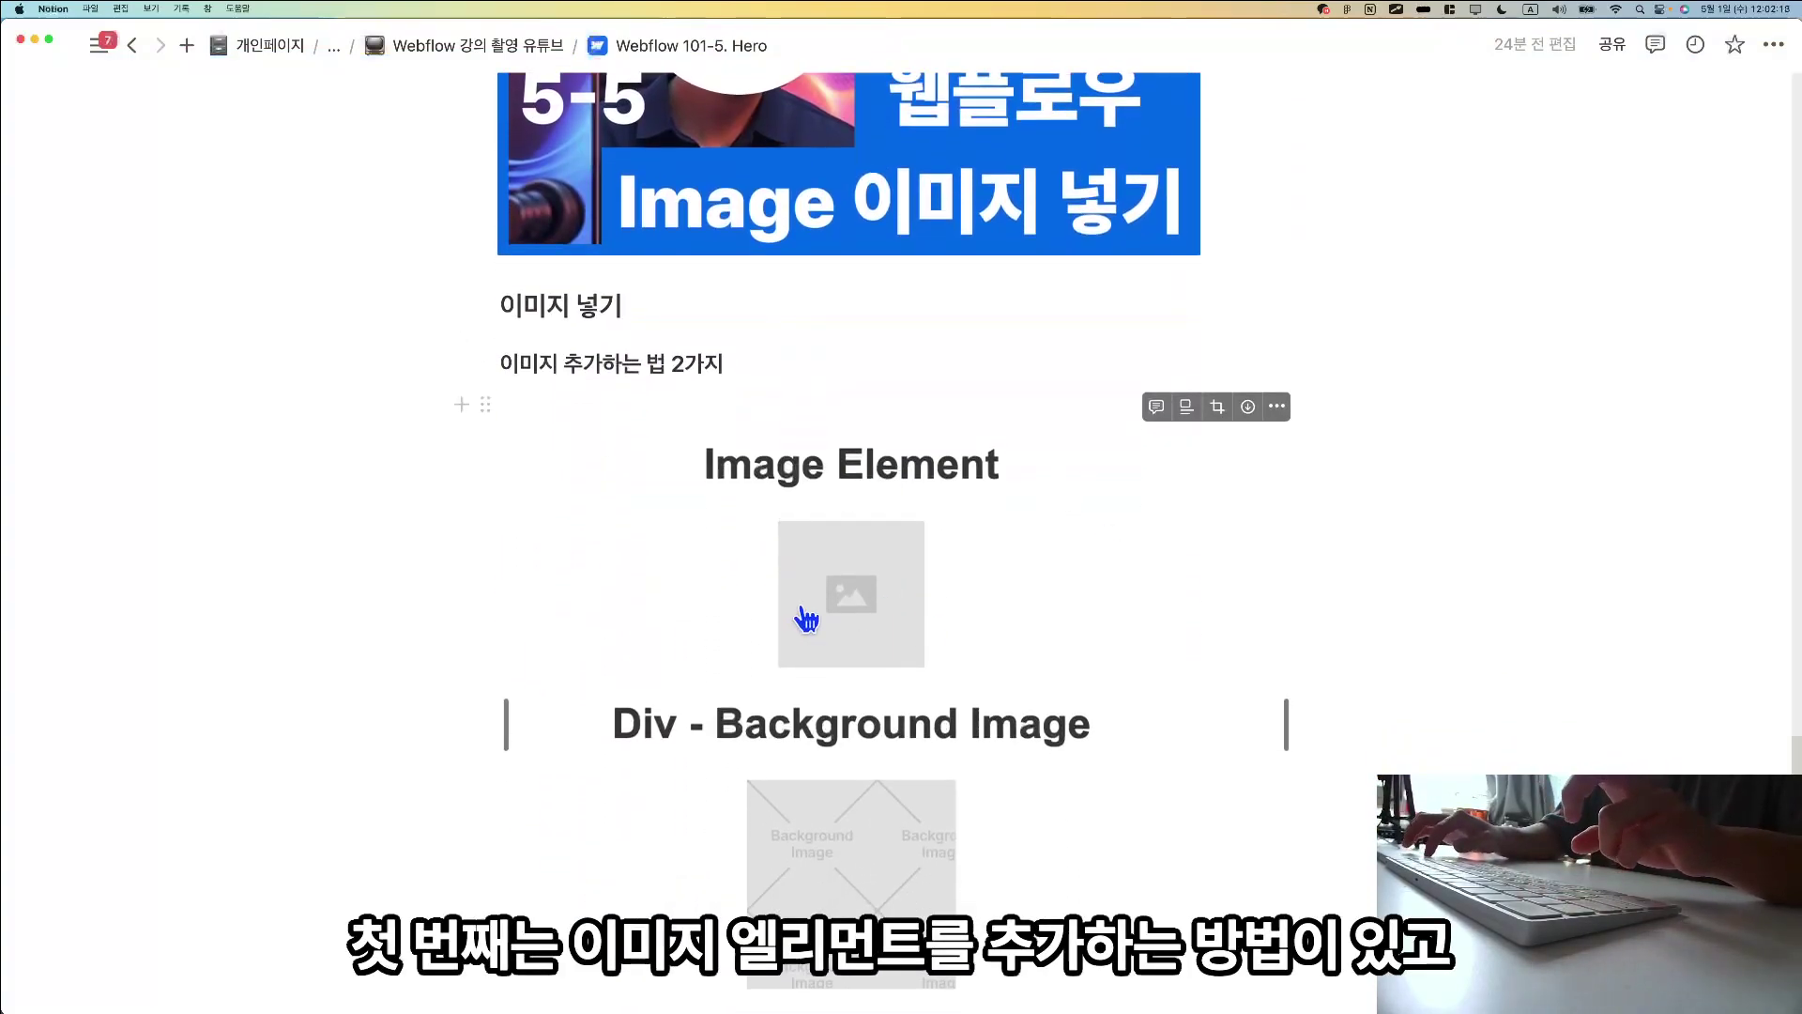
scroll(918, 624, down, 2)
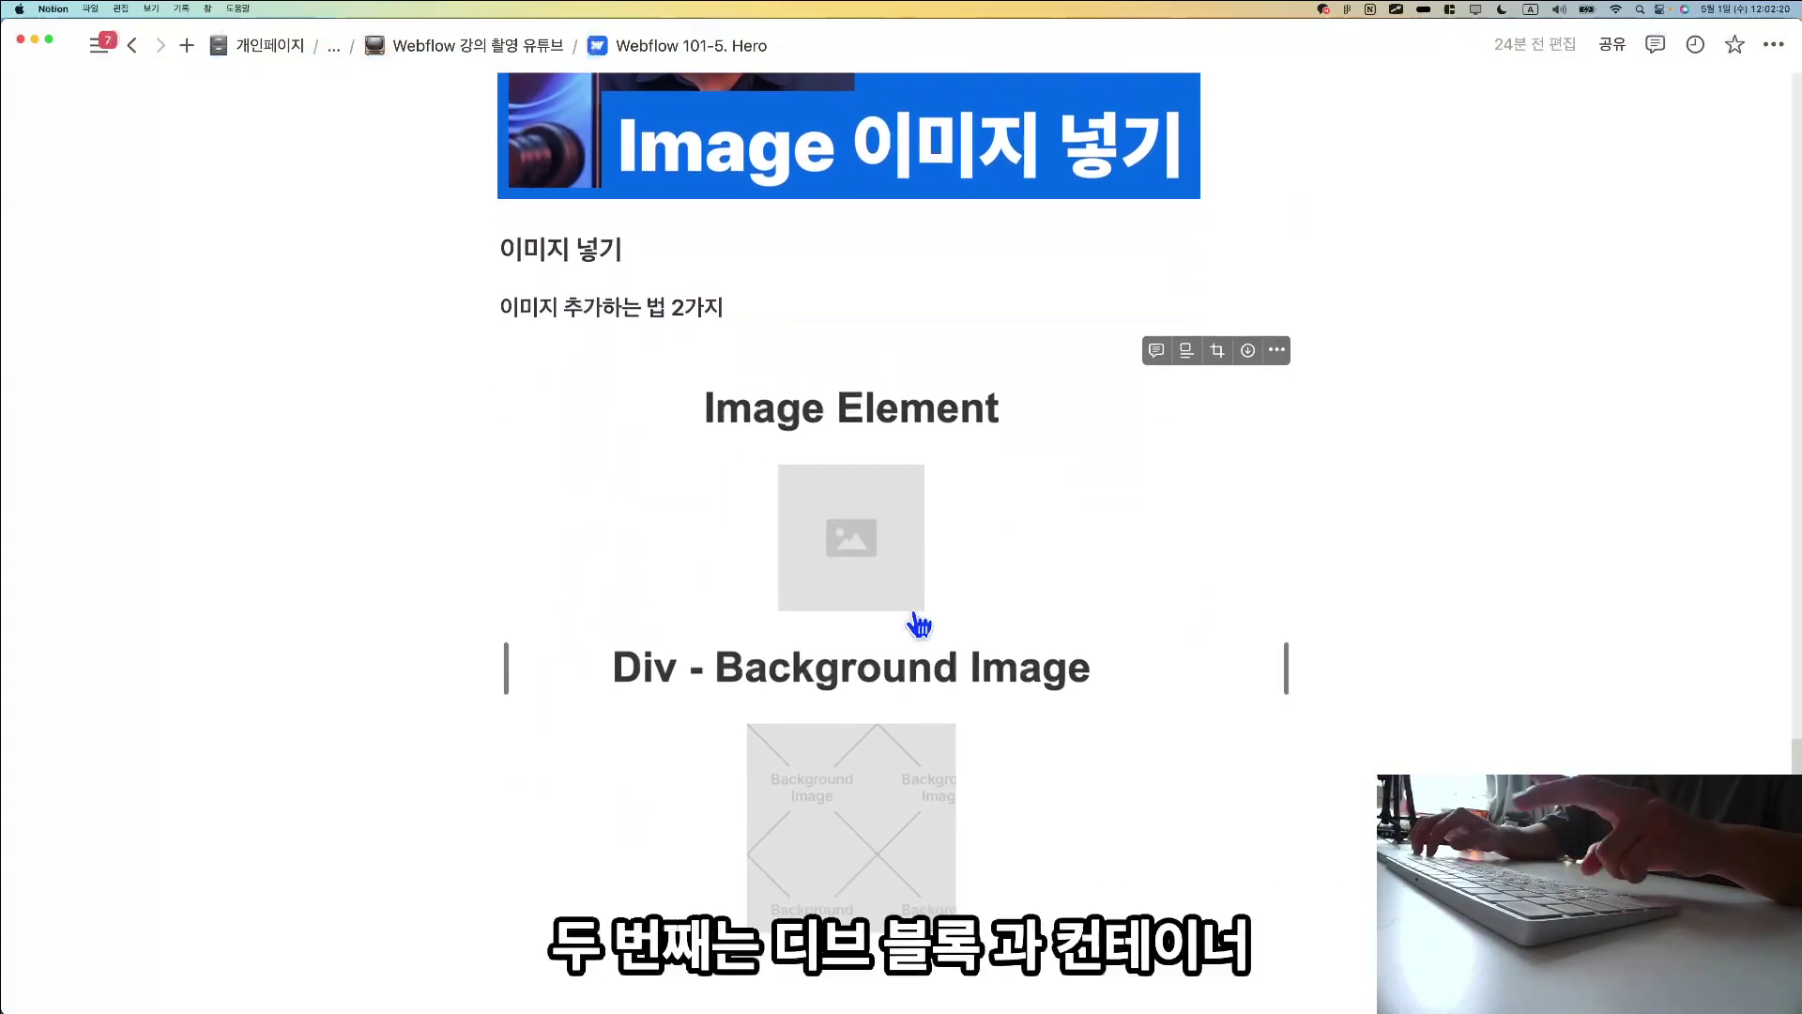
scroll(925, 624, down, 1)
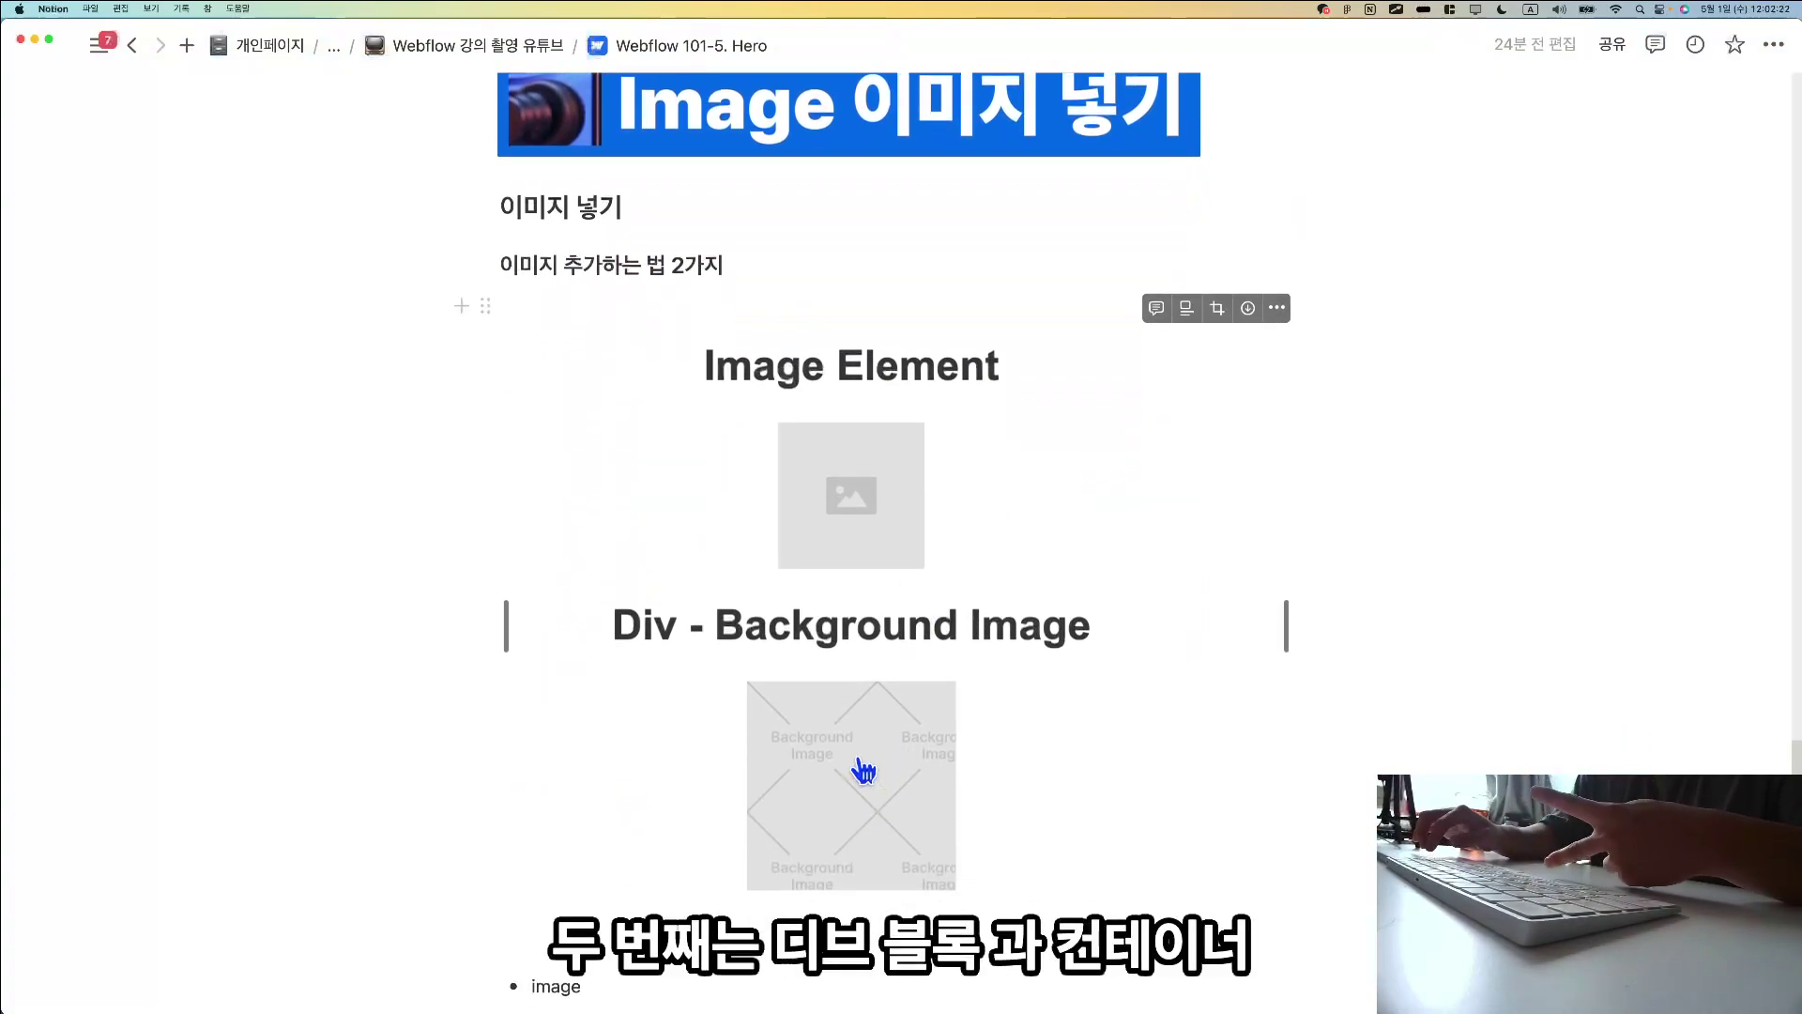
scroll(859, 767, down, 1)
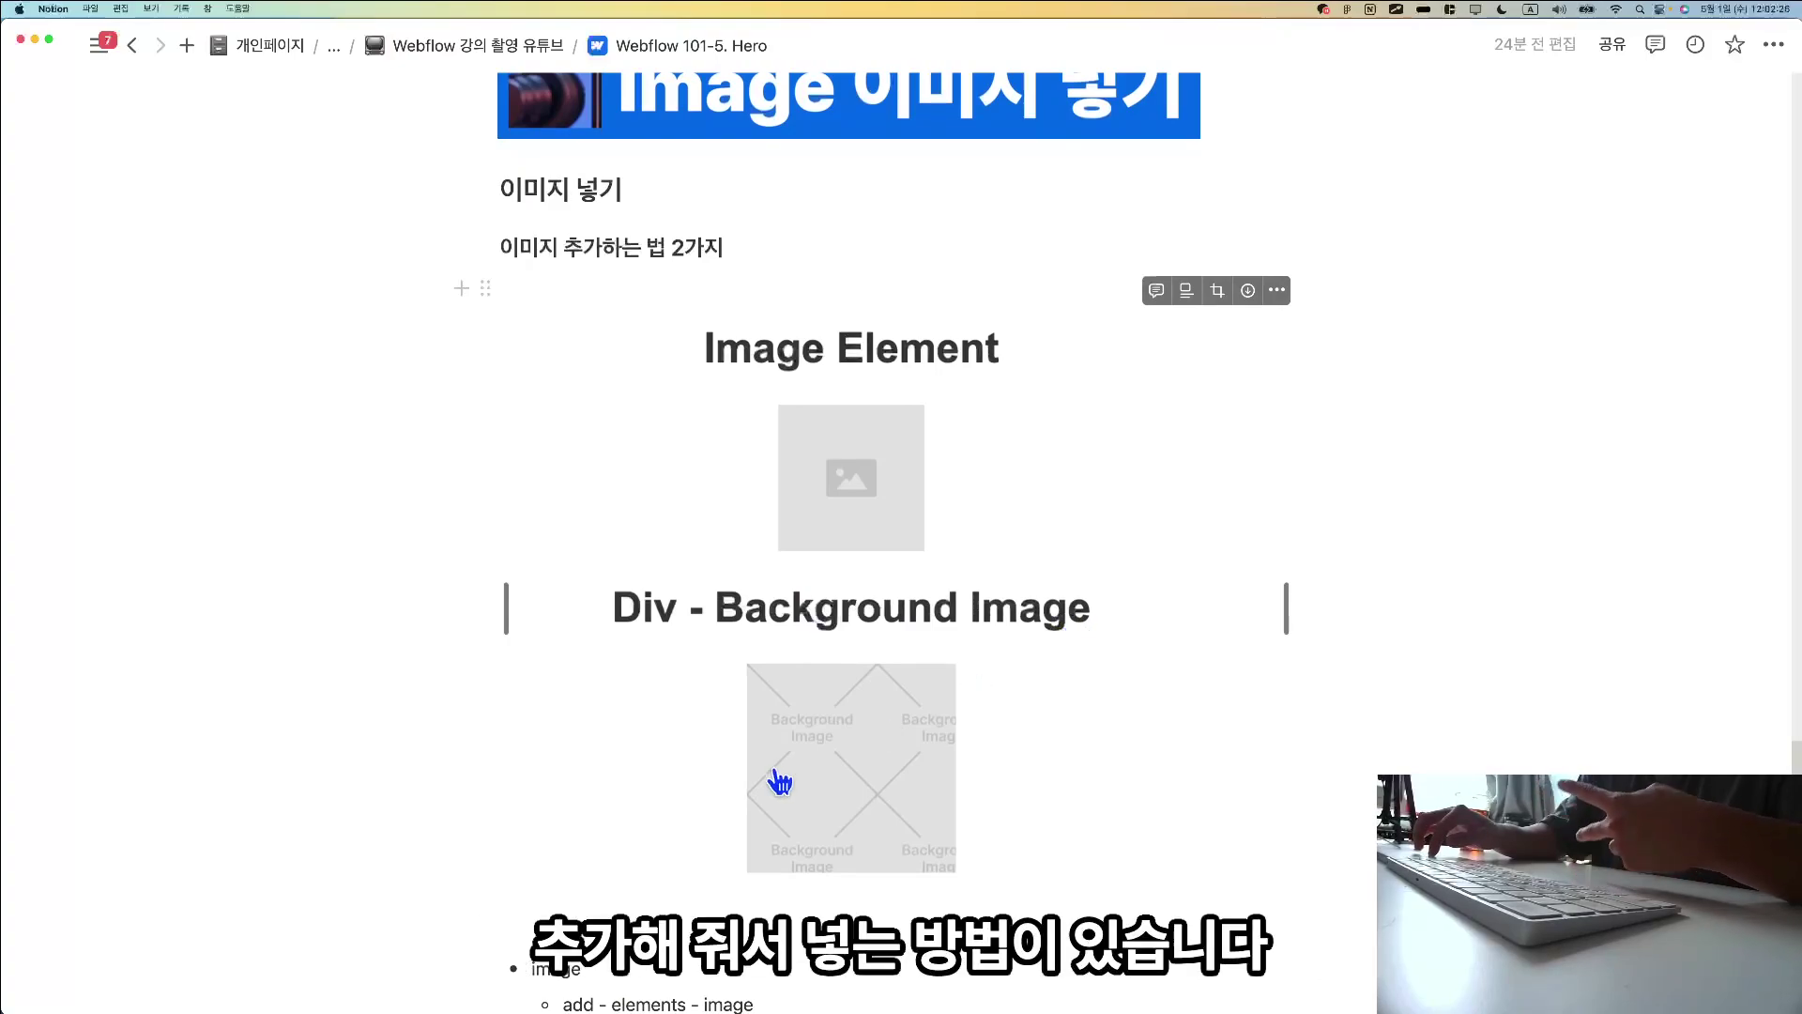
scroll(780, 781, down, 10)
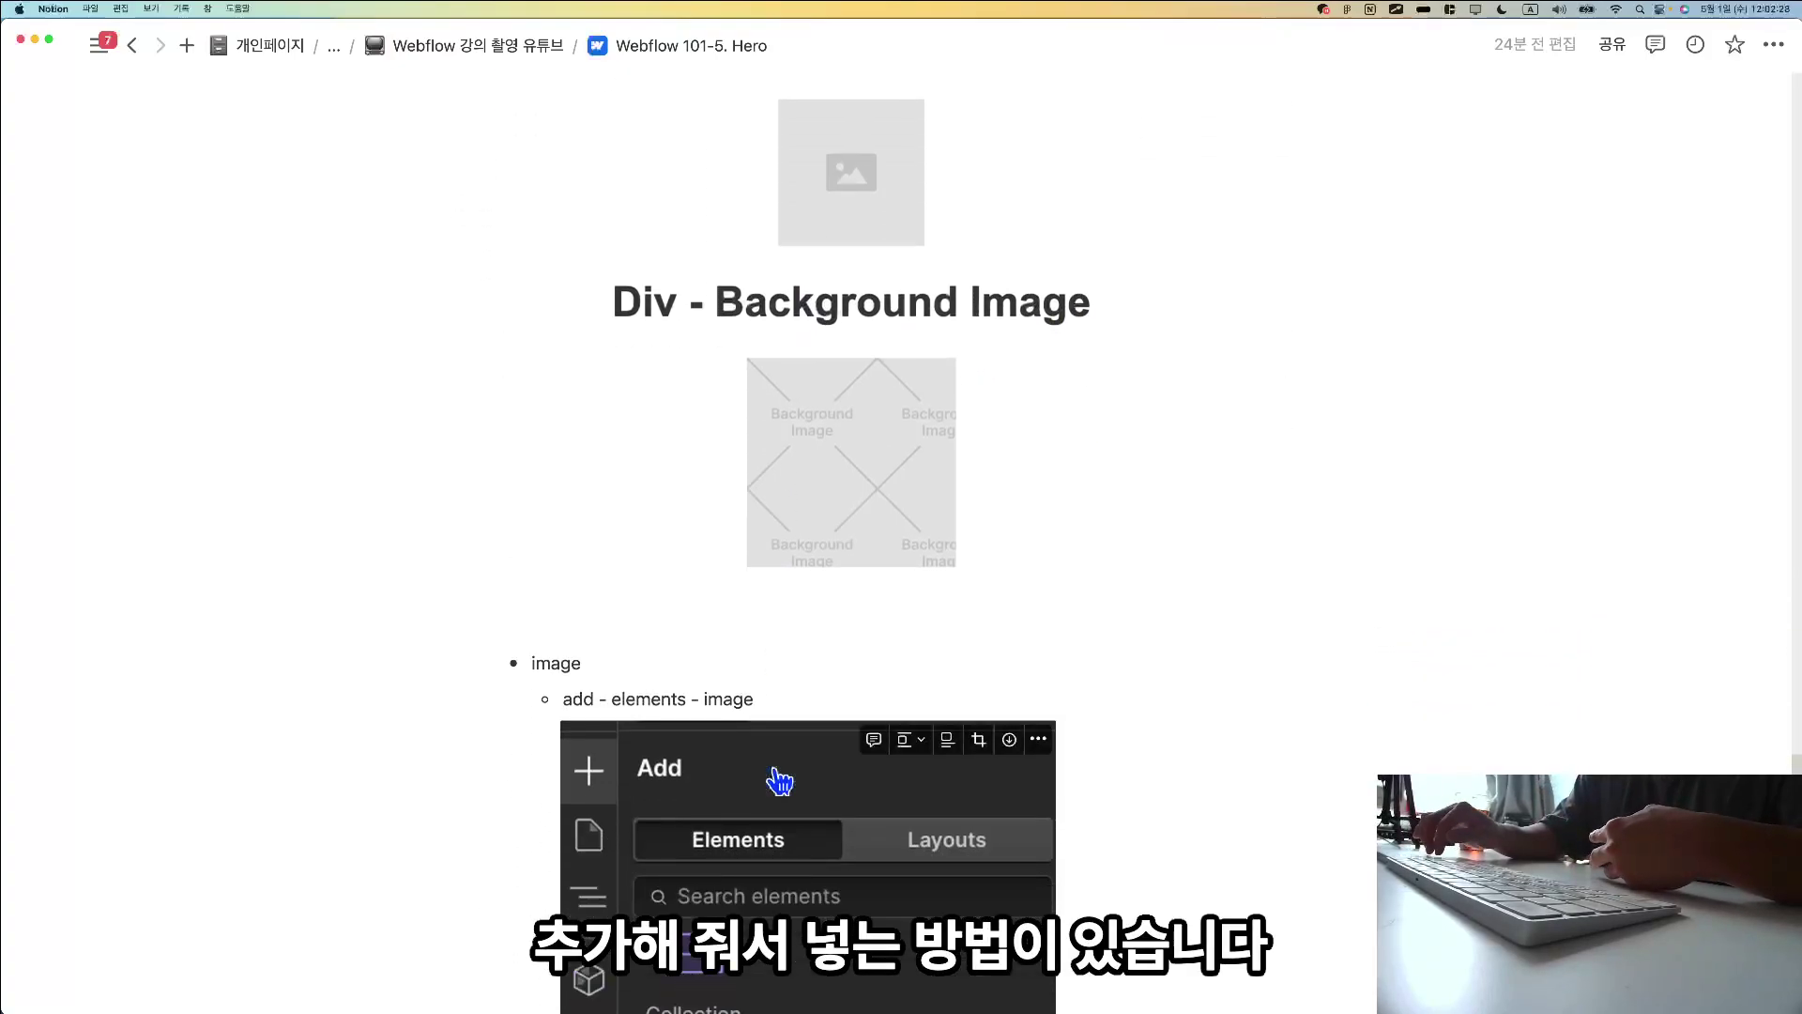
scroll(780, 781, down, 1)
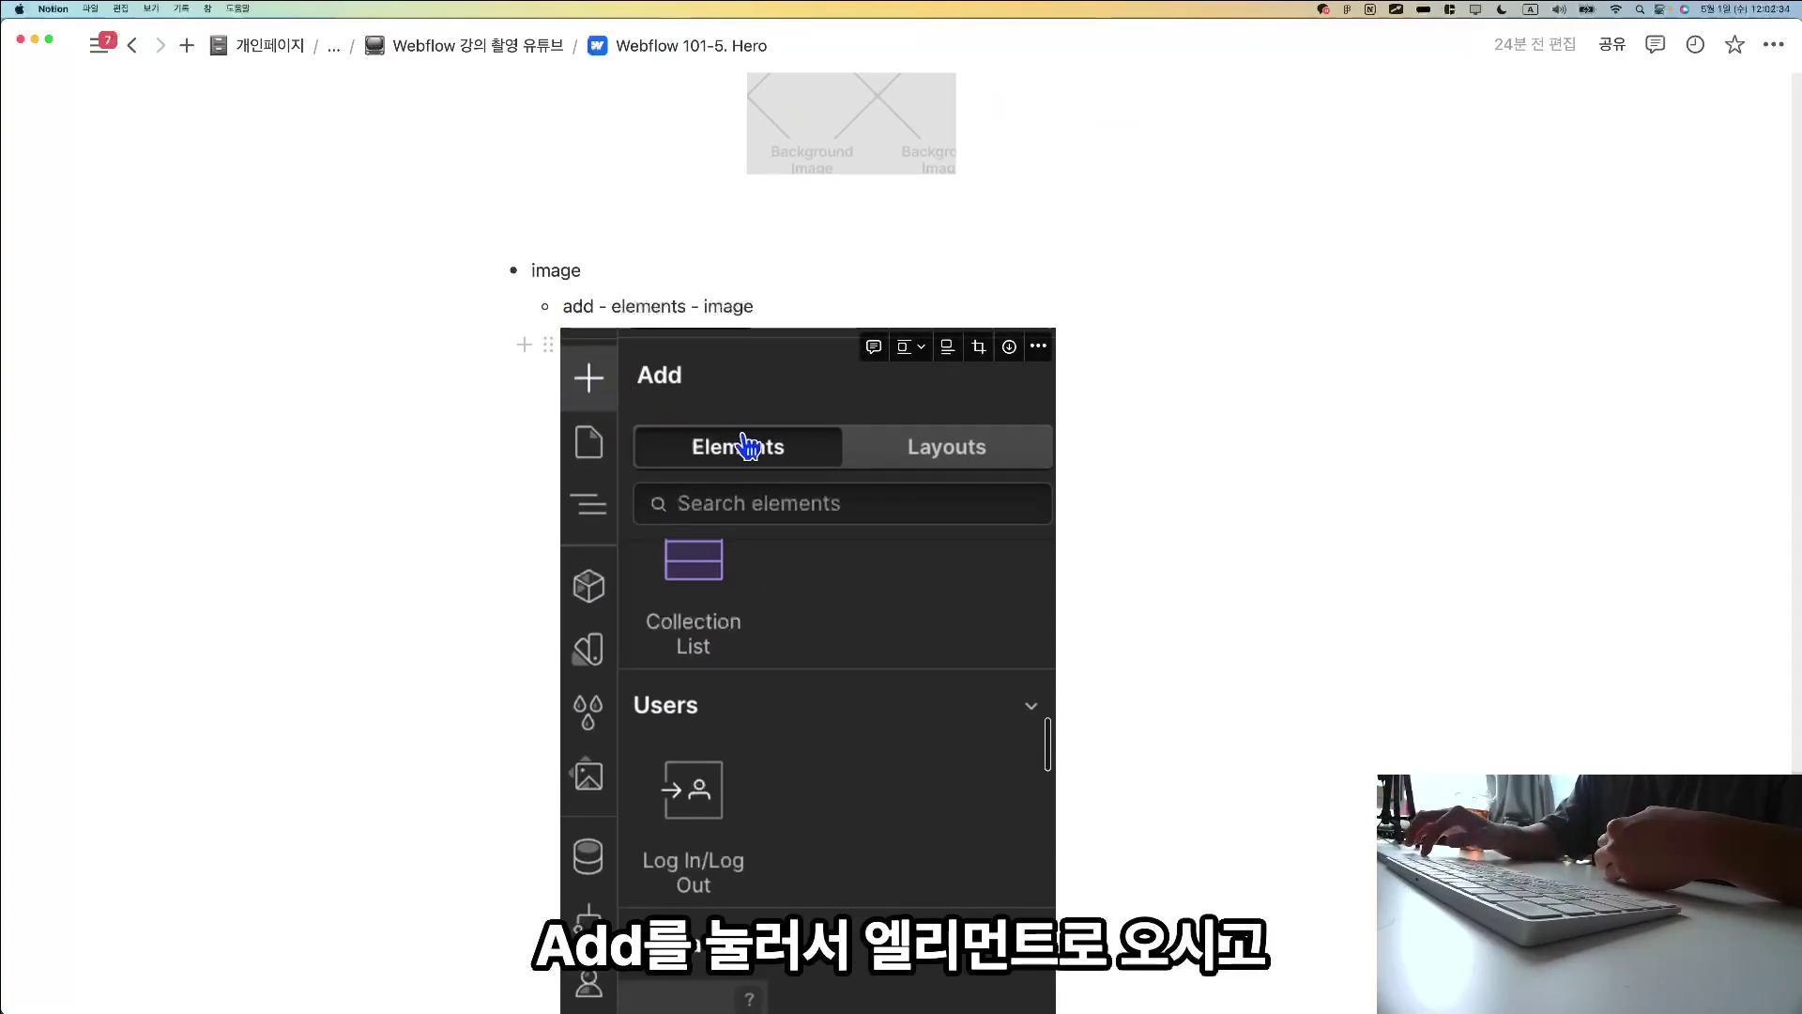
scroll(754, 461, down, 6)
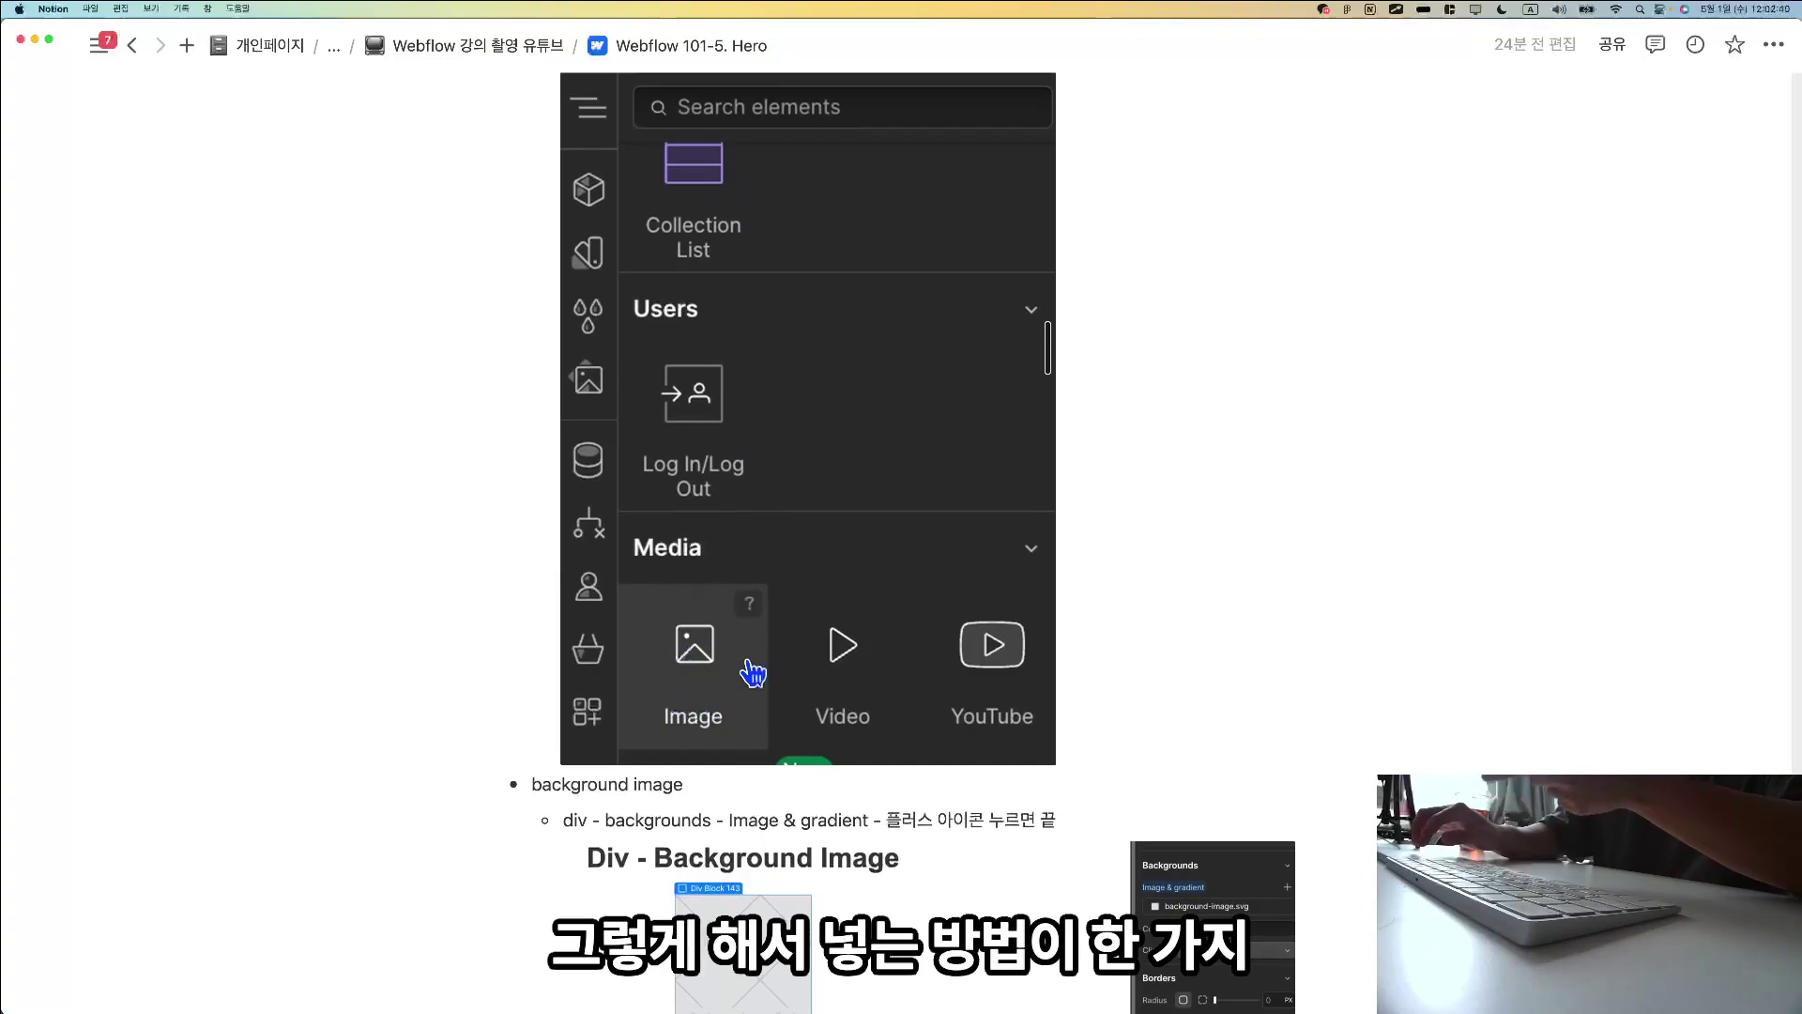
Examine the background image instructions in the notes, enlarging the Div - Background Image screenshot.
scroll(752, 672, down, 4)
scroll(591, 512, down, 1)
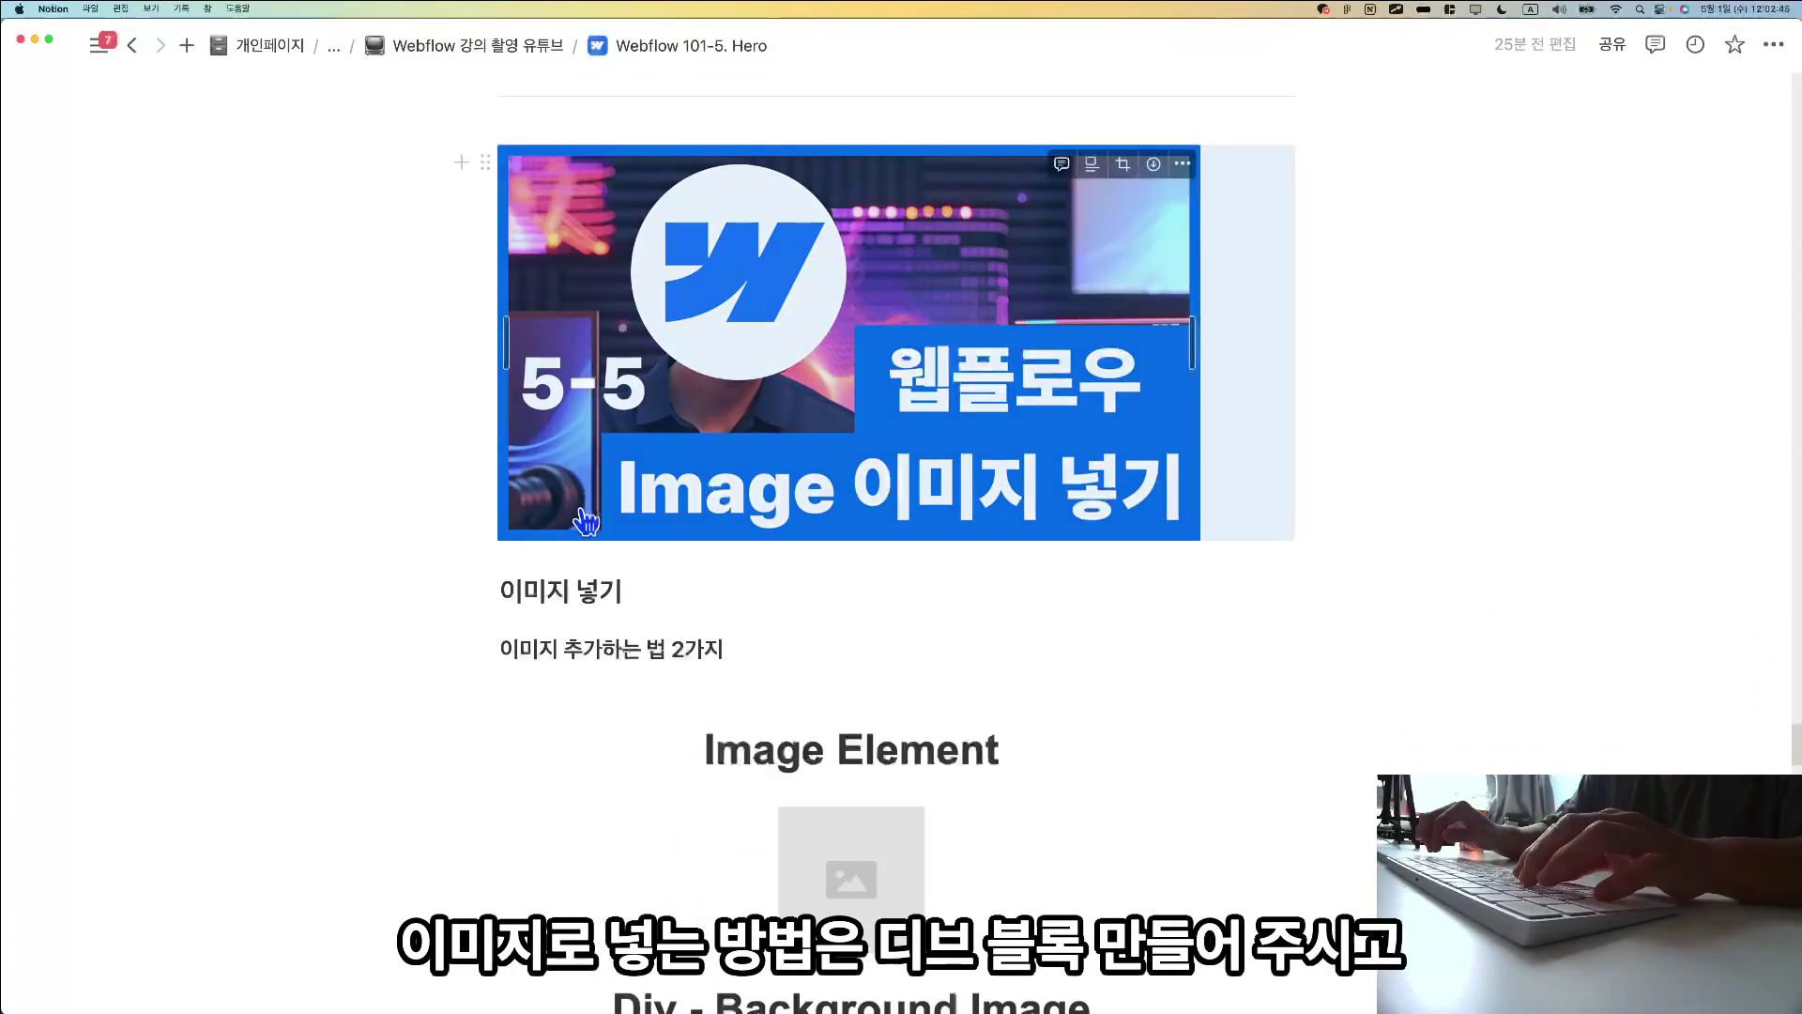
scroll(587, 521, down, 15)
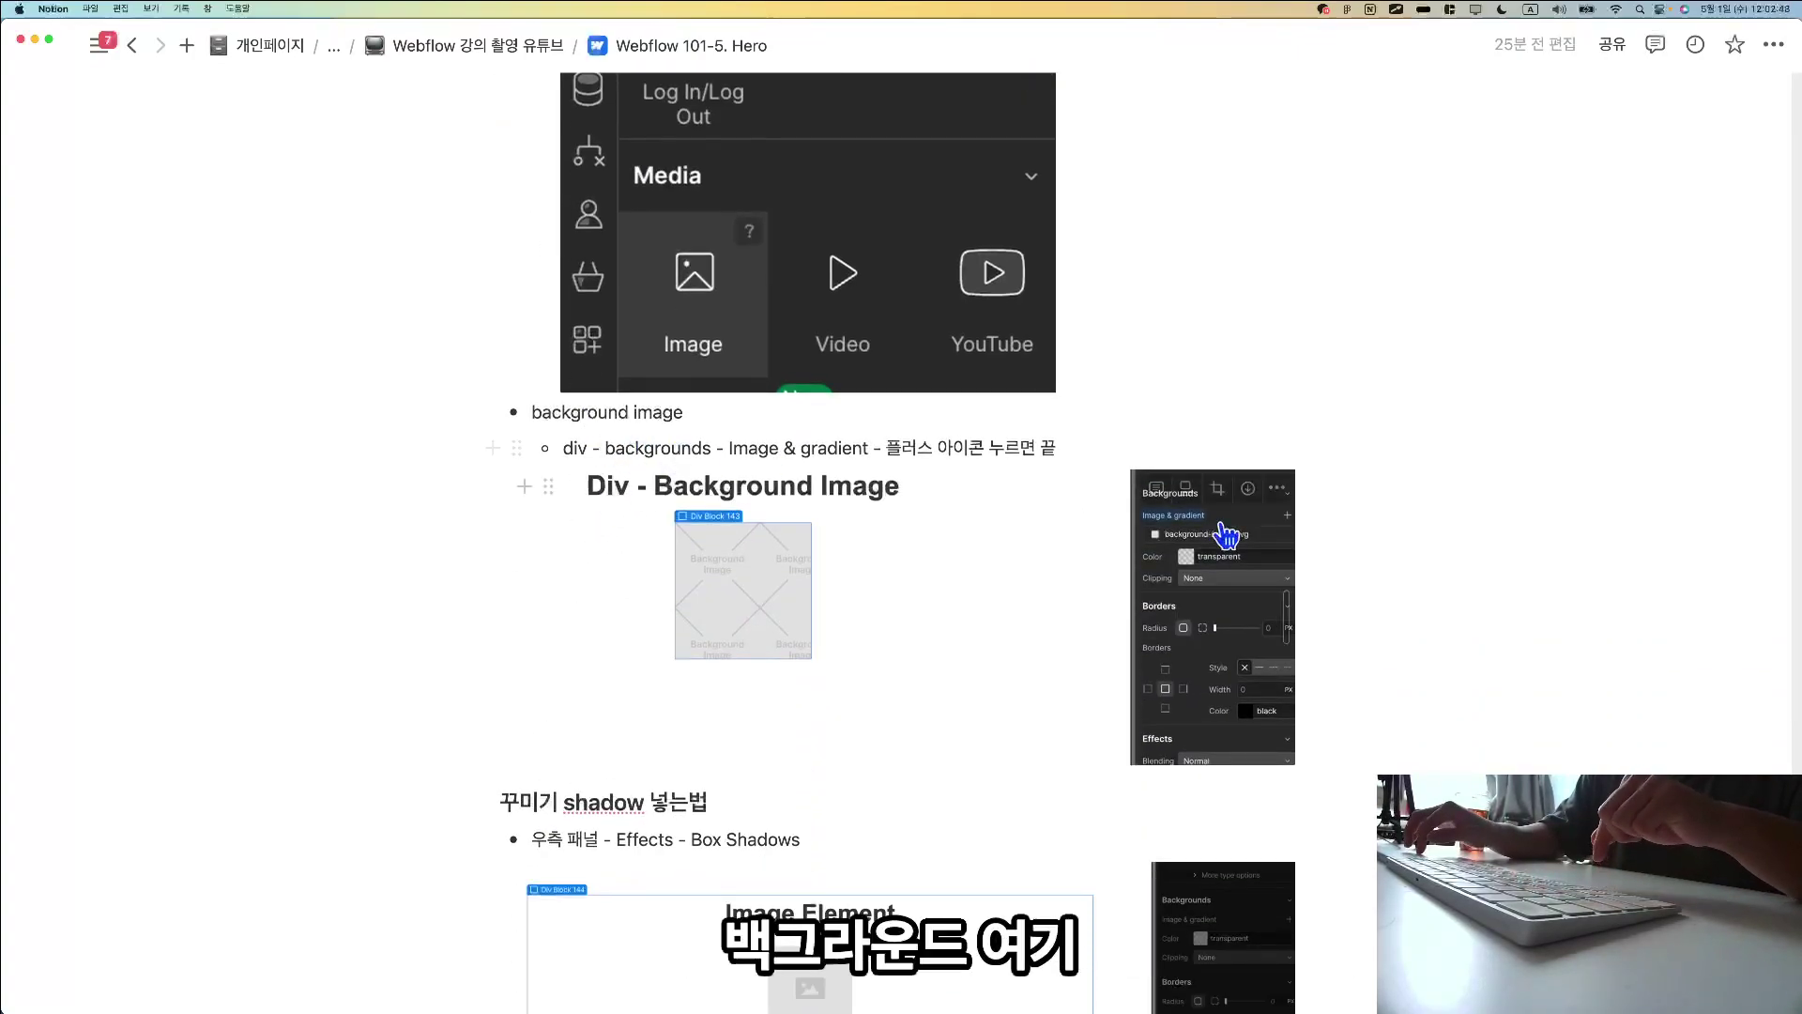
click(901, 488)
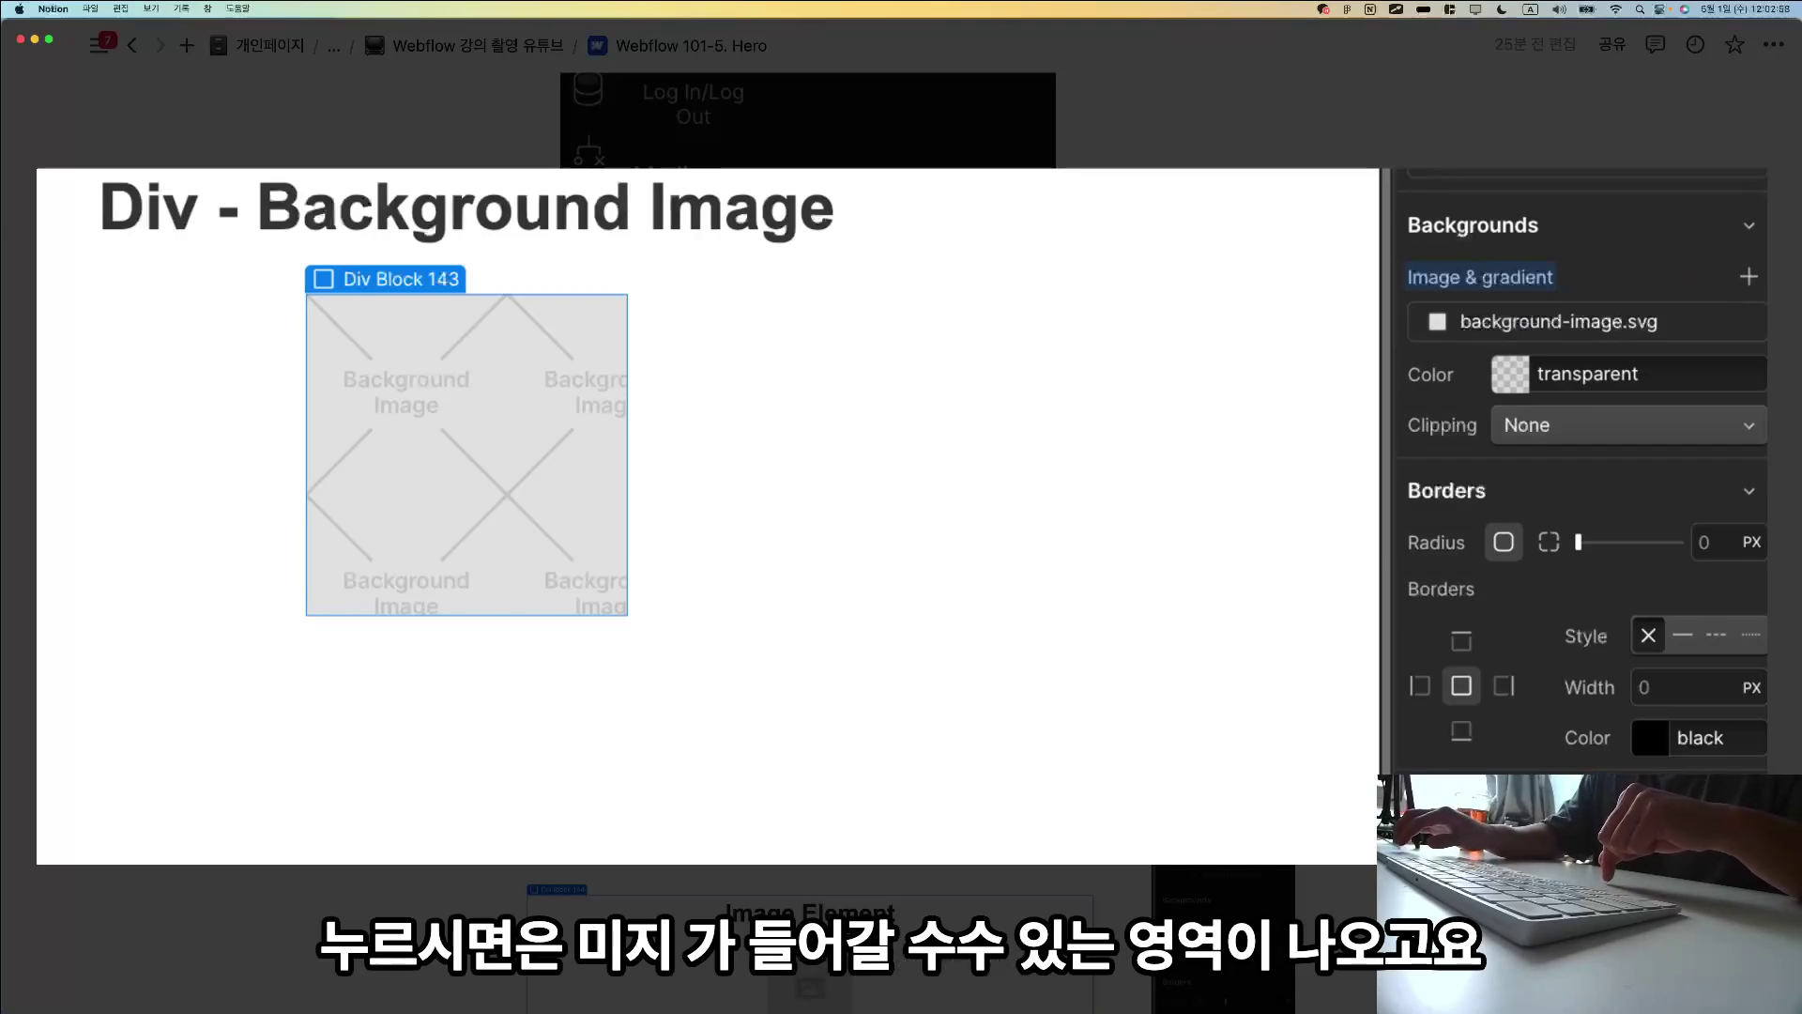
key(Escape)
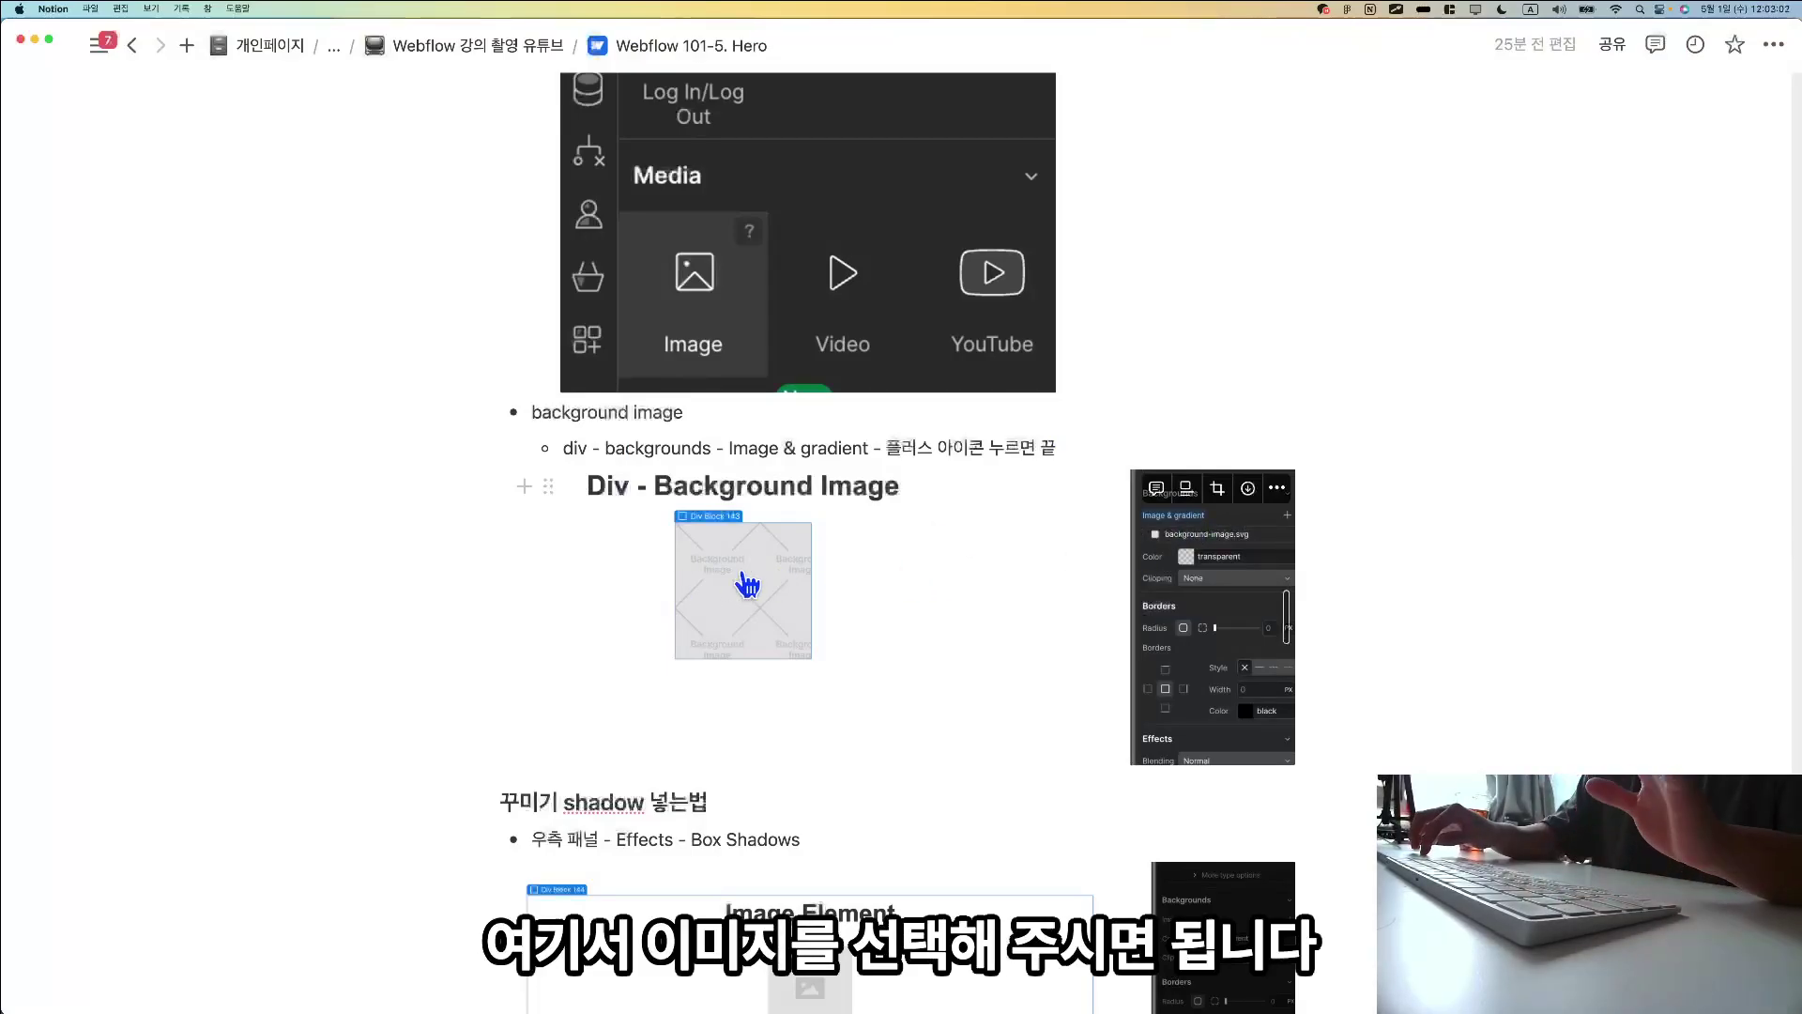
Switch to Webflow and replace the hero's placeholder image with the 47.1 kB "Untitled design 1" webp from the image assets.
scroll(747, 585, down, 3)
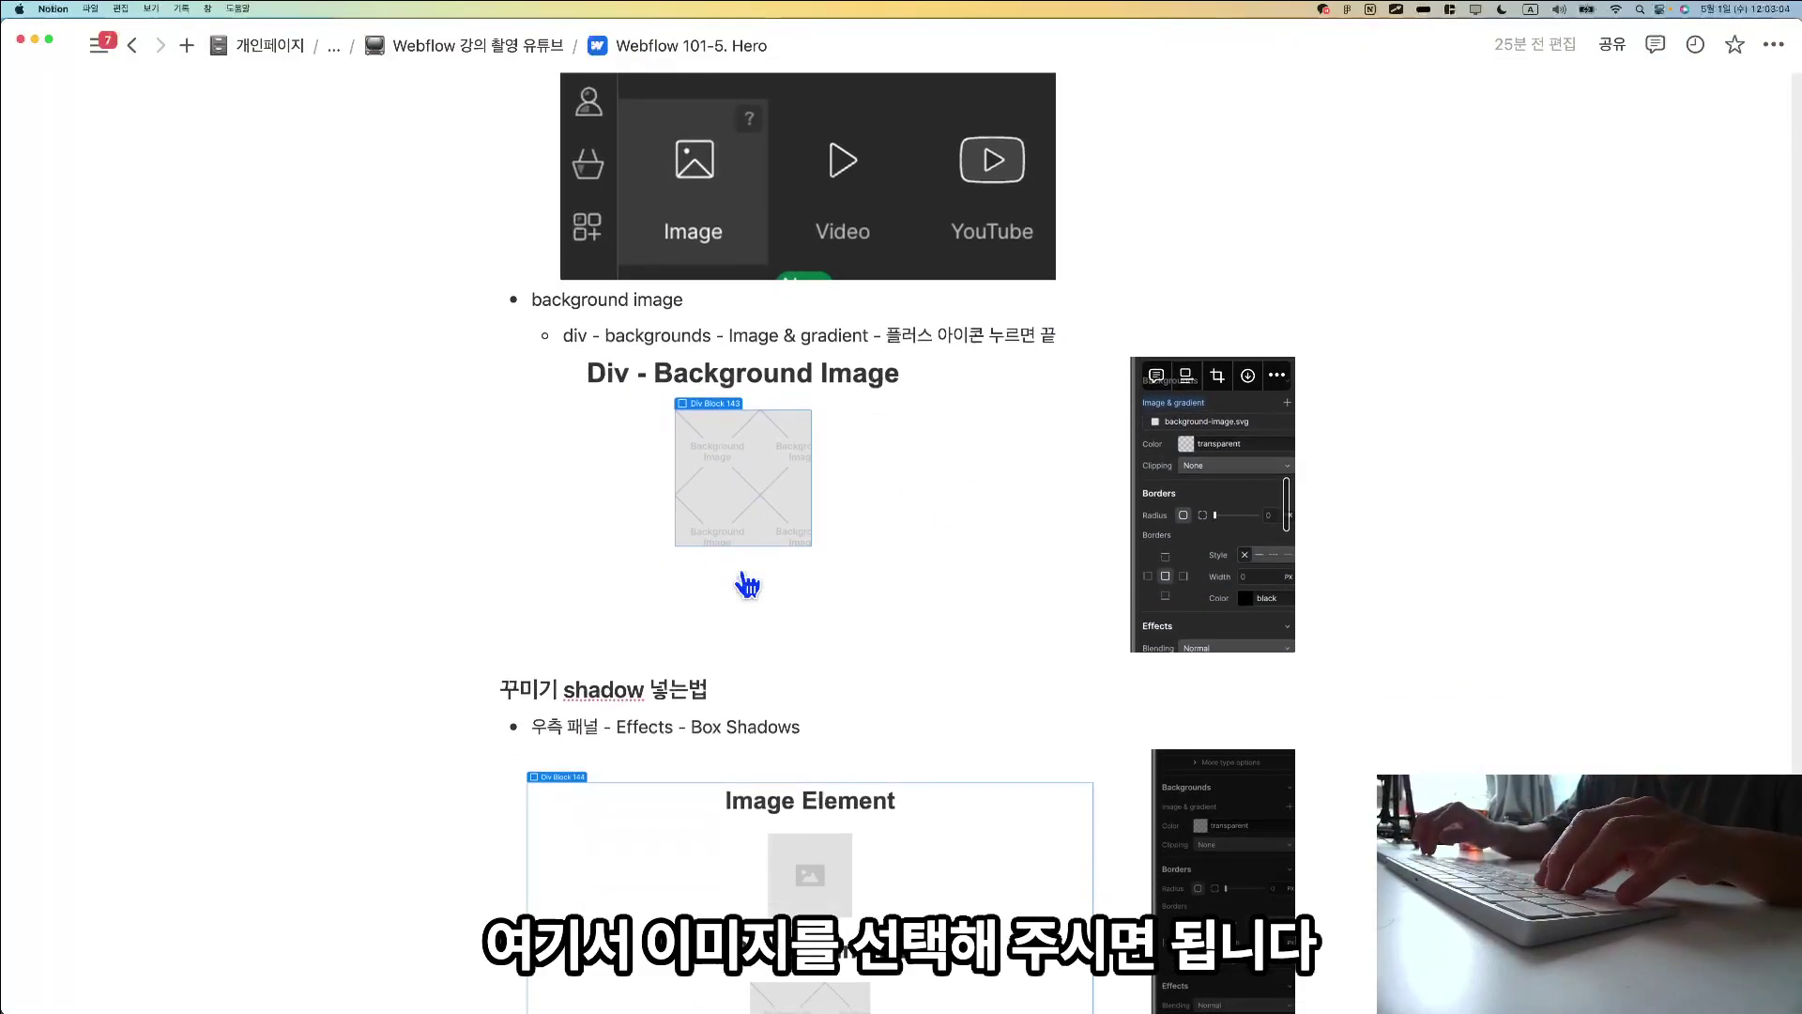
scroll(747, 585, down, 5)
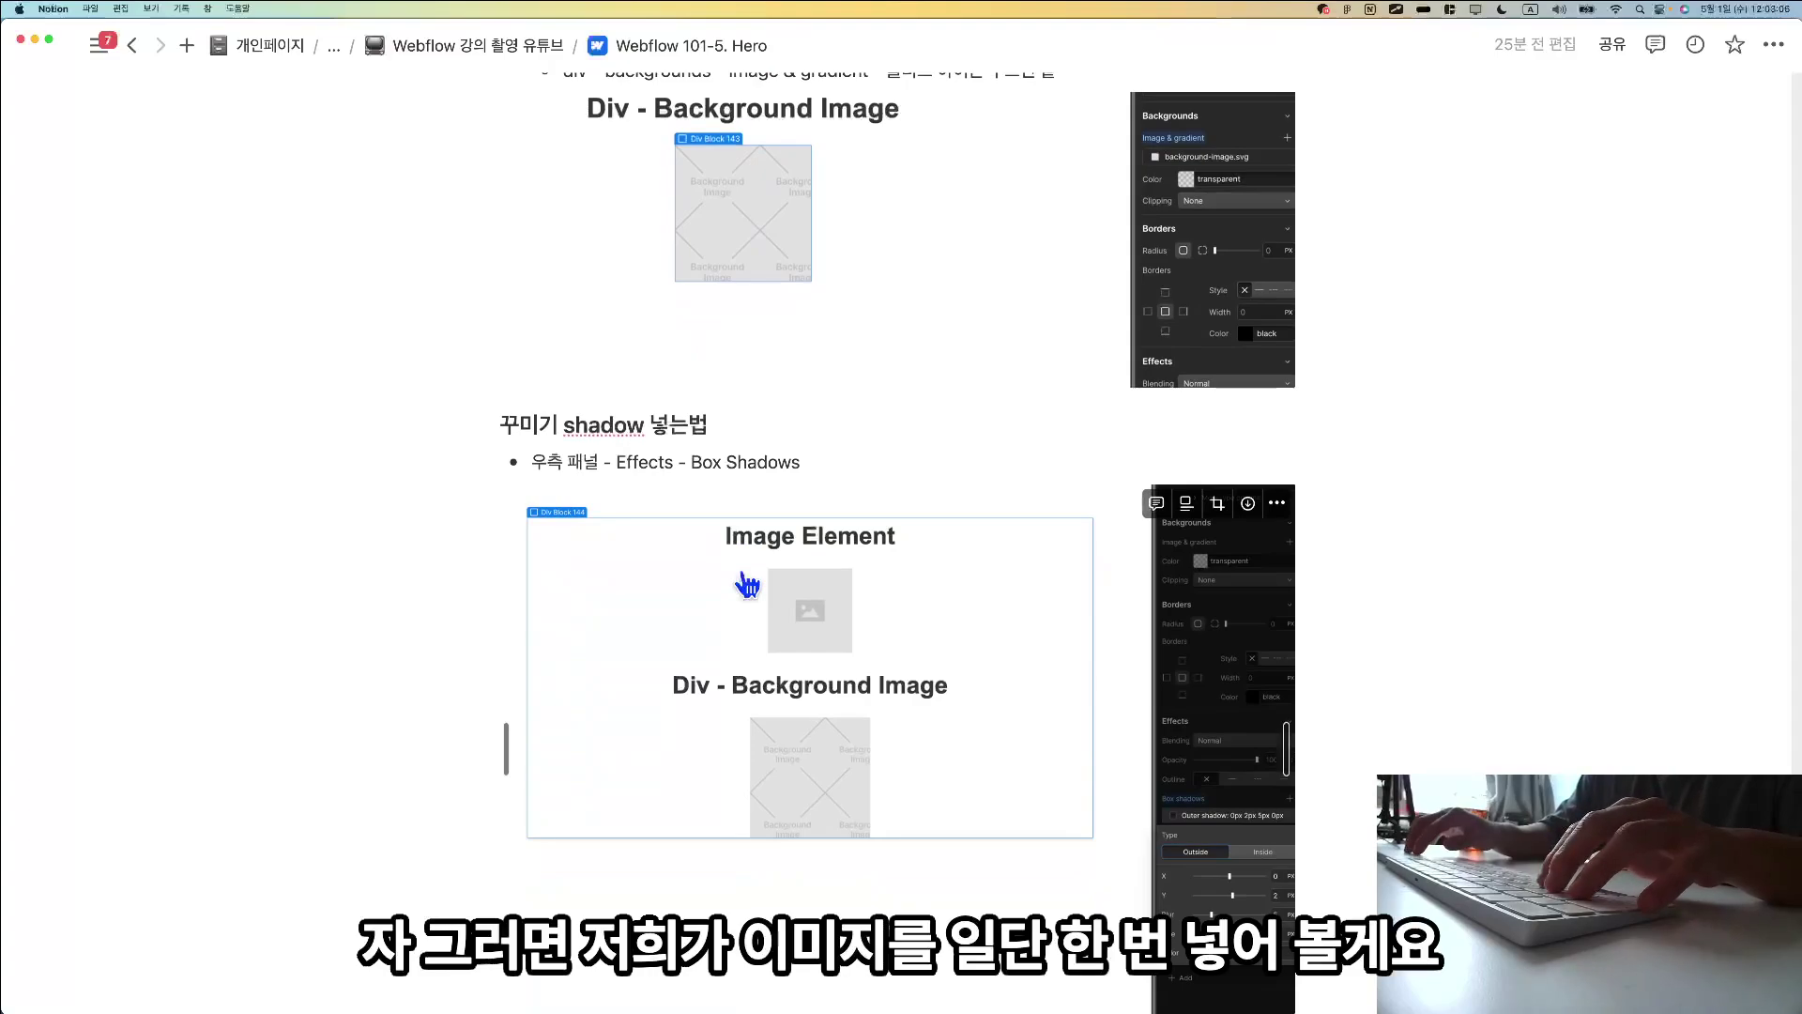
scroll(747, 586, up, 8)
key(super+Tab)
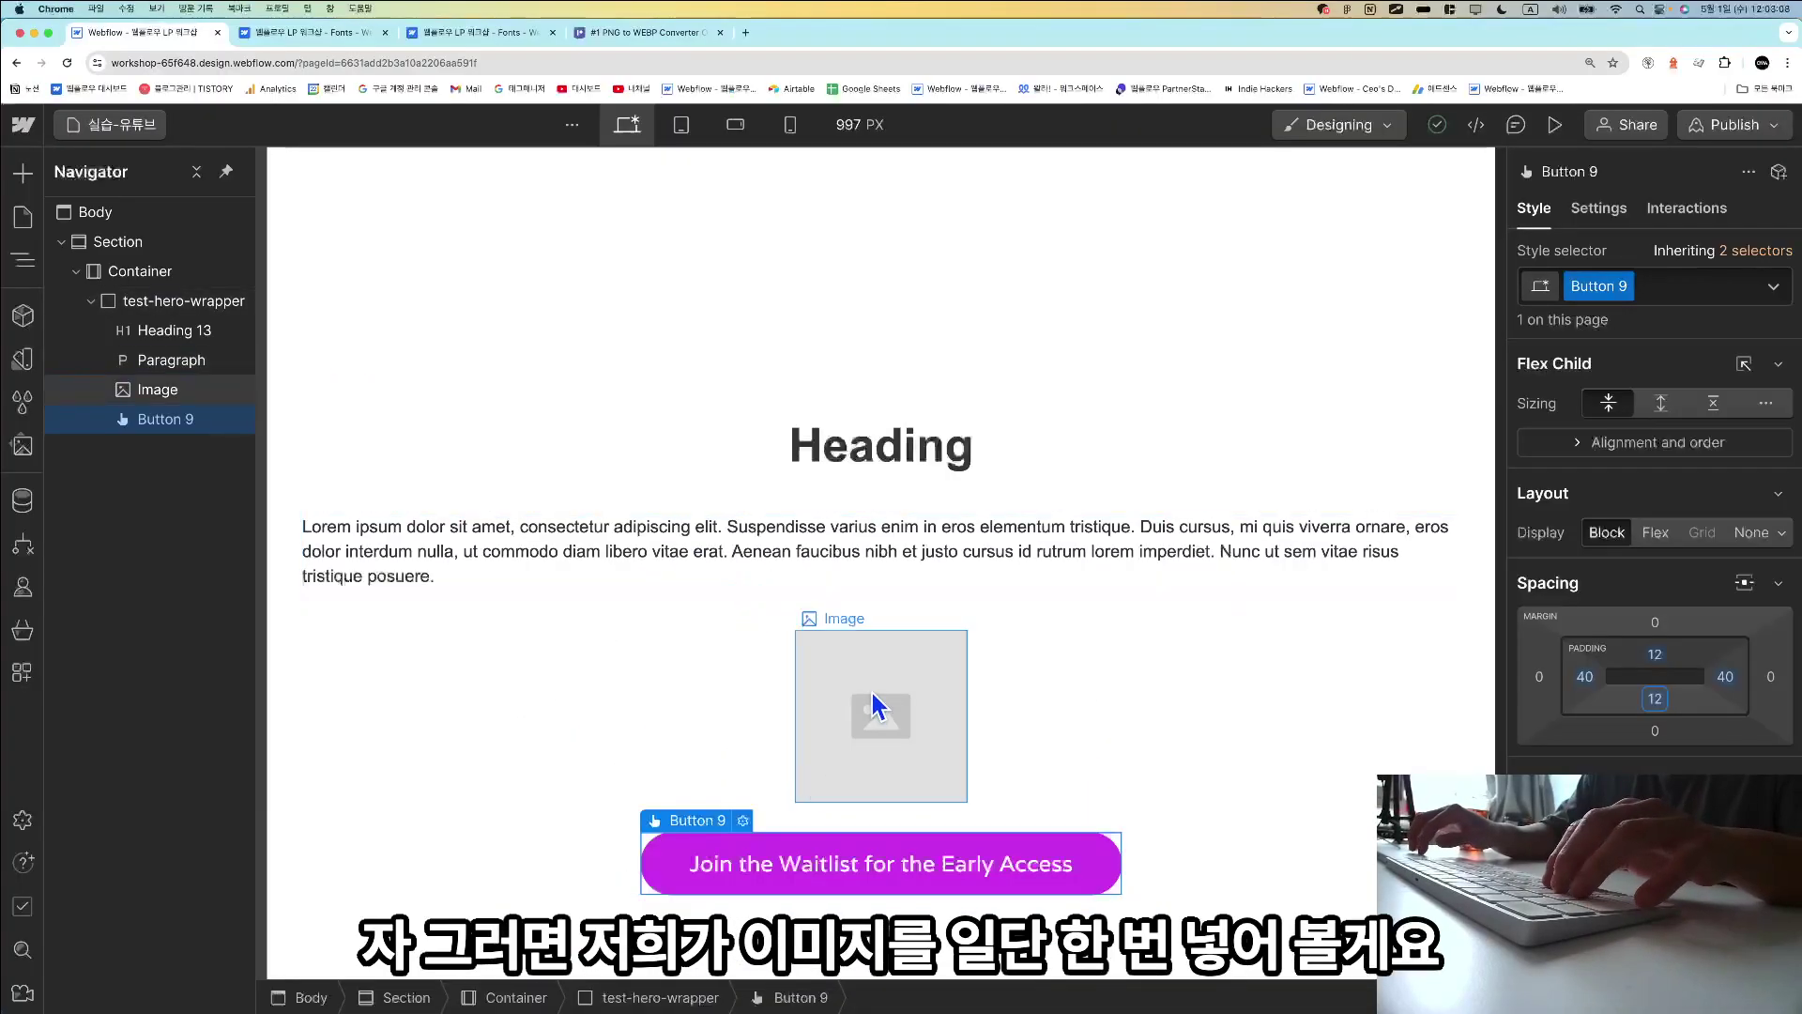
double_click(872, 693)
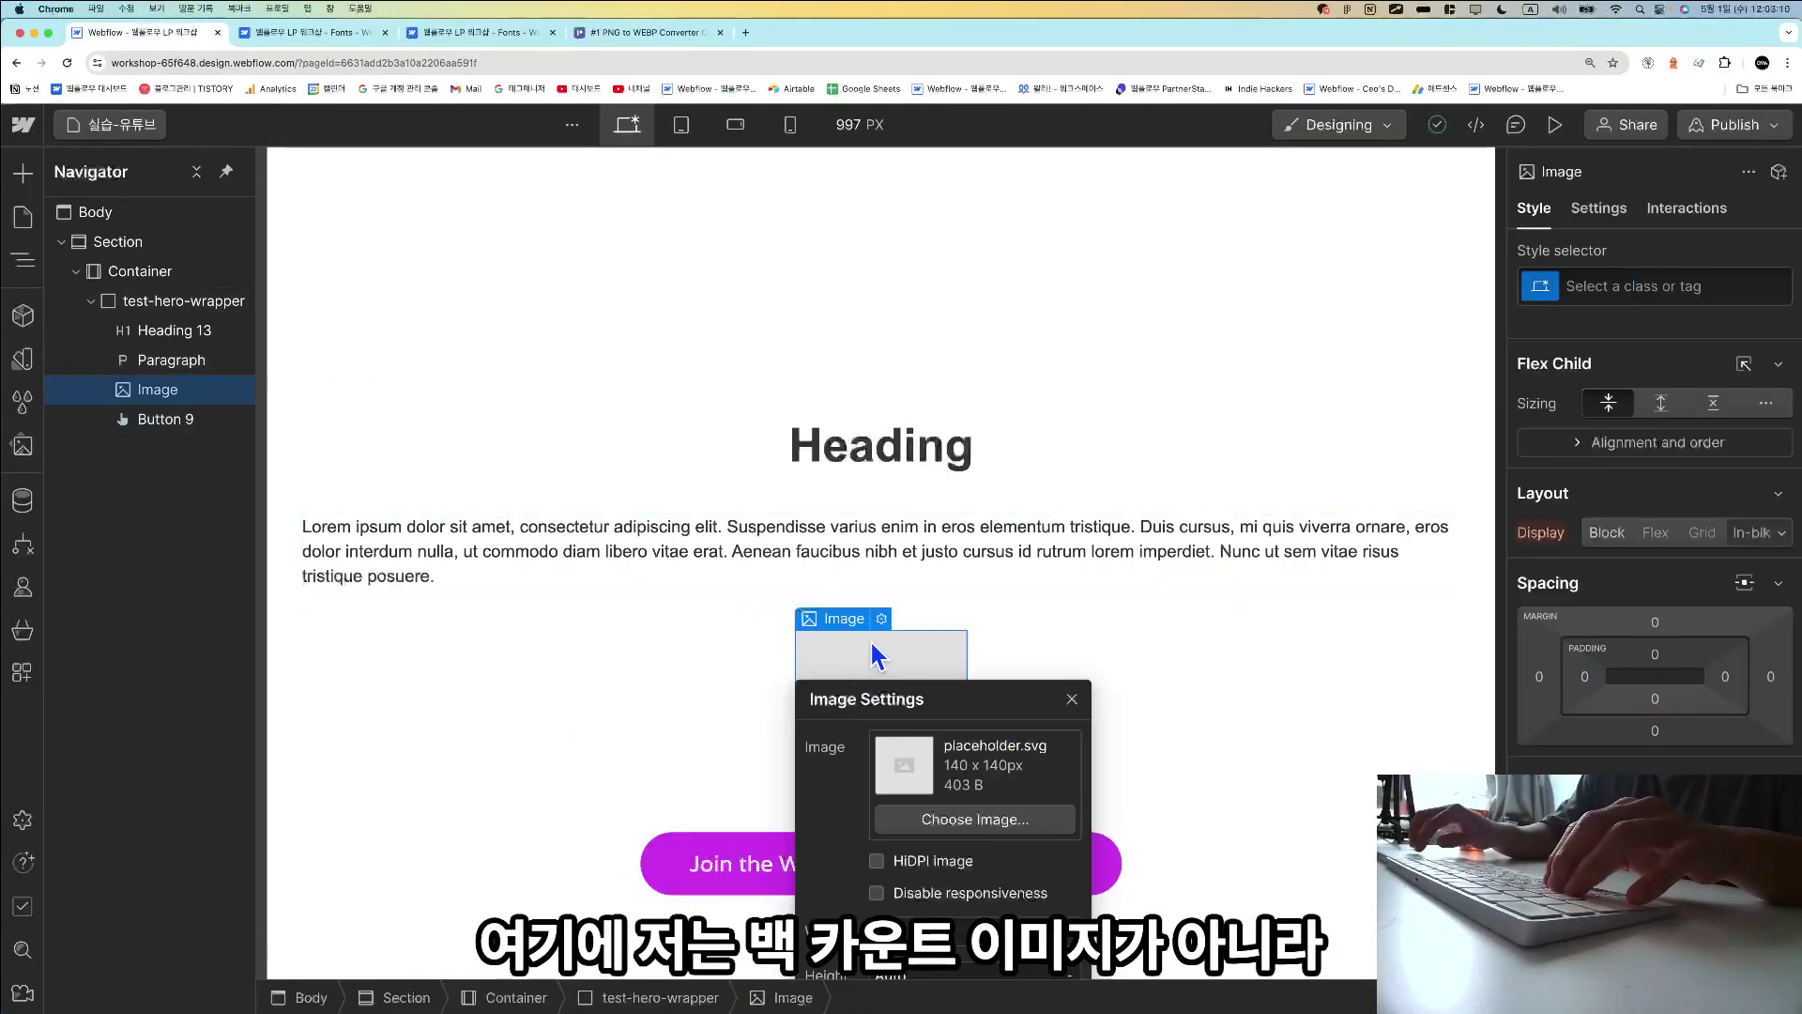
click(874, 655)
double_click(874, 654)
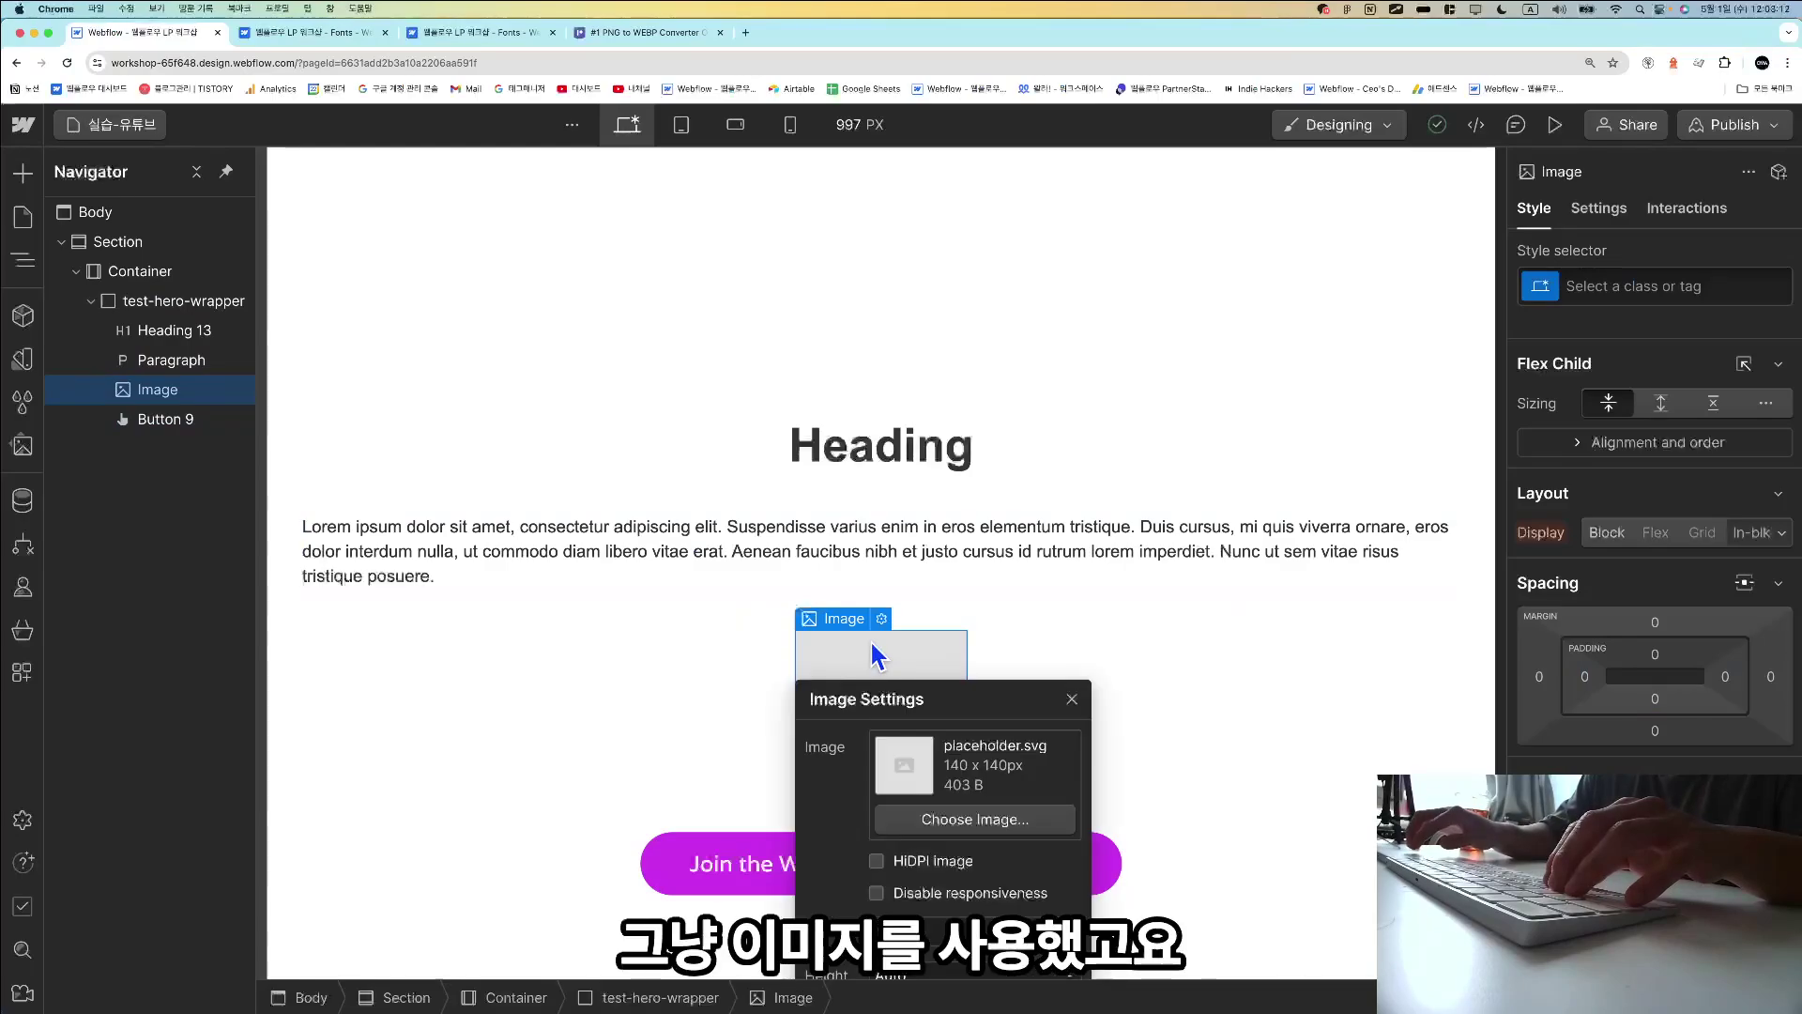
click(972, 820)
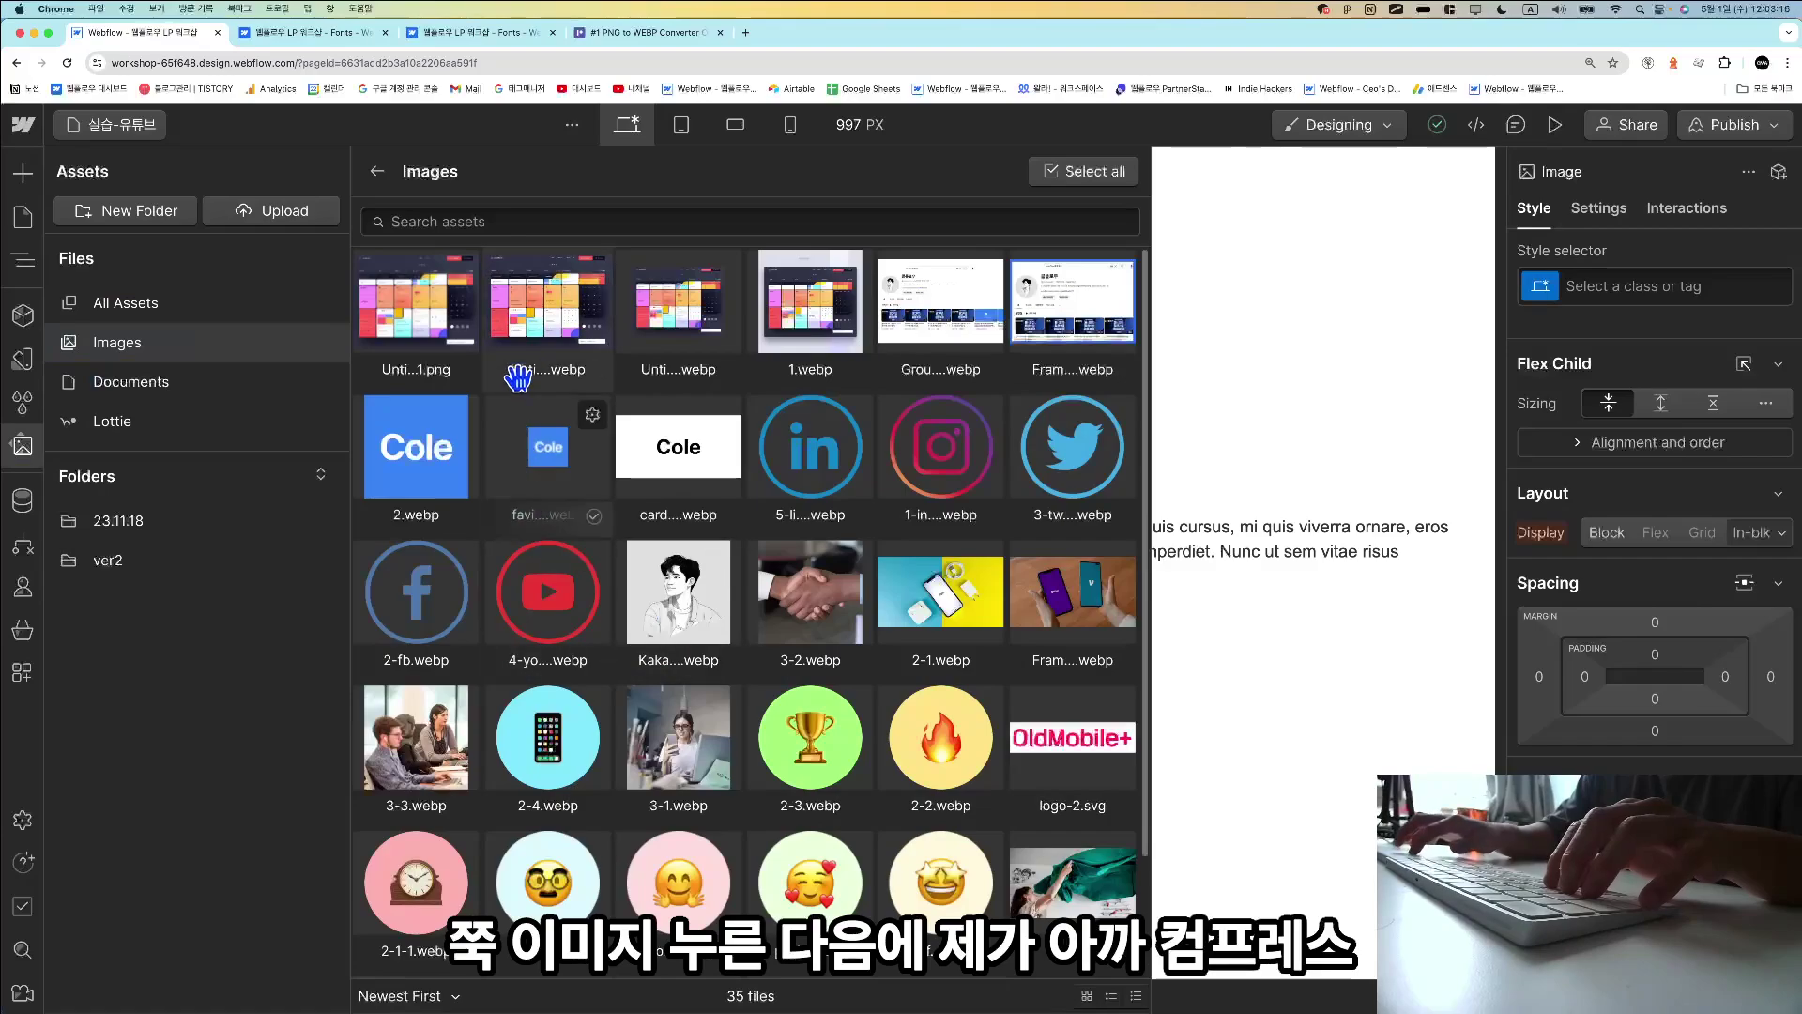
click(520, 340)
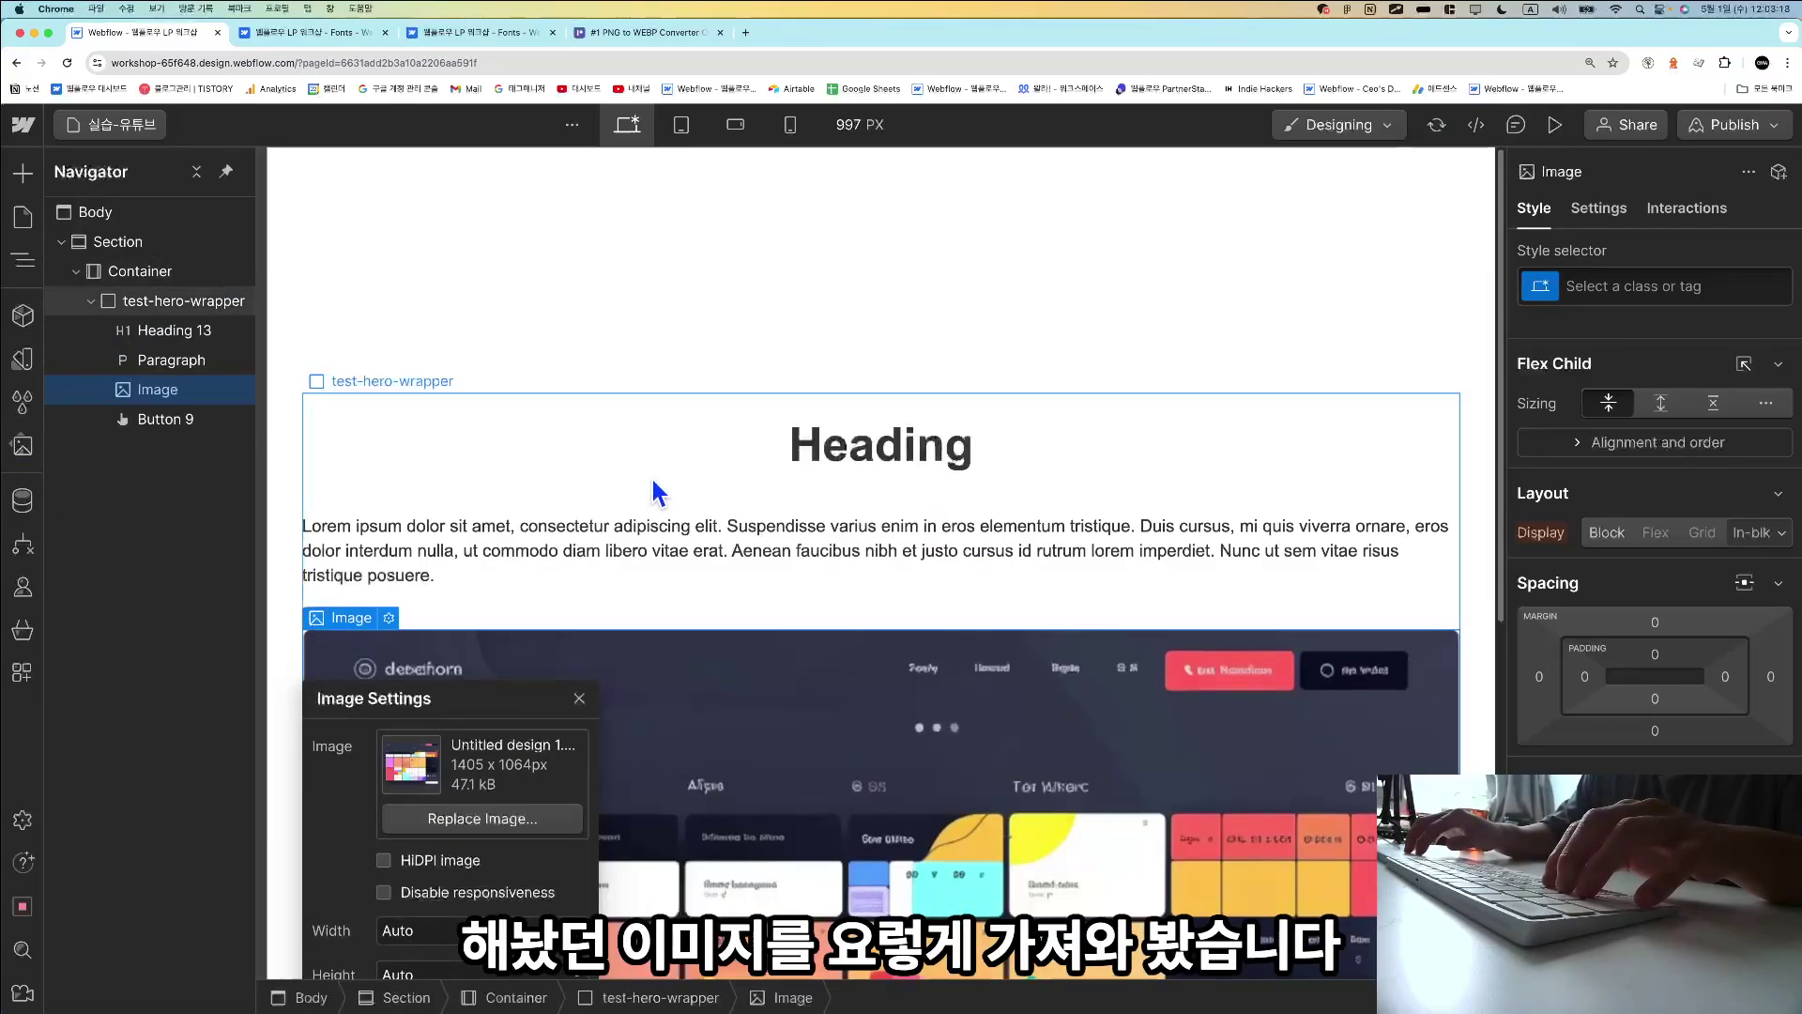
Examine how the inserted image fits between the paragraph and the waitlist button, with the browser zoomed out to 125%.
scroll(654, 492, down, 3)
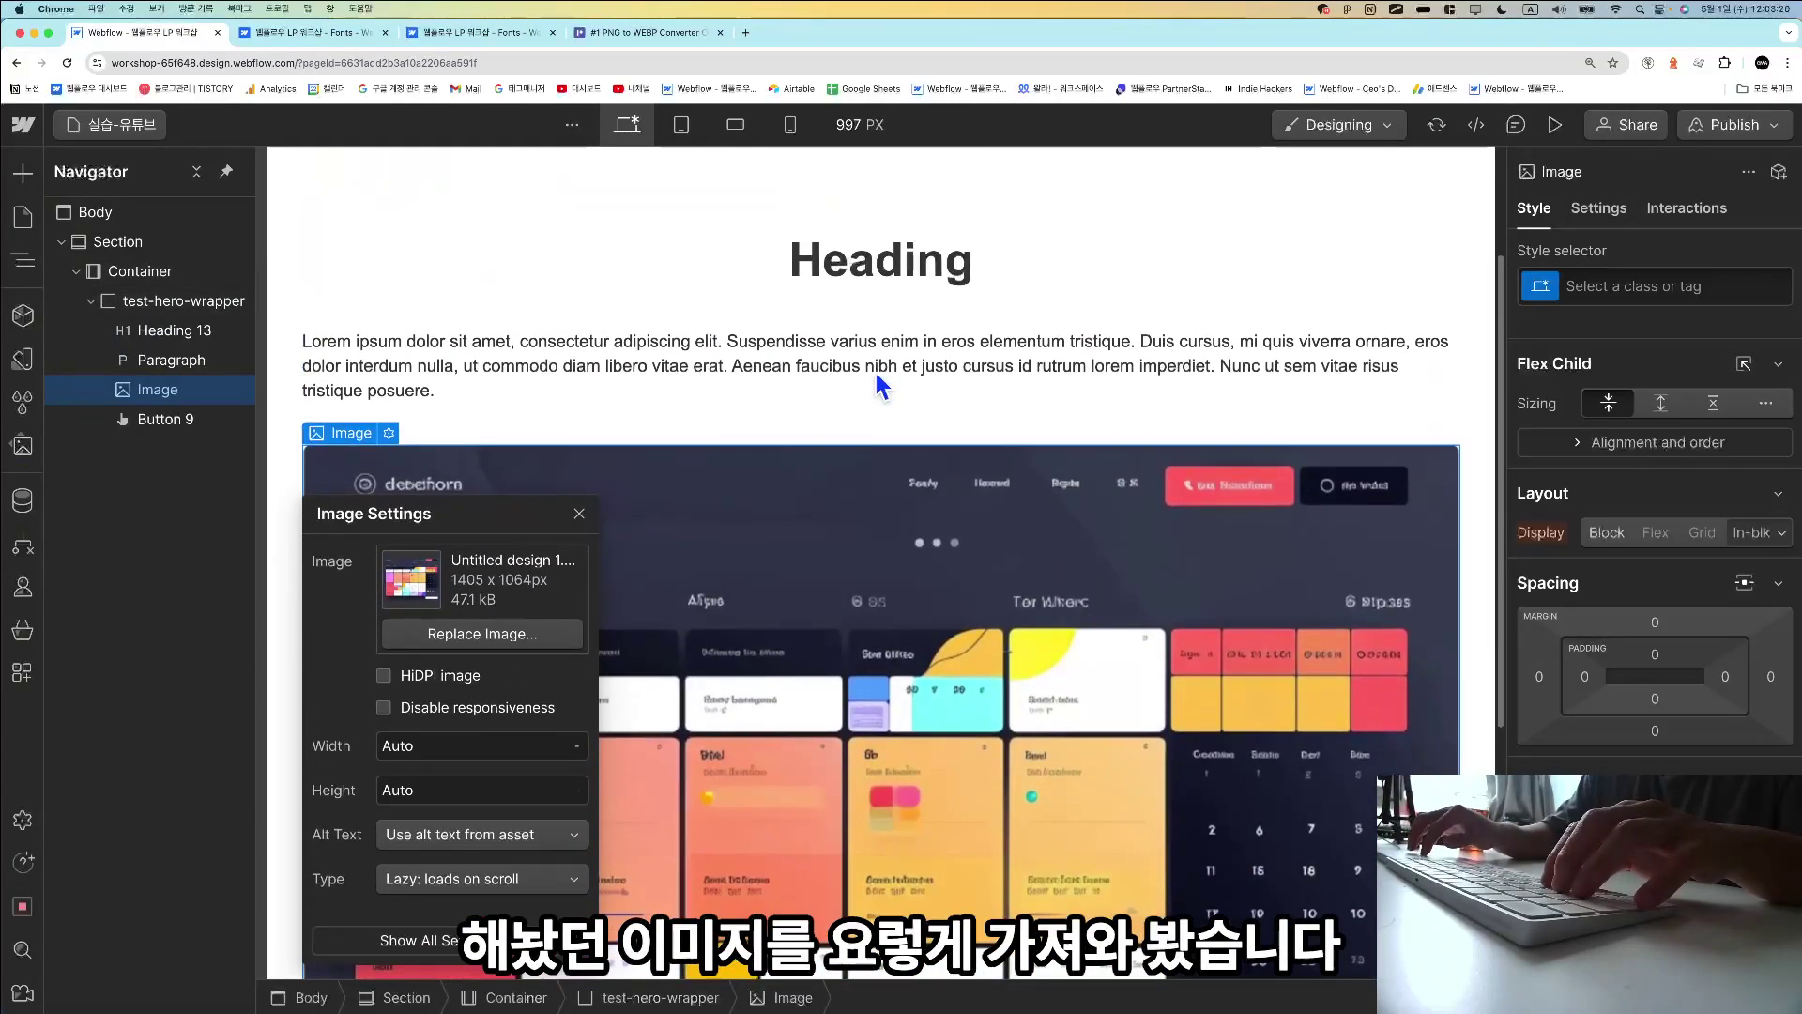
scroll(880, 387, up, 2)
scroll(893, 525, down, 3)
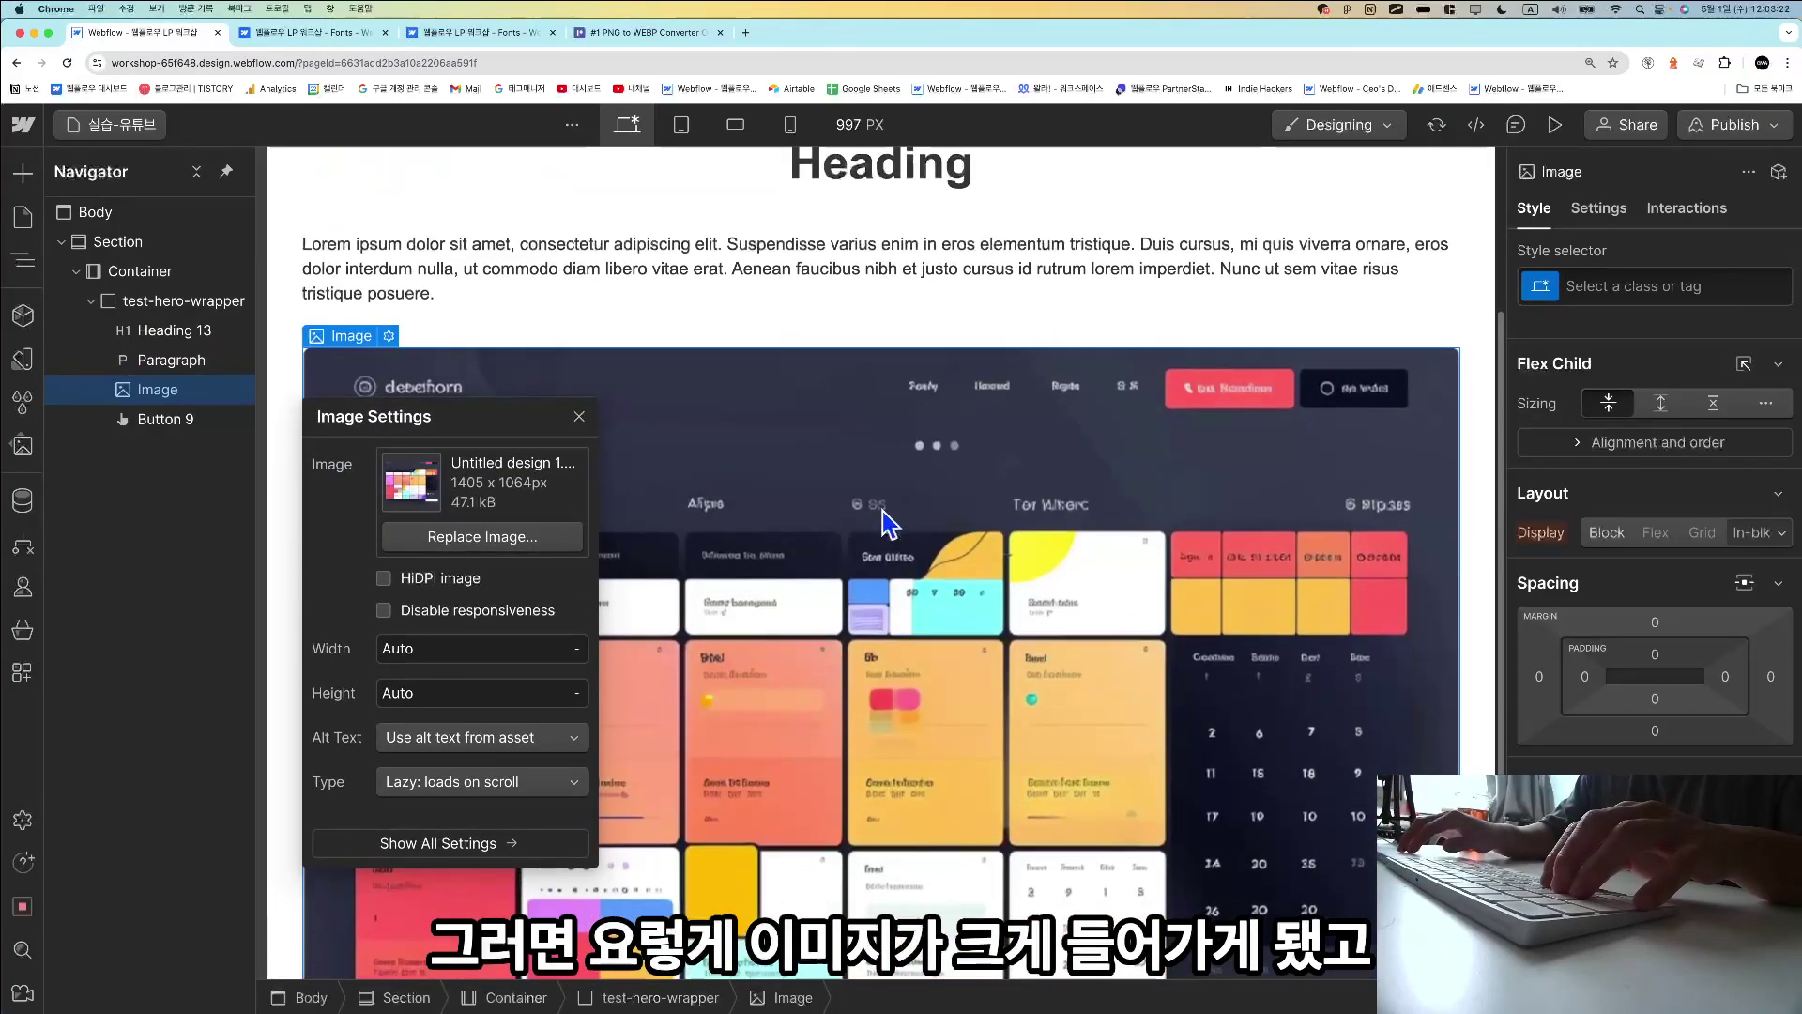
scroll(890, 524, down, 3)
scroll(890, 523, up, 4)
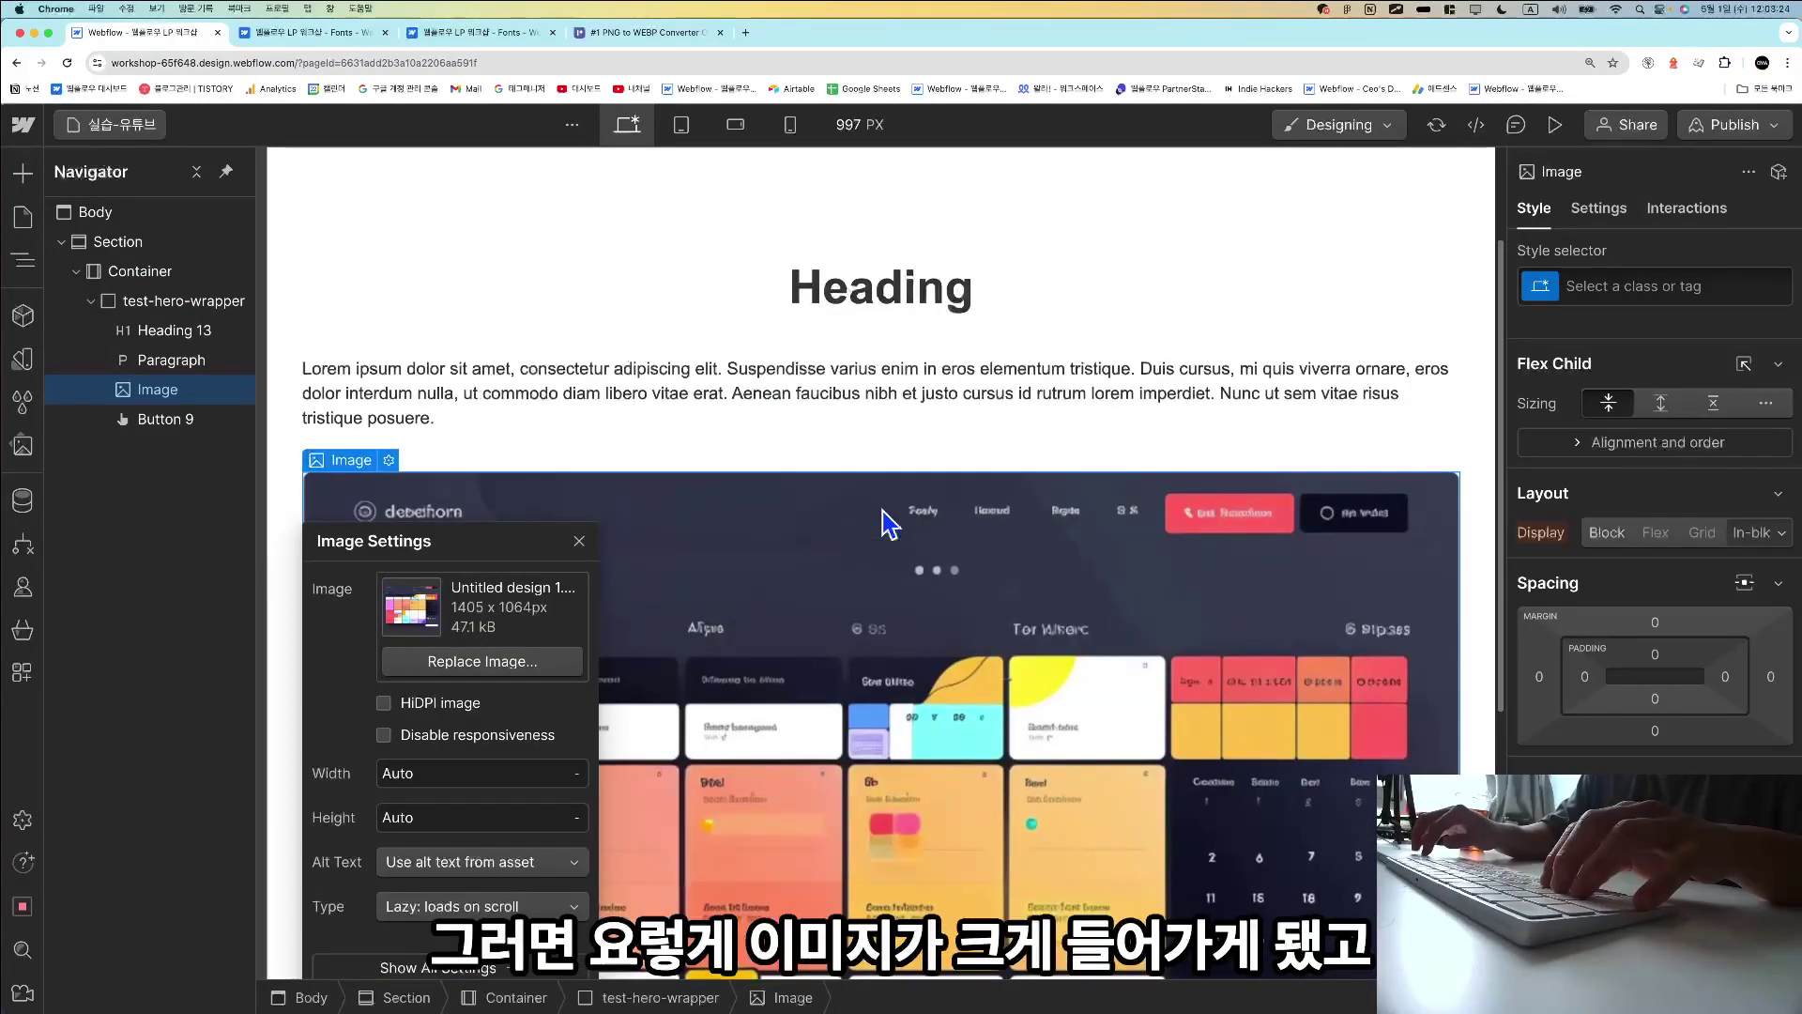
key(super+minus)
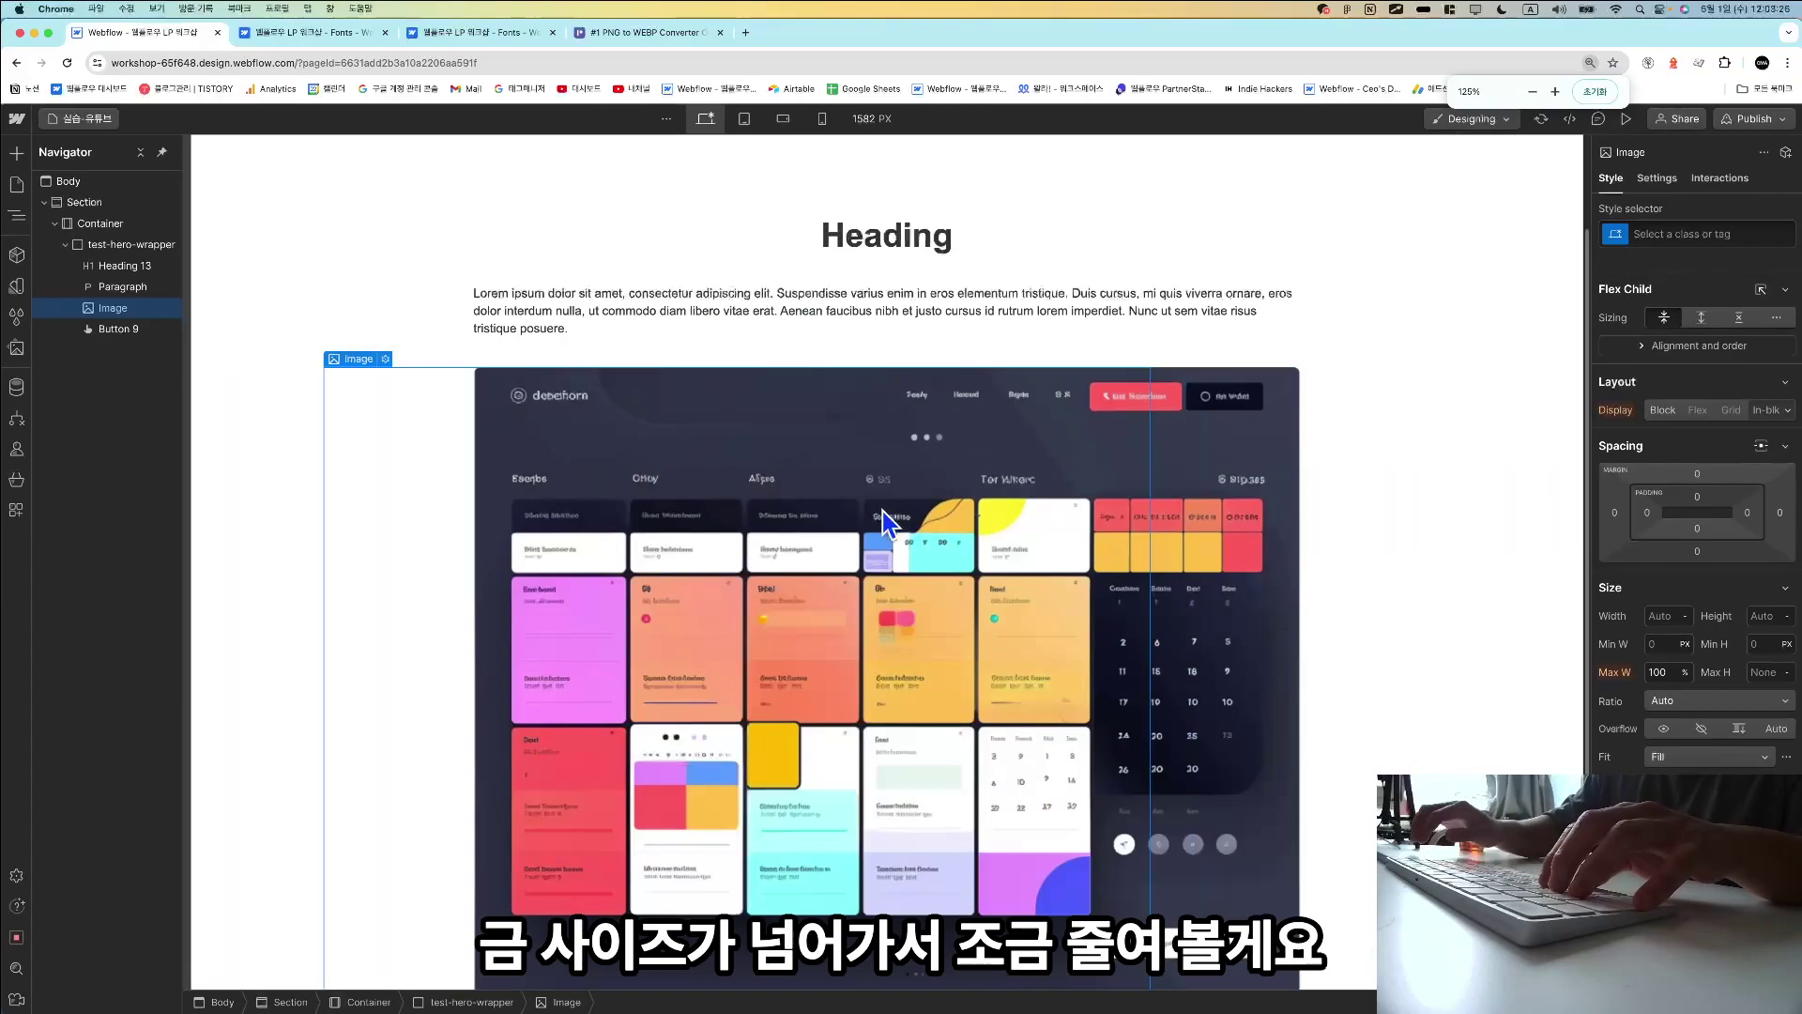
scroll(901, 601, down, 2)
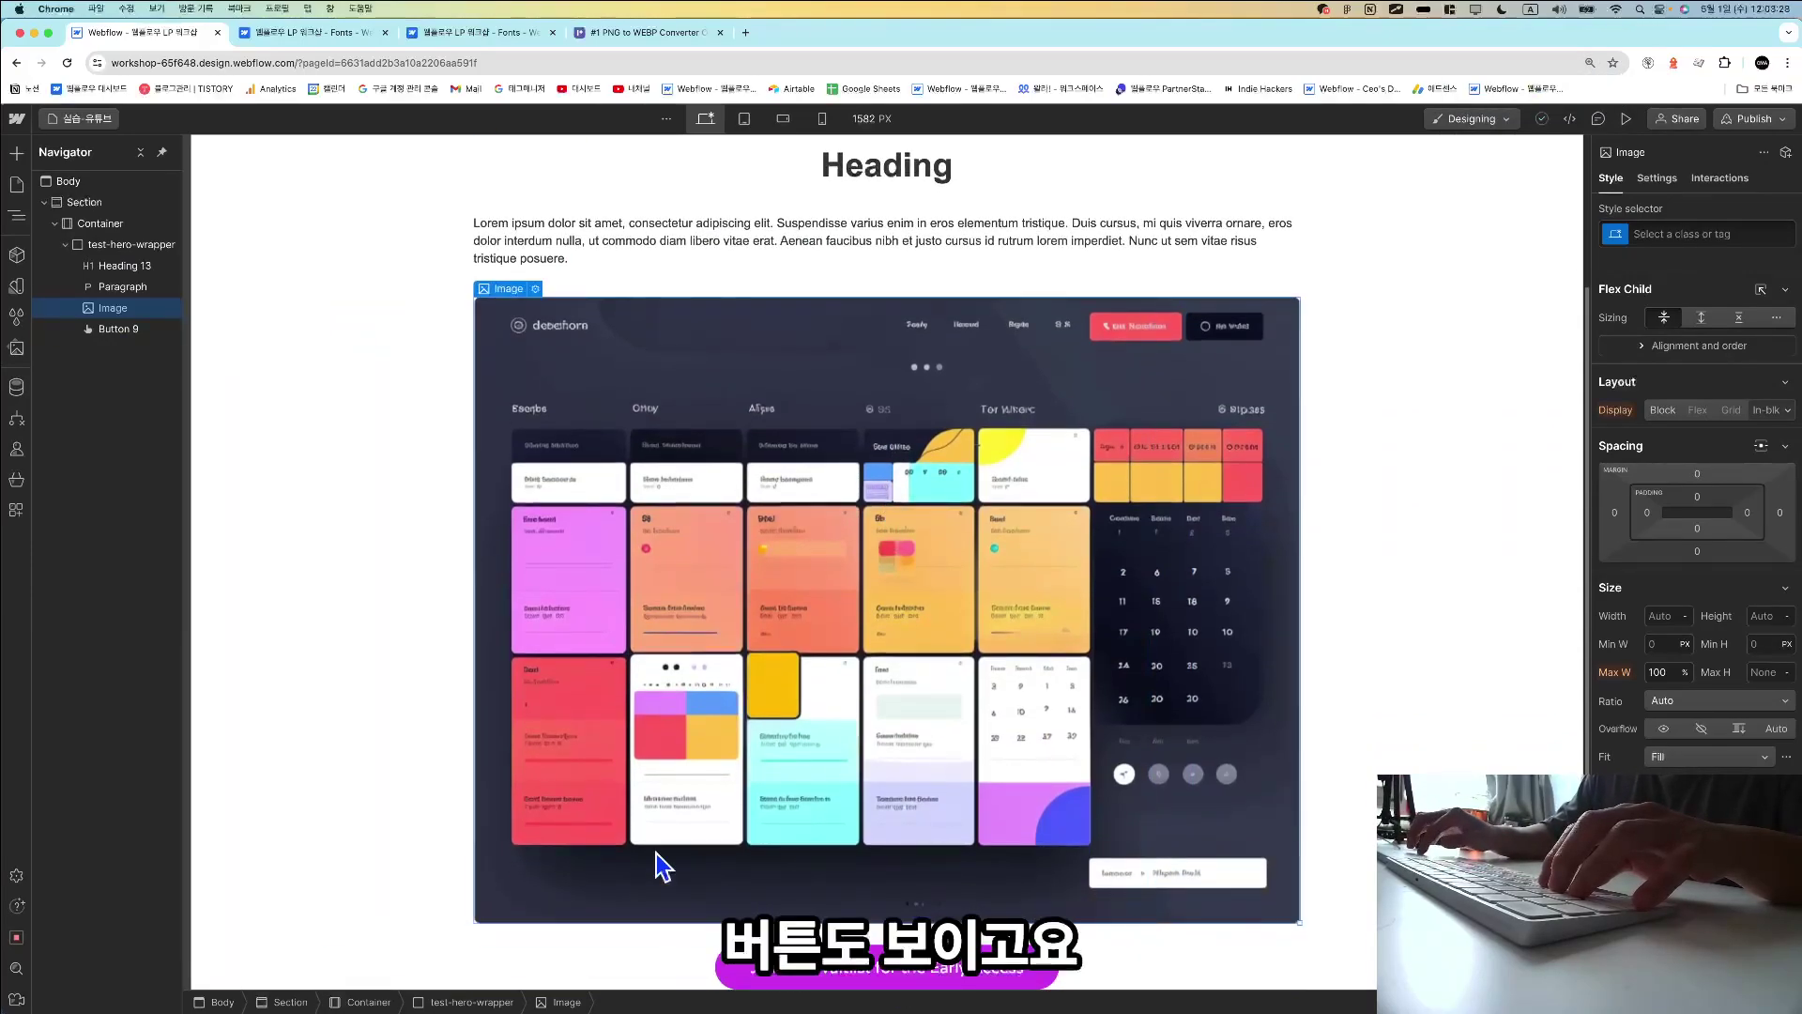
scroll(894, 720, up, 4)
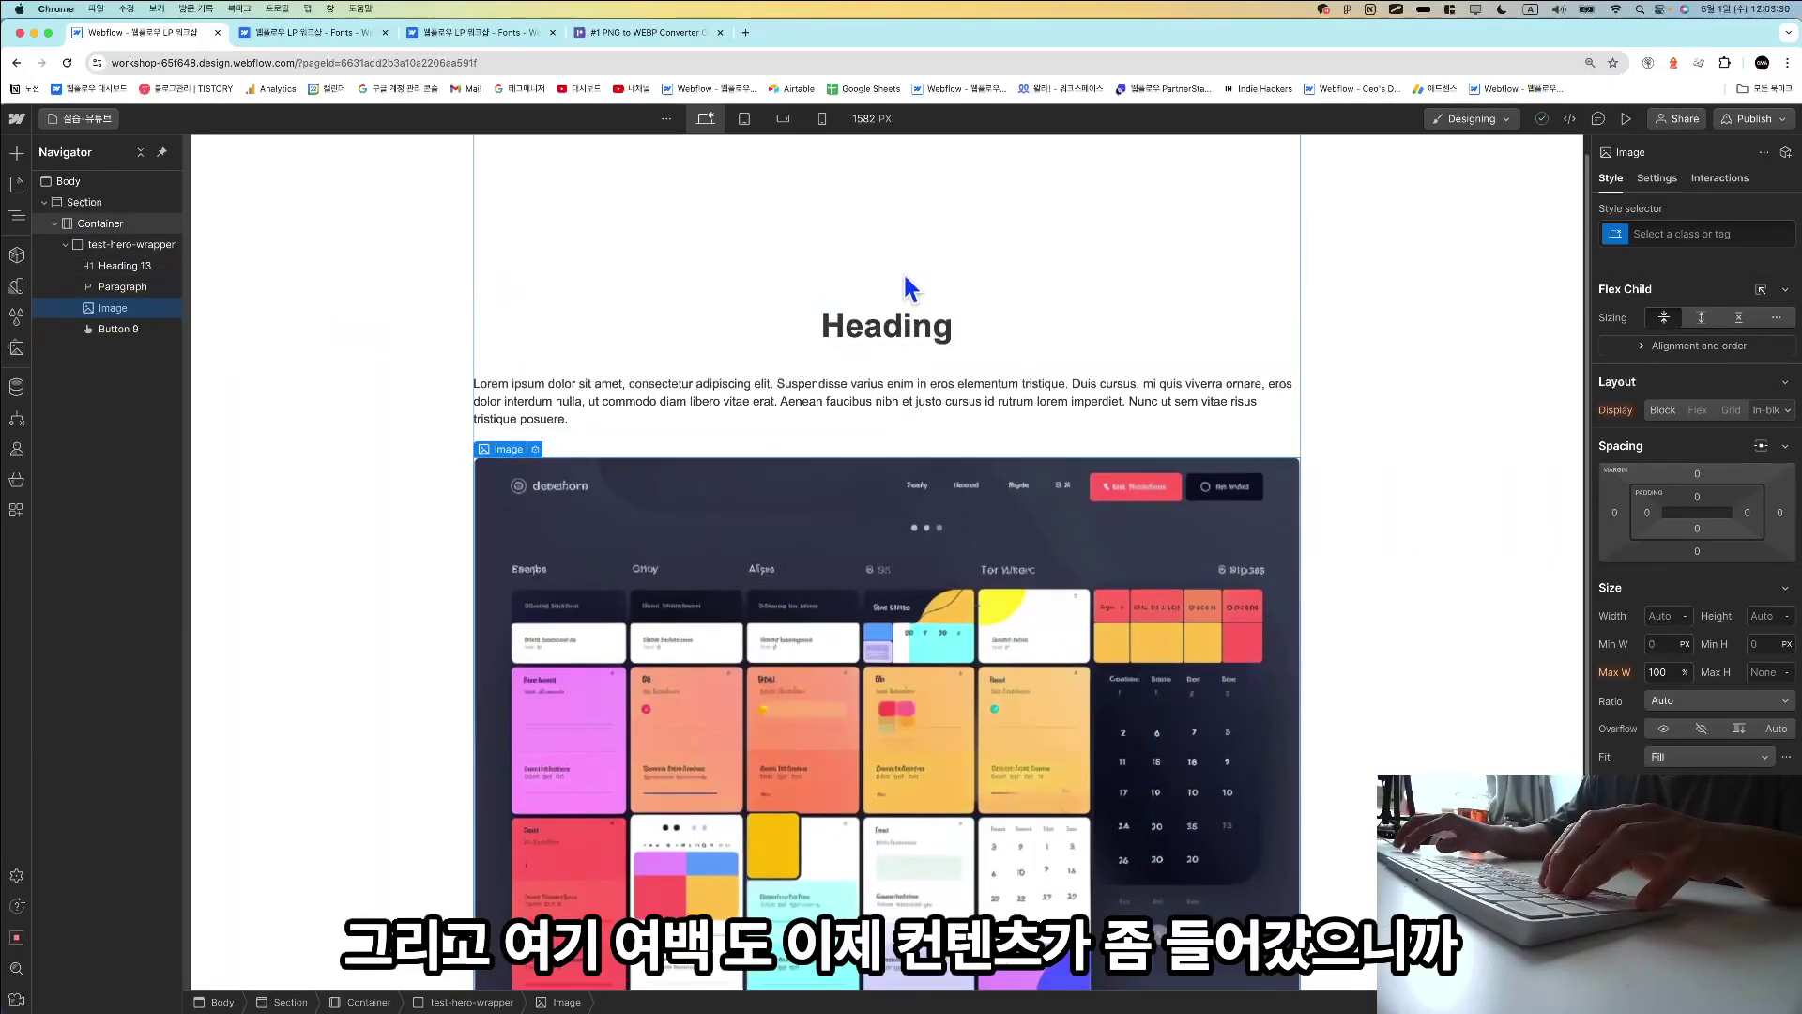
Set the top margin of the test-hero-wrapper block to 100 px.
click(1427, 341)
click(1218, 295)
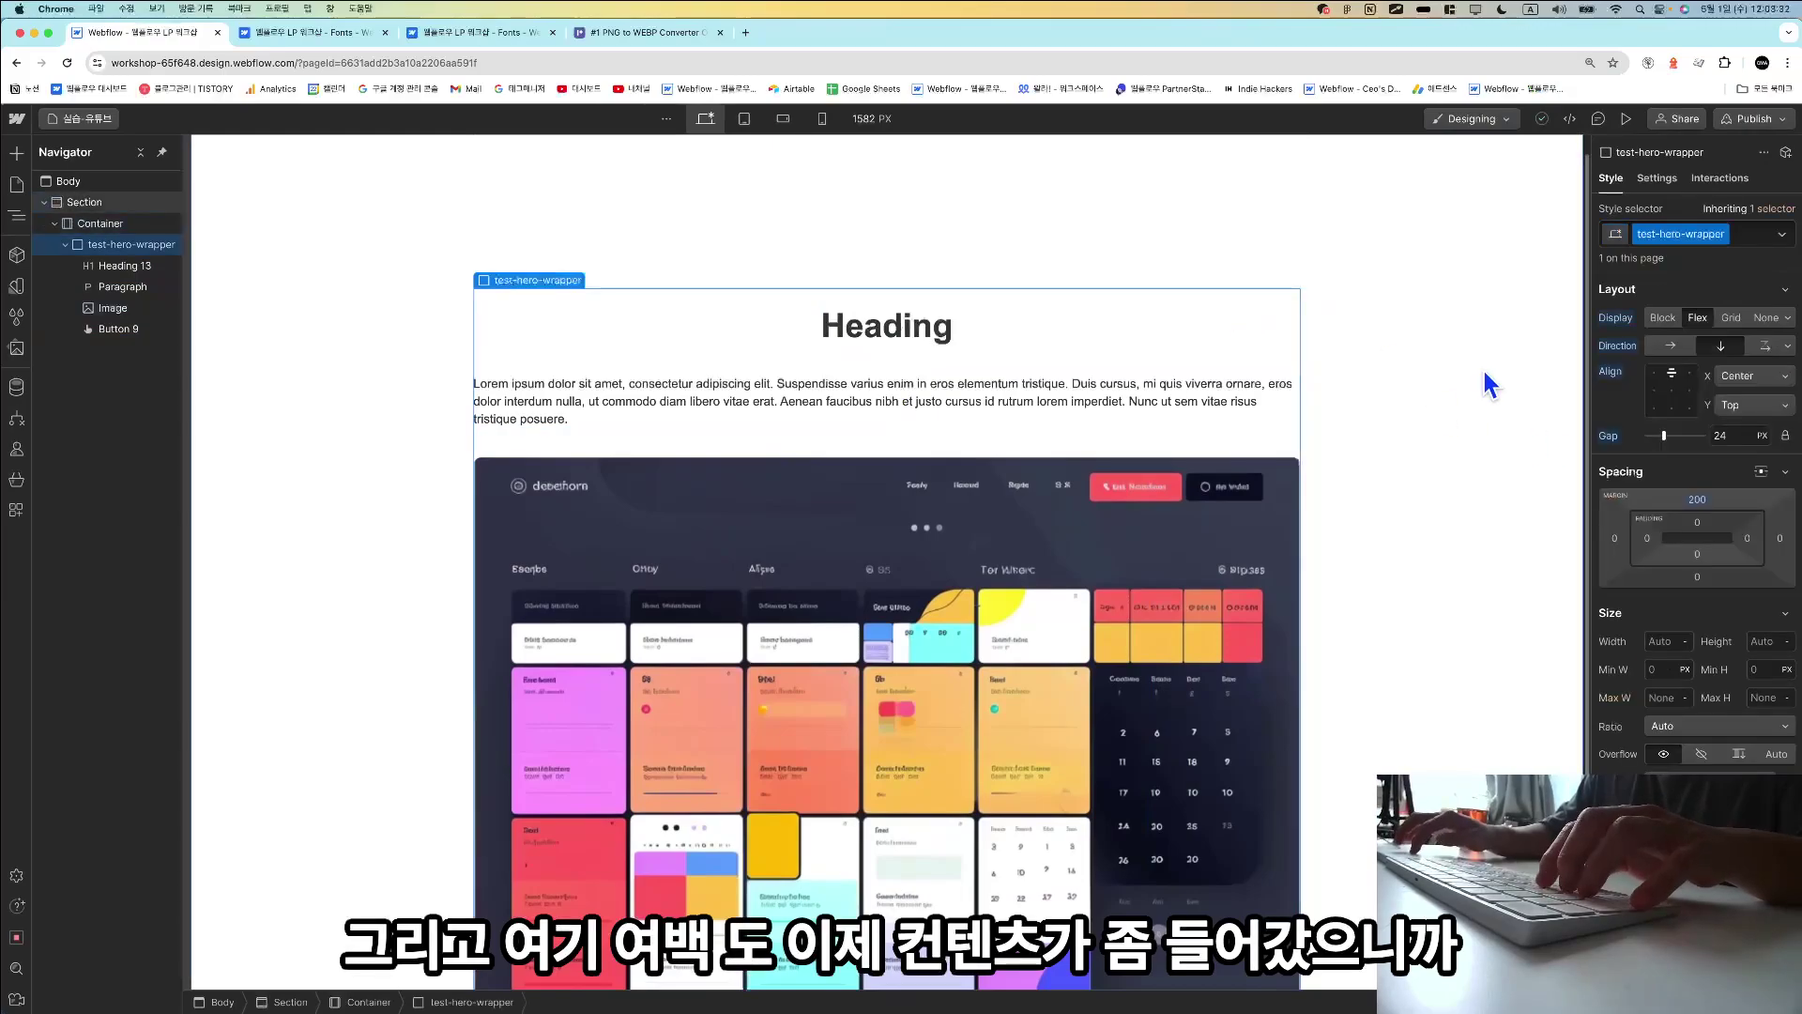
click(1696, 500)
text(100)
key(Return)
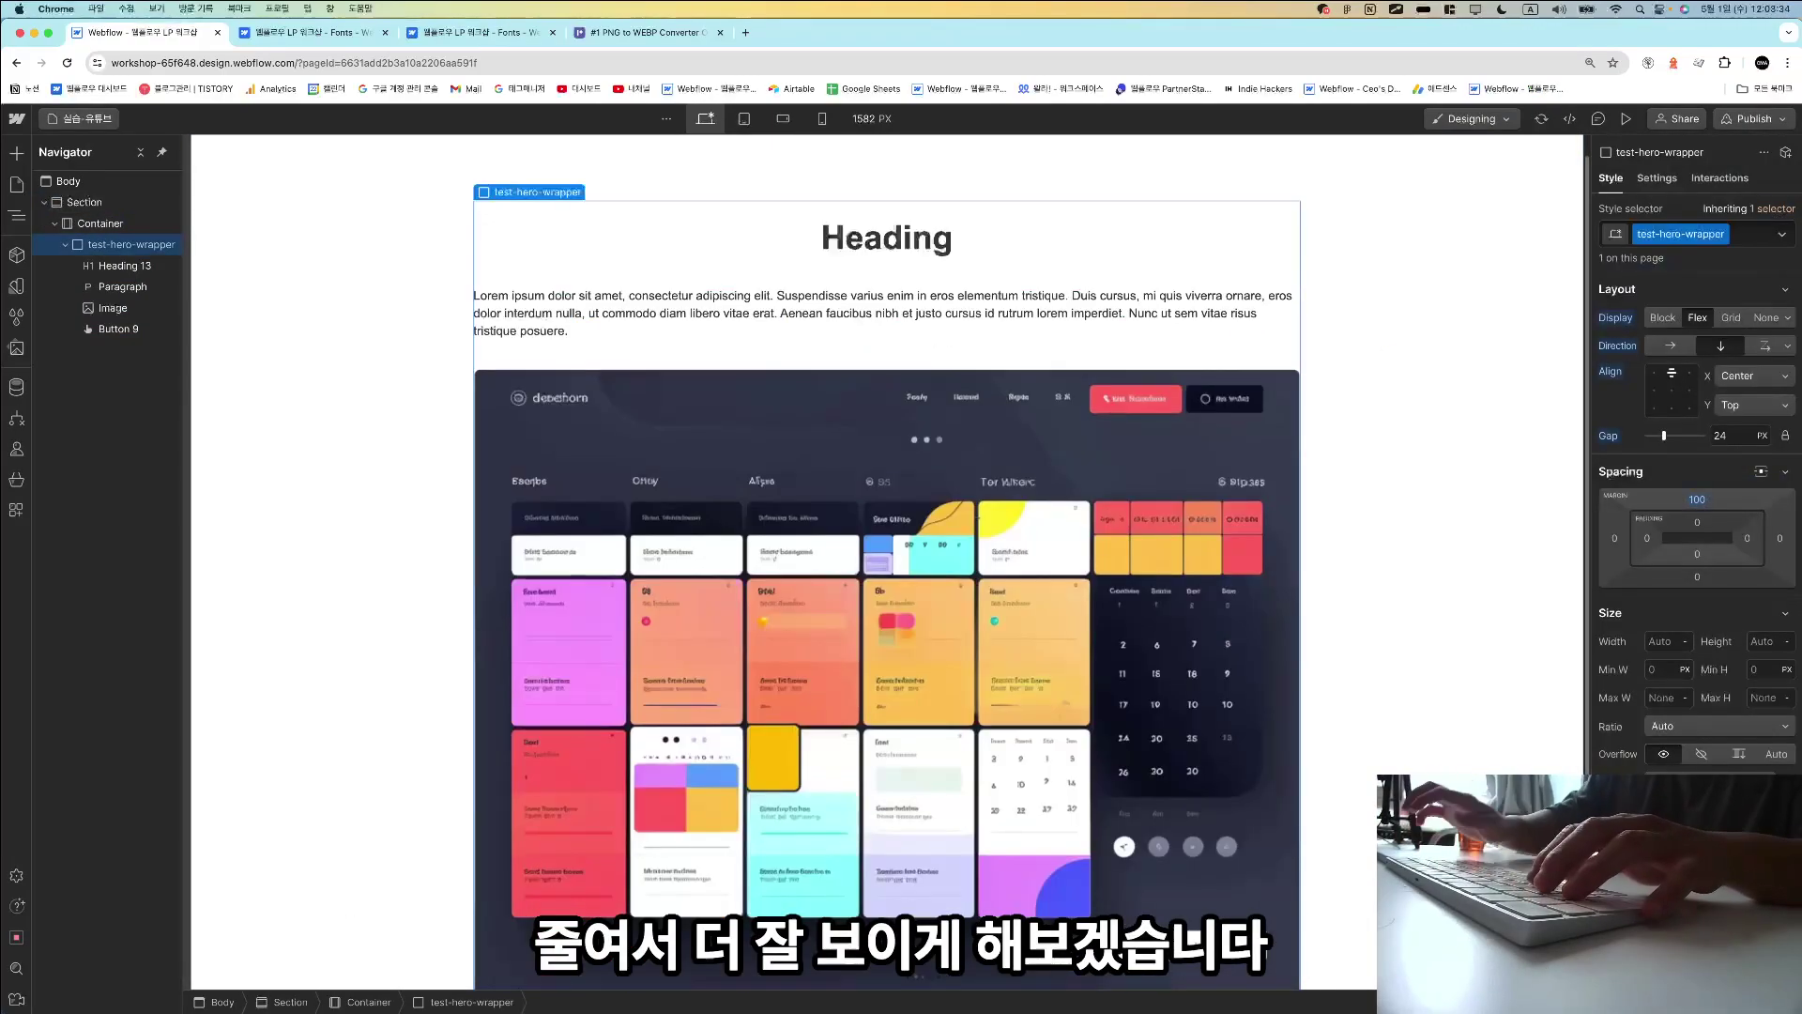
scroll(905, 518, down, 2)
scroll(904, 518, up, 1)
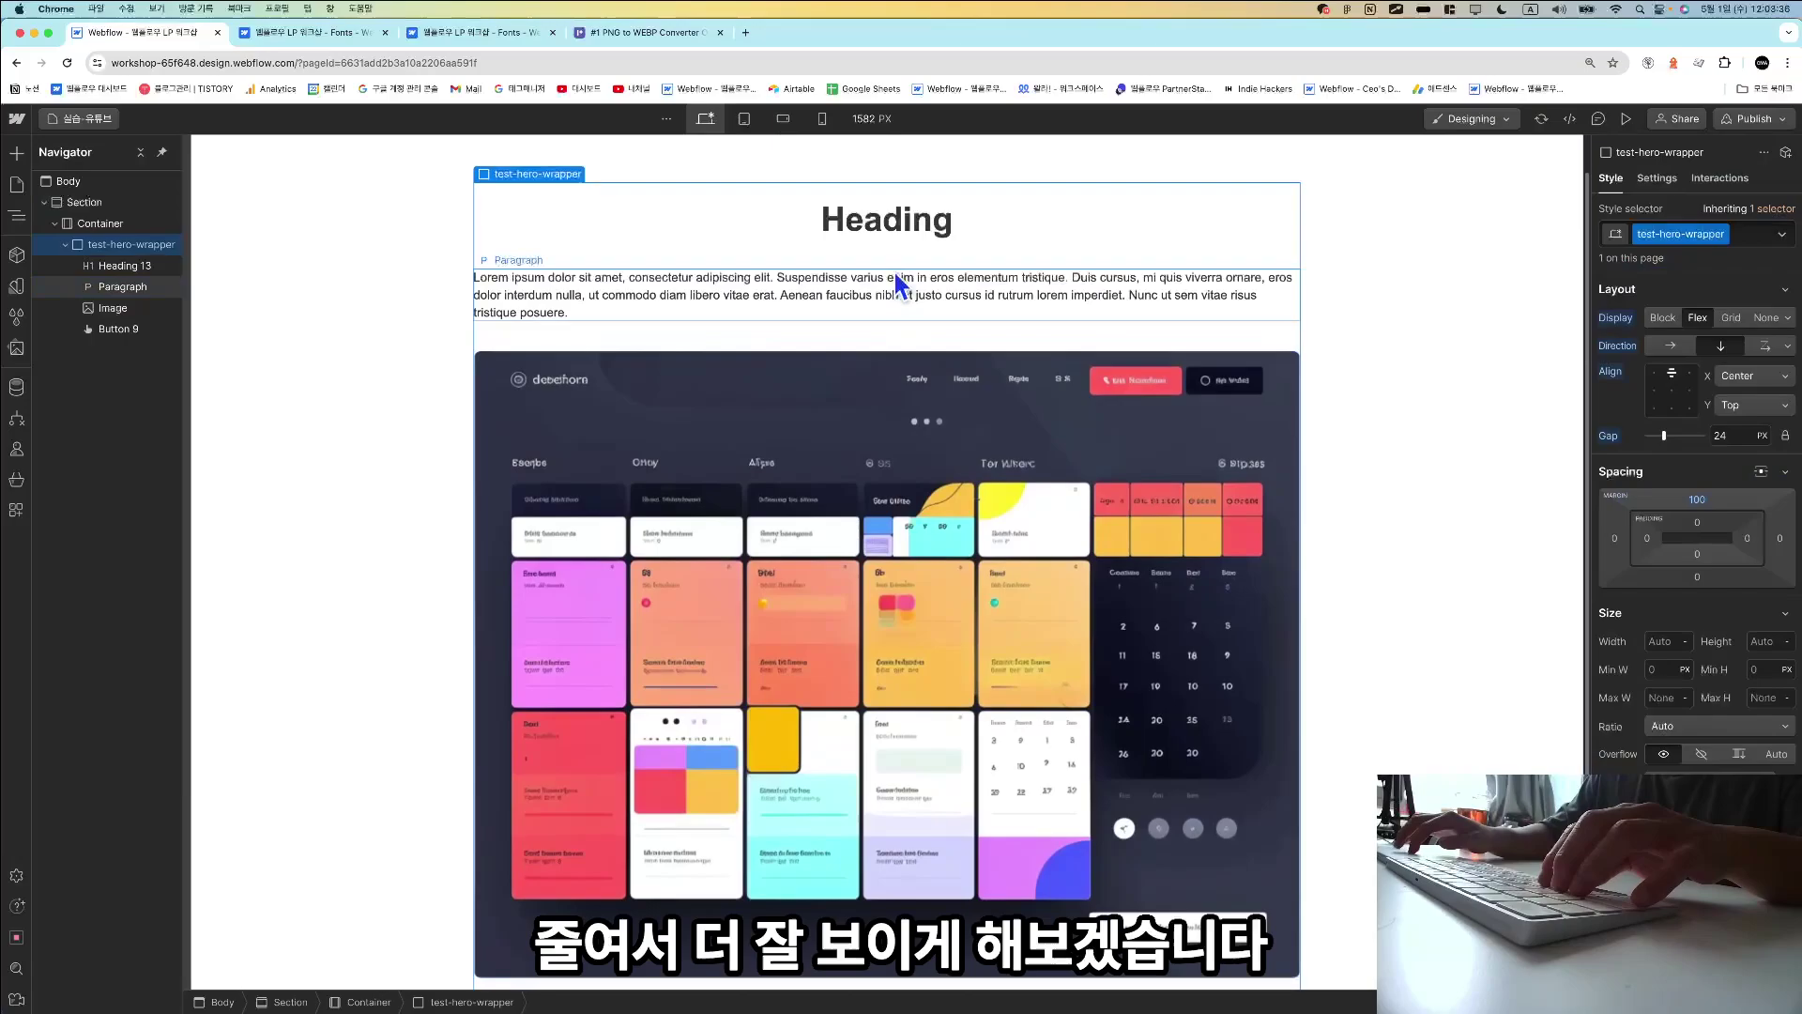
Look up the Flex-Vertical example's title in the Notion notes and change the Webflow heading to "A calendar for Time Travel" followed by a line break.
key(super+Tab)
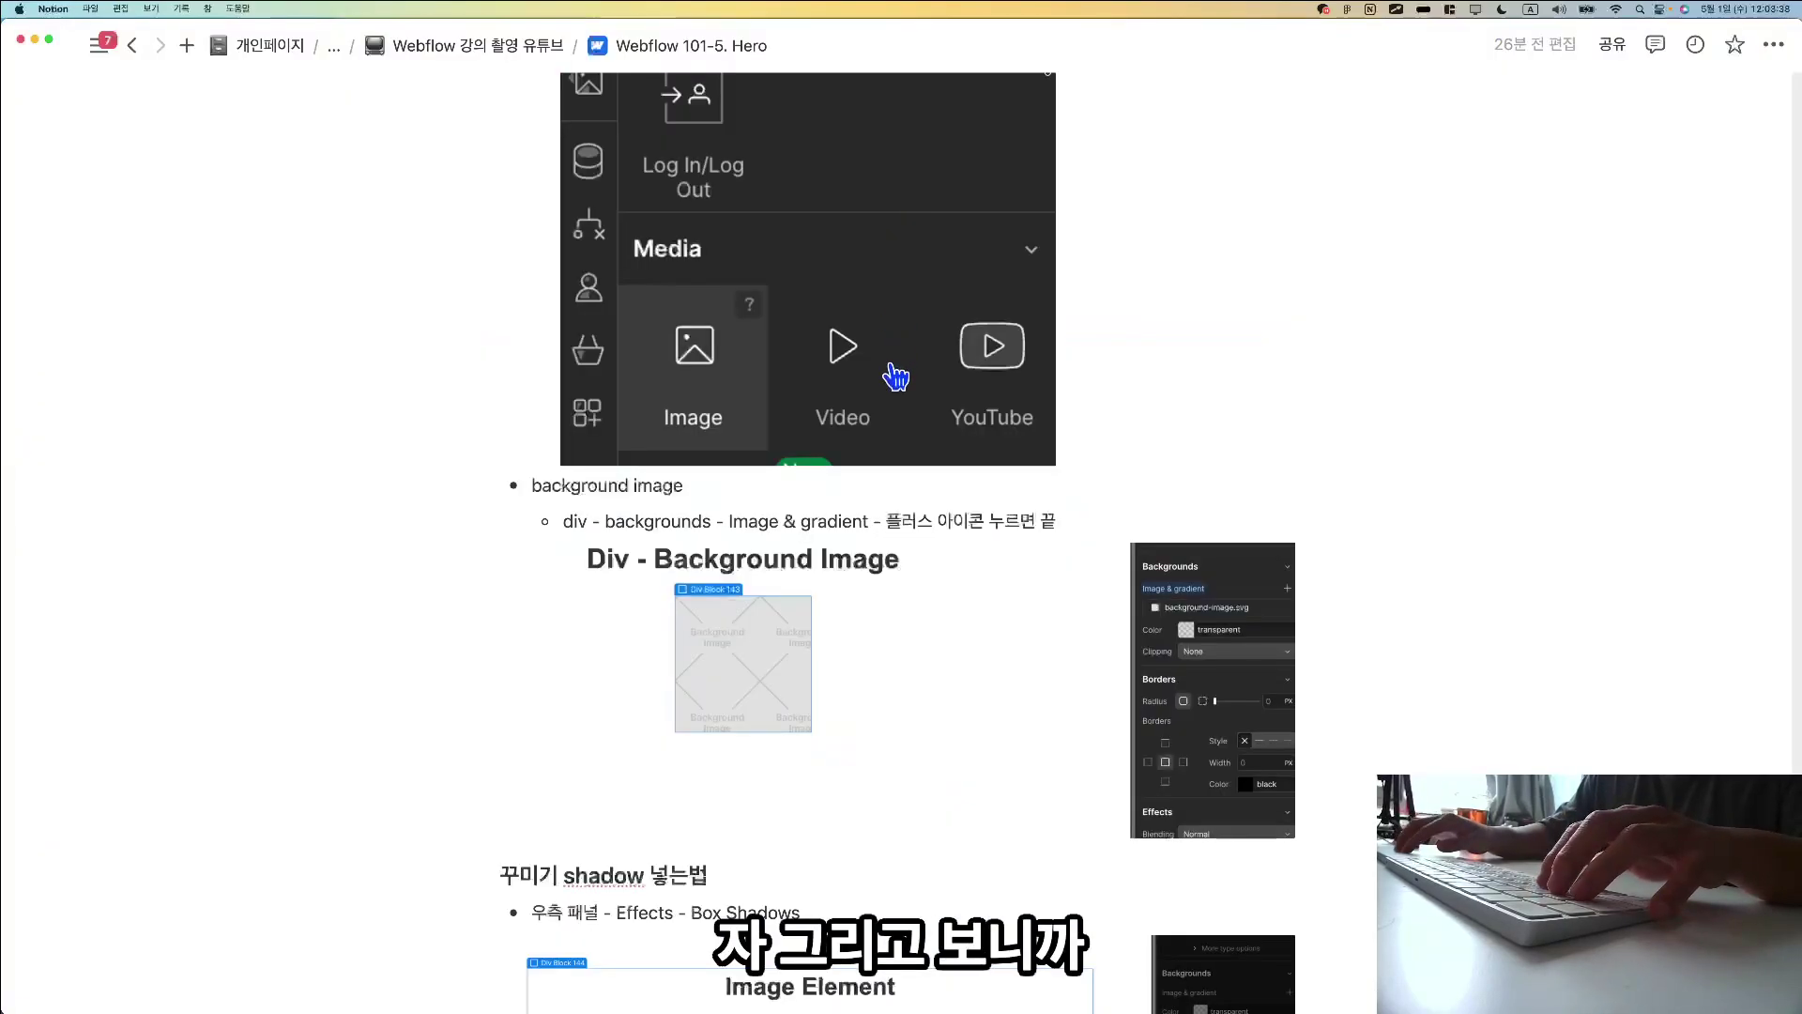
scroll(896, 377, down, 20)
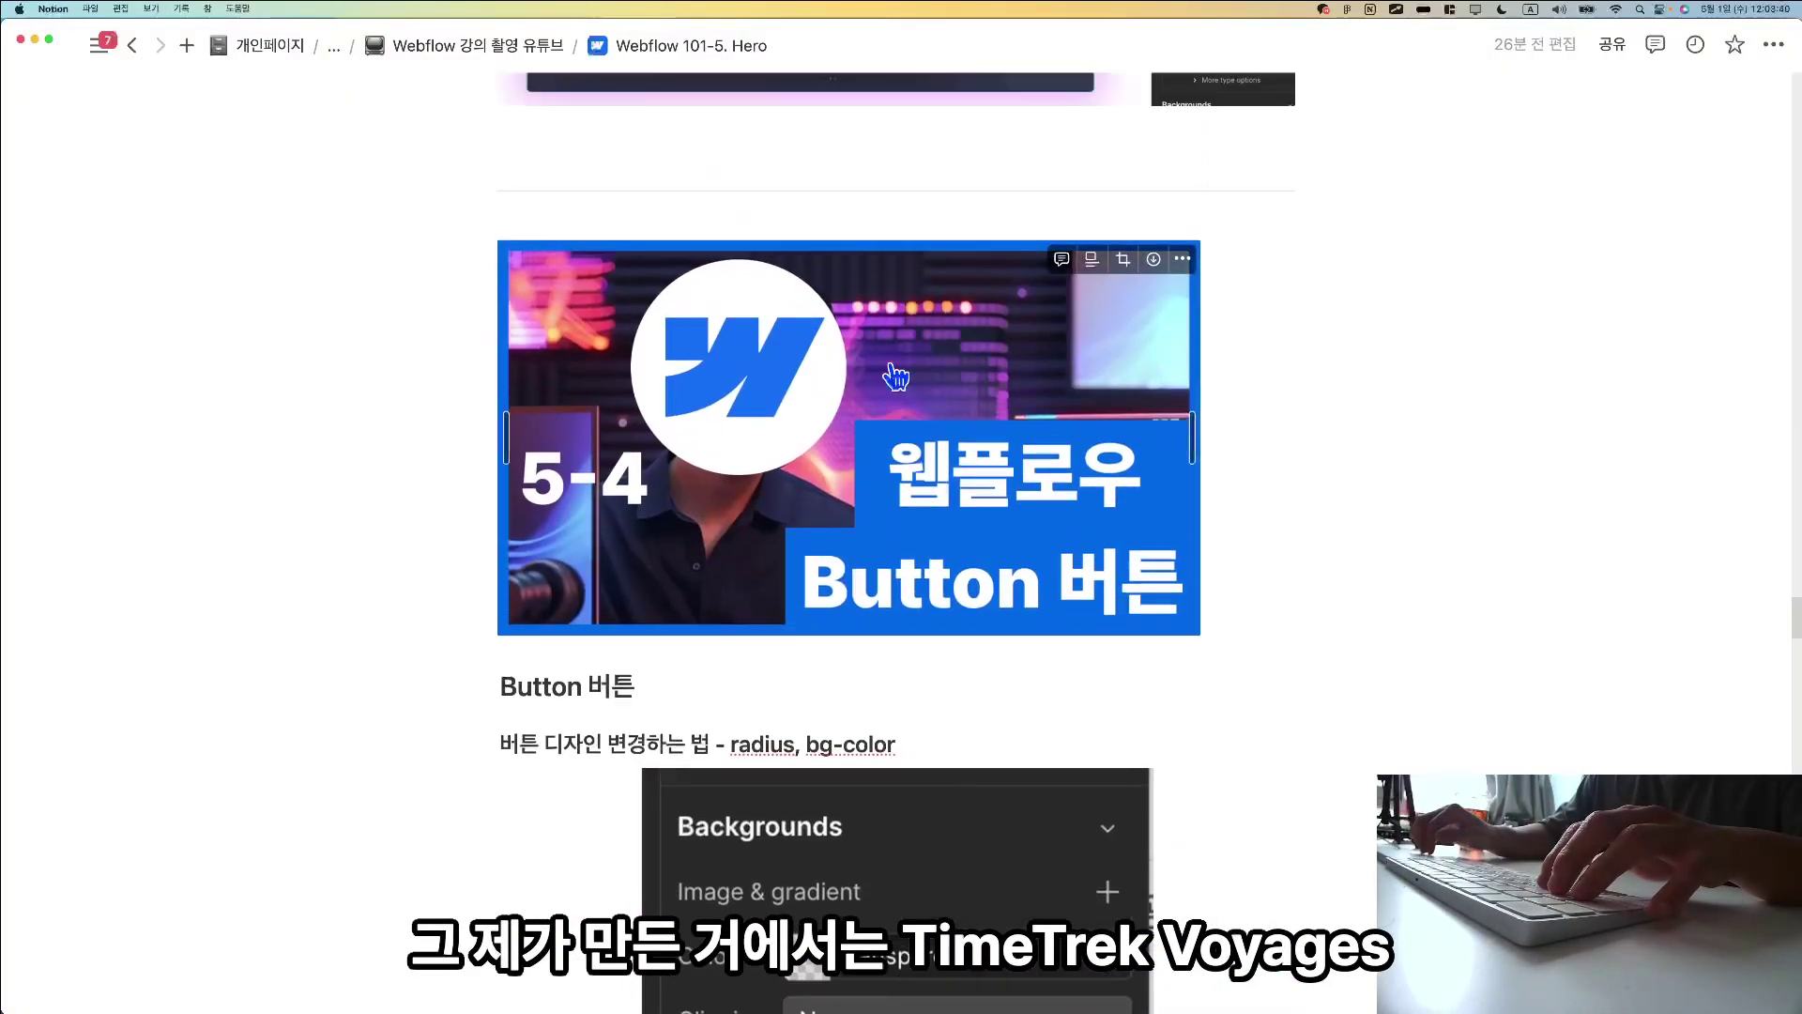
scroll(897, 376, up, 10)
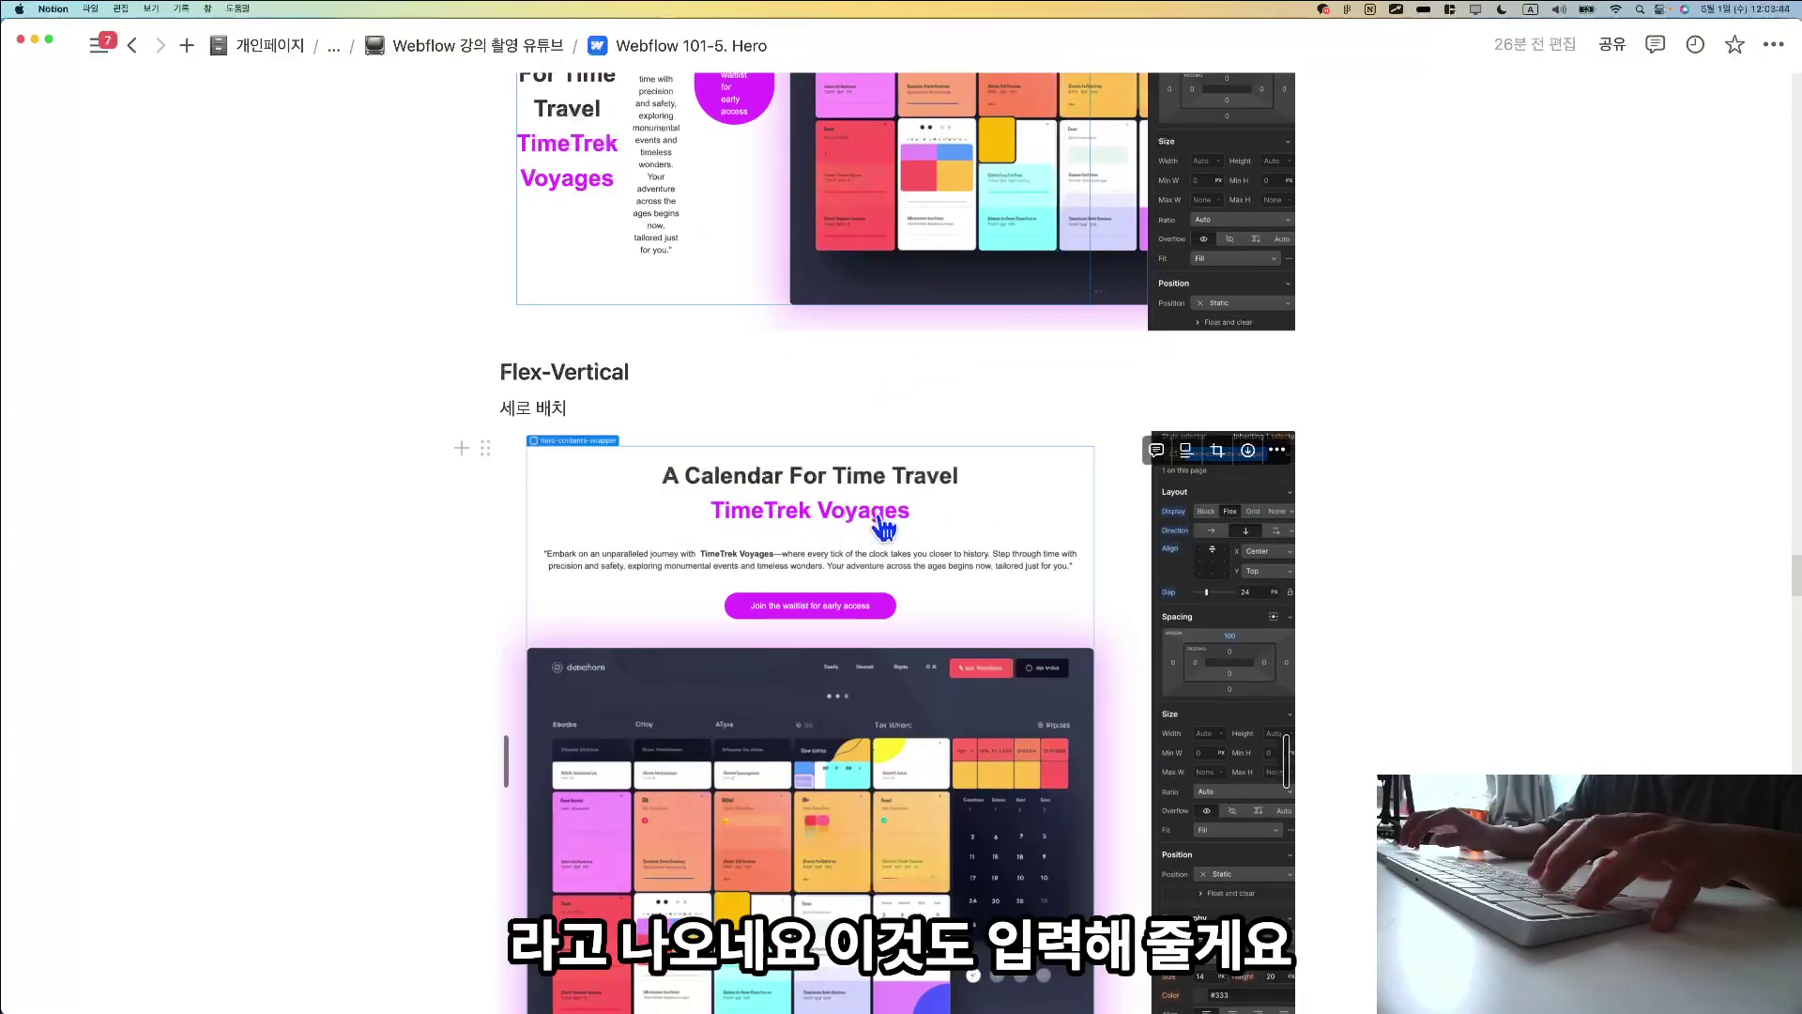
key(super+Tab)
double_click(844, 214)
double_click(843, 214)
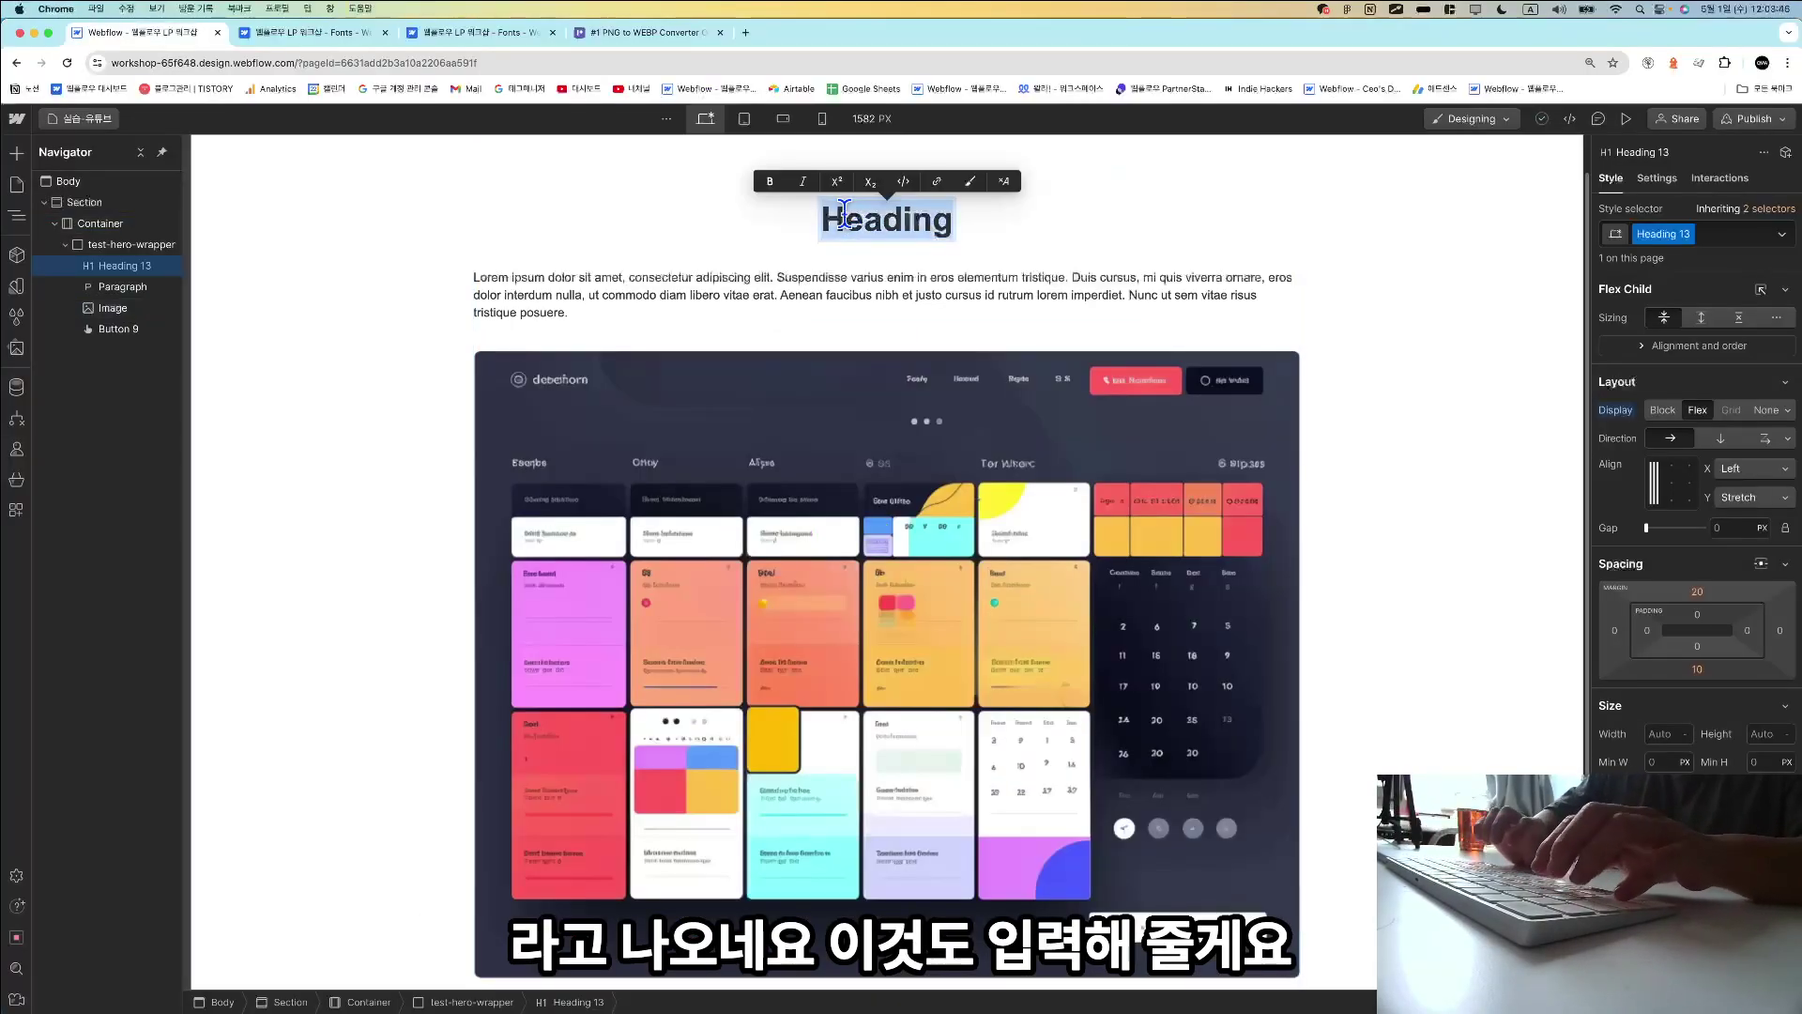
text(A cal)
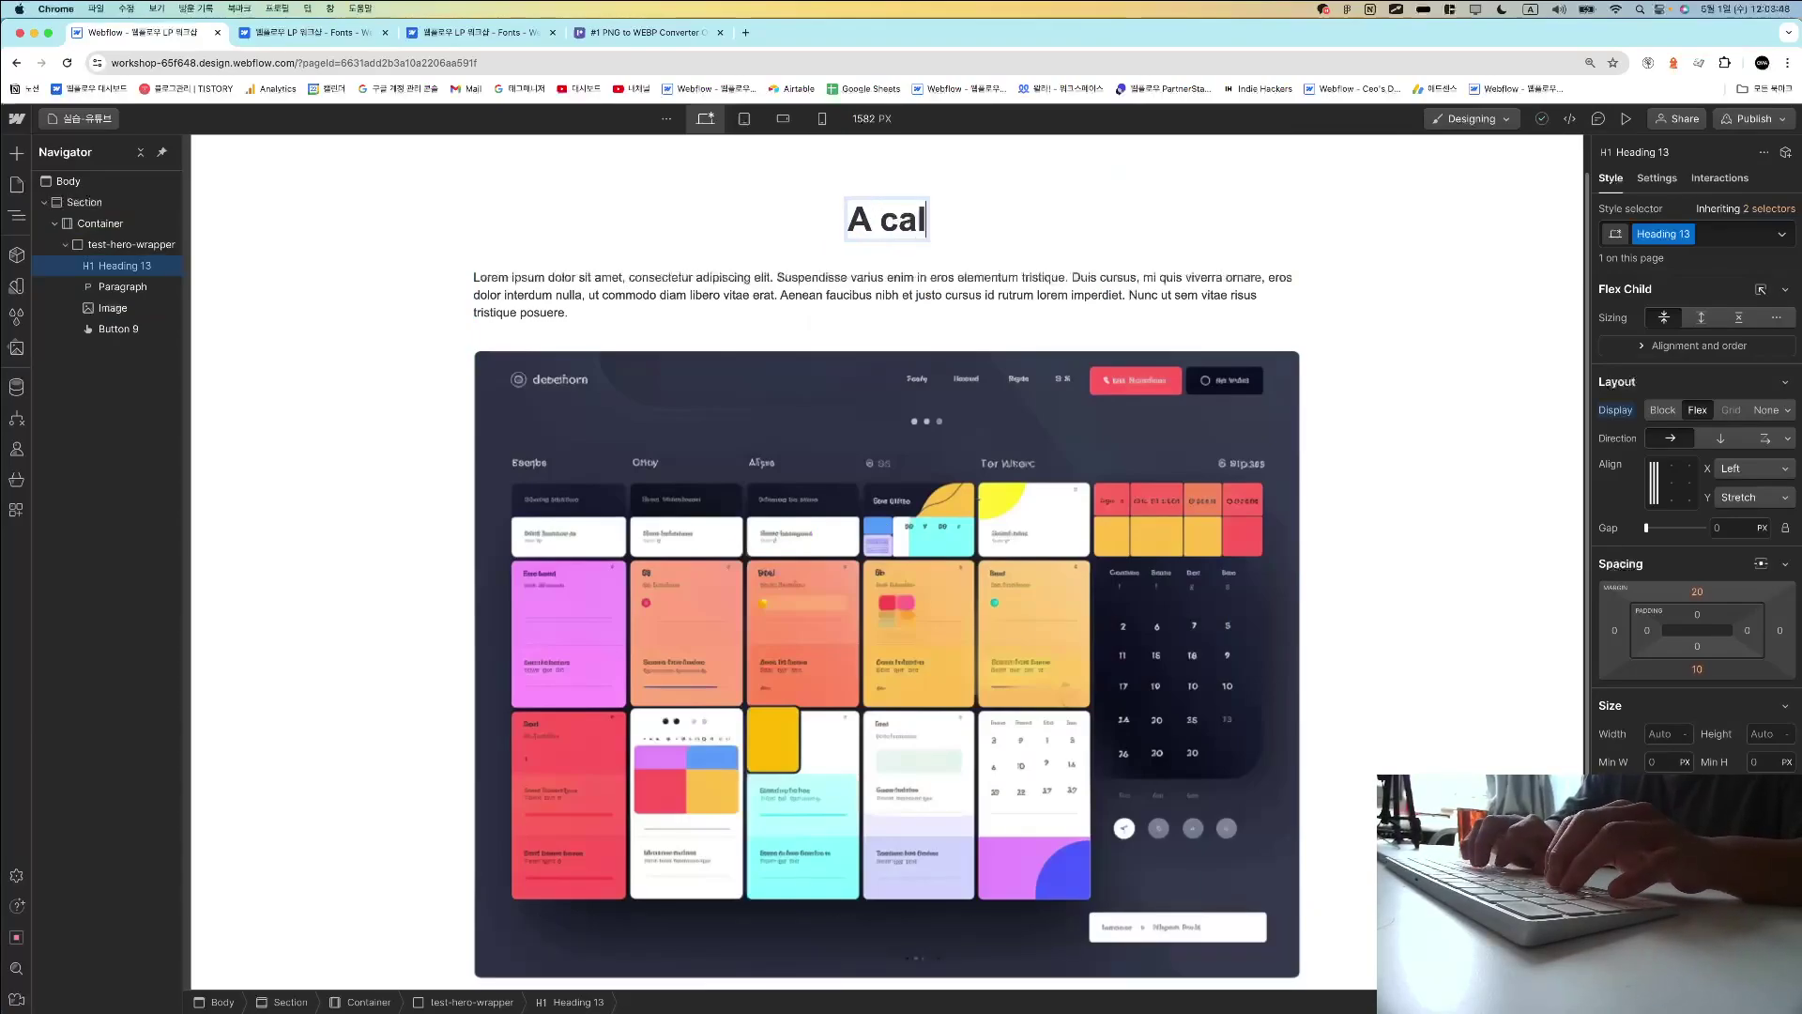
text(endar for Ti)
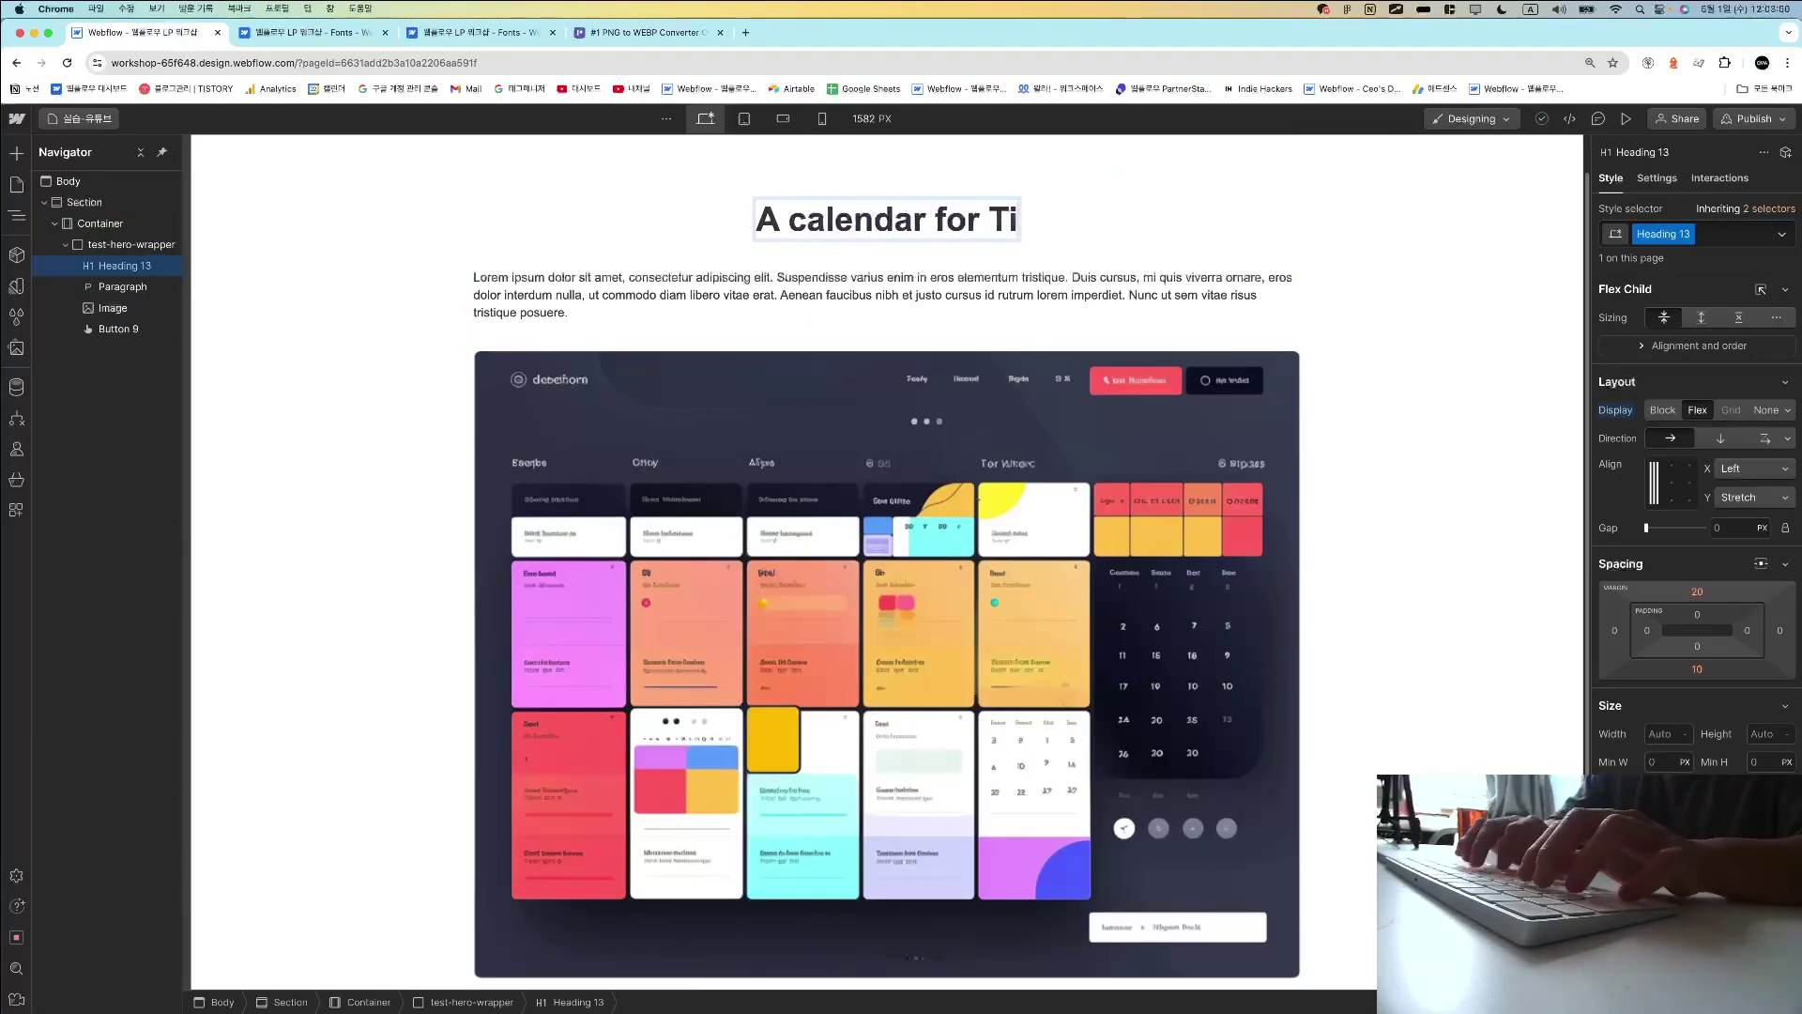
text(me Travel)
key(Return)
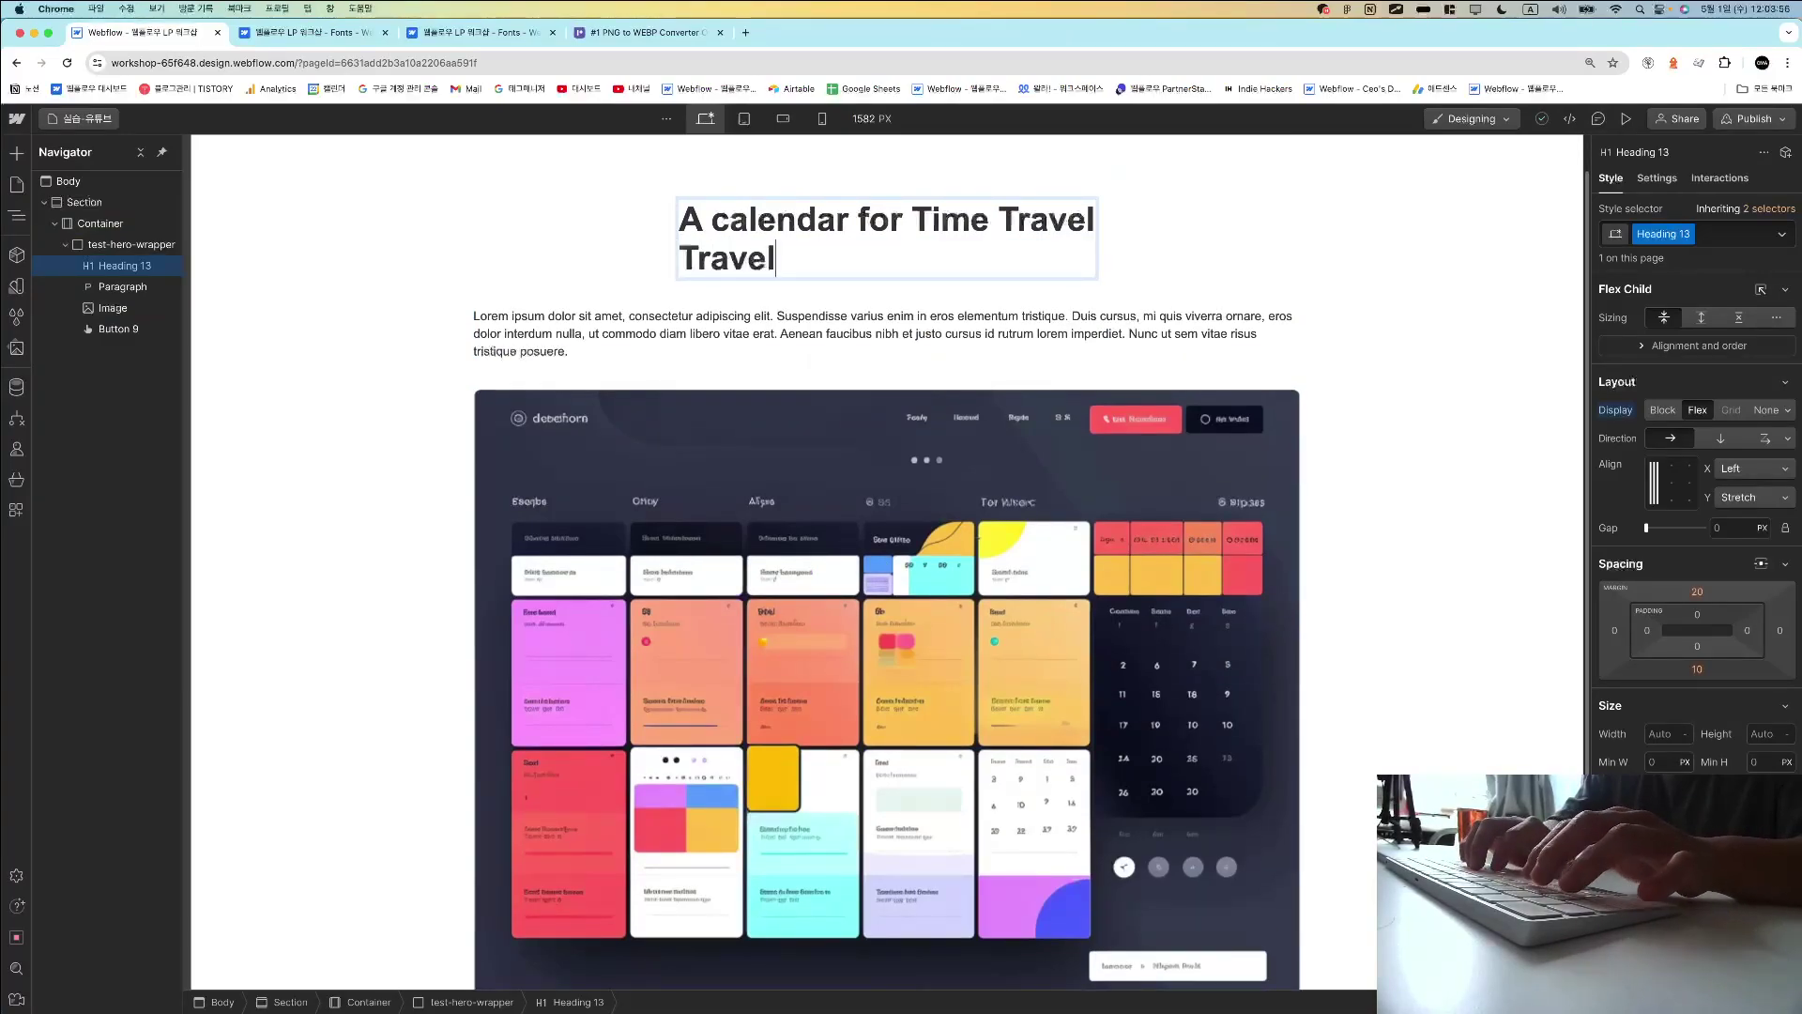
Check the example title in the notes again and make the heading's second line read "TimeTrek Voyages".
key(super+Tab)
key(super+Tab)
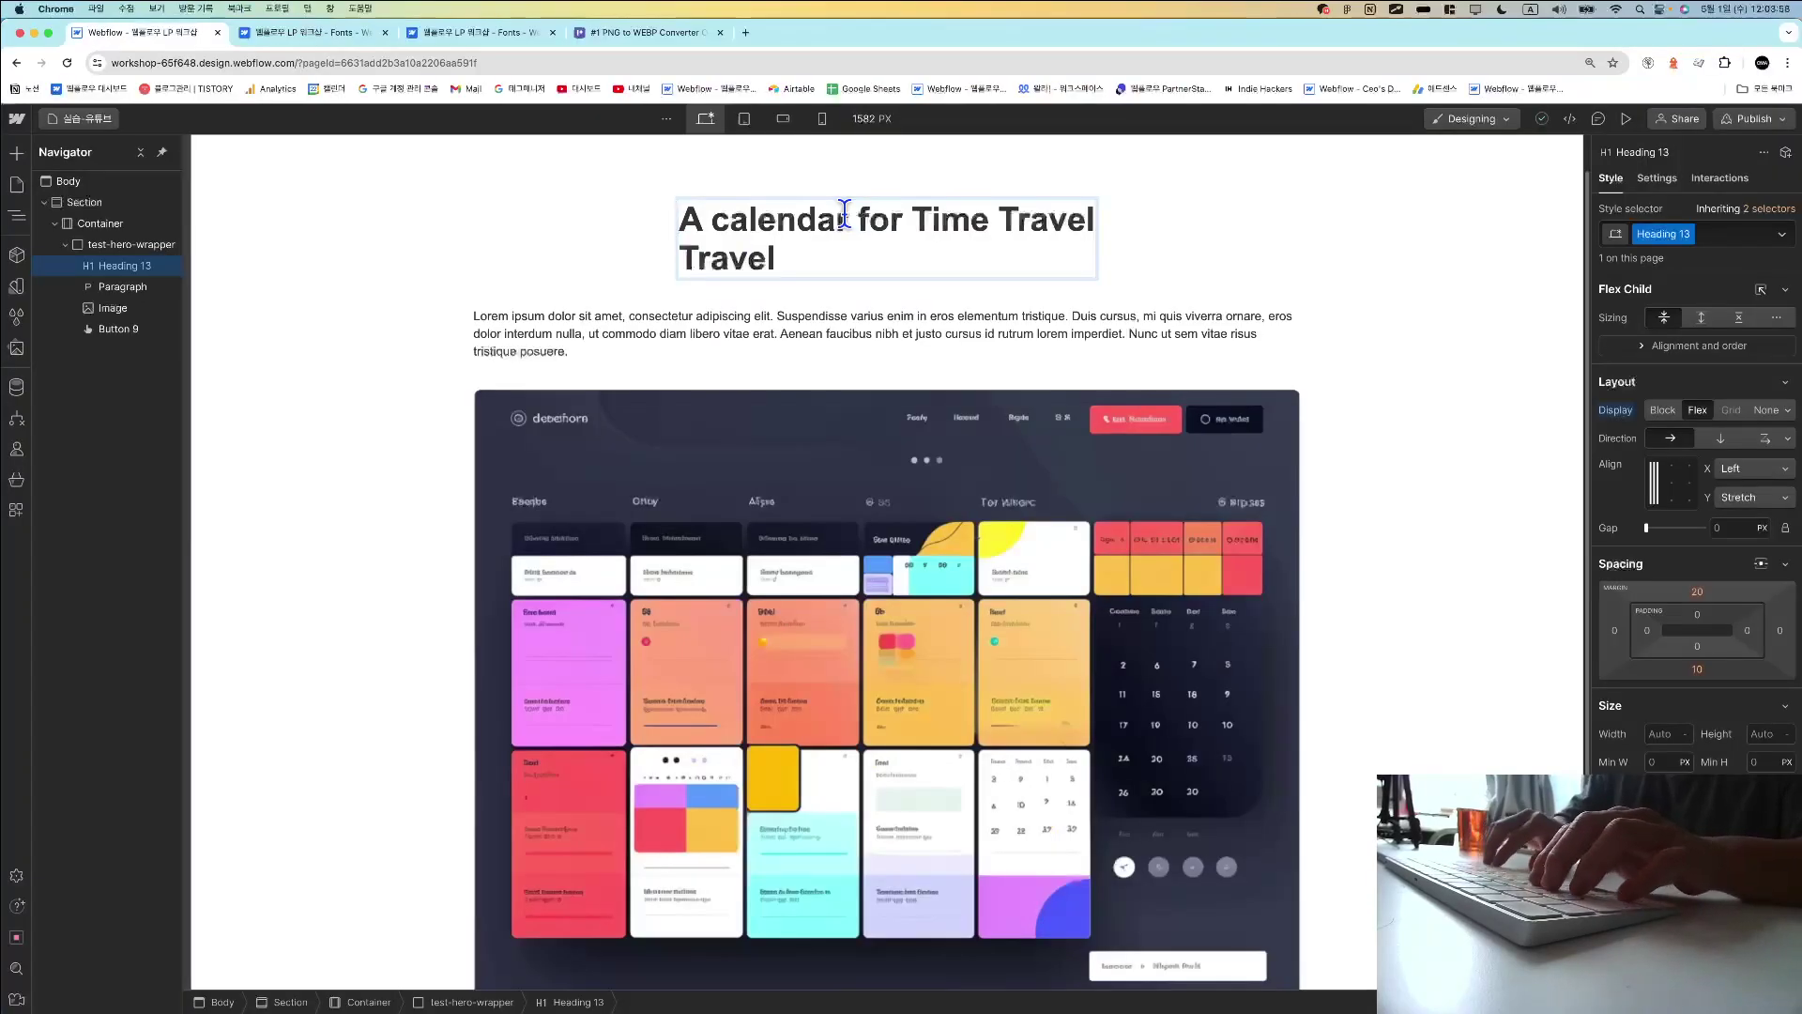
key(shift+super+Right)
text(TimeTrek Voyages)
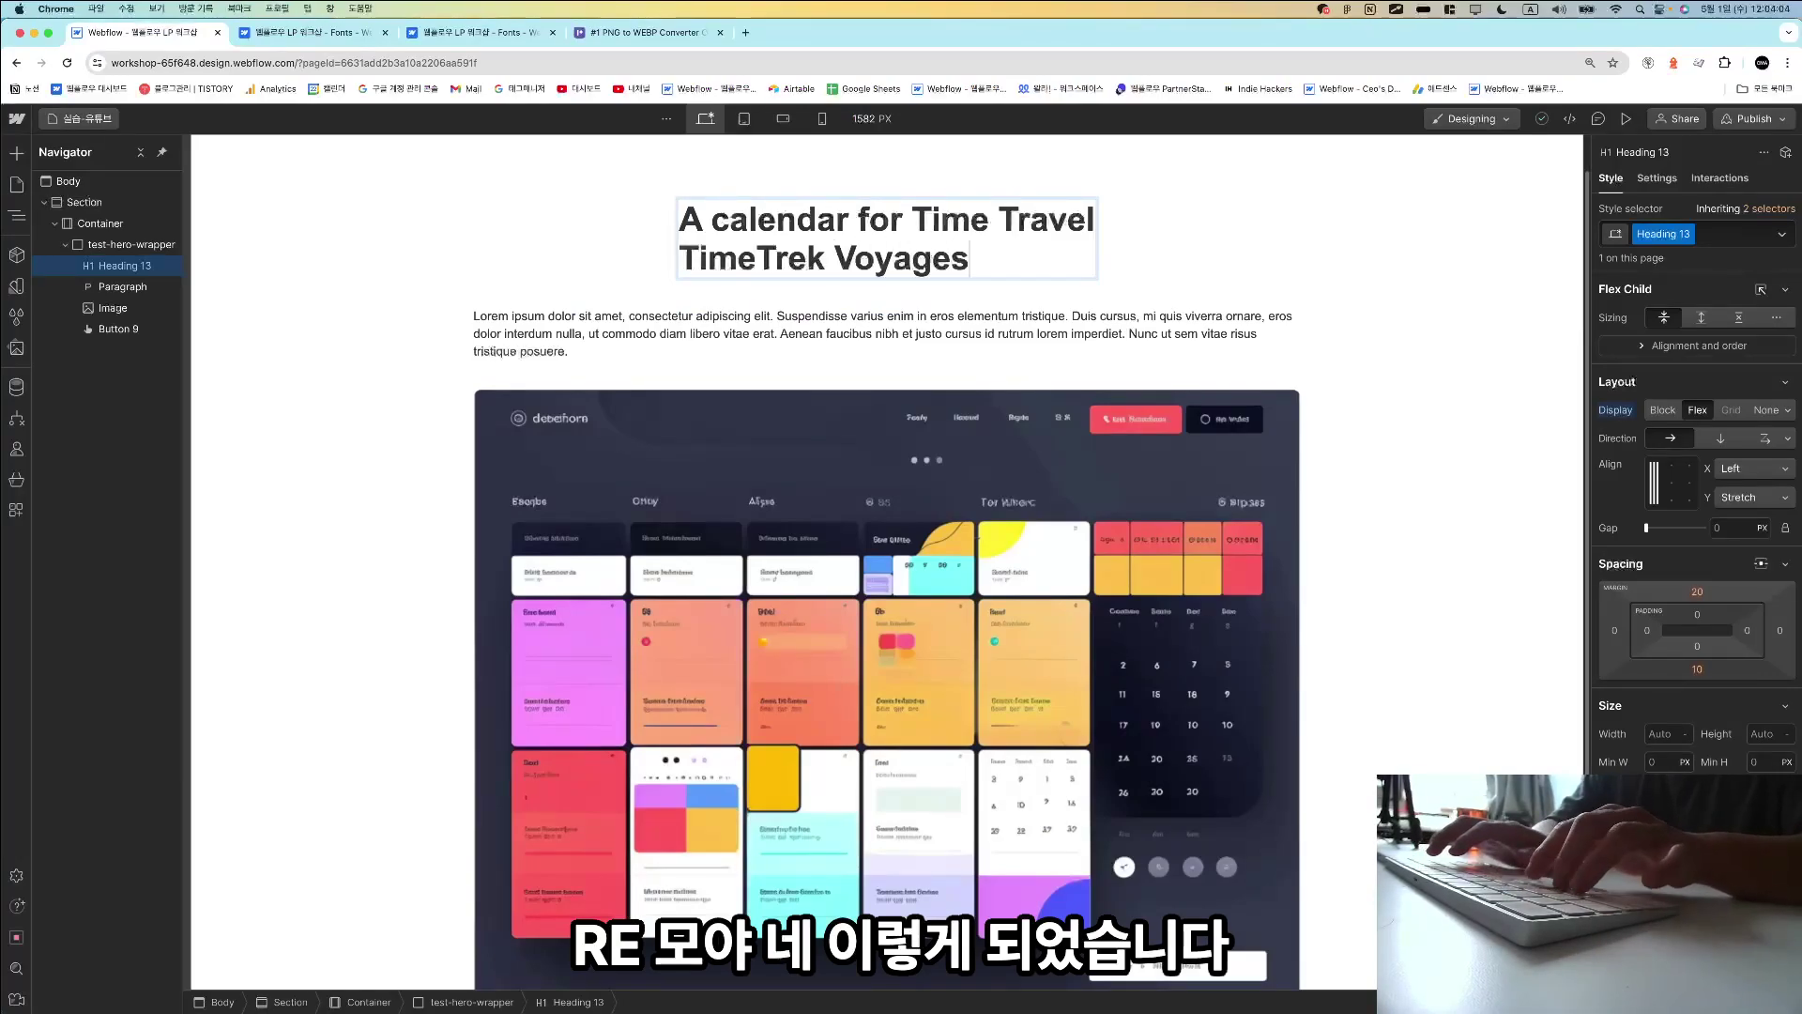
Compare the heading with the notes and capitalise its words so the first line reads "A Calendar For Time Travel".
key(super+Tab)
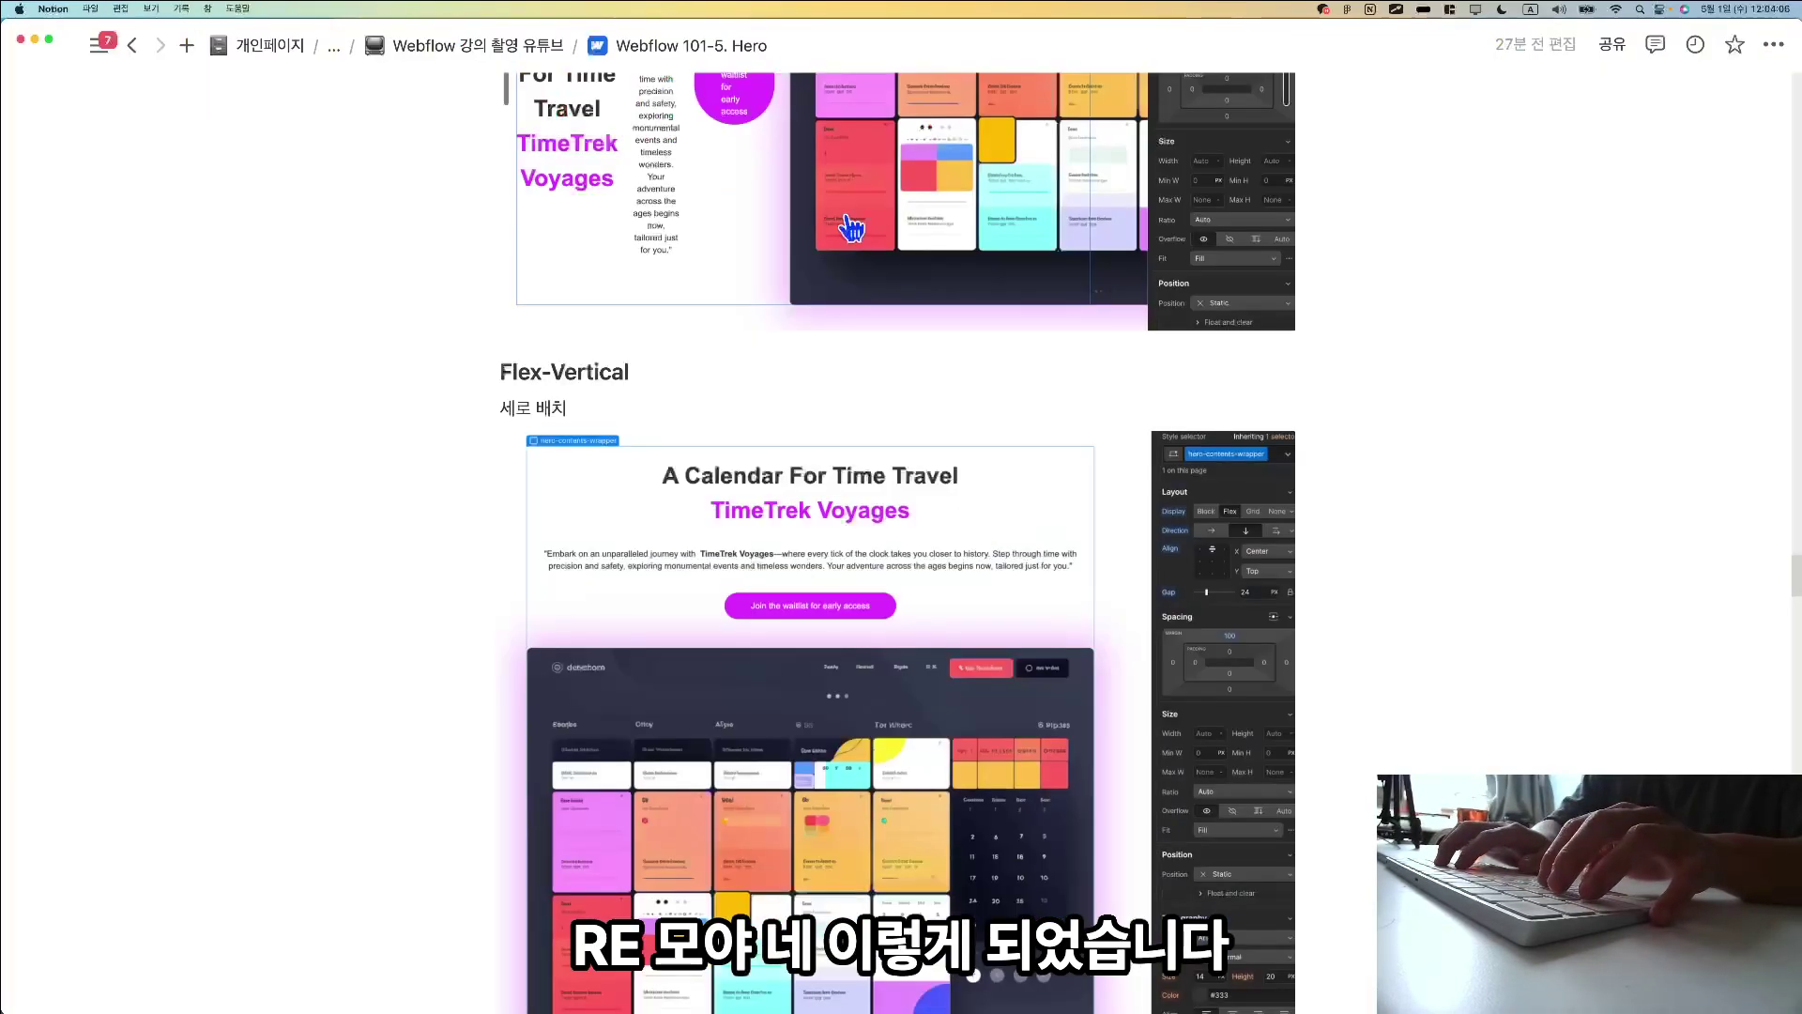
key(super+Tab)
key(super+Tab)
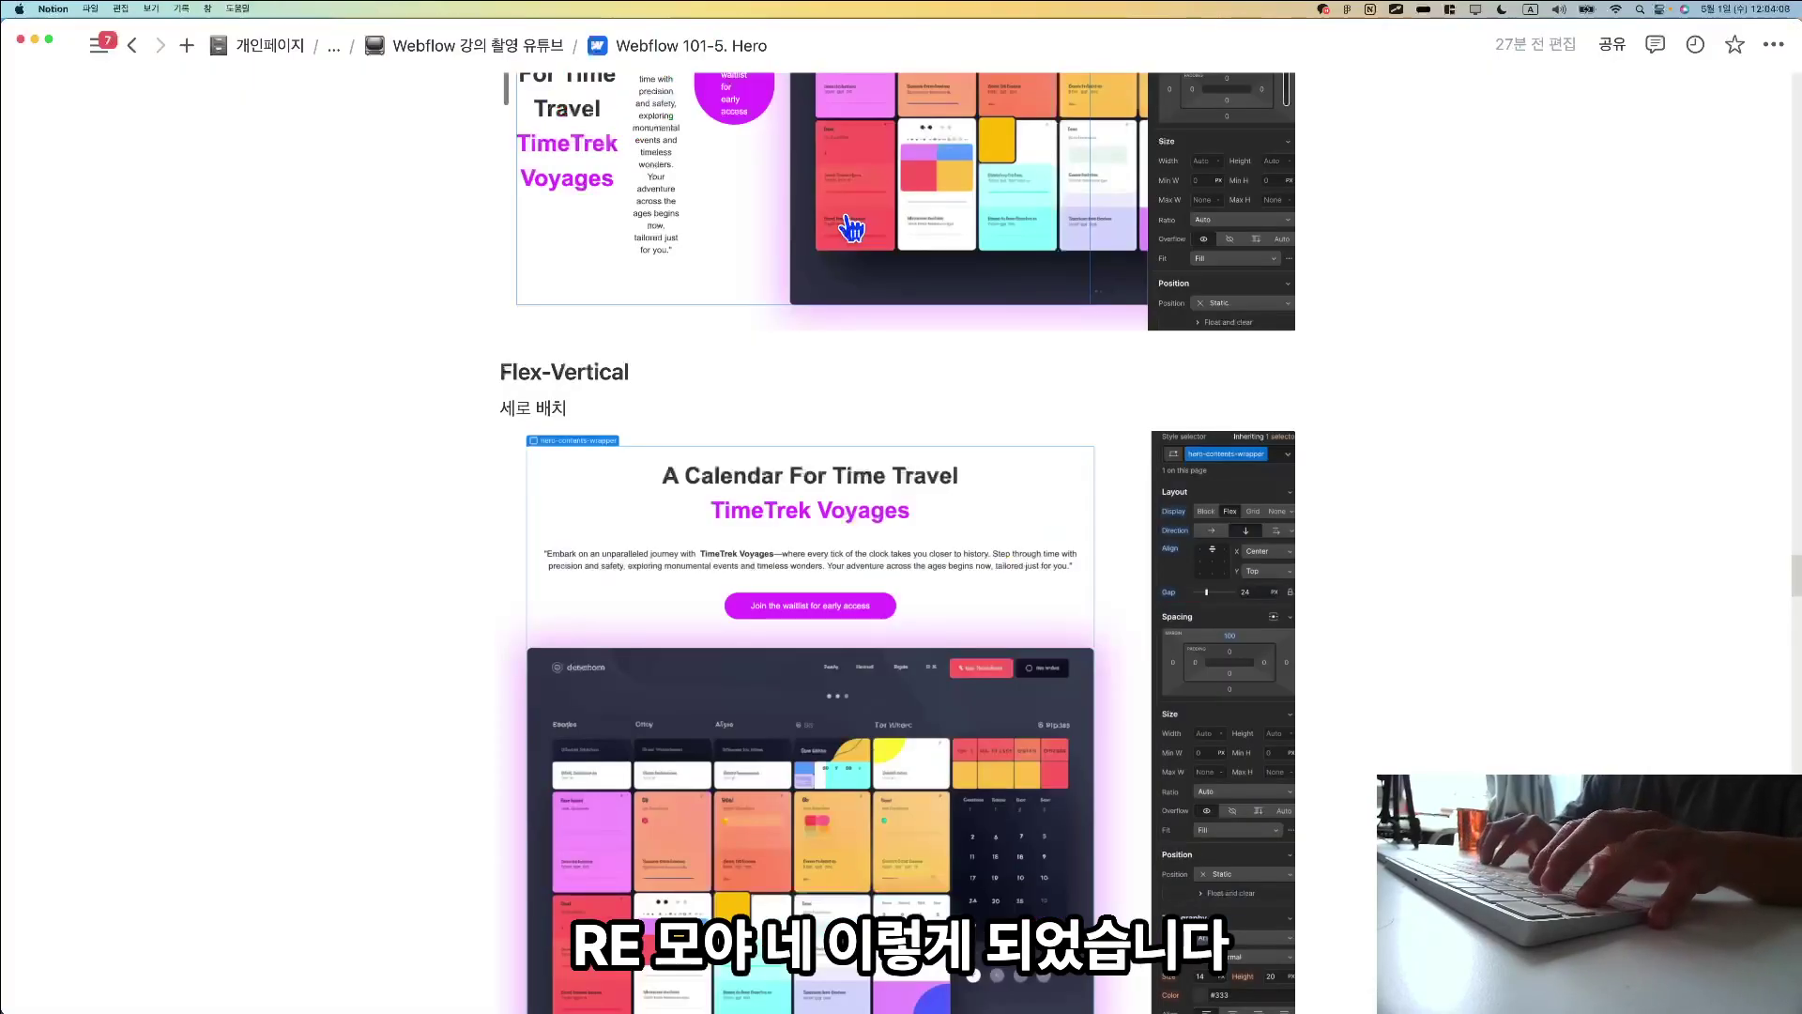
key(super+Tab)
key(BackSpace)
text(For Time Travel)
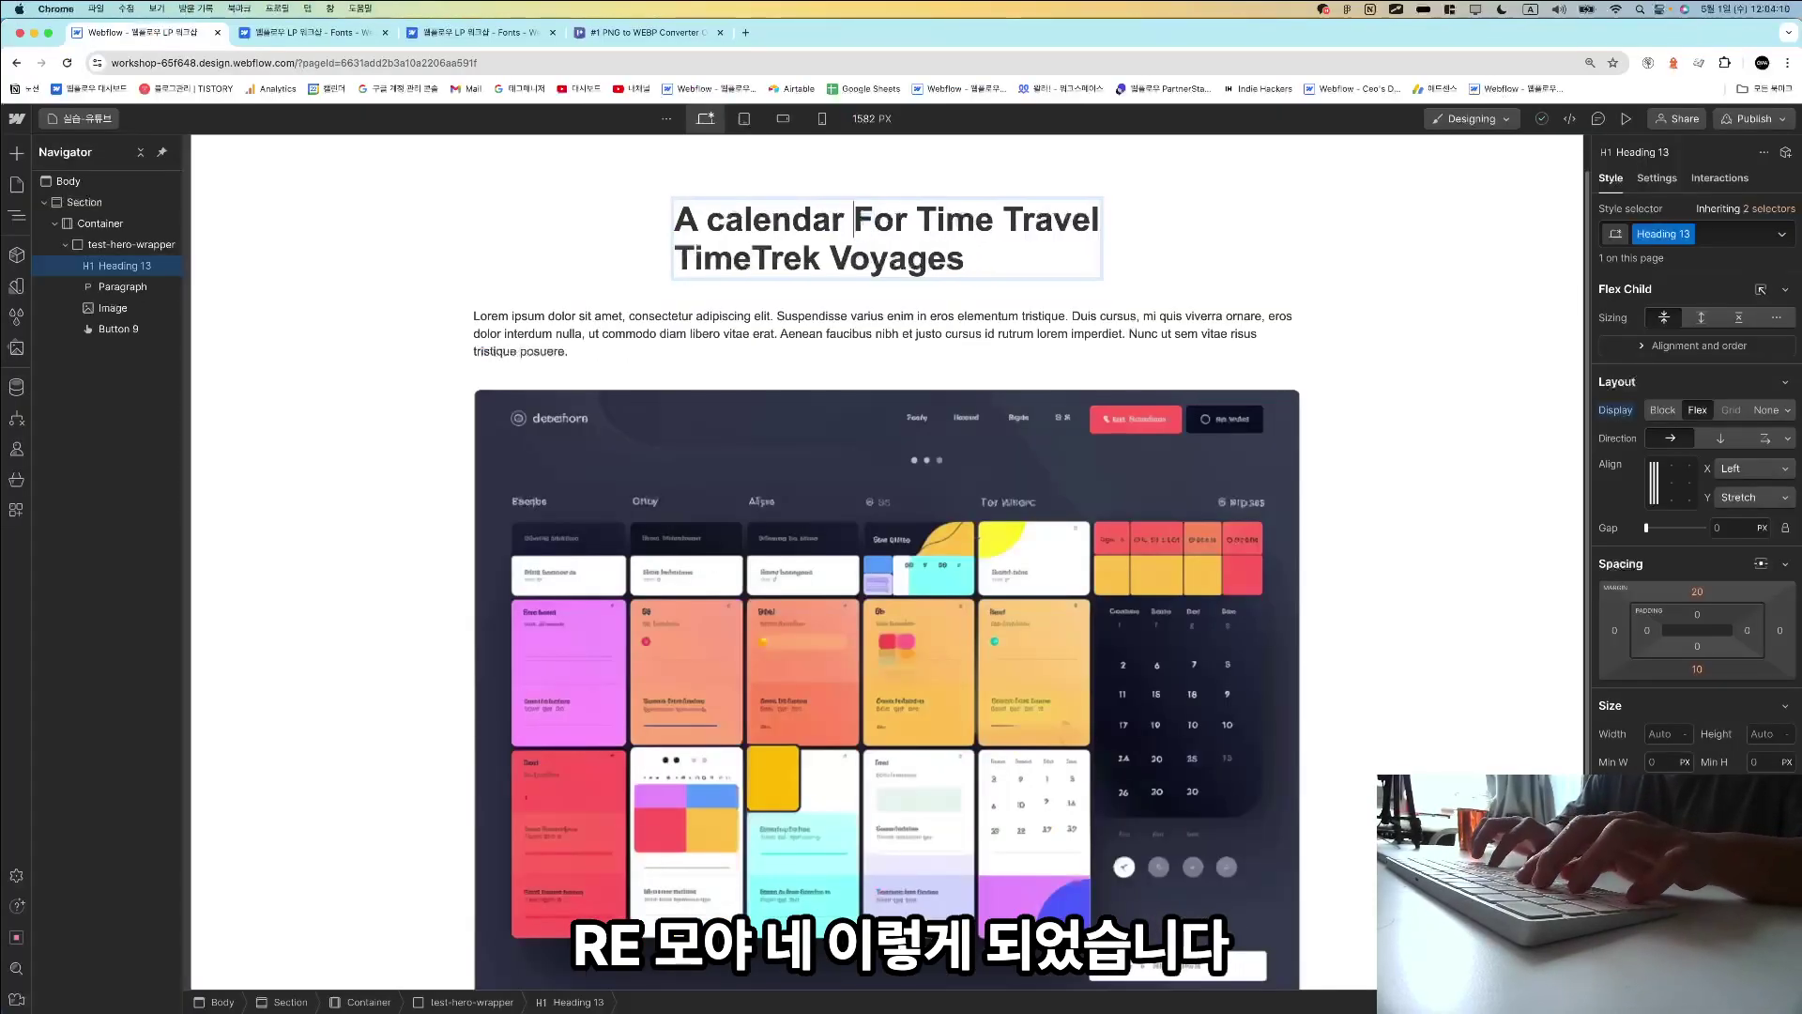
key(BackSpace)
text(C)
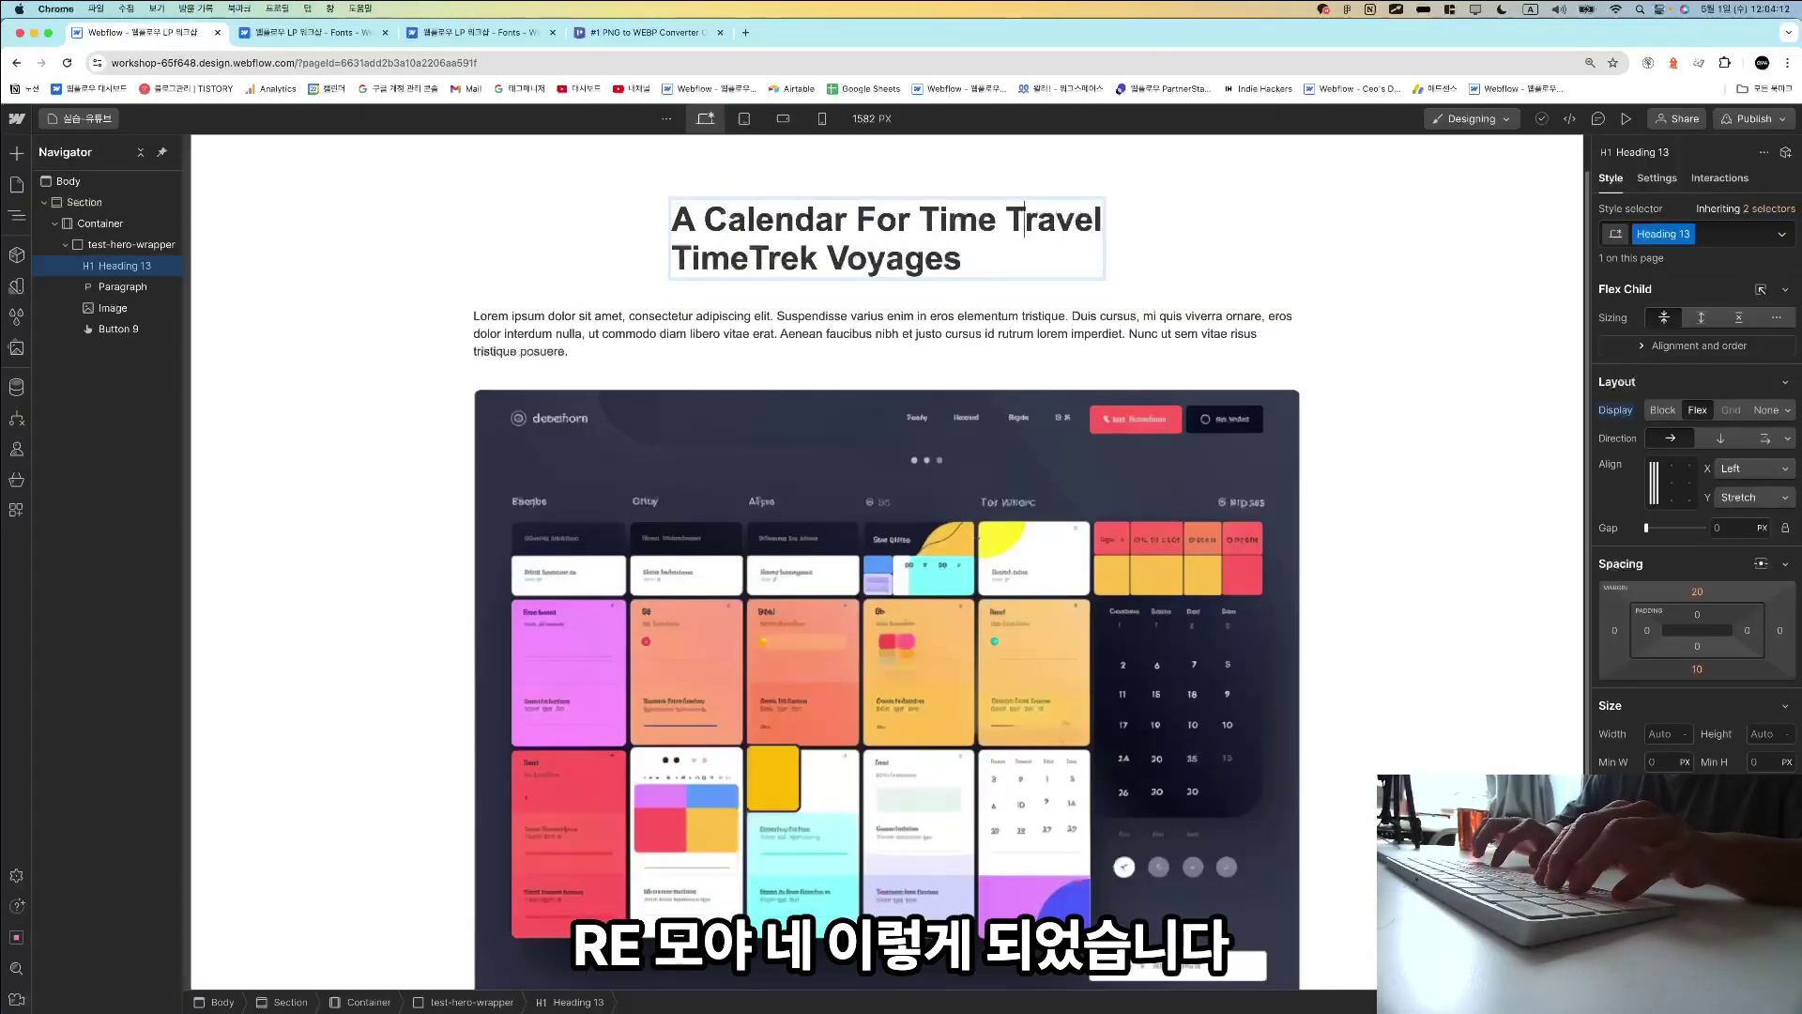
key(Escape)
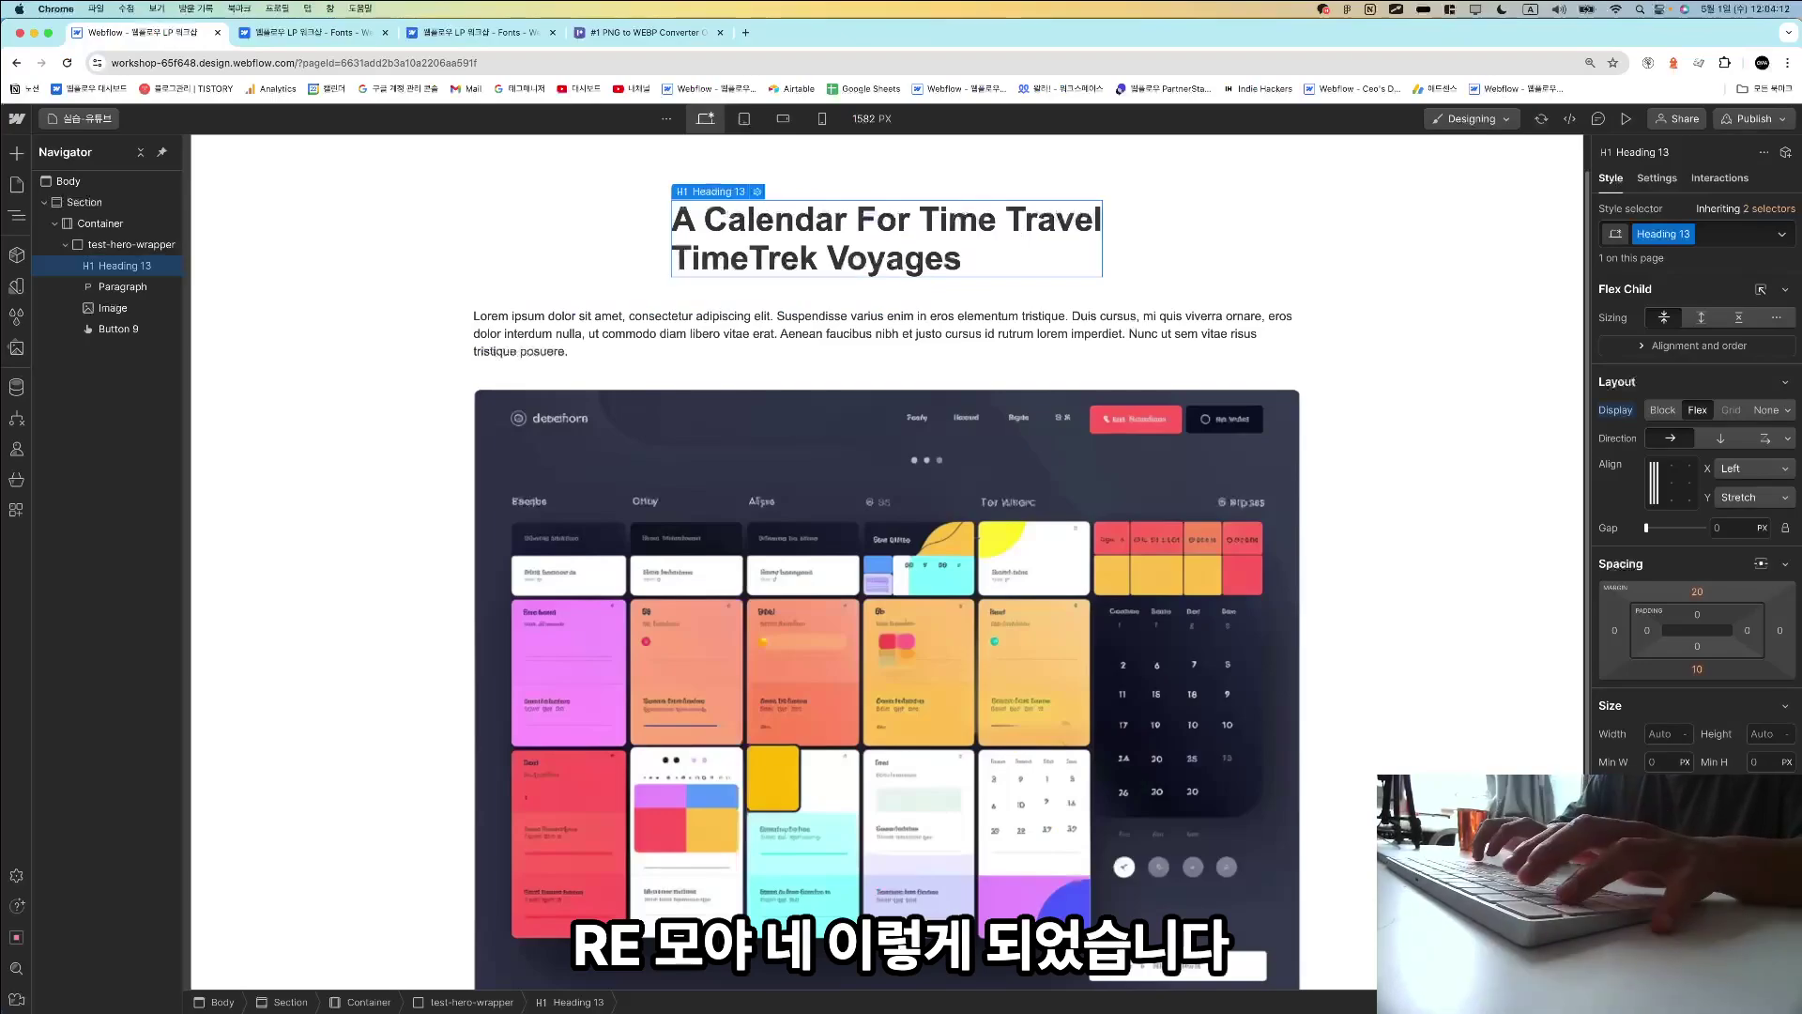
Switch to the Notion notes and compare the two heading line colours in the Flex-Vertical example.
click(836, 347)
scroll(838, 347, down, 1)
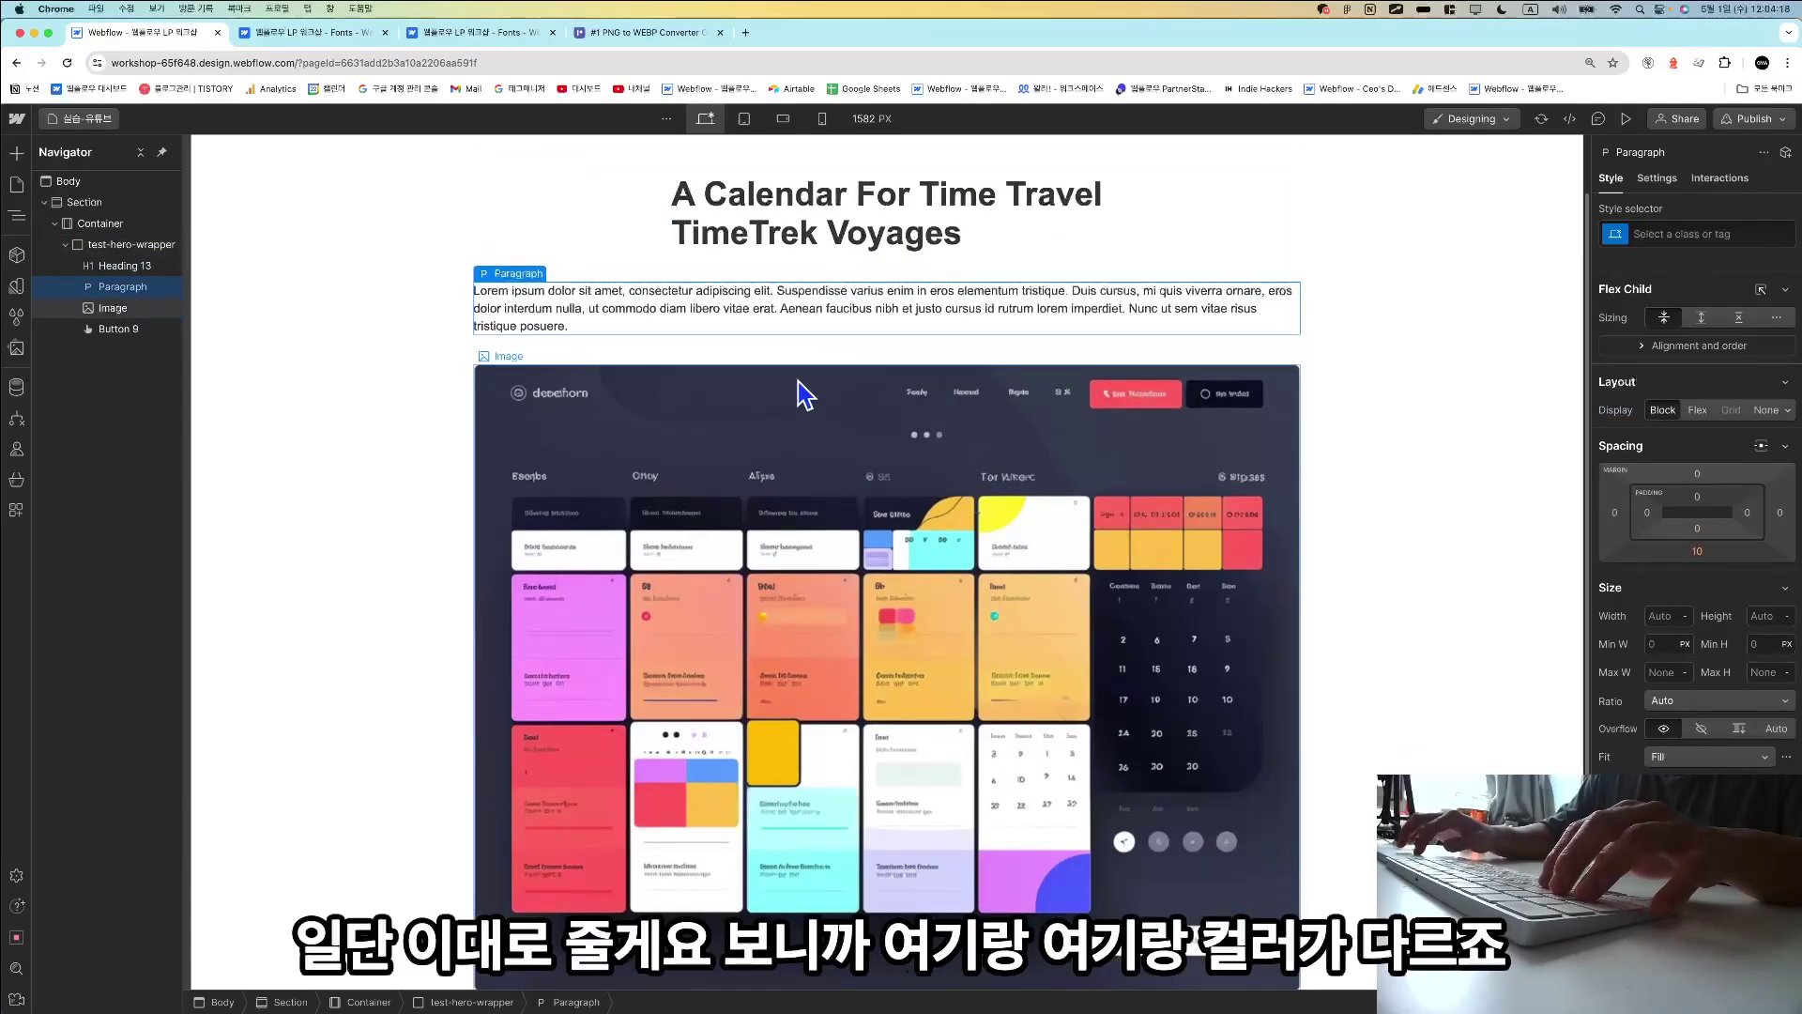
key(super+Tab)
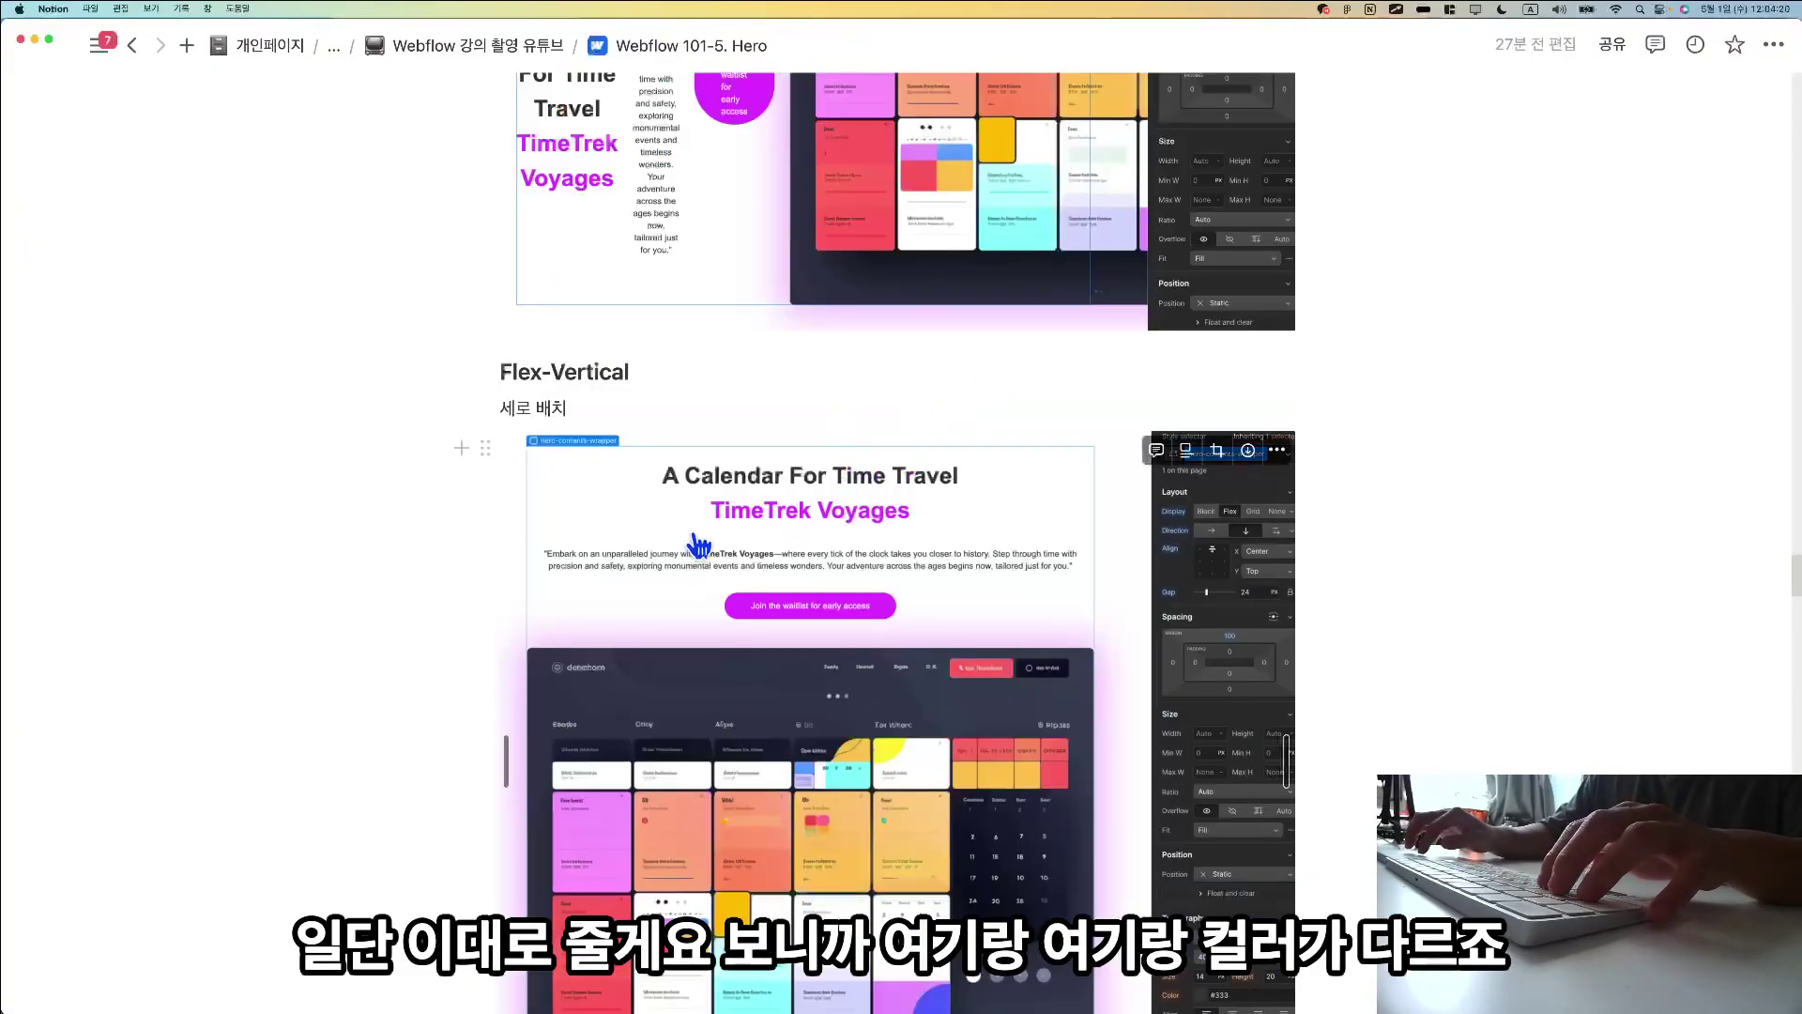
scroll(699, 544, down, 3)
scroll(704, 551, down, 2)
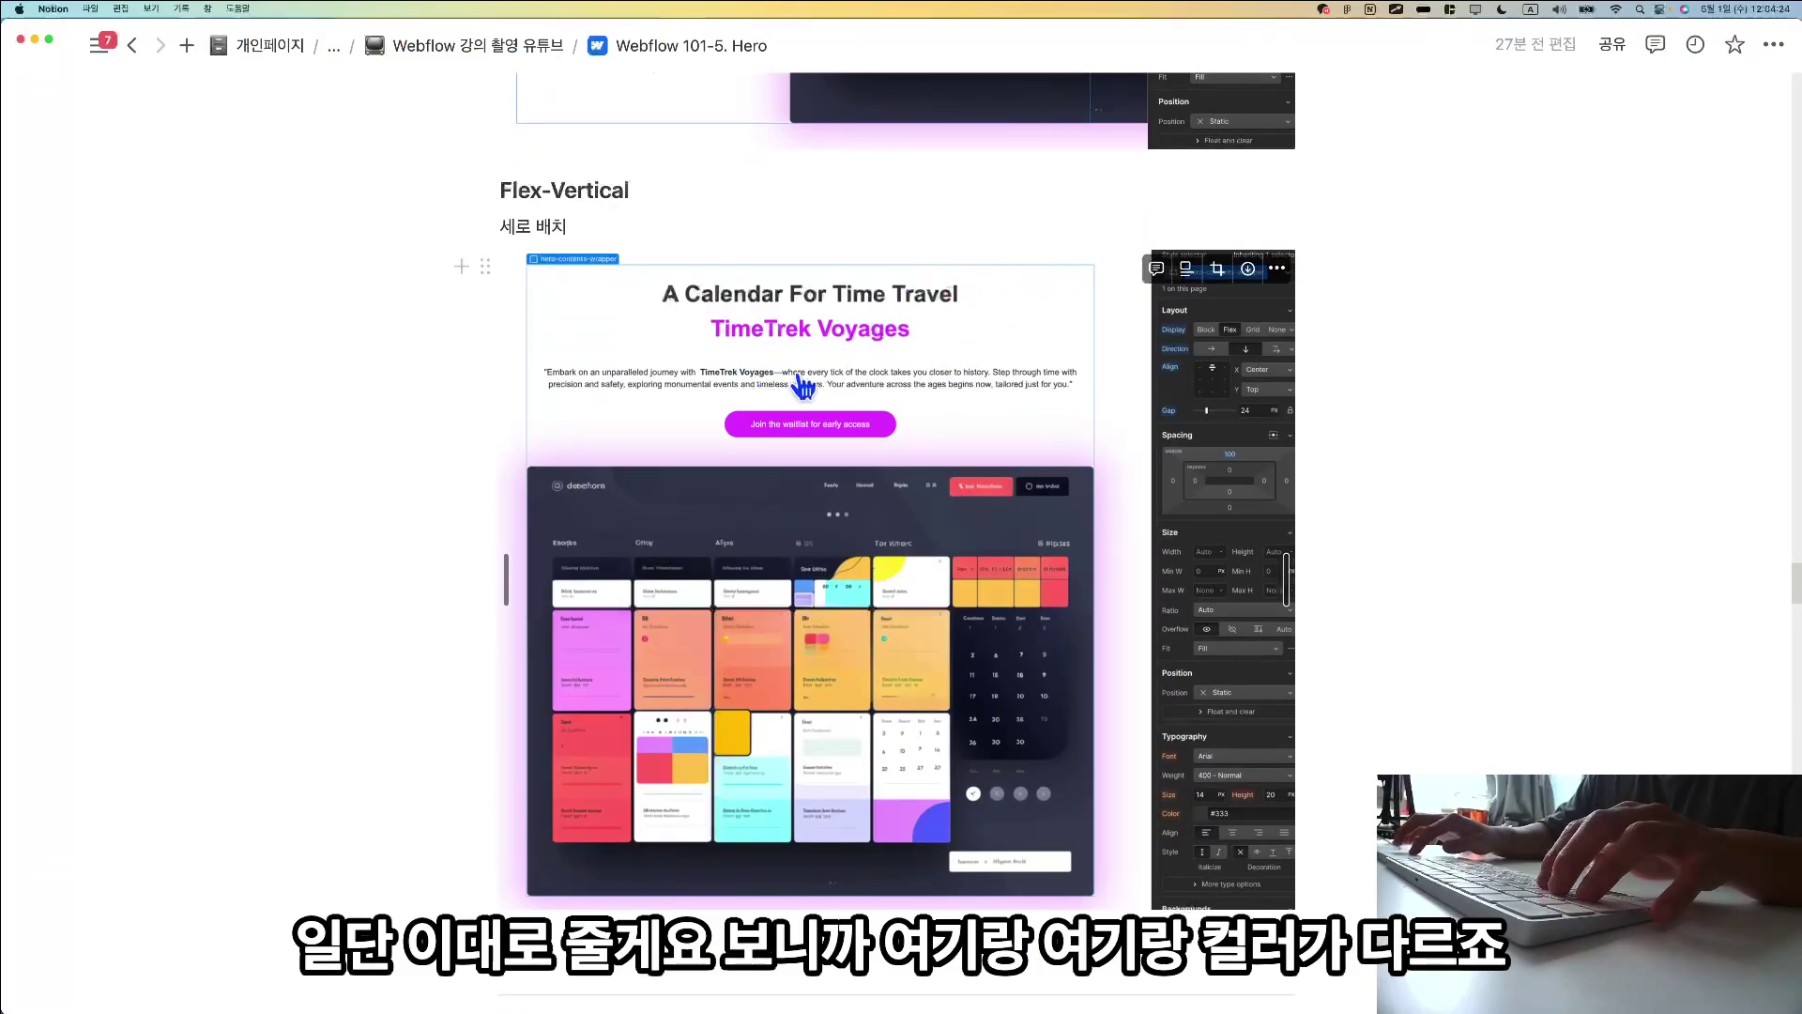
Back in Webflow, wrap the heading's second line, "TimeTrek Voyages", in its own text span.
key(super+Tab)
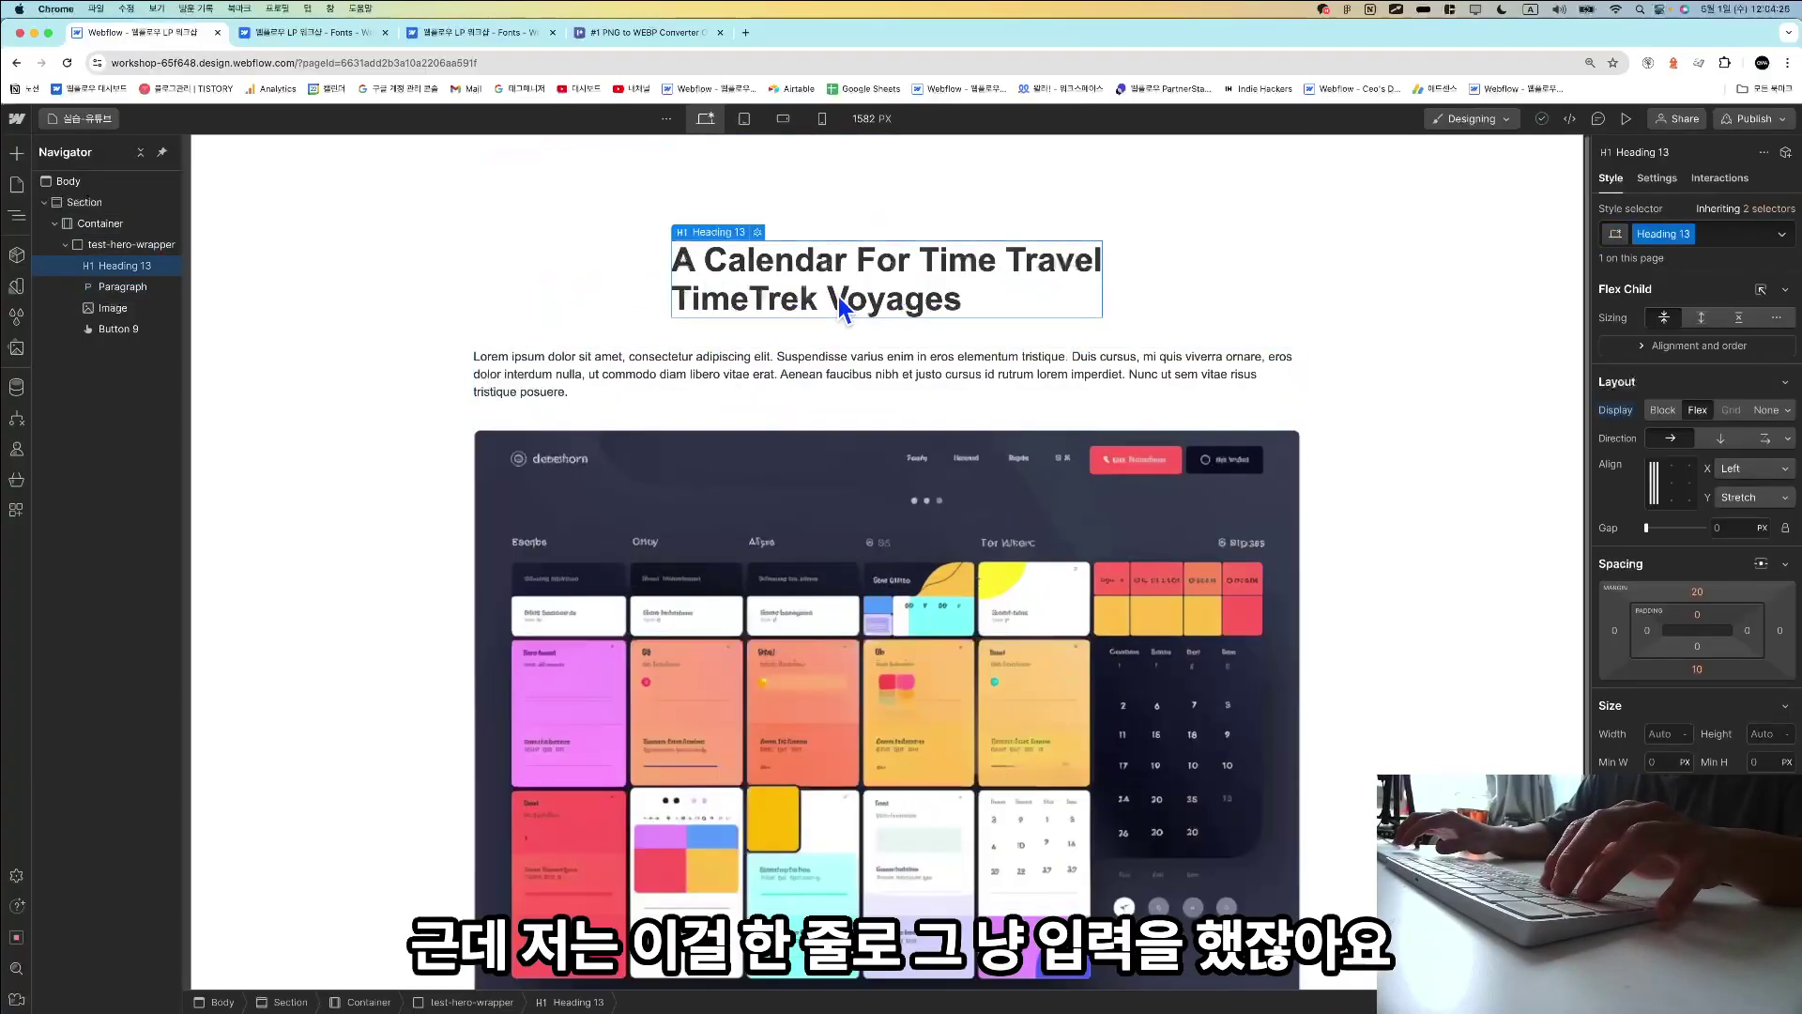
double_click(886, 308)
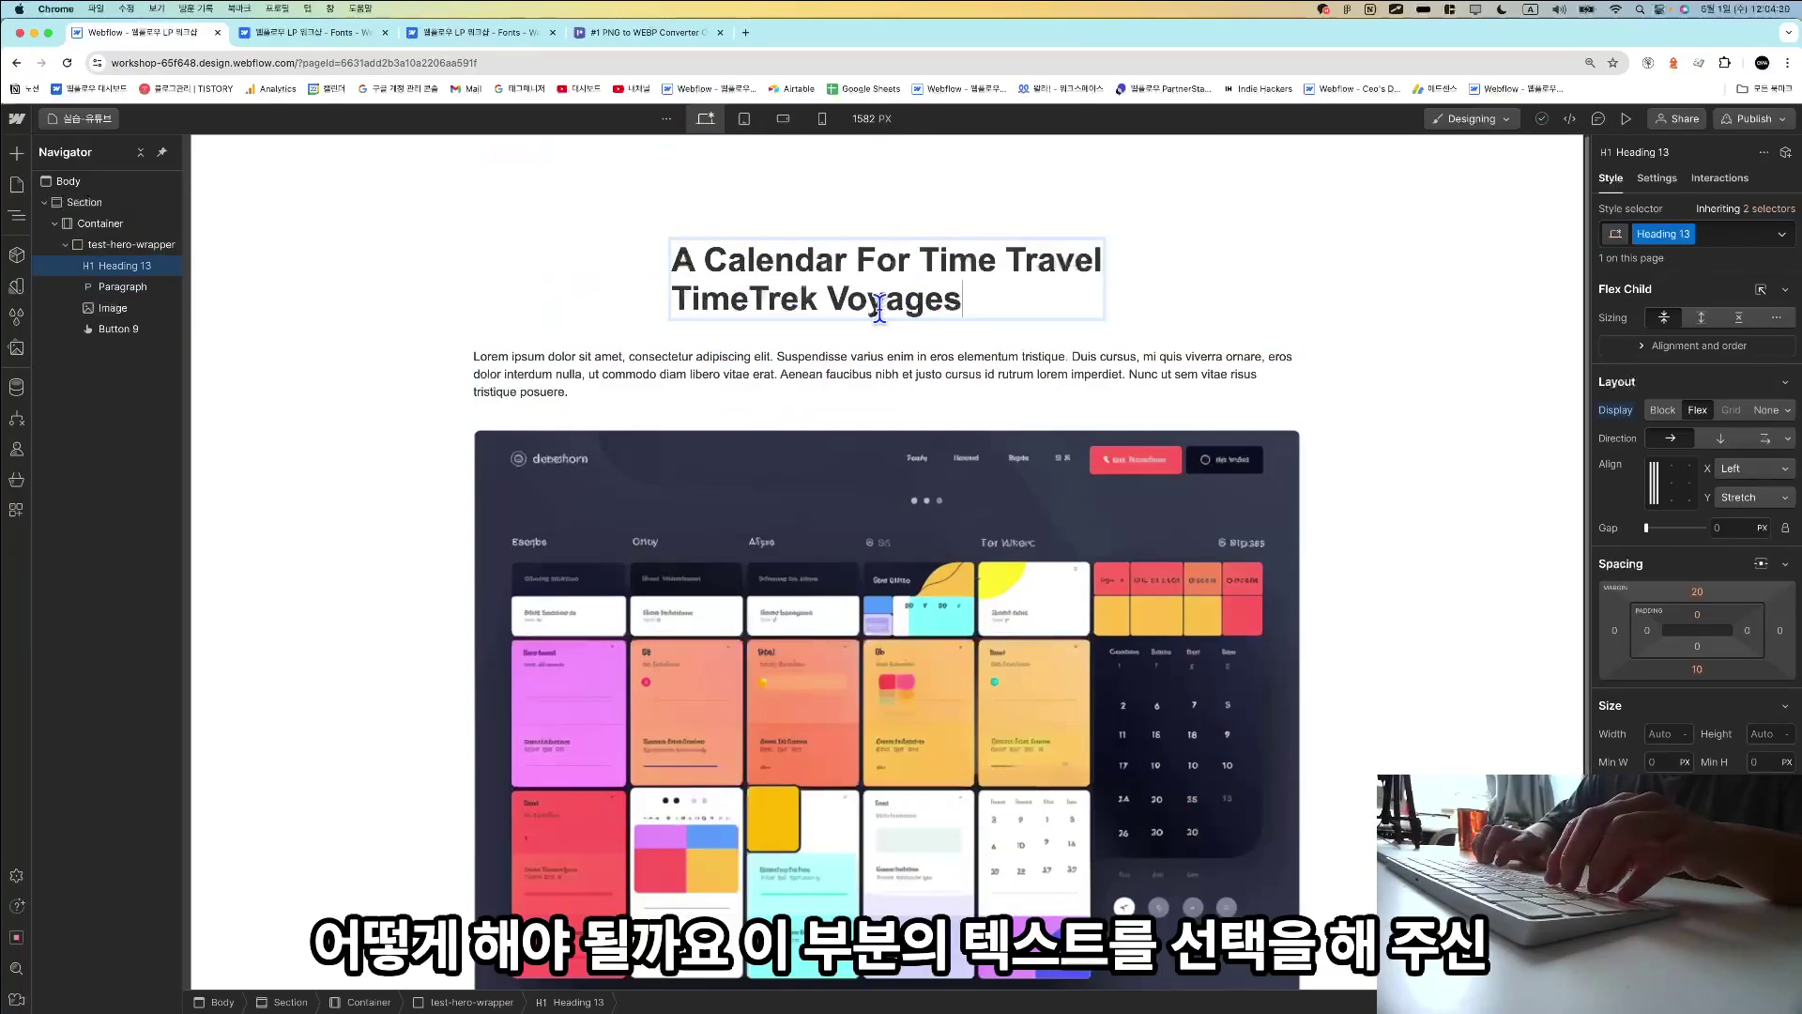
key(shift+super+Left)
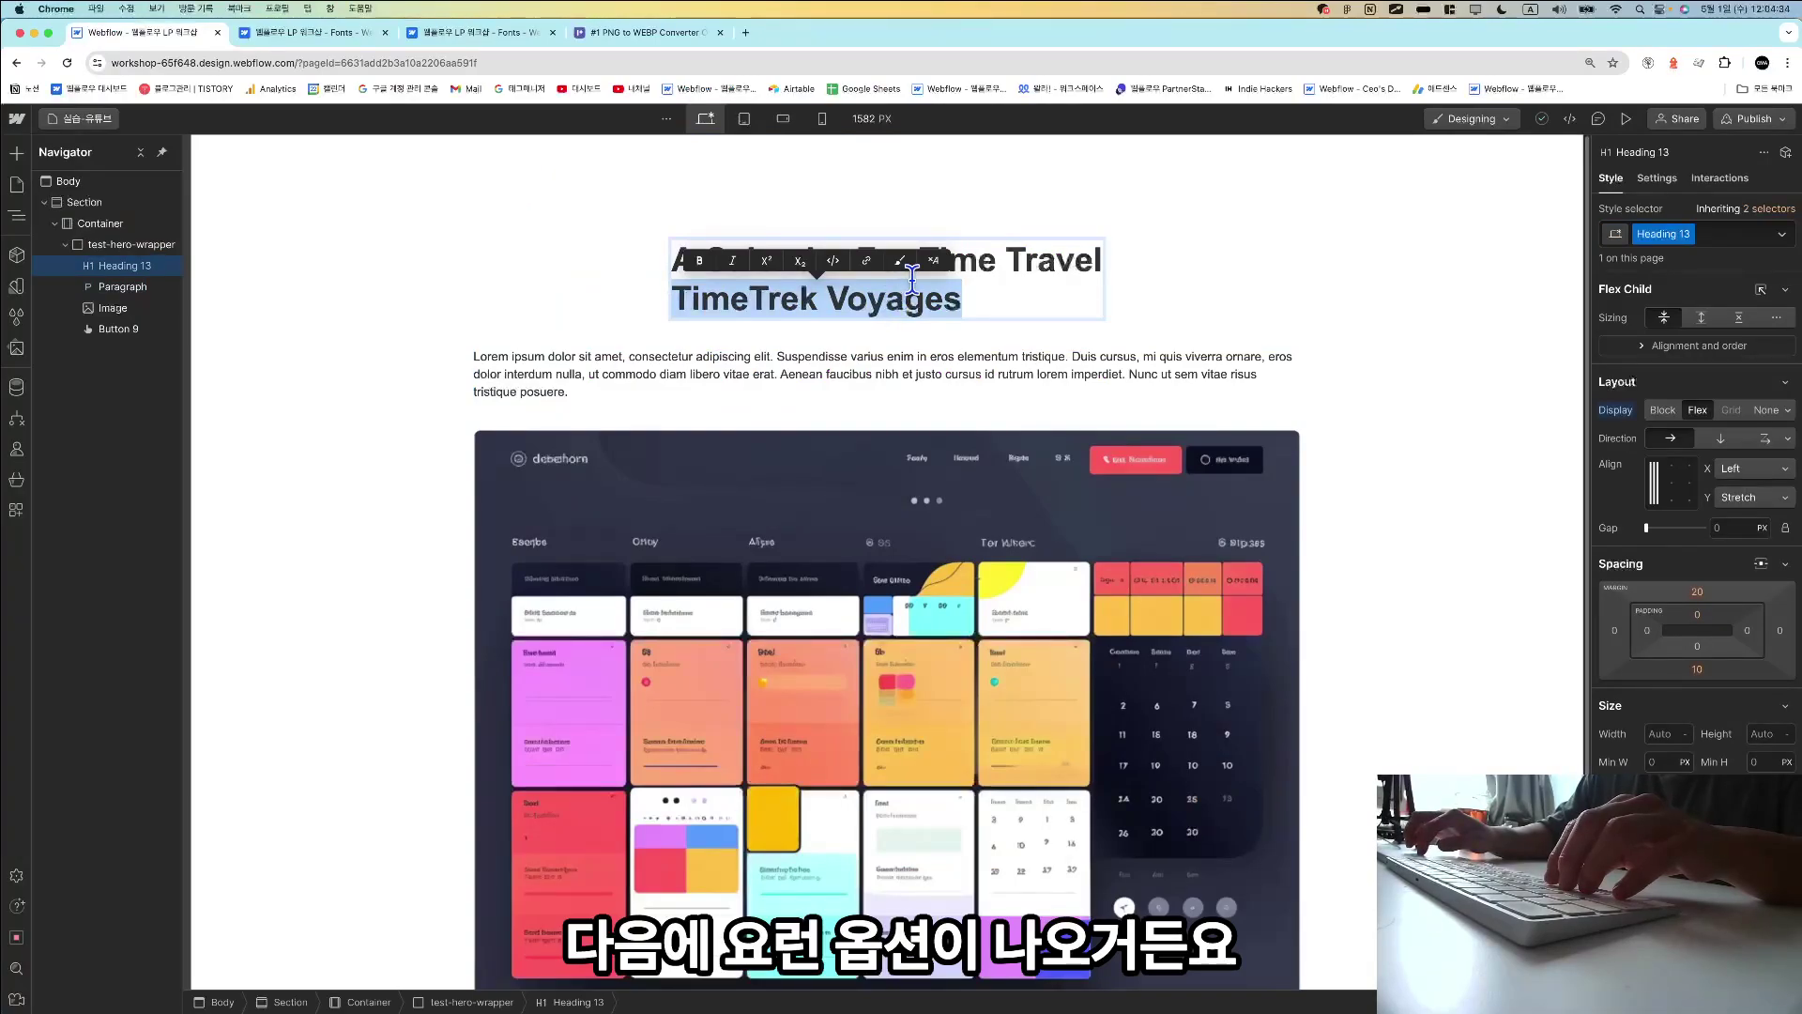
key(super+equal)
key(super+equal)
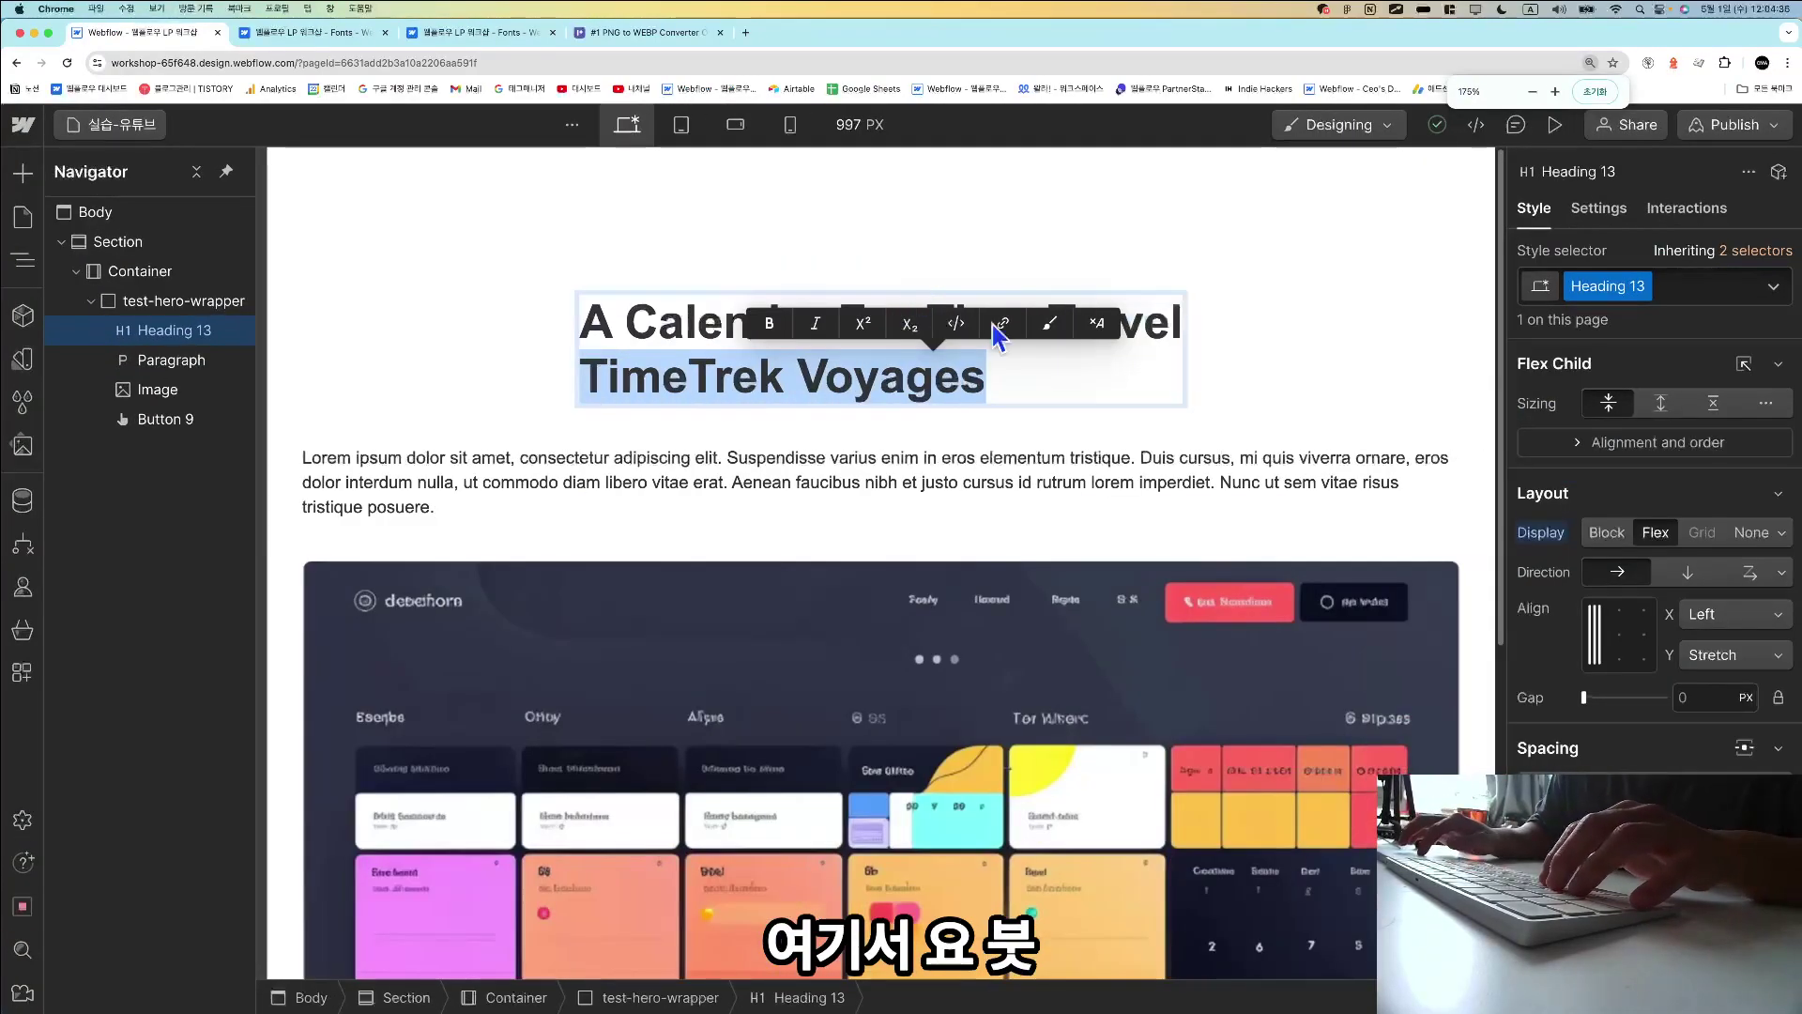
click(1048, 323)
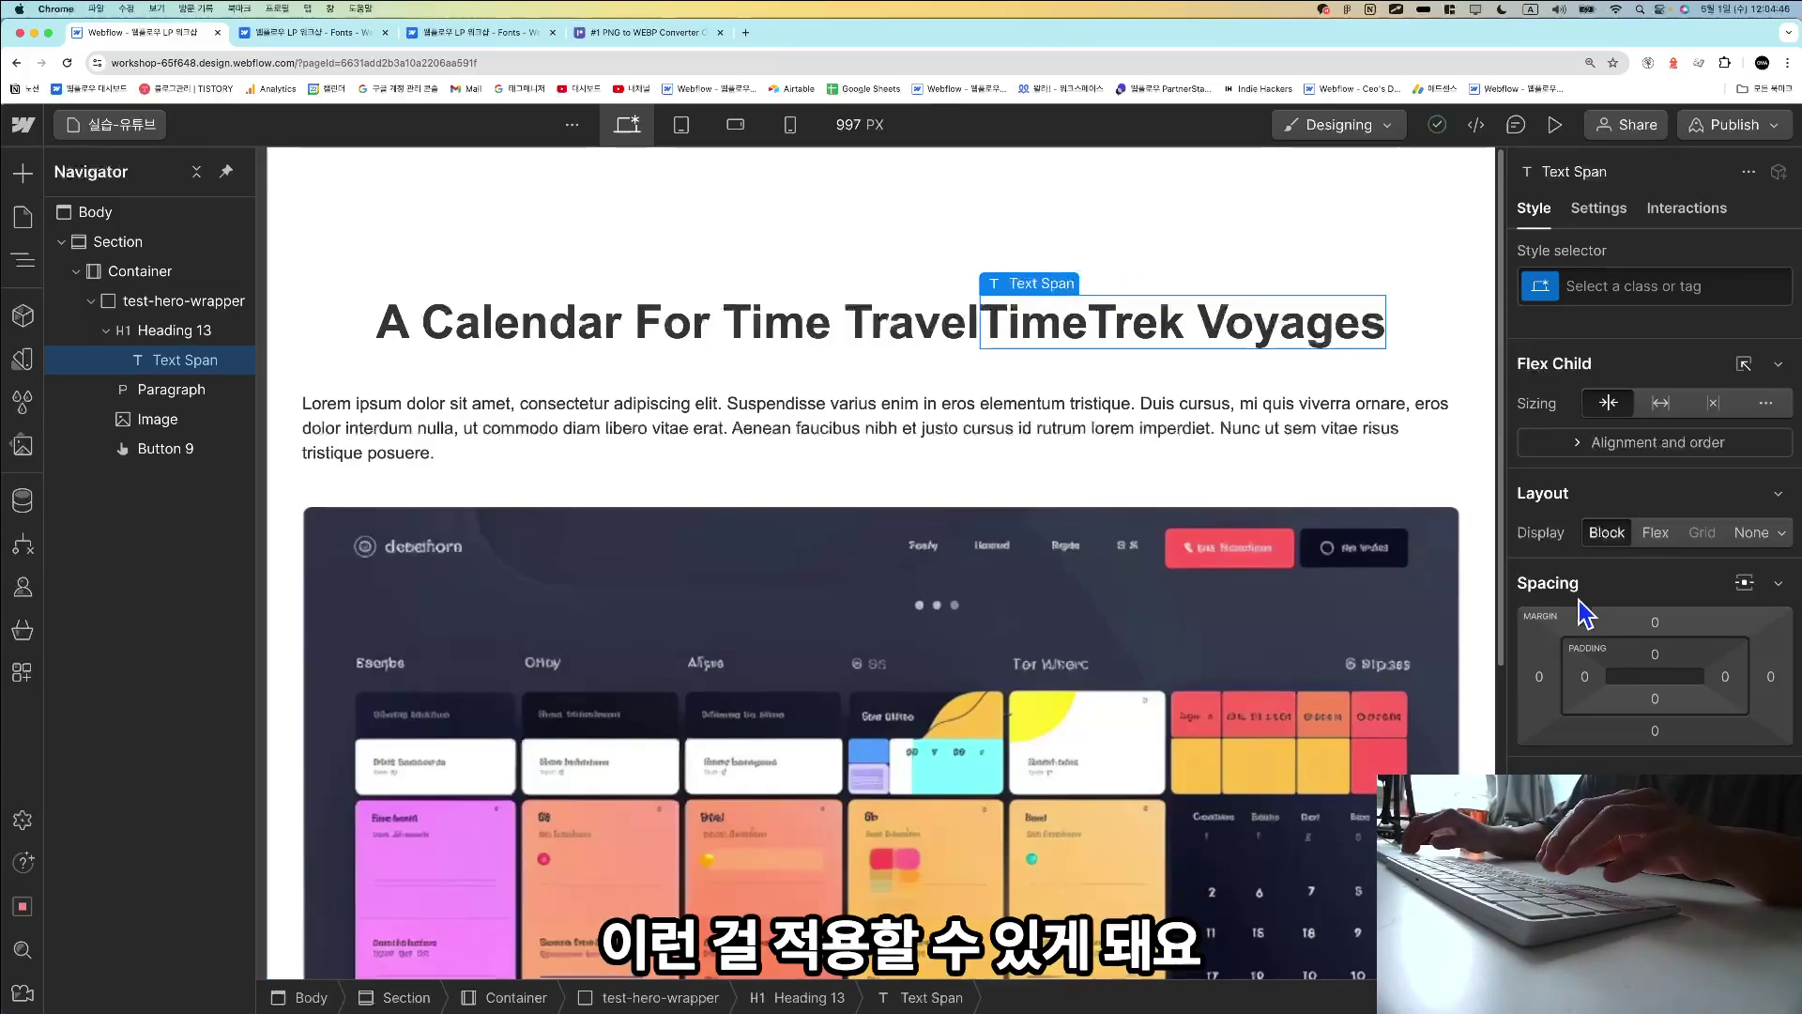
Set the text colour of the "TimeTrek Voyages" span to bright purple, #d634ff.
scroll(1586, 615, down, 5)
scroll(1586, 614, down, 4)
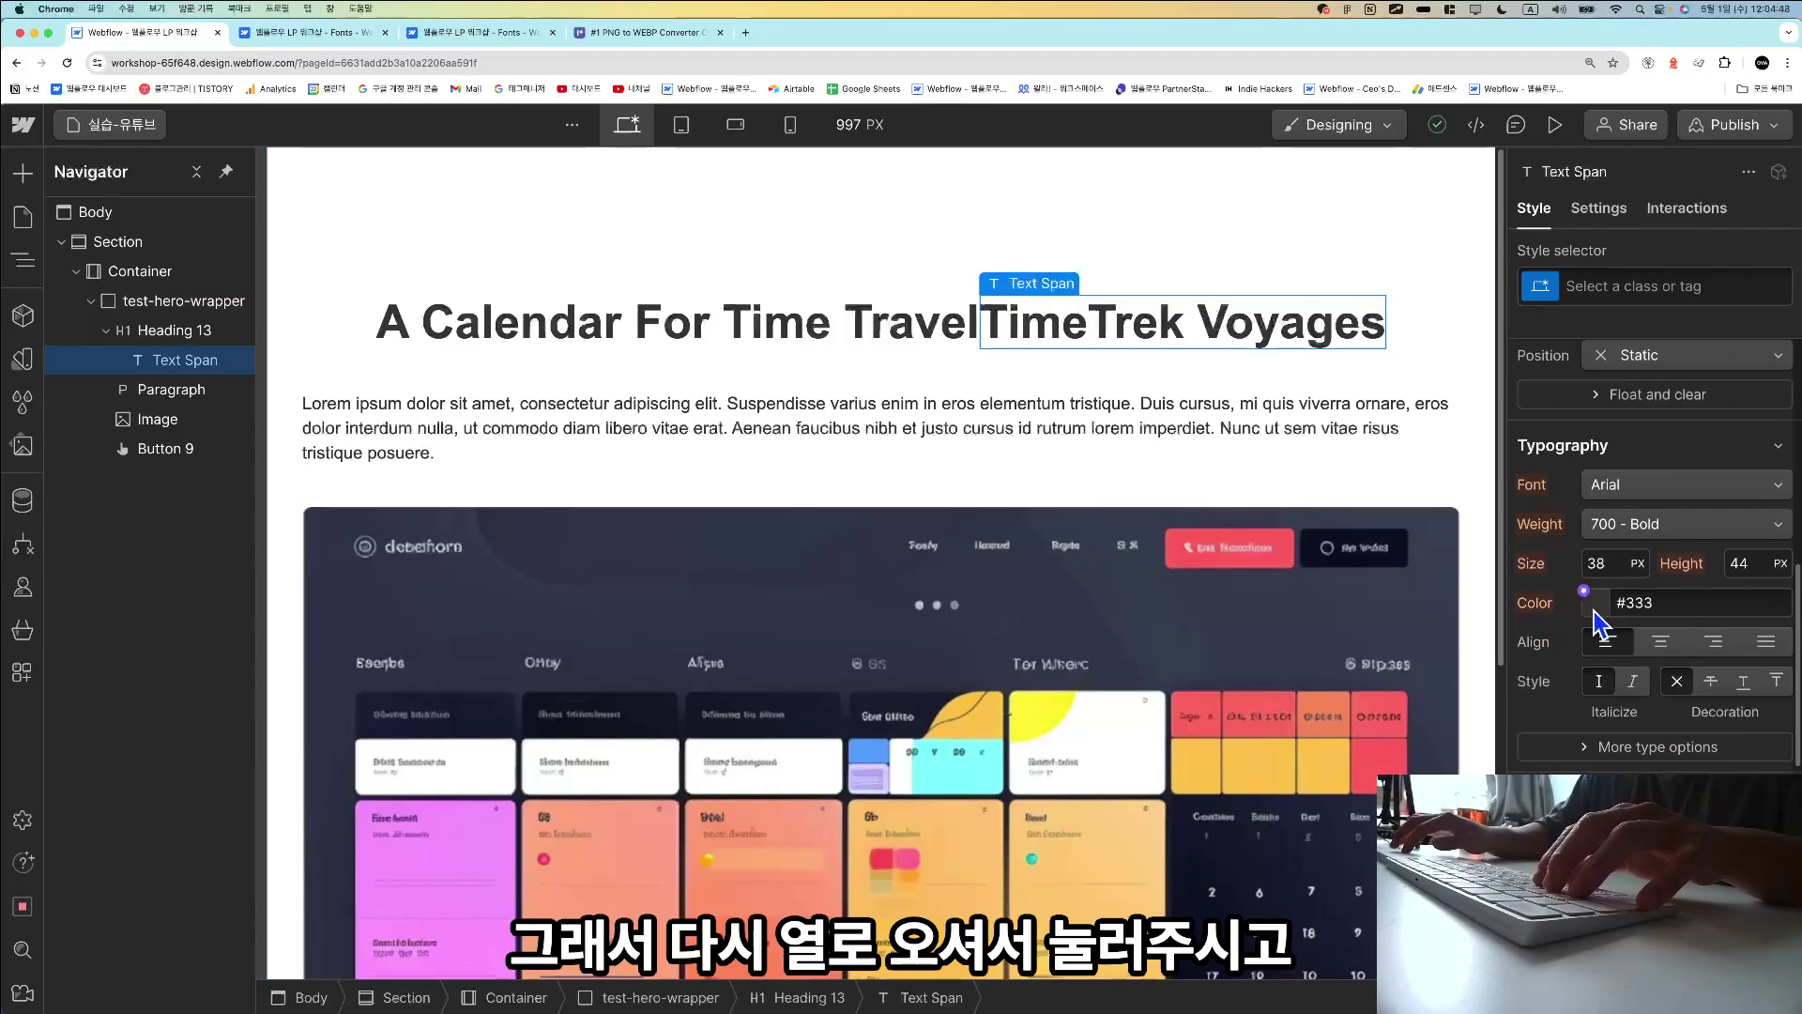
click(1594, 603)
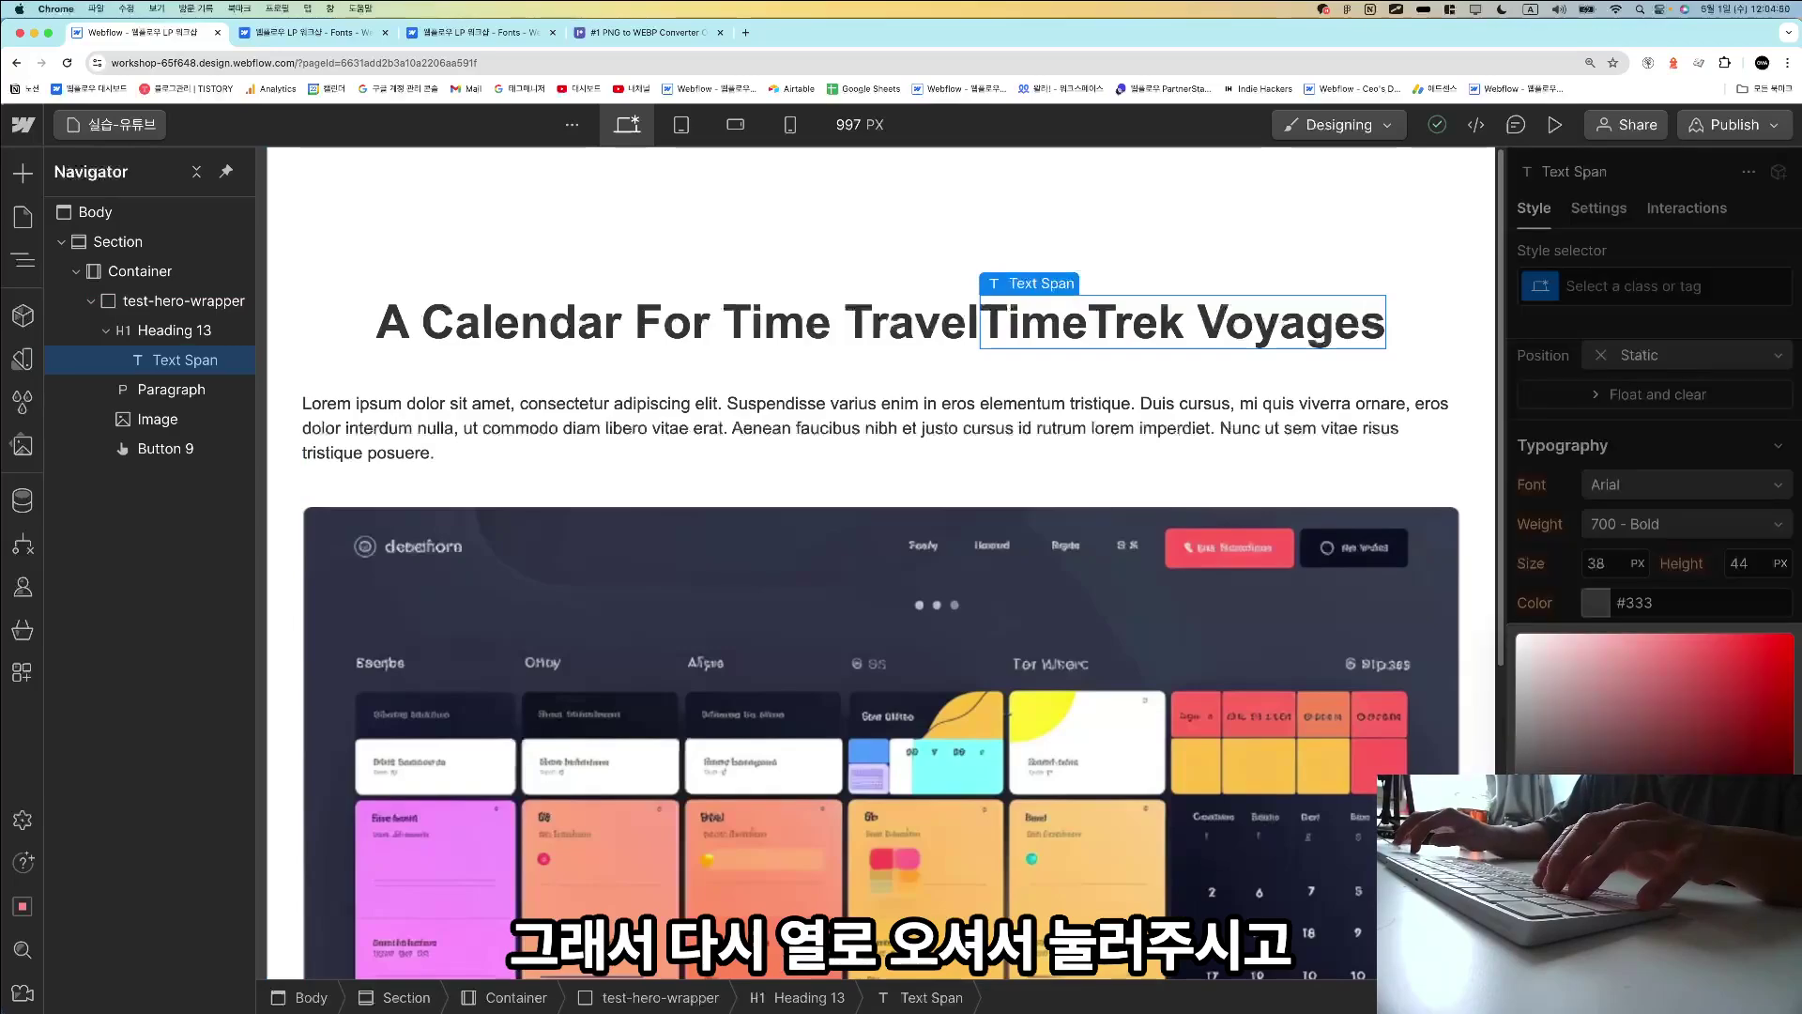
click(1725, 838)
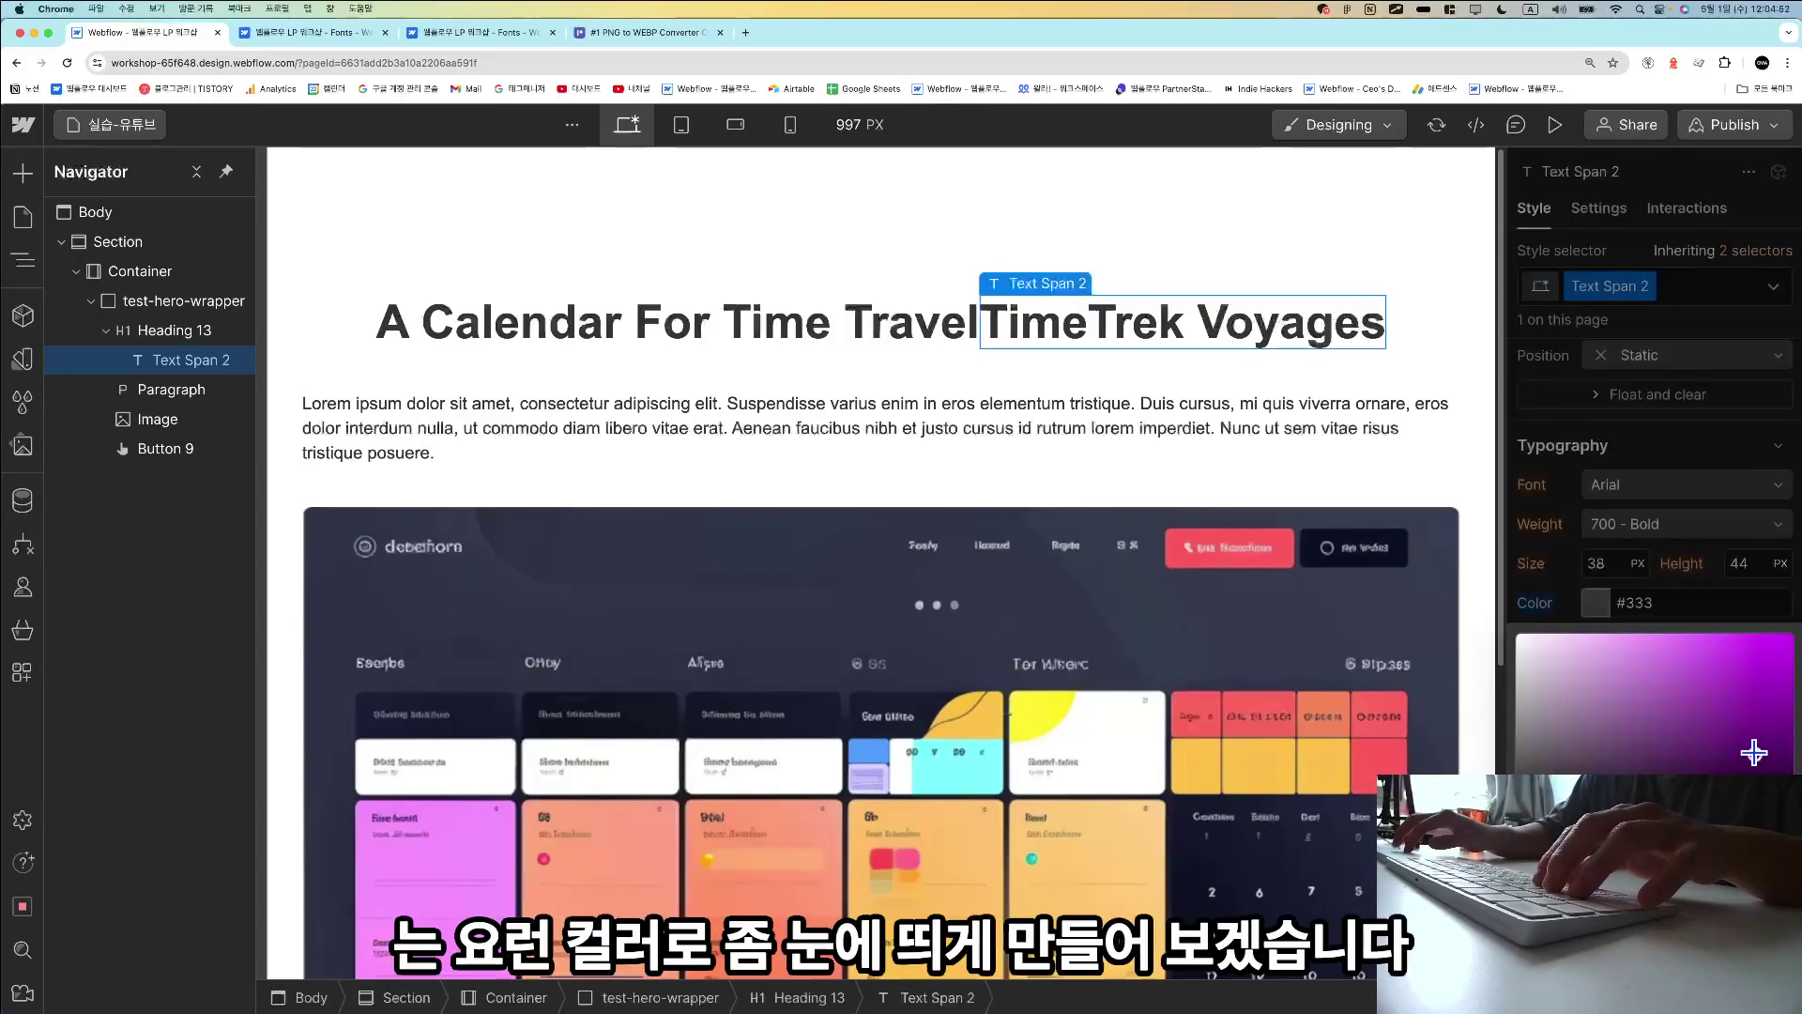
mouse_move(1755, 751)
mouse_down()
mouse_move(1754, 574)
mouse_move(1730, 566)
mouse_up()
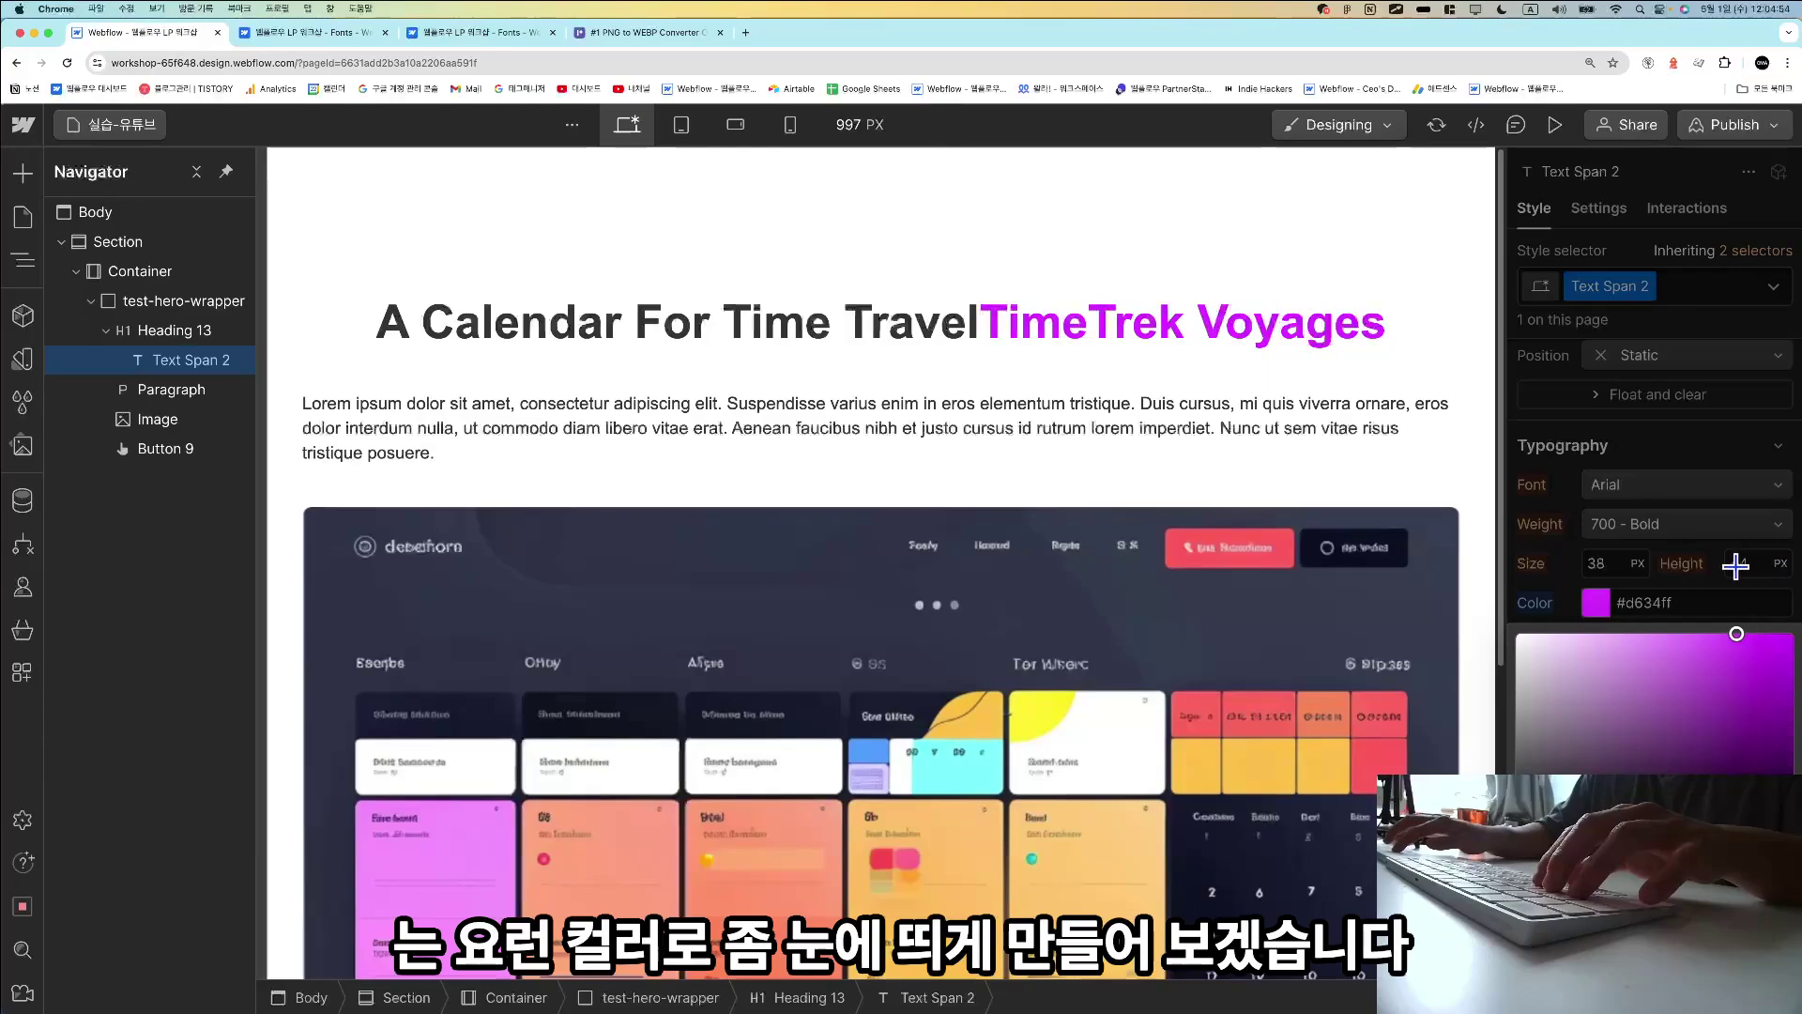
Set the heading's flex direction to vertical and its horizontal alignment to Center so both lines stack centred.
click(764, 327)
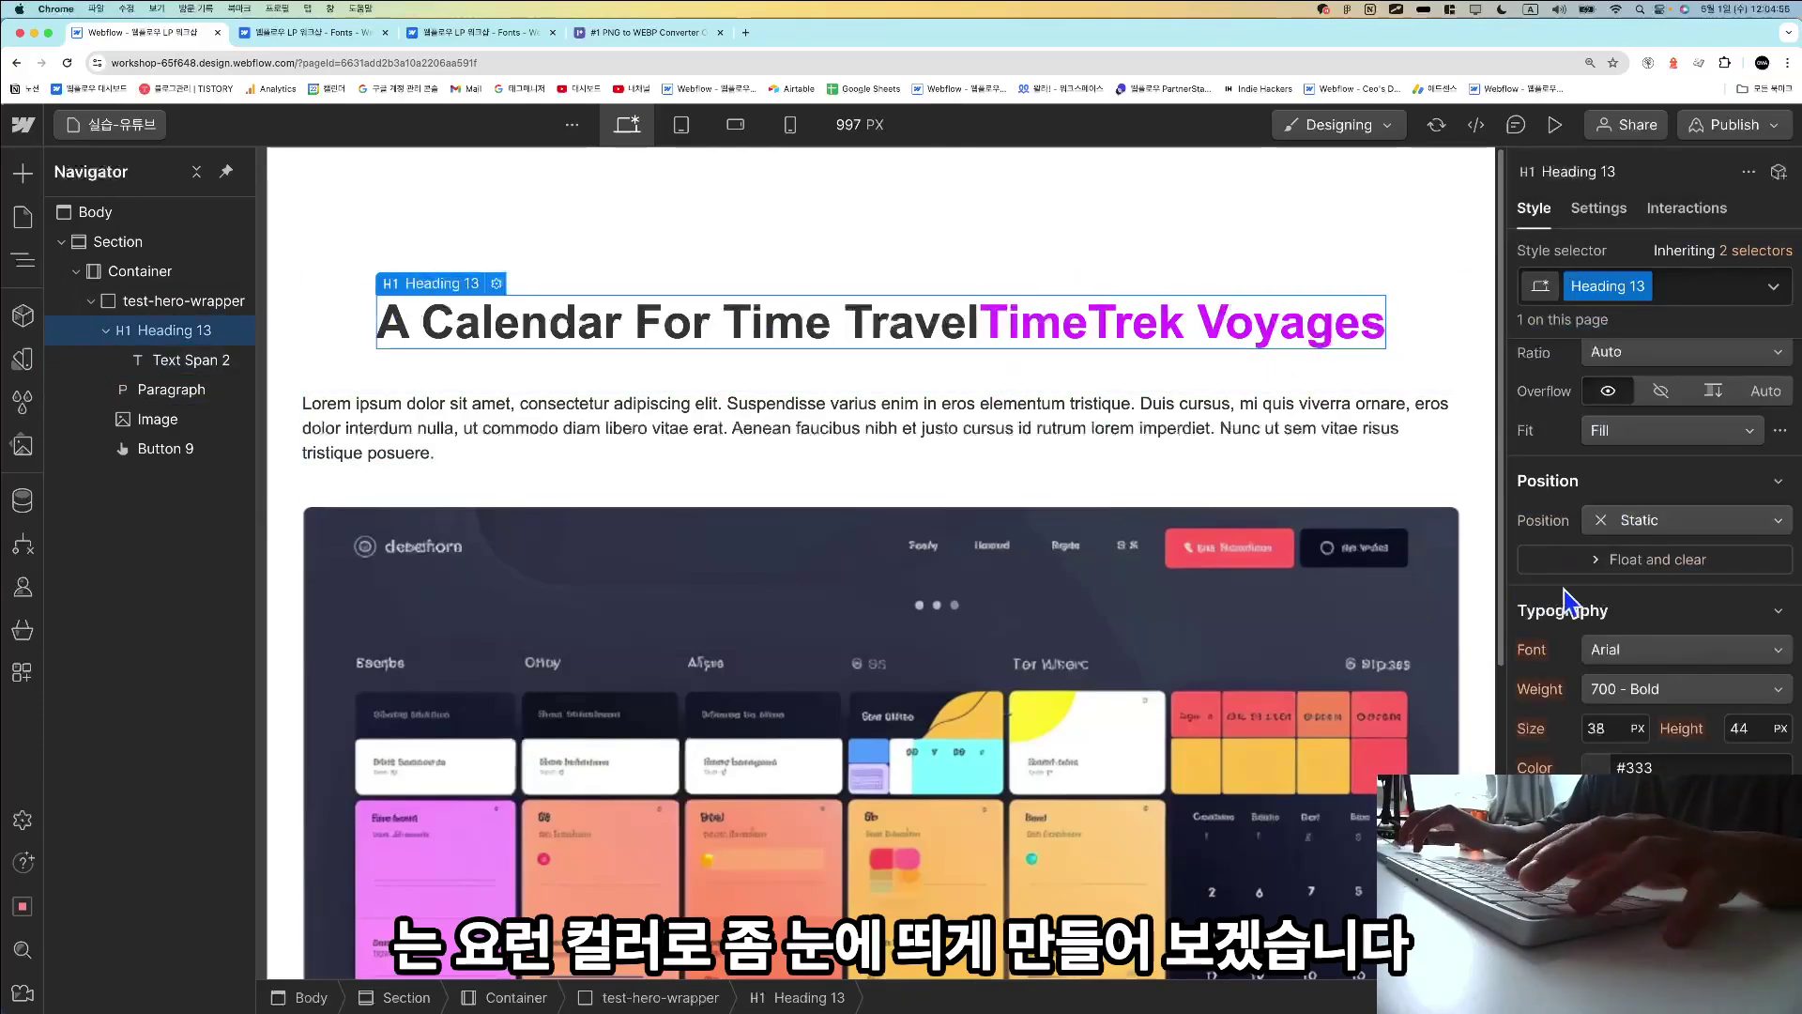
scroll(1714, 631, up, 5)
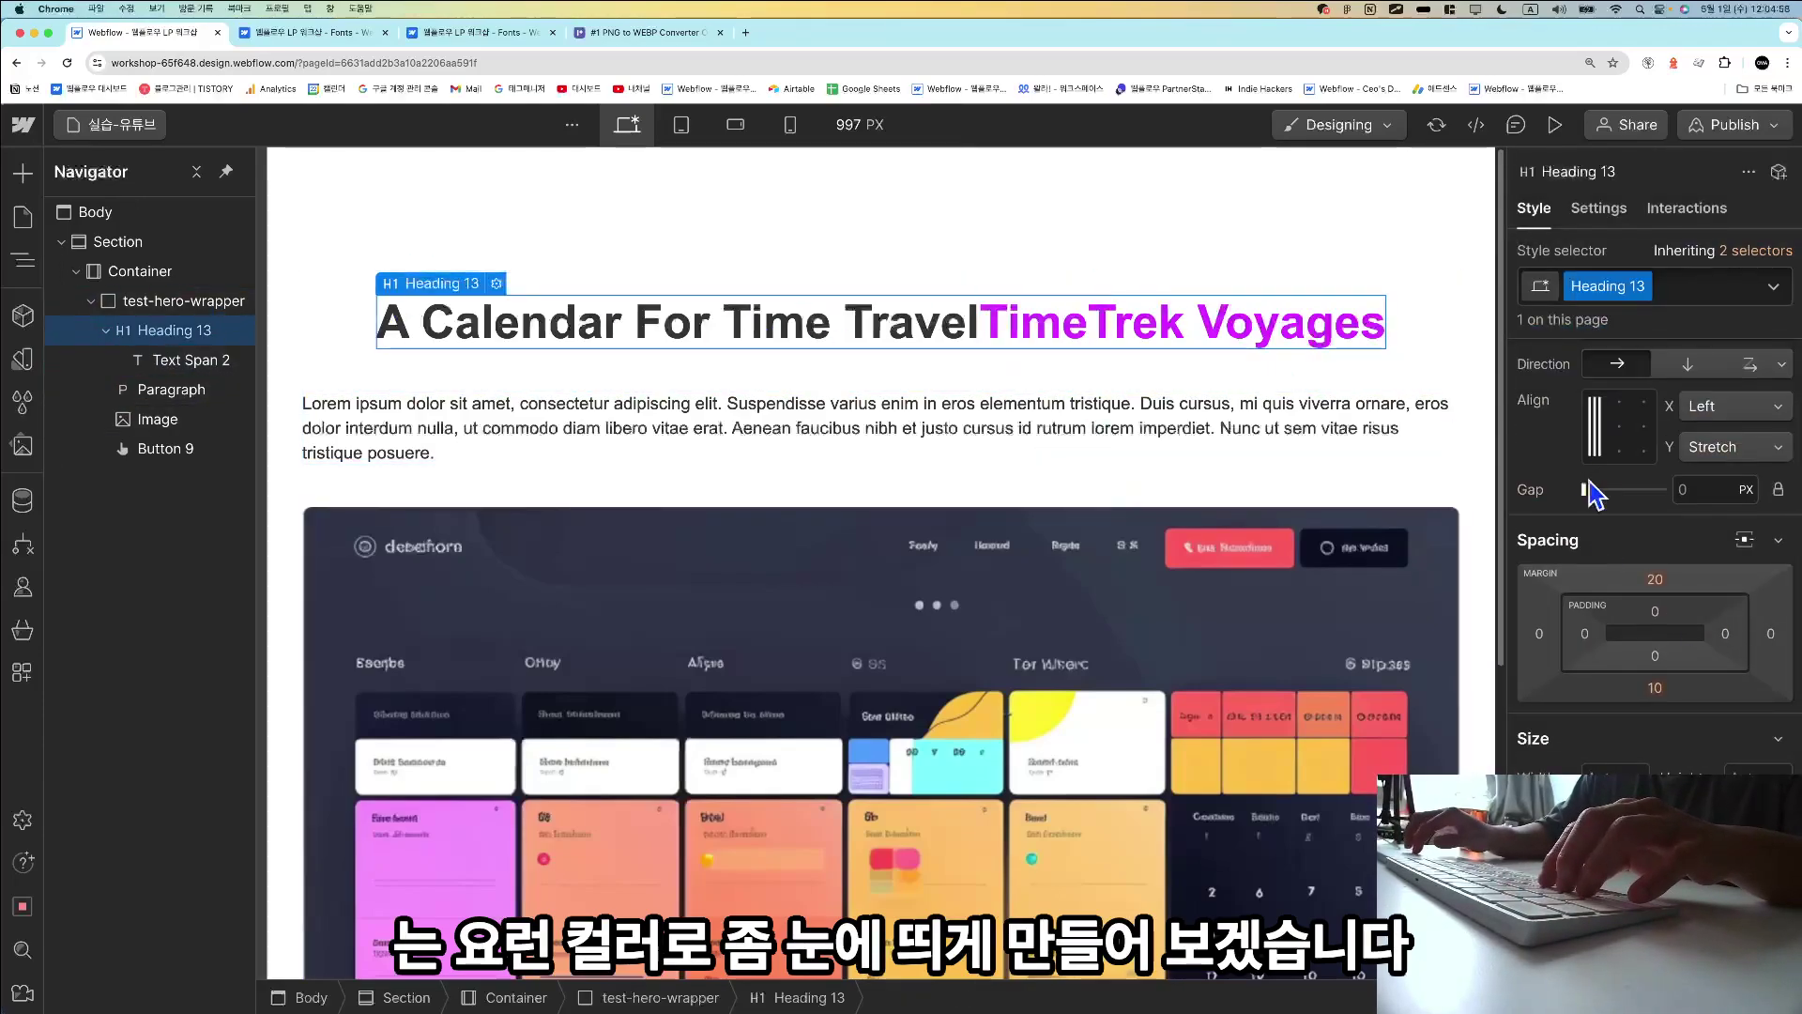
click(1687, 364)
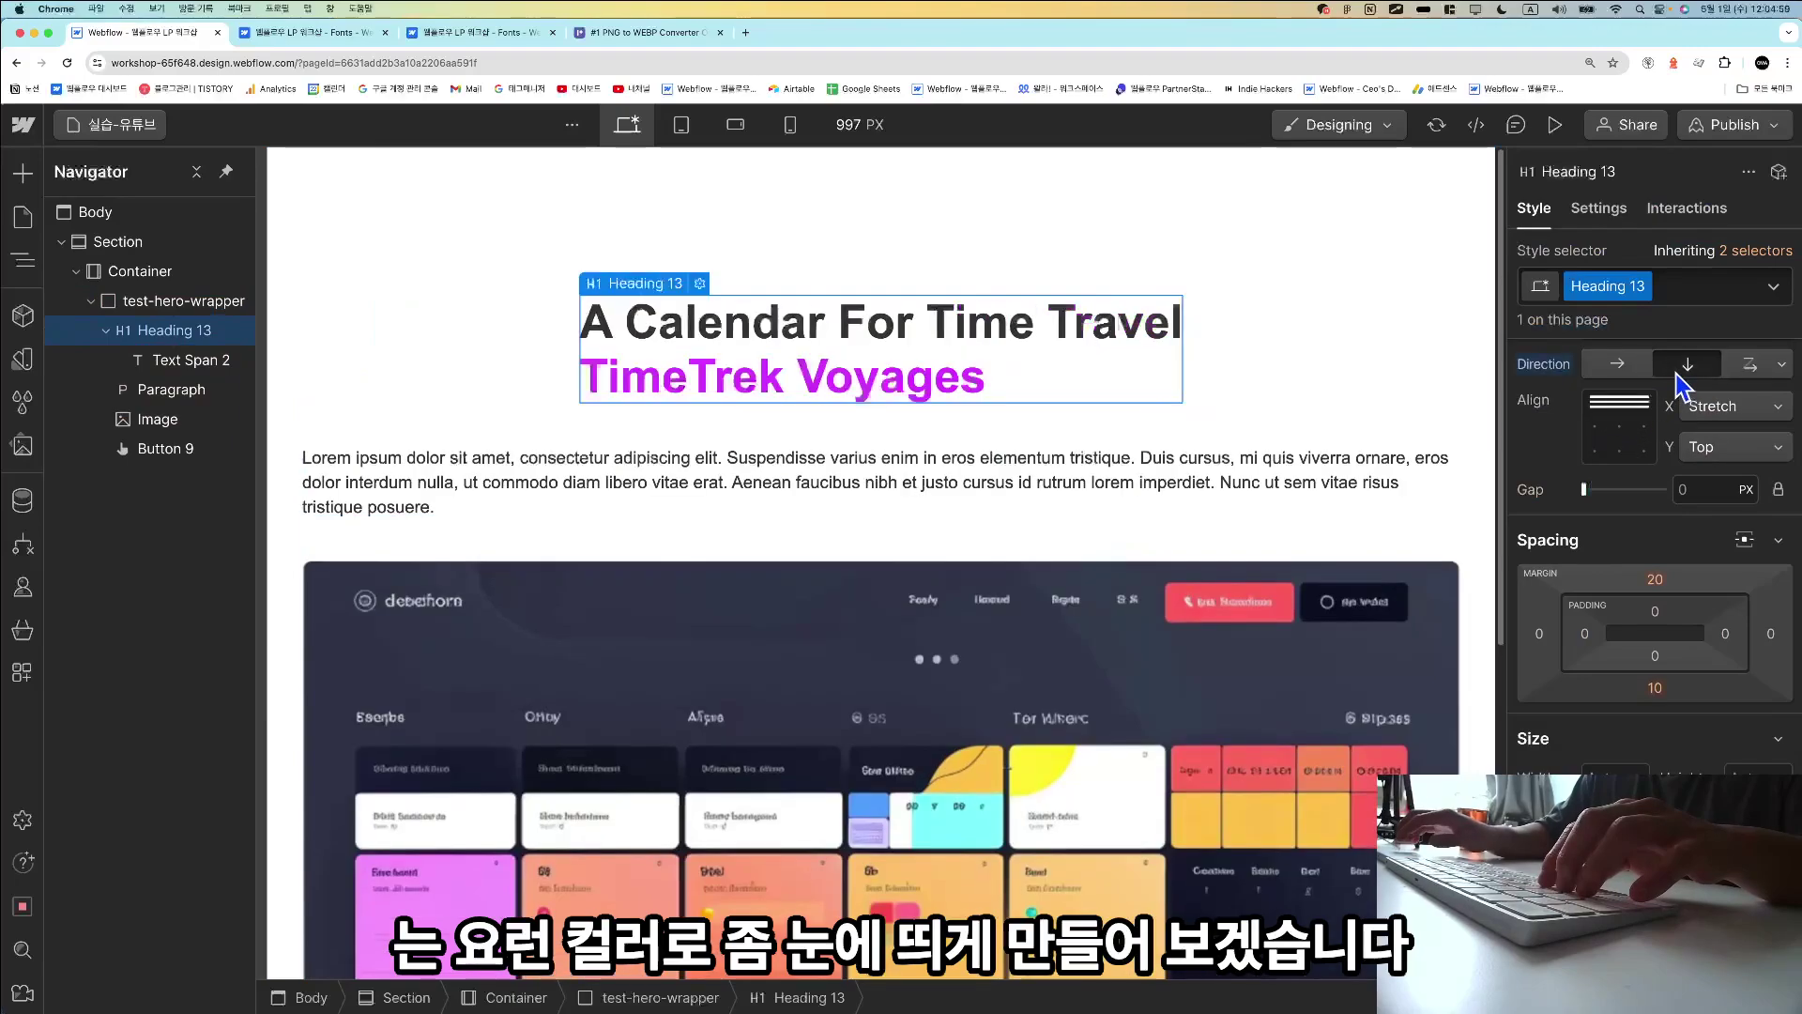
click(1633, 422)
Review the flex direction and alignment settings of test-hero-wrapper and the heading, and examine the heading's text span.
click(286, 278)
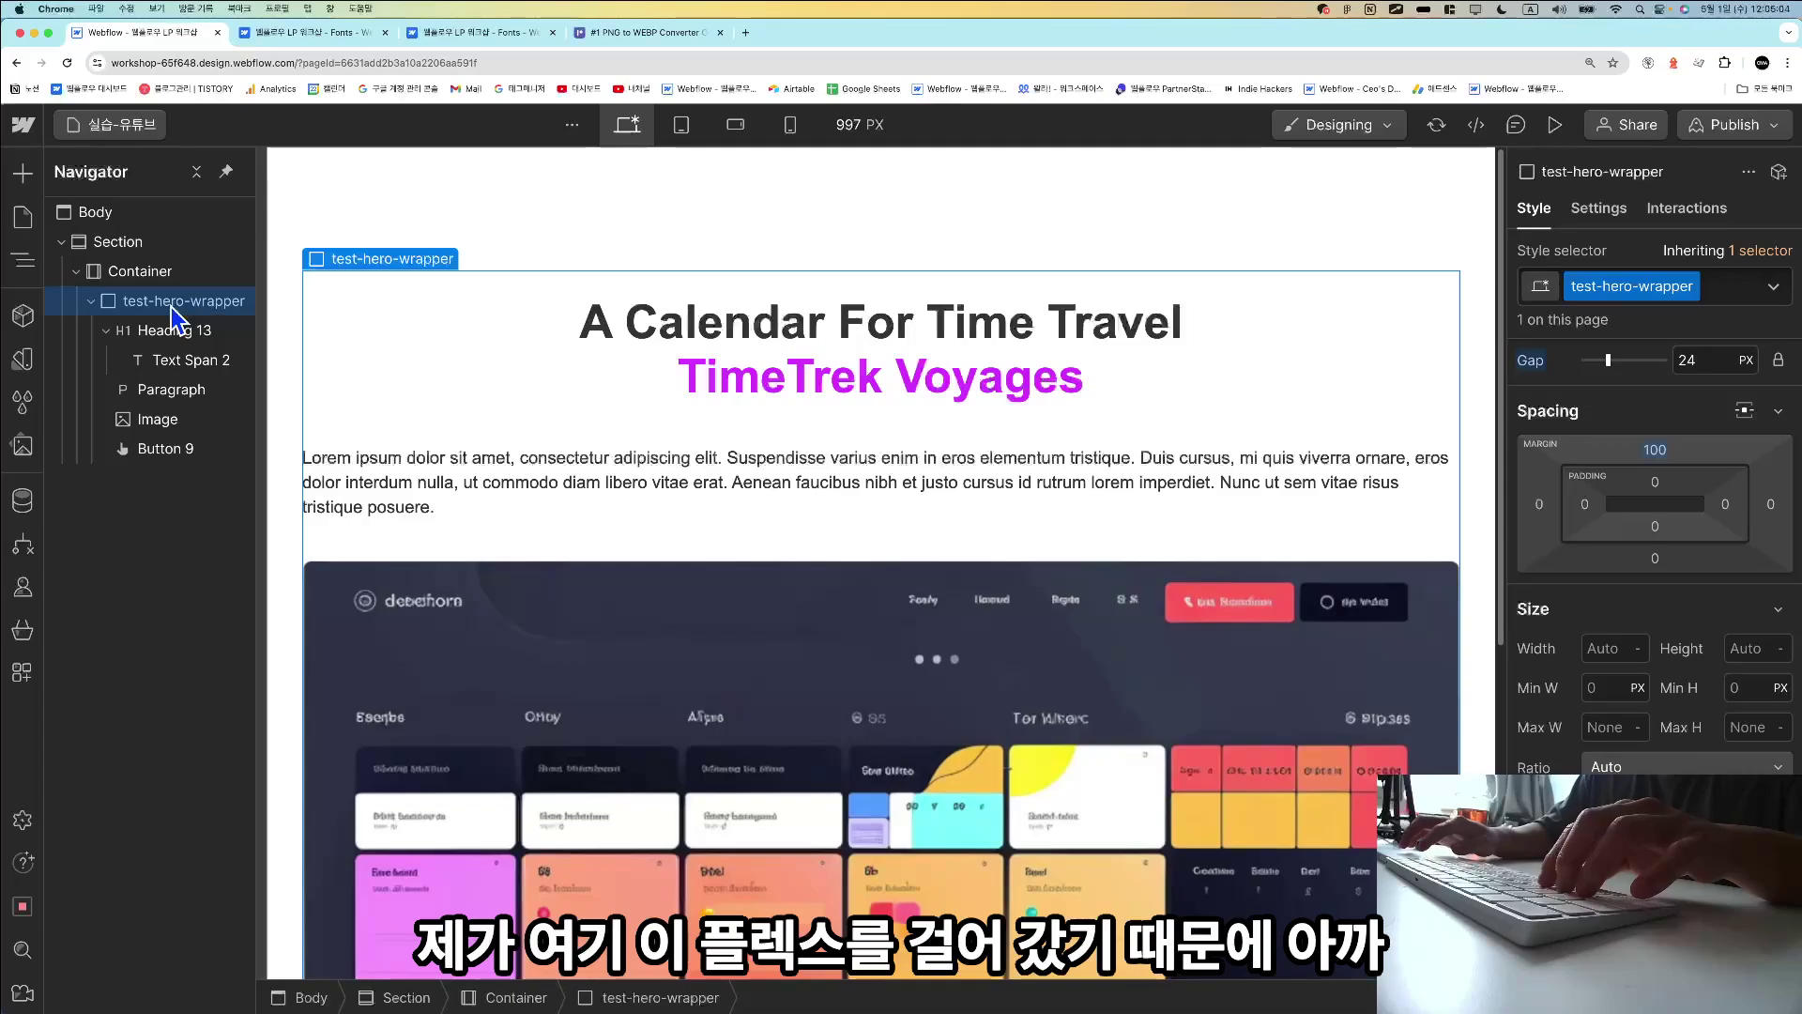
click(176, 333)
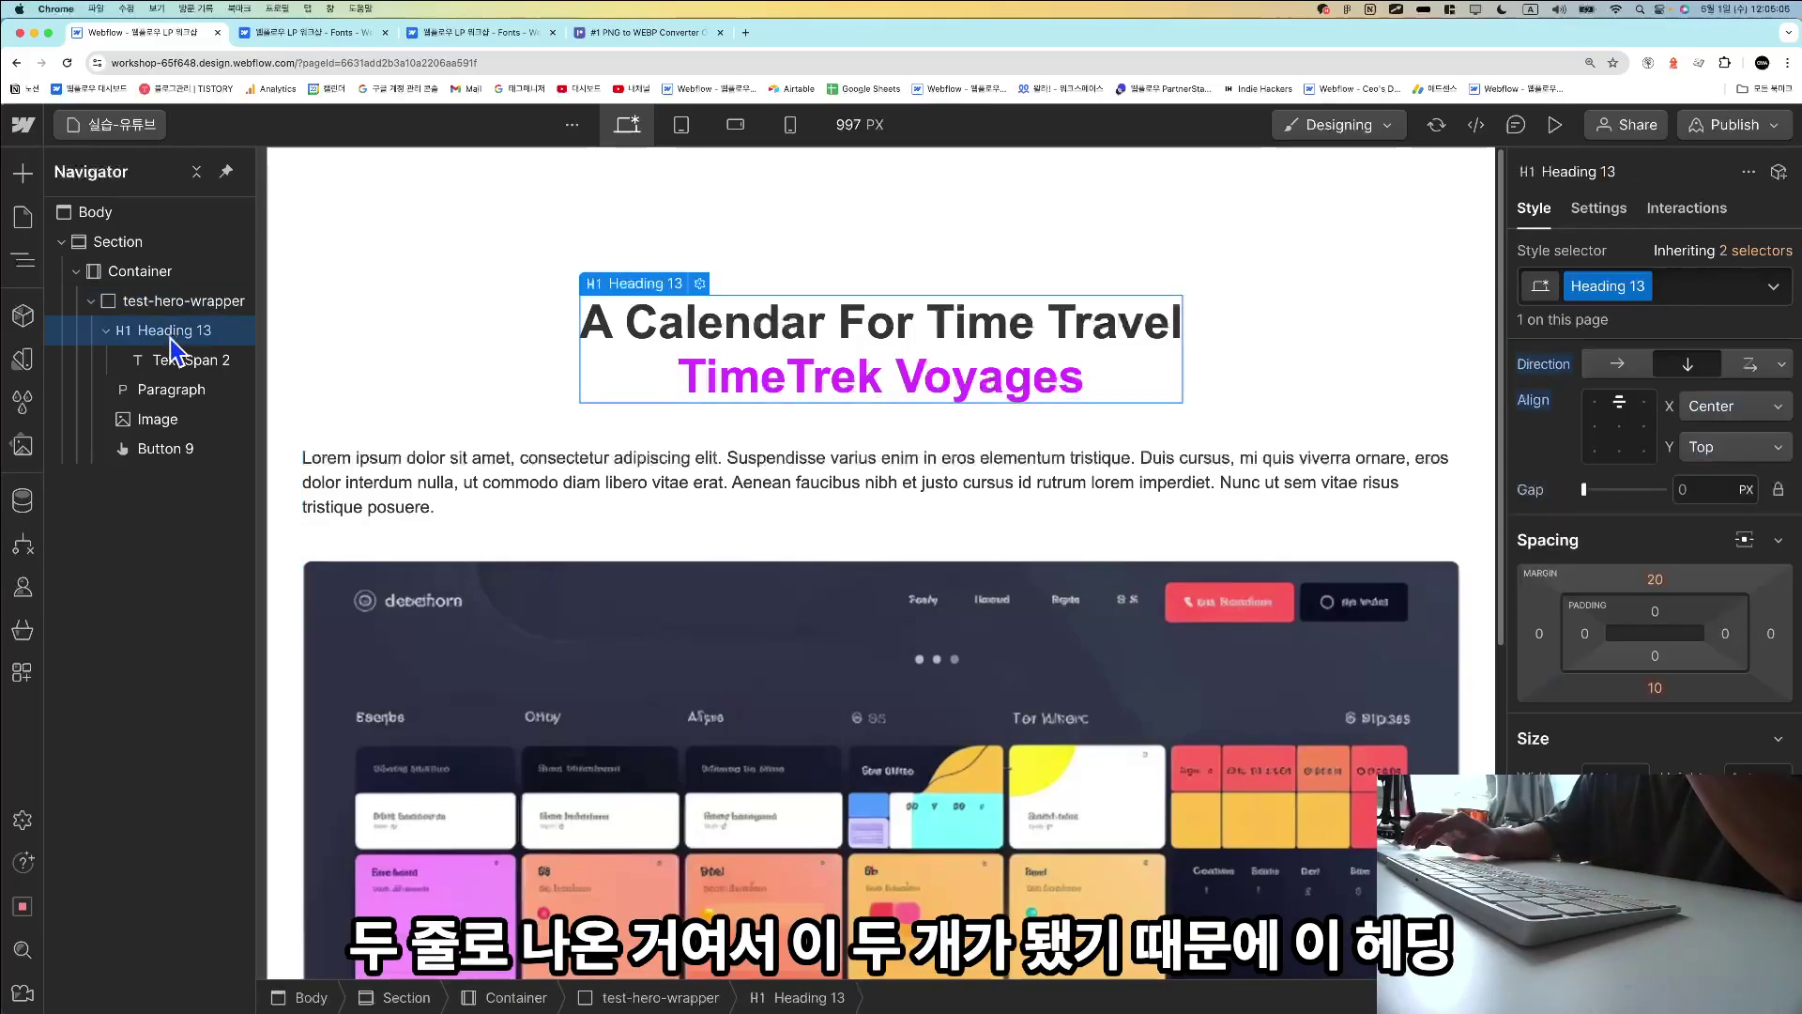
click(835, 398)
click(849, 361)
click(845, 371)
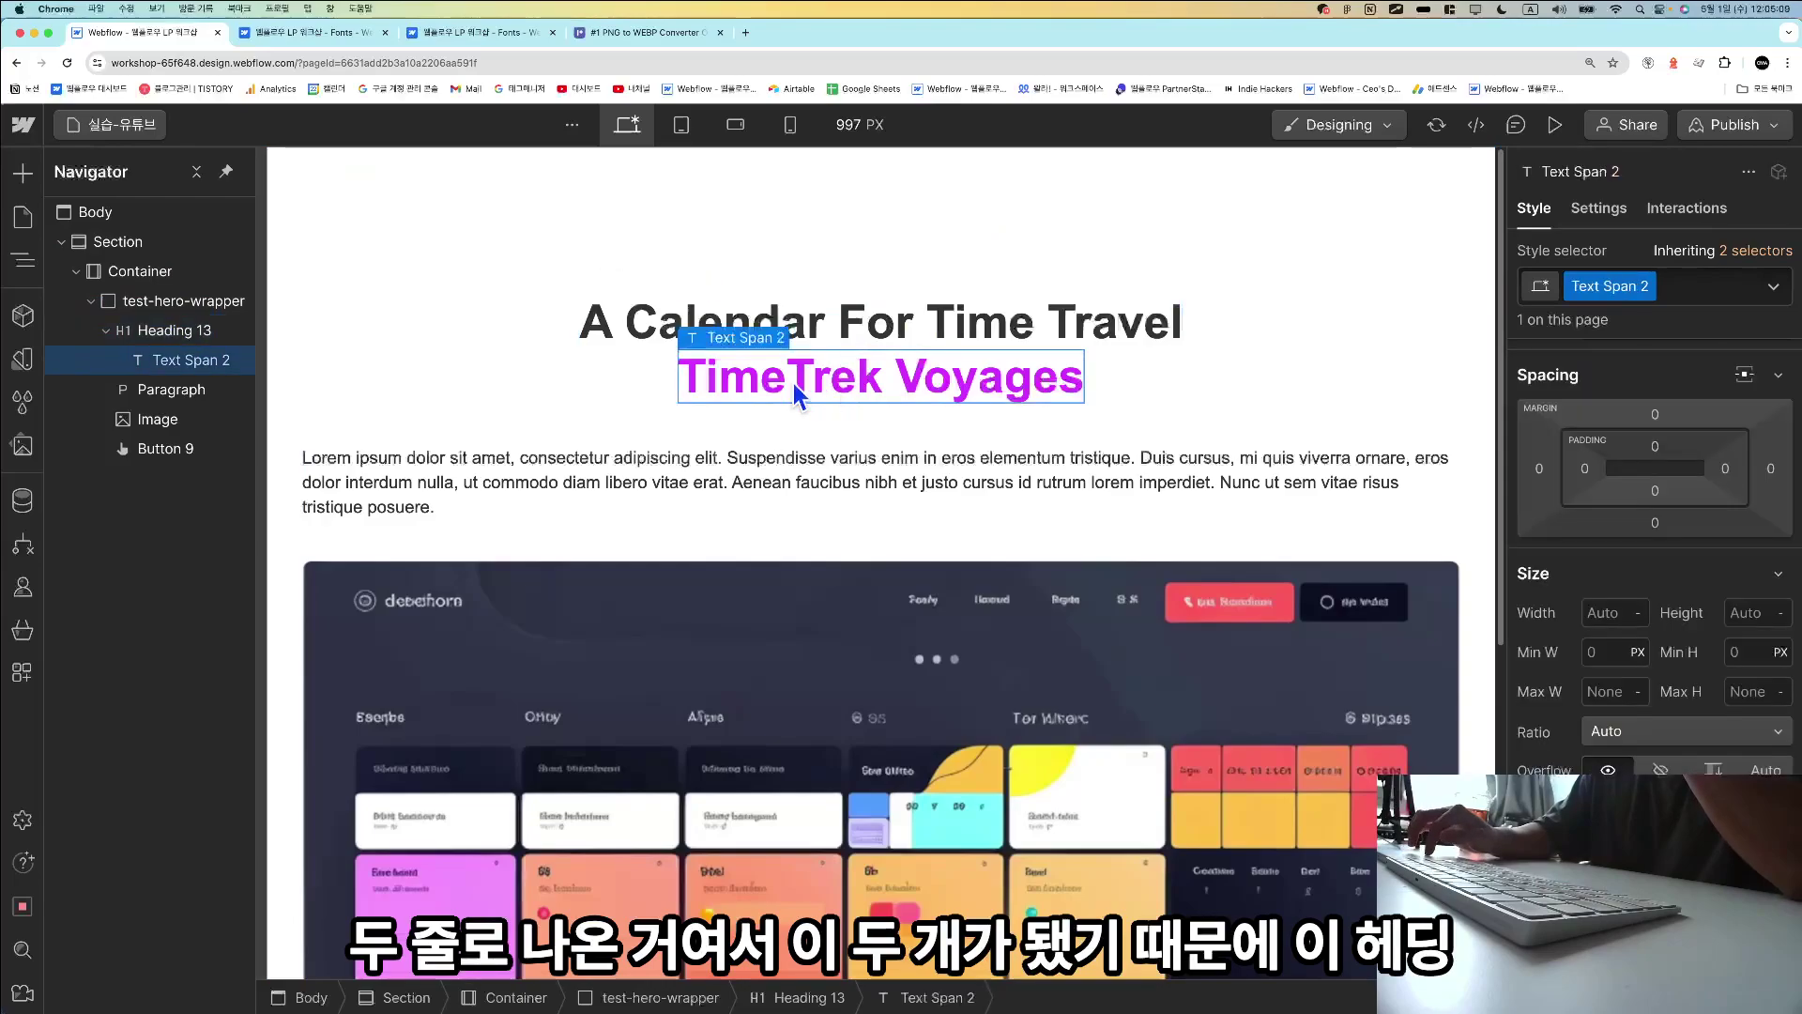
click(178, 330)
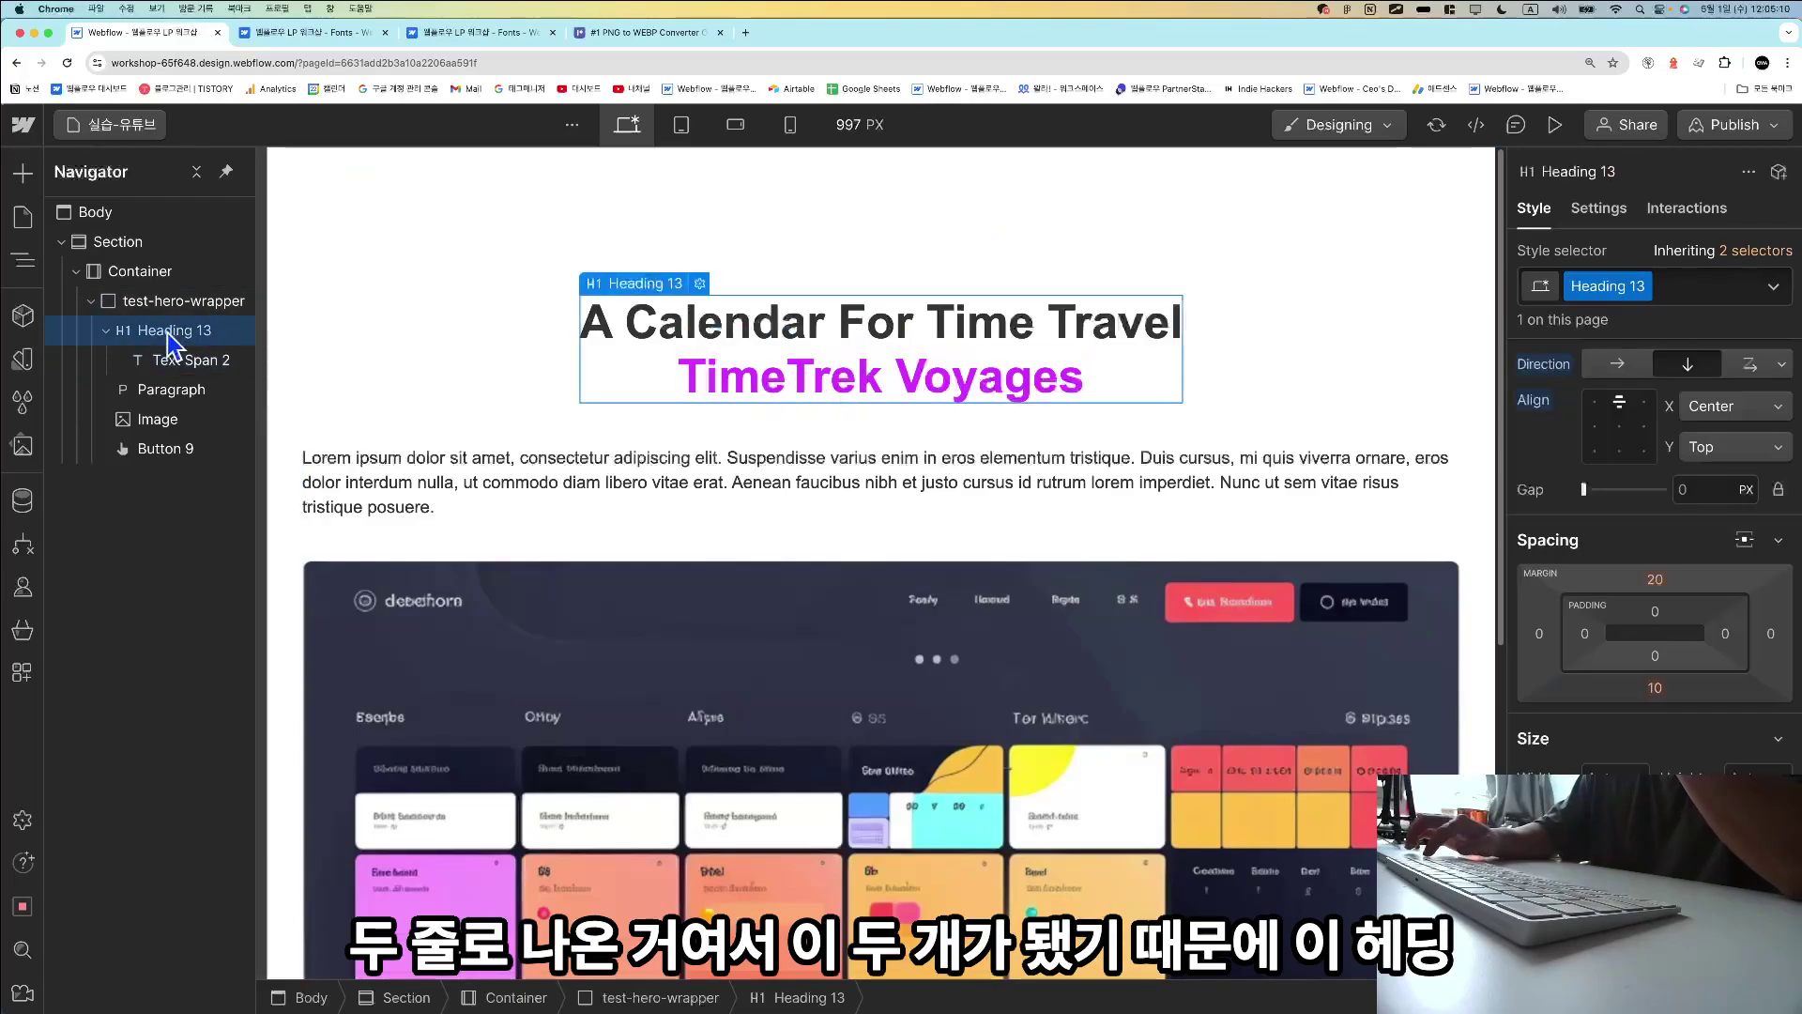
click(1688, 366)
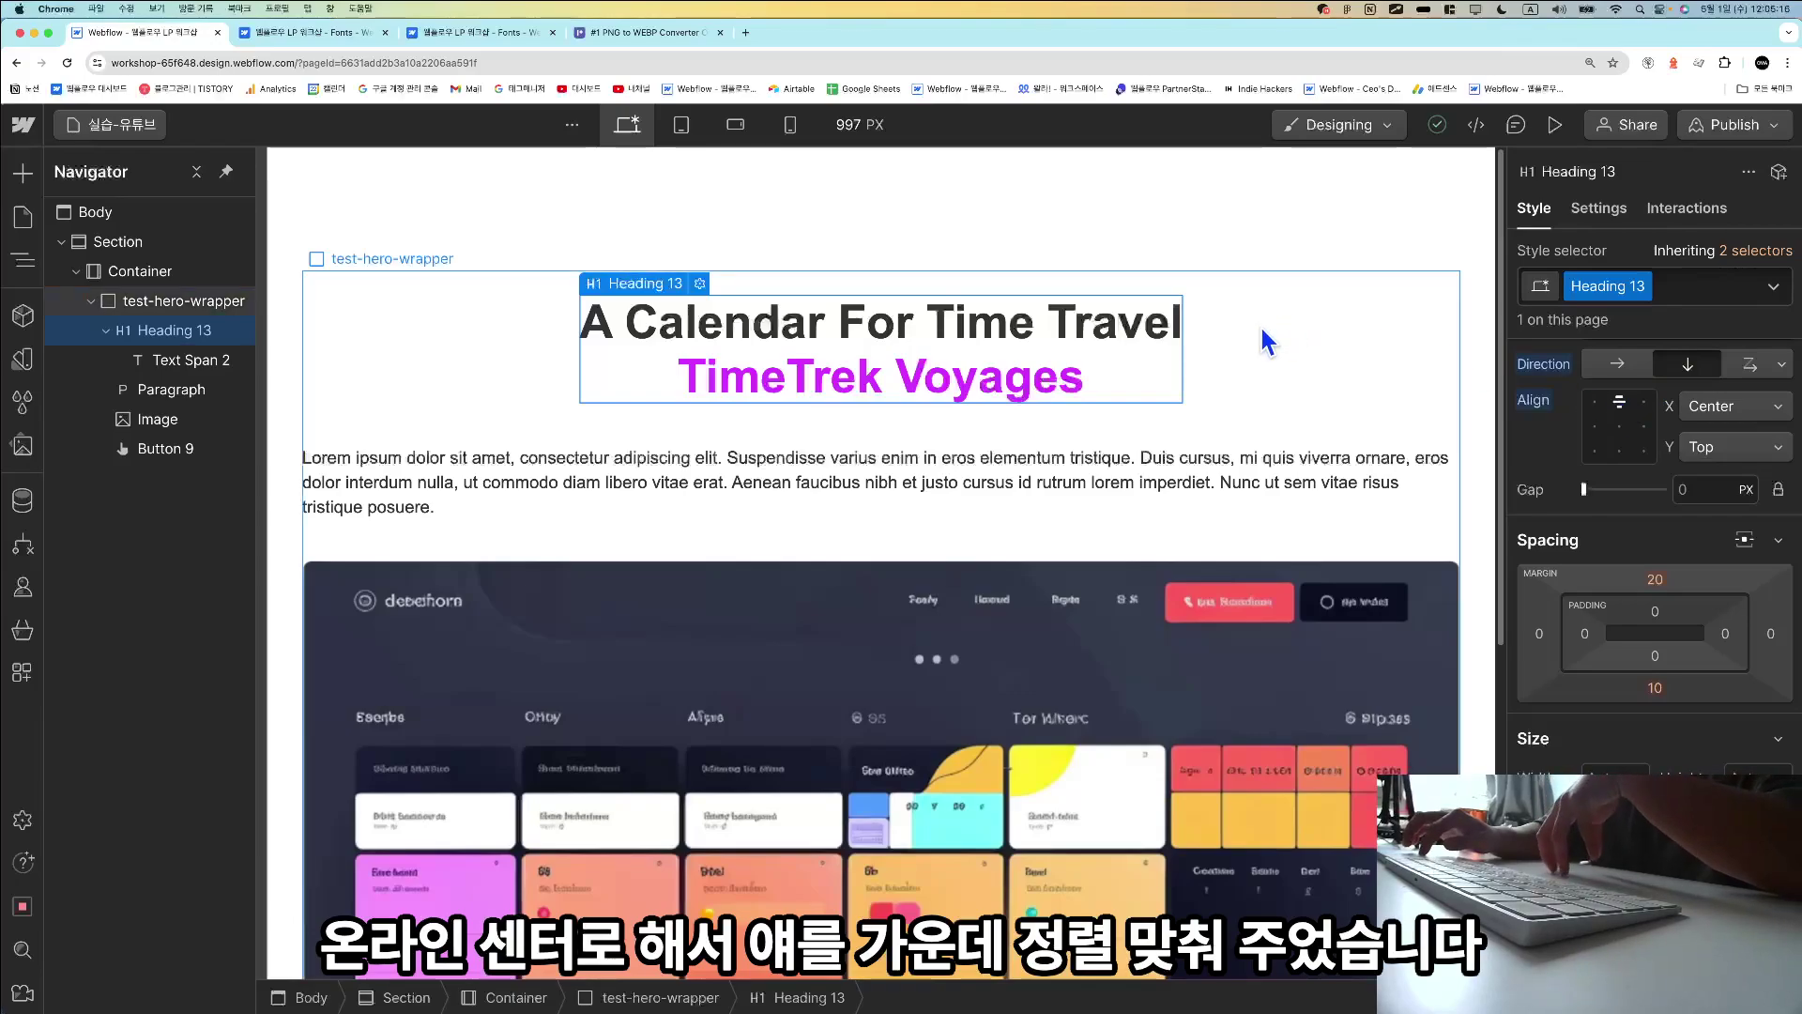
Centre-align the text of the lorem ipsum paragraph below the heading.
click(886, 504)
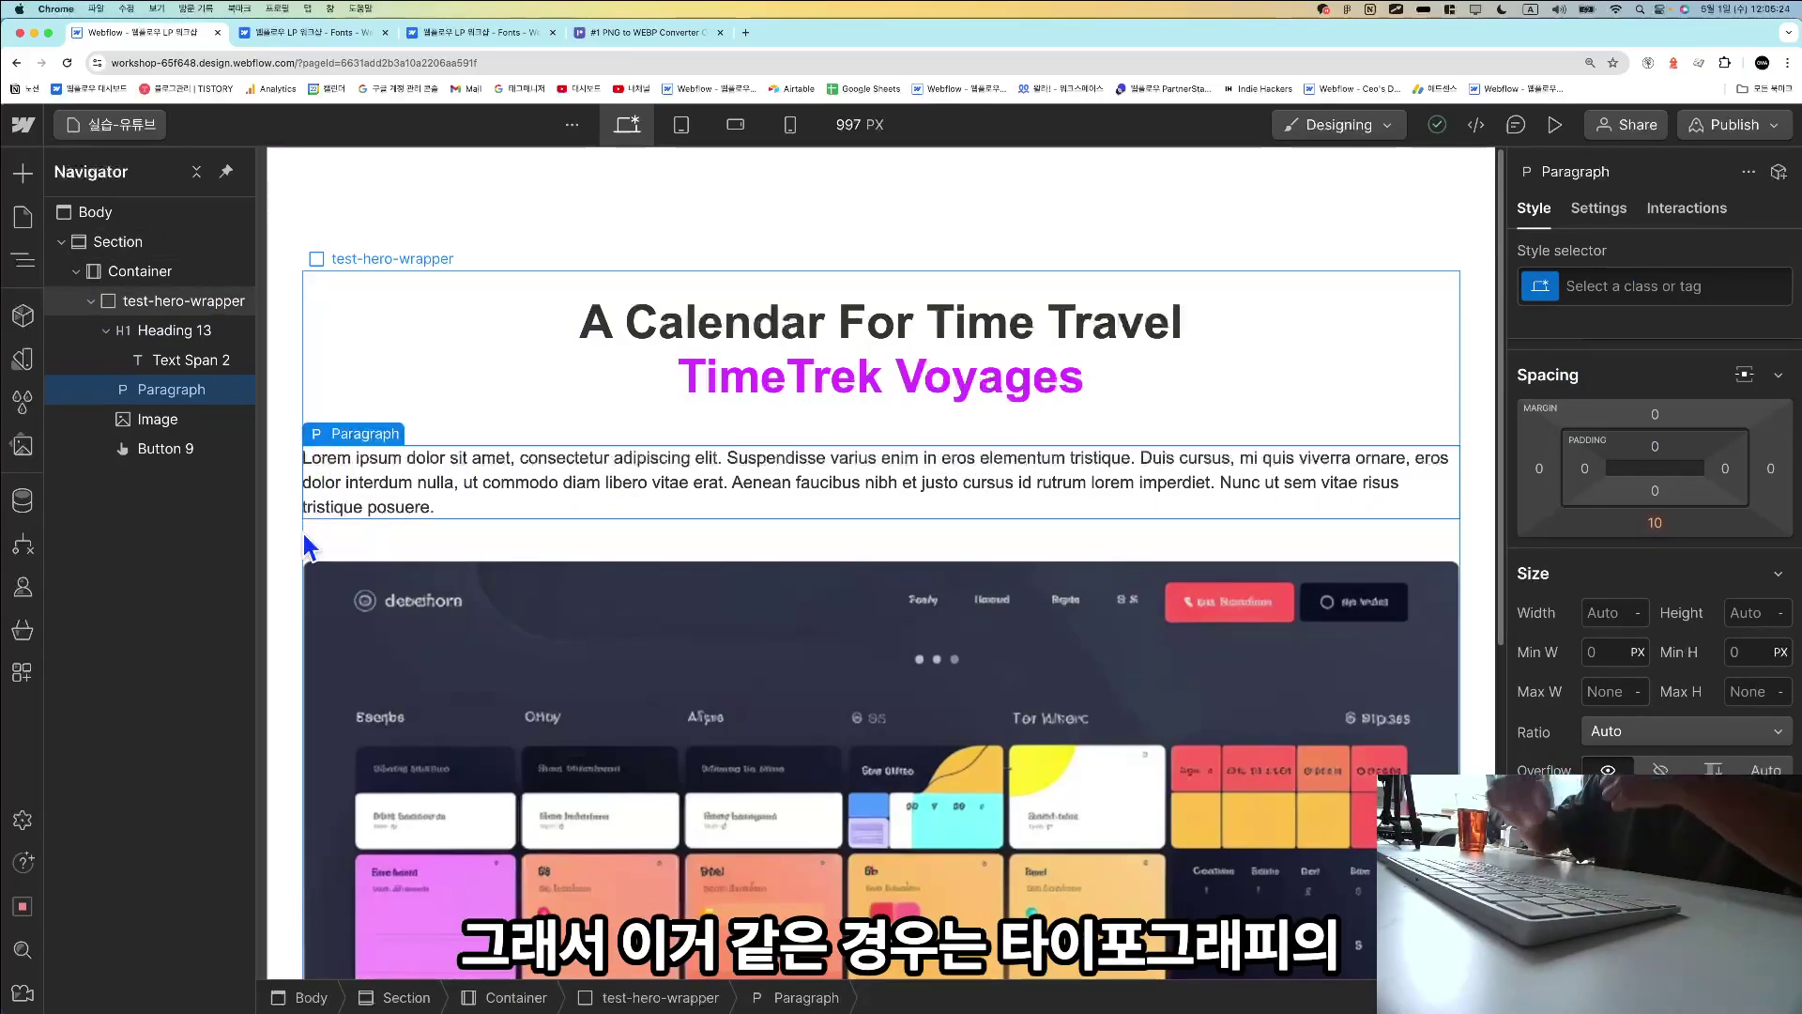
scroll(1652, 657, down, 6)
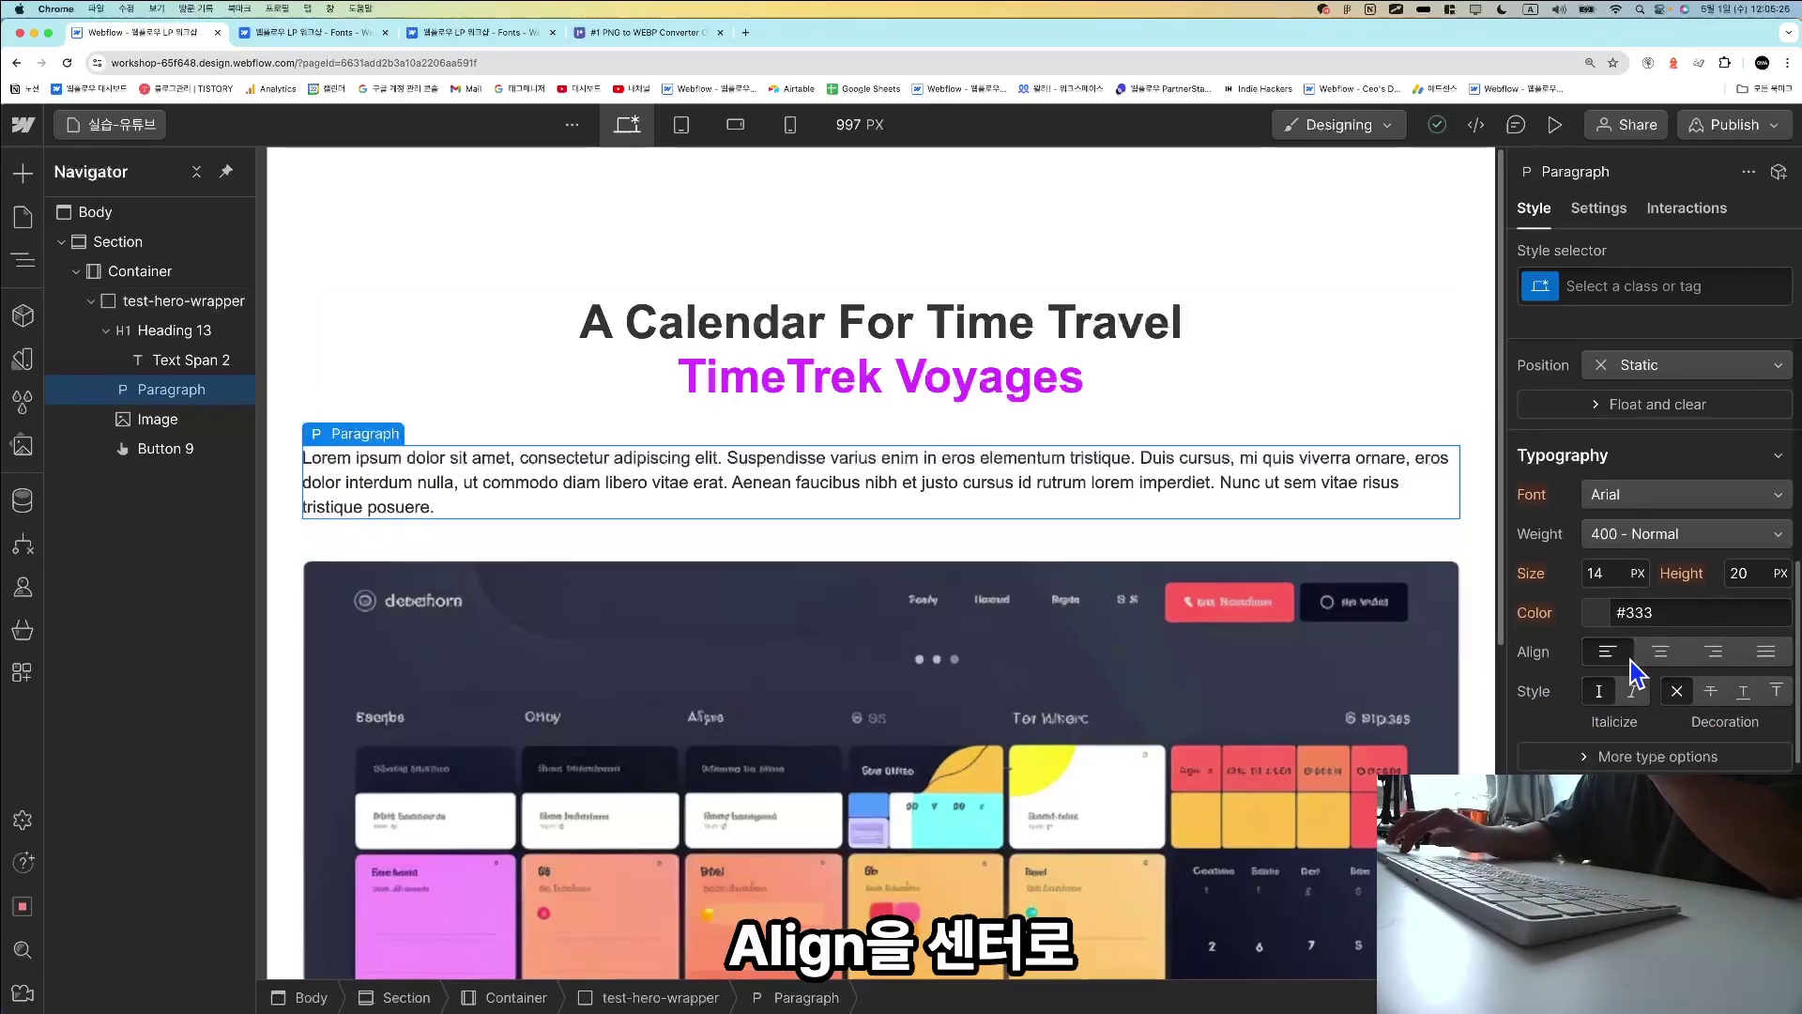
click(1660, 651)
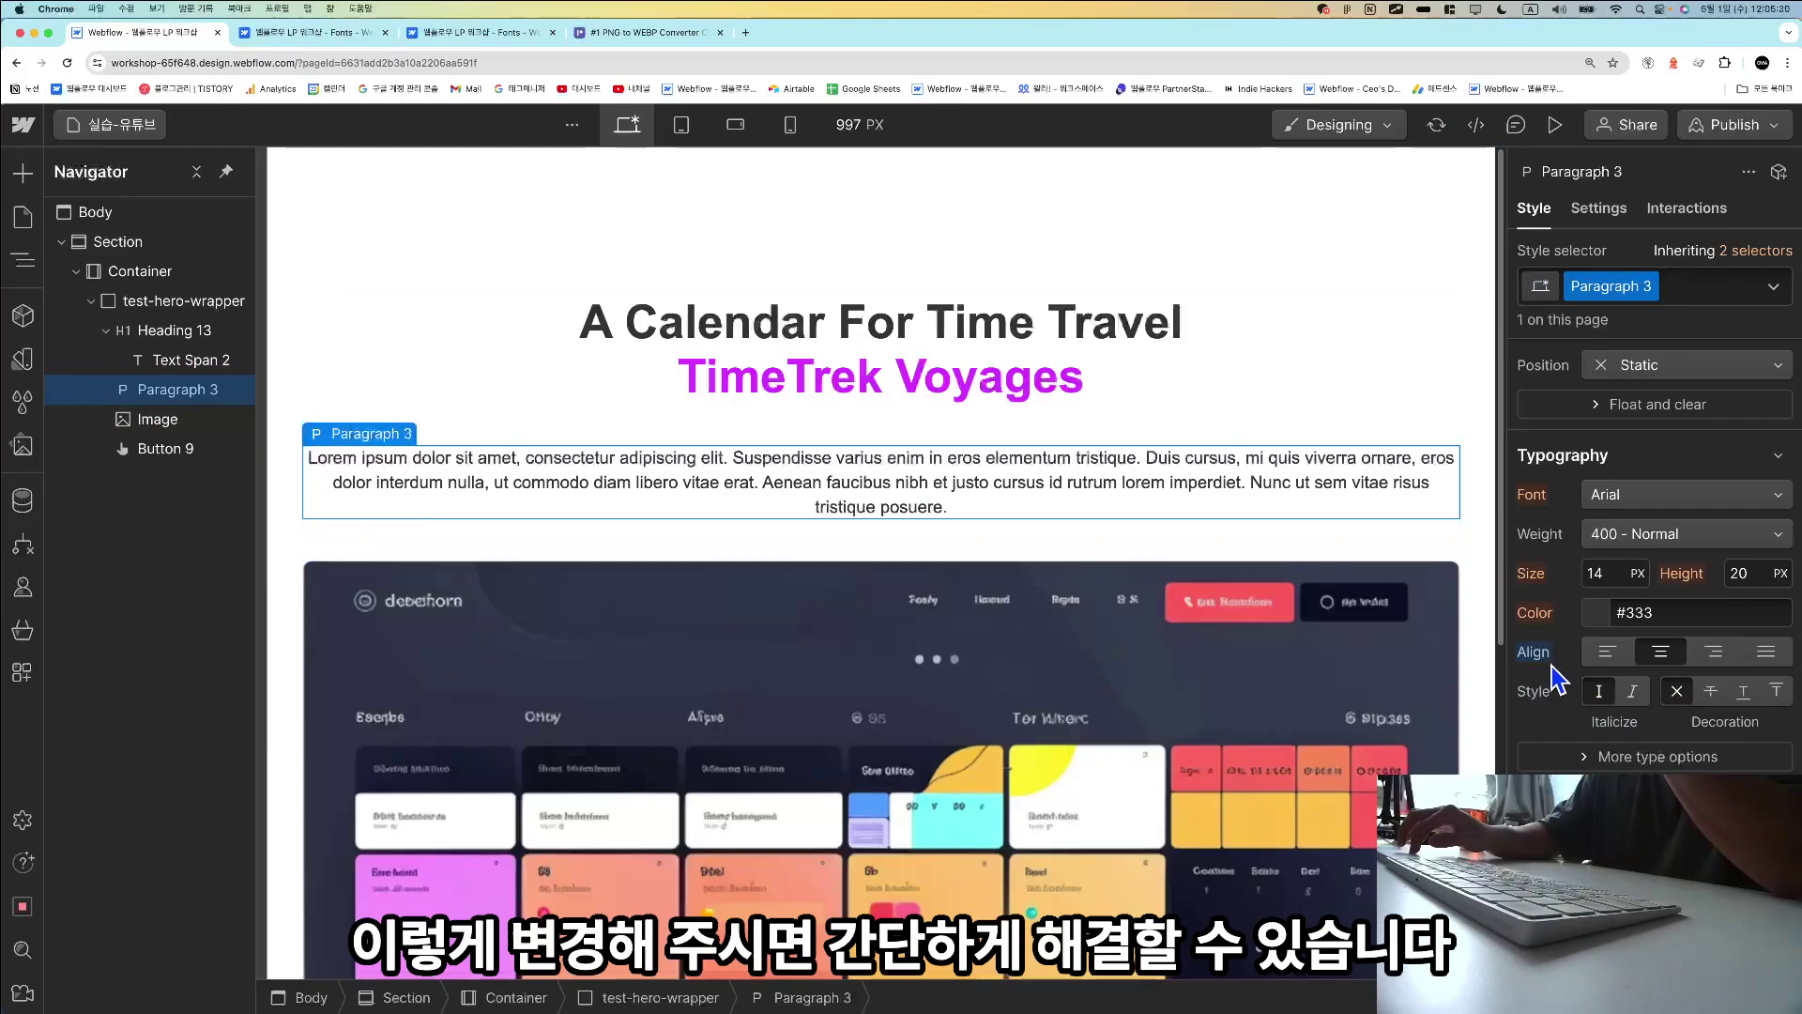
Set the bottom margin of the test-hero-wrapper block to 200 px.
click(857, 563)
scroll(864, 563, down, 5)
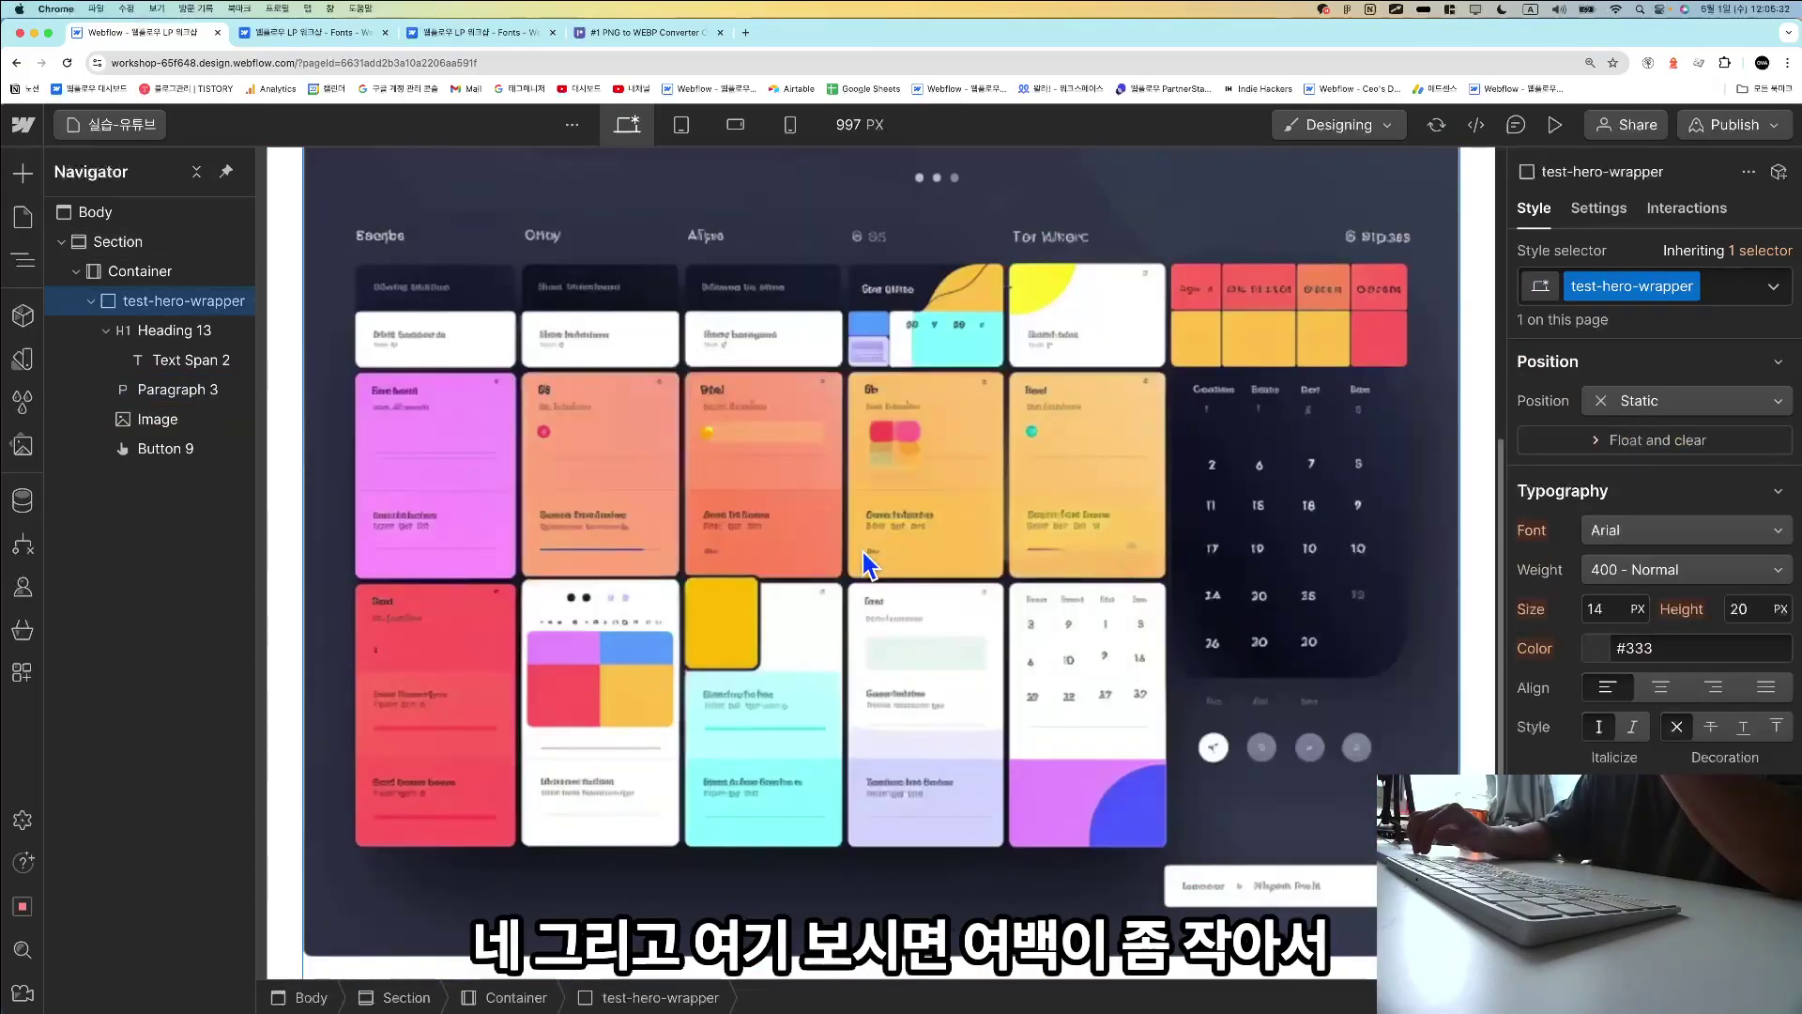
scroll(863, 563, down, 1)
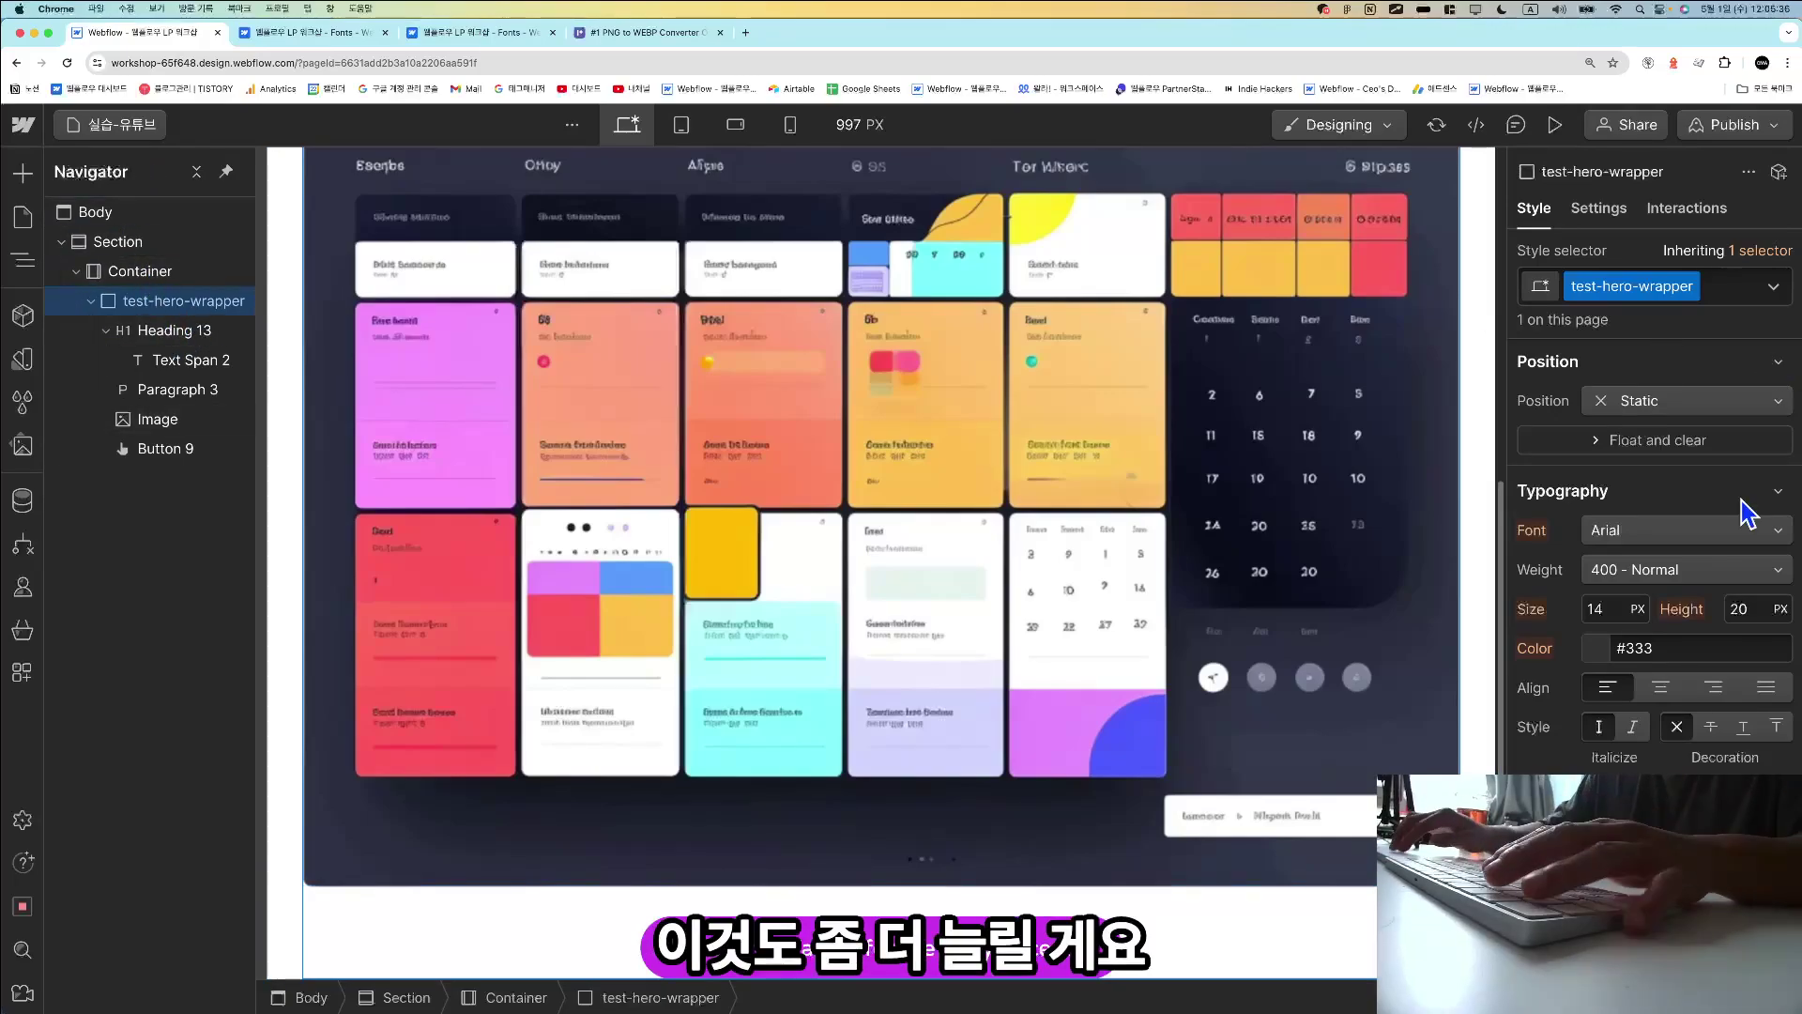
scroll(1747, 514, up, 6)
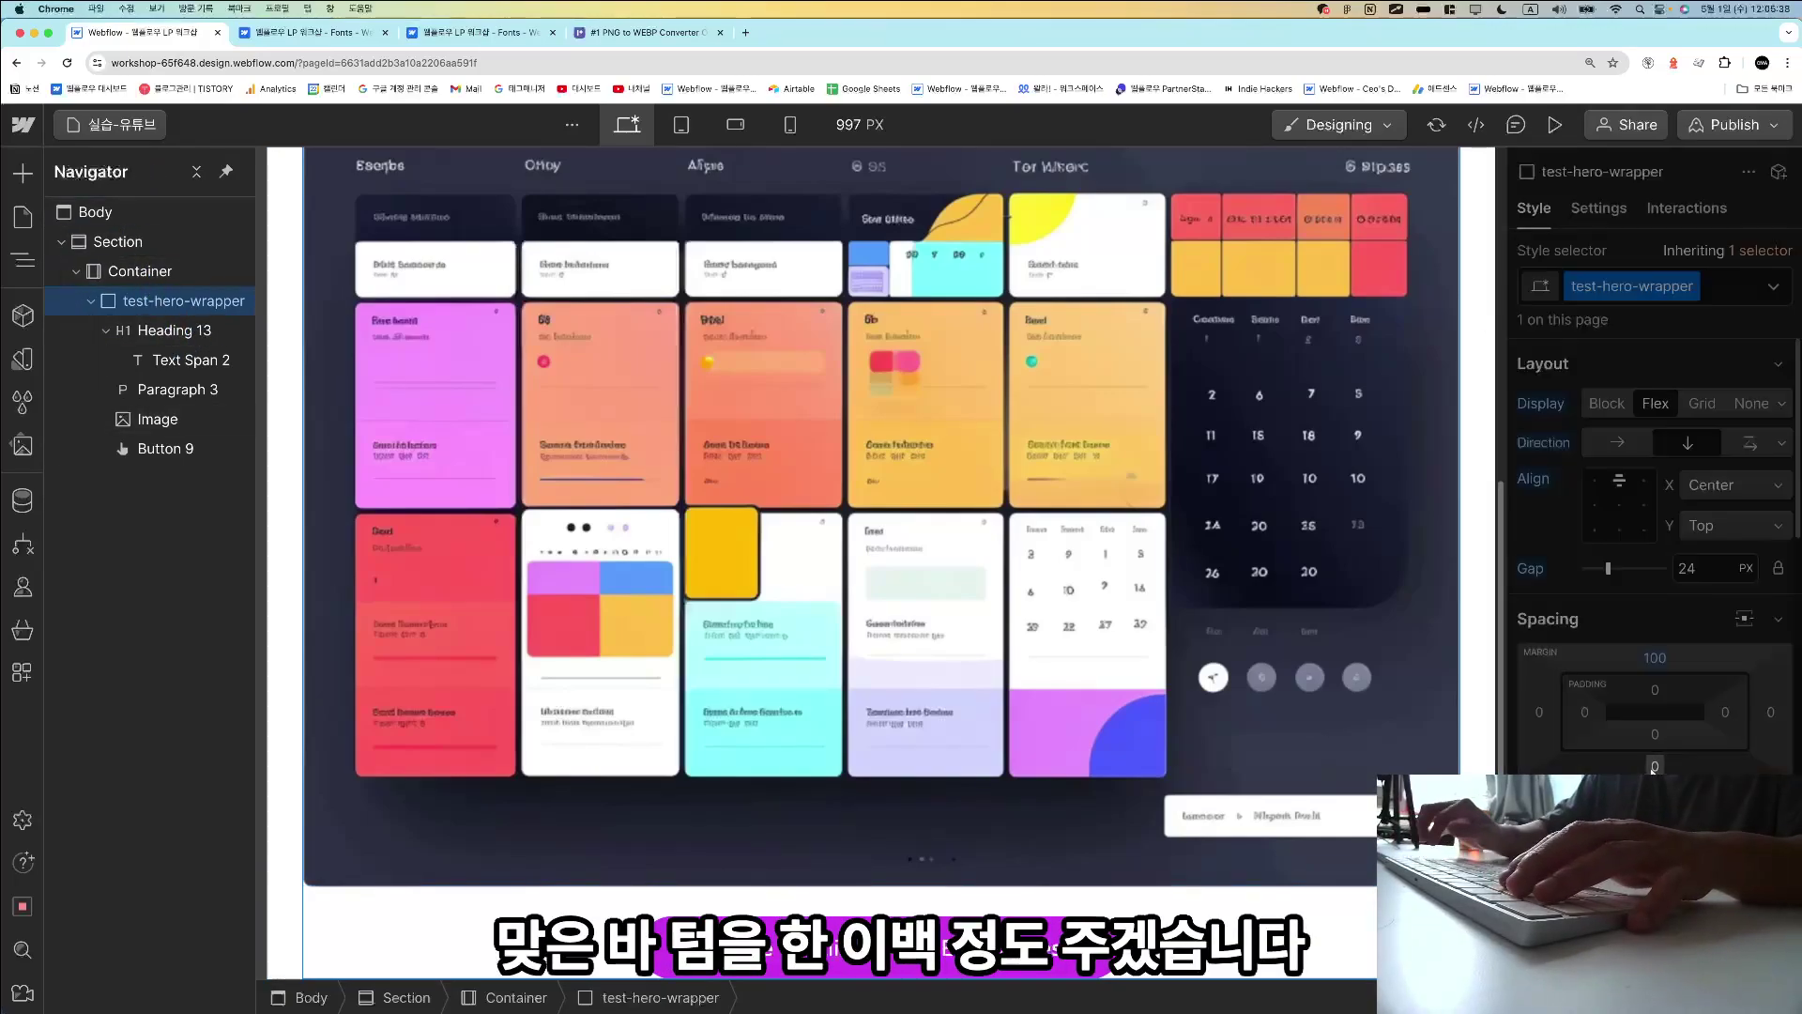
click(1655, 765)
text(200)
key(Return)
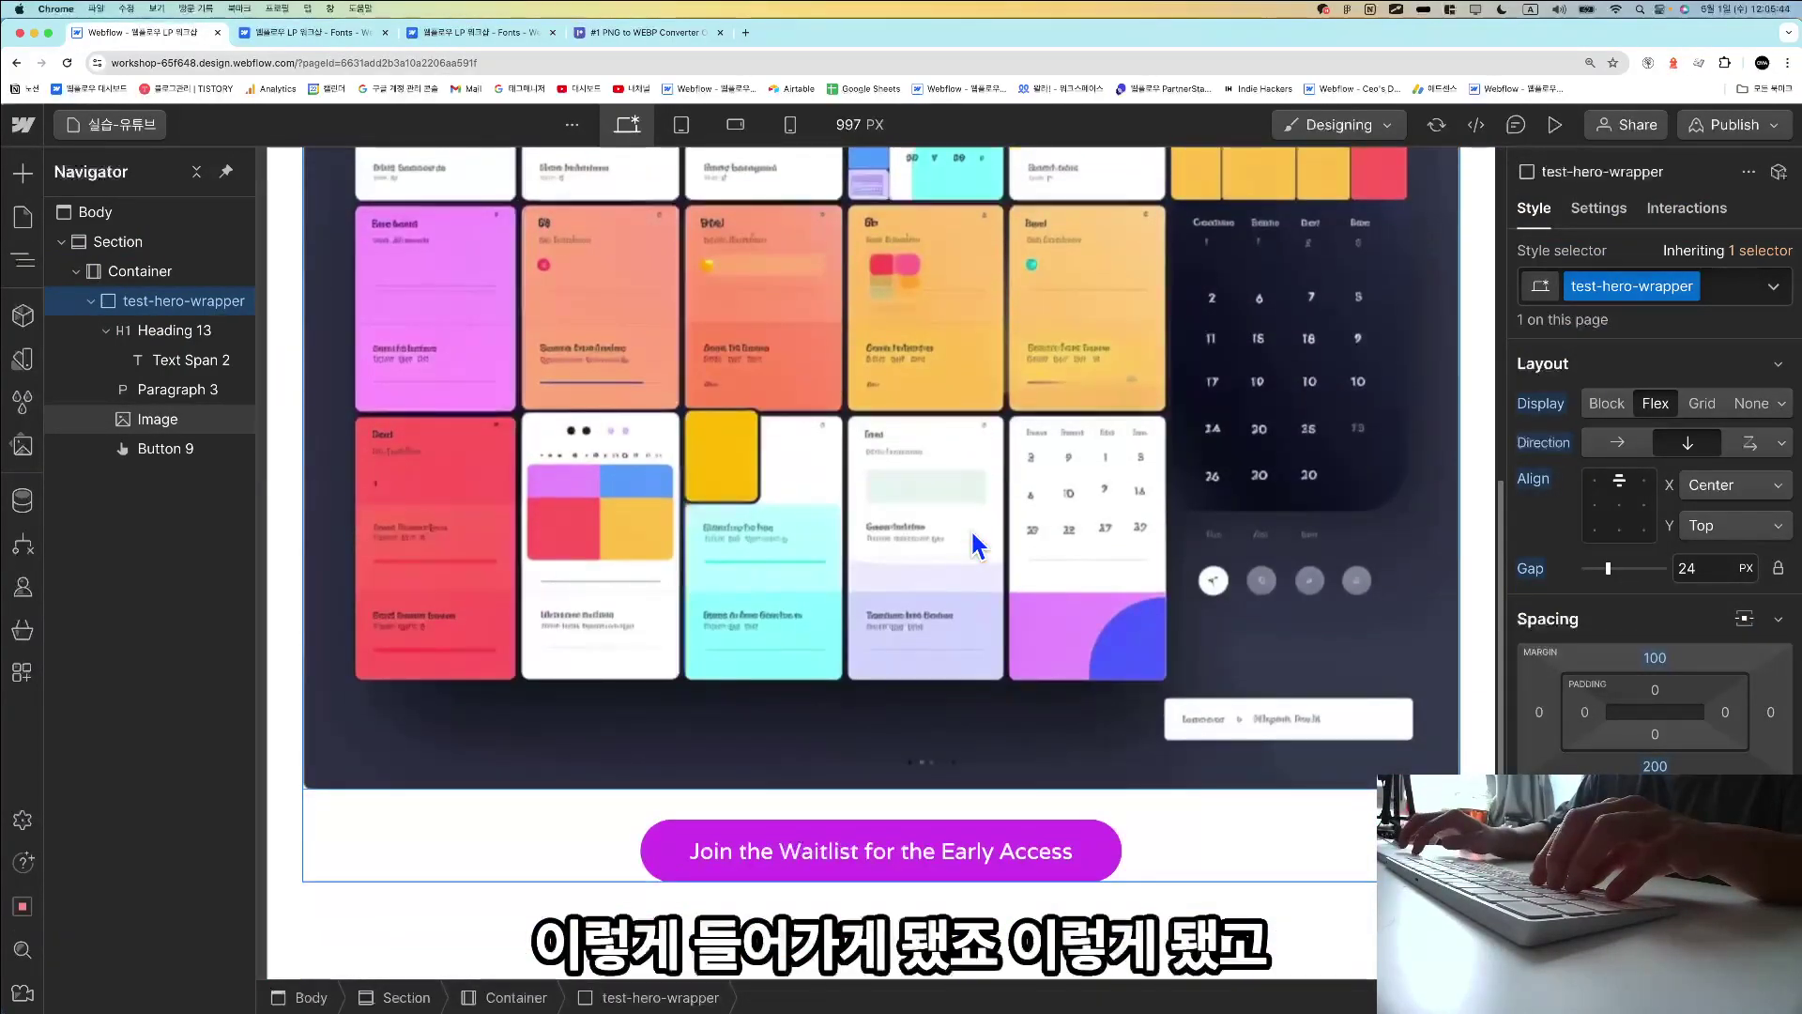
Move the "Join the Waitlist for the Early Access" button above the image, directly below the paragraph.
click(972, 533)
key(super+minus)
key(super+minus)
key(super+minus)
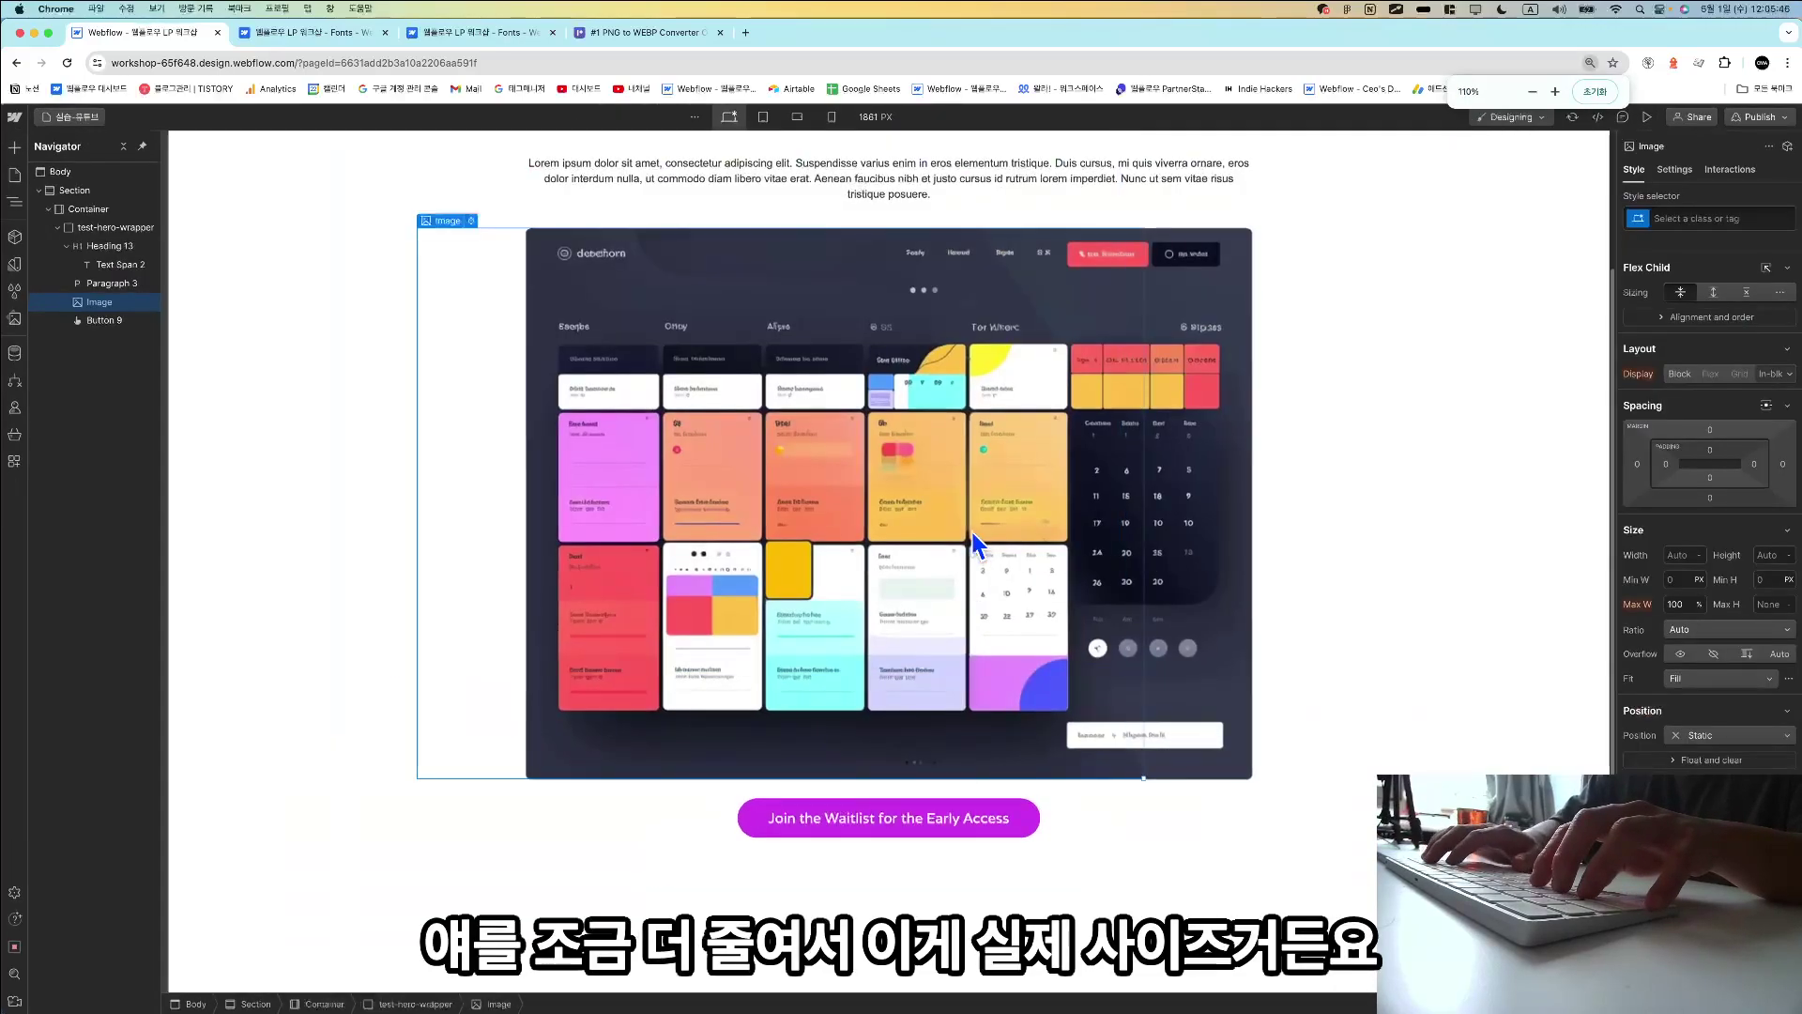
key(super+minus)
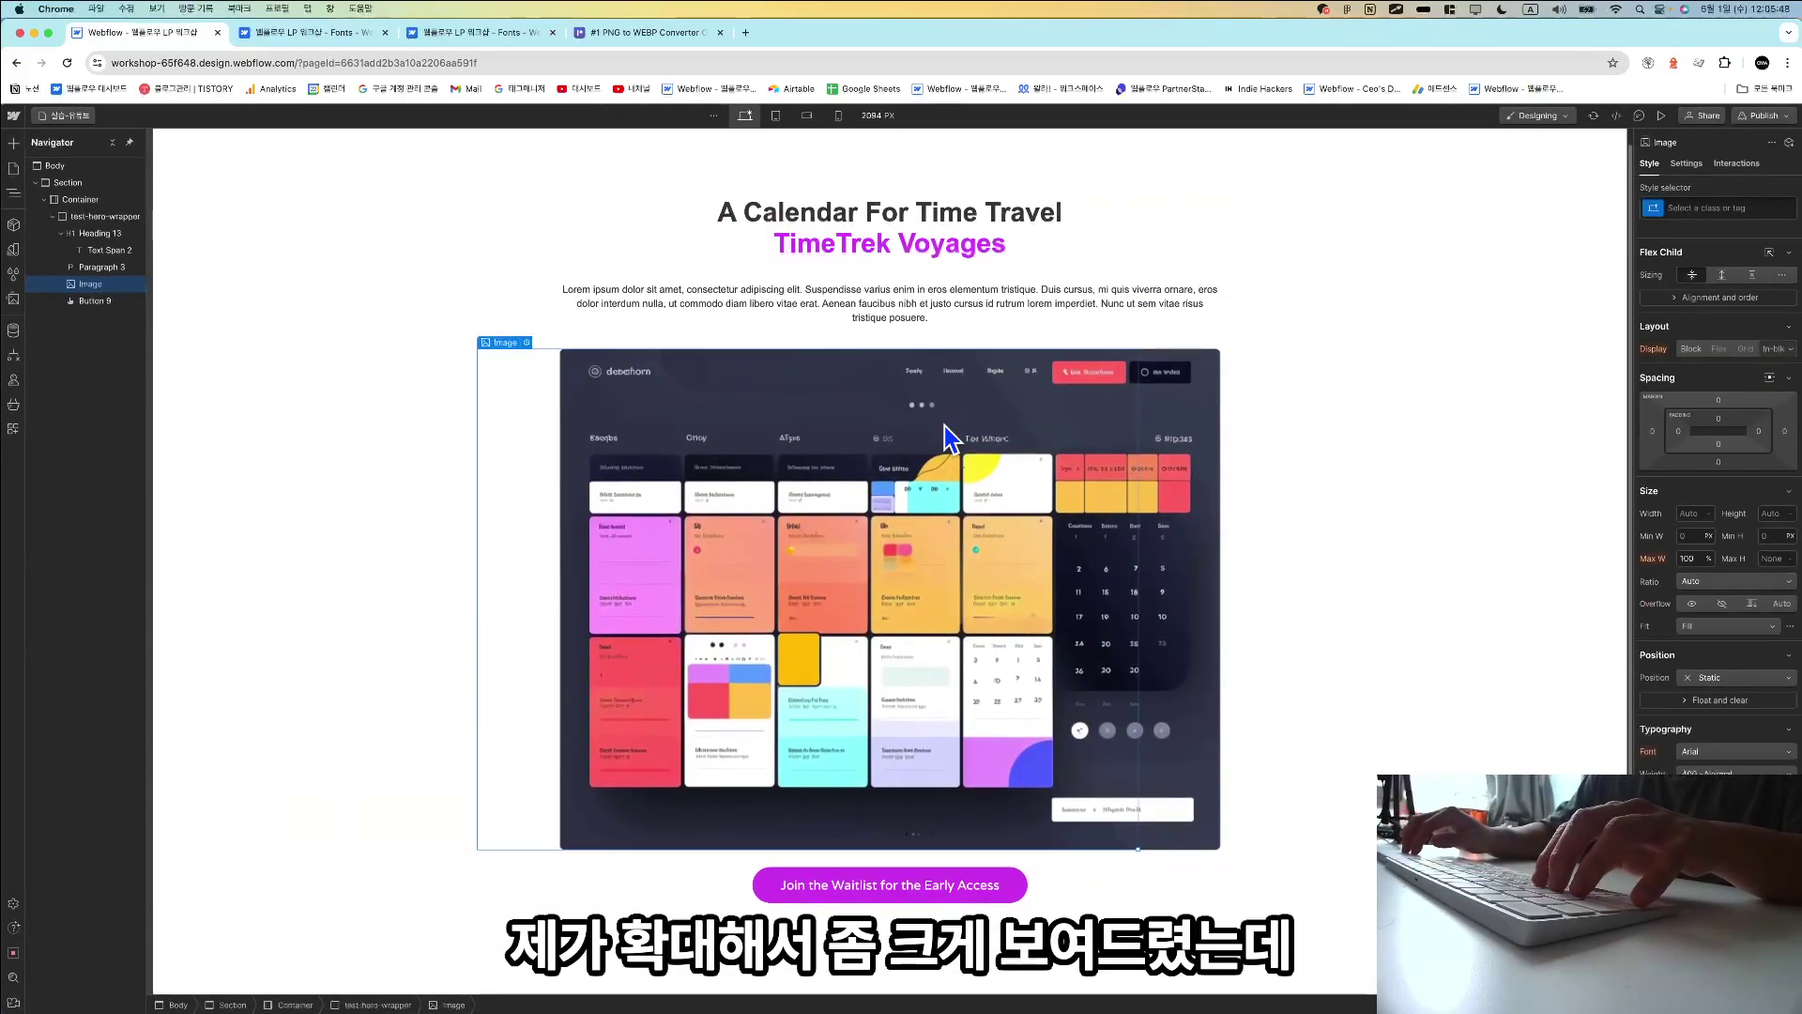
click(1431, 404)
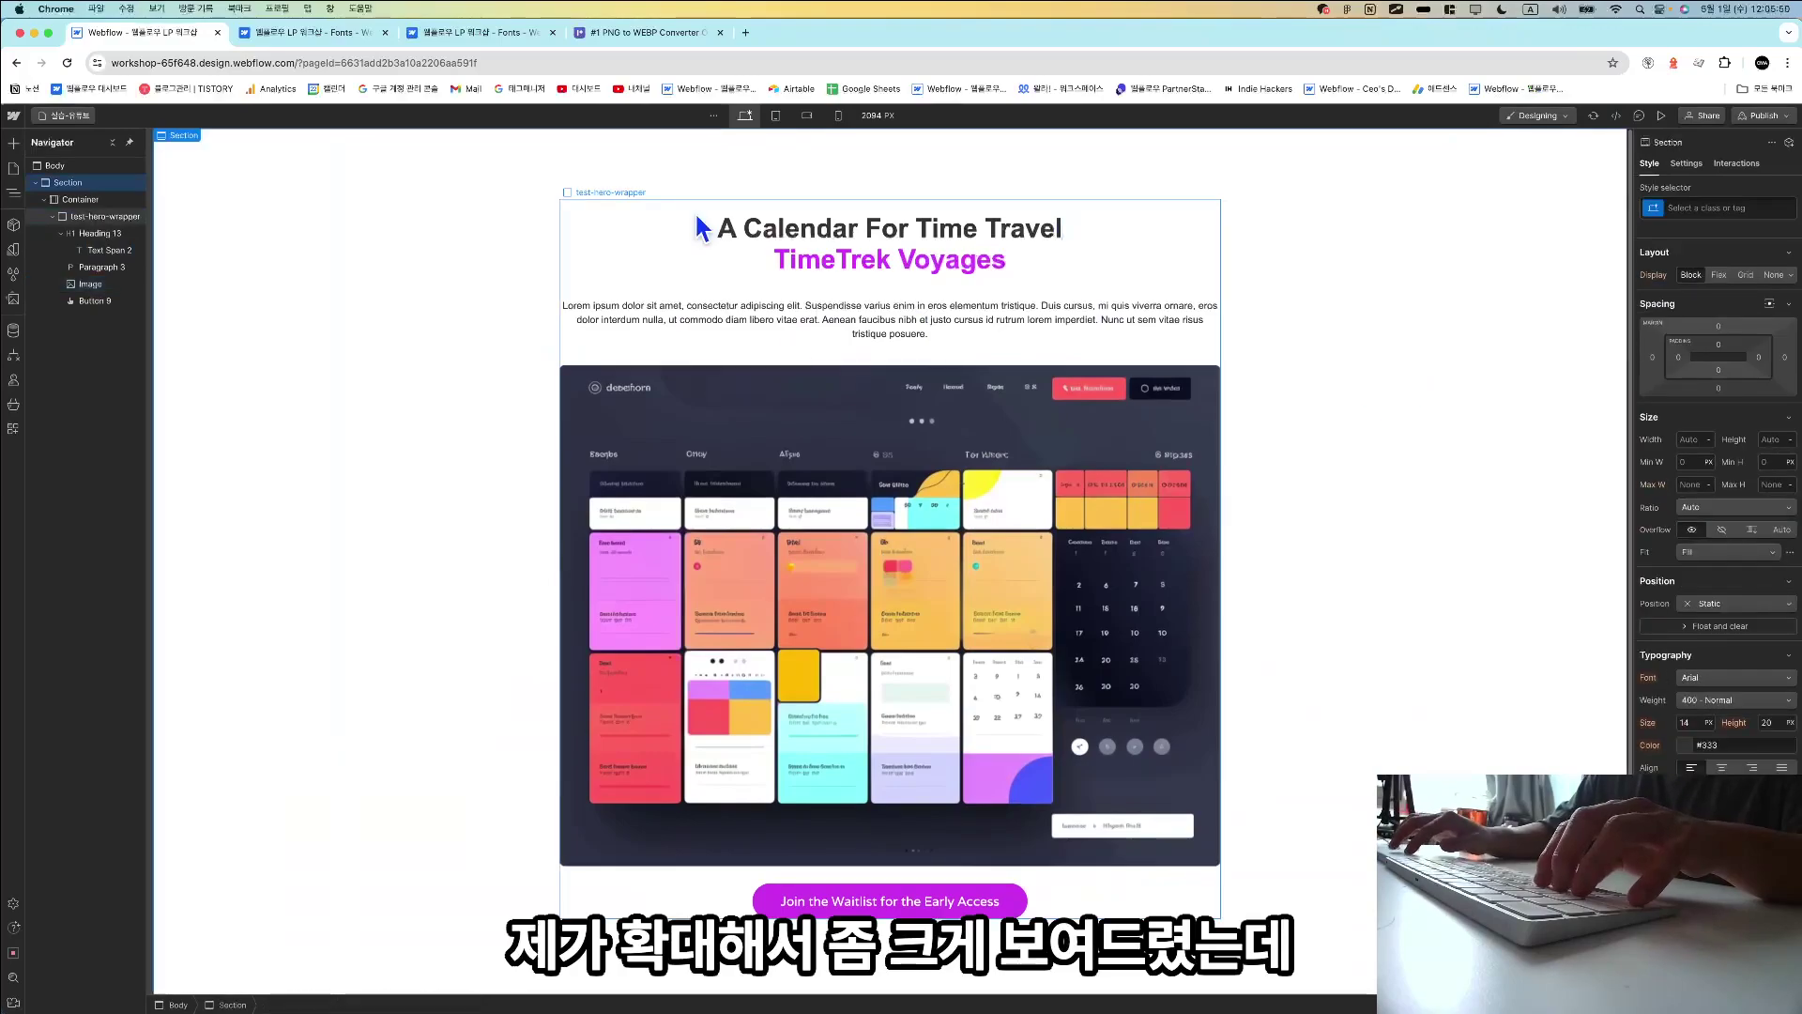
click(758, 629)
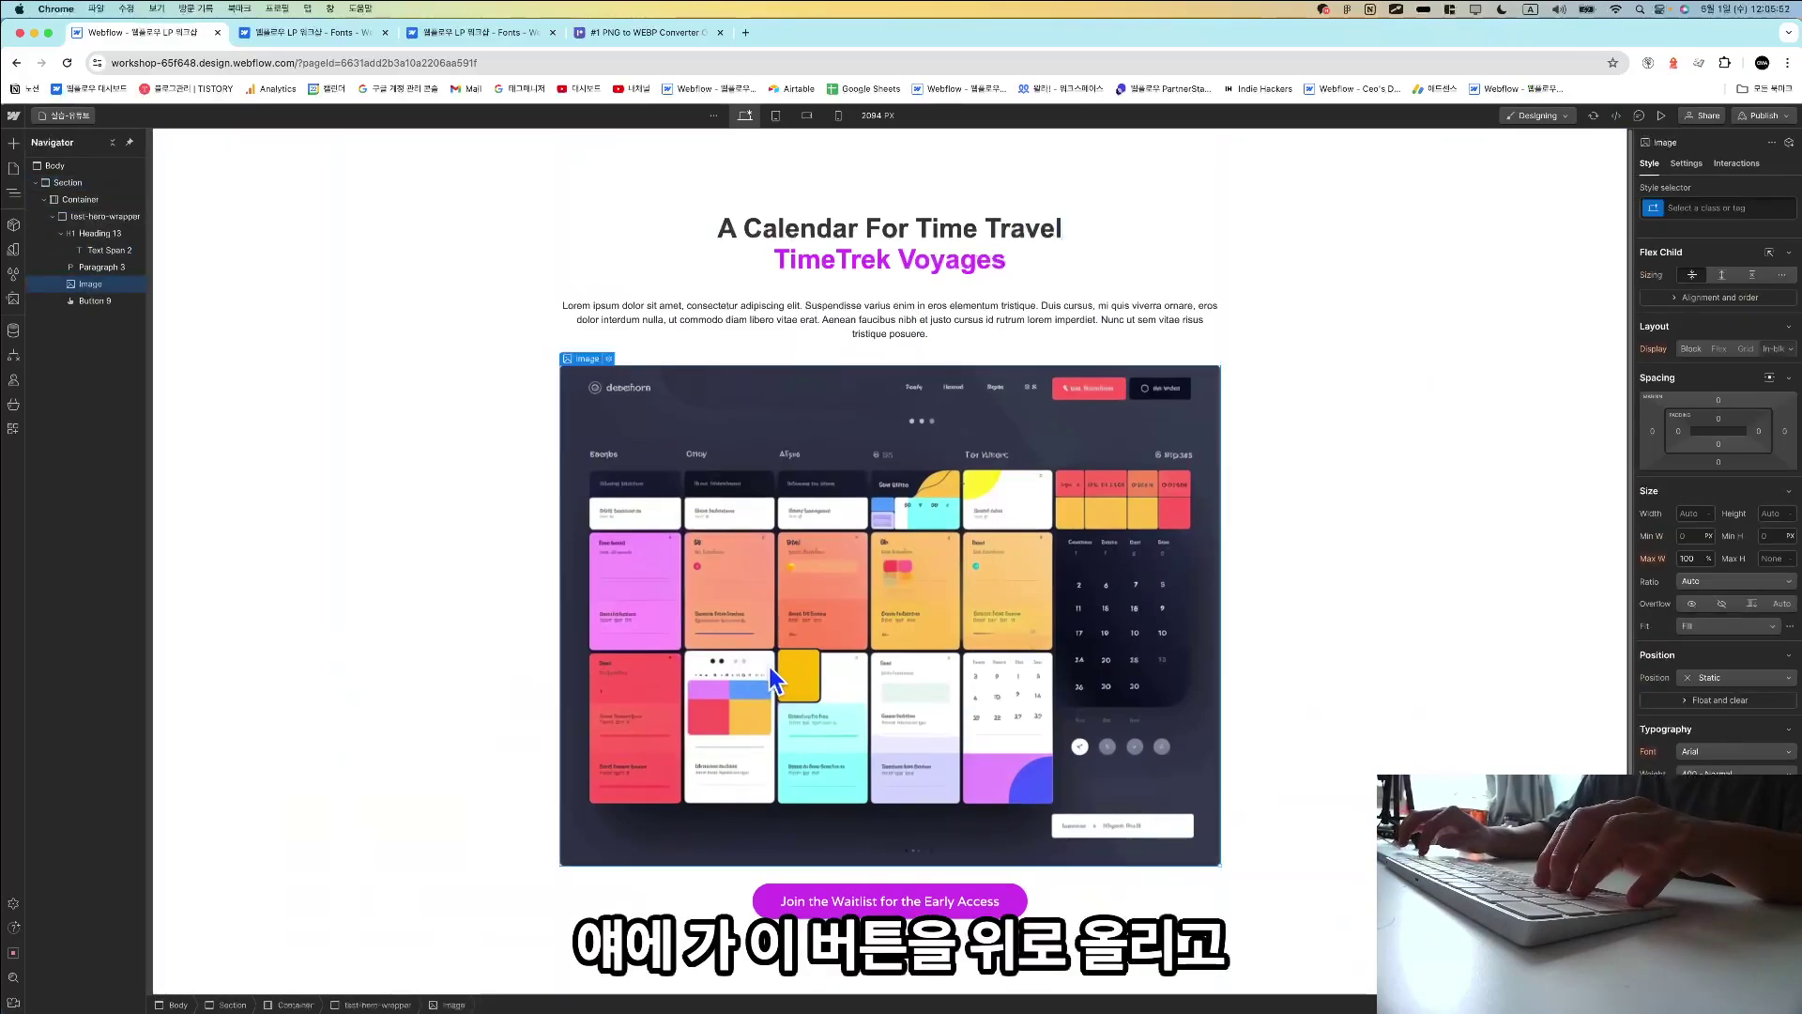
drag(885, 908, 865, 352)
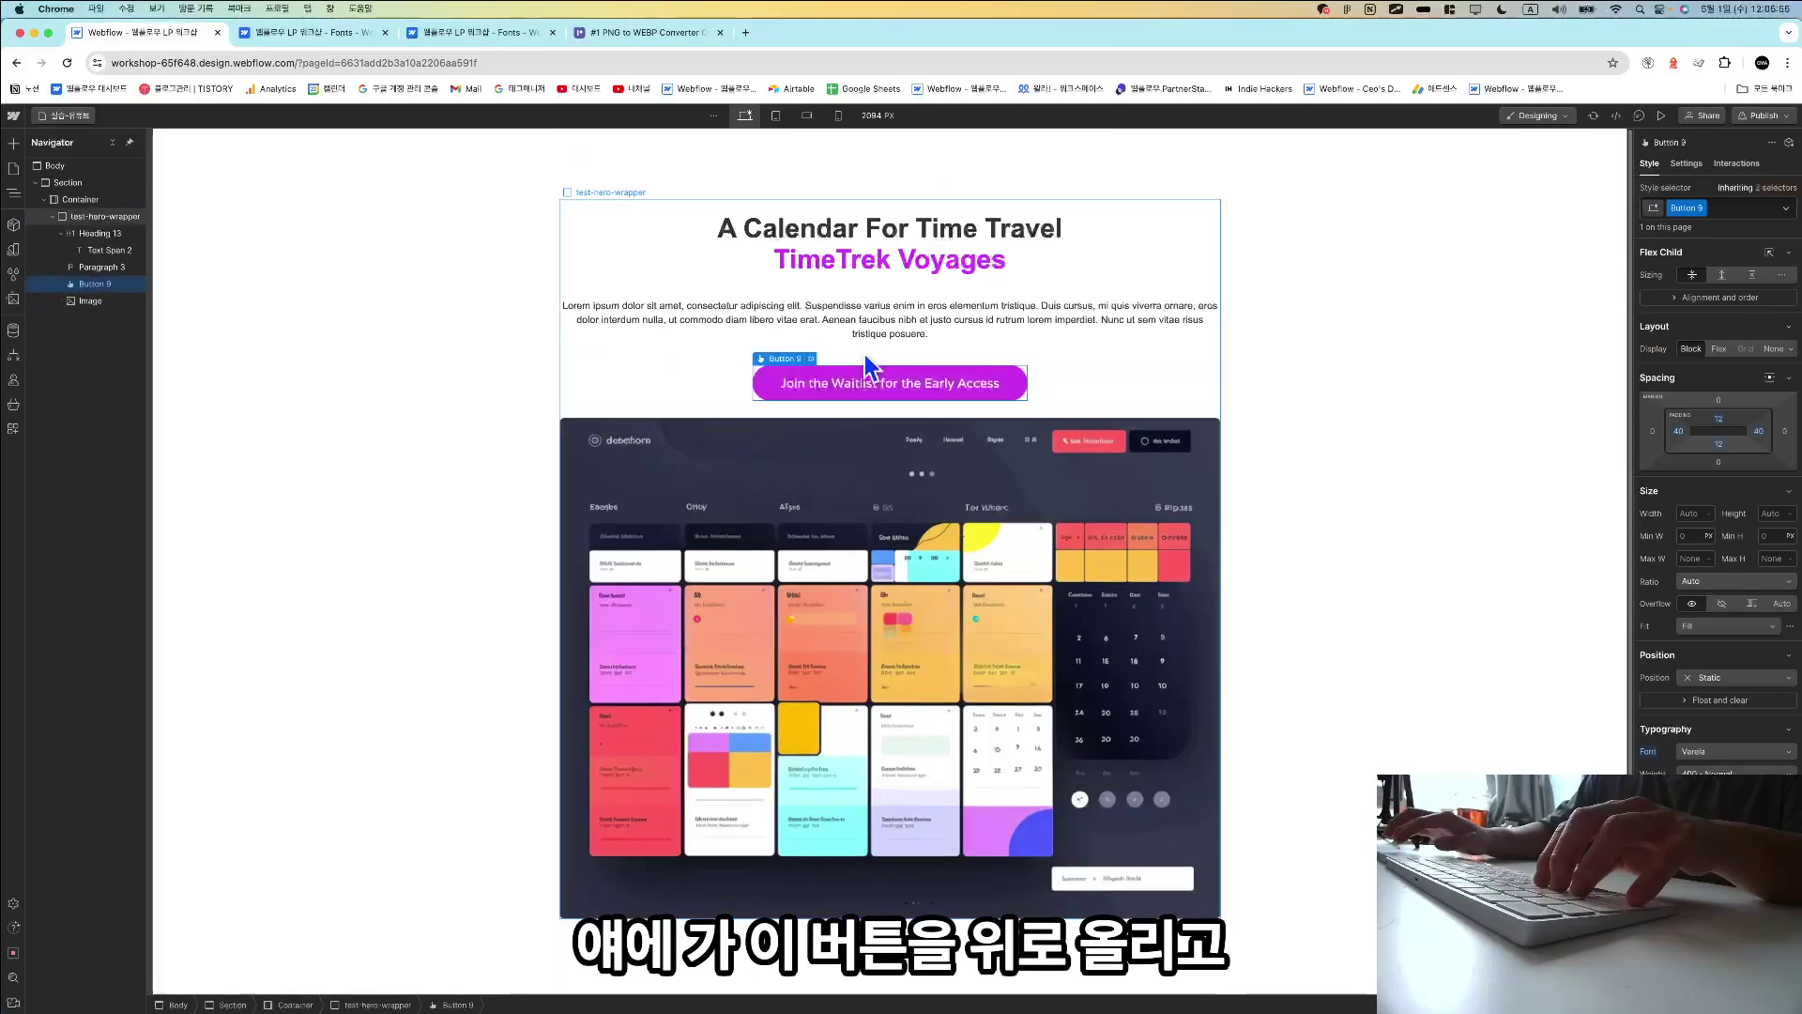
Select the hero image and look up the box shadow instructions in the Notion notes.
click(890, 581)
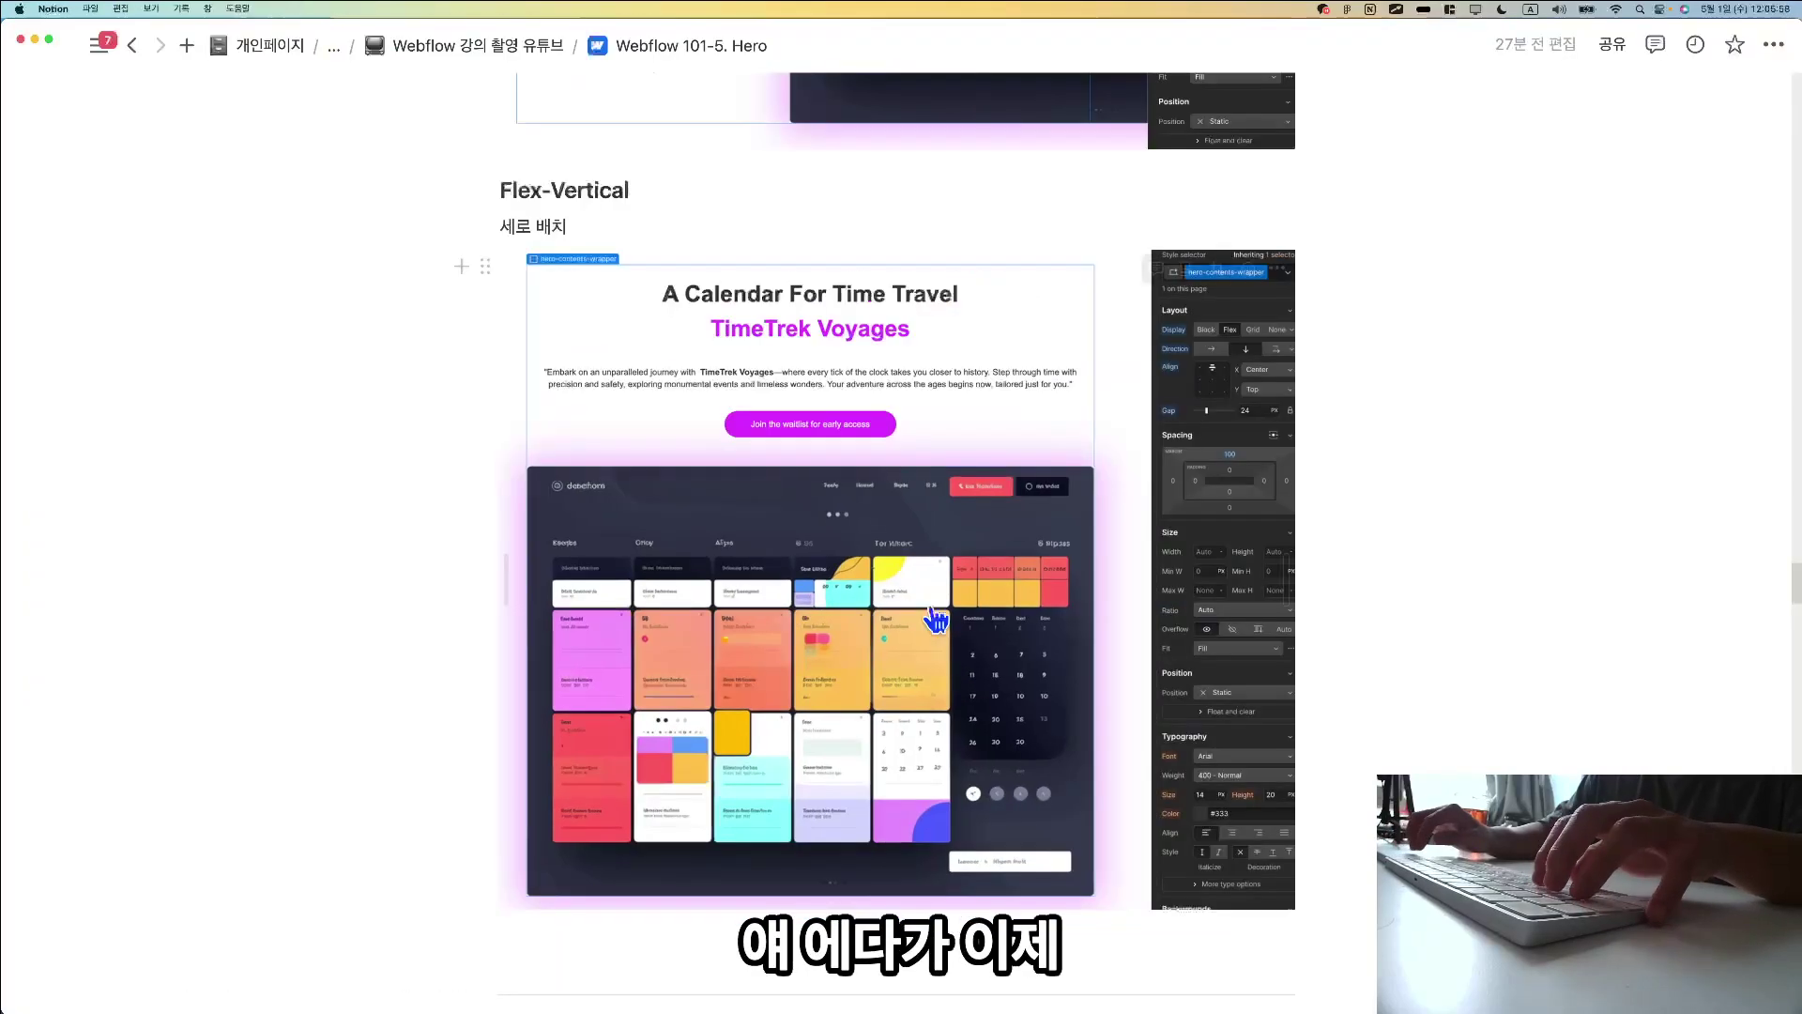
scroll(936, 619, up, 15)
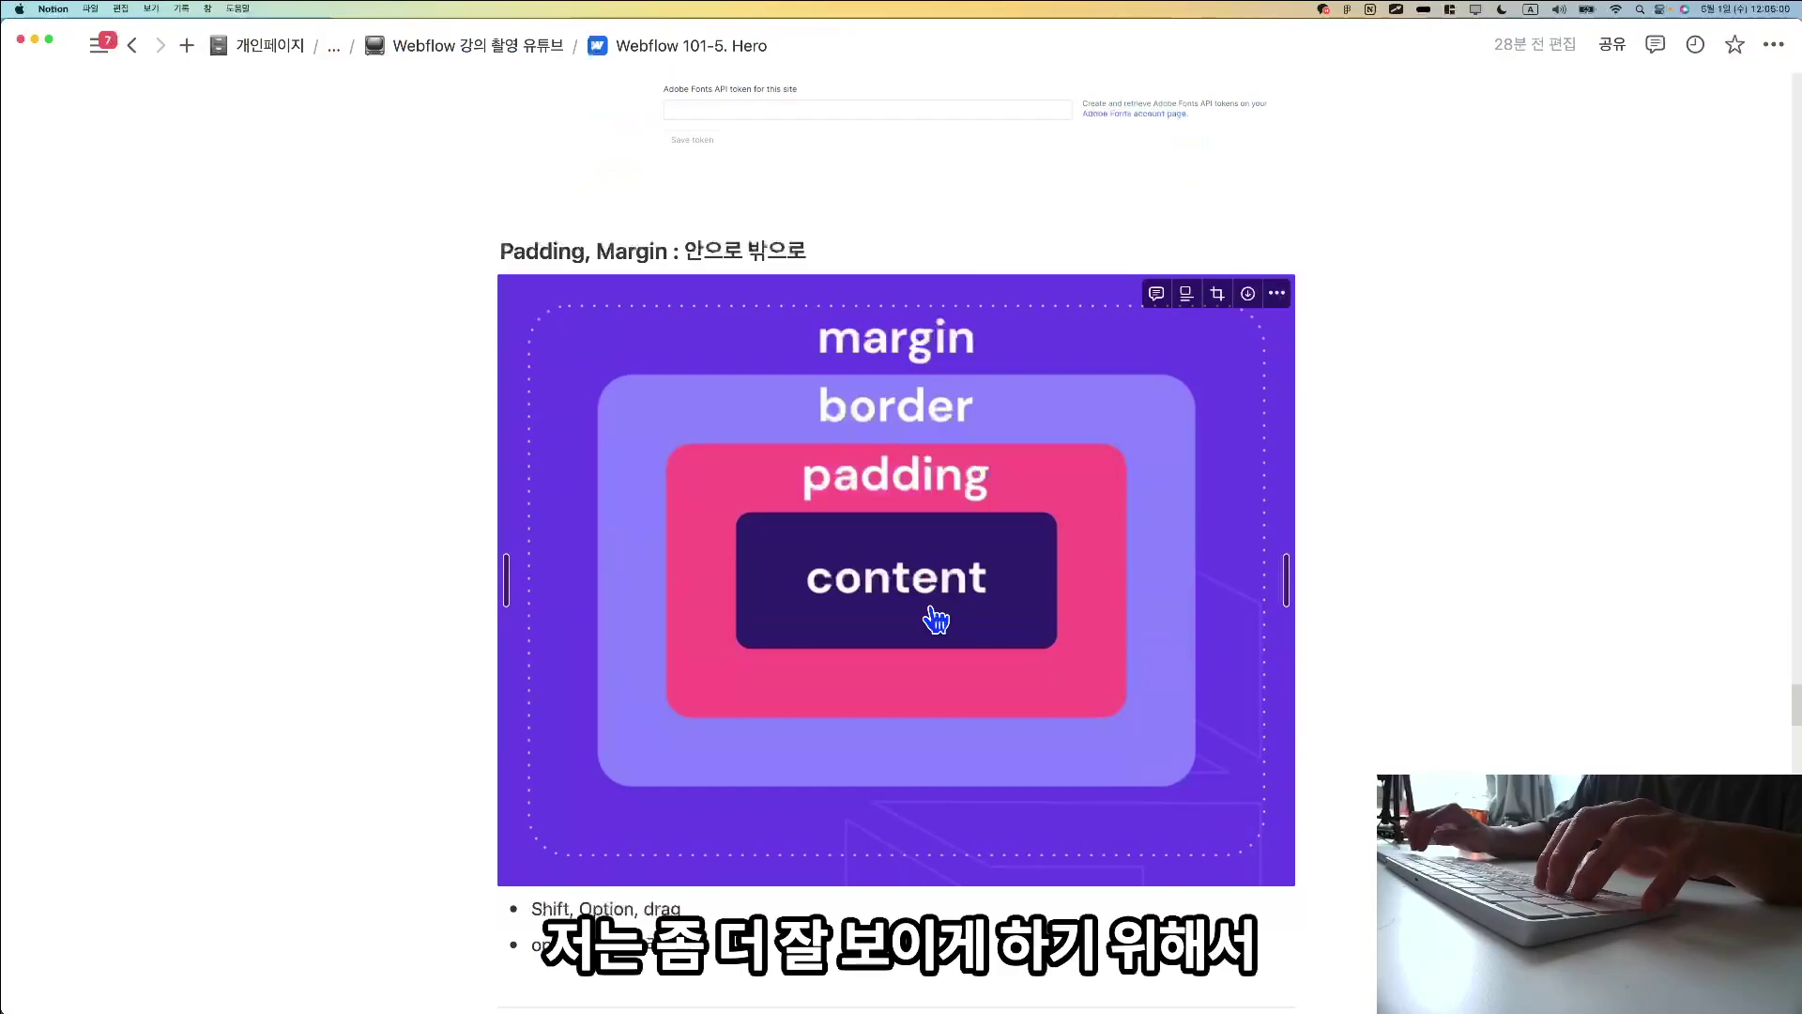
scroll(935, 619, down, 15)
scroll(929, 604, down, 15)
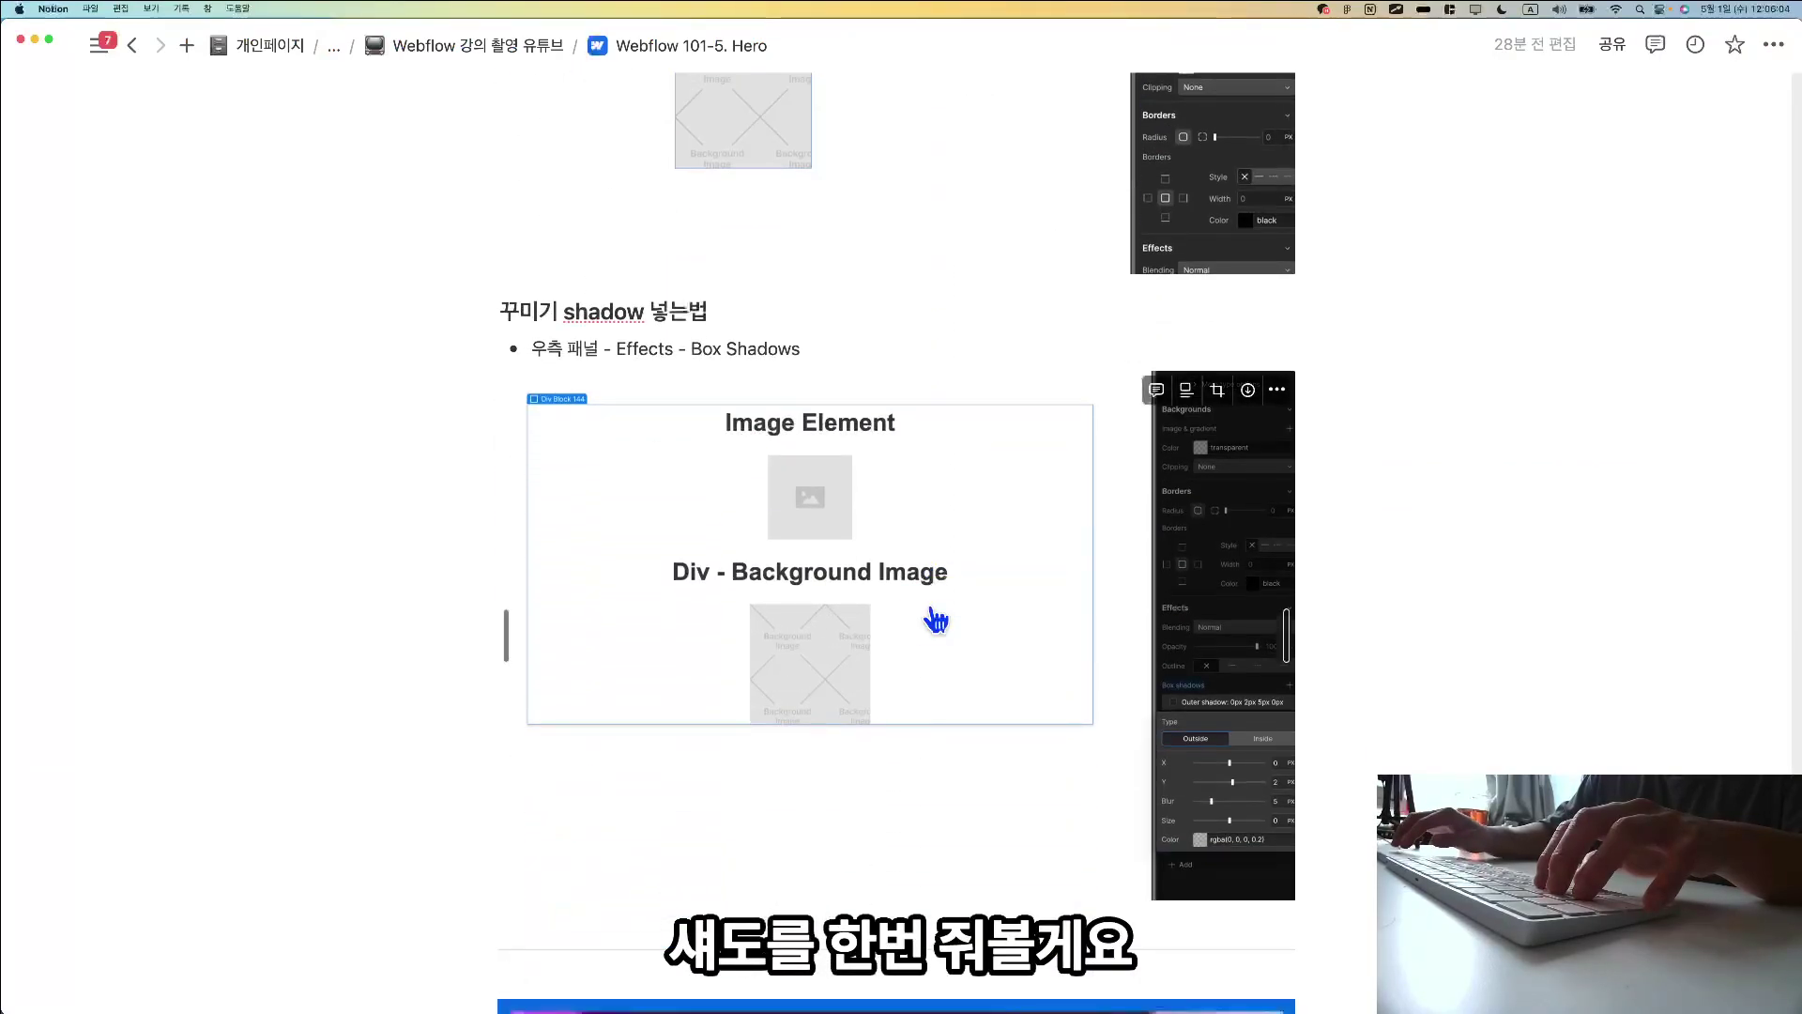
Review the box shadow instructions in the notes, switch to Webflow and add an outside box shadow to the hero image.
scroll(933, 616, up, 3)
scroll(934, 617, down, 5)
scroll(891, 591, up, 2)
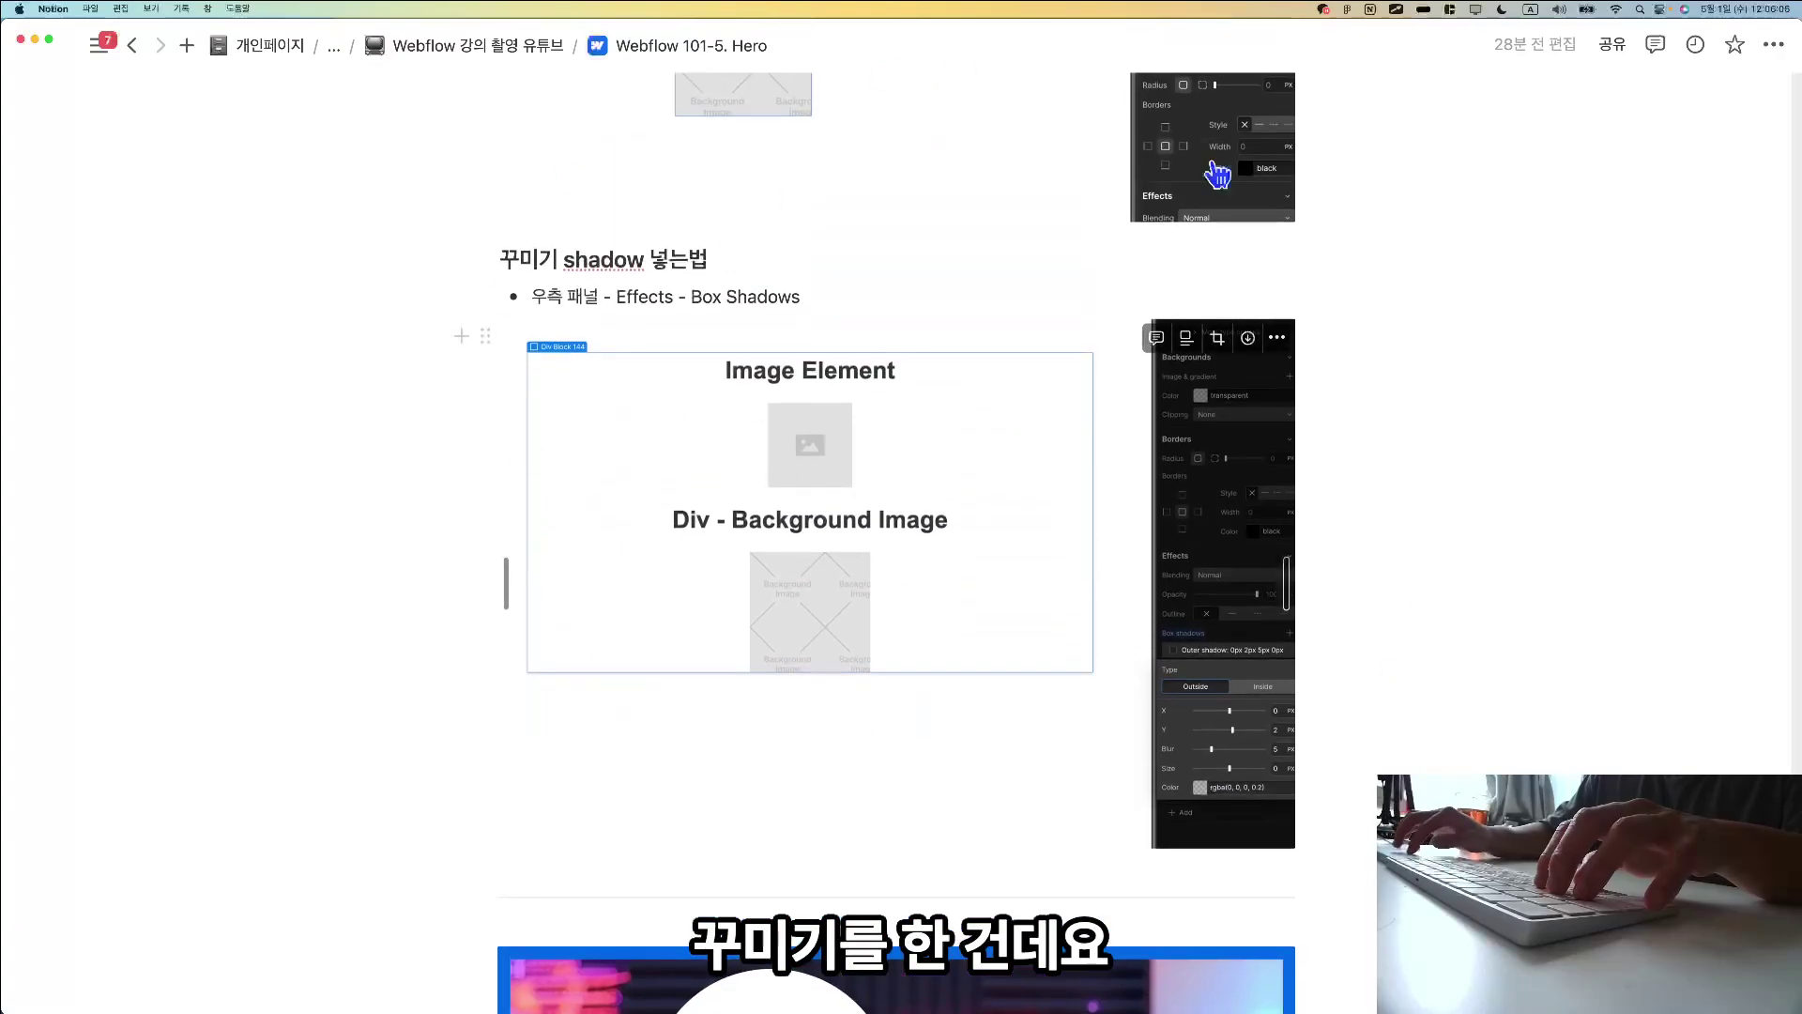
key(super+Tab)
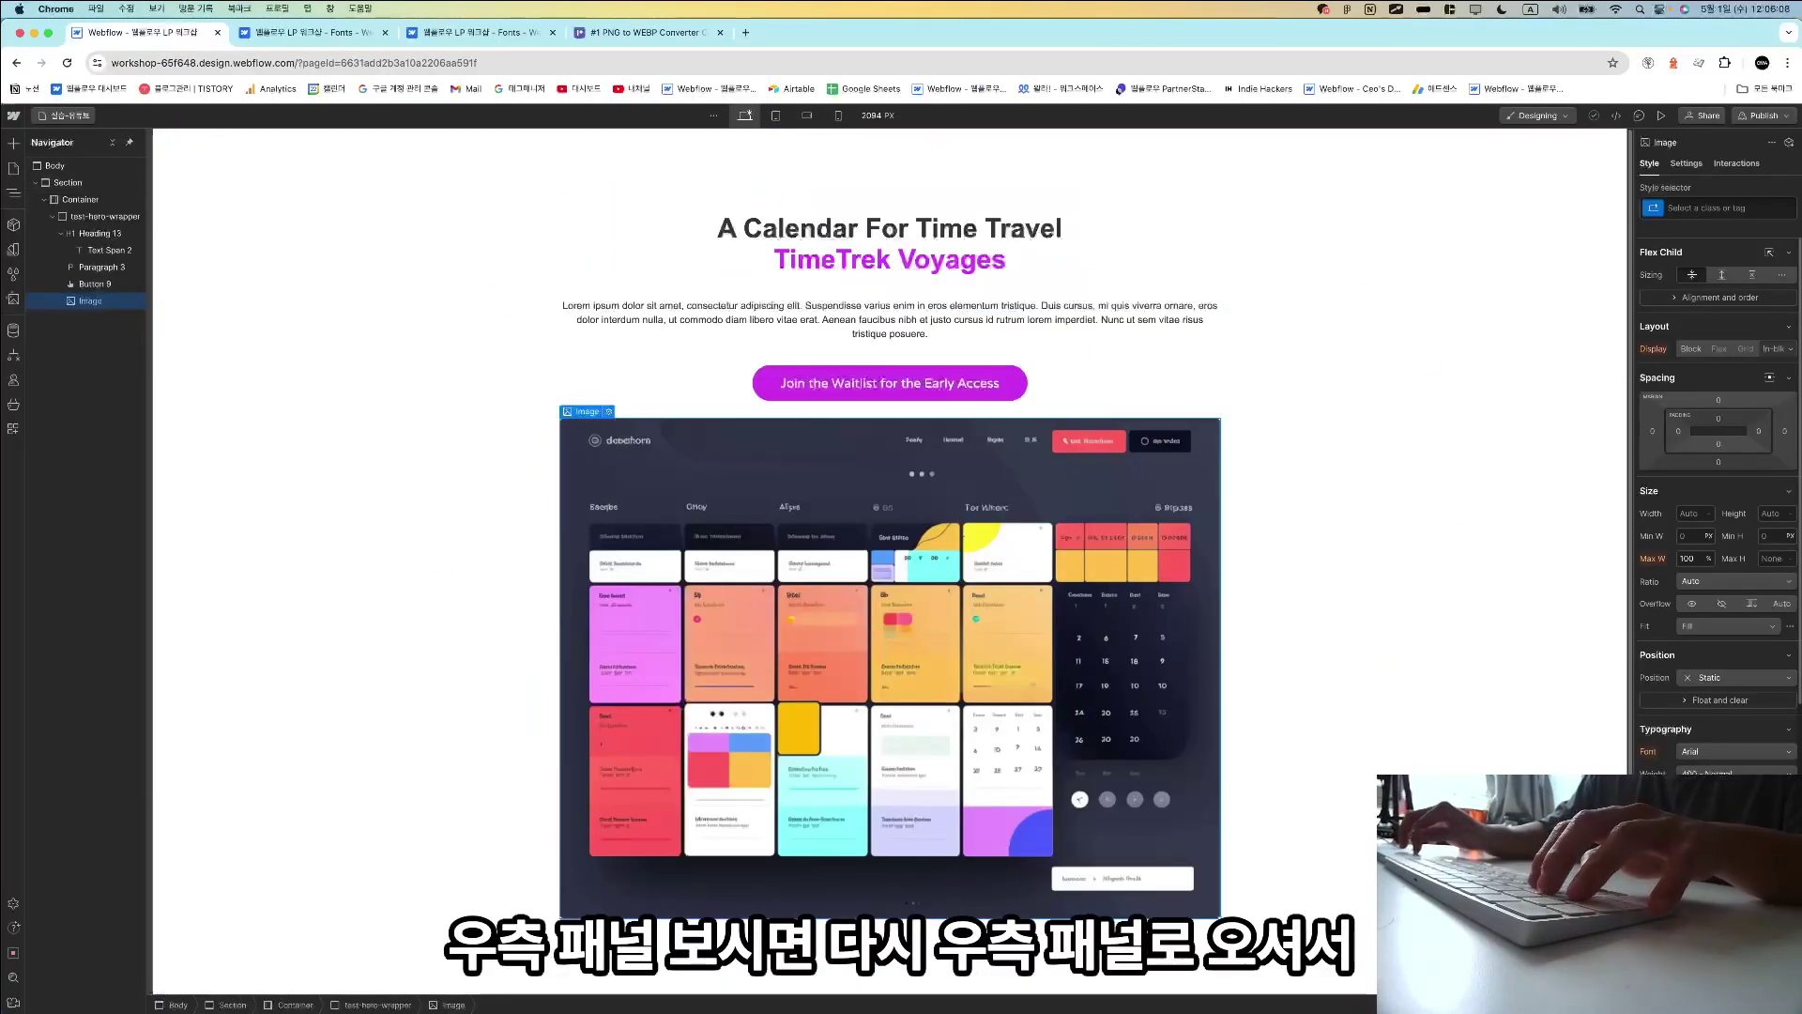
key(super+equal)
key(super+equal)
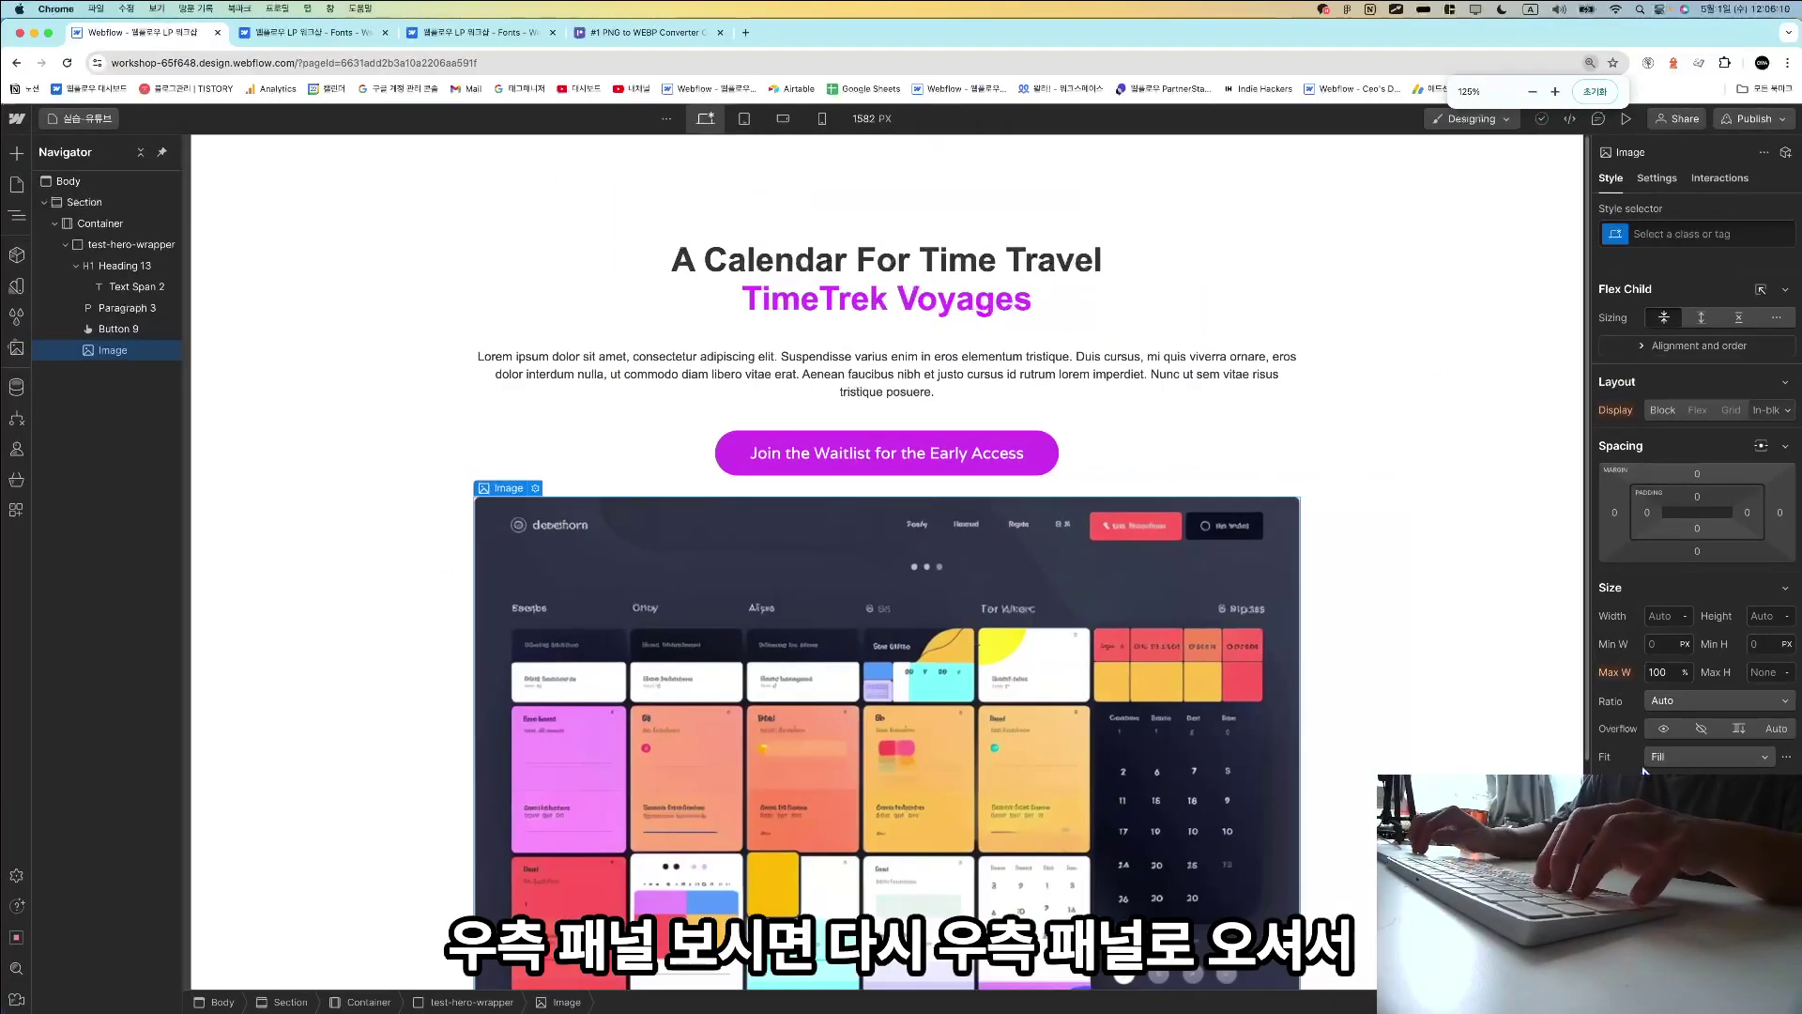
scroll(1644, 771, down, 10)
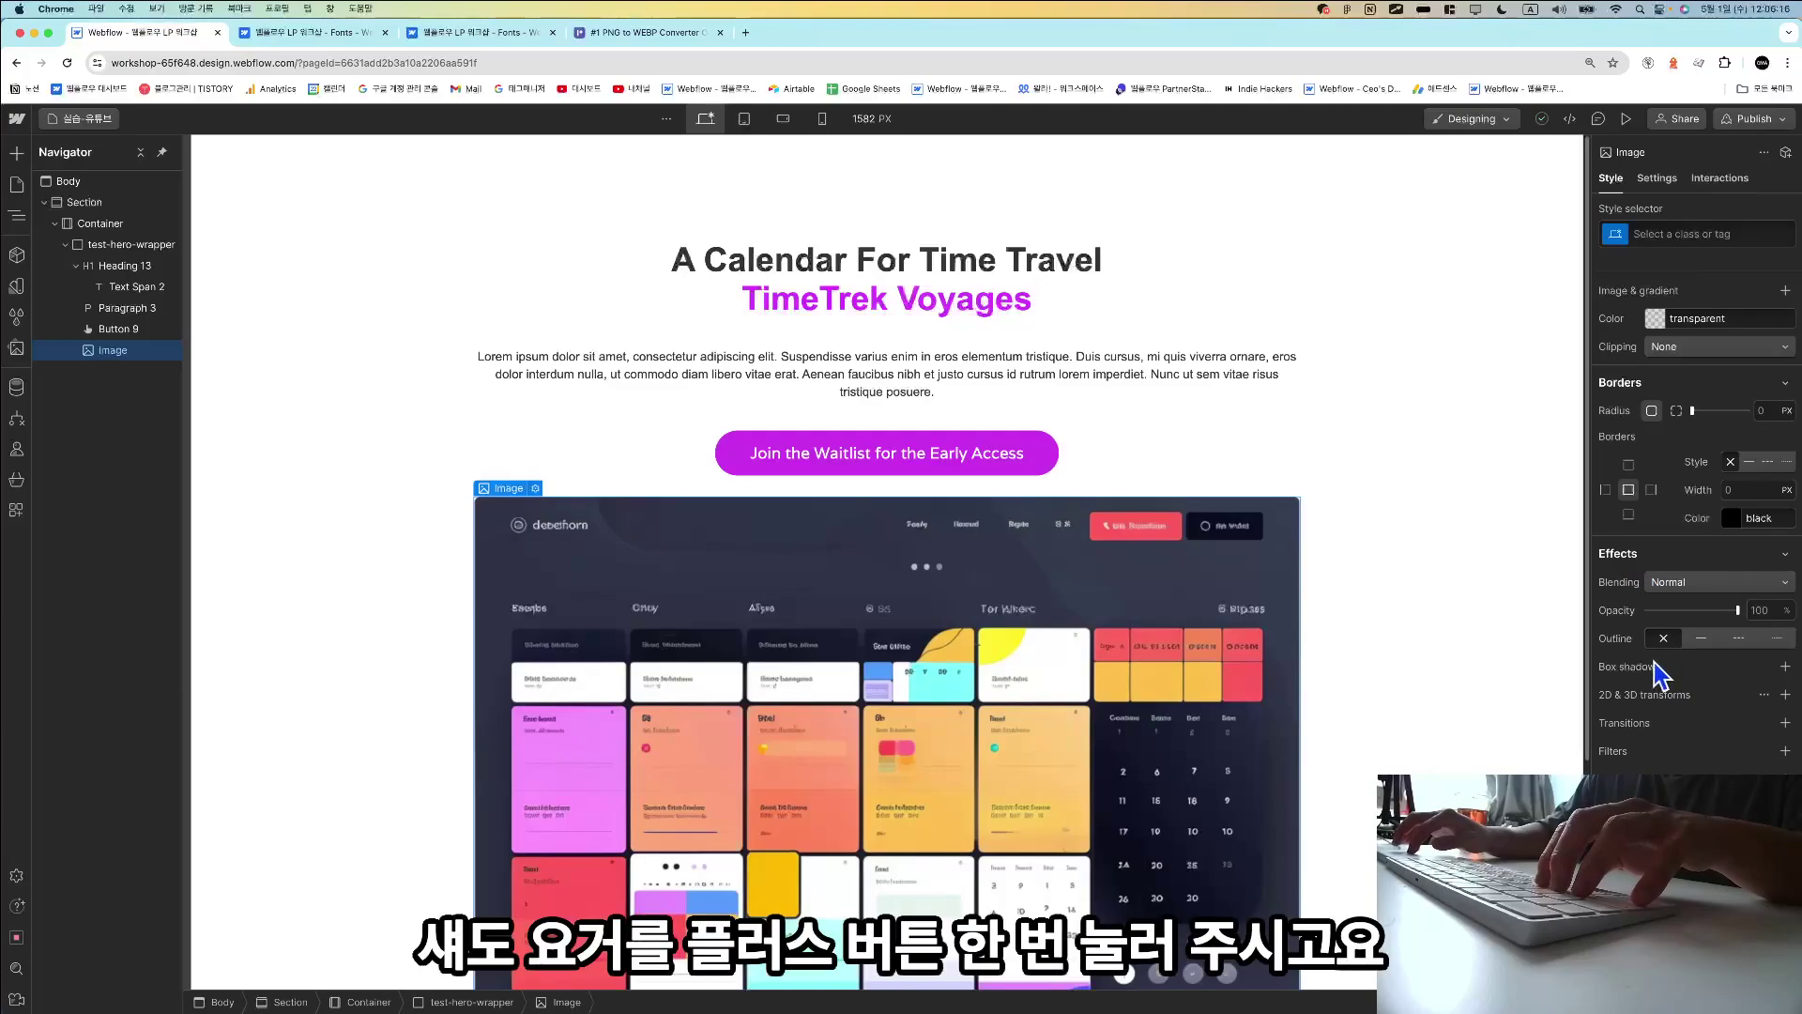
click(1785, 666)
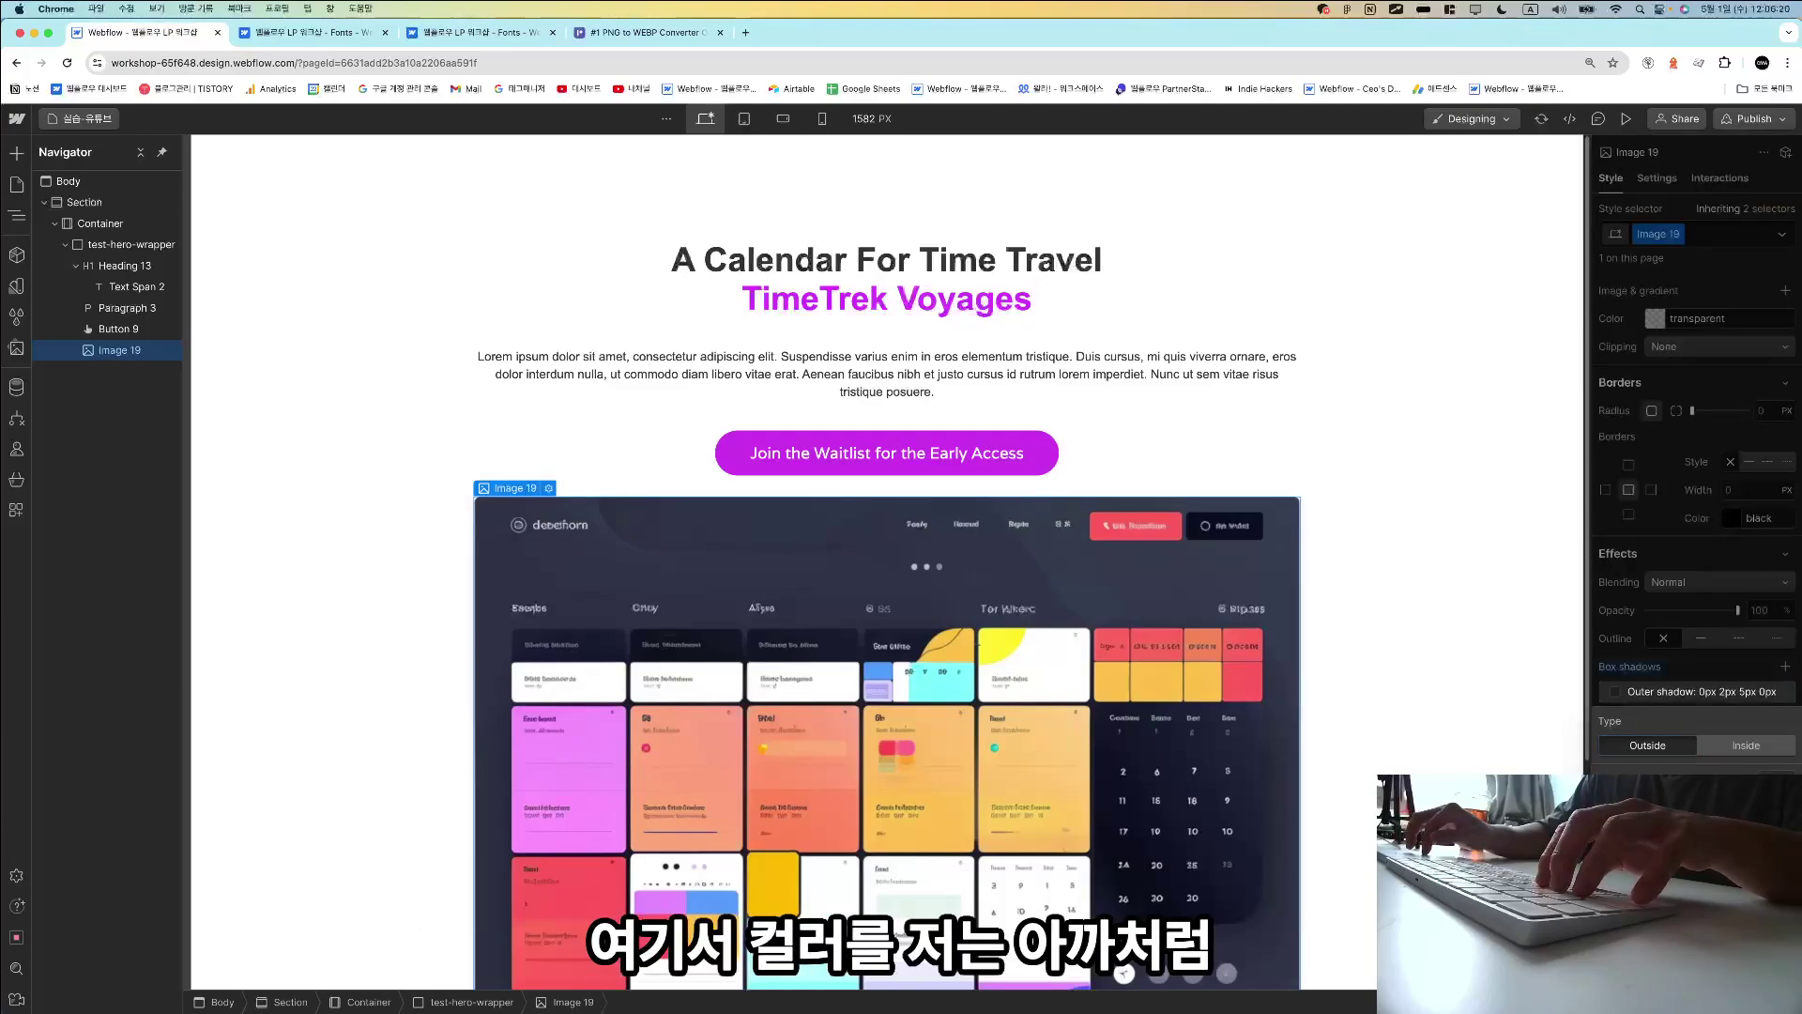
Colour the hero image's box shadow bright purple with a blur of 50 px and a size of 12 px.
click(1760, 713)
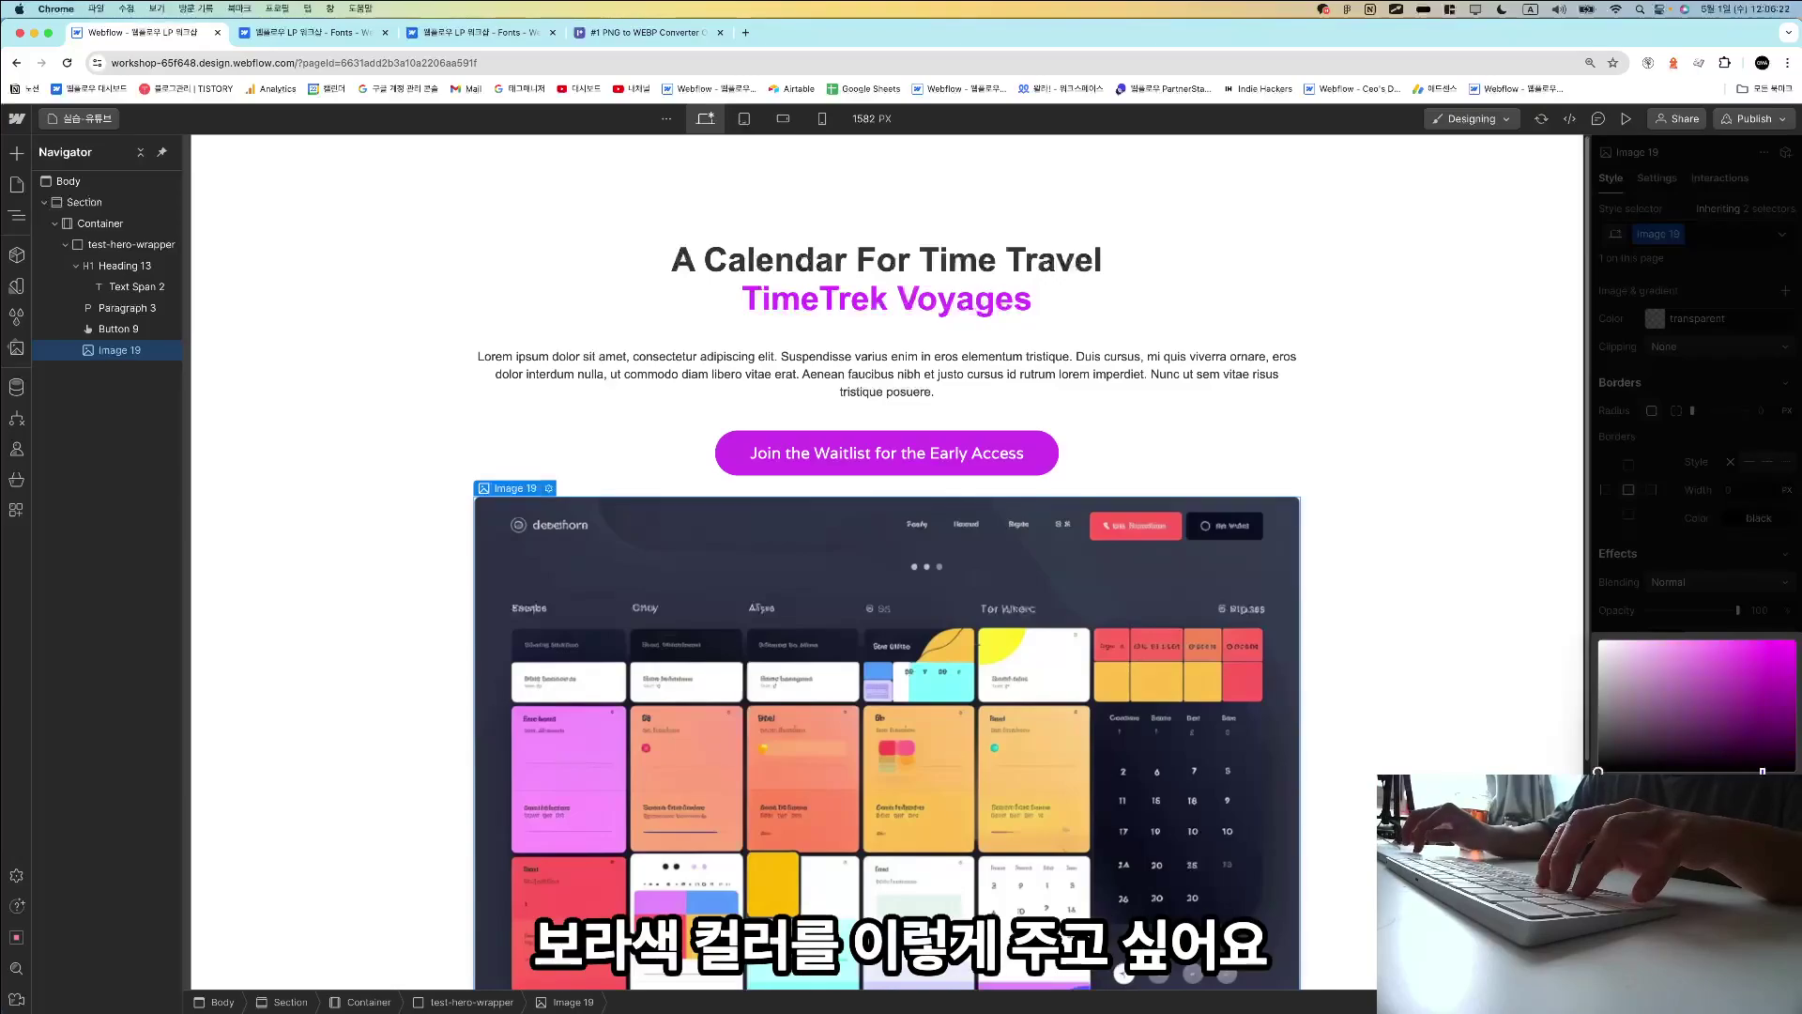
drag(1775, 610, 1799, 603)
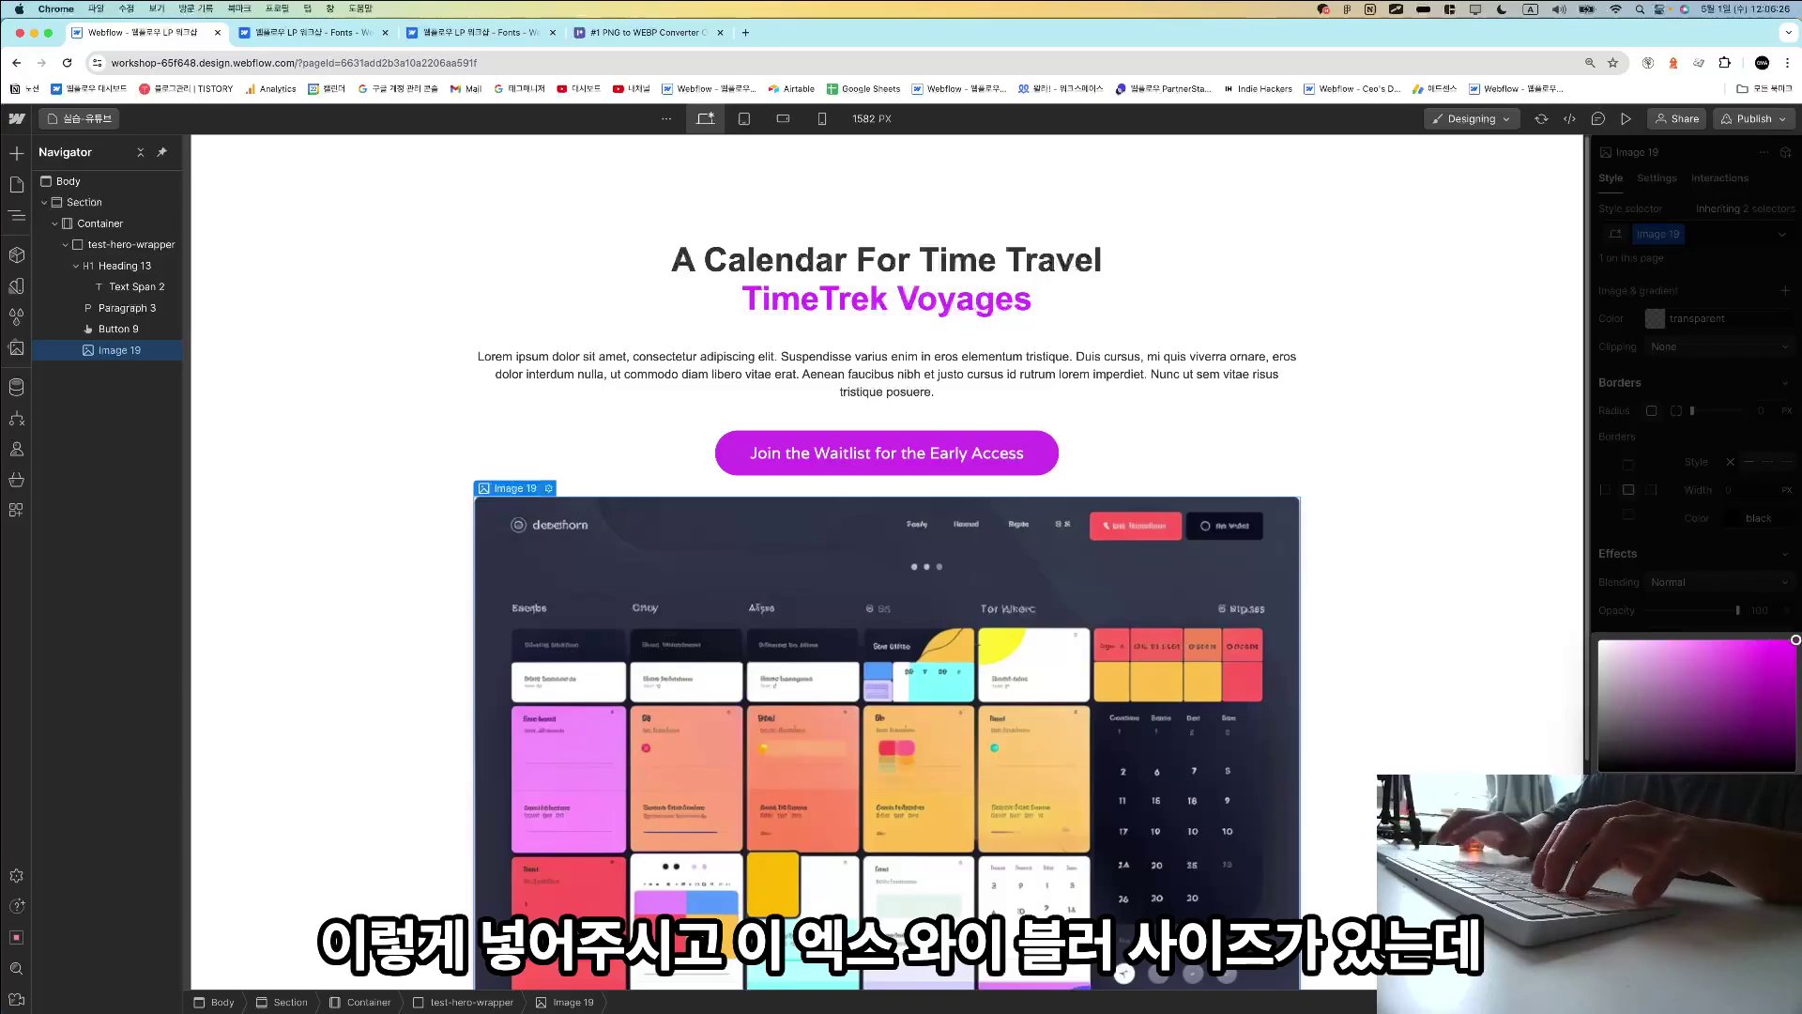
click(1690, 612)
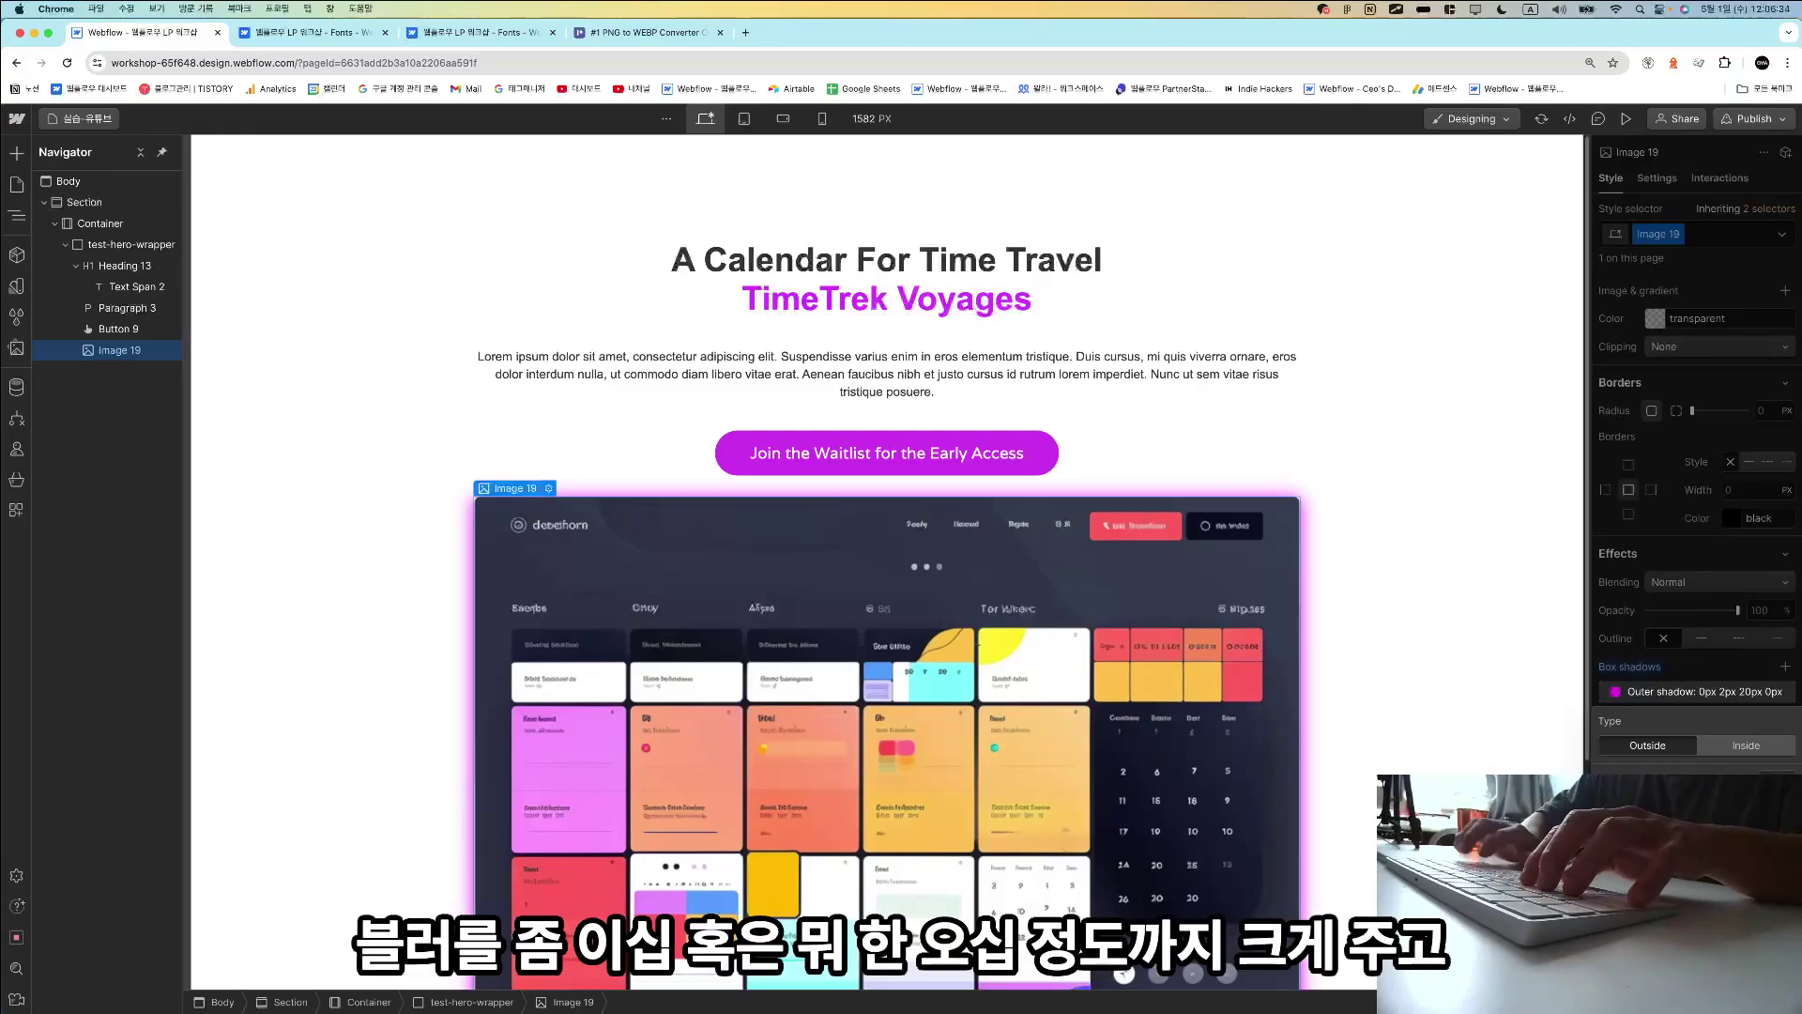
text(50)
key(Return)
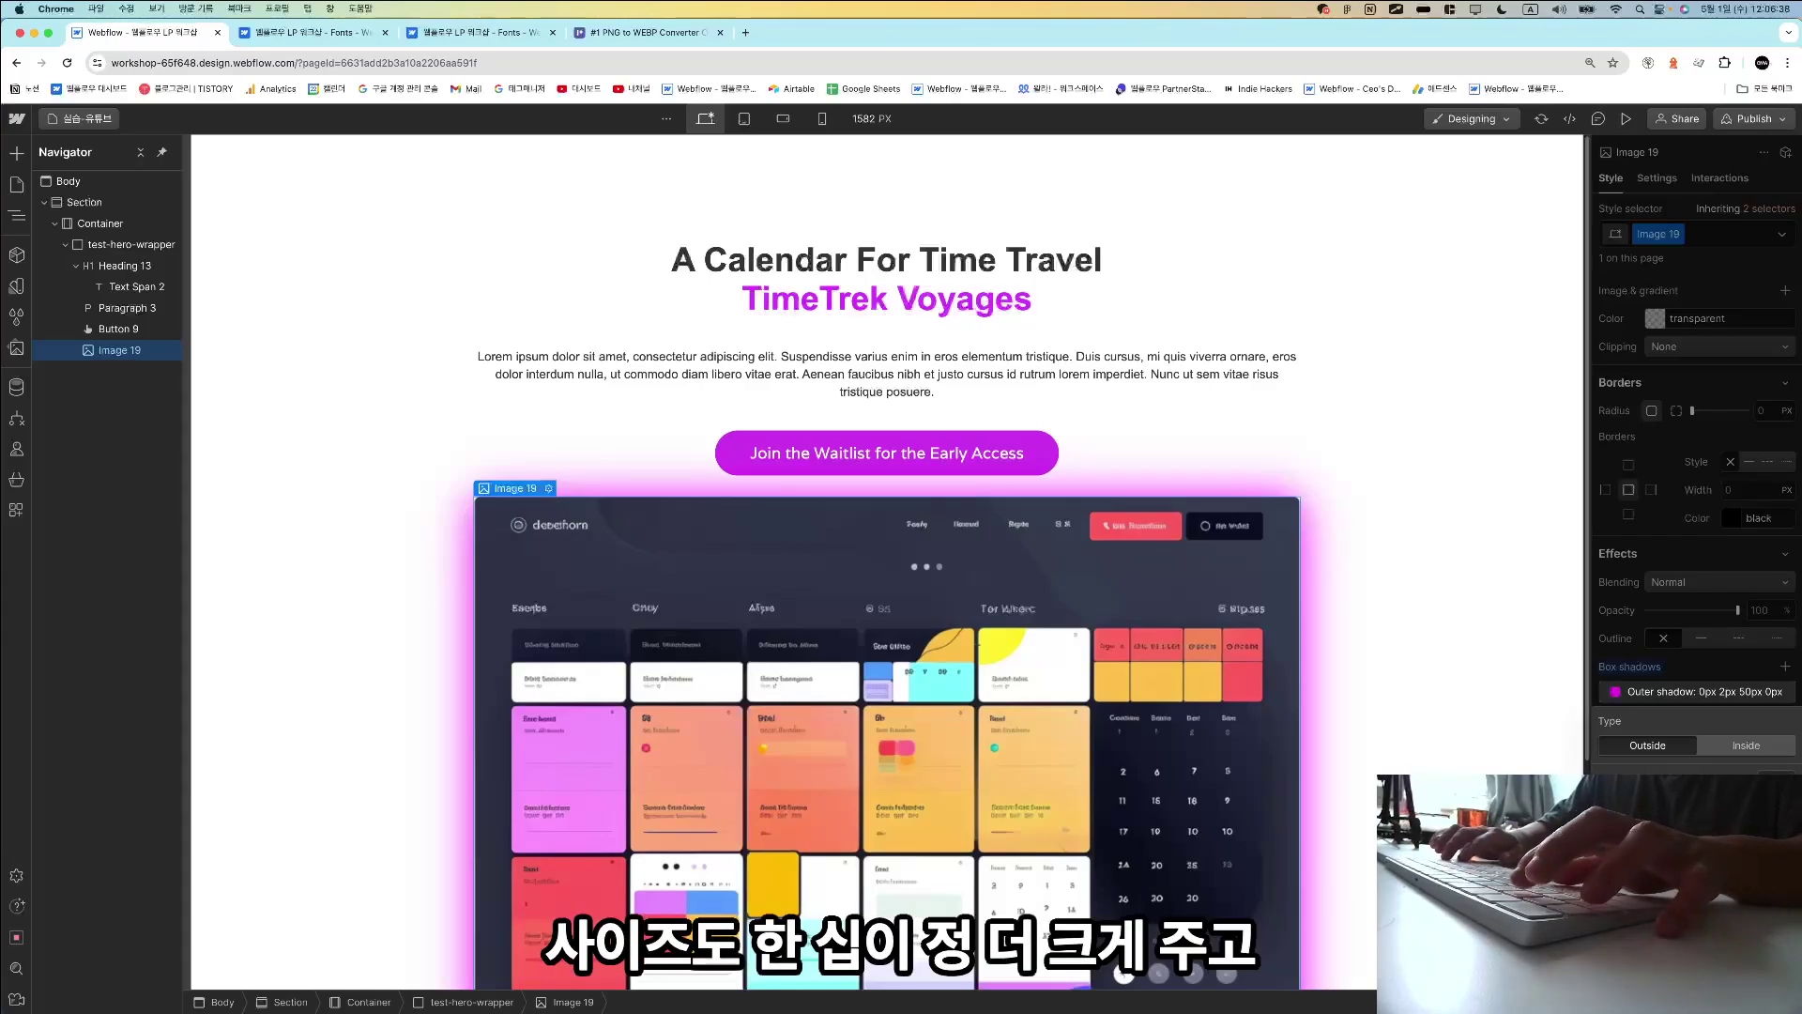
text(12)
key(Return)
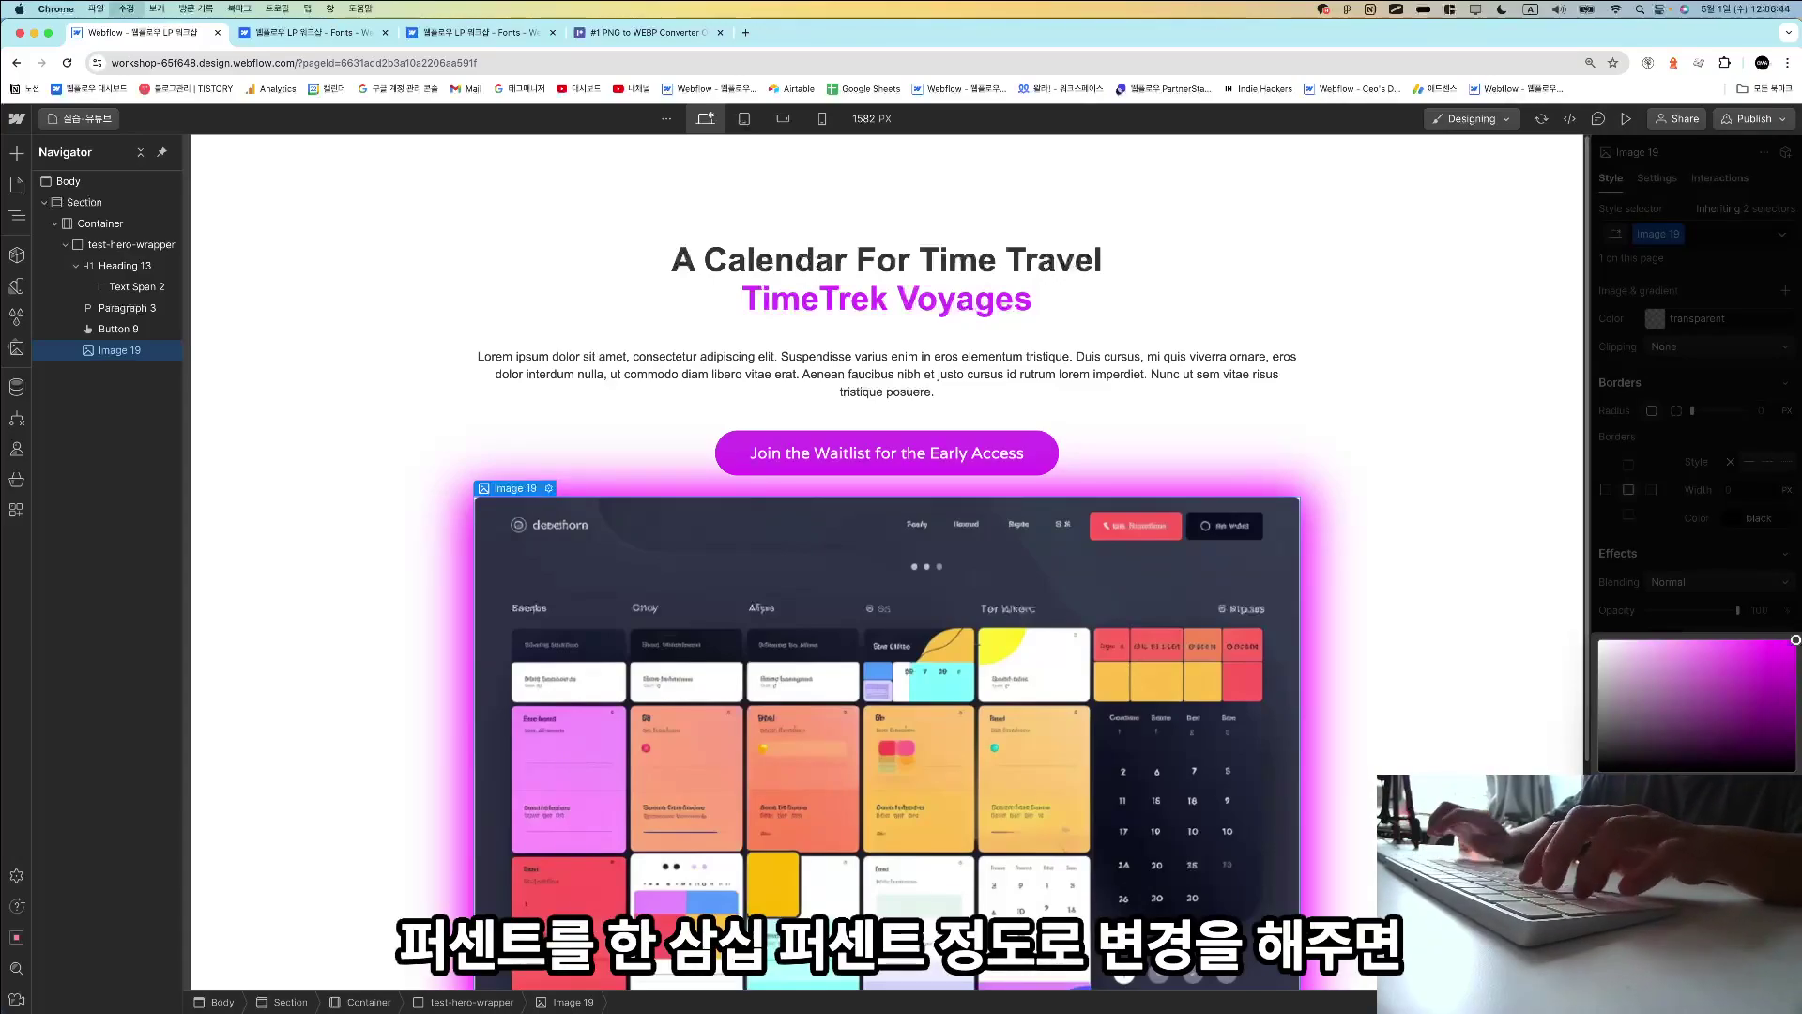
Set the opacity of the image's shadow colour to 30% and deselect the image to check the glow.
text(30)
click(1389, 653)
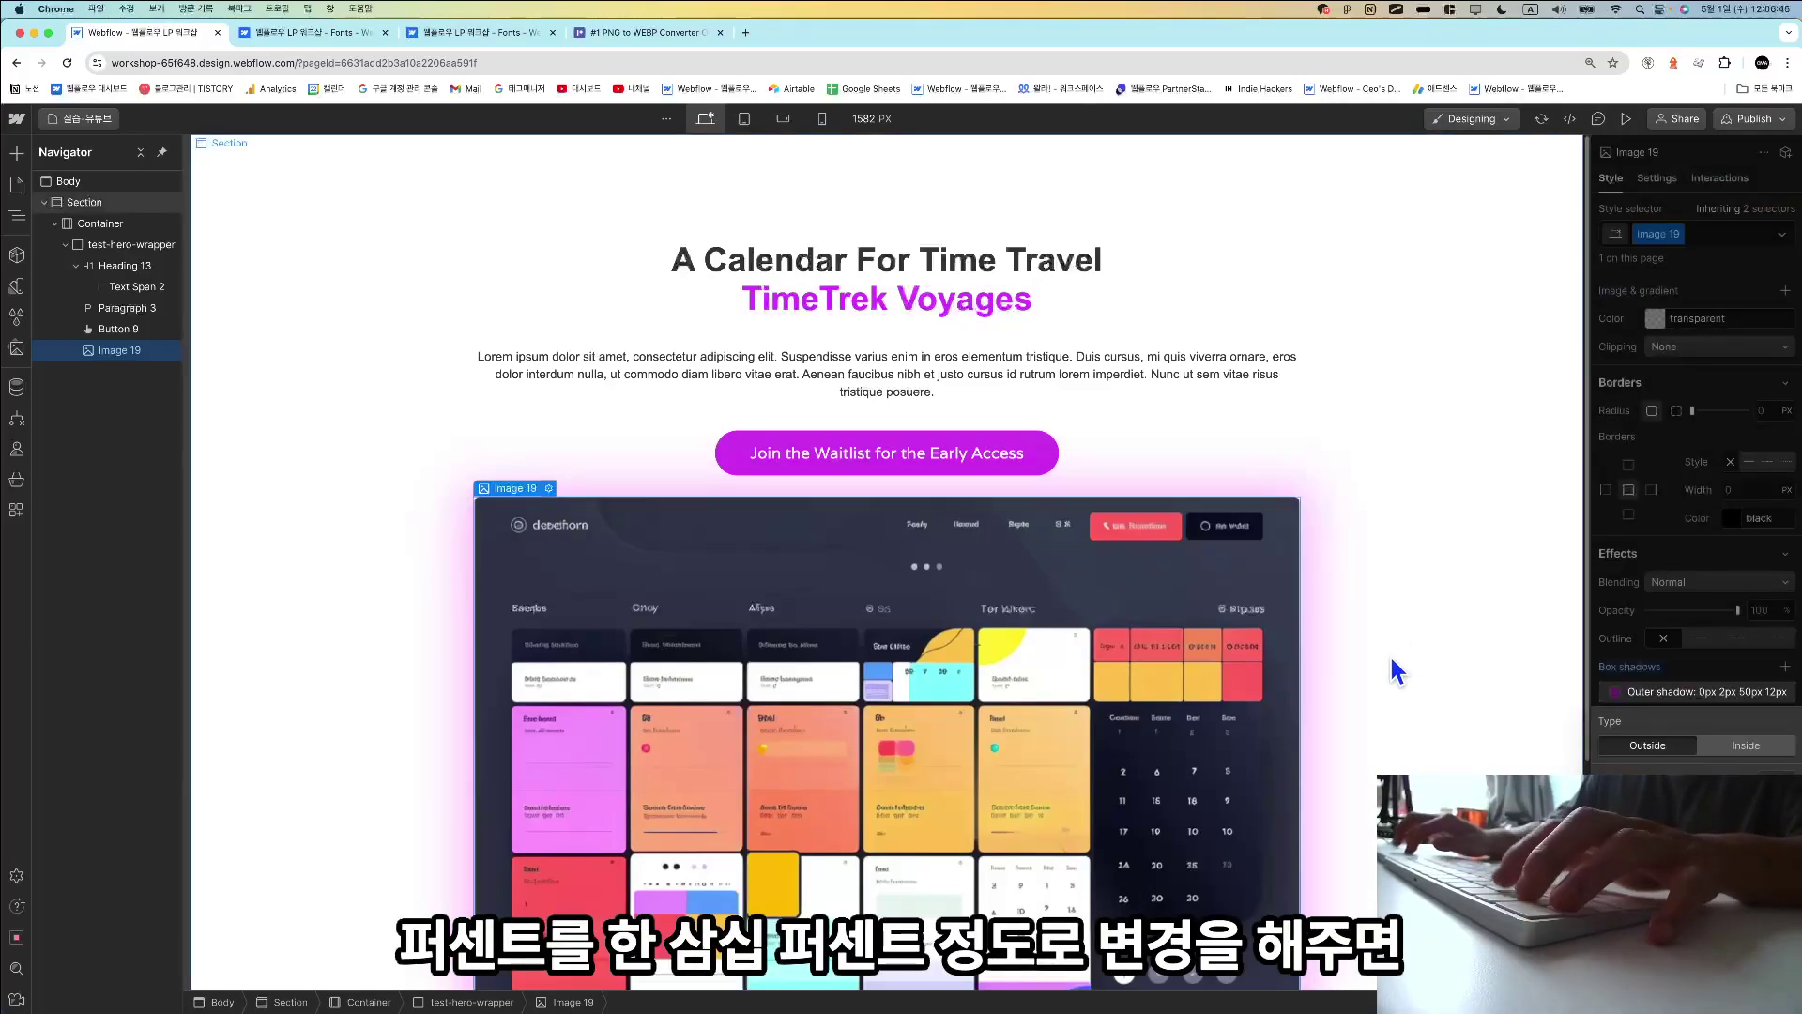
click(1447, 601)
scroll(1447, 600, down, 5)
scroll(1447, 601, up, 5)
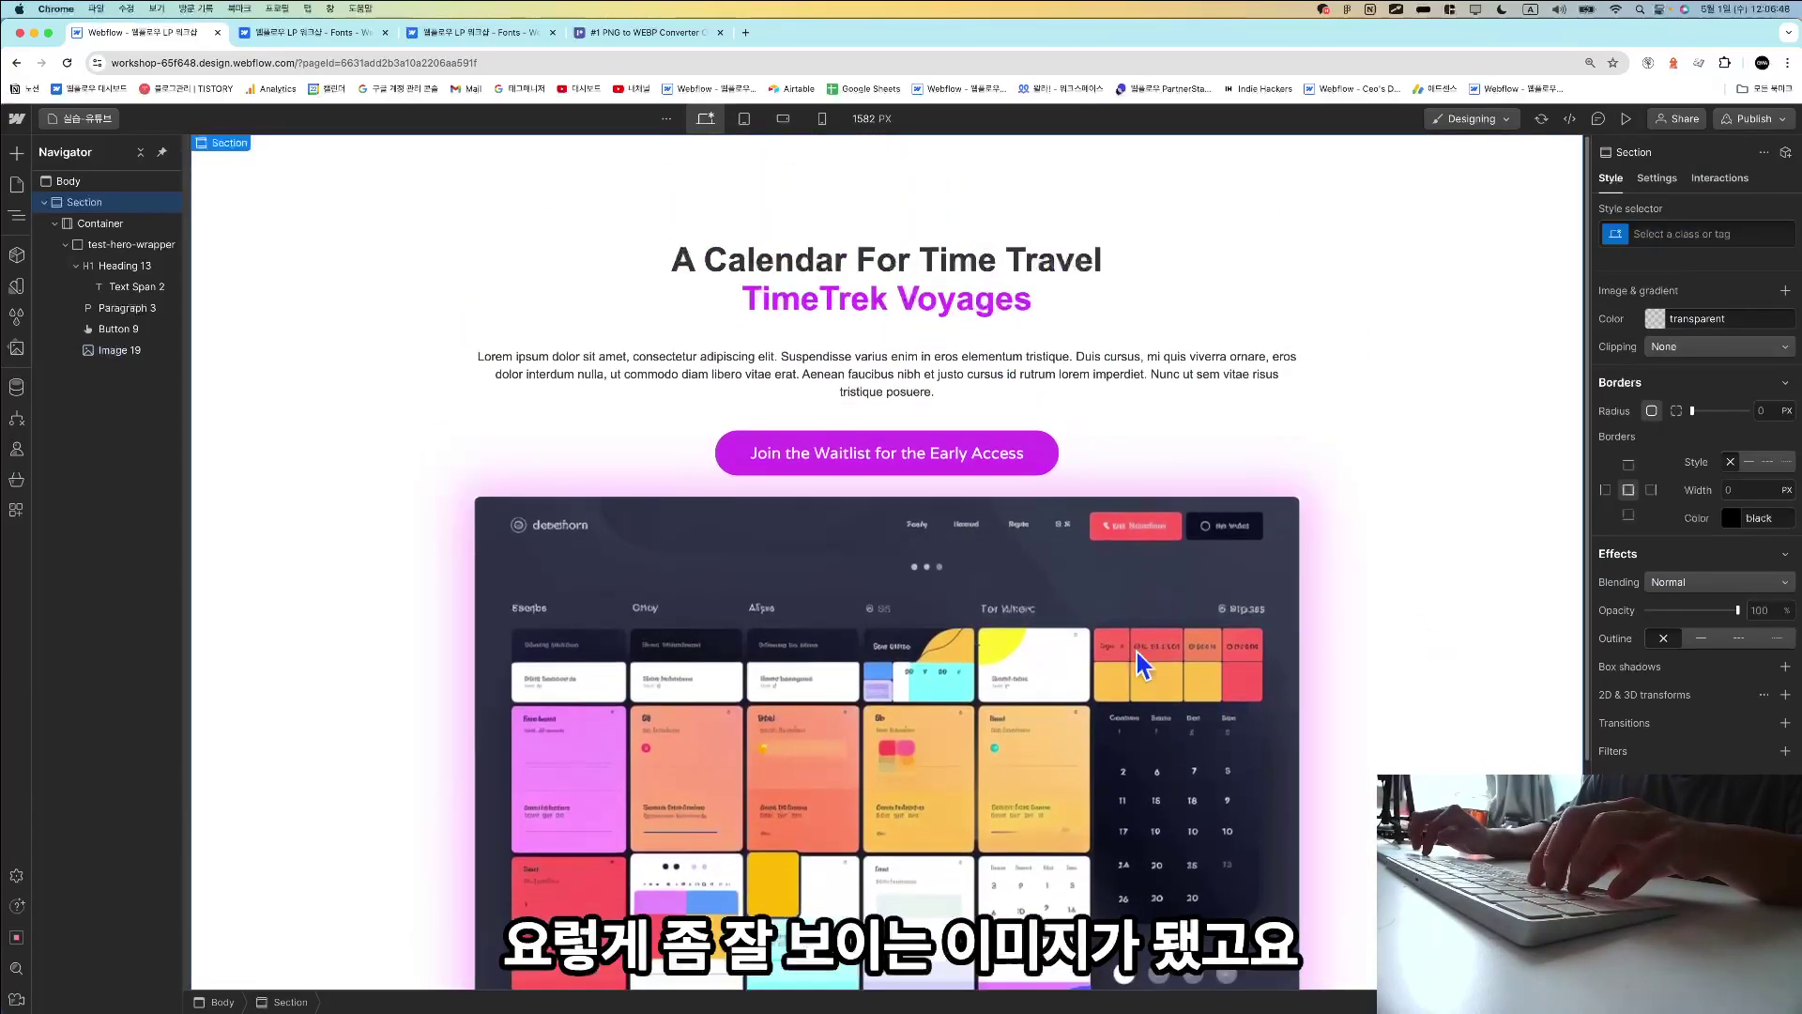
Set the bottom margin of the "Join the Waitlist for the Early Access" button to 40 px.
click(964, 469)
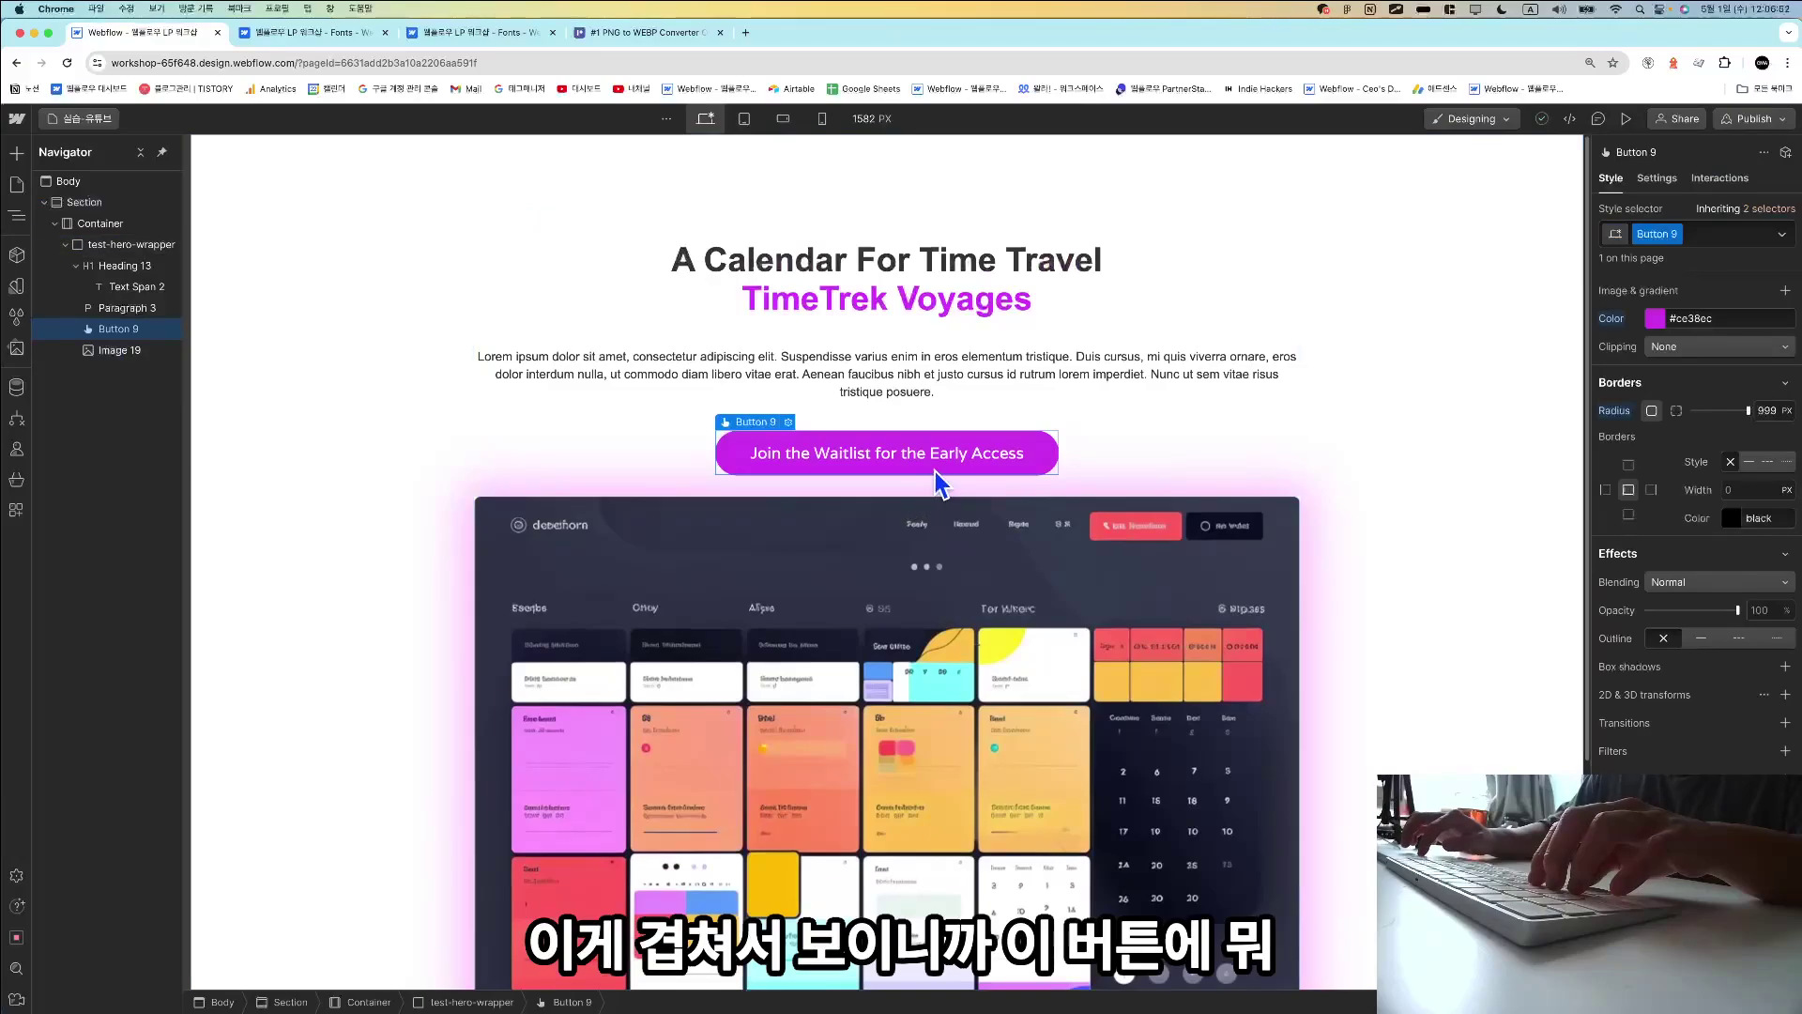
scroll(1680, 453, up, 10)
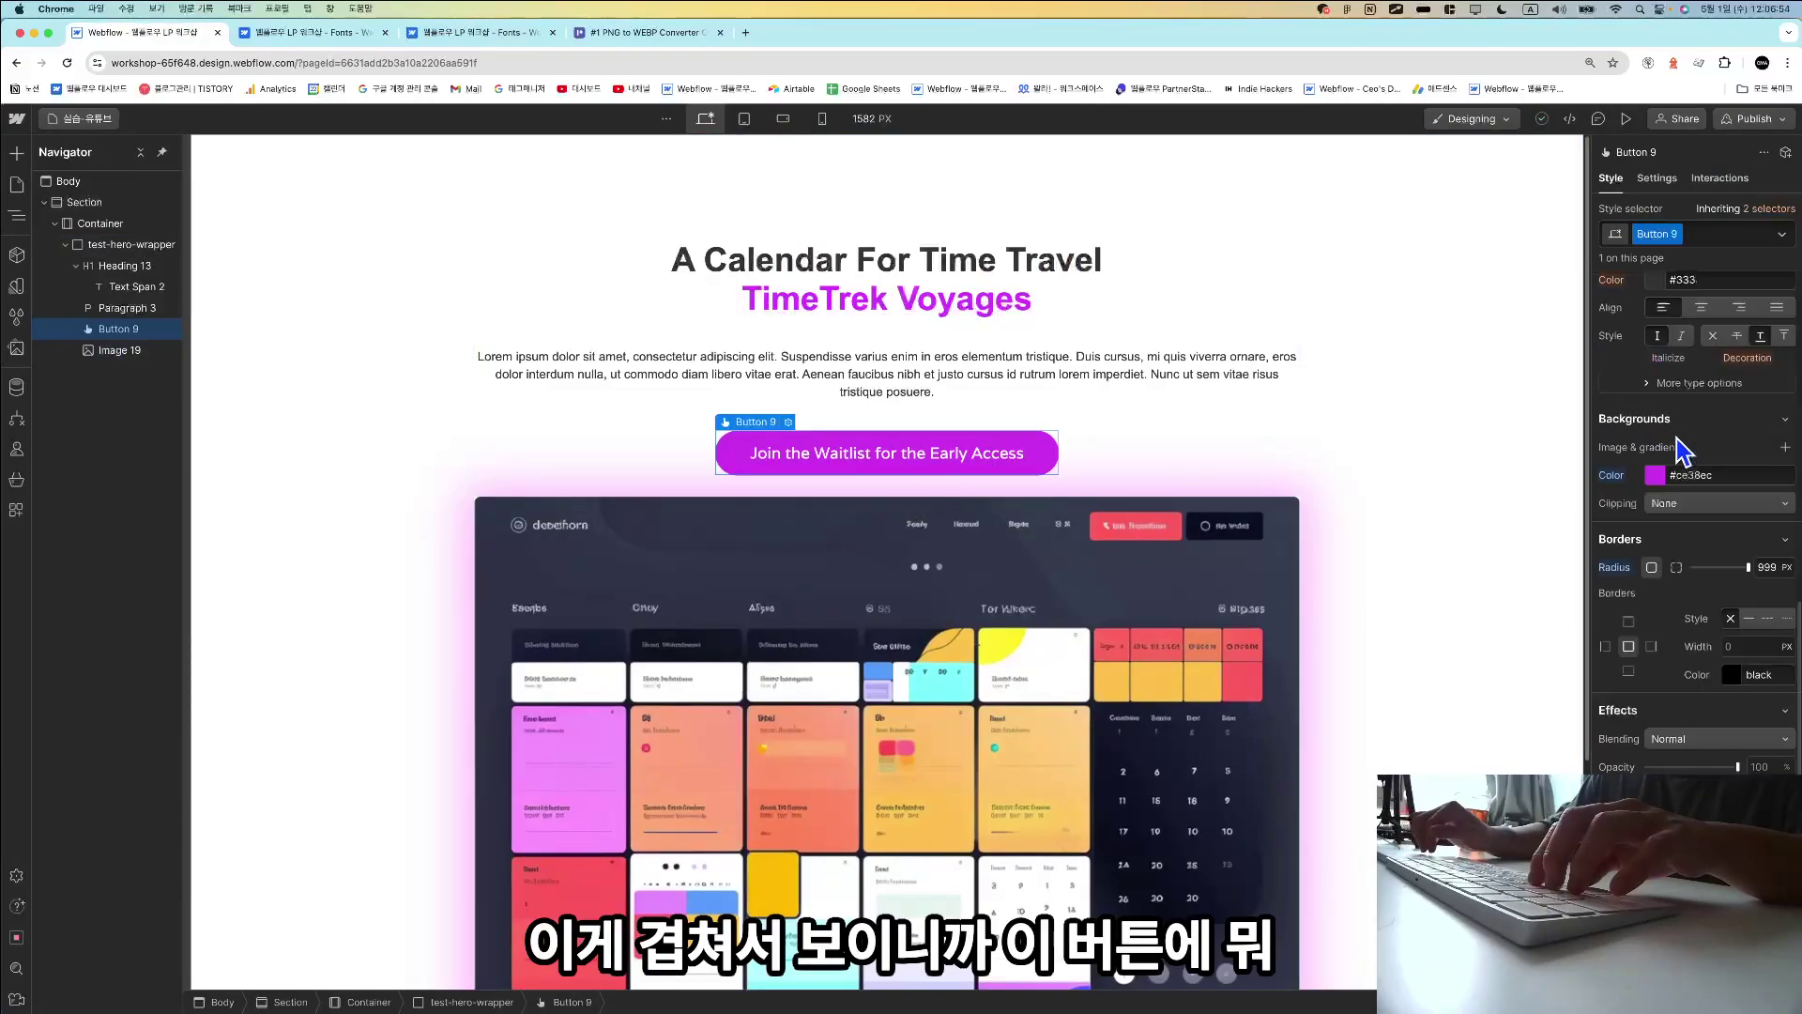
click(1697, 552)
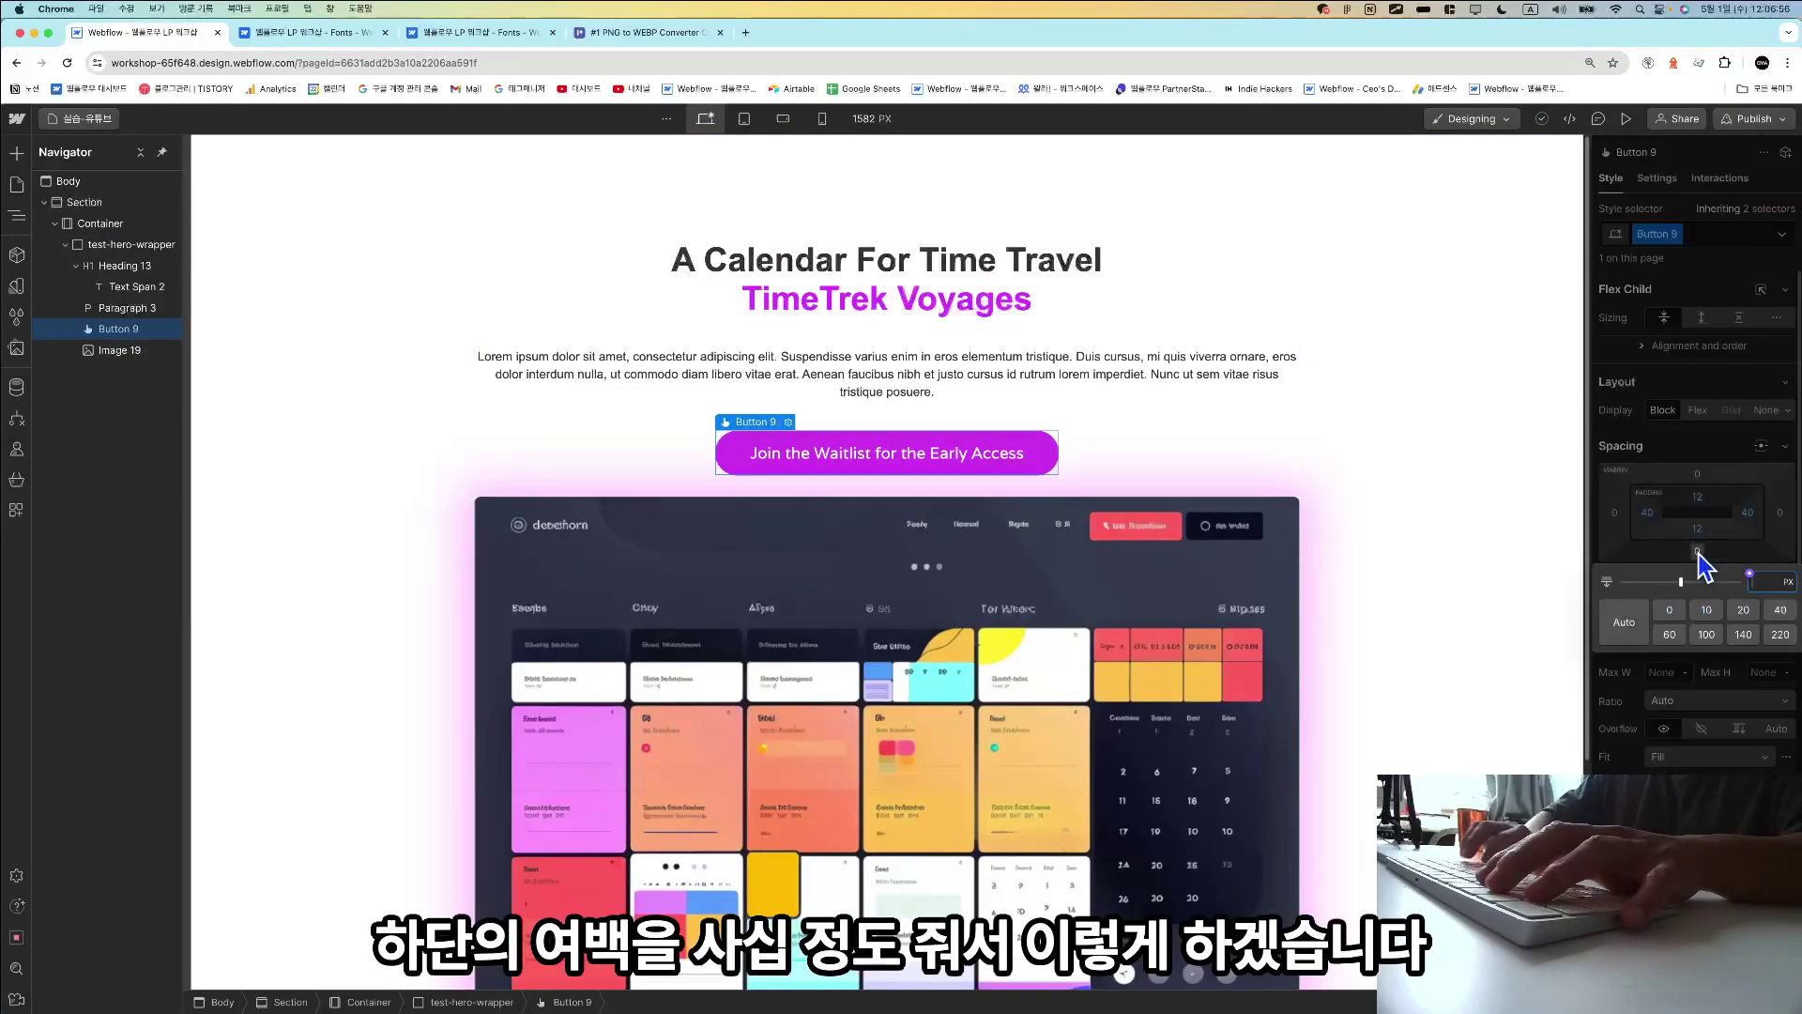
text(40)
key(Return)
key(Escape)
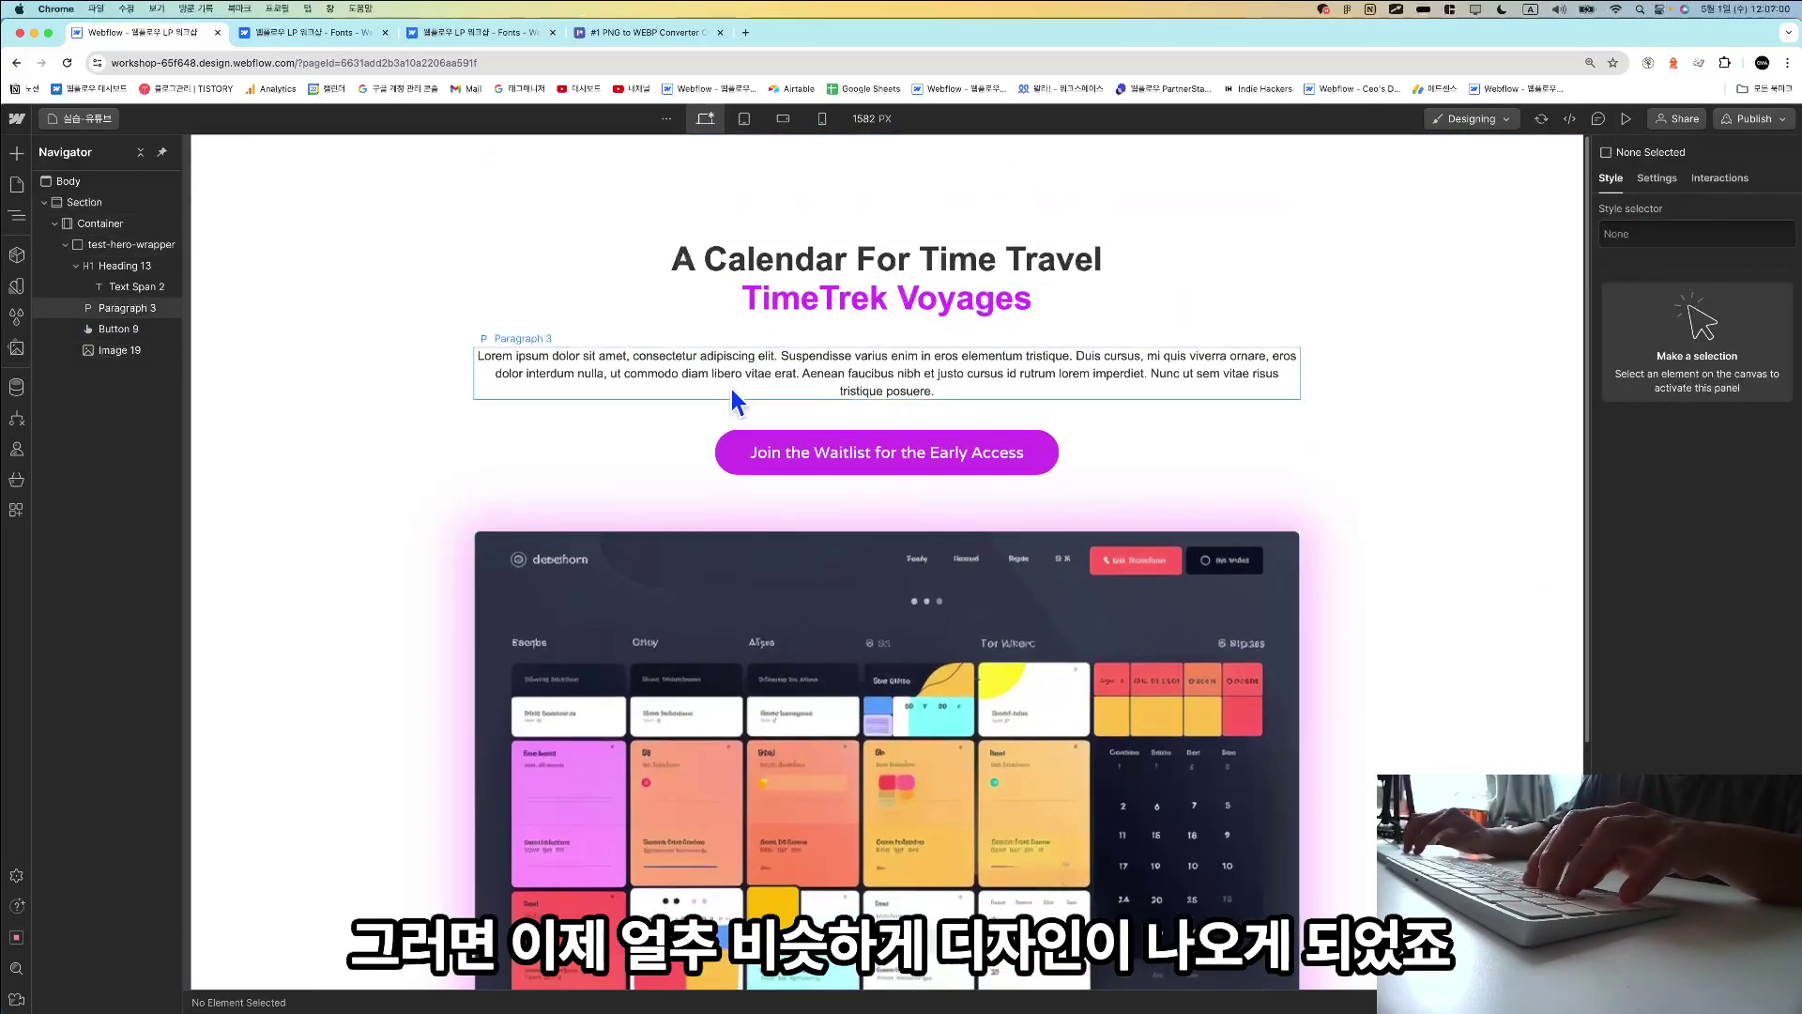
Compare the hero section with the vertical layout example in the Notion notes and return to Webflow.
scroll(730, 388, down, 5)
key(super+Tab)
scroll(732, 392, up, 20)
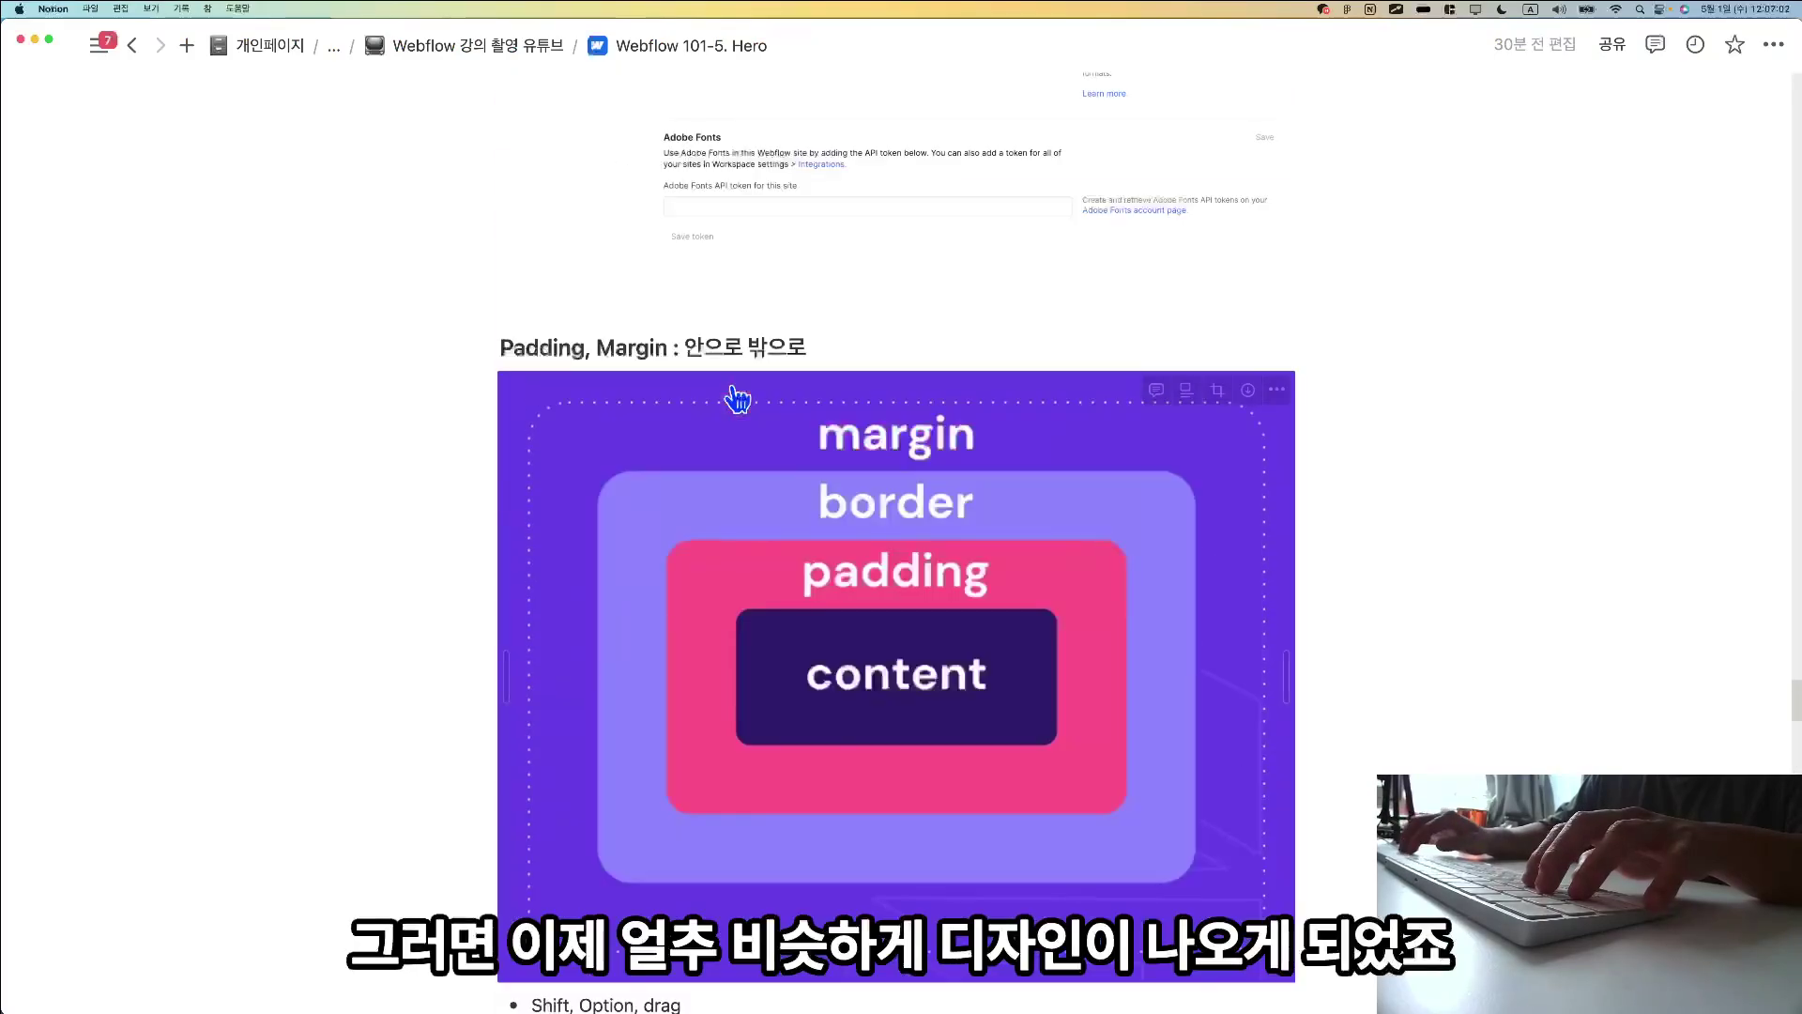
scroll(738, 398, up, 5)
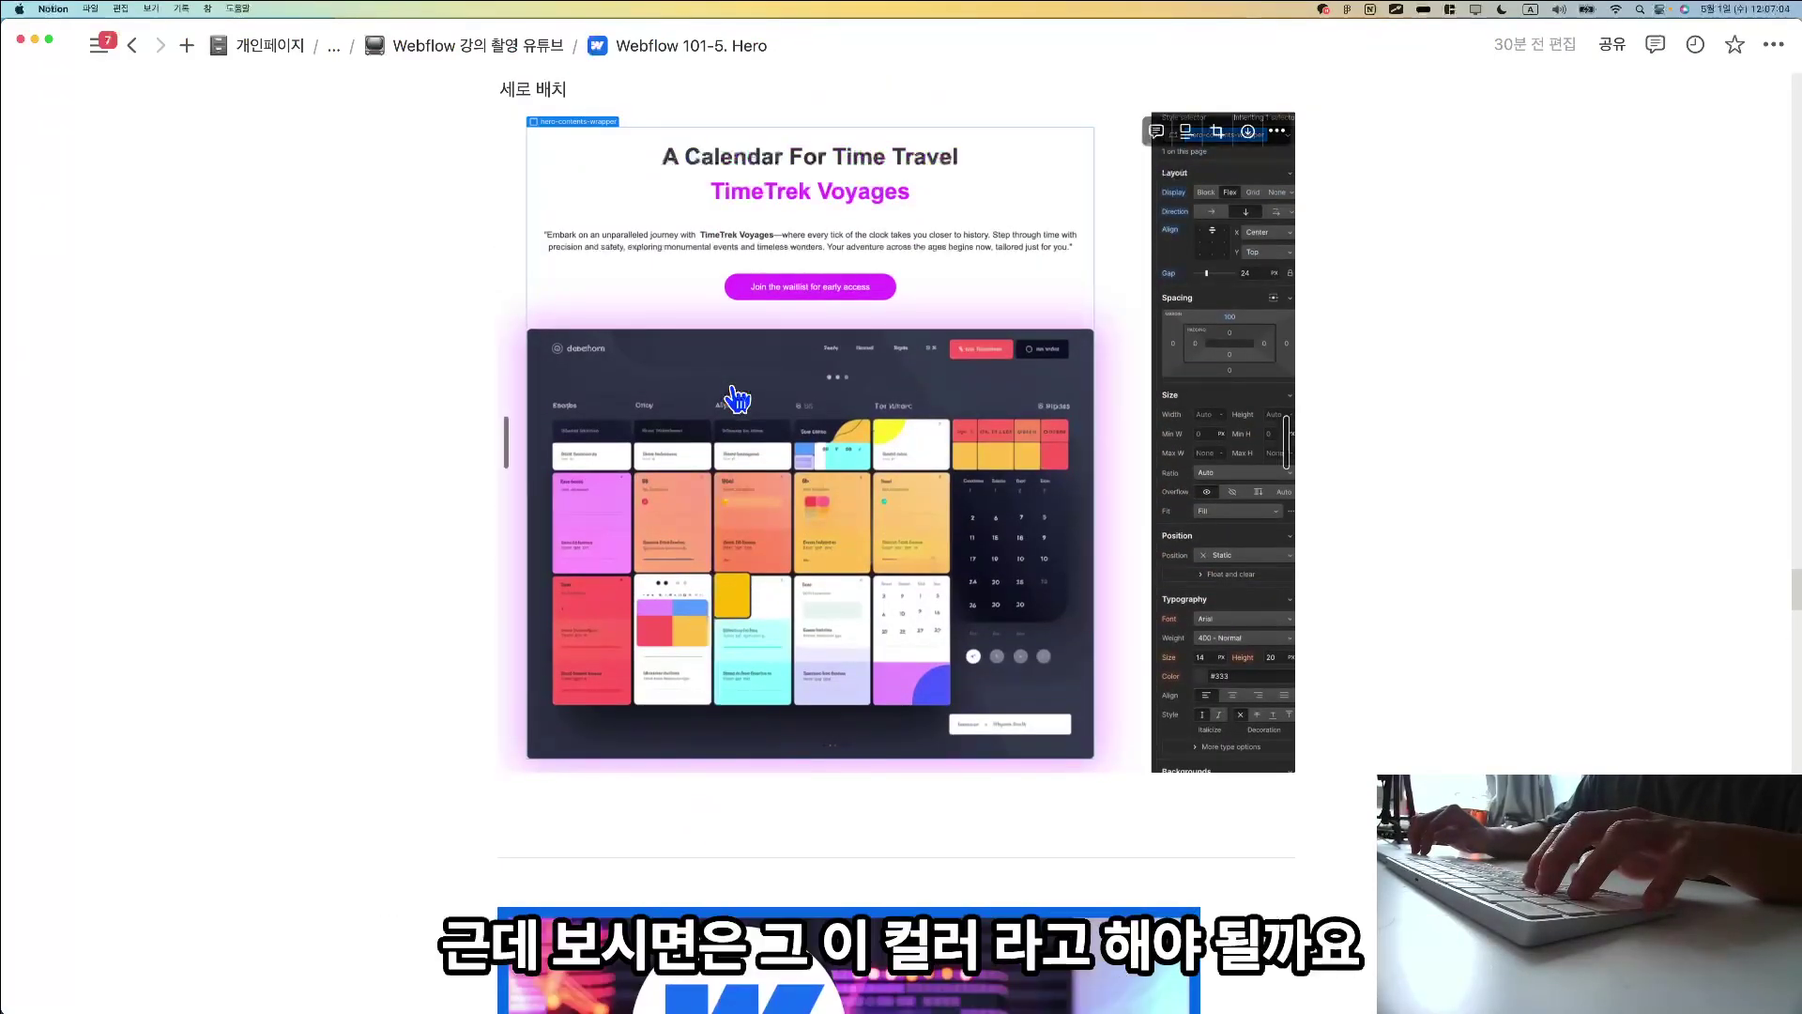
scroll(738, 398, down, 1)
scroll(738, 398, down, 15)
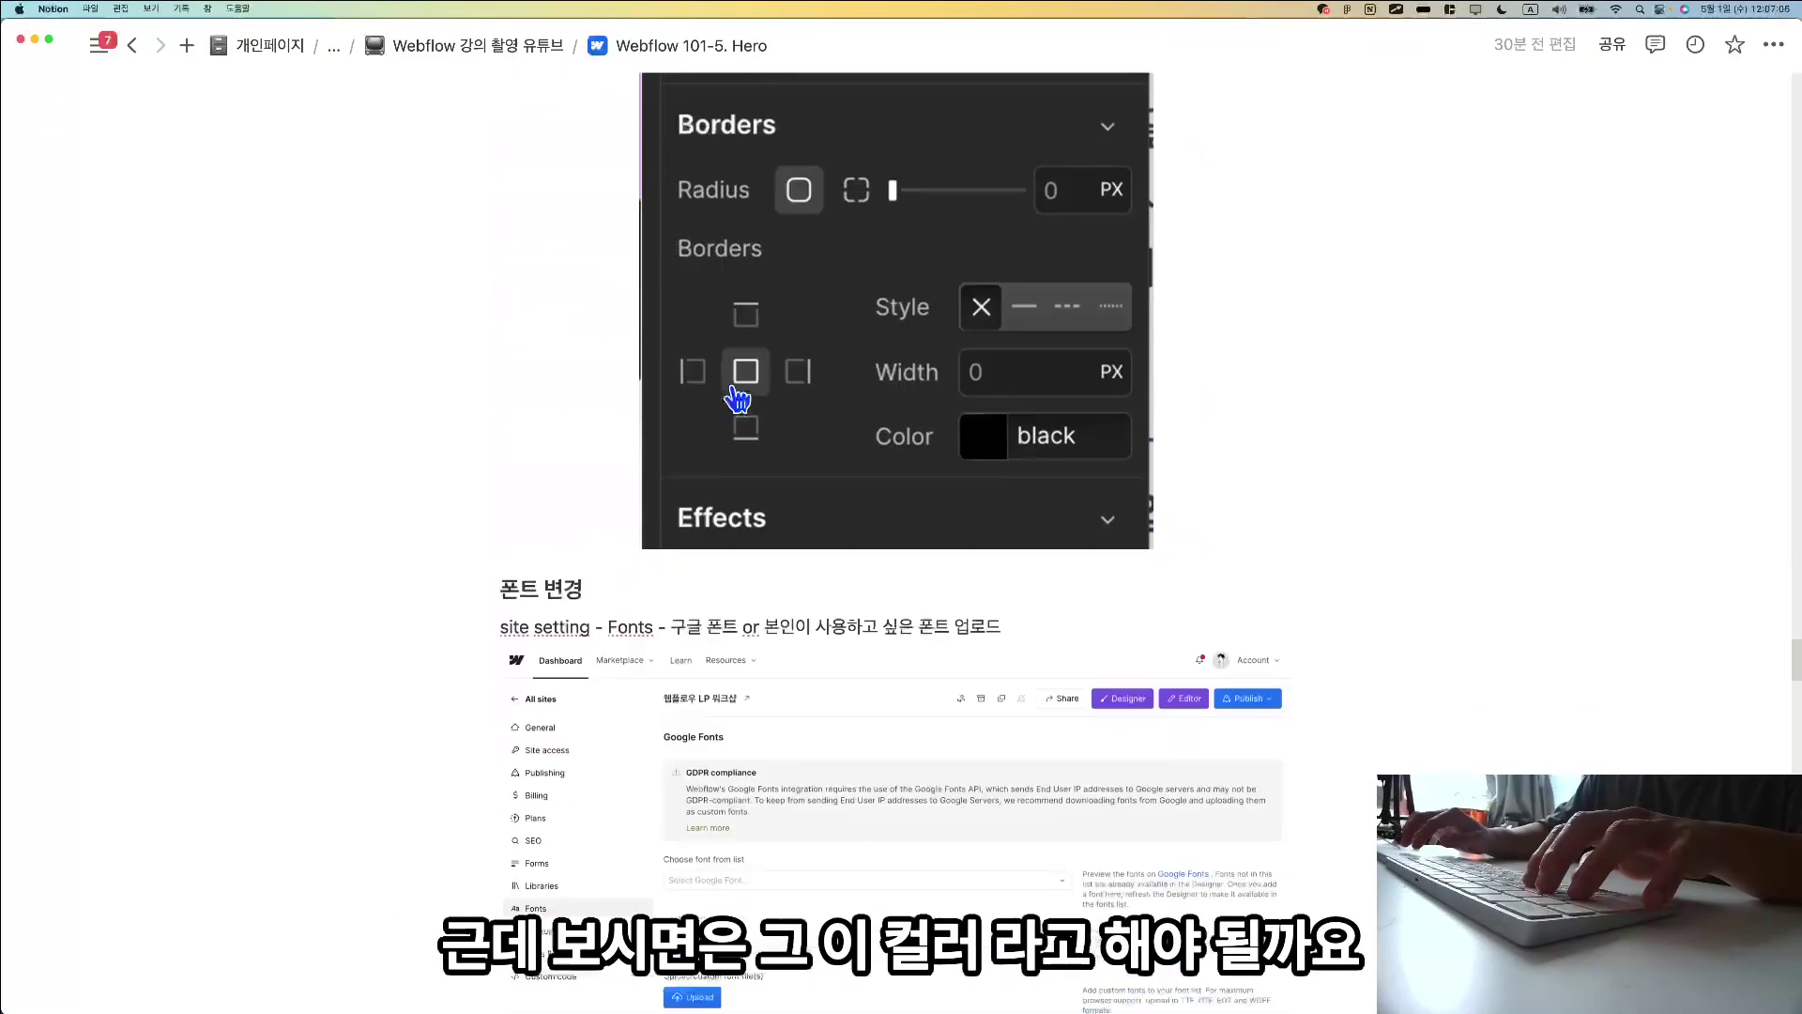
key(super+Tab)
scroll(732, 390, down, 1)
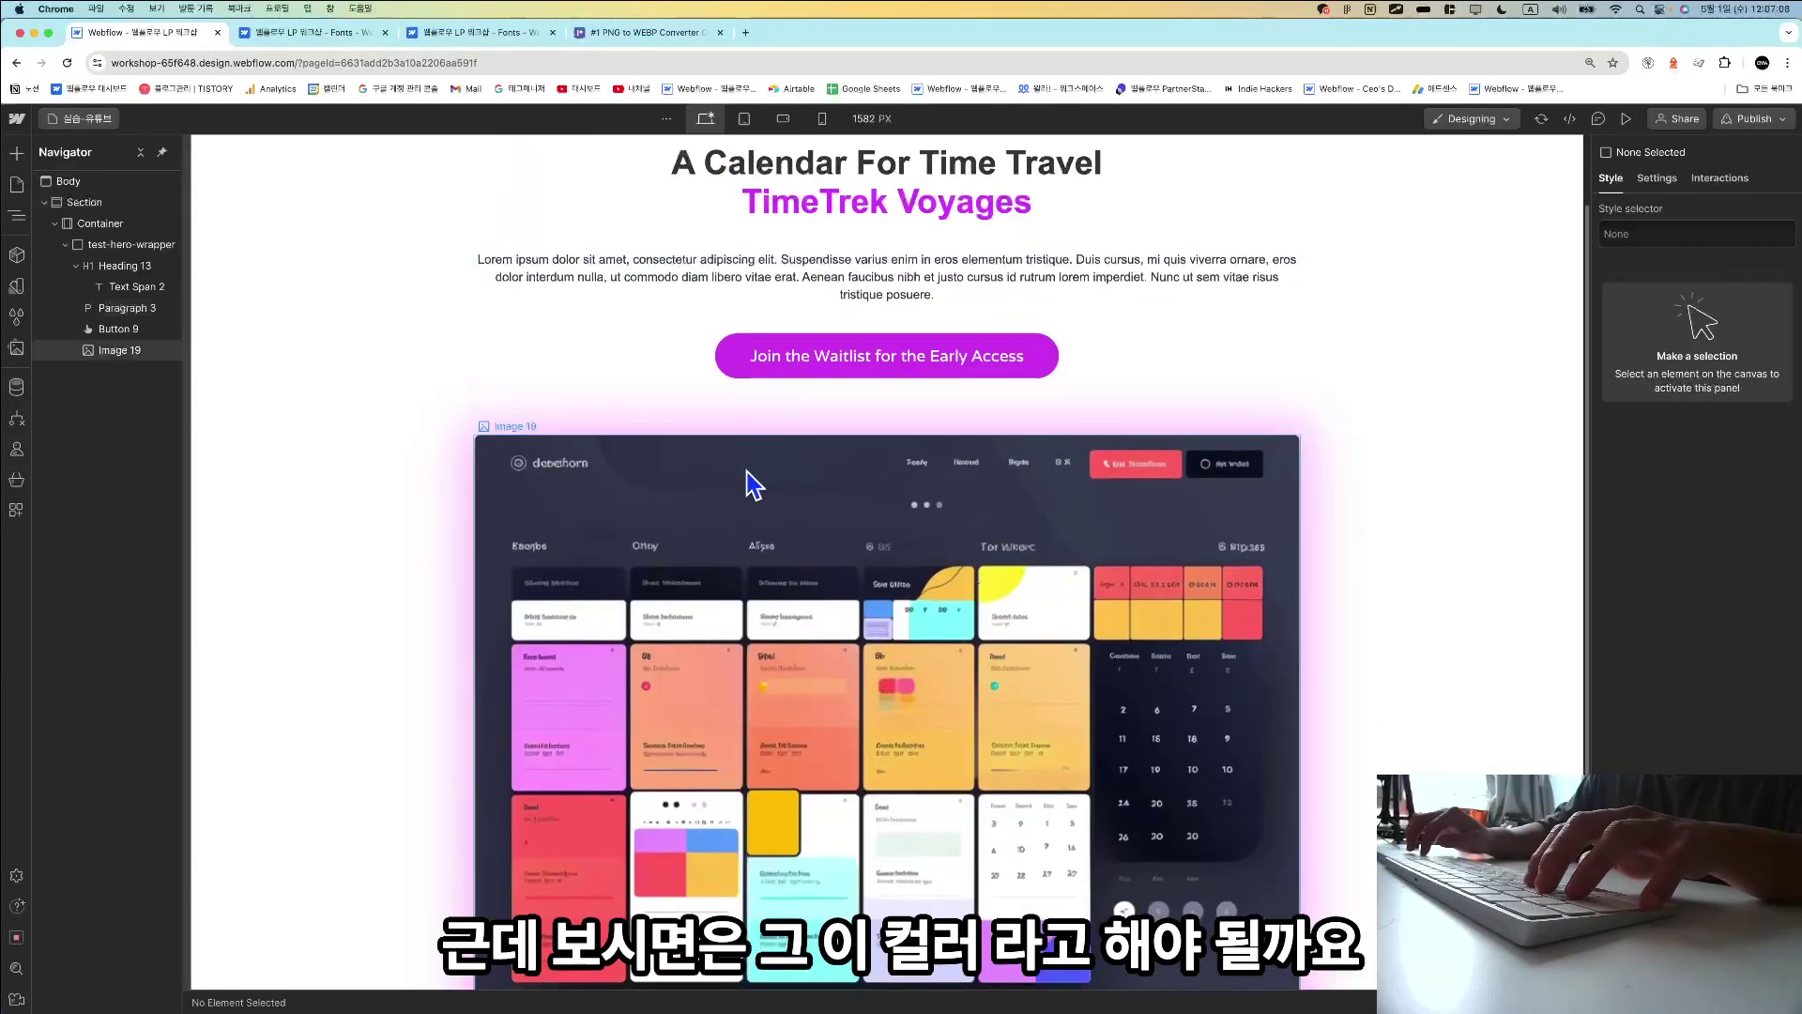
Save the purple of the "TimeTrek Voyages" text span as a reusable colour variable.
click(796, 431)
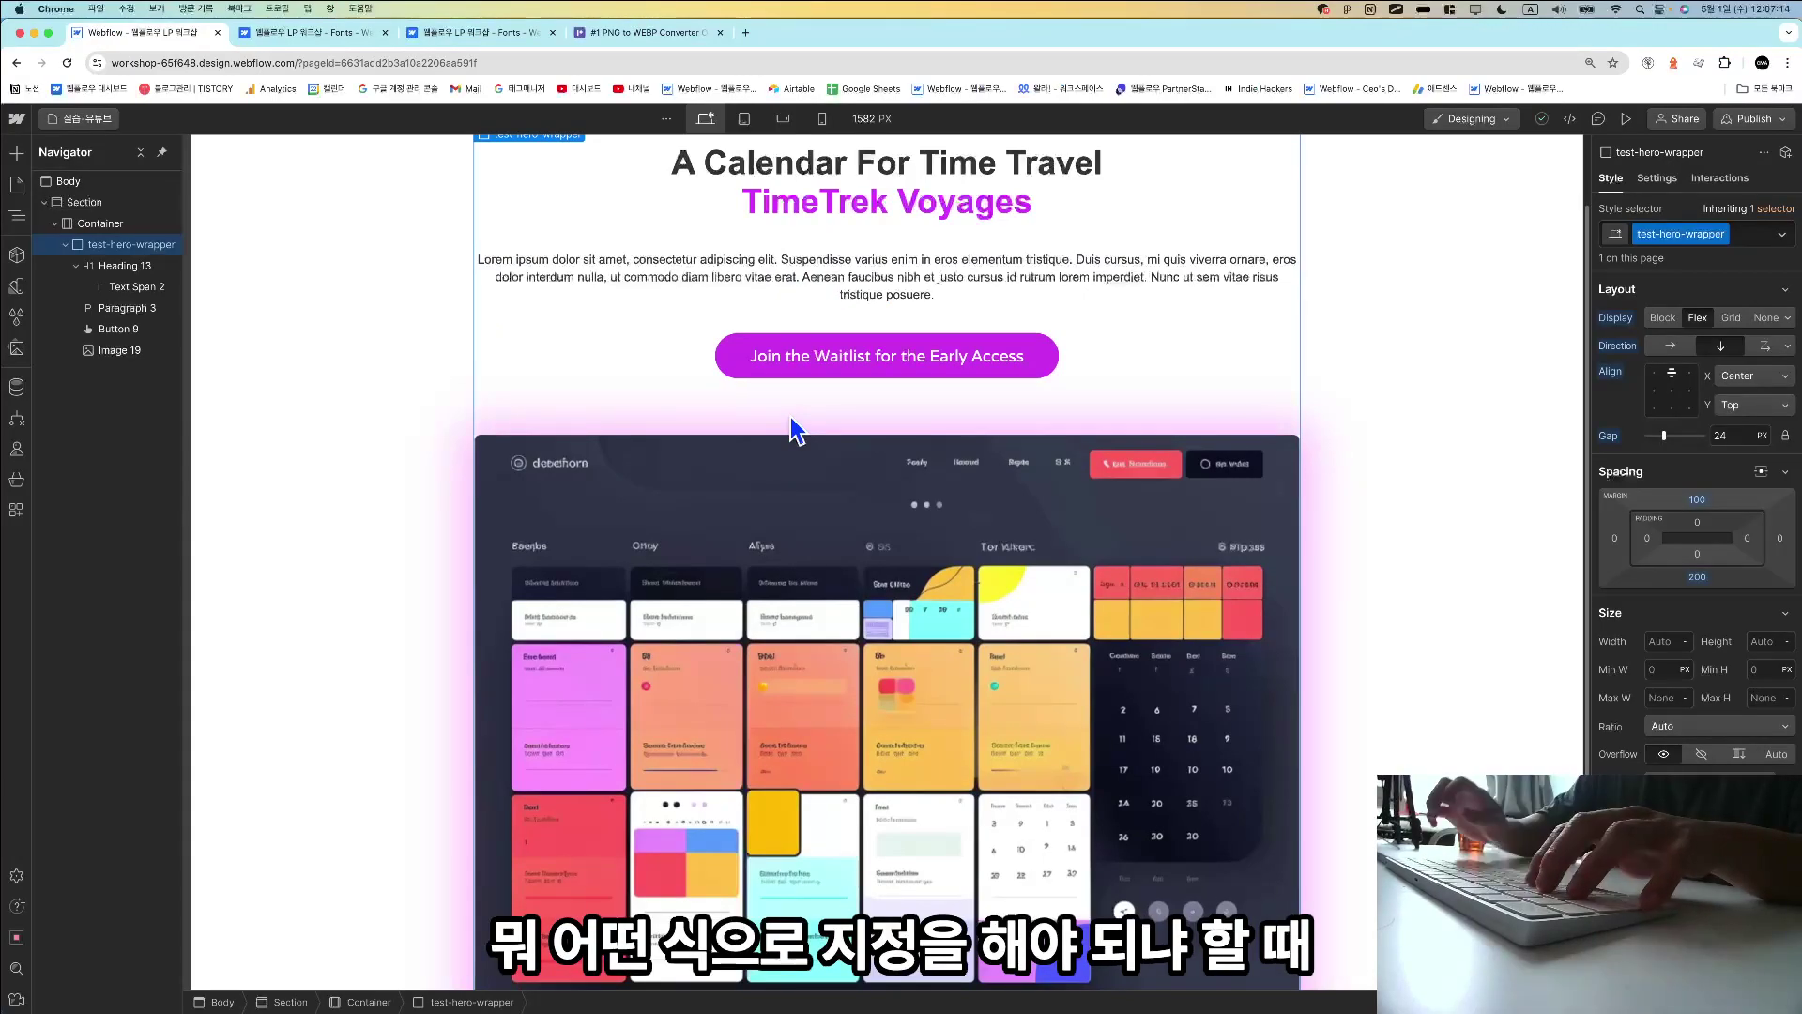
click(891, 209)
click(732, 524)
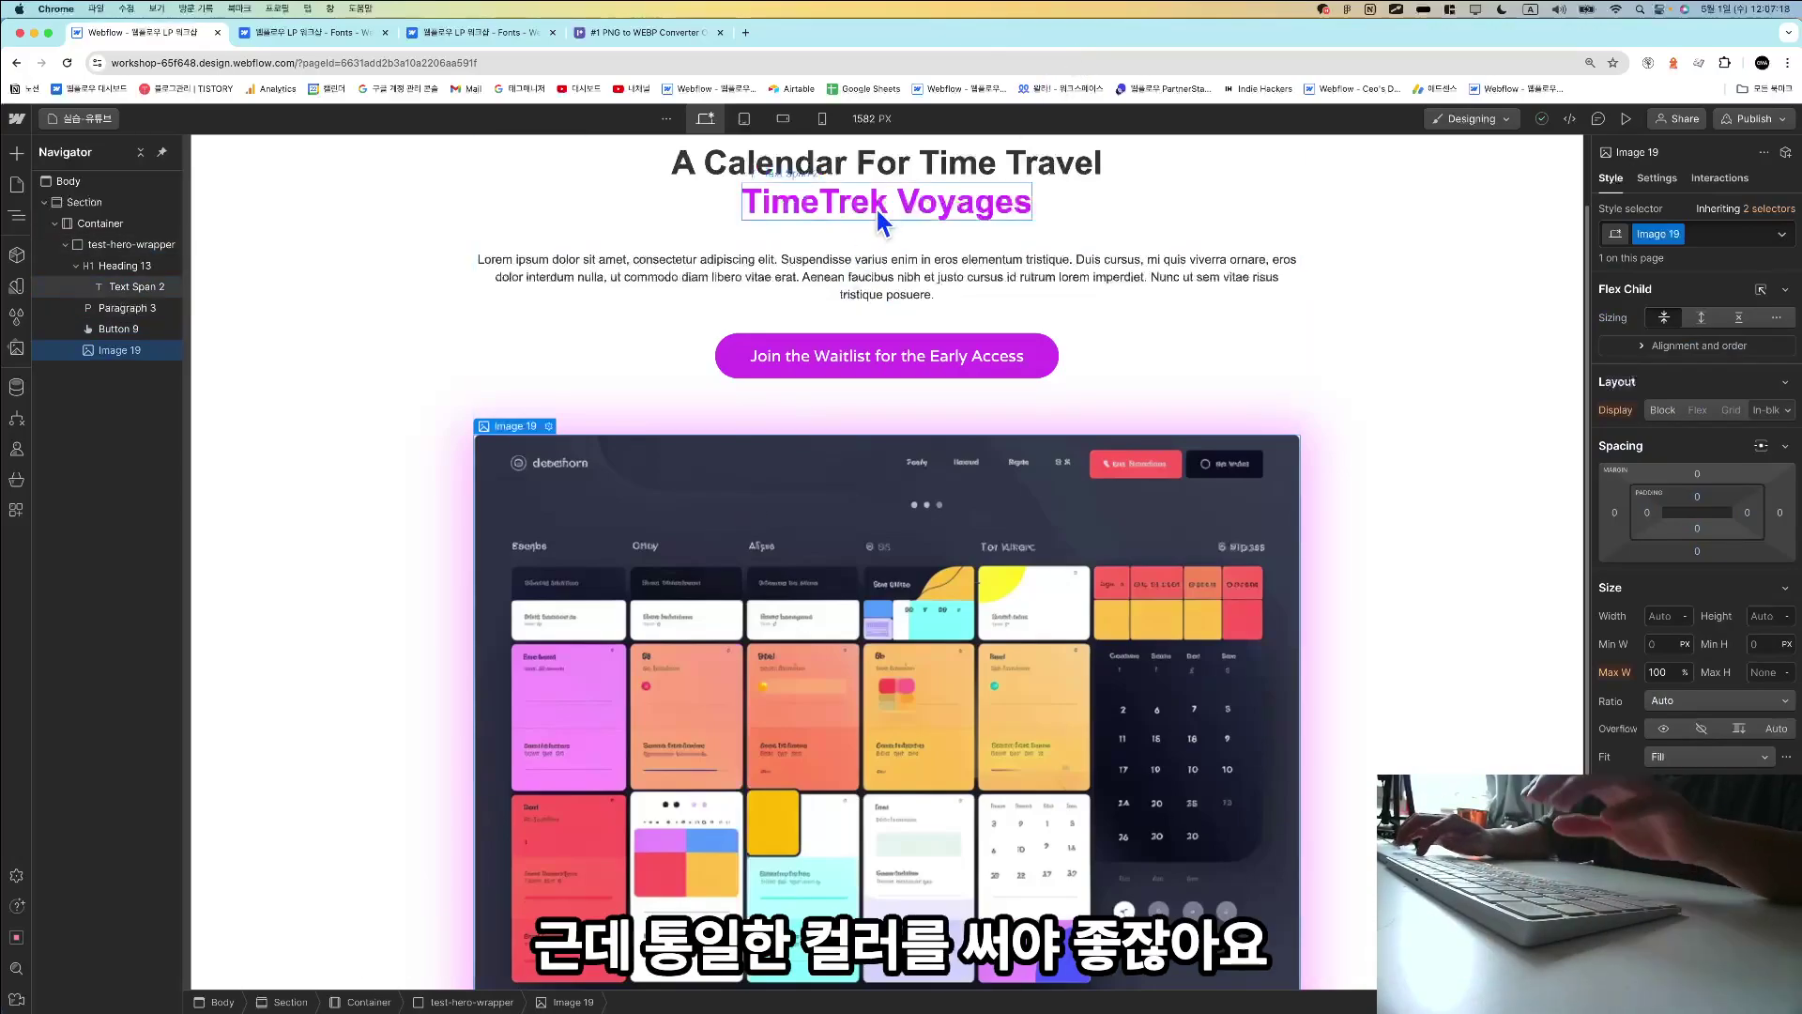
click(889, 208)
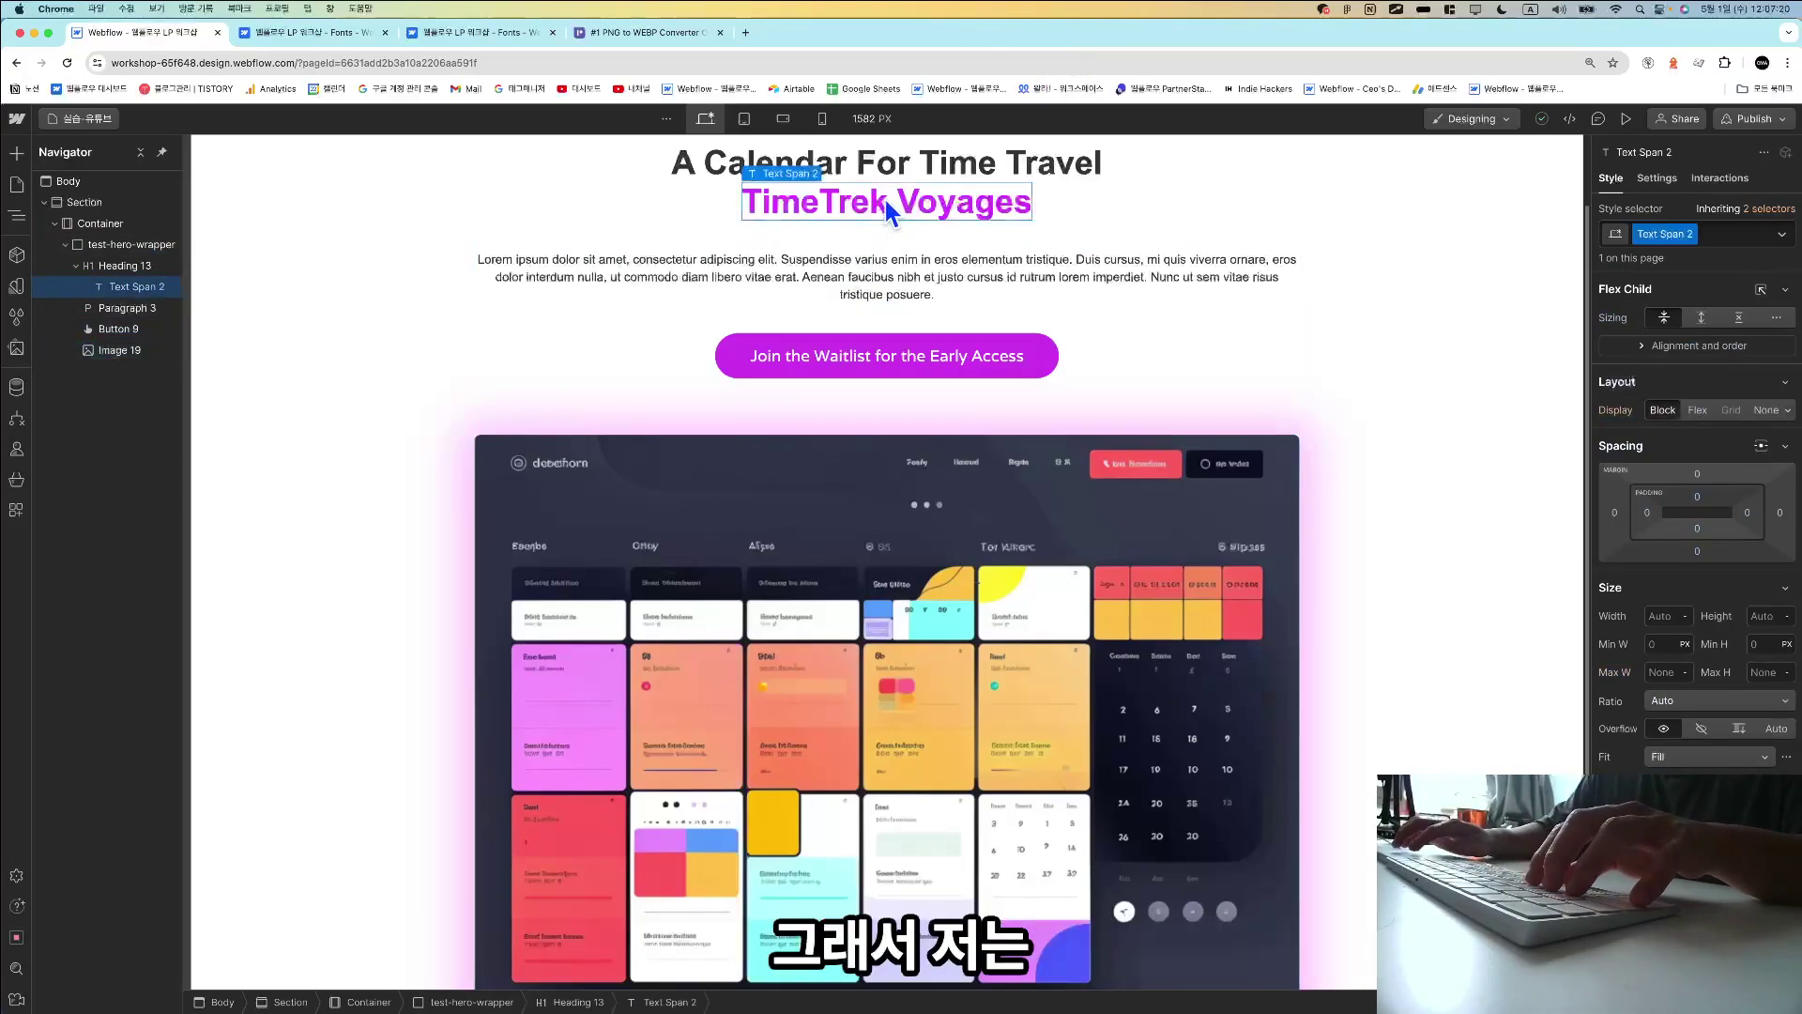
scroll(1697, 516, down, 3)
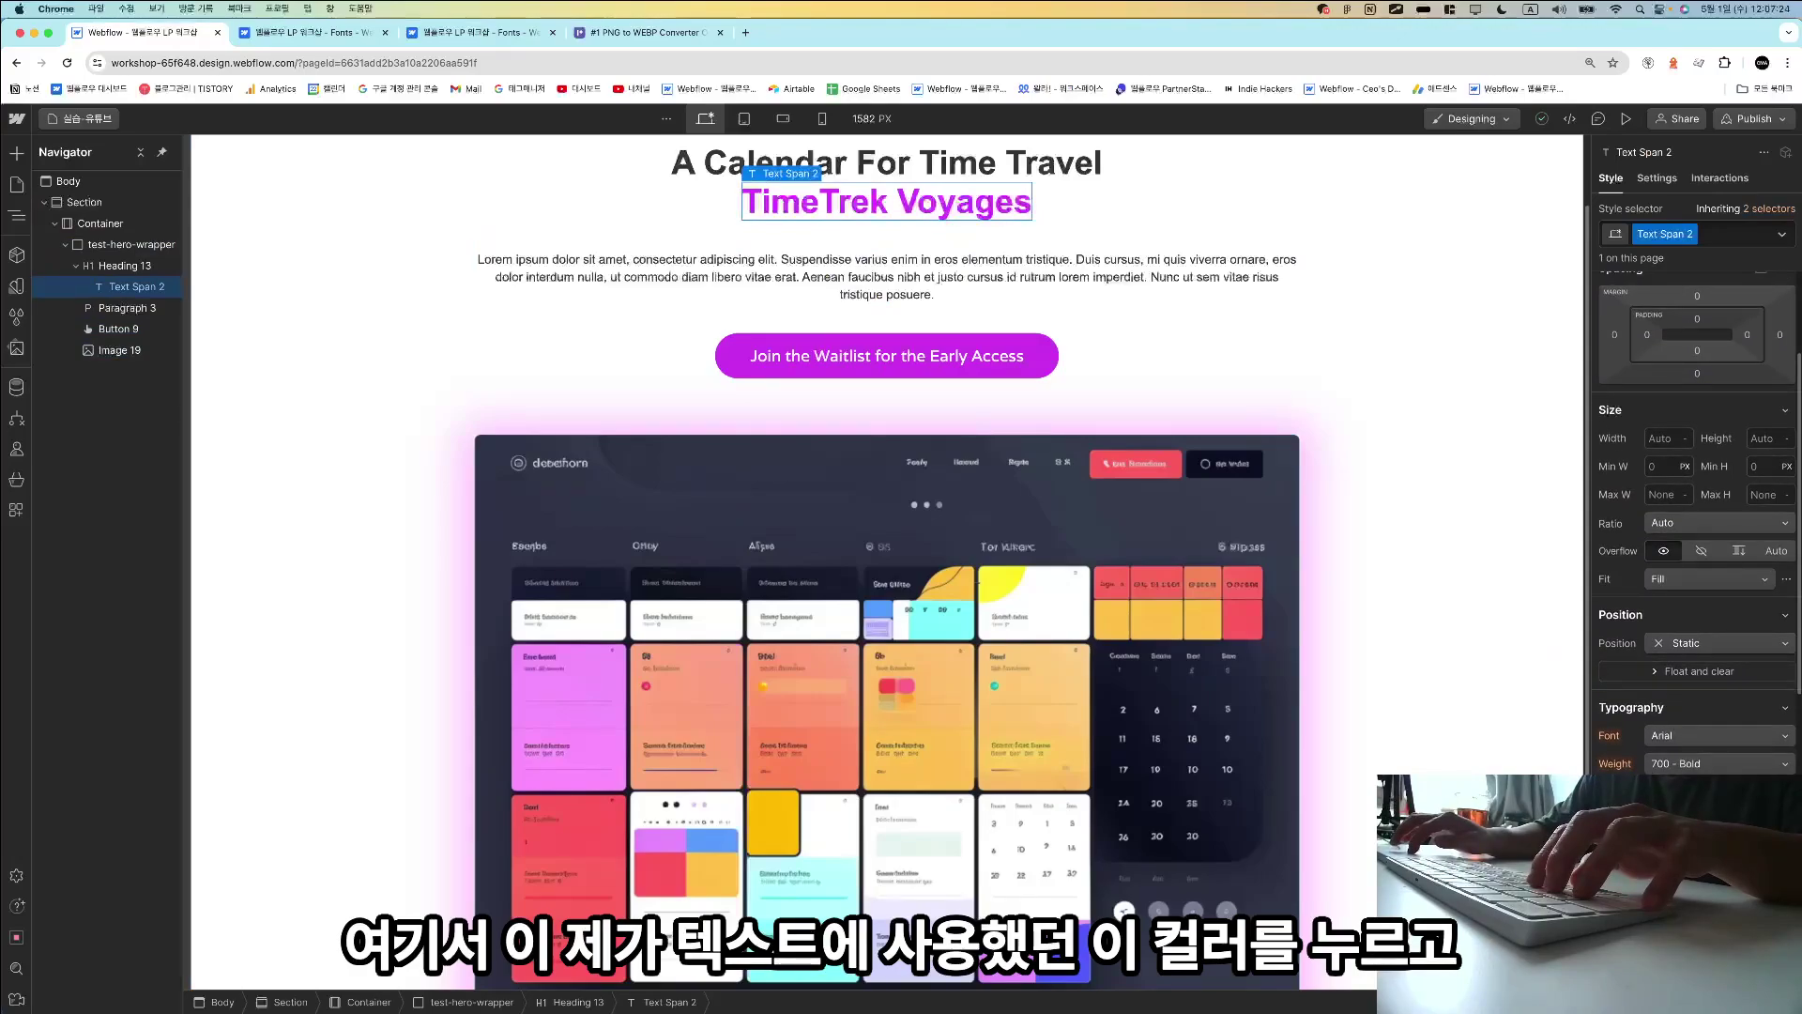
click(1656, 819)
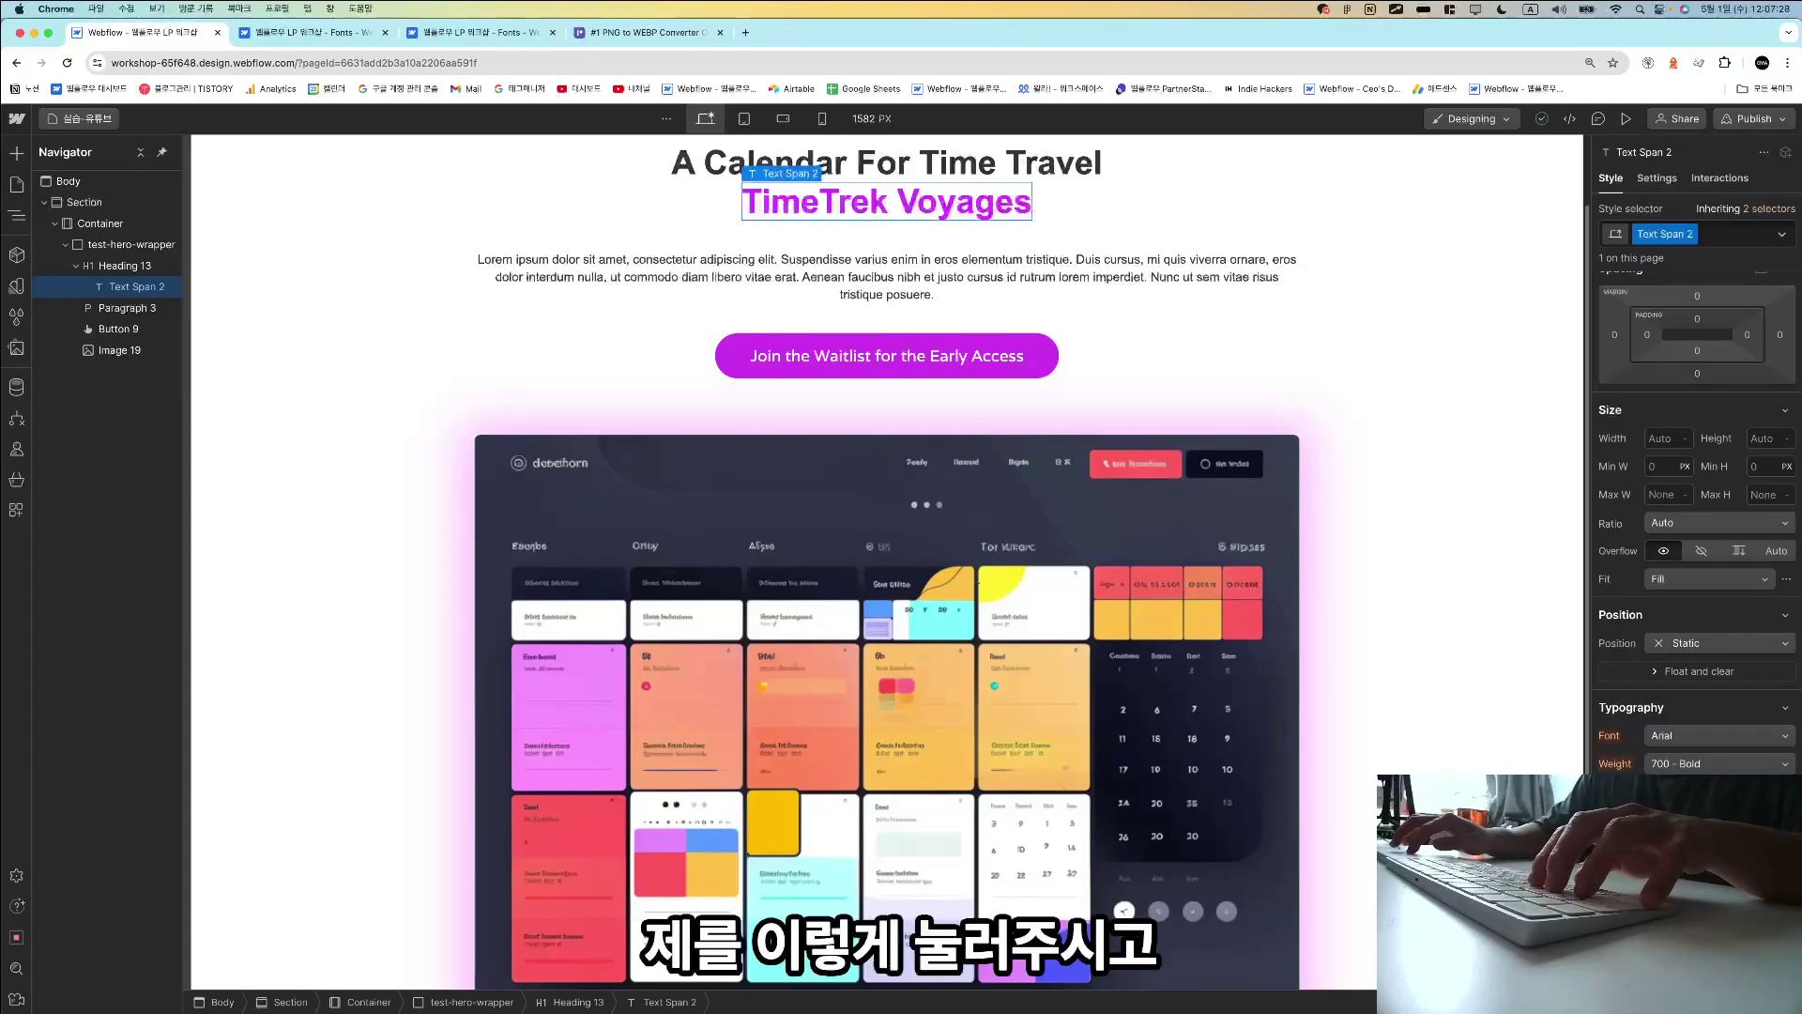
click(1786, 813)
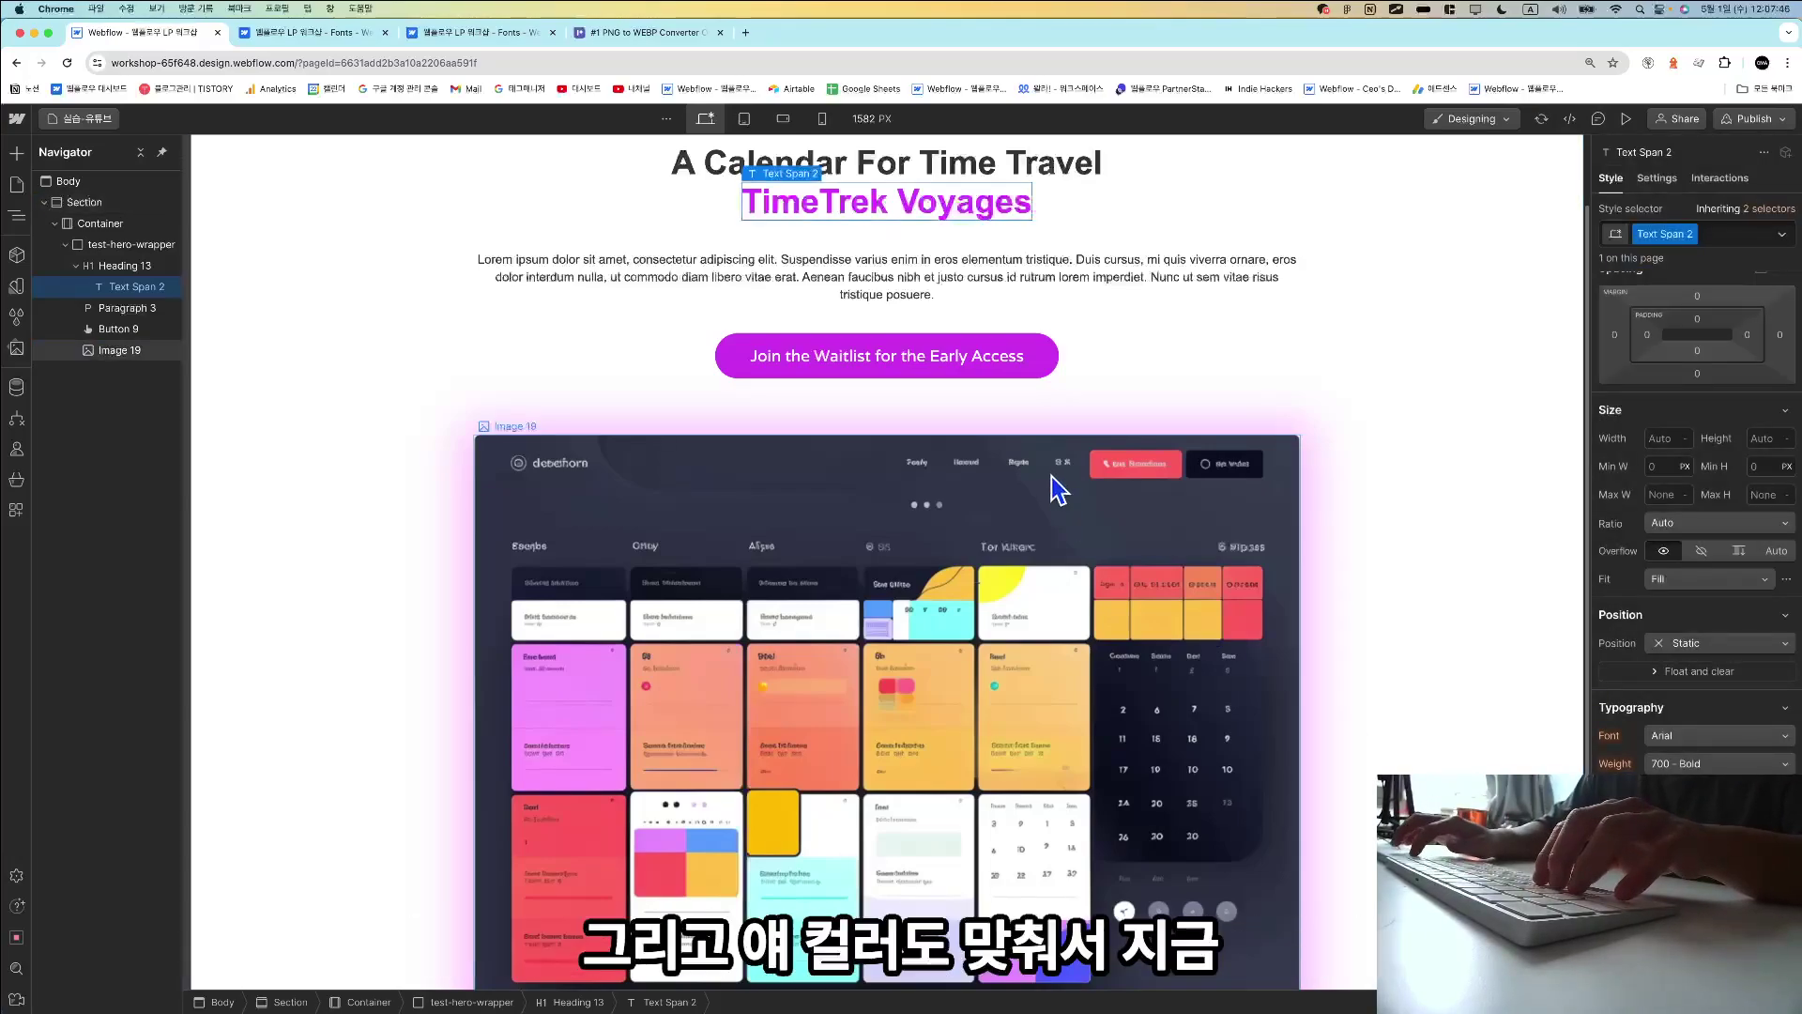
Apply the primary purple colour variable to the background of the waitlist button.
click(1049, 360)
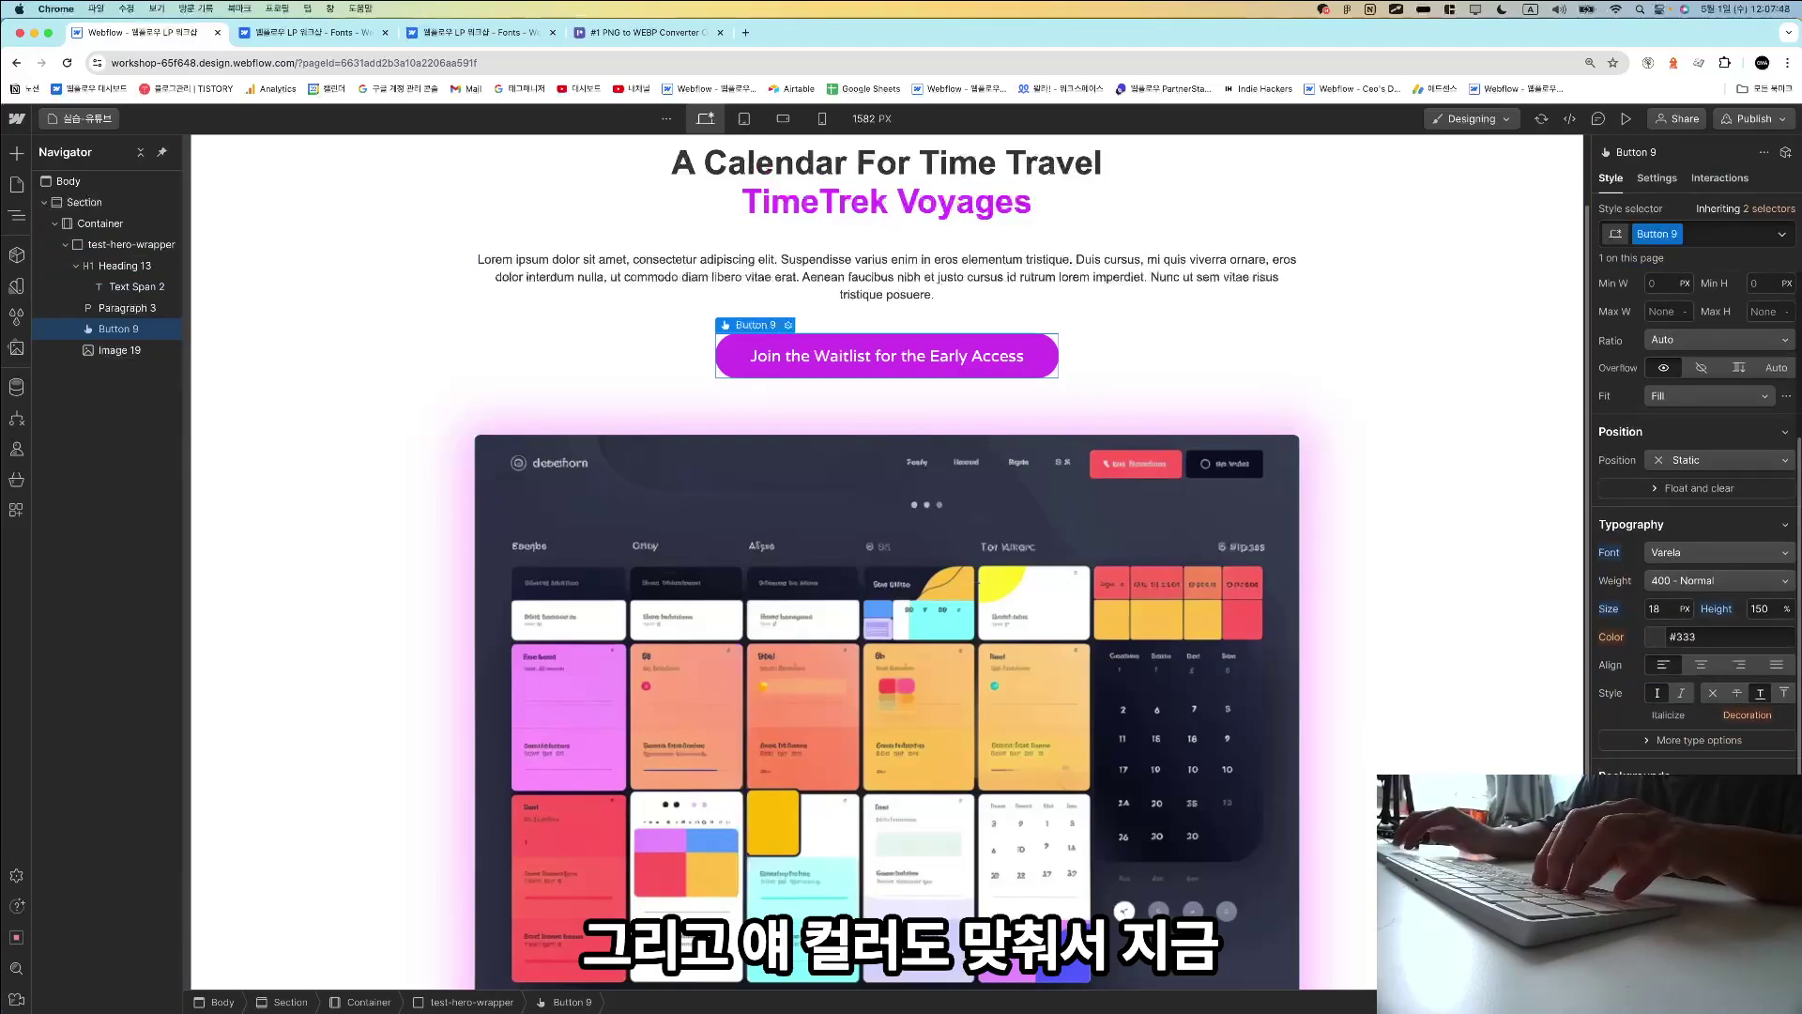
click(1655, 637)
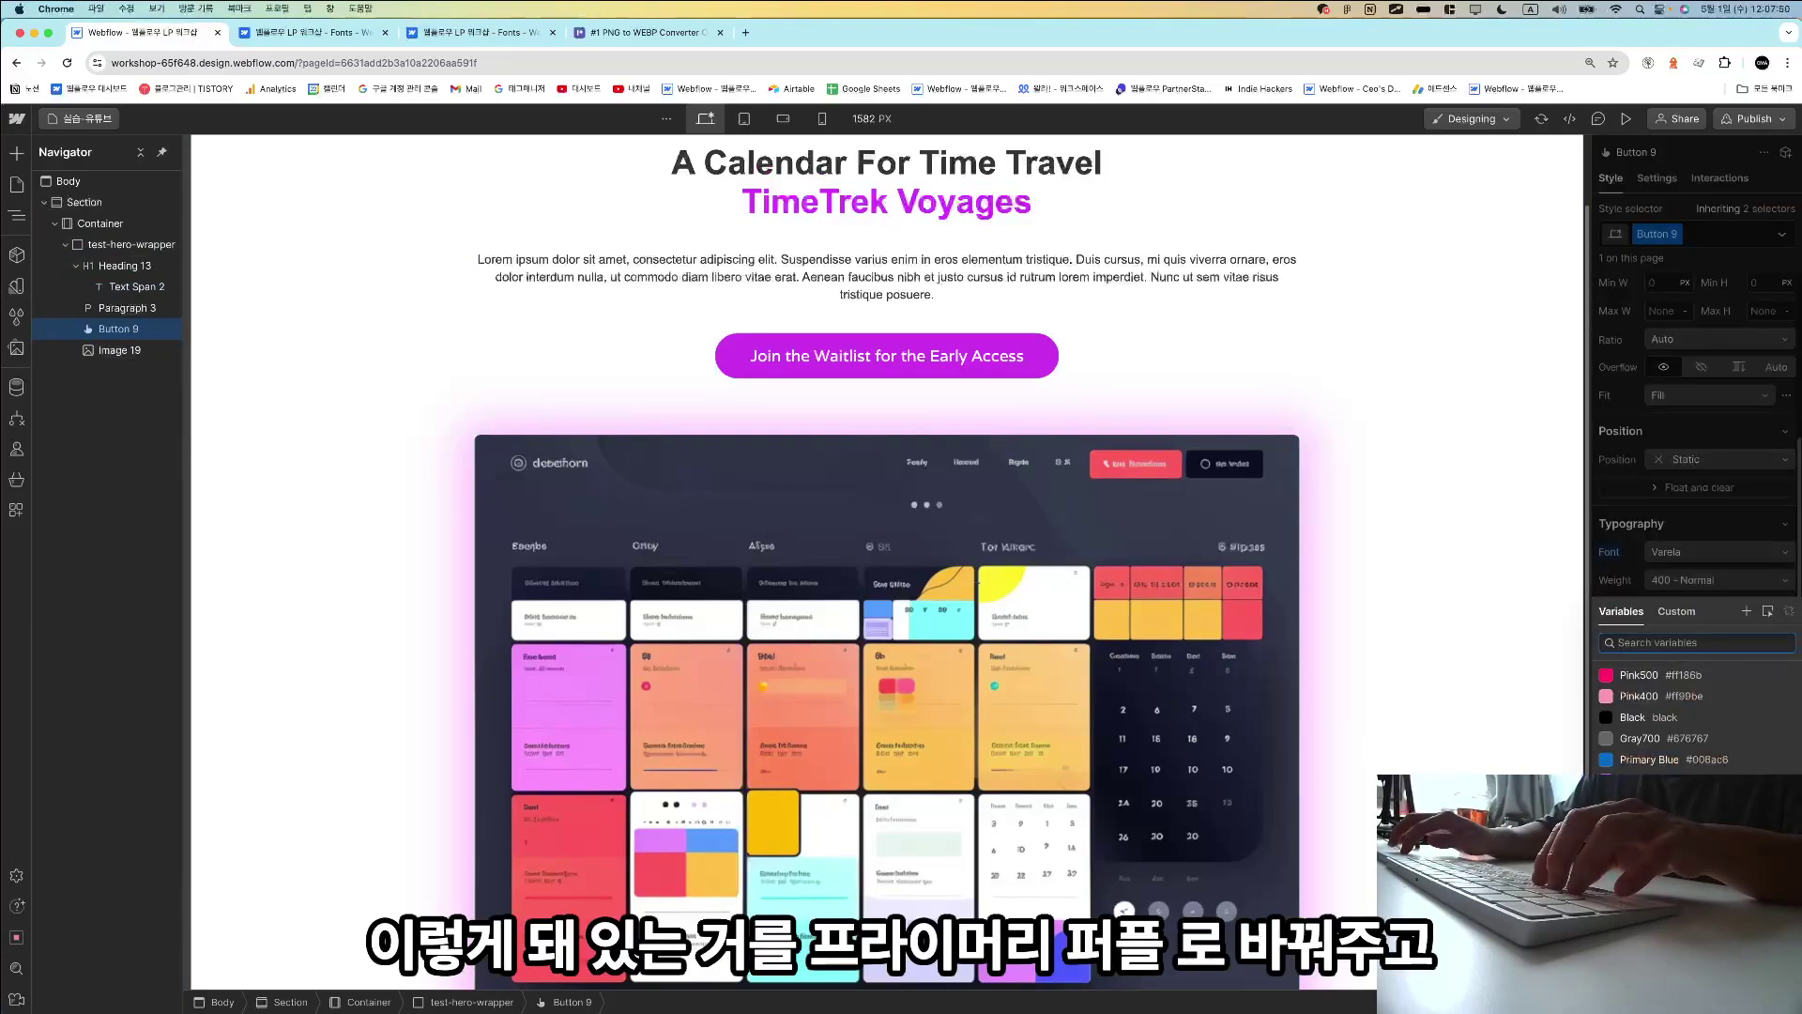
key(Escape)
scroll(1181, 421, down, 1)
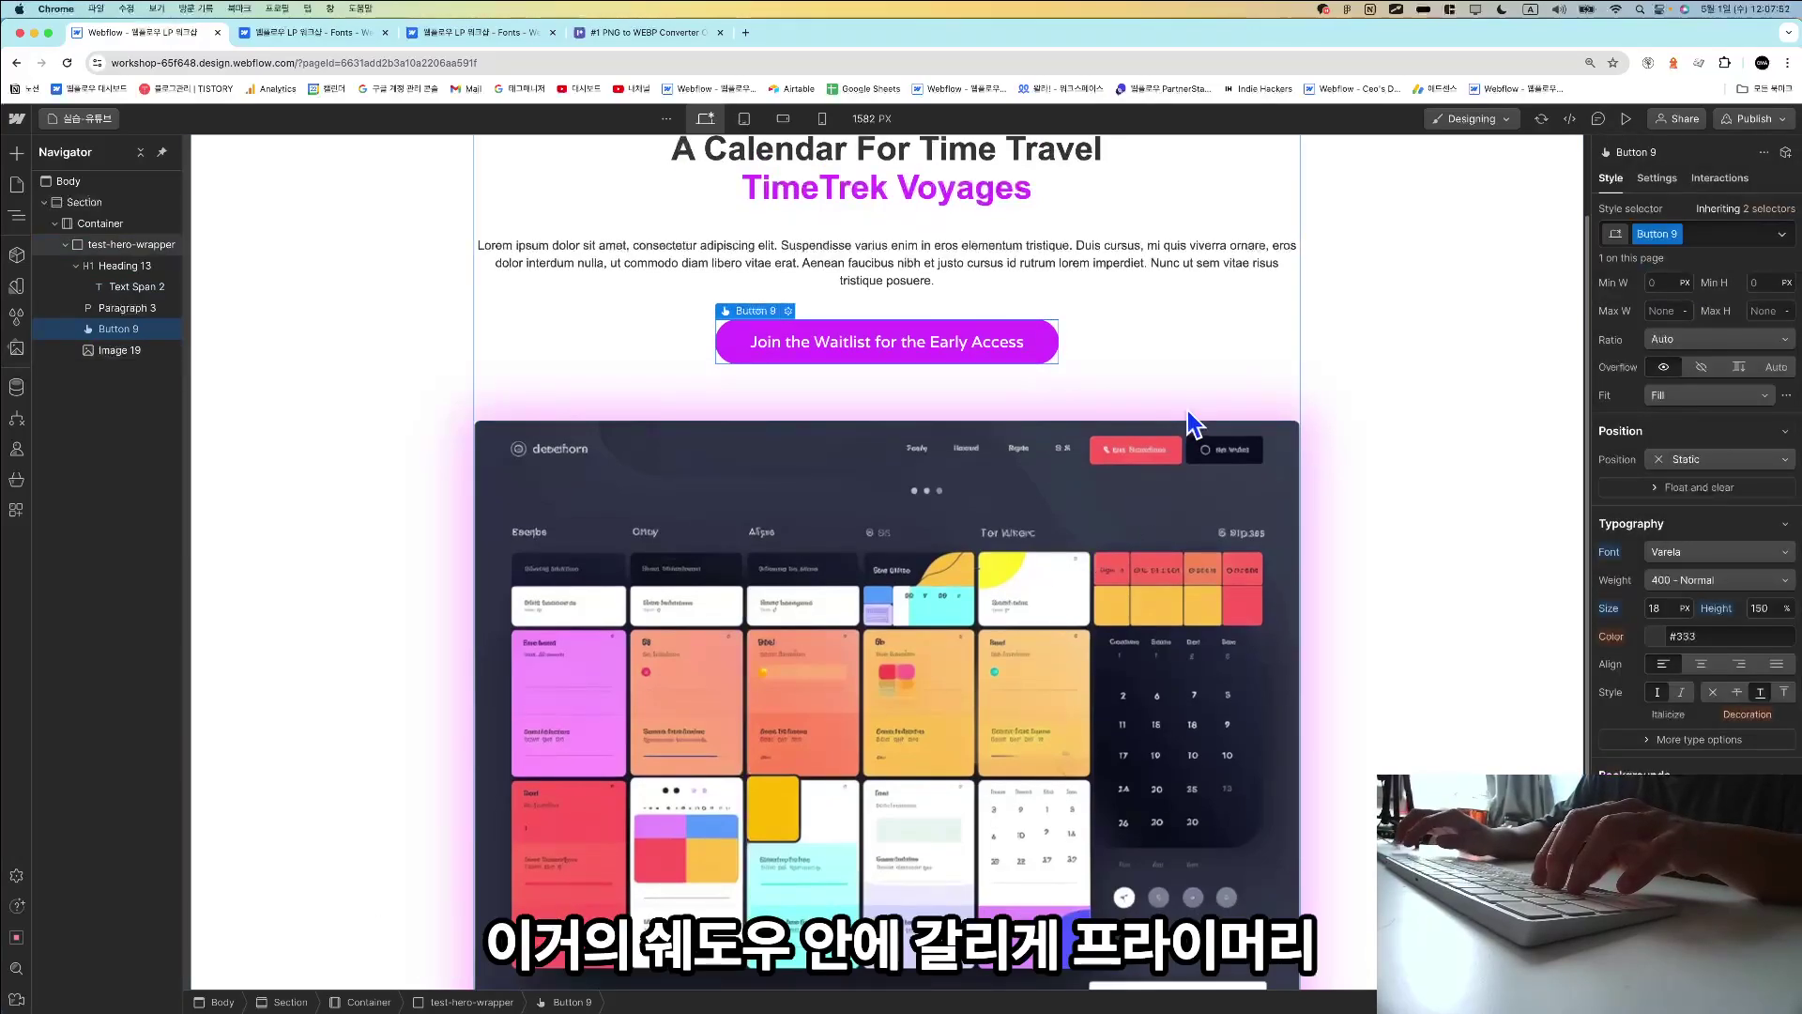
Apply the primary purple variable to the hero image's box shadow and detach the colour from it to set 40% opacity.
click(1188, 424)
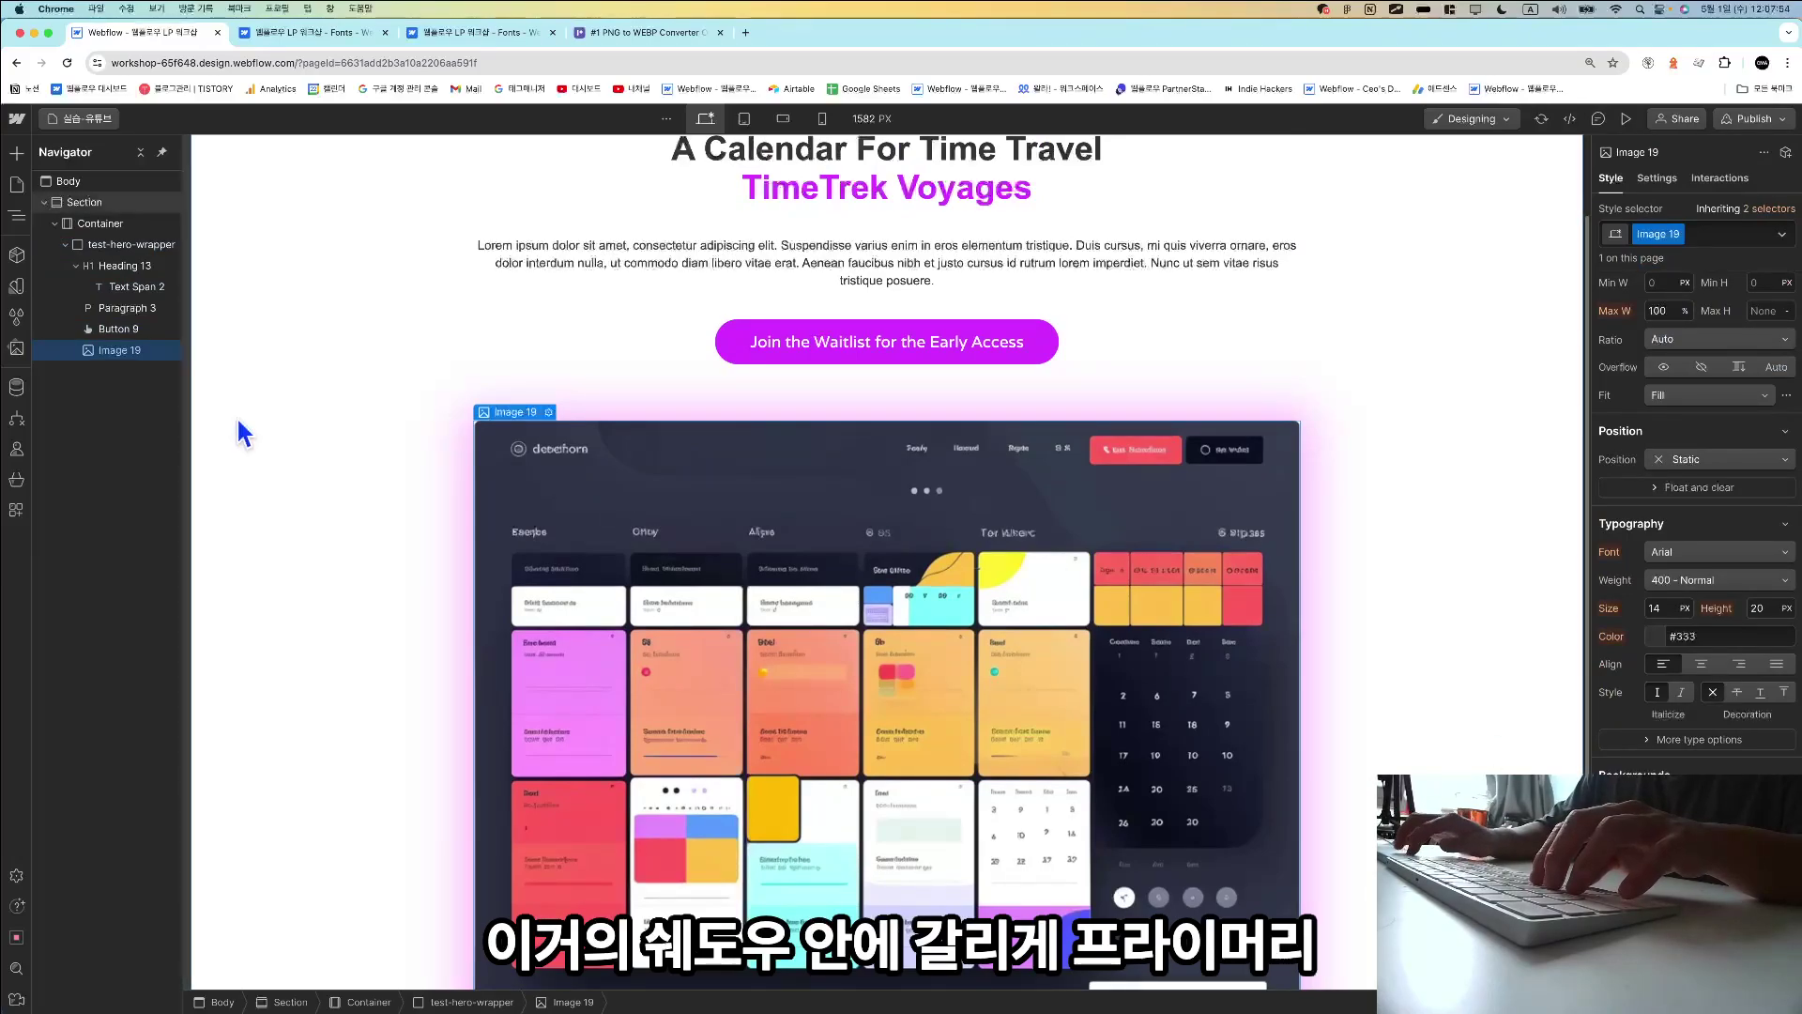
scroll(1749, 742, down, 5)
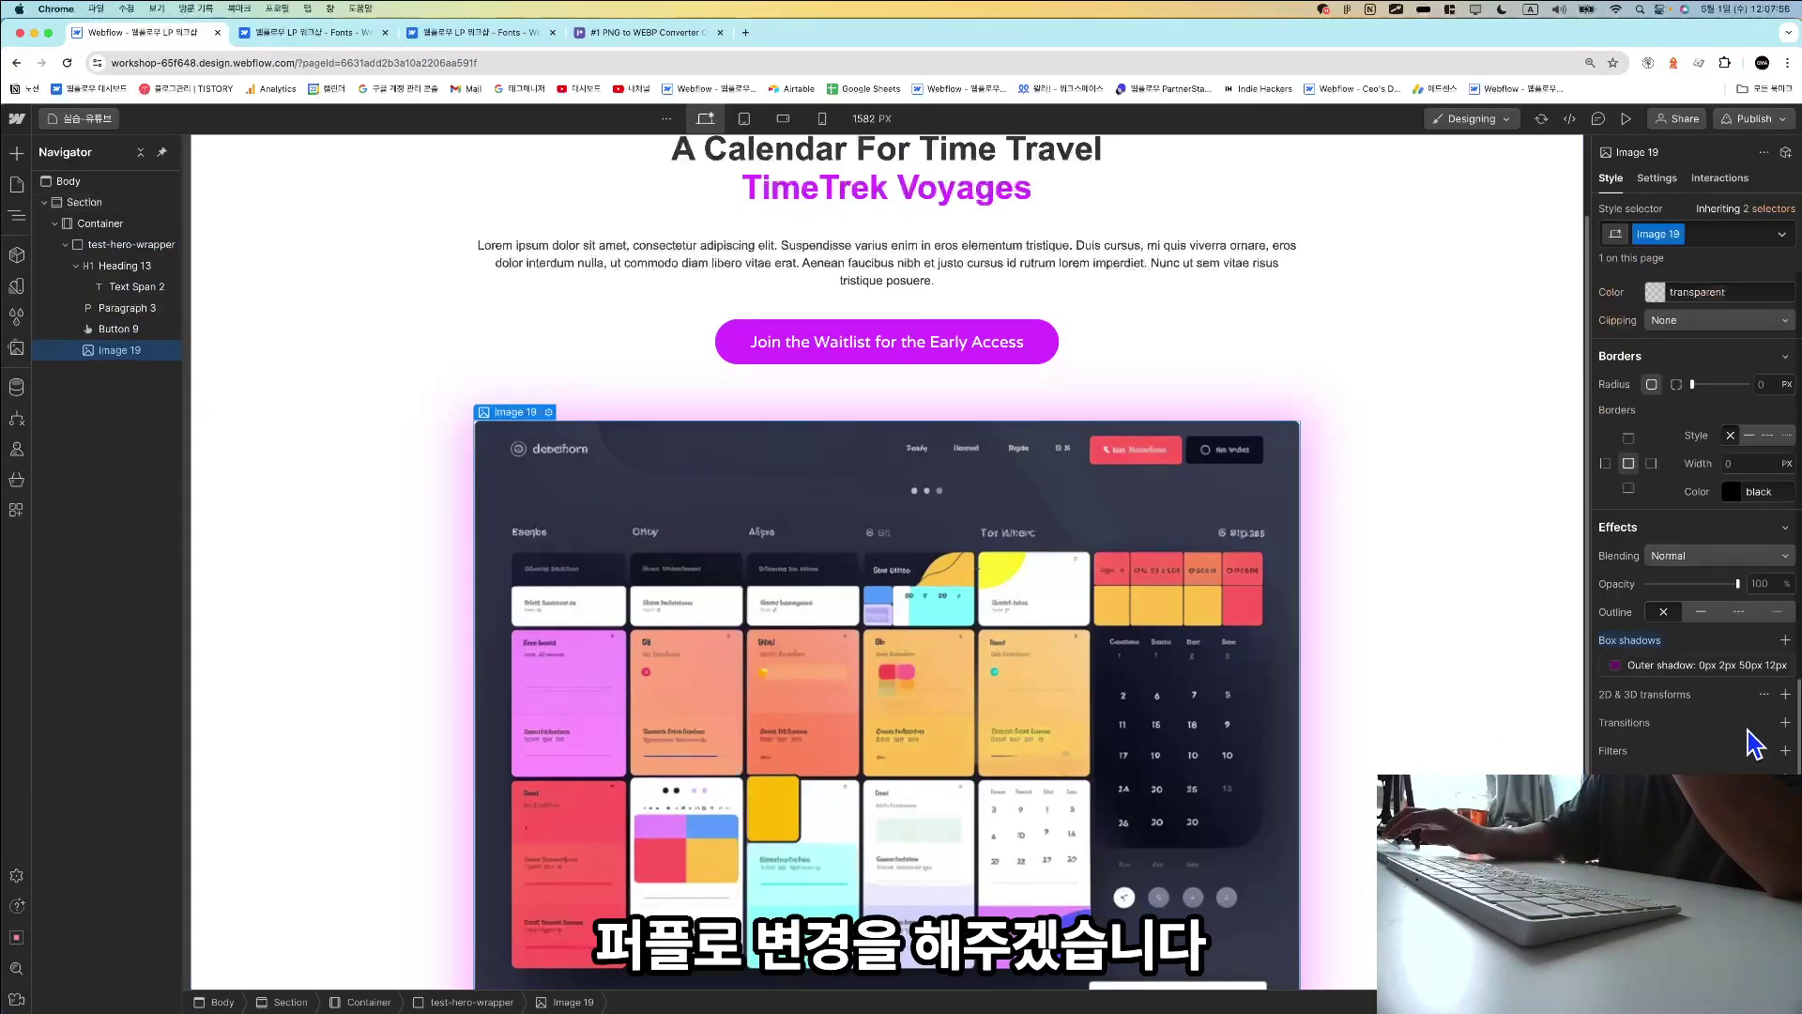
click(1628, 664)
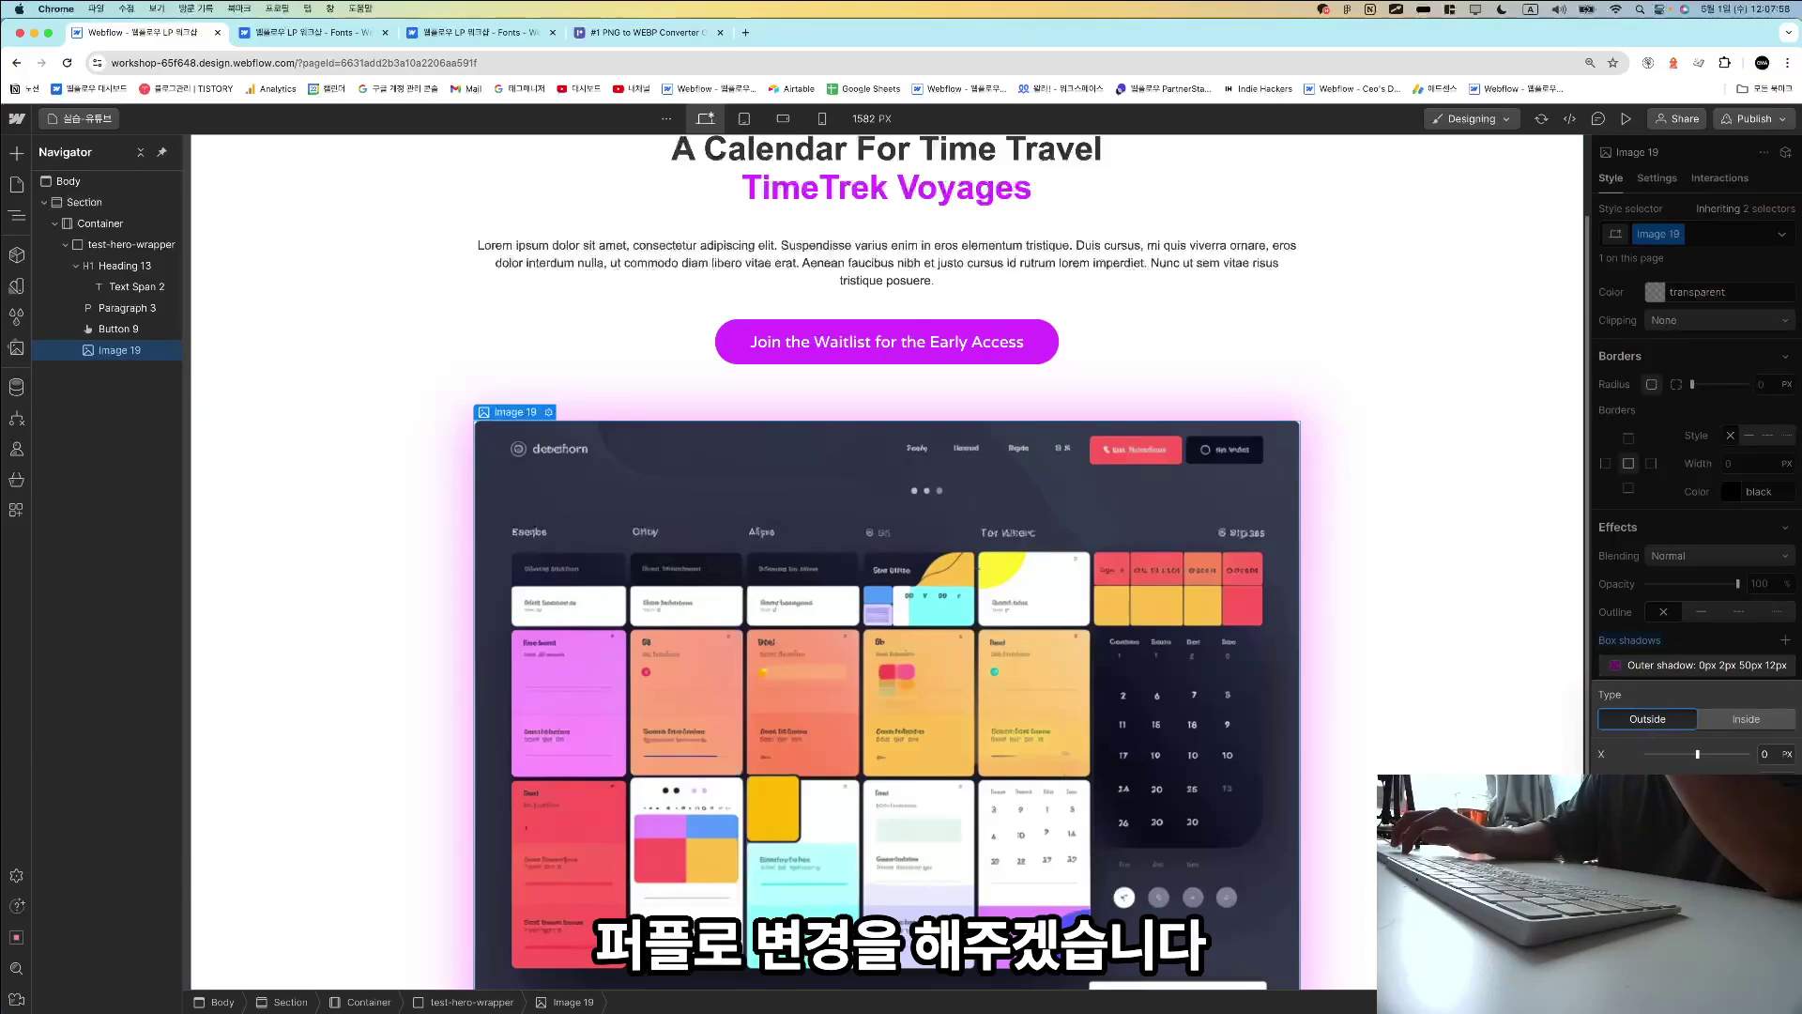
click(1785, 868)
click(1652, 815)
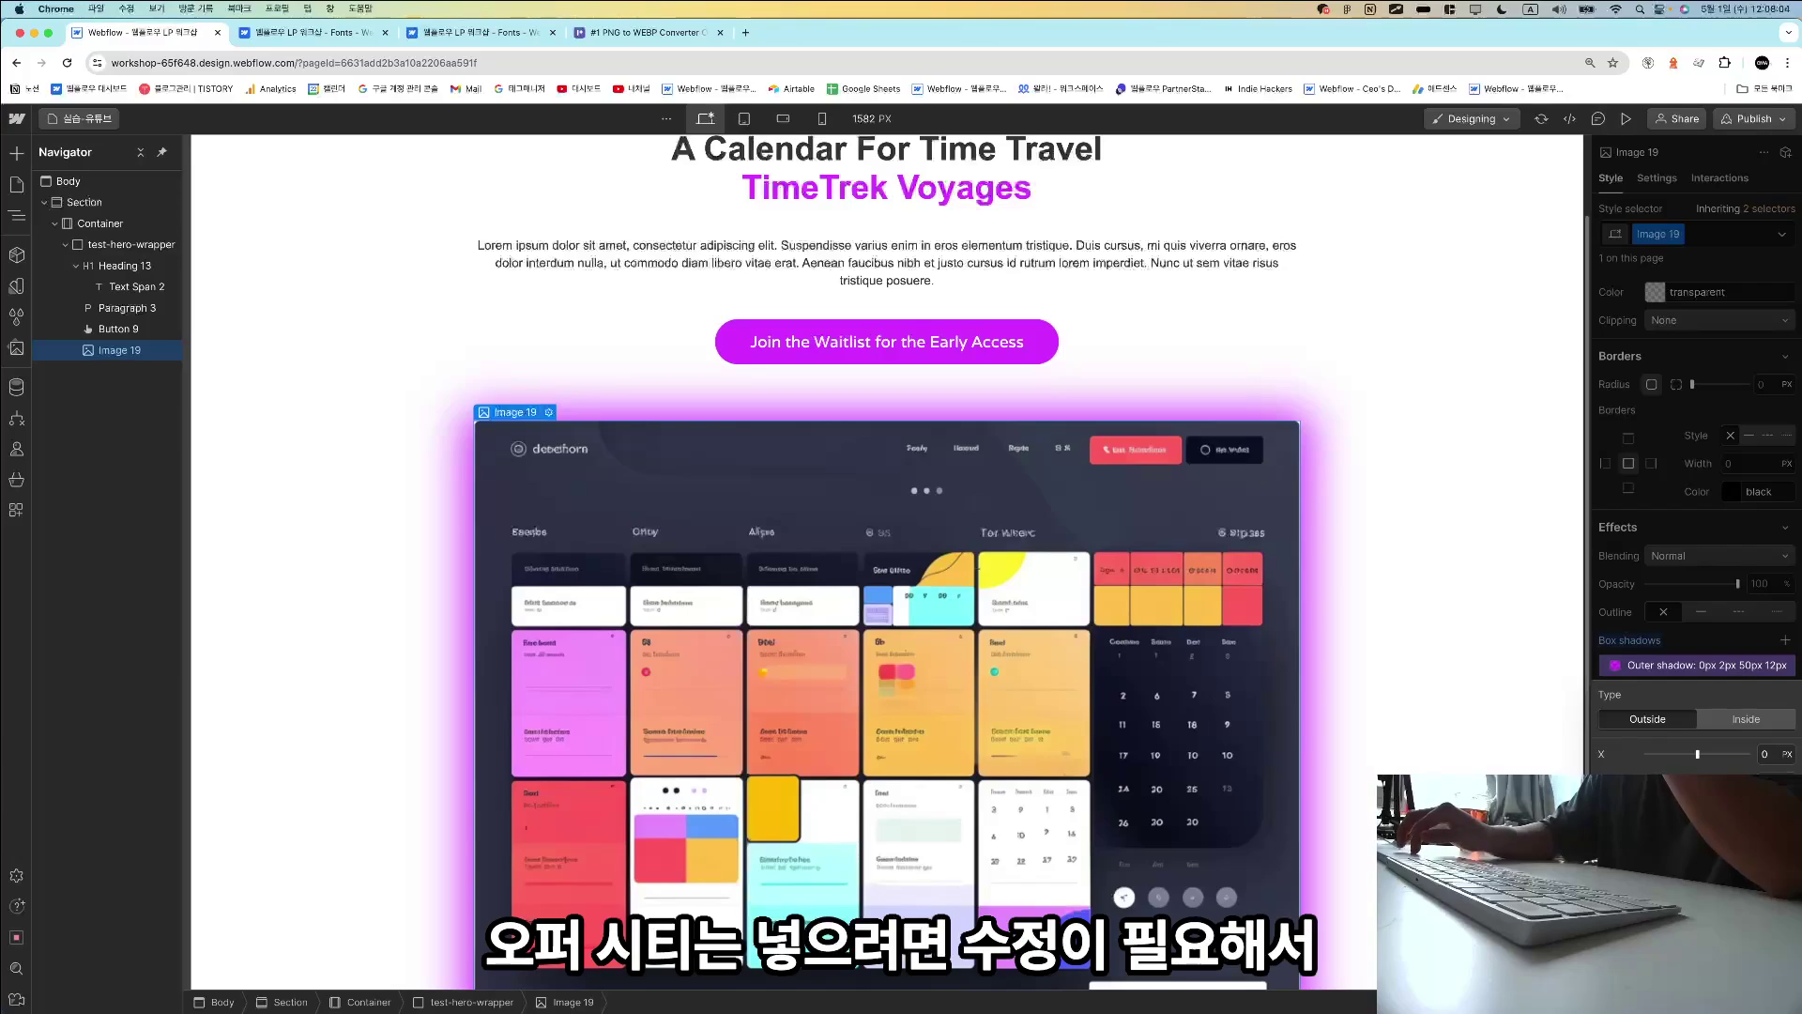
click(1788, 631)
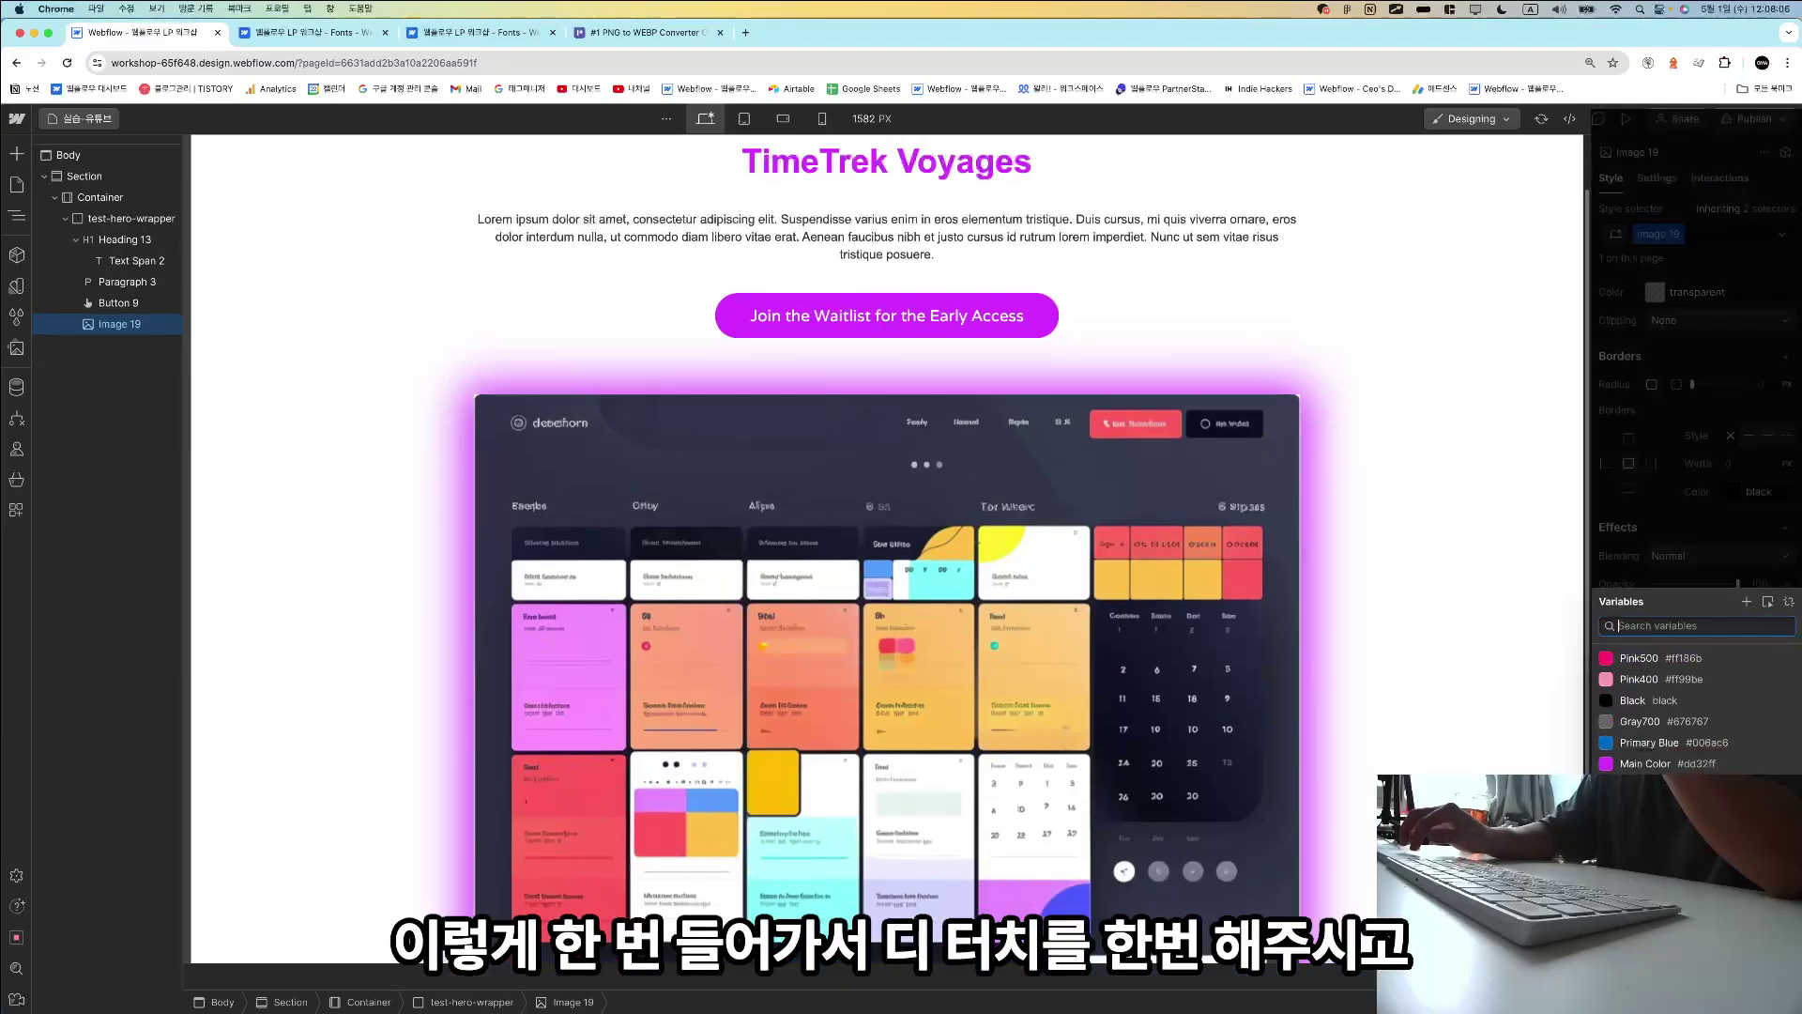
click(1788, 606)
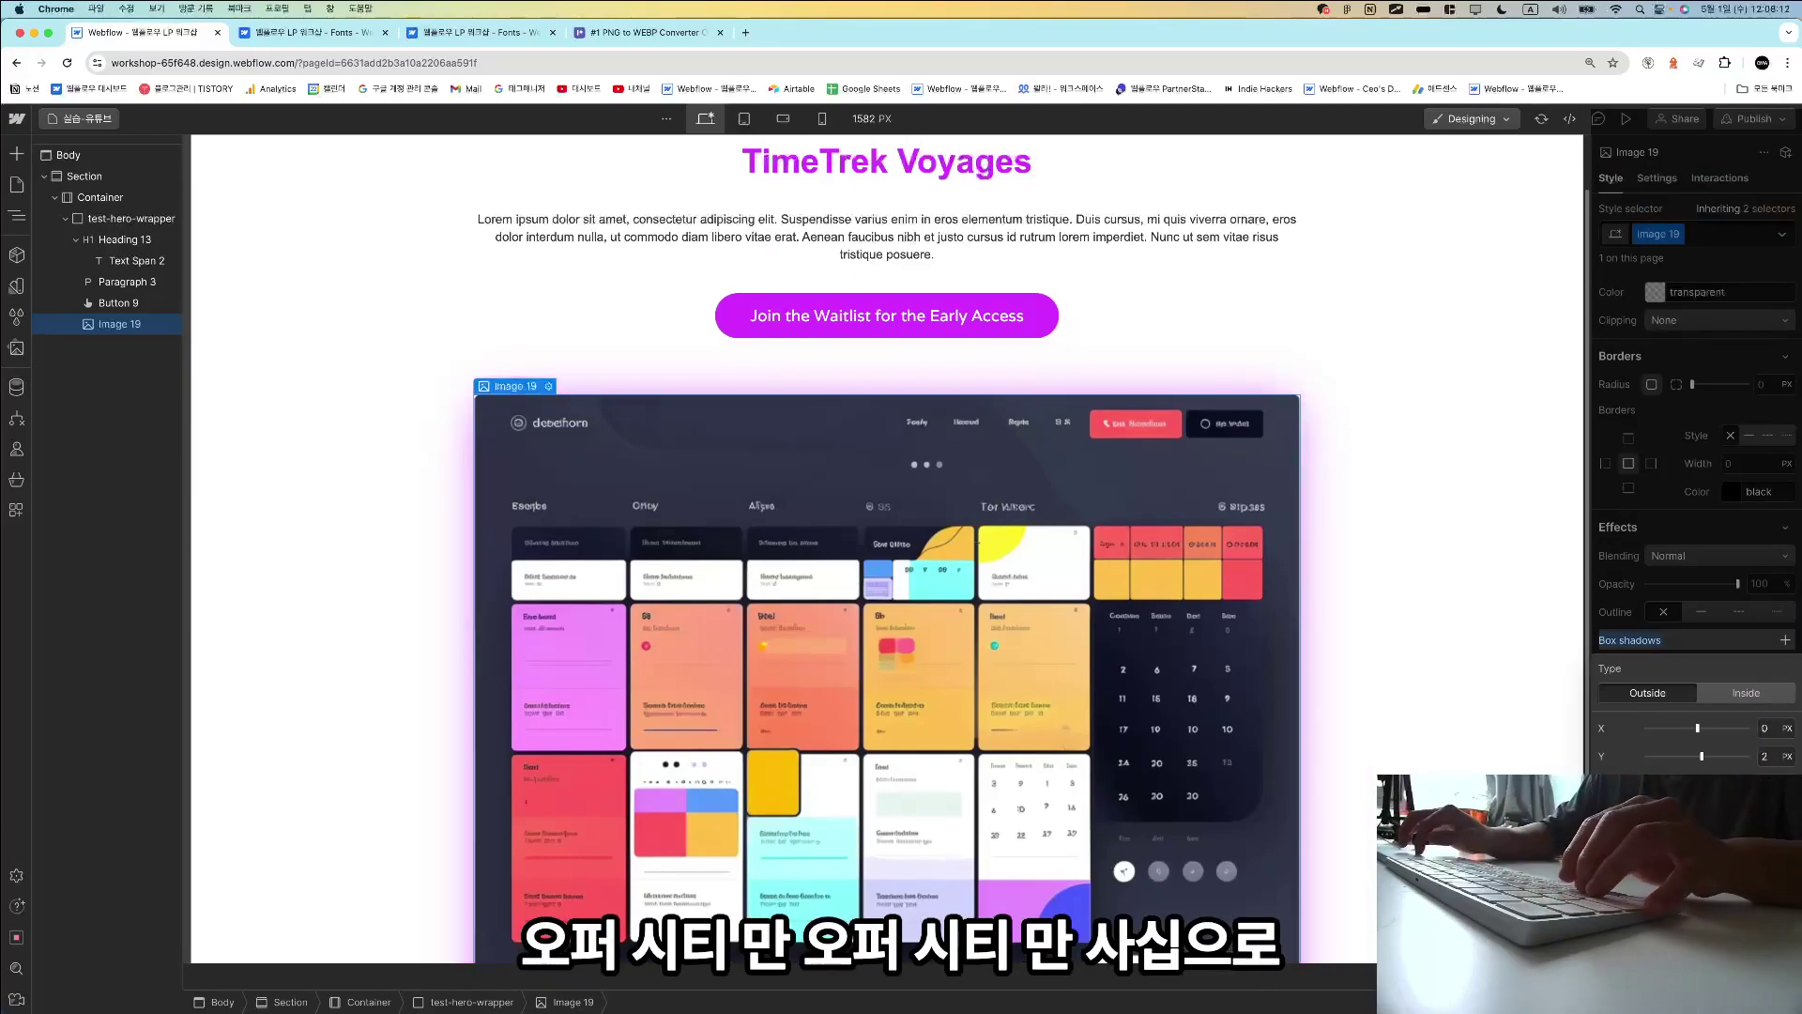
Set the opacity of the hero image's purple box shadow colour to 40%.
key(Return)
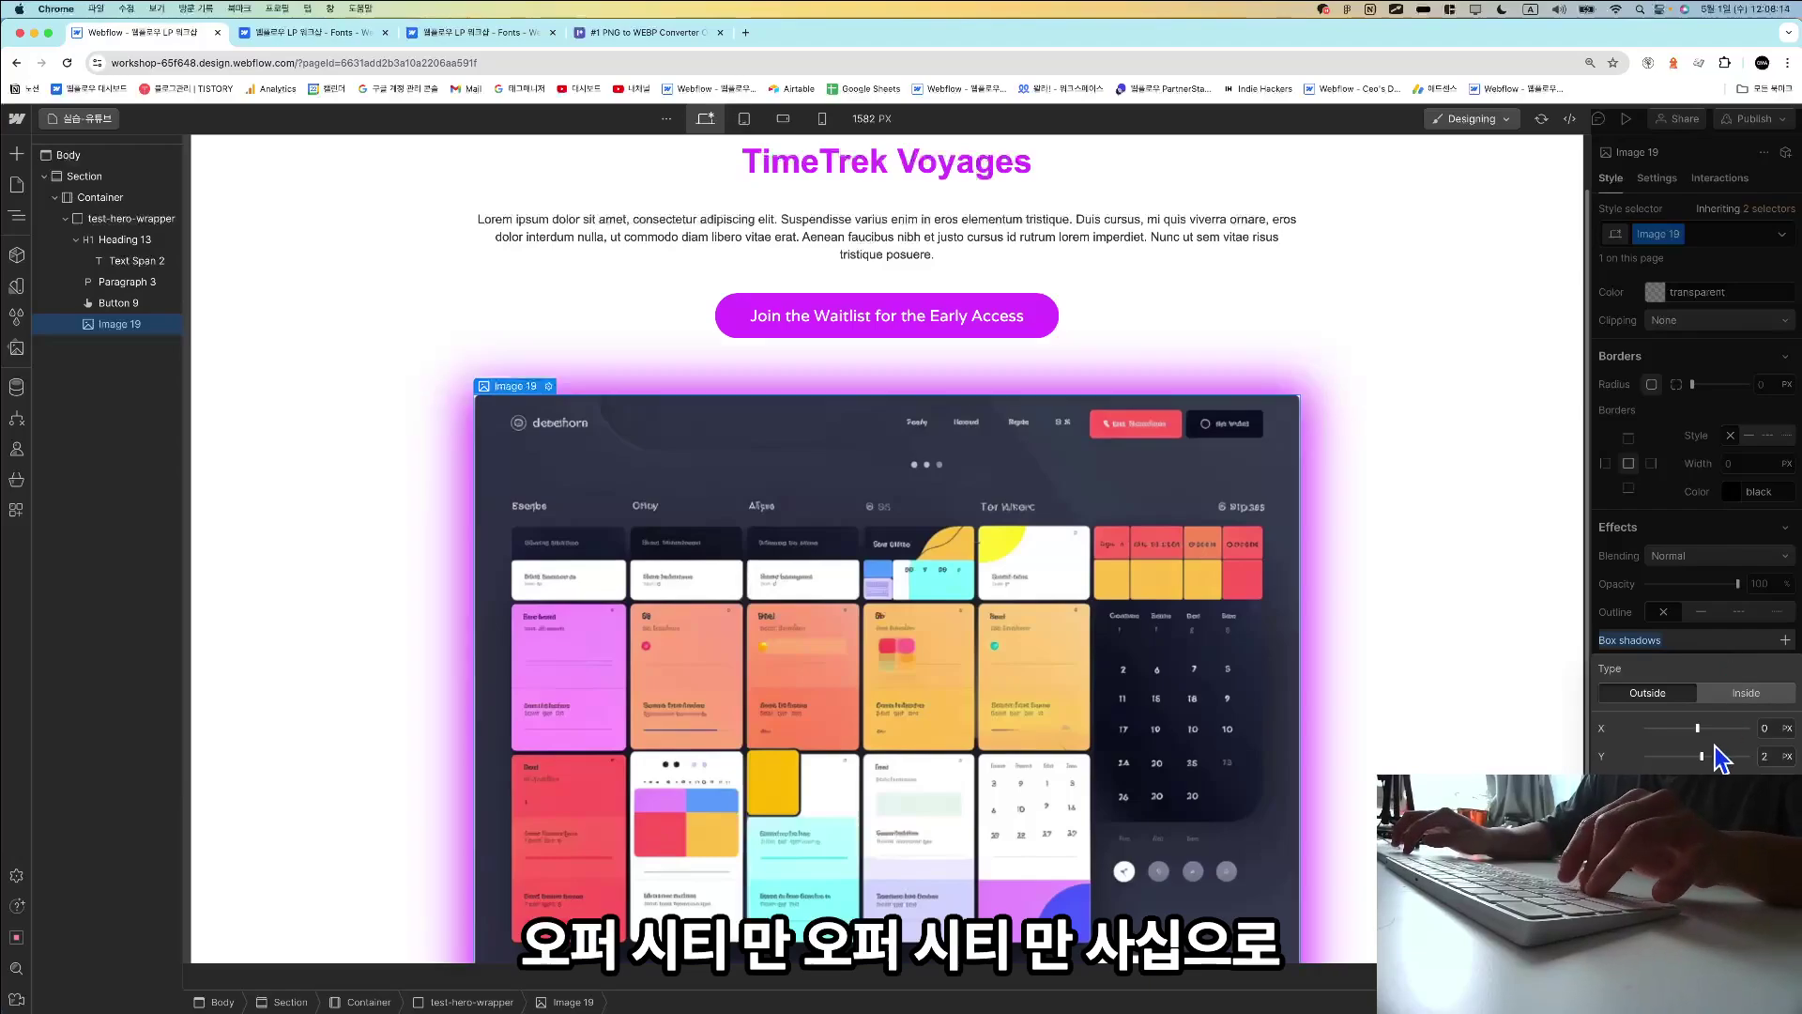
click(1655, 841)
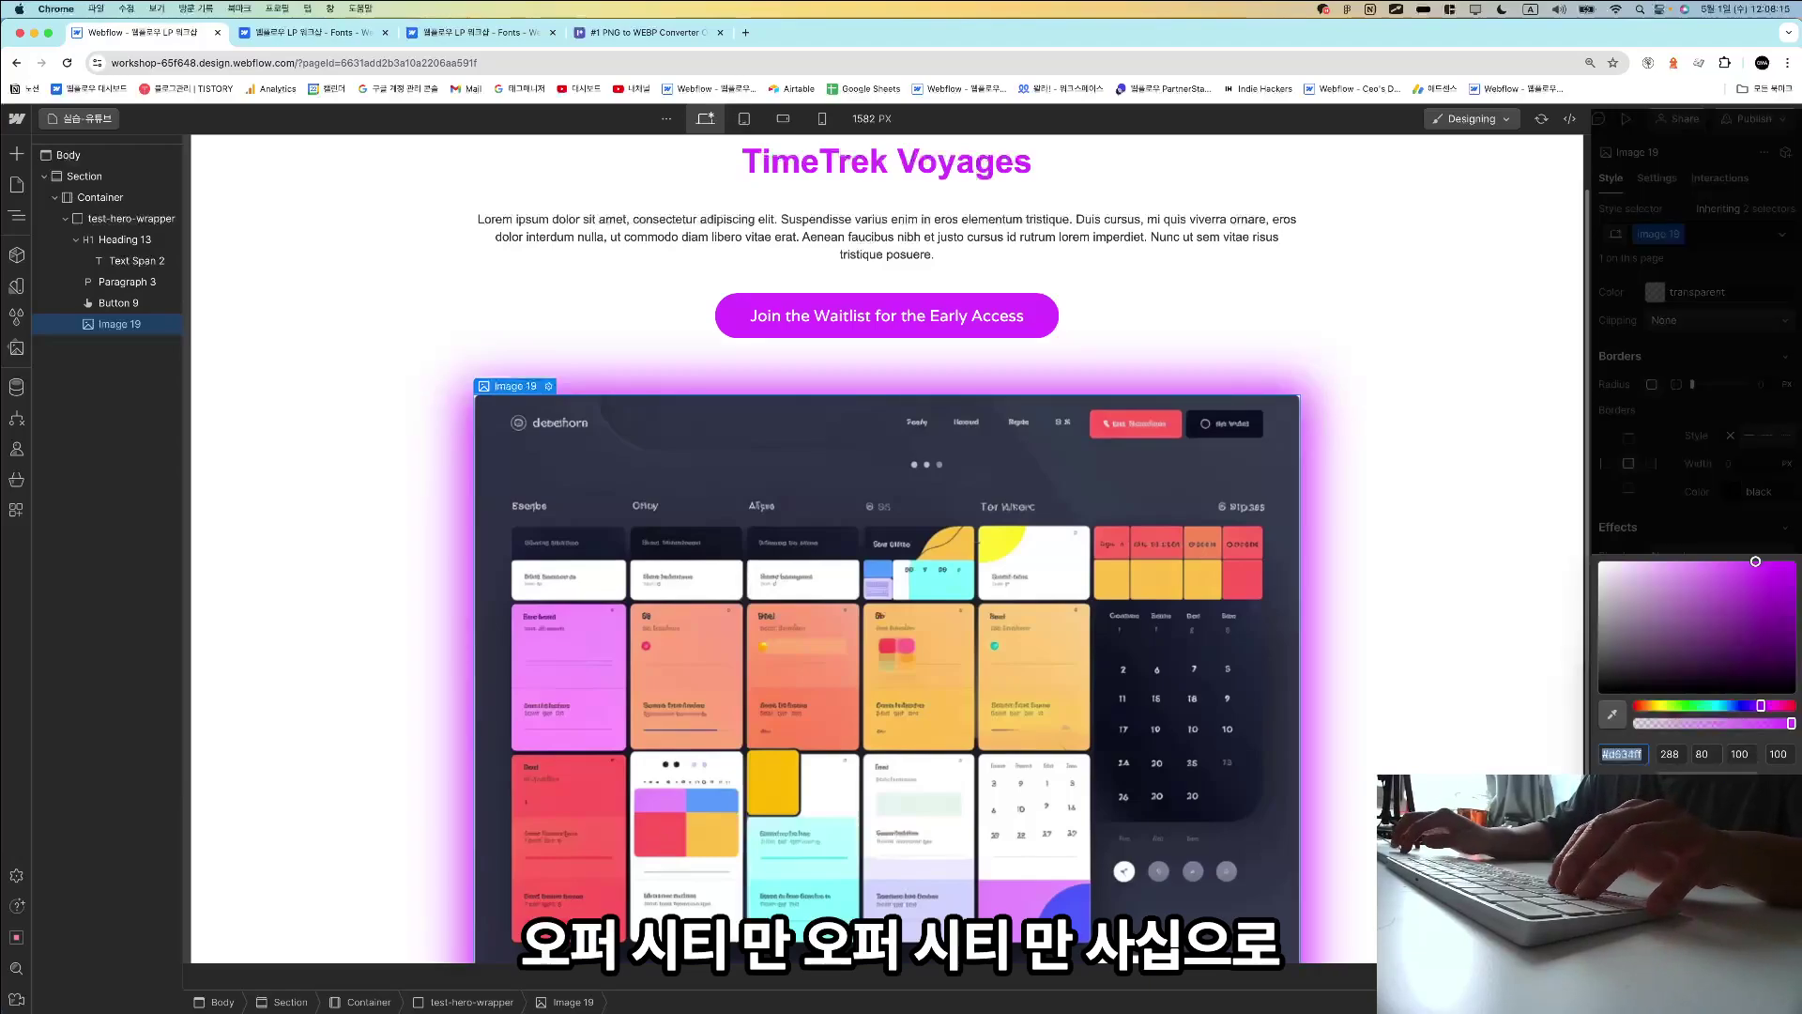
double_click(1775, 753)
text(40)
key(Return)
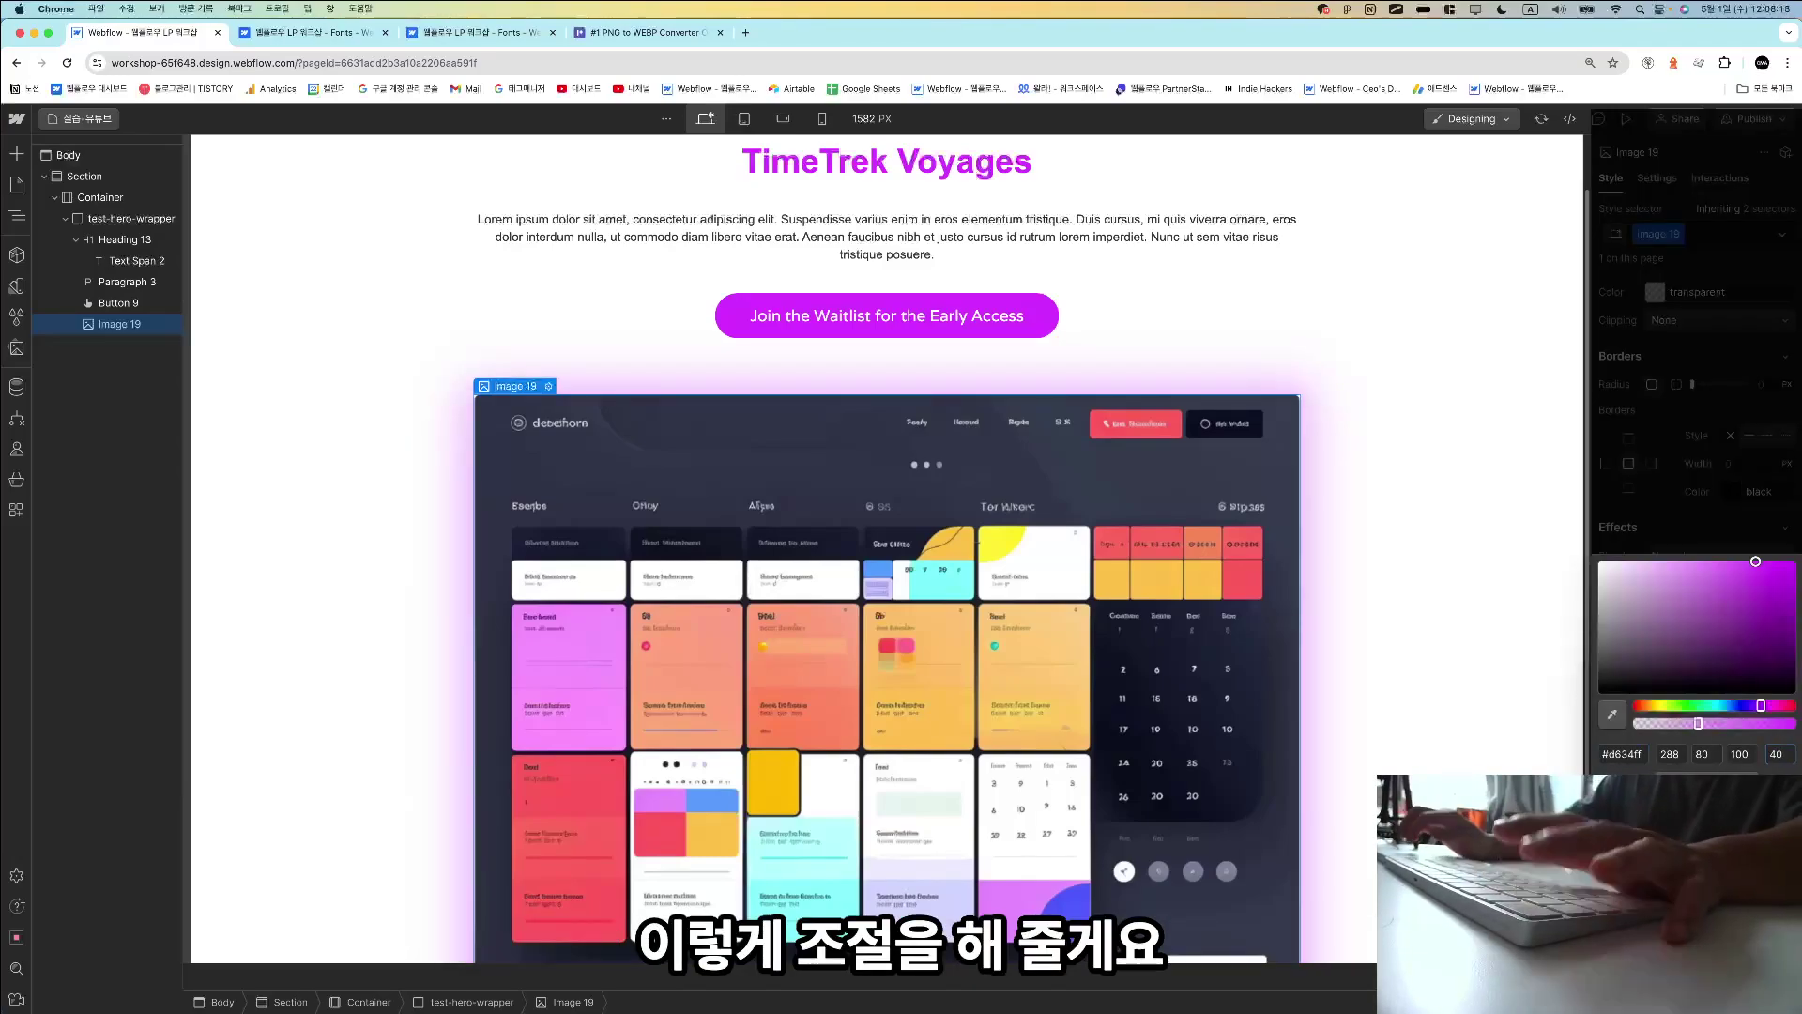
scroll(1302, 548, up, 3)
click(1412, 483)
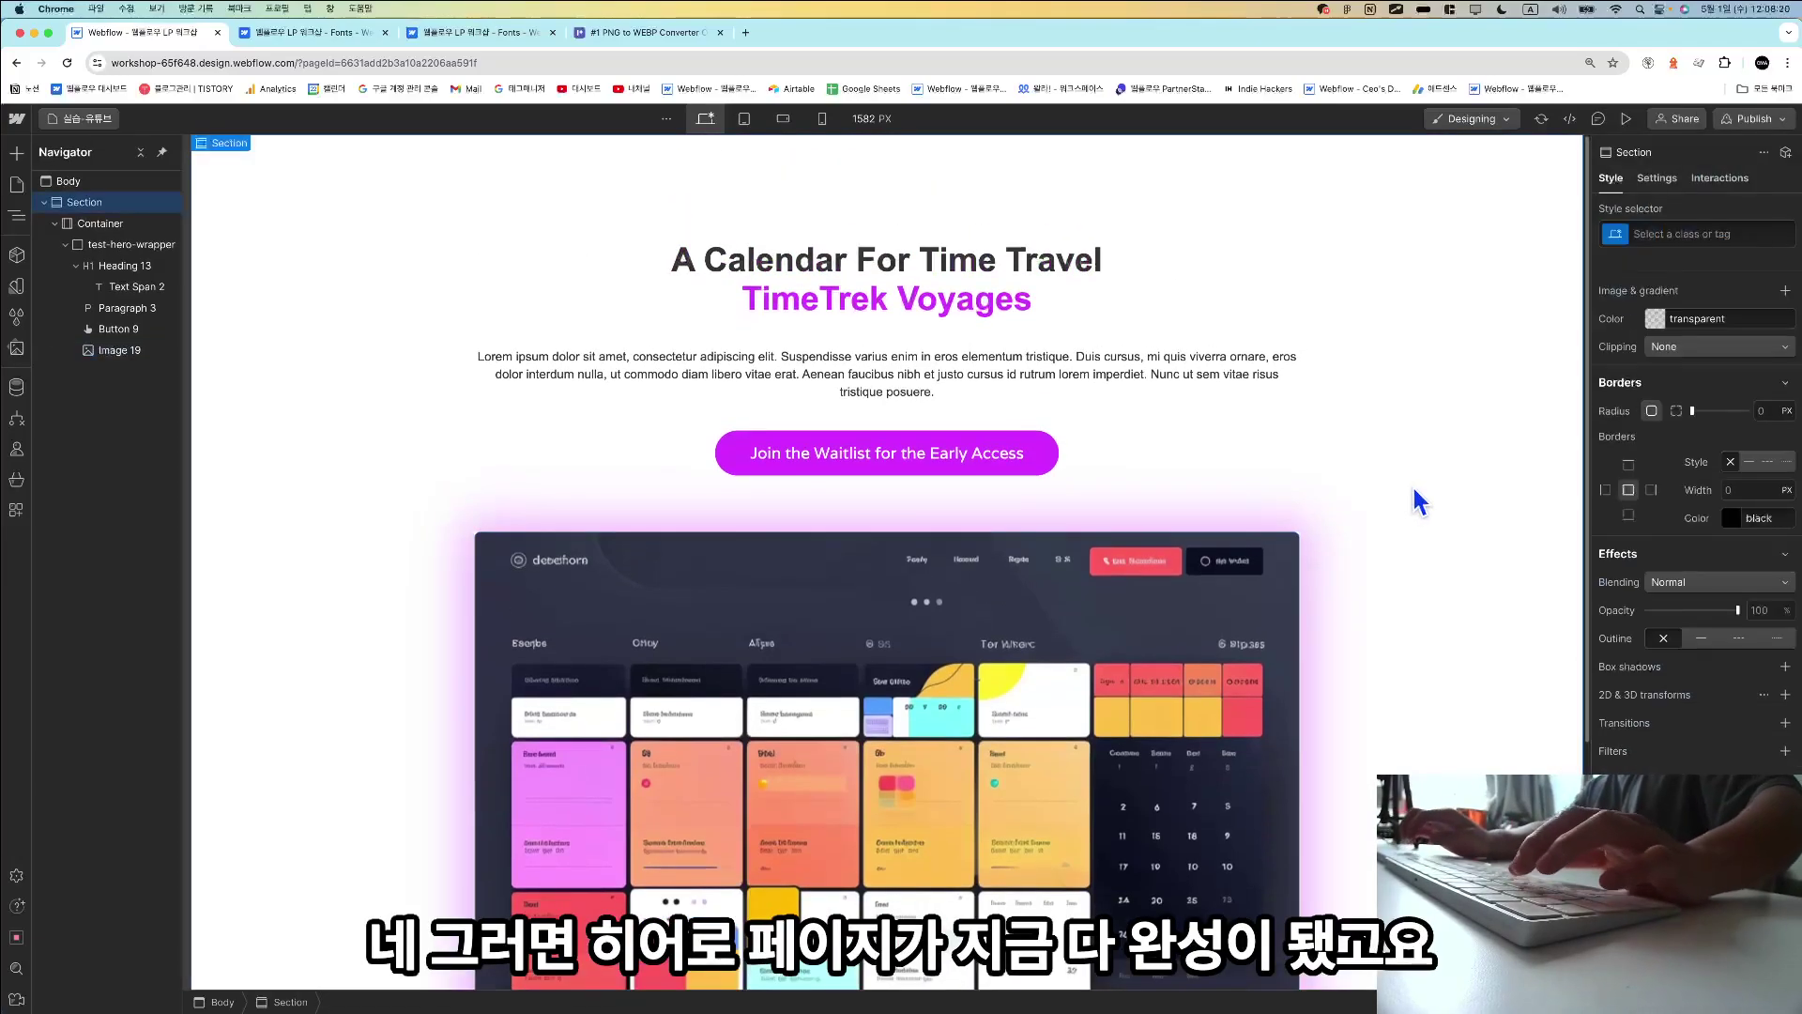
Look over the hero section from the heading down to the image with its purple shadow.
scroll(1149, 550, down, 3)
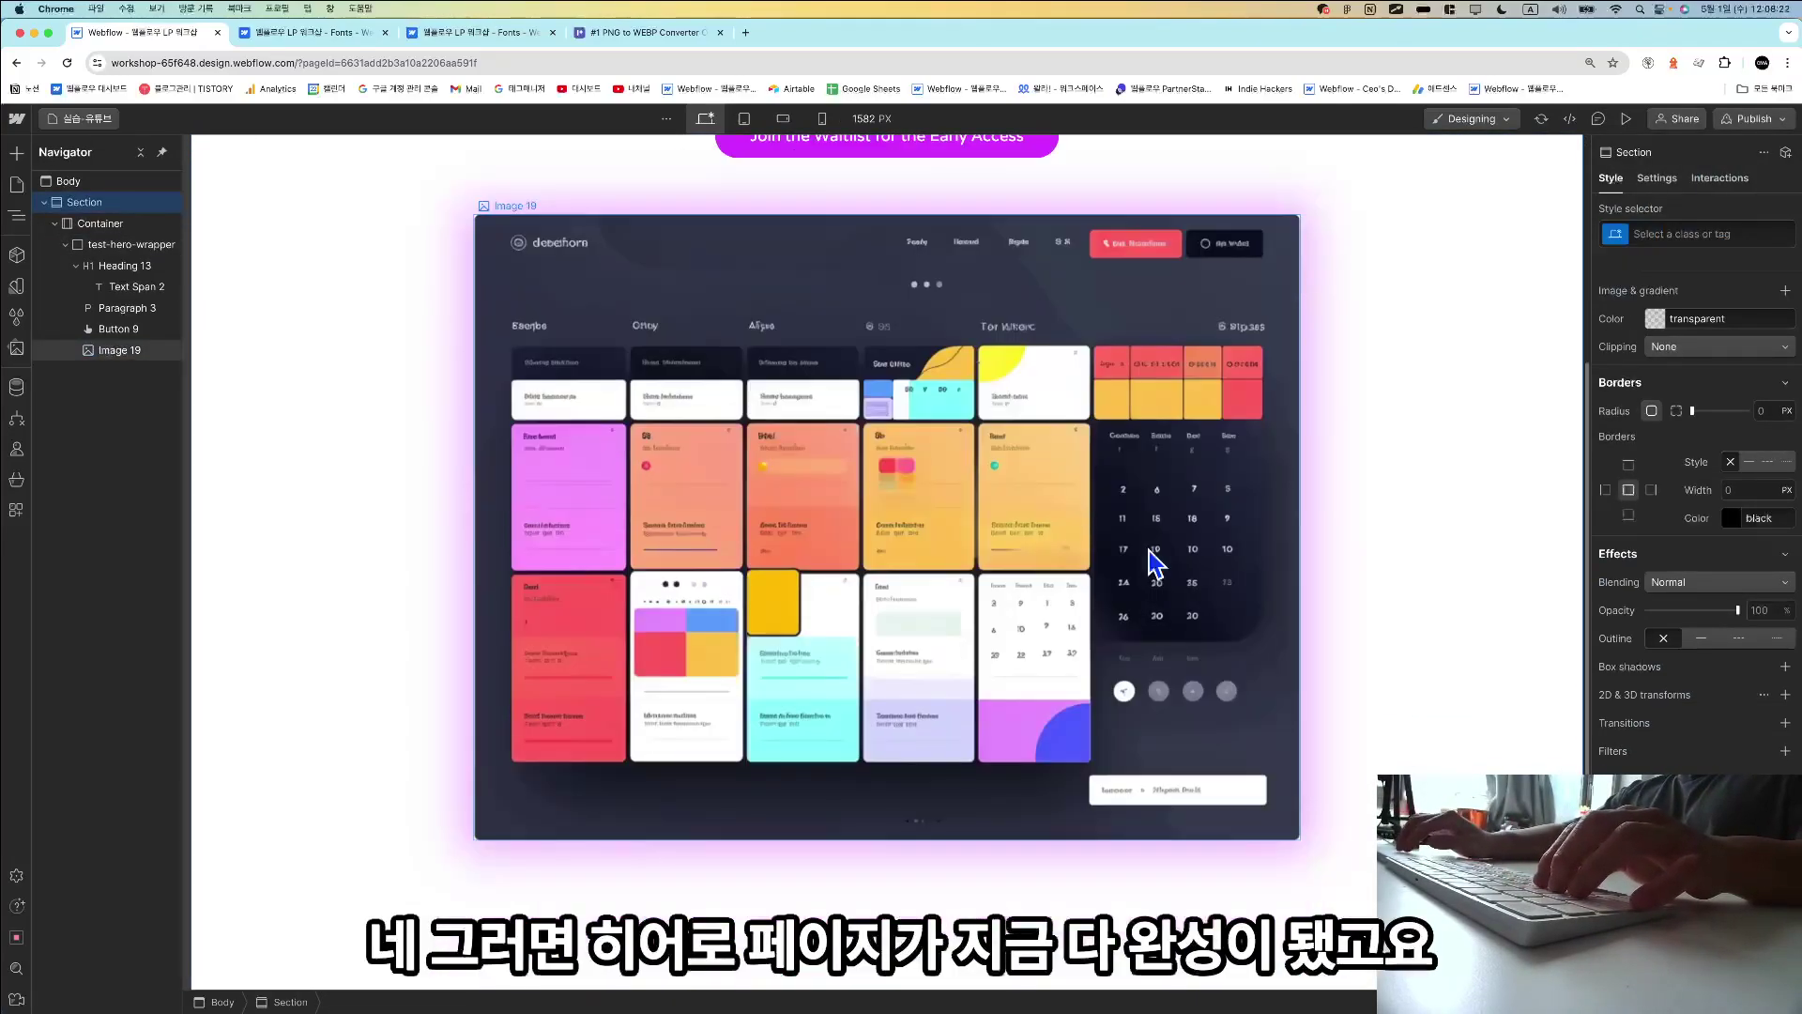
scroll(1149, 550, up, 3)
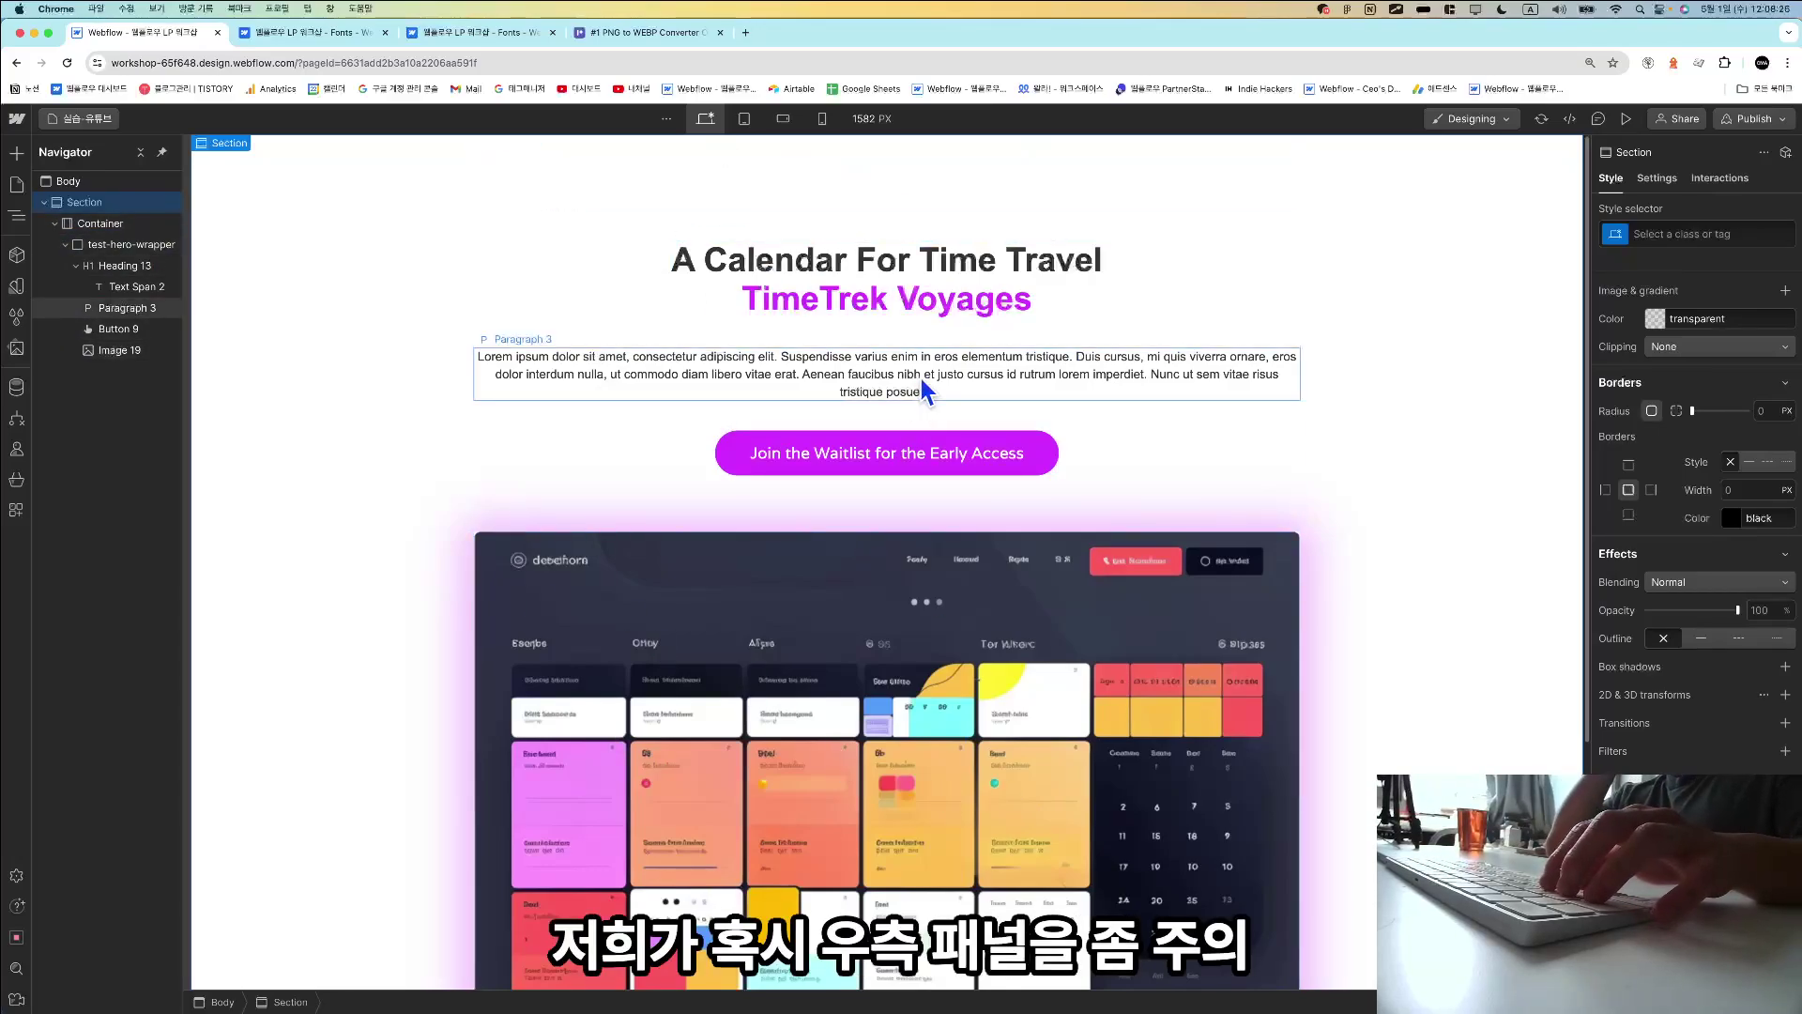
click(878, 516)
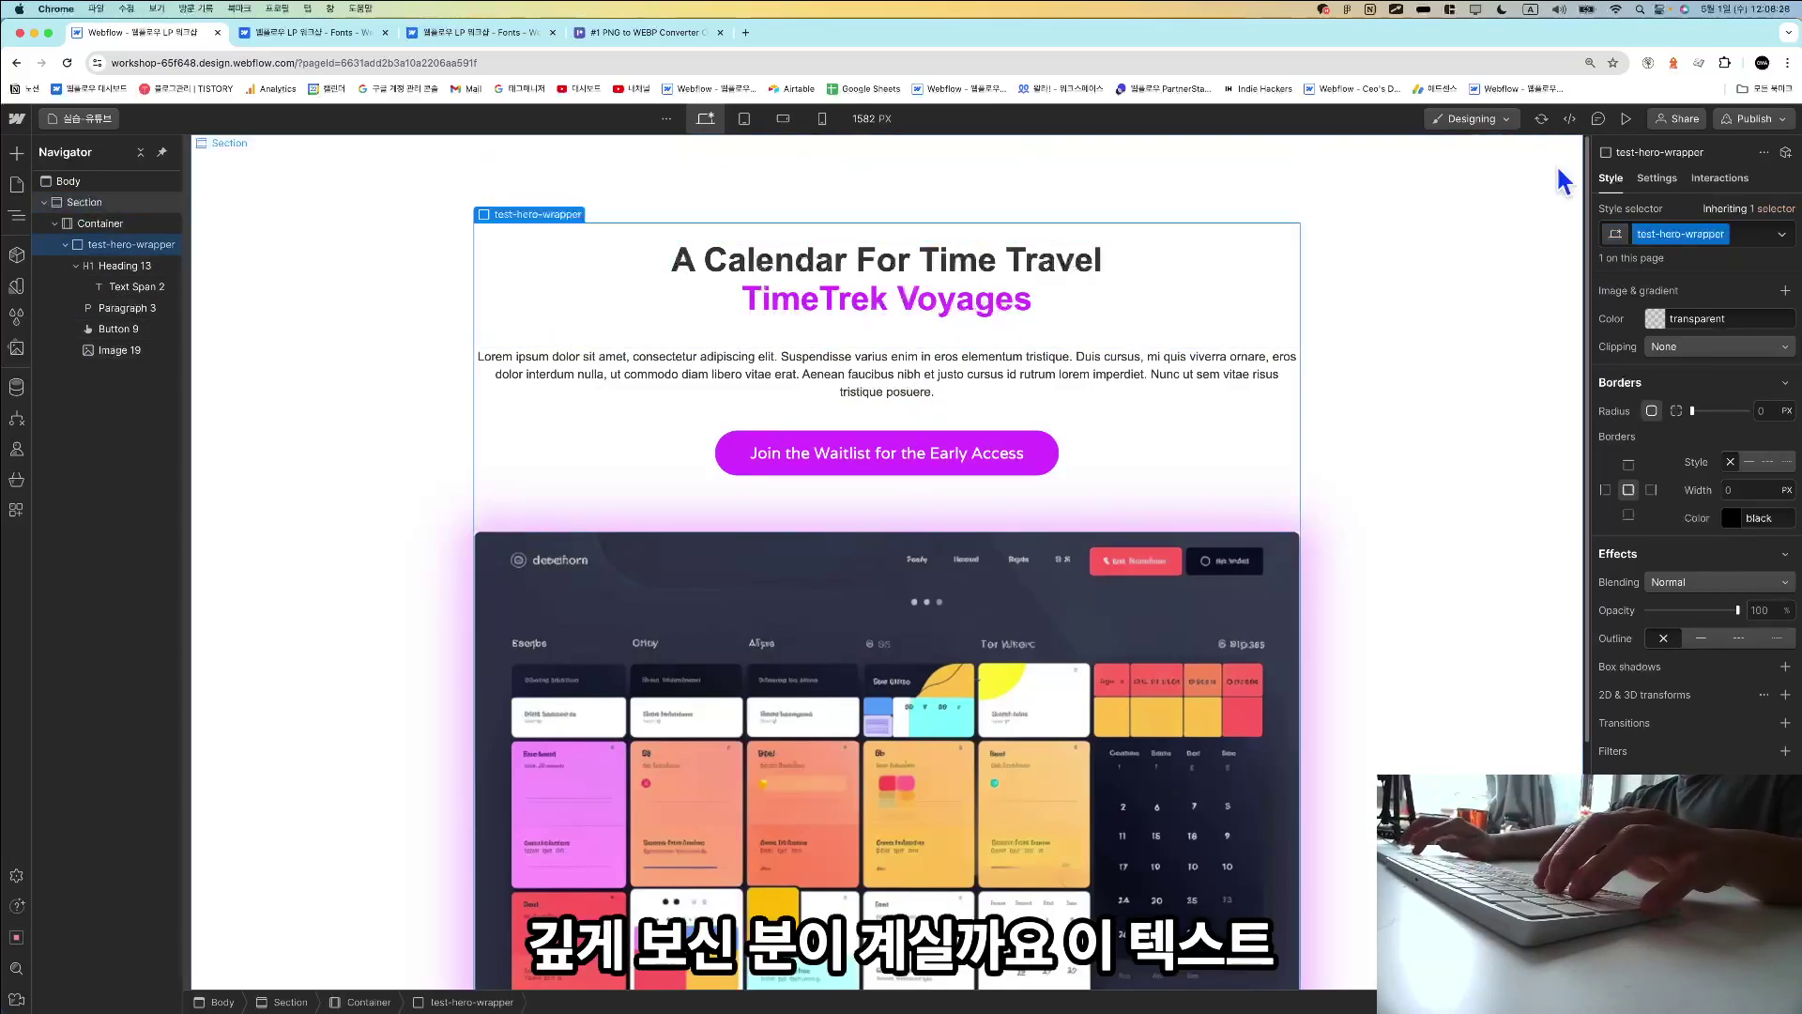
click(937, 760)
scroll(1005, 631, down, 3)
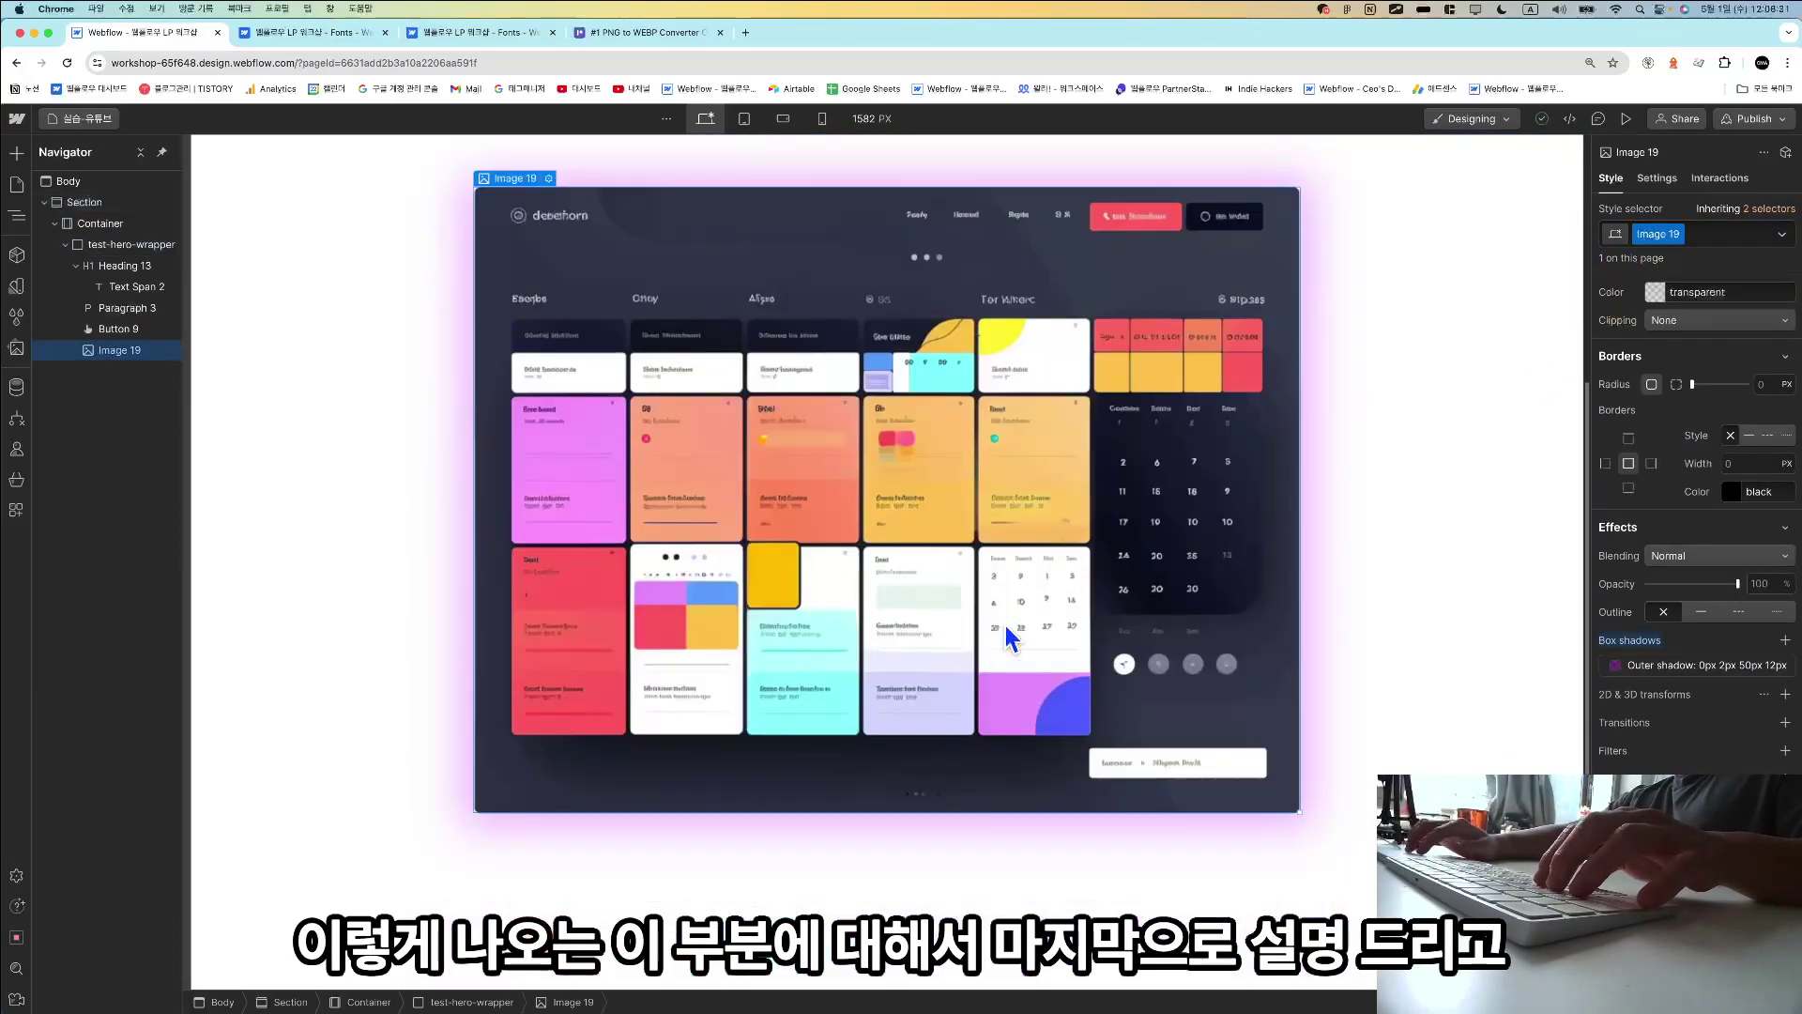
scroll(1006, 625, up, 3)
Check the margin, border and padding diagram in the Notion notes and return to Webflow.
key(super+Tab)
scroll(1010, 637, down, 3)
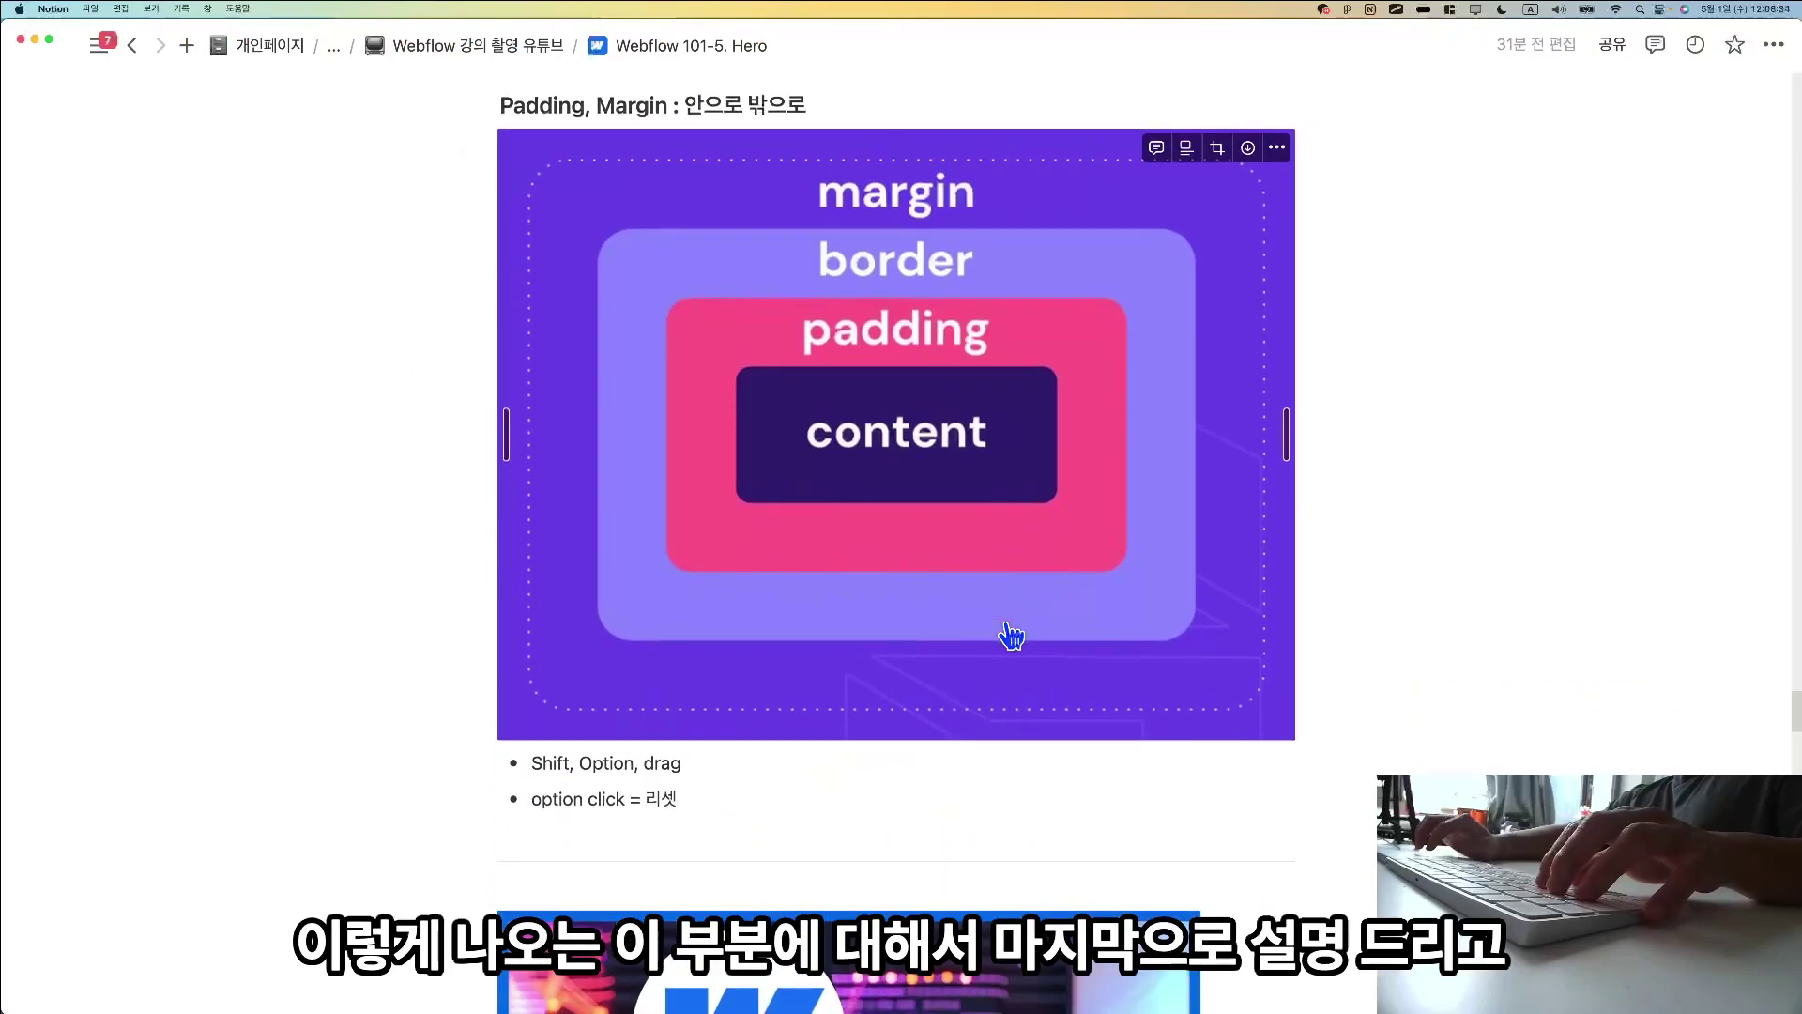
scroll(1011, 636, up, 2)
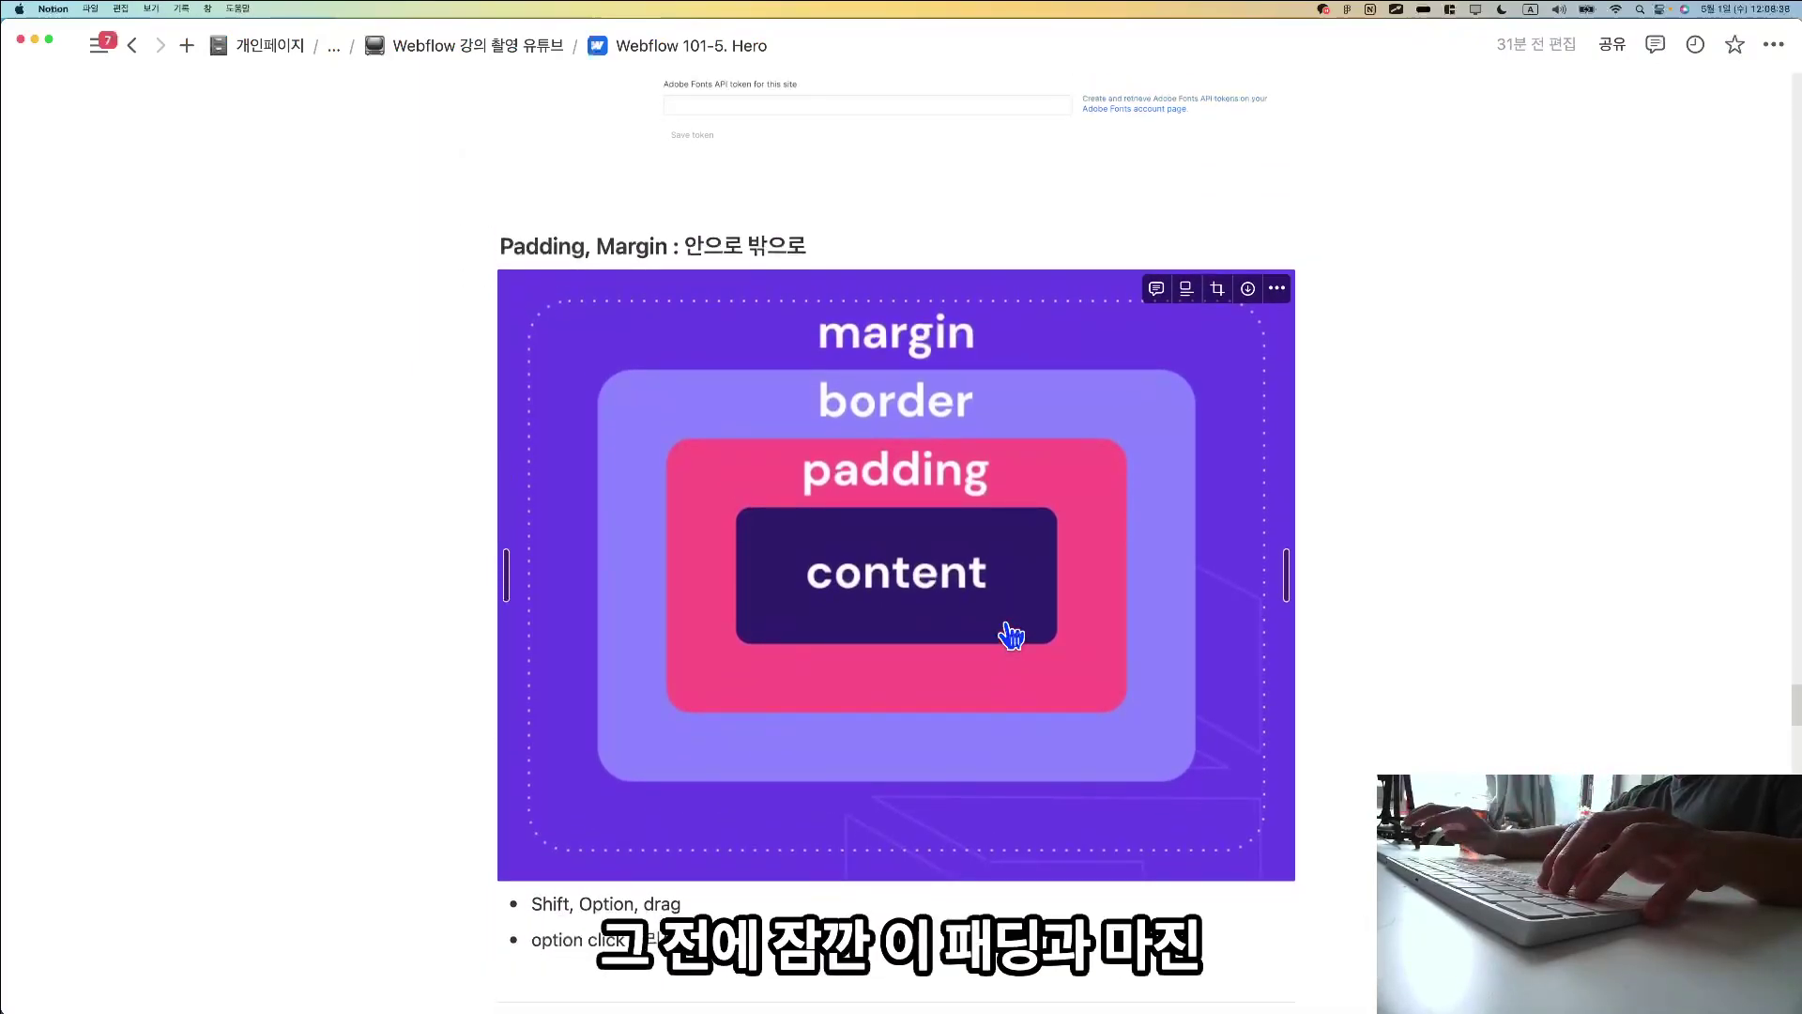
key(super+Tab)
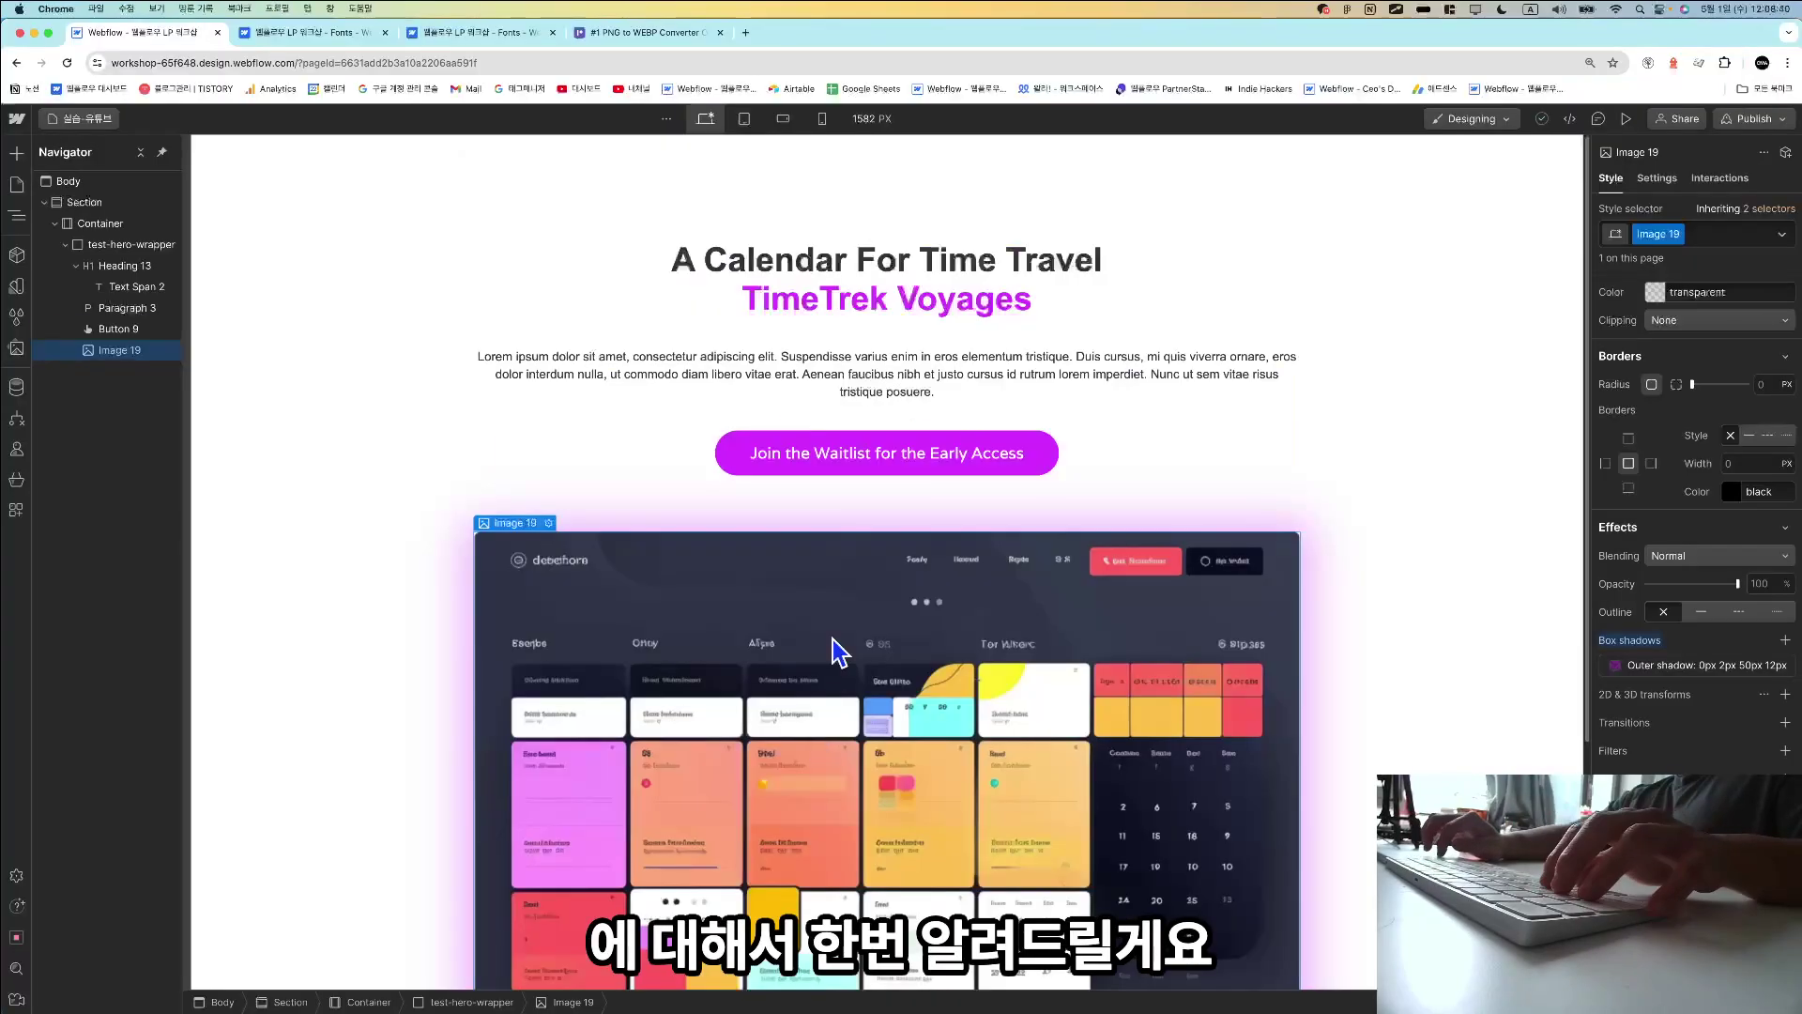
Try an equal 9 px margin on all four sides of the waitlist button.
click(866, 459)
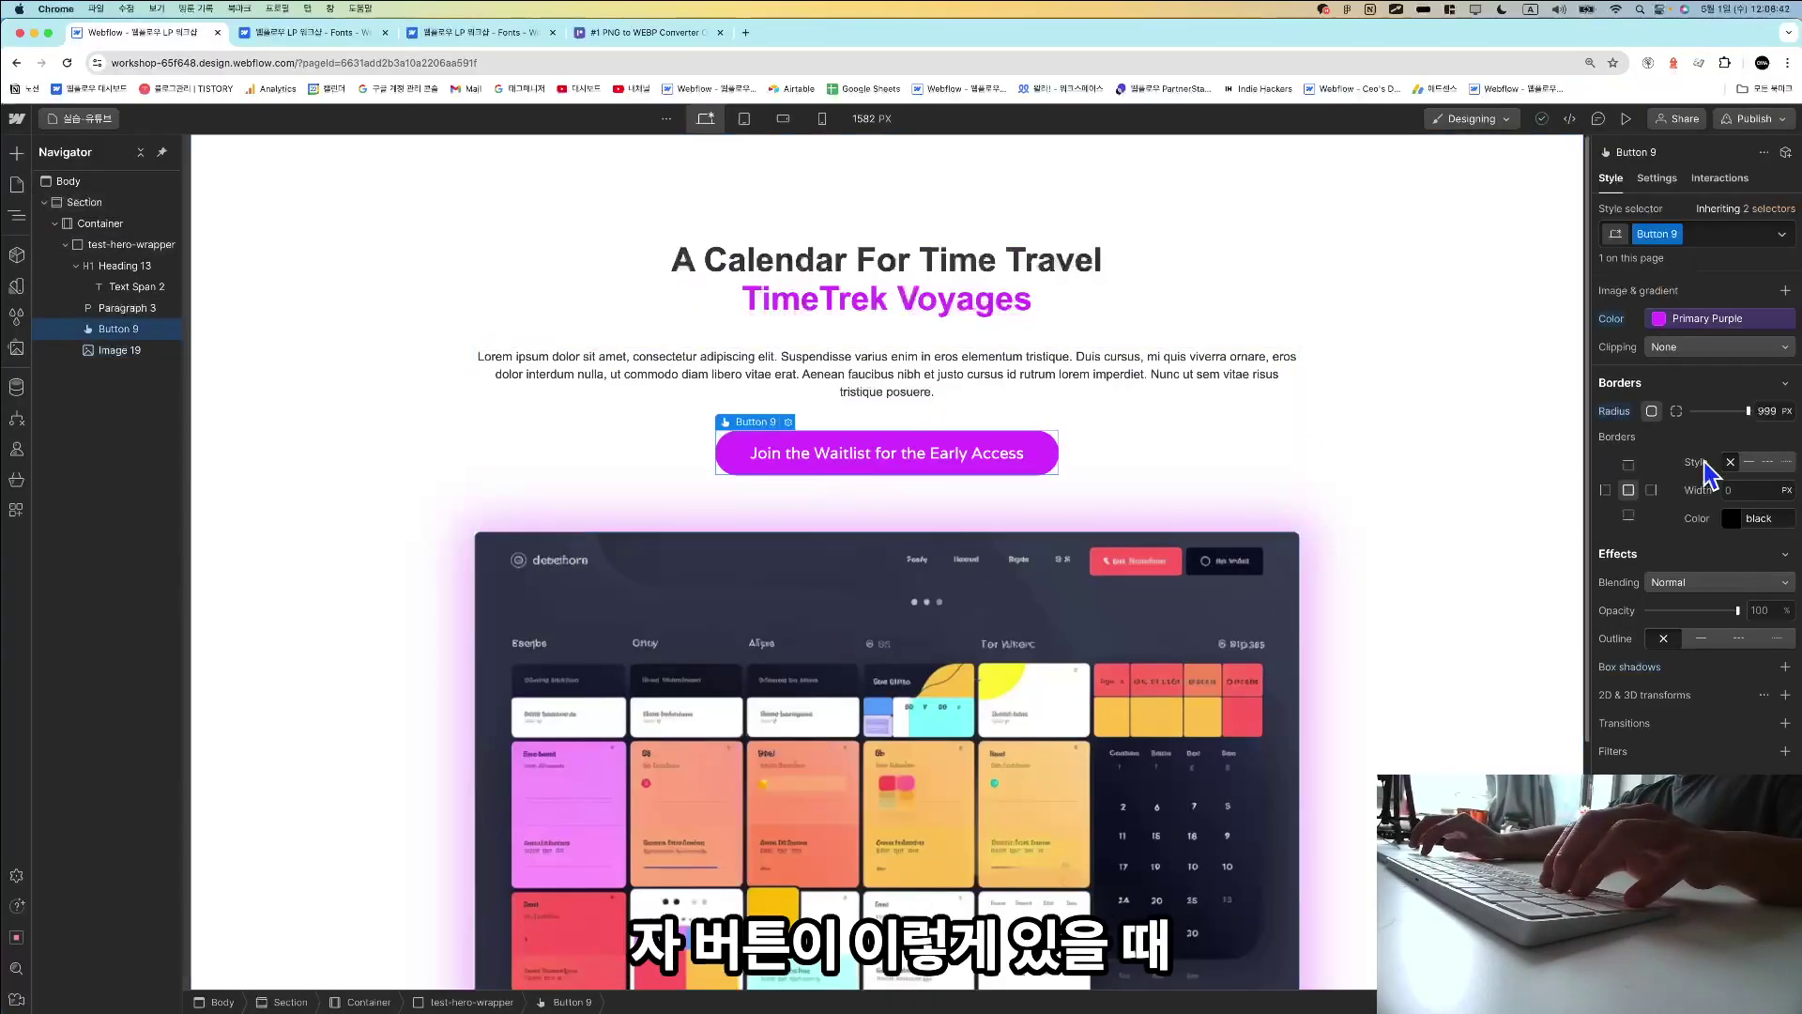
scroll(1732, 479, up, 10)
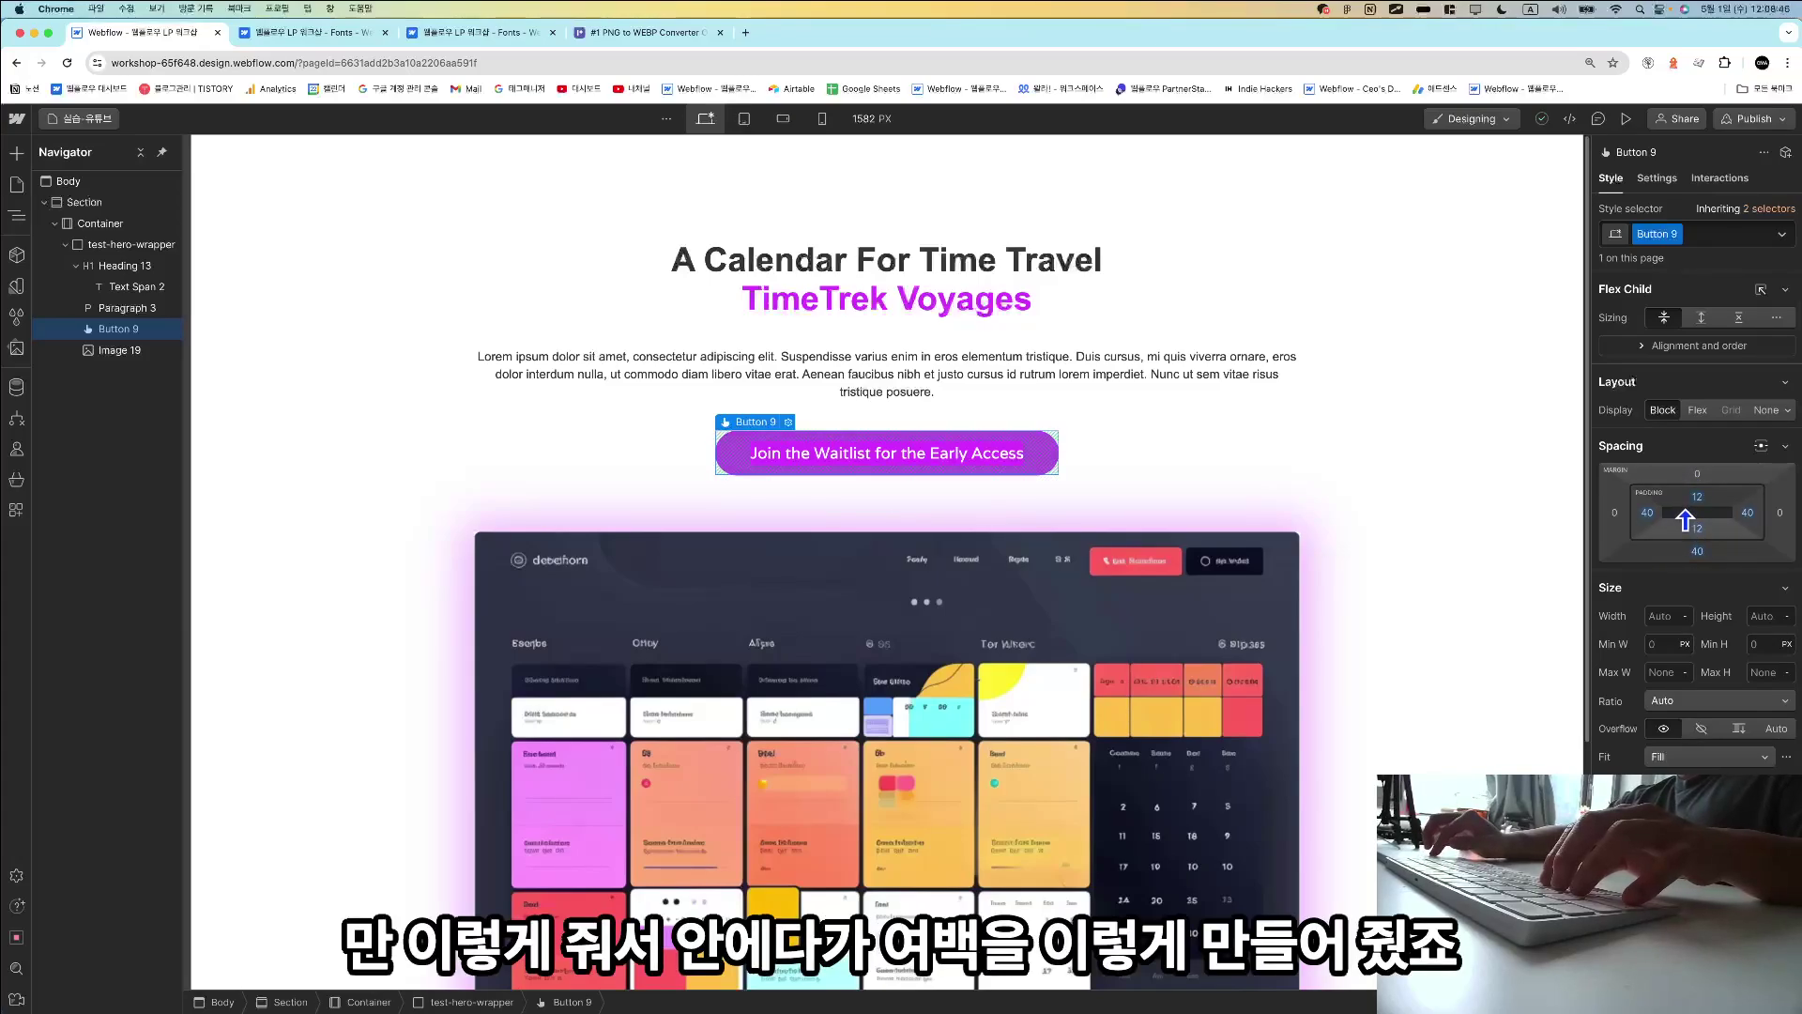
key(super+equal)
key(super+equal)
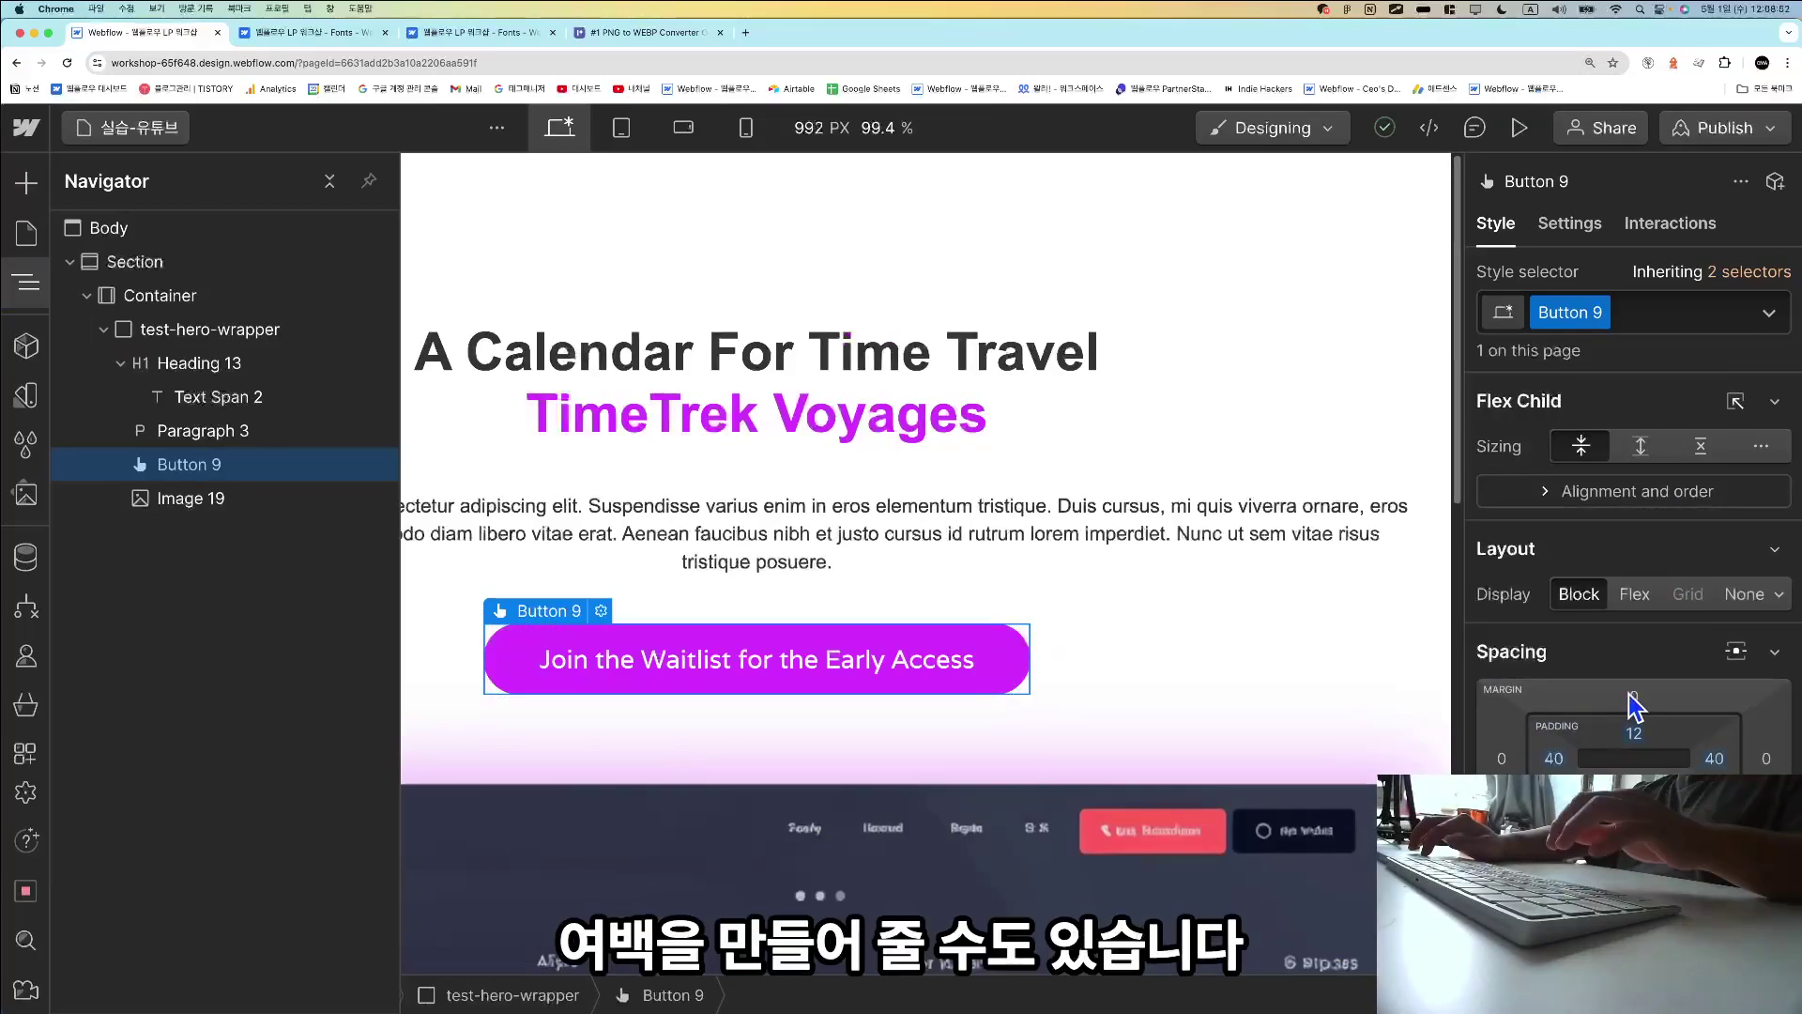
mouse_move(1631, 704)
mouse_down()
mouse_move(1648, 690)
mouse_move(1577, 685)
mouse_move(1690, 681)
mouse_up()
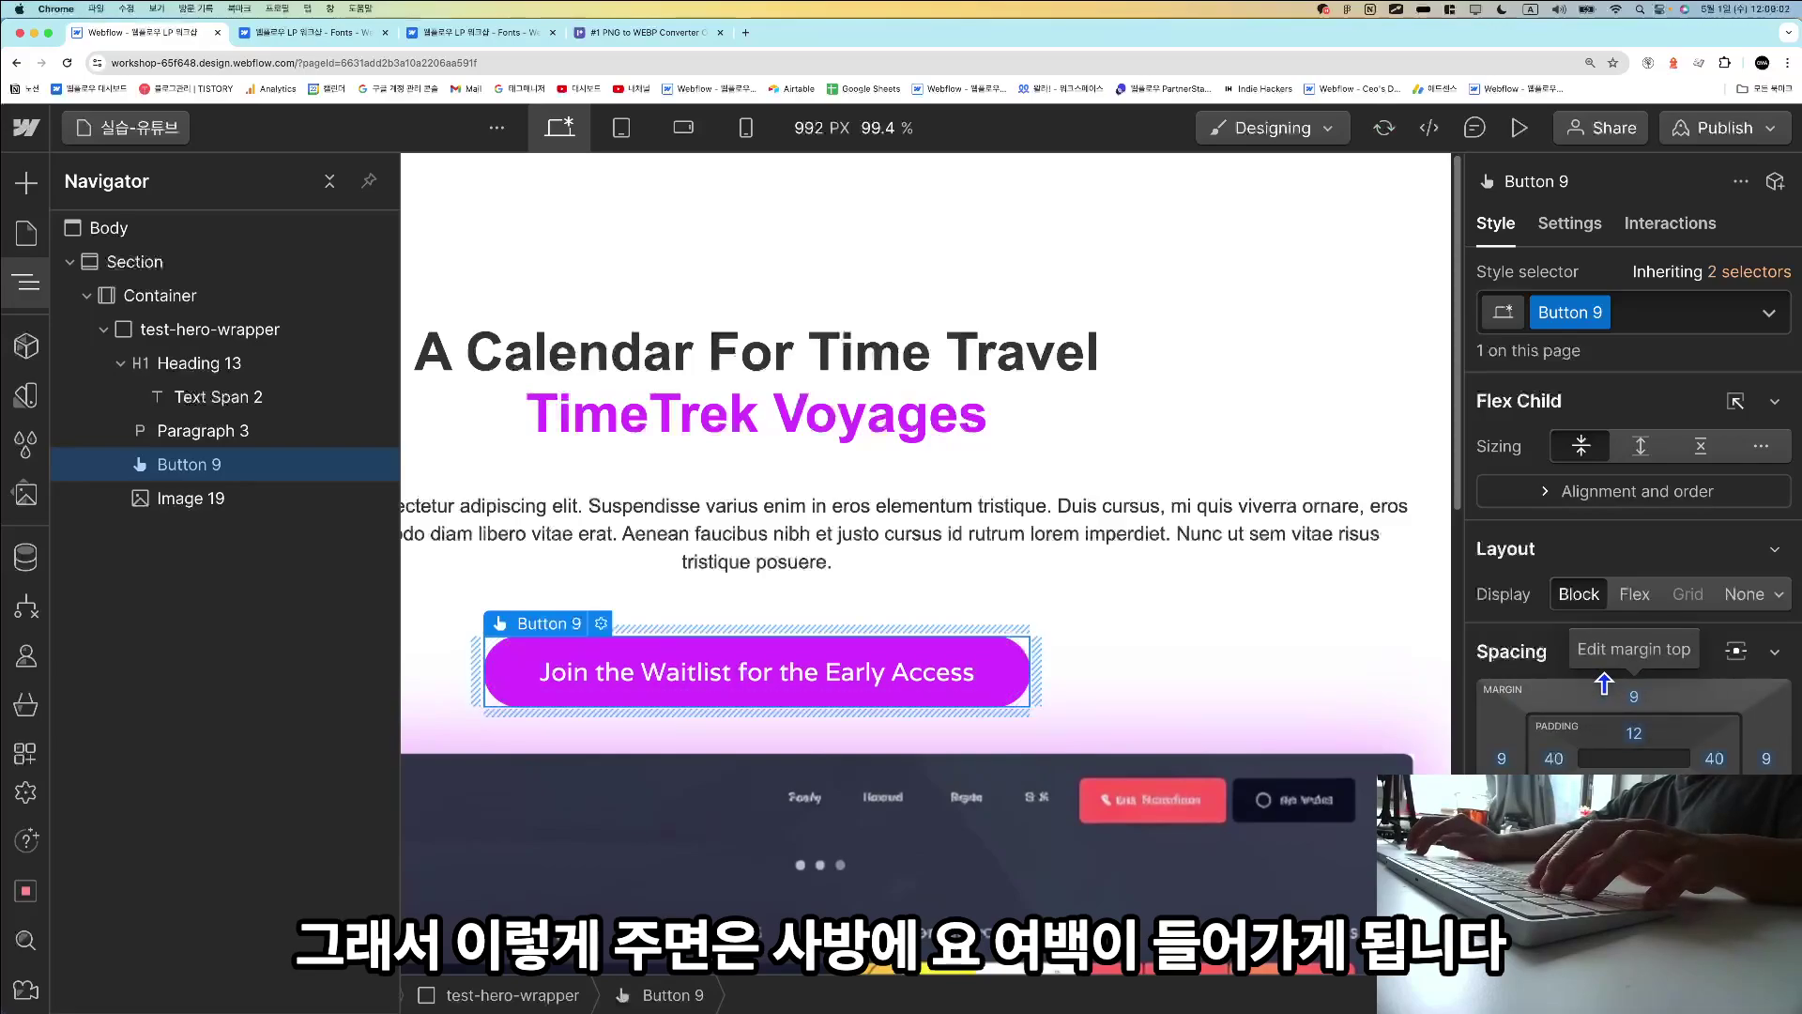
Try a 40 px bottom margin on the hero paragraph, undo the margin changes and reselect the waitlist button.
click(843, 527)
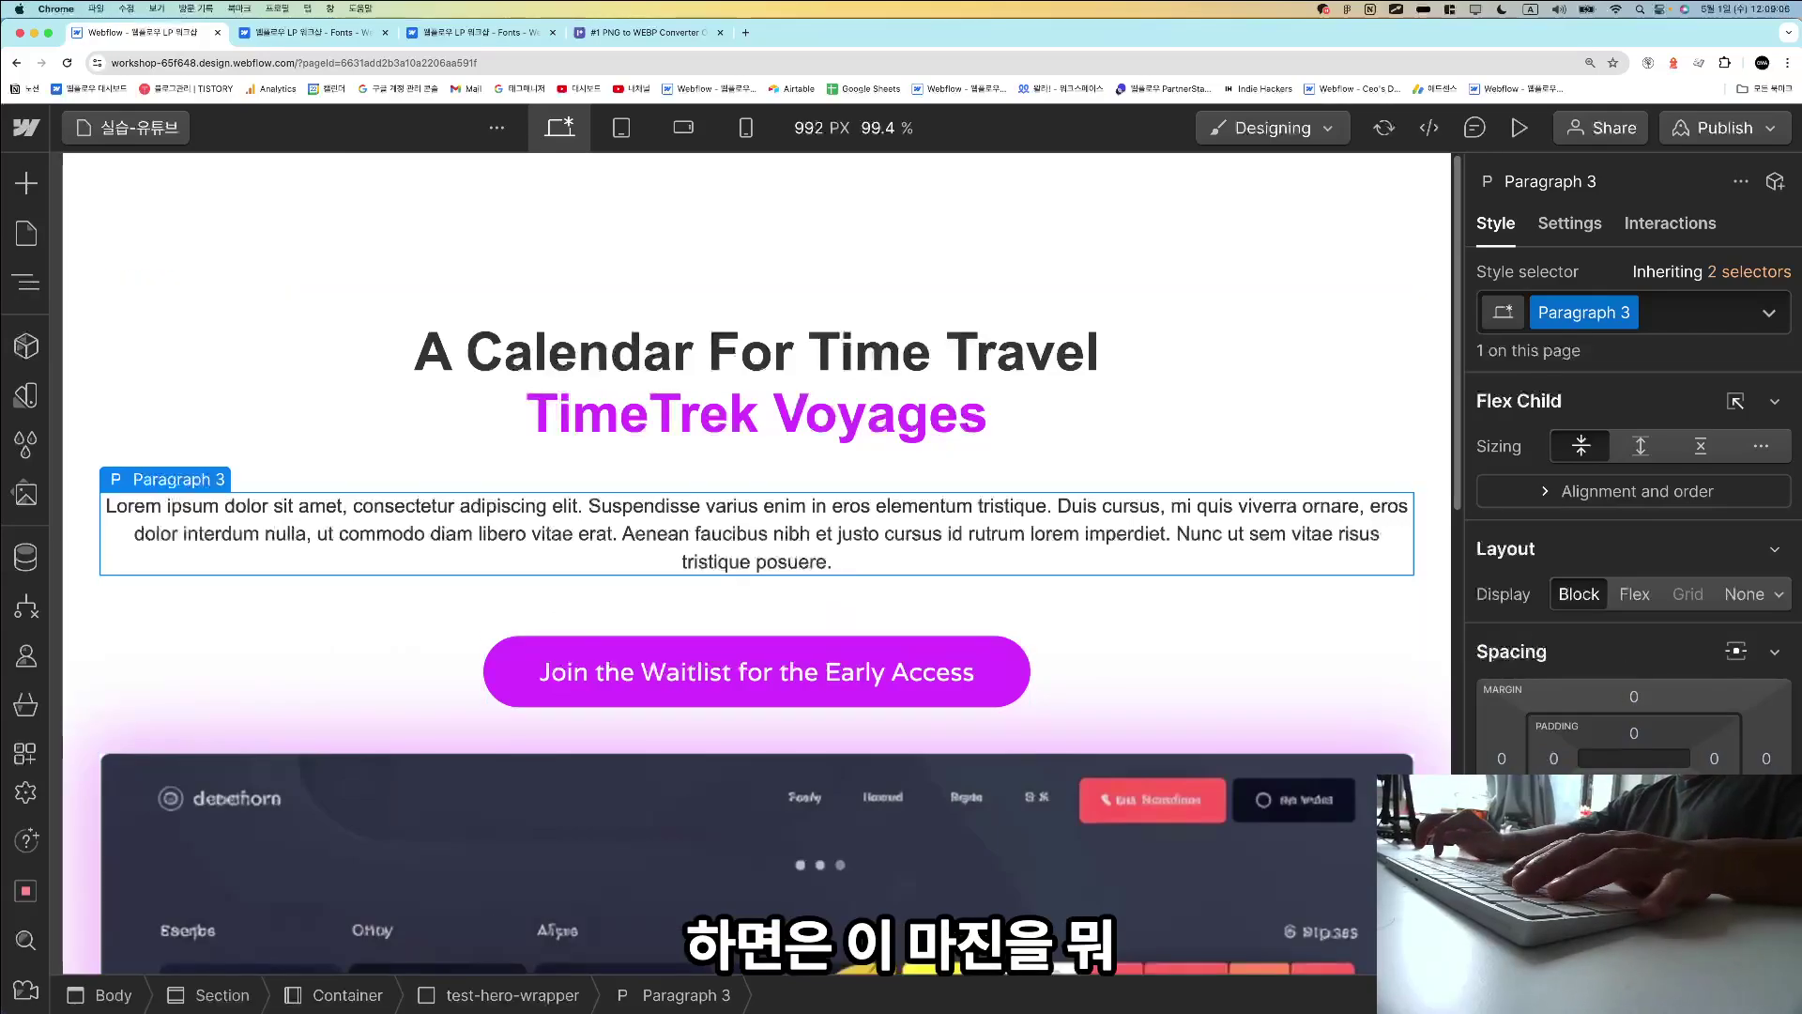
click(1634, 819)
text(40)
key(Return)
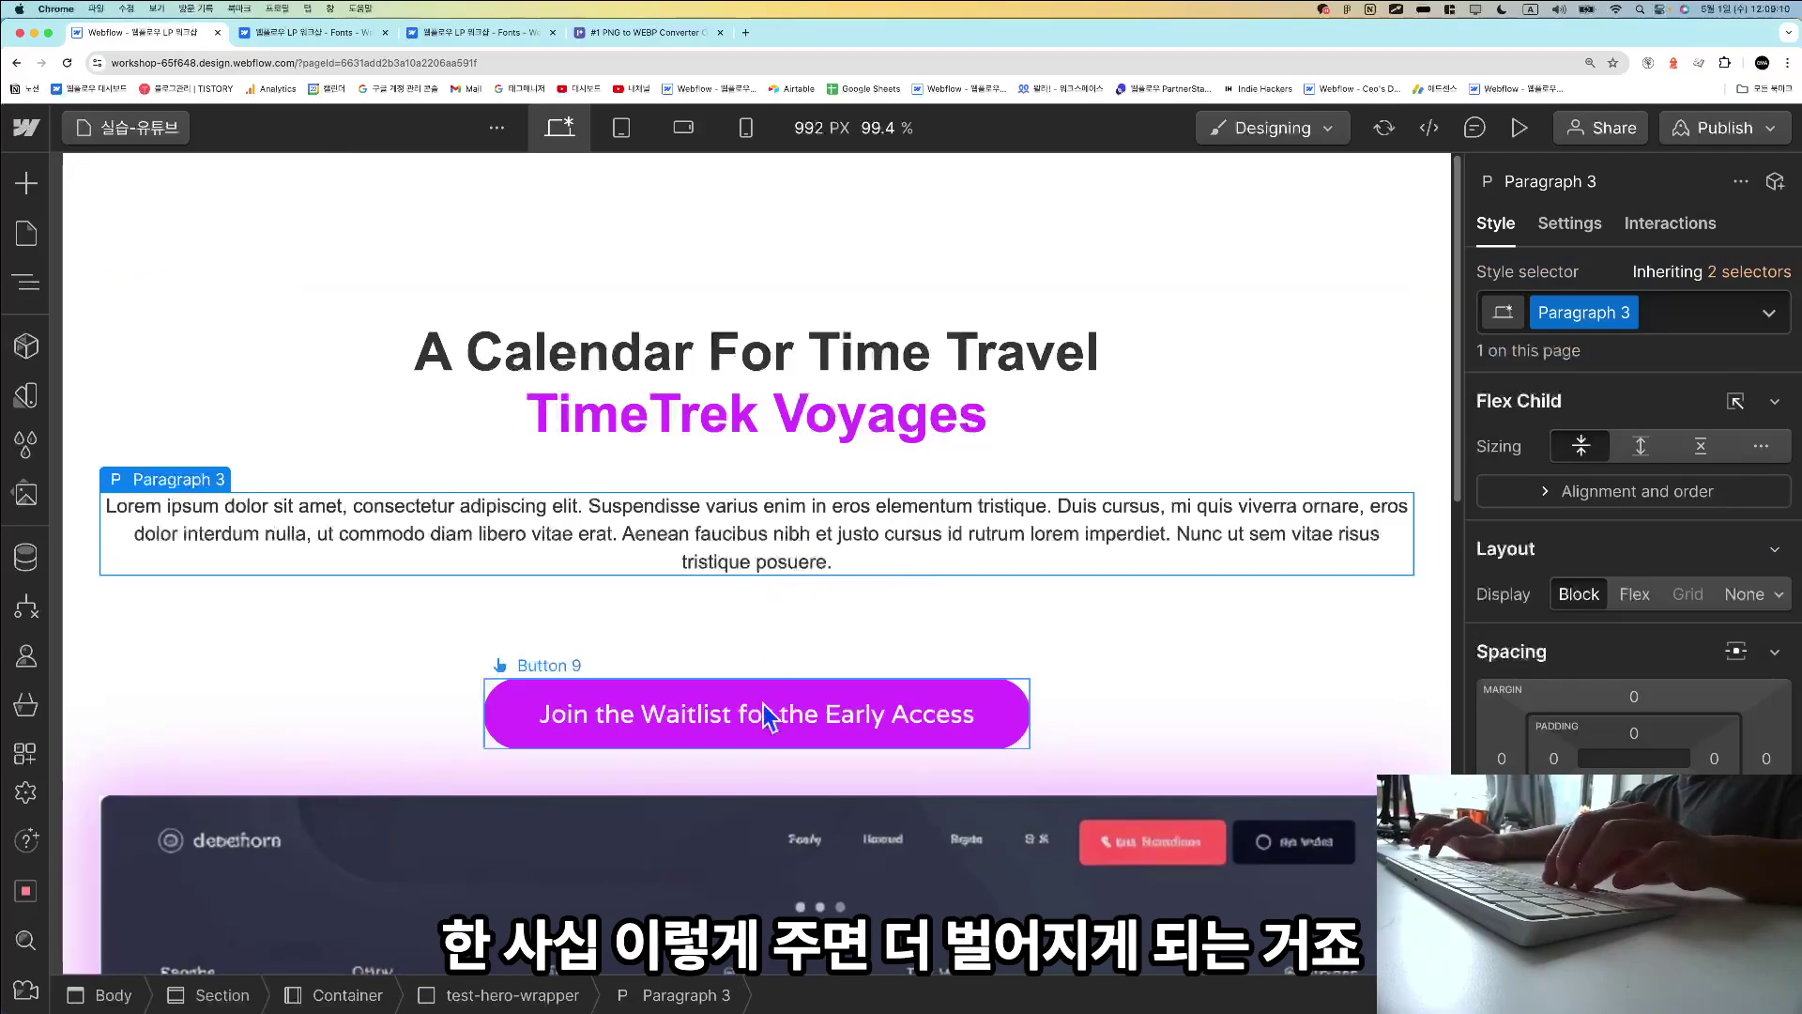
key(super+z)
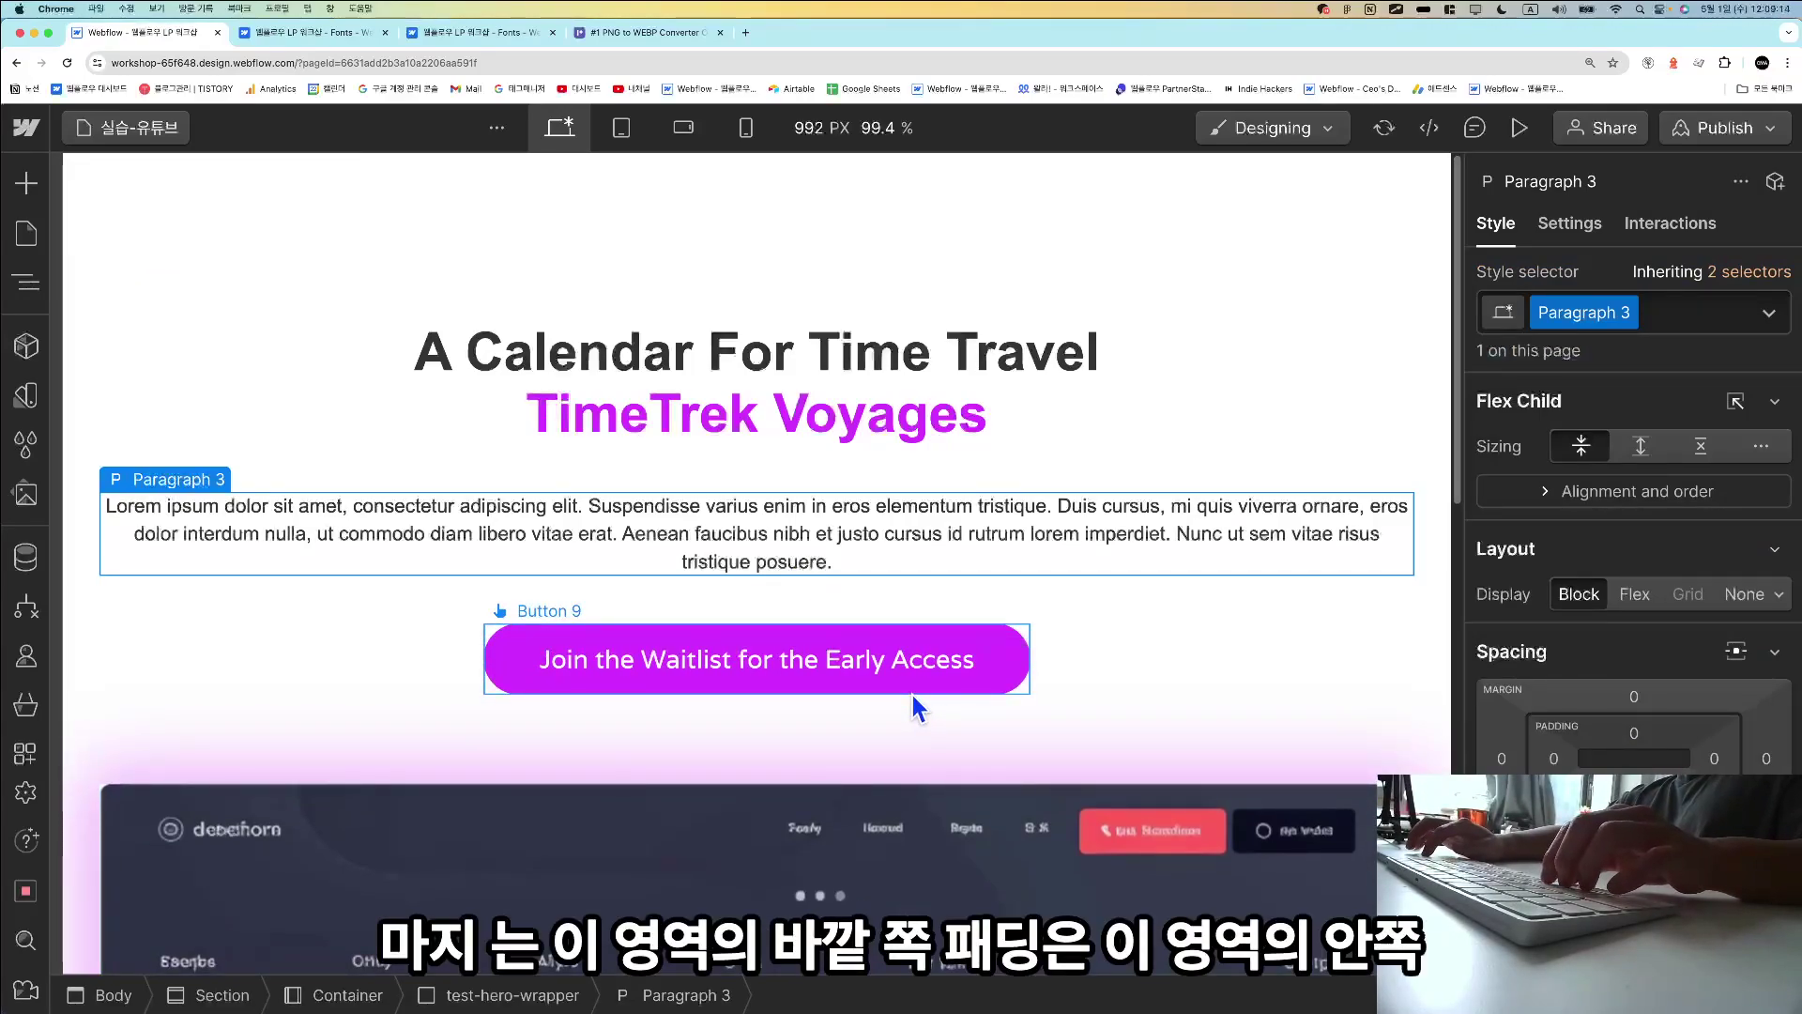
click(912, 695)
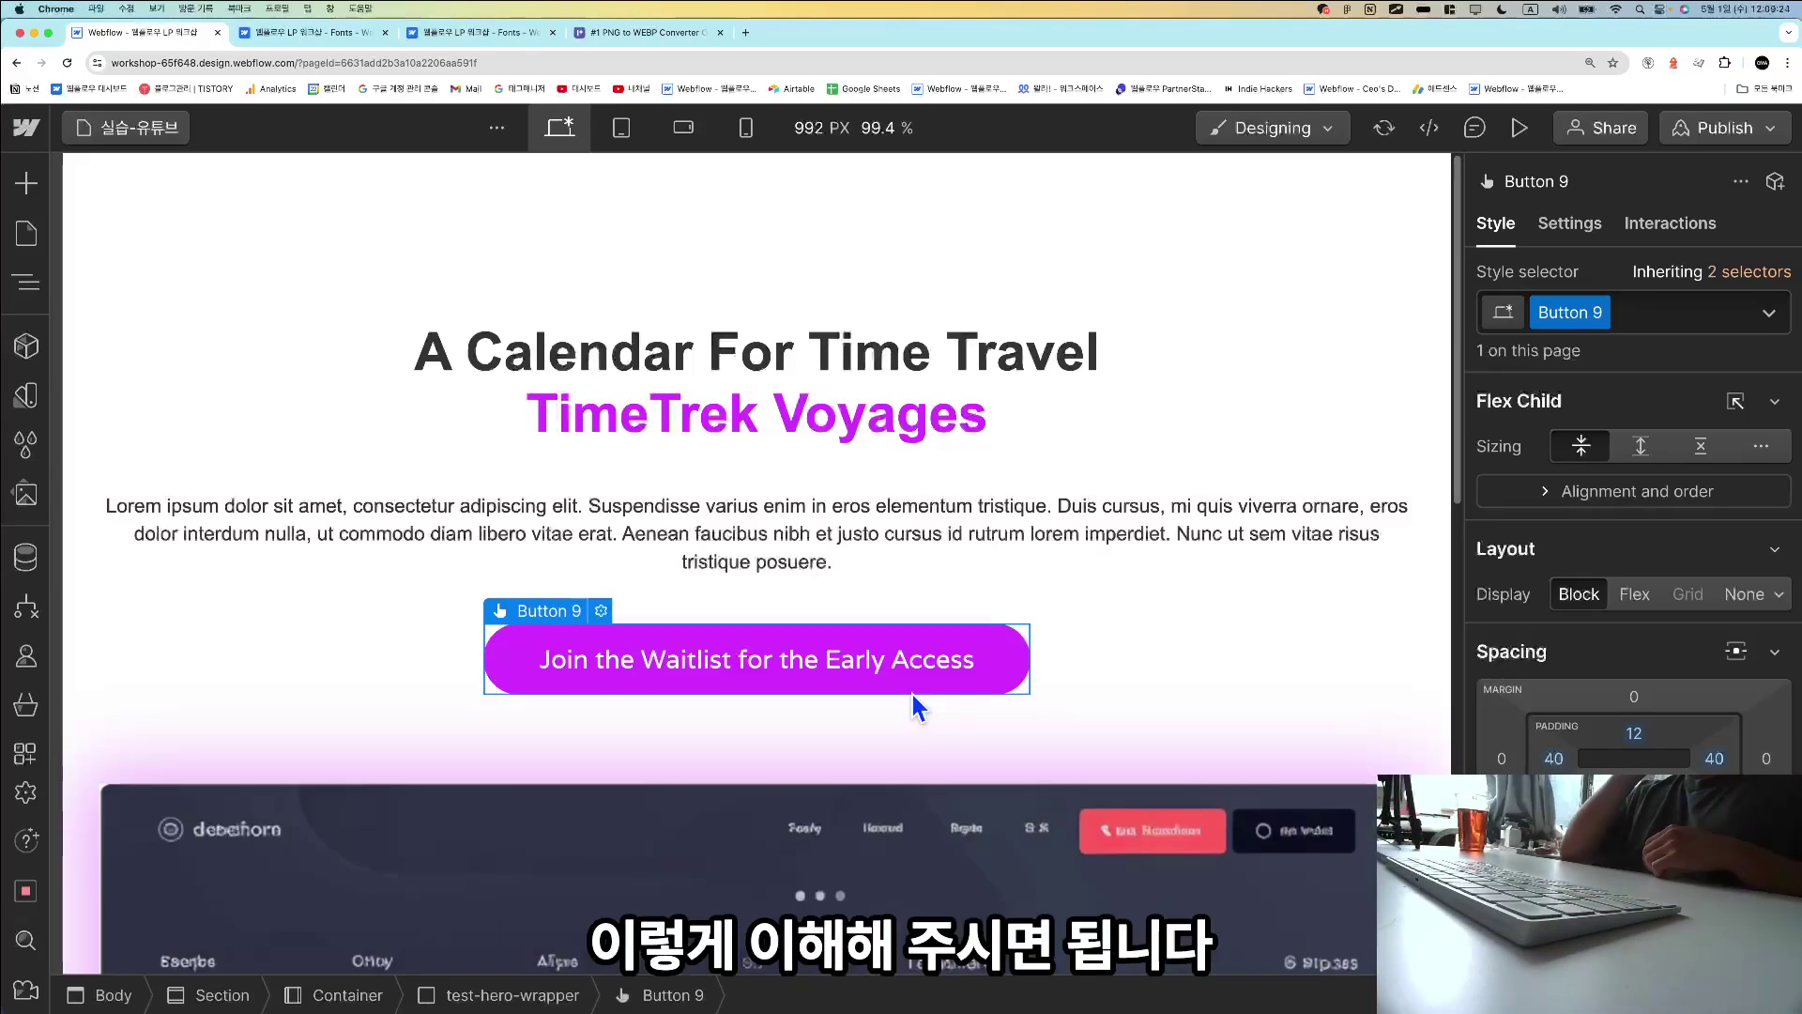
key(super+minus)
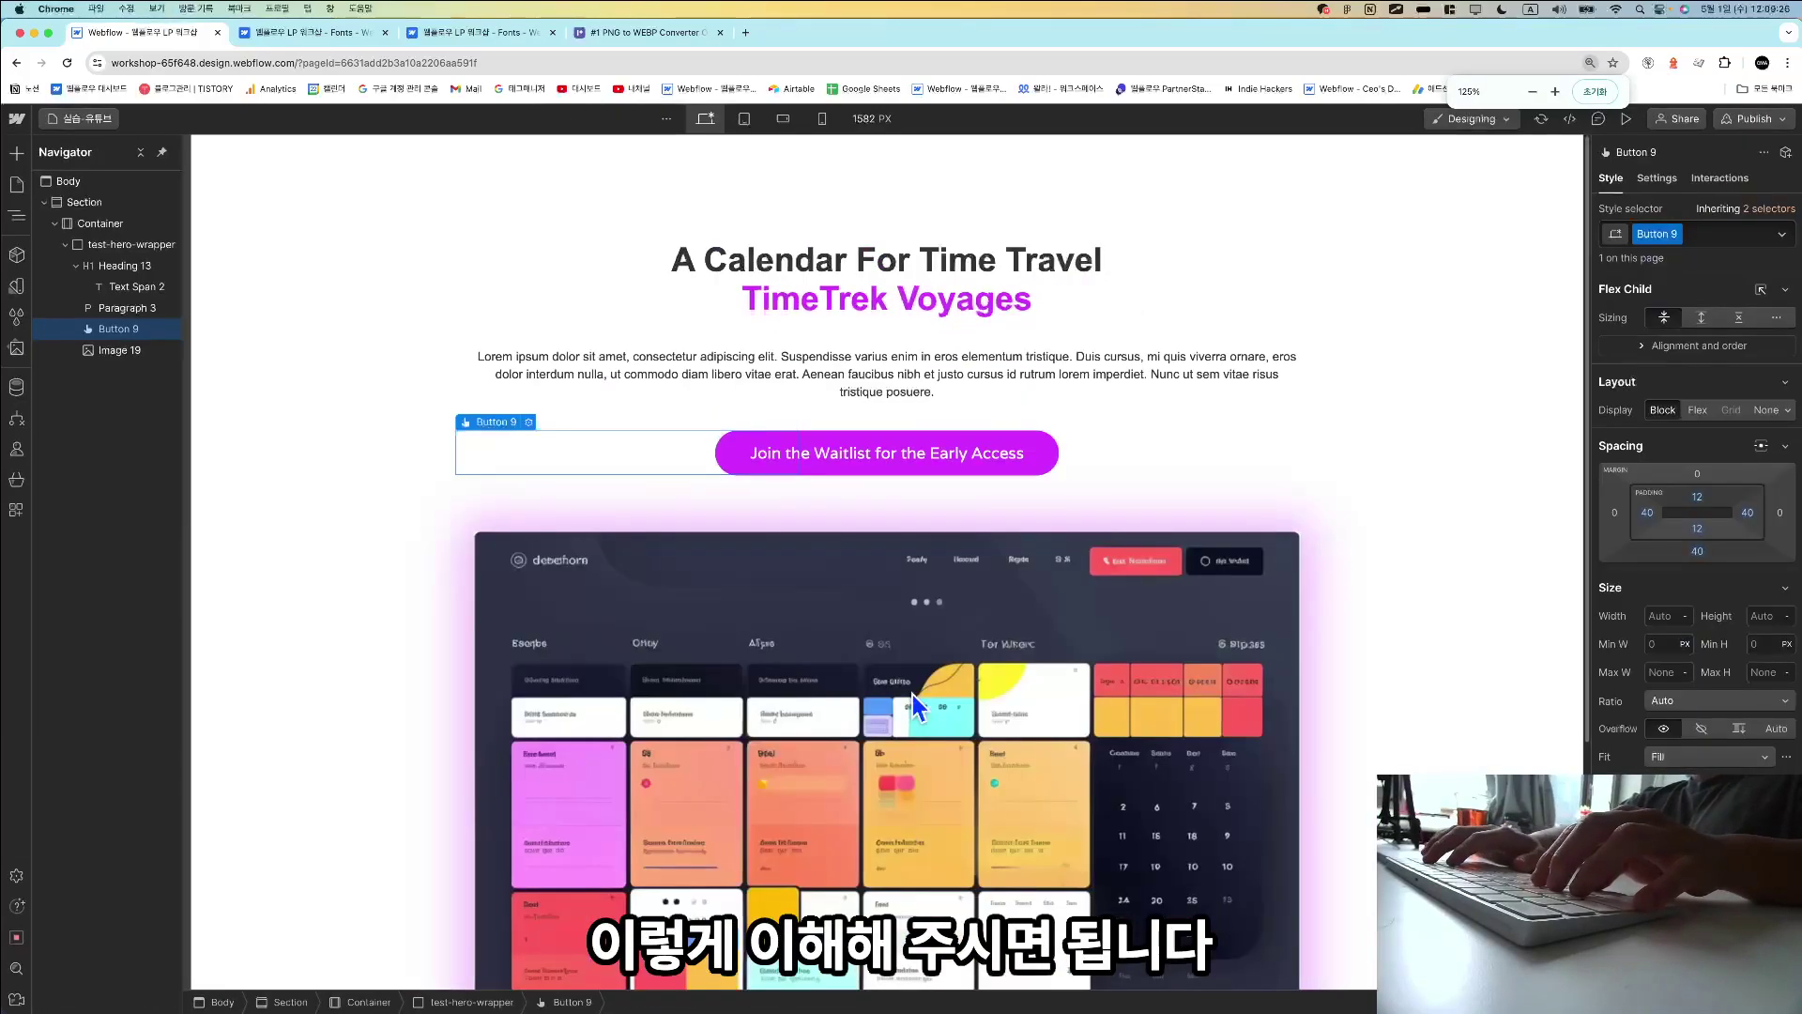
Switch to the Notion notes, find the Class & ID section and enlarge its 5-6 cover image.
key(super+Tab)
scroll(917, 708, down, 5)
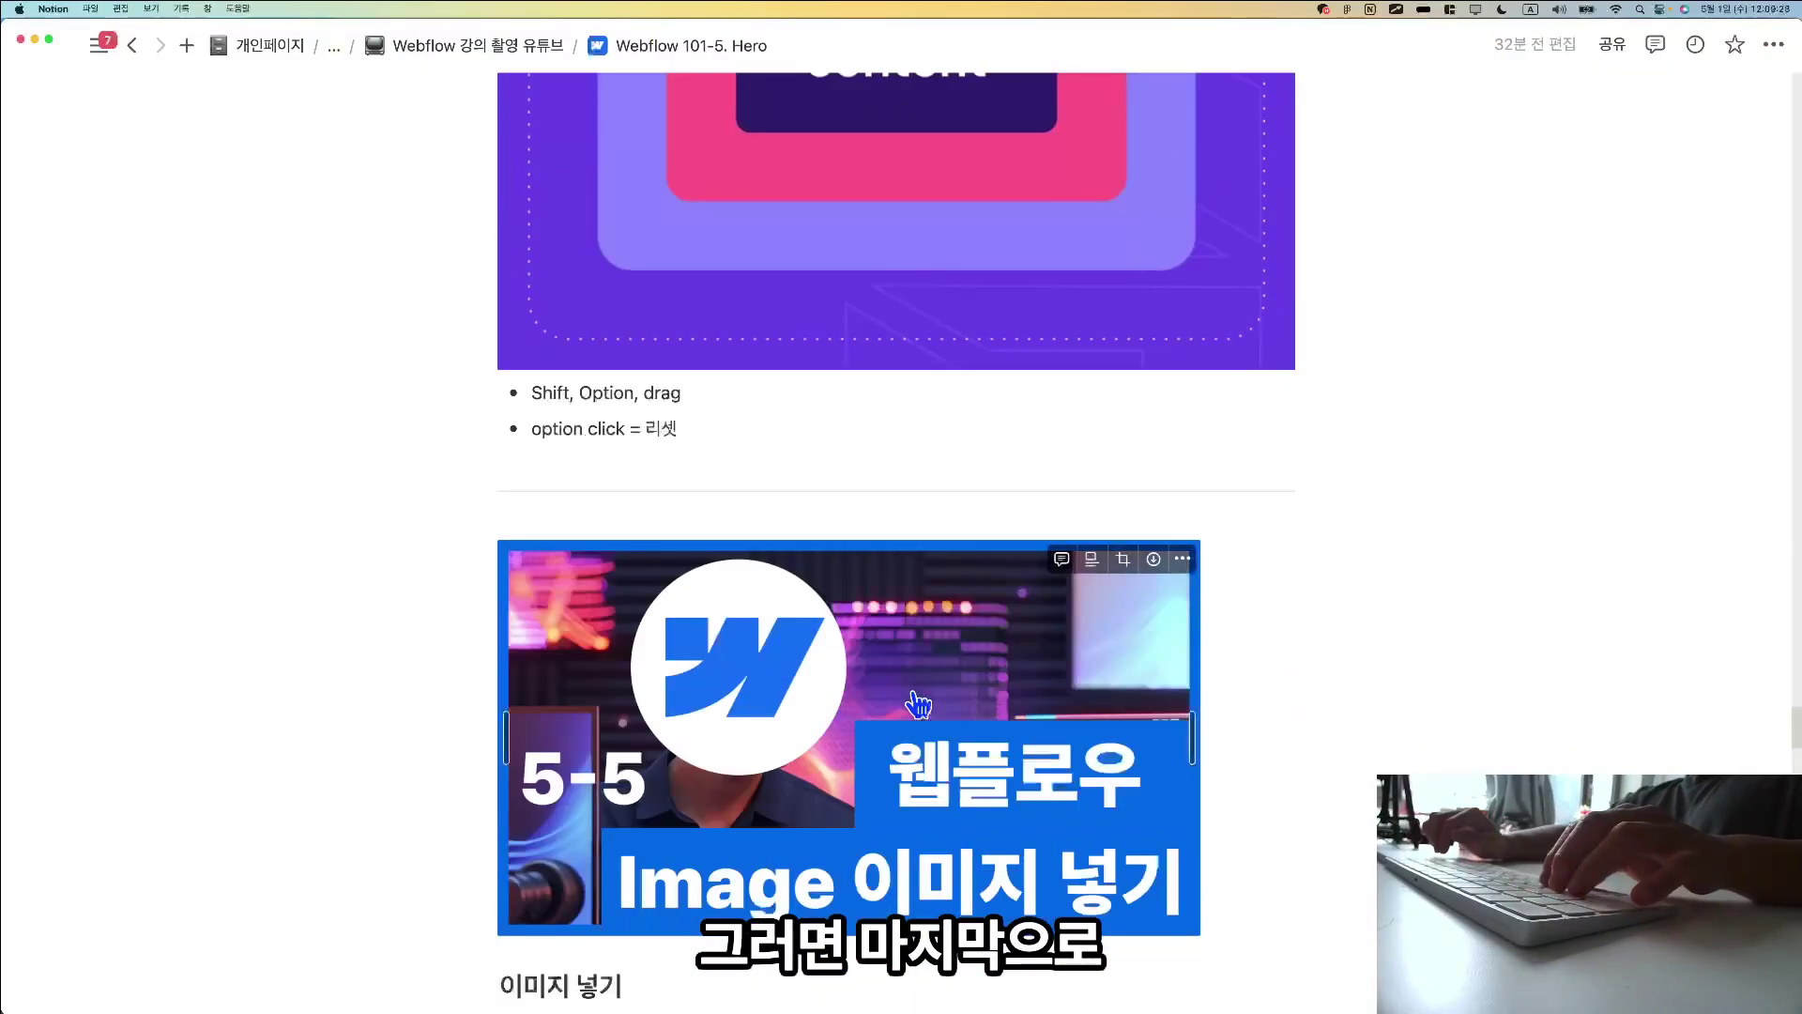
scroll(917, 706, down, 15)
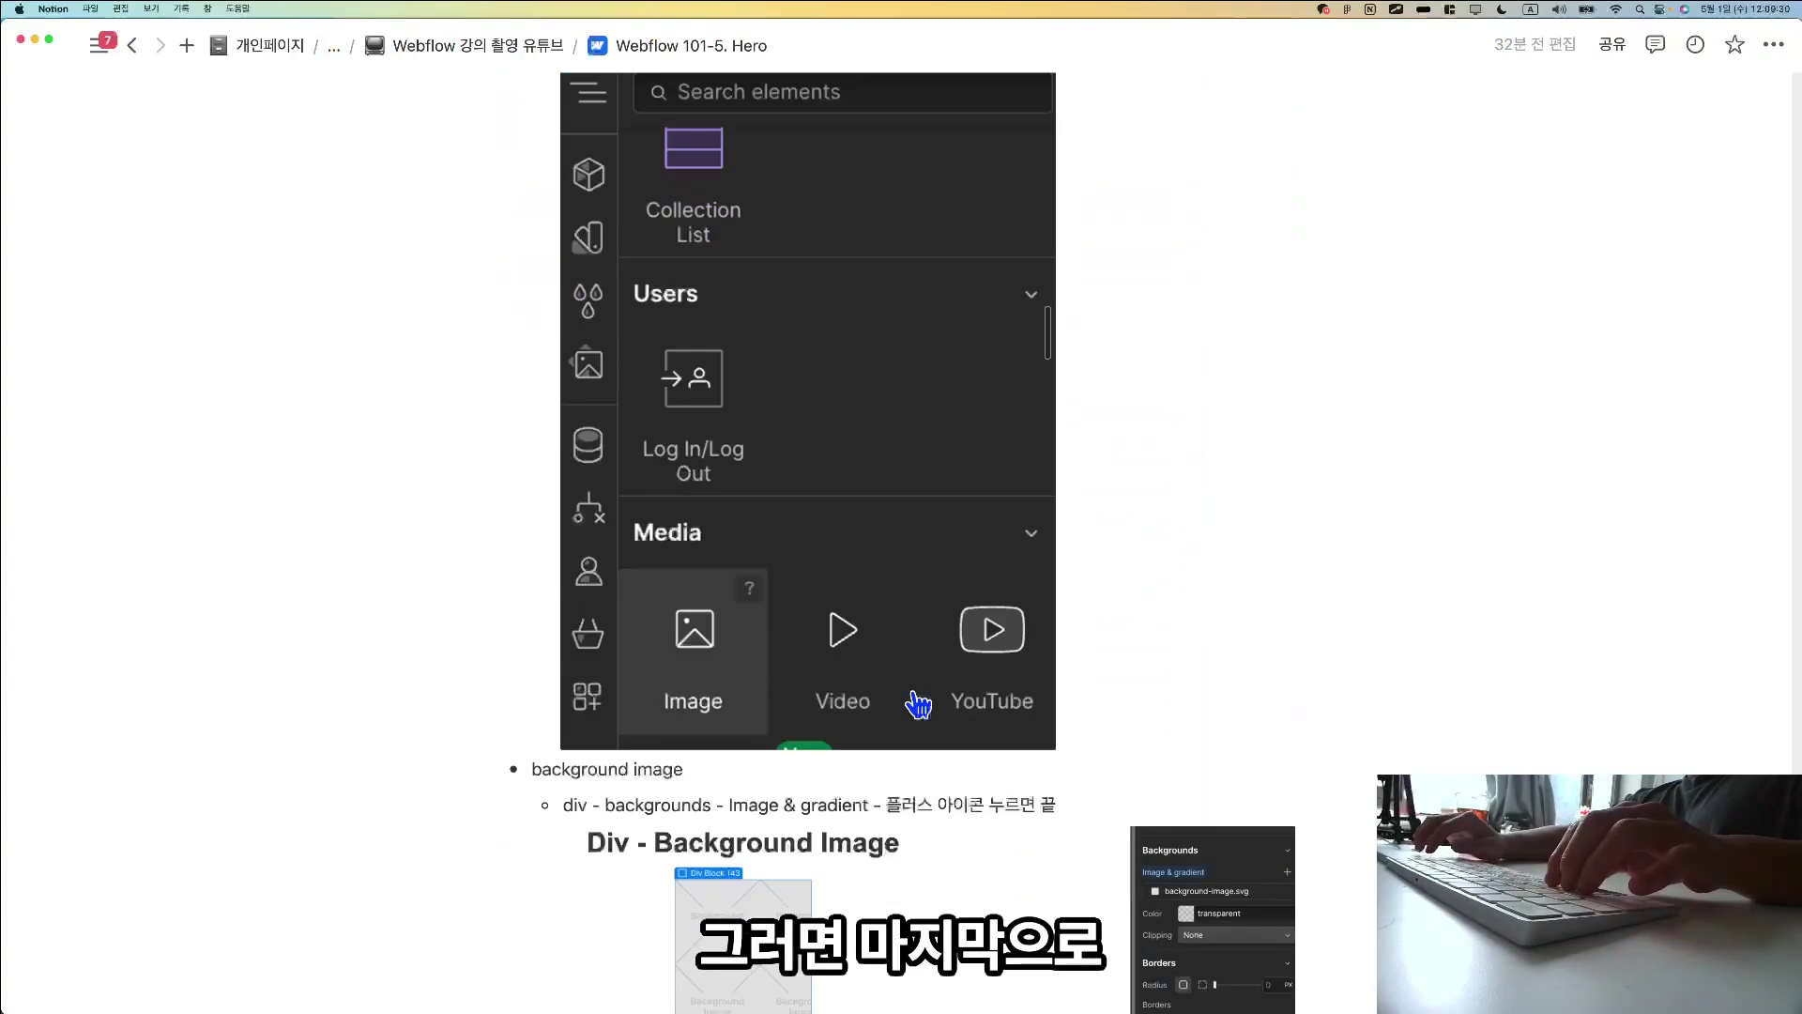
scroll(910, 690, down, 20)
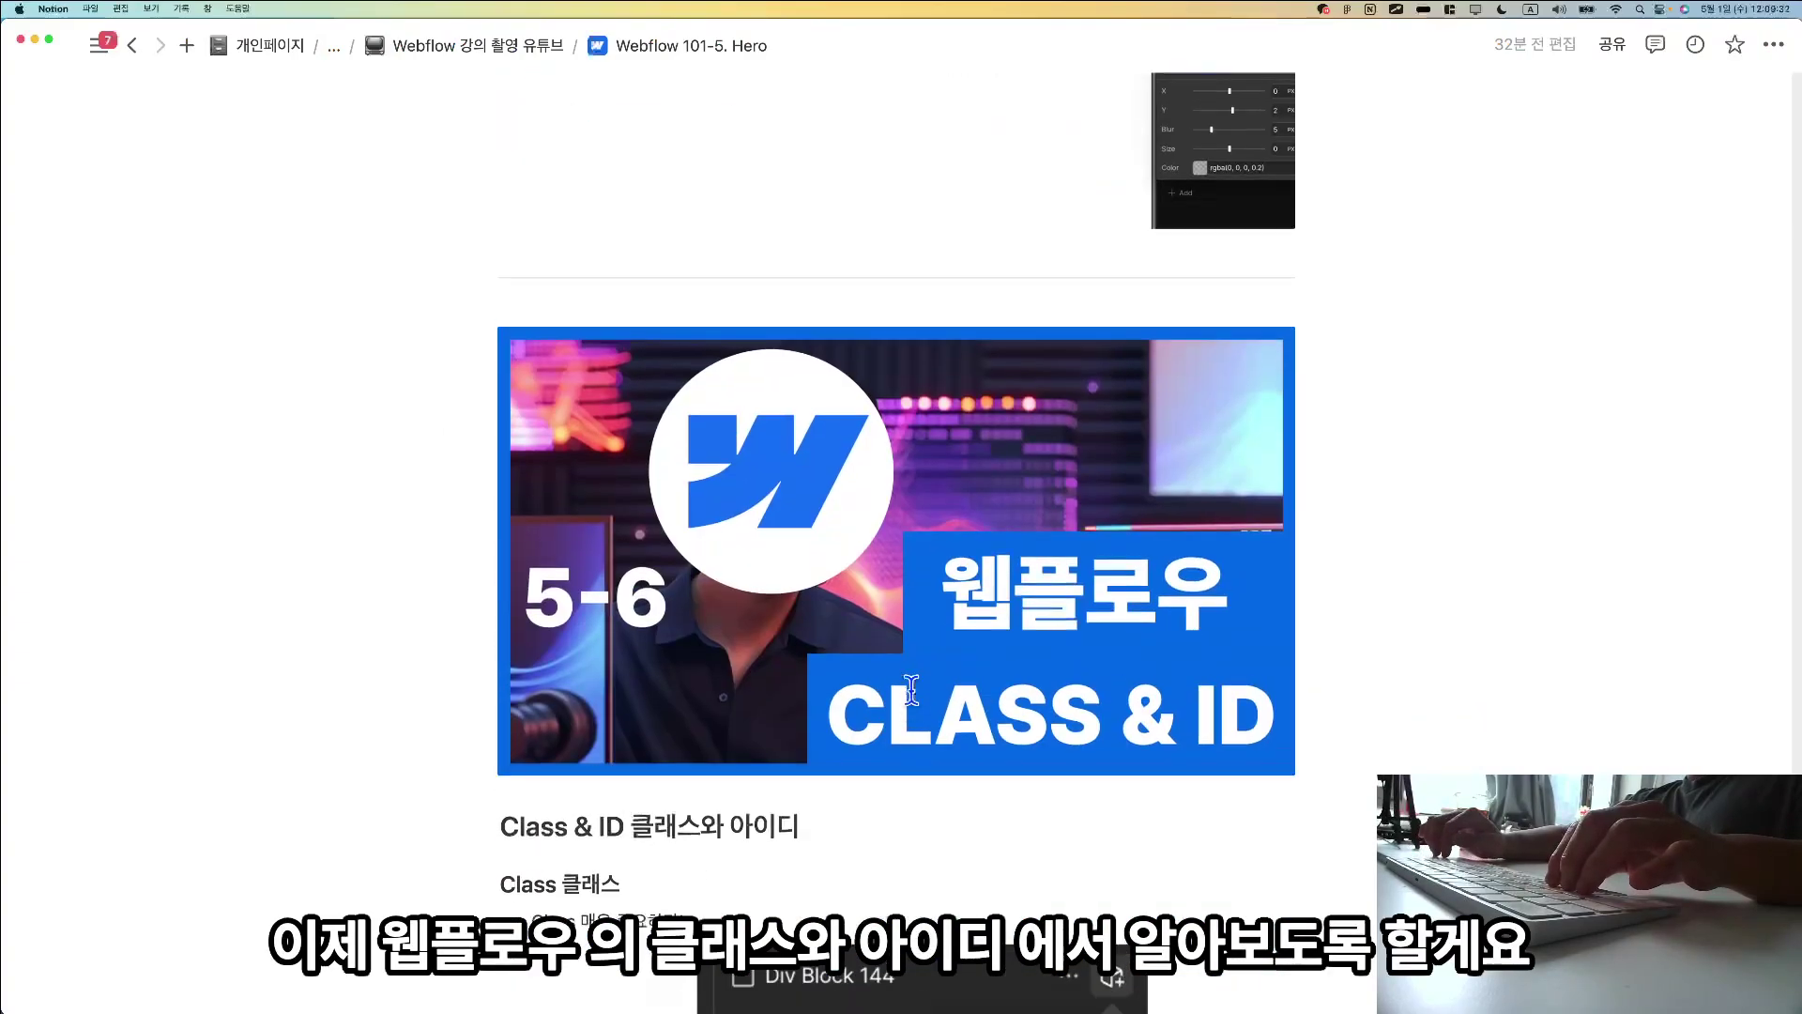
click(869, 685)
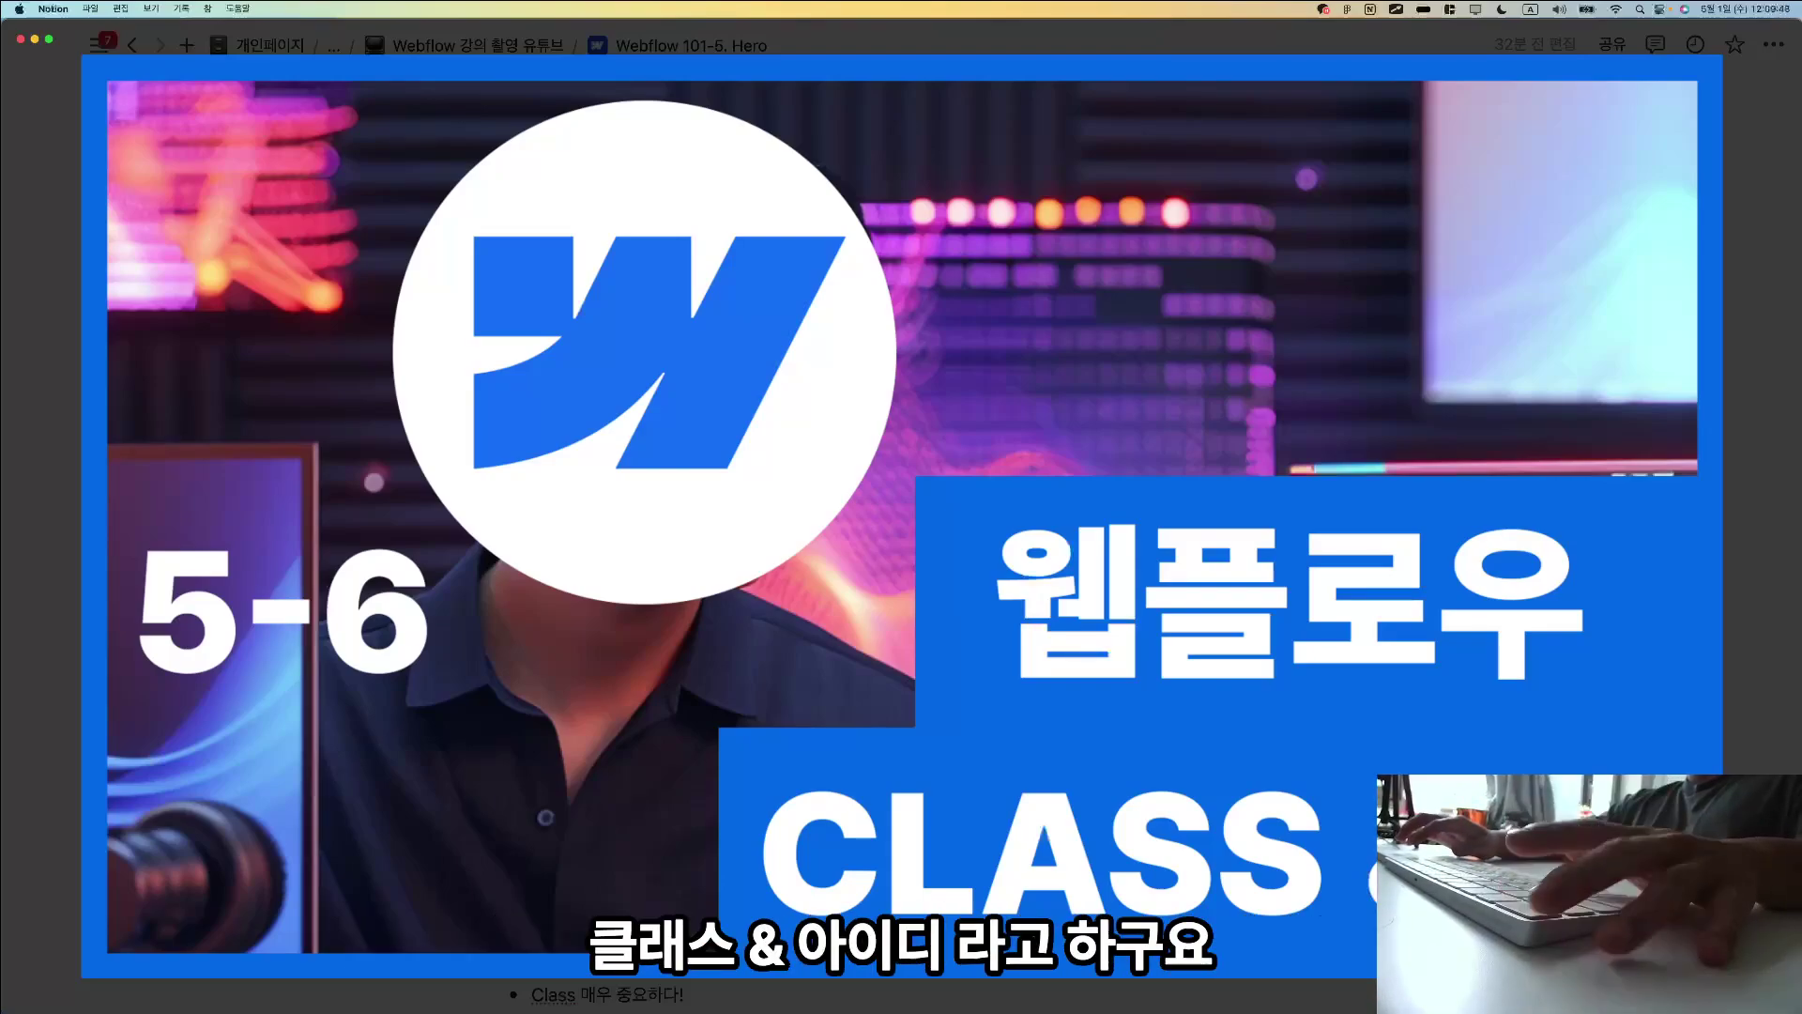
Read the notes on how Webflow classes are created, renamed and reused, and return to Webflow.
scroll(1110, 648, down, 5)
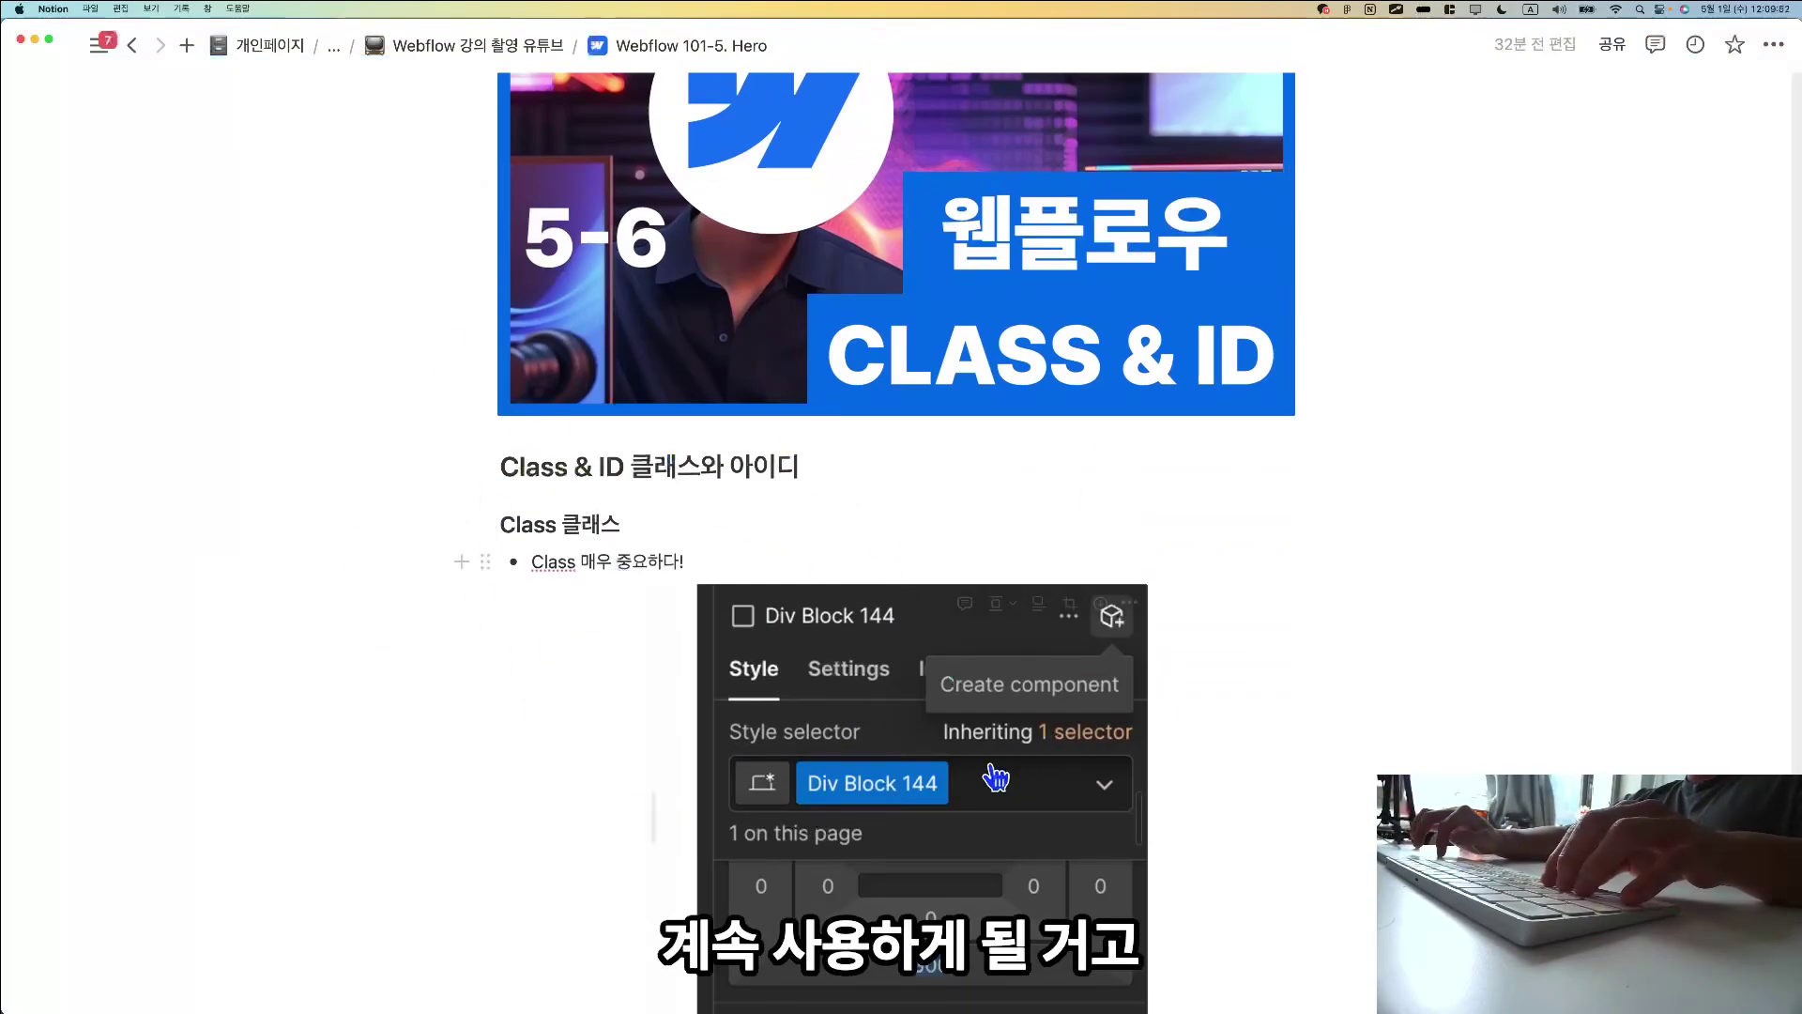
scroll(993, 778, down, 3)
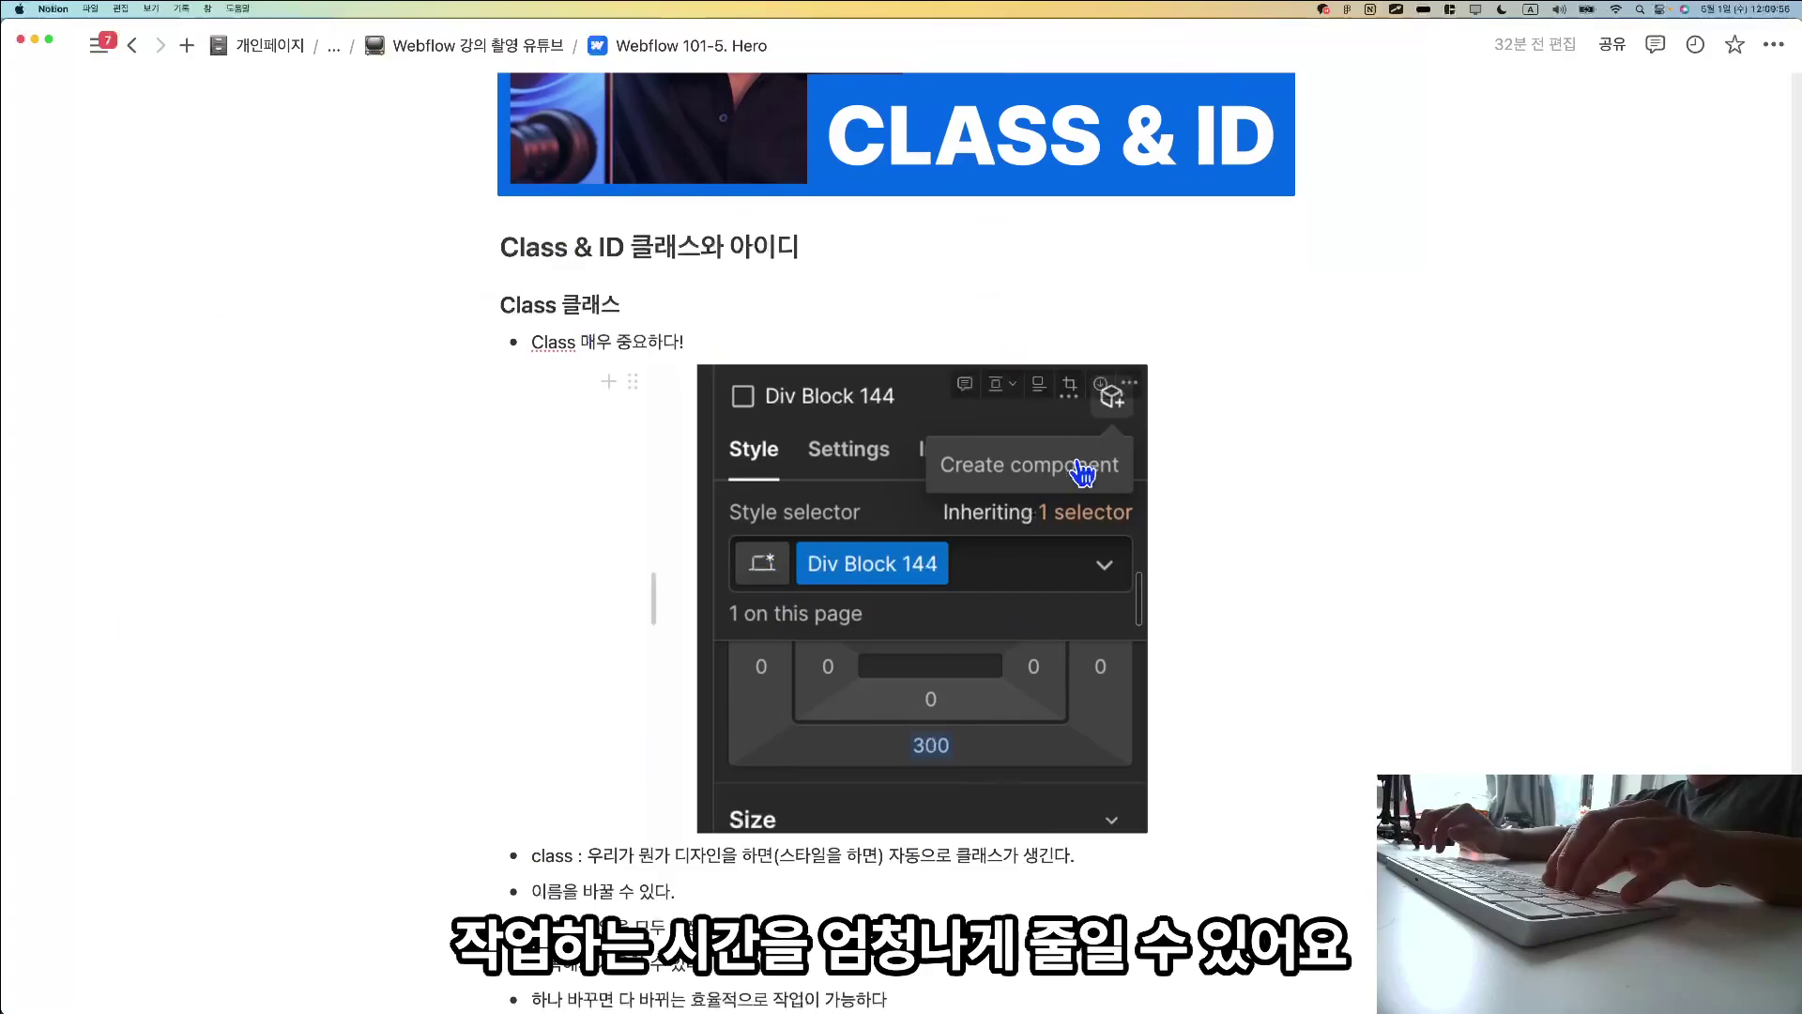
scroll(1078, 470, down, 8)
scroll(1075, 458, down, 1)
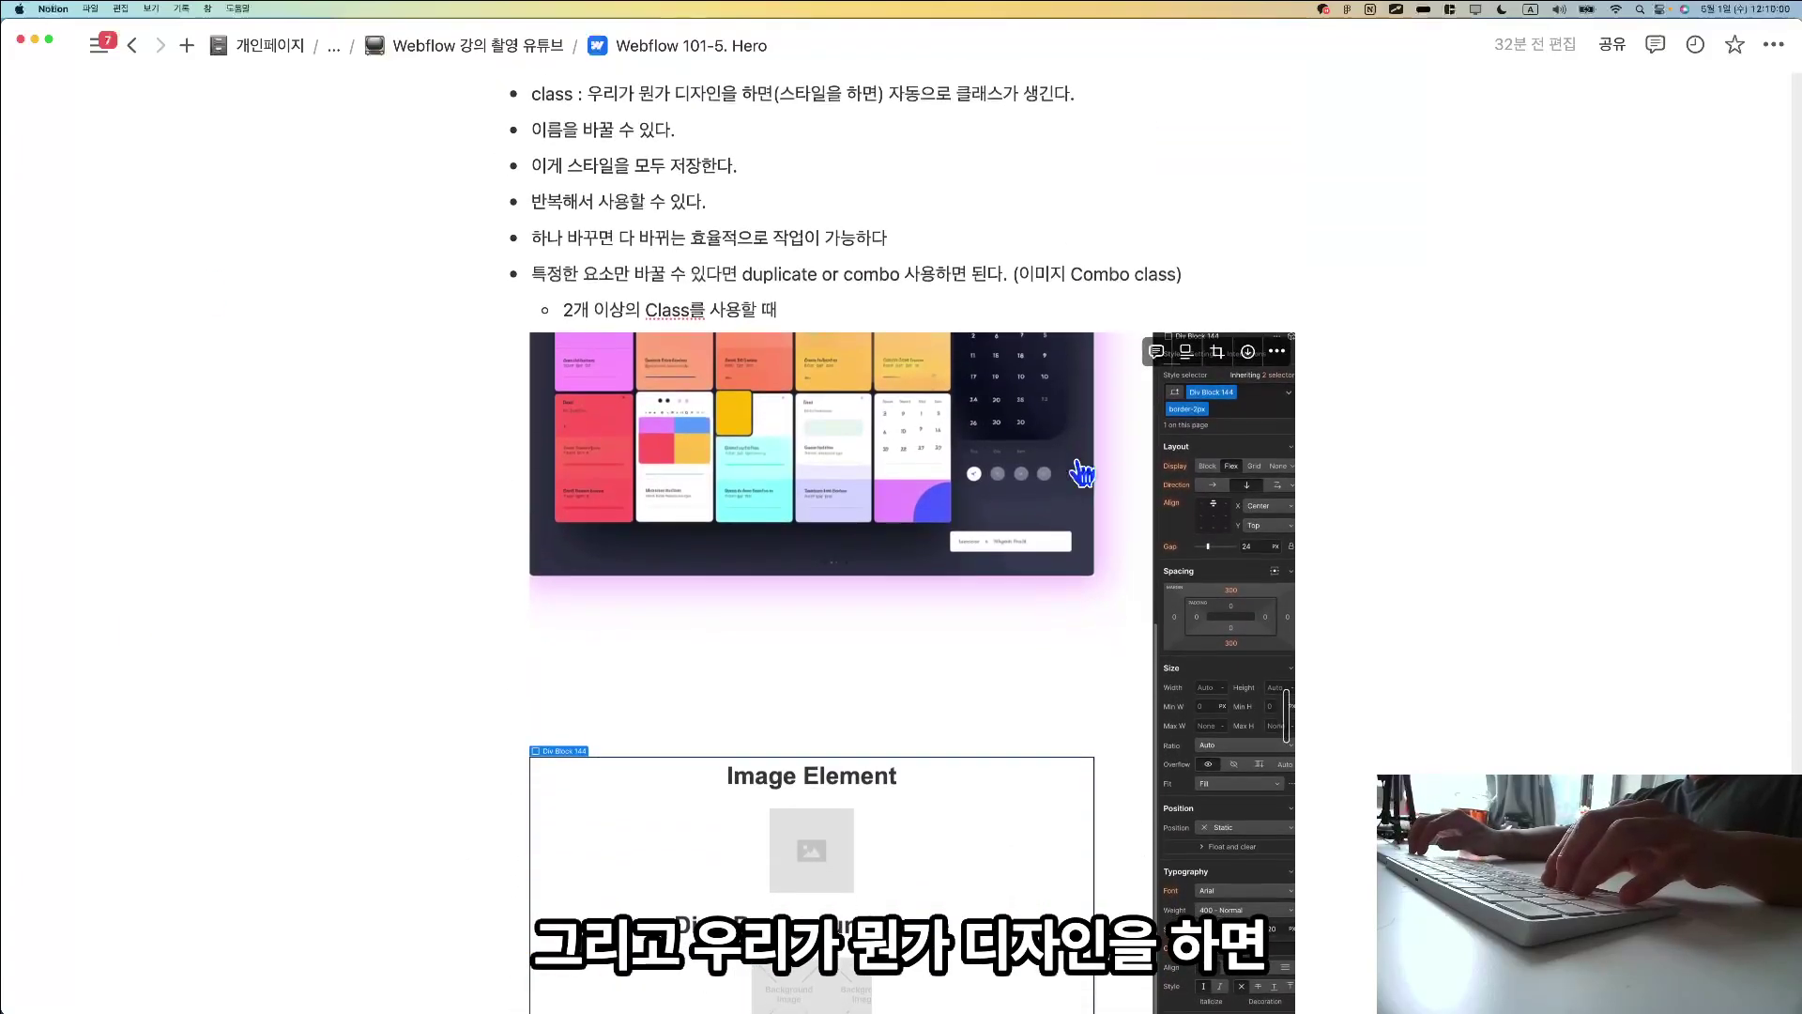
click(532, 93)
scroll(1168, 710, up, 10)
scroll(1169, 711, down, 6)
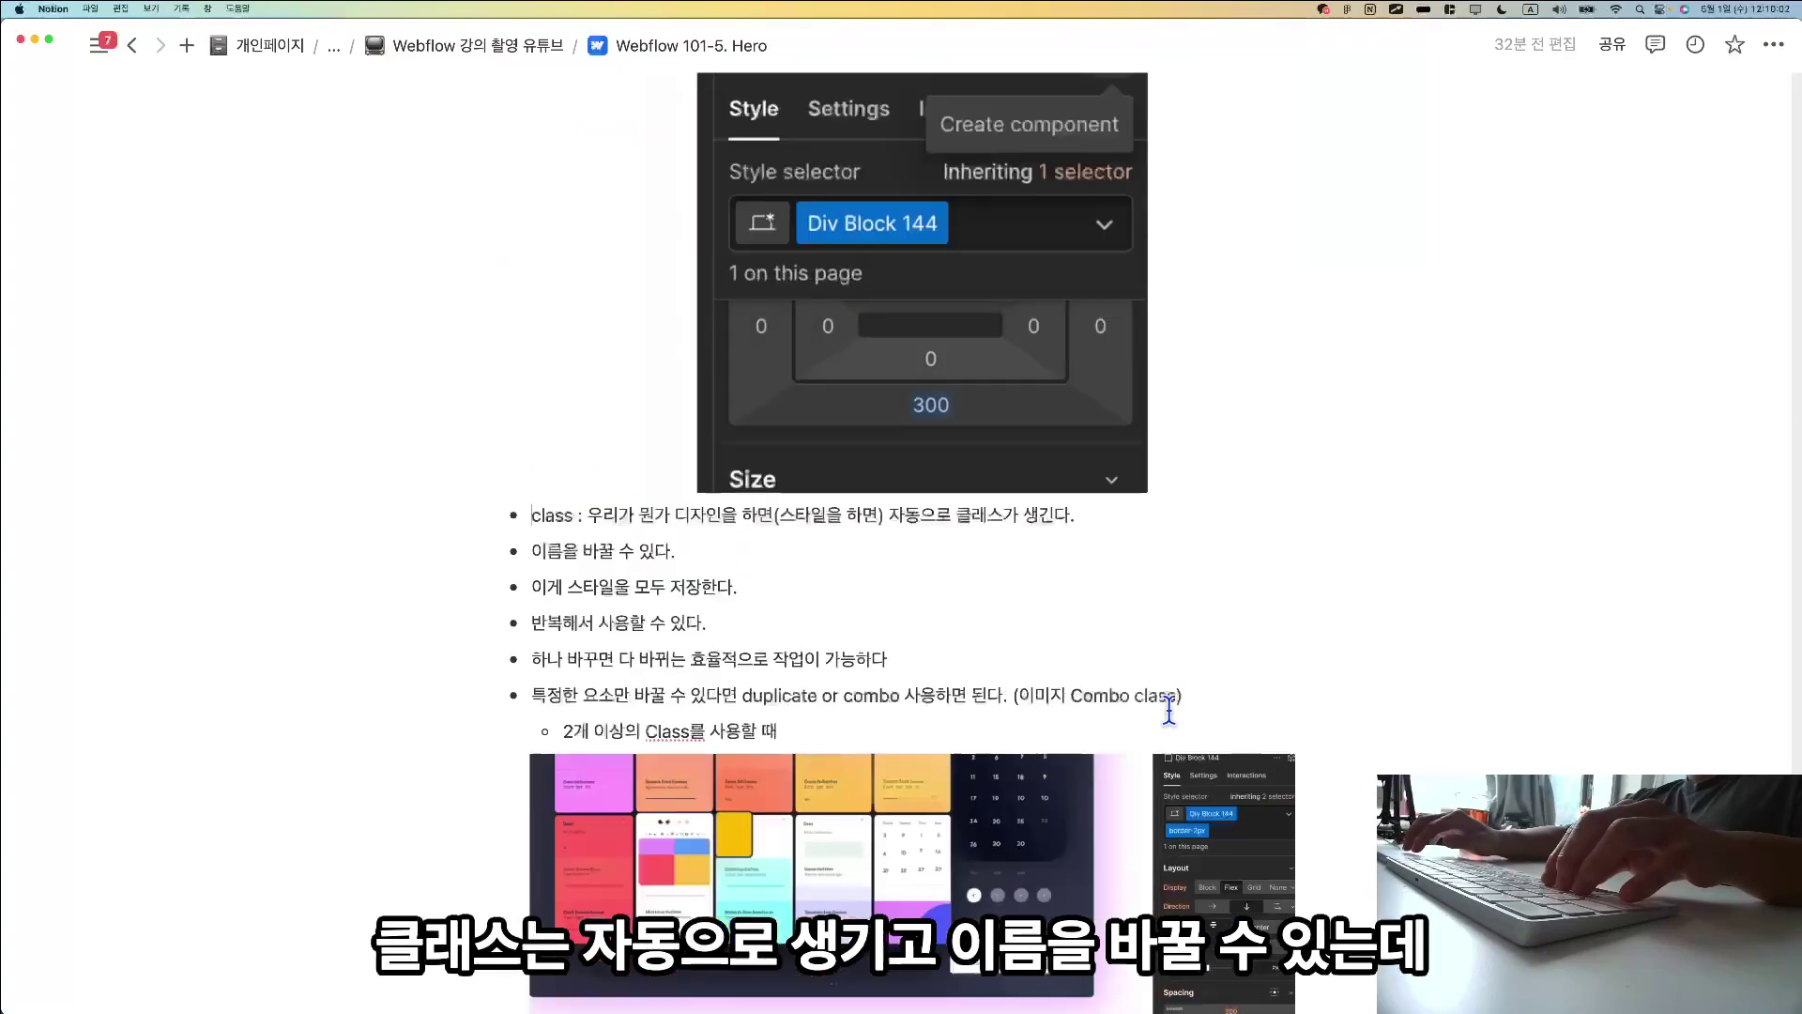
scroll(595, 551, up, 1)
key(super+Tab)
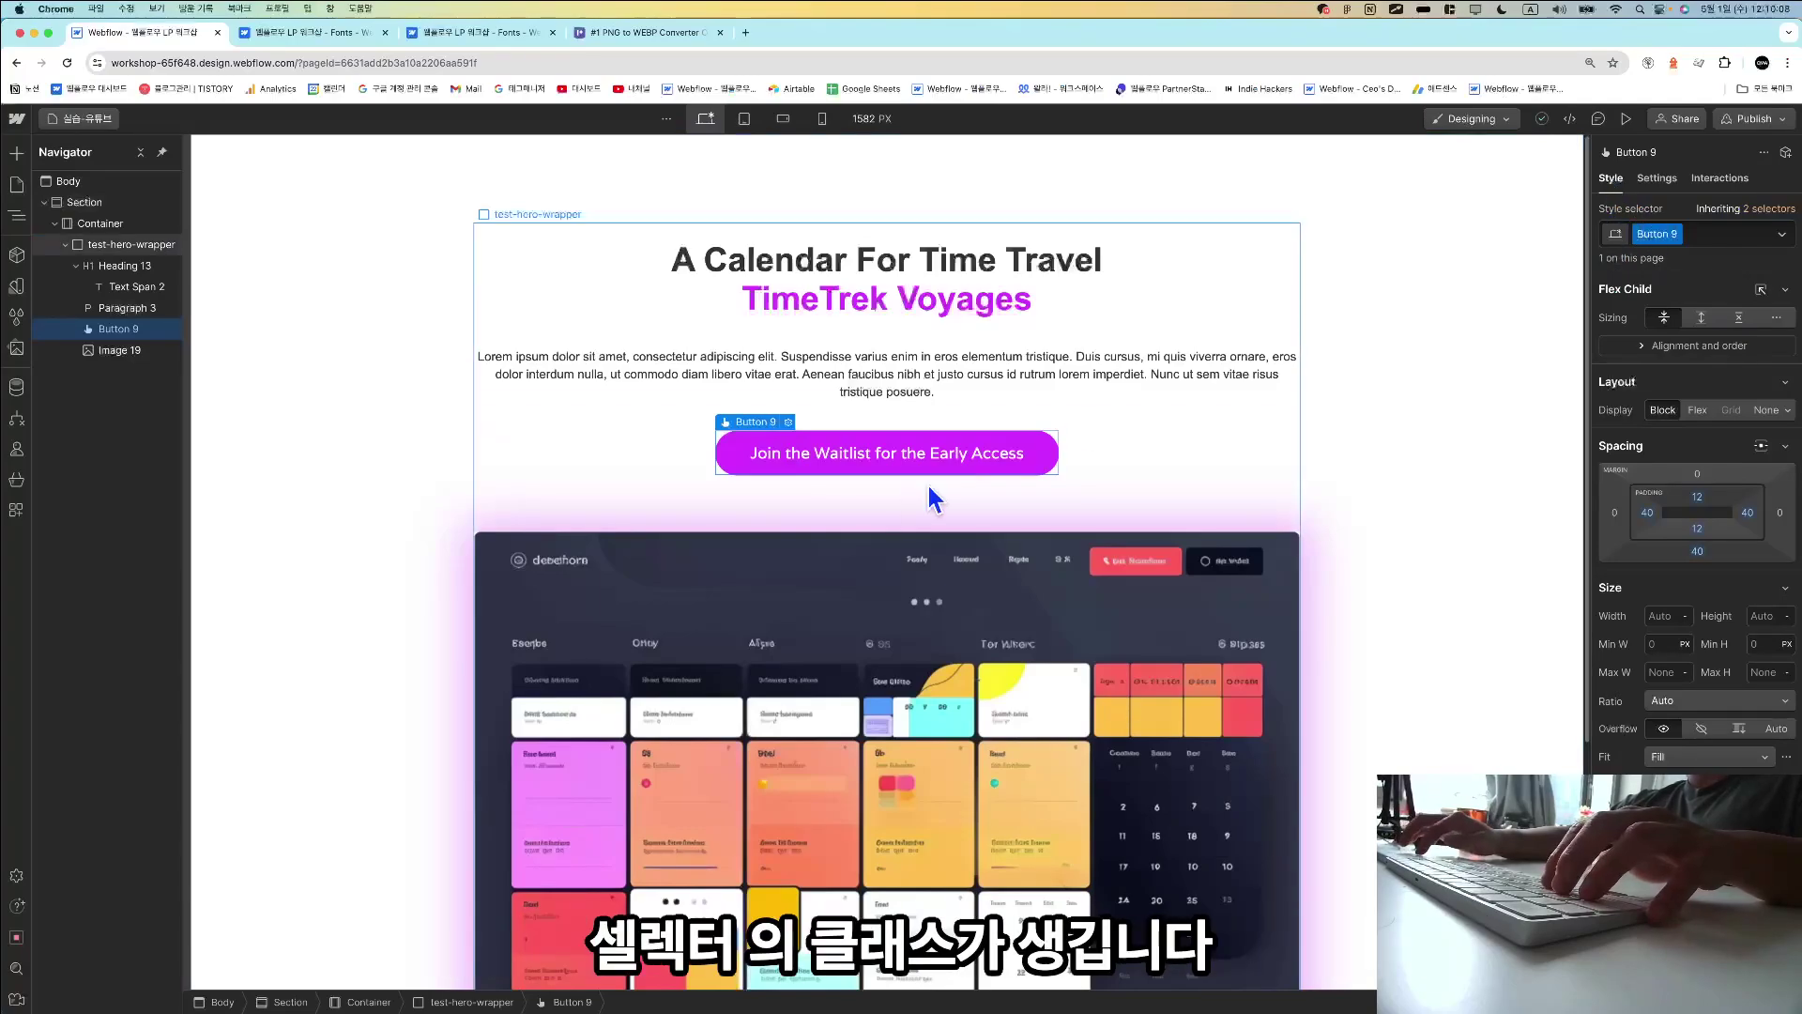
Remove and reapply the Button 9 class on the waitlist button, and return to the Notion notes.
click(1725, 236)
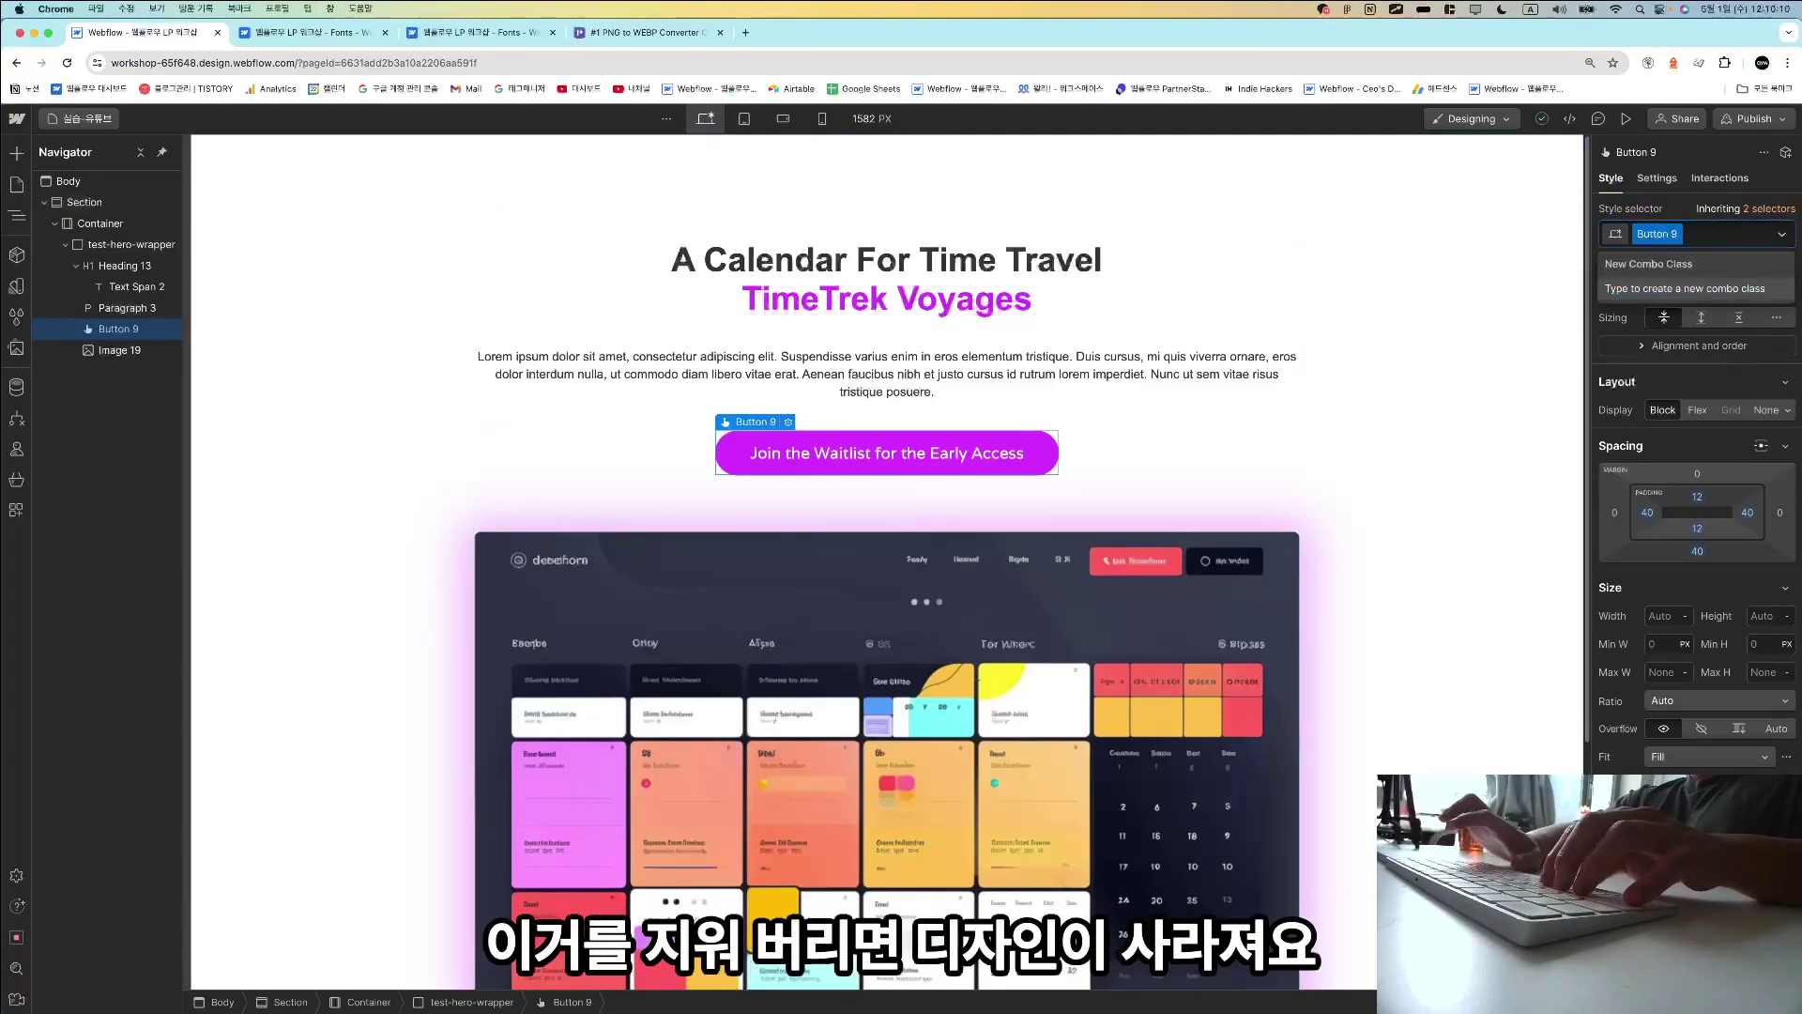
key(BackSpace)
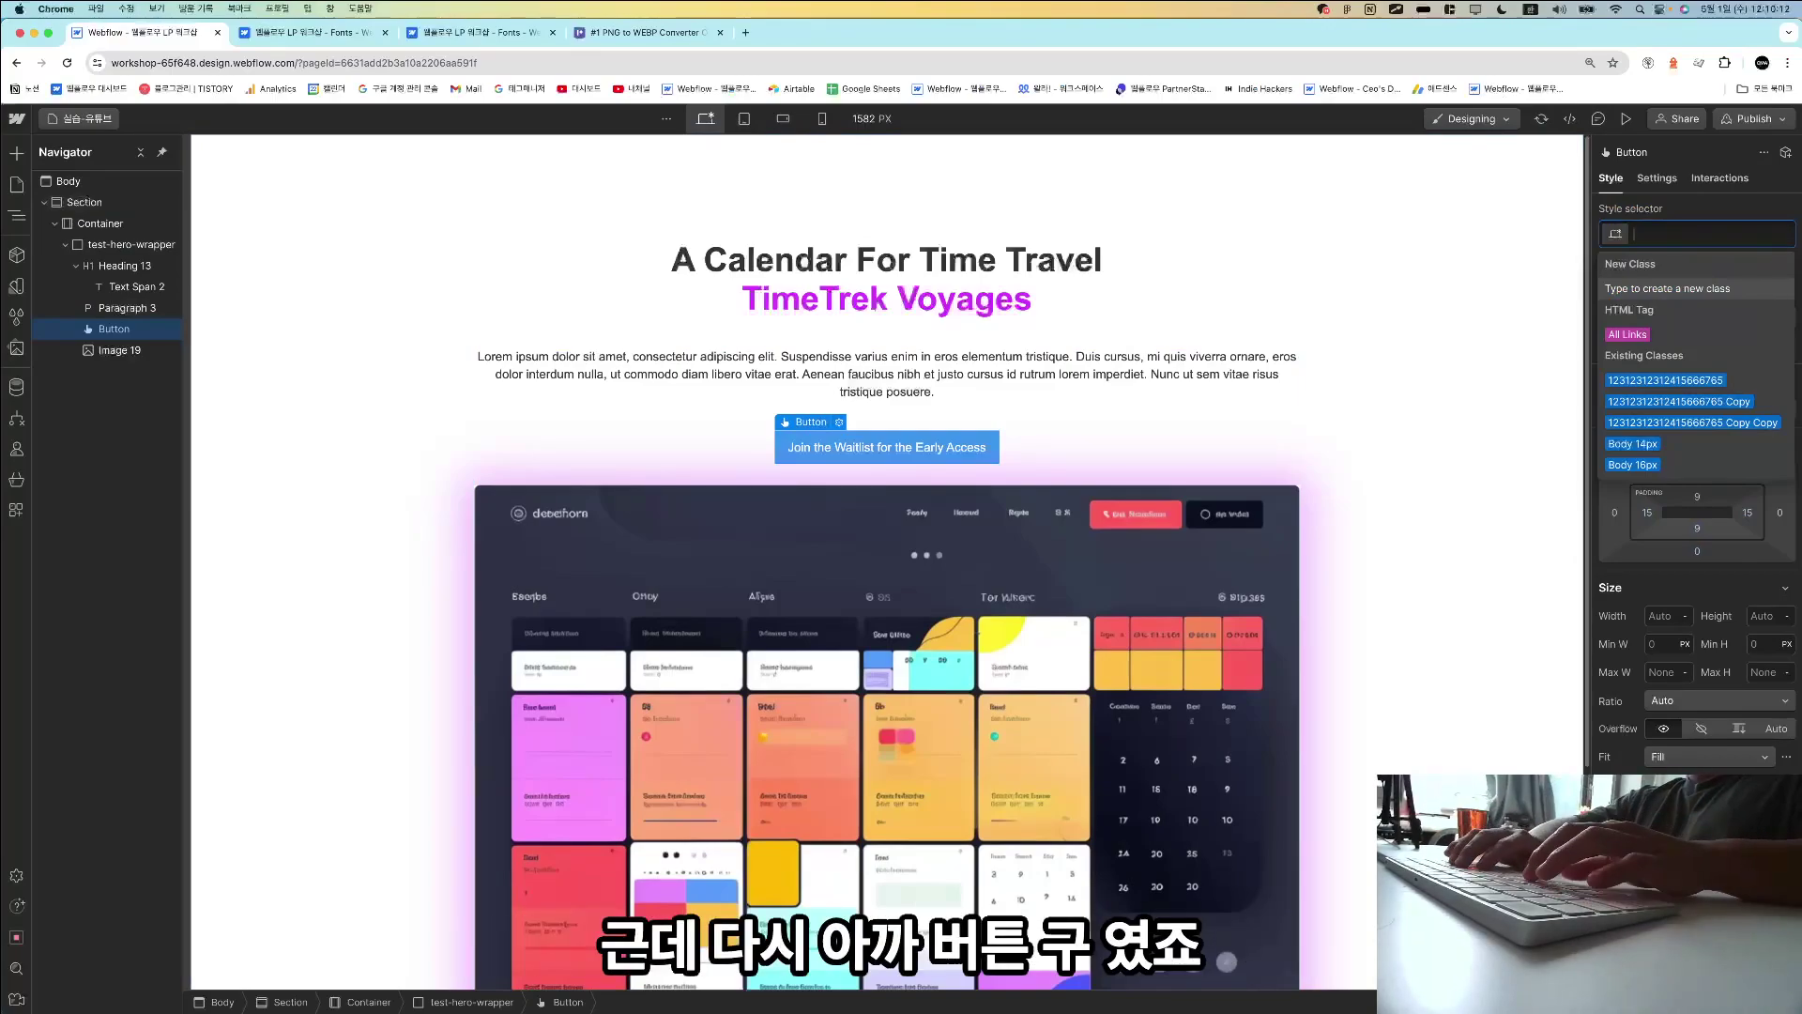
text(bou)
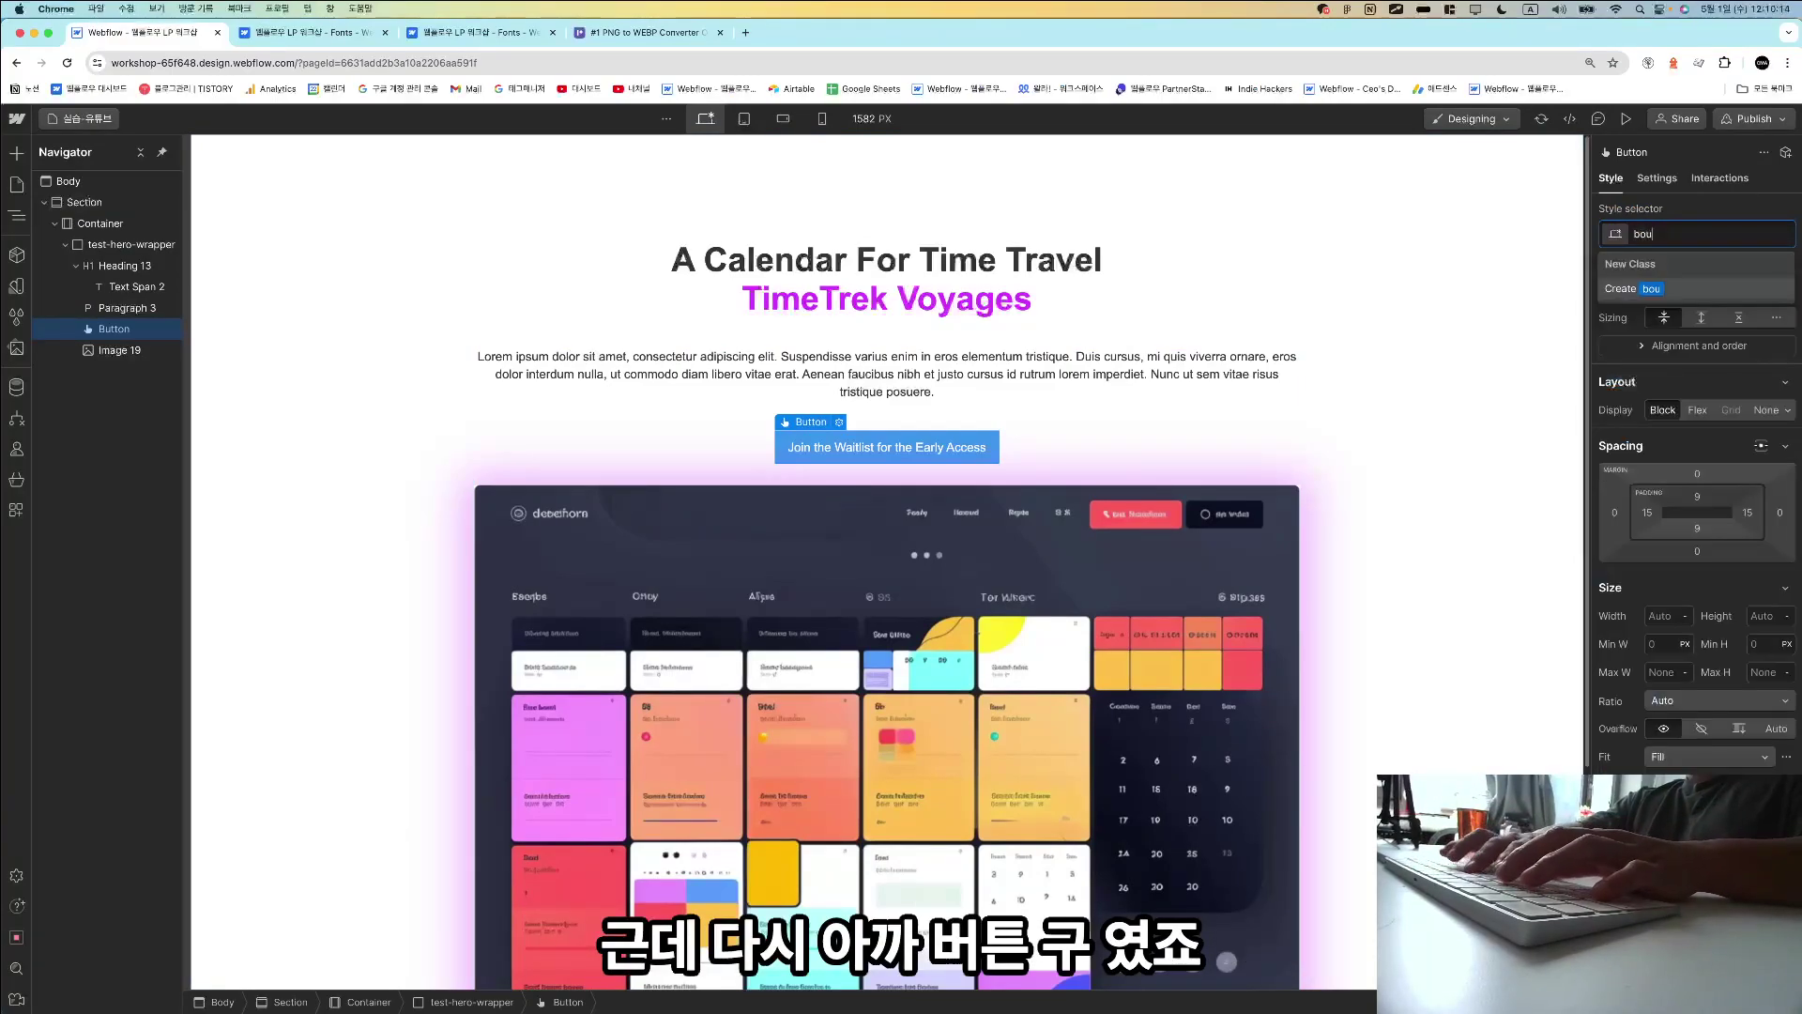
key(BackSpace)
key(BackSpace)
text(utton)
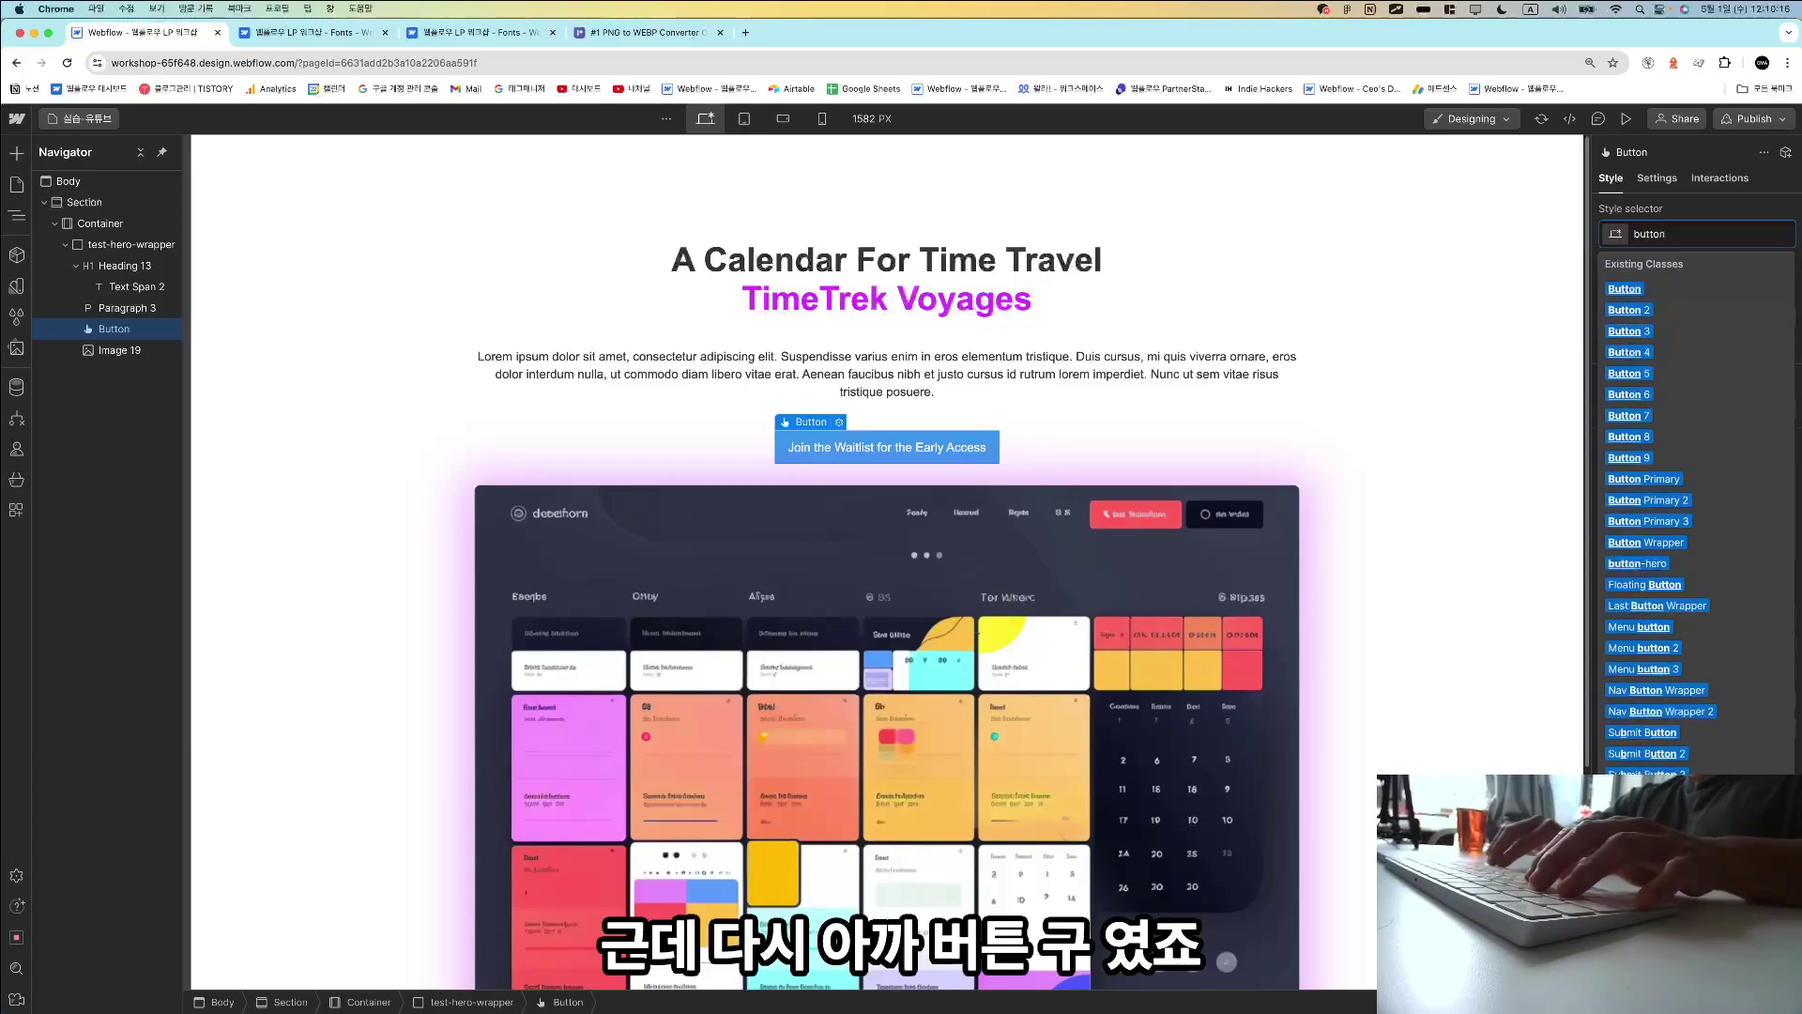
key(Down)
key(Down)
key(Down)
key(Down)
key(Down)
key(Down)
key(Down)
key(Down)
key(Return)
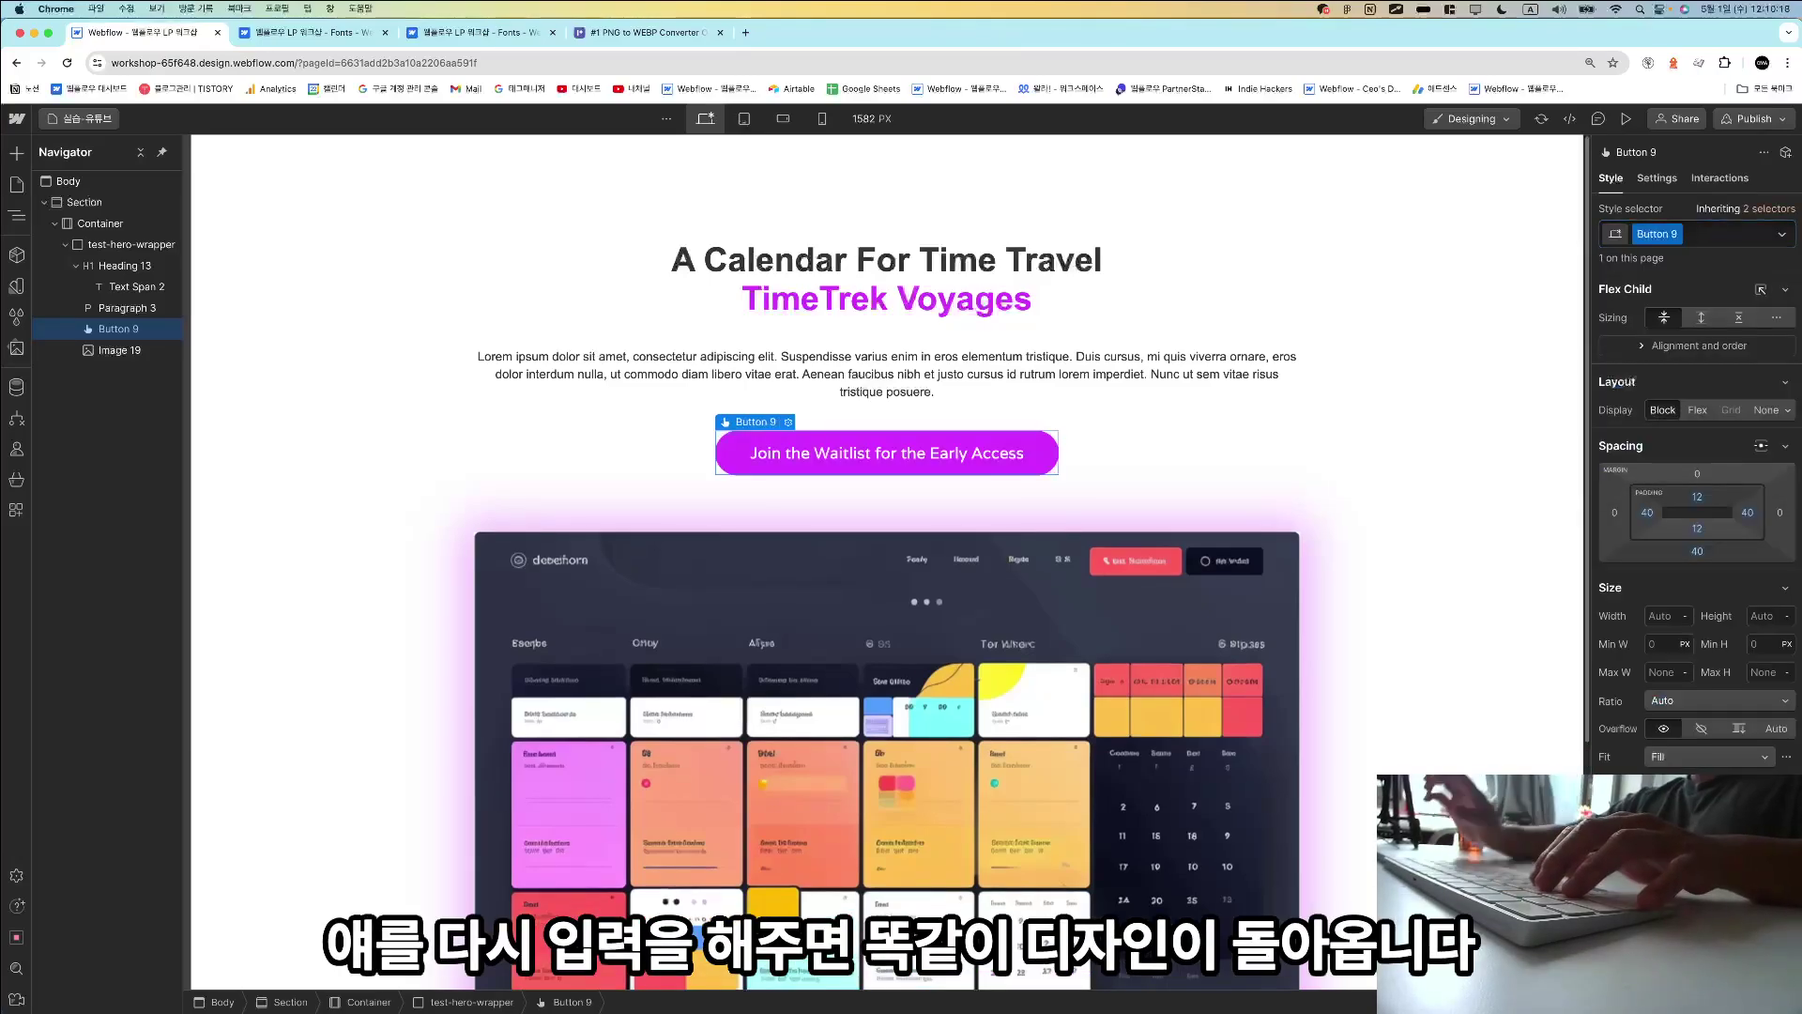
key(super+Tab)
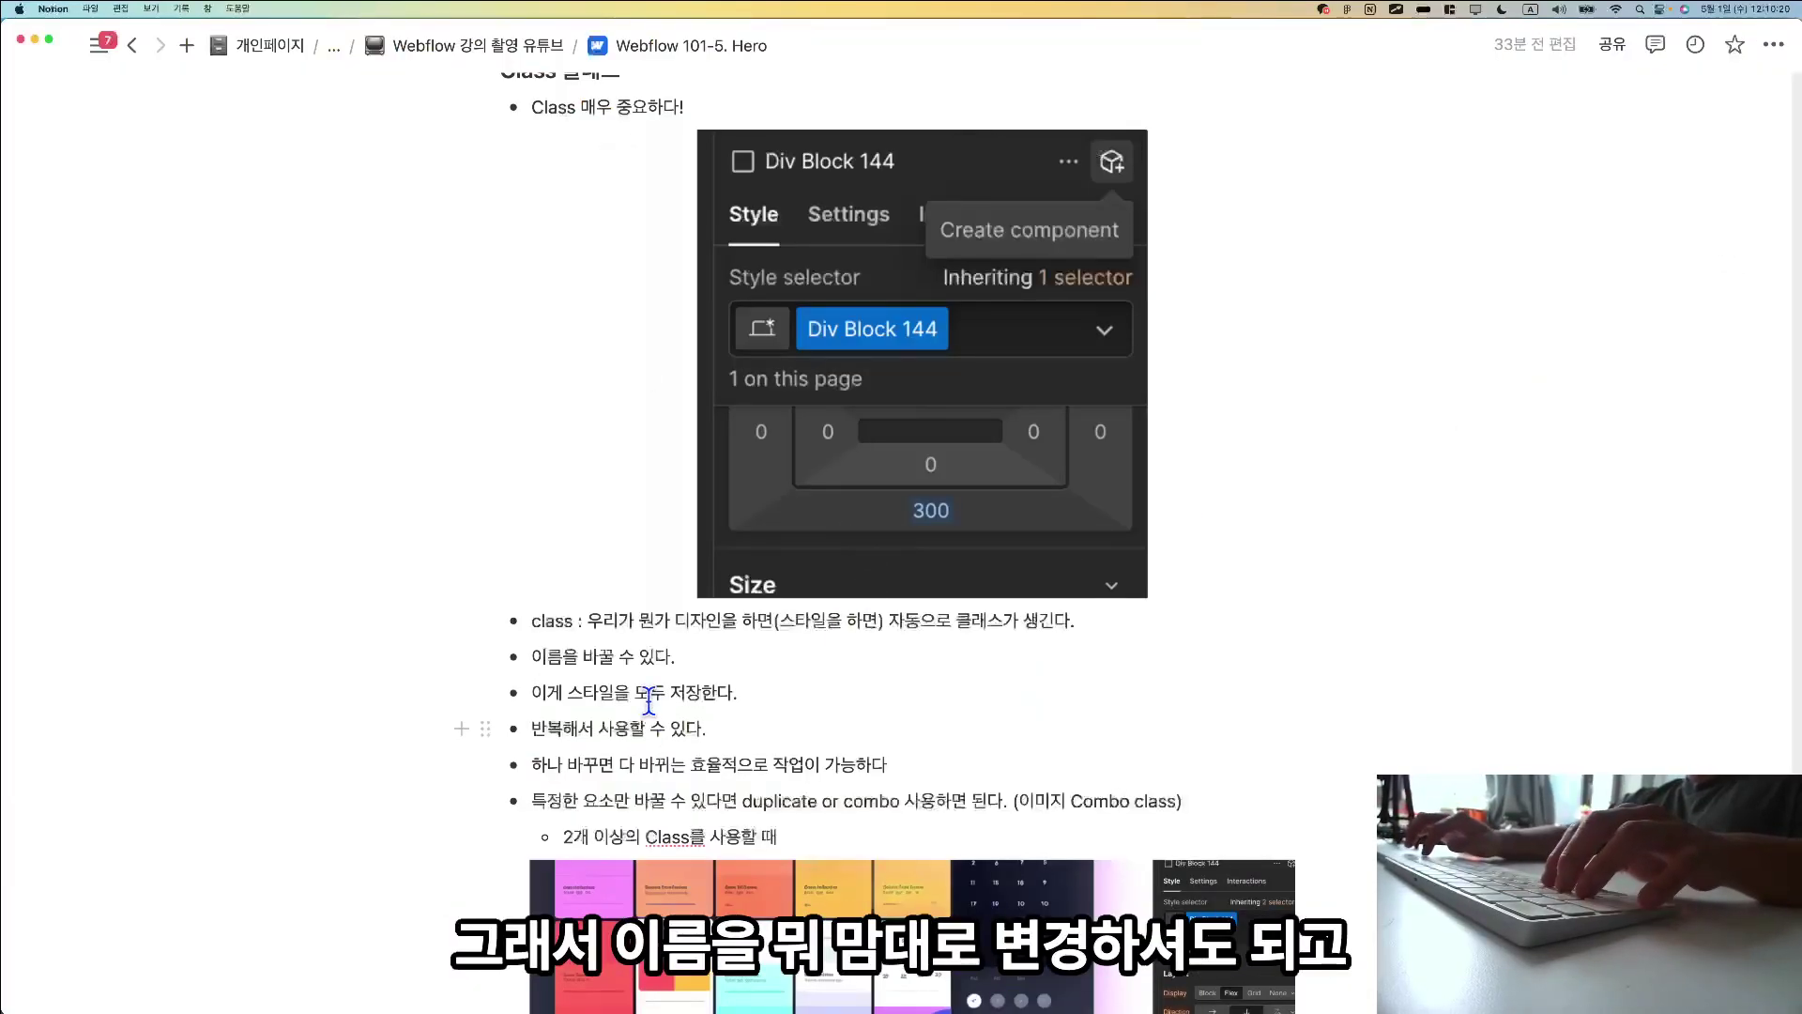
Read the notes on how a class saves all styles, can be reused and updates everywhere, and return to Webflow.
scroll(649, 699, down, 2)
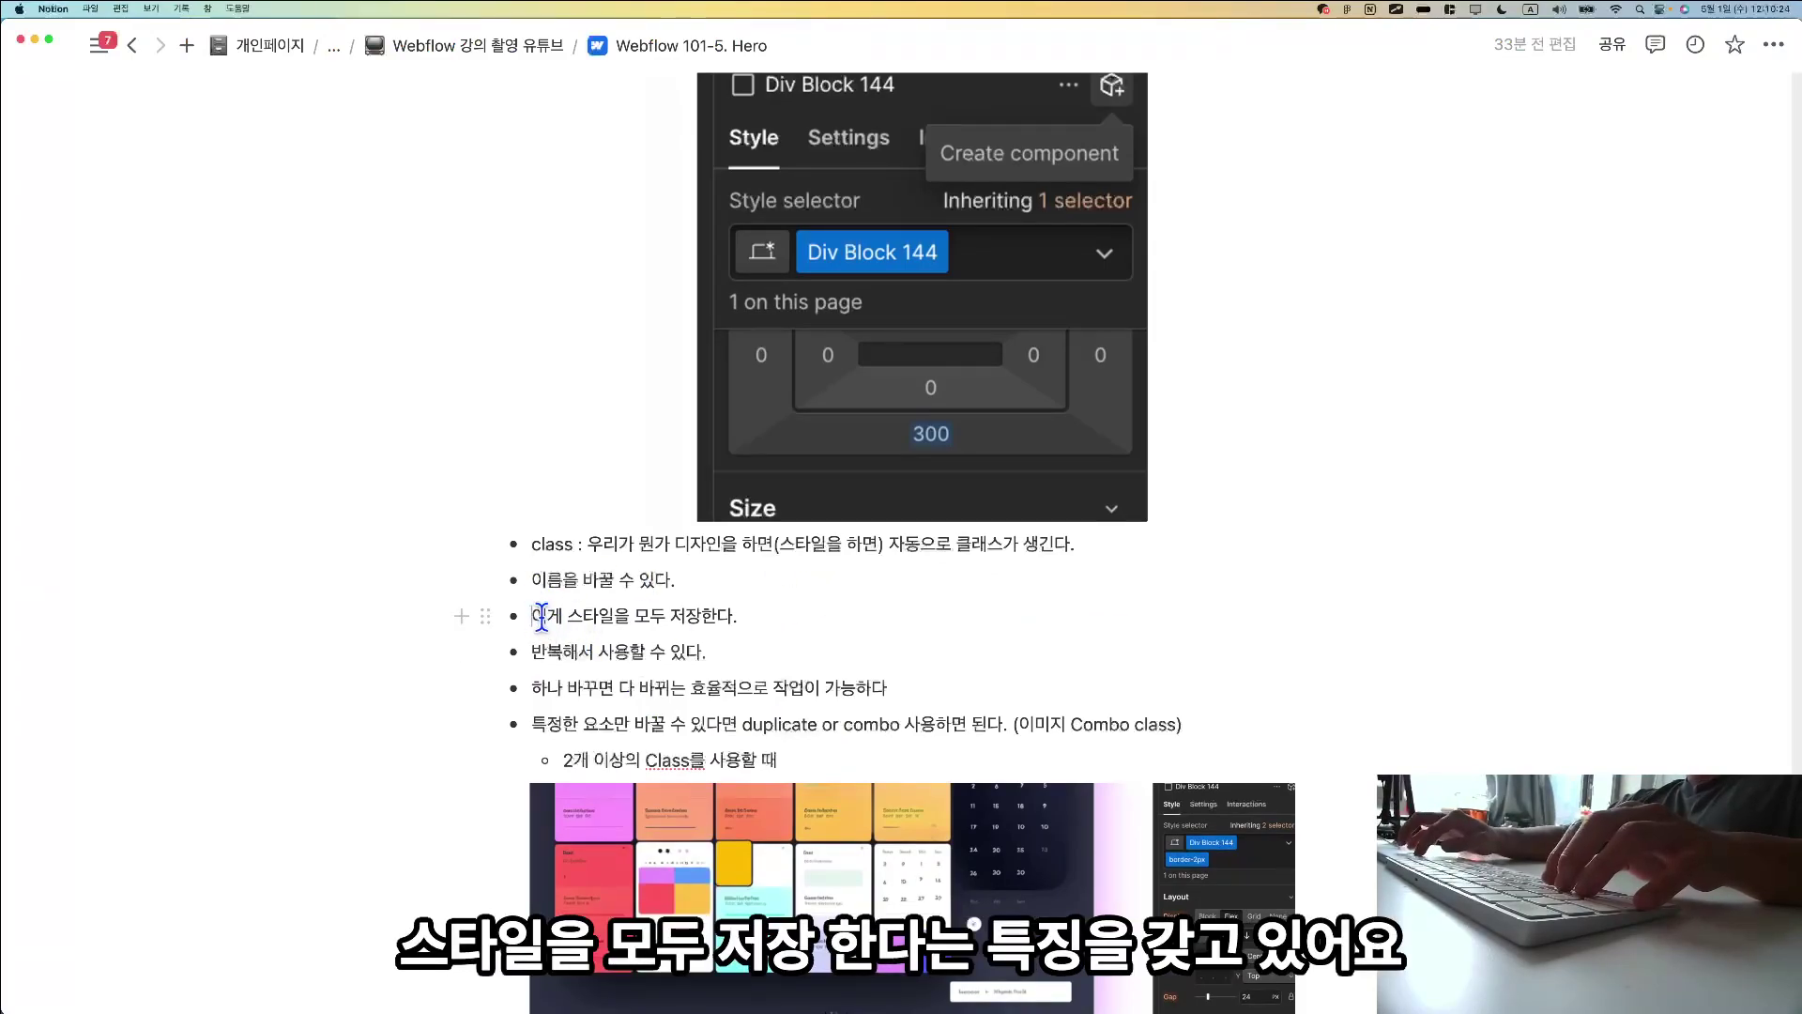
drag(542, 617, 776, 616)
drag(531, 653, 716, 657)
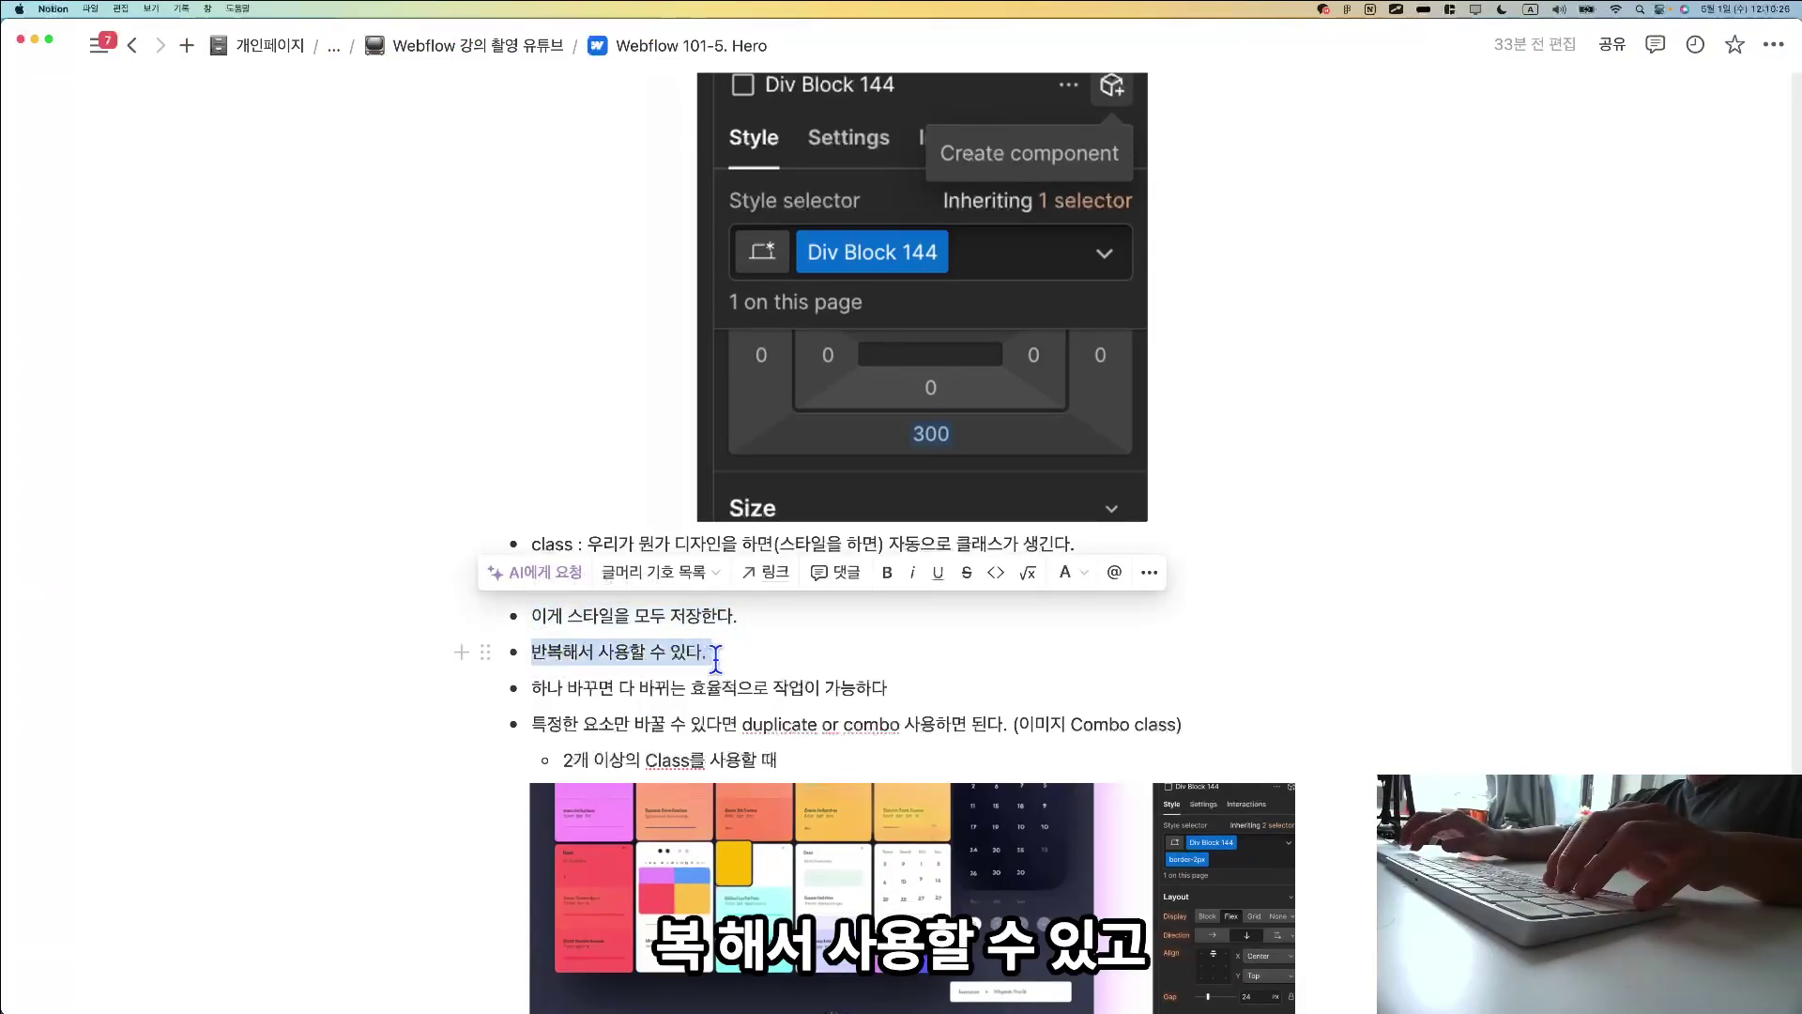
drag(529, 695, 910, 691)
key(super+Tab)
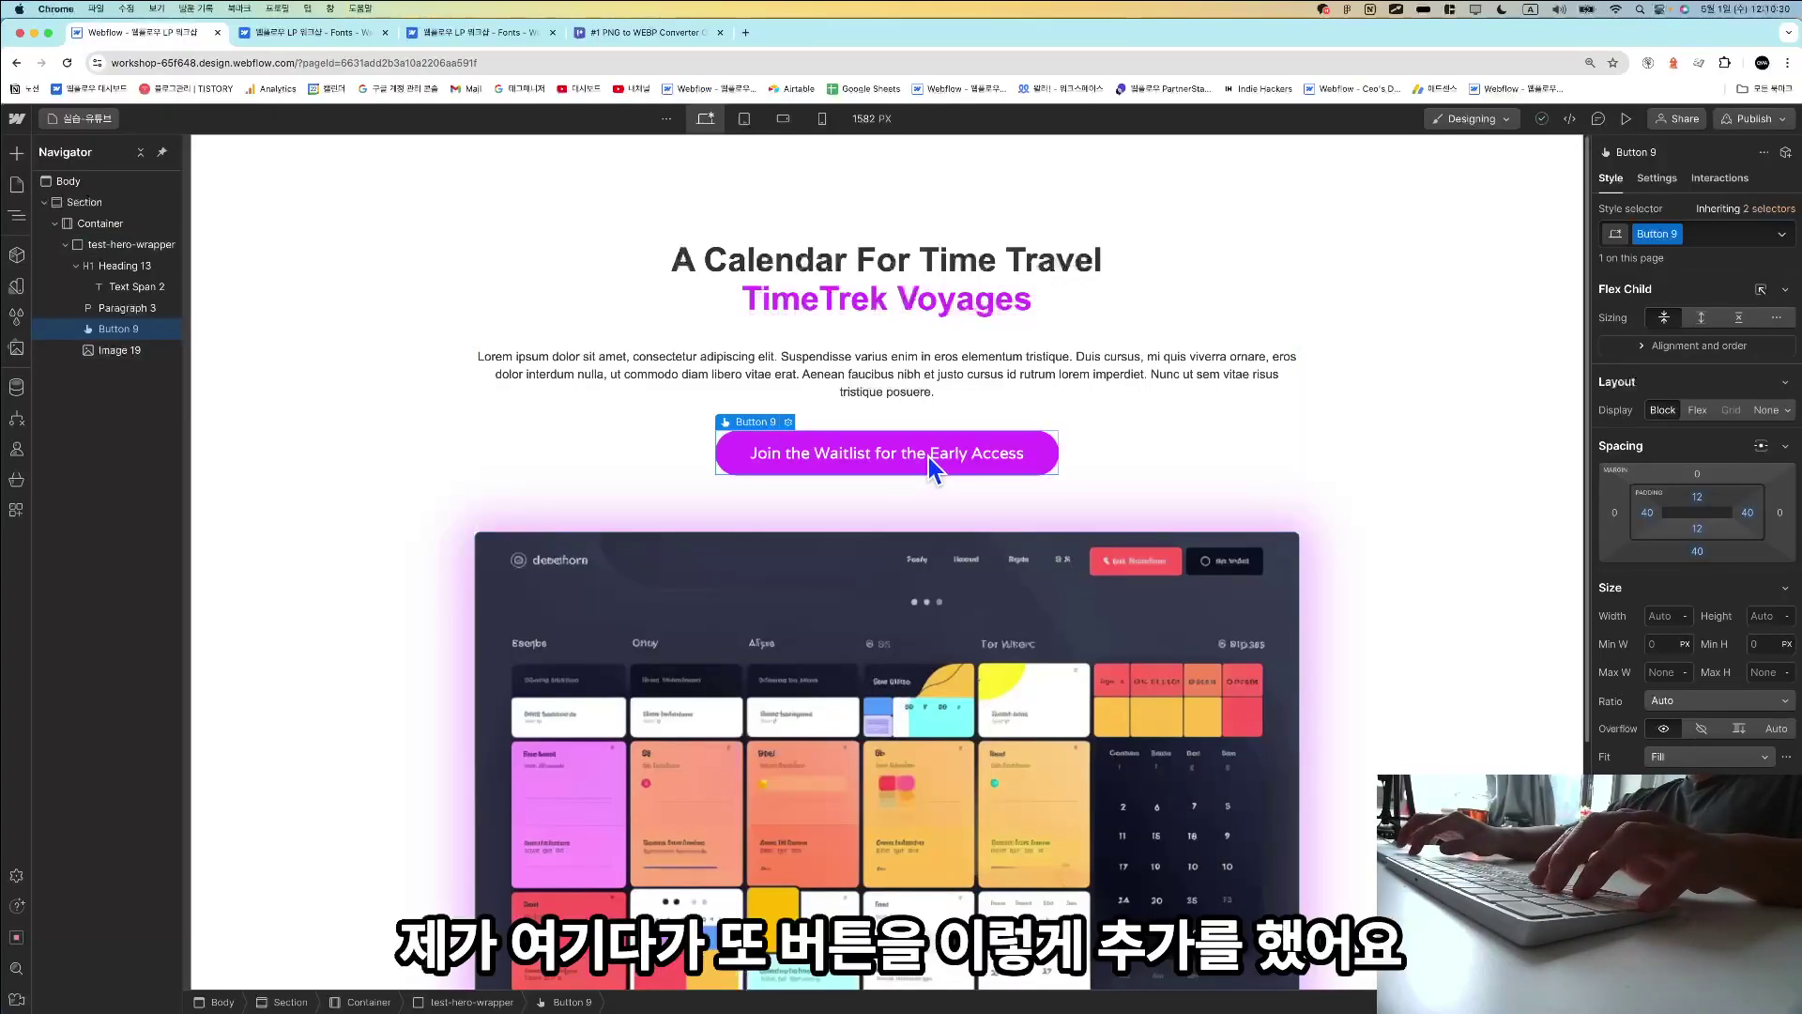
Add a new button below the waitlist button and replace its class with the existing Button 9 class.
key(super+e)
text(butto)
key(Return)
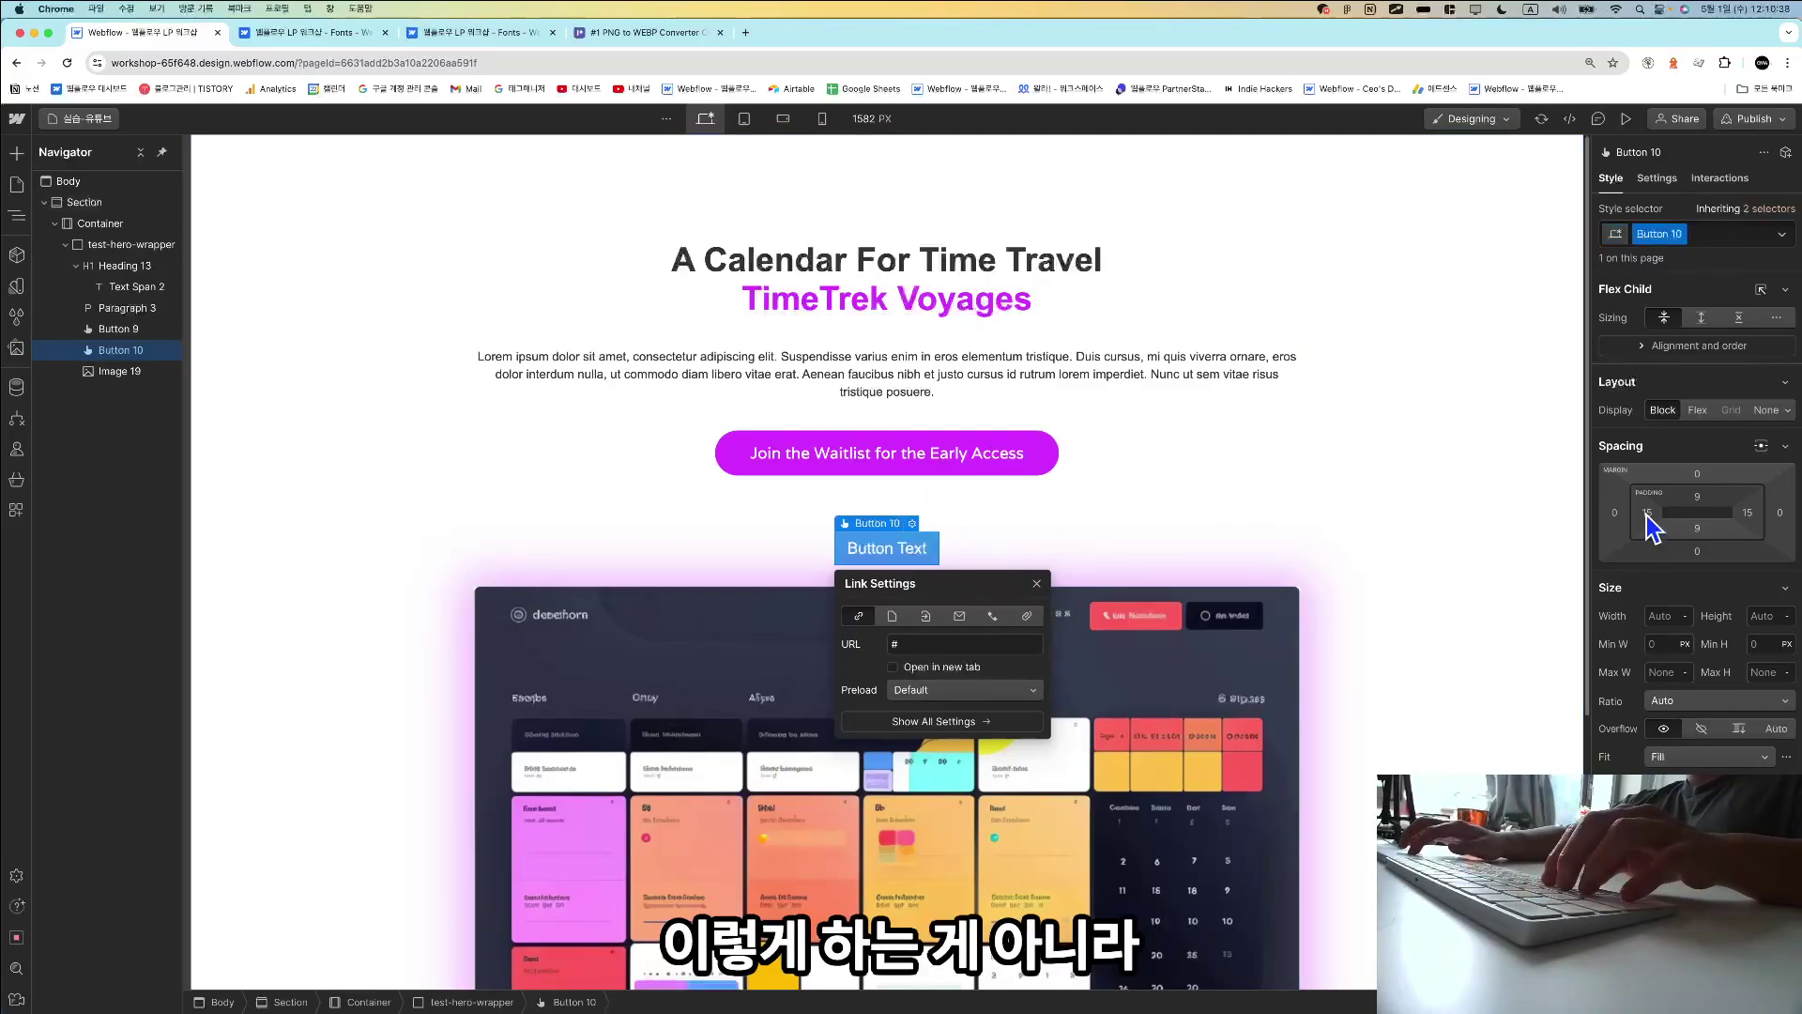
mouse_move(1649, 525)
mouse_down()
mouse_move(1654, 441)
mouse_move(1649, 516)
mouse_up()
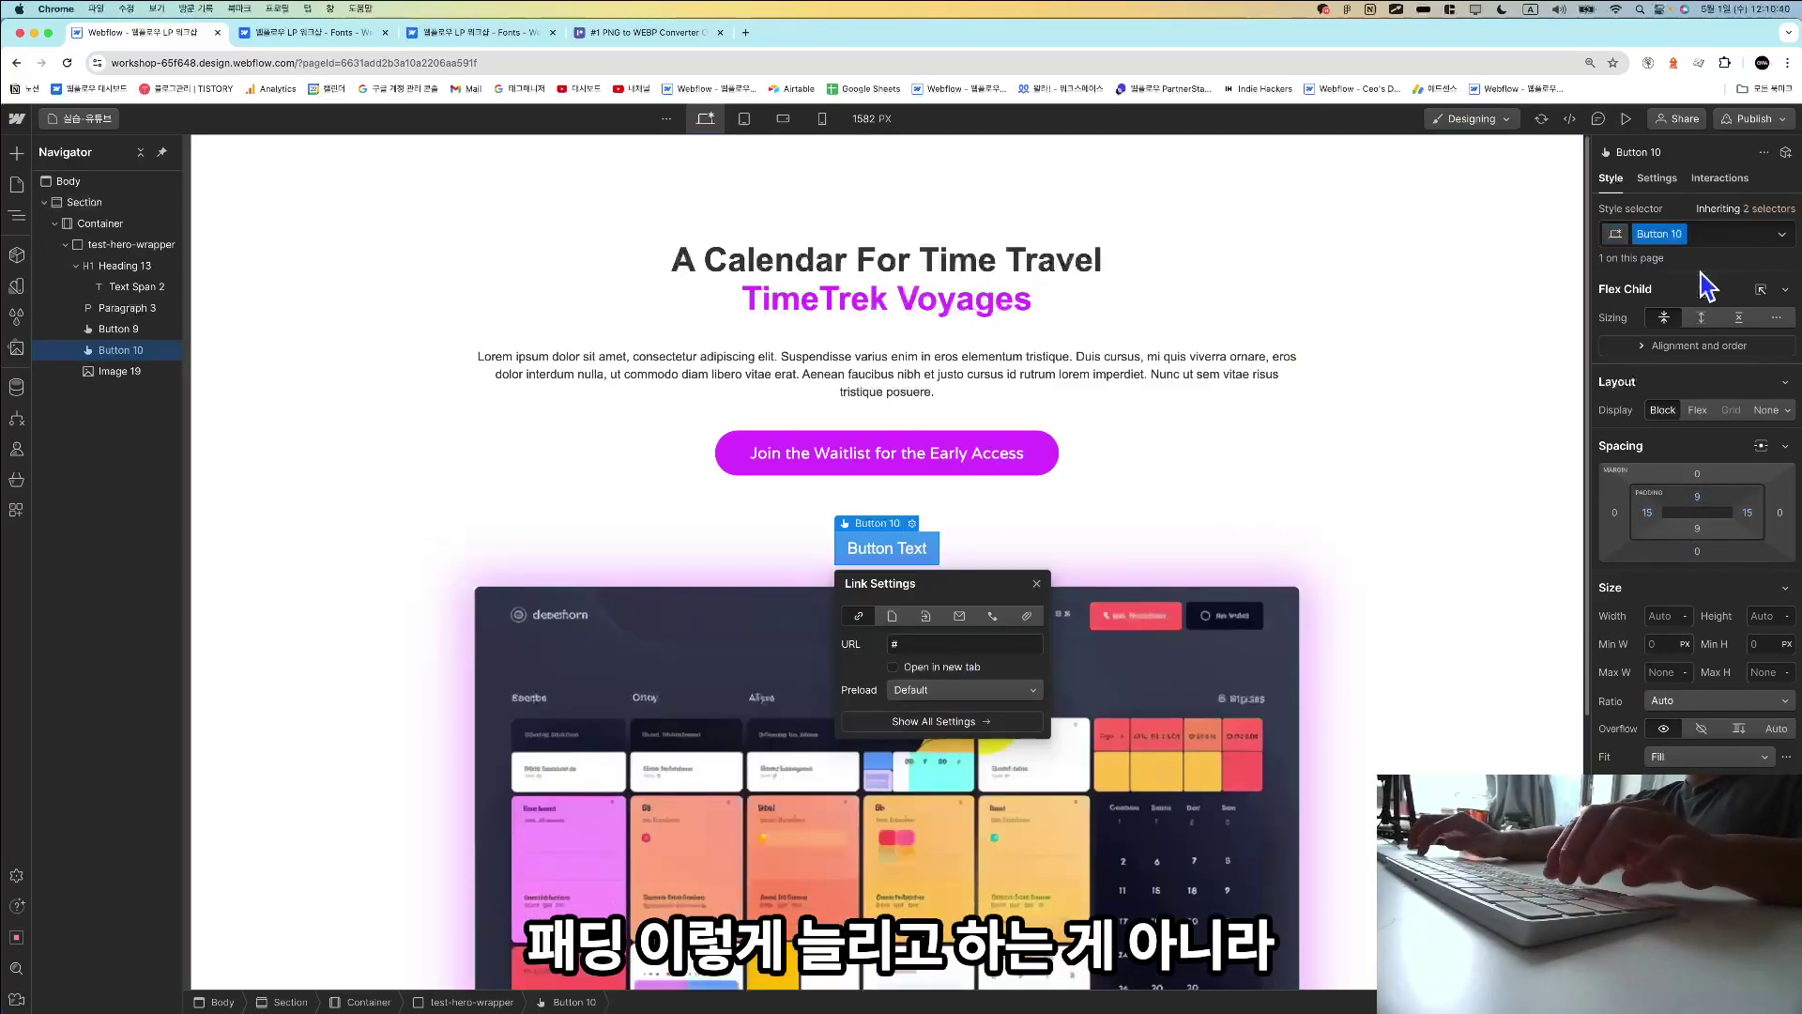
click(1709, 232)
key(BackSpace)
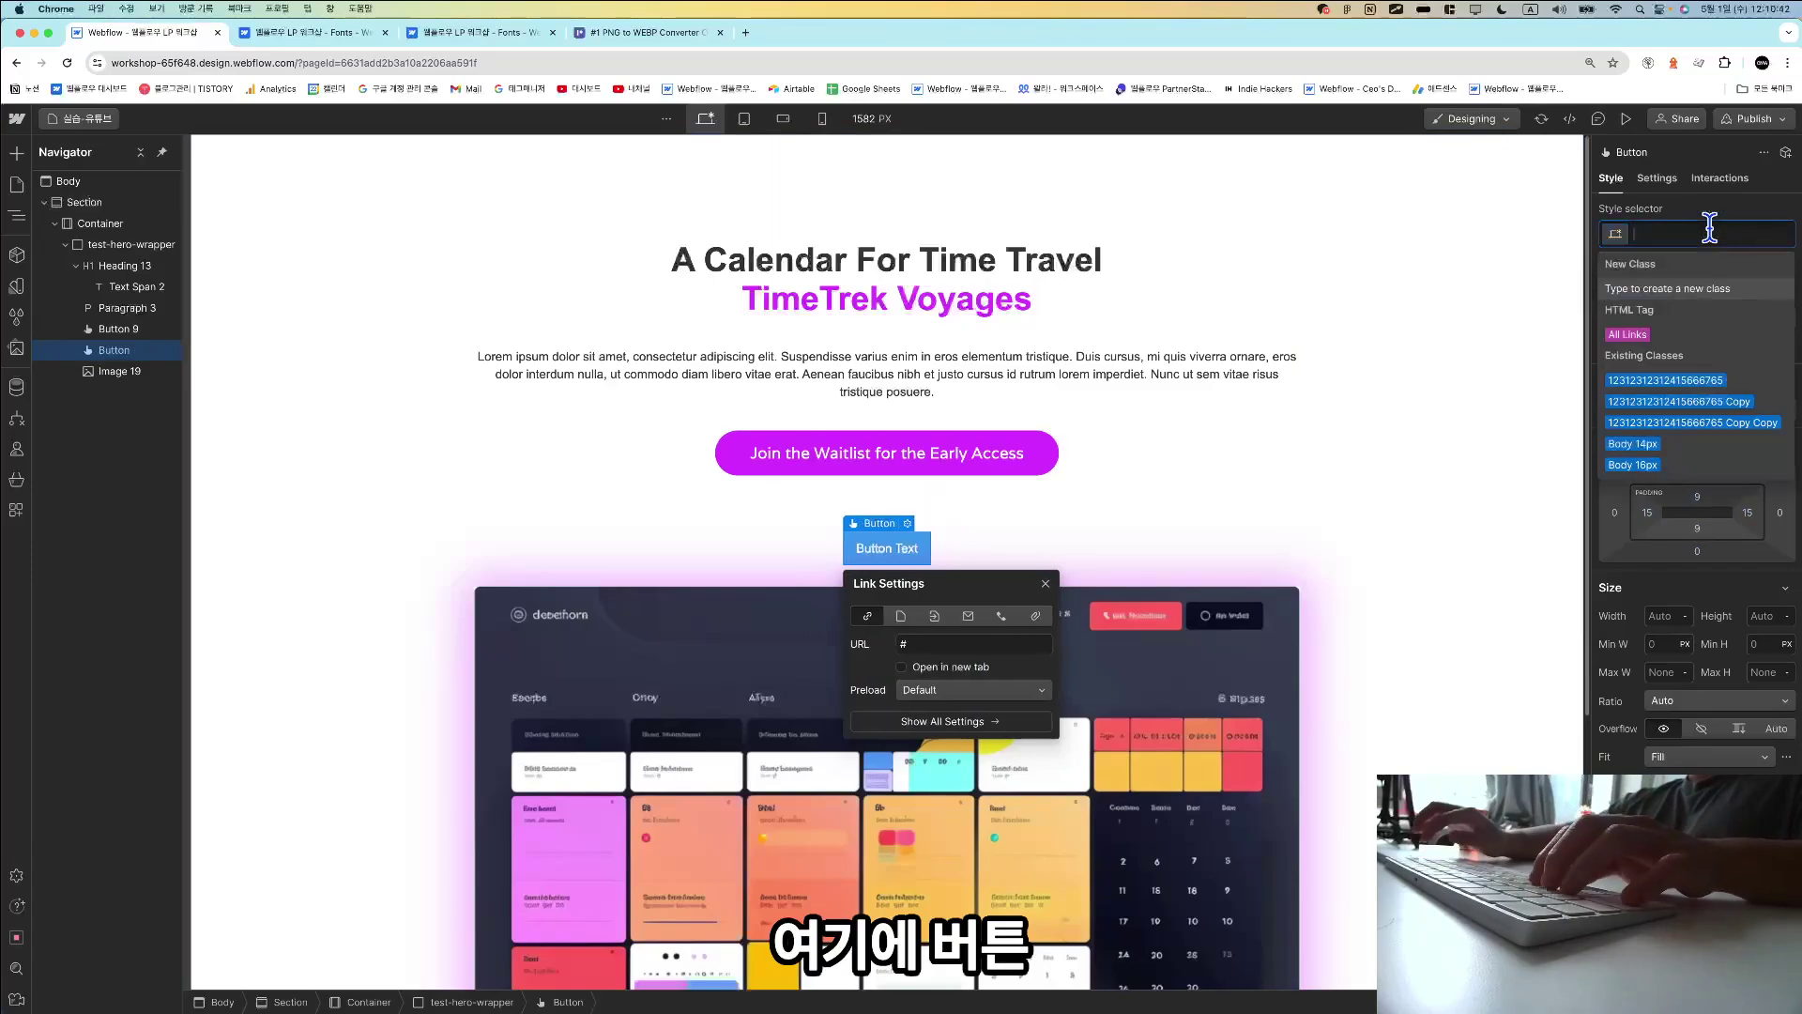
text(button 9)
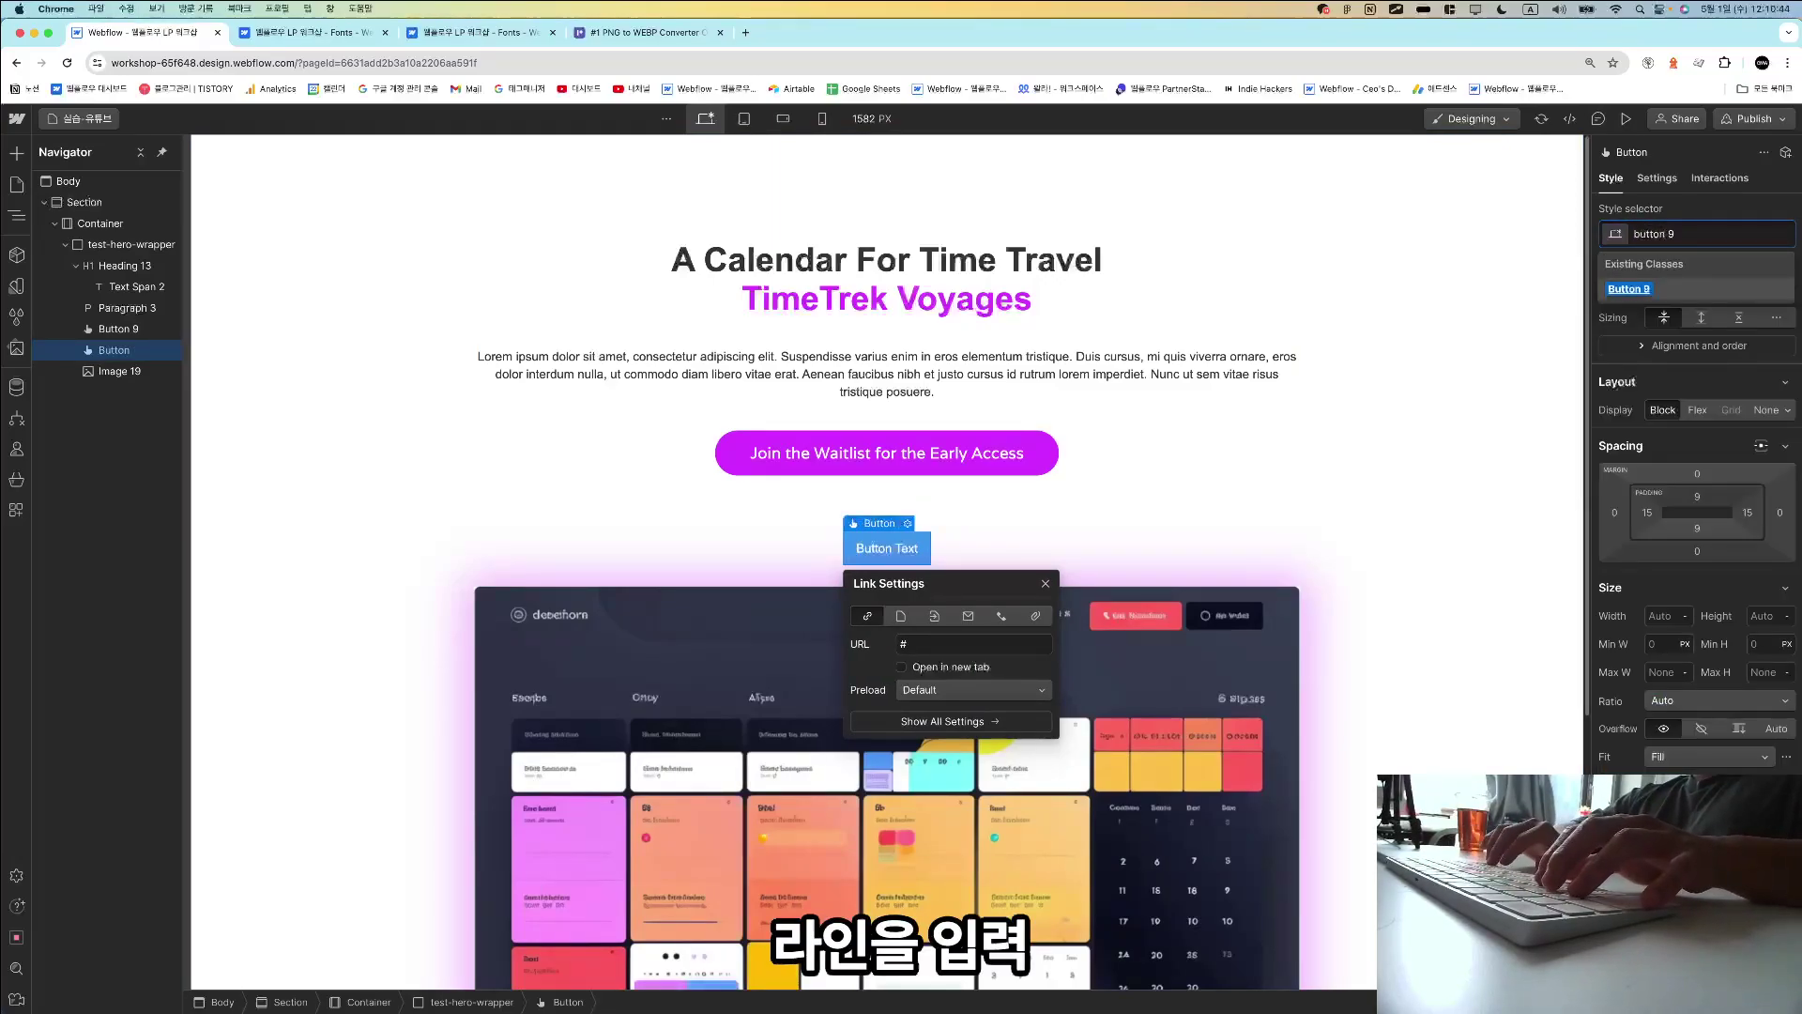
key(Return)
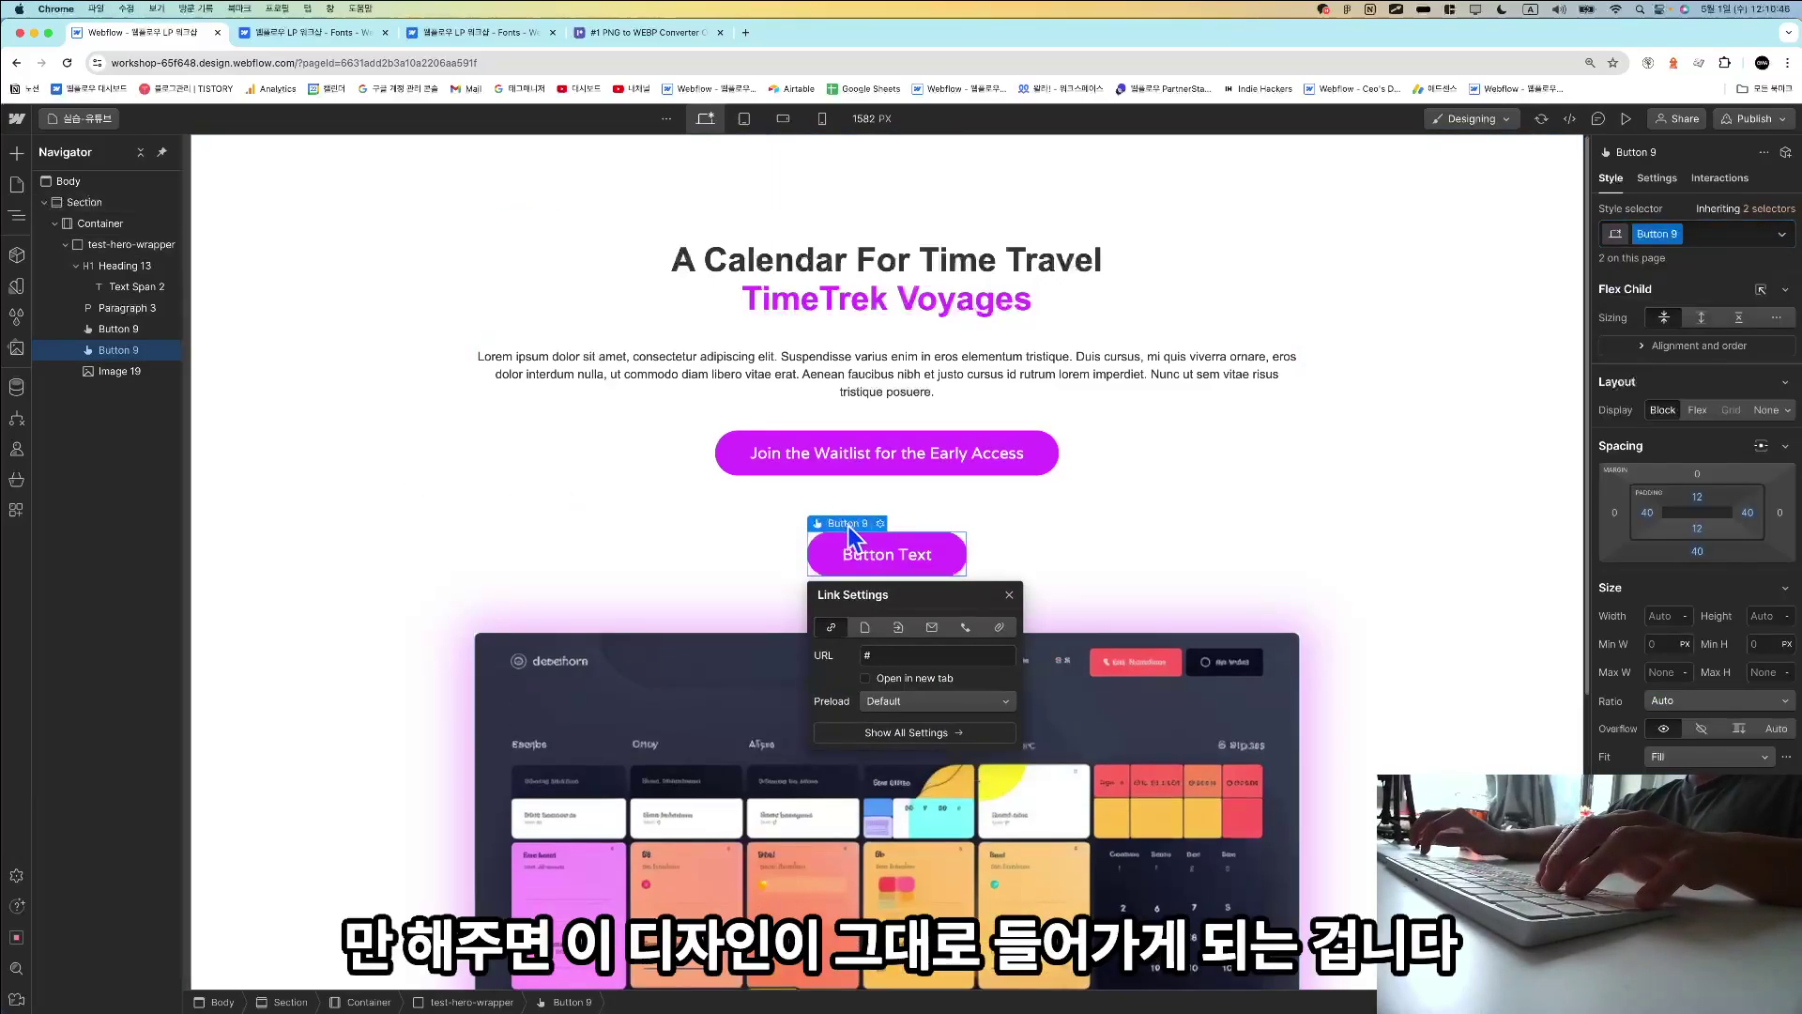
Delete the second button and switch to the Notion notes on duplicating classes and using combo classes.
click(884, 558)
key(Delete)
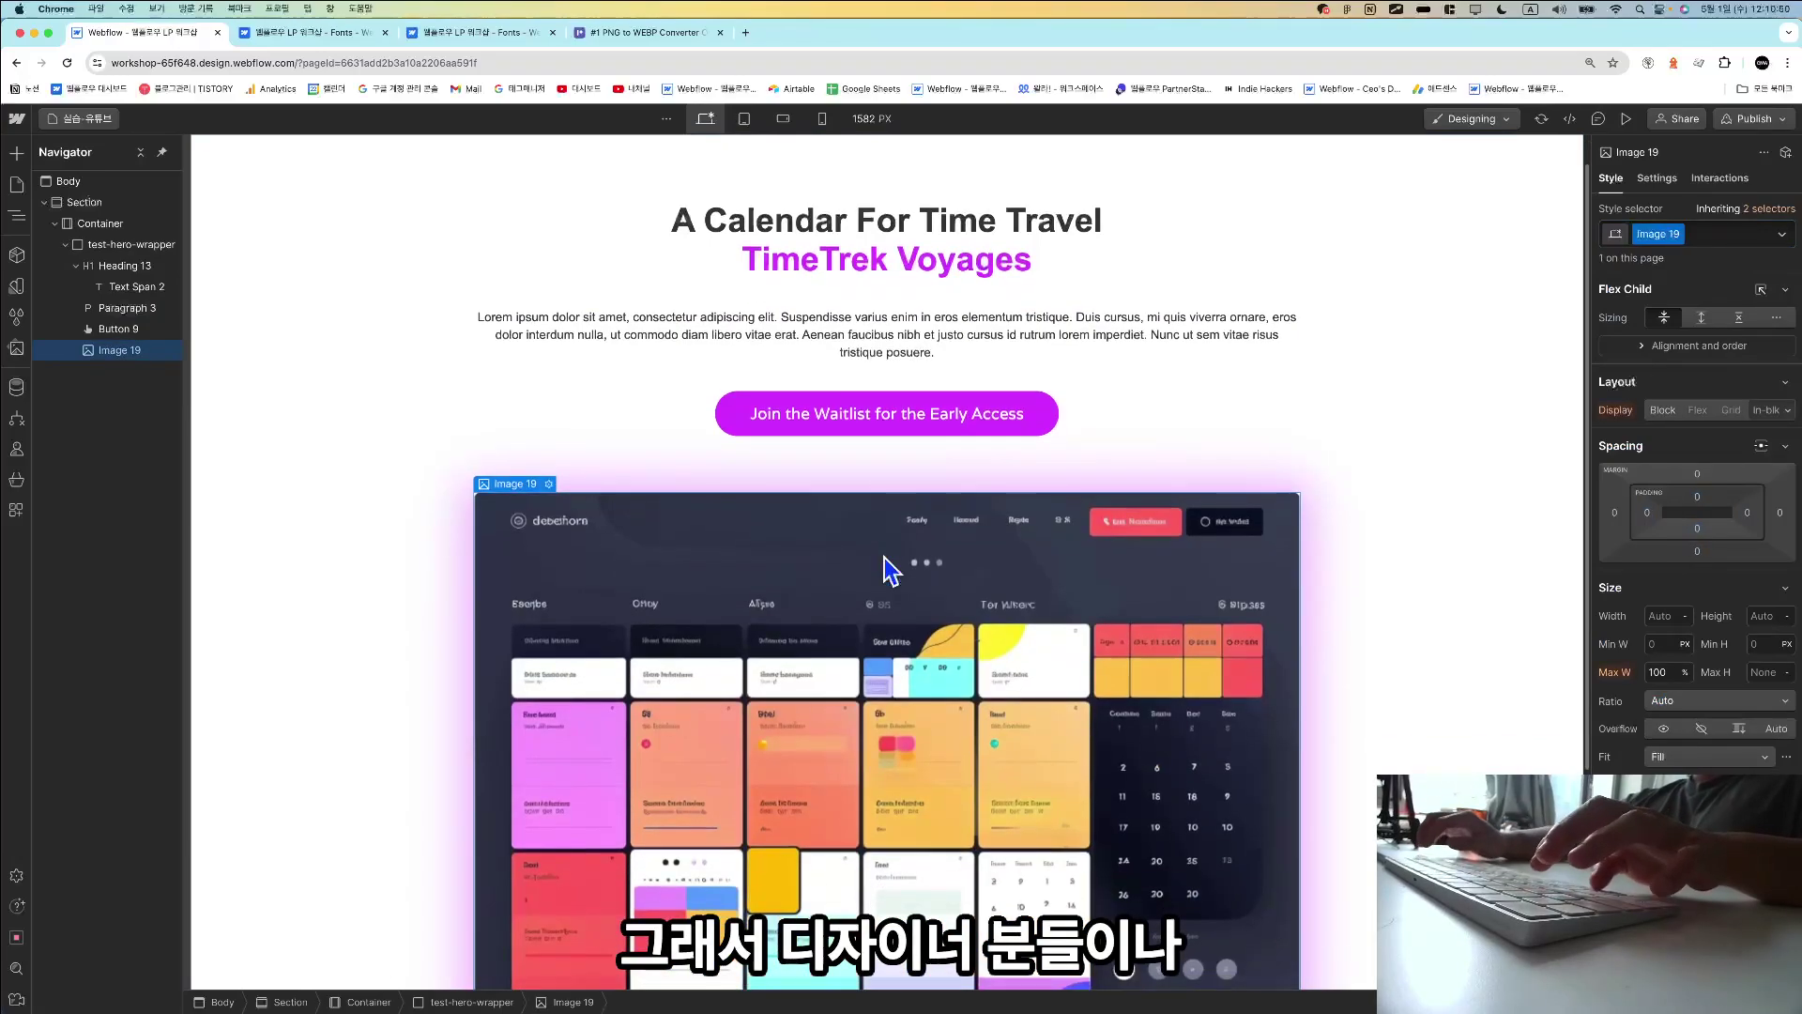
key(super+Tab)
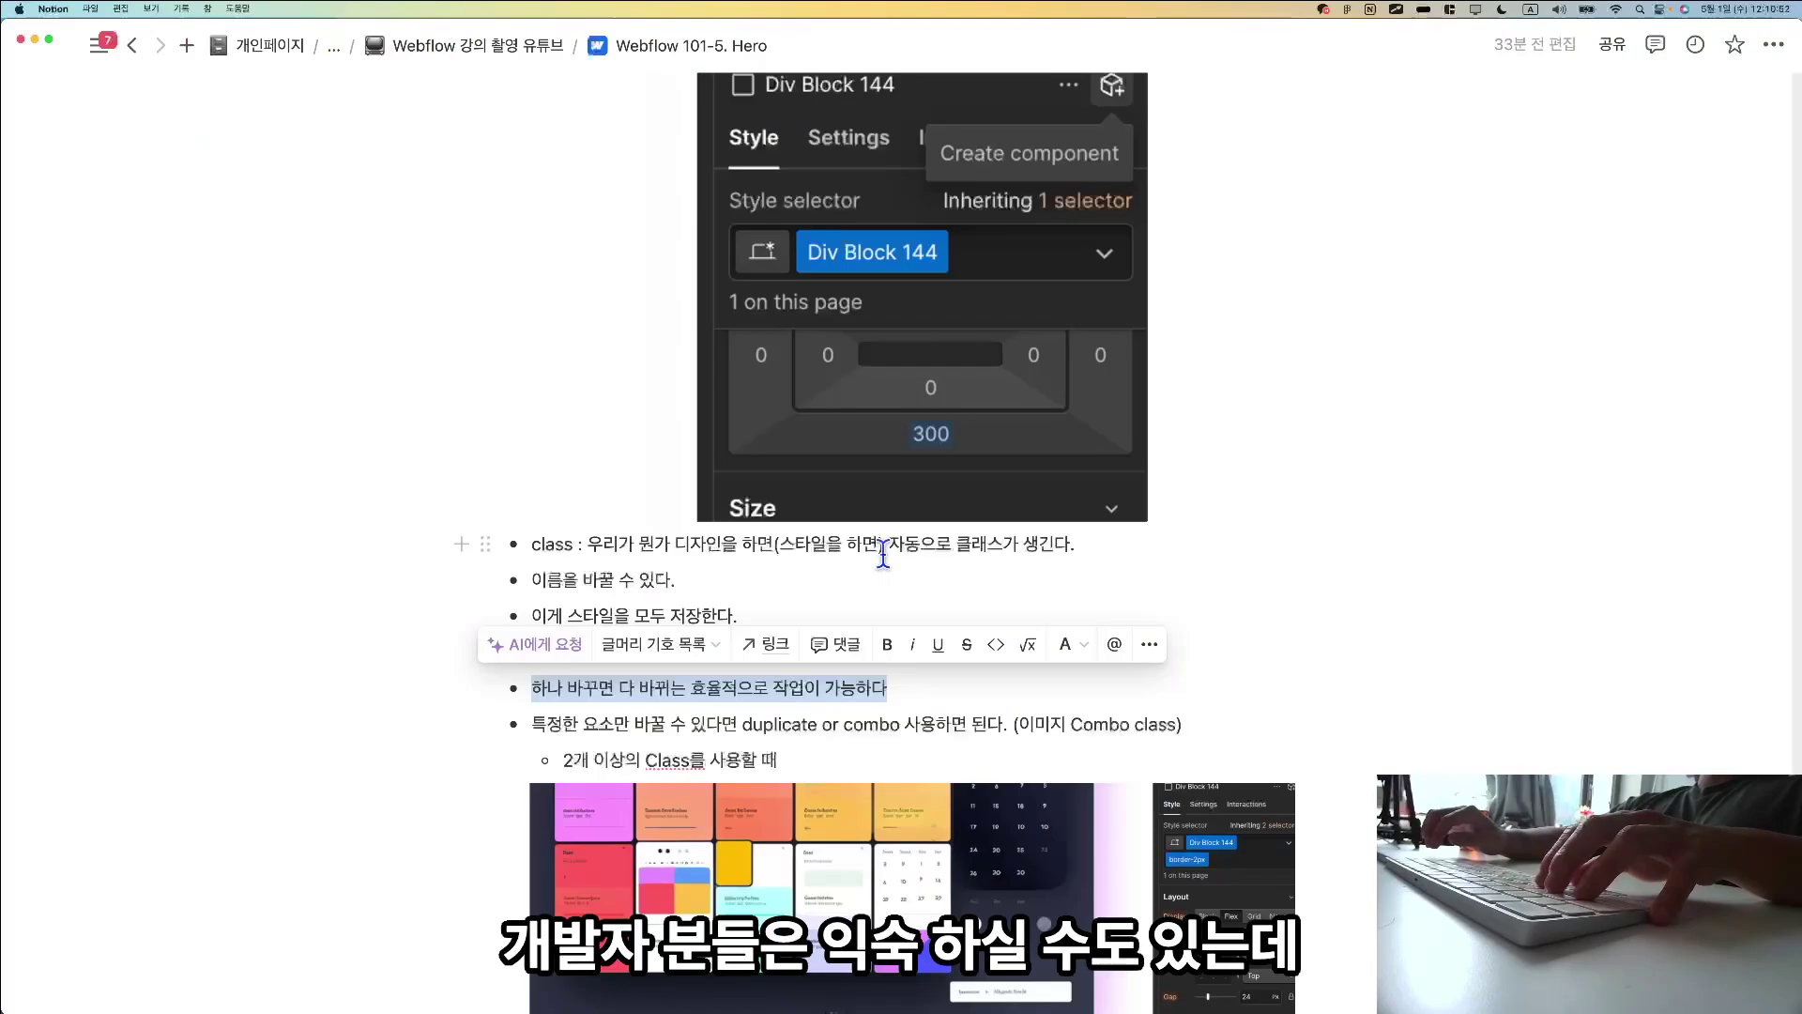
click(882, 555)
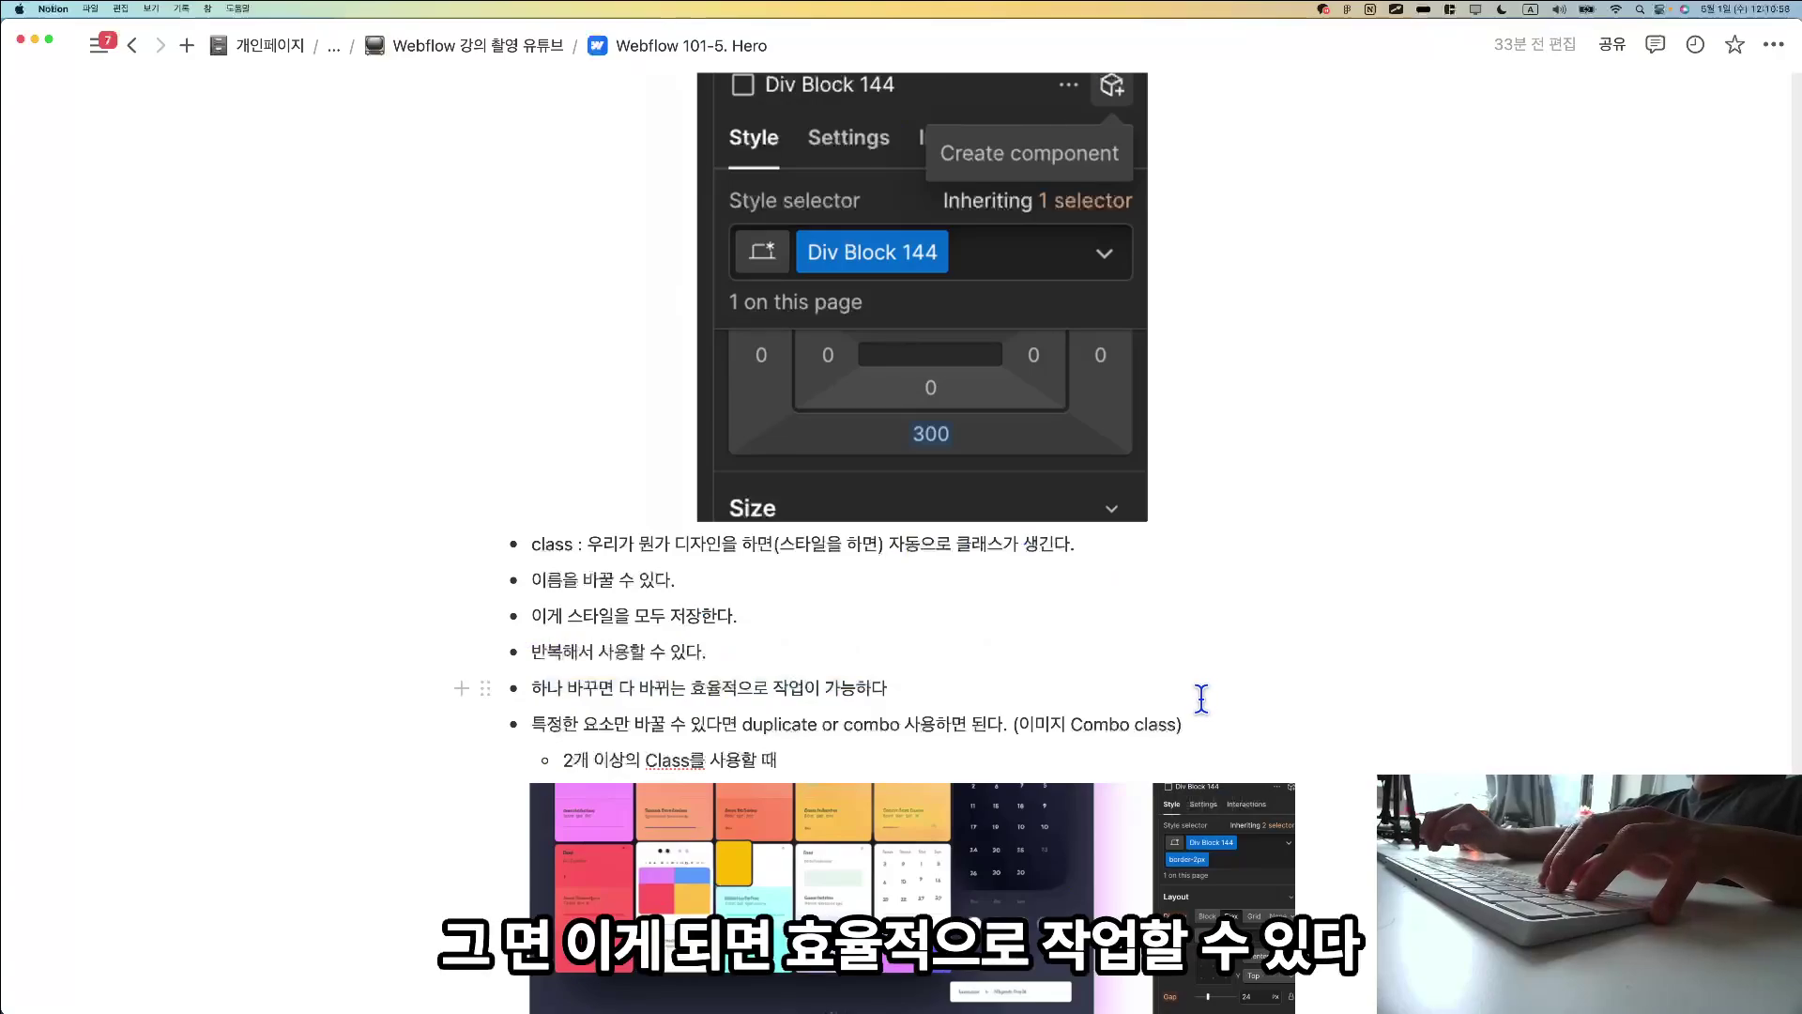
scroll(1201, 698, down, 2)
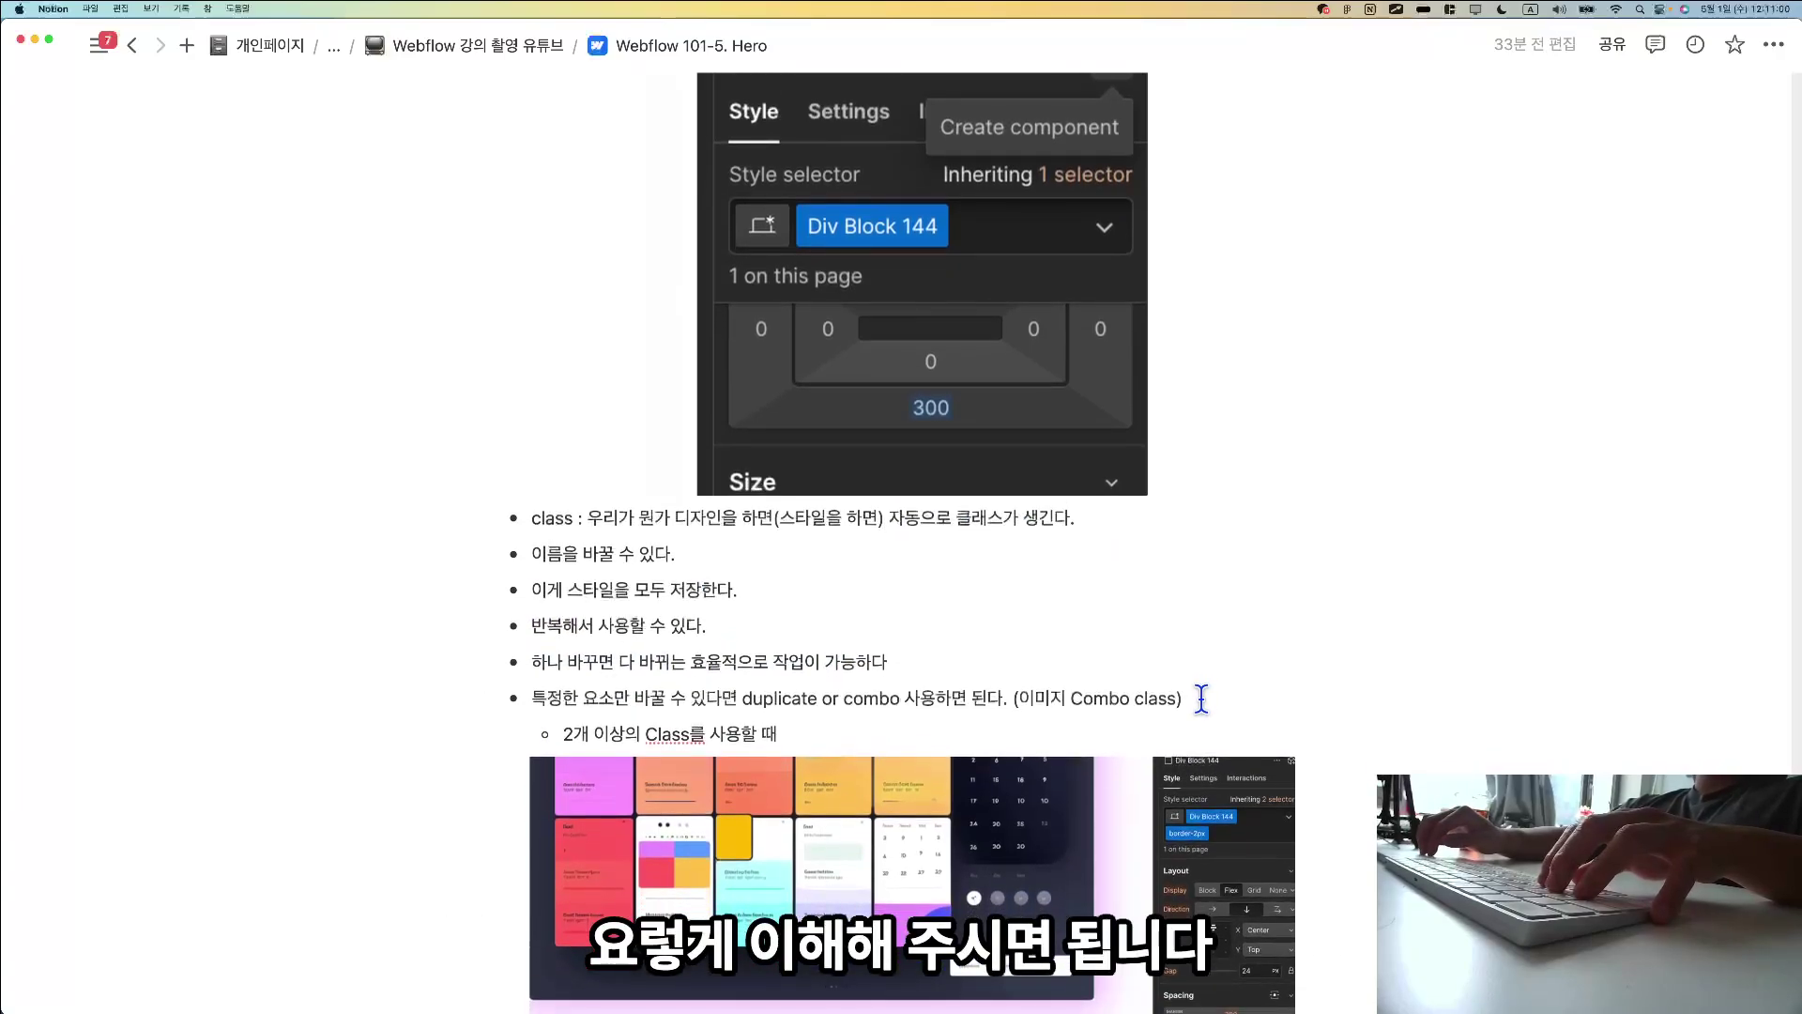
scroll(1201, 699, down, 3)
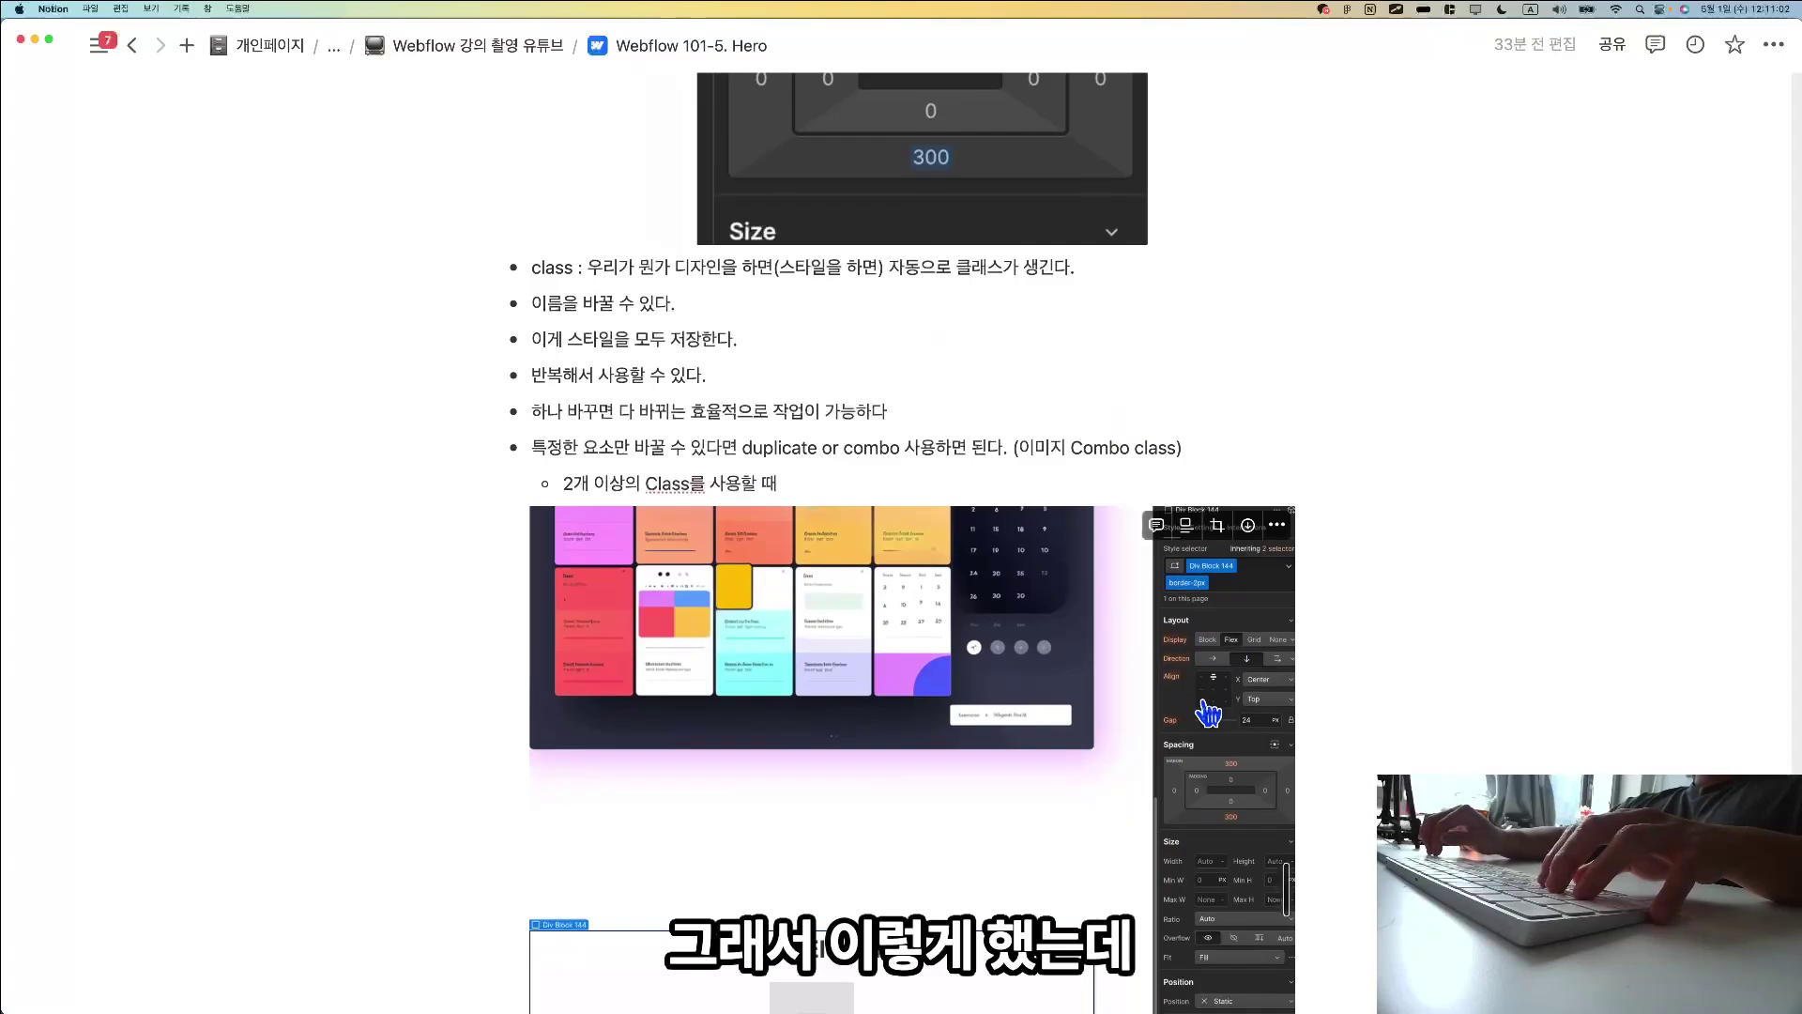
Return to Webflow, undo the deletion of the second button and select it.
key(super+Tab)
key(super+z)
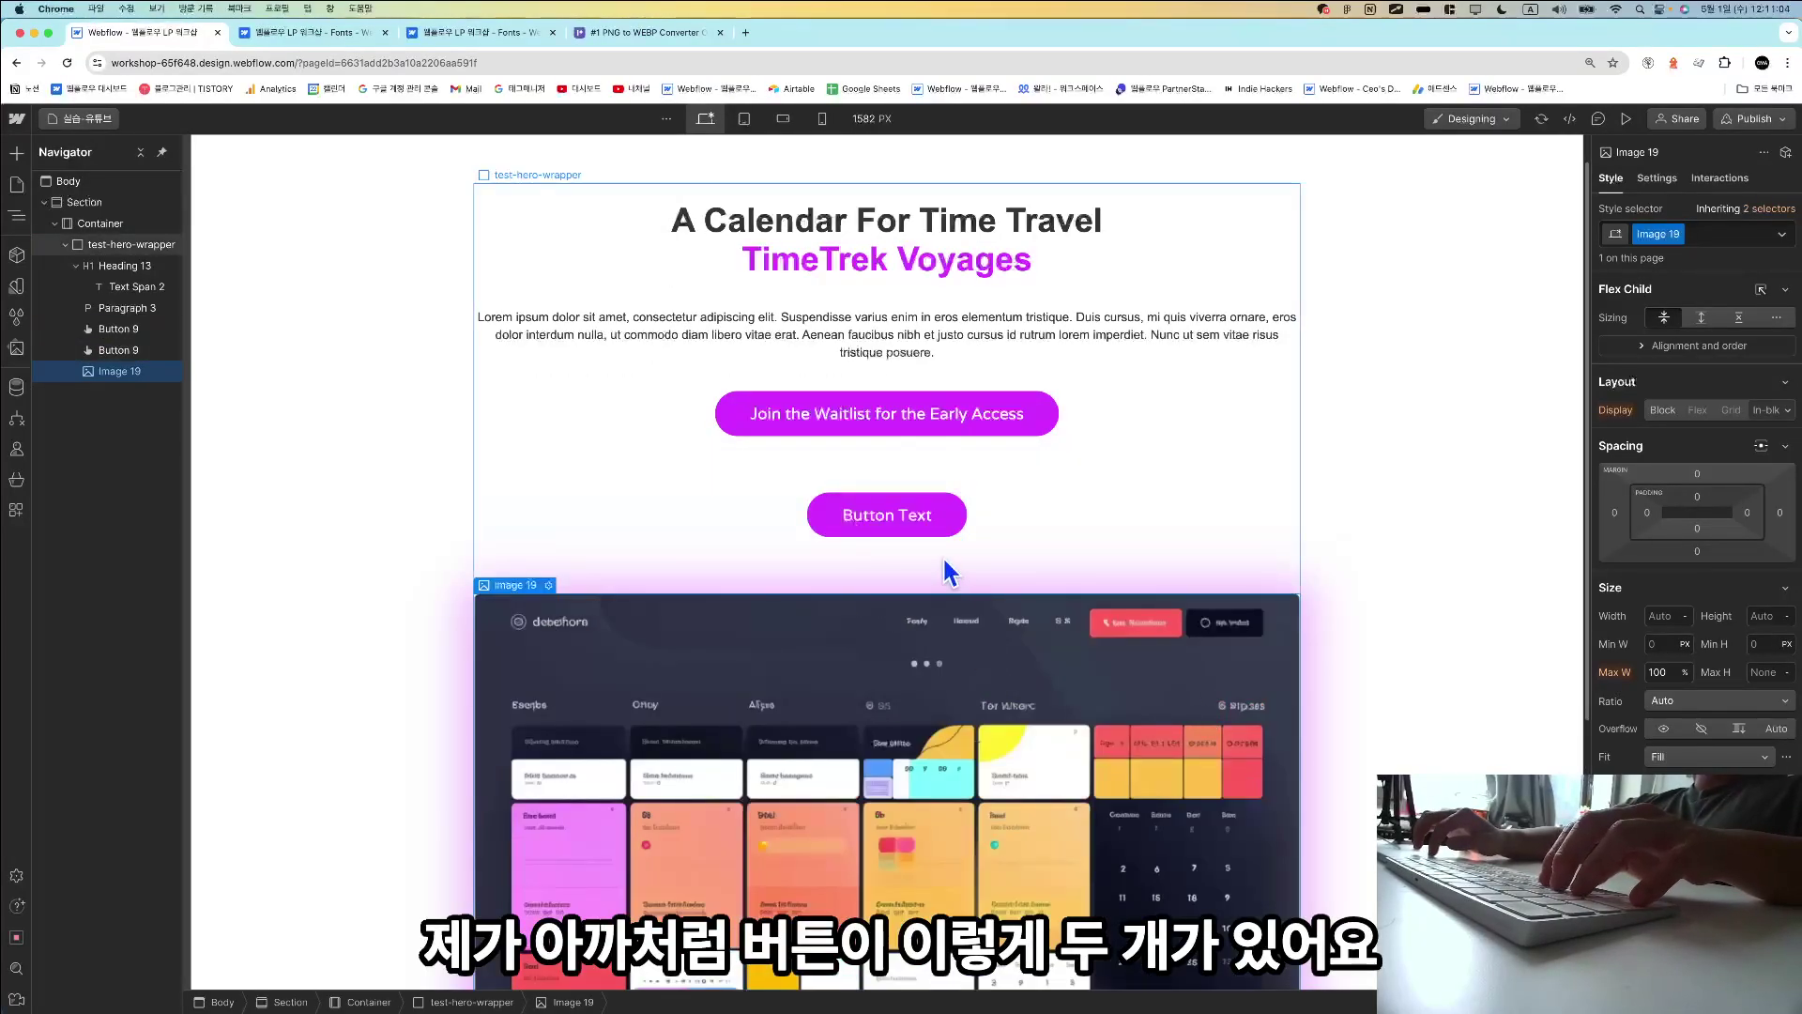
click(953, 529)
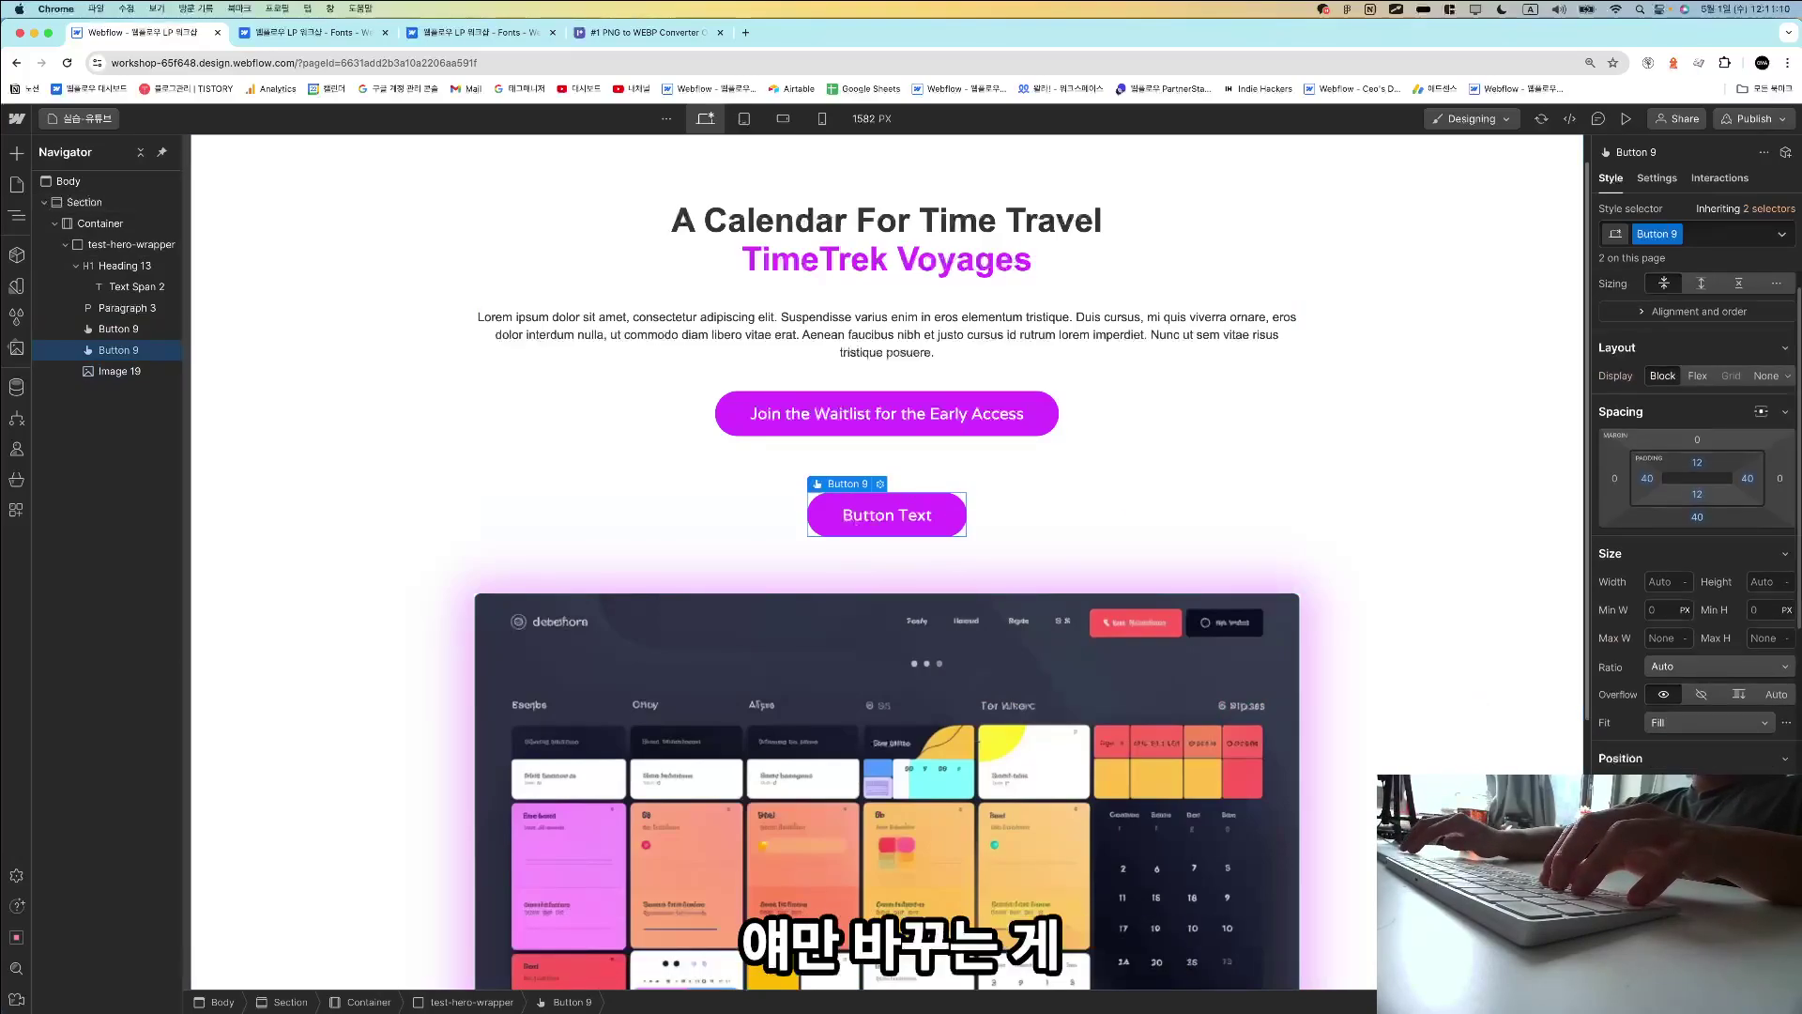
Try a Pink500 background on the shared Button 9 class and undo the color change.
scroll(1697, 470, down, 5)
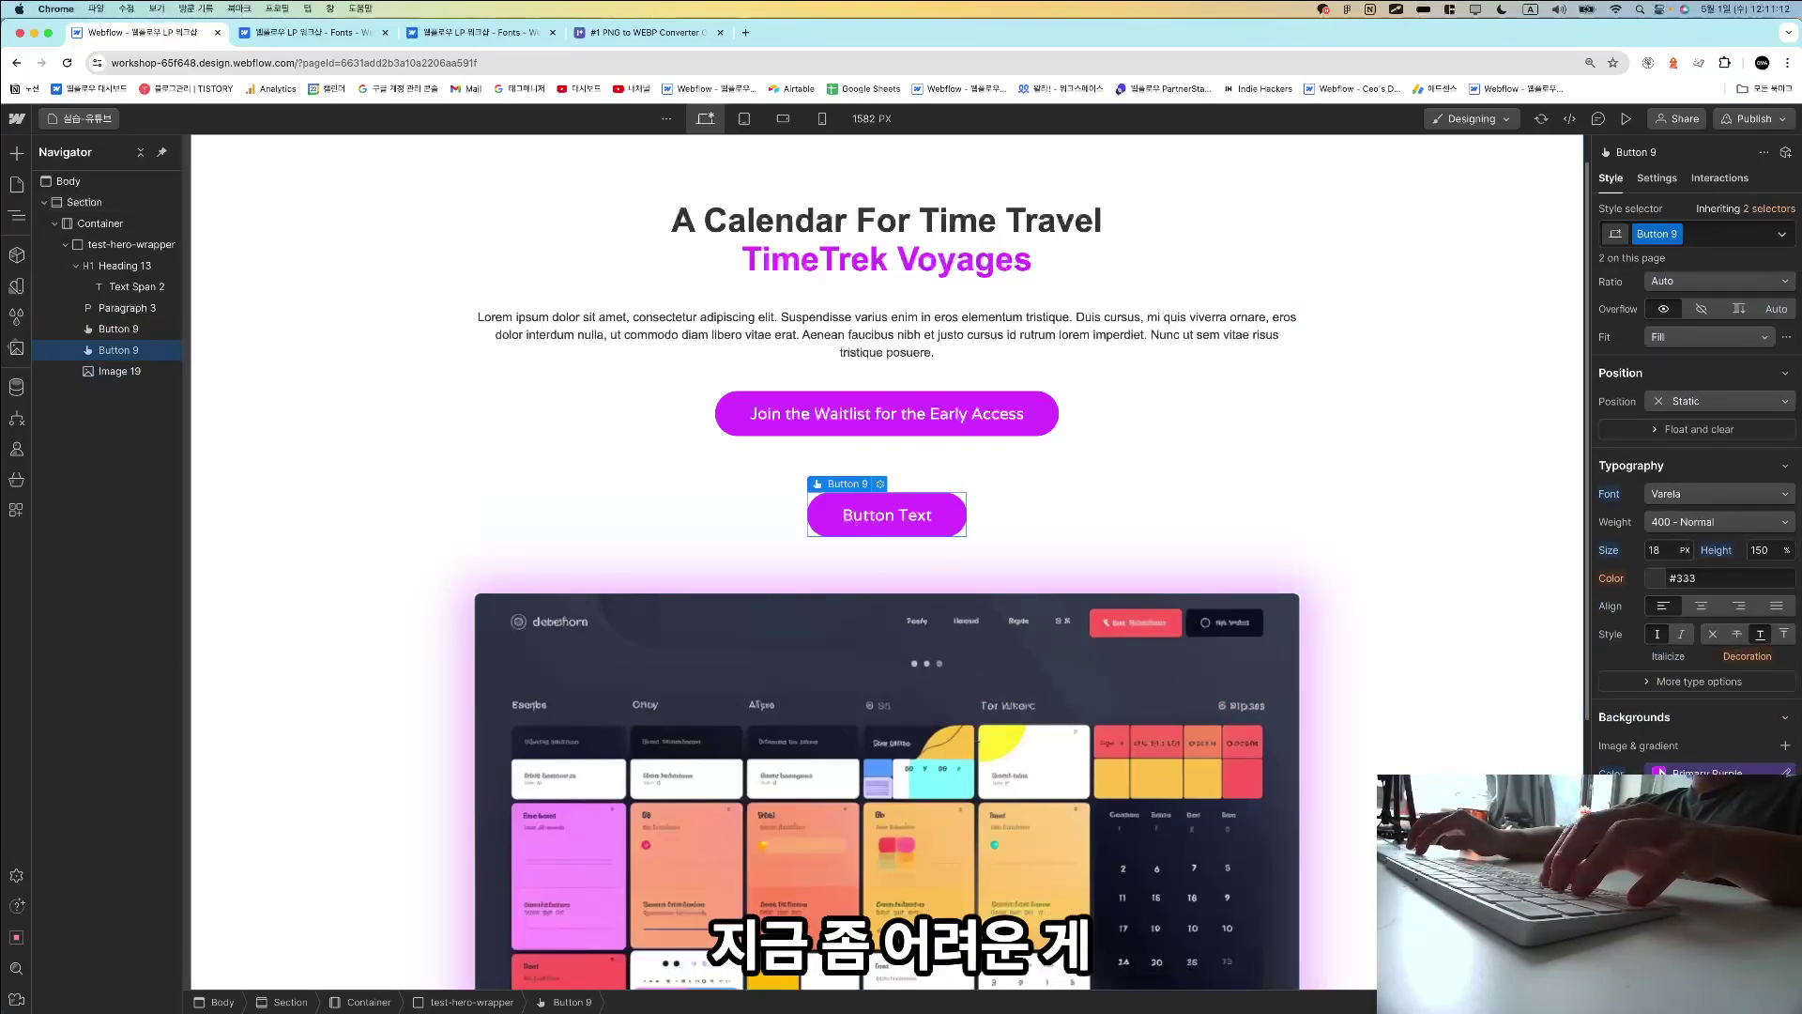
click(1660, 773)
click(1483, 882)
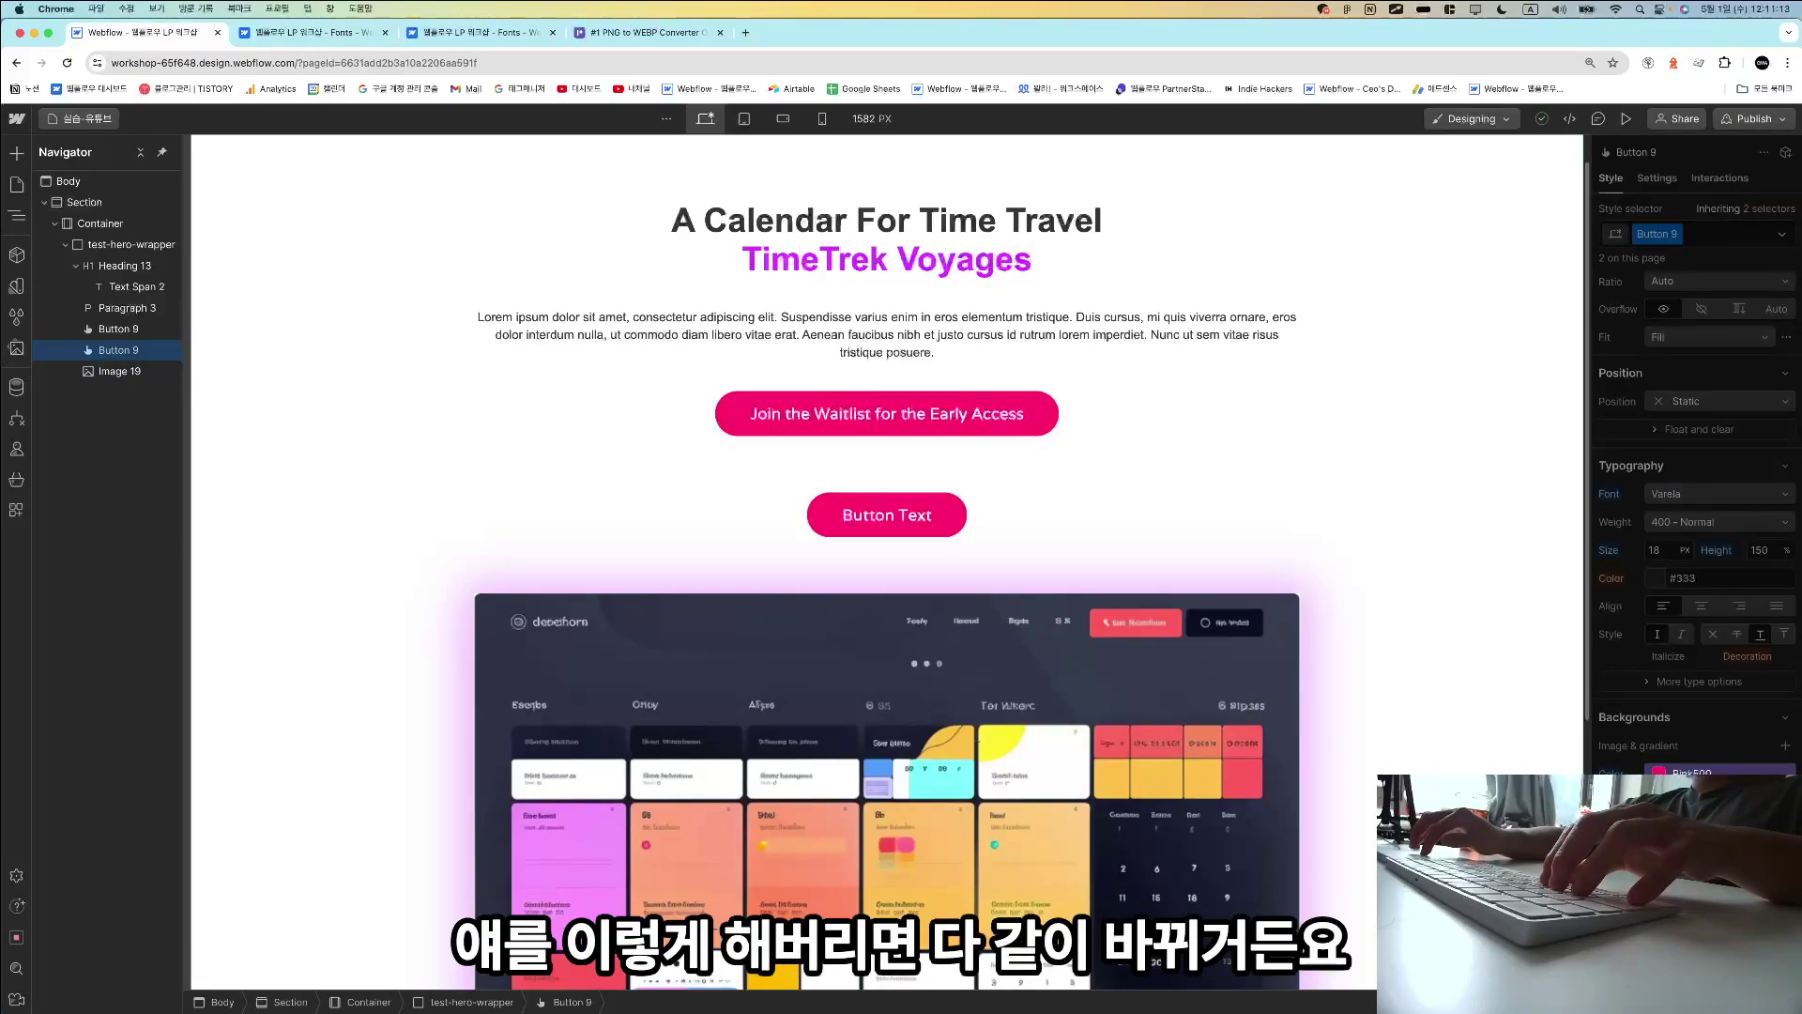
click(1390, 772)
key(super+z)
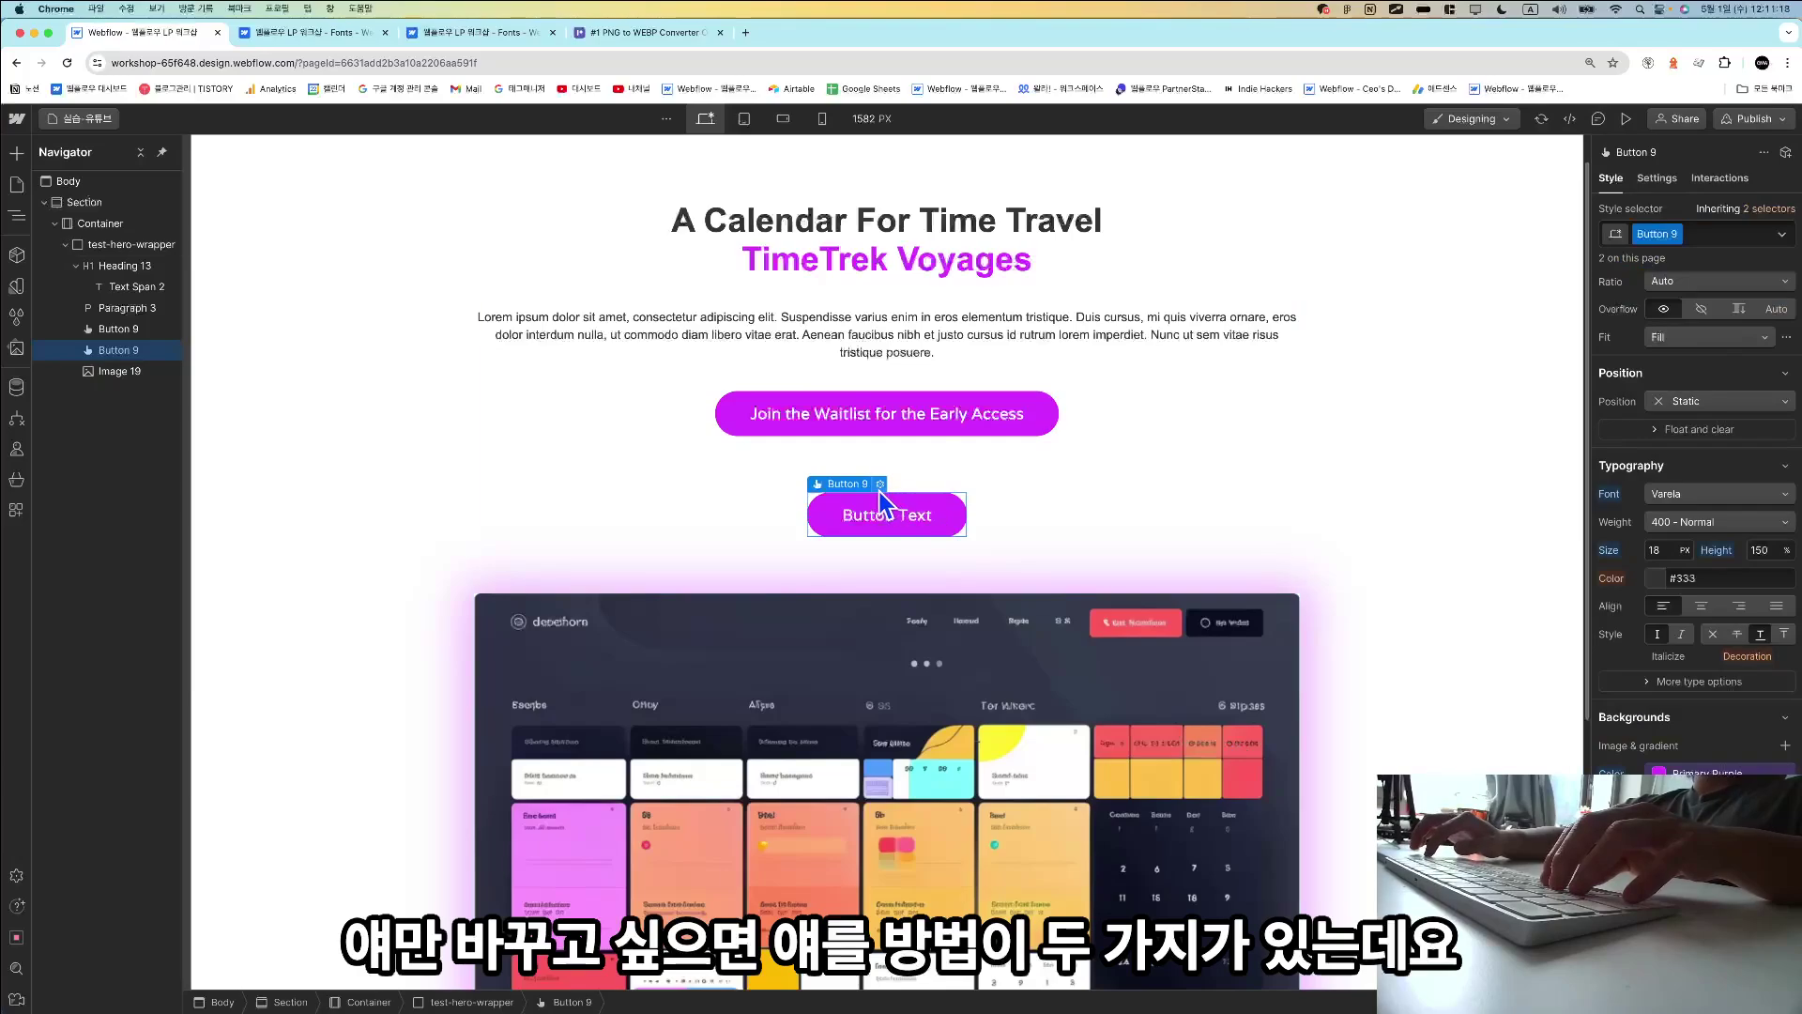
Duplicate the second button's Button 9 class and rename the copy Button 9-2.
click(1676, 235)
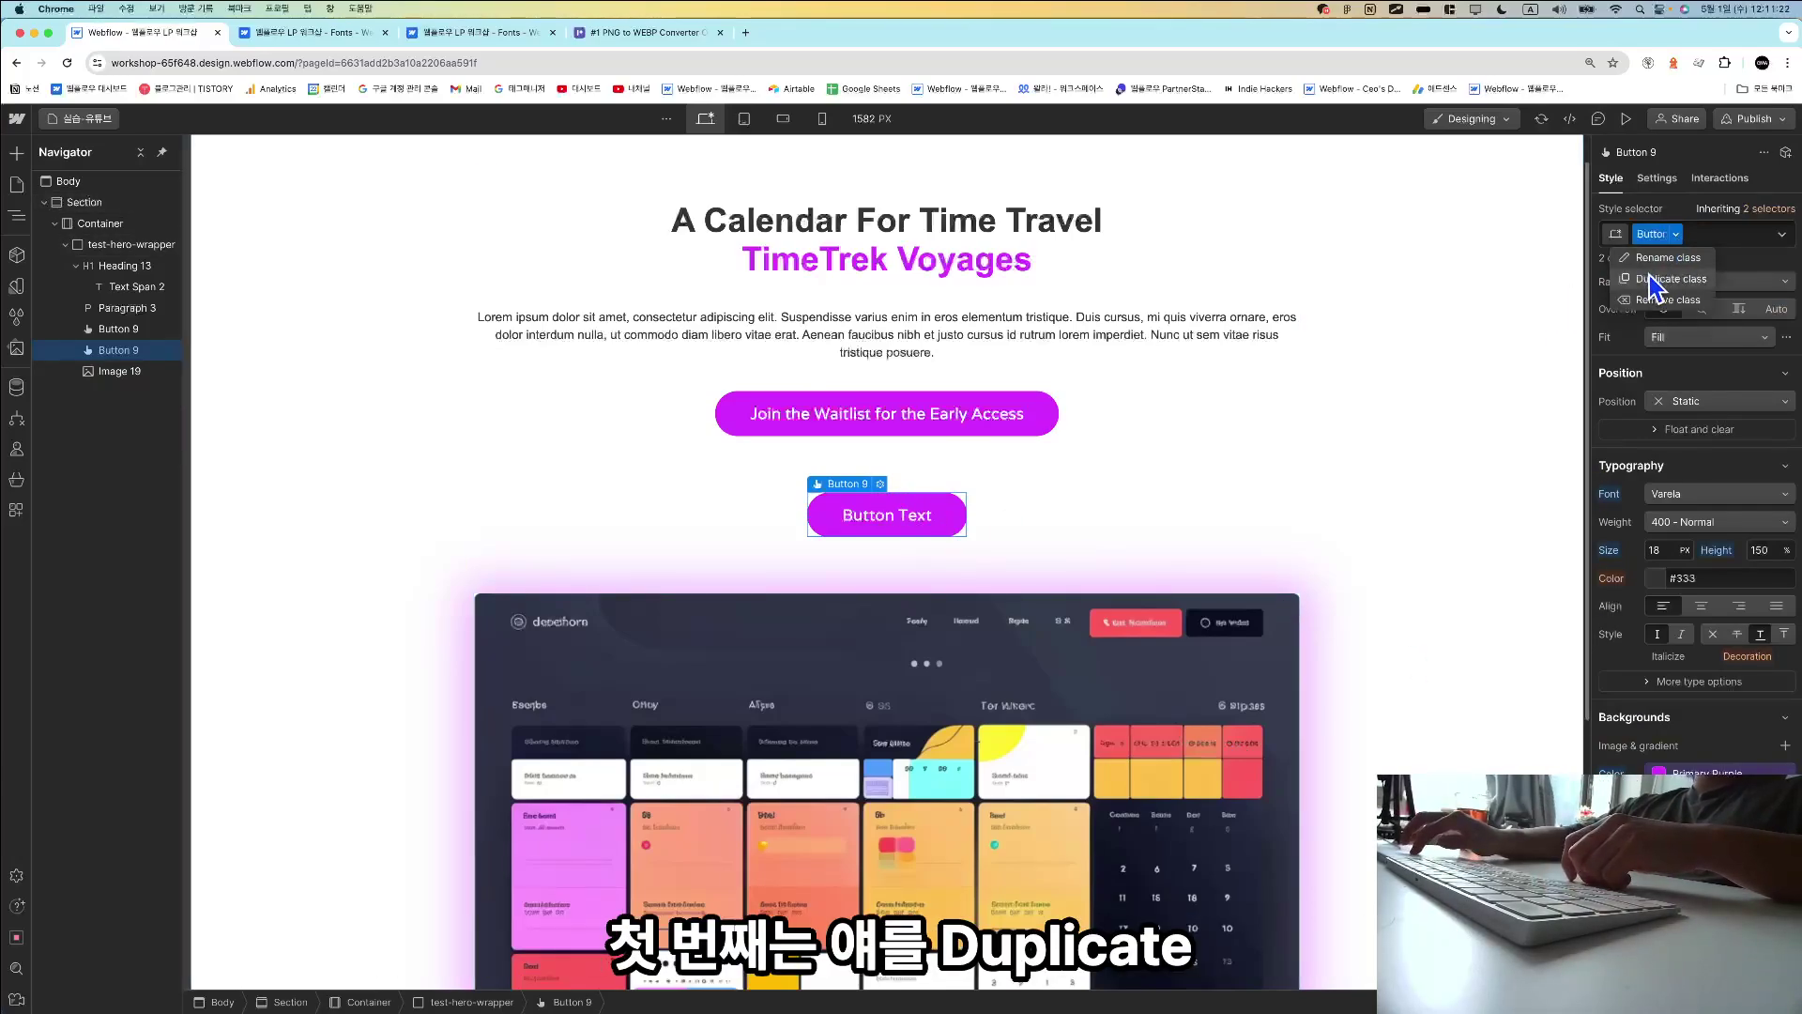
click(1652, 280)
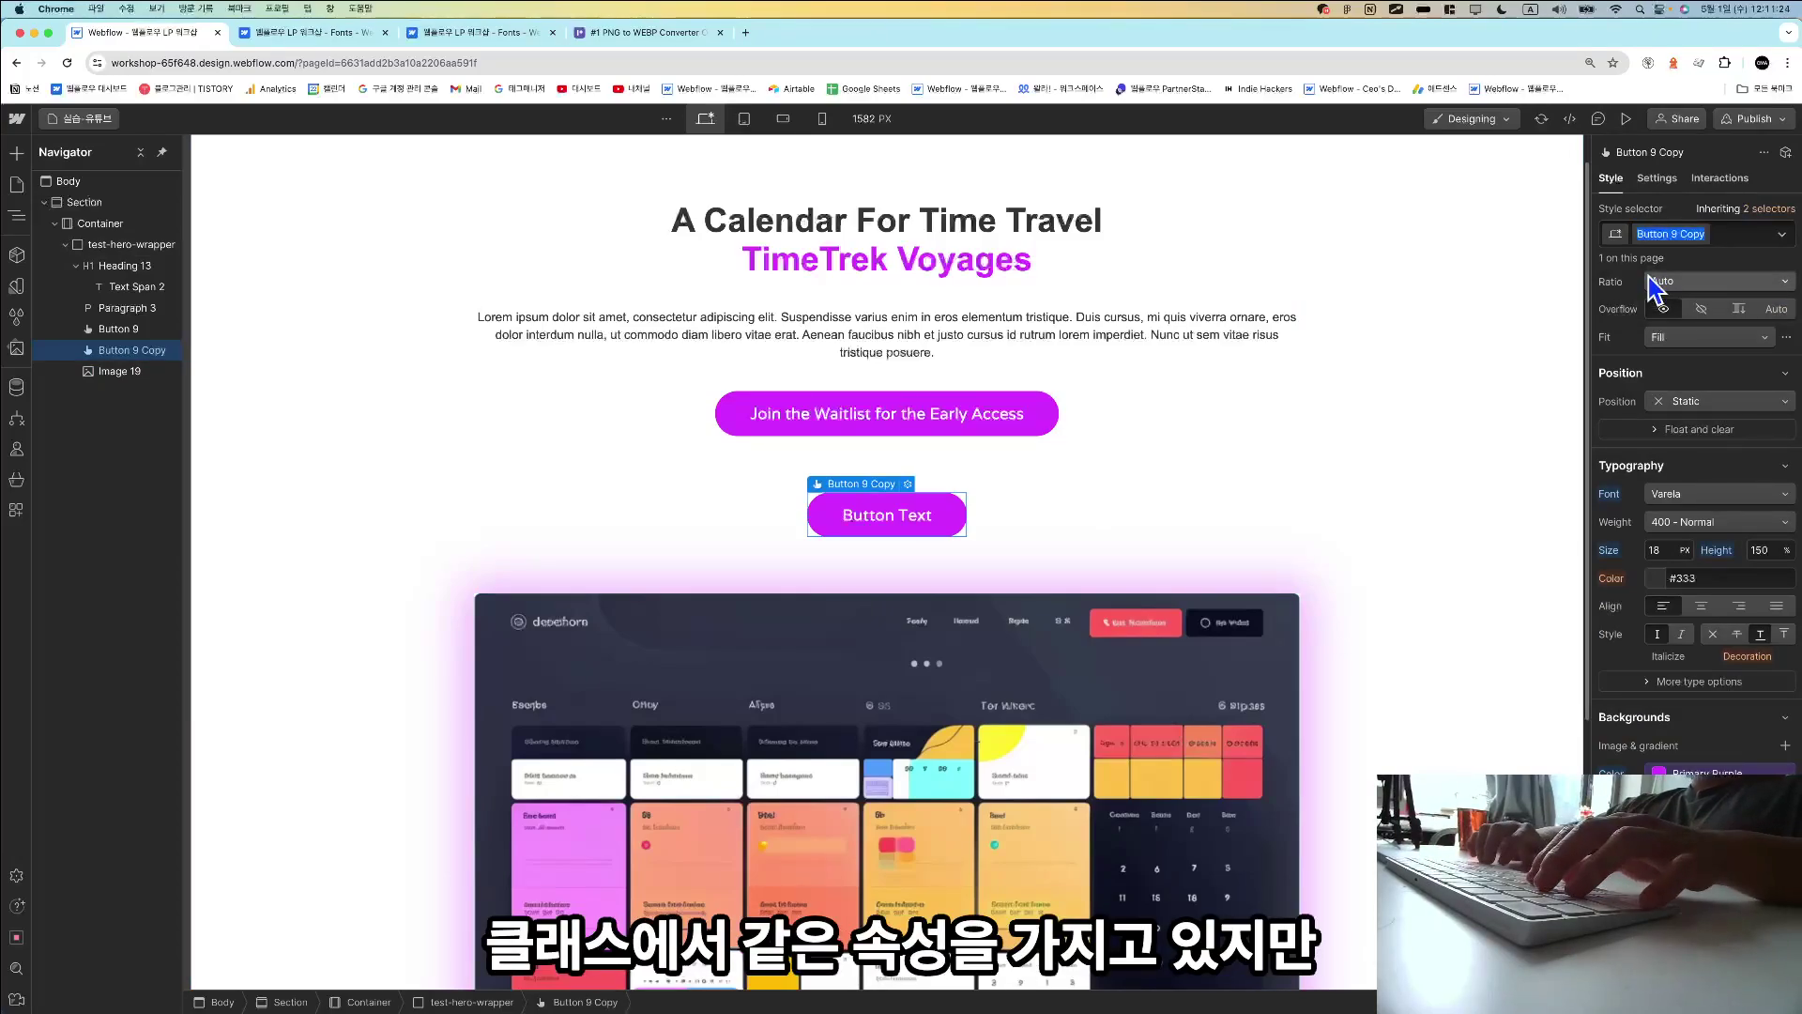
key(BackSpace)
key(BackSpace)
key(BackSpace)
key(BackSpace)
key(BackSpace)
text(-2)
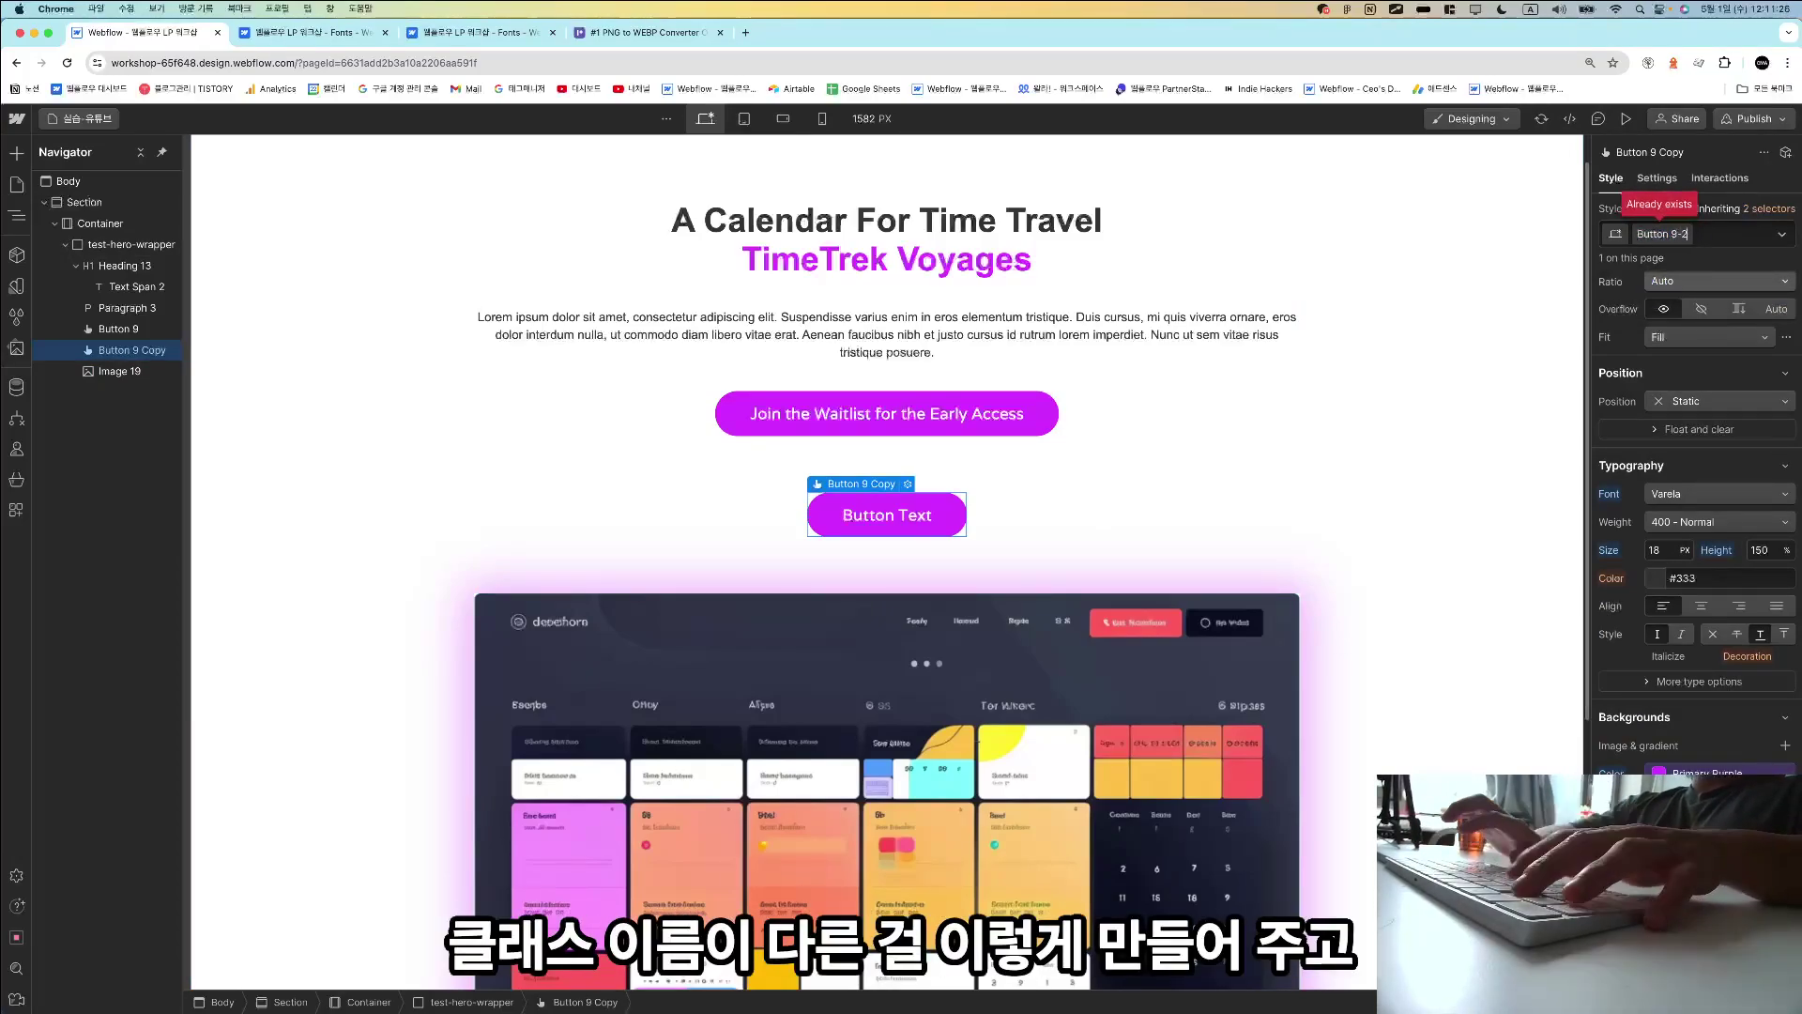
key(Return)
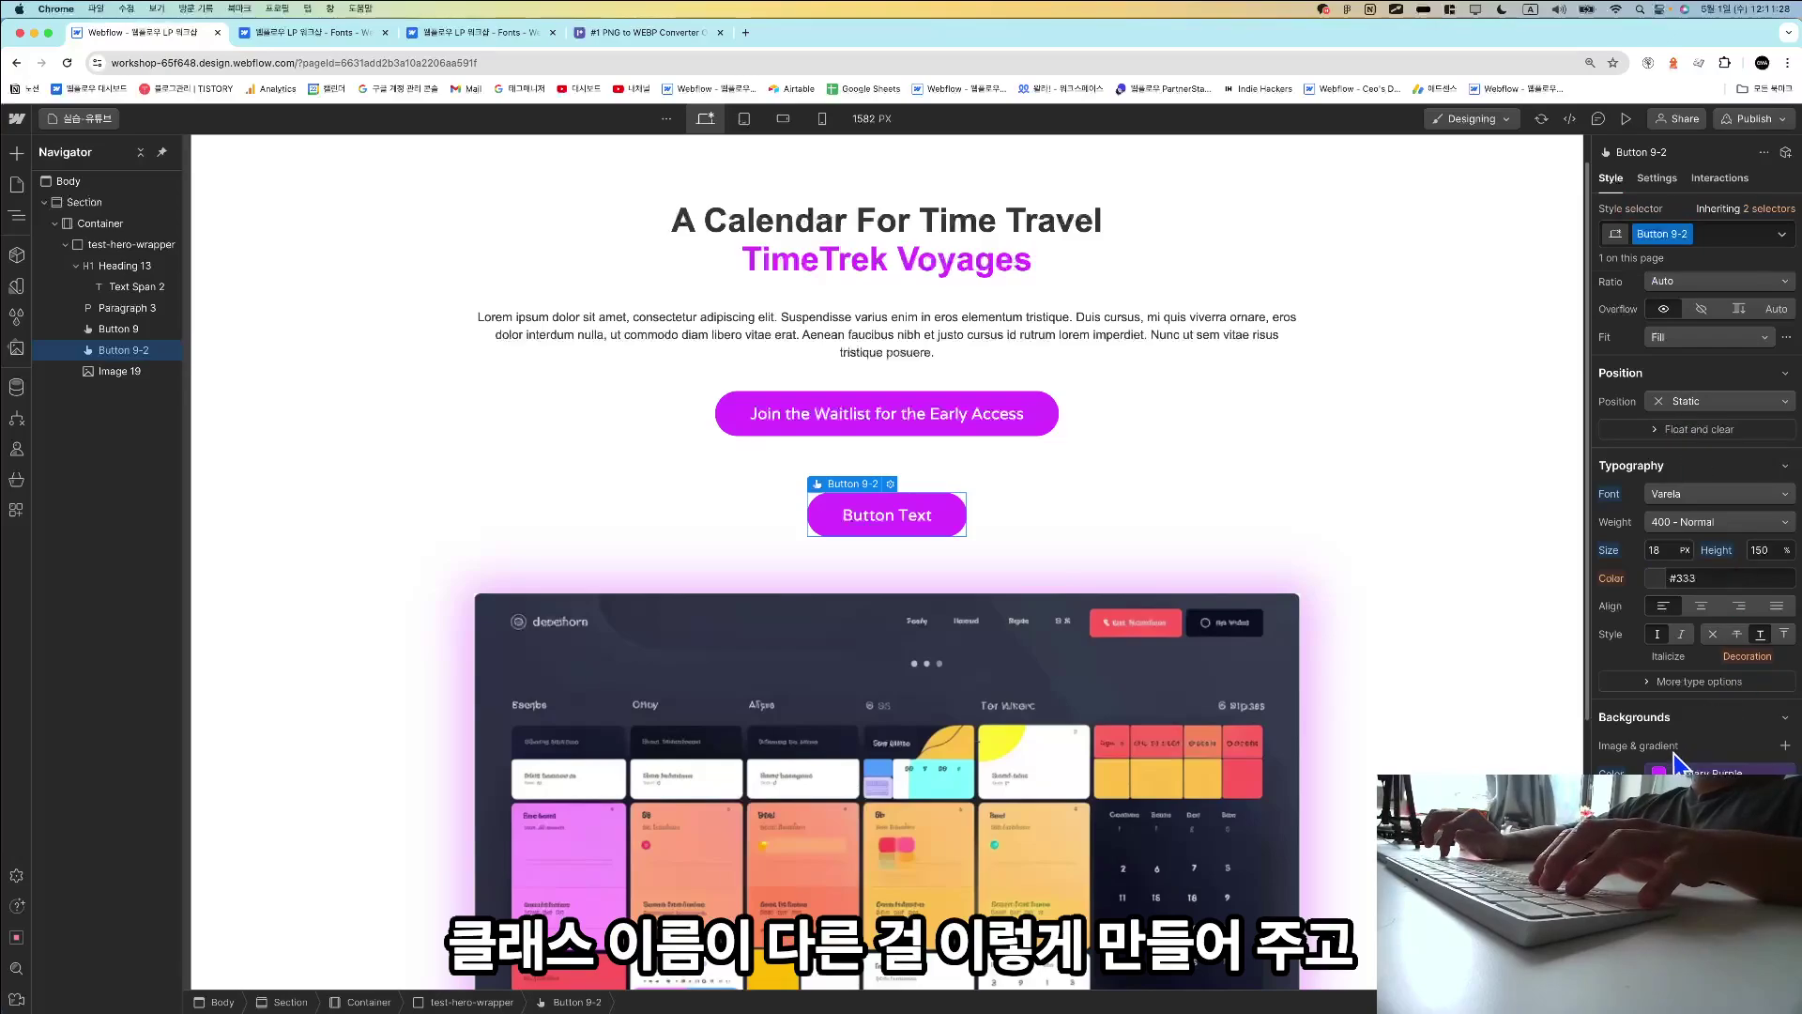
Try a Pink400 background on the Button 9-2 class, and undo the changes back to the original Button 9 class.
click(1715, 775)
click(1675, 882)
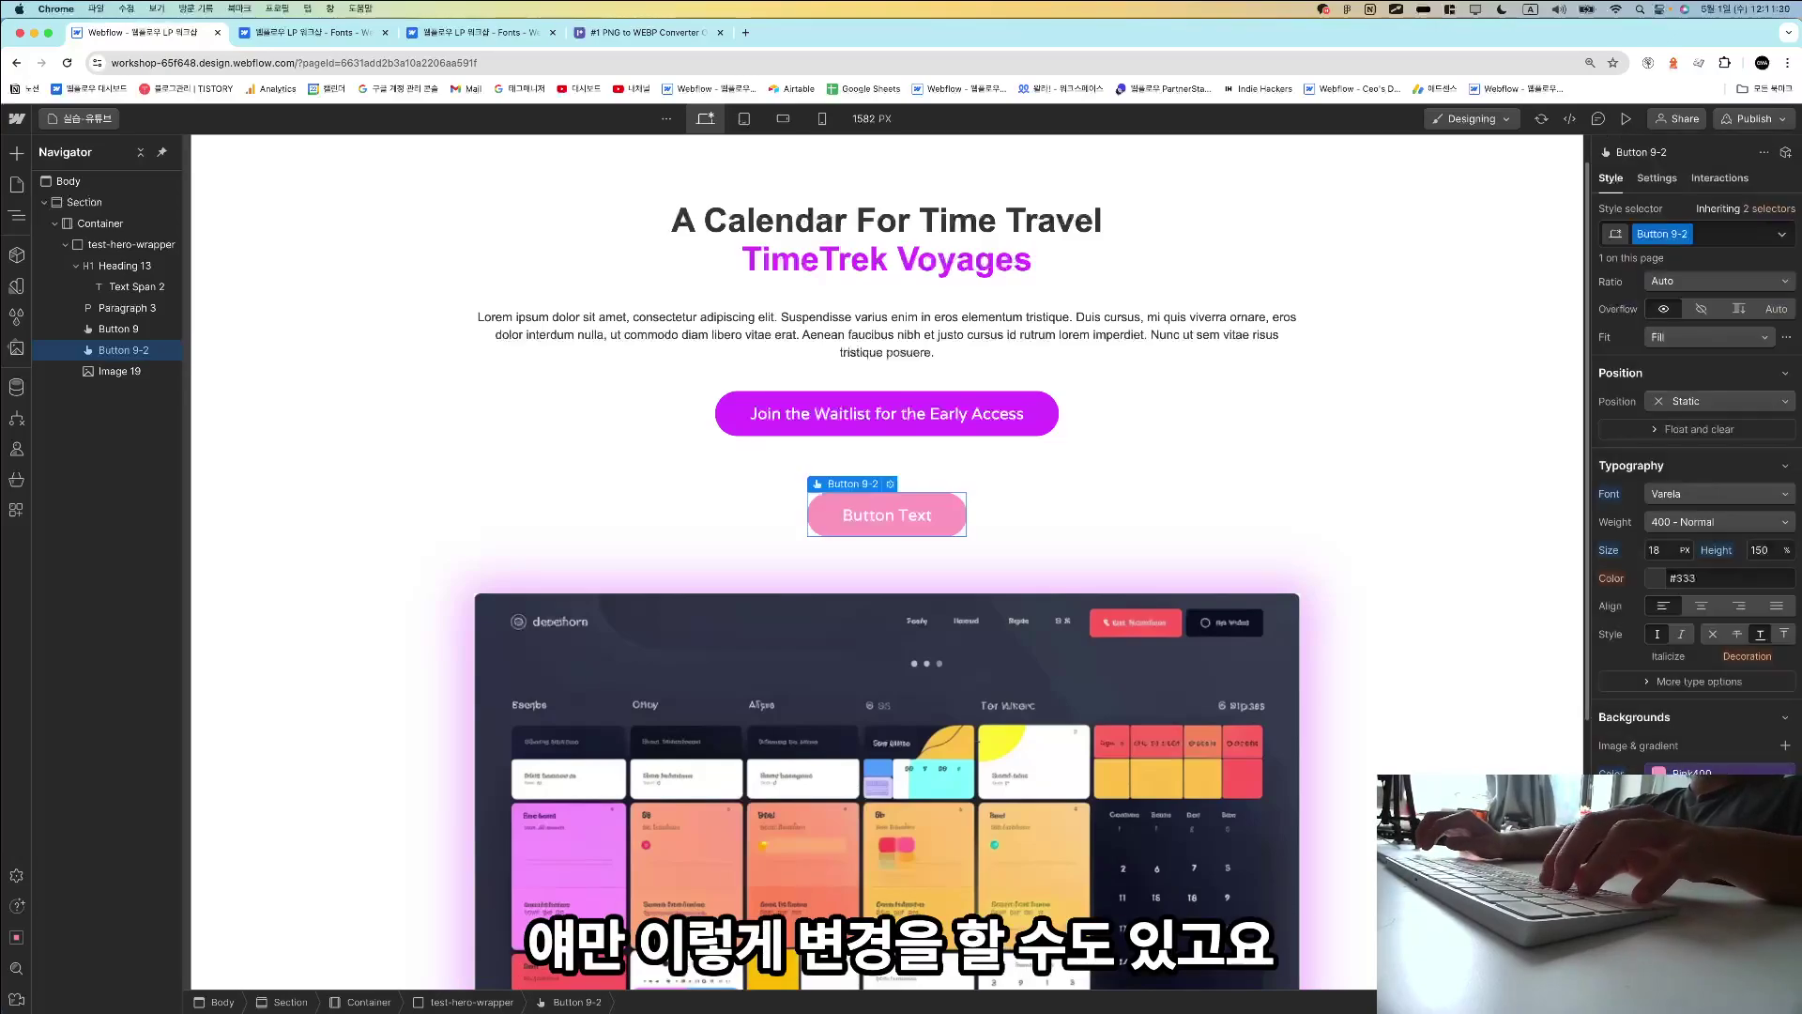
key(super+z)
key(super+z)
key(super+z)
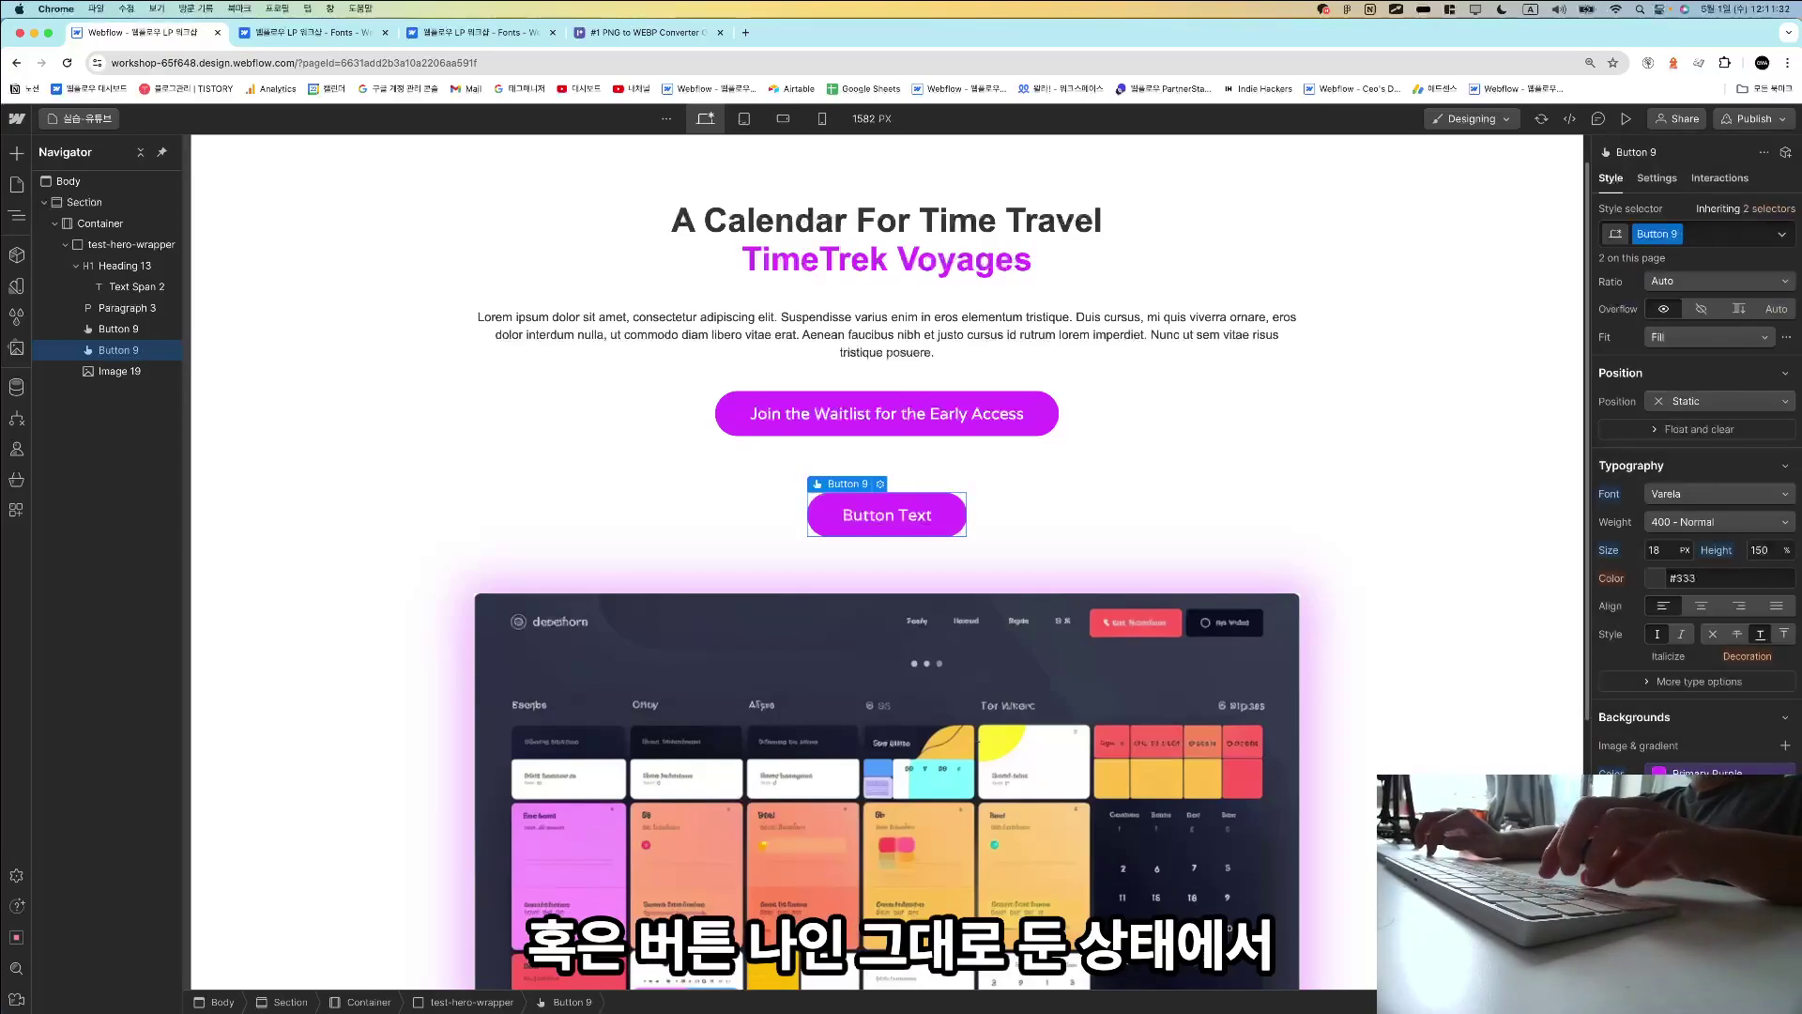
Add a bg-color-red combo class to the second button and set its background color to Pink500.
click(1734, 235)
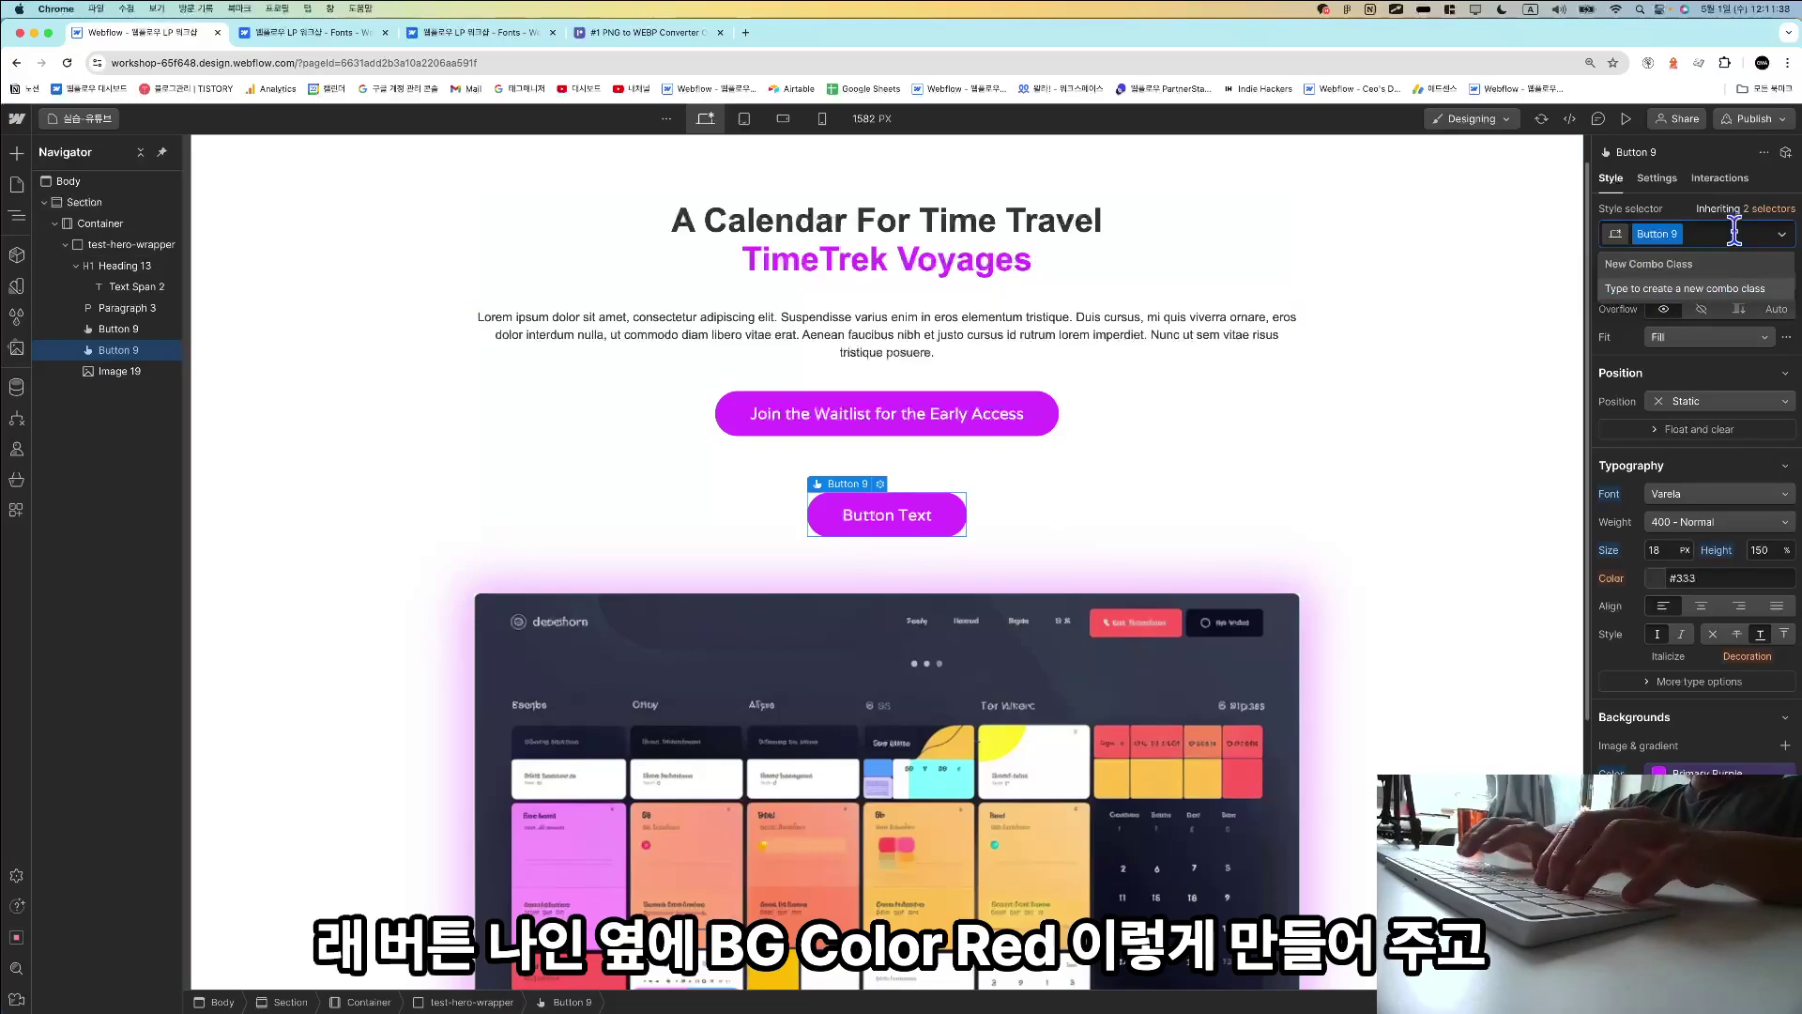
text(bg-)
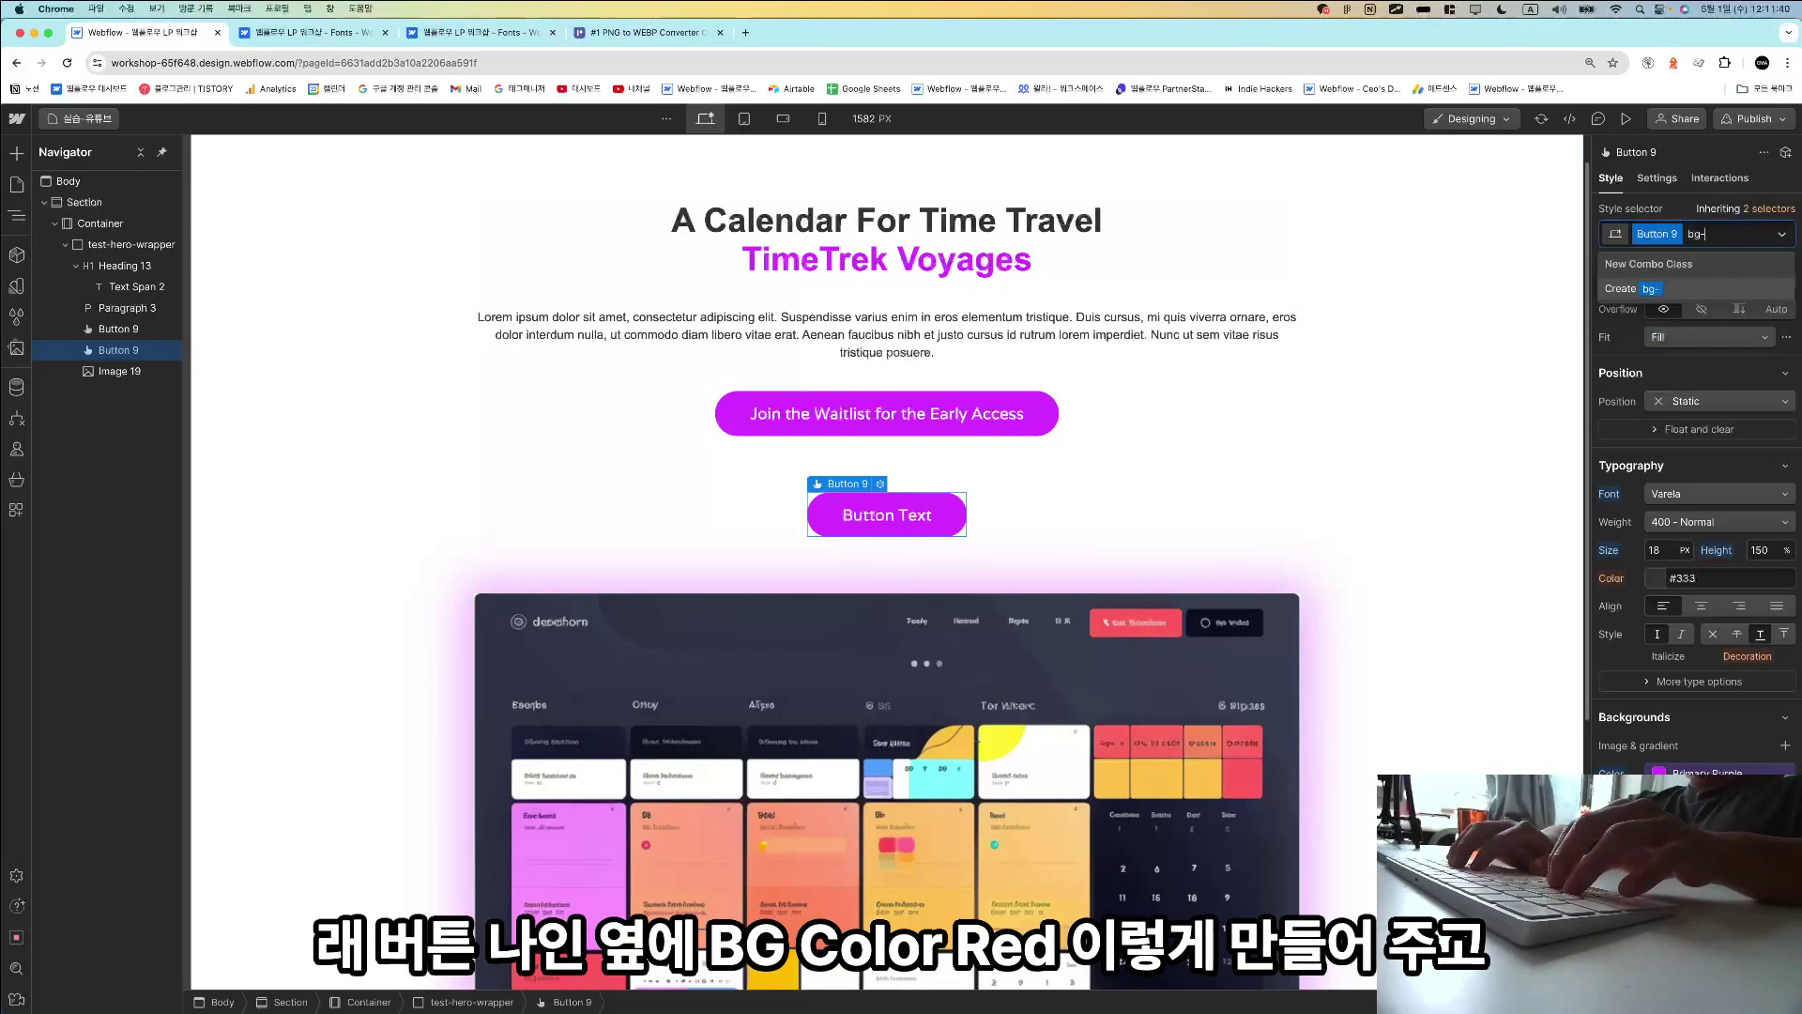
text(color-red)
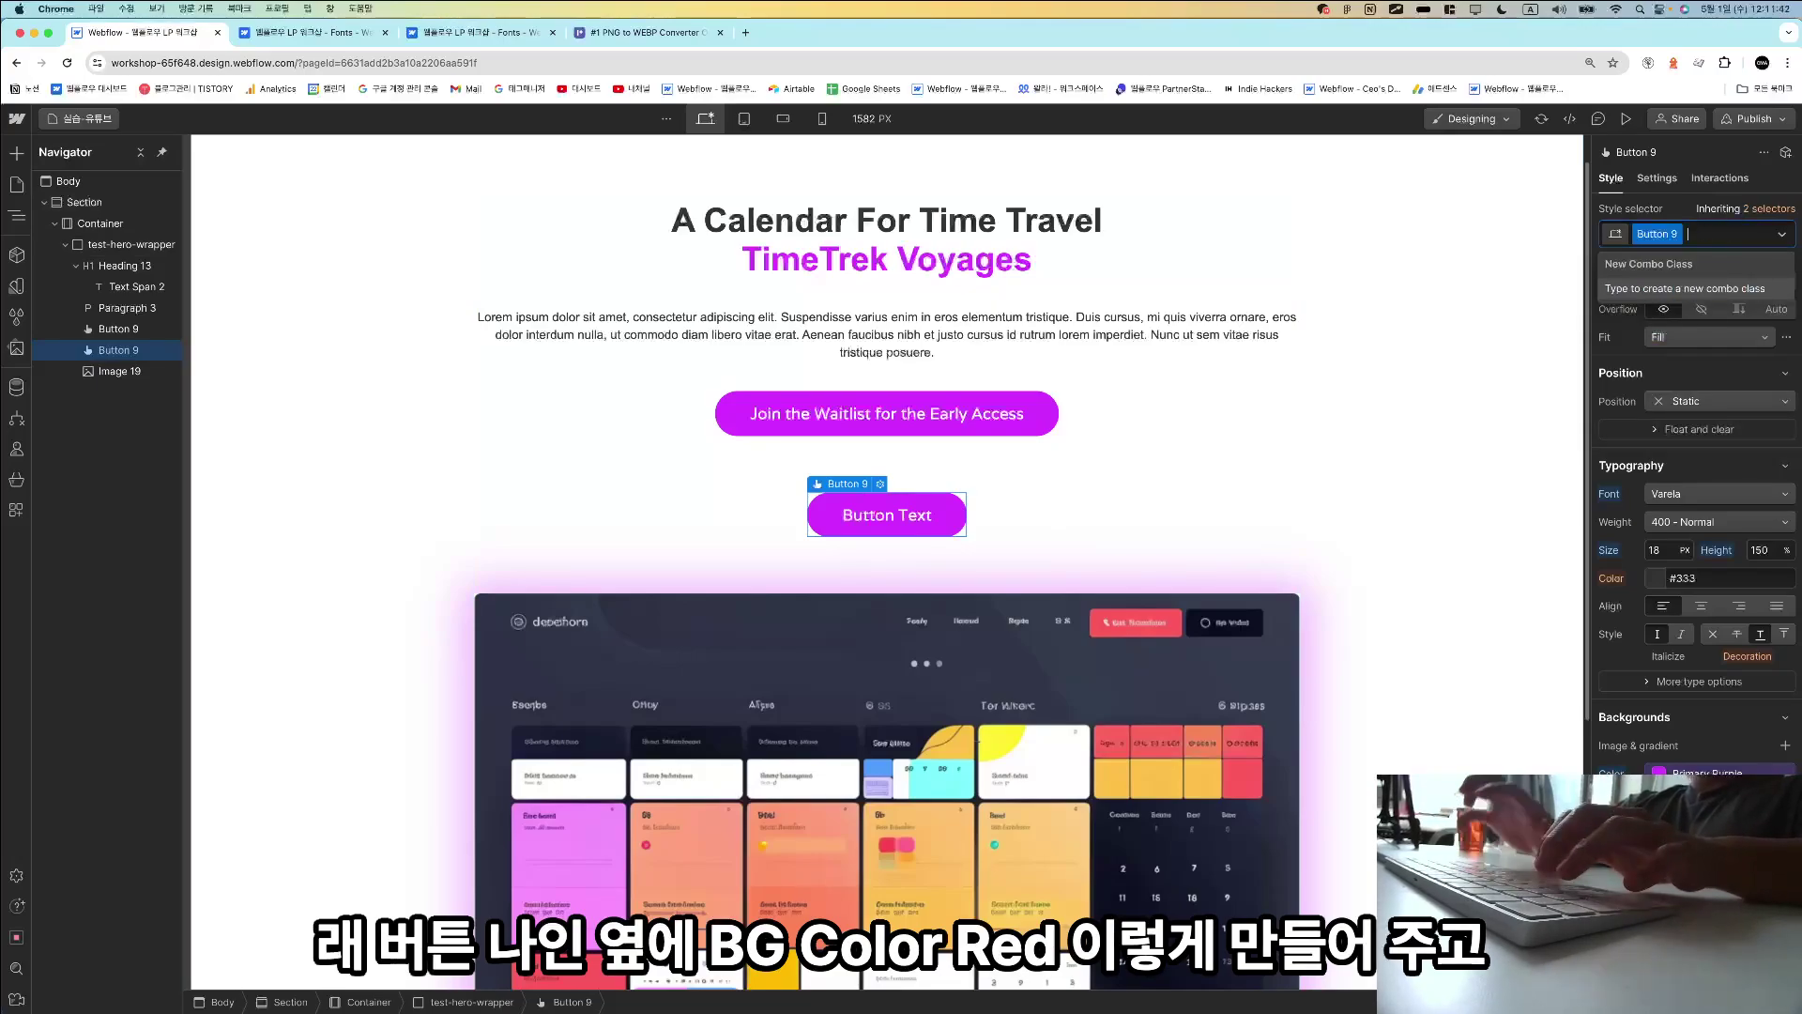
key(Return)
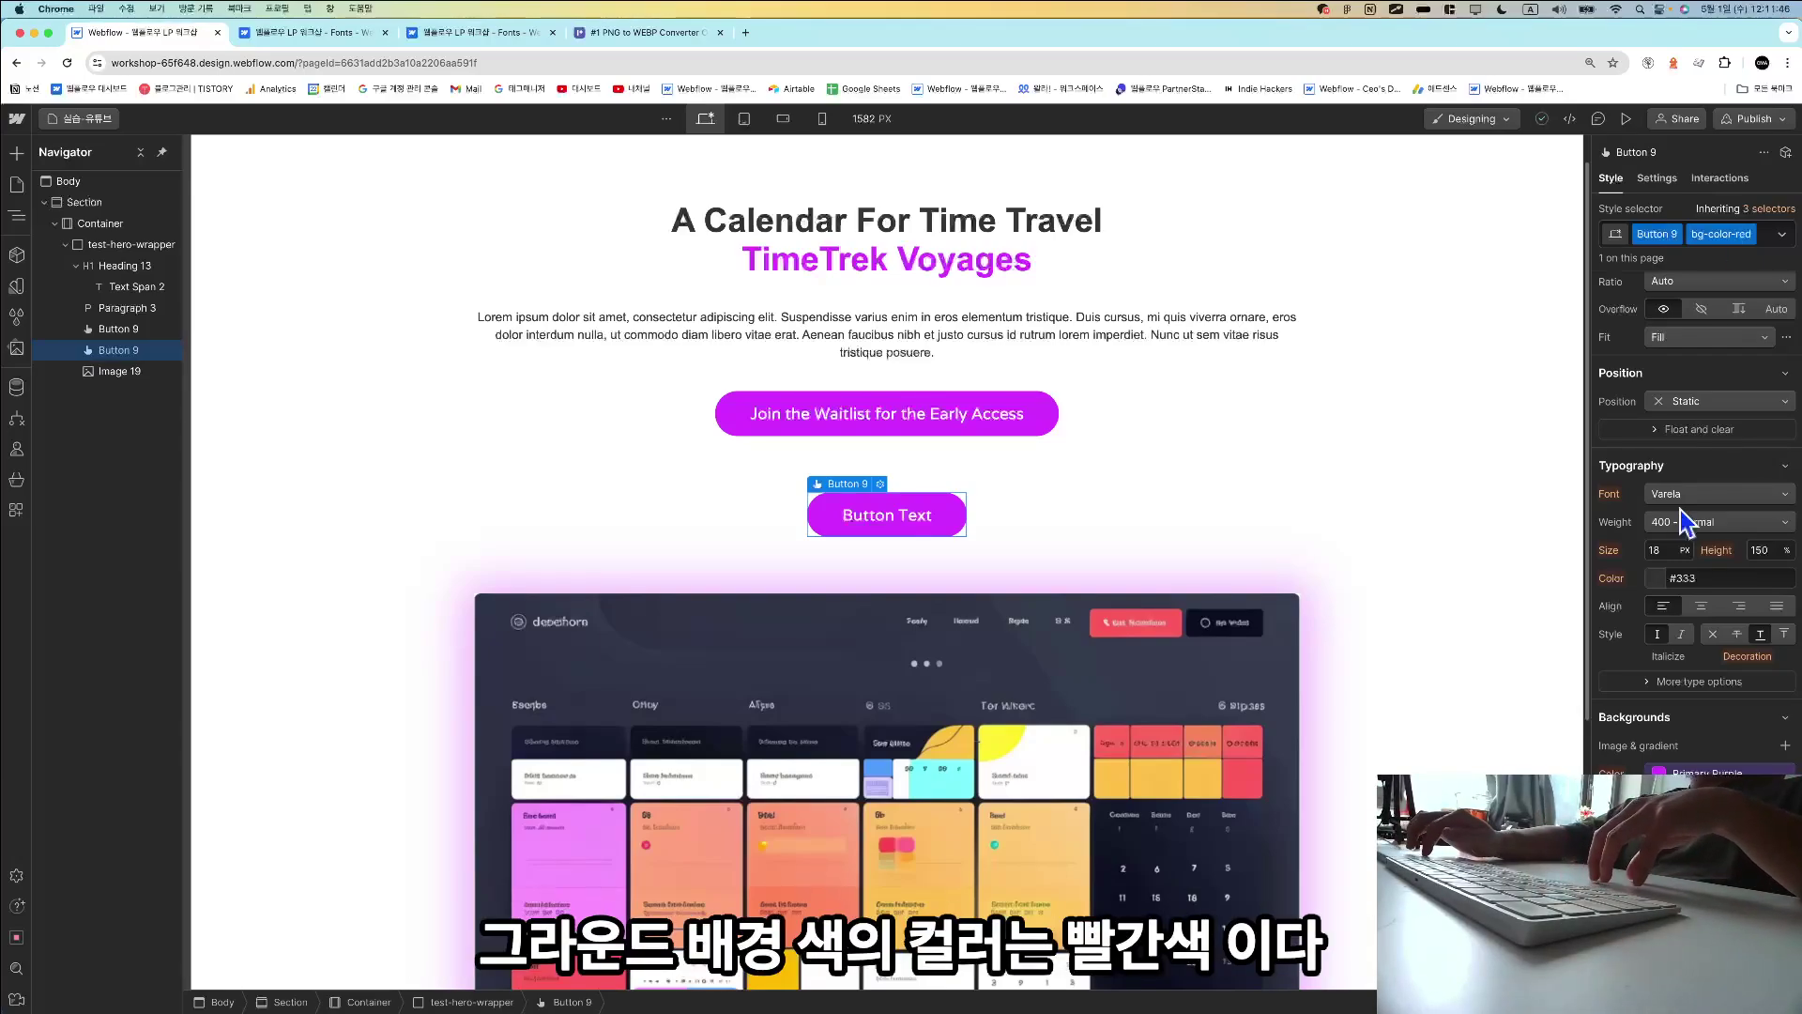
click(1708, 776)
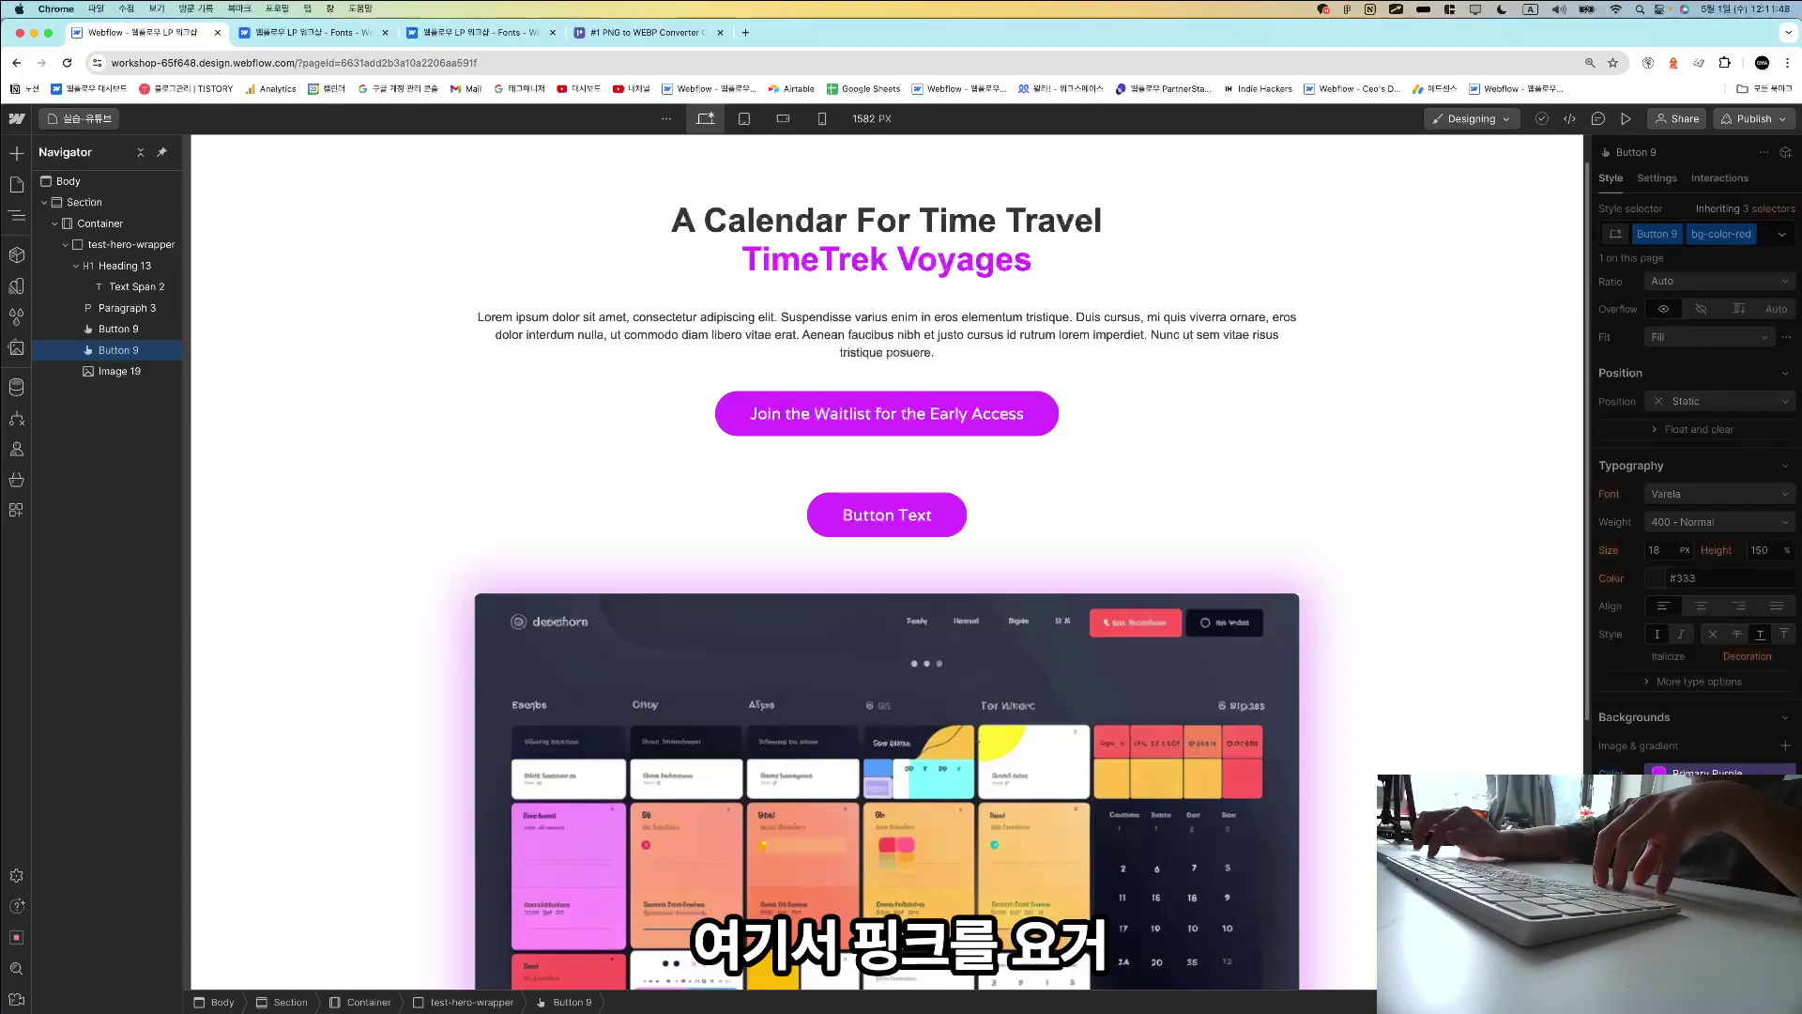
click(1699, 845)
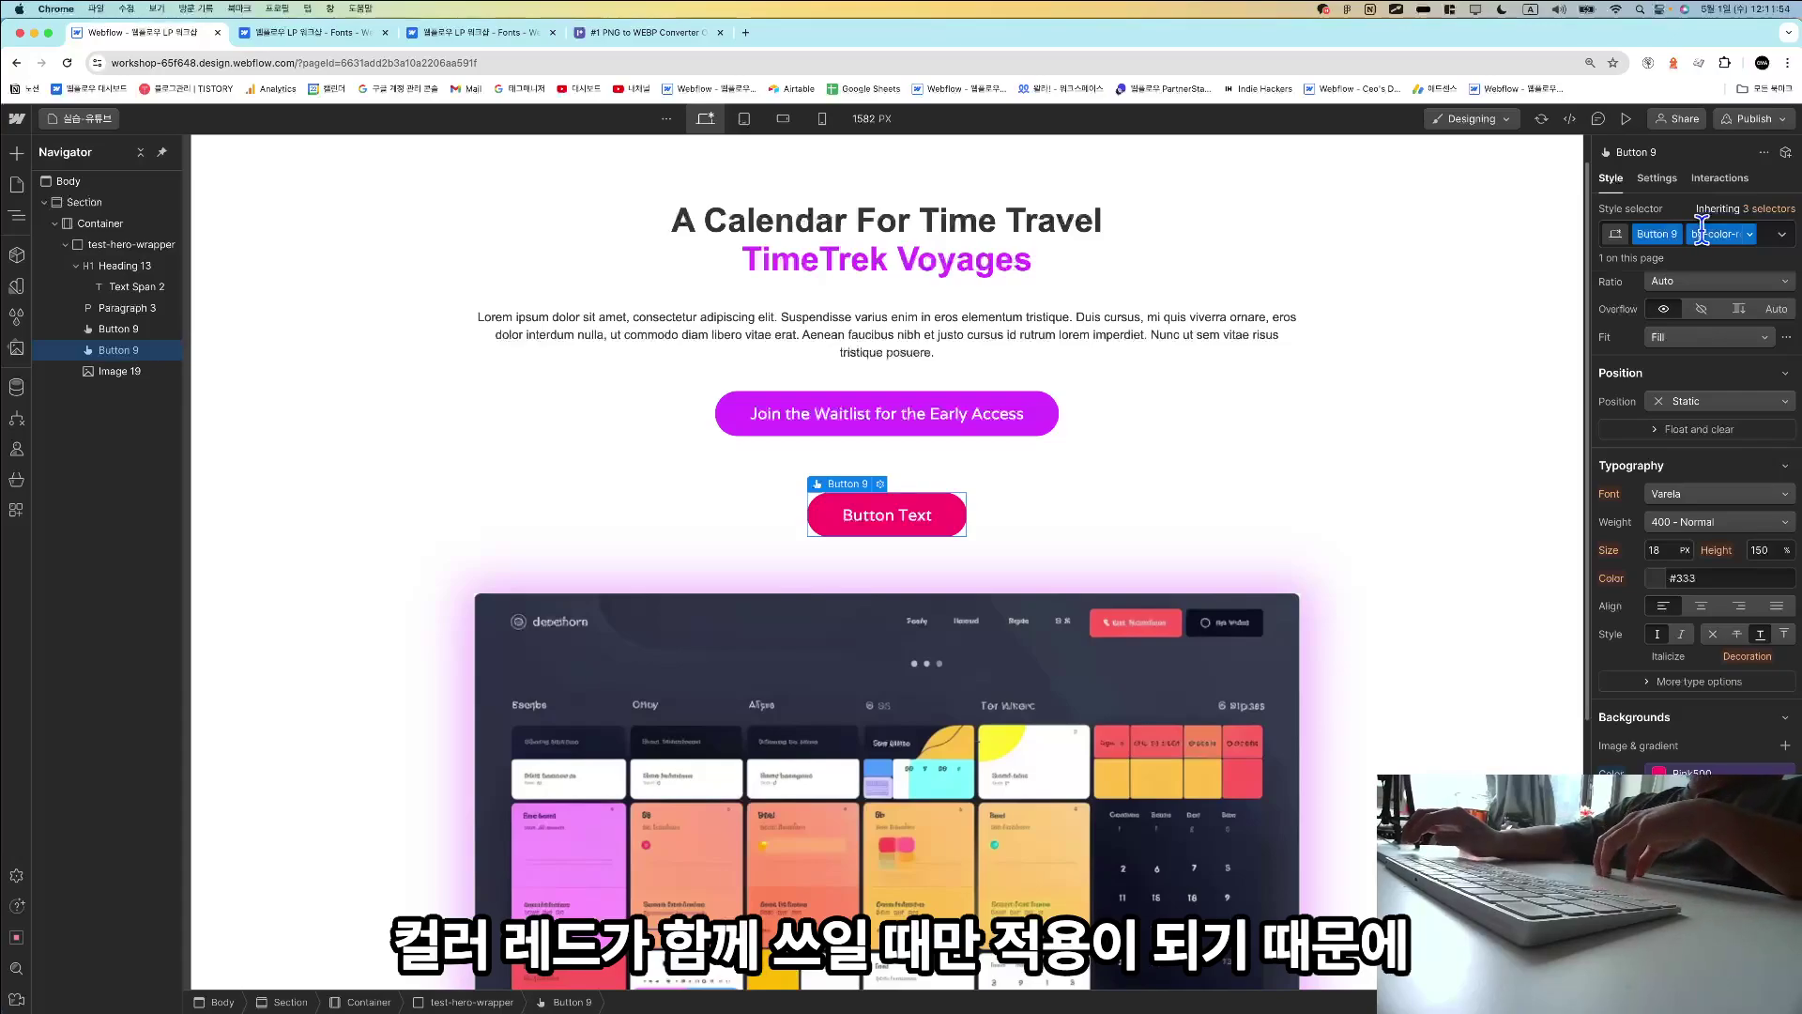
Add a further combo class named 4444444 to the second button and set its background to blue.
click(1765, 236)
text(4444444)
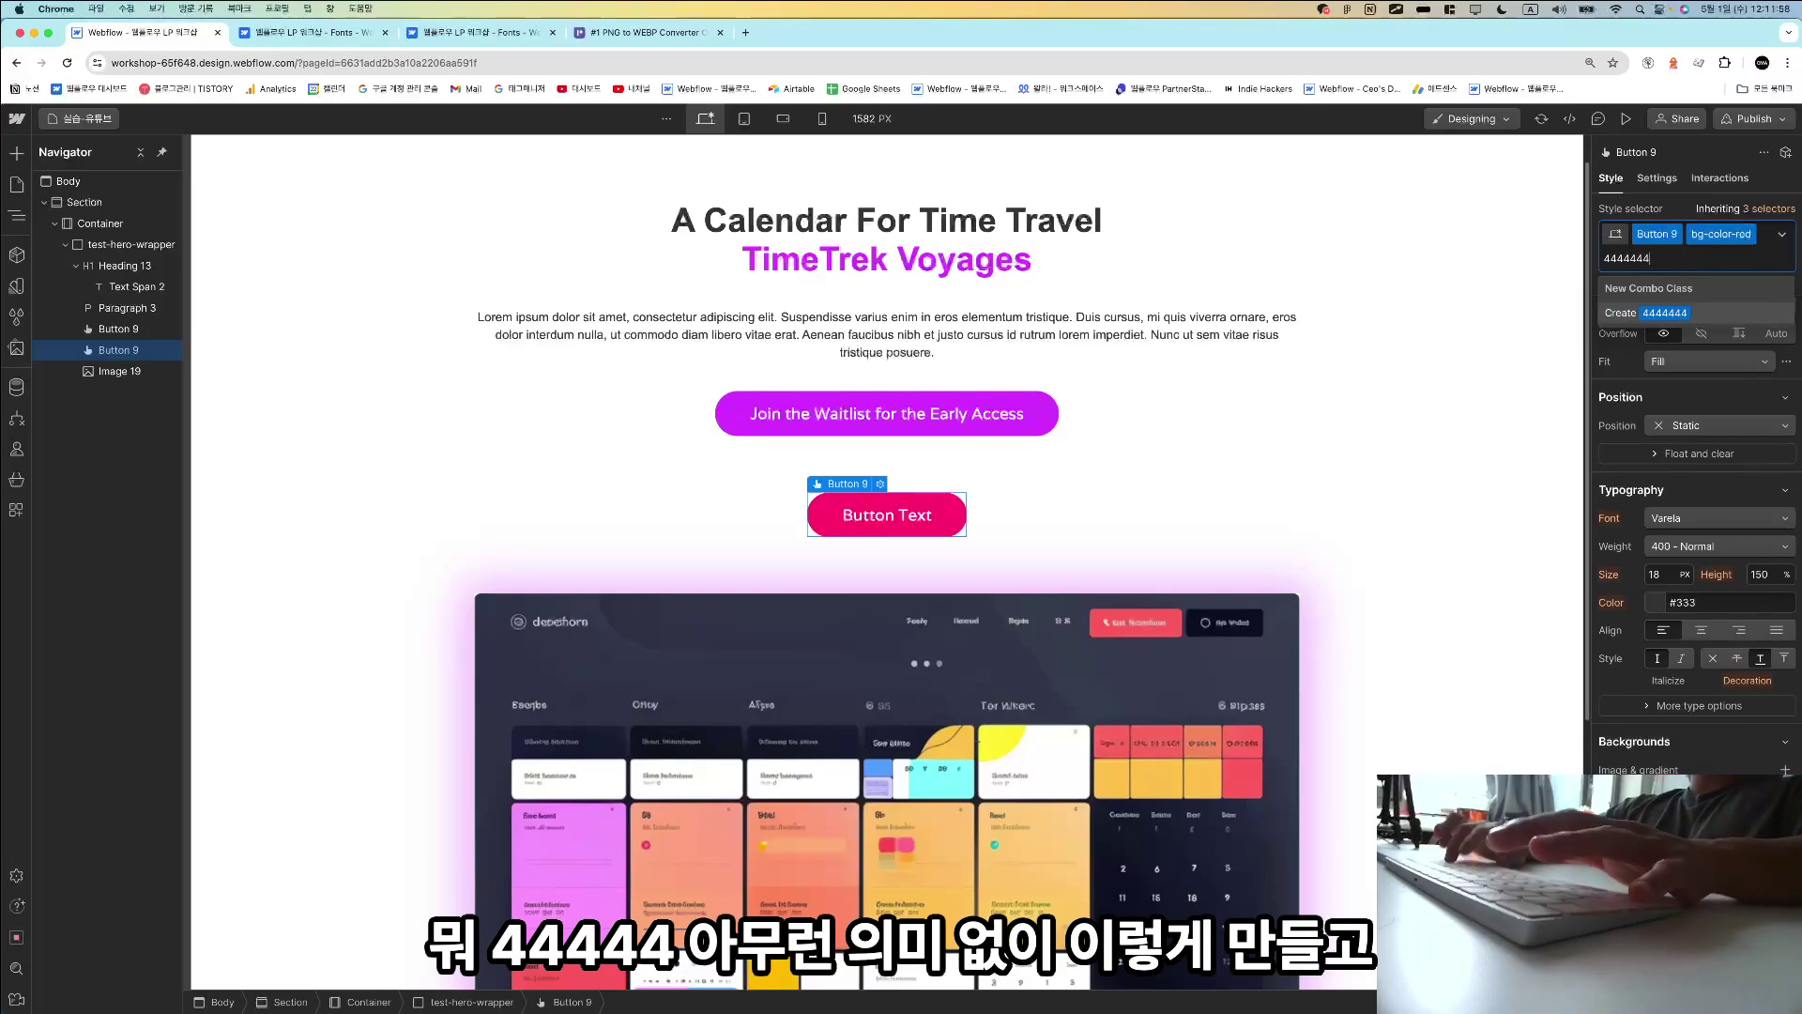
key(Return)
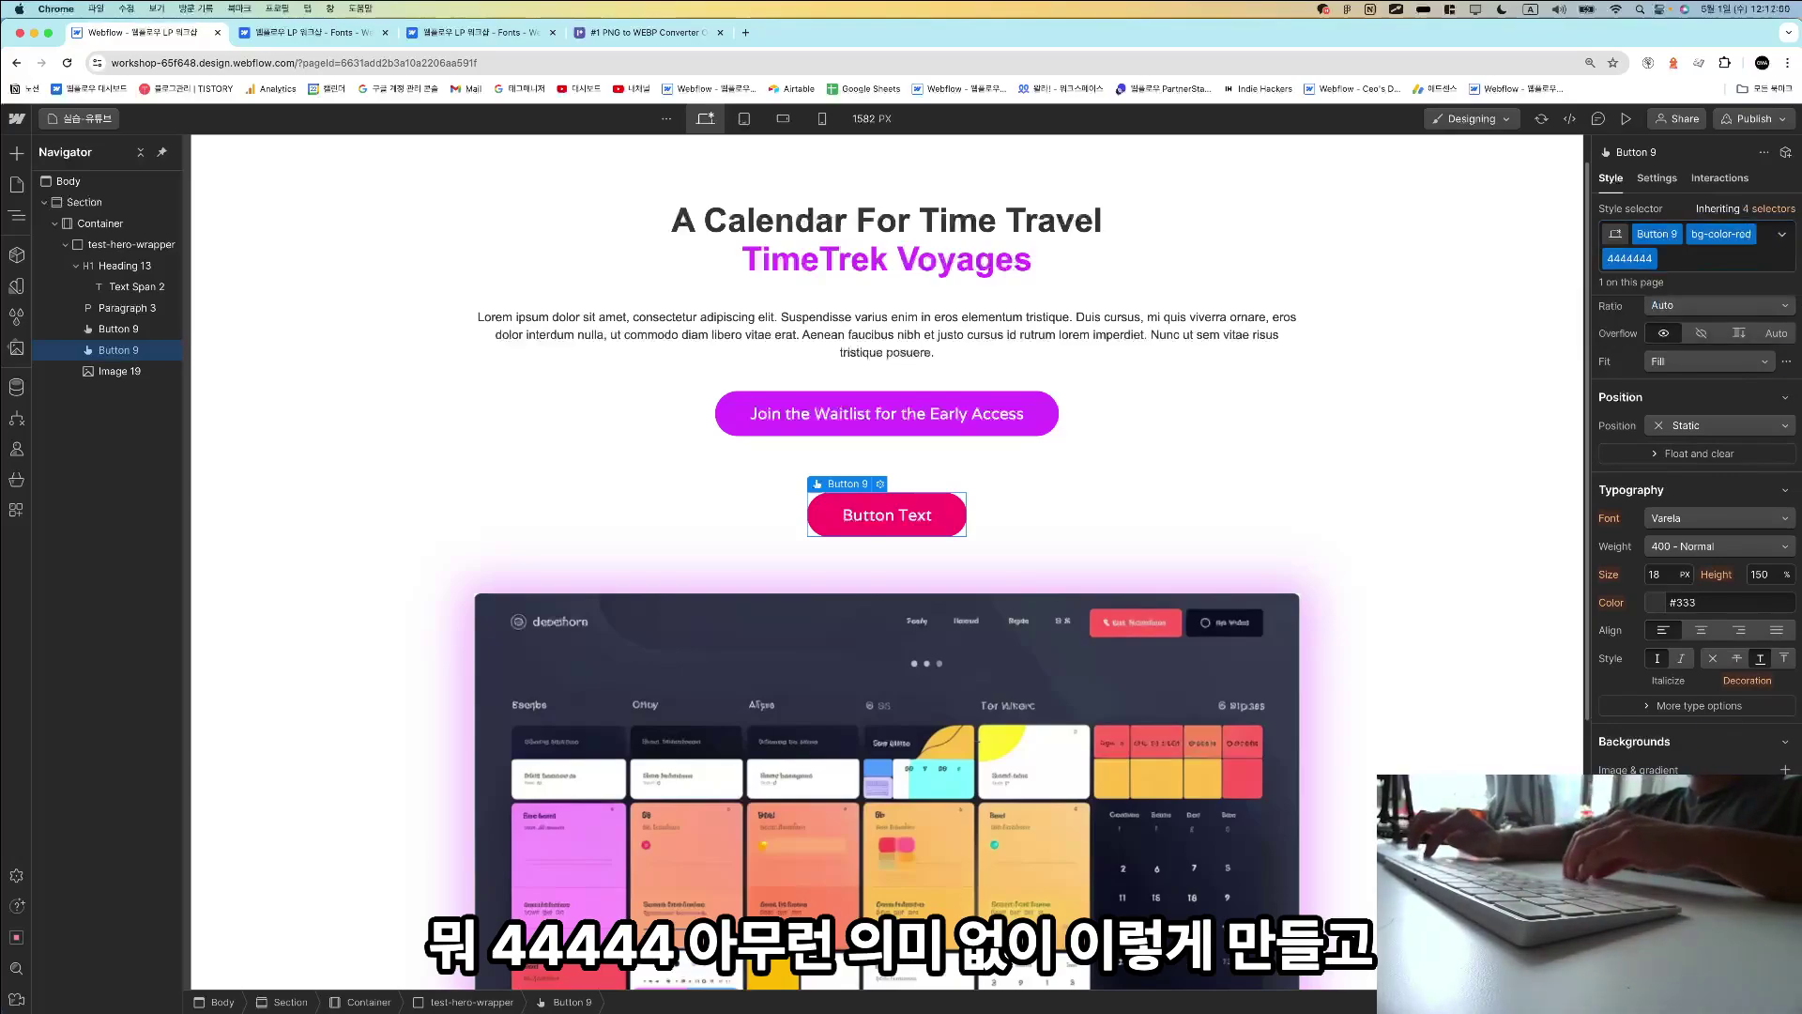
click(1655, 797)
click(1753, 849)
click(1753, 873)
key(Escape)
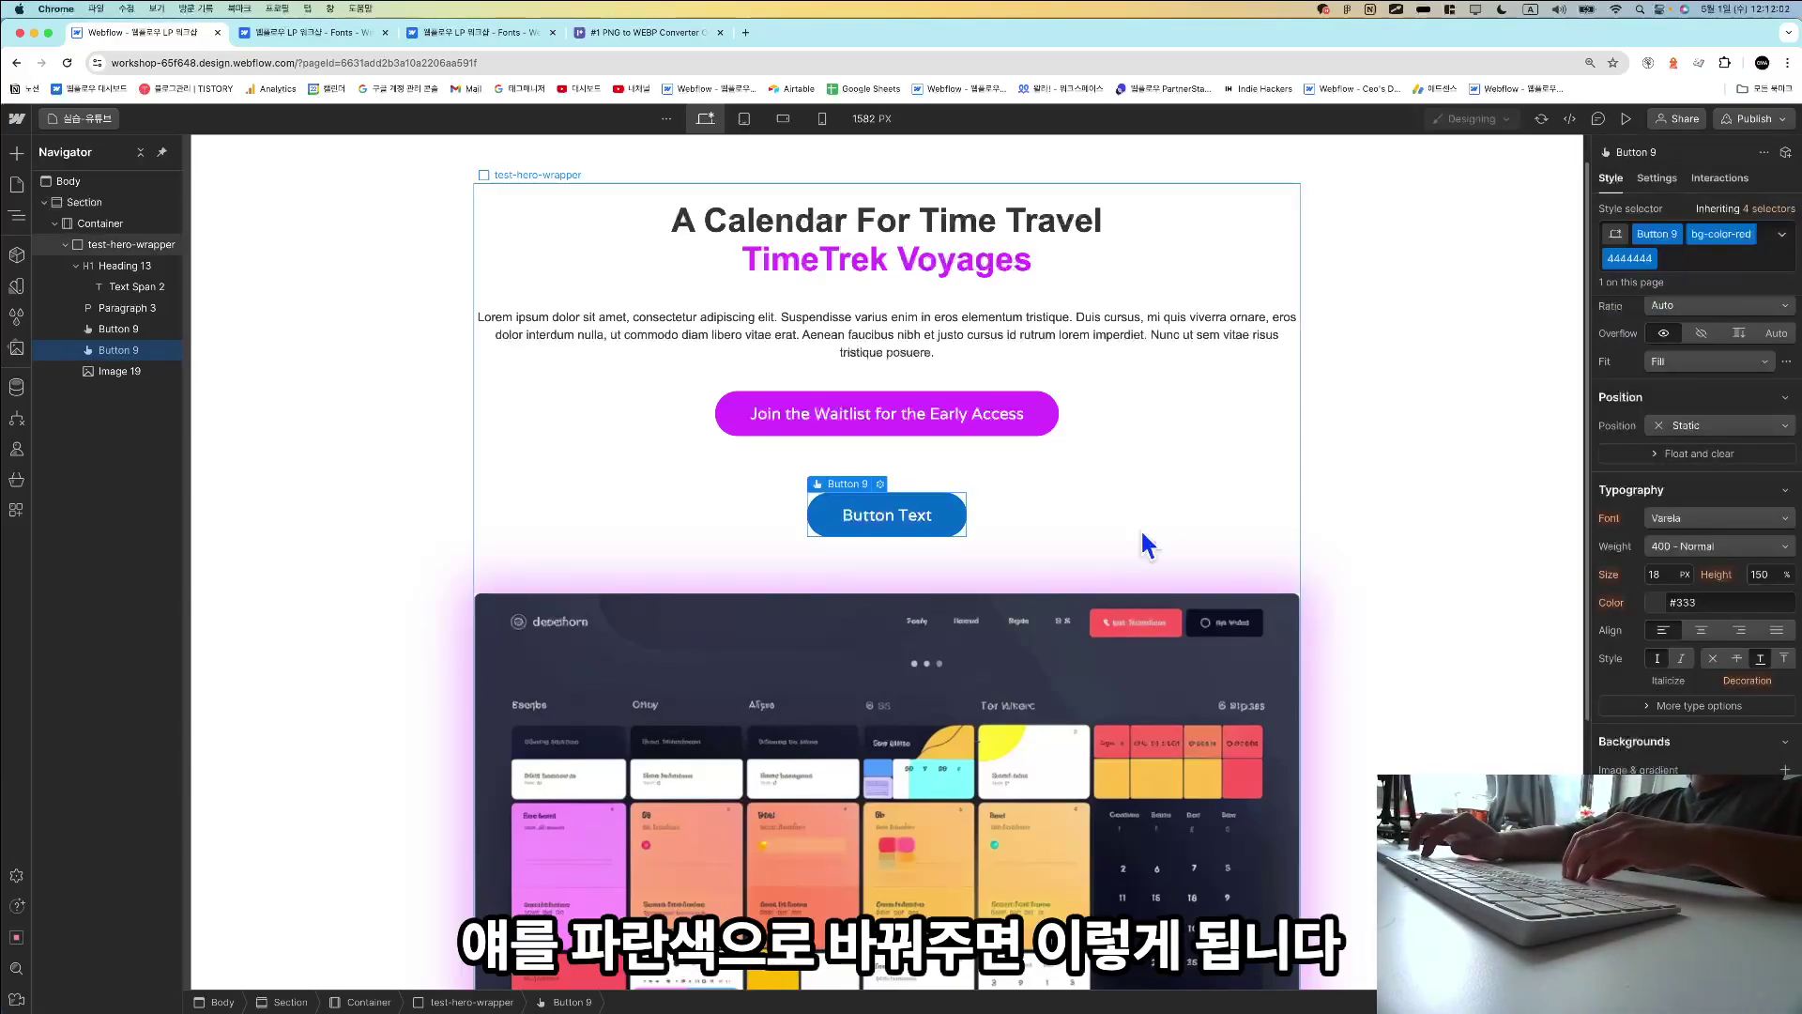
Select the waitlist button and add a combo class named 44444 beside Button 9.
click(1013, 417)
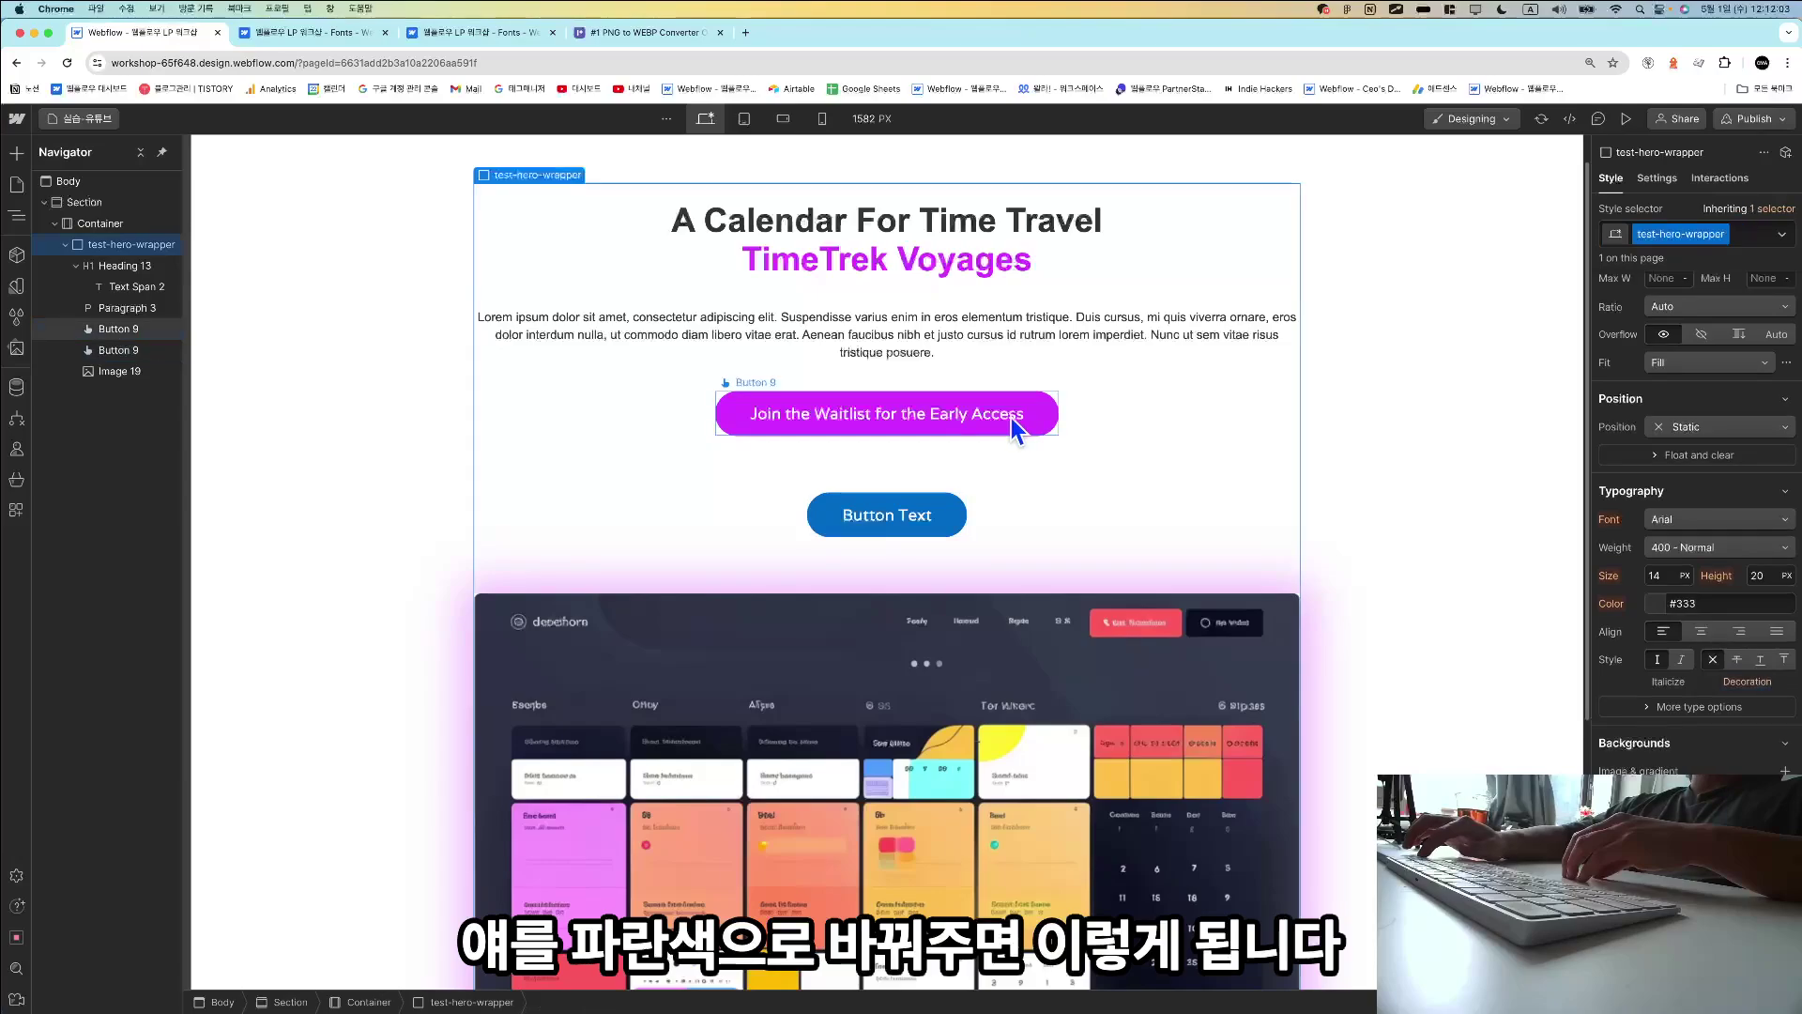
click(1731, 235)
text(444)
key(Return)
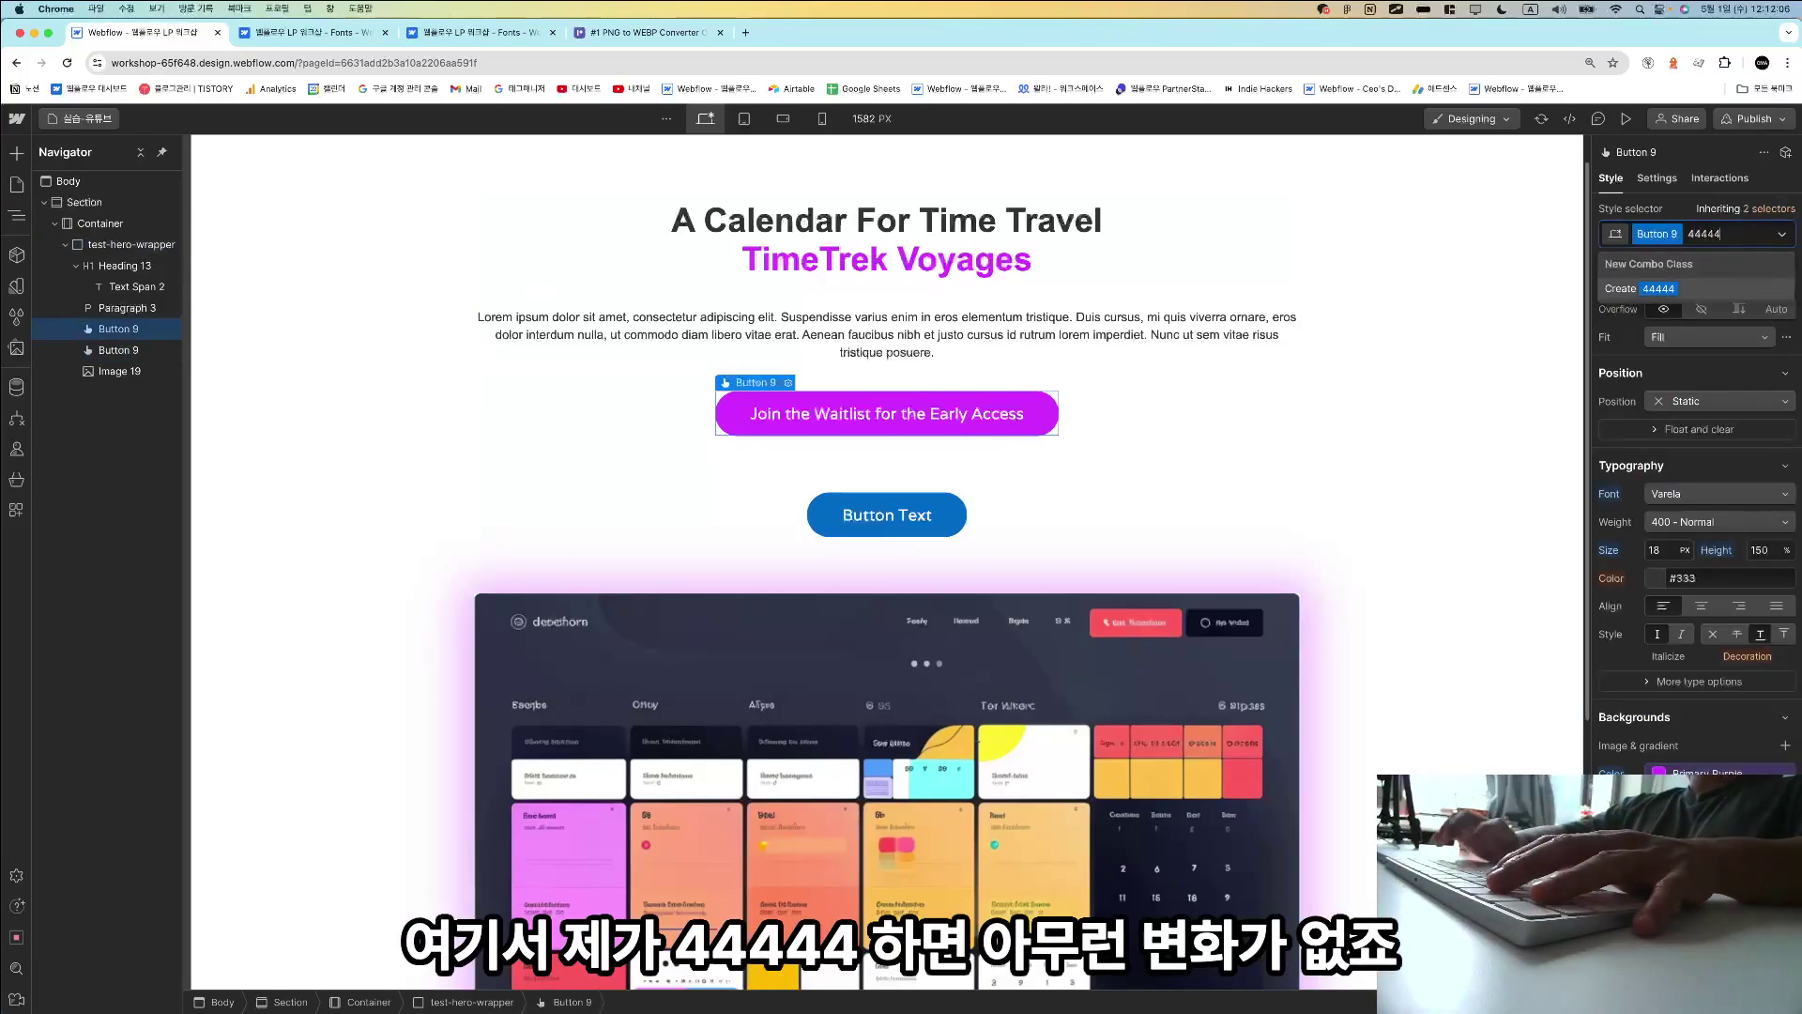
Confirm the new 44444 combo class on the waitlist button.
text(44)
key(Return)
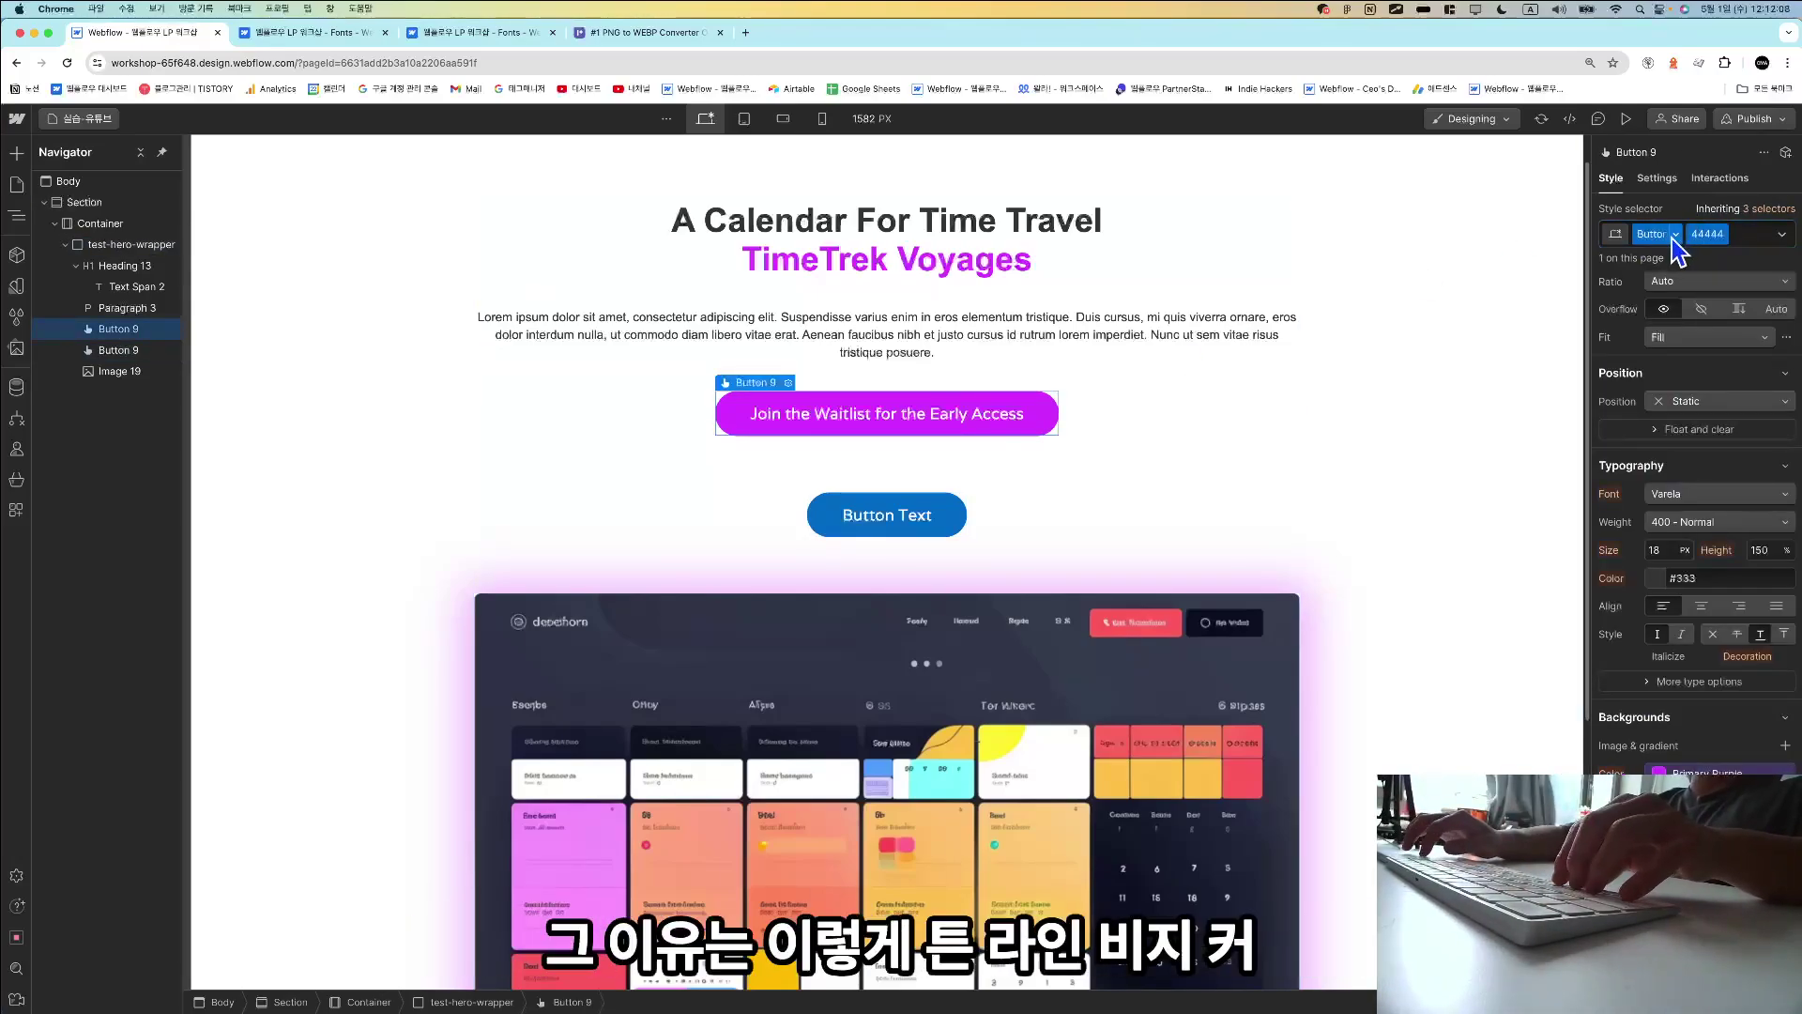
Strip the combo classes from the second button below the waitlist button, and delete that button.
click(955, 517)
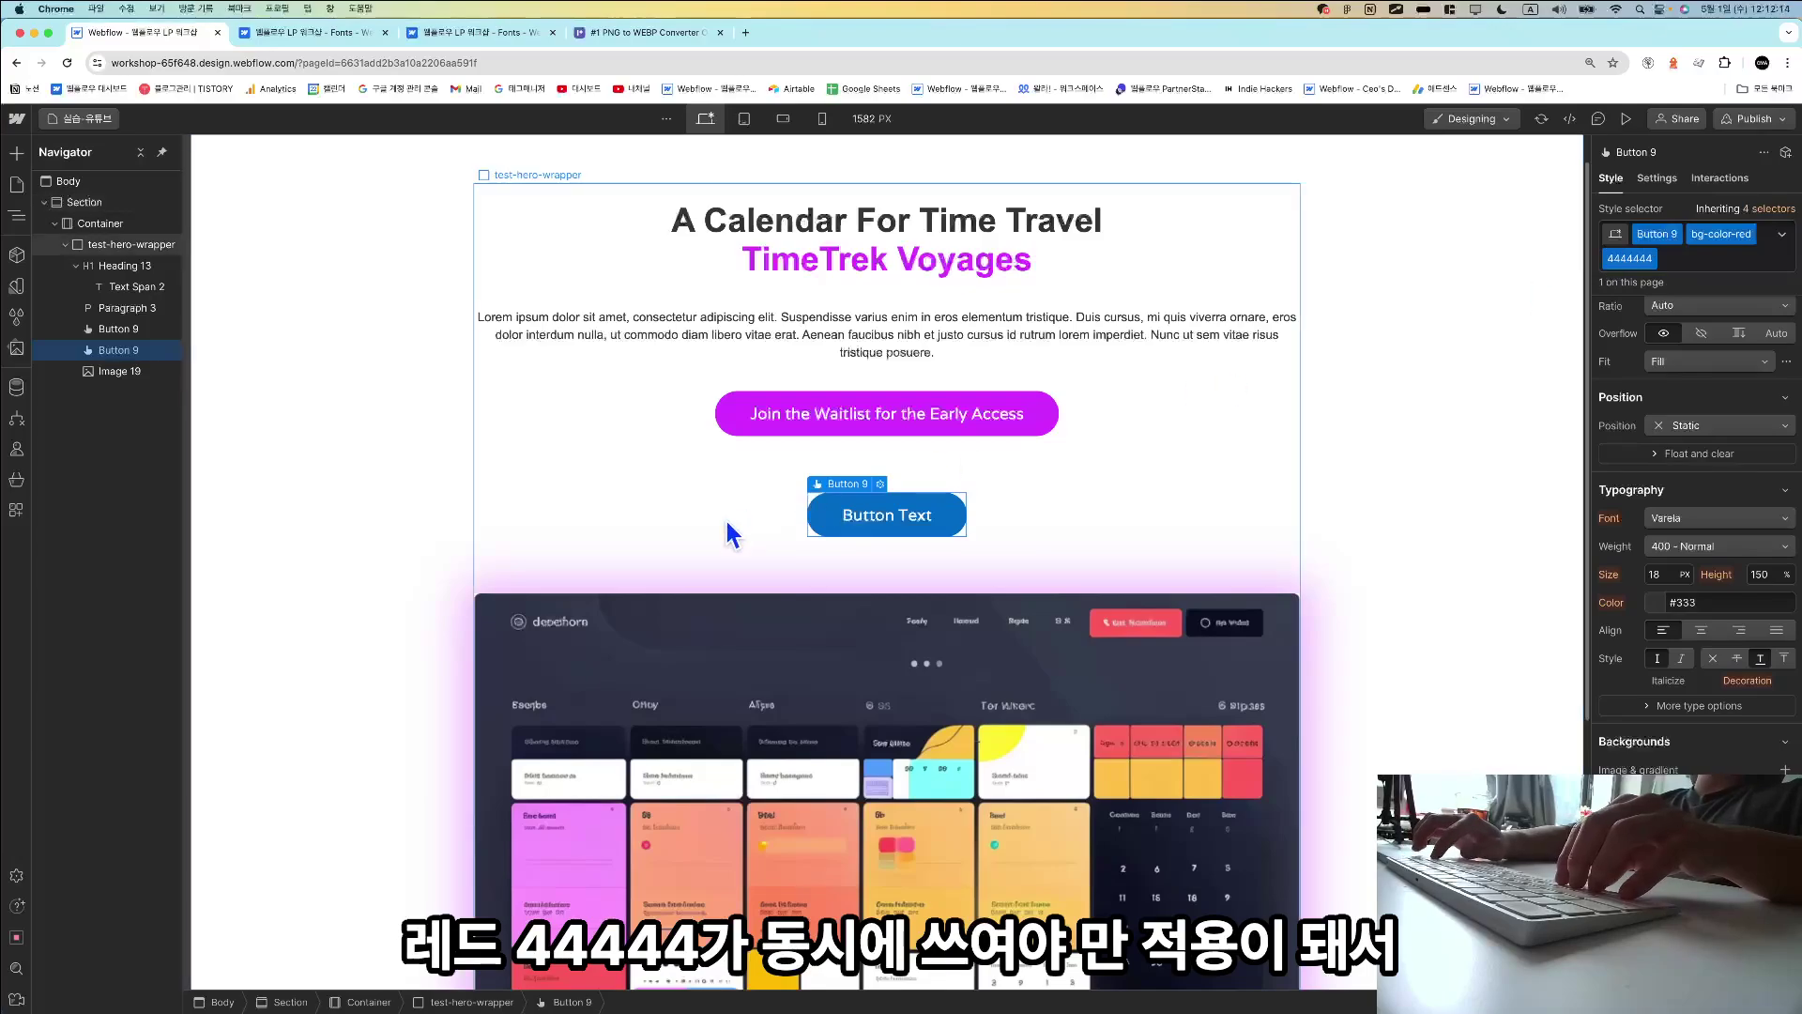
key(BackSpace)
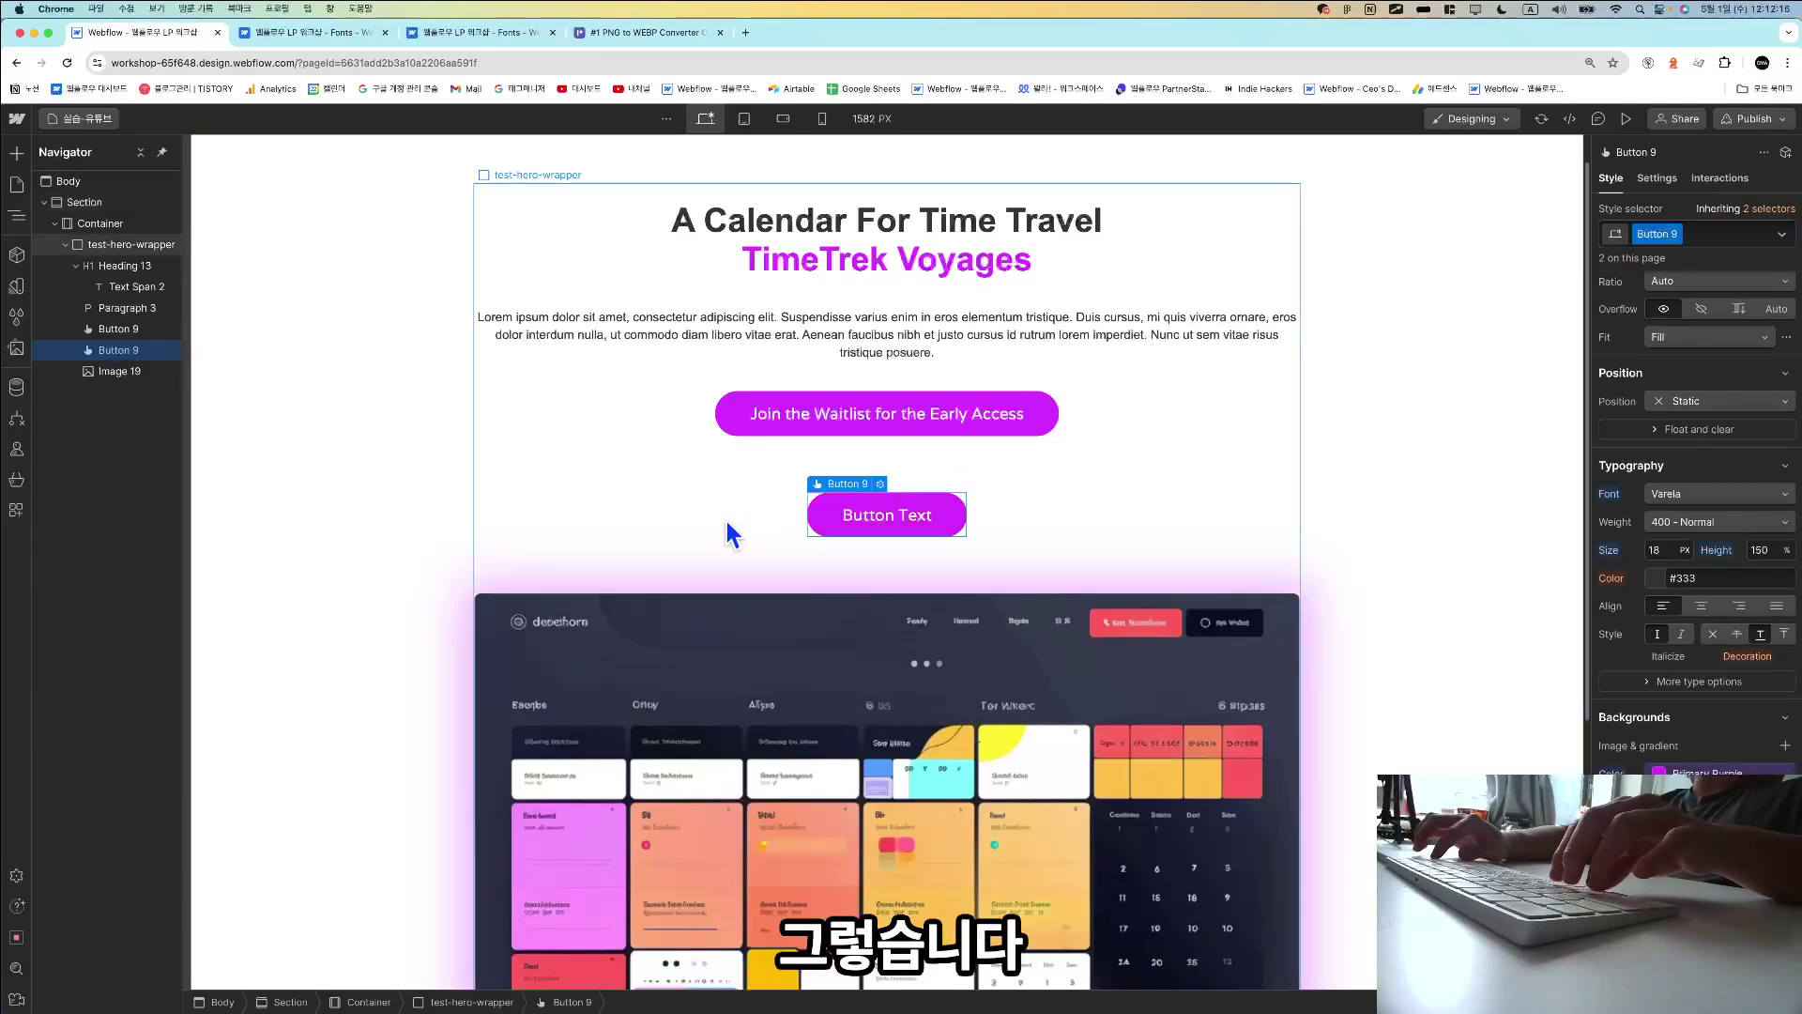
key(BackSpace)
key(Delete)
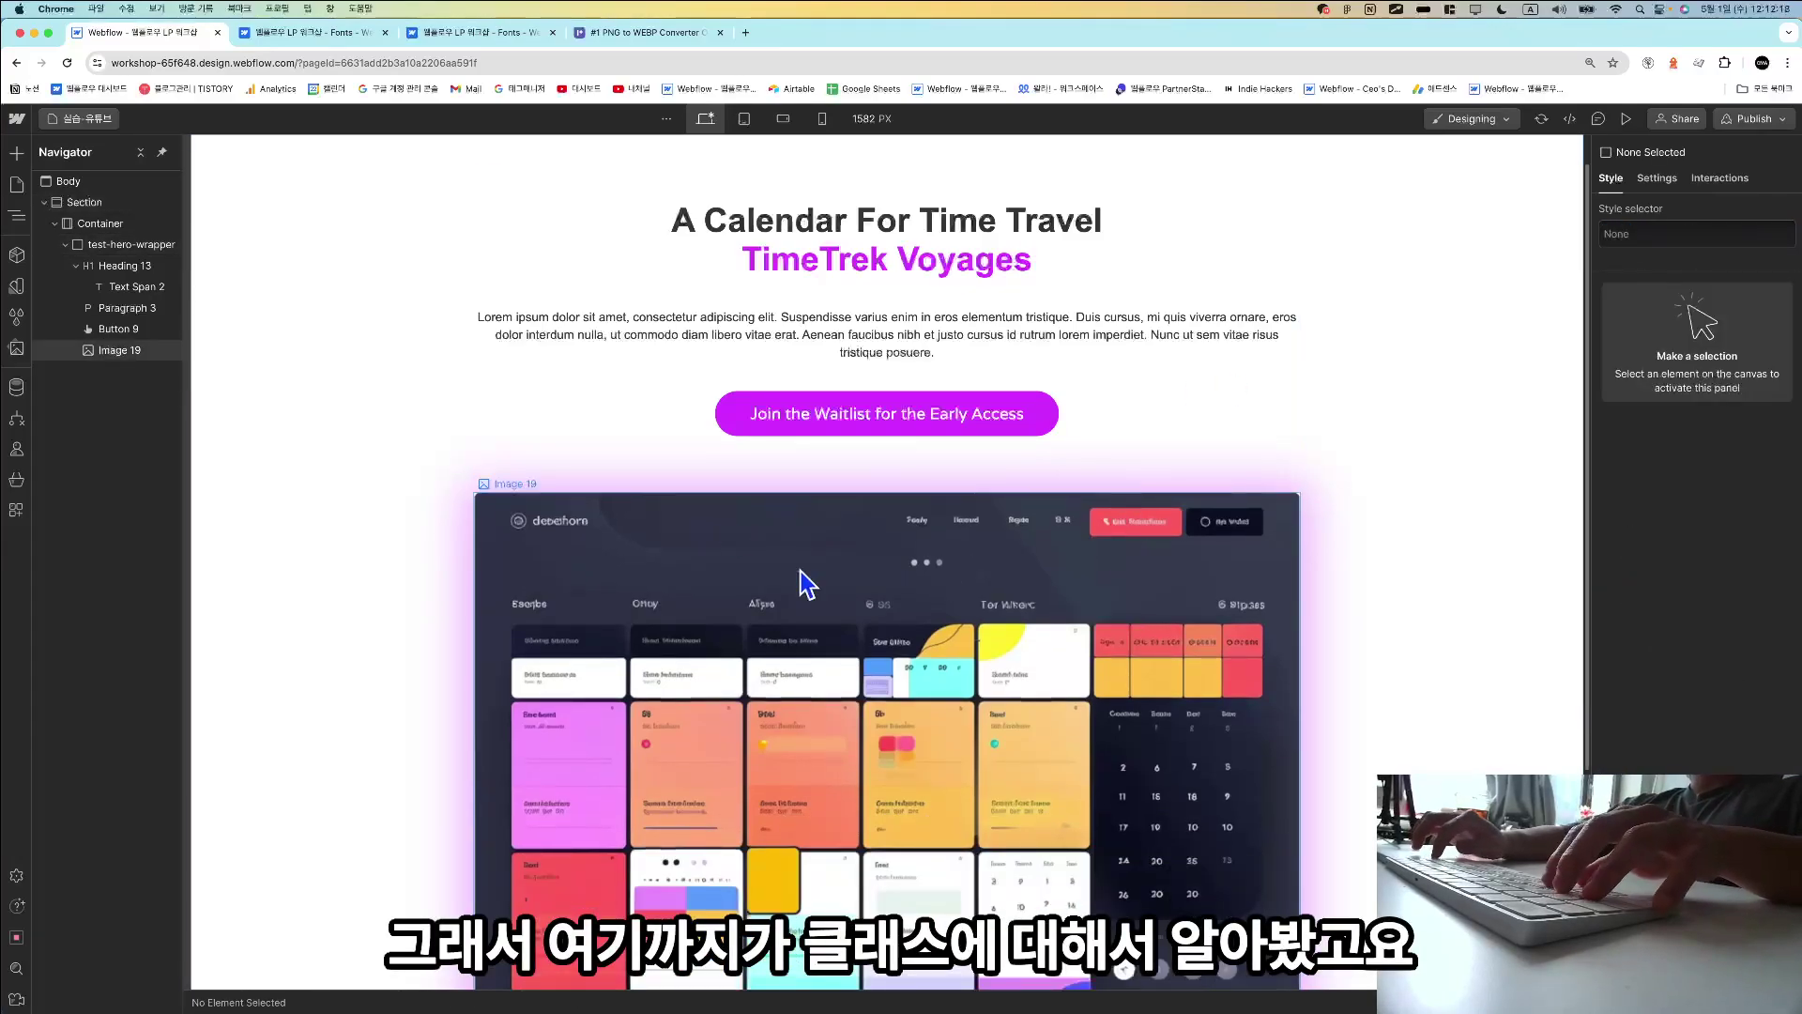
Insert a Heading element directly below the hero paragraph.
click(932, 313)
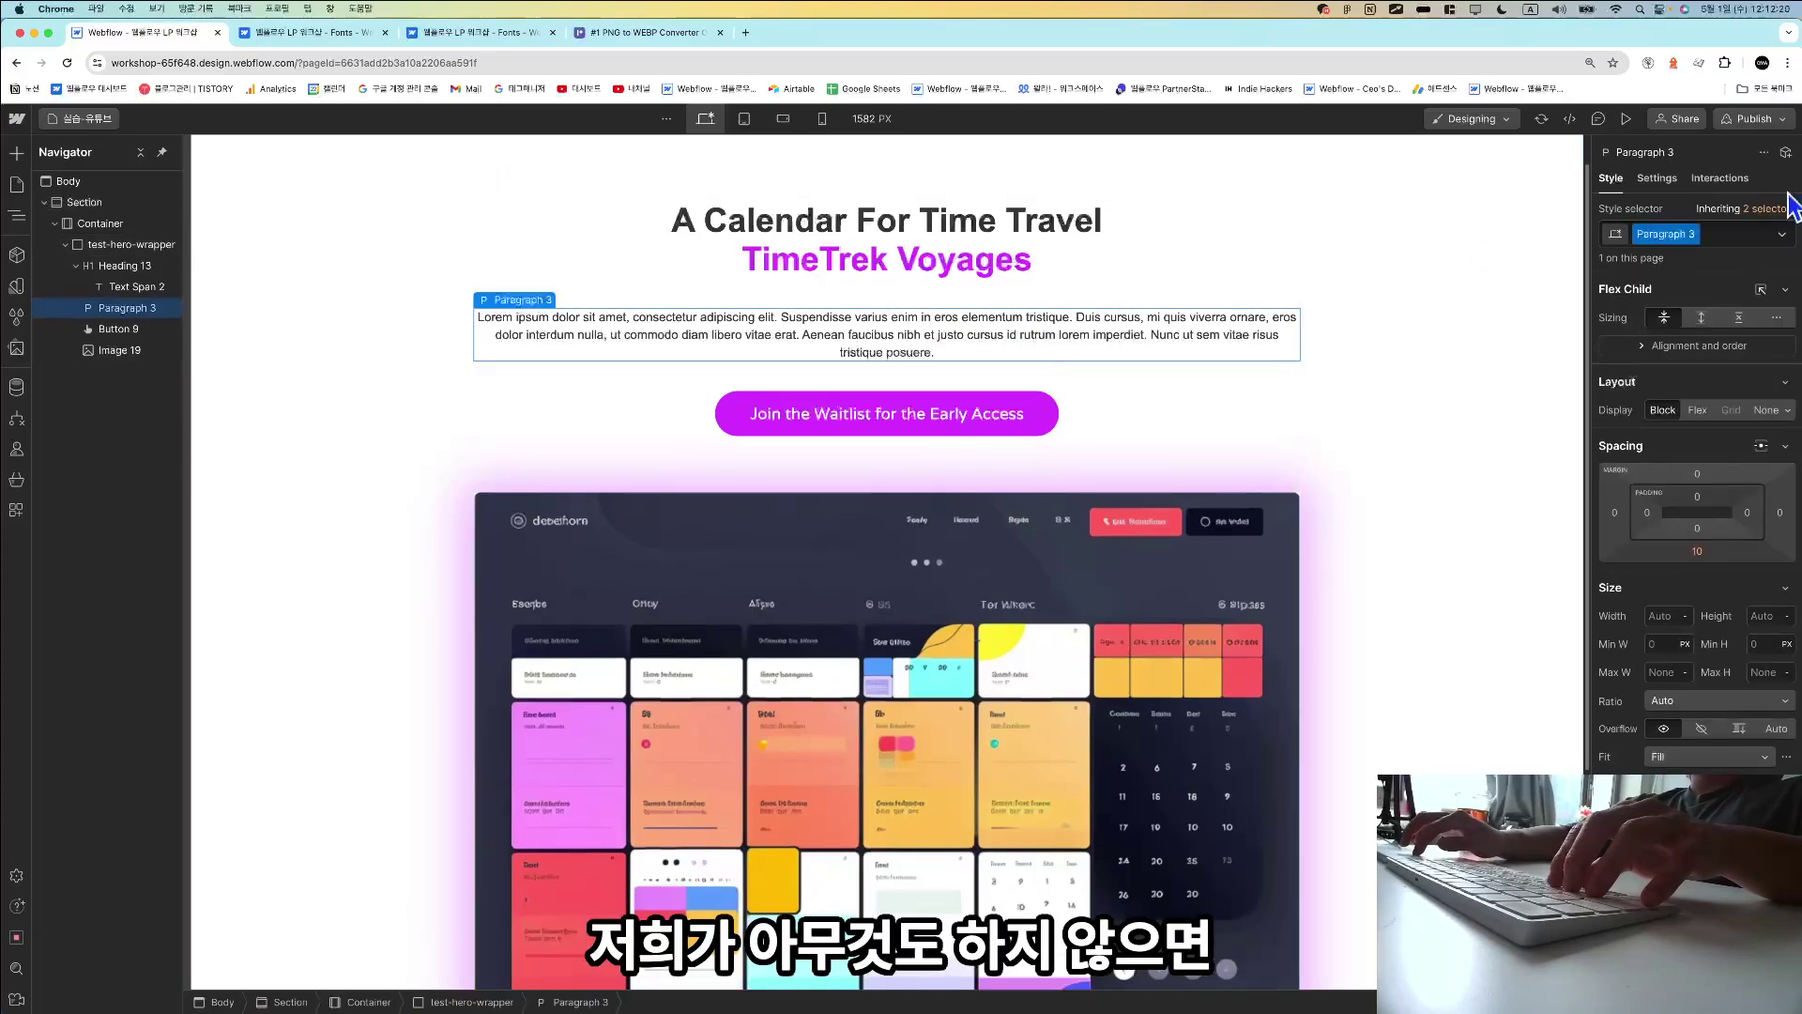
click(915, 502)
click(979, 222)
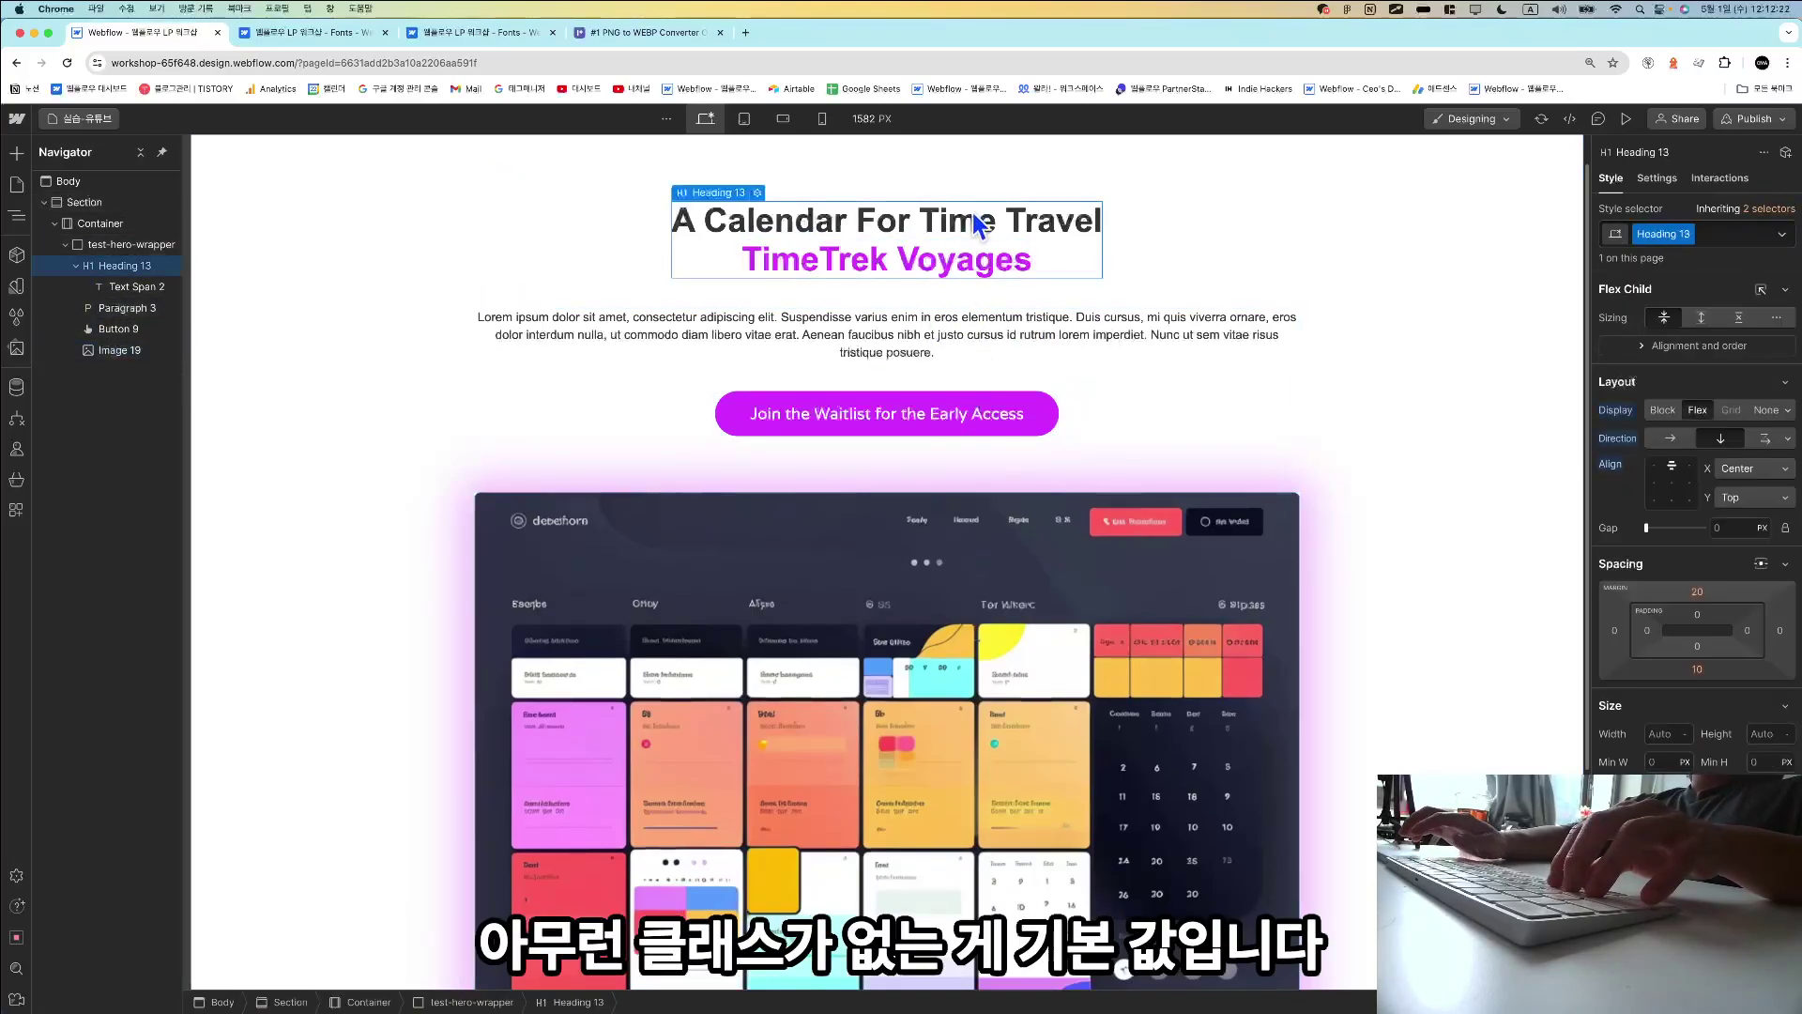
click(878, 317)
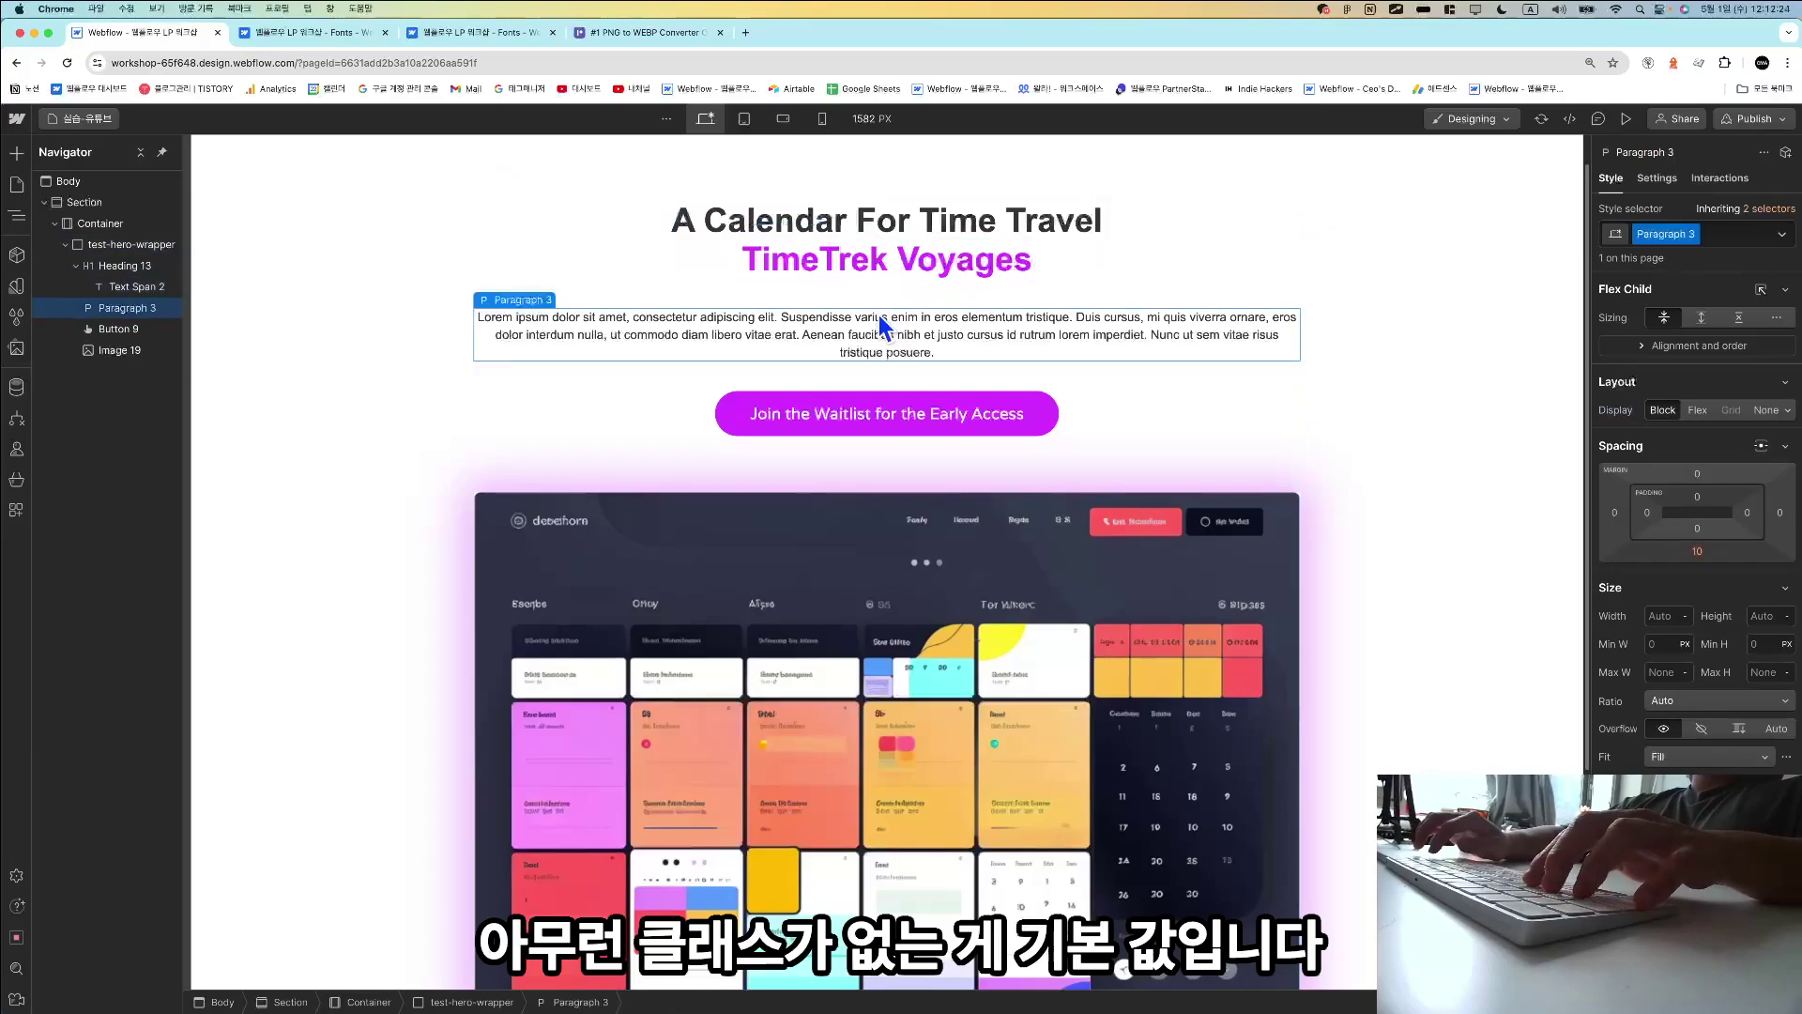
key(super+e)
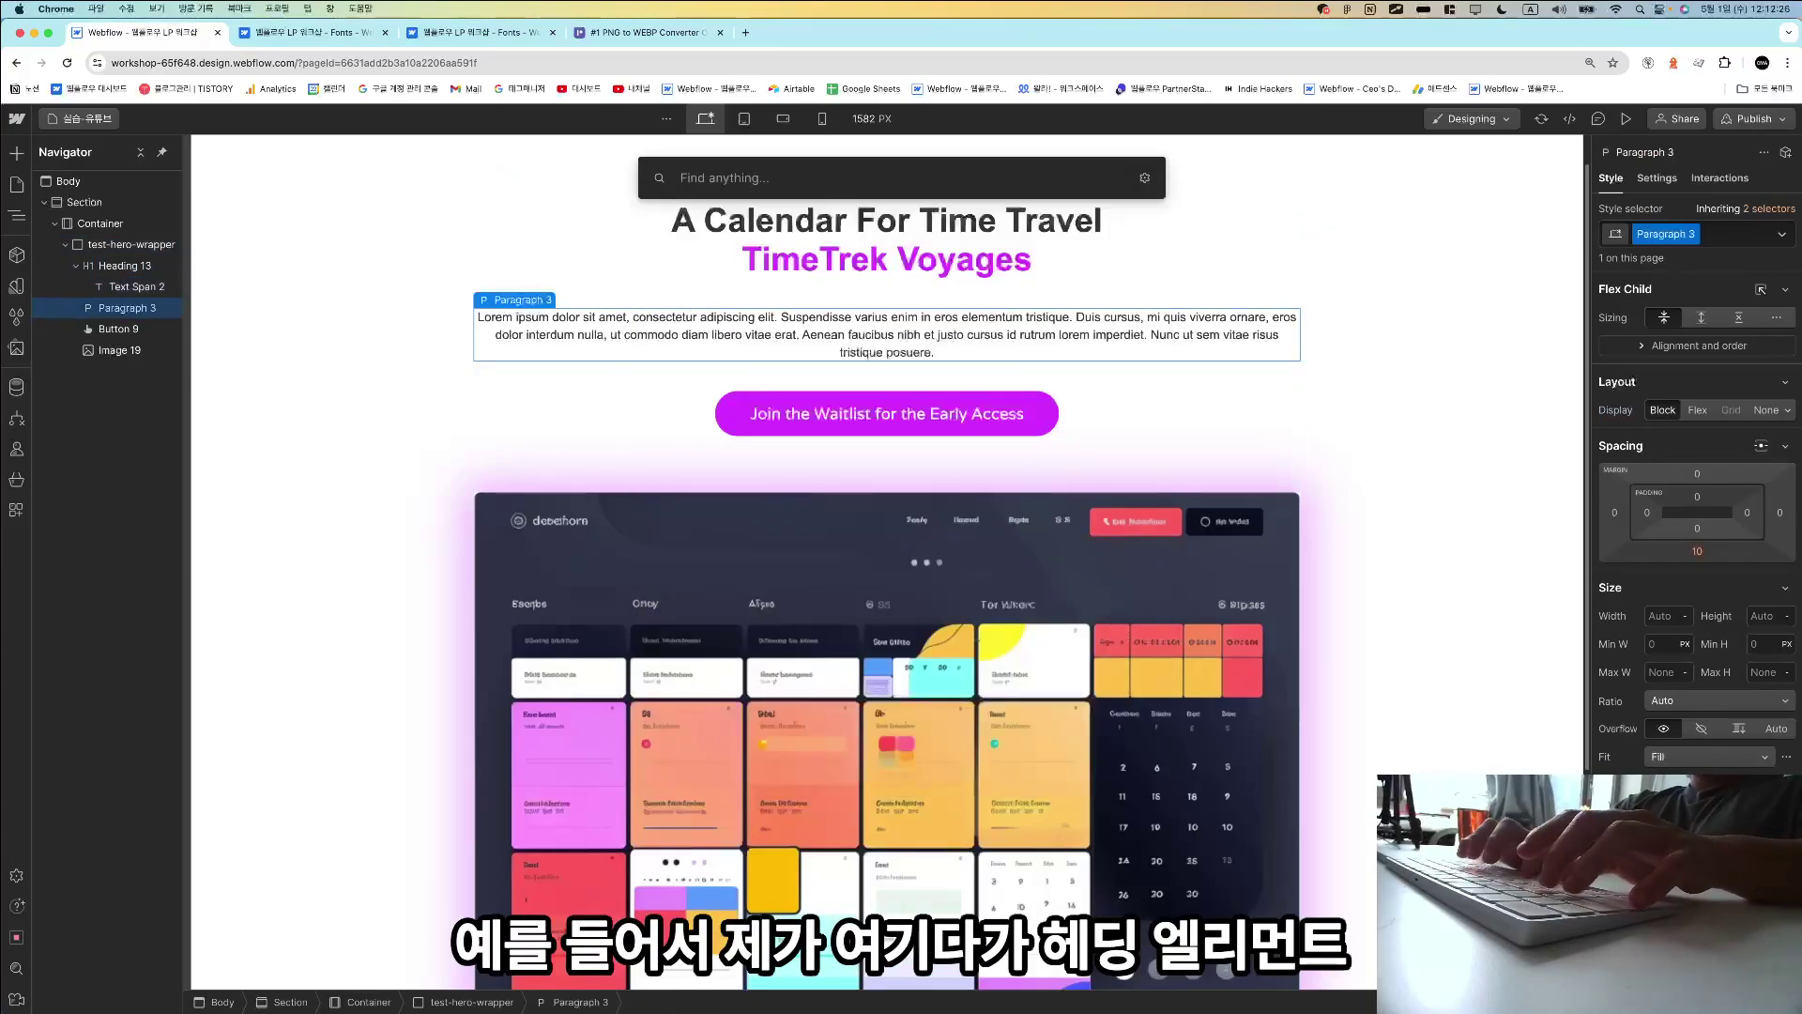
text(b)
key(BackSpace)
text(head)
key(Return)
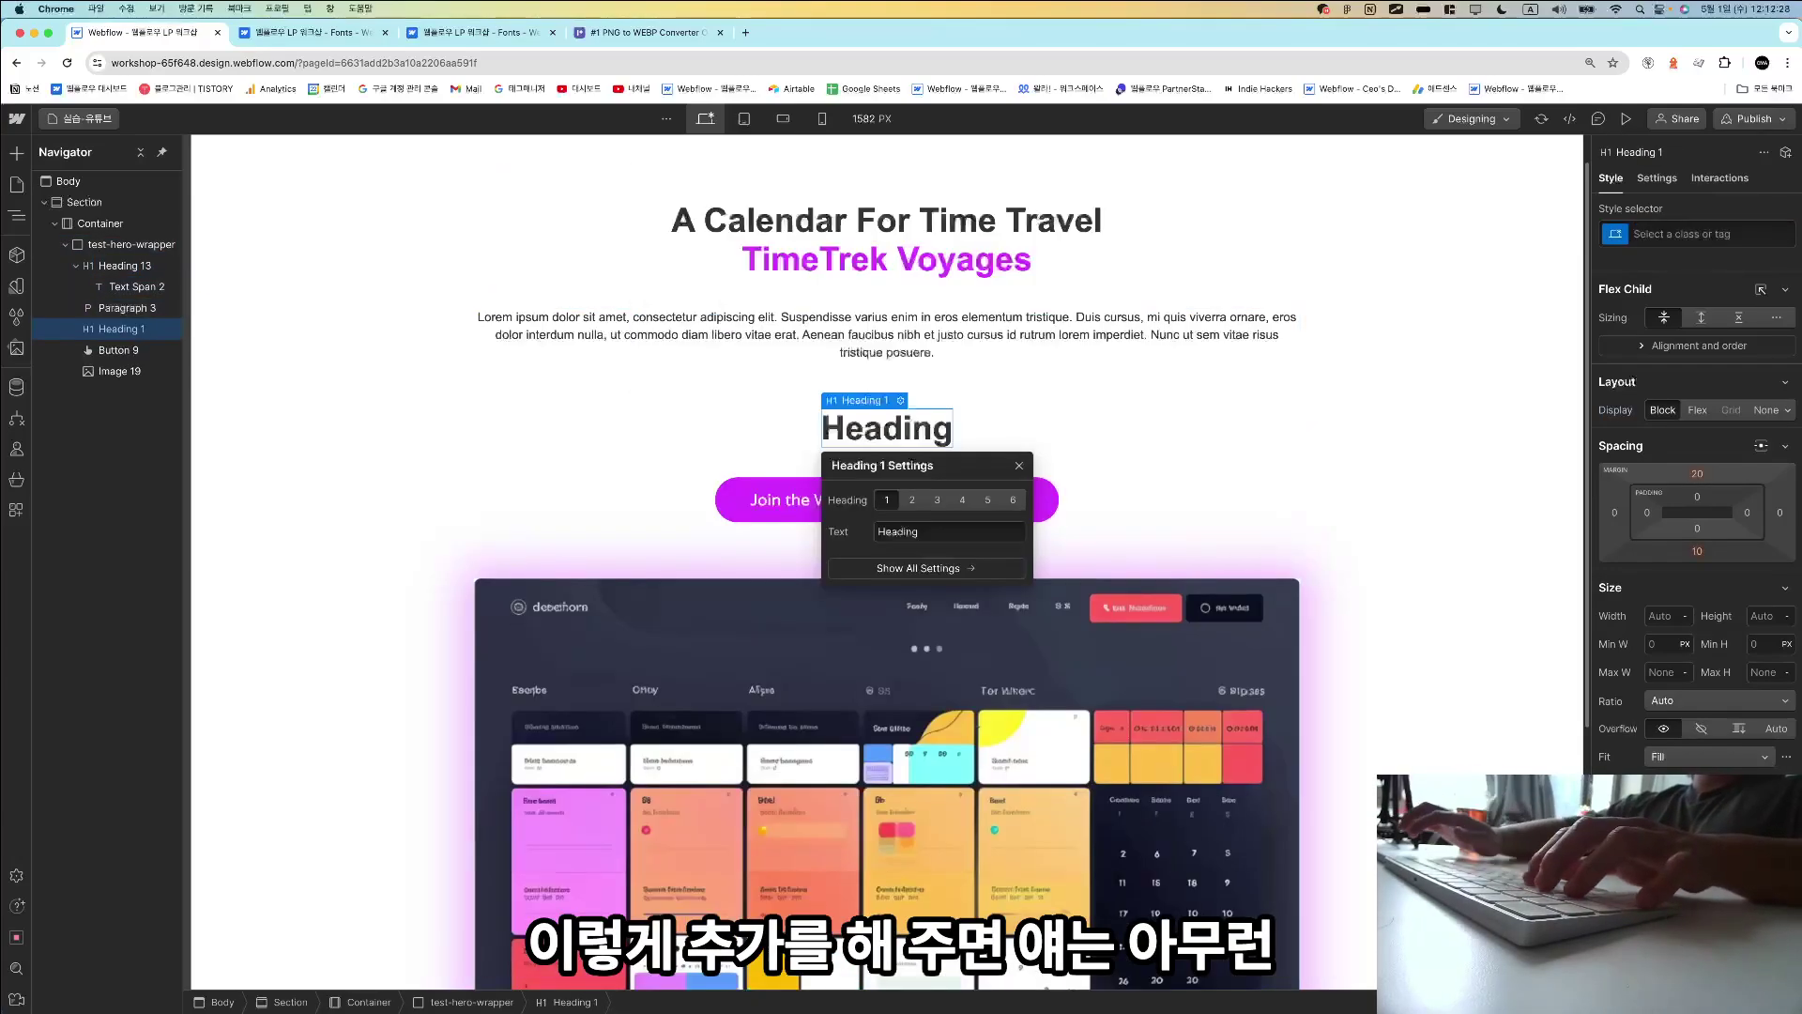
Set the new heading's font size to 40 px without assigning it a class first.
click(1655, 234)
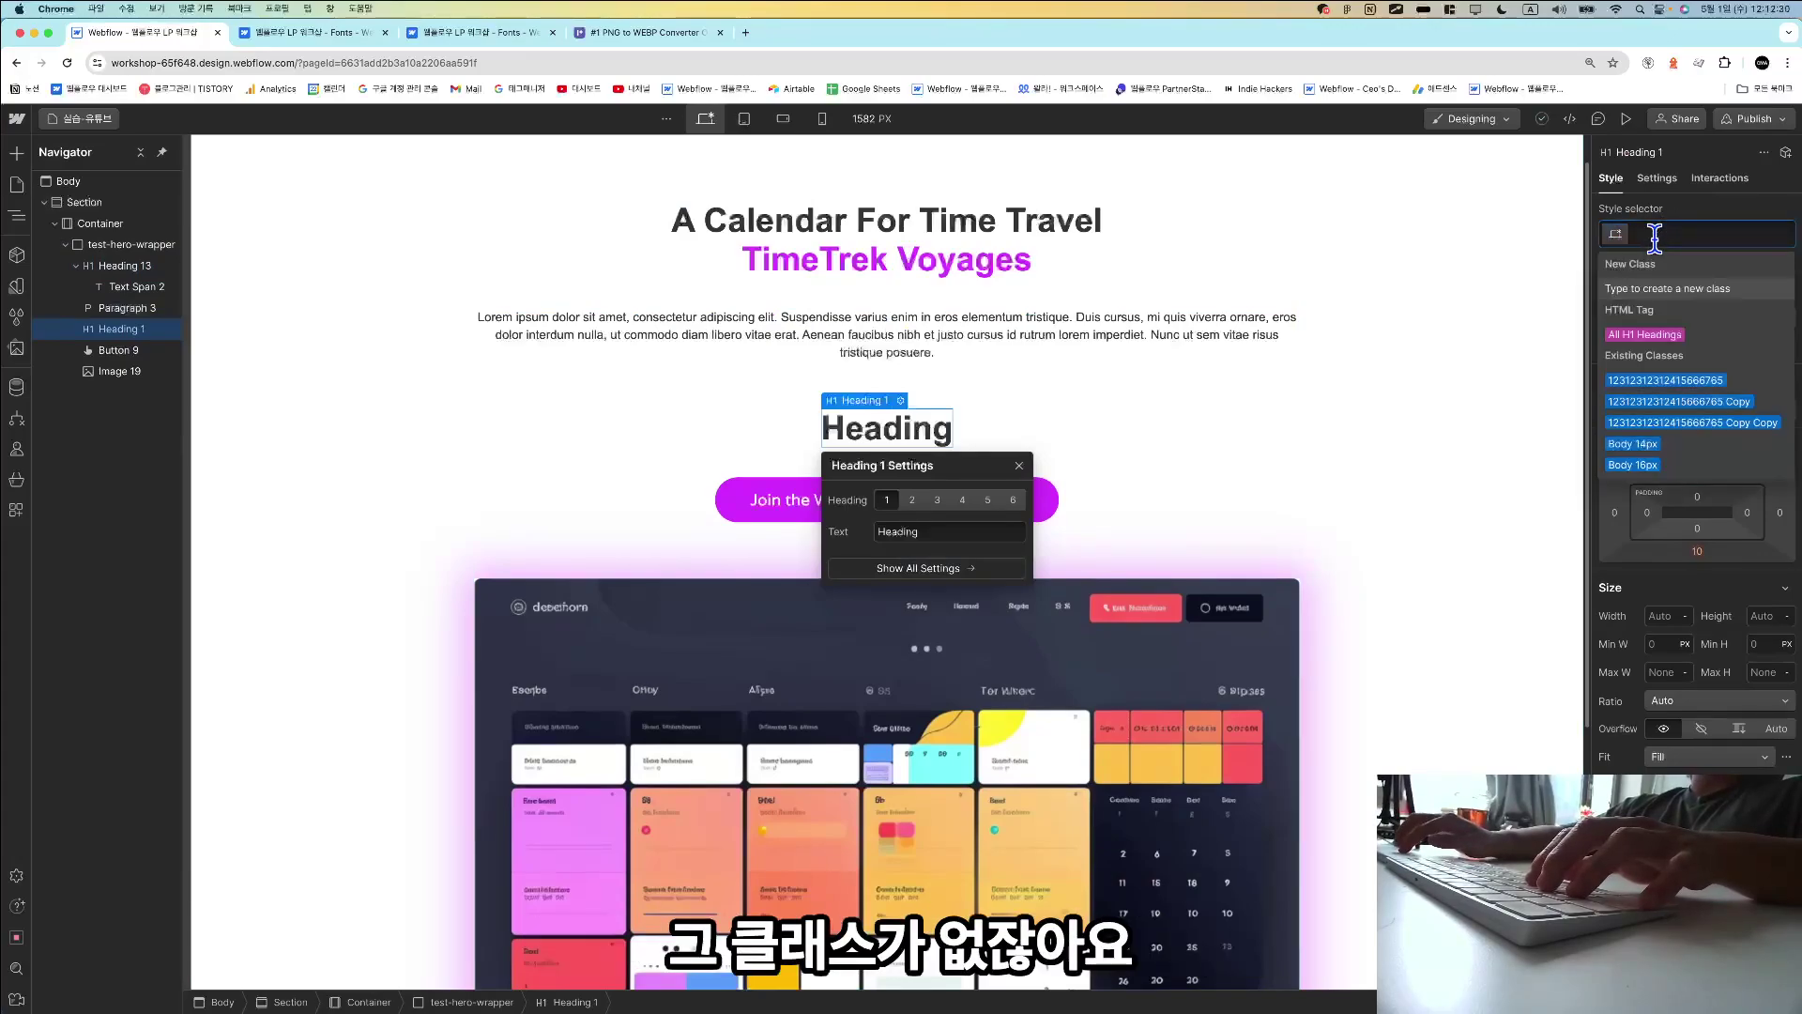
scroll(1689, 404, down, 3)
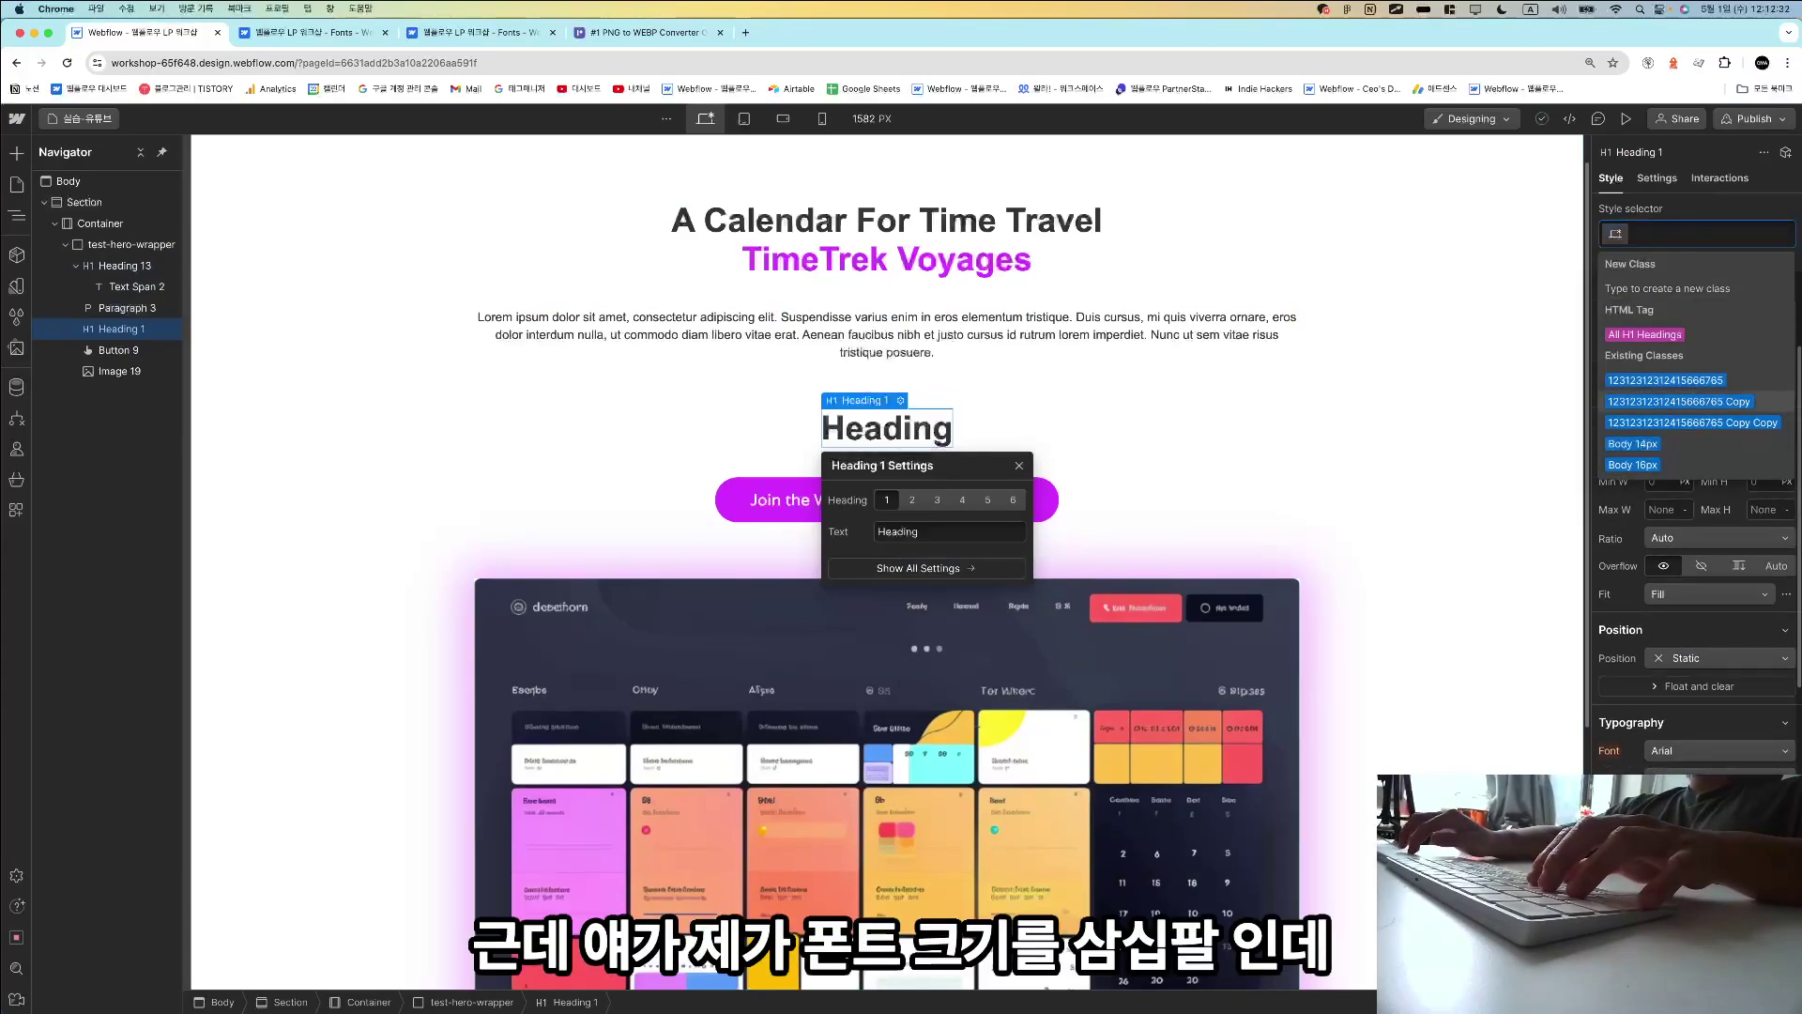
key(Return)
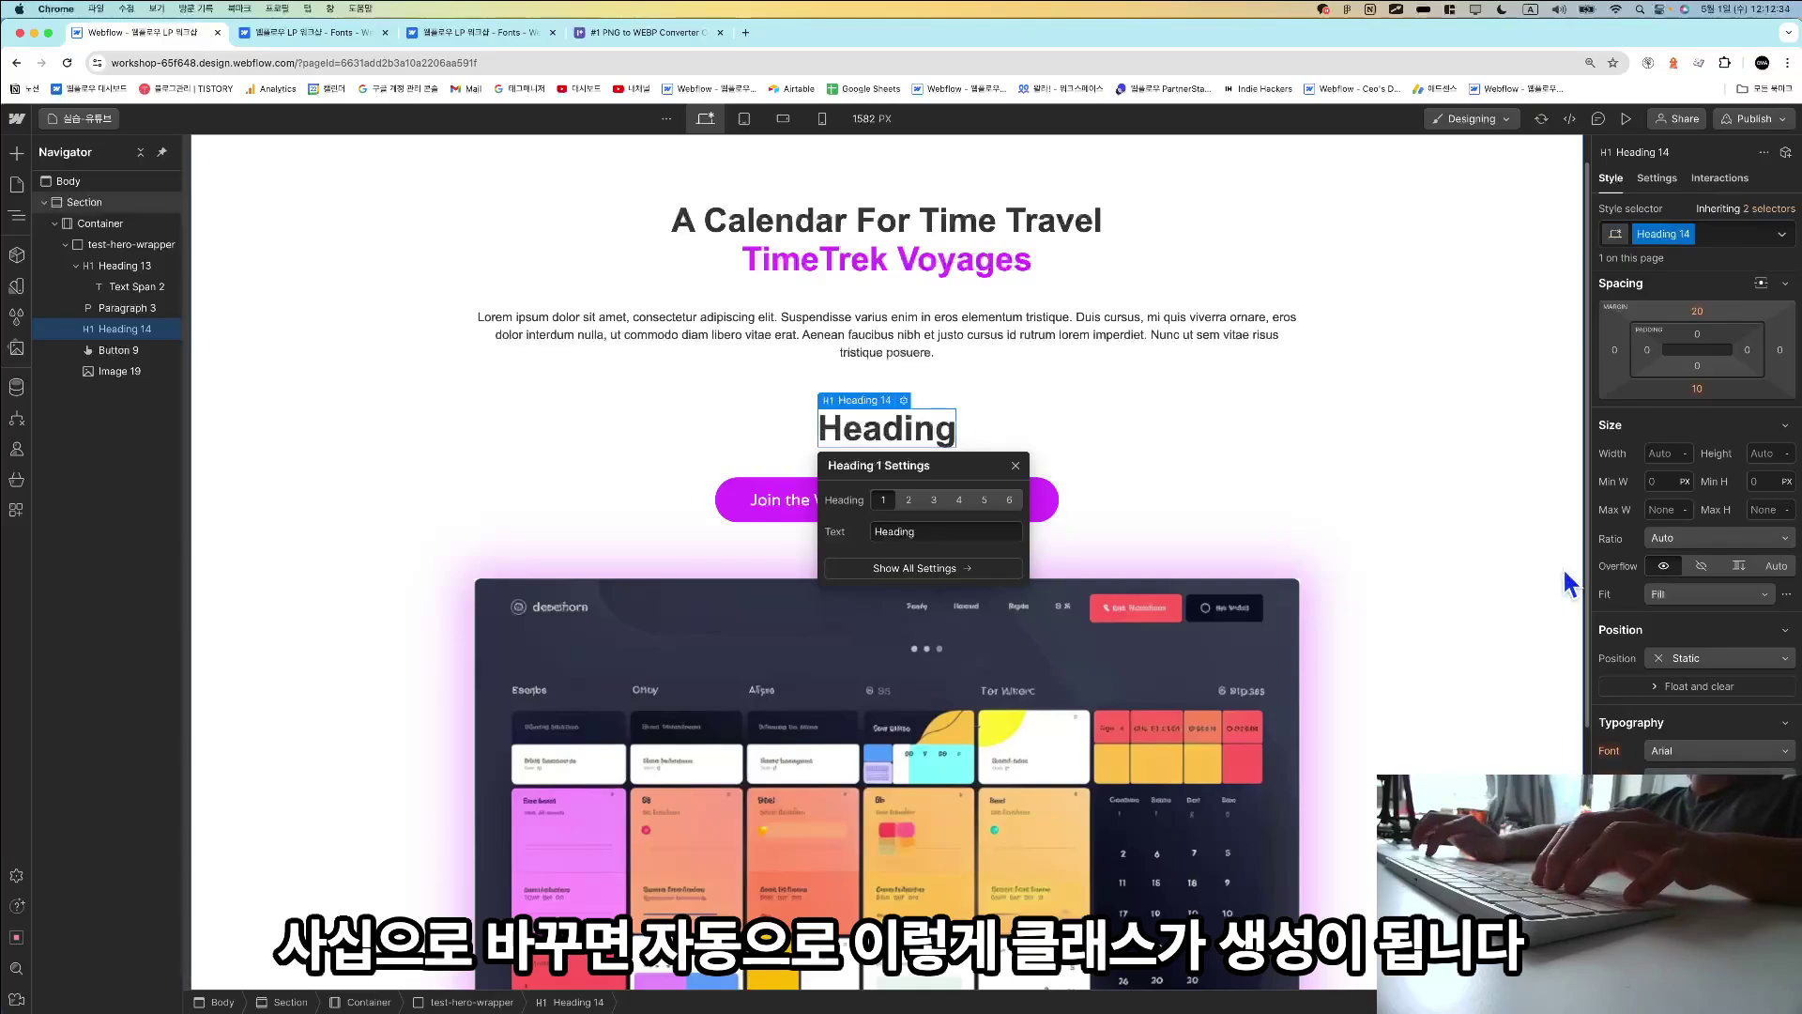
Rename the new heading's class to Heading-size-40px, and delete the heading from the hero section.
double_click(1665, 235)
key(Right)
key(BackSpace)
key(BackSpace)
key(BackSpace)
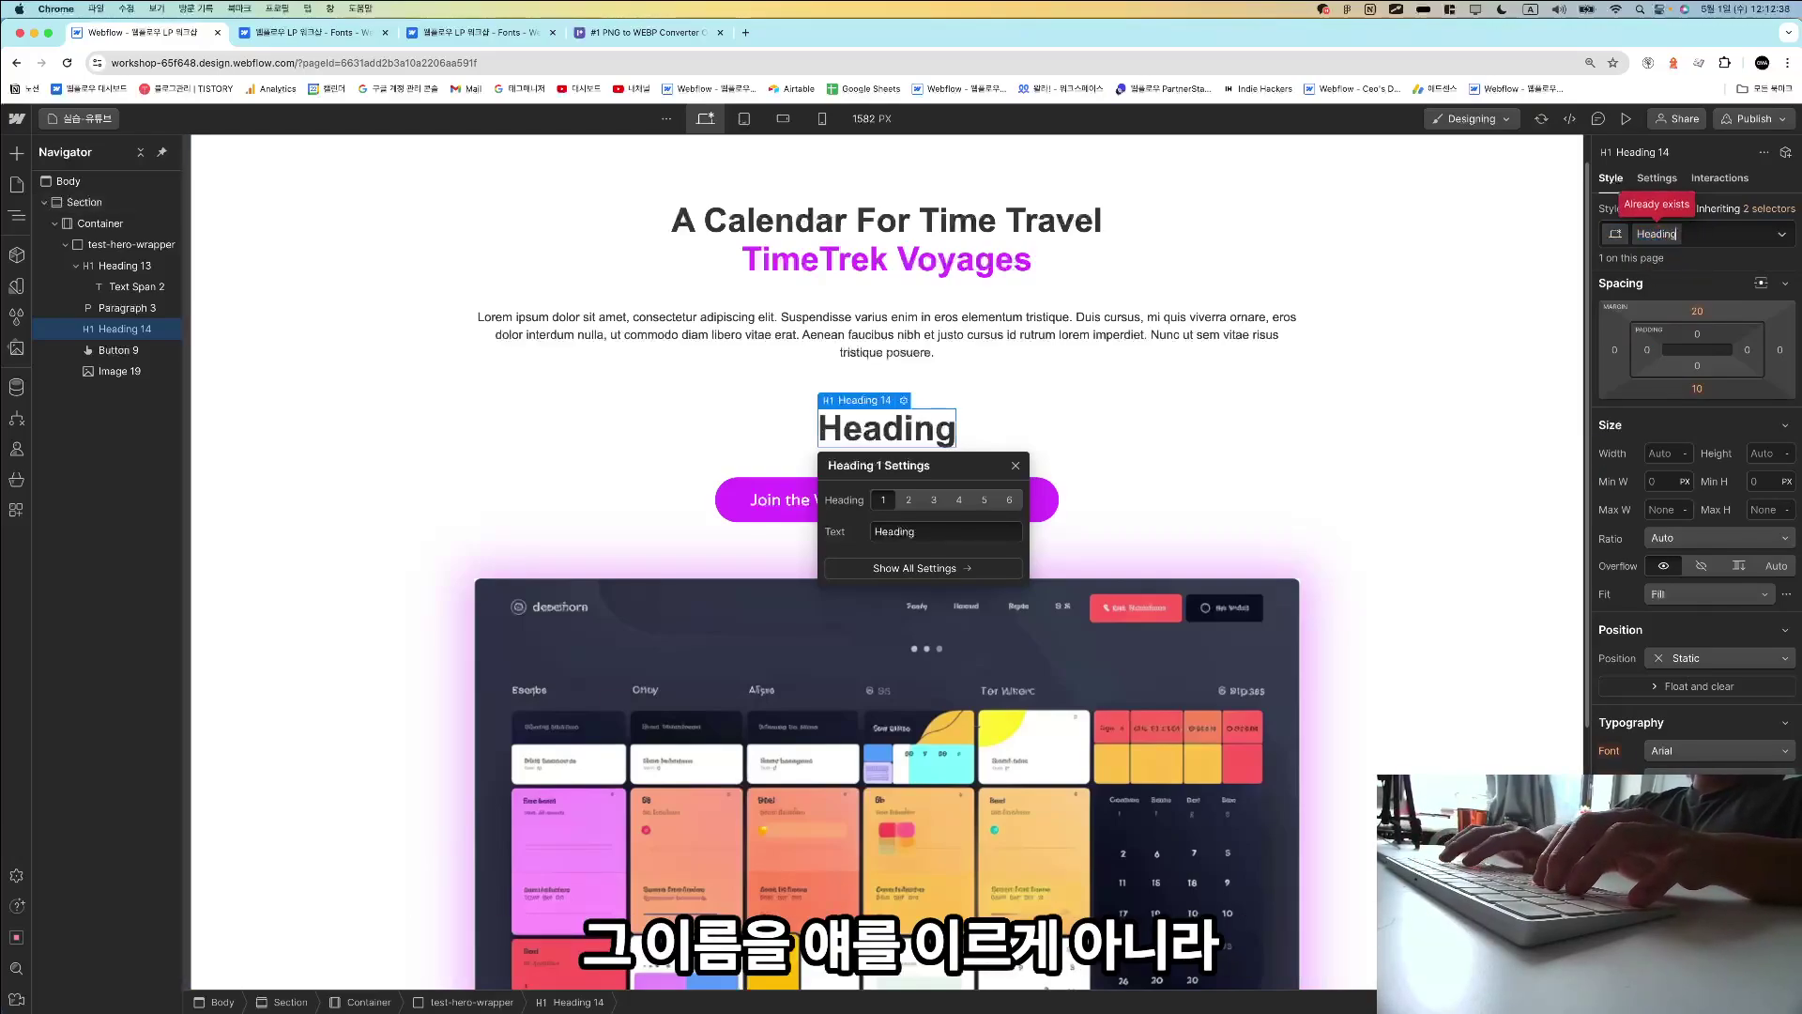
text(-)
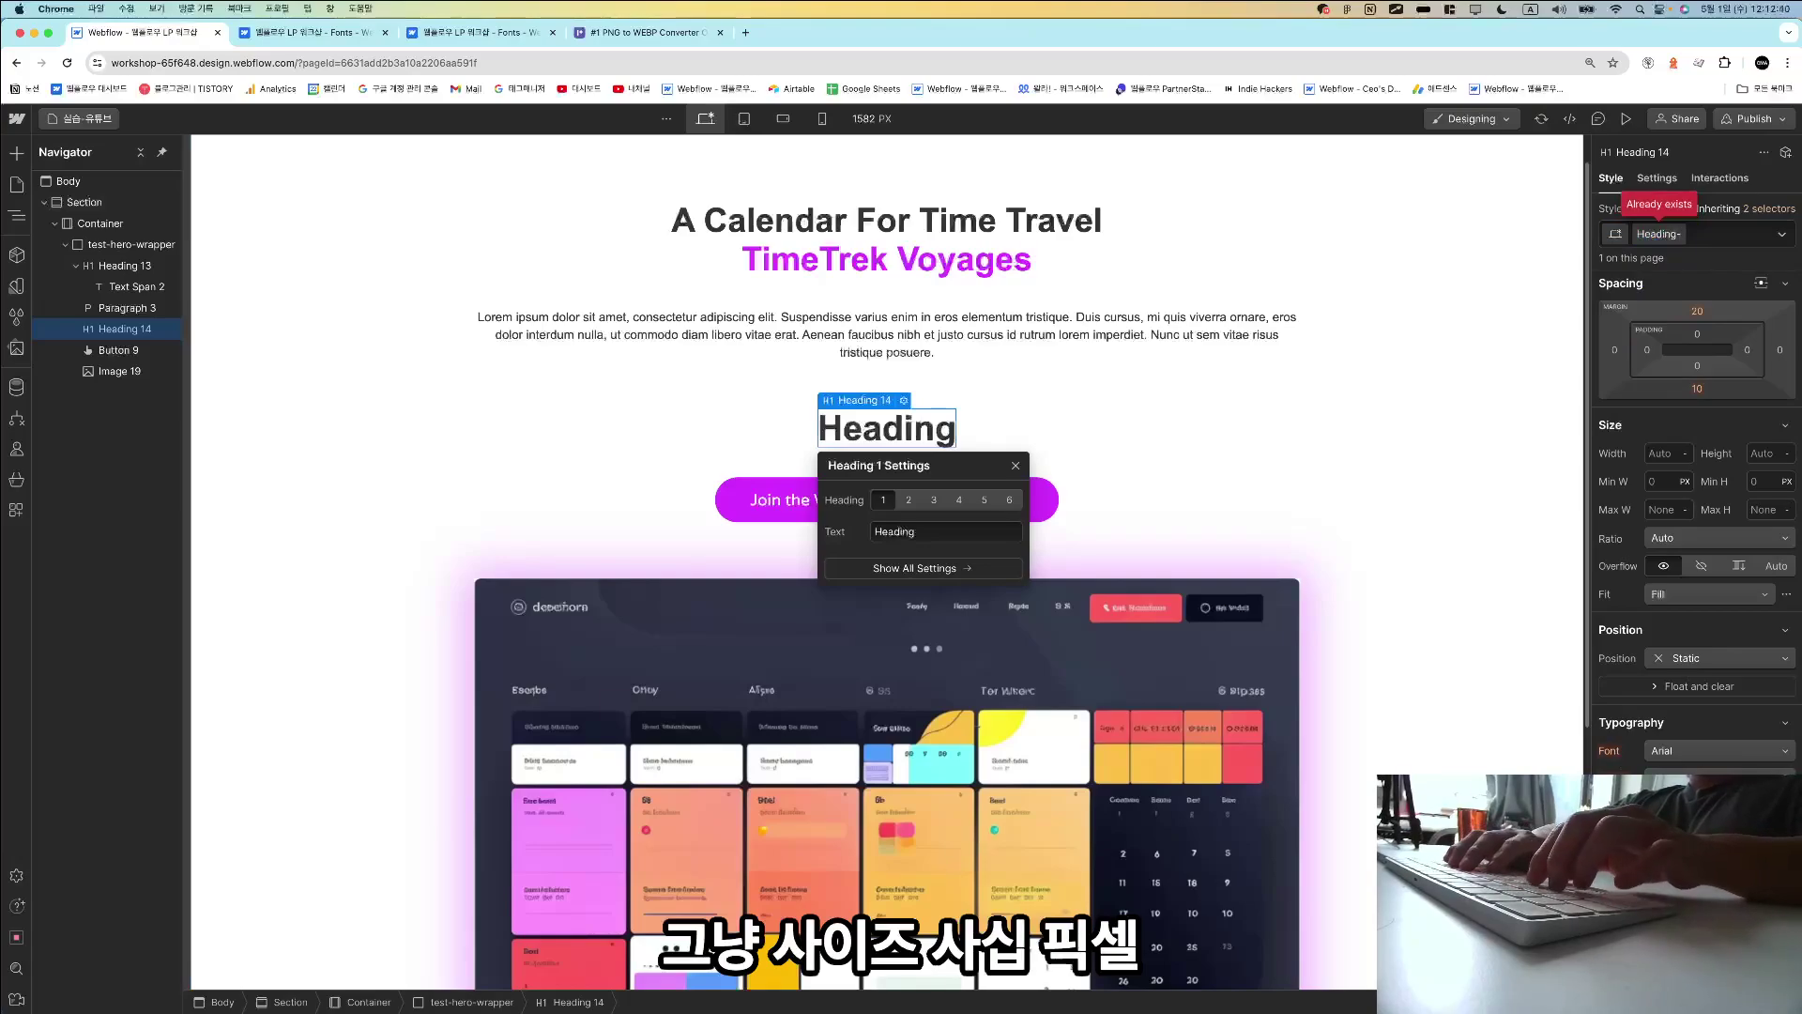
text(size-40px)
key(Return)
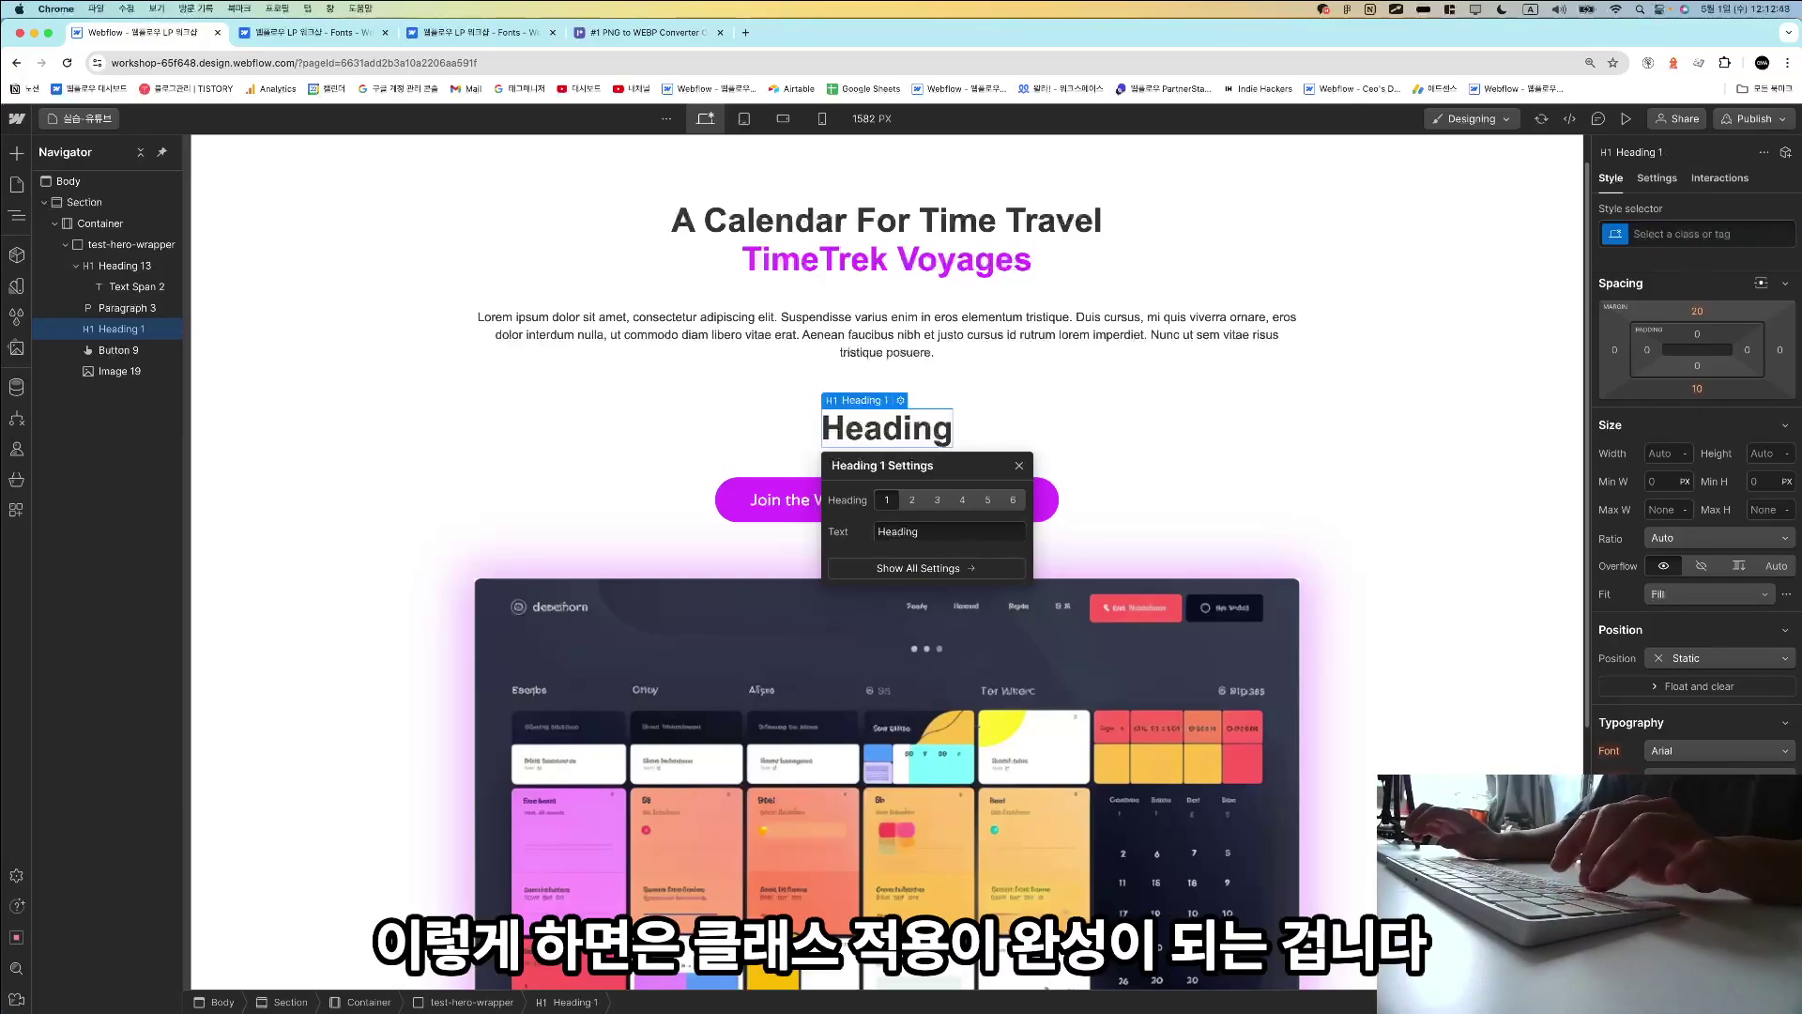
key(Delete)
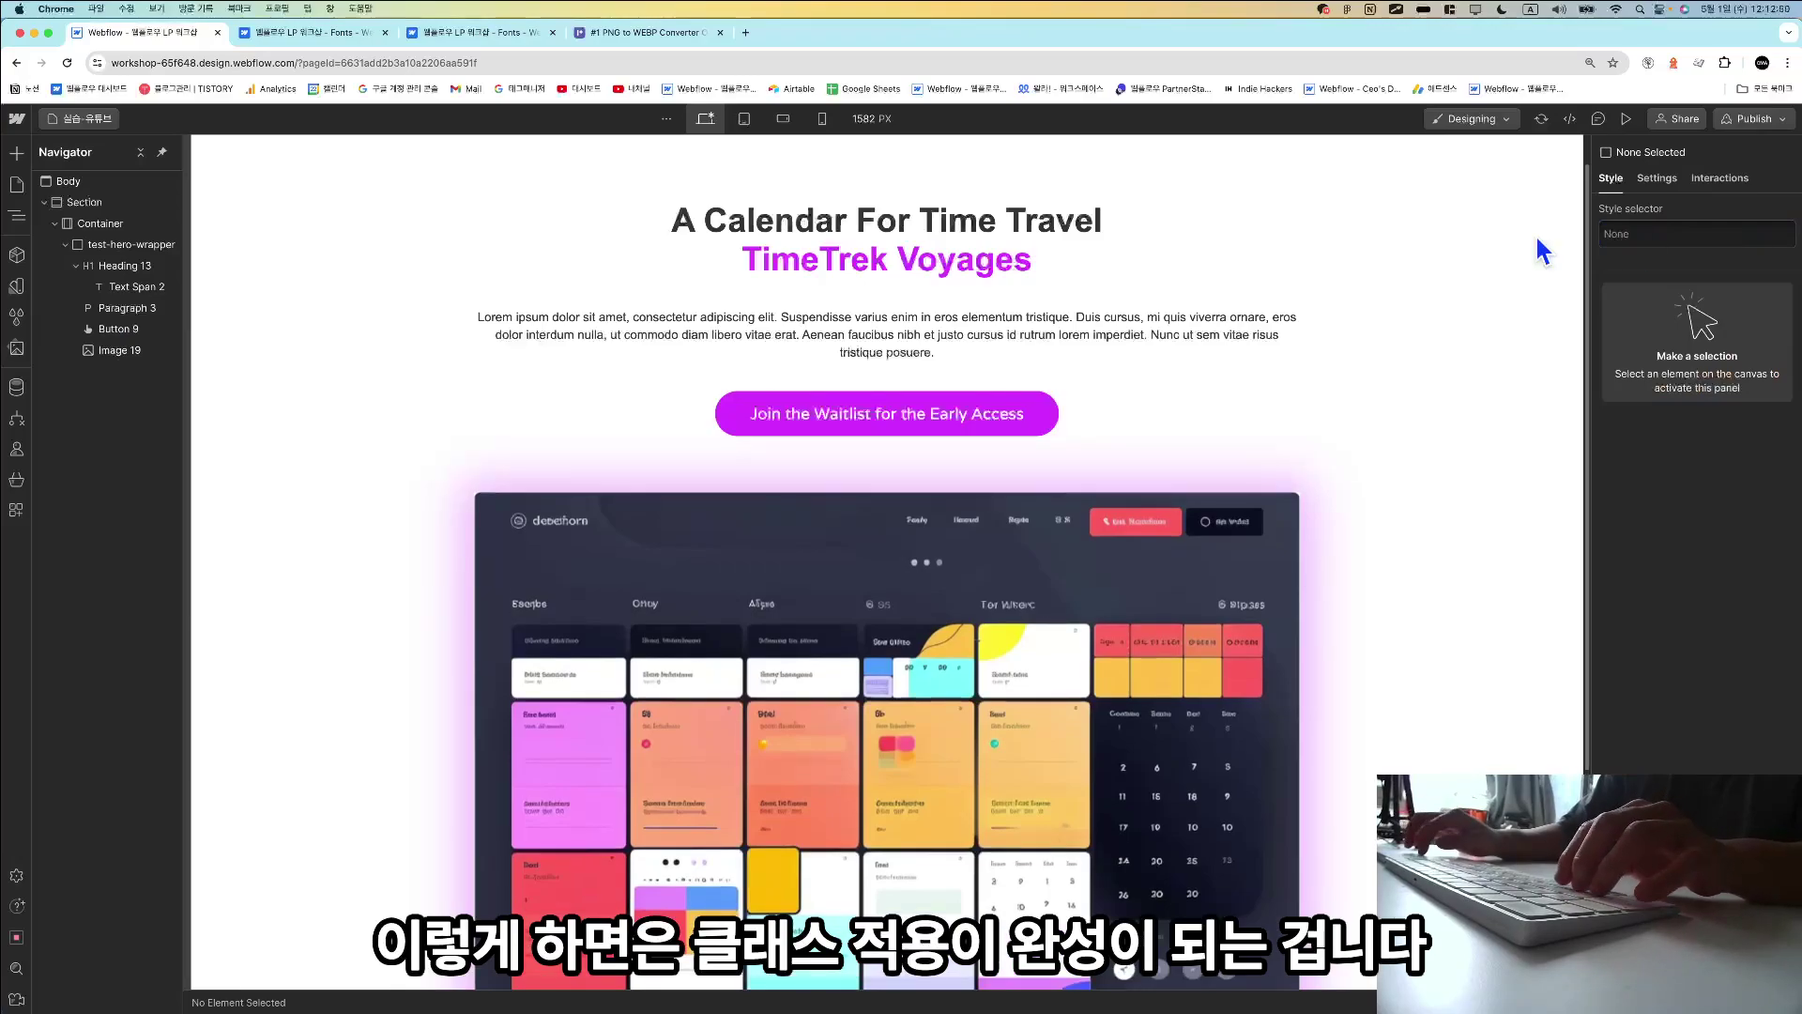
Switch to the Notion lecture notes and review the section on element IDs.
key(super+Tab)
scroll(1022, 632, down, 20)
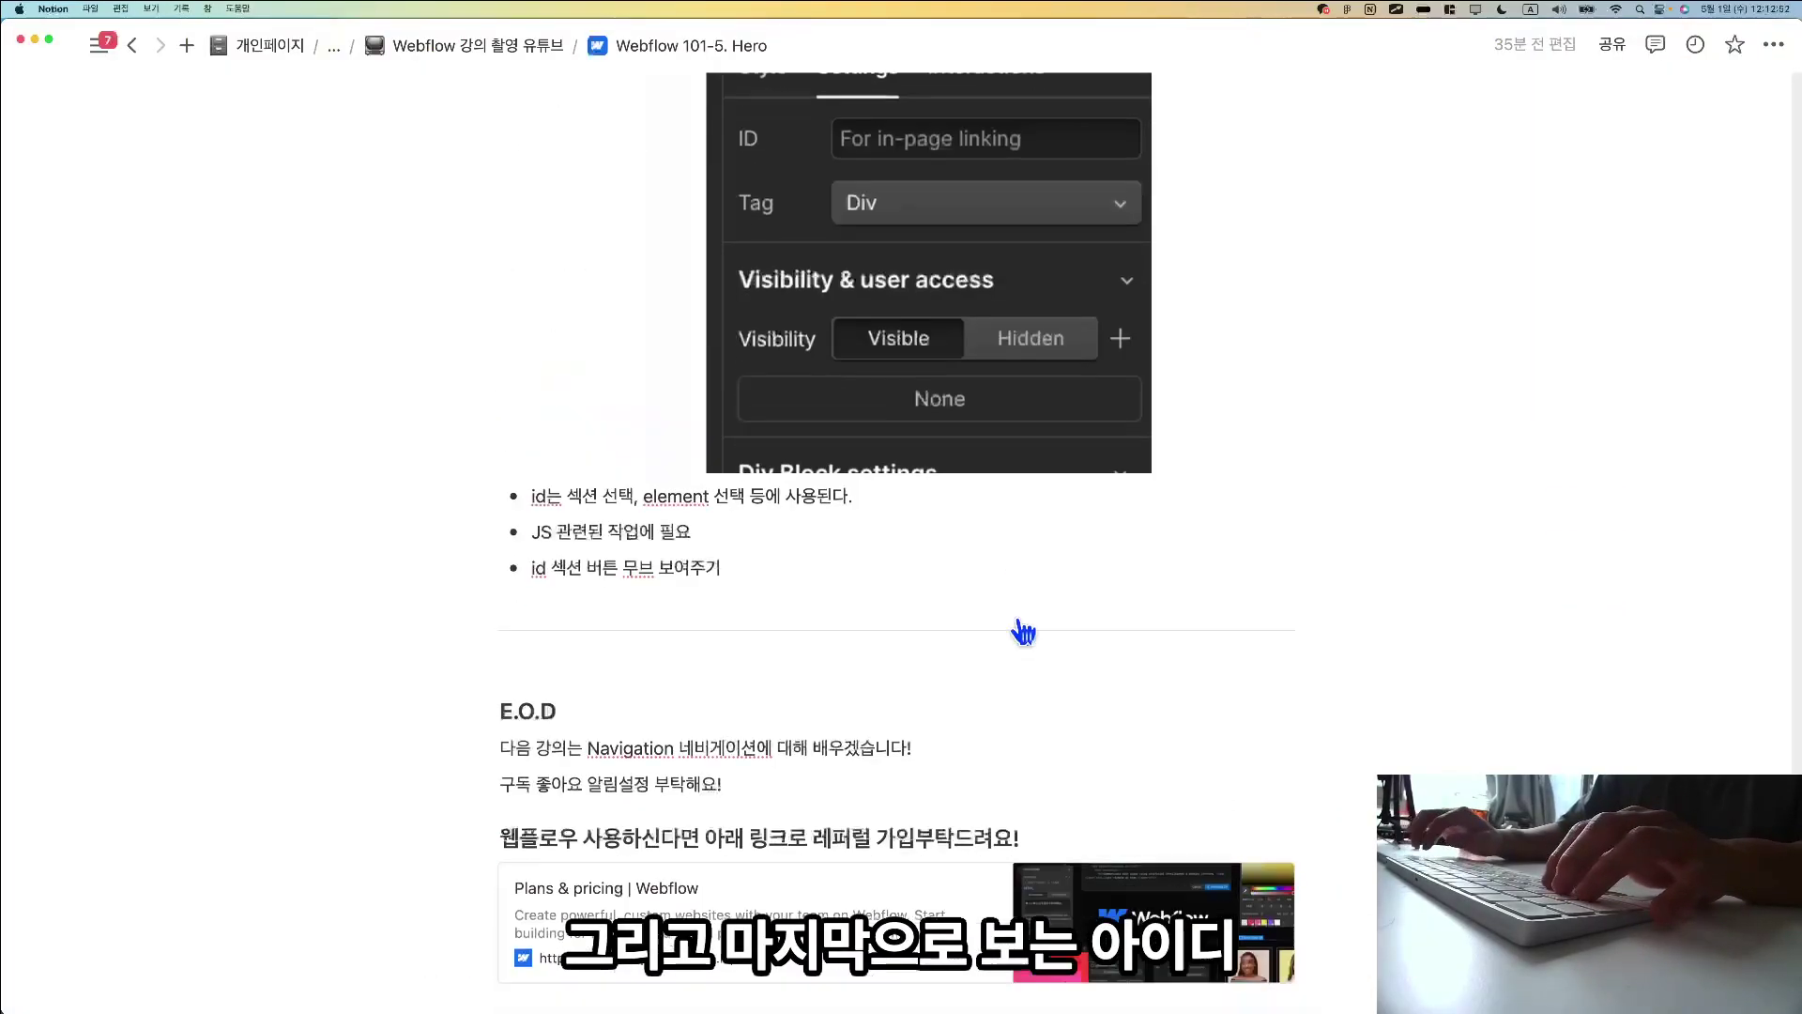
scroll(1022, 632, up, 6)
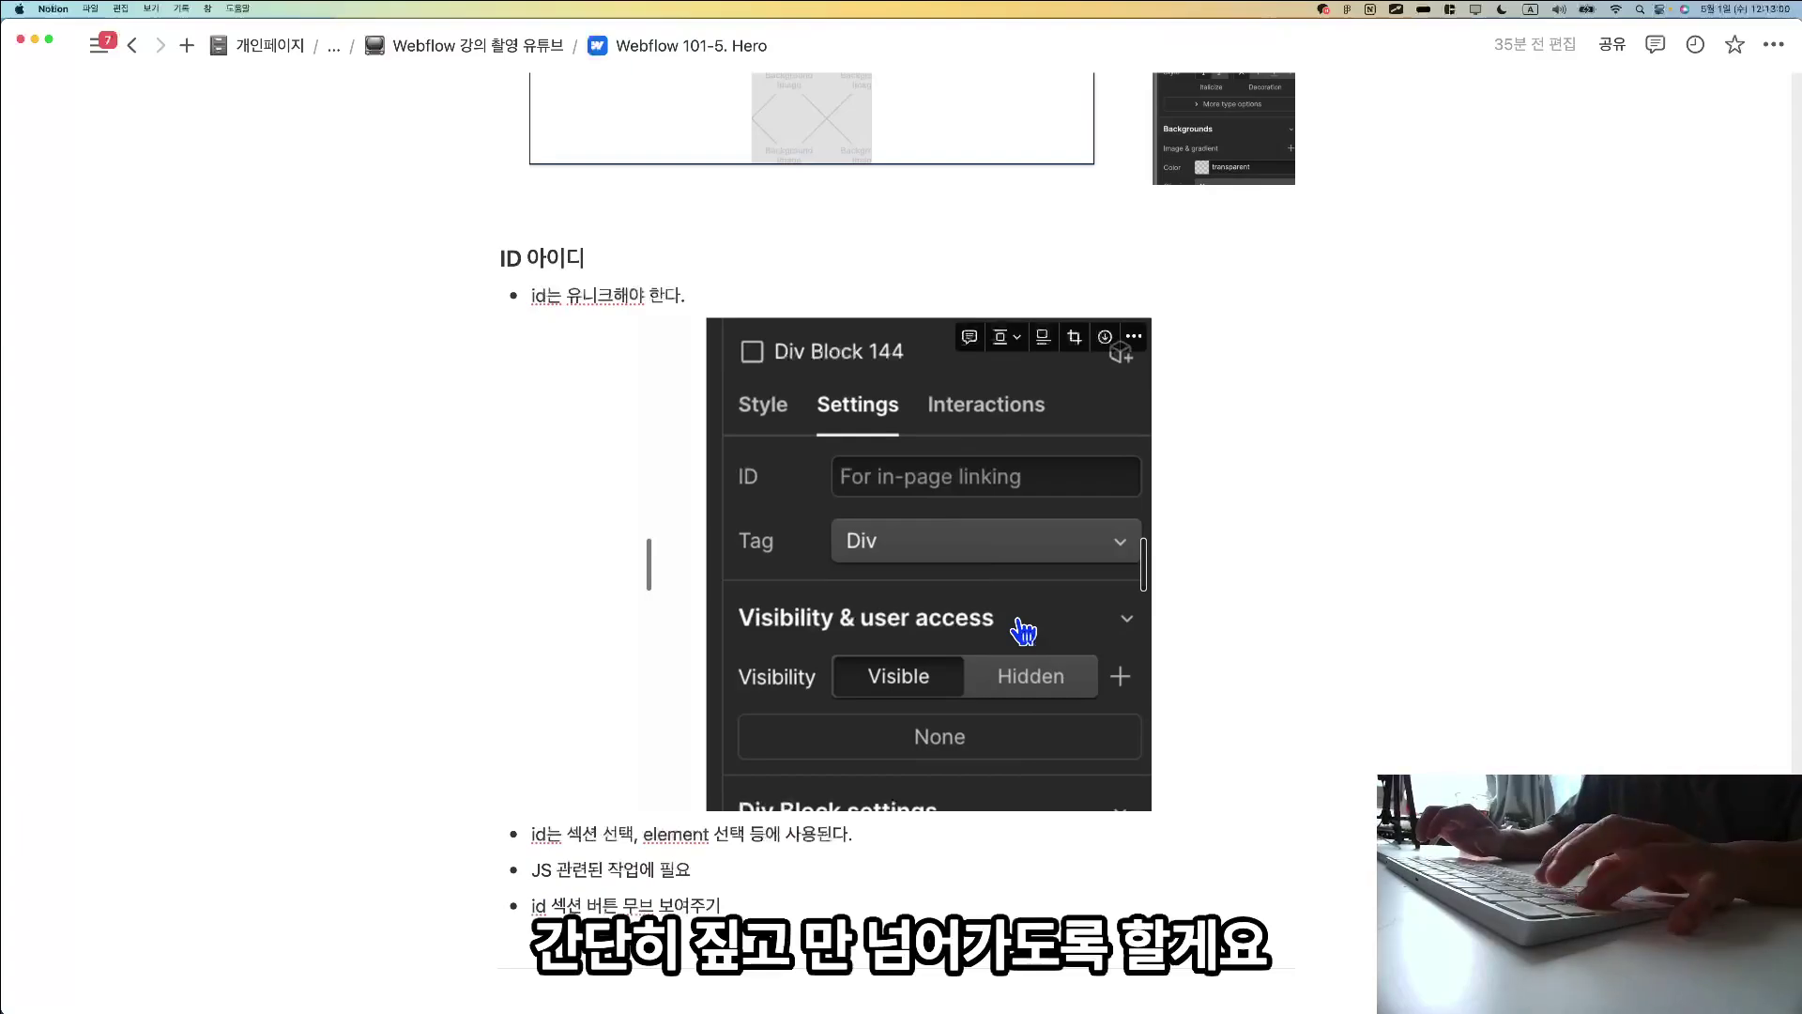
Switch back to Webflow and give the hero paragraph the ID hero-paragraph in its element settings.
key(super+Tab)
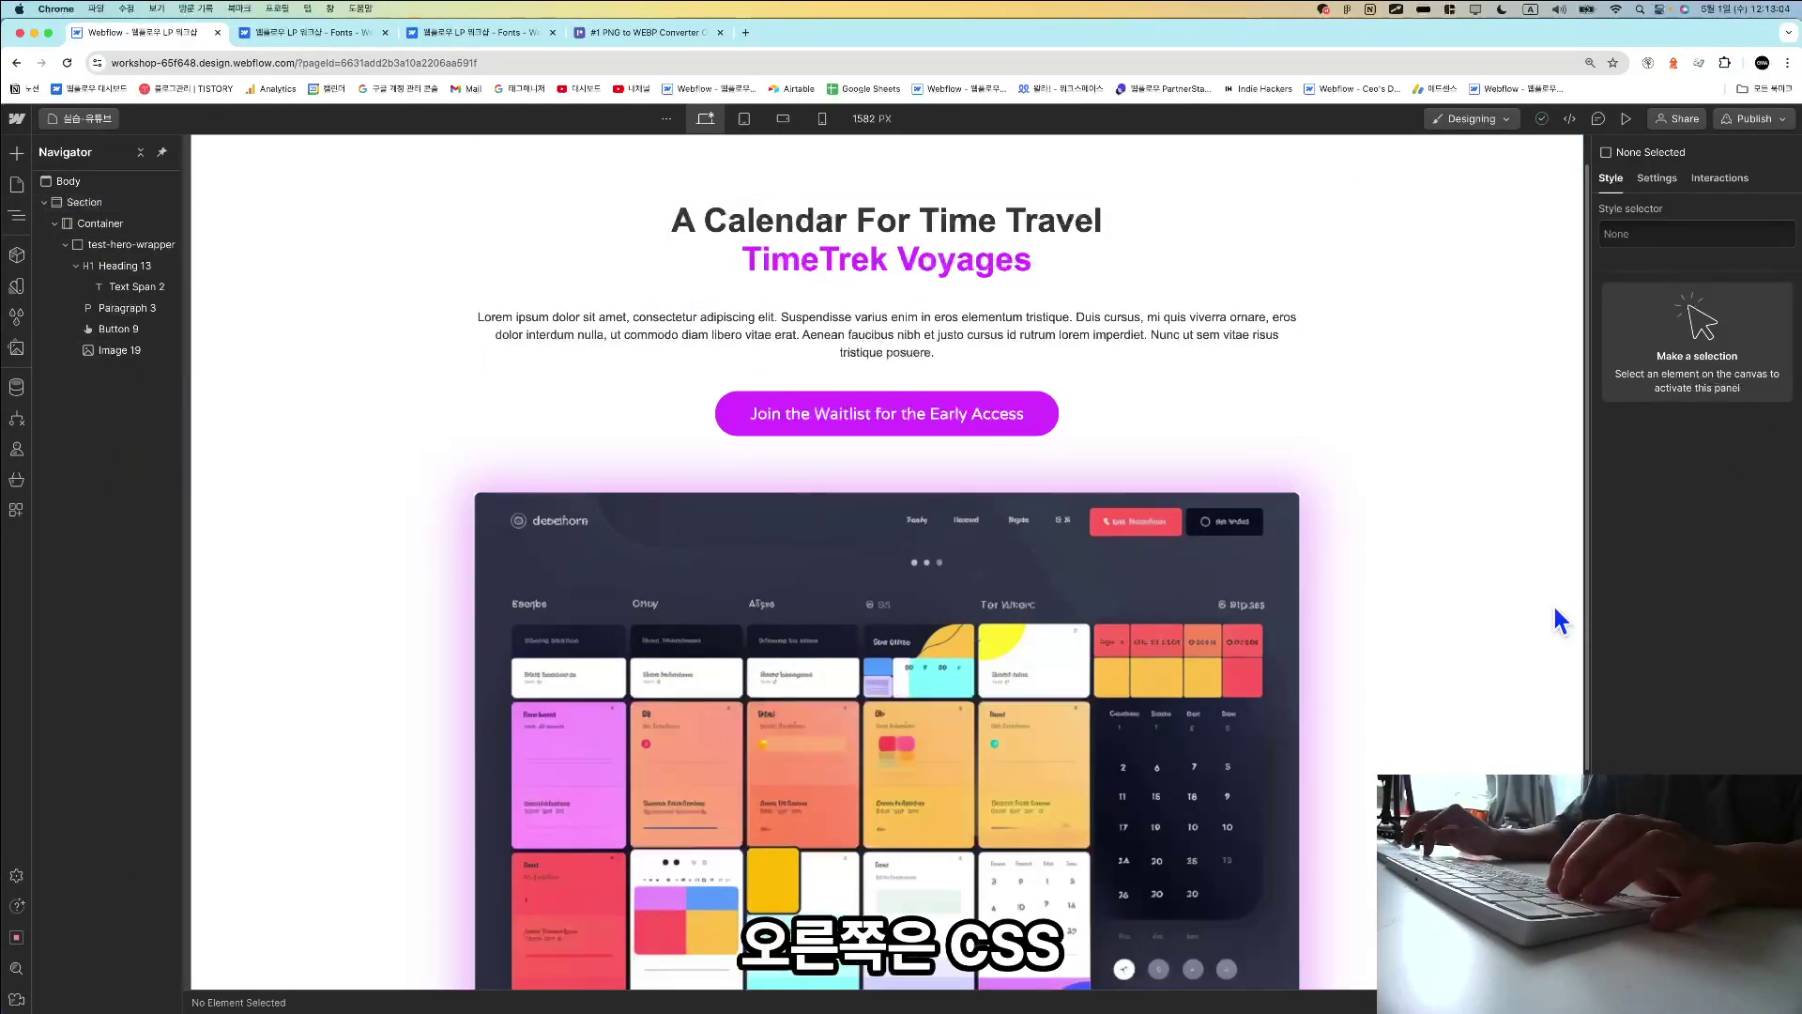
click(1070, 346)
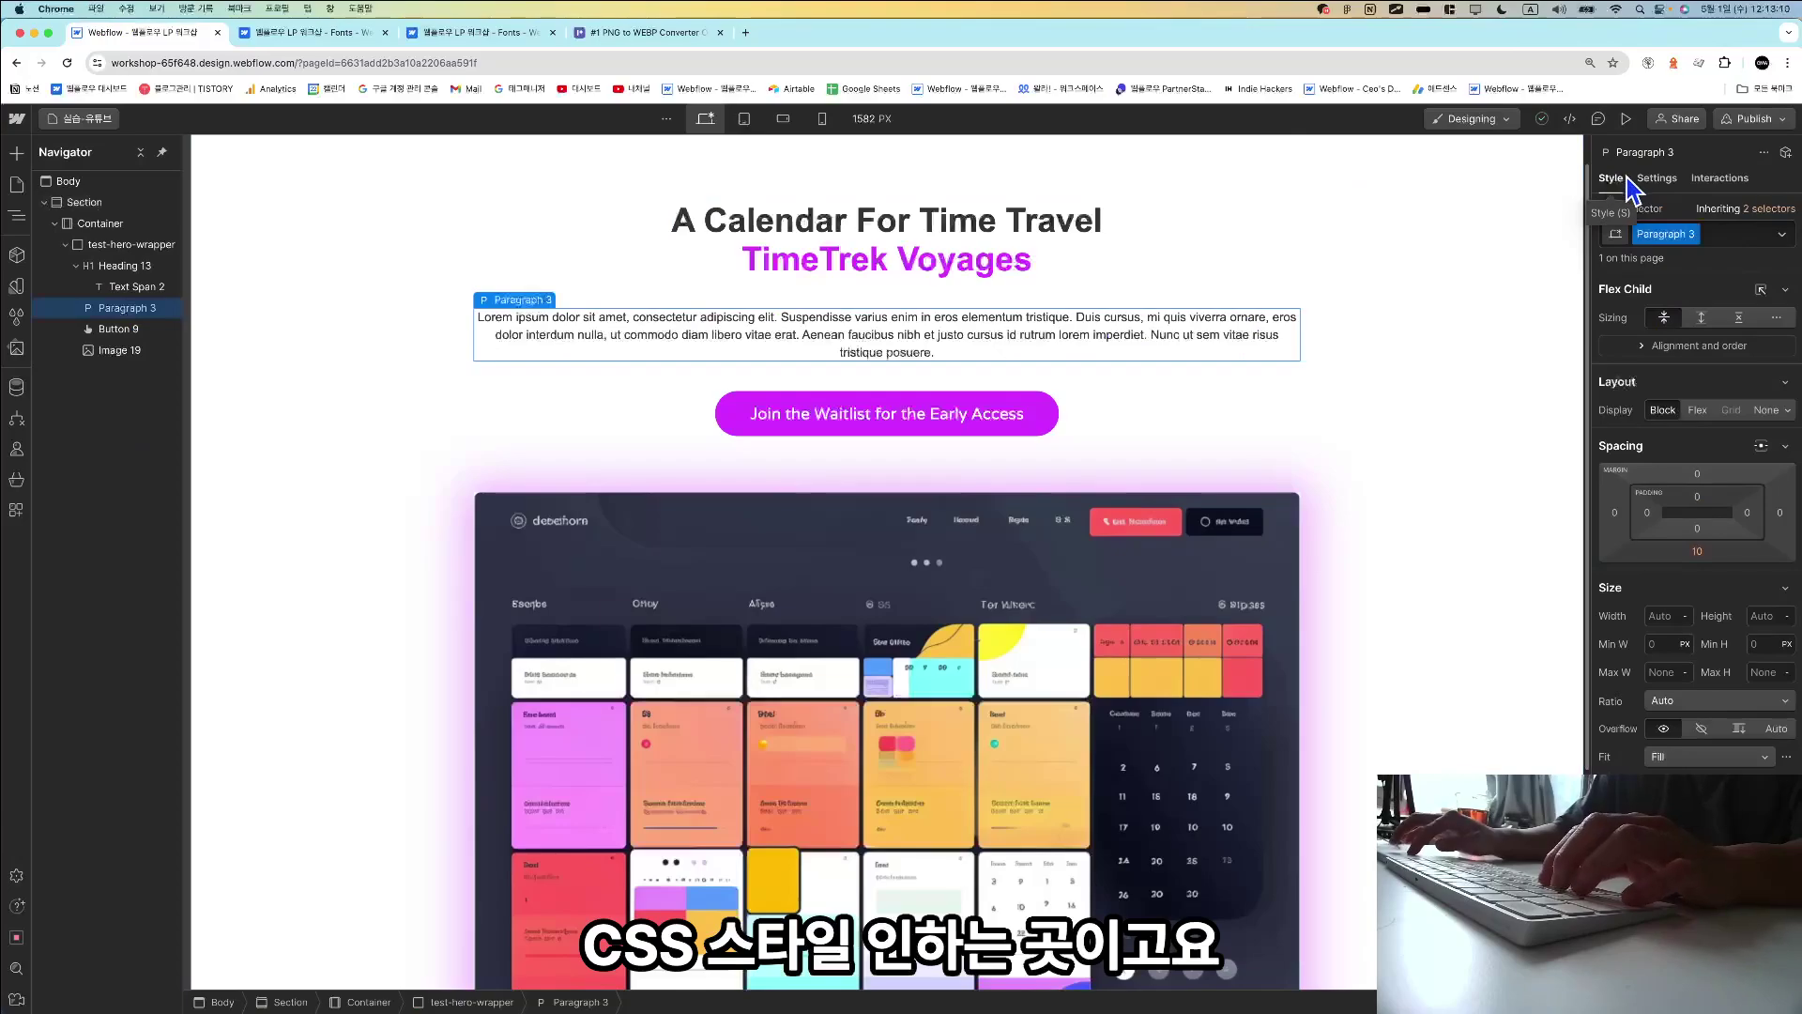
click(1656, 179)
click(1701, 188)
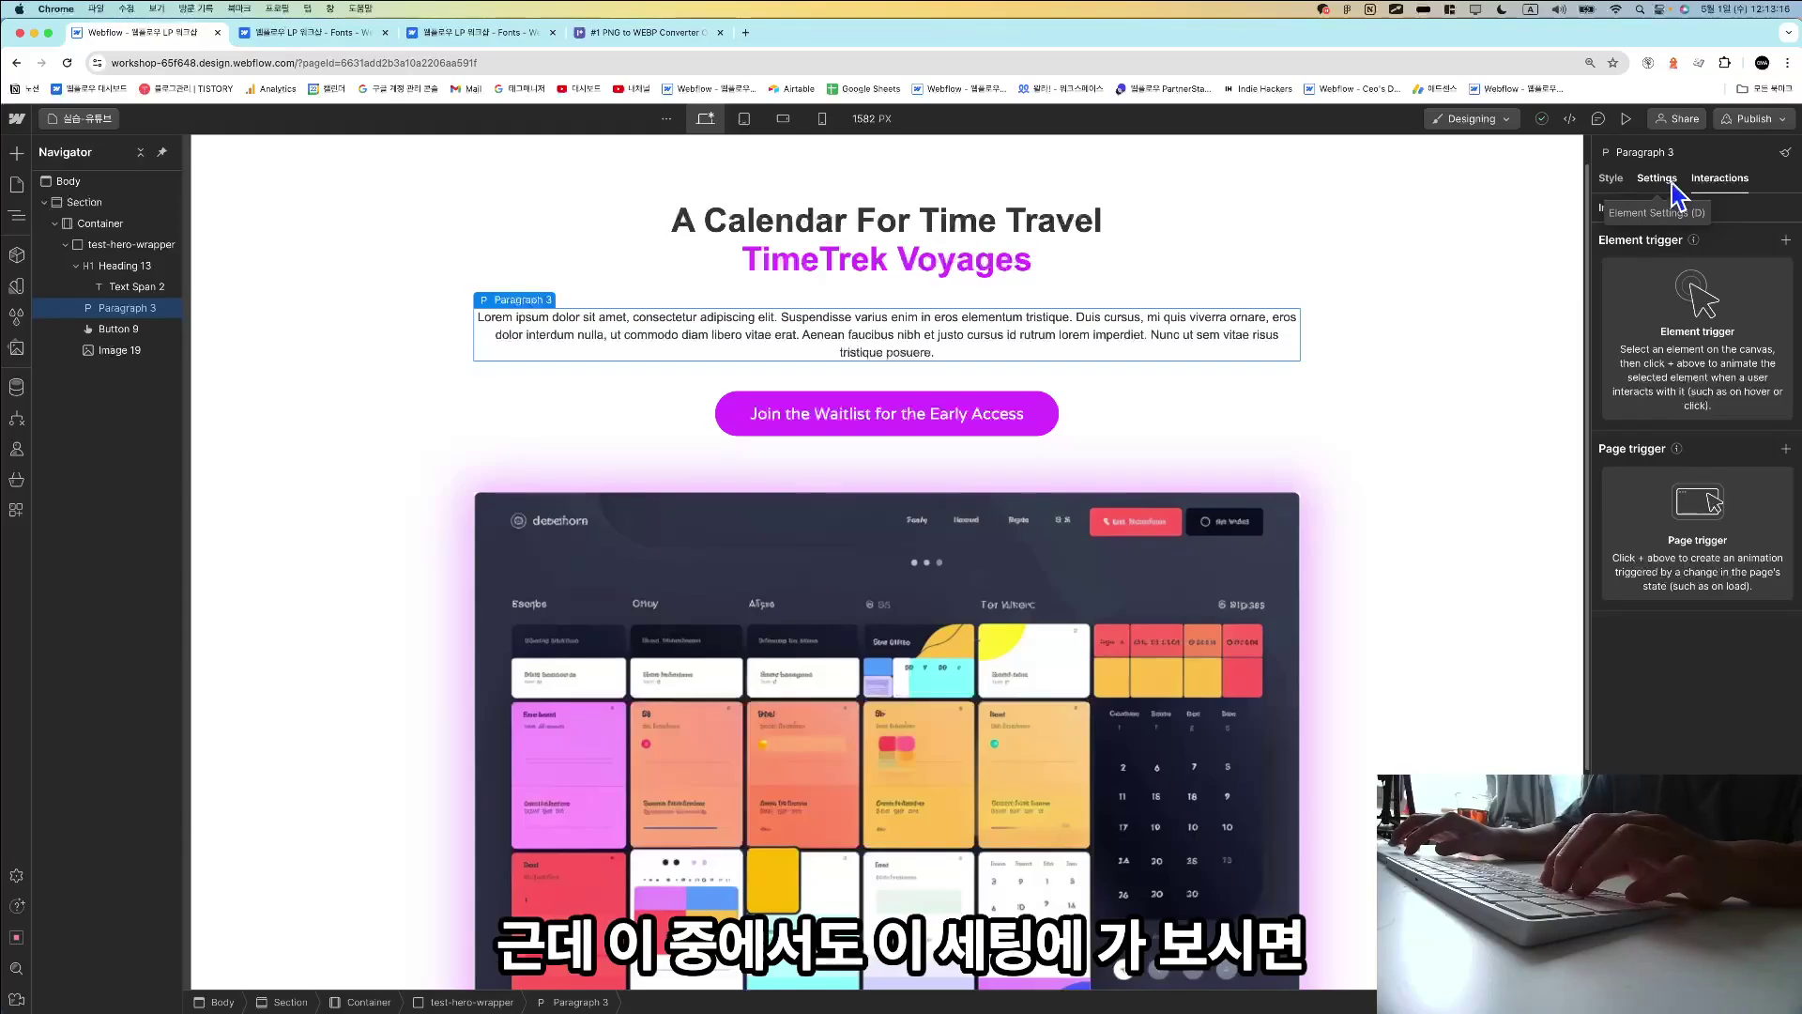
click(1673, 194)
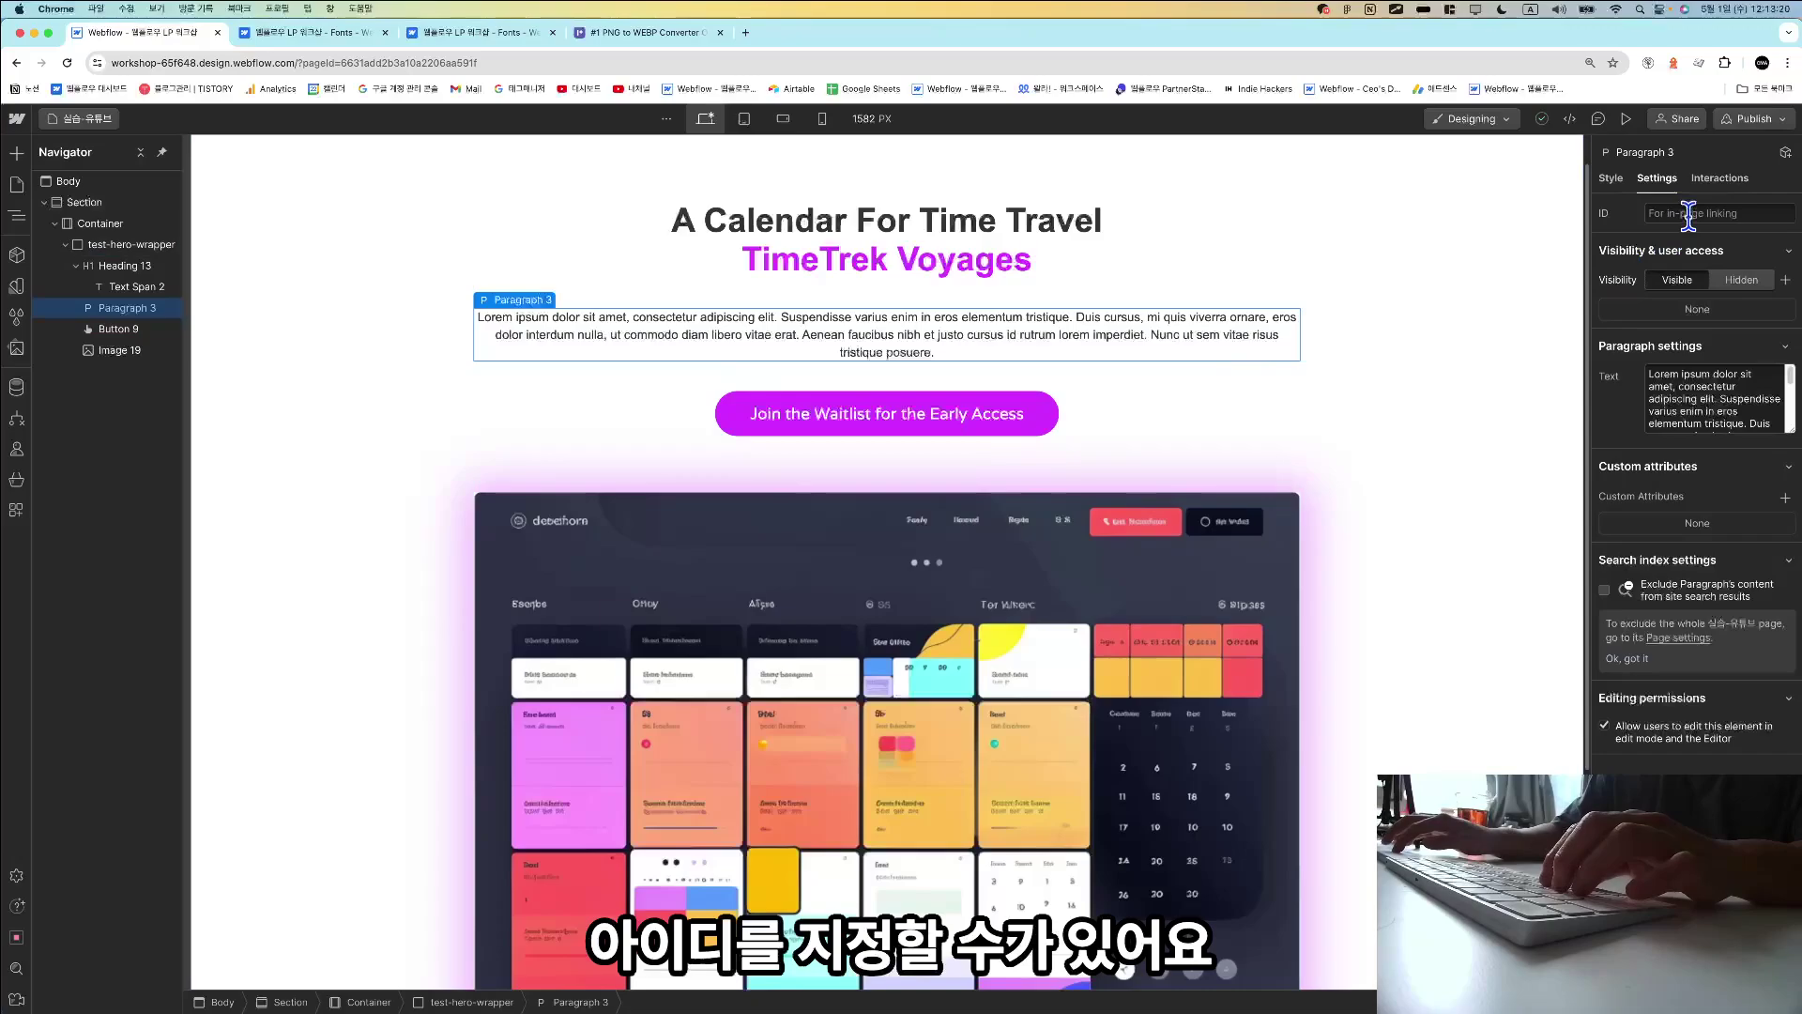
click(1688, 215)
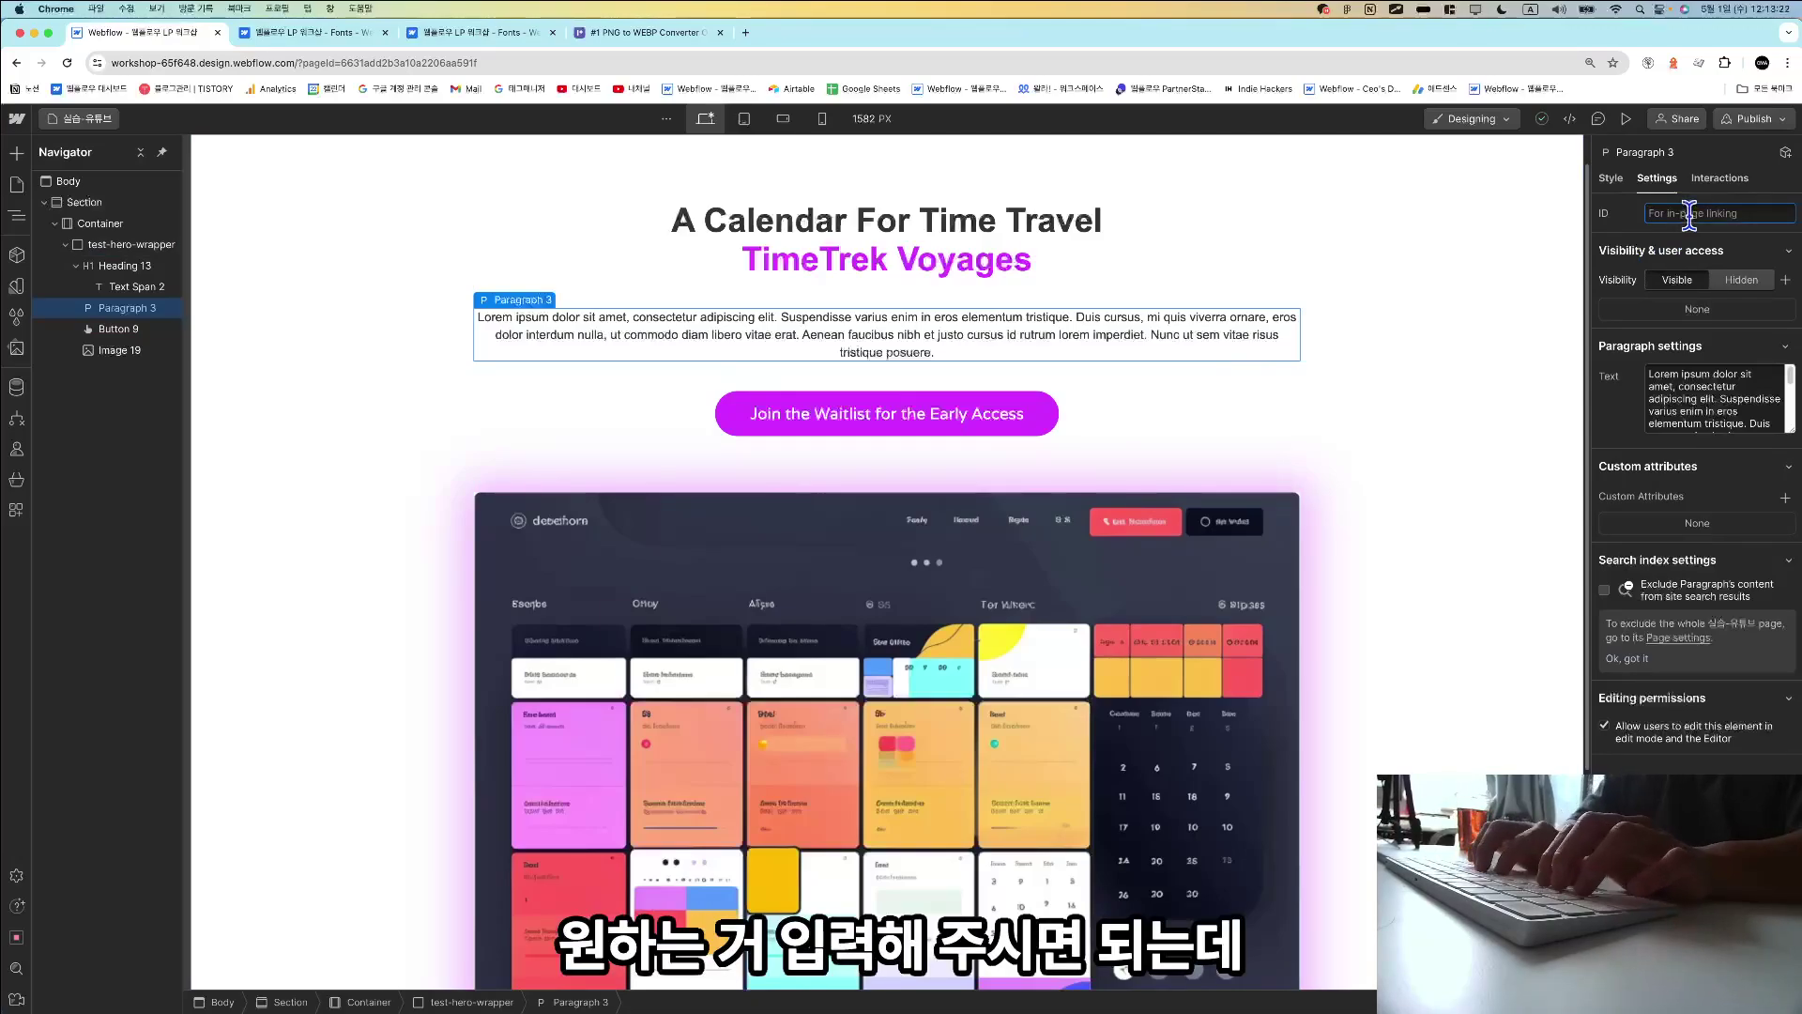
text(d)
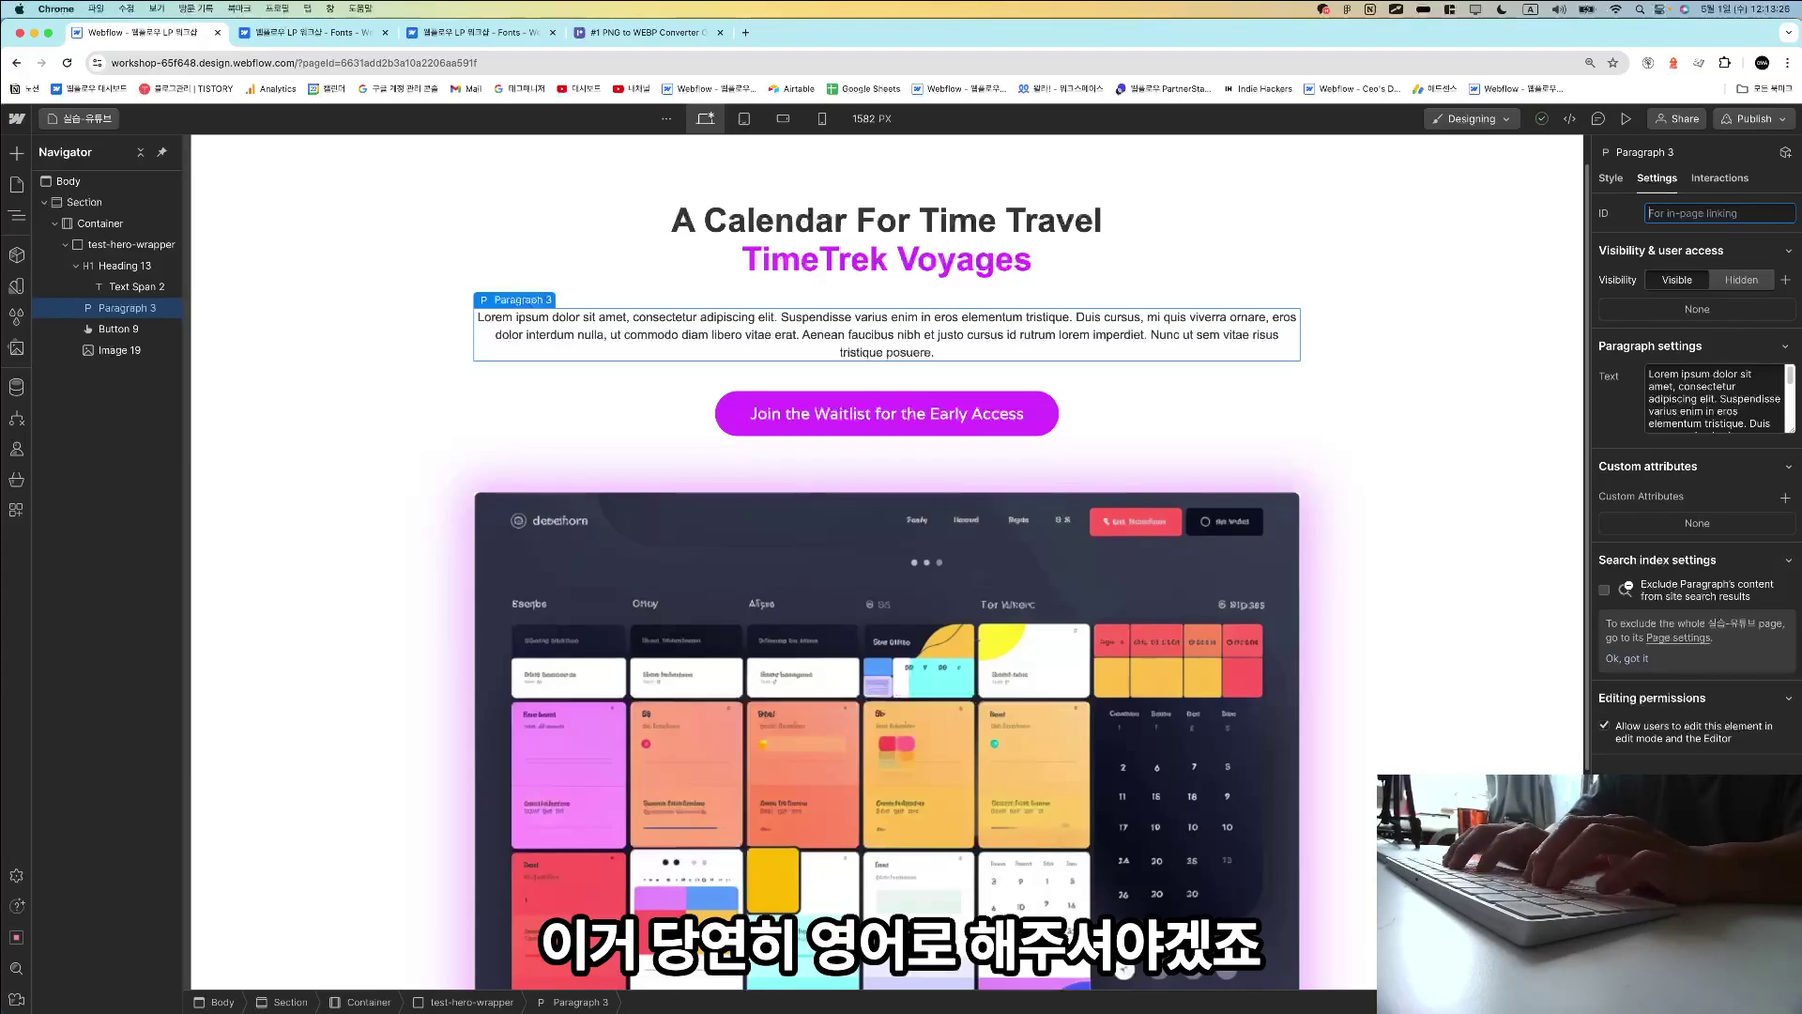
key(BackSpace)
text(heor)
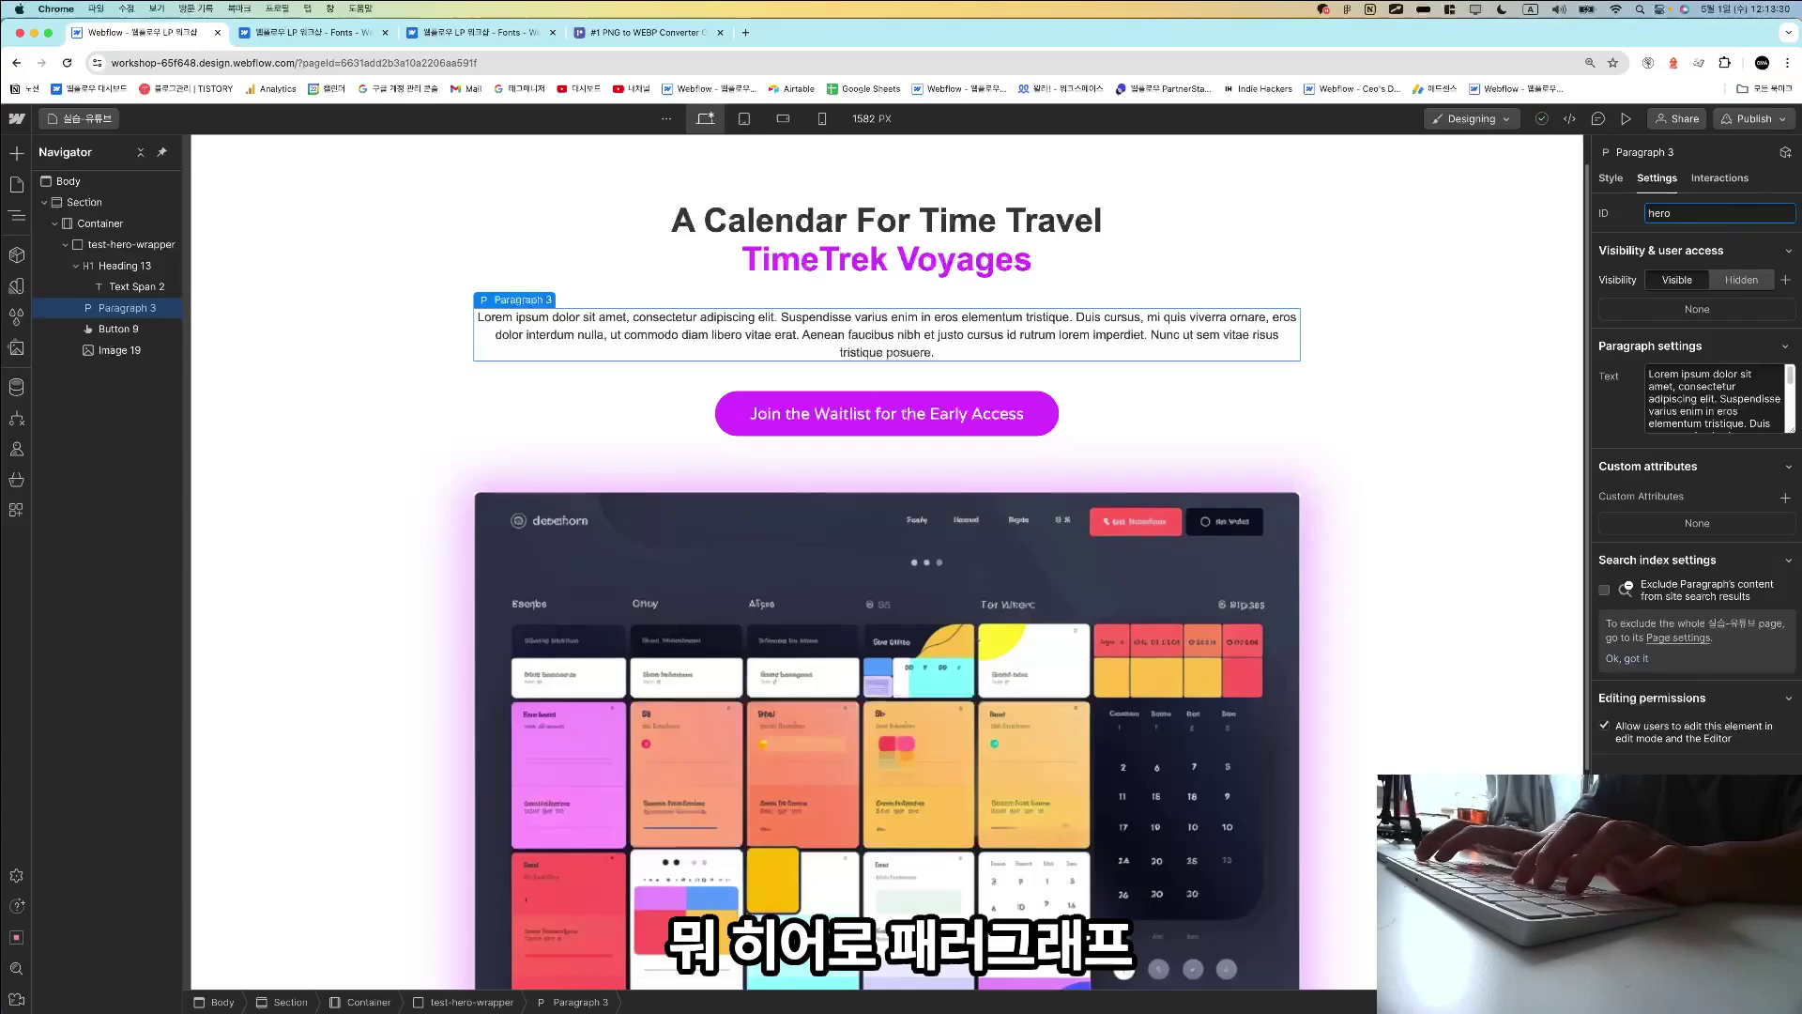
text(aragraph)
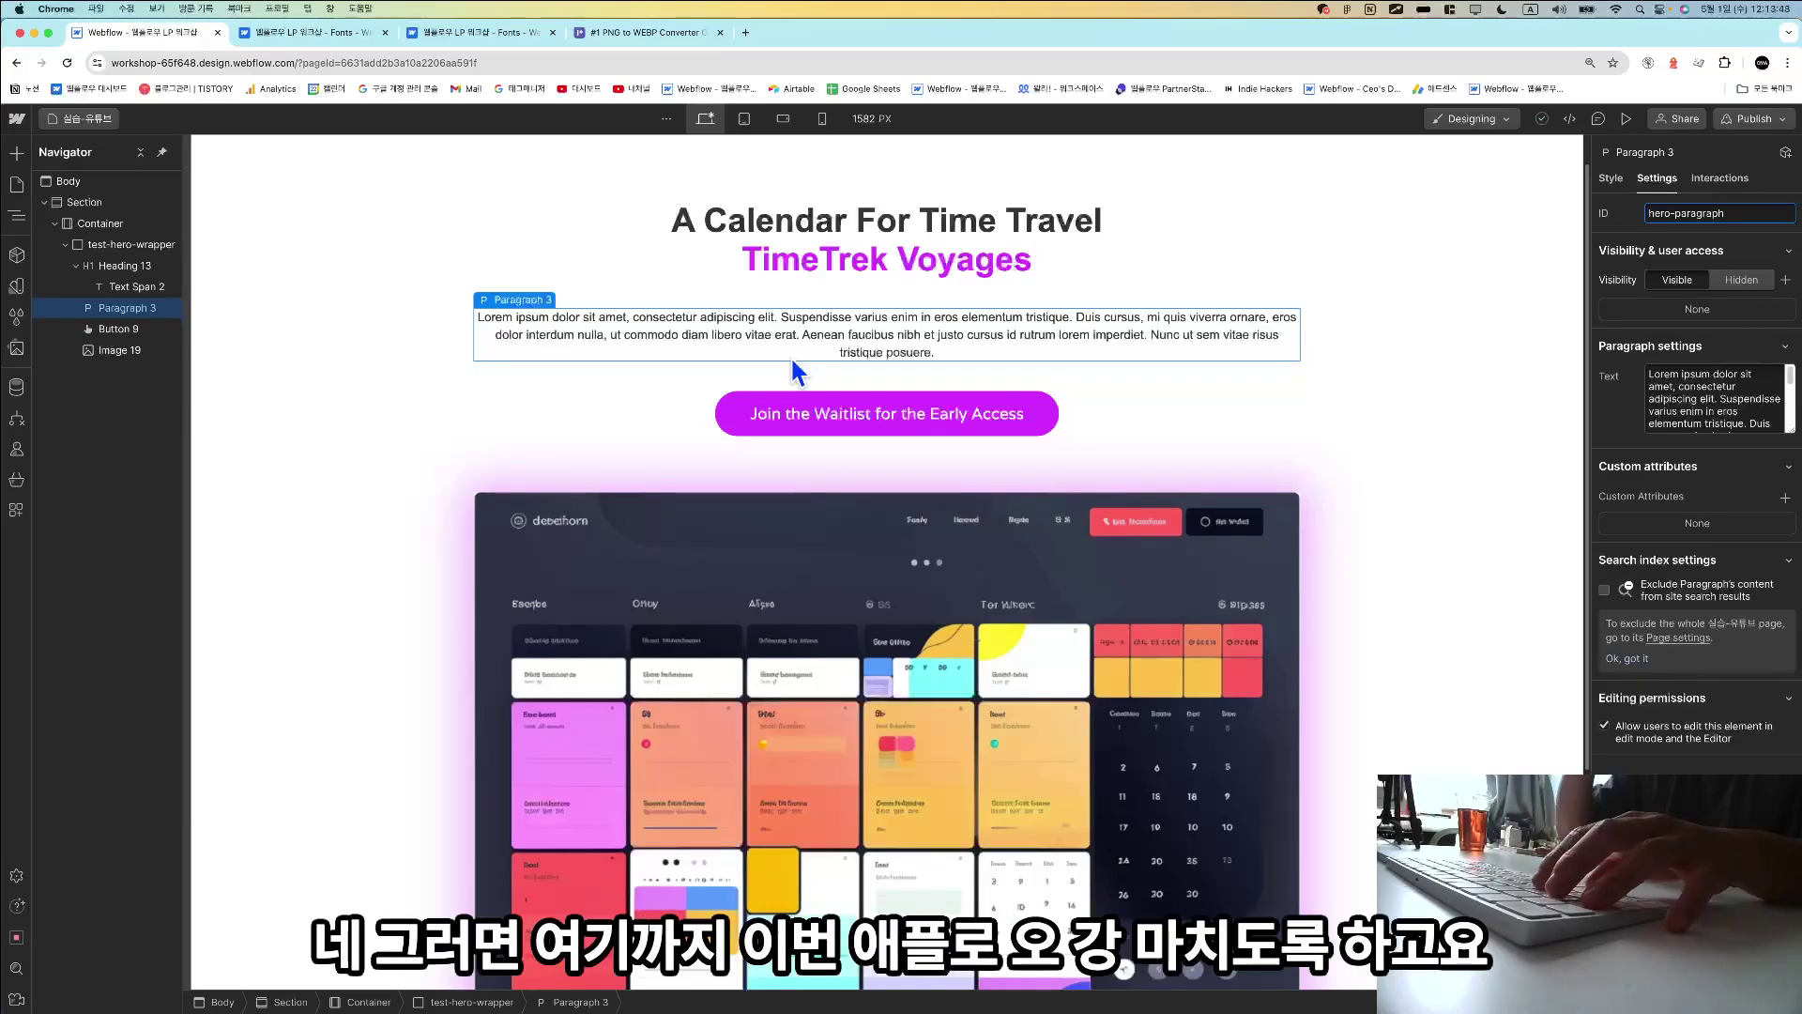
Switch to the Notion lecture notes and review the closing E.O.D section.
key(super+Tab)
scroll(797, 369, down, 1)
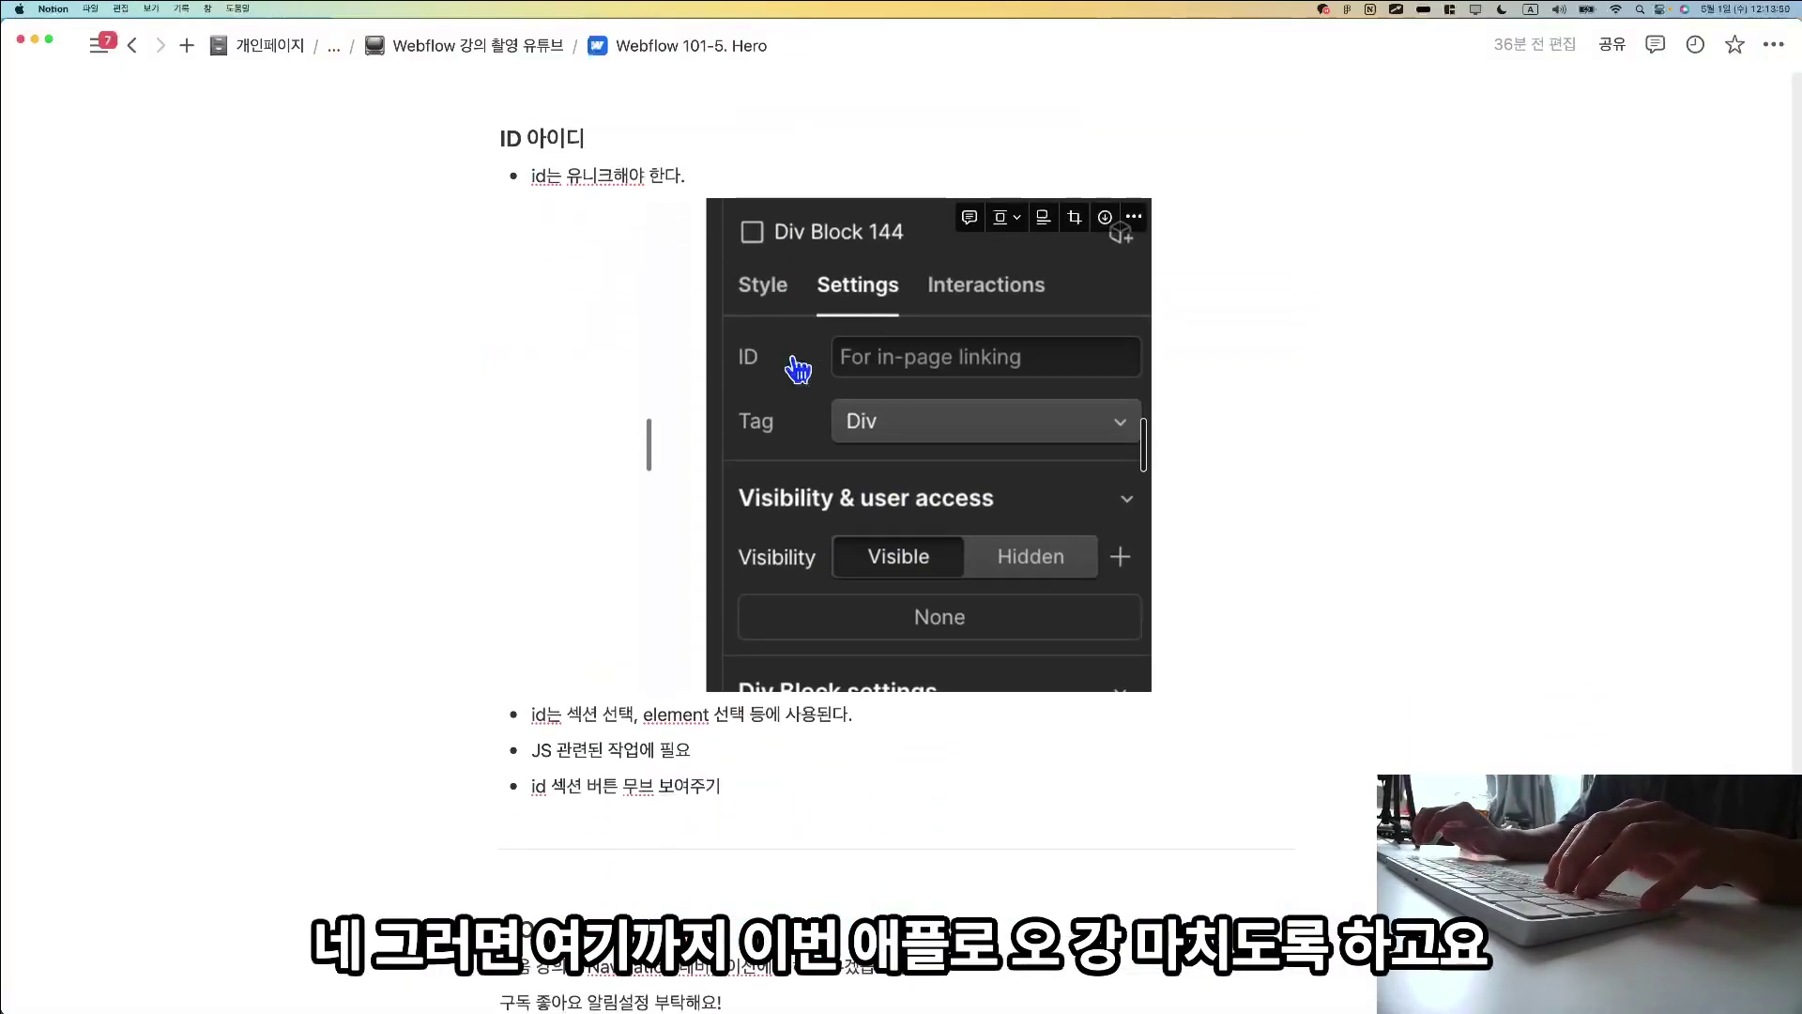
scroll(798, 368, down, 5)
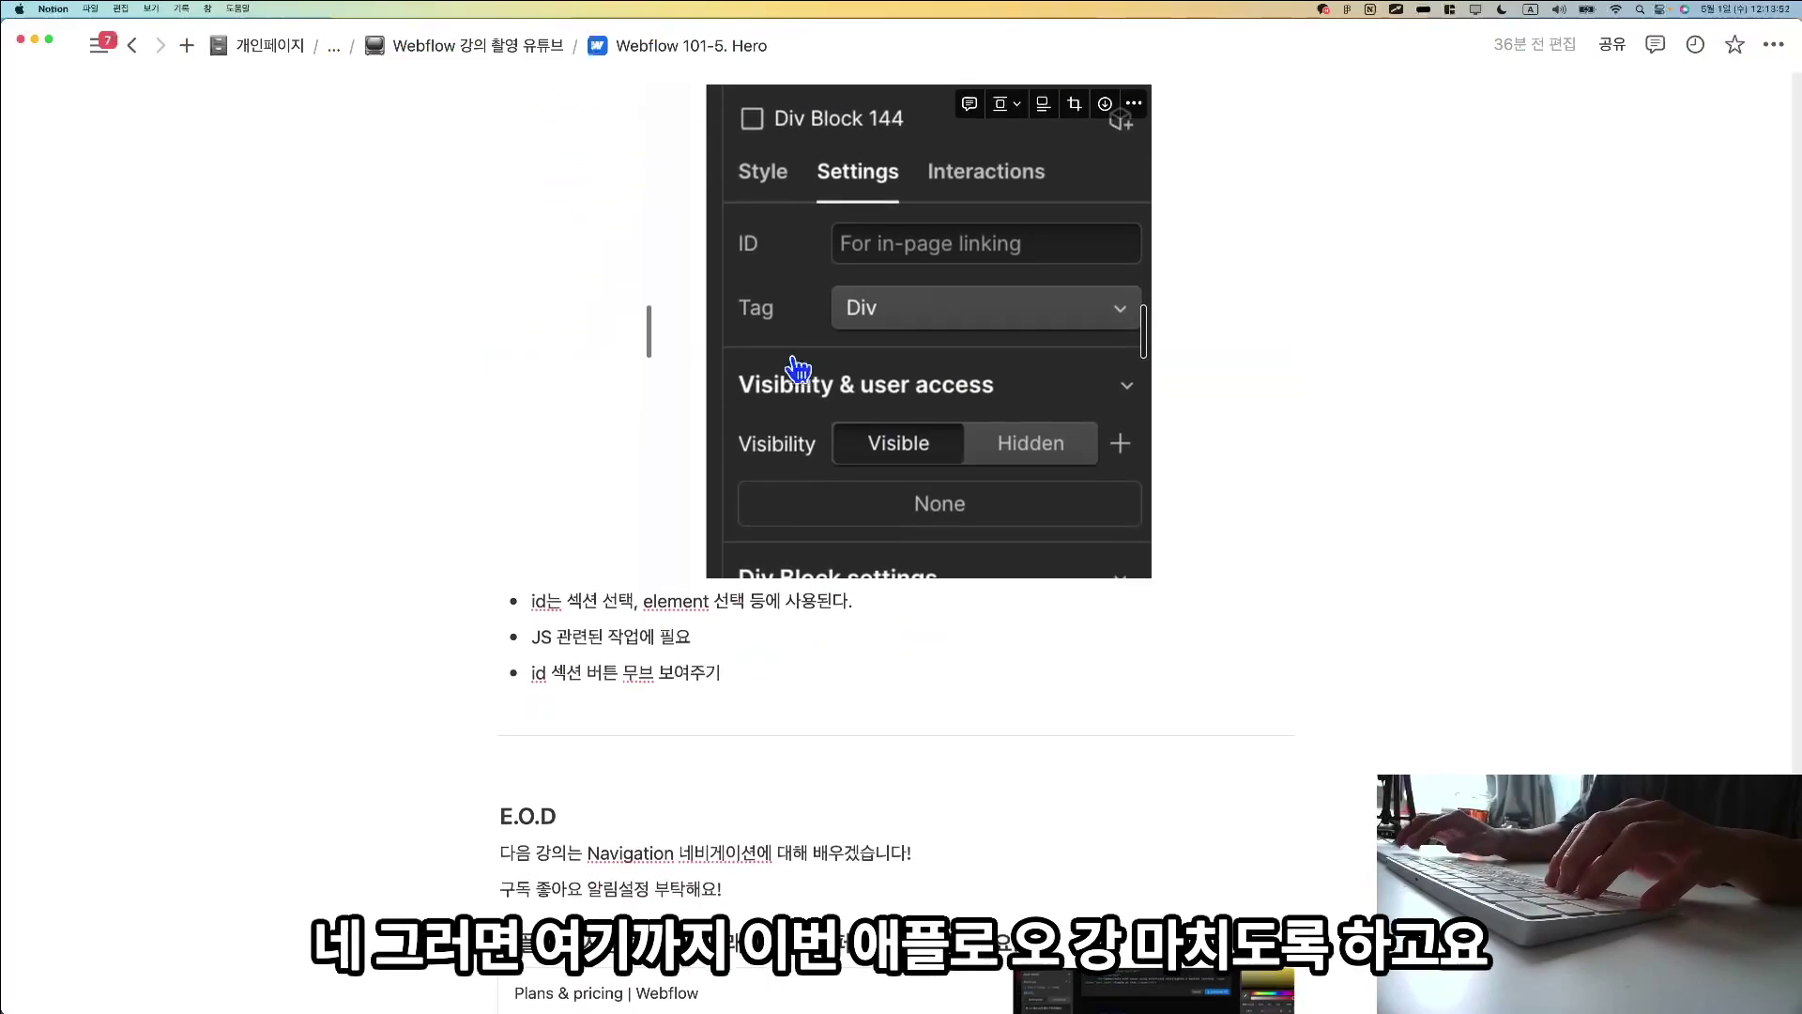
scroll(798, 375, down, 3)
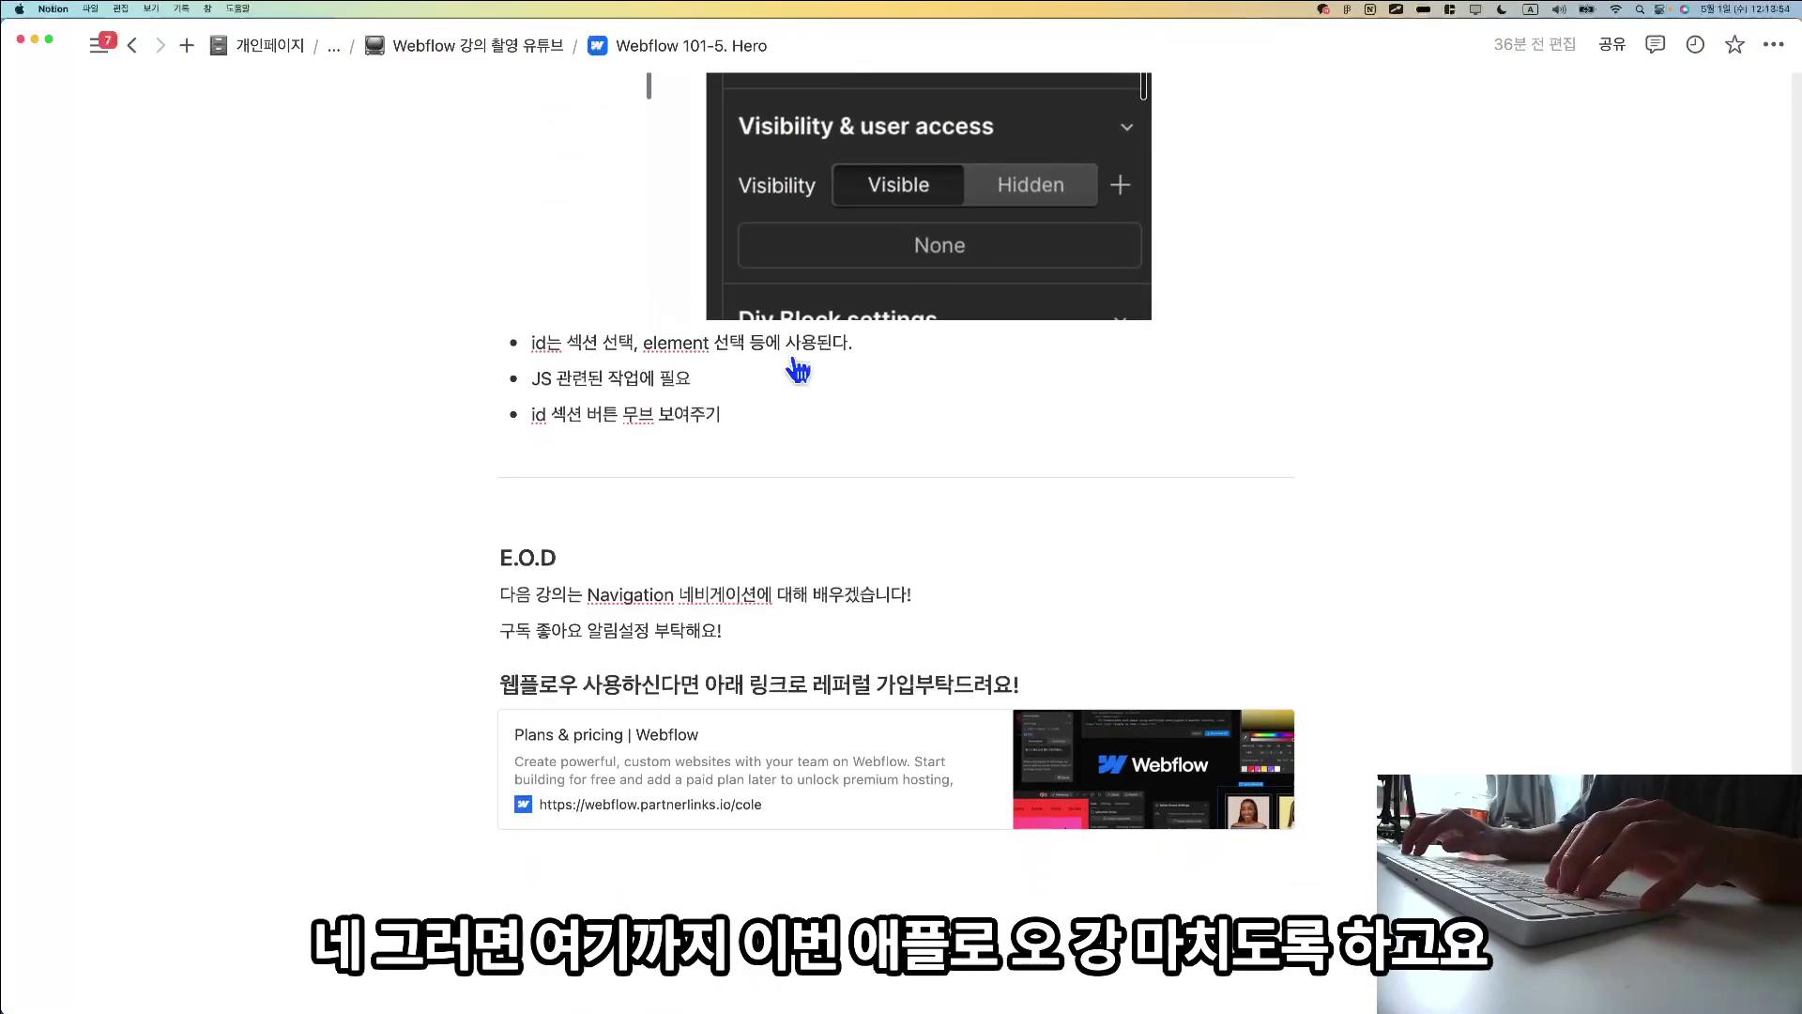
drag(515, 595, 801, 599)
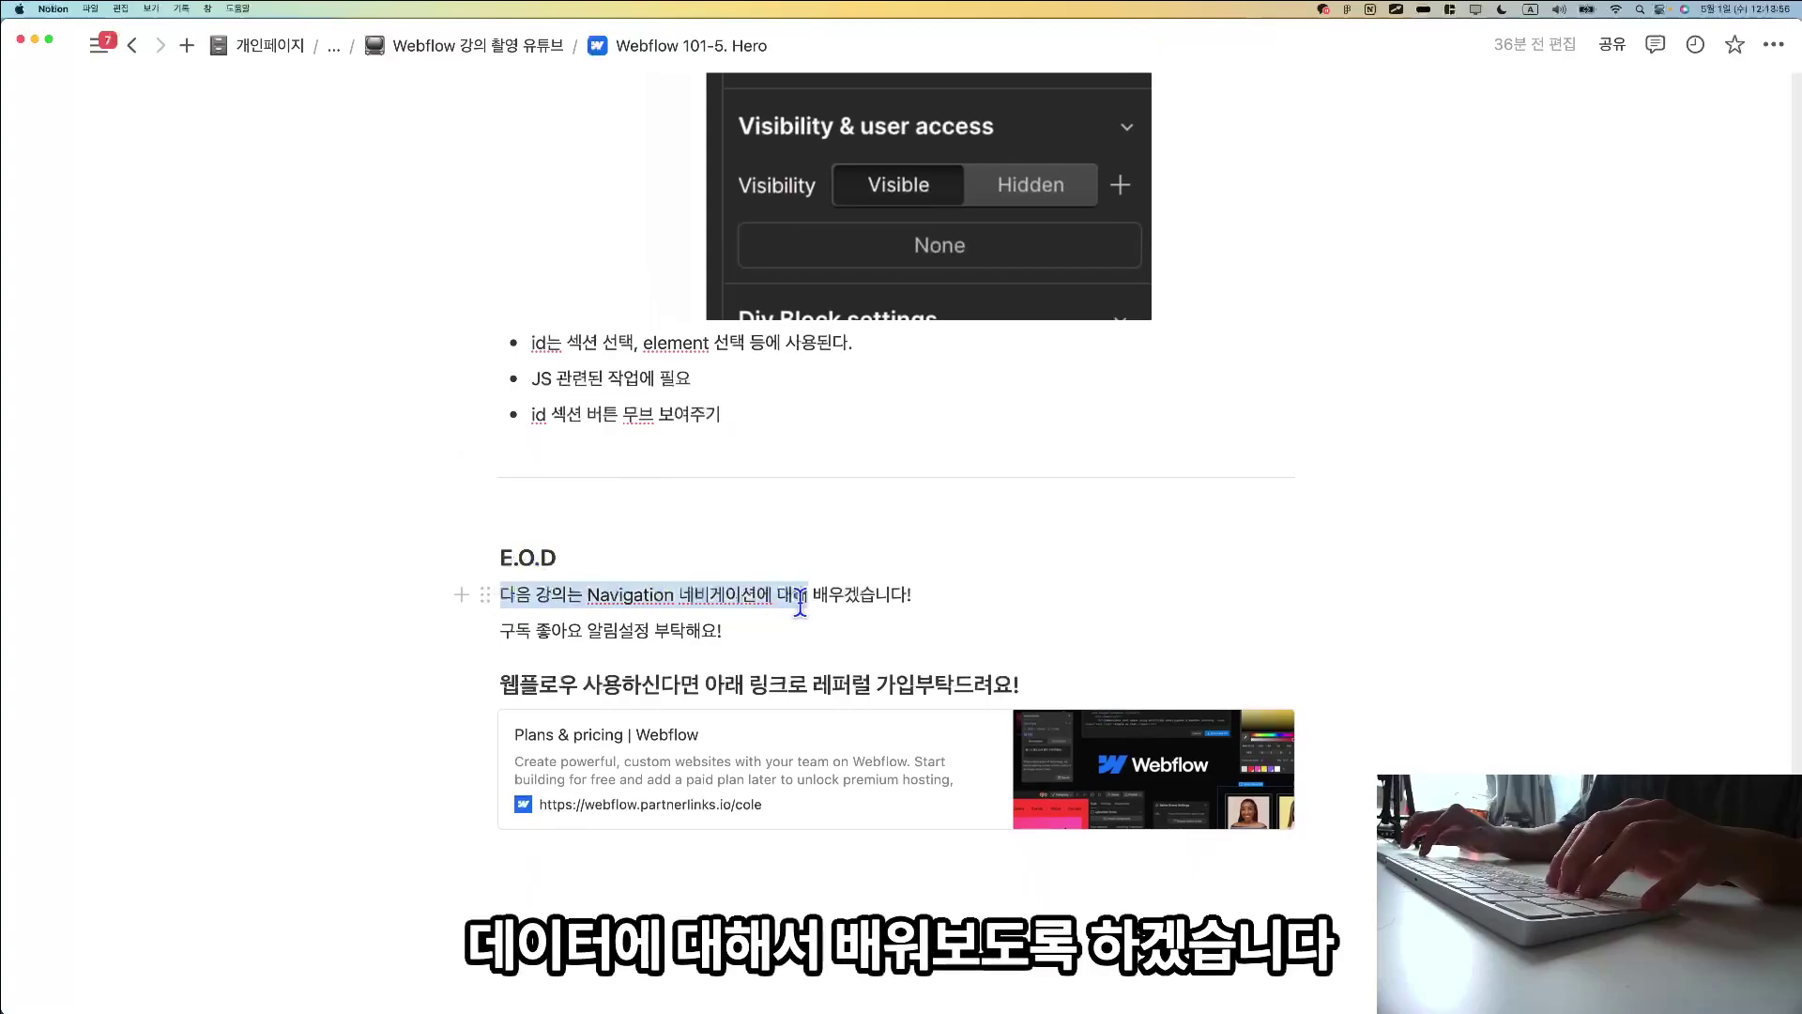
key(BackSpace)
key(super+z)
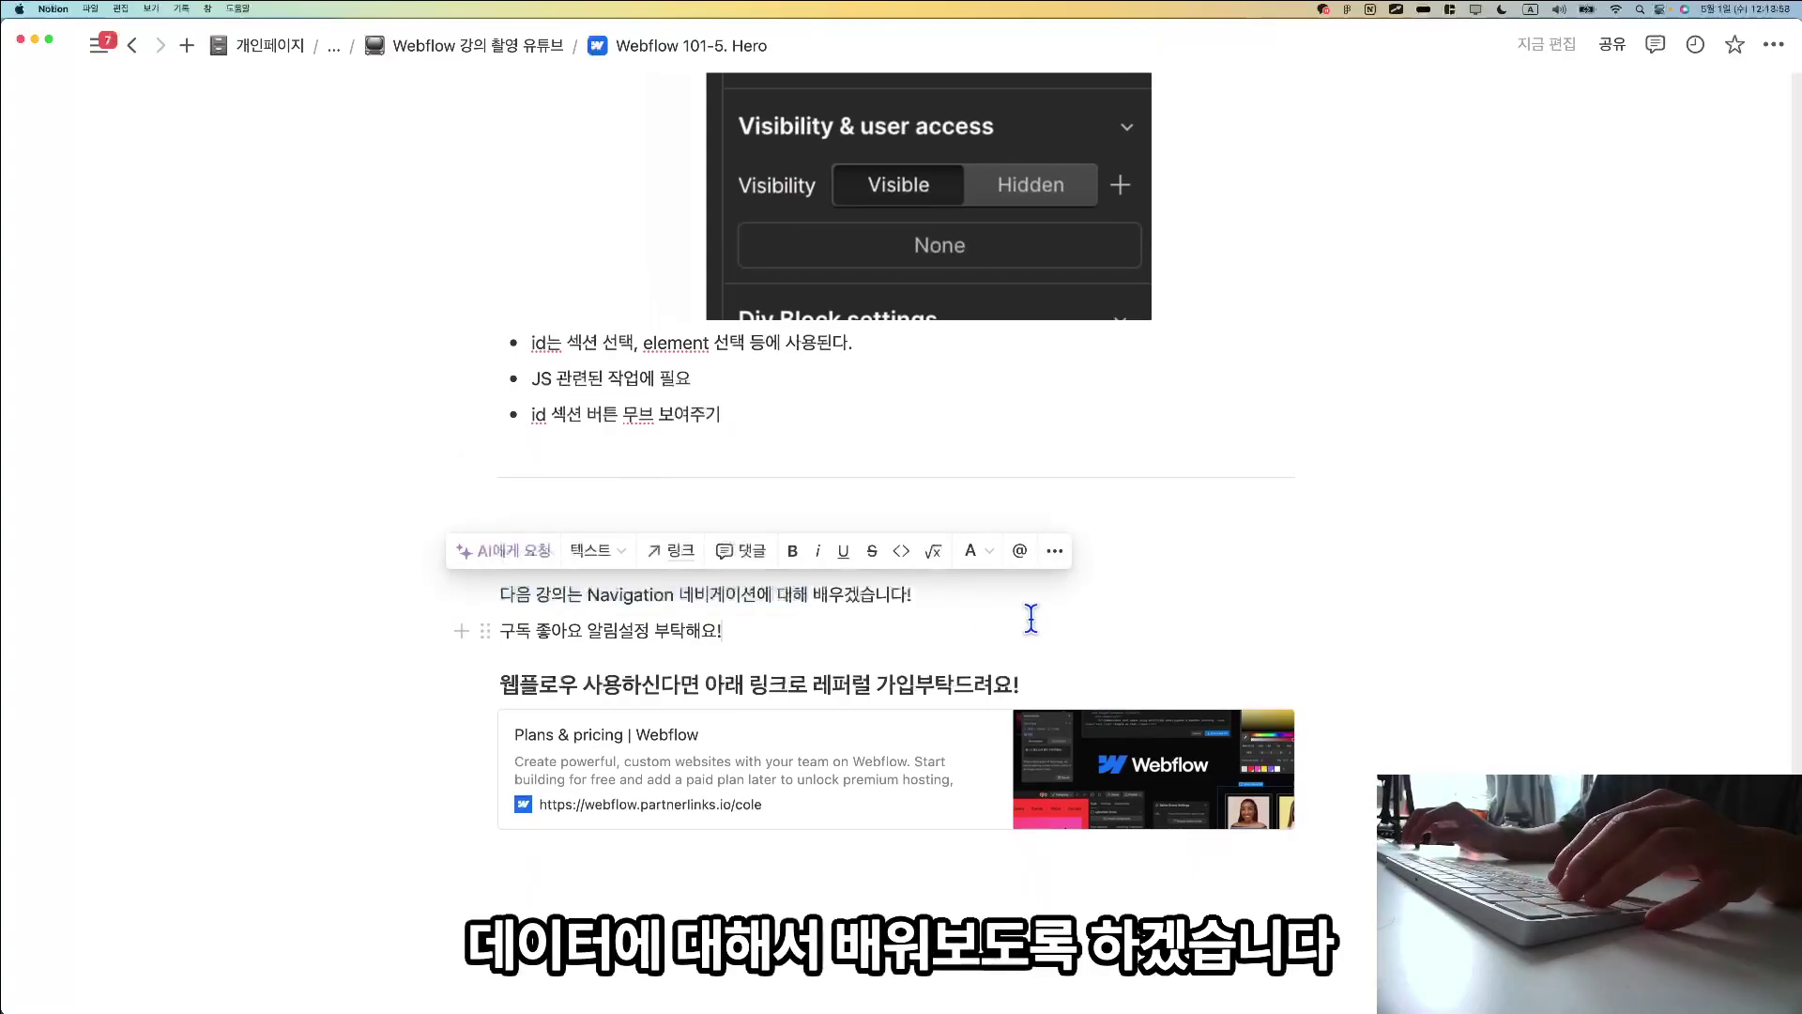
click(1028, 629)
Mark the Webflow referral link card and the subscribe reminder line with freehand annotations.
mouse_move(804, 668)
mouse_down()
mouse_move(1155, 684)
mouse_move(825, 451)
mouse_move(1059, 741)
mouse_move(831, 488)
mouse_up()
mouse_move(1328, 838)
mouse_down()
mouse_move(749, 838)
mouse_move(403, 767)
mouse_move(436, 666)
mouse_move(906, 692)
mouse_move(1336, 657)
mouse_up()
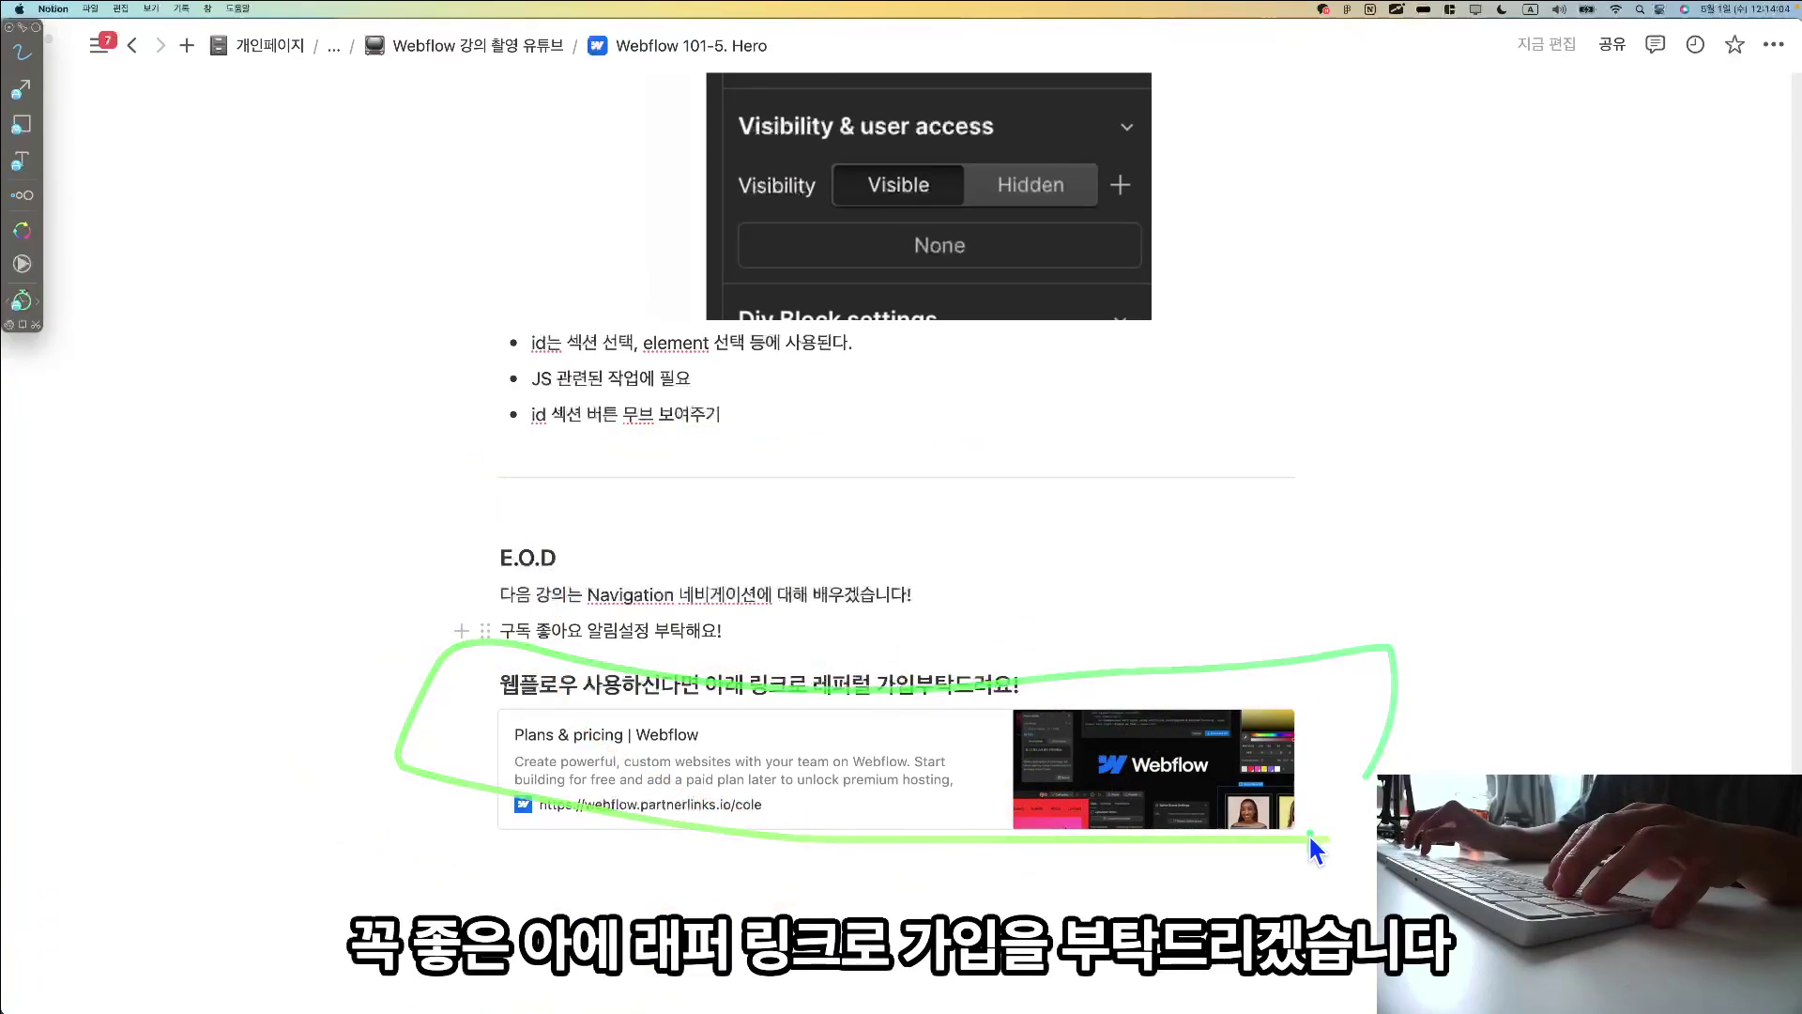
mouse_move(1311, 835)
mouse_down()
mouse_move(713, 896)
mouse_move(481, 768)
mouse_move(1032, 646)
mouse_move(1455, 760)
mouse_up()
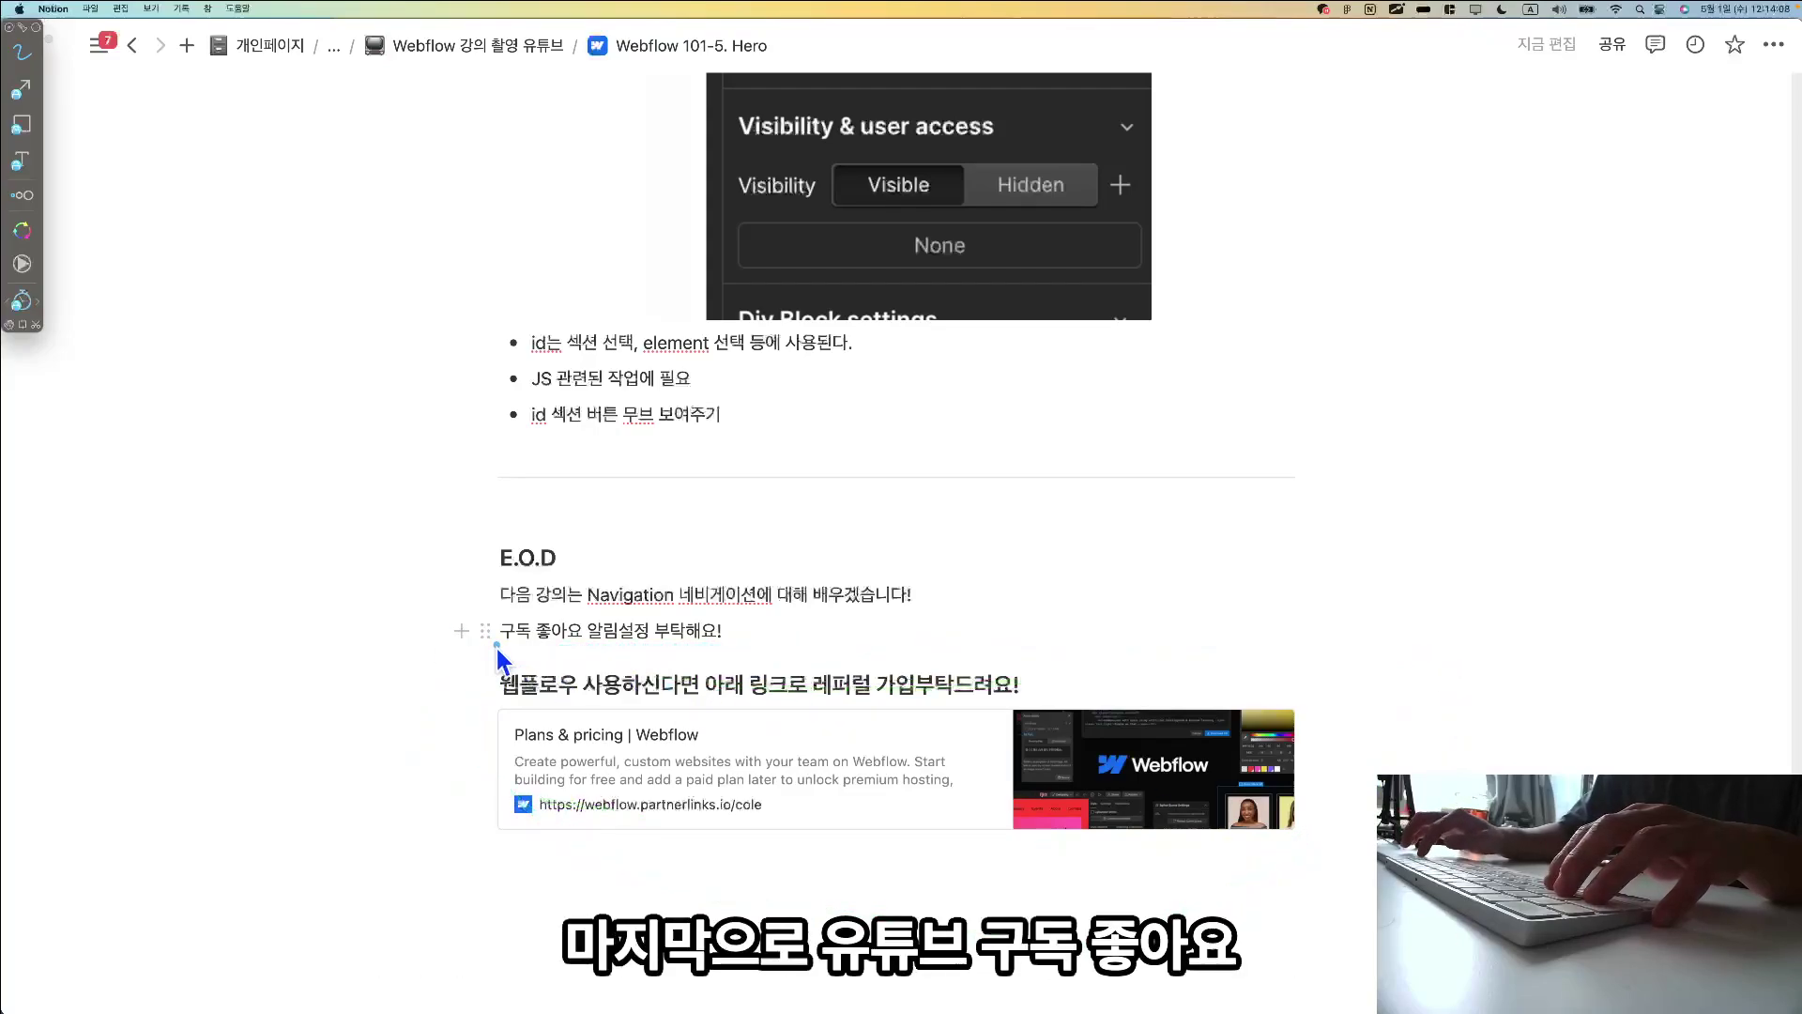
click(633, 644)
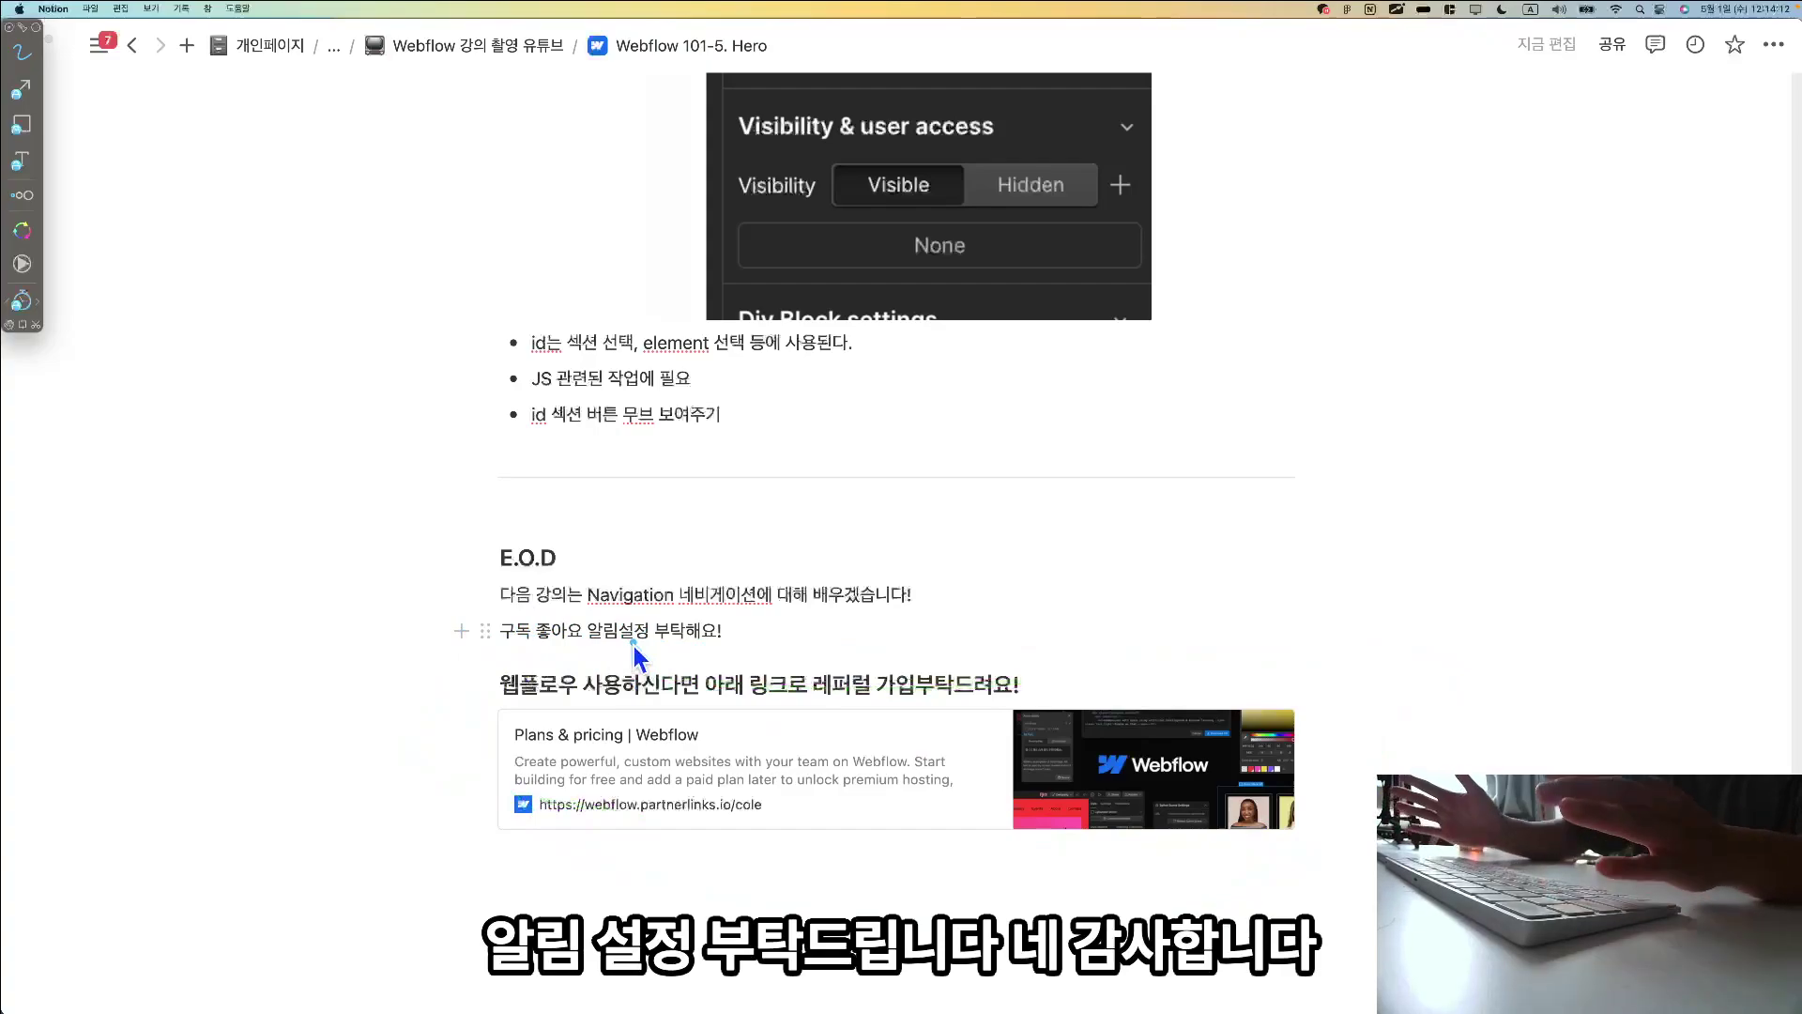
click(540, 639)
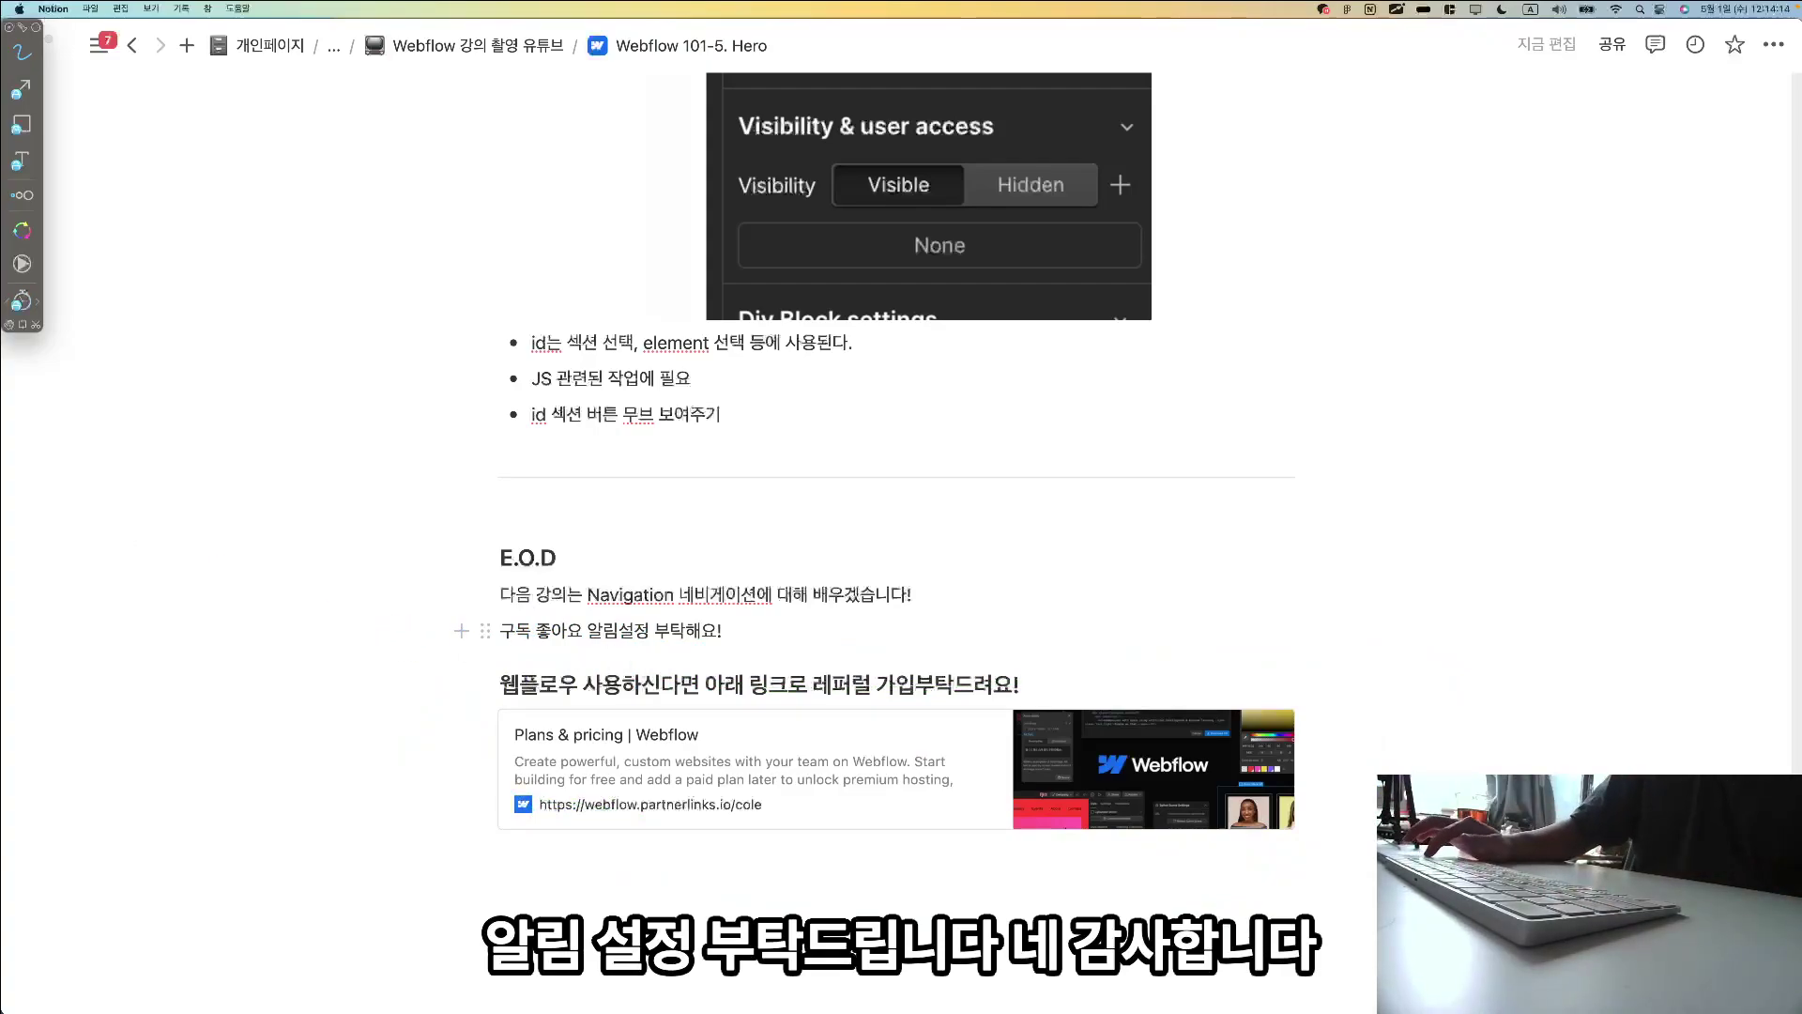